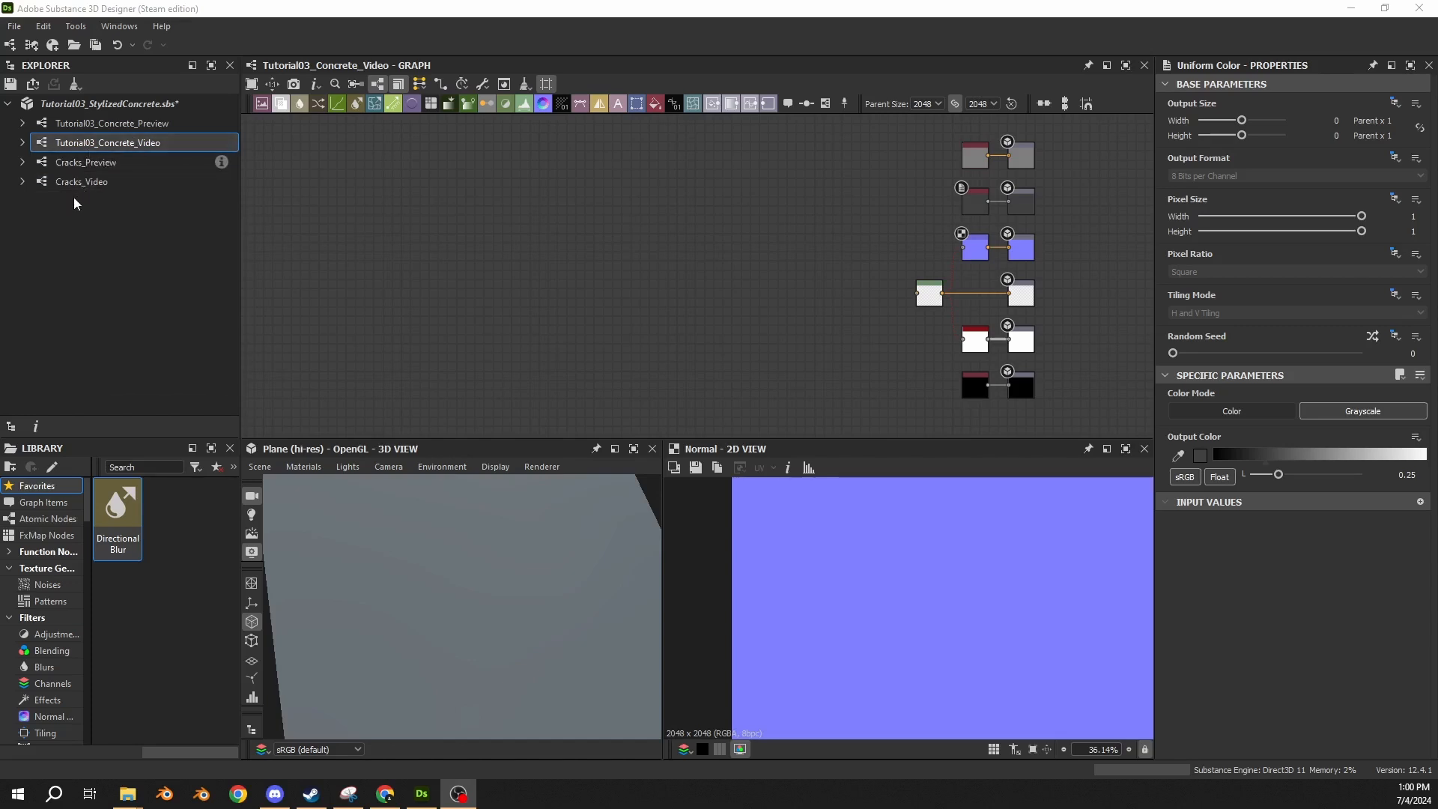
# Place the Cracks_Video graph as a node in the concrete graph and set its Break Up Opacity to 0.
pyautogui.moveTo(75, 183); pyautogui.dragTo(490, 337)
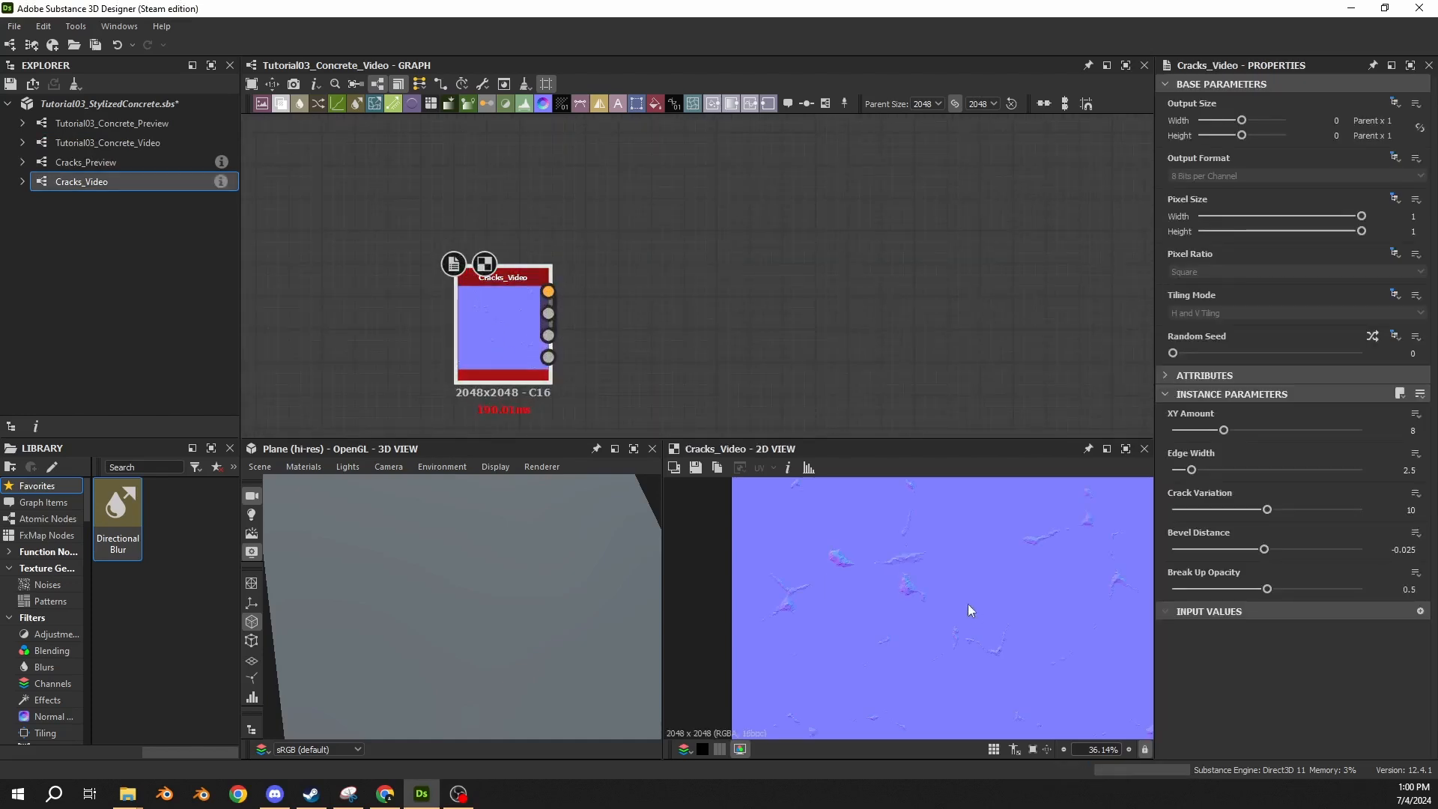
pyautogui.scroll(-4, 968, 604)
pyautogui.scroll(2, 890, 616)
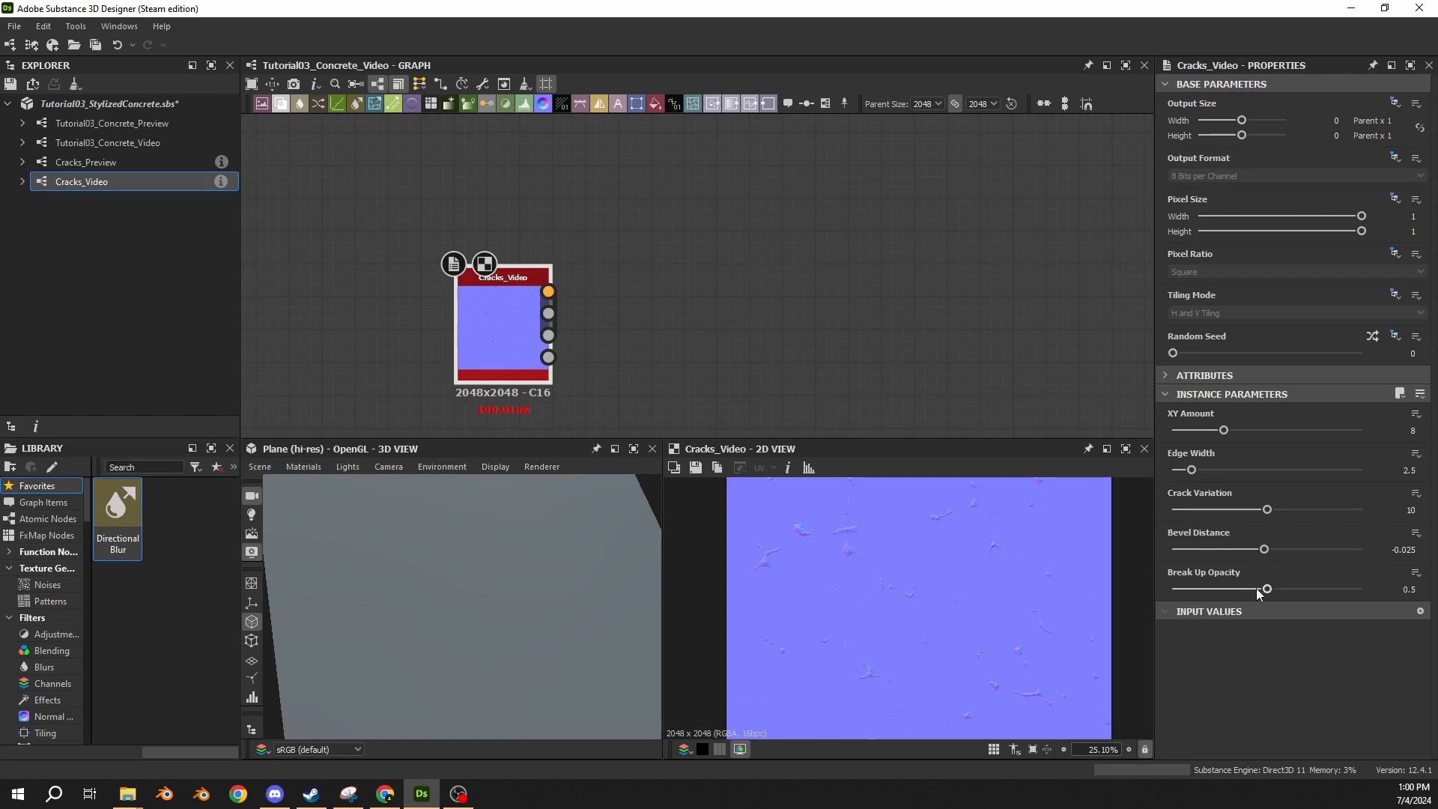
pyautogui.moveTo(1258, 594); pyautogui.dragTo(1173, 592)
pyautogui.scroll(4, 566, 331)
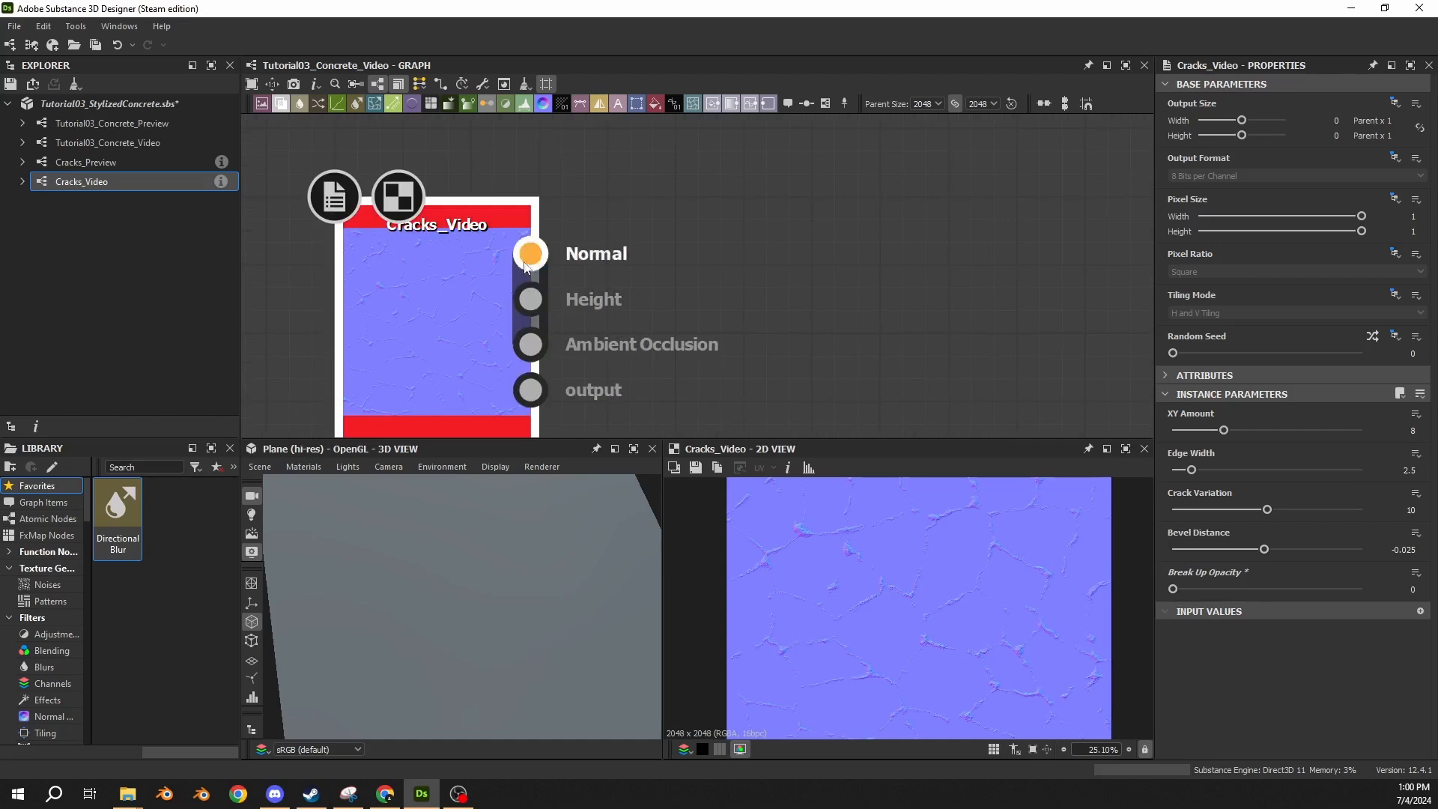
pyautogui.moveTo(651, 346); pyautogui.dragTo(653, 288, button='middle')
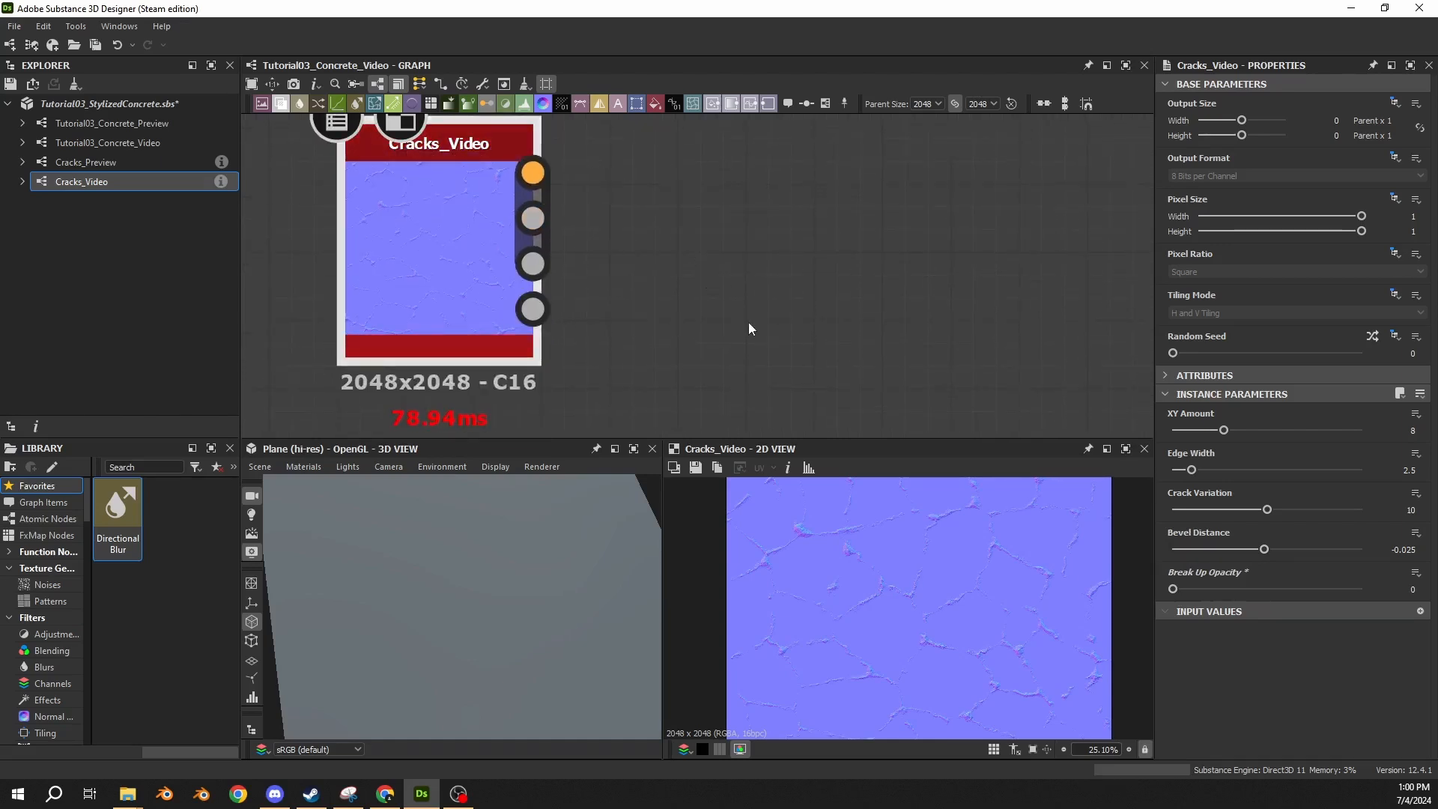
# Delete the Cracks_Video node from the concrete graph.
pyautogui.scroll(-3, 644, 294)
pyautogui.scroll(-3, 537, 303)
pyautogui.moveTo(411, 393); pyautogui.dragTo(430, 298, button='middle')
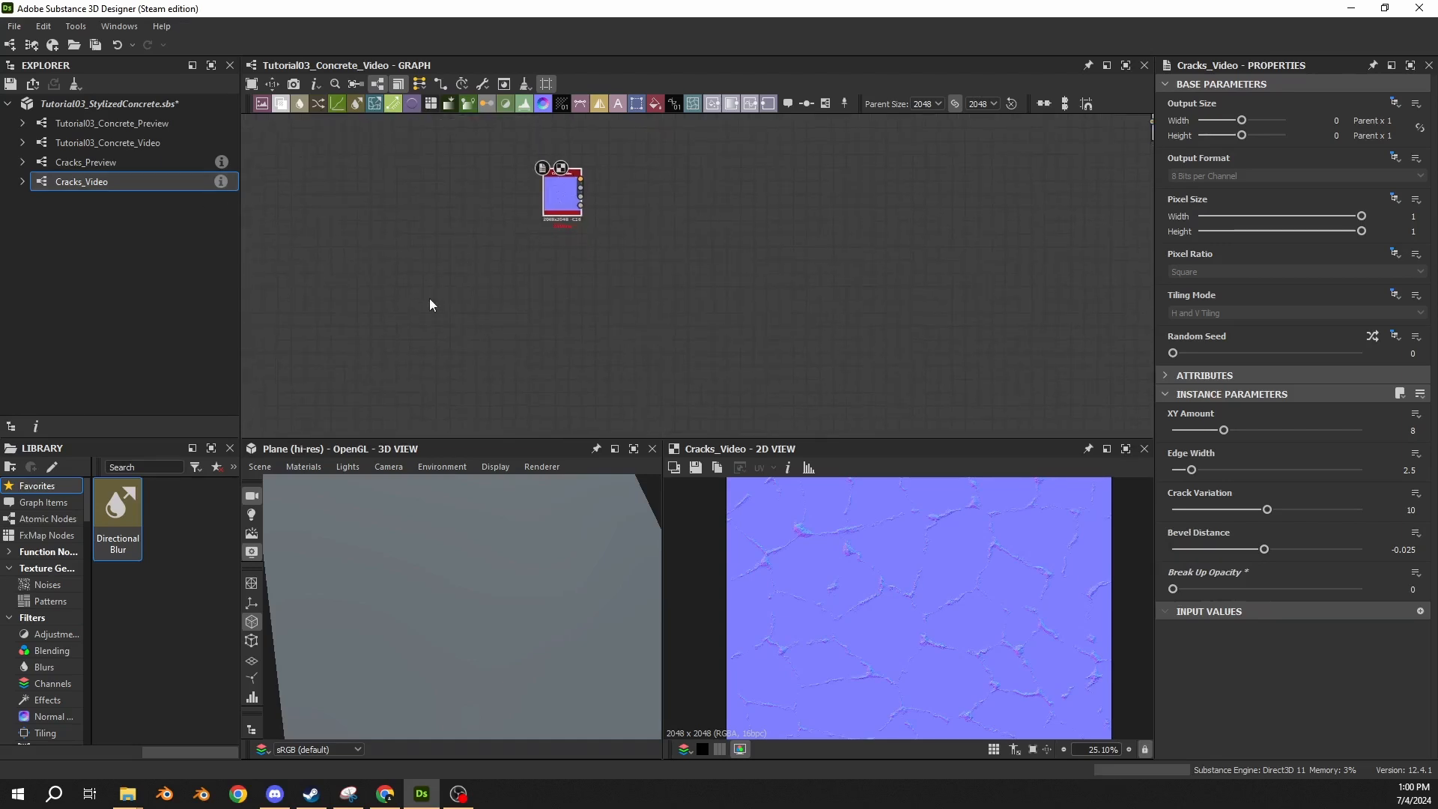
pyautogui.moveTo(293, 199); pyautogui.dragTo(847, 390)
pyautogui.moveTo(967, 264); pyautogui.dragTo(358, 386)
pyautogui.scroll(5, 569, 225)
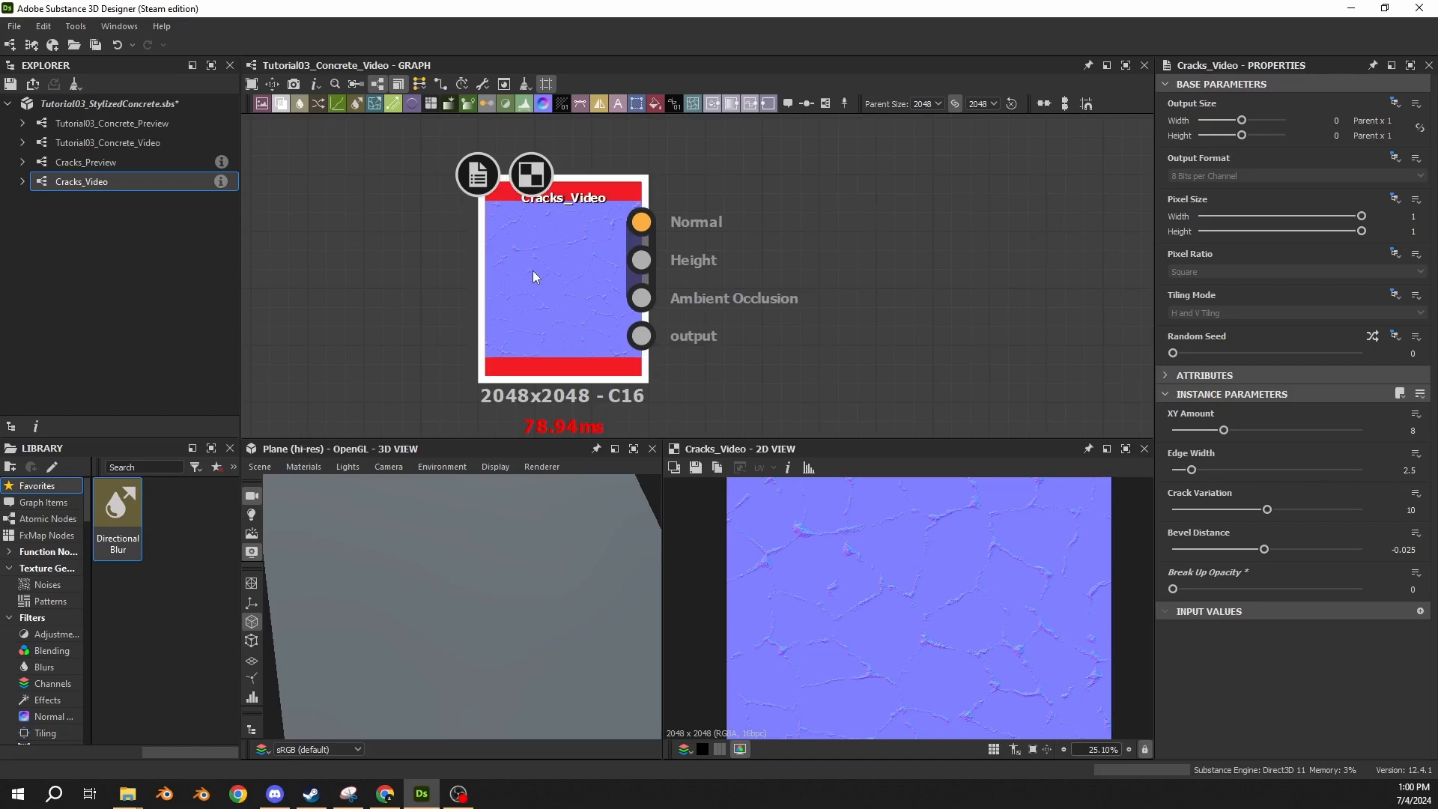
pyautogui.press('Delete')
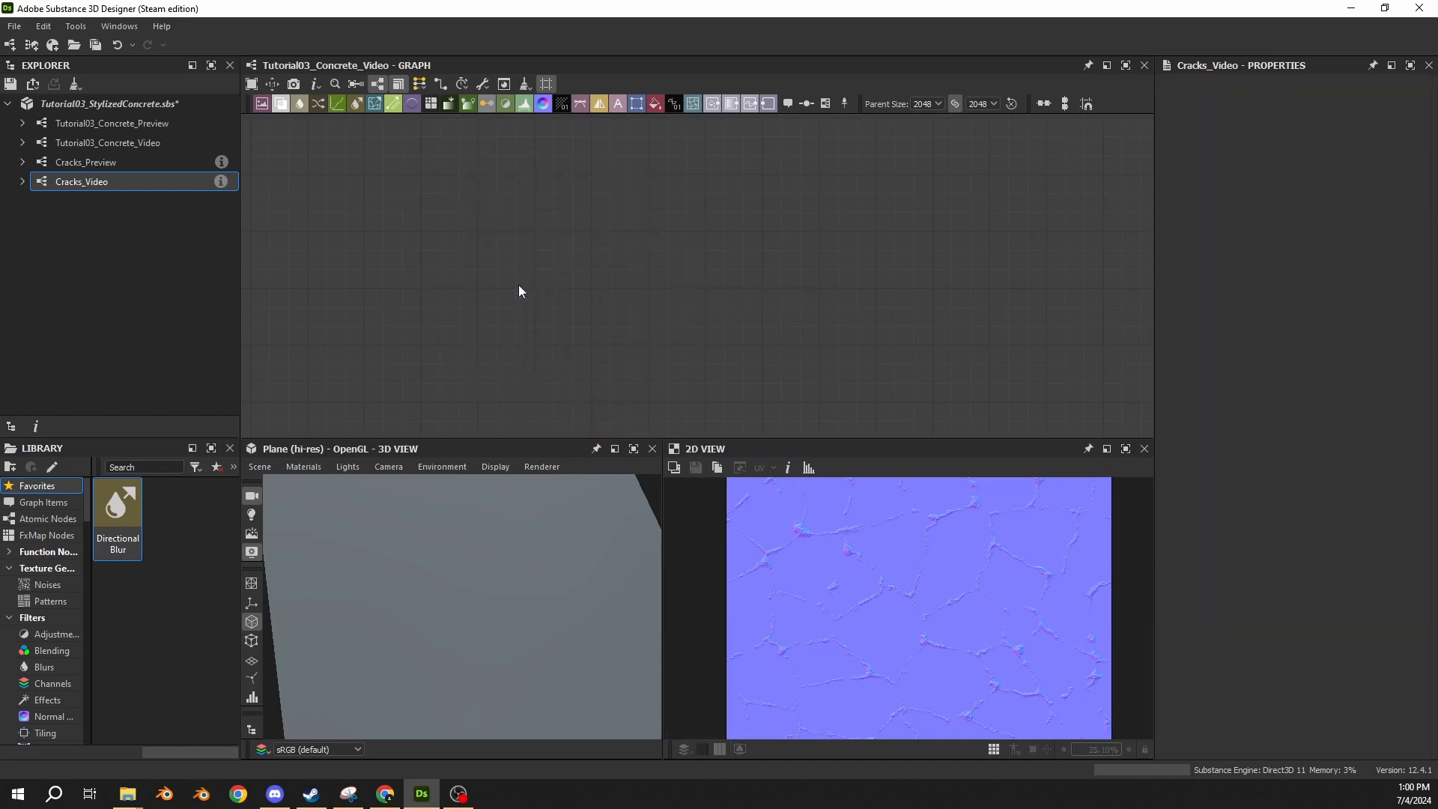
pyautogui.scroll(-4, 587, 279)
pyautogui.moveTo(692, 245); pyautogui.dragTo(680, 301, button='middle')
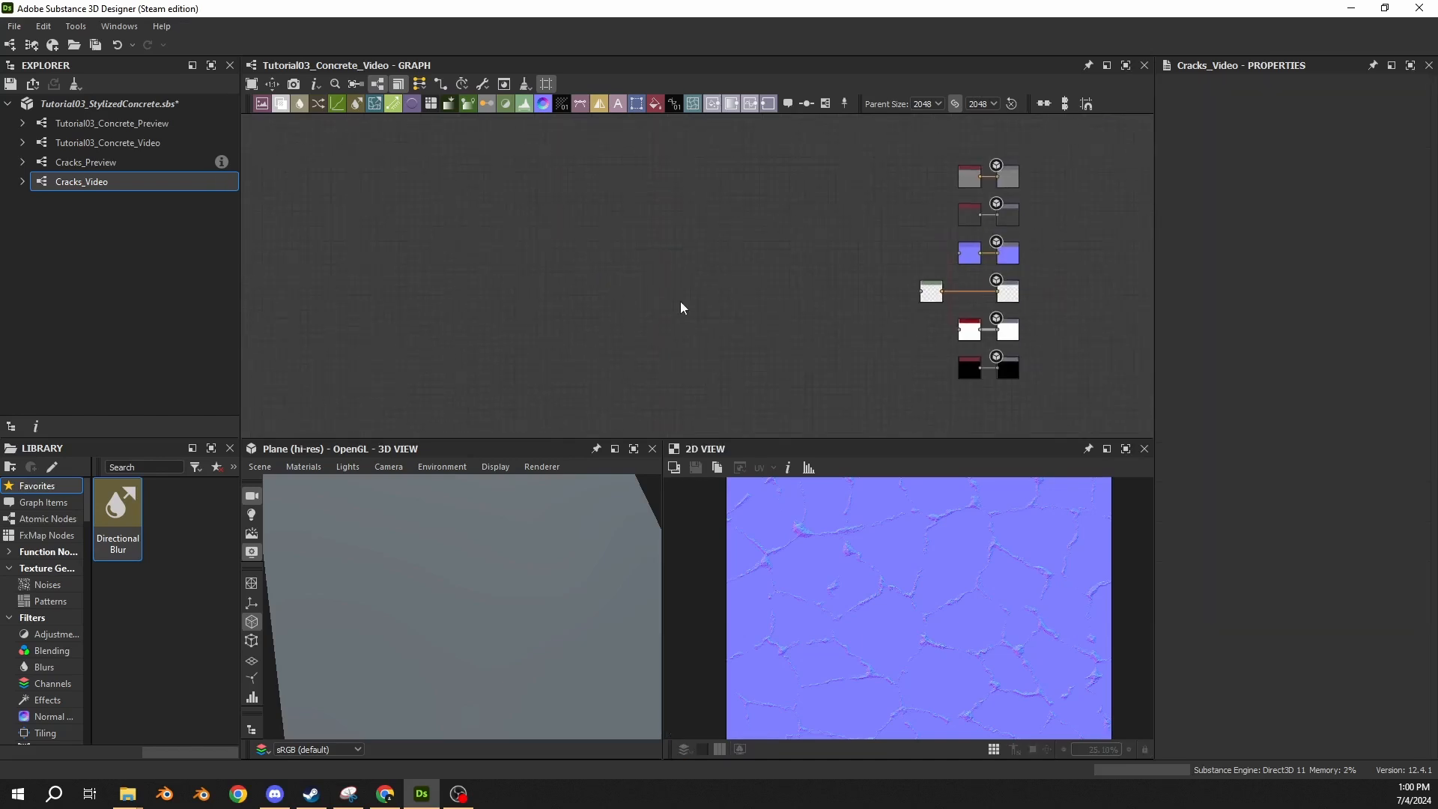
pyautogui.moveTo(588, 301); pyautogui.dragTo(738, 300, button='middle')
pyautogui.moveTo(649, 296); pyautogui.dragTo(731, 299, button='middle')
pyautogui.scroll(-3, 730, 298)
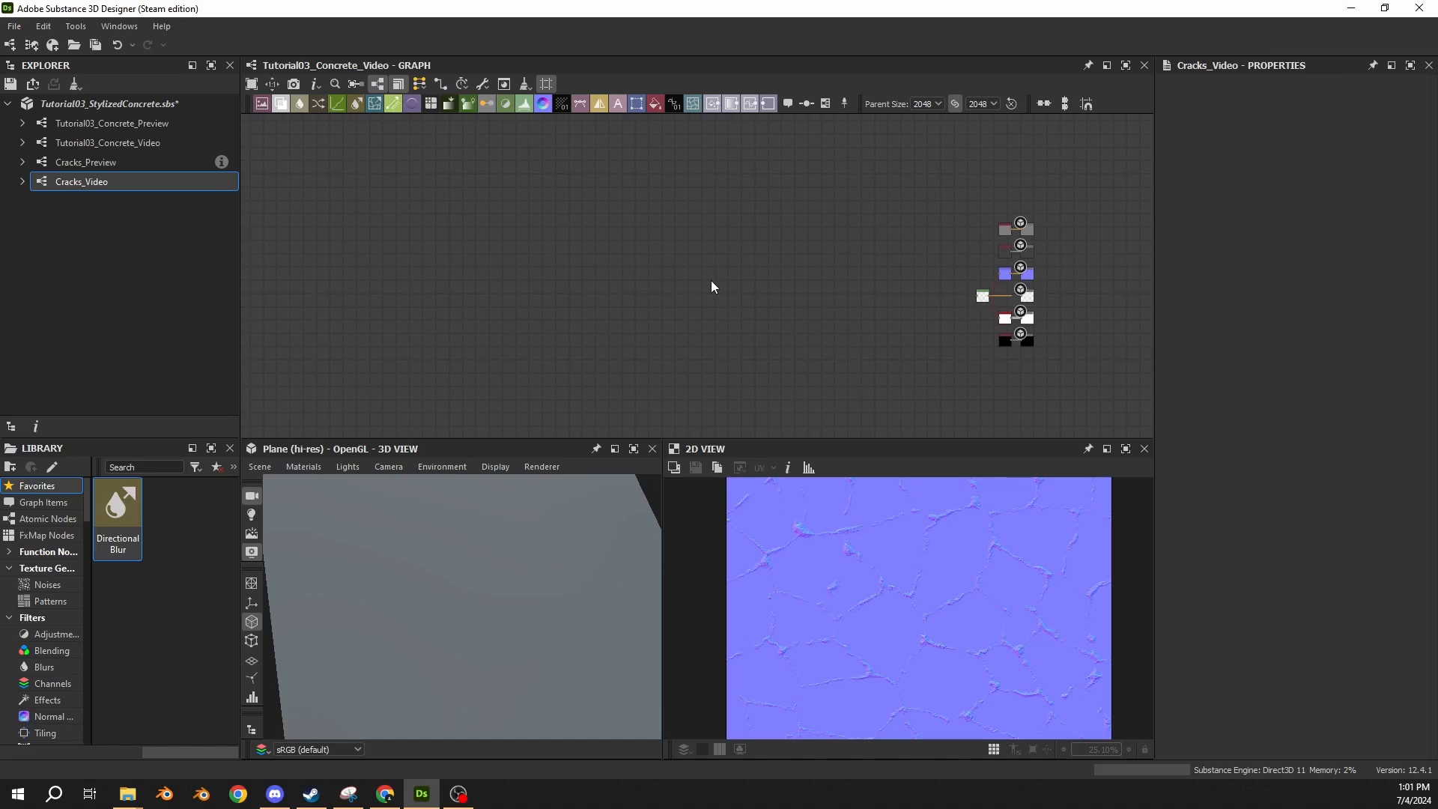
pyautogui.scroll(2, 618, 286)
pyautogui.moveTo(500, 274); pyautogui.dragTo(554, 283, button='middle')
pyautogui.scroll(1, 598, 282)
pyautogui.moveTo(706, 291); pyautogui.dragTo(500, 260, button='middle')
pyautogui.scroll(2, 725, 274)
pyautogui.moveTo(864, 249); pyautogui.dragTo(600, 253, button='middle')
pyautogui.scroll(-1, 633, 239)
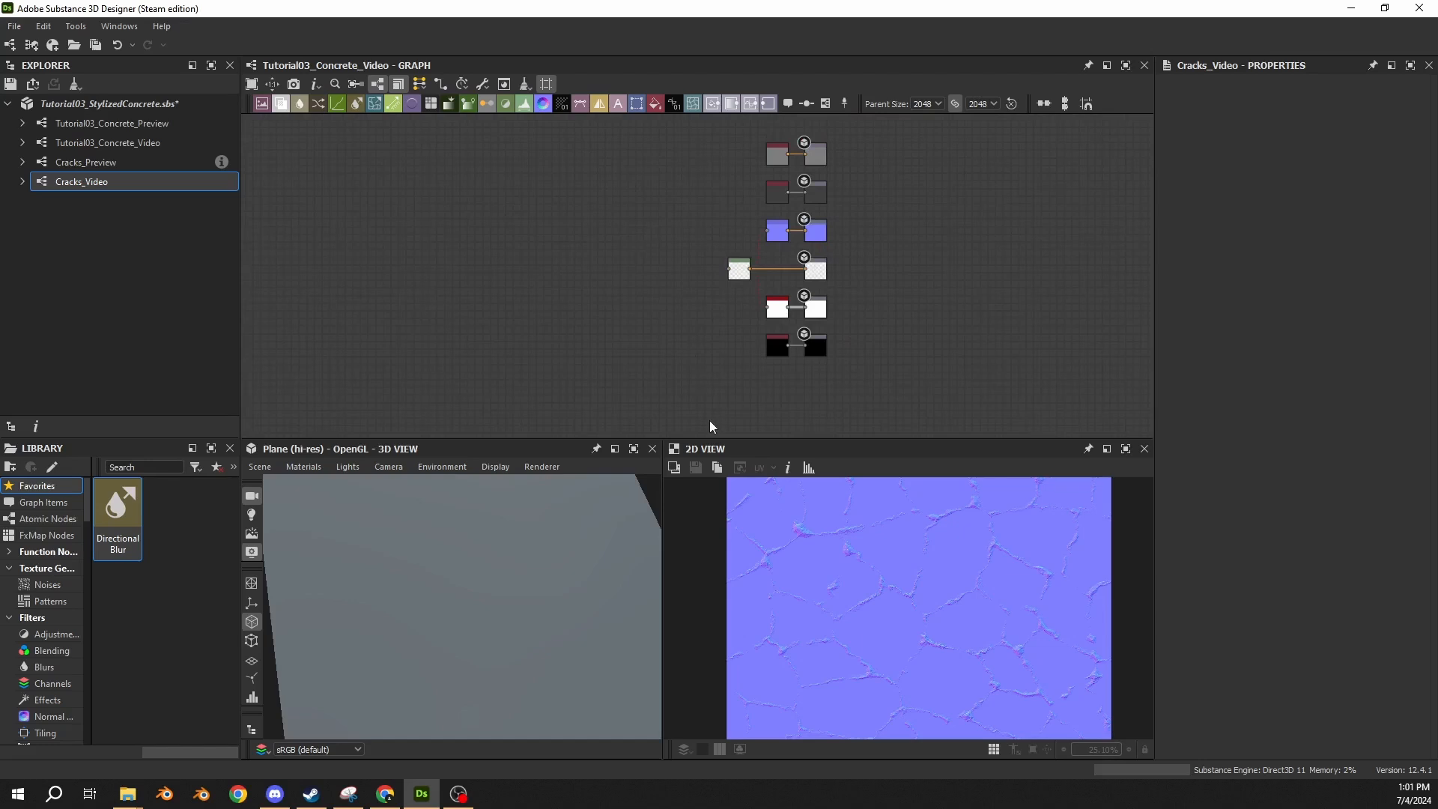
# Examine the material output nodes from Metallic and Ambient Occlusion up through Height, Normal and Roughness.
pyautogui.scroll(1, 758, 289)
pyautogui.scroll(1, 745, 337)
pyautogui.moveTo(745, 337); pyautogui.dragTo(562, 343, button='middle')
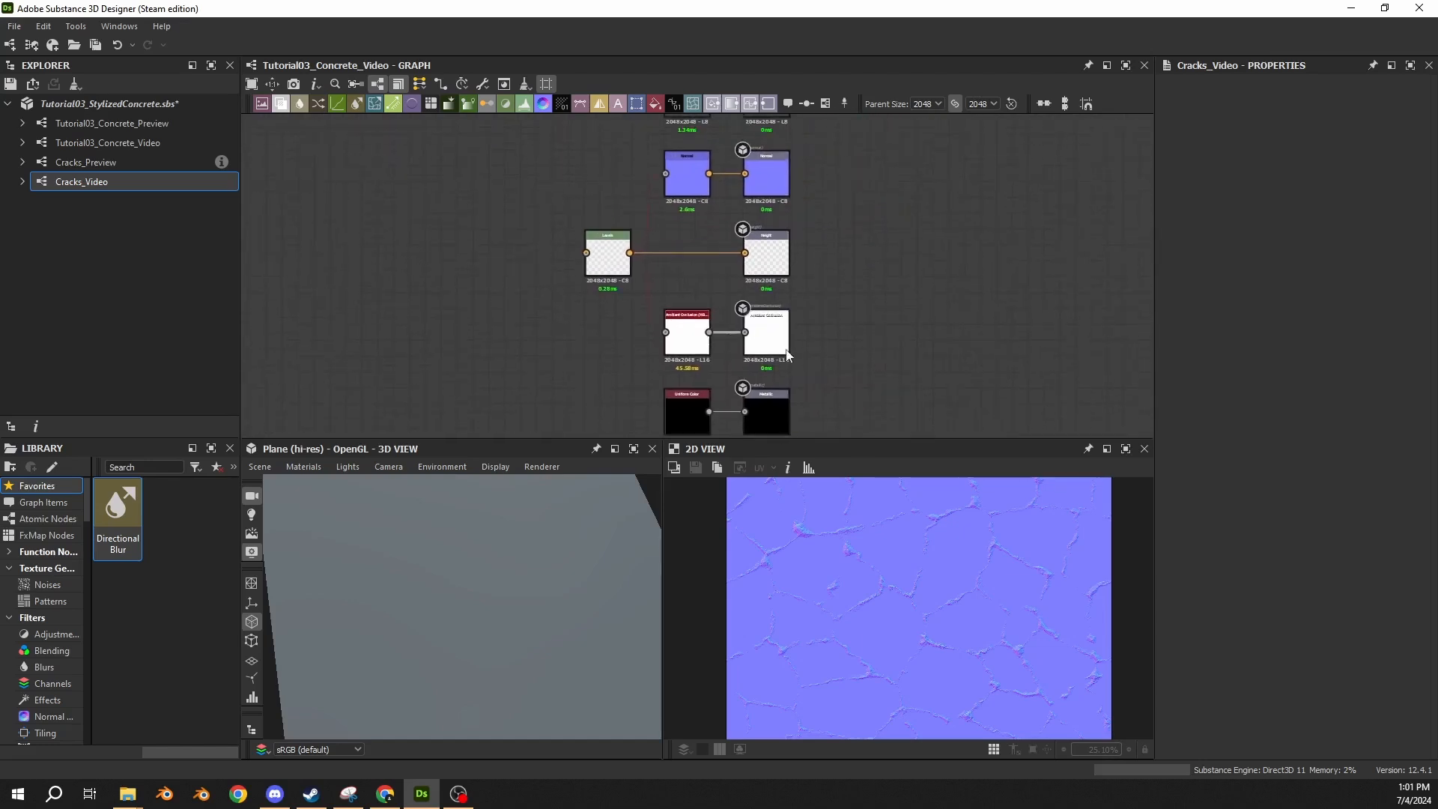
pyautogui.scroll(2, 865, 336)
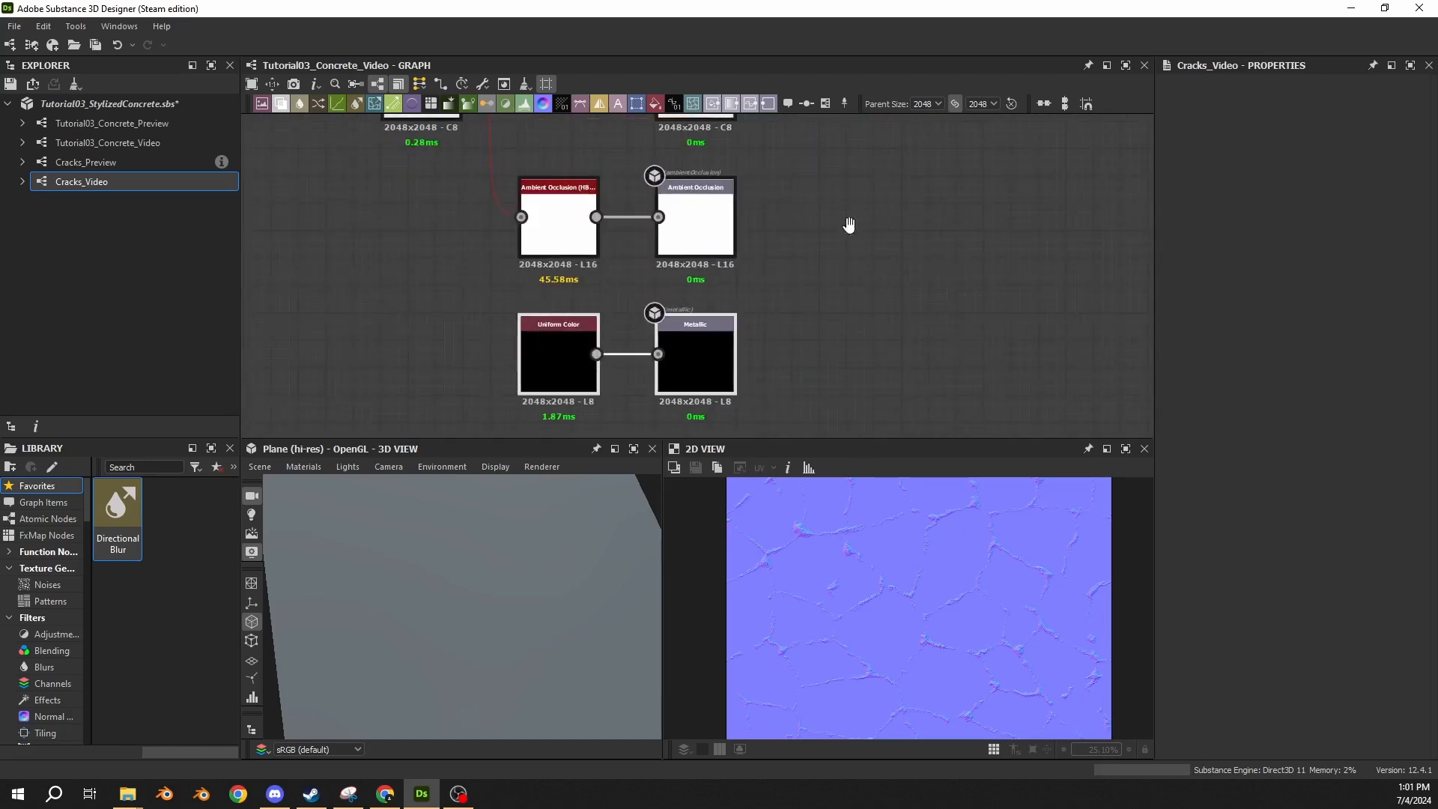
pyautogui.moveTo(851, 225); pyautogui.dragTo(877, 308, button='middle')
pyautogui.moveTo(775, 217); pyautogui.dragTo(775, 319, button='middle')
pyautogui.click(726, 309)
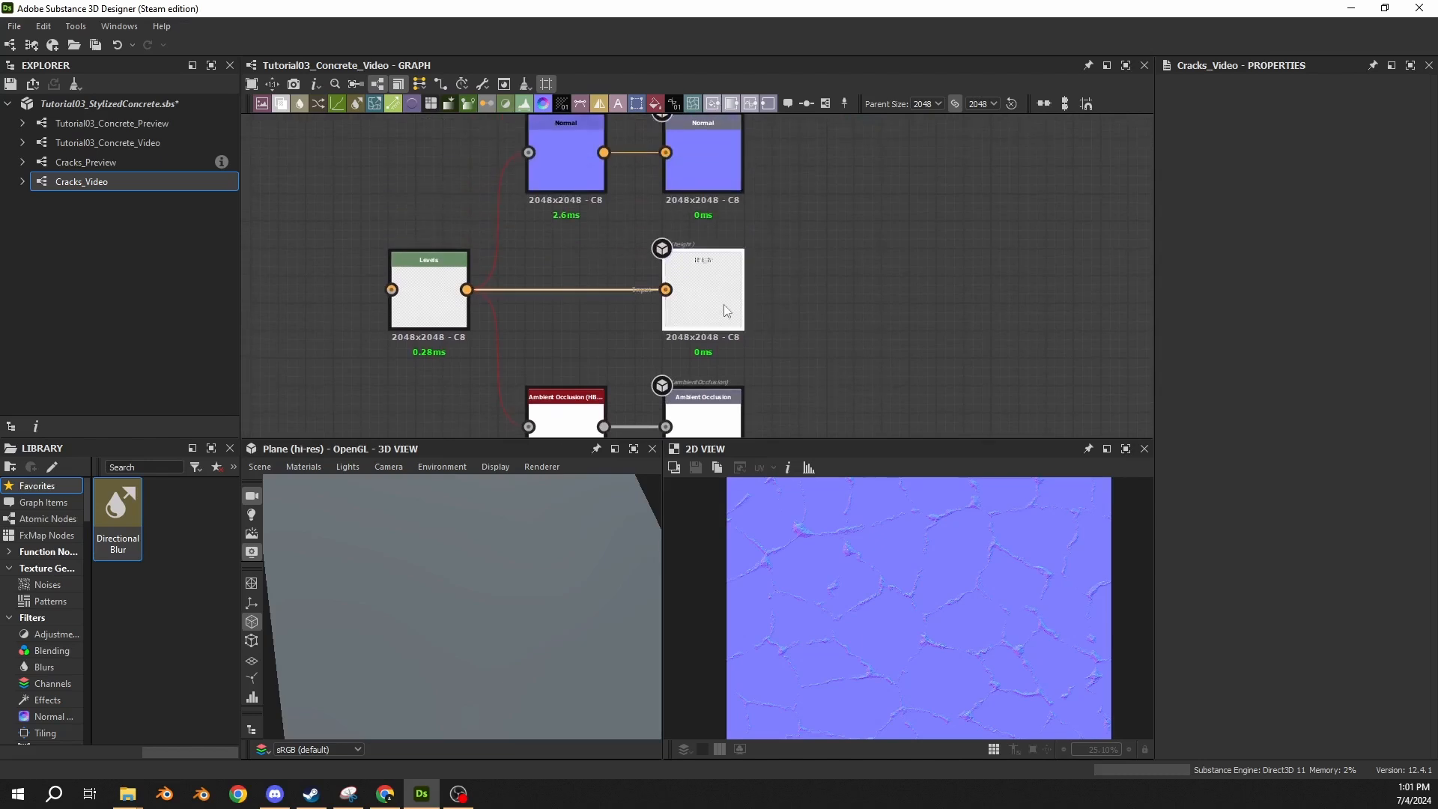
pyautogui.moveTo(785, 178); pyautogui.dragTo(809, 289, button='middle')
pyautogui.click(745, 281)
pyautogui.moveTo(863, 246); pyautogui.dragTo(843, 332, button='middle')
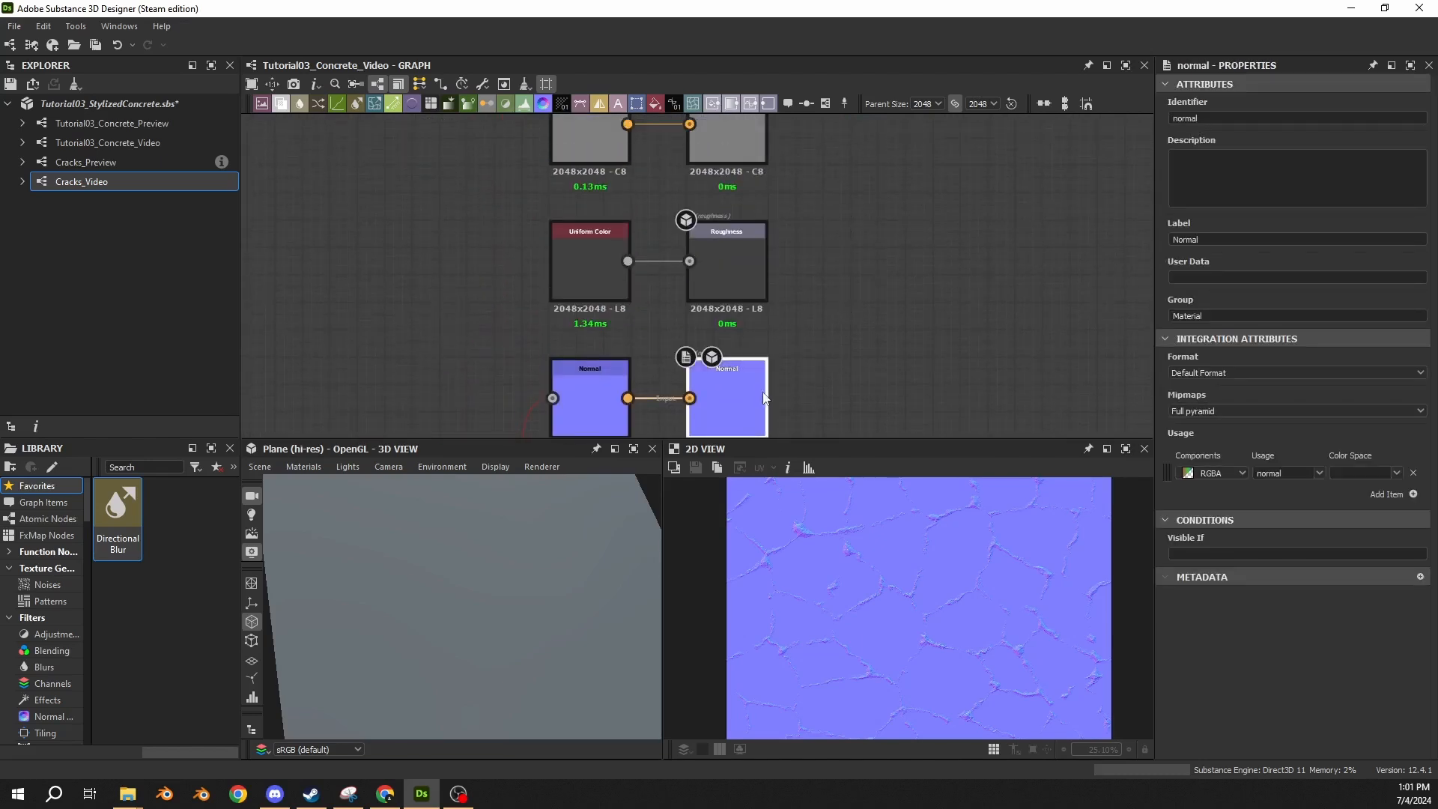
pyautogui.moveTo(880, 209); pyautogui.dragTo(879, 245, button='middle')
pyautogui.click(757, 302)
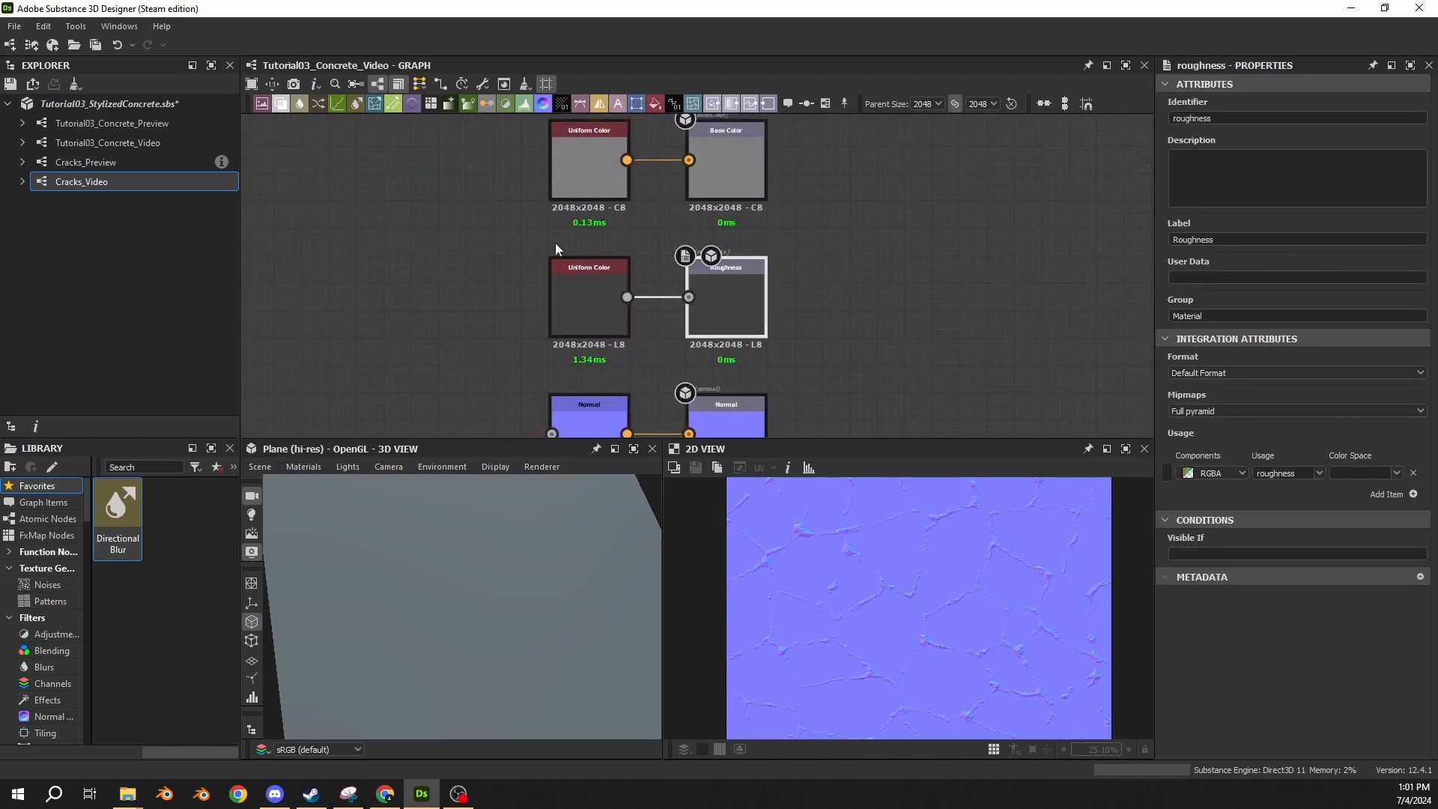
# Set the Uniform Color feeding the Roughness output to 0.5 and inspect the Uniform Color feeding Base Color.
pyautogui.click(591, 298)
pyautogui.click(1406, 475)
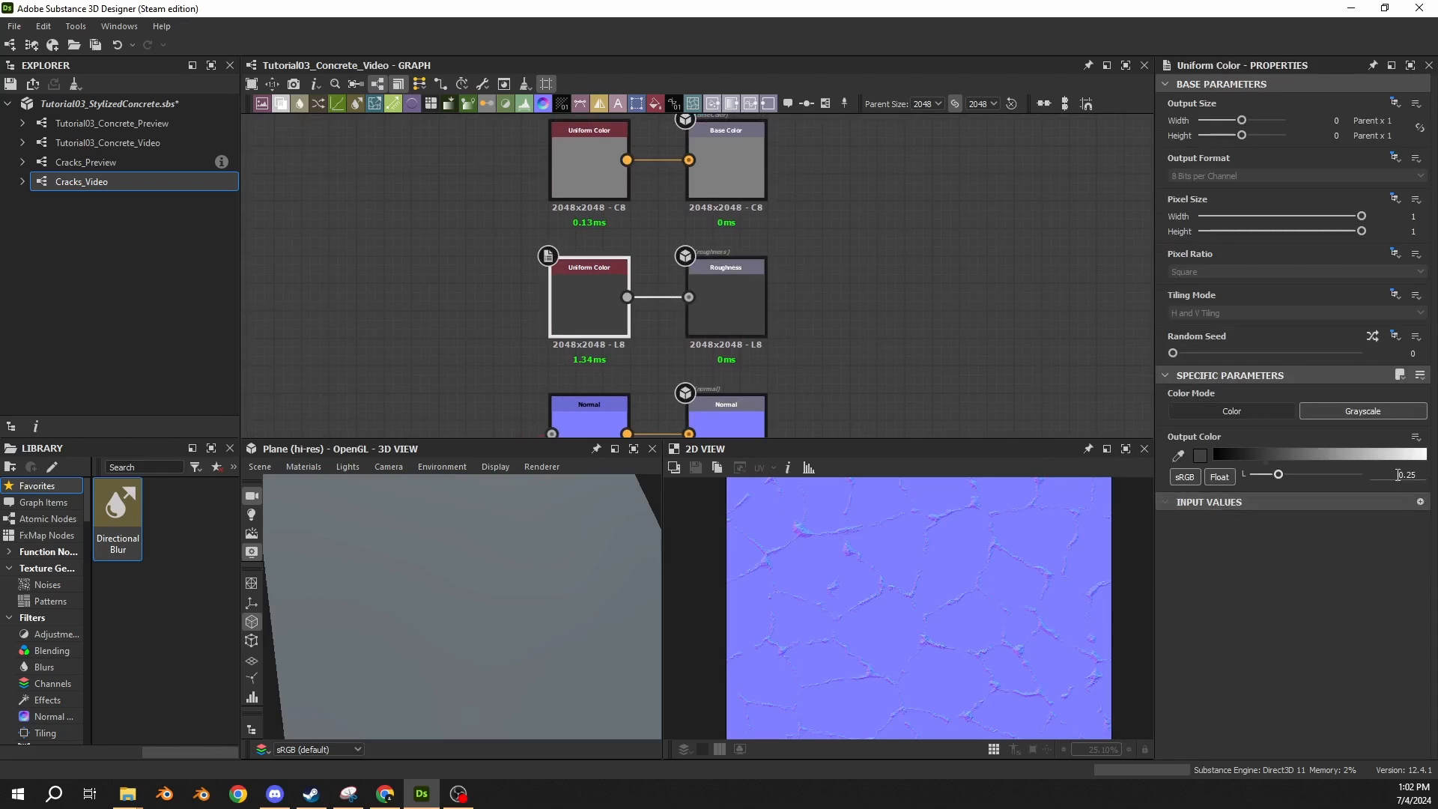
pyautogui.write('0.5')
pyautogui.press('Return')
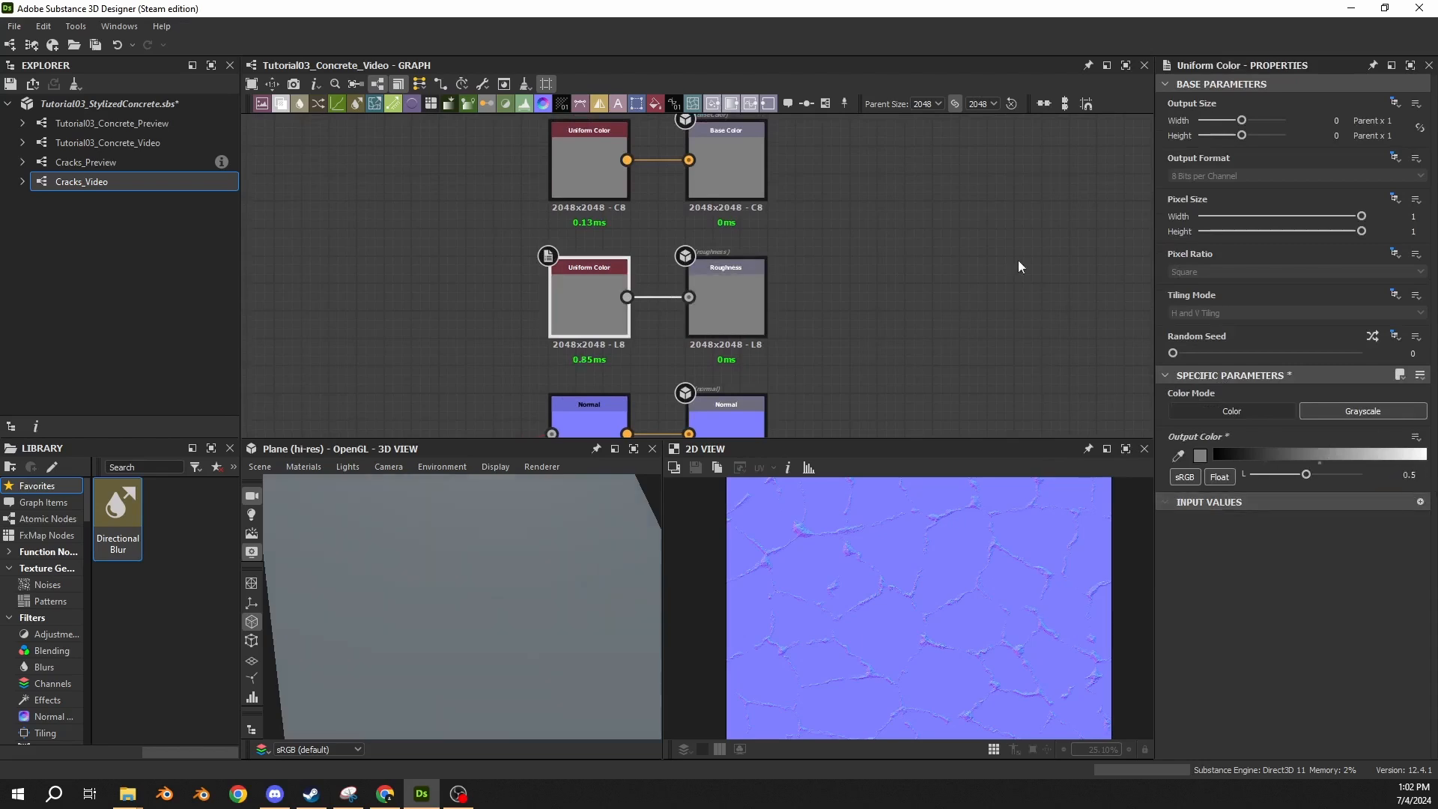
pyautogui.moveTo(888, 182); pyautogui.dragTo(891, 324, button='middle')
pyautogui.click(616, 327)
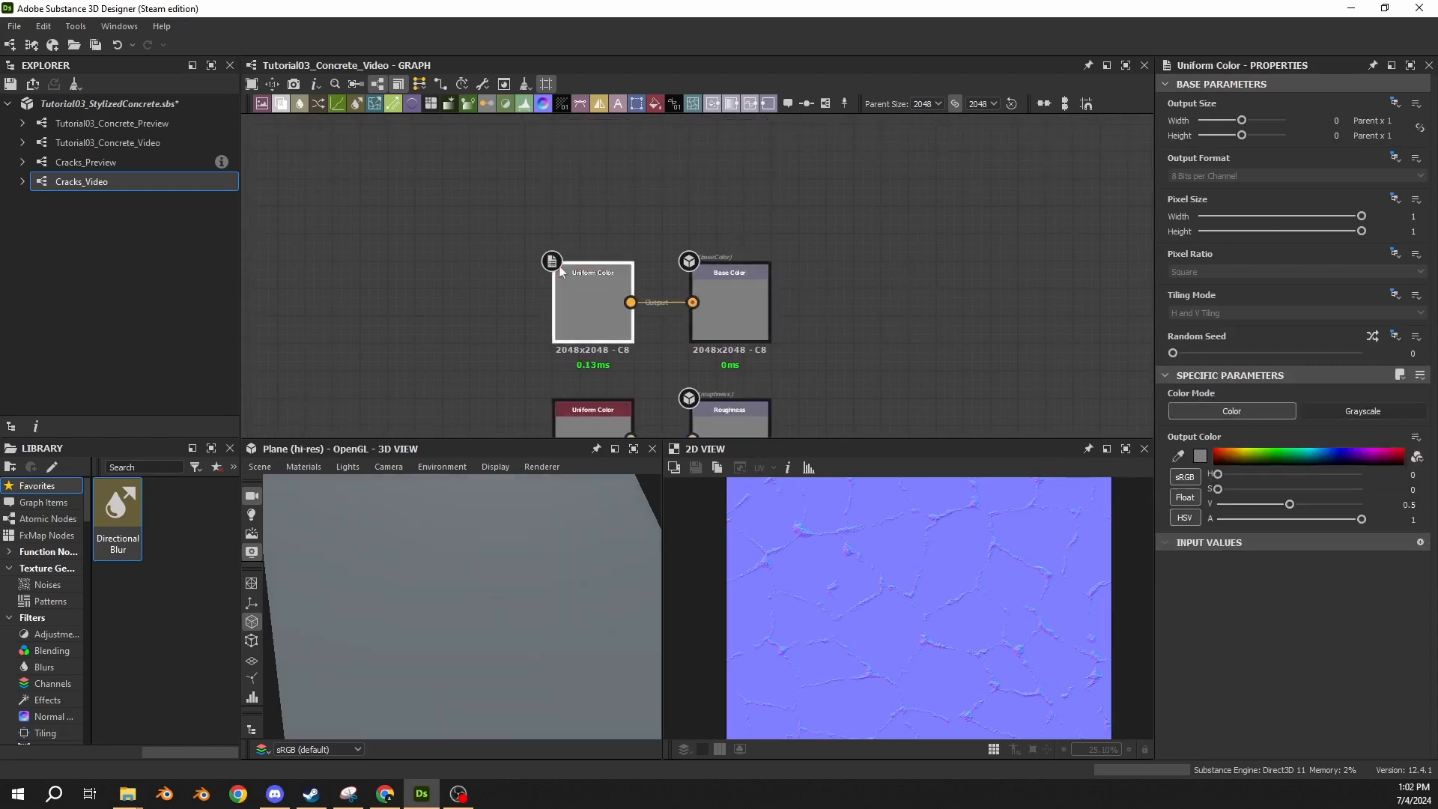
# Add a Perlin Noise node in an empty area well before the output nodes and set its Scale to 16.
pyautogui.scroll(-5, 557, 265)
pyautogui.moveTo(535, 253); pyautogui.dragTo(1004, 195, button='middle')
pyautogui.scroll(-1, 672, 289)
pyautogui.moveTo(671, 290); pyautogui.dragTo(724, 204, button='middle')
pyautogui.moveTo(539, 292); pyautogui.dragTo(664, 280, button='middle')
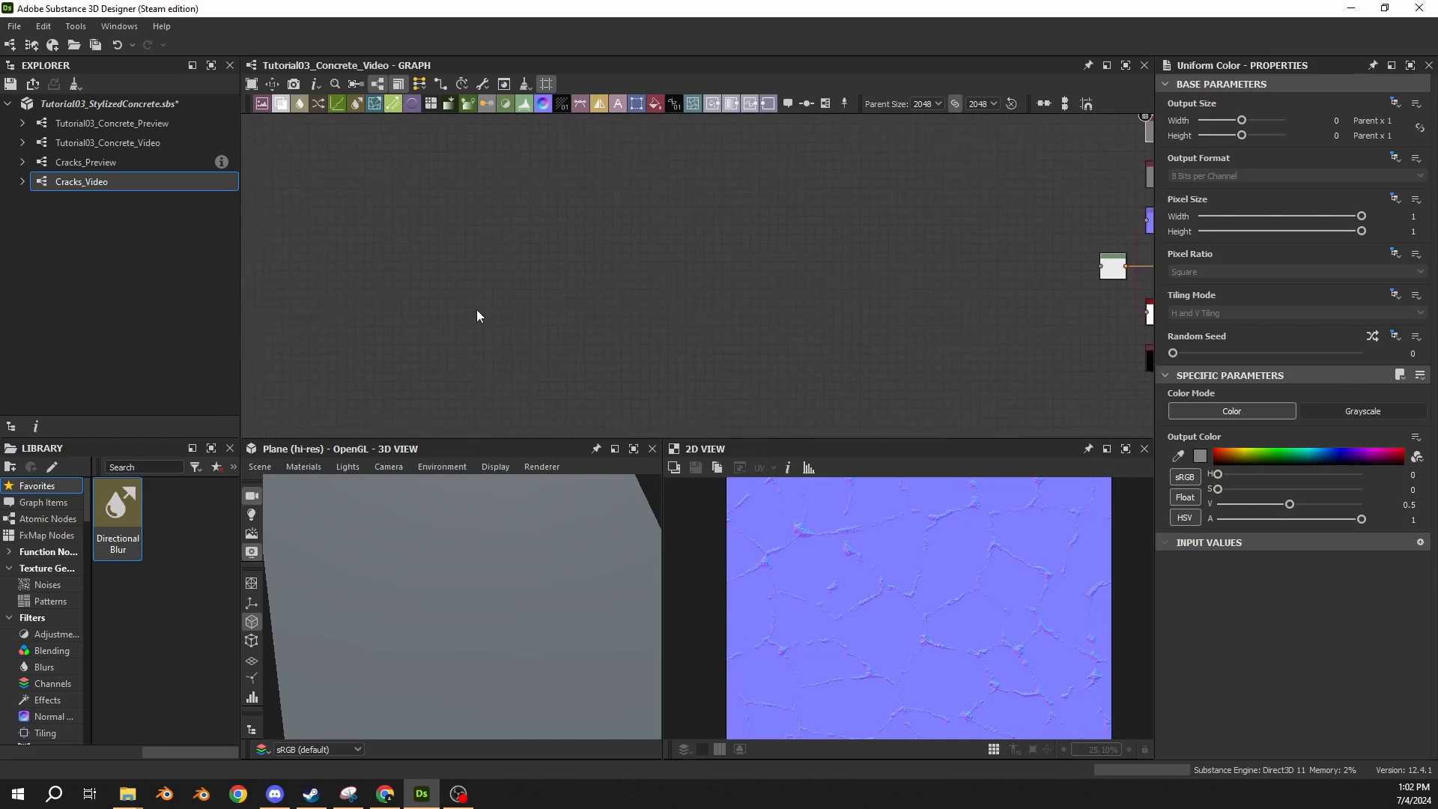
pyautogui.moveTo(387, 279); pyautogui.dragTo(445, 272, button='middle')
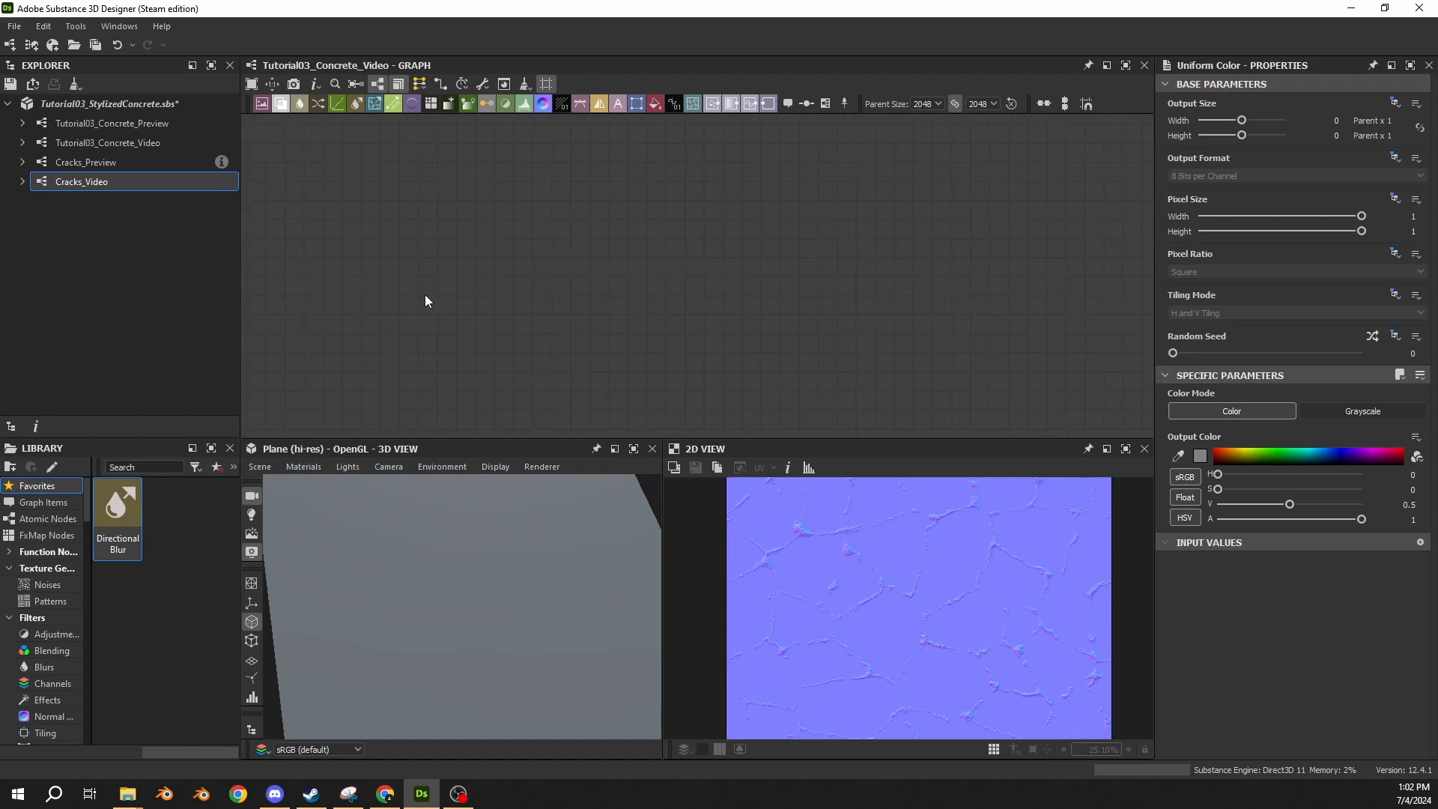
pyautogui.press('space')
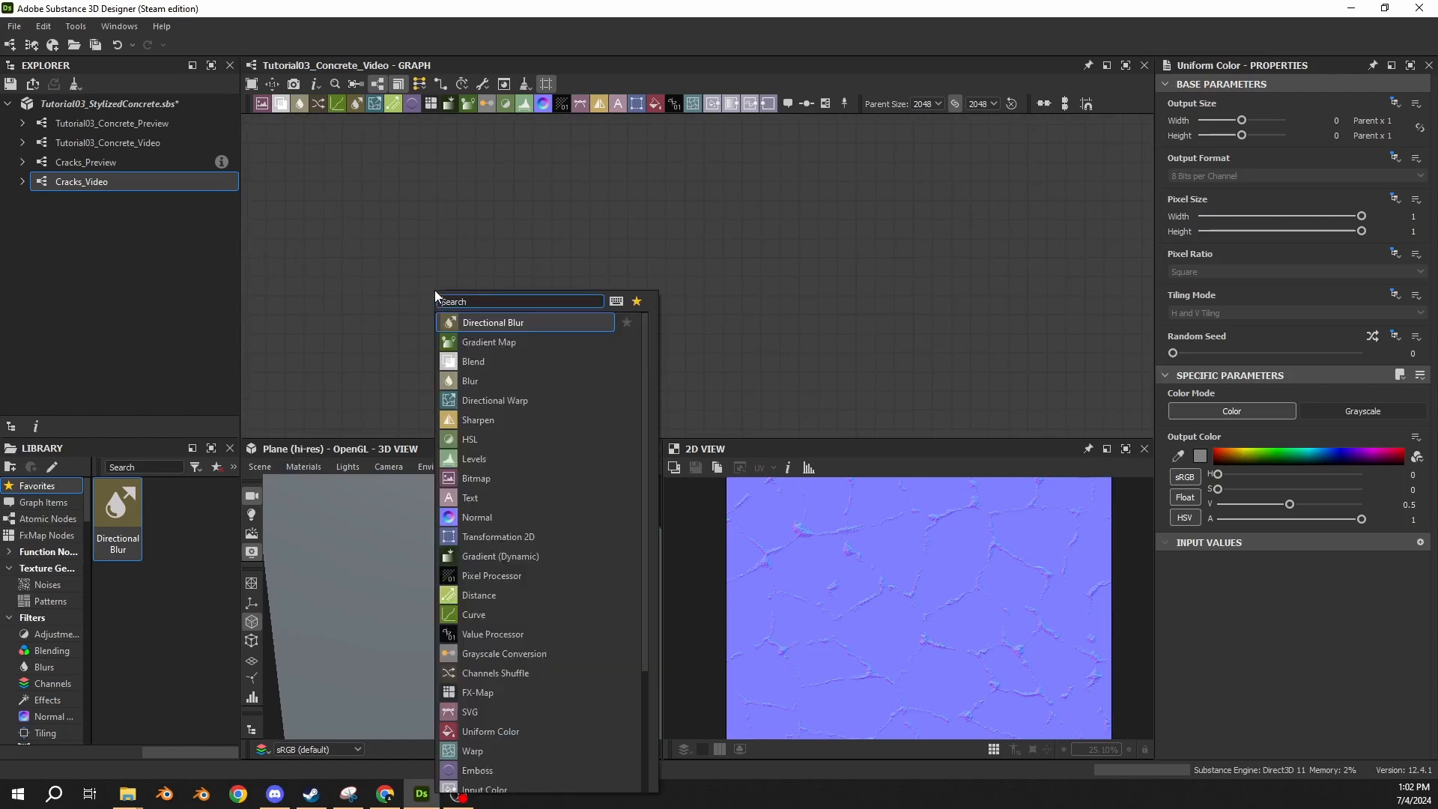
pyautogui.write('perlin')
pyautogui.press('Return')
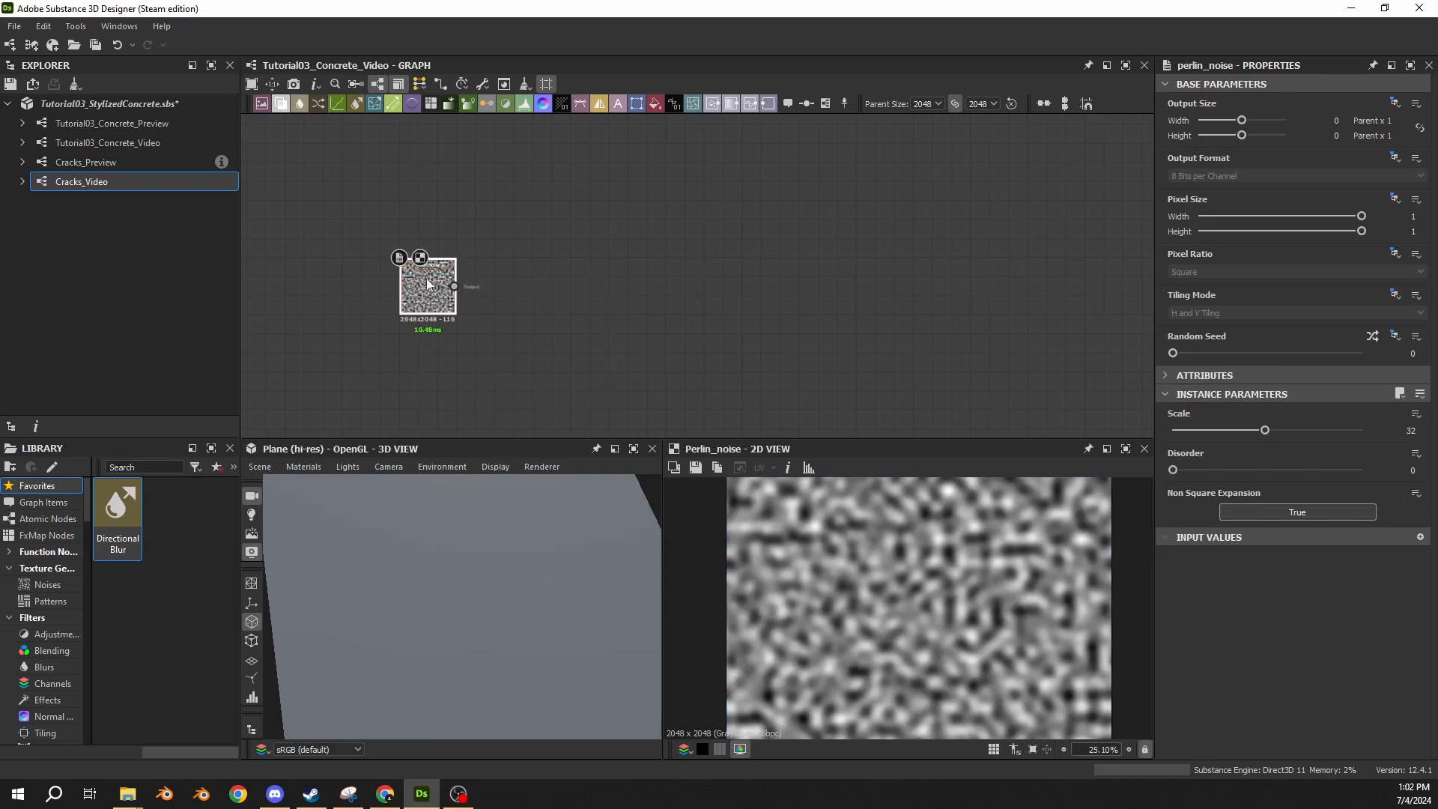
pyautogui.click(1408, 432)
pyautogui.write('16')
pyautogui.press('Return')
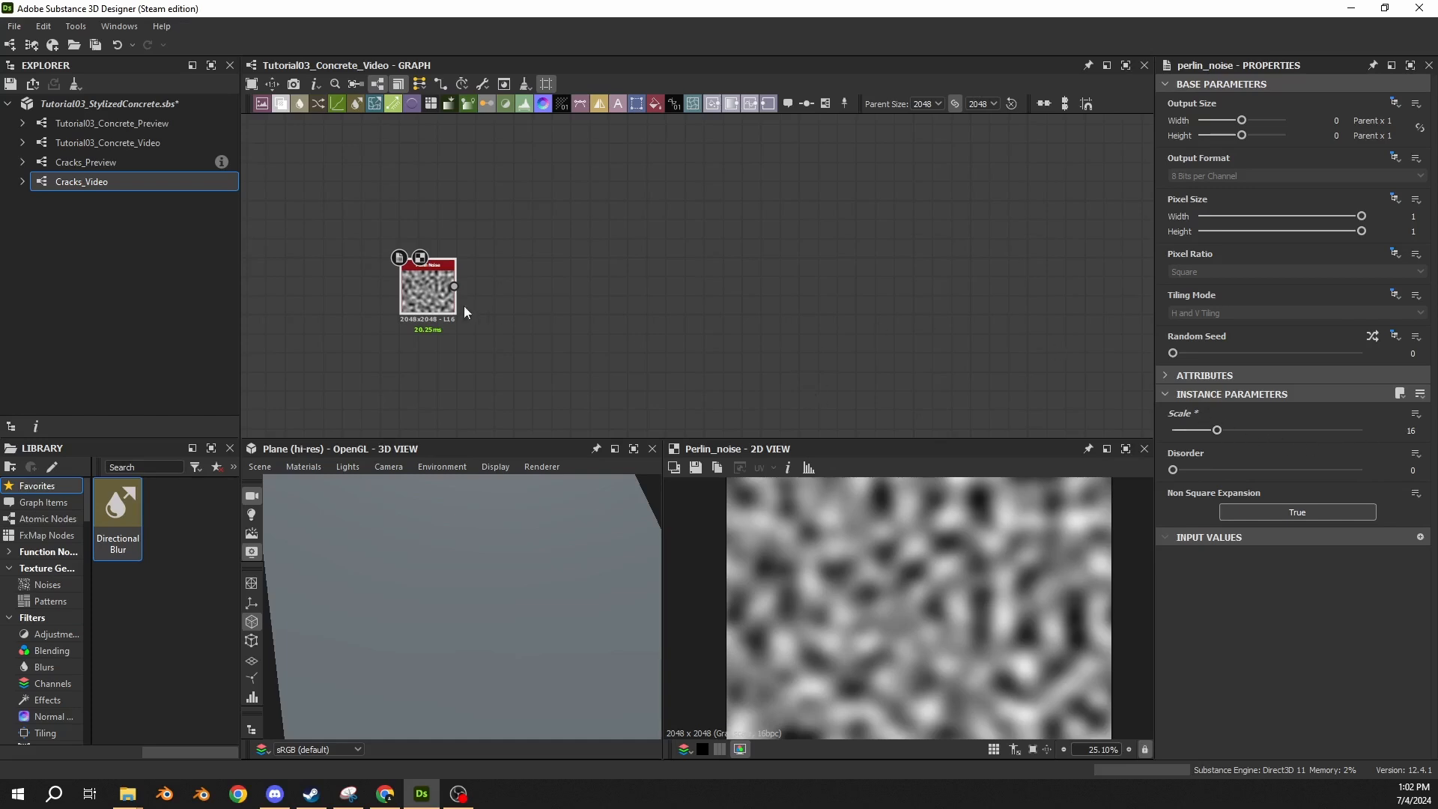
# Add a Slope Blur Grayscale node fed by the Perlin Noise output and place it close beside that node.
pyautogui.scroll(3, 464, 312)
pyautogui.moveTo(447, 281); pyautogui.dragTo(664, 281)
pyautogui.write('slop')
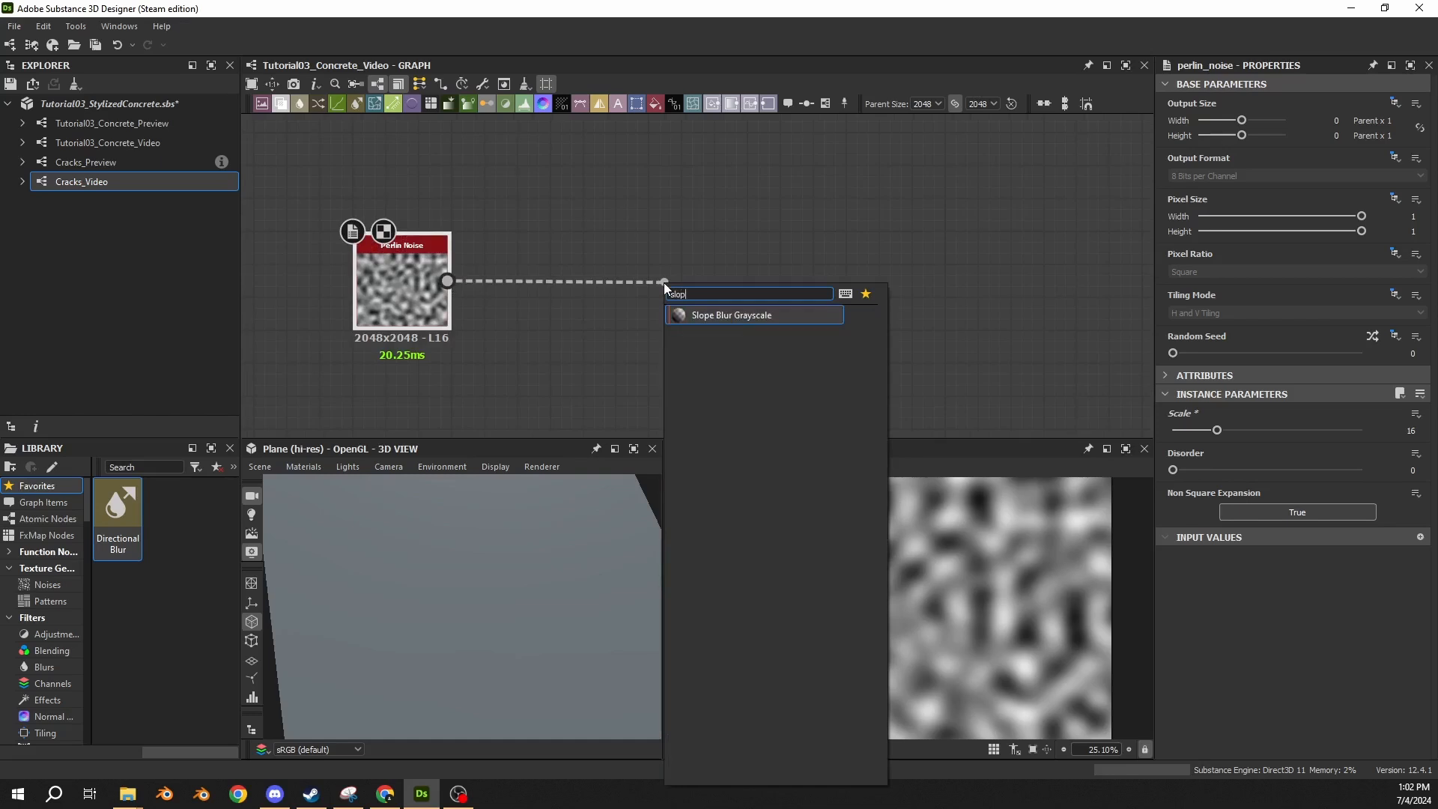
pyautogui.press('Return')
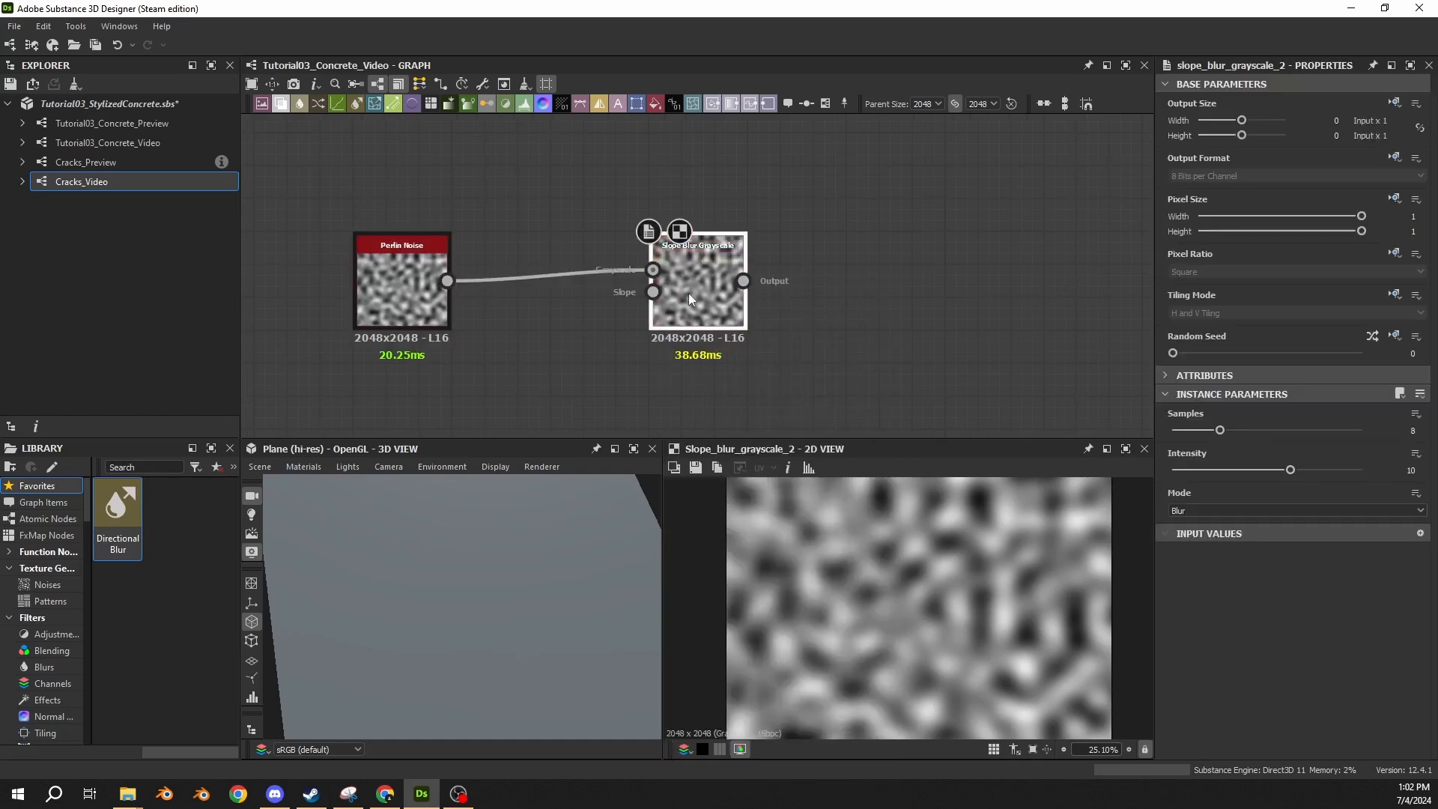
pyautogui.moveTo(689, 294); pyautogui.dragTo(558, 311)
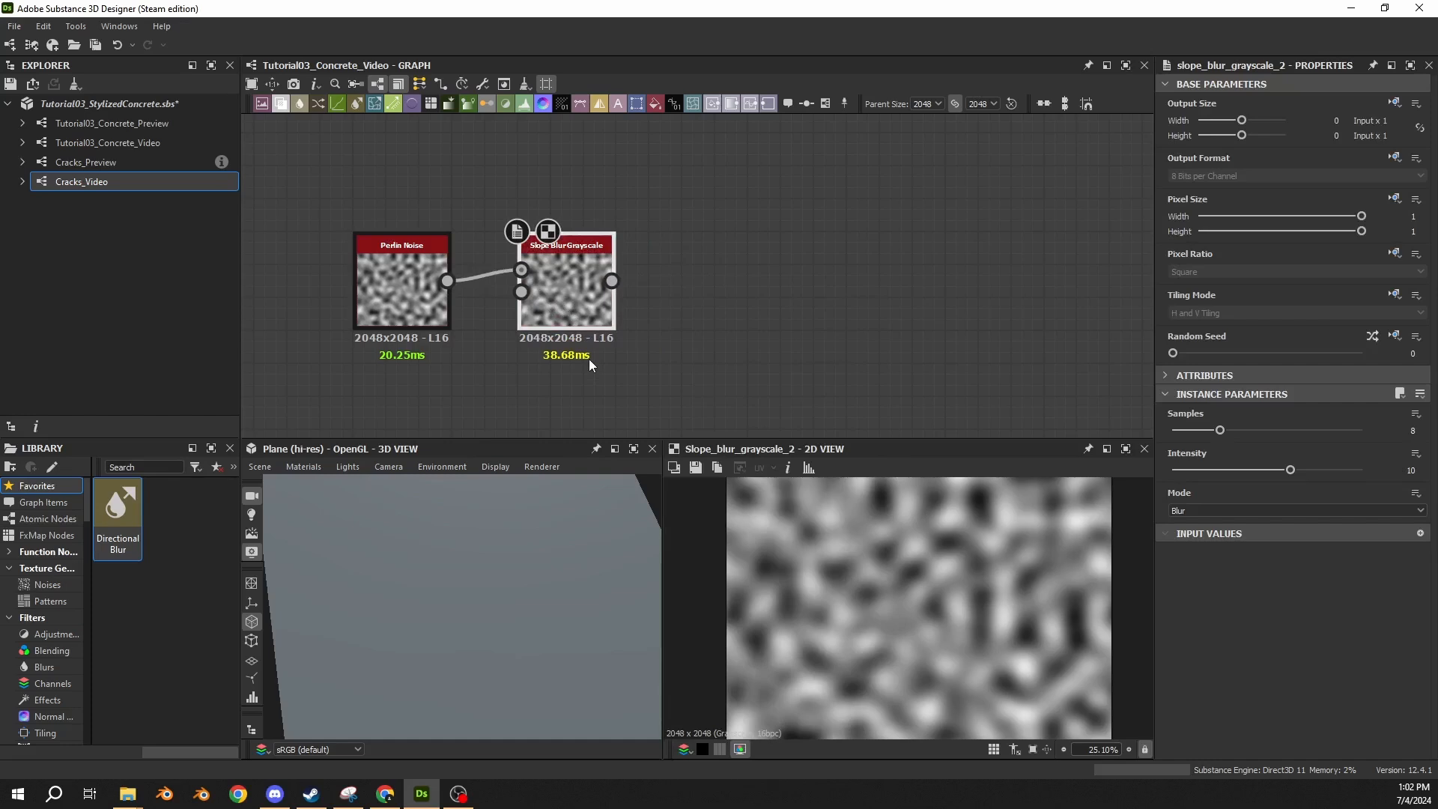
# Add a Clouds 2 noise node and align it directly below the Perlin Noise node.
pyautogui.moveTo(586, 341); pyautogui.dragTo(691, 246, button='middle')
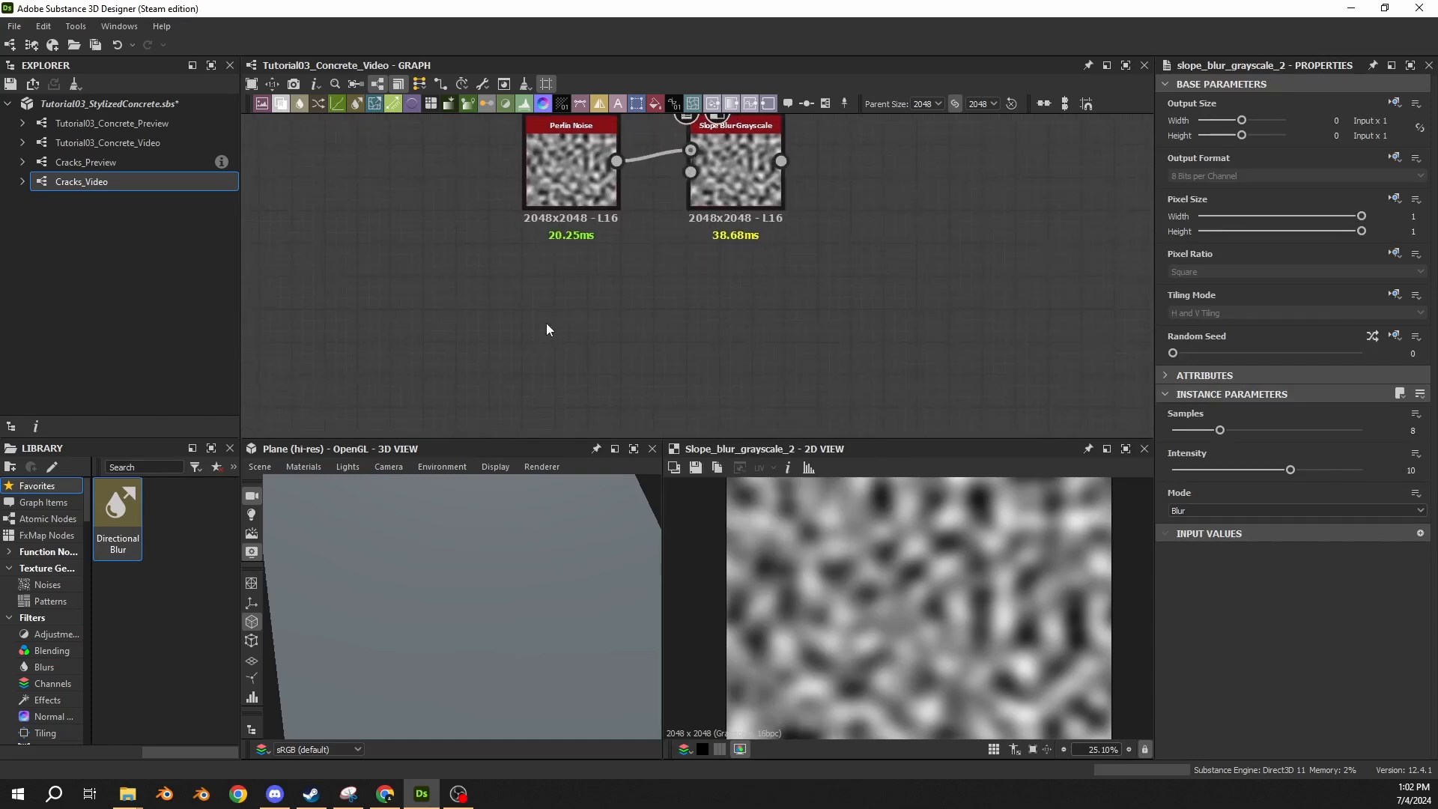
pyautogui.press('space')
pyautogui.write('clou')
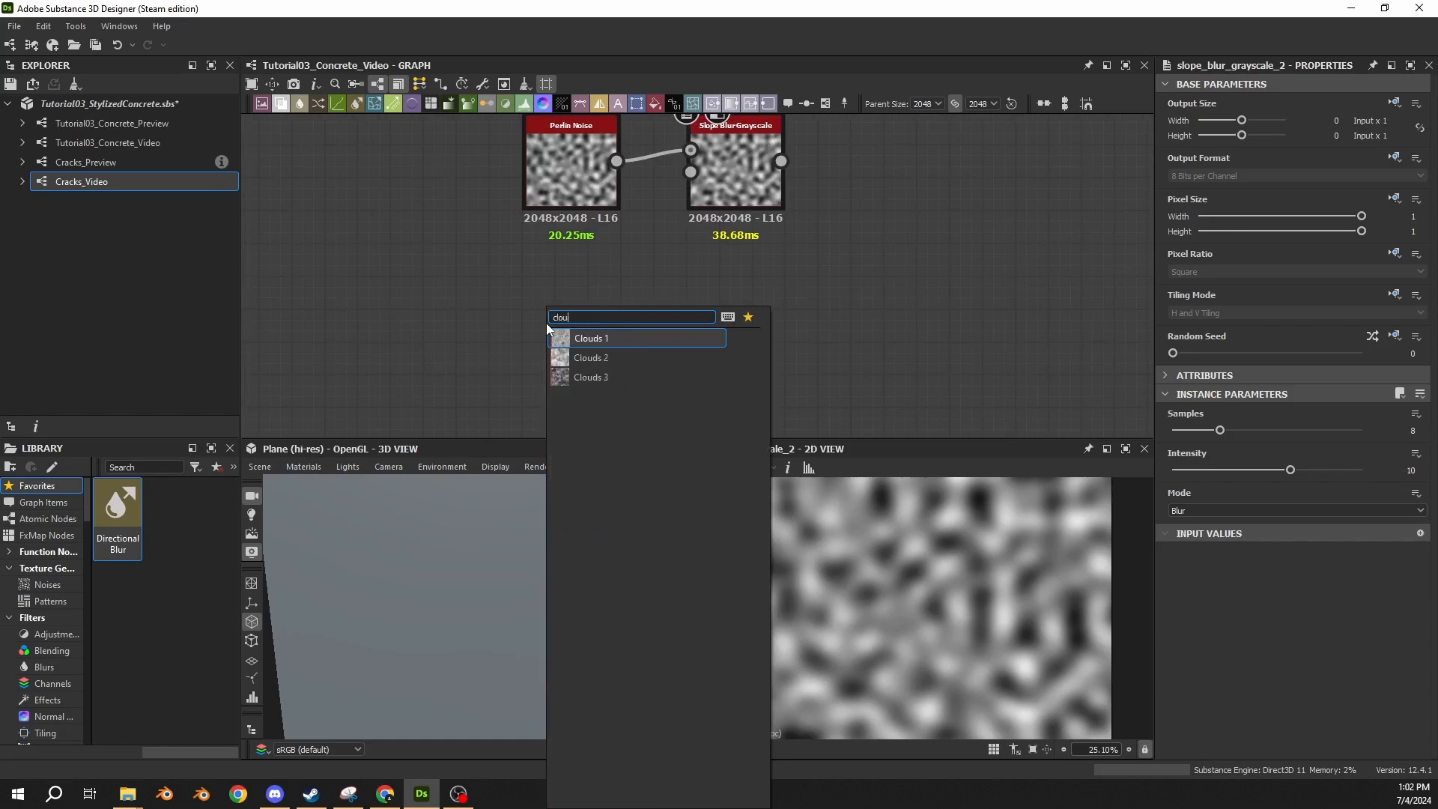
pyautogui.write('ds')
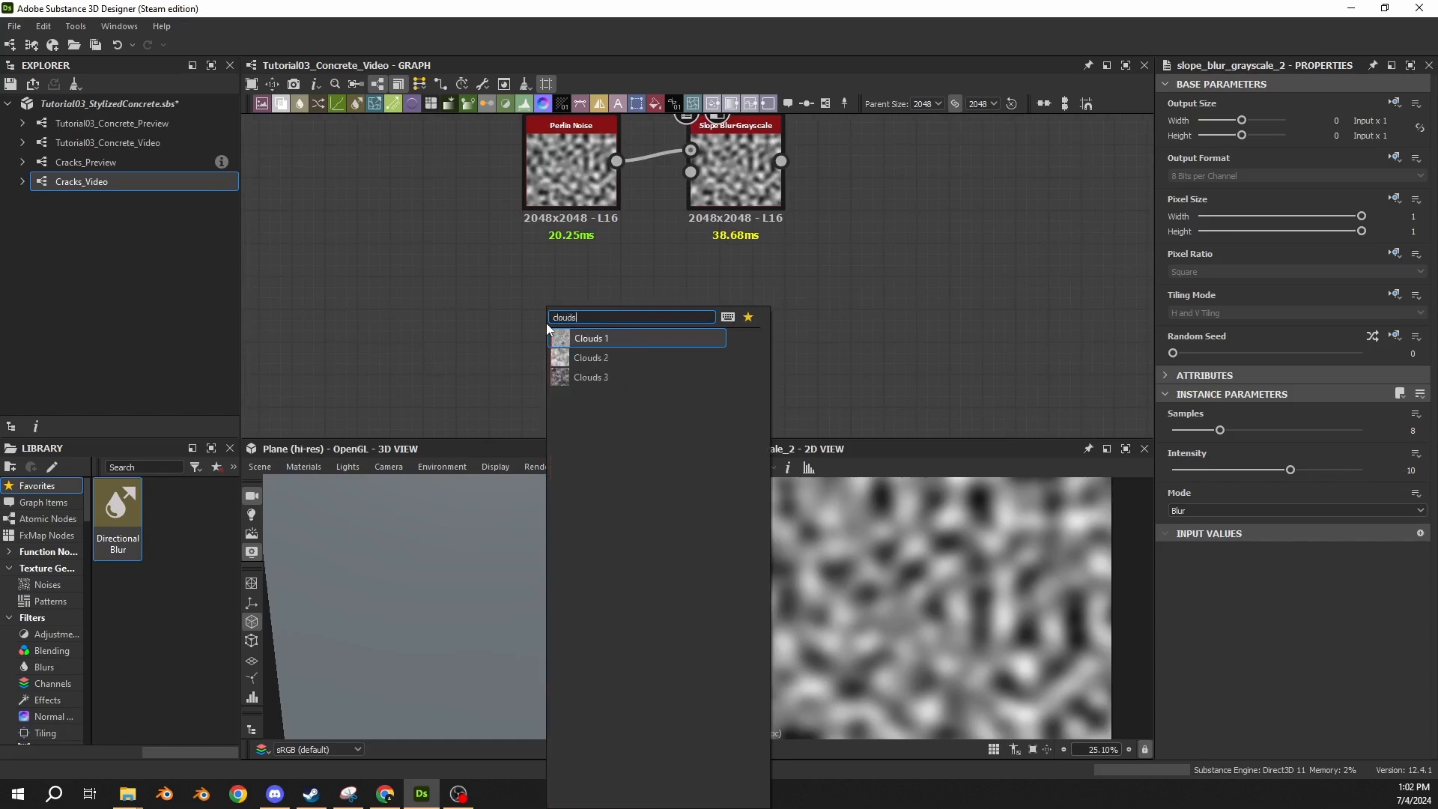
pyautogui.click(571, 358)
pyautogui.moveTo(544, 332); pyautogui.dragTo(574, 332)
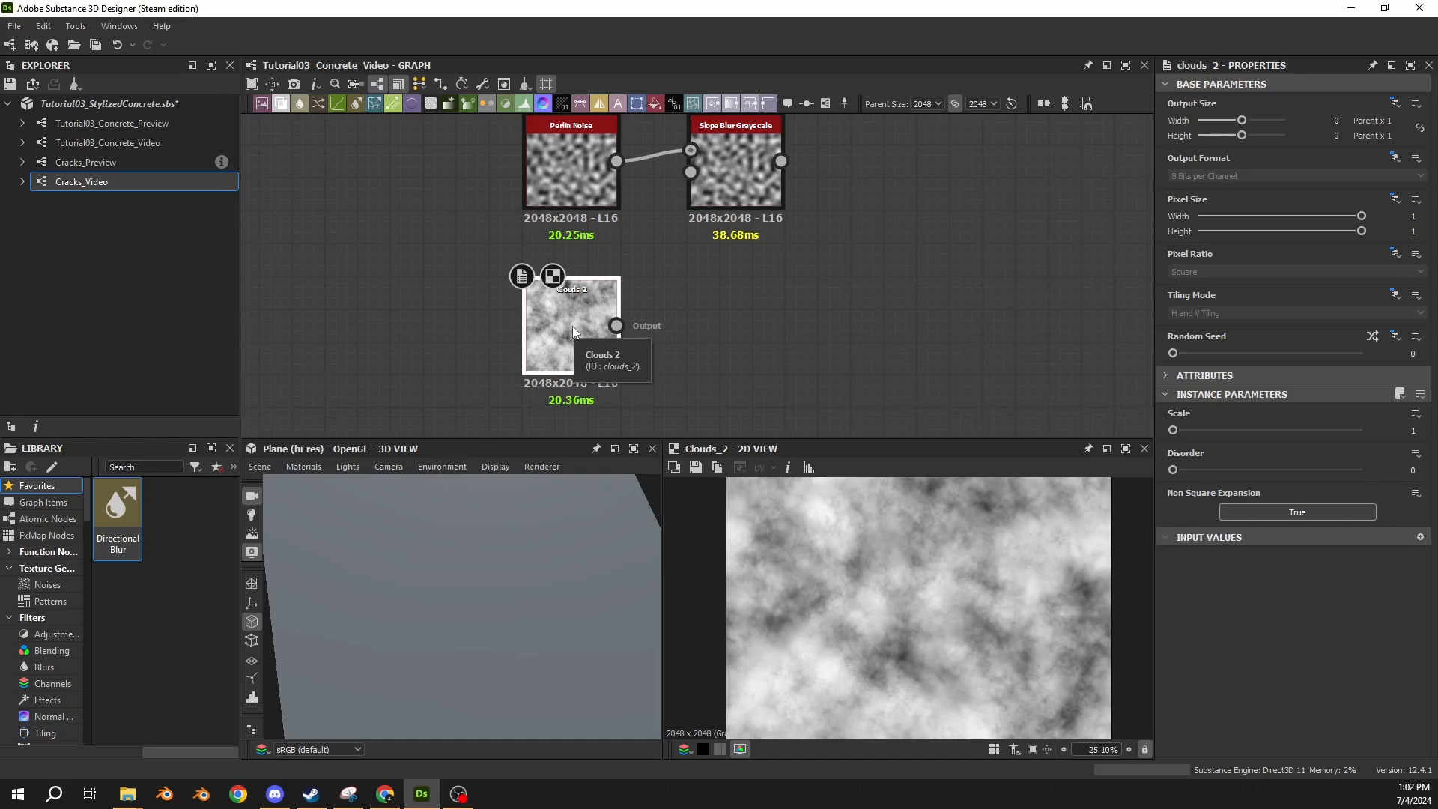
pyautogui.moveTo(663, 267); pyautogui.dragTo(568, 303, button='middle')
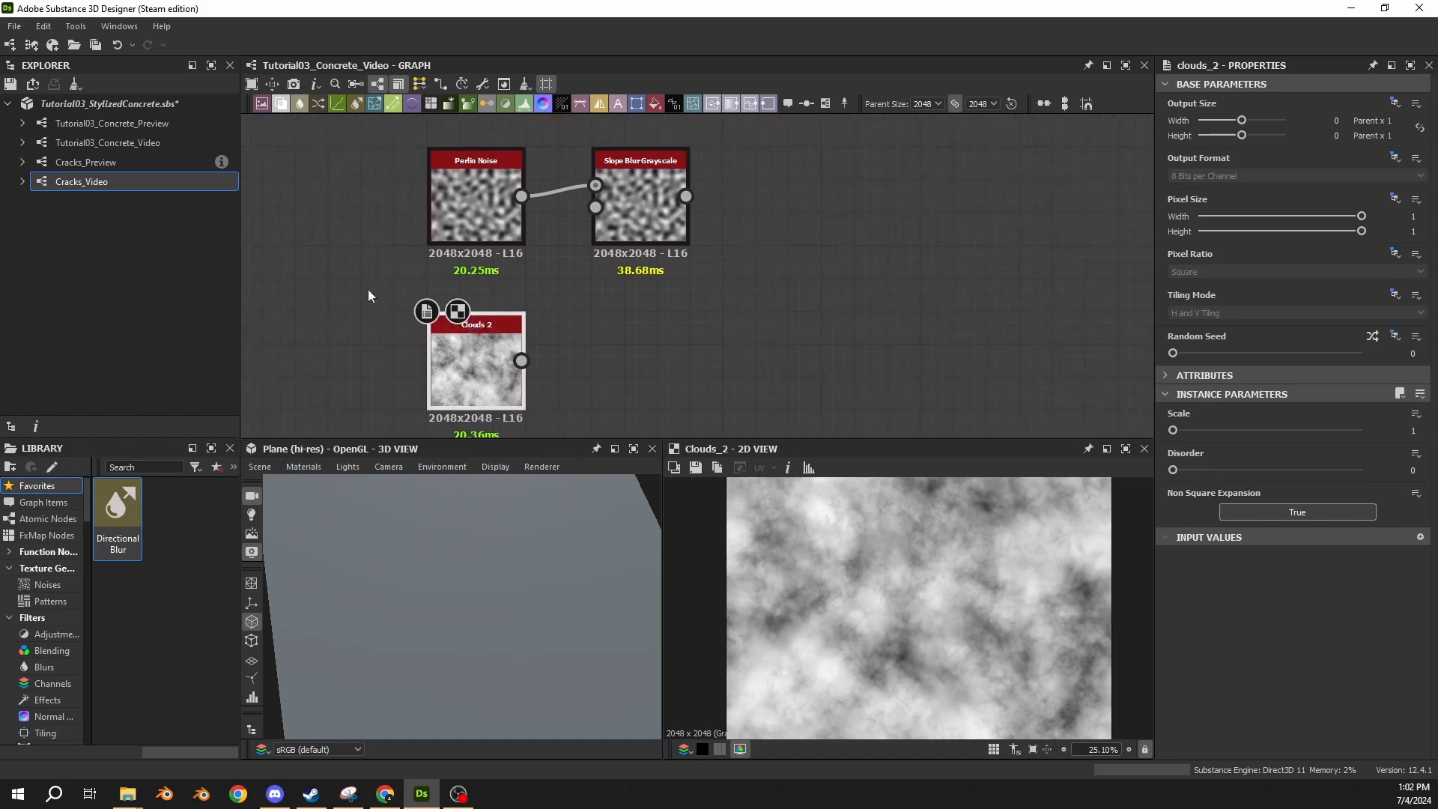
# Connect Clouds 2 to the Slope input of the Slope Blur Grayscale node and set its Samples to 32.
pyautogui.click(657, 304)
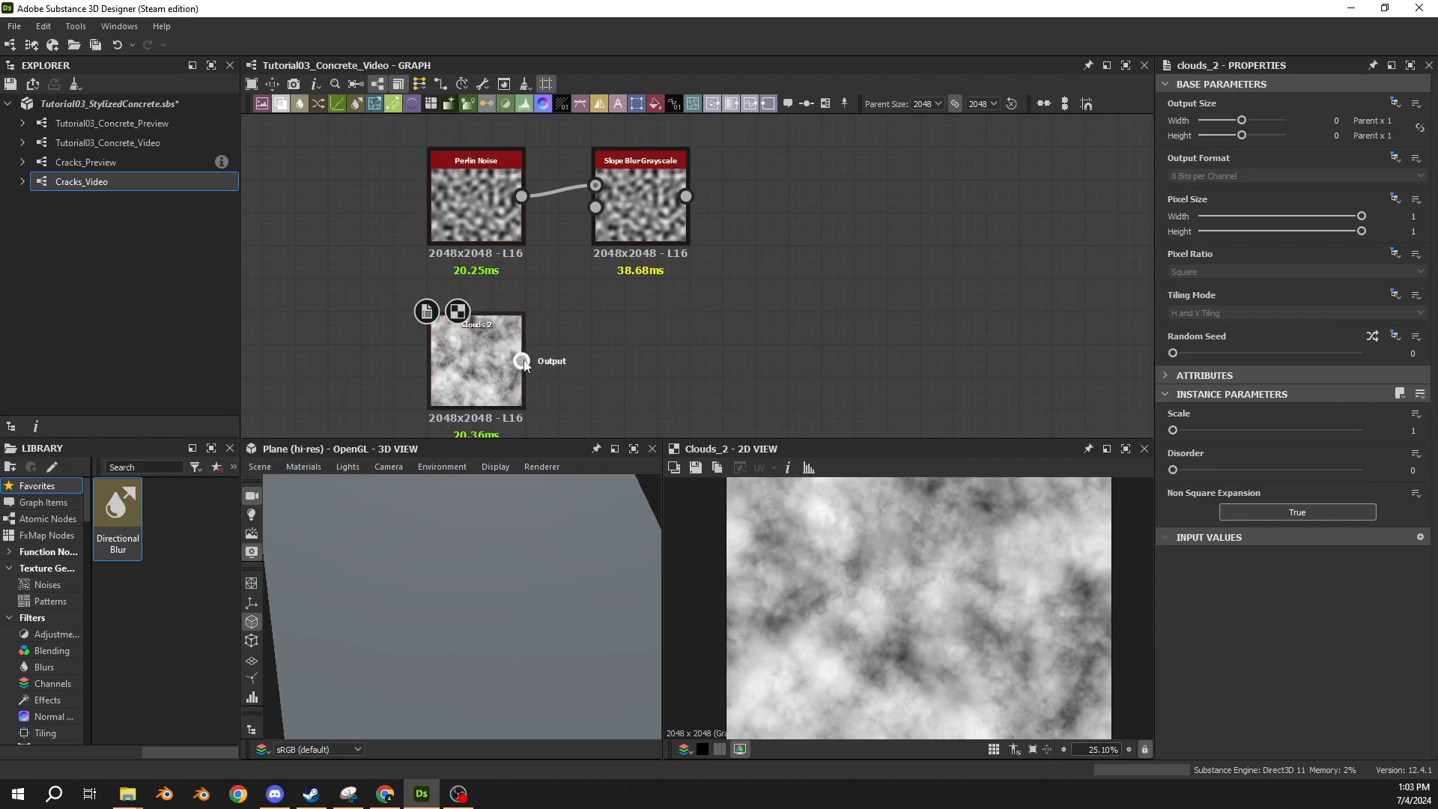
pyautogui.moveTo(521, 360); pyautogui.dragTo(595, 207)
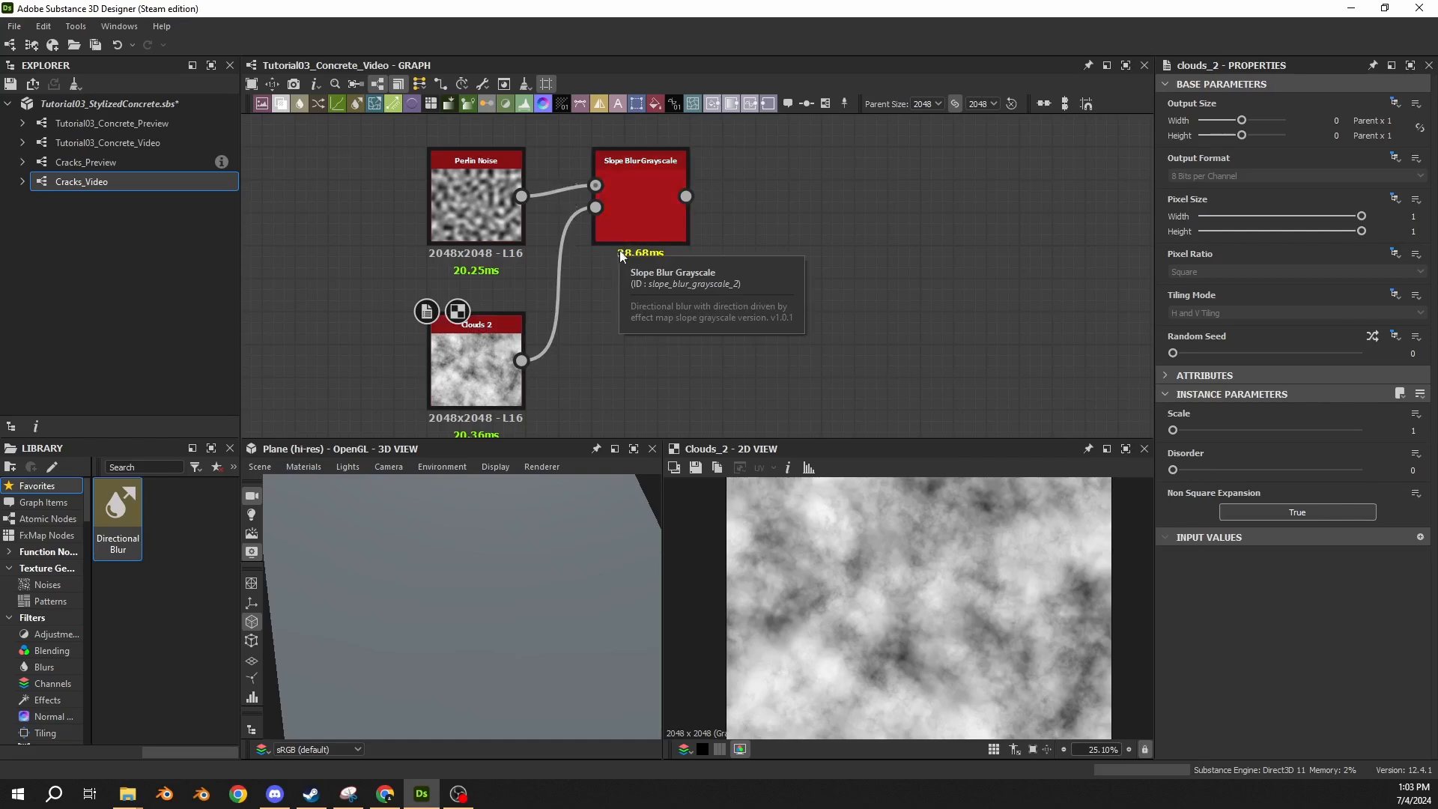
pyautogui.click(667, 208)
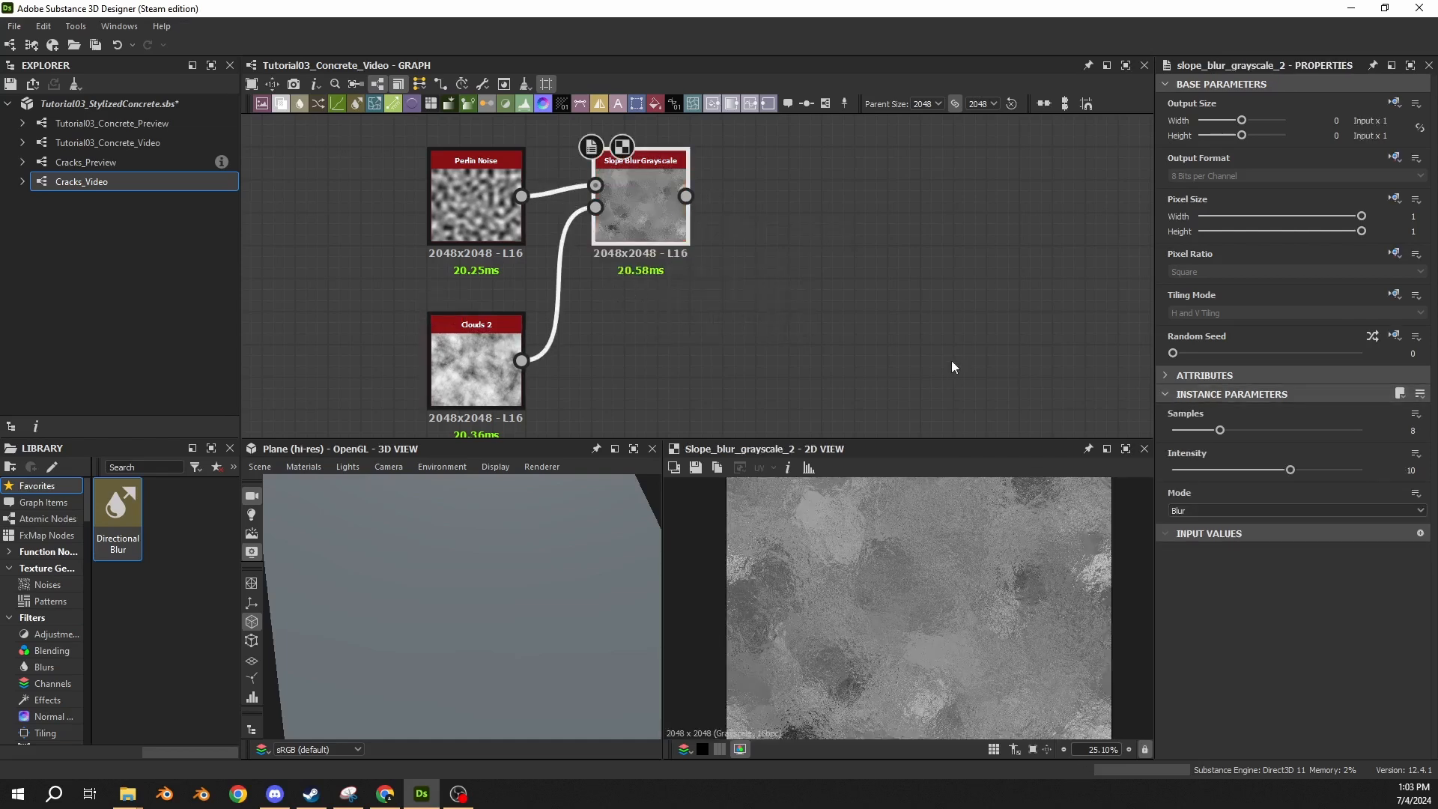
pyautogui.moveTo(1220, 430); pyautogui.dragTo(1382, 438)
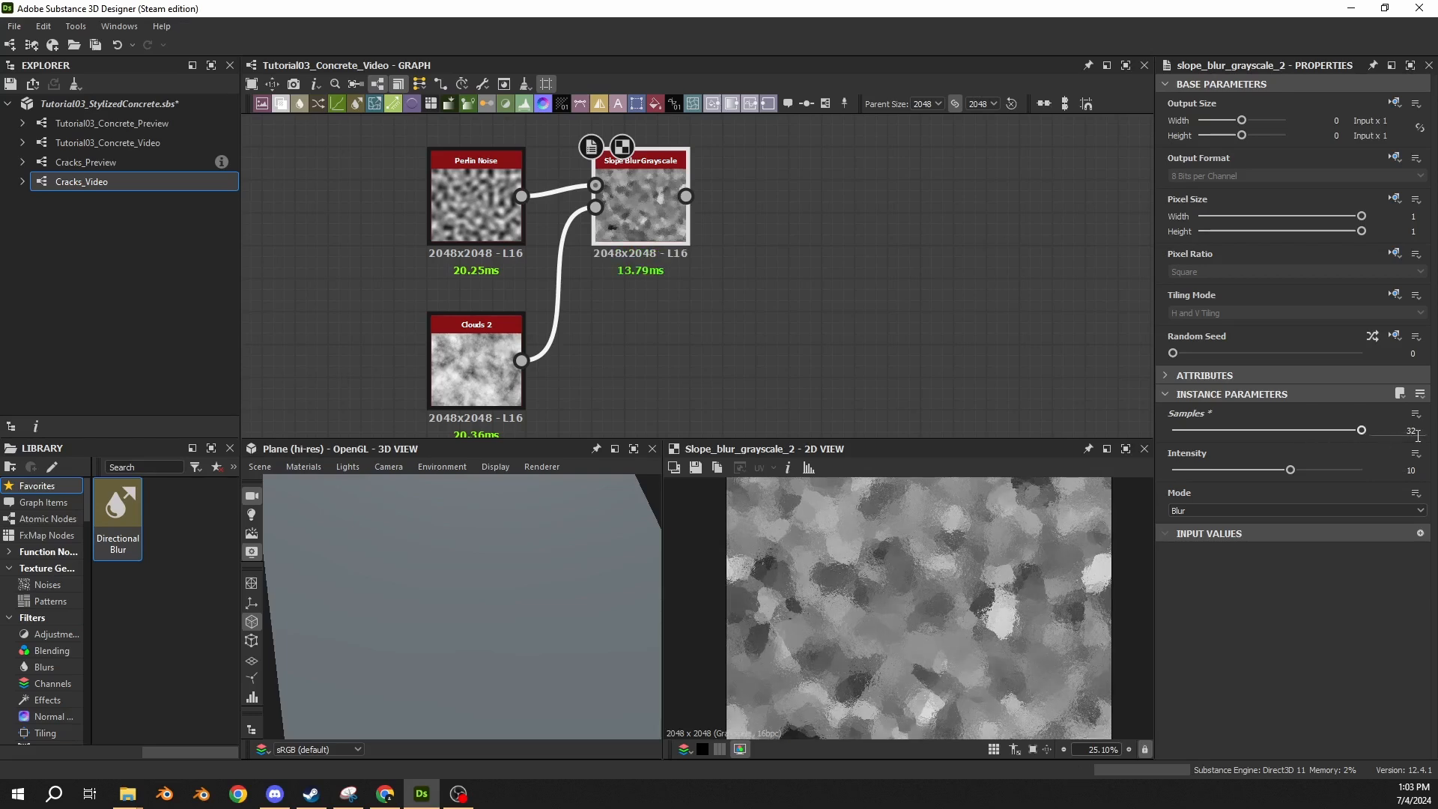
# Set the Slope Blur Grayscale node's Intensity to 5 and its Mode to Min.
pyautogui.click(1411, 471)
pyautogui.write('5')
pyautogui.press('Return')
pyautogui.click(1225, 509)
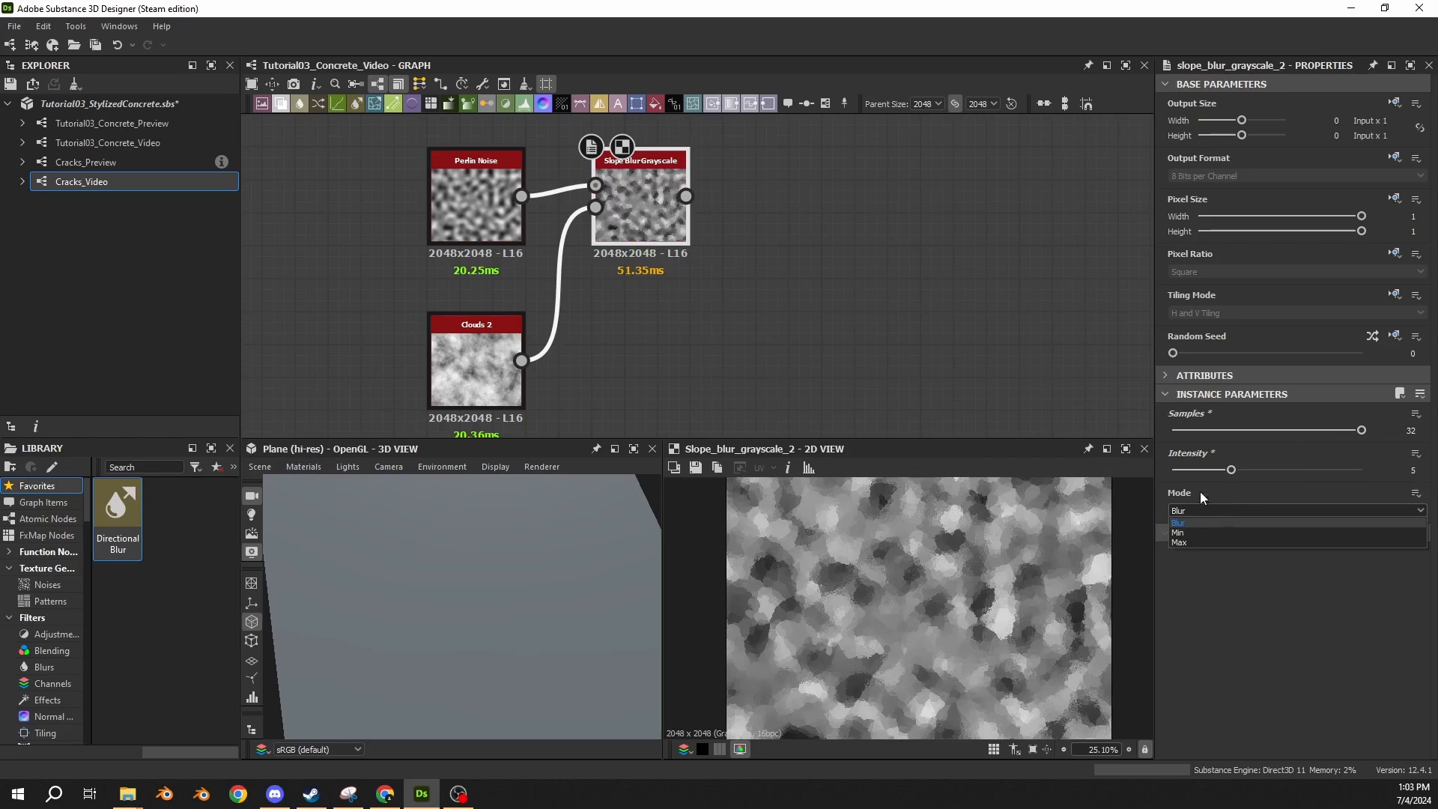
pyautogui.click(1180, 532)
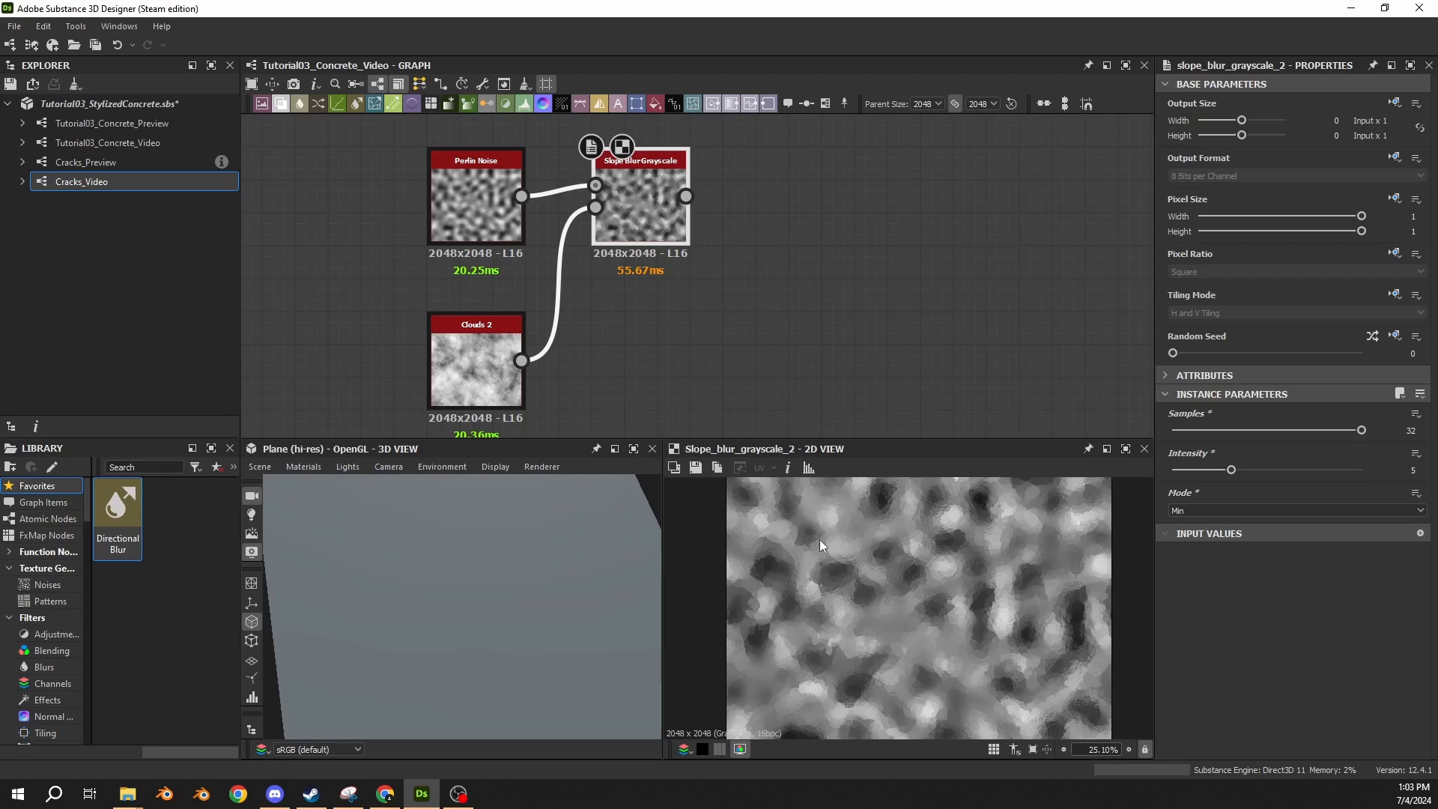
# Add a Quantize Grayscale node fed by the Slope Blur Grayscale output and place it close beside that node.
pyautogui.moveTo(686, 196); pyautogui.dragTo(824, 196)
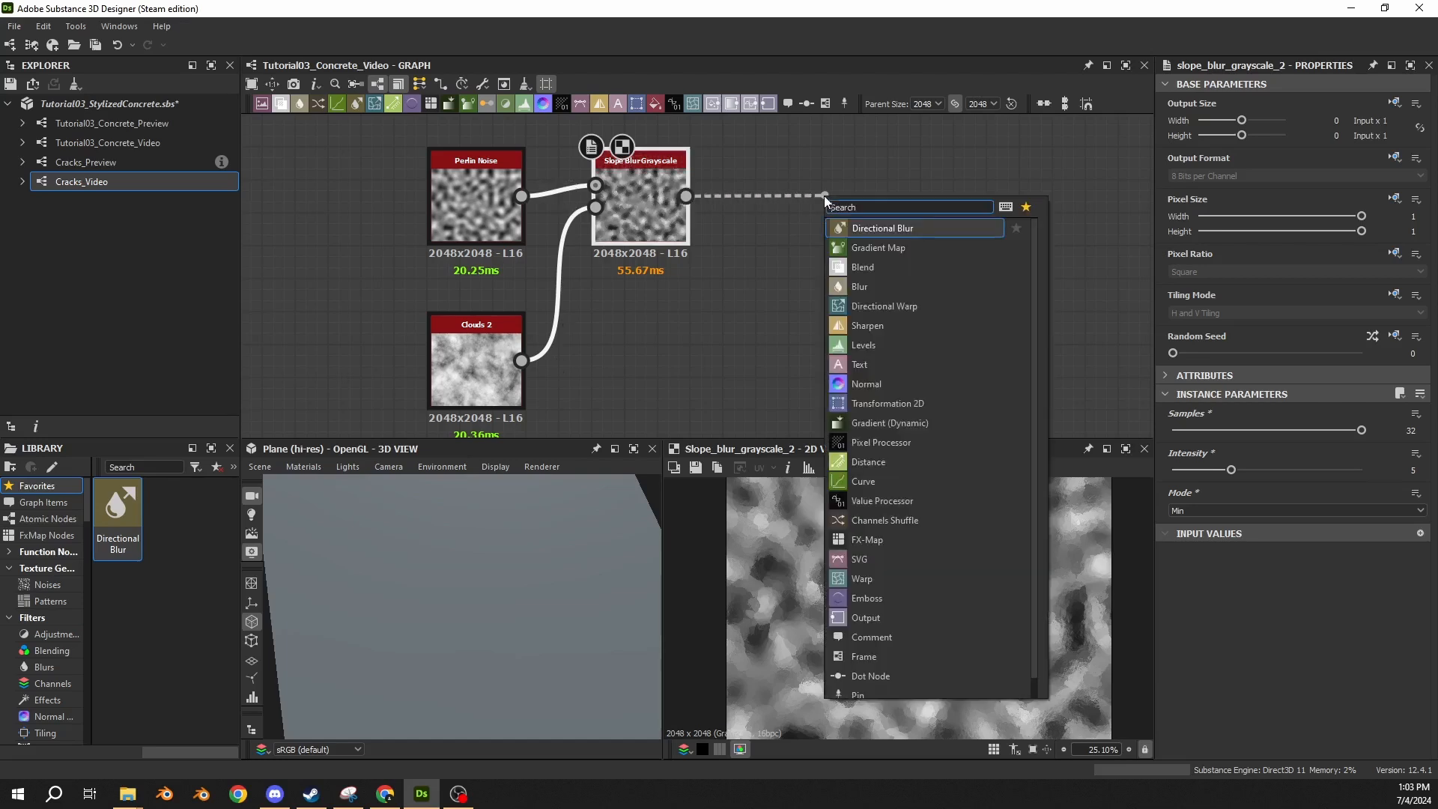
pyautogui.write('quant')
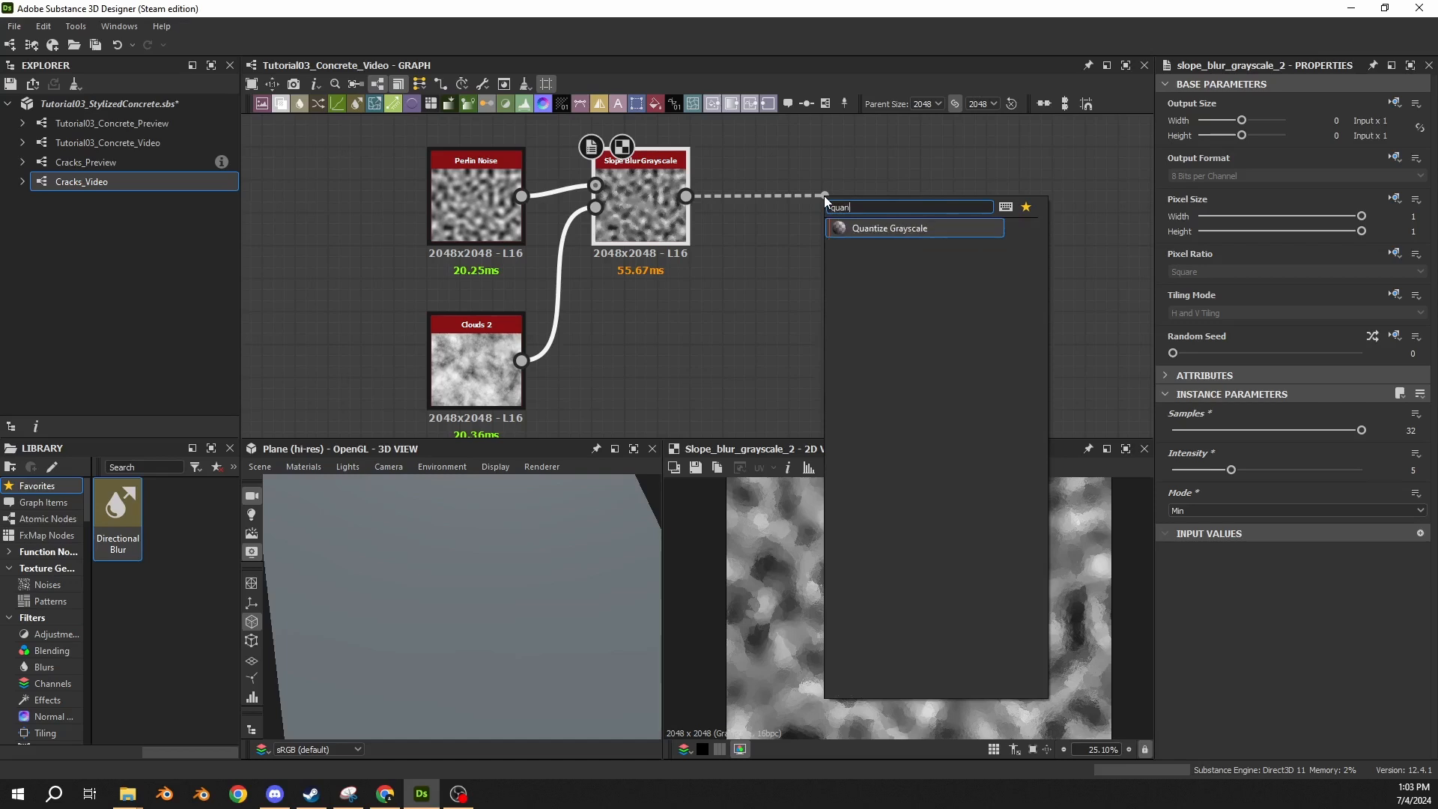
pyautogui.press('Return')
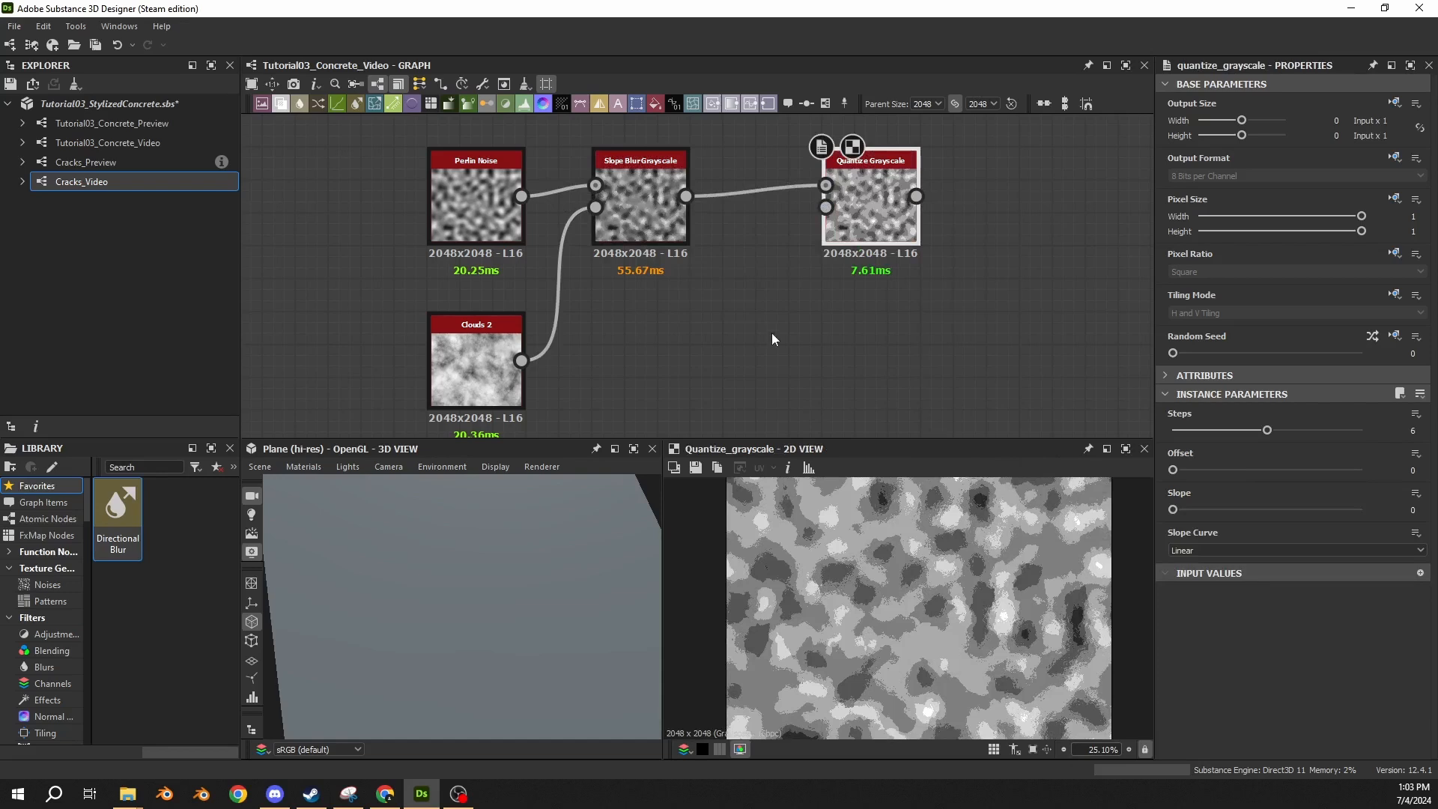
pyautogui.doubleClick(642, 214)
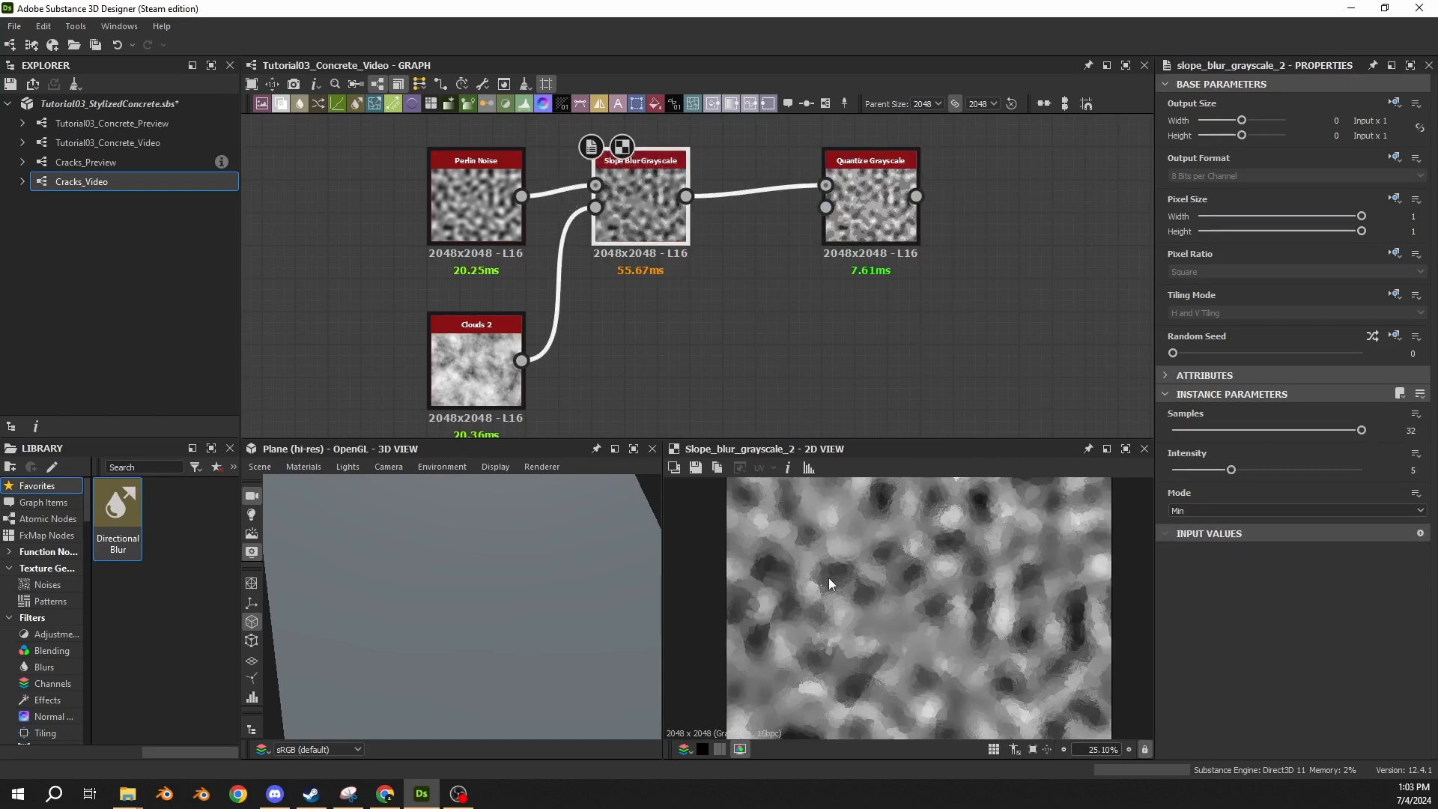
pyautogui.scroll(5, 828, 577)
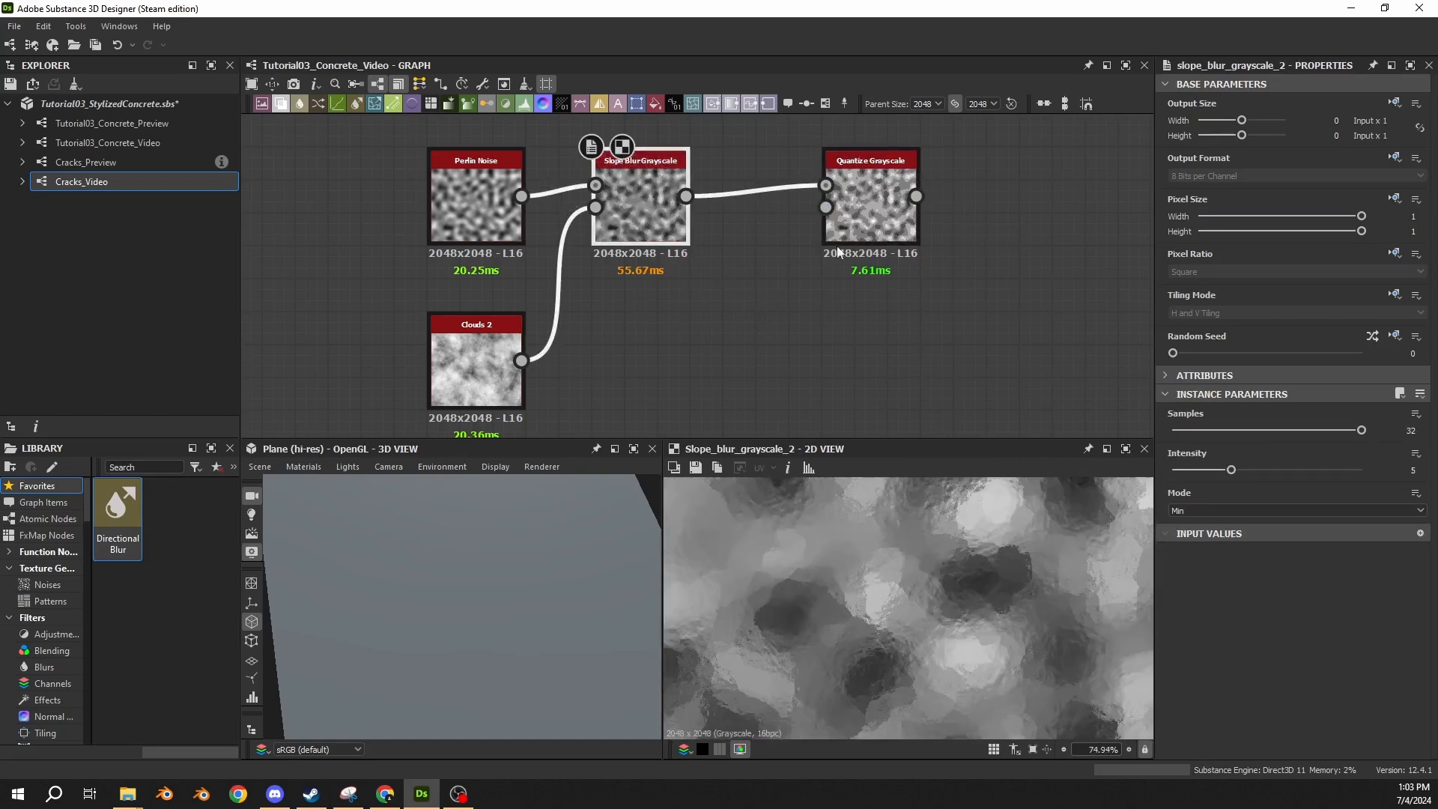
pyautogui.moveTo(838, 246); pyautogui.dragTo(772, 247)
# Compare the 2D previews of the Slope Blur Grayscale and Quantize Grayscale nodes up close.
pyautogui.click(656, 234)
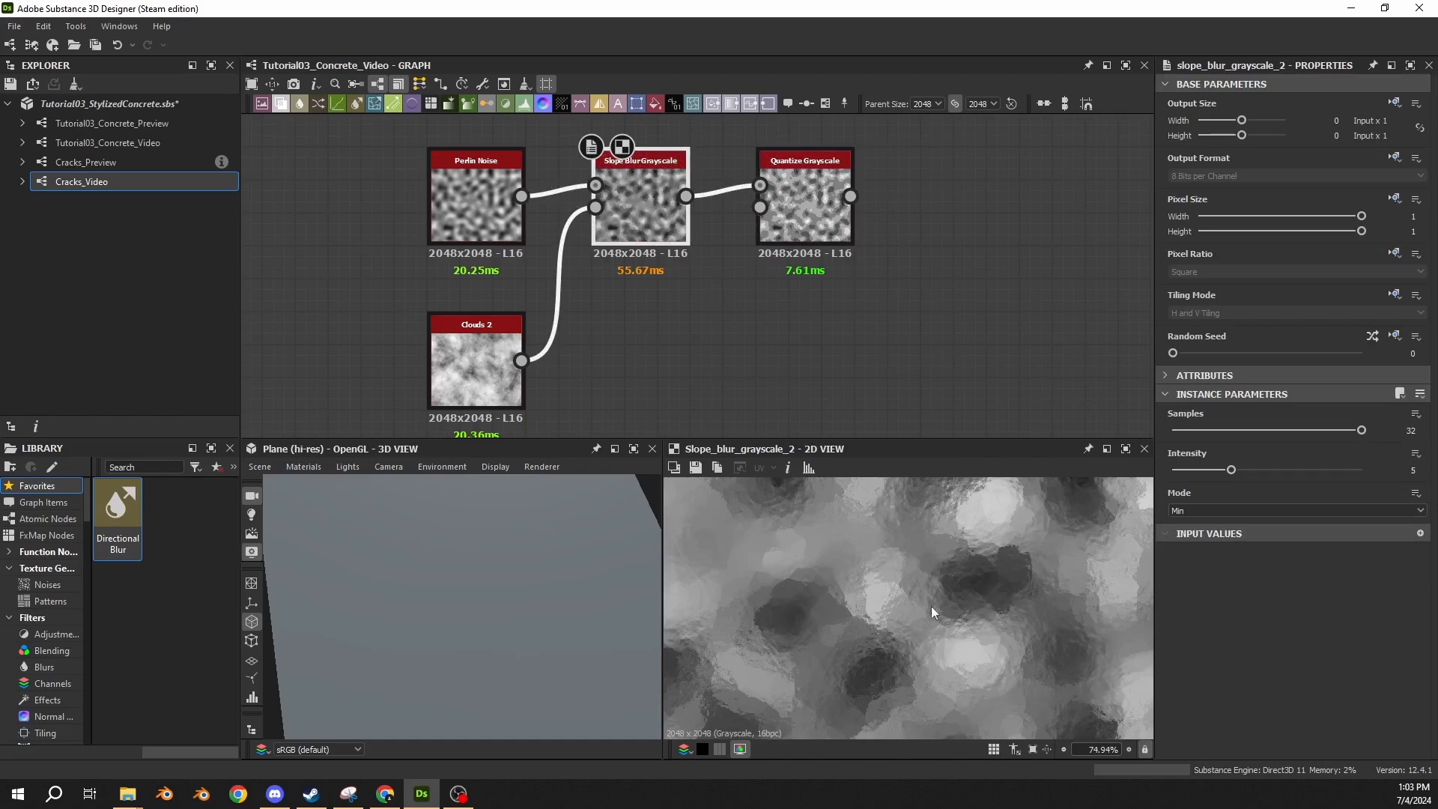
pyautogui.doubleClick(794, 214)
pyautogui.scroll(3, 795, 597)
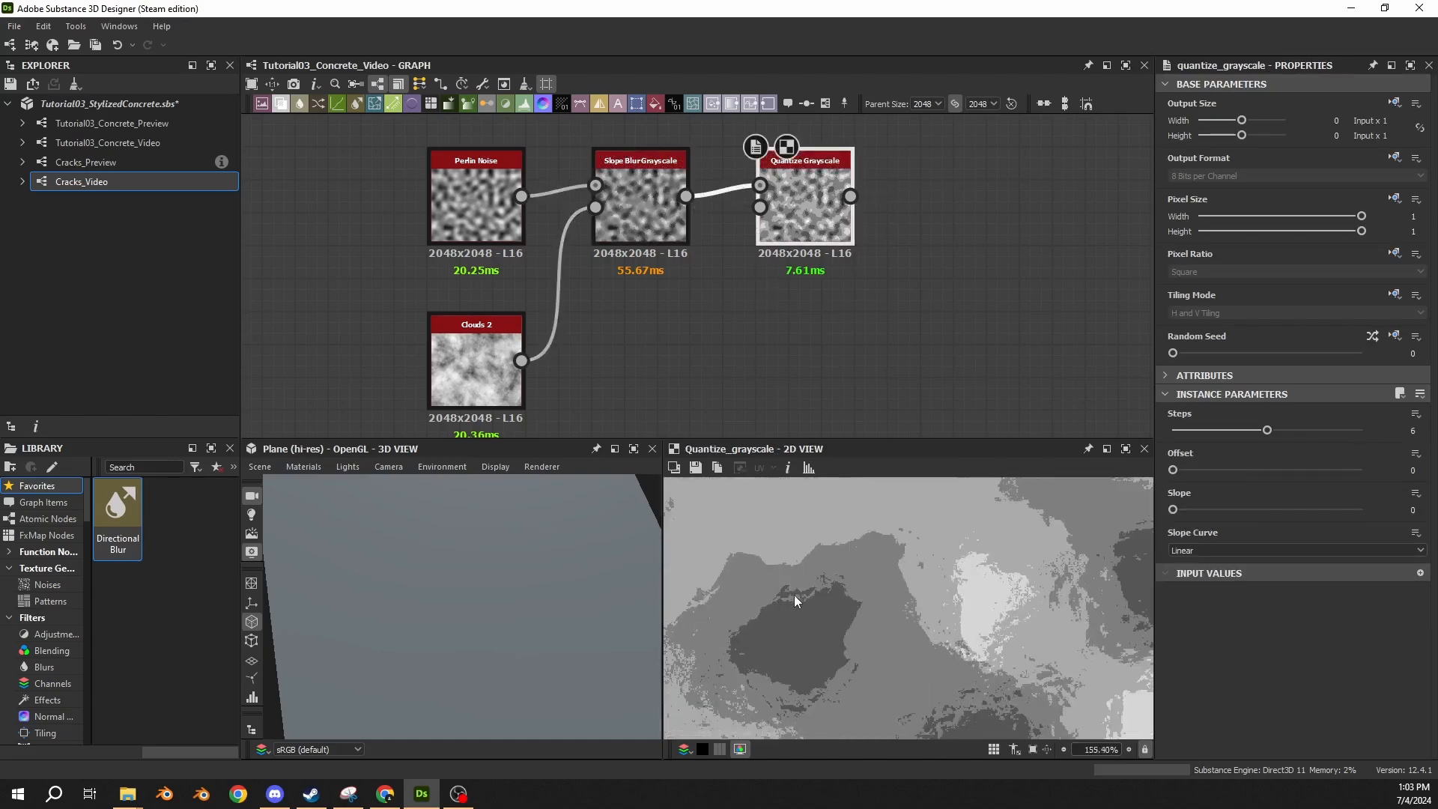
pyautogui.scroll(-1, 818, 543)
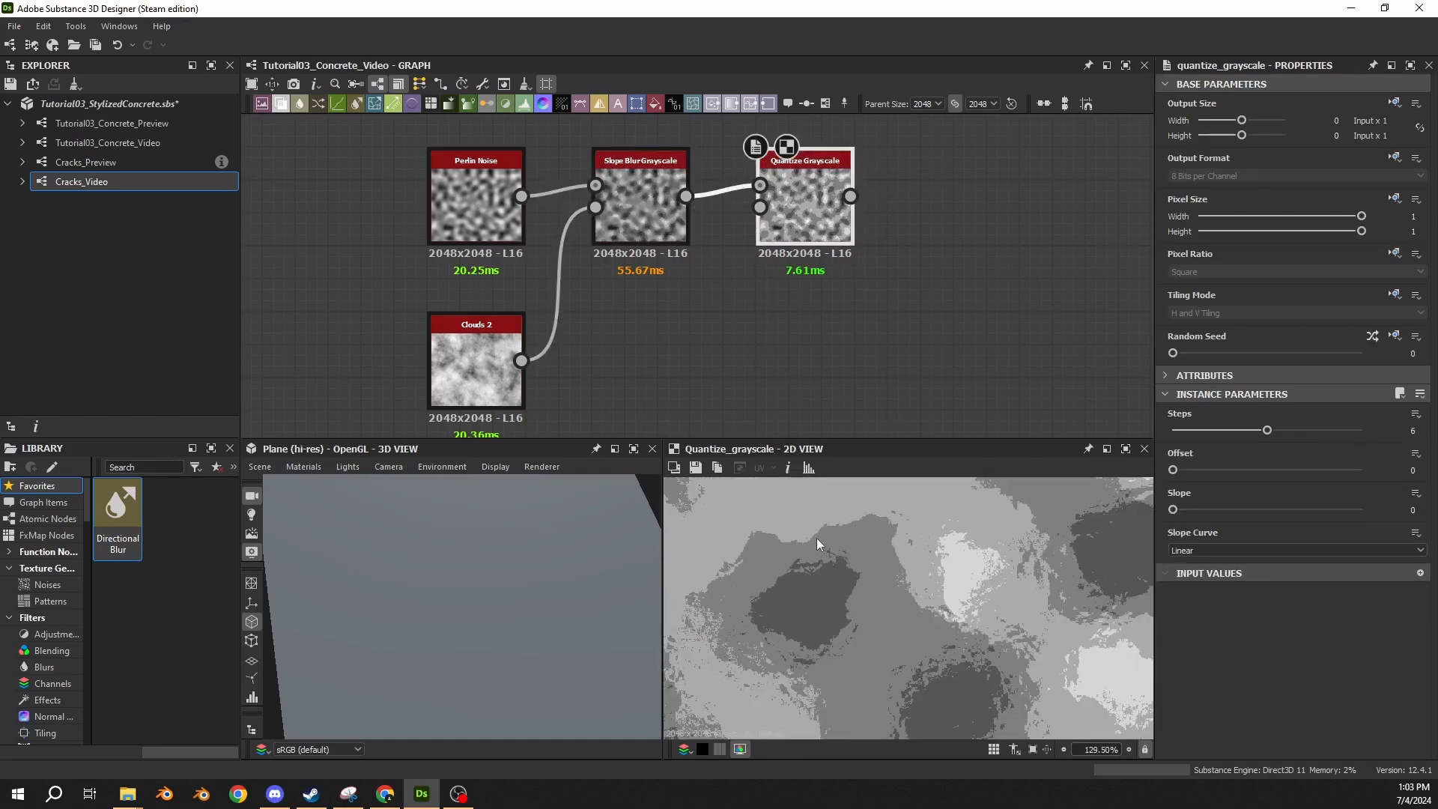
pyautogui.click(662, 223)
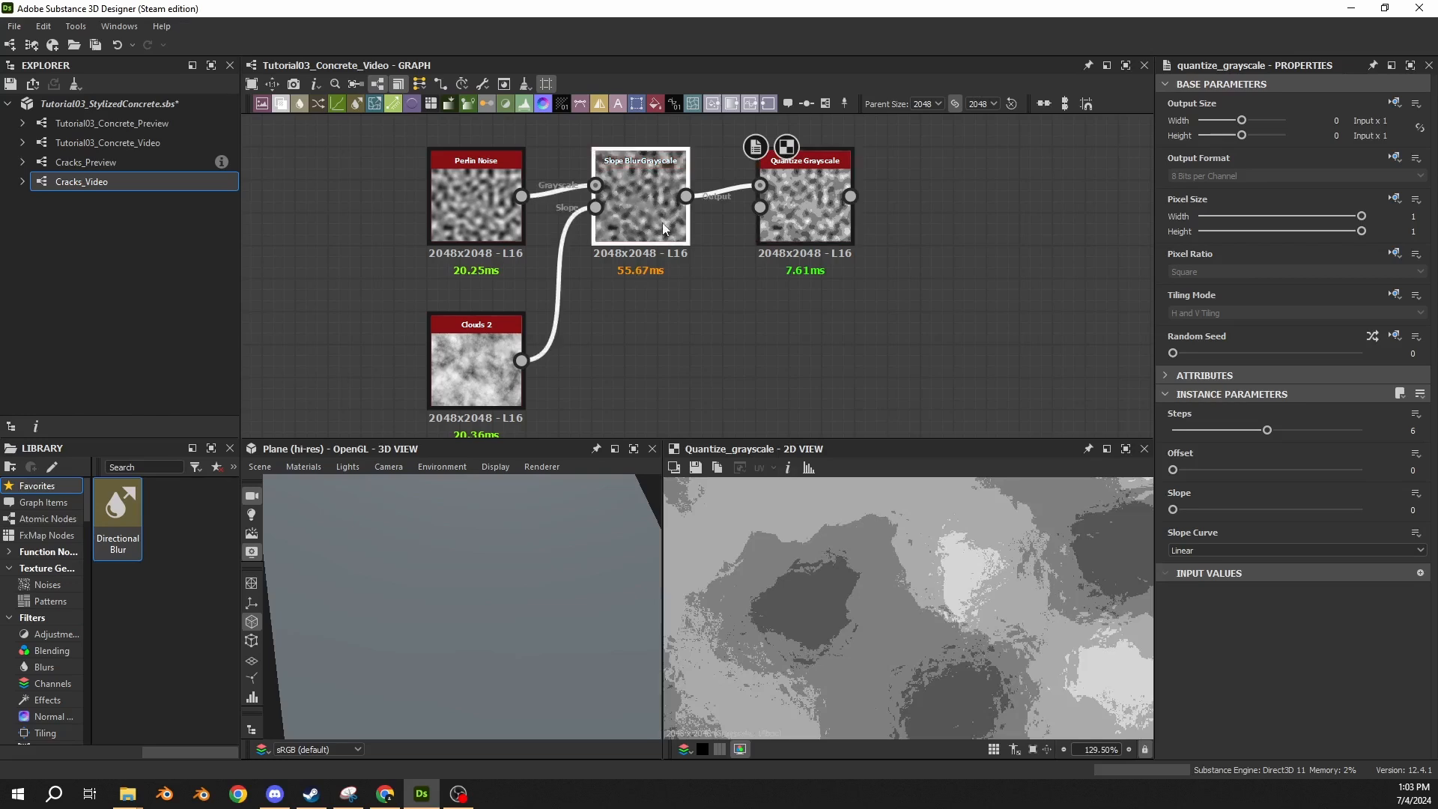
pyautogui.doubleClick(663, 223)
pyautogui.scroll(-2, 794, 524)
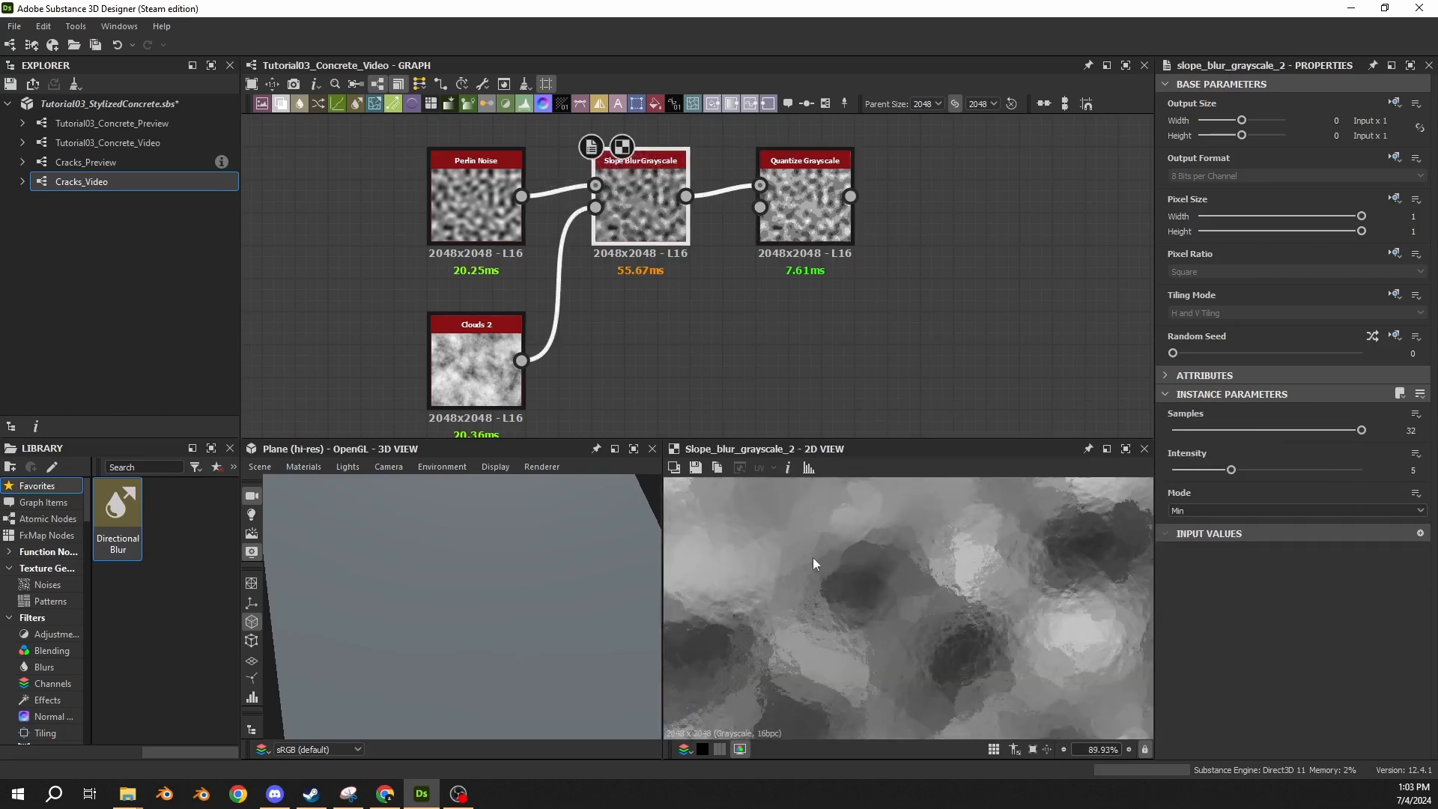
pyautogui.doubleClick(797, 227)
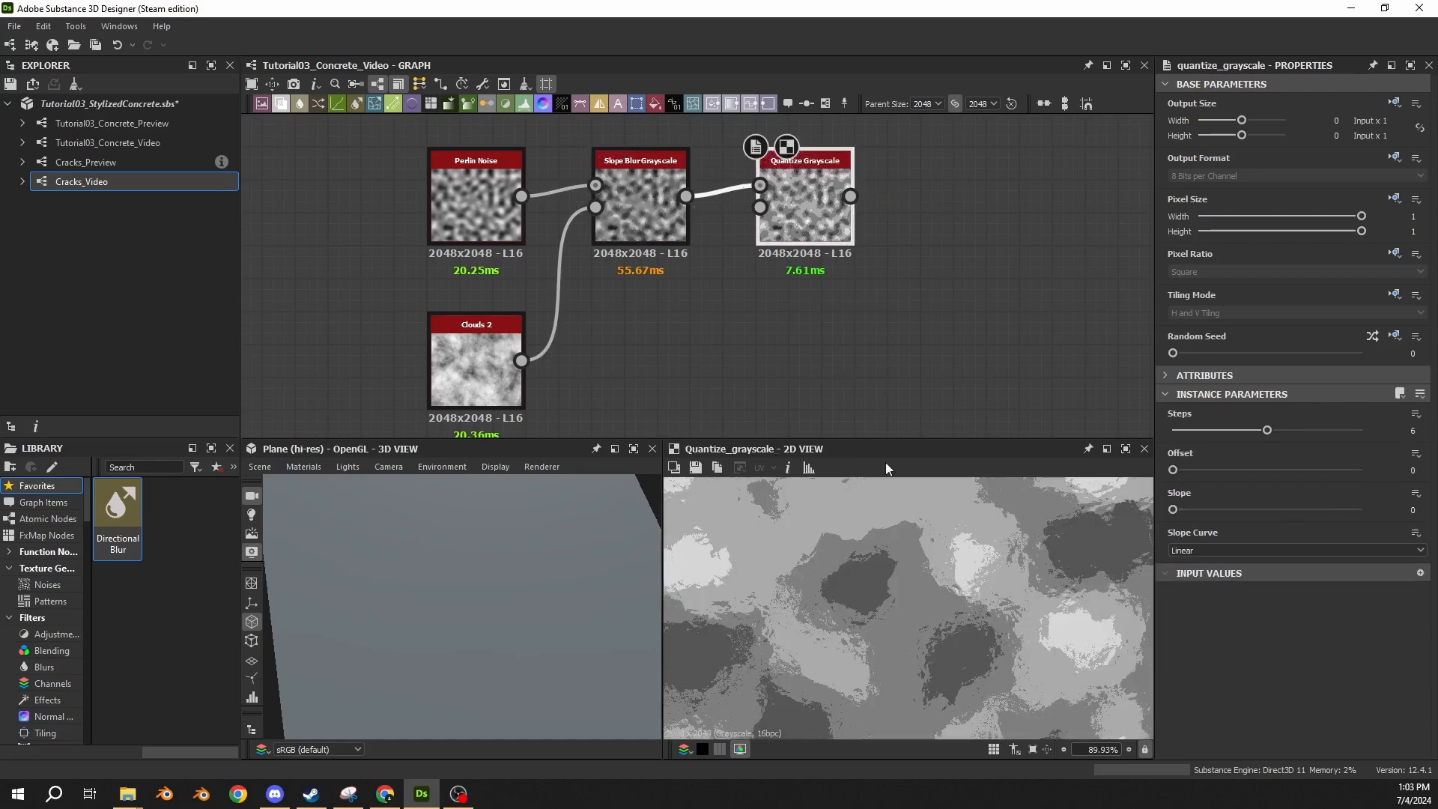
pyautogui.scroll(-3, 767, 524)
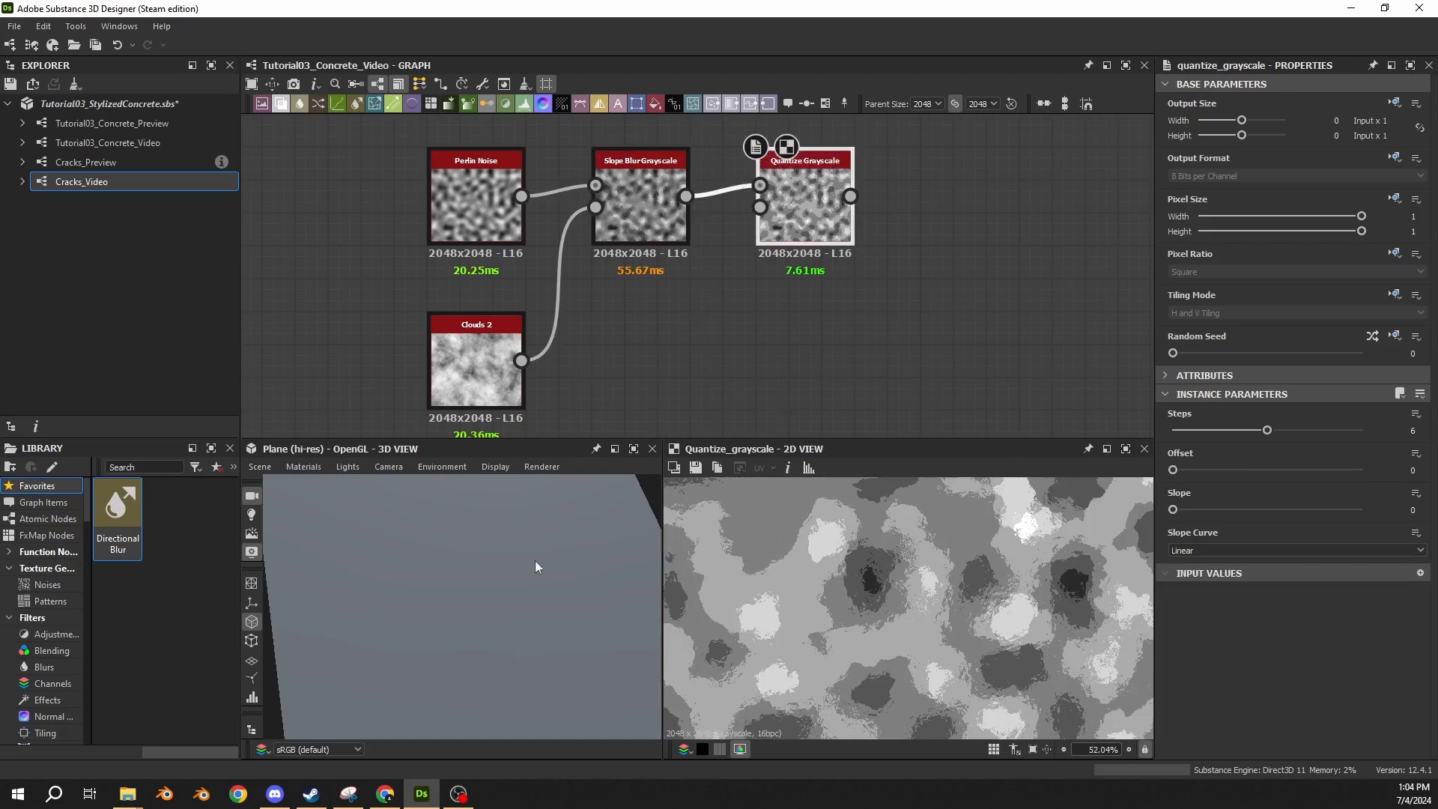
# Add an Auto Levels node fed by the Quantize Grayscale output.
pyautogui.moveTo(1049, 305); pyautogui.dragTo(890, 307, button='middle')
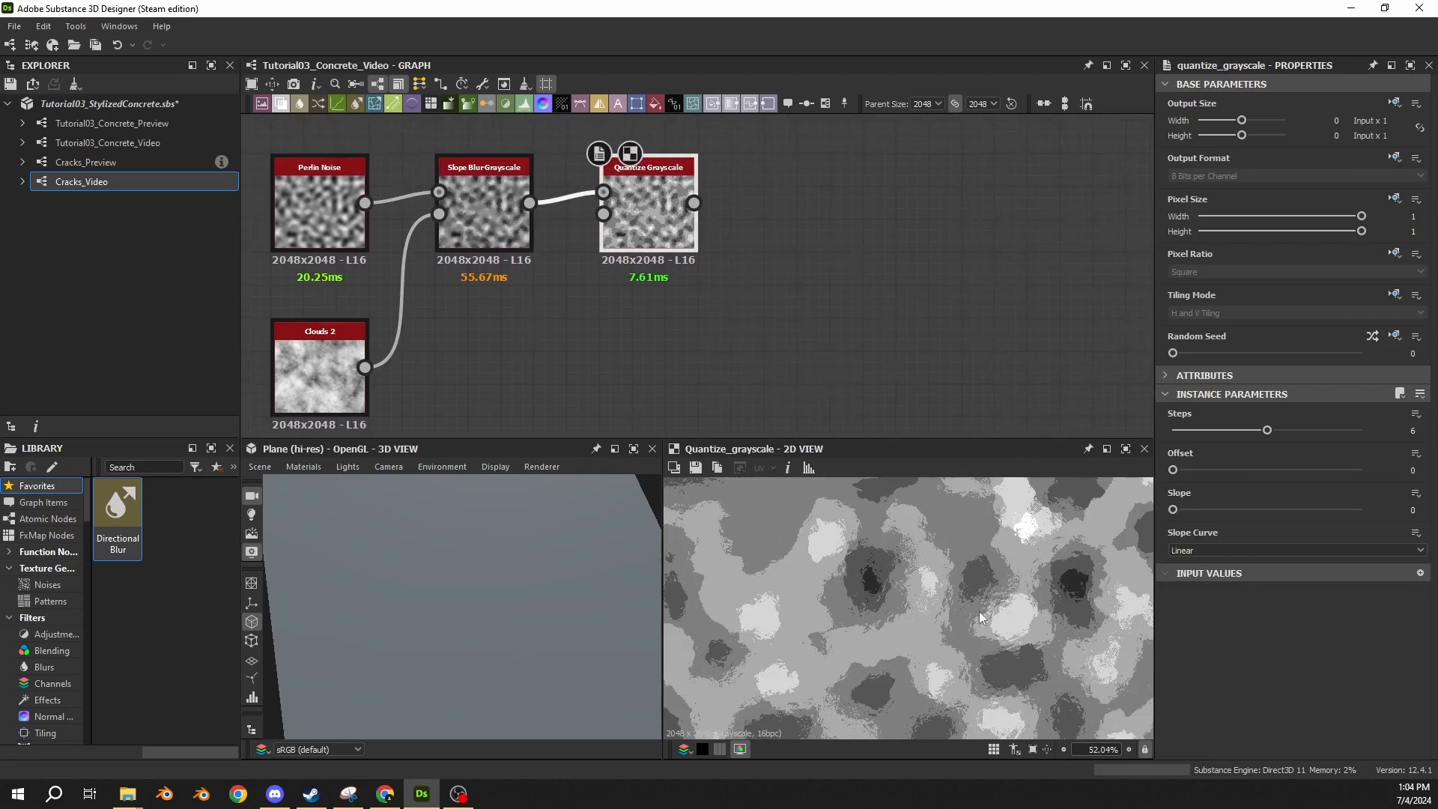
pyautogui.moveTo(694, 203); pyautogui.dragTo(824, 197)
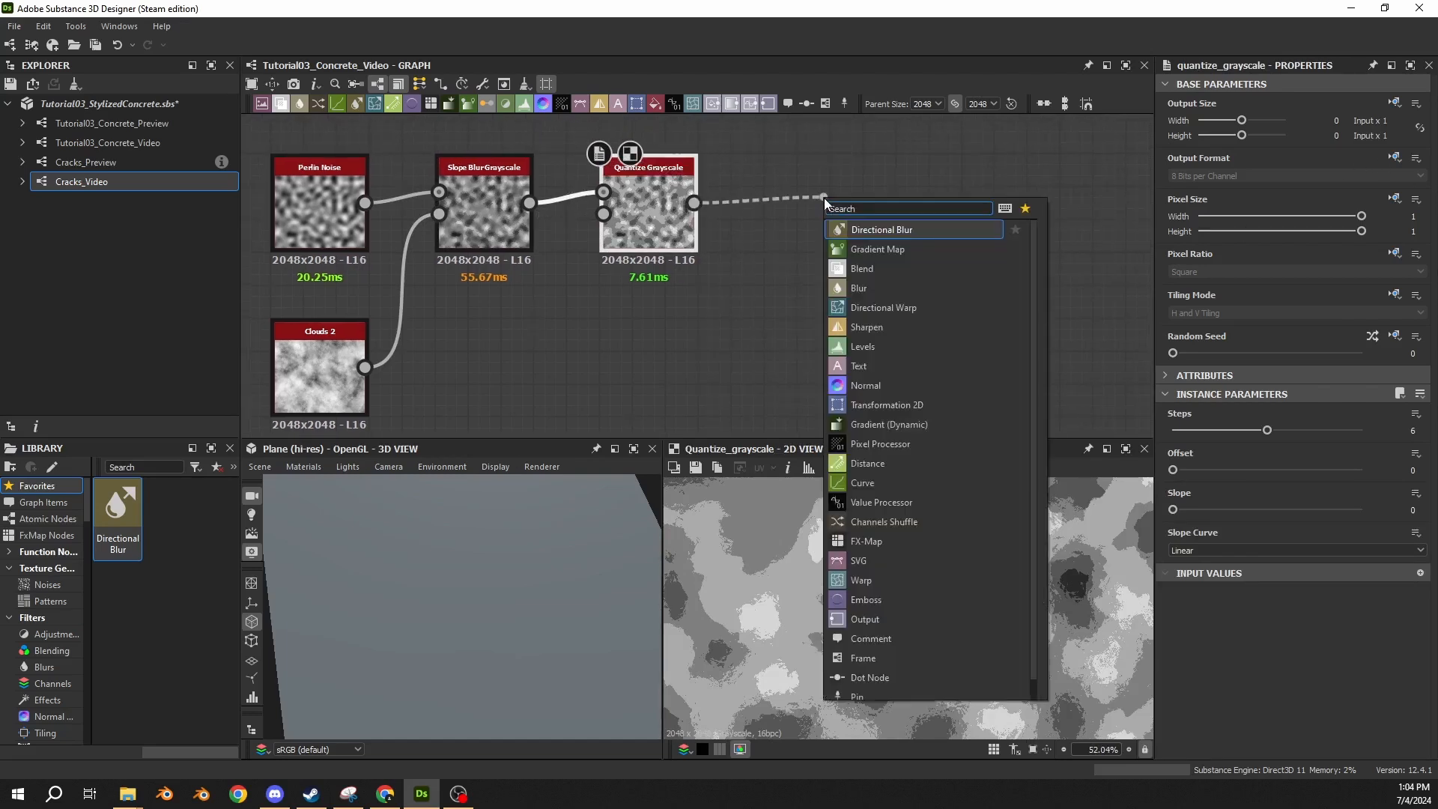
pyautogui.write('auto')
pyautogui.press('Down')
pyautogui.press('Return')
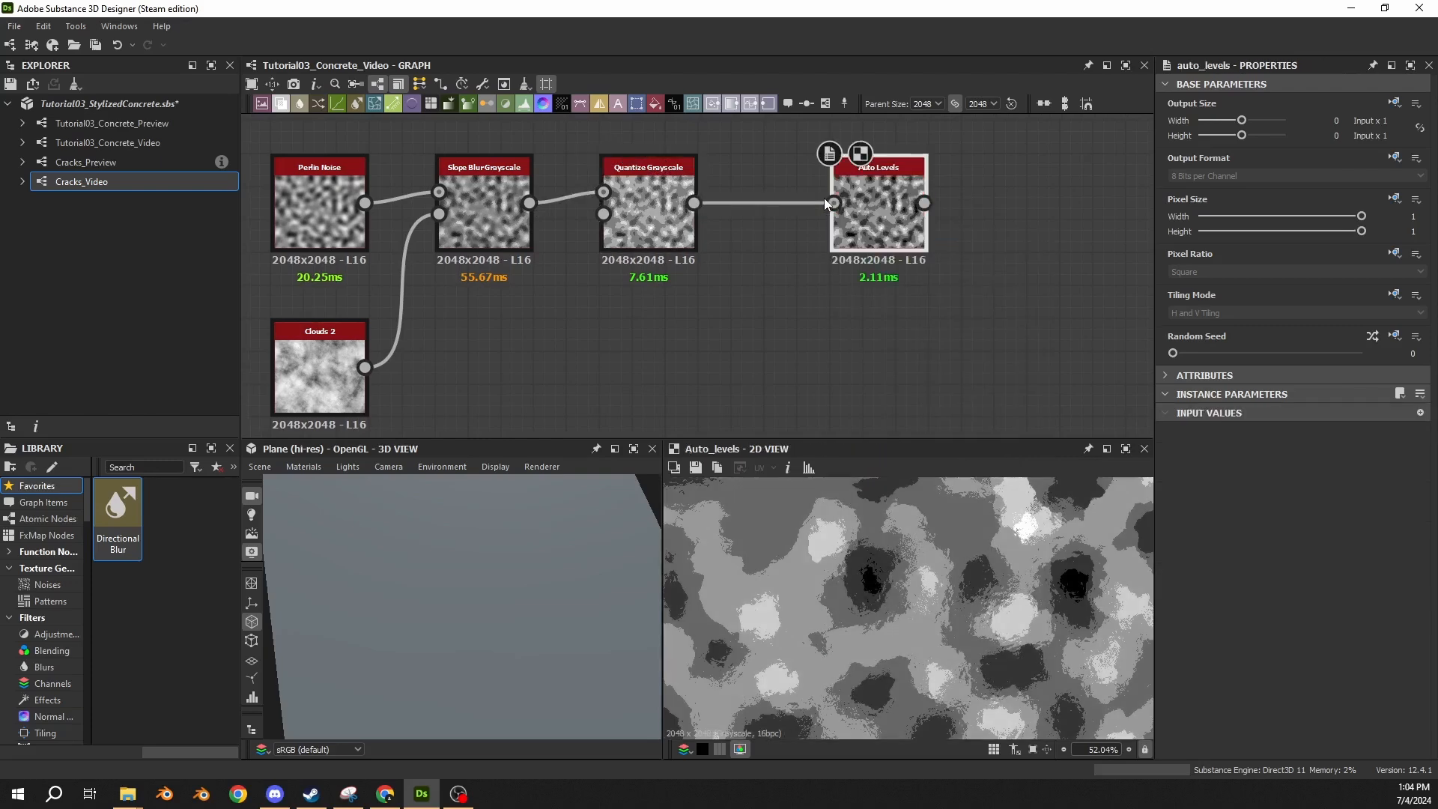
# Compare the Quantize Grayscale and Auto Levels previews, examining the brightest and darkest areas of the leveled result.
pyautogui.doubleClick(648, 223)
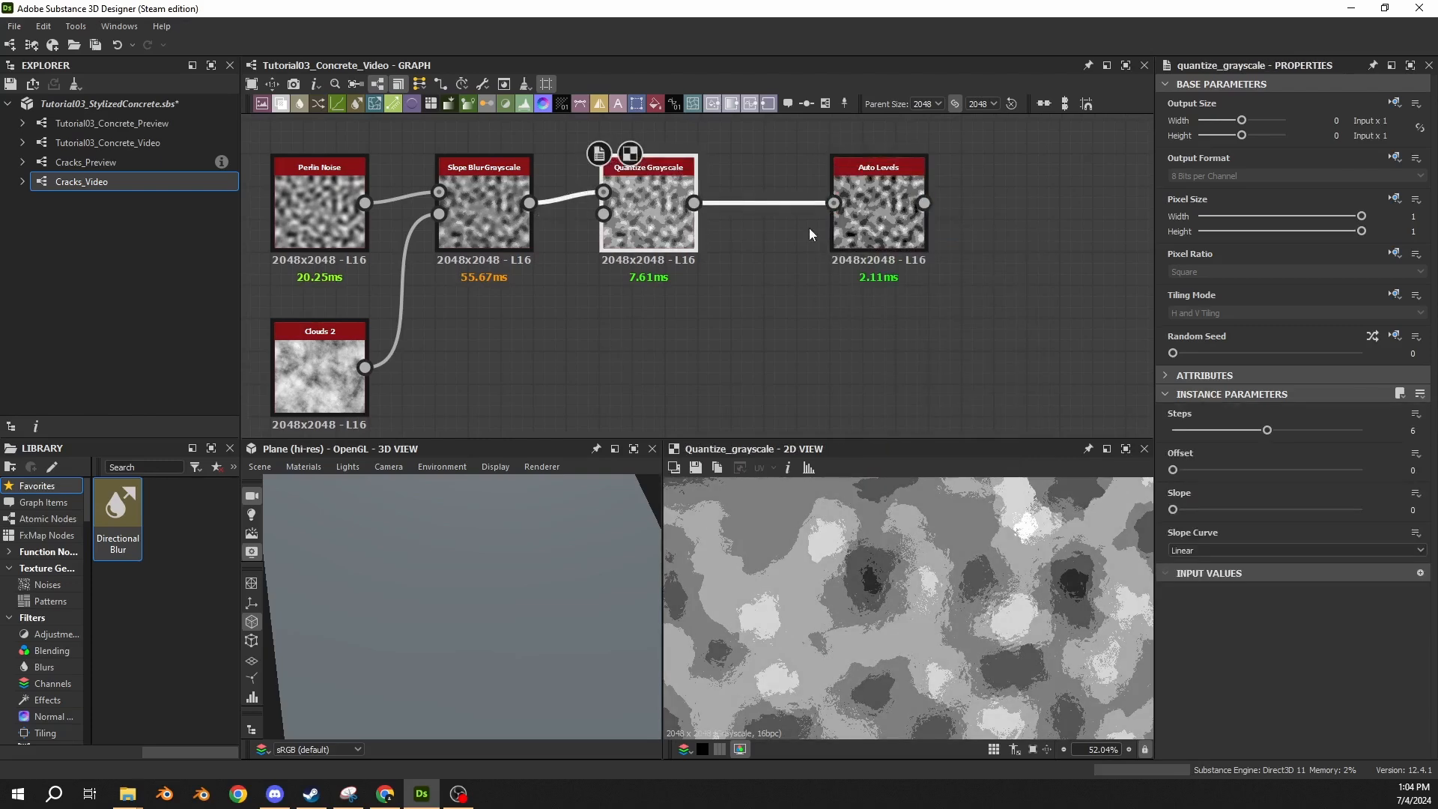
pyautogui.doubleClick(869, 225)
pyautogui.scroll(-5, 802, 590)
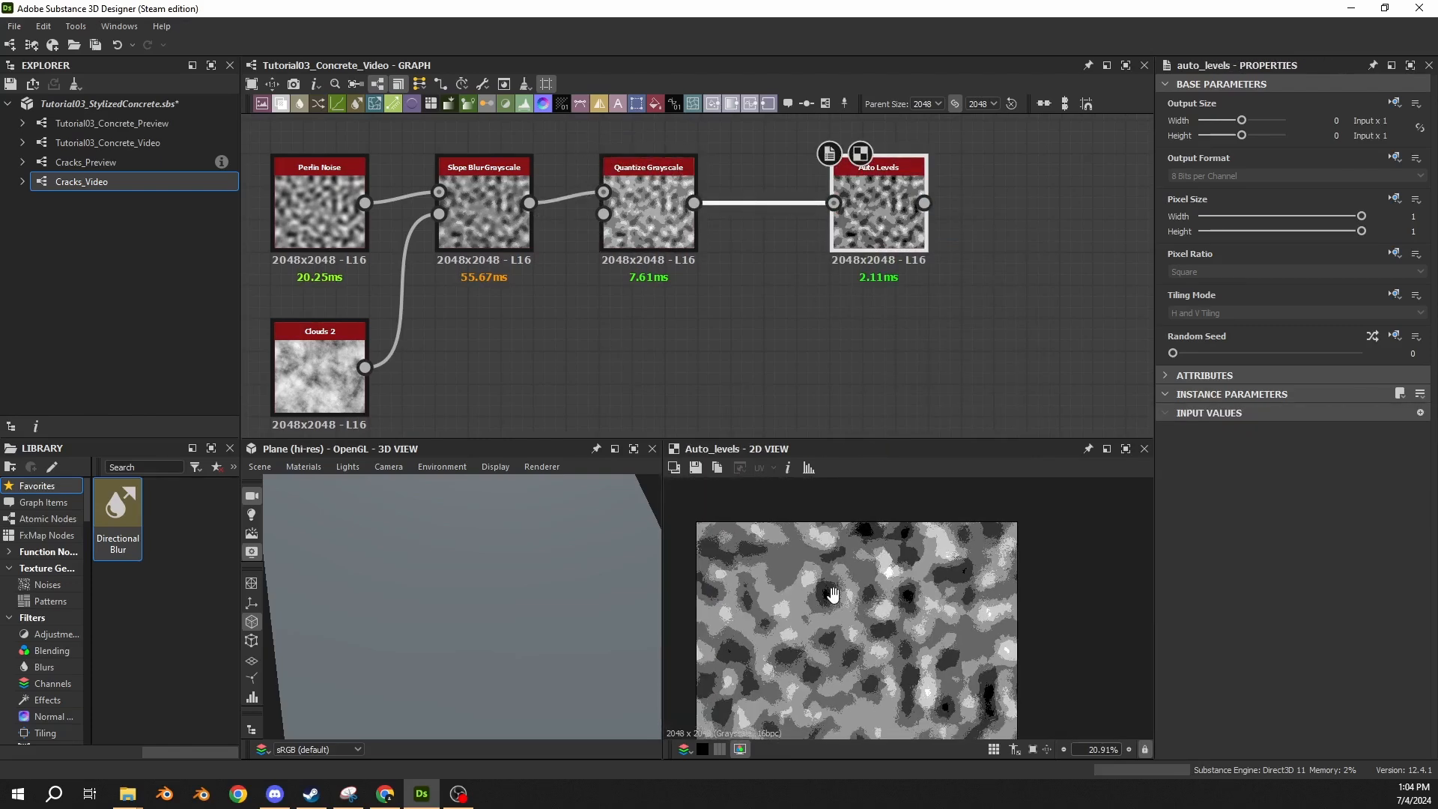
pyautogui.moveTo(831, 598); pyautogui.dragTo(834, 538, button='middle')
pyautogui.scroll(5, 1032, 597)
pyautogui.scroll(2, 986, 610)
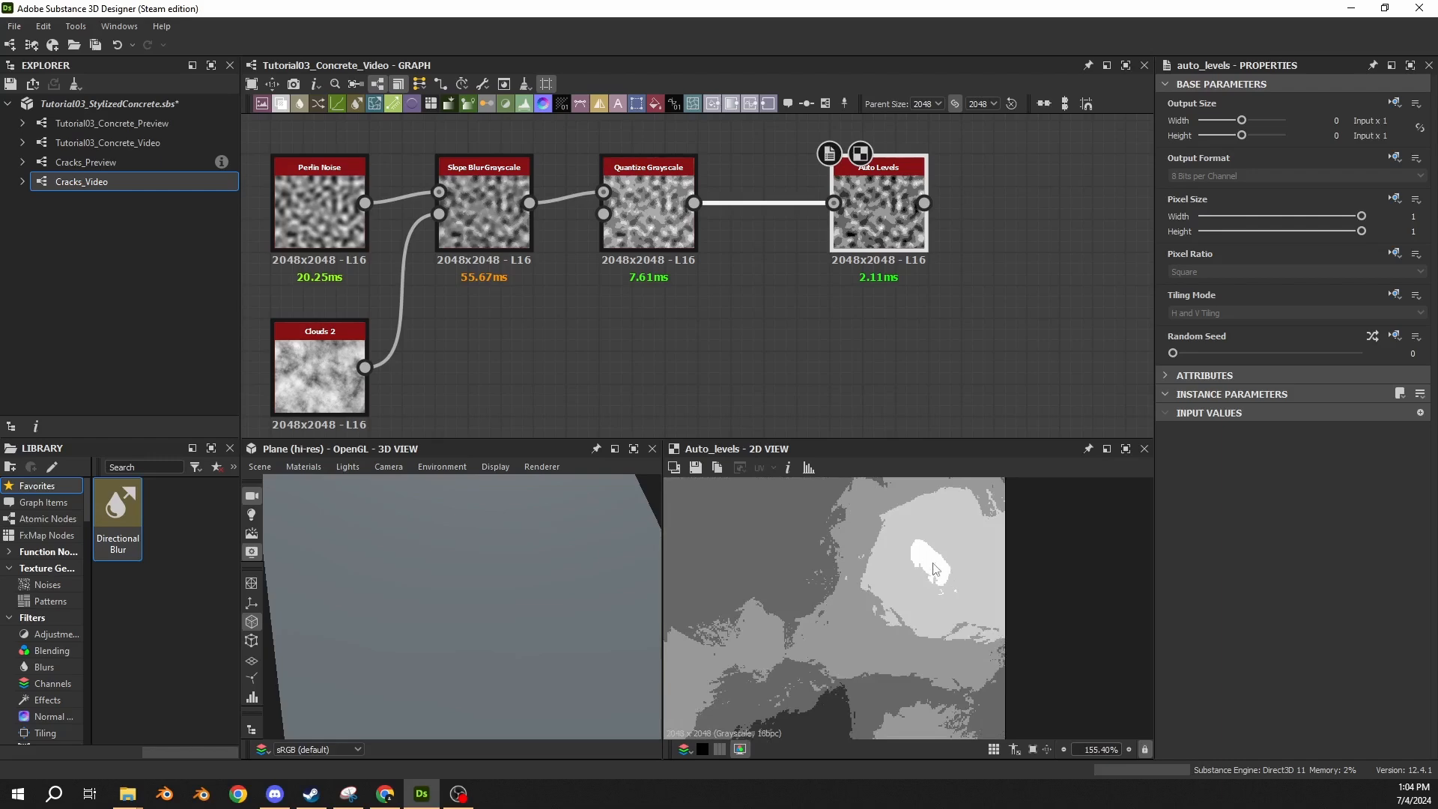
pyautogui.scroll(-4, 761, 637)
pyautogui.moveTo(757, 654); pyautogui.dragTo(909, 568, button='middle')
pyautogui.scroll(-3, 823, 603)
pyautogui.moveTo(795, 601); pyautogui.dragTo(835, 622, button='middle')
pyautogui.scroll(9, 834, 622)
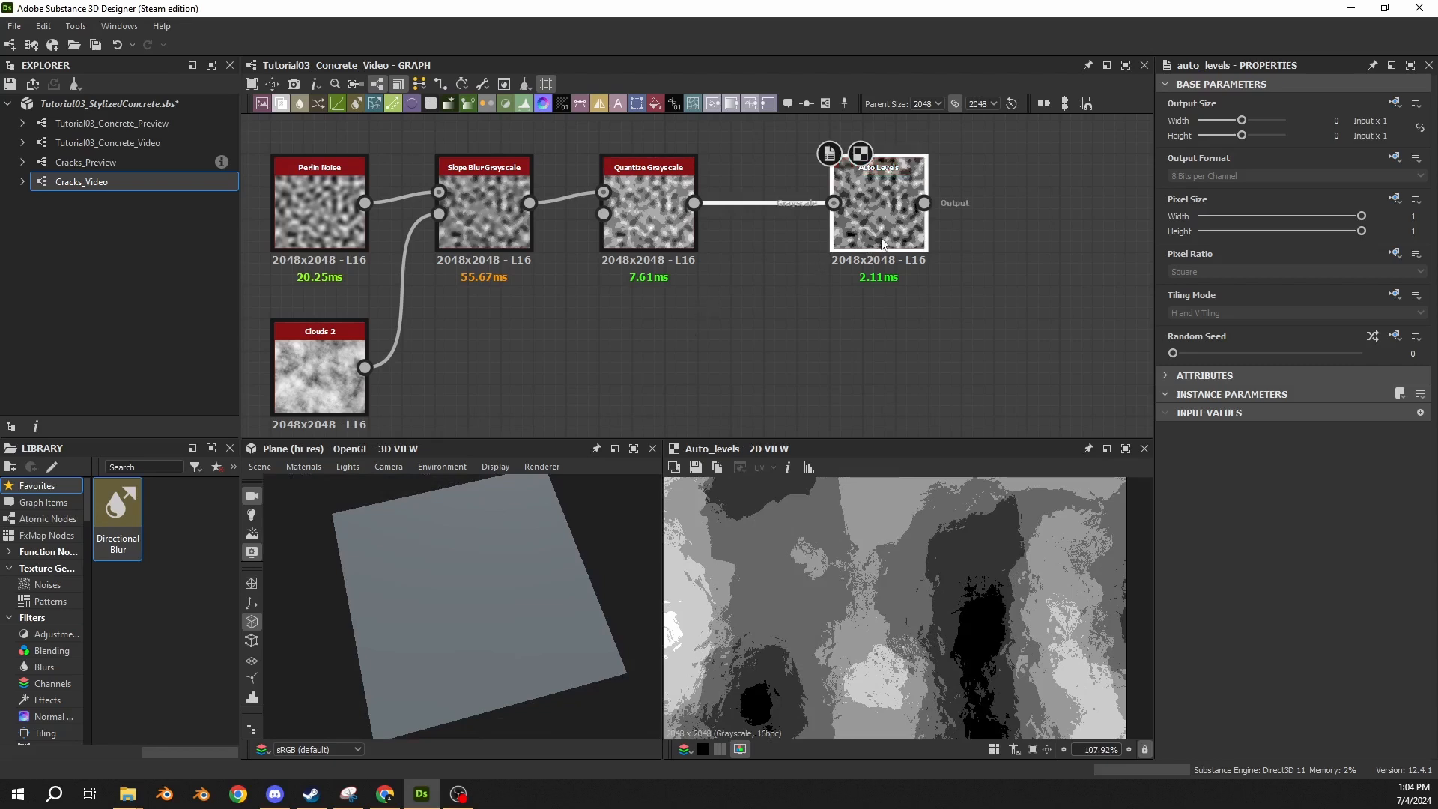
# Place Auto Levels close beside Quantize Grayscale and feed its output into a new Blur HQ Grayscale node.
pyautogui.moveTo(883, 242); pyautogui.dragTo(817, 241)
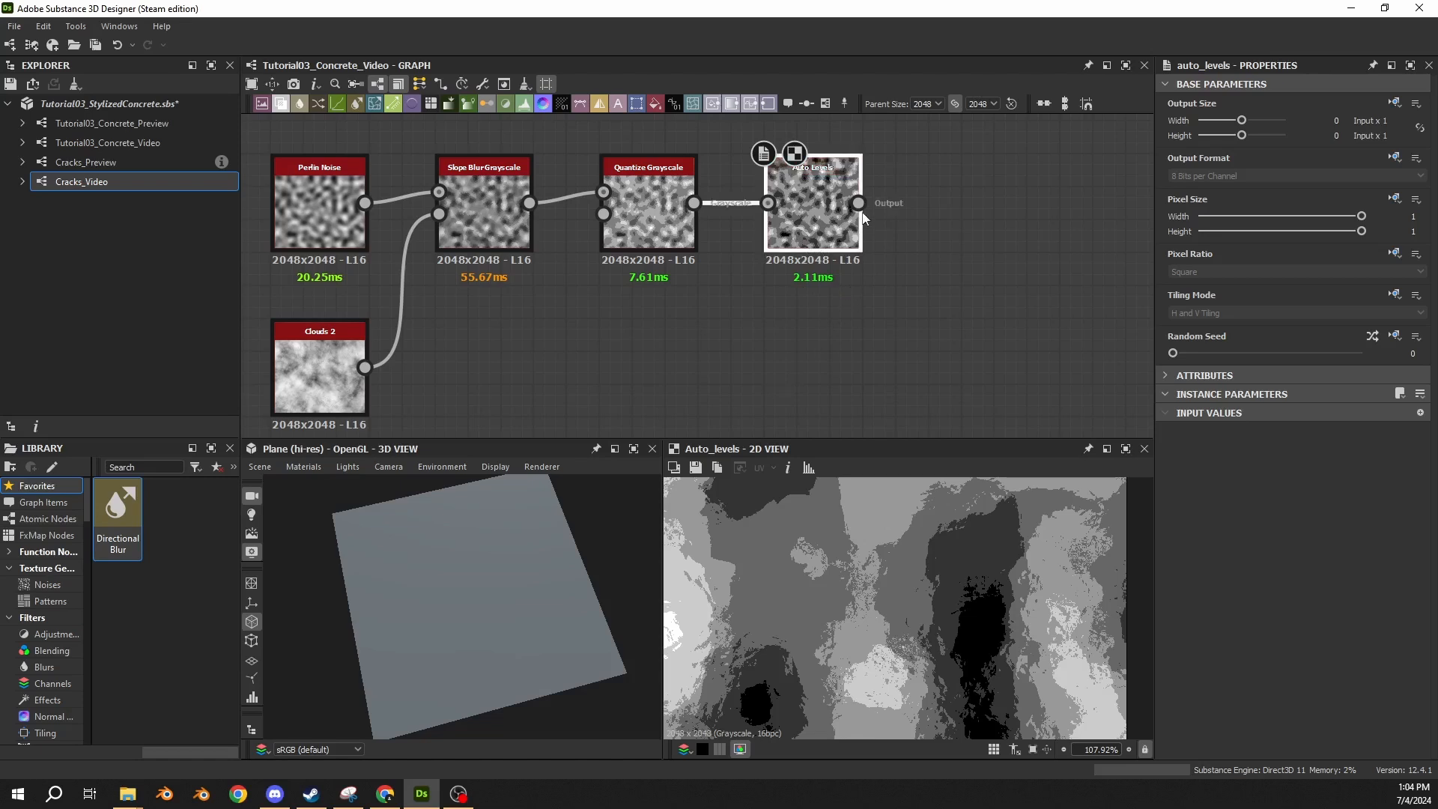
pyautogui.moveTo(859, 203); pyautogui.dragTo(951, 207)
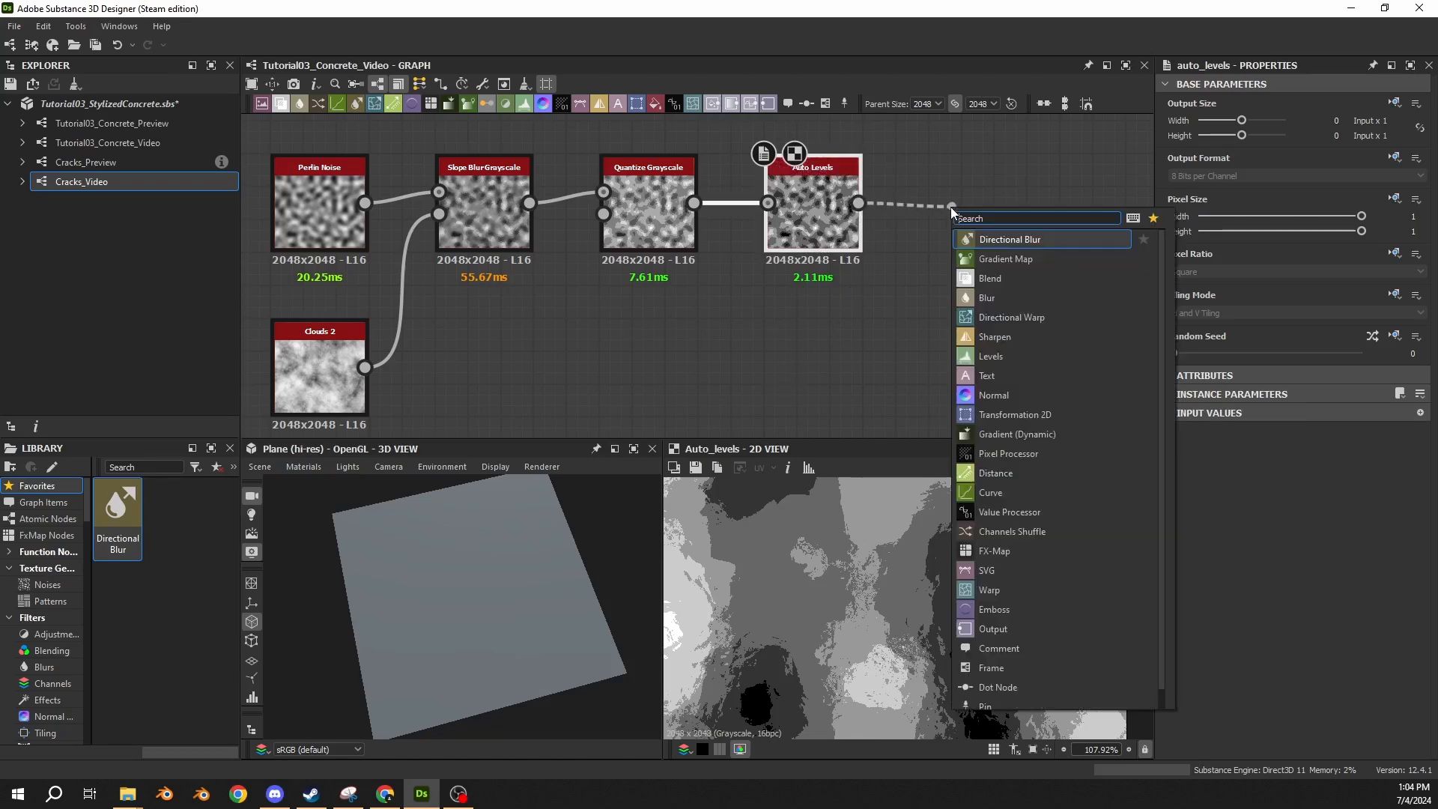
pyautogui.write('blur')
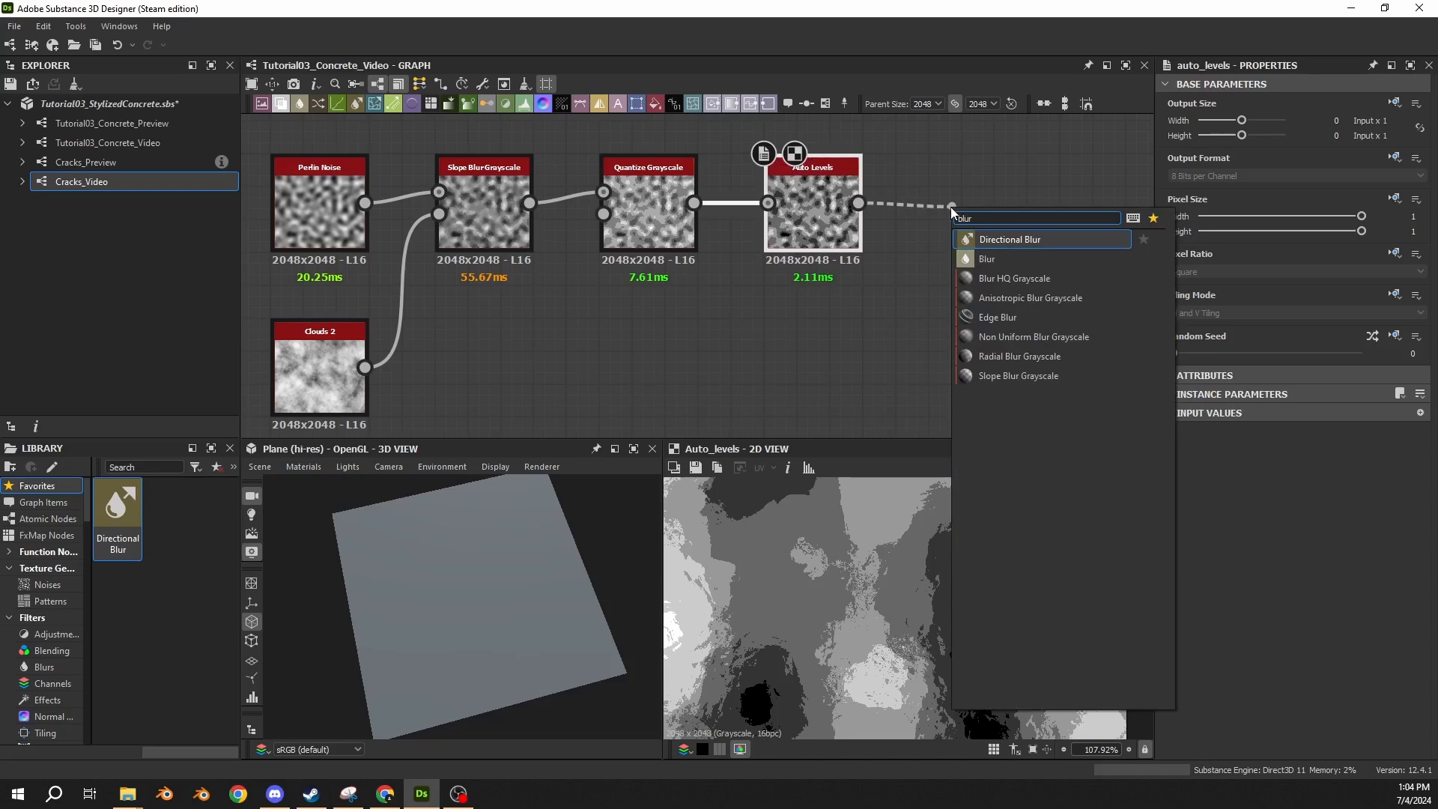
pyautogui.click(1012, 279)
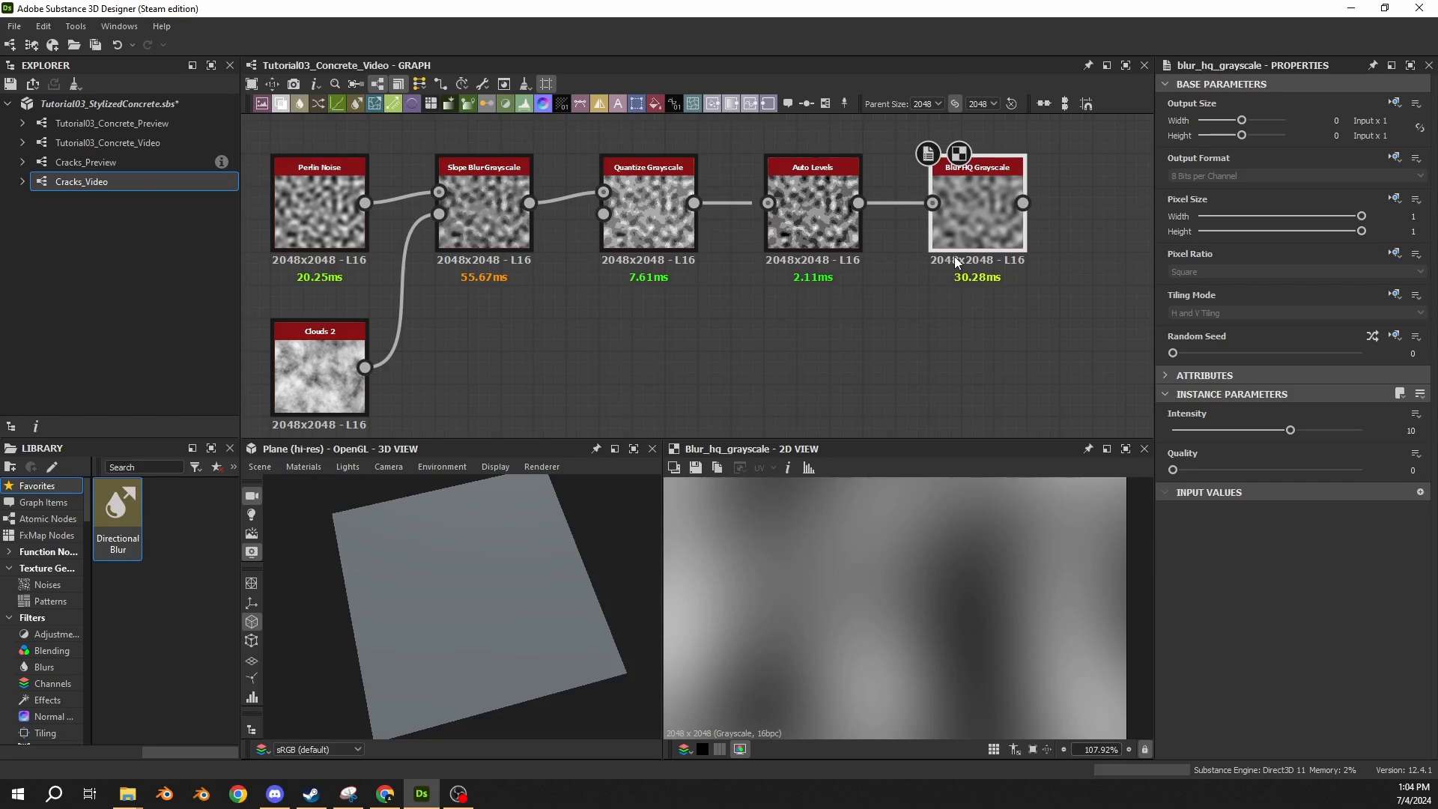
# Set the Blur HQ Grayscale node's Intensity to 0.38 and Quality to 1, and check its softened edges in the 2D preview.
pyautogui.write('0.38')
pyautogui.press('Return')
pyautogui.click(1216, 471)
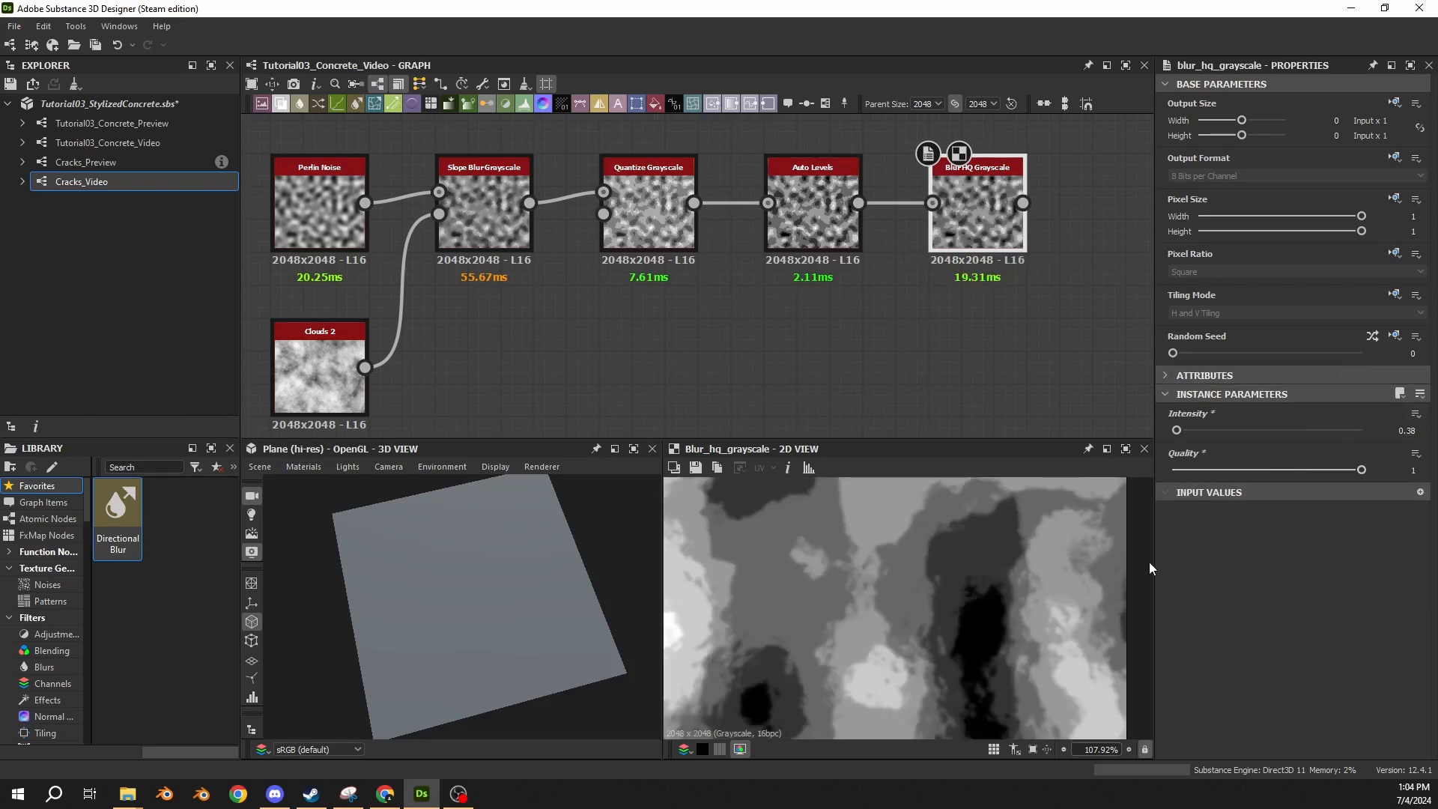
pyautogui.click(827, 232)
pyautogui.click(976, 221)
pyautogui.scroll(1, 861, 618)
pyautogui.scroll(3, 861, 616)
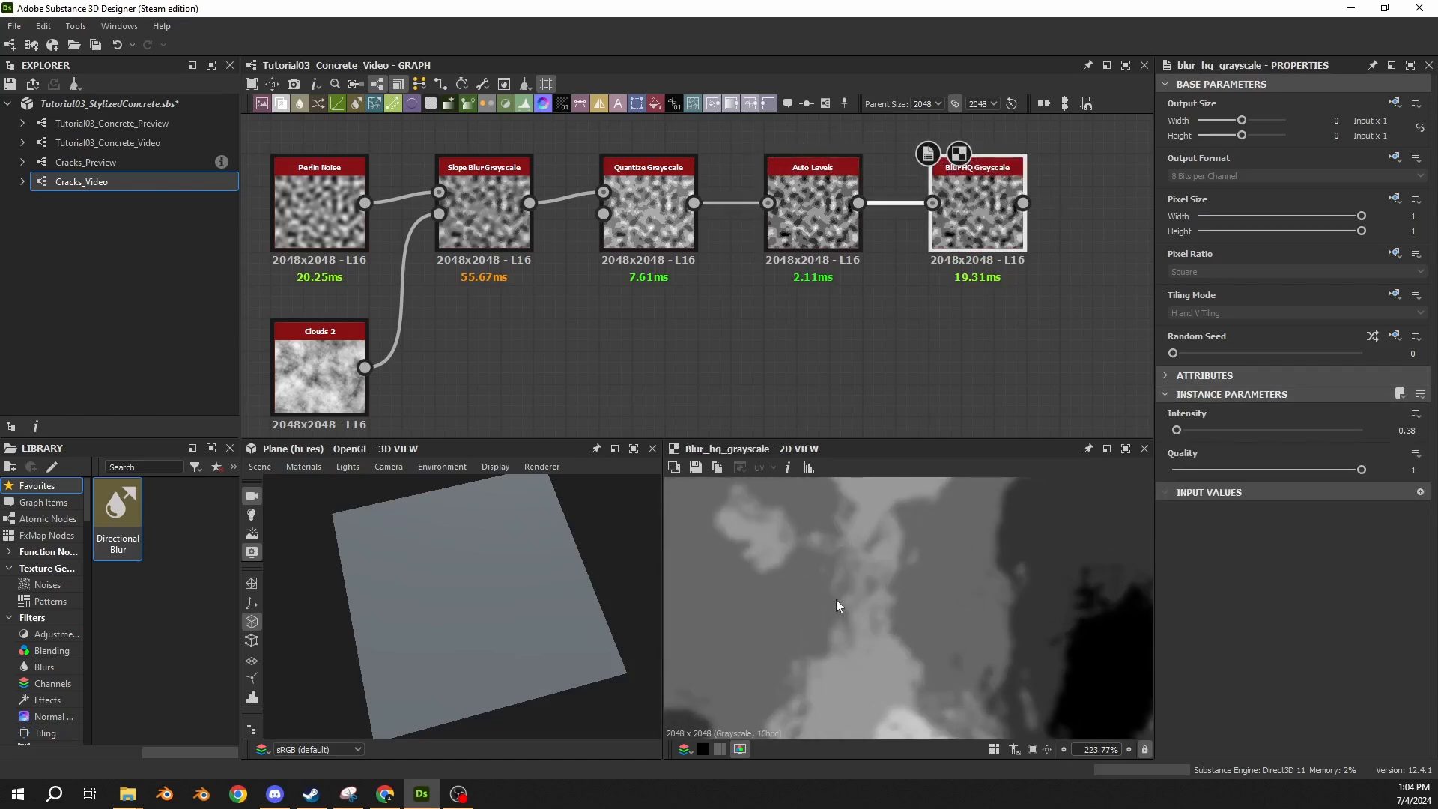
# Connect the Blur HQ Grayscale output to the existing node that drives the height and normal outputs, and check the 3D plane.
pyautogui.moveTo(1020, 366); pyautogui.dragTo(653, 377, button='middle')
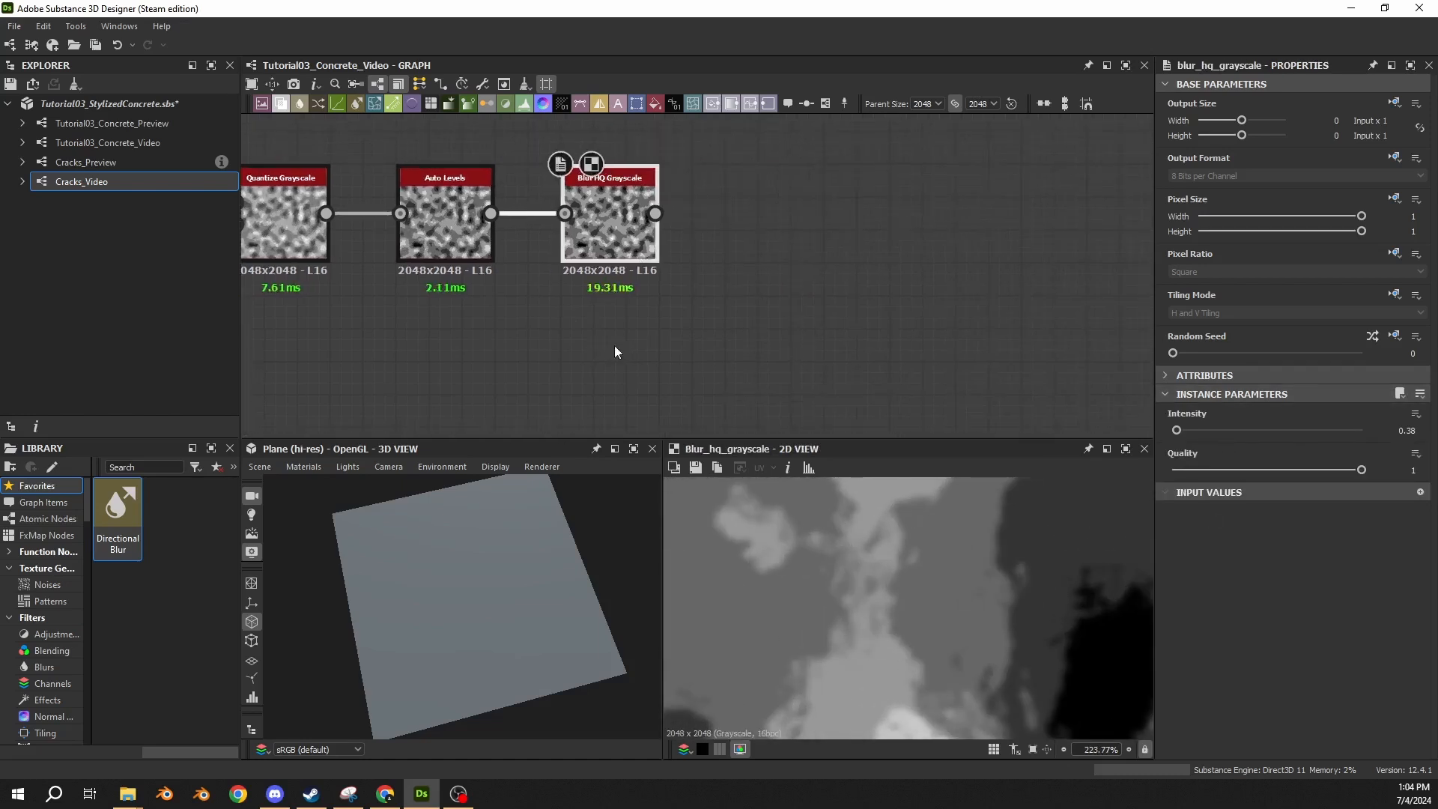
pyautogui.moveTo(655, 213); pyautogui.dragTo(729, 211)
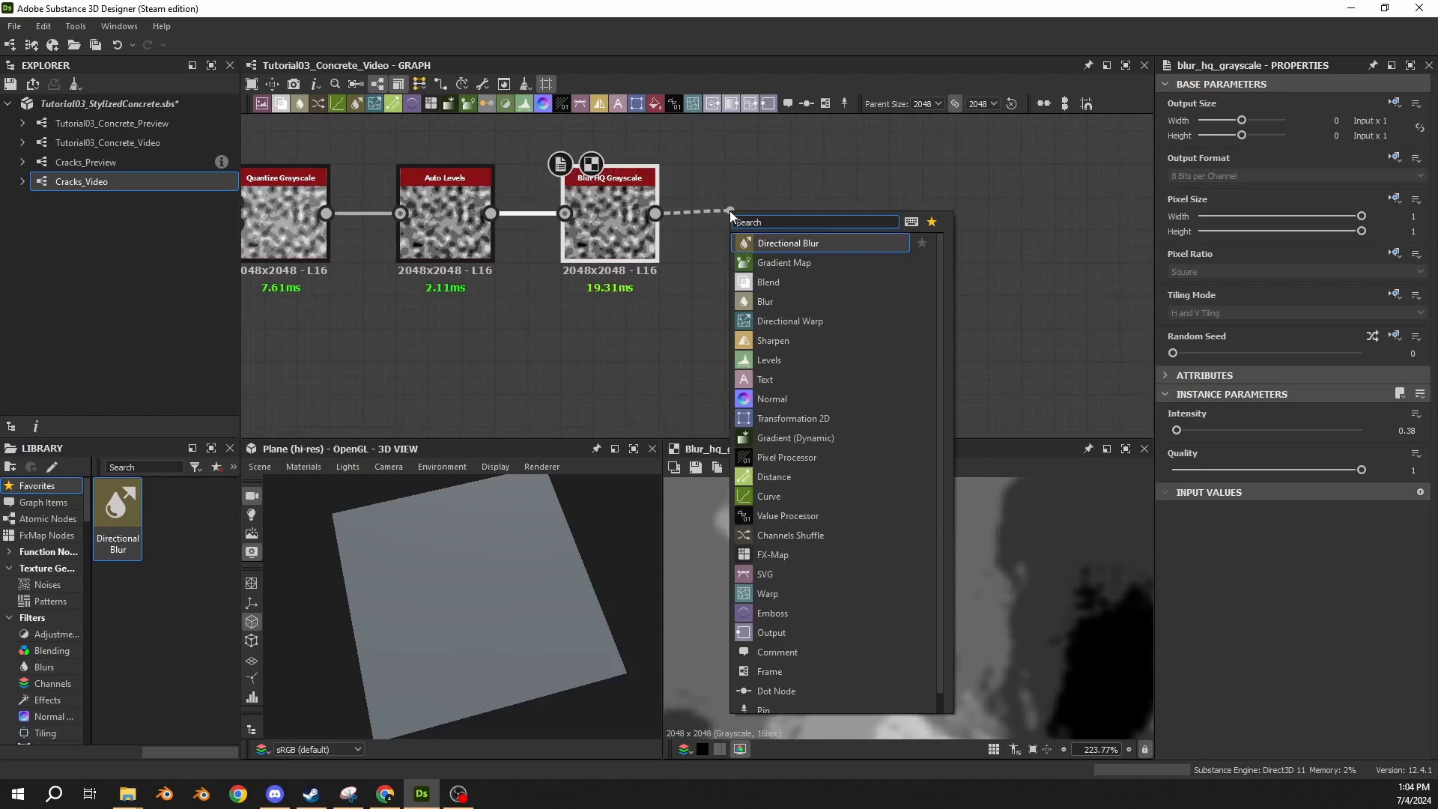
pyautogui.click(774, 169)
pyautogui.scroll(-5, 824, 224)
pyautogui.moveTo(829, 229); pyautogui.dragTo(359, 255, button='middle')
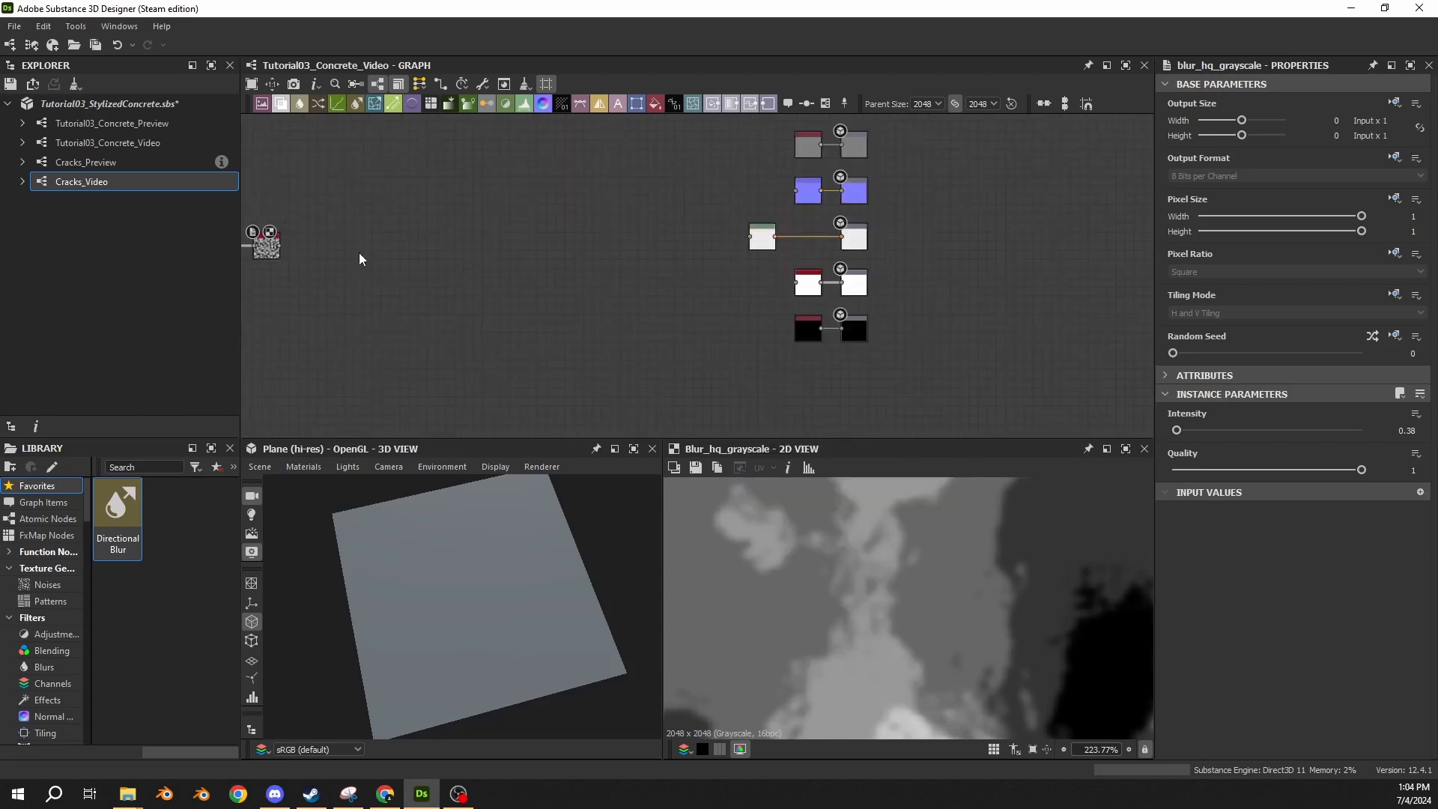
pyautogui.moveTo(279, 246); pyautogui.dragTo(751, 237)
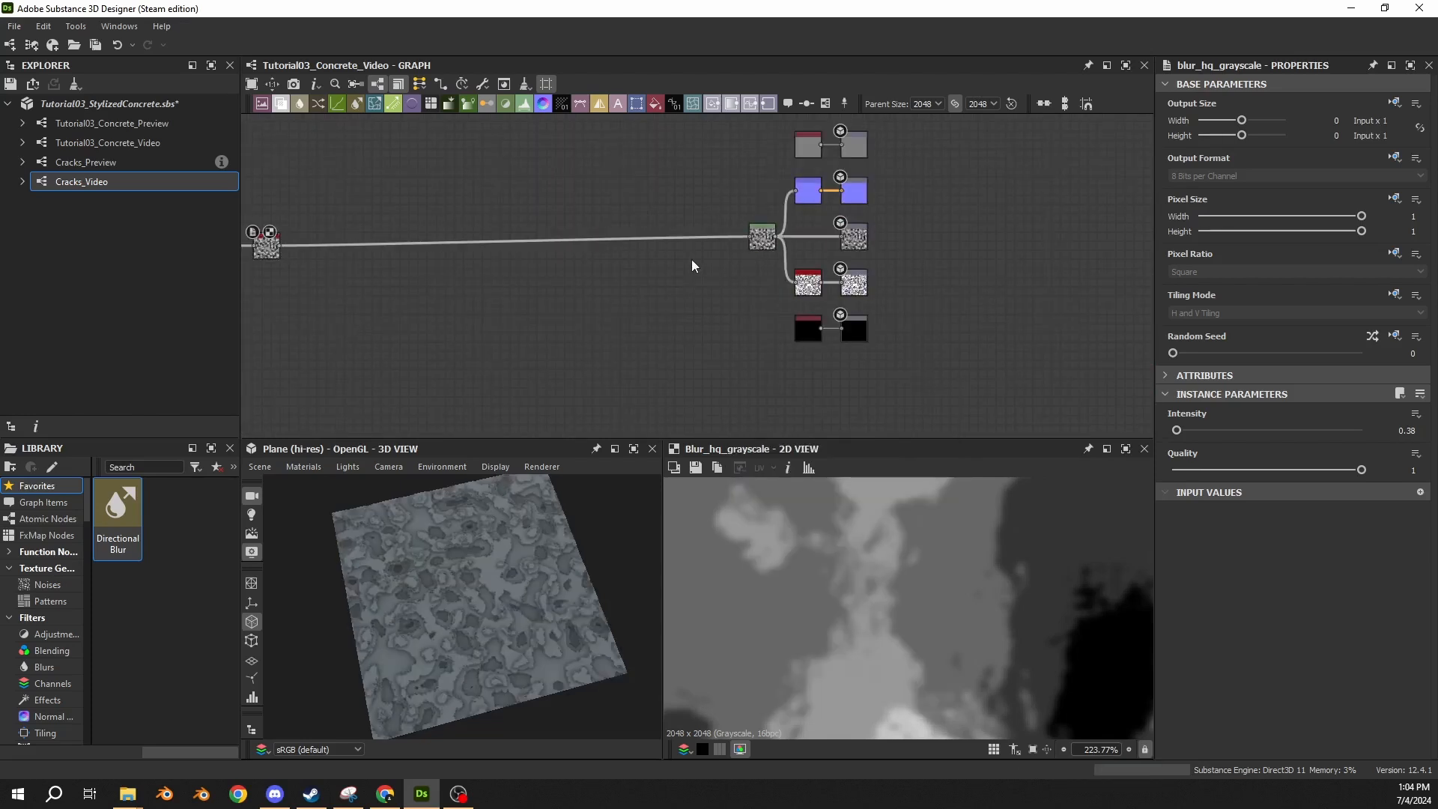
pyautogui.scroll(2, 596, 249)
pyautogui.moveTo(597, 249); pyautogui.dragTo(832, 235, button='middle')
pyautogui.scroll(5, 488, 606)
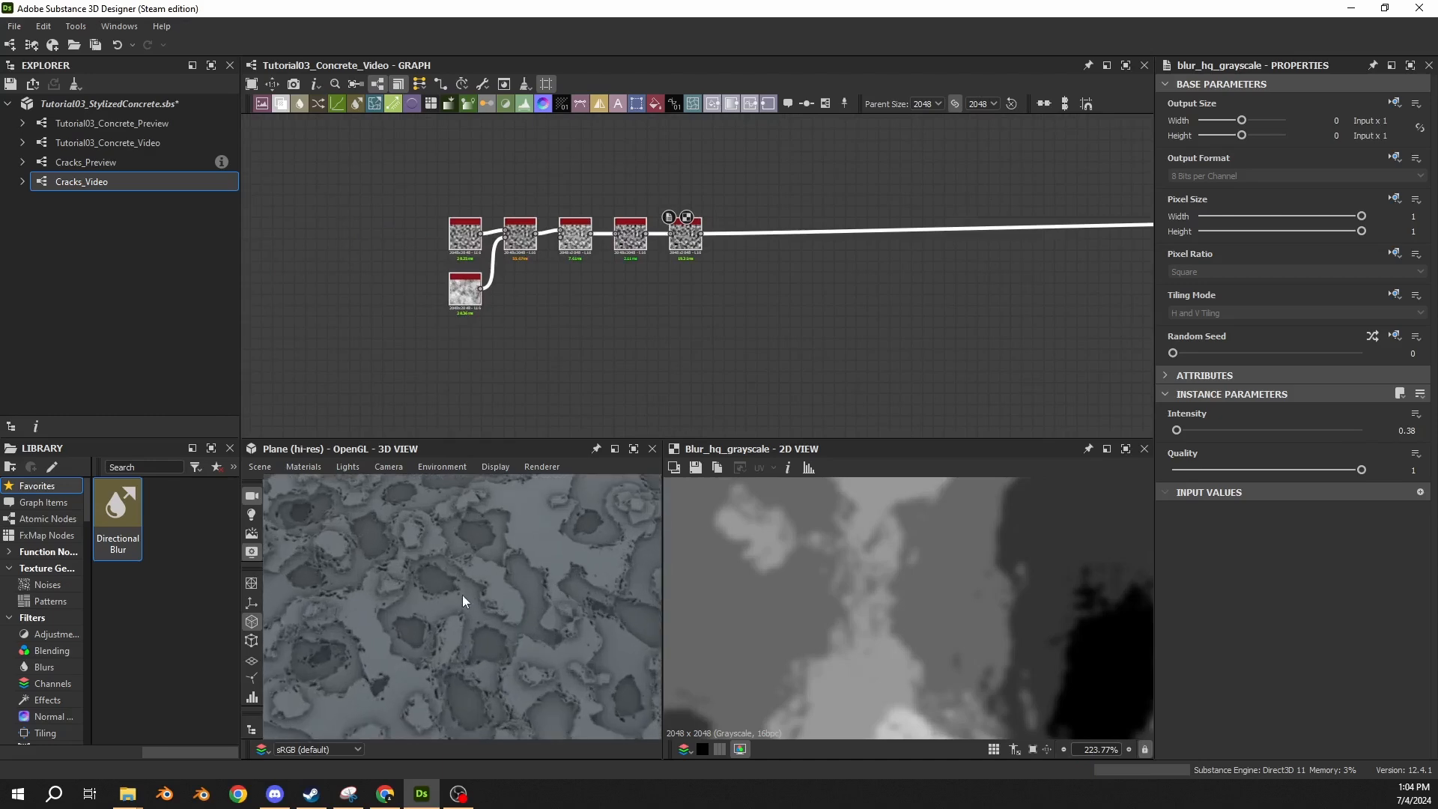
# Insert a Levels node into the connection after Blur HQ Grayscale and move it nearer to that node.
pyautogui.moveTo(688, 240); pyautogui.dragTo(687, 231)
pyautogui.click(805, 253)
pyautogui.scroll(3, 765, 244)
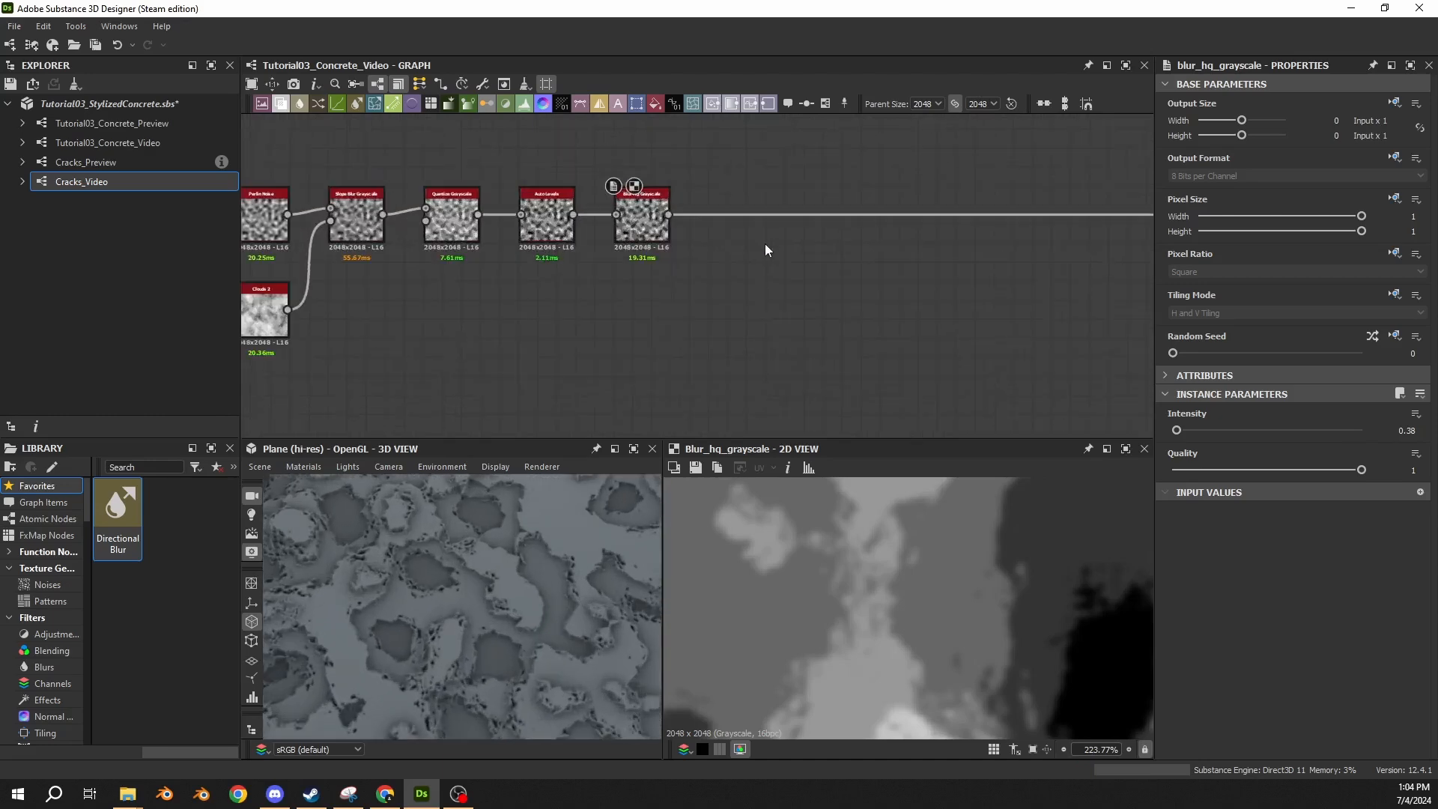
pyautogui.moveTo(802, 145); pyautogui.dragTo(596, 190, button='middle')
pyautogui.moveTo(596, 191); pyautogui.dragTo(609, 236)
pyautogui.press('space')
pyautogui.write('levels')
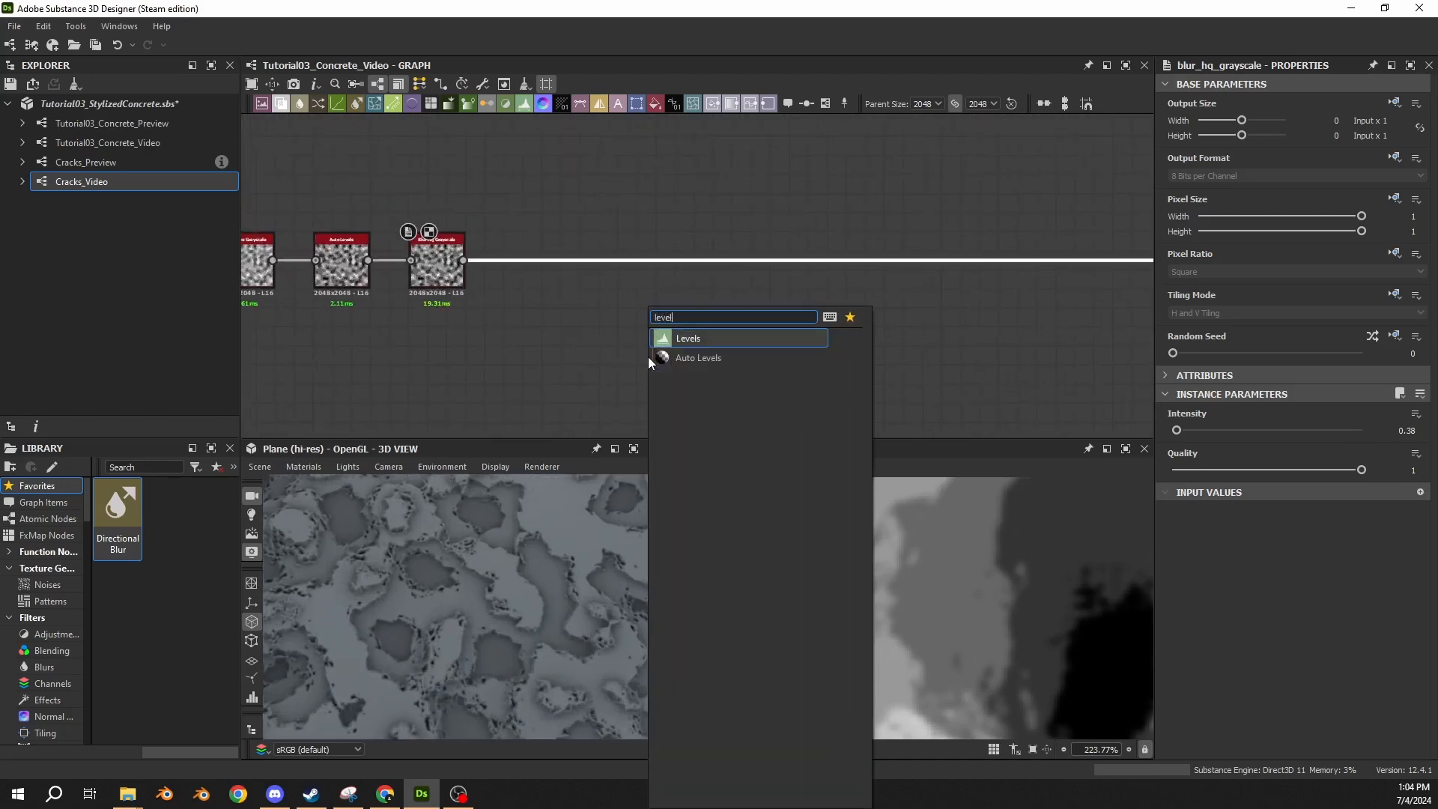
pyautogui.press('Return')
pyautogui.moveTo(972, 279); pyautogui.dragTo(648, 279)
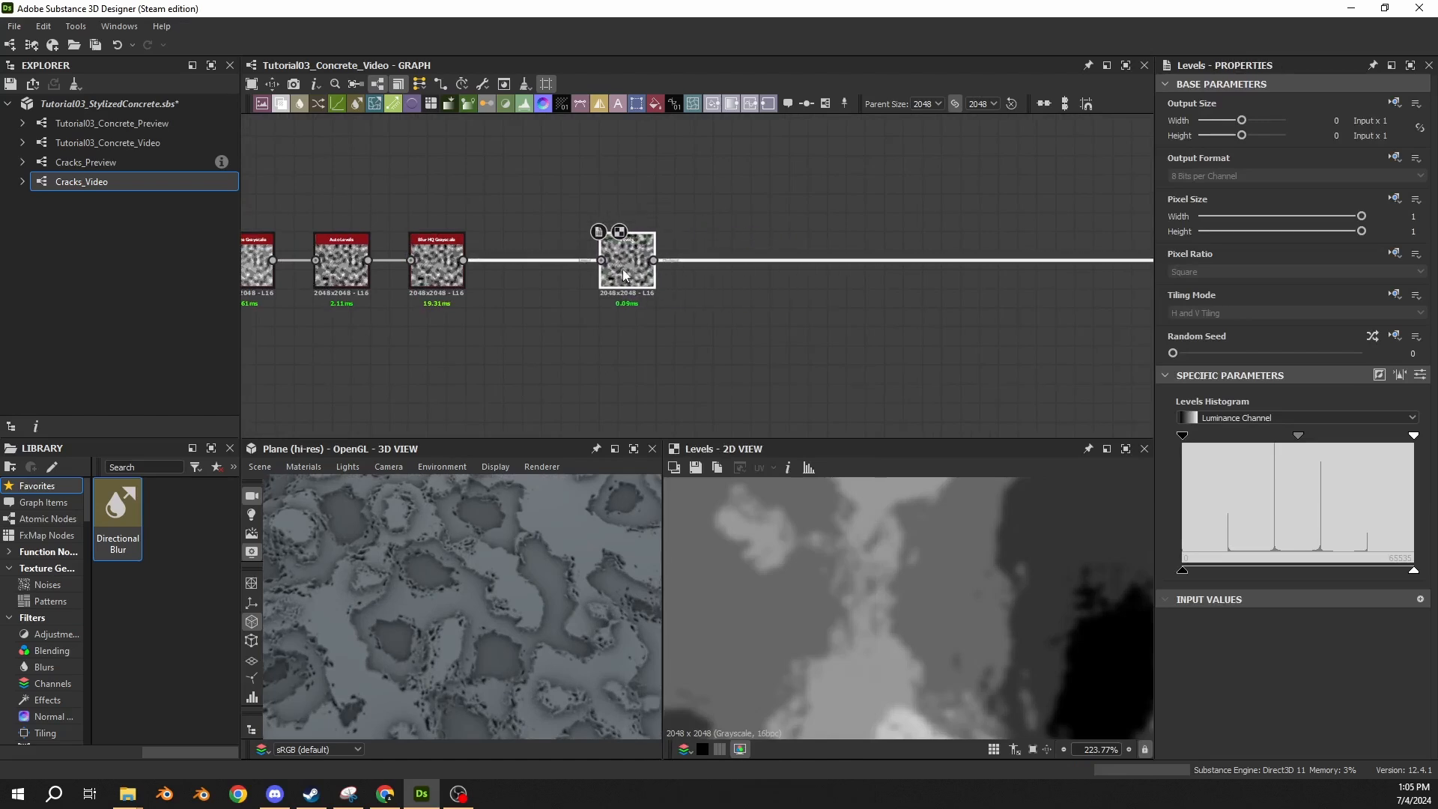
# Open the default 3D material's settings and set its Height Scale to 7.5.
pyautogui.moveTo(1086, 228); pyautogui.dragTo(1111, 292, button='middle')
pyautogui.scroll(4, 605, 309)
pyautogui.moveTo(605, 309); pyautogui.dragTo(1084, 306, button='middle')
pyautogui.scroll(-3, 1084, 309)
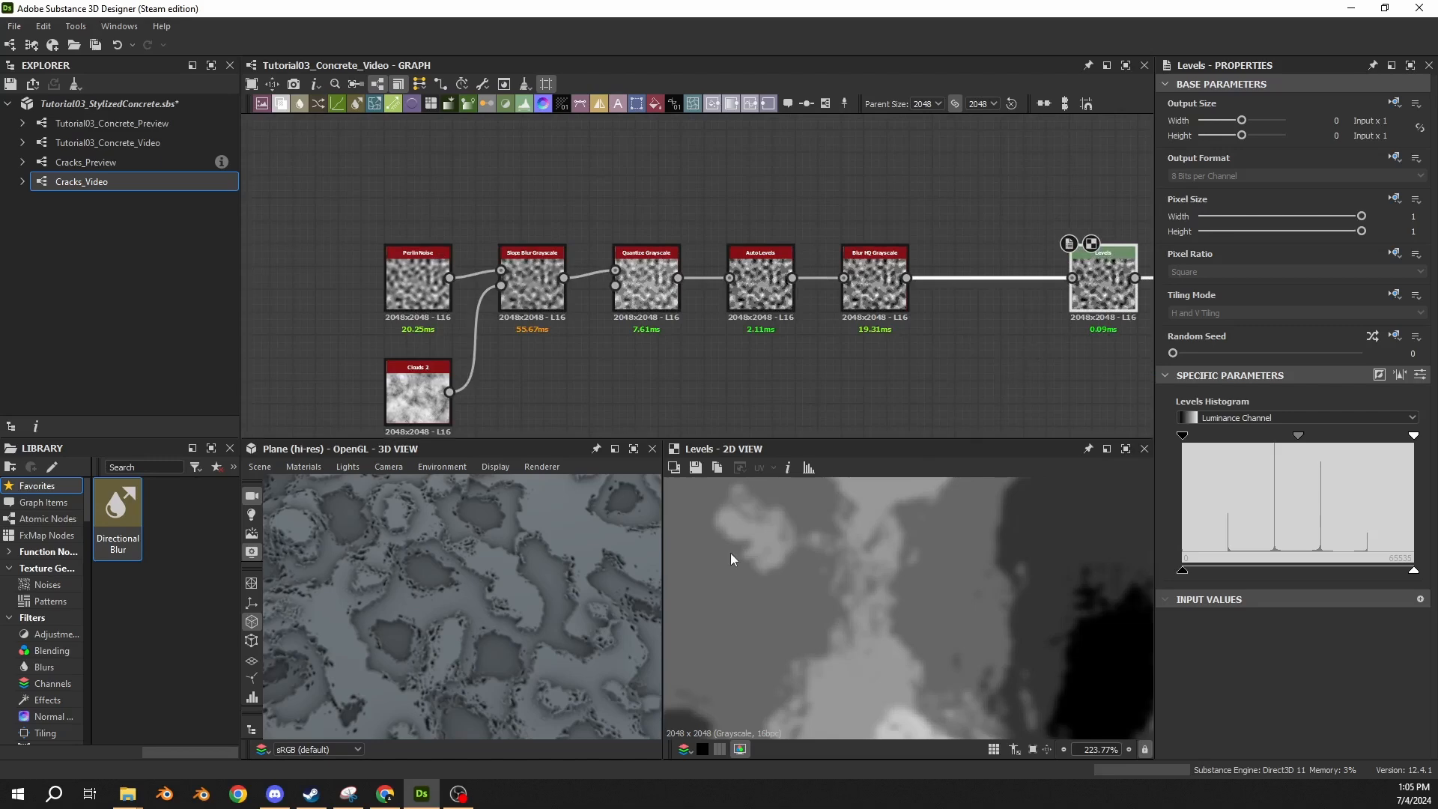
pyautogui.moveTo(468, 576); pyautogui.dragTo(452, 537)
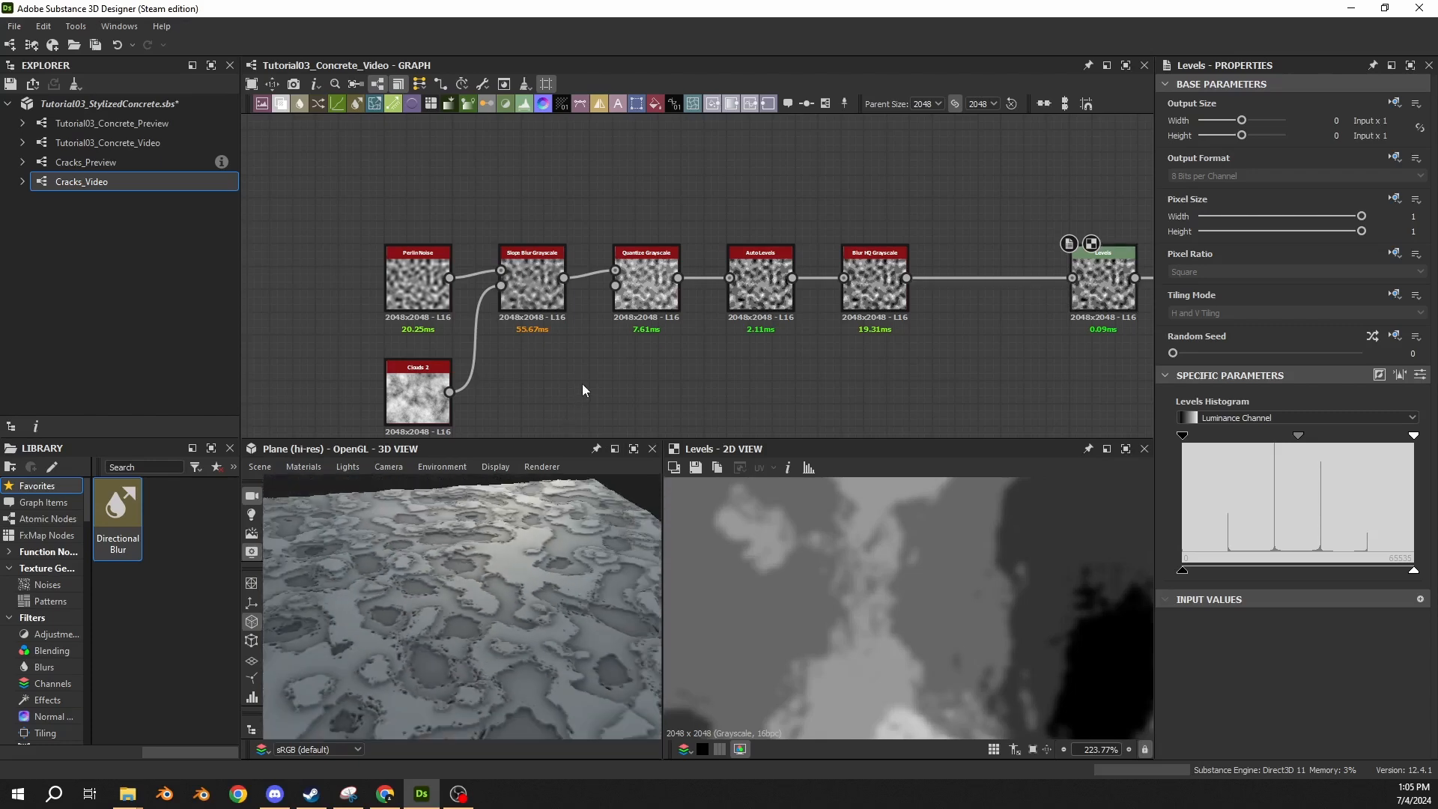
pyautogui.moveTo(776, 384); pyautogui.dragTo(664, 367, button='middle')
pyautogui.click(285, 467)
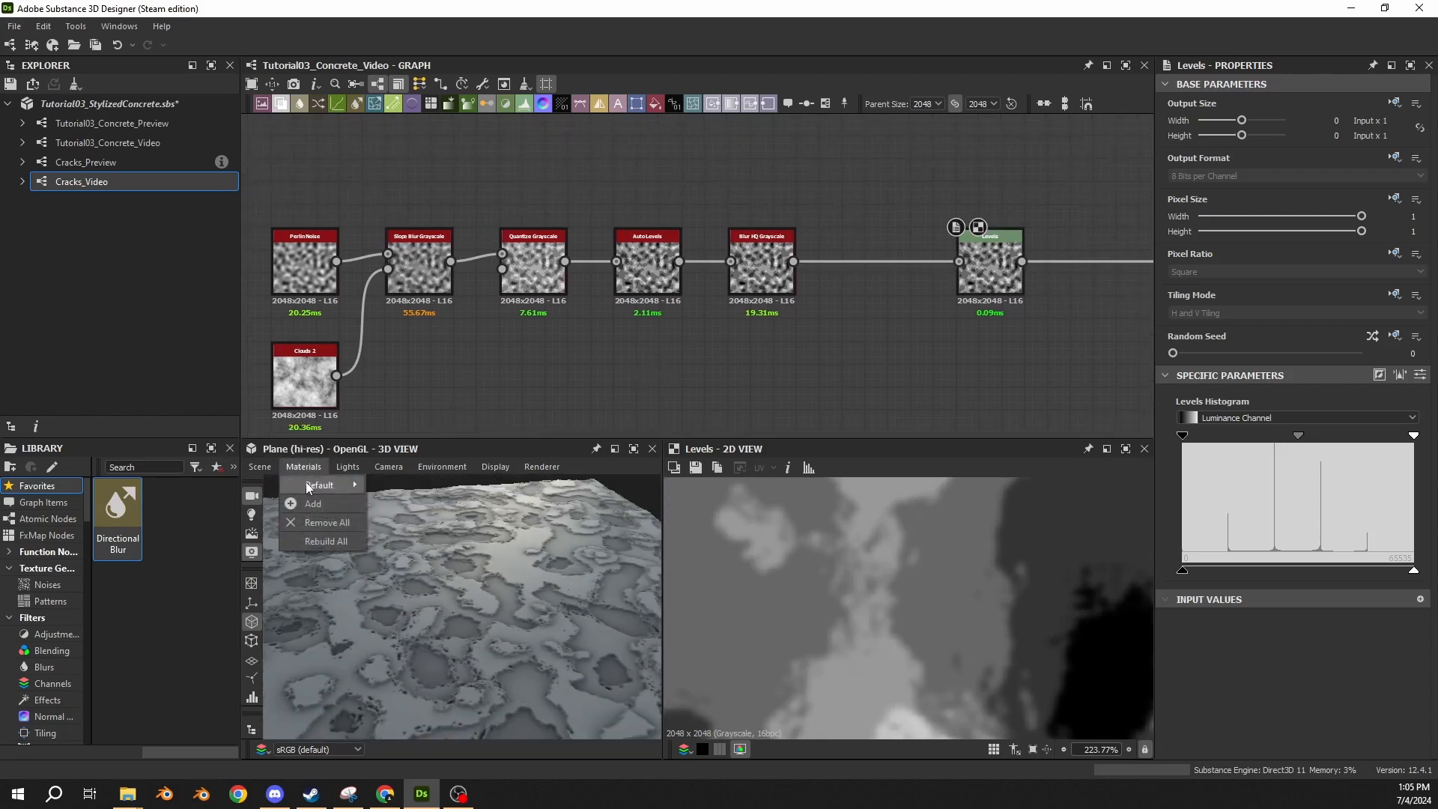
pyautogui.click(390, 487)
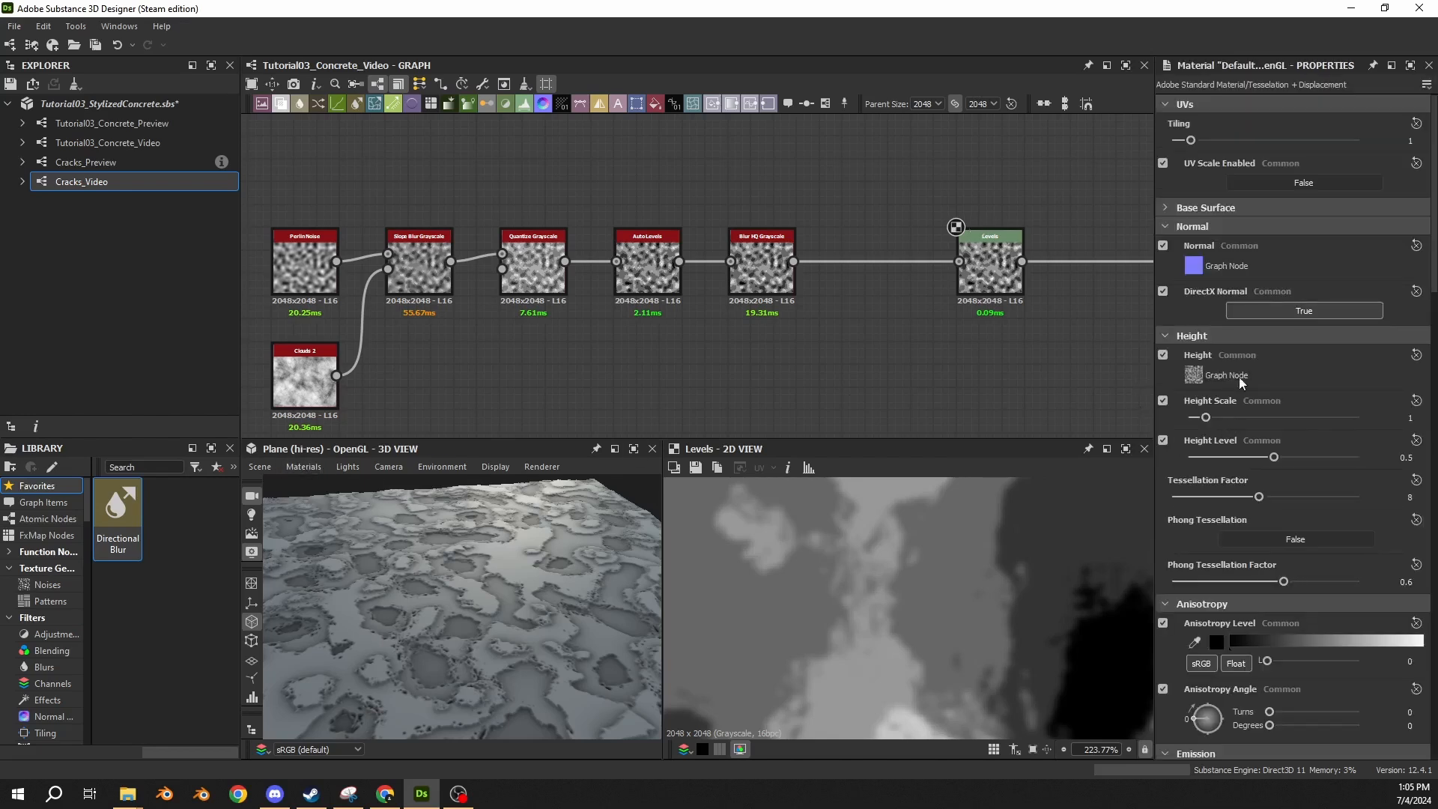
pyautogui.click(1410, 418)
pyautogui.press('Return')
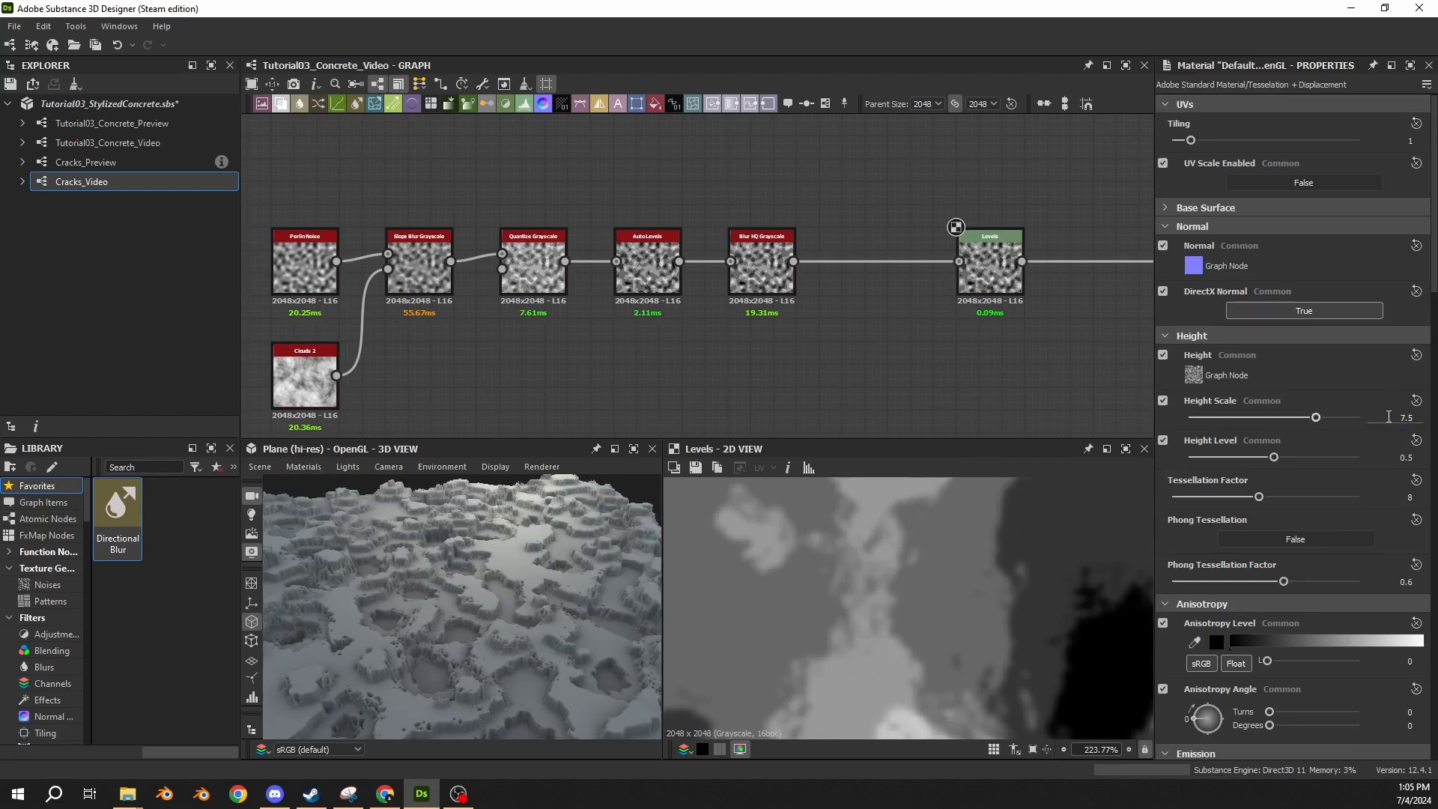
pyautogui.click(1411, 497)
pyautogui.write('3')
# Move Levels farther along the chain, insert a Histogram Range node before it, and place that node close beside Blur HQ Grayscale.
pyautogui.moveTo(978, 292); pyautogui.dragTo(1091, 292)
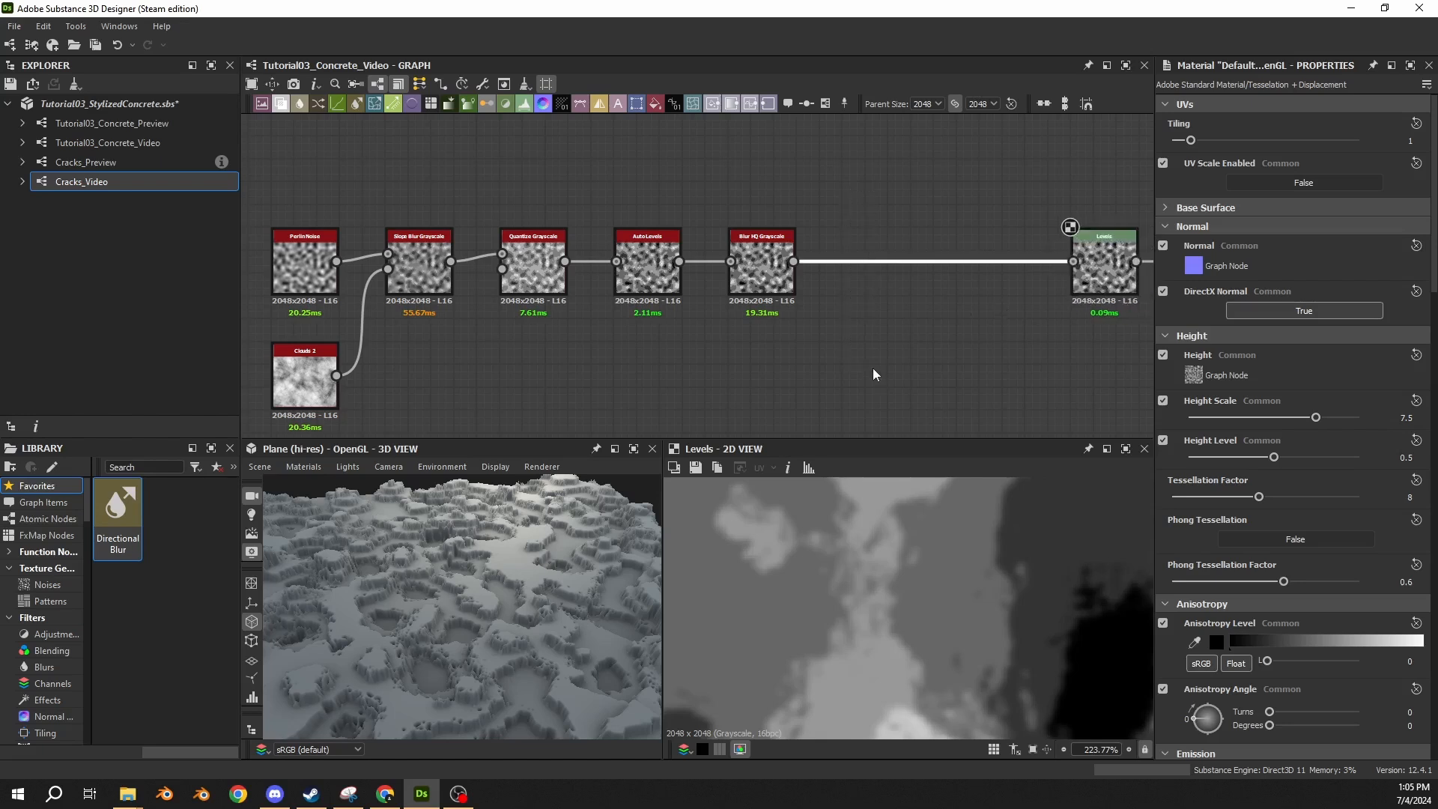
pyautogui.press('space')
pyautogui.write('his')
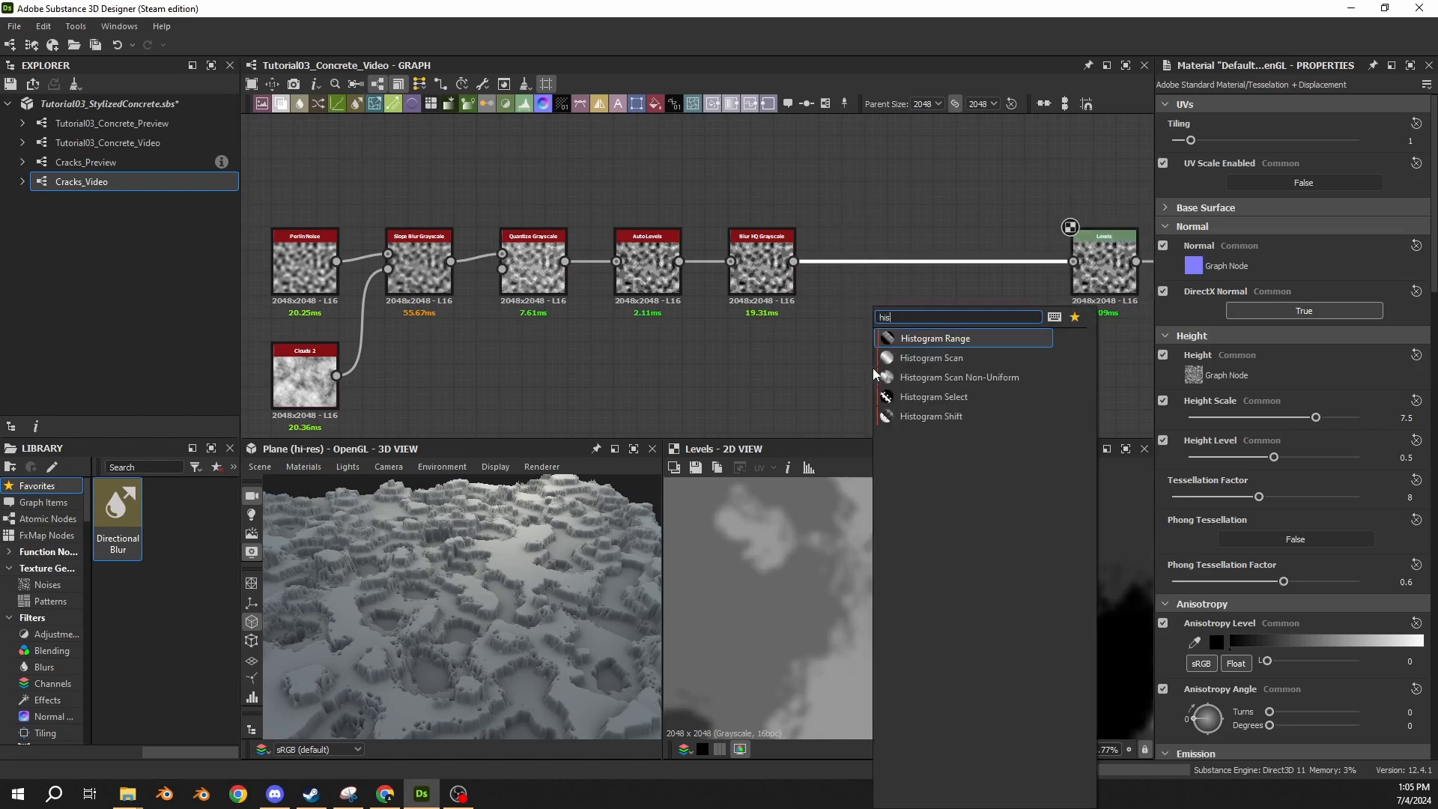
pyautogui.press('Return')
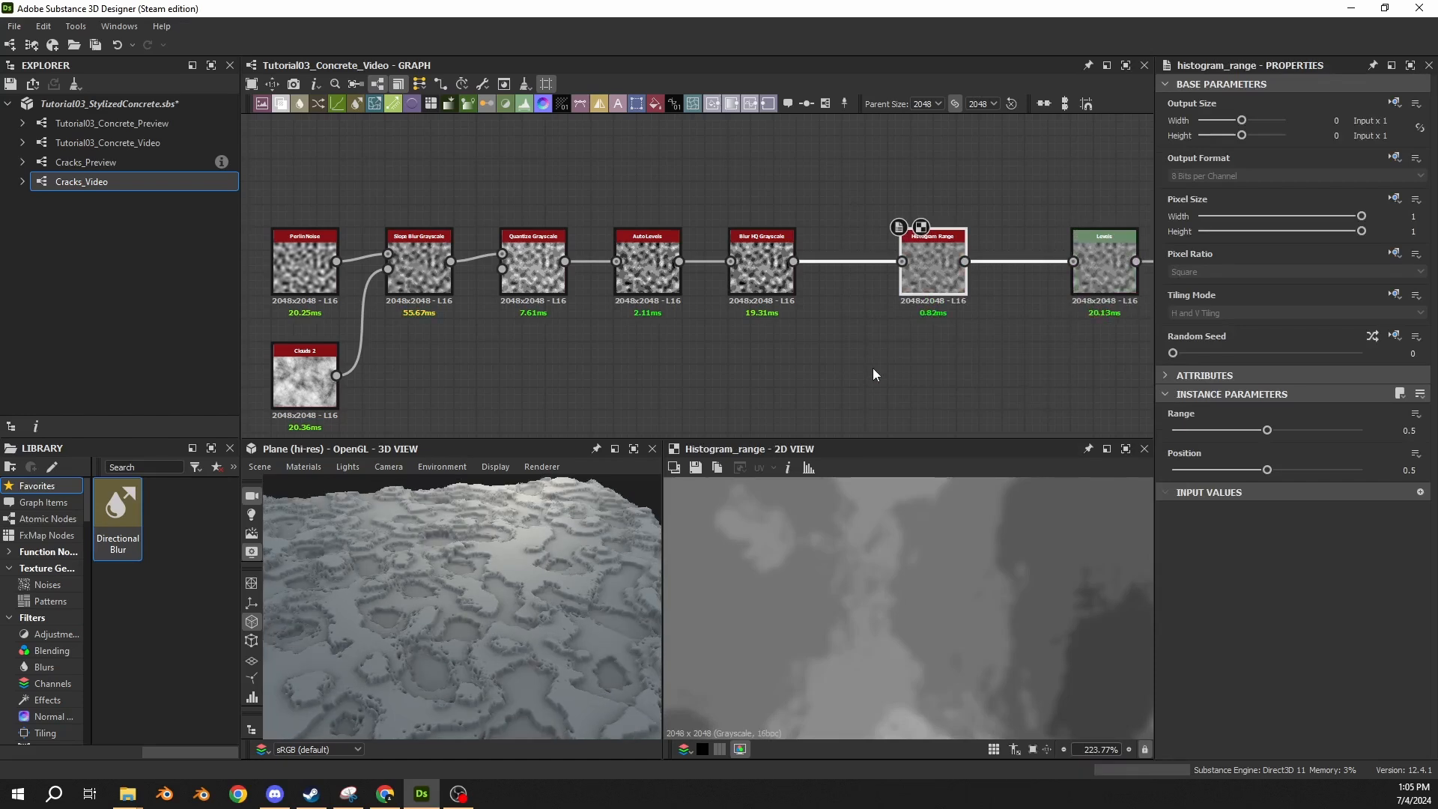
pyautogui.scroll(-8, 836, 581)
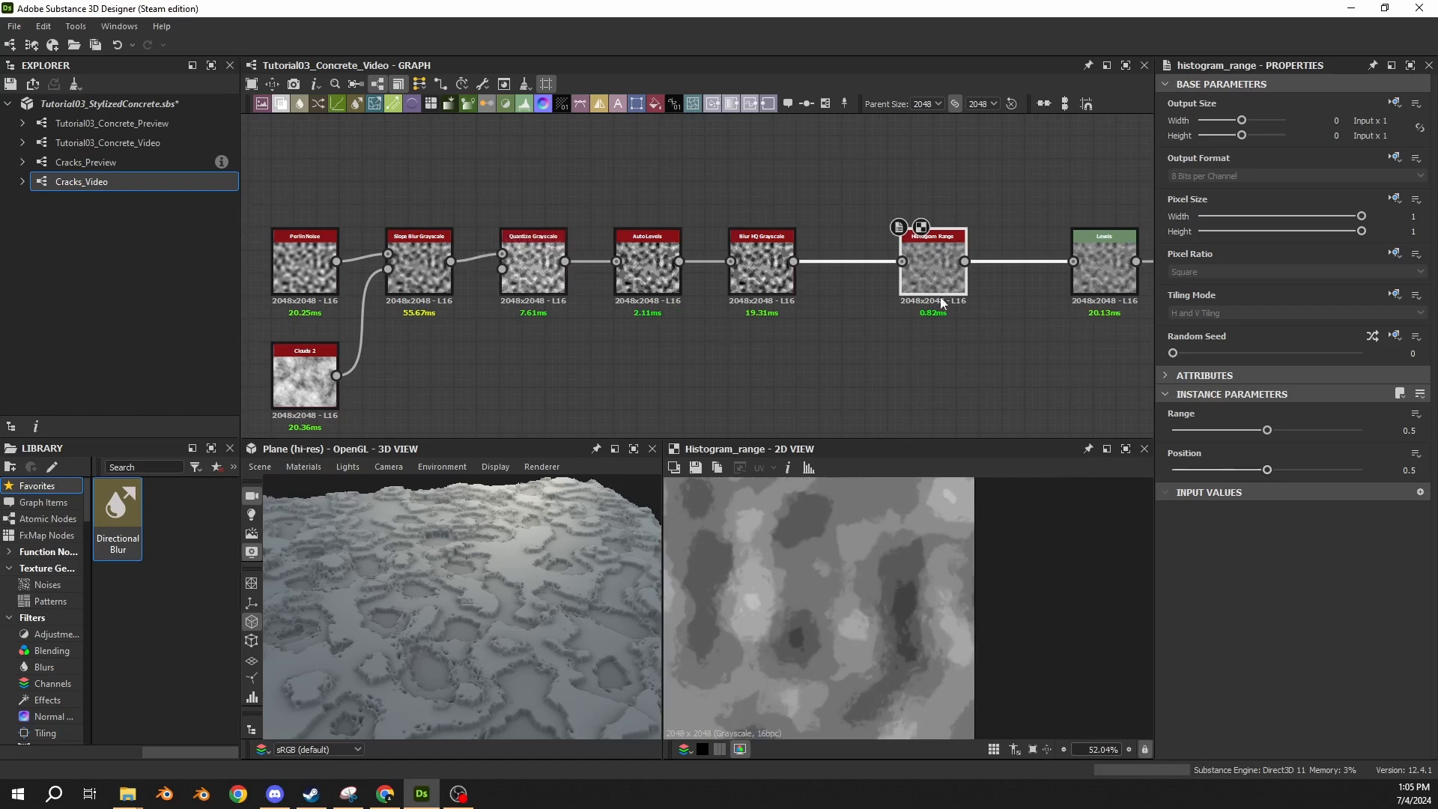
pyautogui.moveTo(933, 258); pyautogui.dragTo(876, 258)
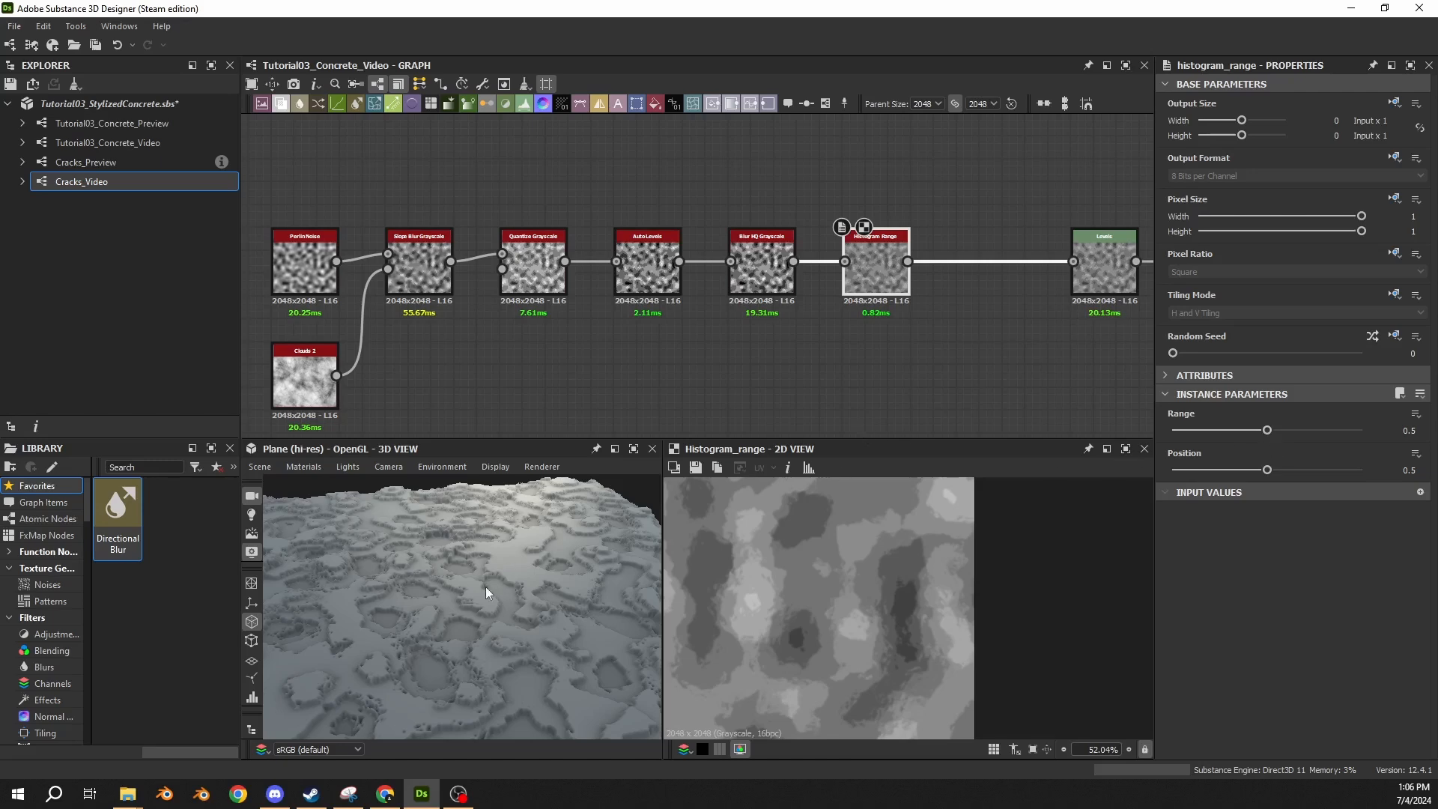
# Set the Histogram Range node's Range to 0.25 while checking the plane's relief up close.
pyautogui.scroll(6, 464, 599)
pyautogui.moveTo(464, 599); pyautogui.dragTo(492, 568)
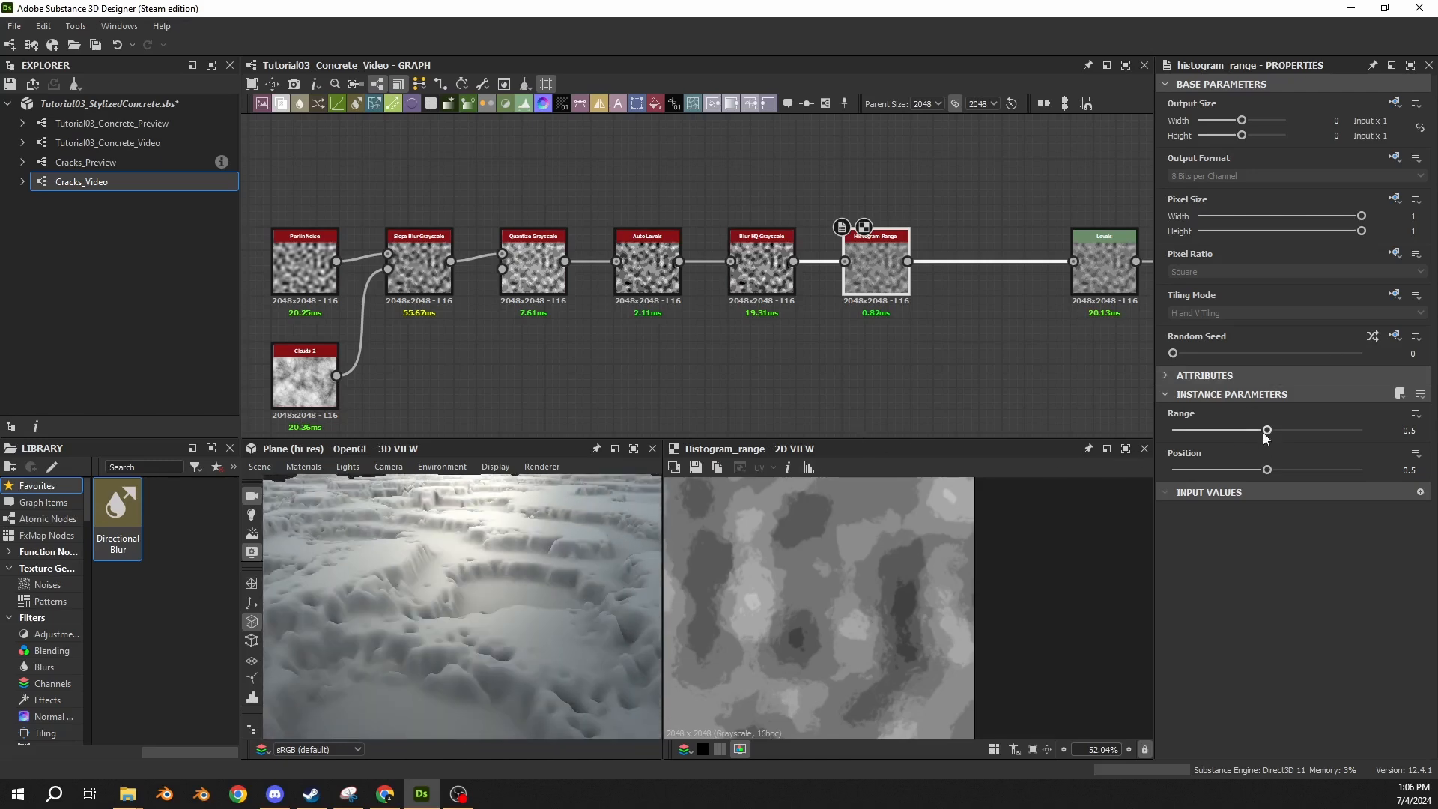
pyautogui.moveTo(1264, 434); pyautogui.dragTo(1211, 431)
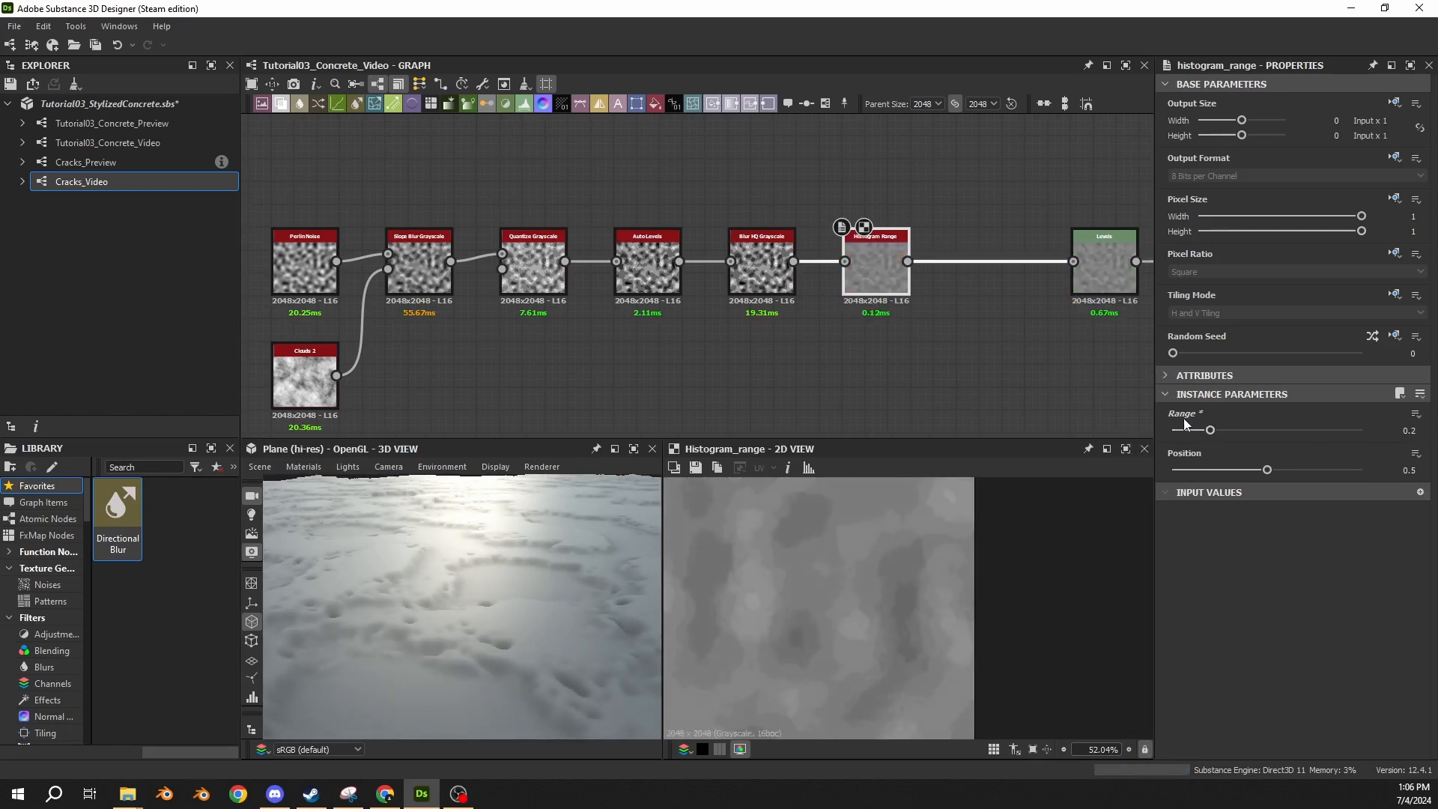
pyautogui.moveTo(1210, 430); pyautogui.dragTo(1208, 430)
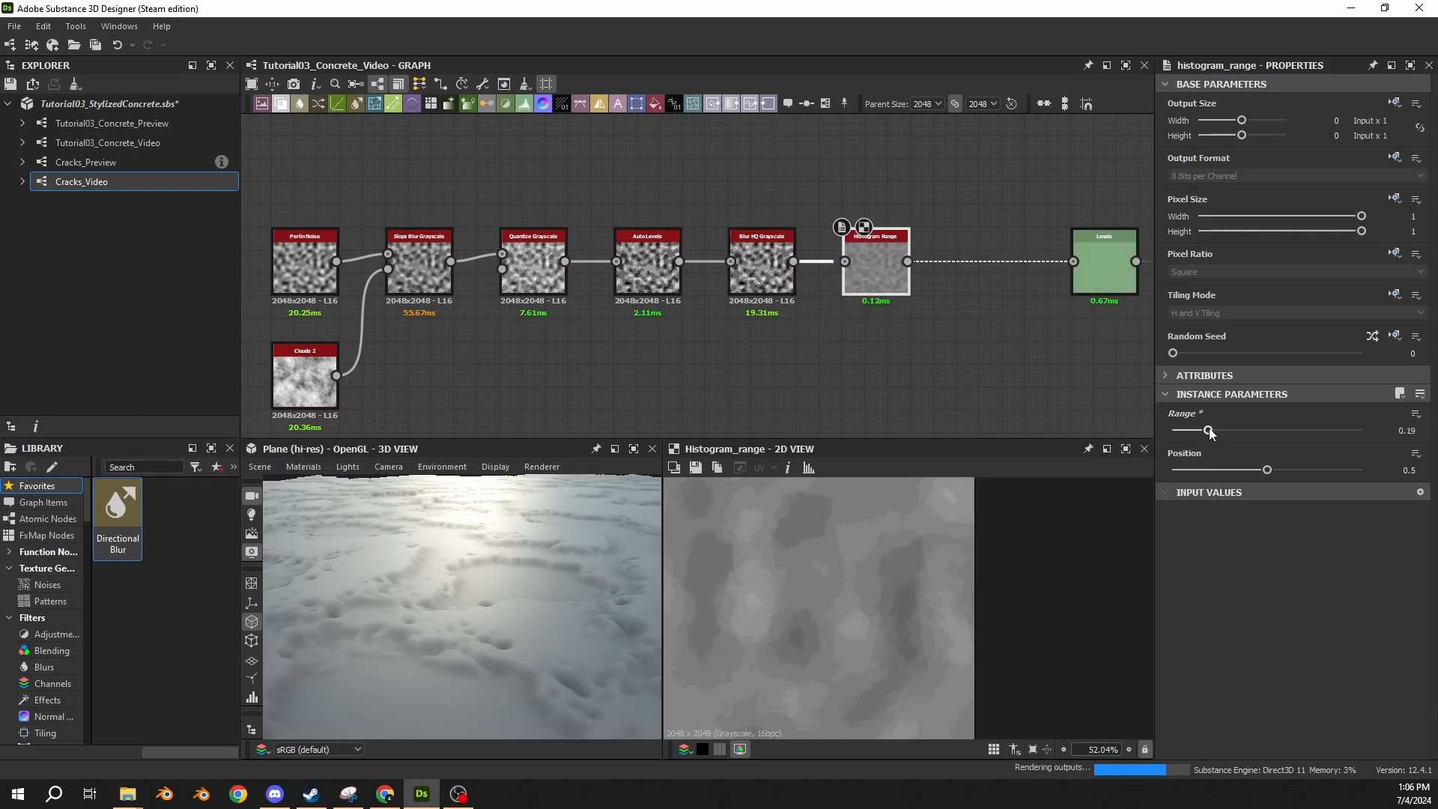
pyautogui.moveTo(1385, 433); pyautogui.dragTo(1415, 442)
pyautogui.write('0.25')
pyautogui.press('Return')
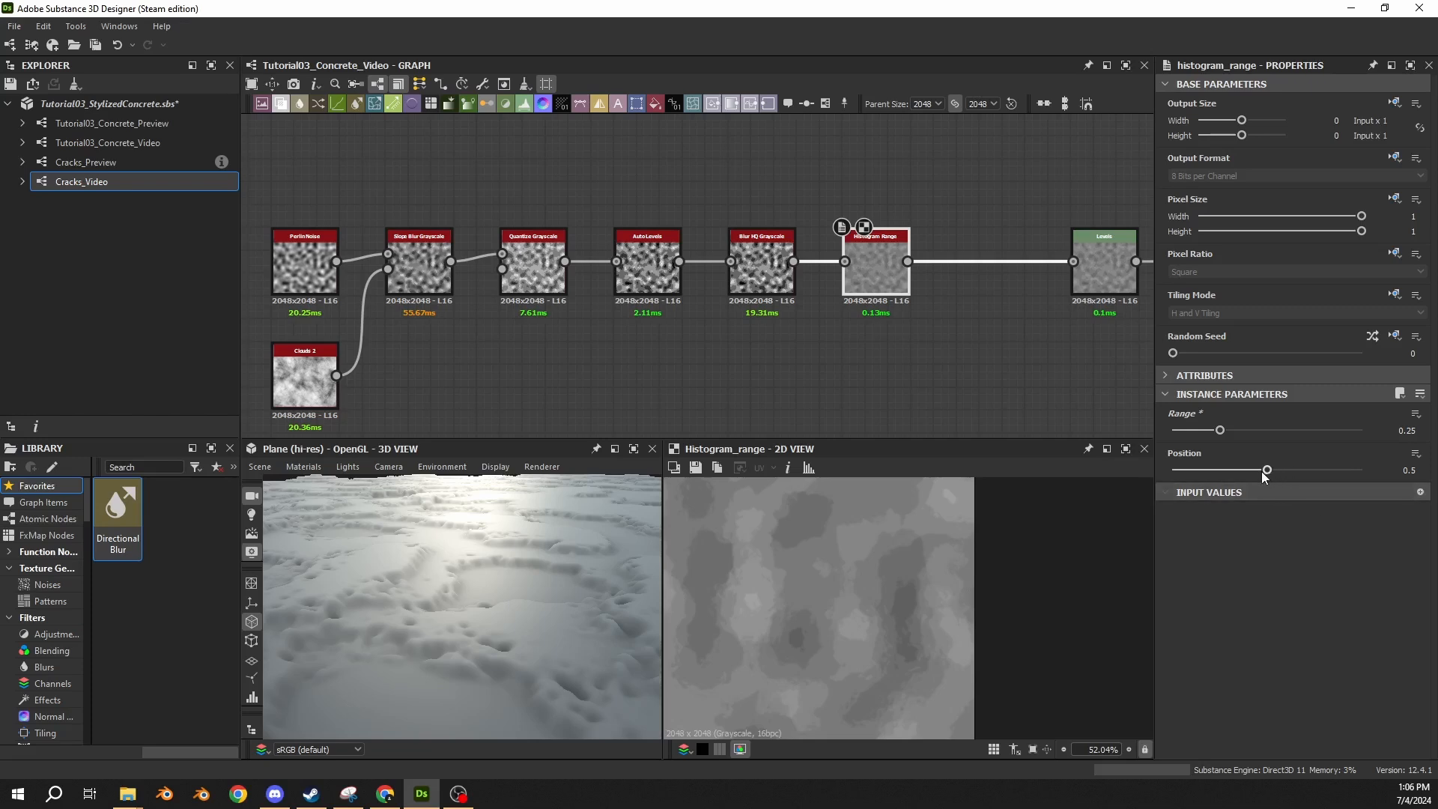
# Try a Position of 0.89 on the Histogram Range node and restore it to 0.5.
pyautogui.moveTo(1248, 471); pyautogui.dragTo(1340, 483)
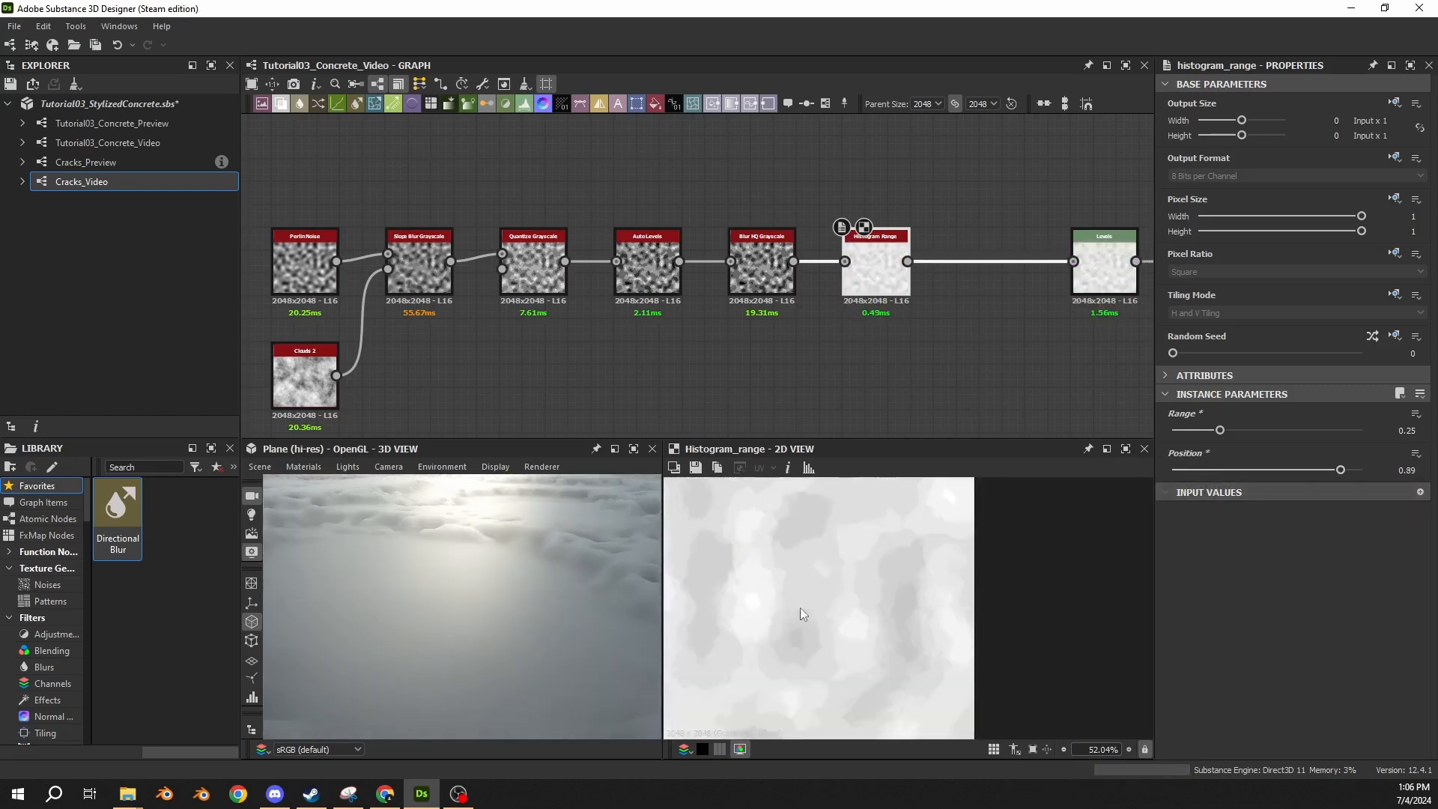
pyautogui.doubleClick(1399, 471)
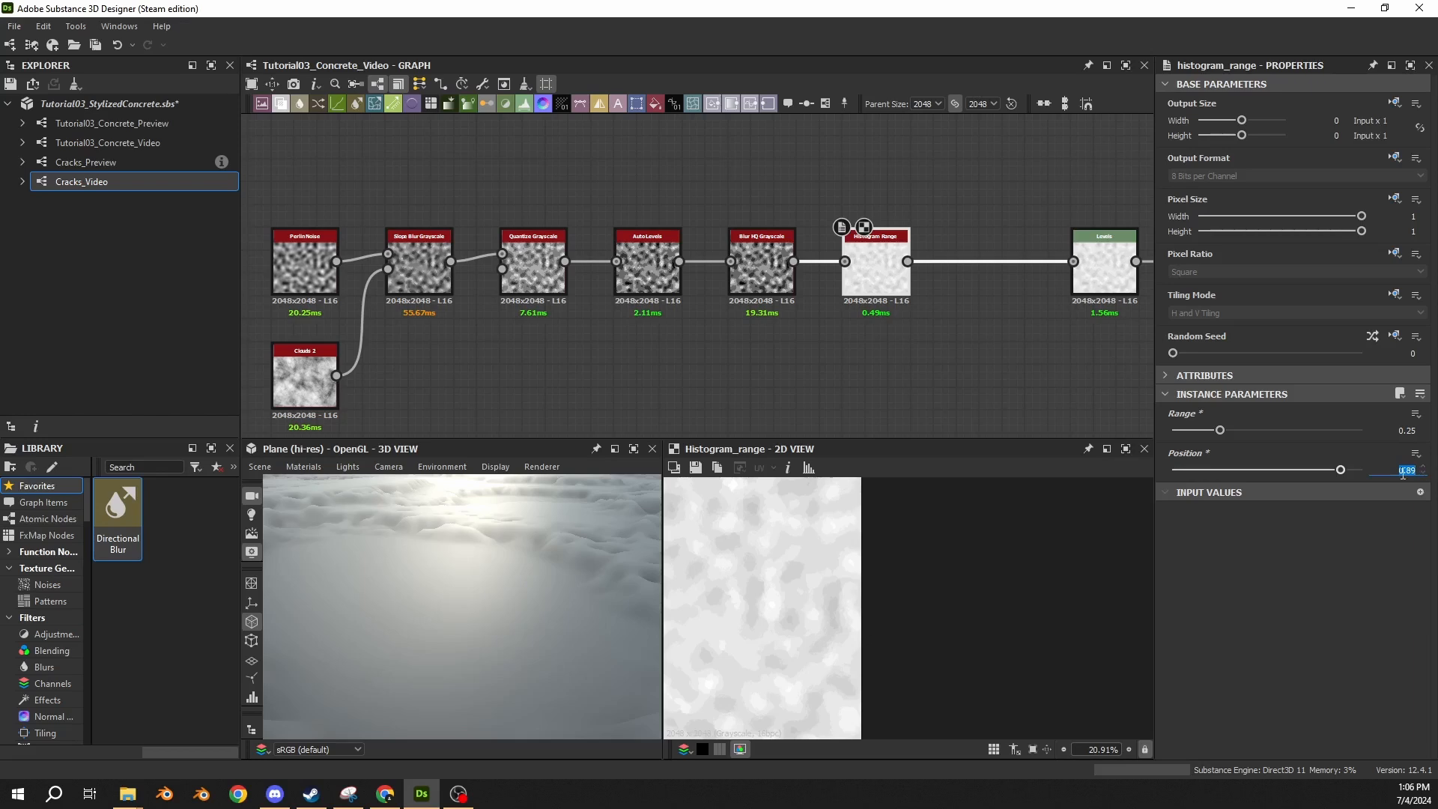
pyautogui.write('.5')
pyautogui.press('Return')
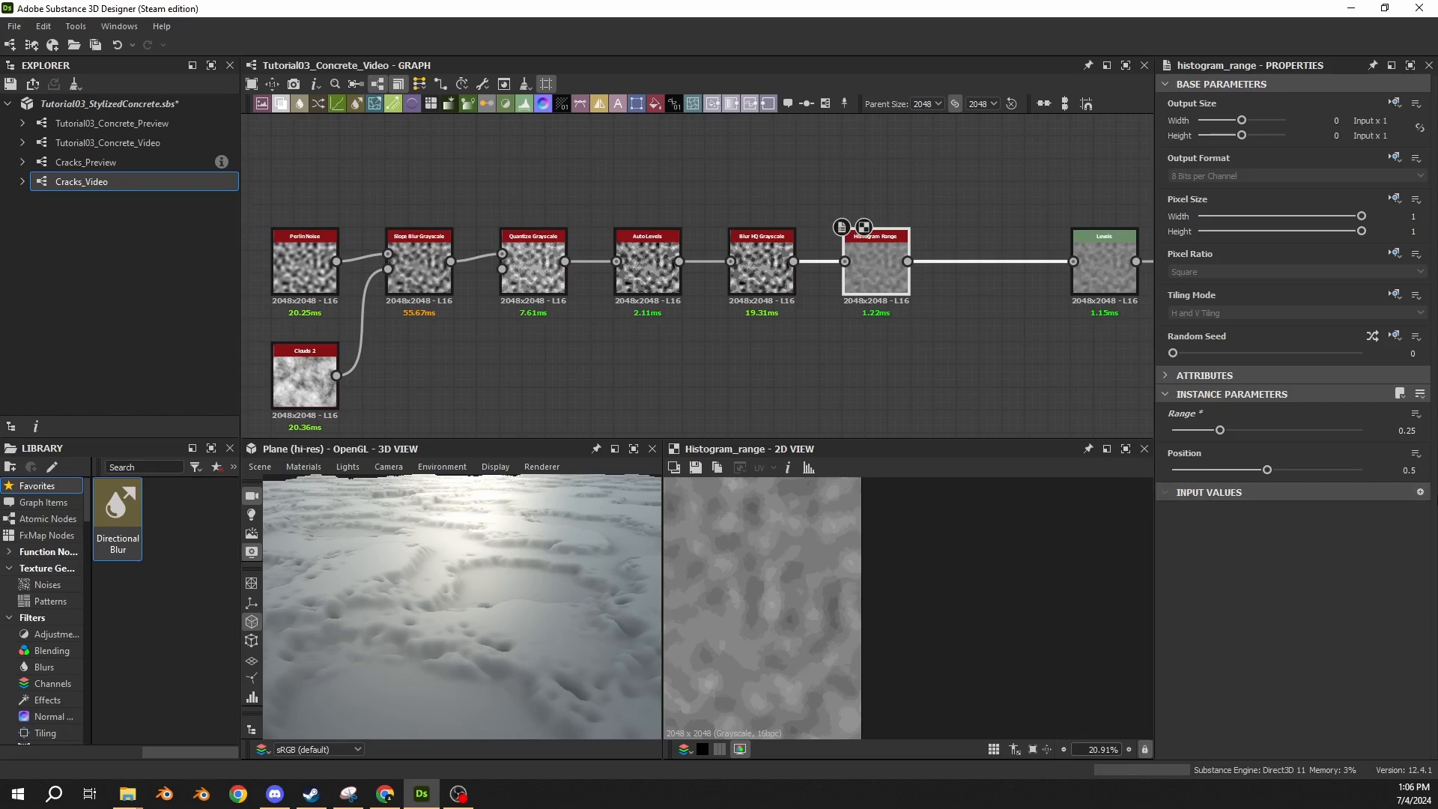
# Move the Levels node farther away from Histogram Range and check the flattened surface on the 3D plane.
pyautogui.moveTo(1050, 252); pyautogui.dragTo(737, 245, button='middle')
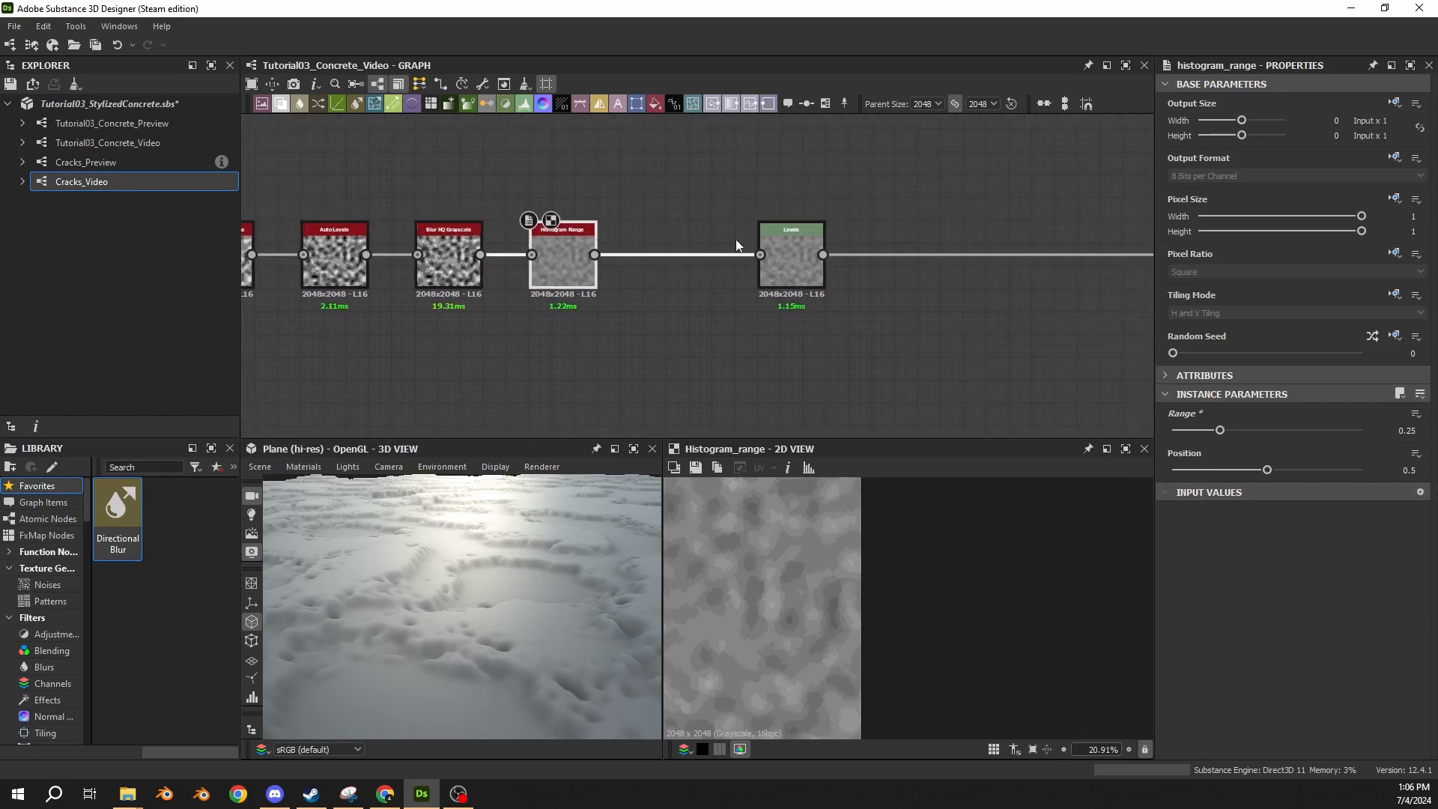
pyautogui.moveTo(793, 268); pyautogui.dragTo(1077, 266)
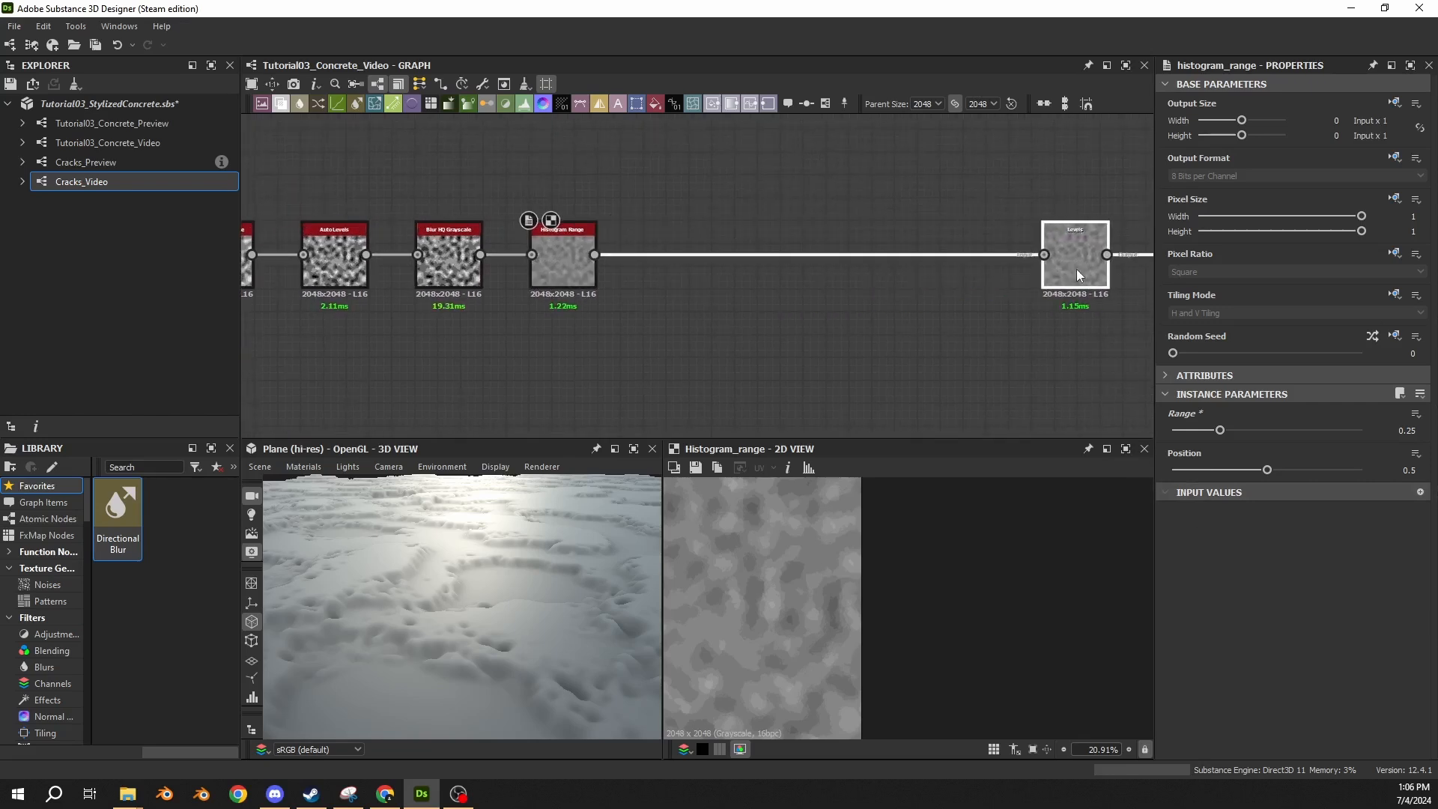
pyautogui.click(568, 269)
pyautogui.click(637, 190)
pyautogui.moveTo(637, 191); pyautogui.dragTo(604, 304, button='middle')
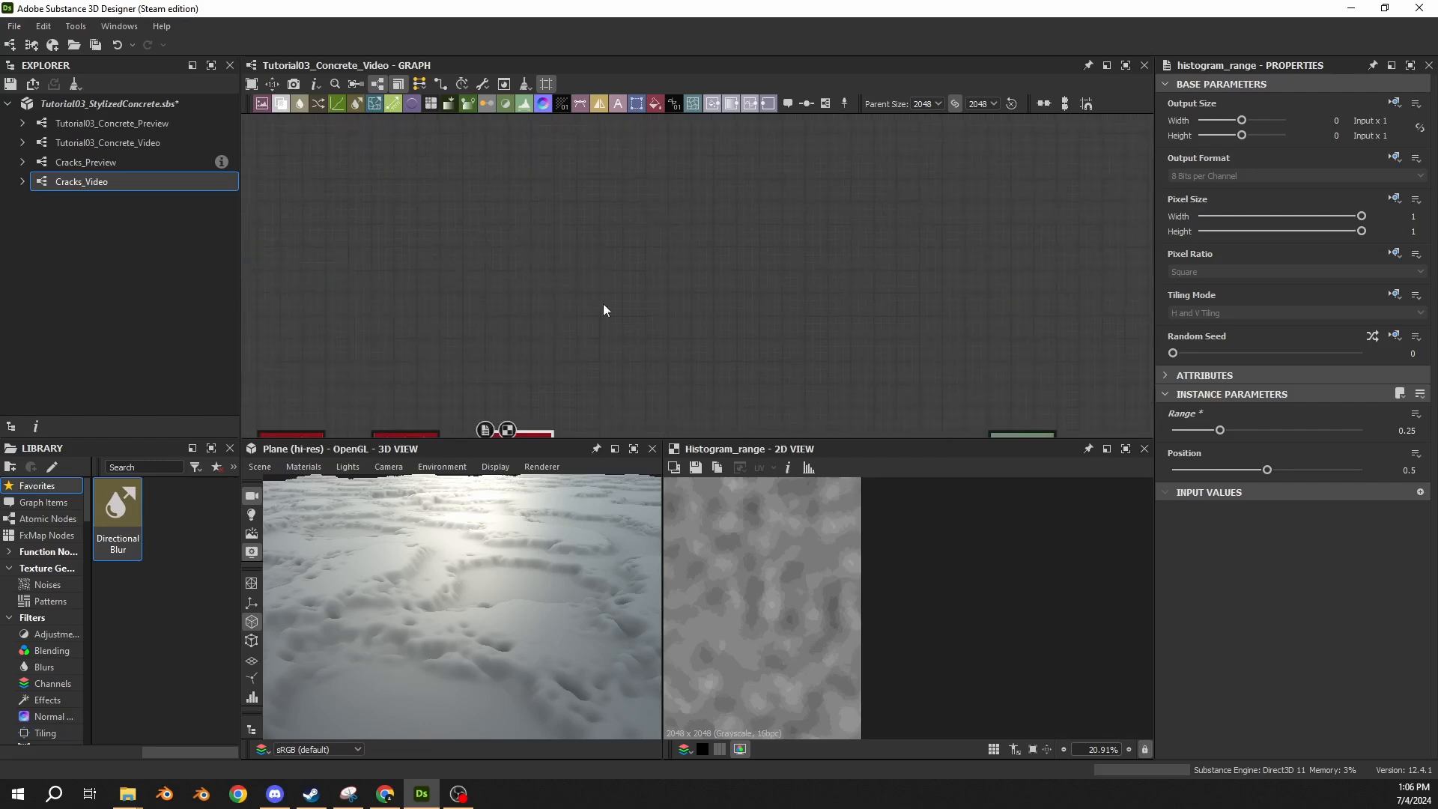
pyautogui.scroll(-4, 610, 195)
pyautogui.scroll(5, 644, 239)
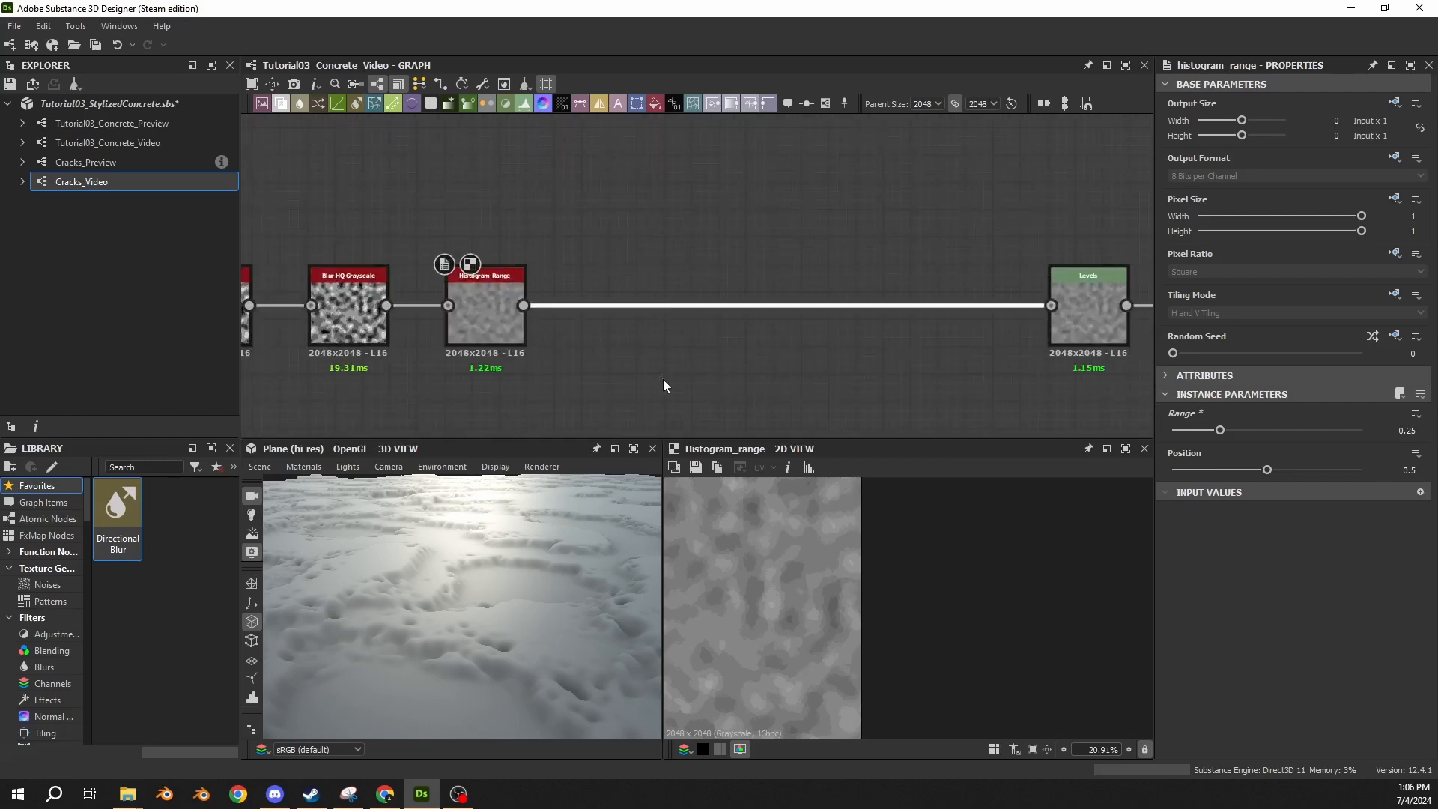
pyautogui.moveTo(577, 510); pyautogui.dragTo(476, 568)
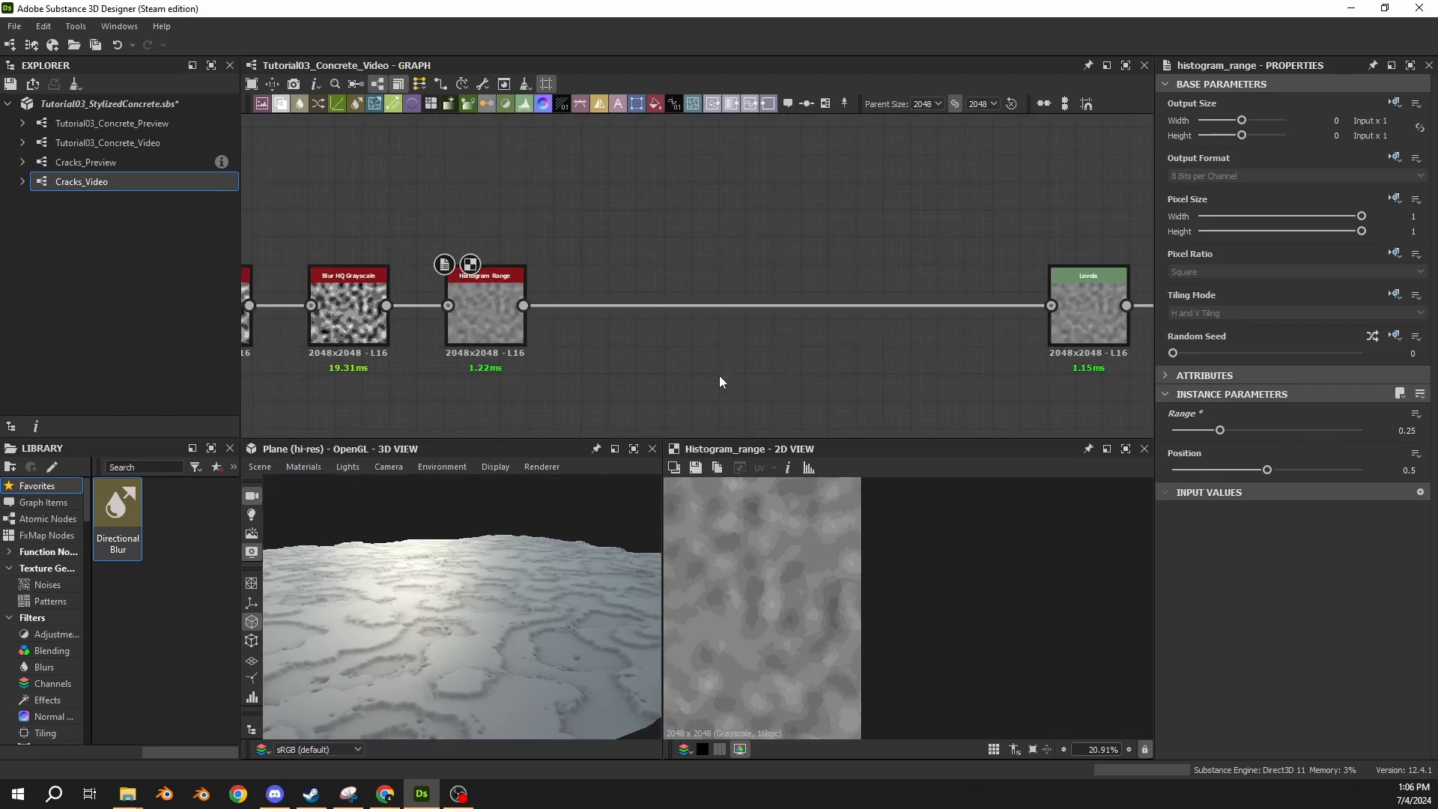
# Insert a second Histogram Range node between the first one and Levels, with its Range set to 0.1.
pyautogui.click(717, 306)
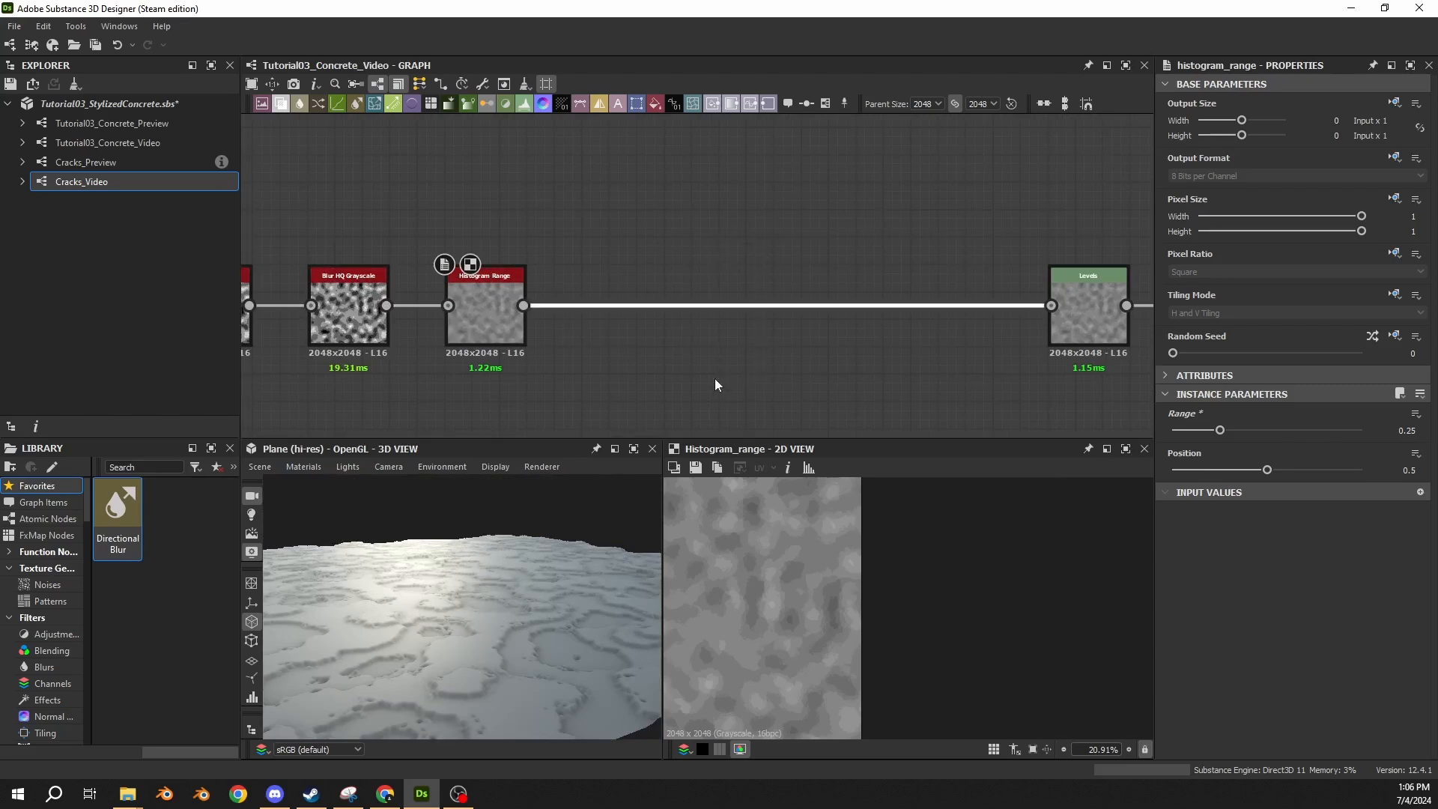
pyautogui.press('space')
pyautogui.write('his')
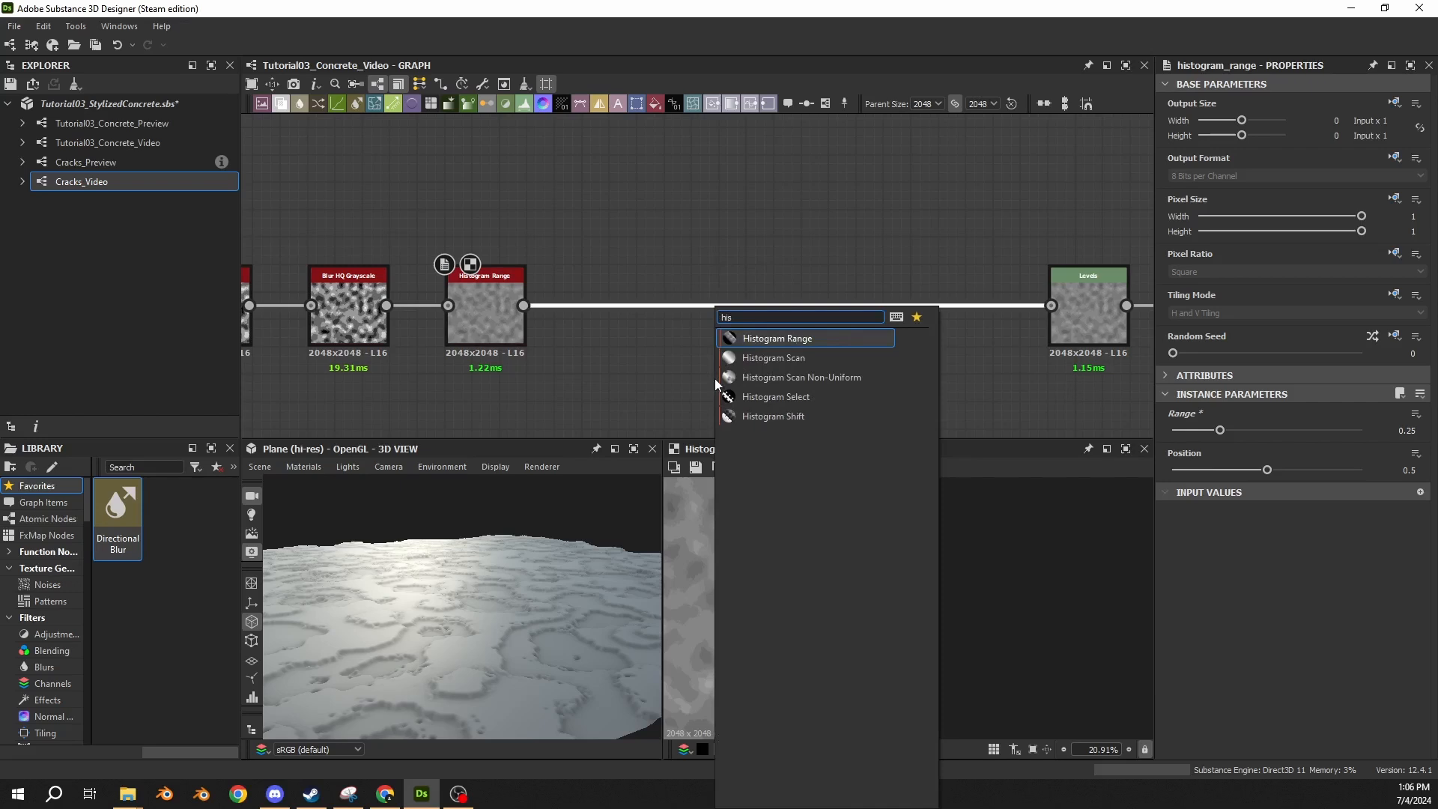
pyautogui.press('Return')
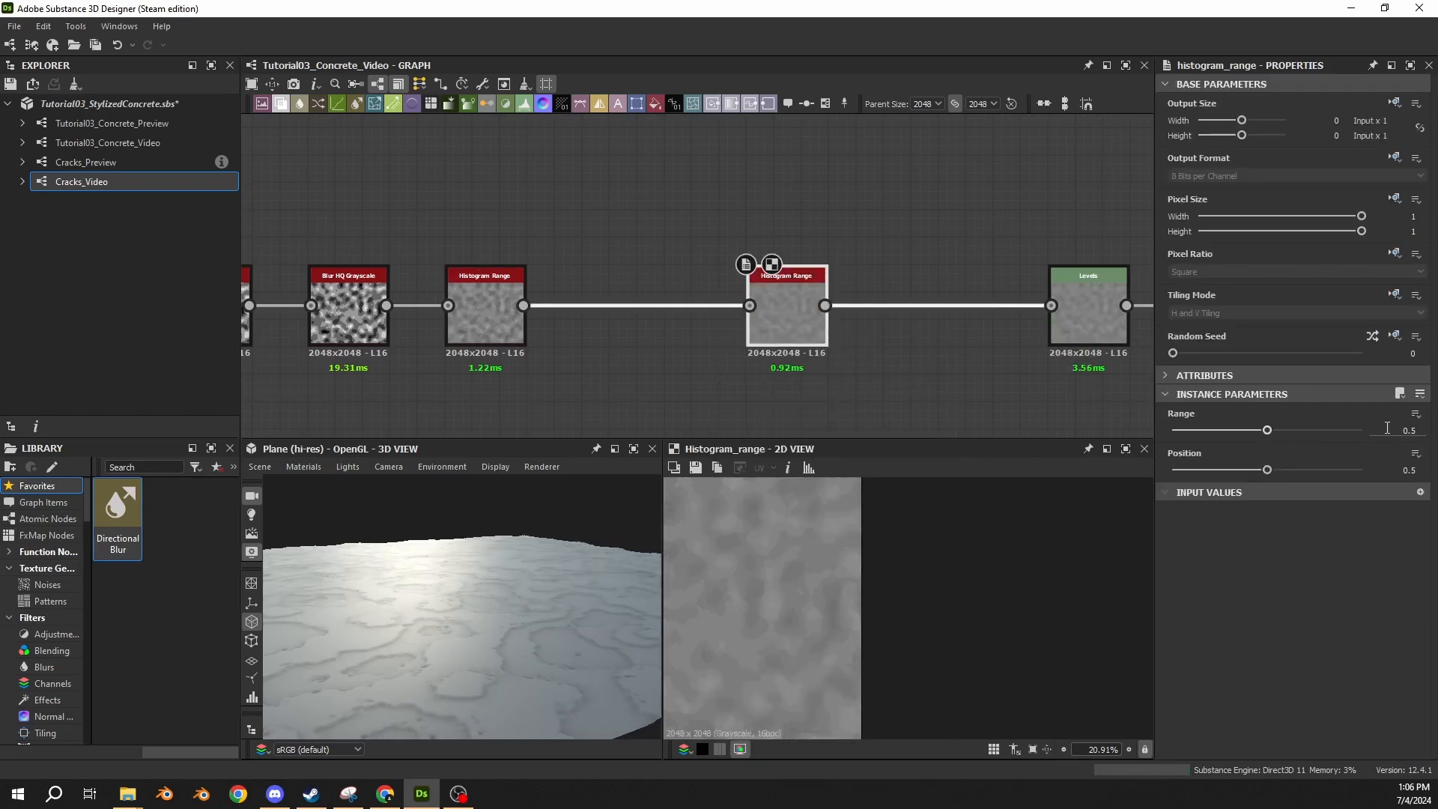
pyautogui.moveTo(1383, 430); pyautogui.dragTo(1431, 435)
pyautogui.write('0.1')
pyautogui.press('Return')
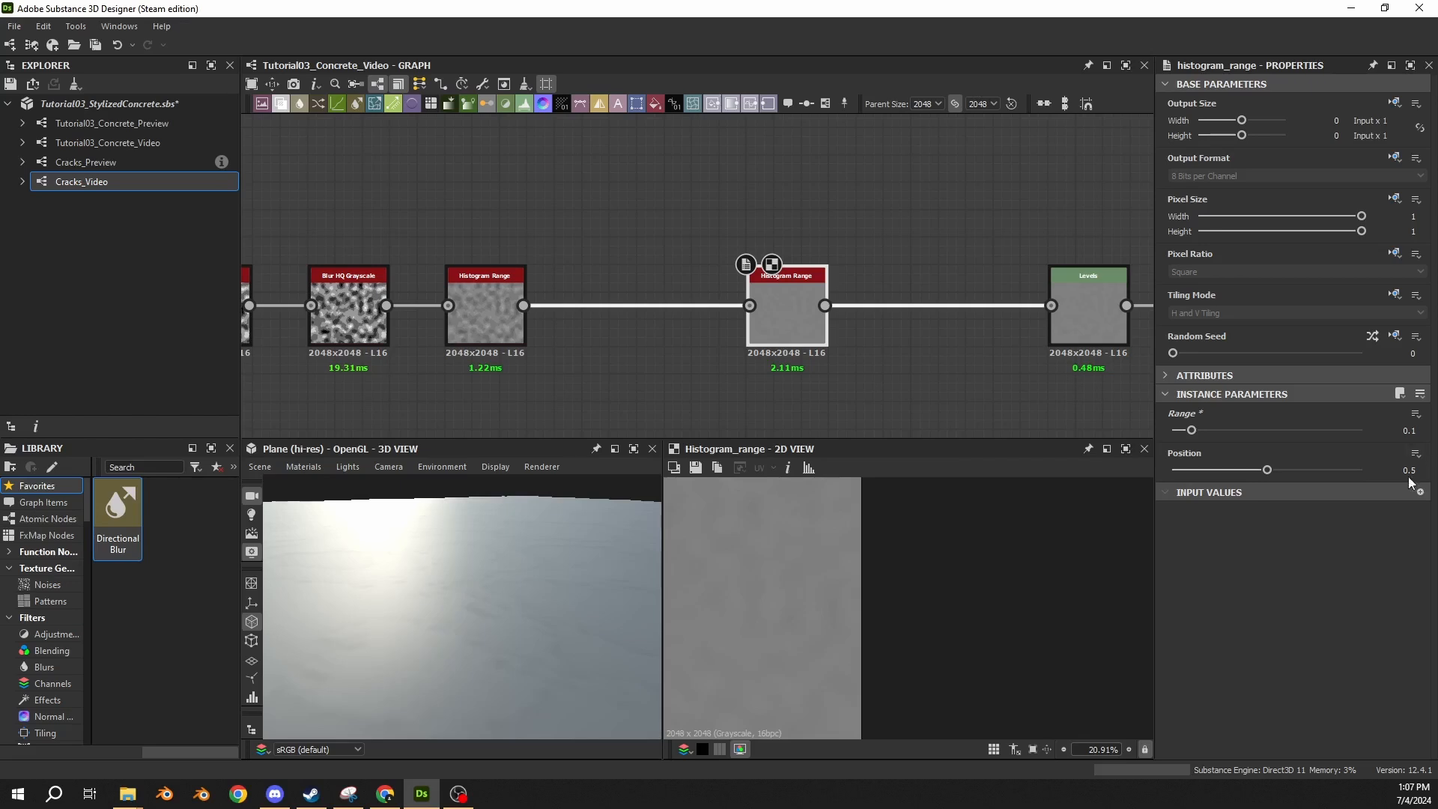
# Set the Intensity of the Normal node feeding the normal output to 10 and check the 3D plane.
pyautogui.scroll(-3, 514, 374)
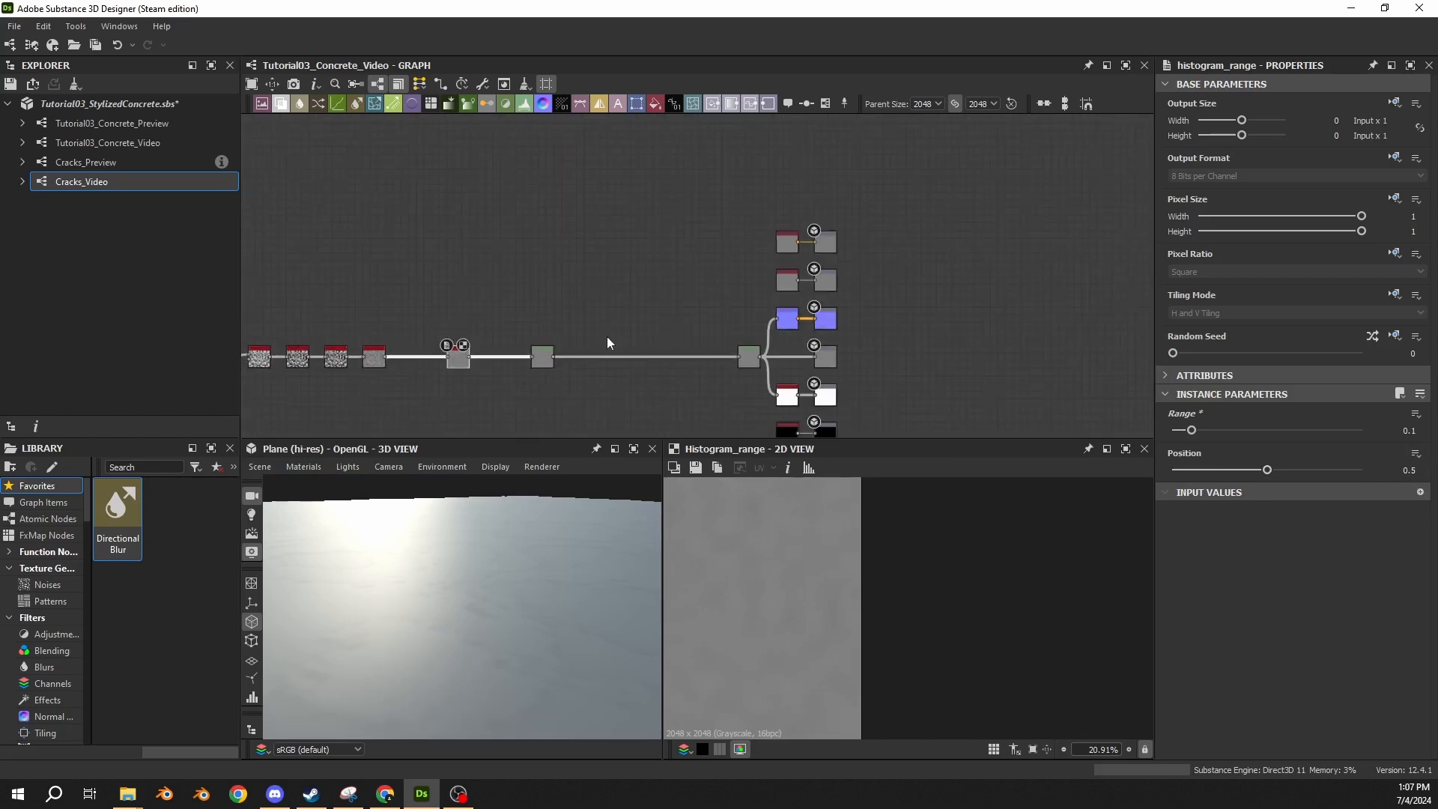
pyautogui.scroll(4, 776, 322)
pyautogui.click(811, 325)
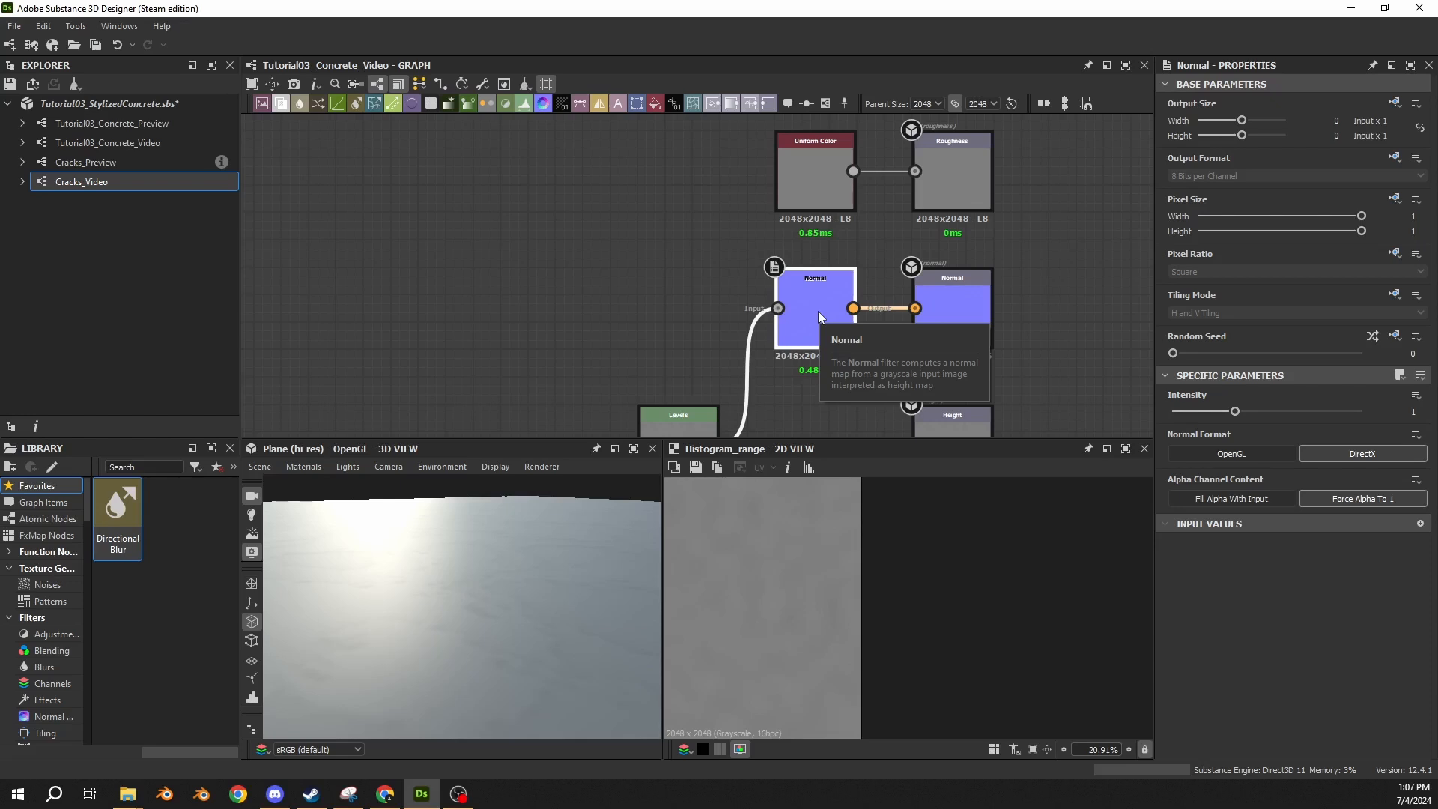
pyautogui.moveTo(1403, 412); pyautogui.dragTo(1433, 412)
pyautogui.write('10')
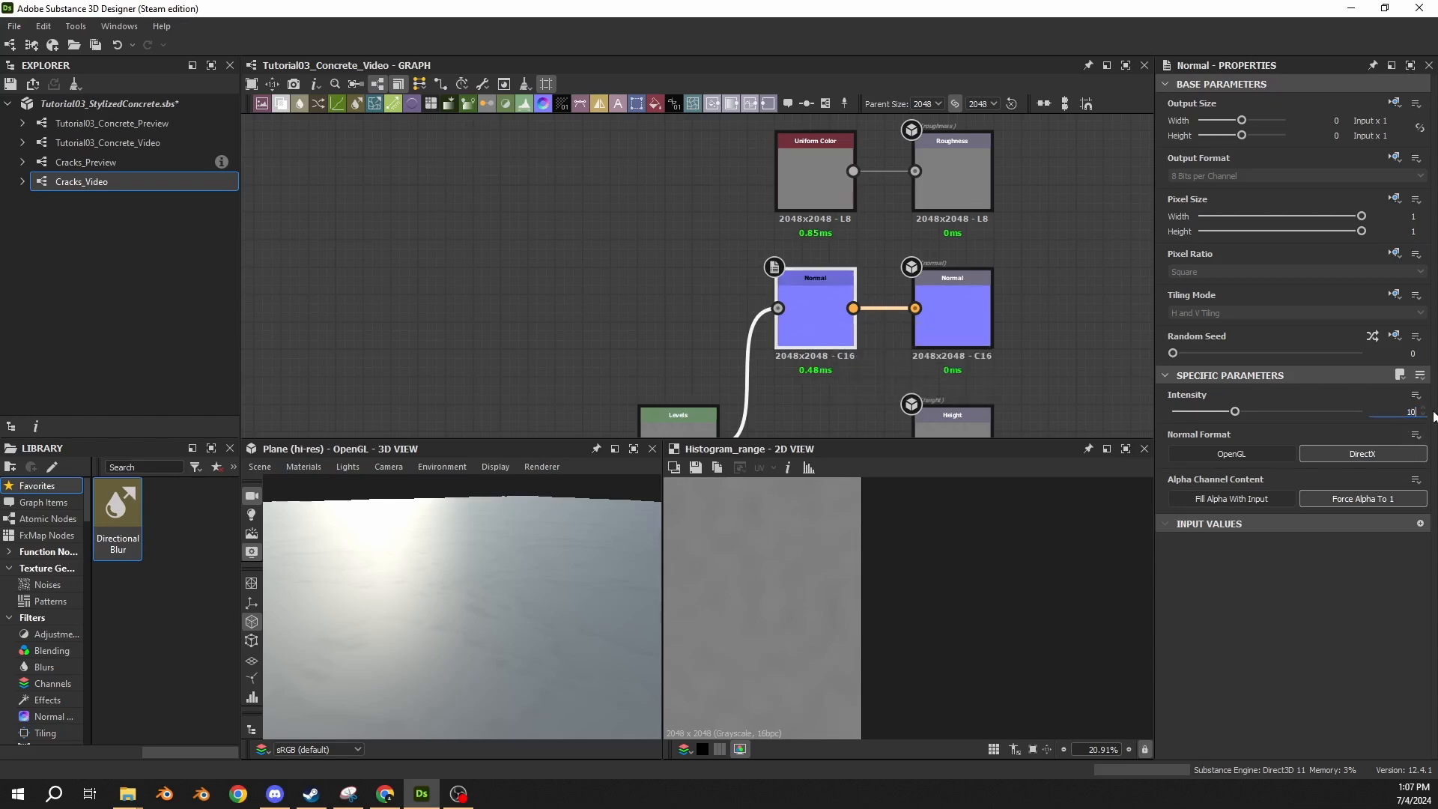
pyautogui.press('Return')
pyautogui.moveTo(556, 622); pyautogui.dragTo(500, 588)
# Review the node chain from Perlin Noise through the Histogram Range nodes to the material outputs.
pyautogui.scroll(-4, 375, 367)
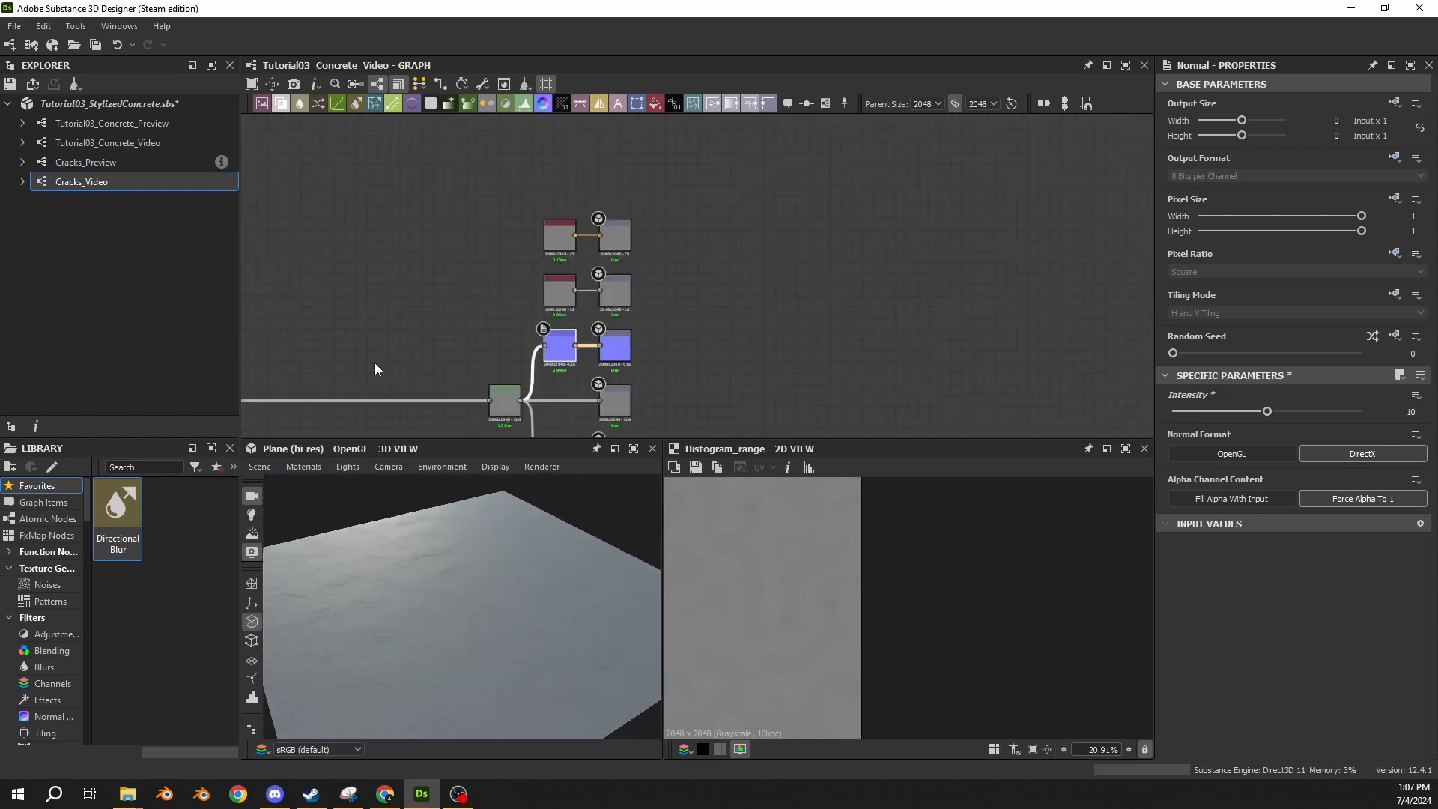
pyautogui.moveTo(251, 368); pyautogui.dragTo(629, 311, button='middle')
pyautogui.scroll(-3, 629, 312)
pyautogui.moveTo(457, 312); pyautogui.dragTo(794, 276, button='middle')
pyautogui.scroll(6, 788, 277)
pyautogui.moveTo(879, 359); pyautogui.dragTo(775, 277, button='middle')
pyautogui.scroll(-3, 769, 277)
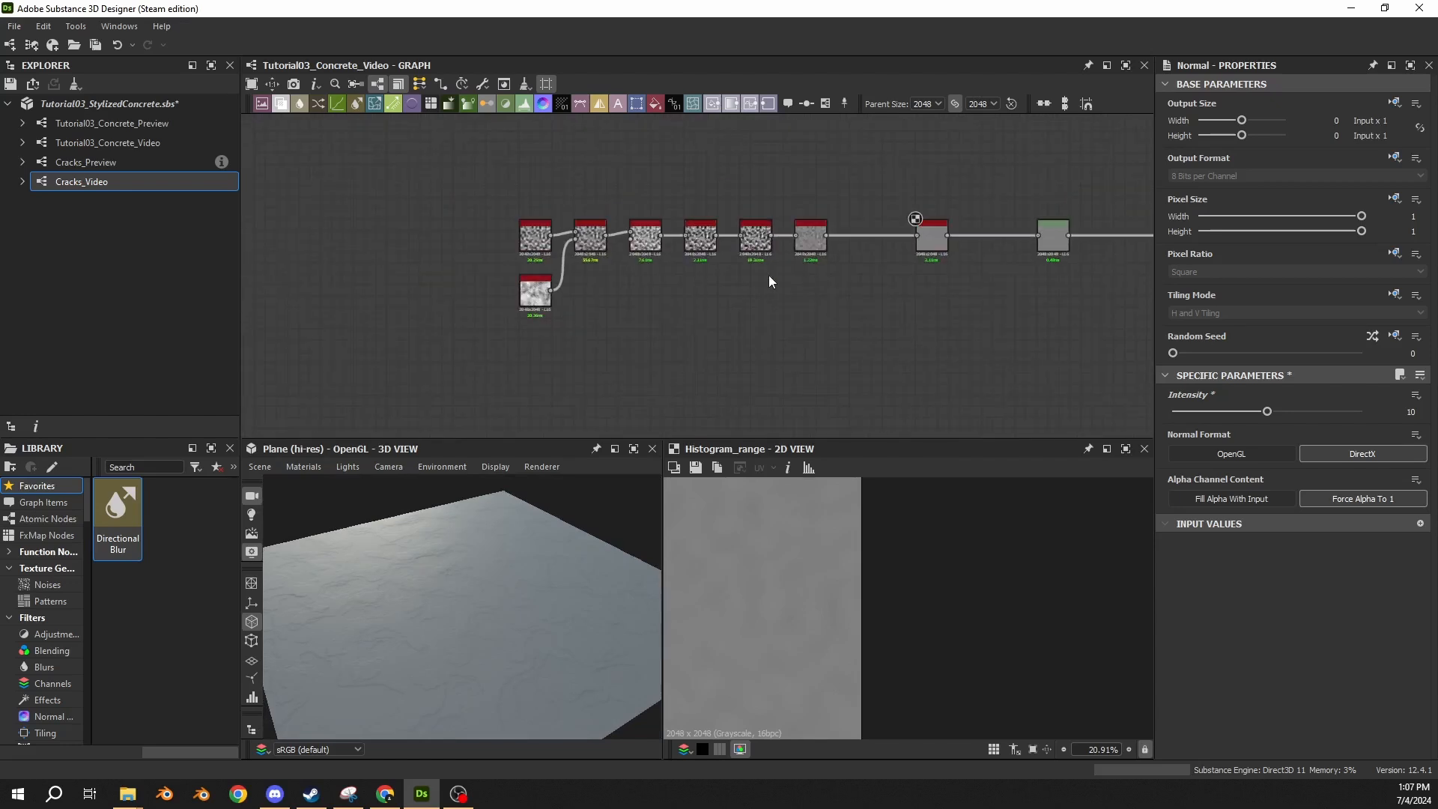
pyautogui.moveTo(338, 131); pyautogui.dragTo(981, 358)
pyautogui.moveTo(1076, 157); pyautogui.dragTo(485, 372)
pyautogui.moveTo(1094, 259); pyautogui.dragTo(621, 283, button='middle')
pyautogui.click(479, 344)
# Move the second Histogram Range node slightly closer to the first one and check the 3D plane from another angle.
pyautogui.scroll(3, 479, 342)
pyautogui.moveTo(451, 298); pyautogui.dragTo(566, 304, button='middle')
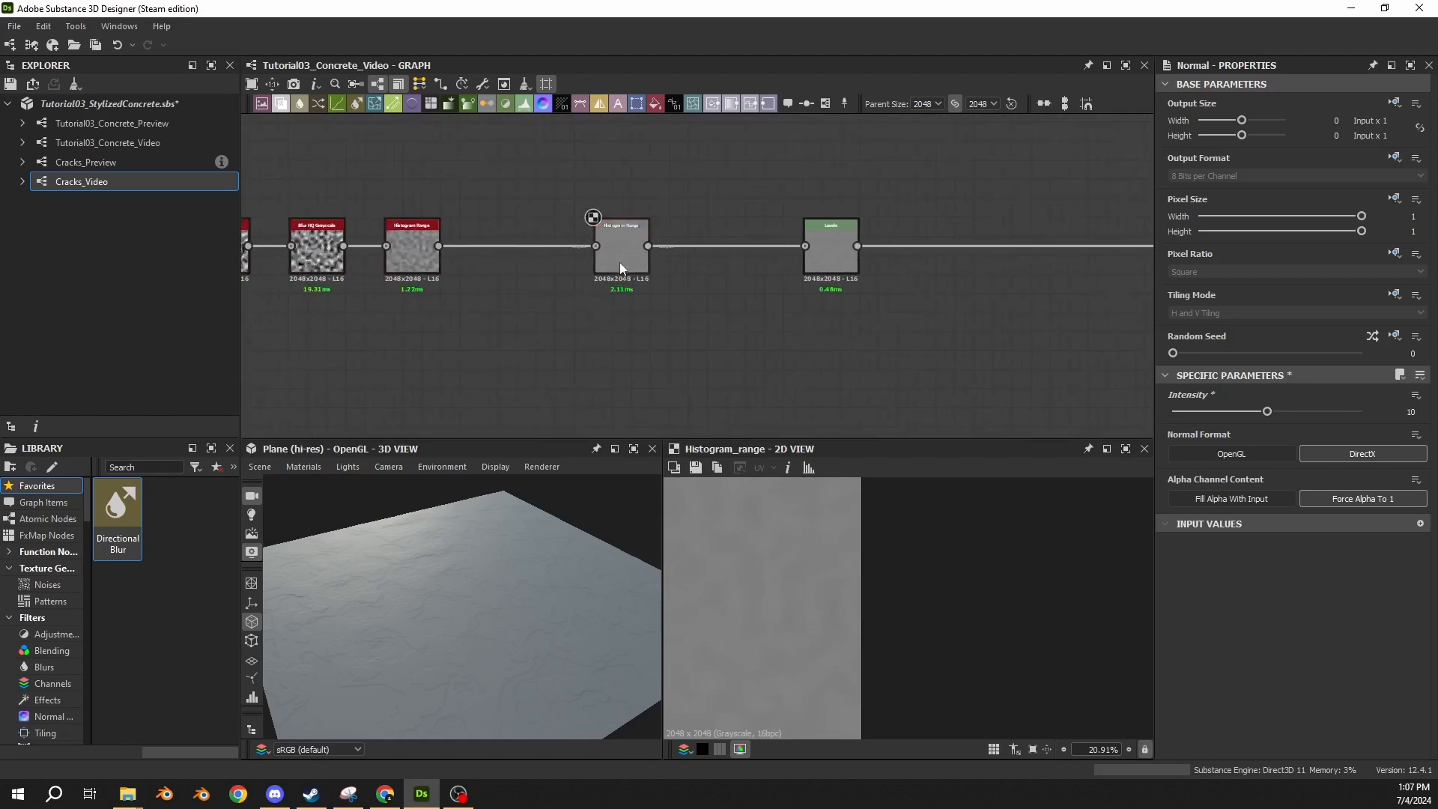
pyautogui.moveTo(620, 268); pyautogui.dragTo(507, 262)
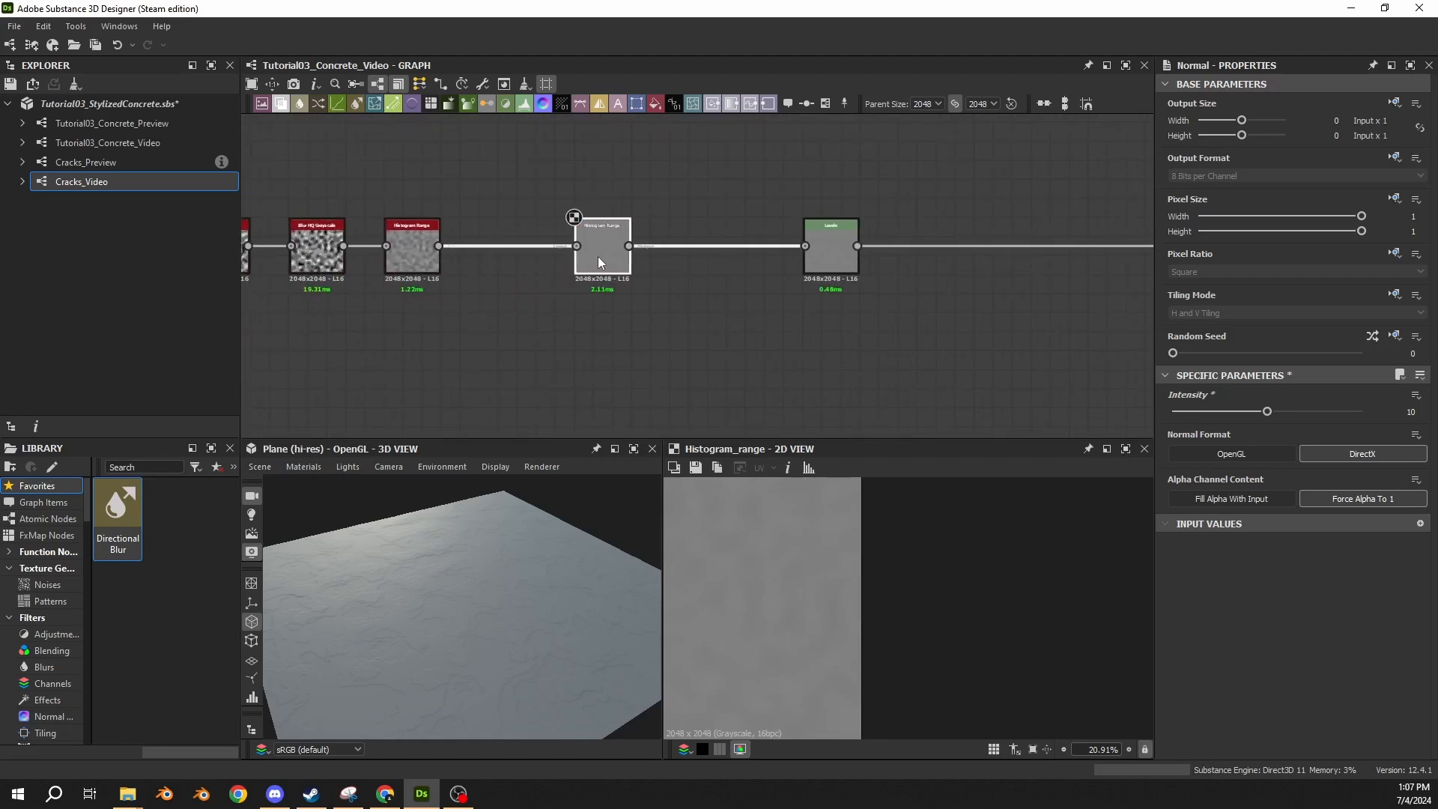
pyautogui.click(563, 304)
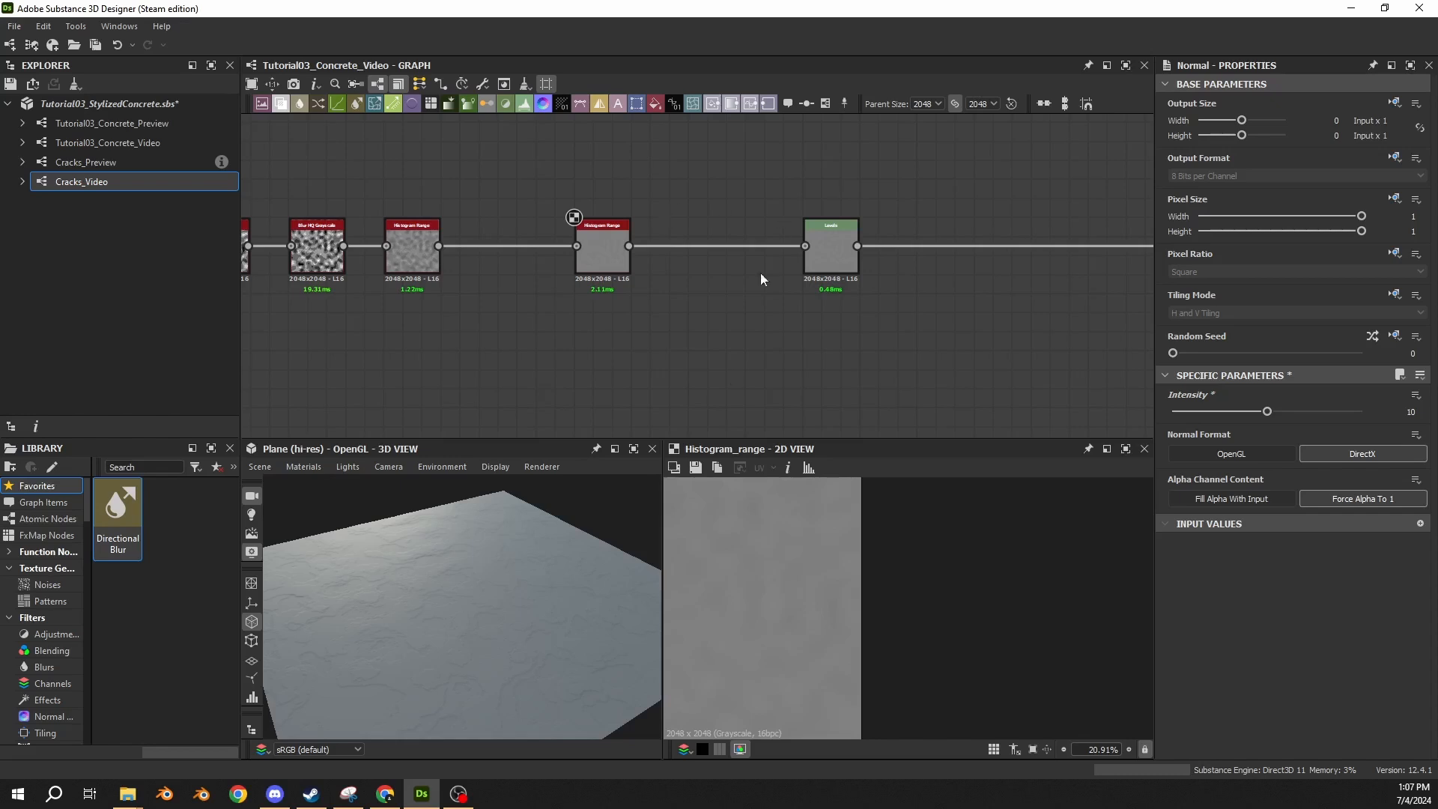
pyautogui.moveTo(384, 646); pyautogui.dragTo(376, 621)
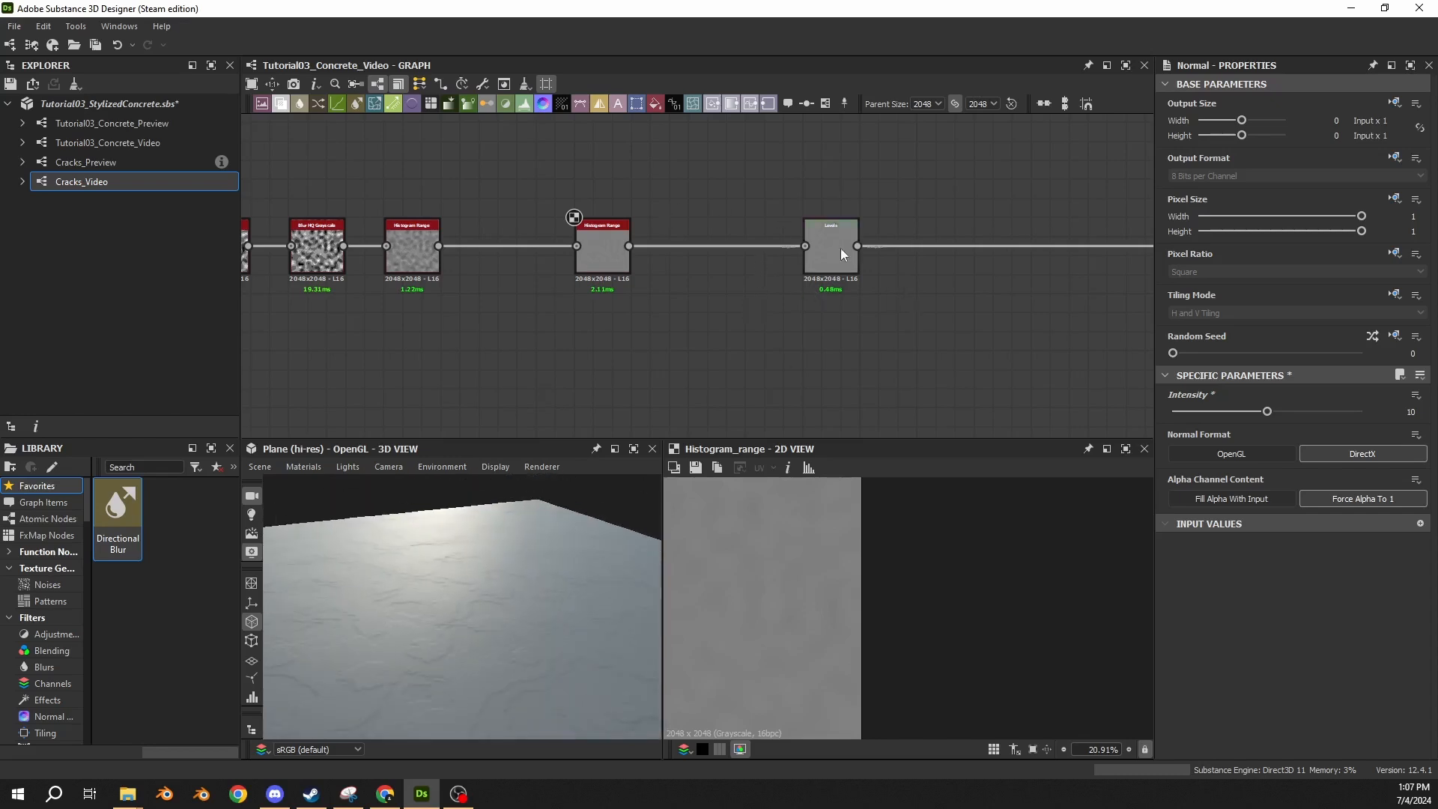
# Move the Levels node further along the chain and insert a Blend node between it and the second Histogram Range node.
pyautogui.moveTo(840, 249); pyautogui.dragTo(1126, 251)
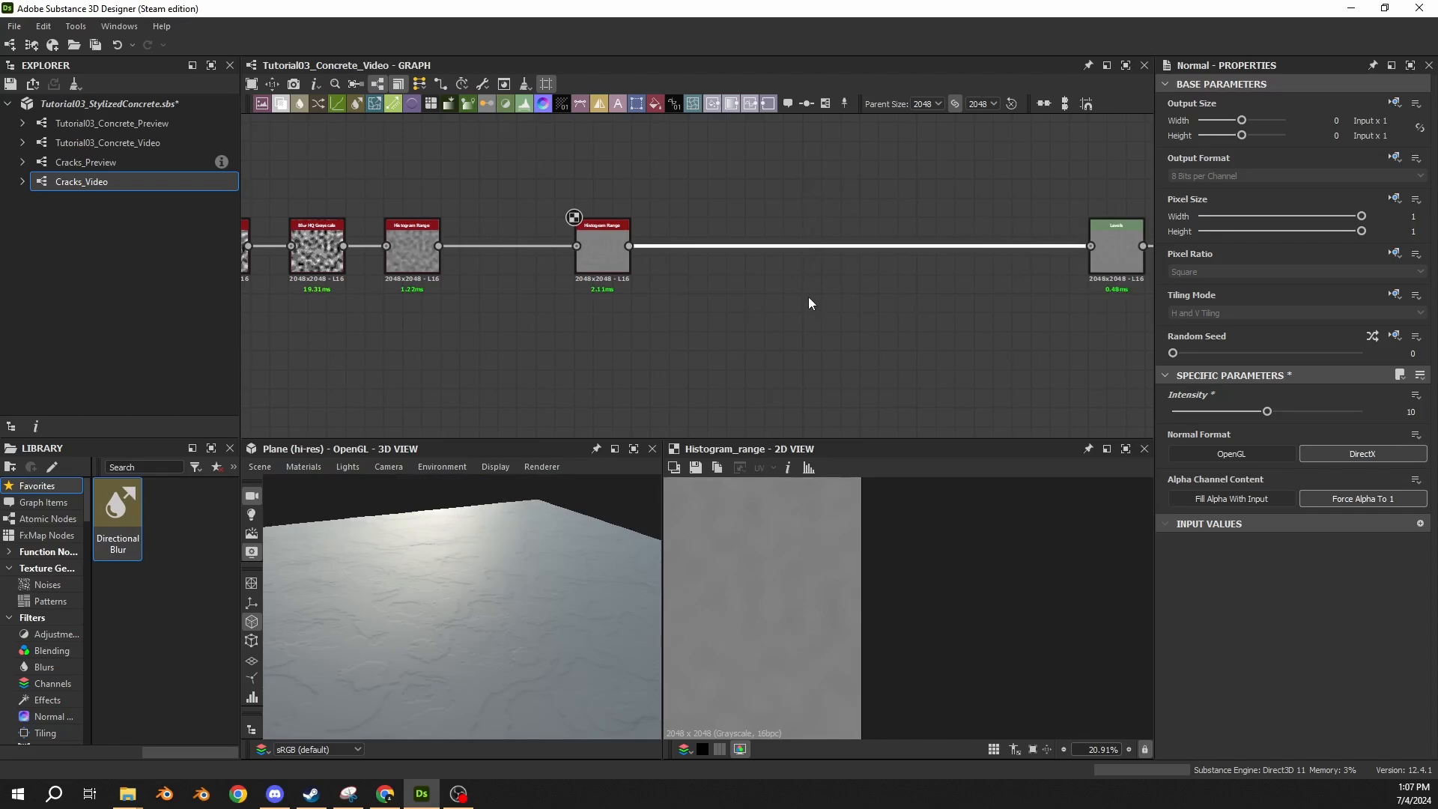
pyautogui.press('space')
pyautogui.write('blend')
pyautogui.press('Return')
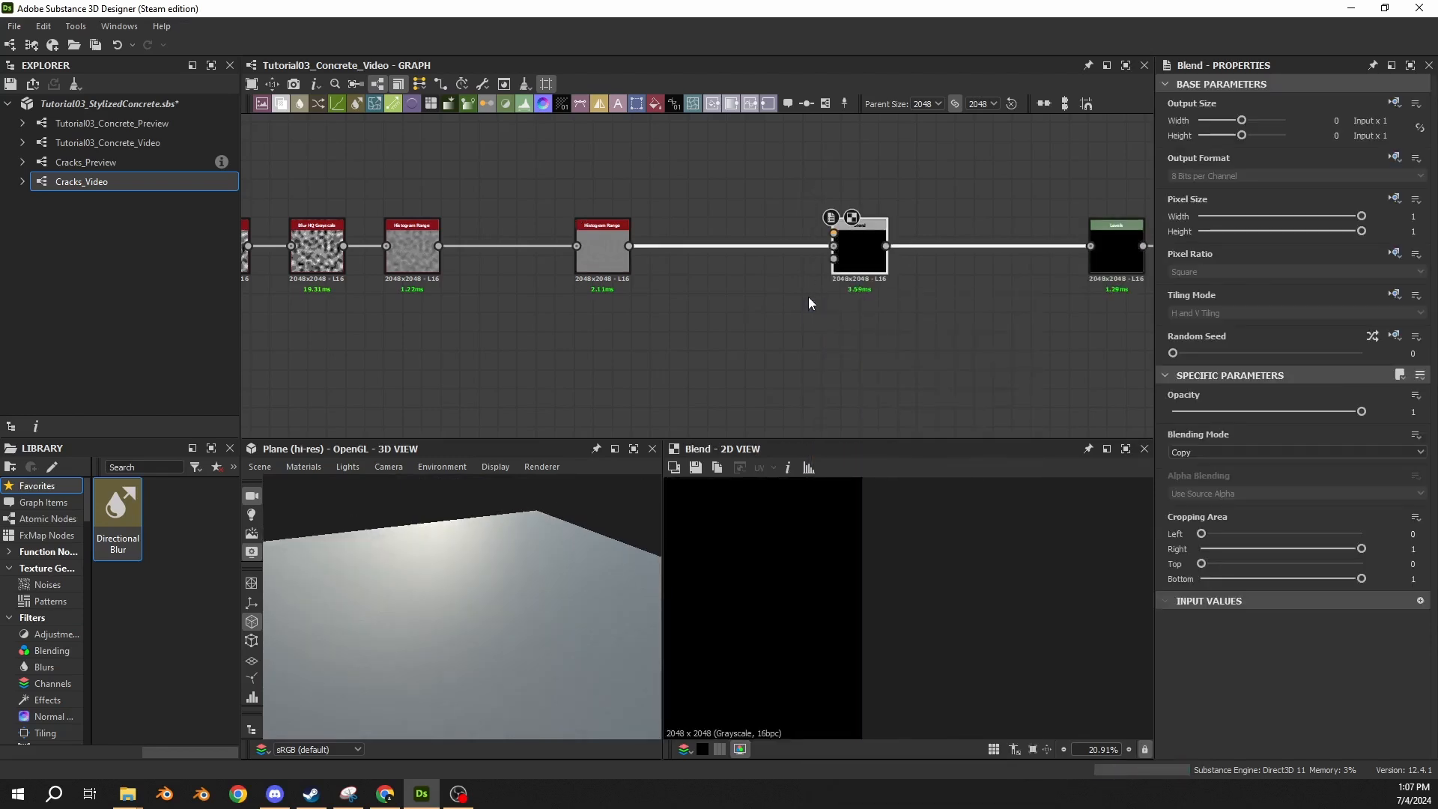
pyautogui.moveTo(708, 360); pyautogui.dragTo(676, 326, button='middle')
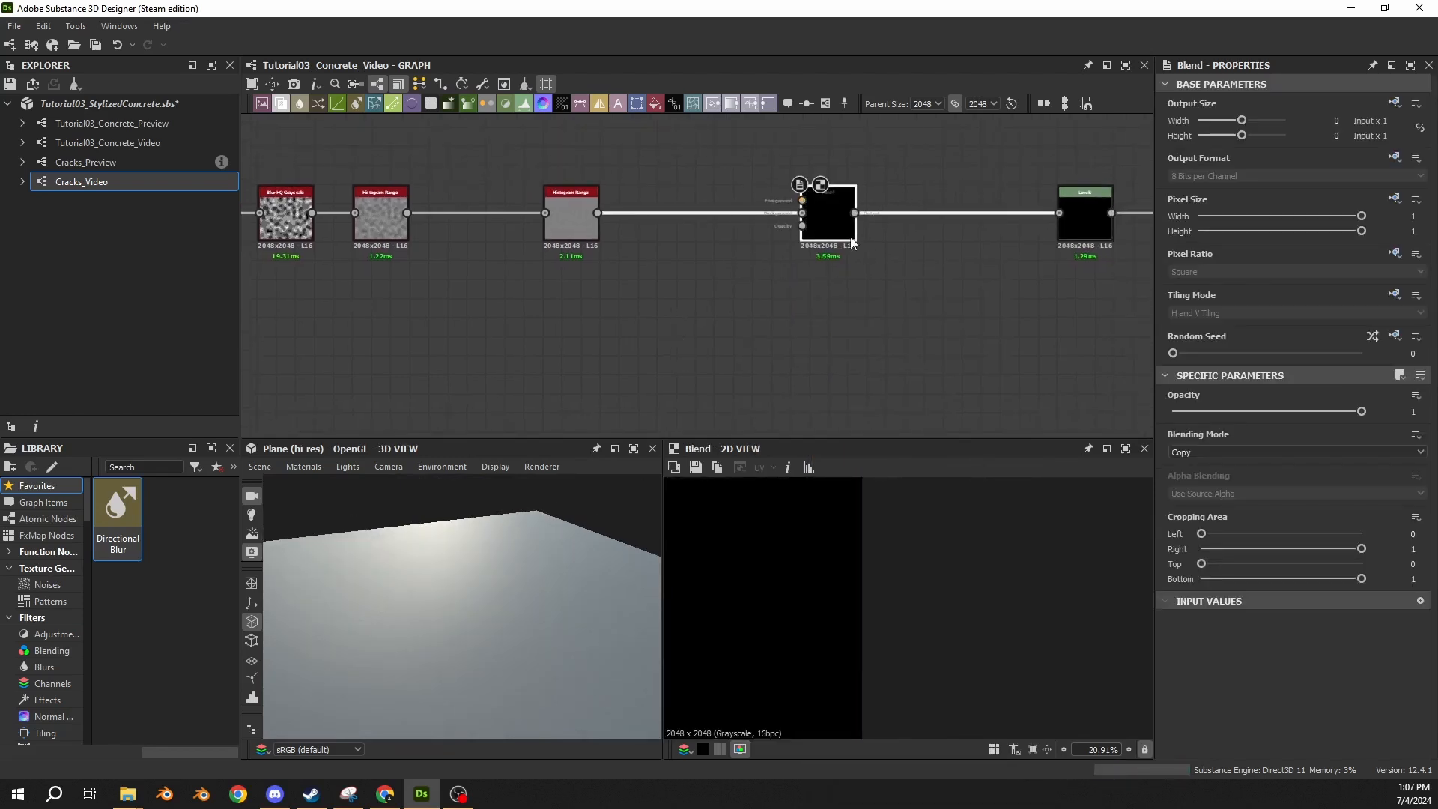
pyautogui.moveTo(852, 240); pyautogui.dragTo(976, 241)
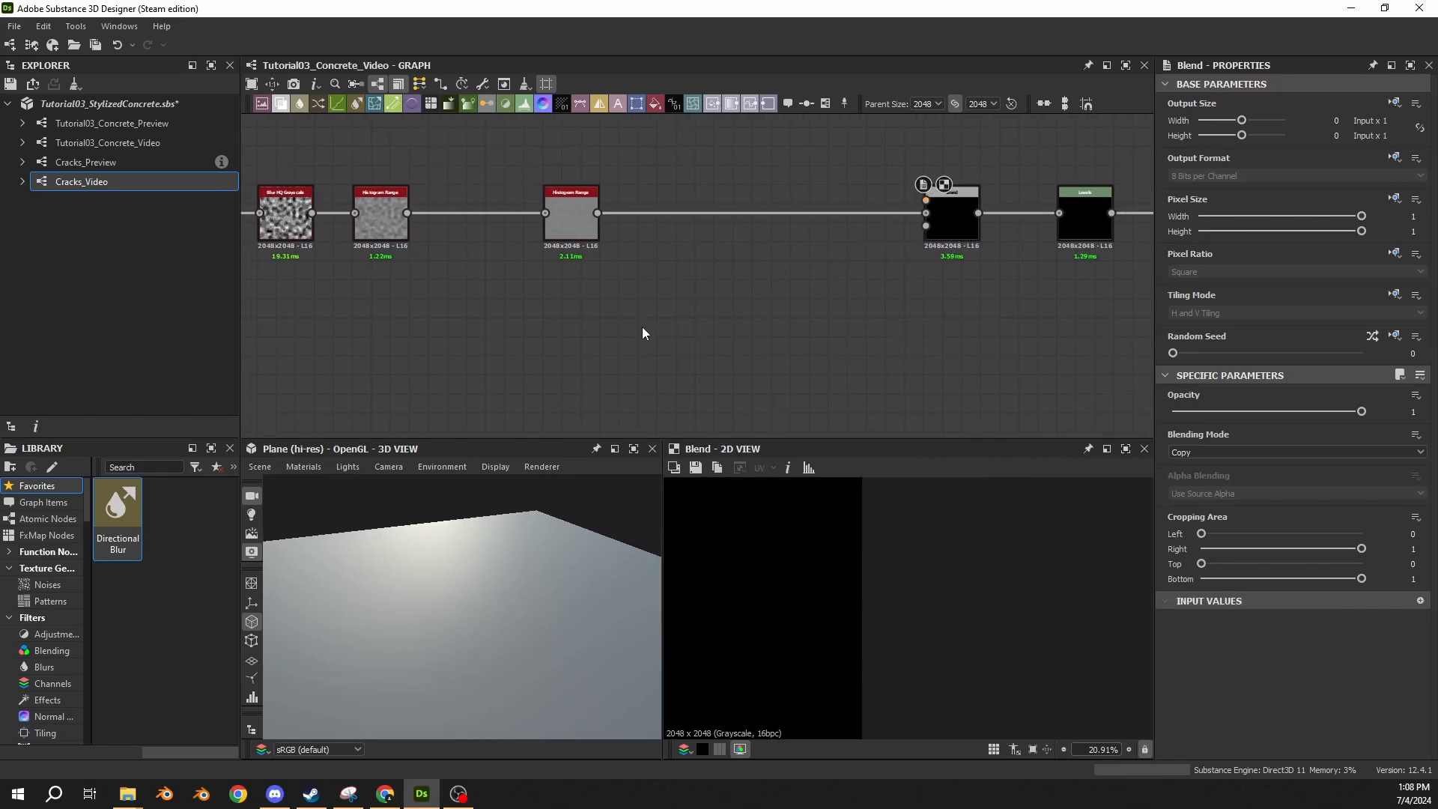
pyautogui.moveTo(368, 573); pyautogui.dragTo(442, 566)
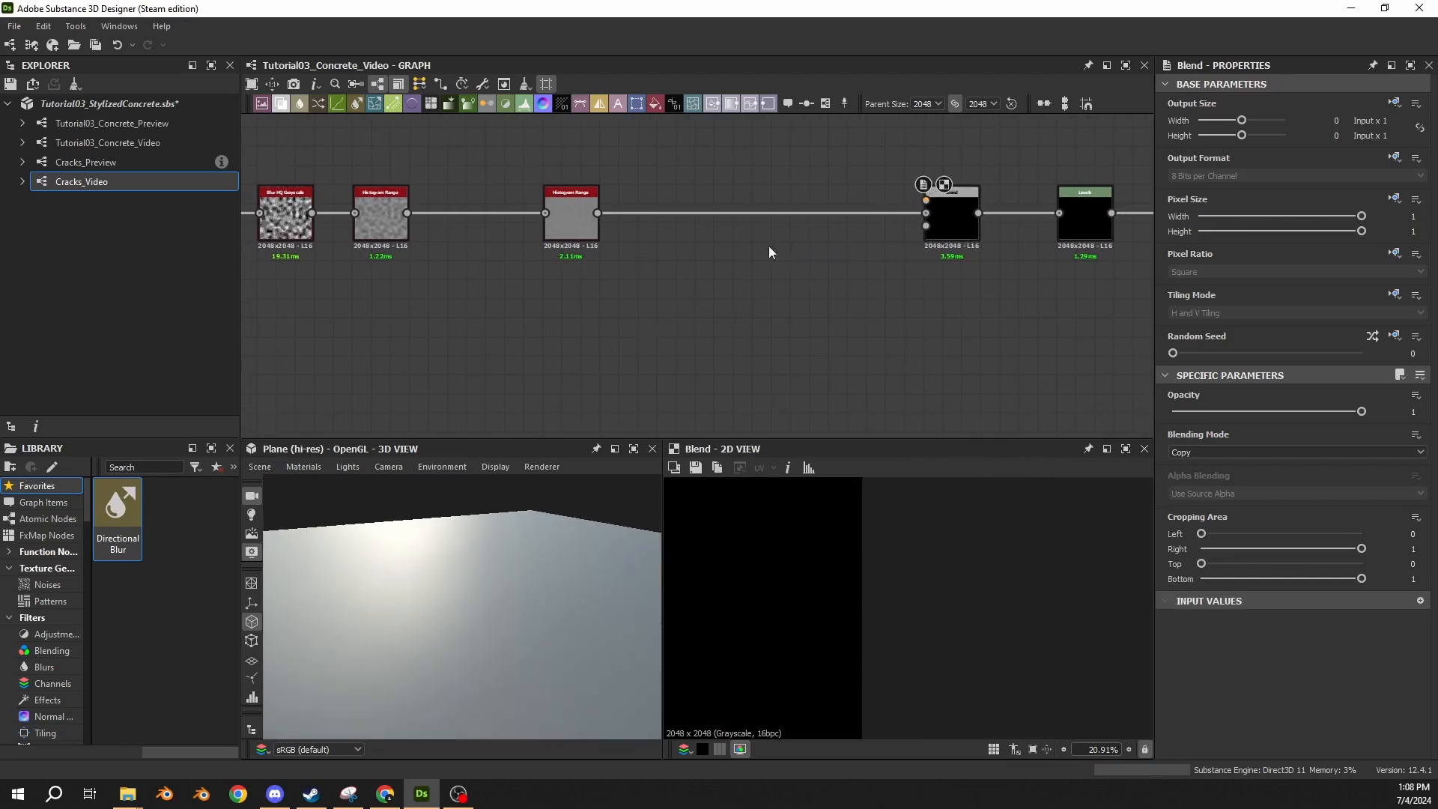
pyautogui.click(942, 225)
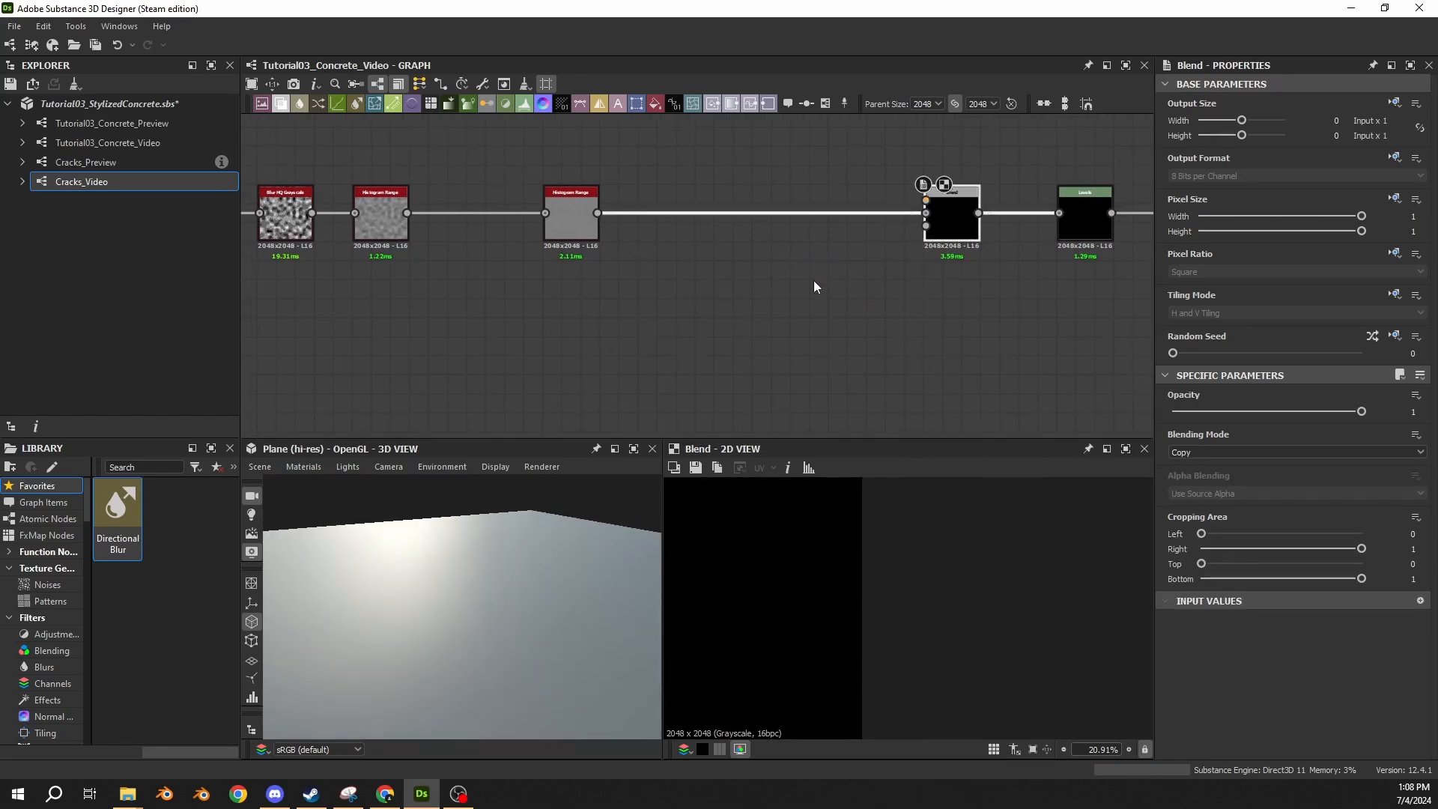
# Add a Blue Noise Fast node below the main chain and inspect its pattern up close in the 2D view.
pyautogui.click(668, 322)
pyautogui.press('space')
pyautogui.write('blur')
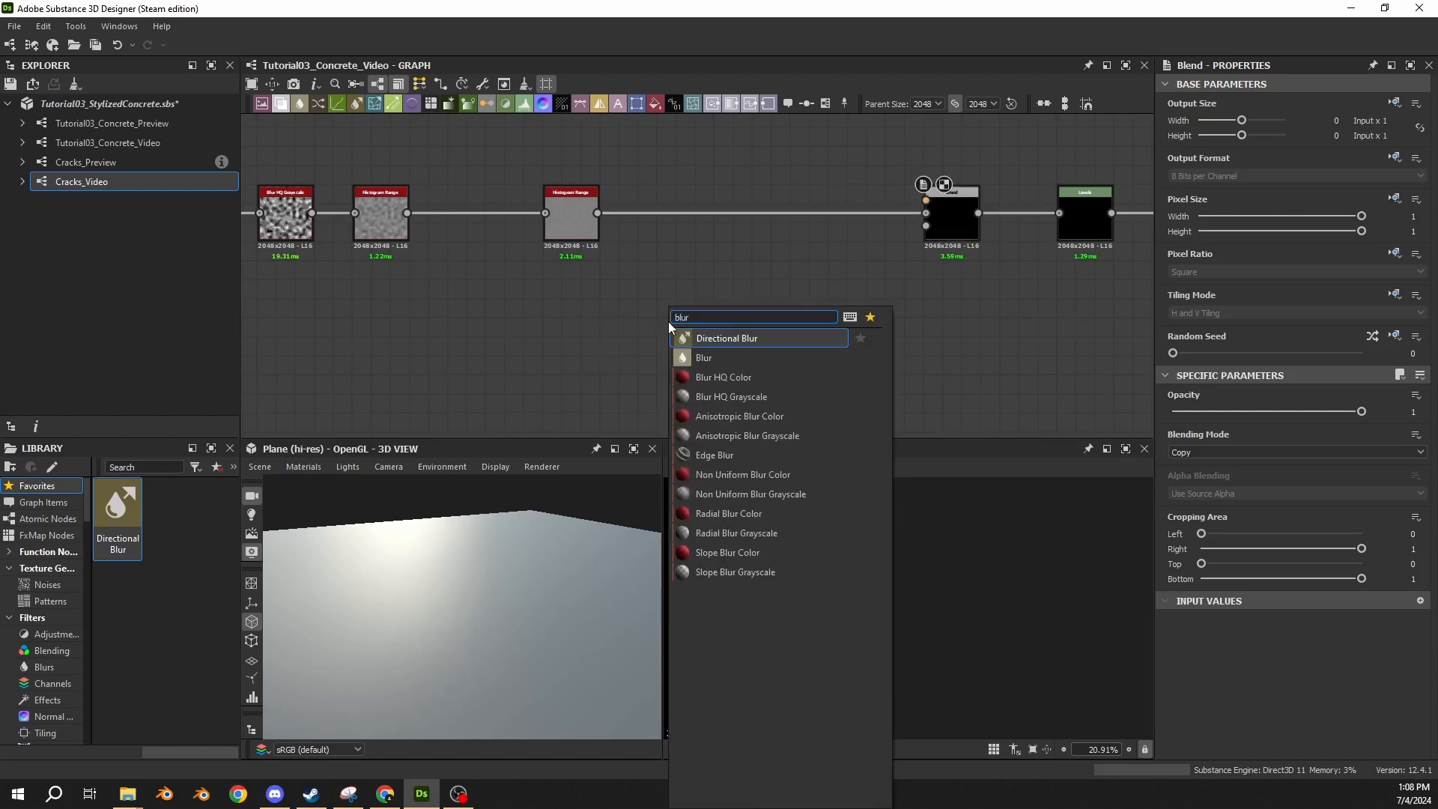
pyautogui.press('BackSpace')
pyautogui.write('e')
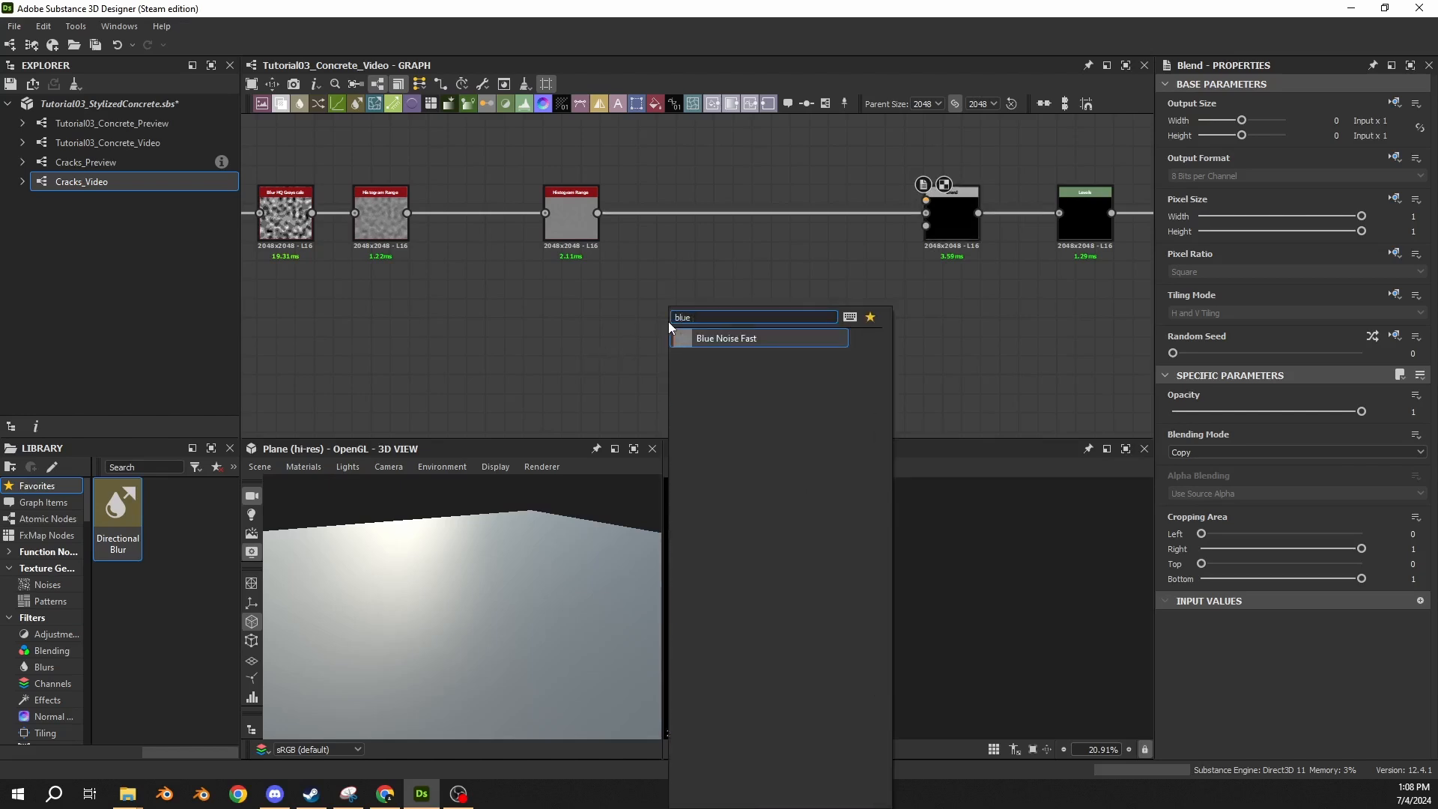
pyautogui.click(734, 343)
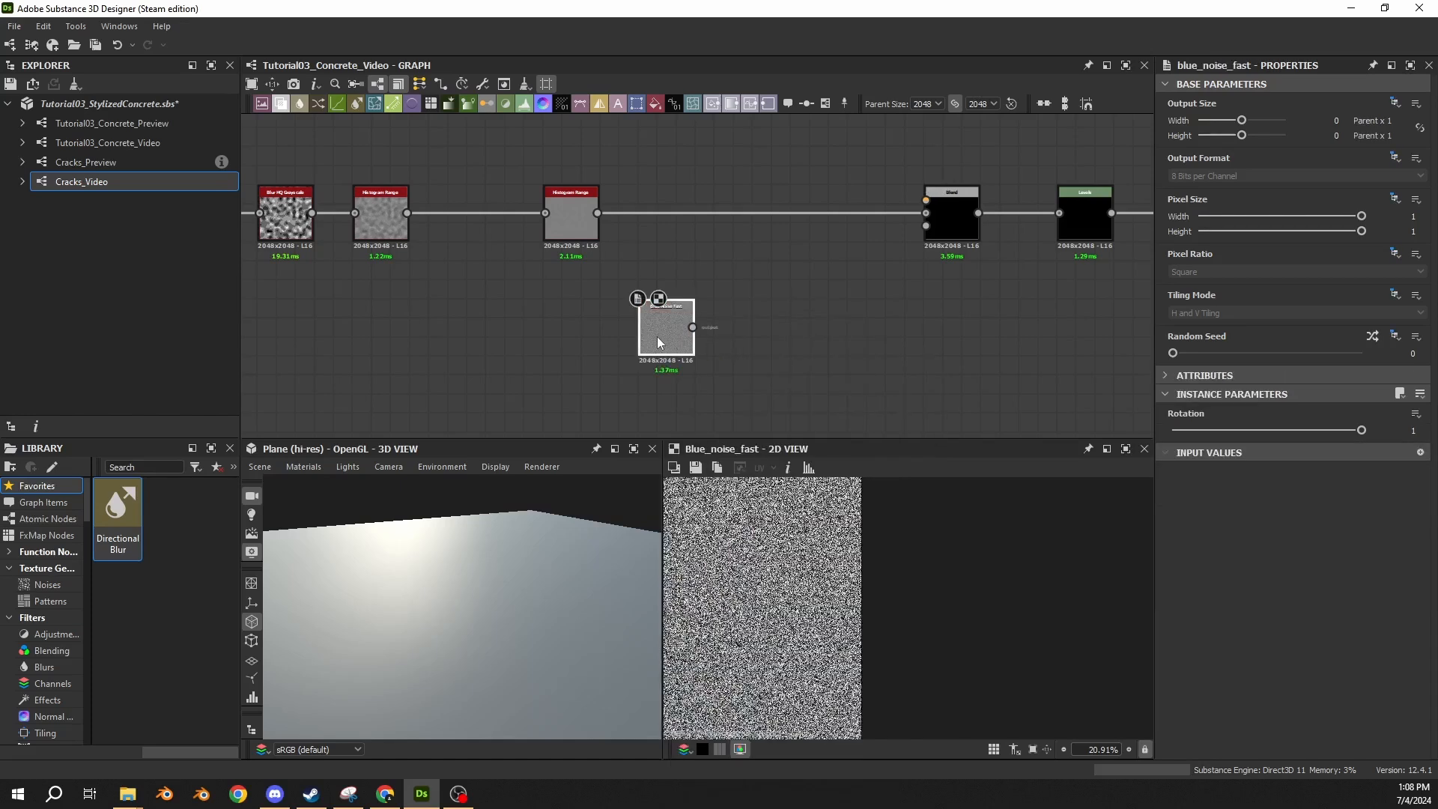
pyautogui.moveTo(658, 342); pyautogui.dragTo(657, 325)
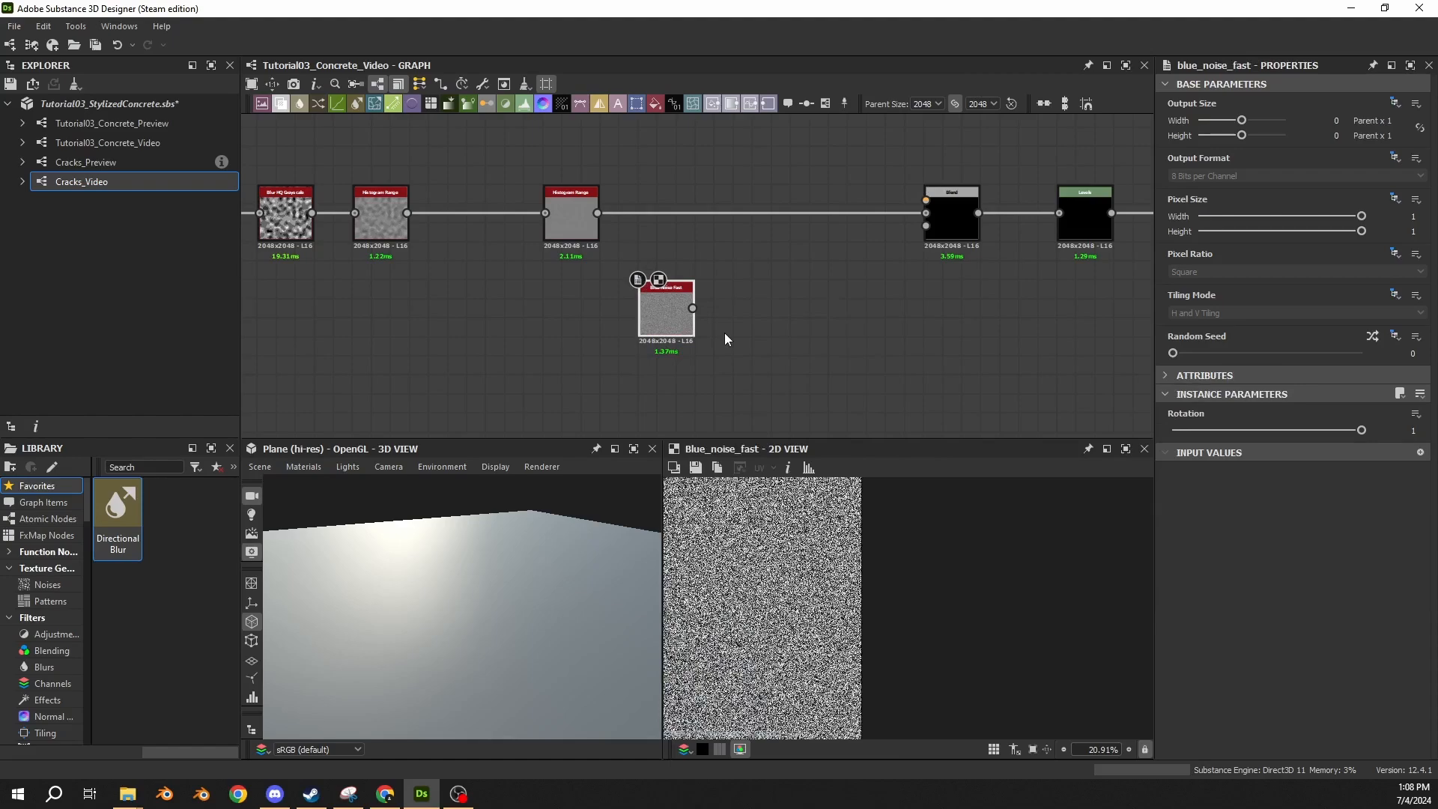
pyautogui.scroll(10, 758, 575)
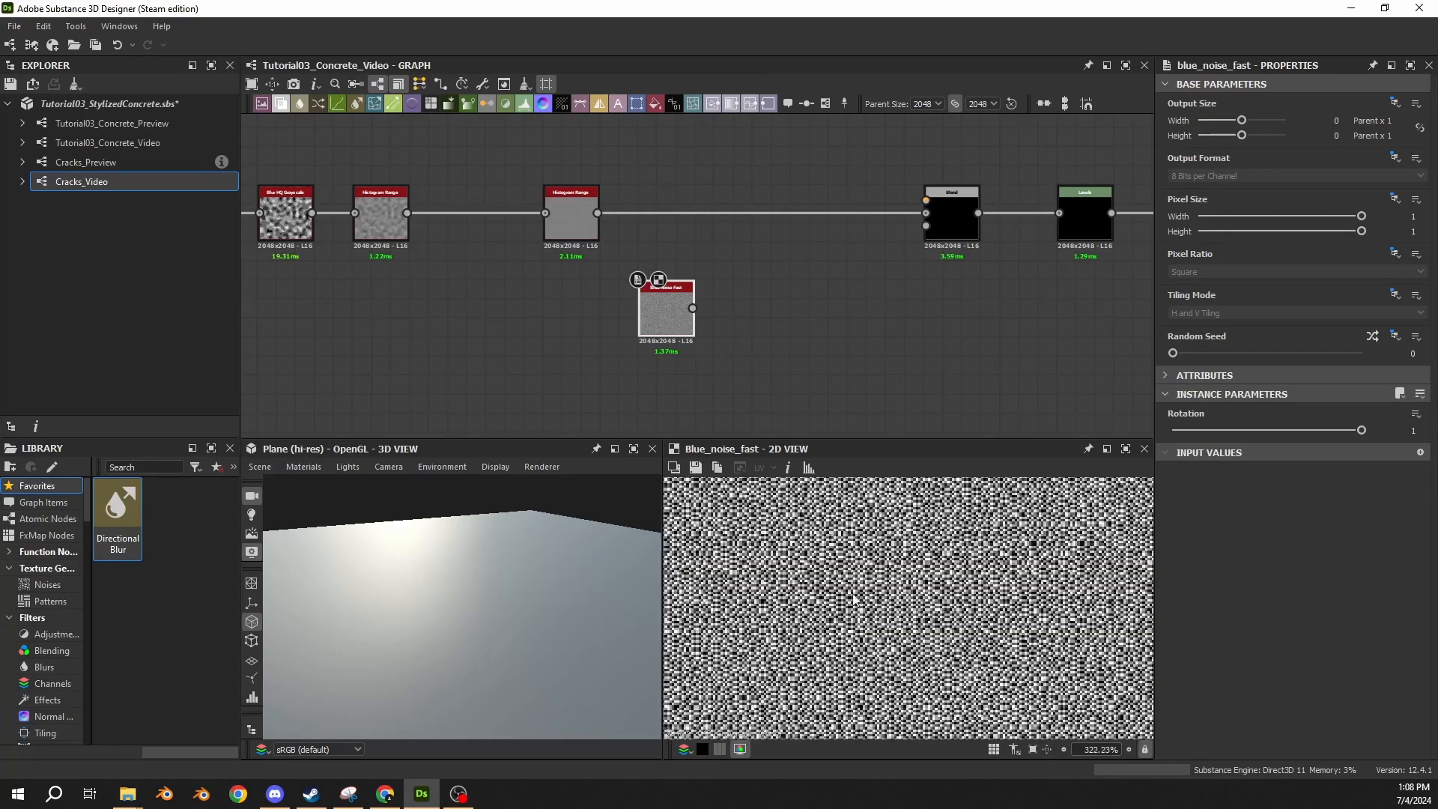
pyautogui.scroll(2, 854, 599)
# Connect Blue Noise Fast to the Blend node's foreground input and set the blending mode to Subtract.
pyautogui.moveTo(691, 313); pyautogui.dragTo(925, 200)
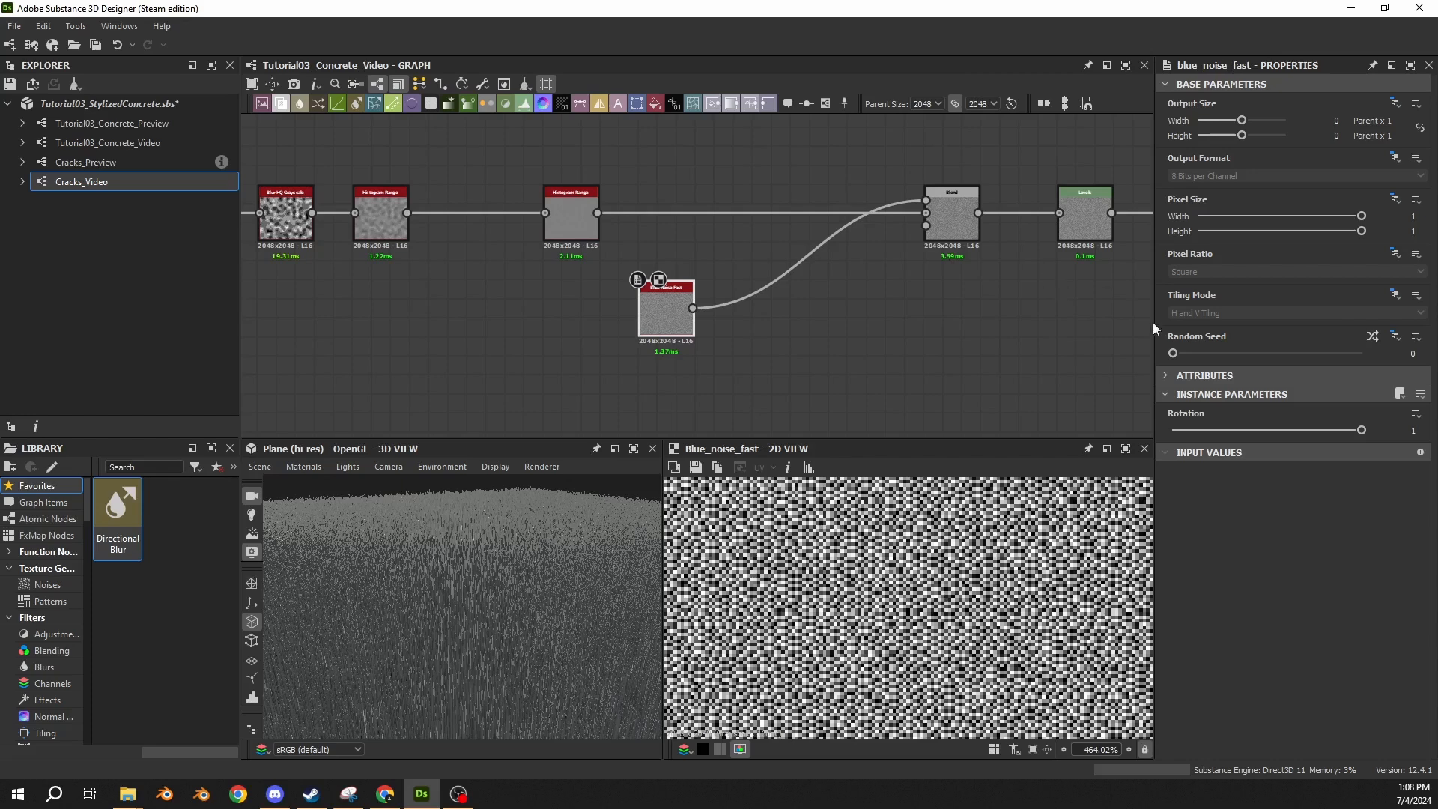
pyautogui.click(943, 228)
pyautogui.click(1195, 452)
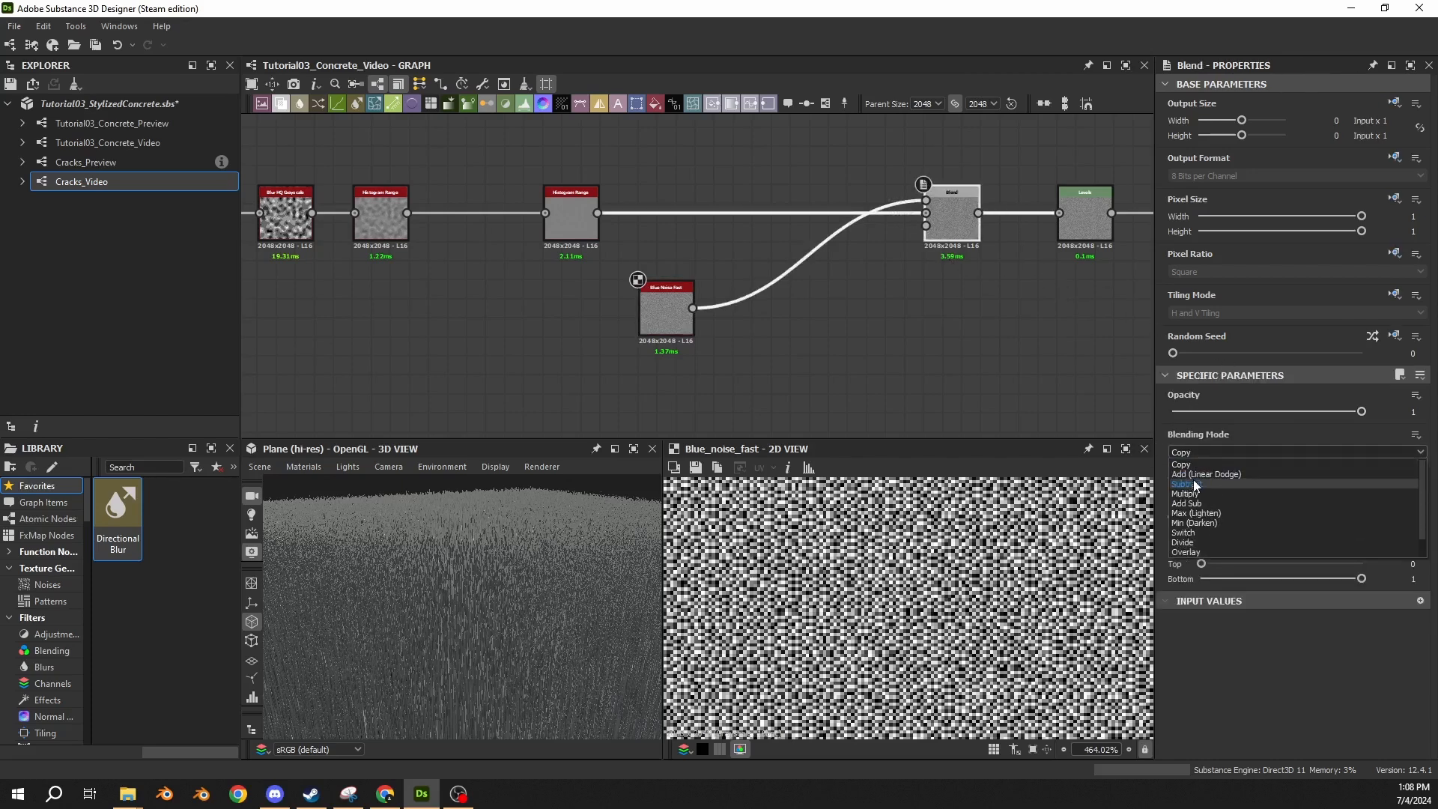
pyautogui.click(1195, 485)
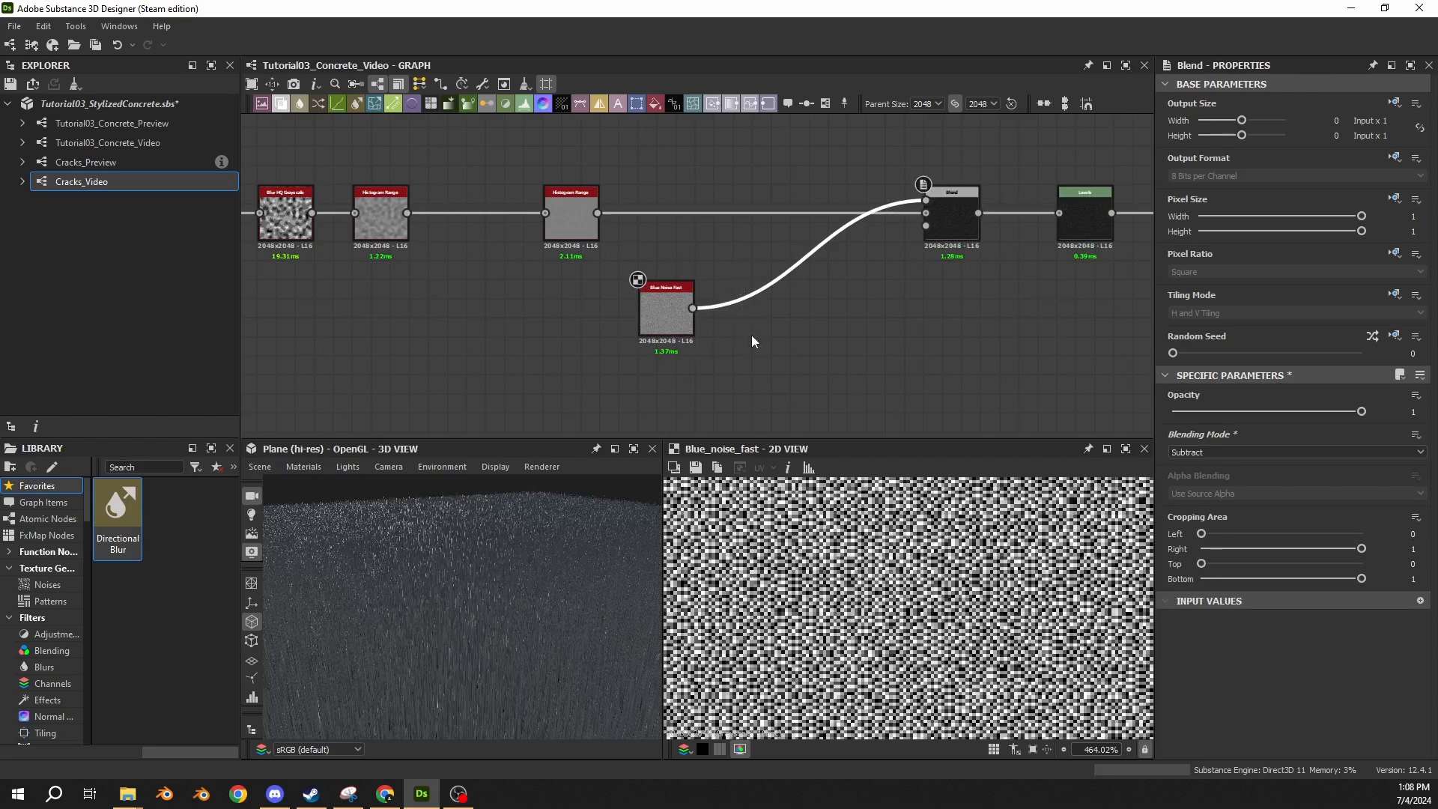
# Insert a Blur HQ Grayscale node between Blue Noise Fast and Blend, aligned beside the noise node.
pyautogui.press('space')
pyautogui.write('blur')
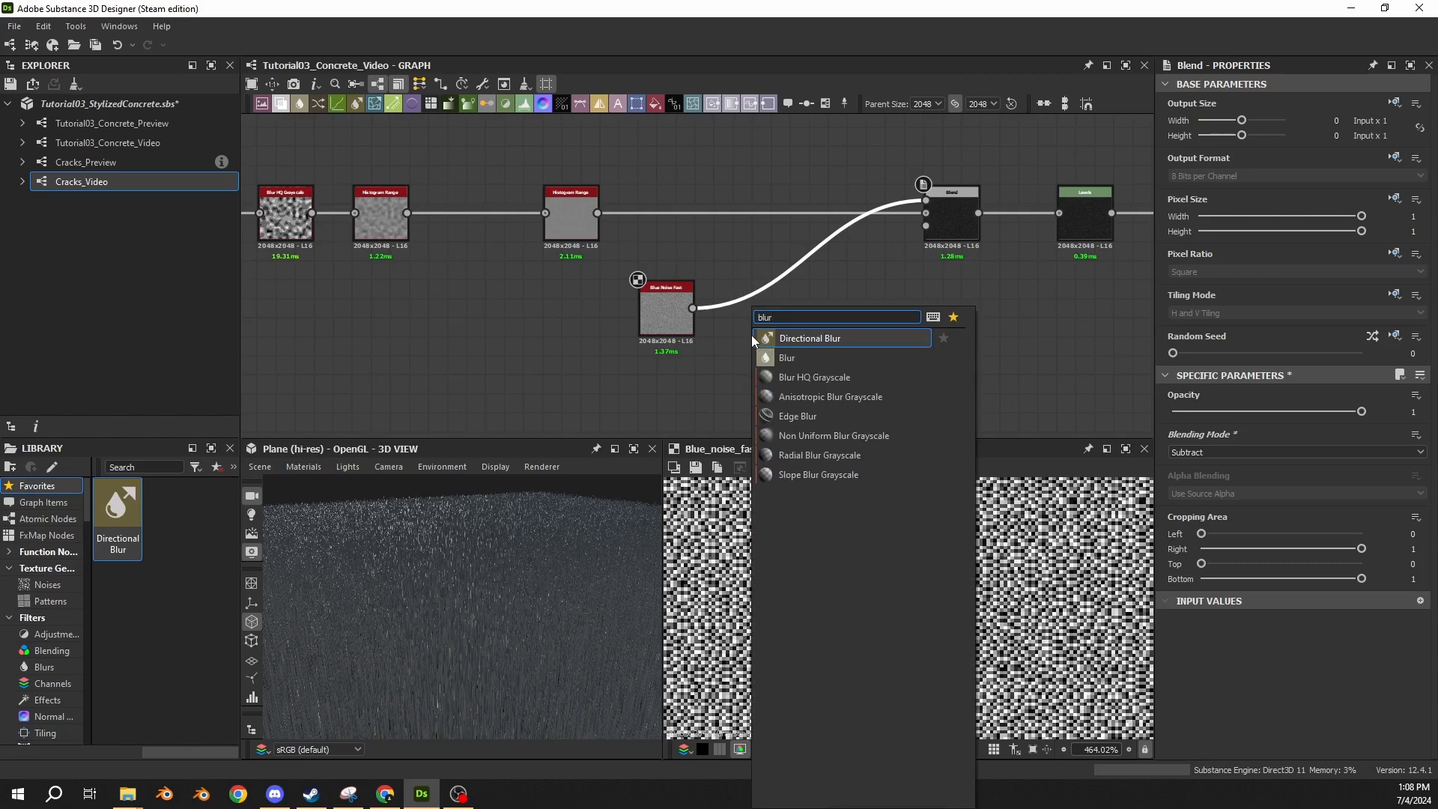
pyautogui.press('Down')
pyautogui.press('Down')
pyautogui.press('Return')
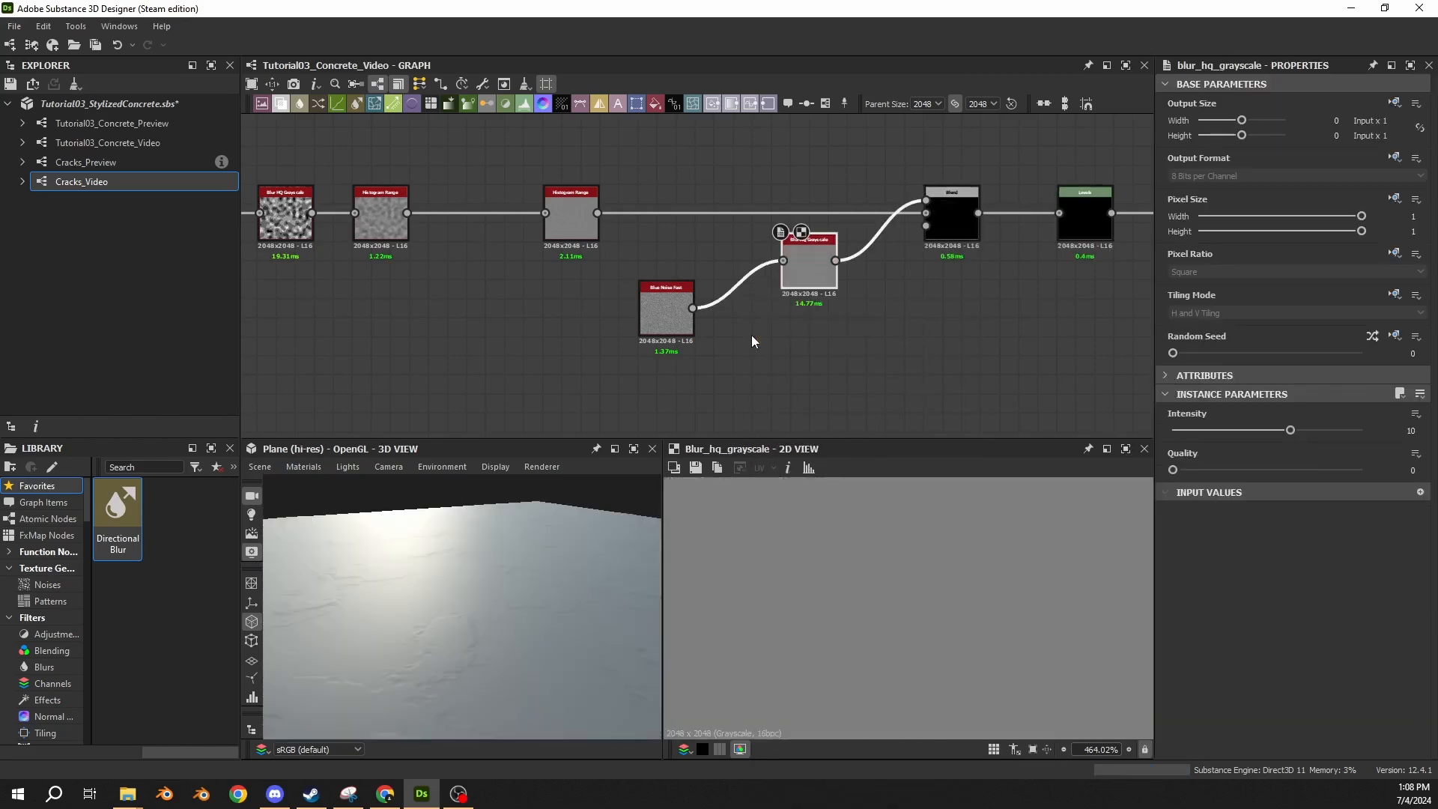
pyautogui.moveTo(809, 265); pyautogui.dragTo(761, 313)
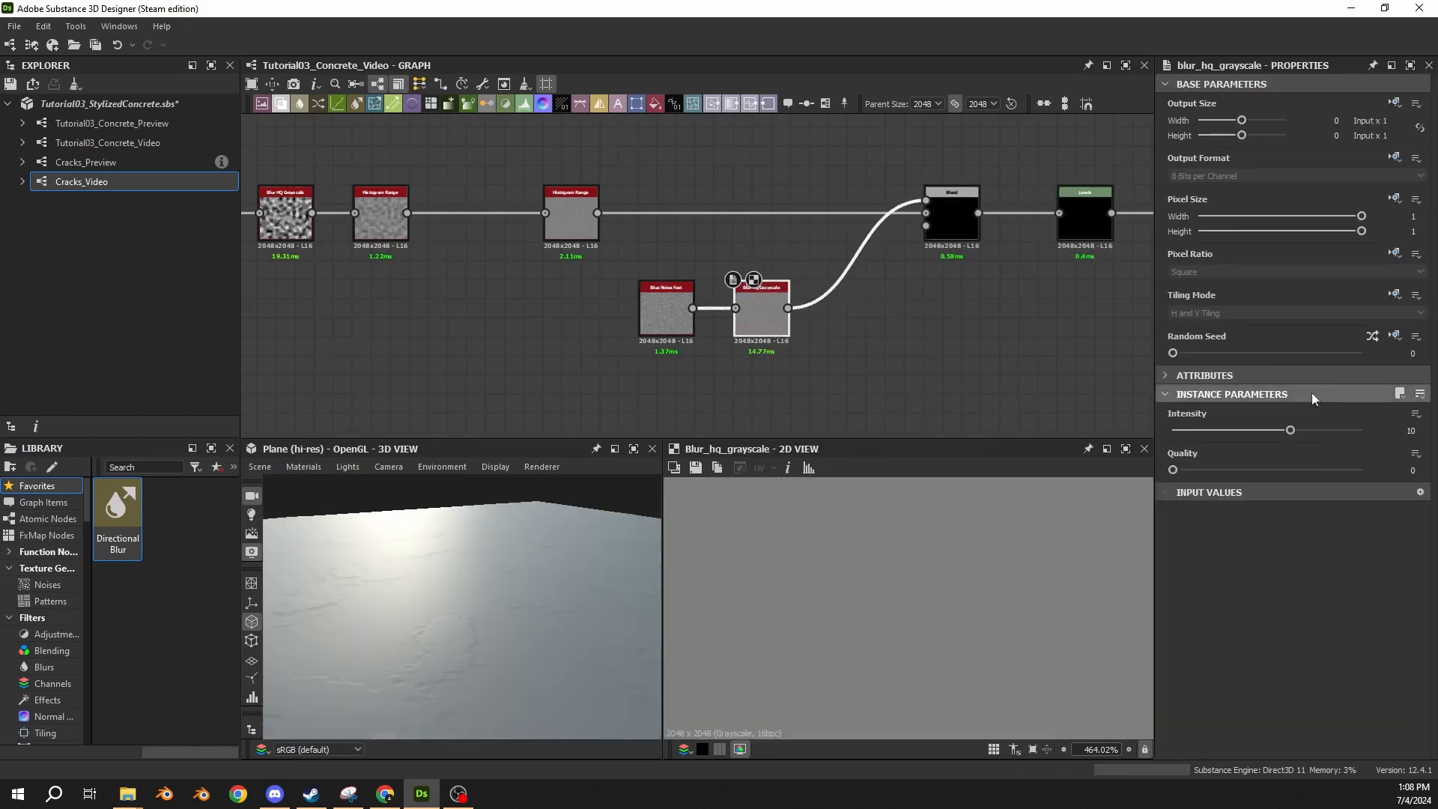
# Set the new Blur HQ Grayscale node's Quality to 1 and Intensity to 0.175, and check the 3D plane.
pyautogui.doubleClick(1395, 433)
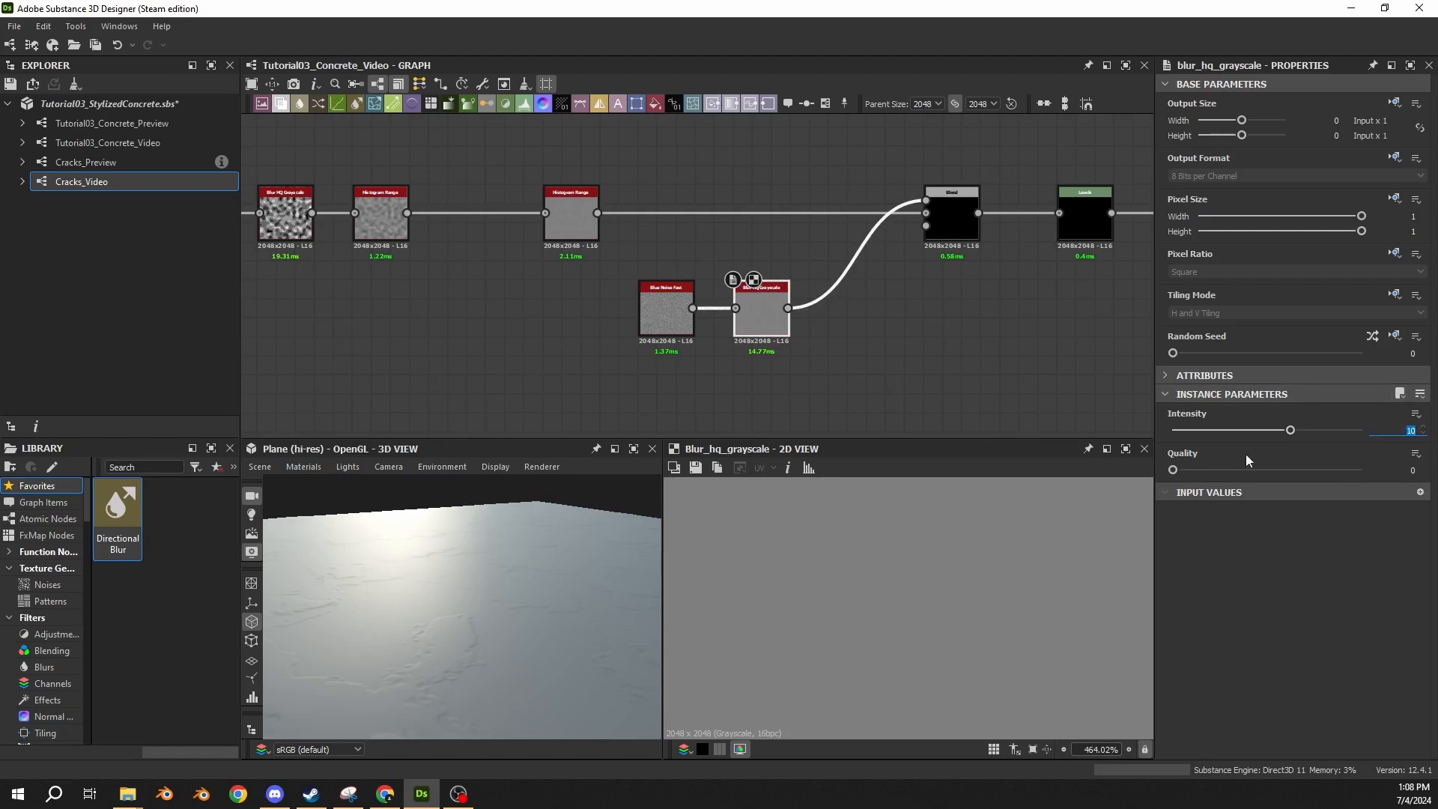
pyautogui.moveTo(1175, 470); pyautogui.dragTo(1307, 470)
pyautogui.doubleClick(1408, 431)
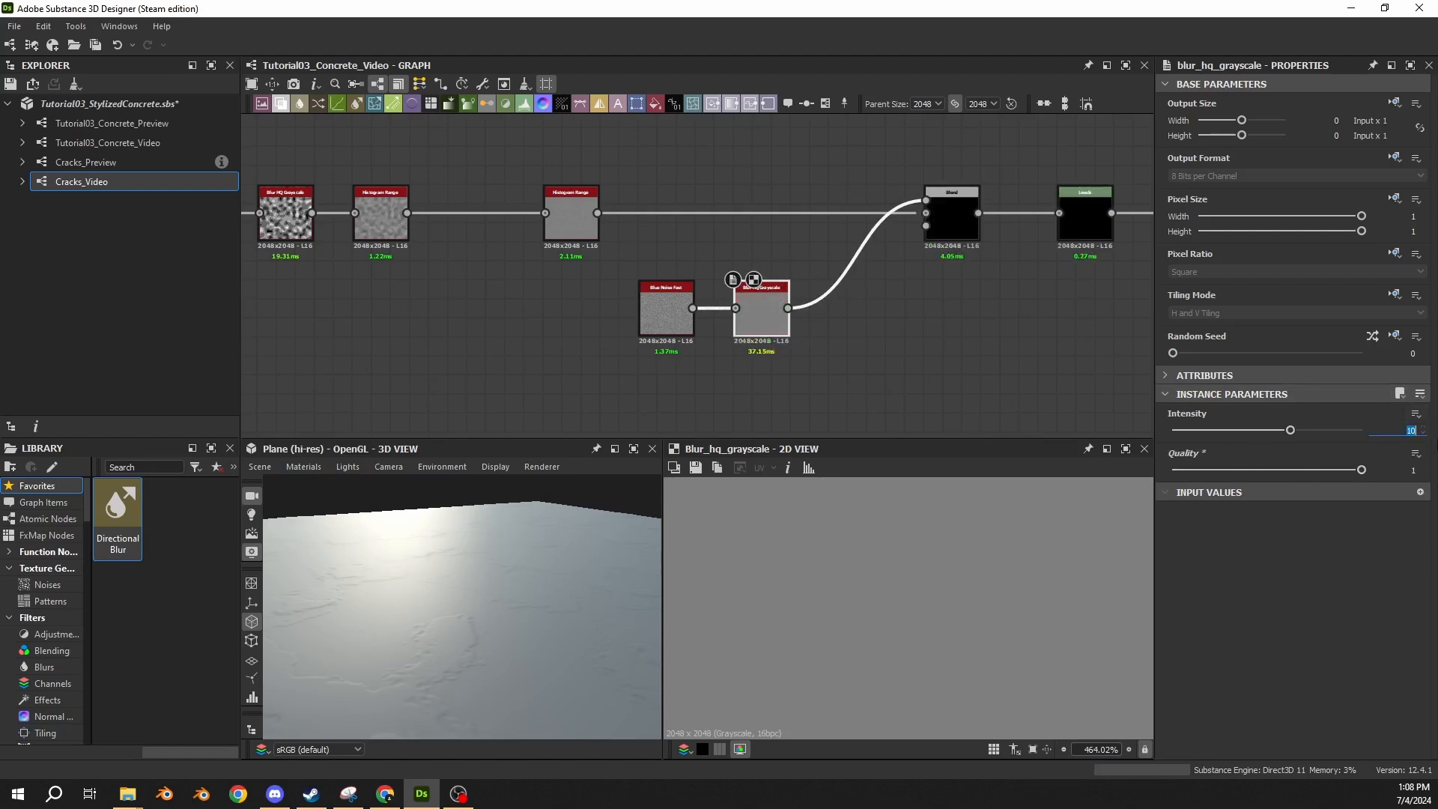
pyautogui.write('.175')
pyautogui.press('Return')
pyautogui.moveTo(547, 627); pyautogui.dragTo(508, 635)
# Insert a Levels node between the noise's Blur HQ Grayscale node and the Blend node, aligned with the blur node.
pyautogui.moveTo(901, 303); pyautogui.dragTo(772, 313, button='middle')
pyautogui.click(799, 258)
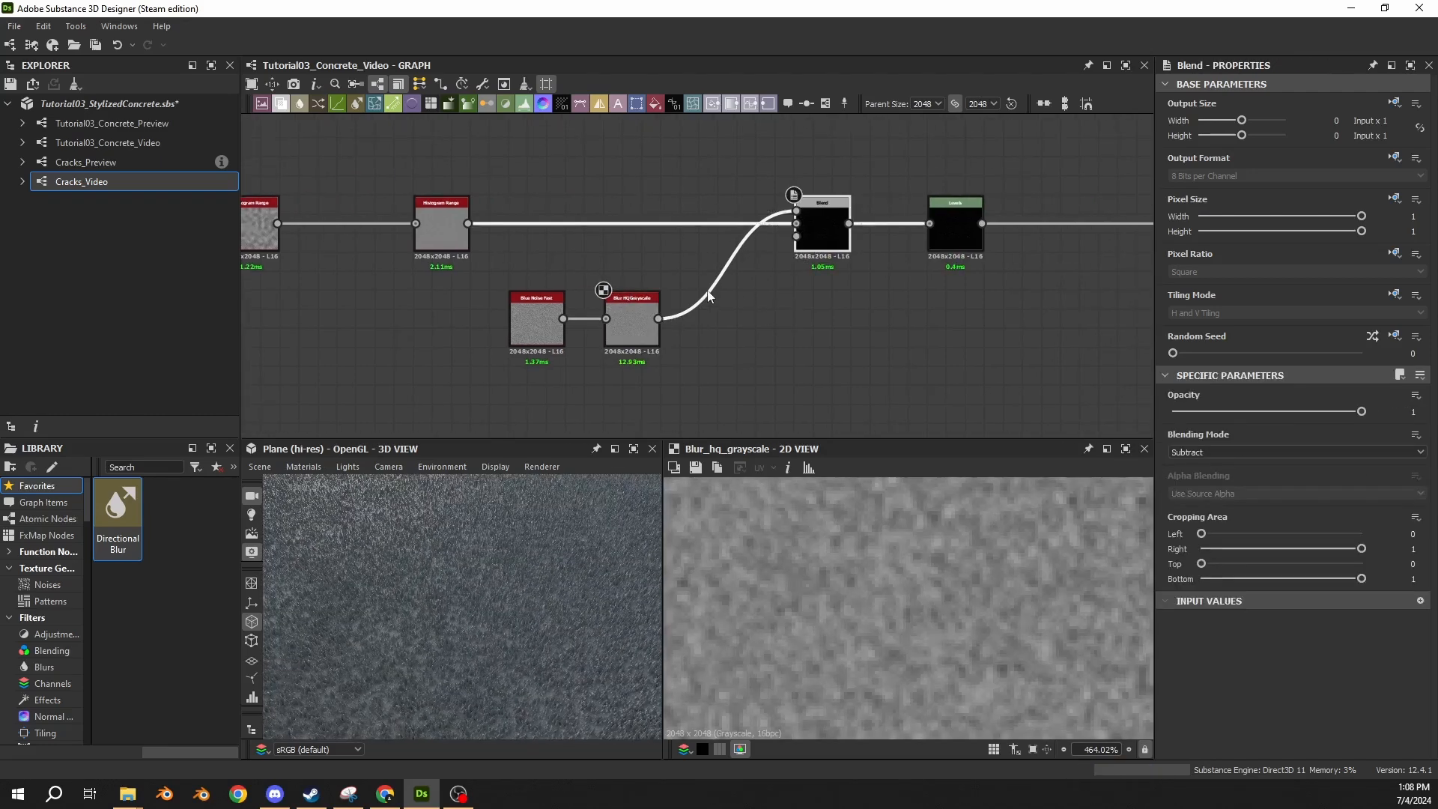
pyautogui.press('space')
pyautogui.write('levels')
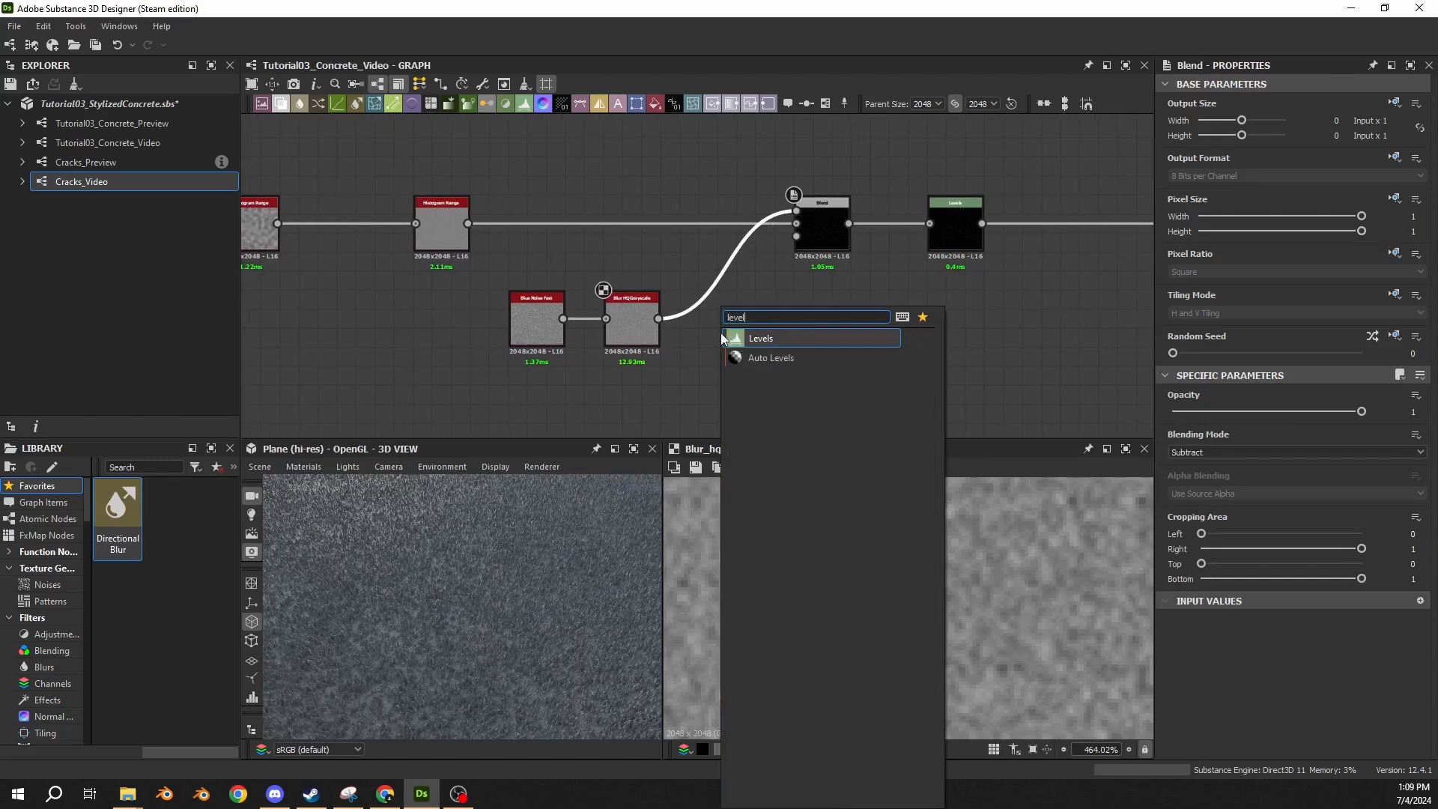
pyautogui.press('Return')
pyautogui.moveTo(721, 319); pyautogui.dragTo(729, 343)
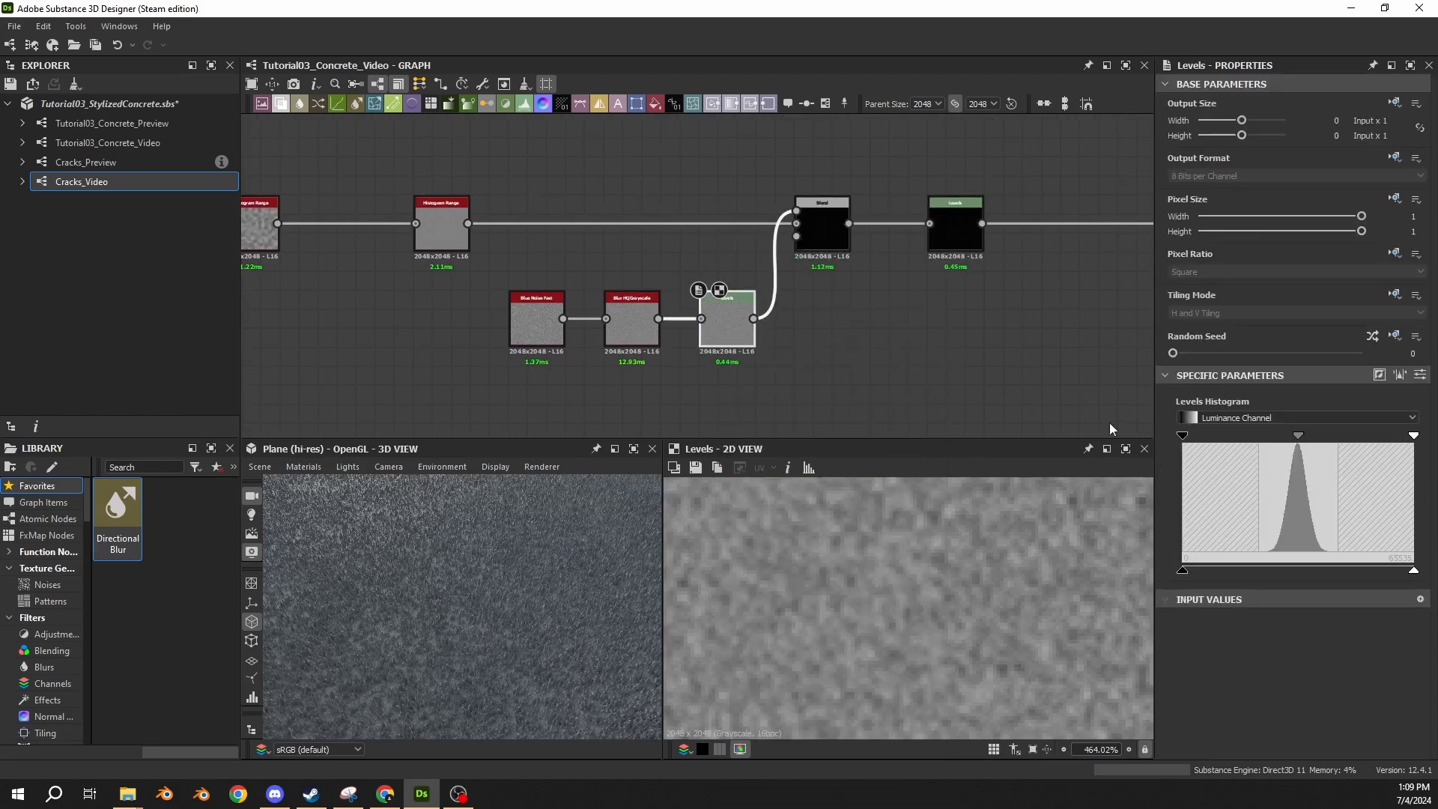
# Auto-level the new Levels node to the noise's range and set its Level Out High to 0.0025.
pyautogui.click(1421, 375)
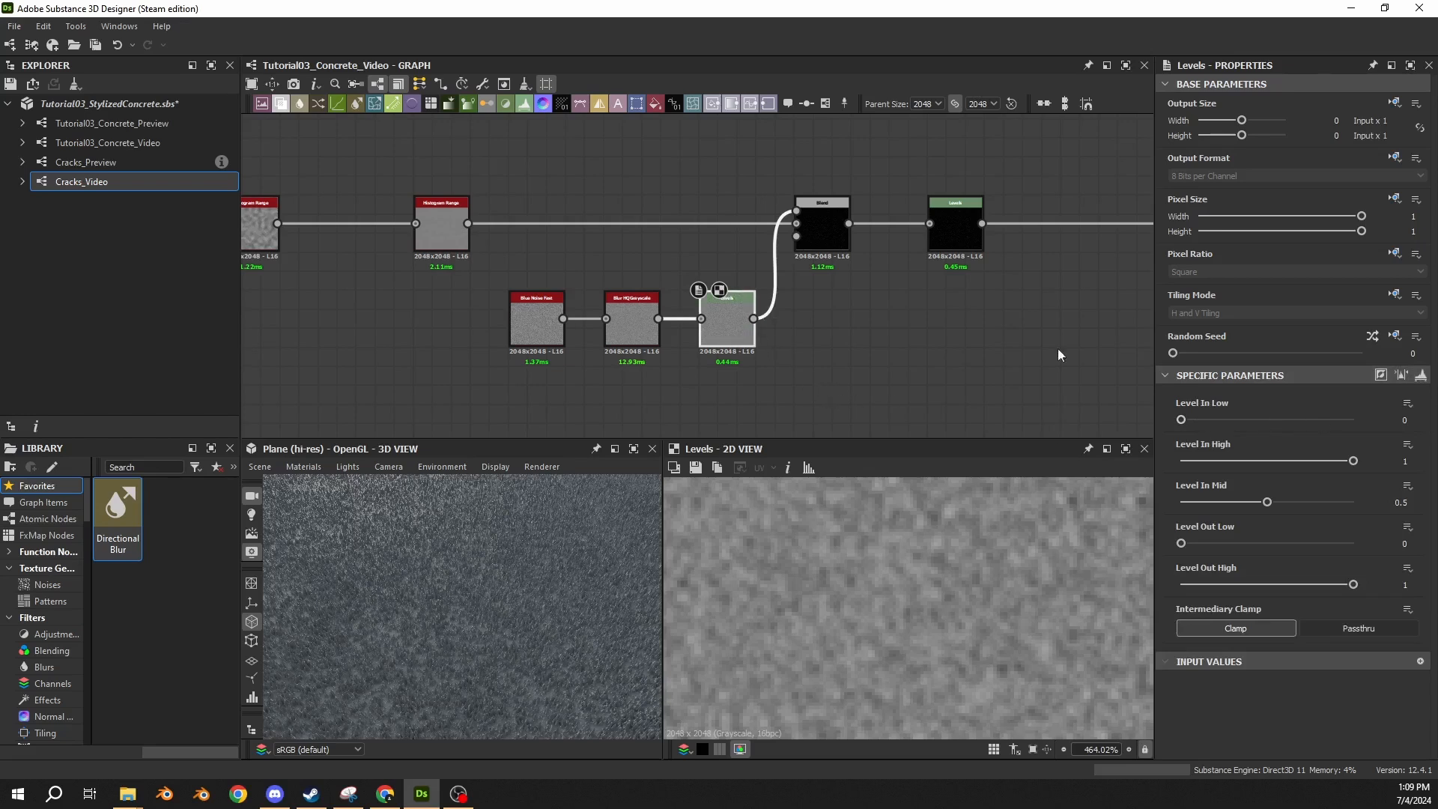
pyautogui.click(1403, 375)
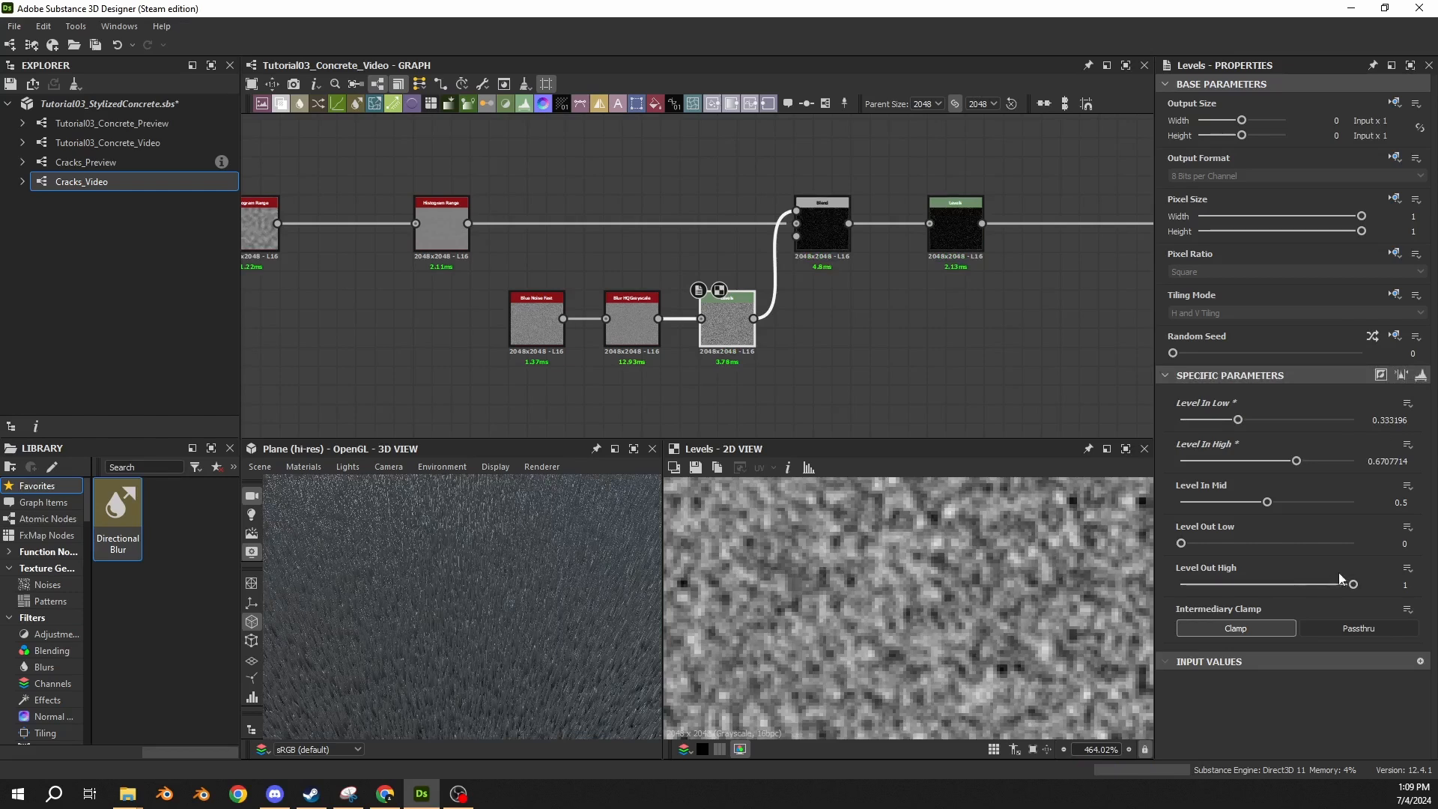
pyautogui.click(1406, 584)
pyautogui.write('.0012')
pyautogui.press('BackSpace')
pyautogui.press('BackSpace')
pyautogui.press('Return')
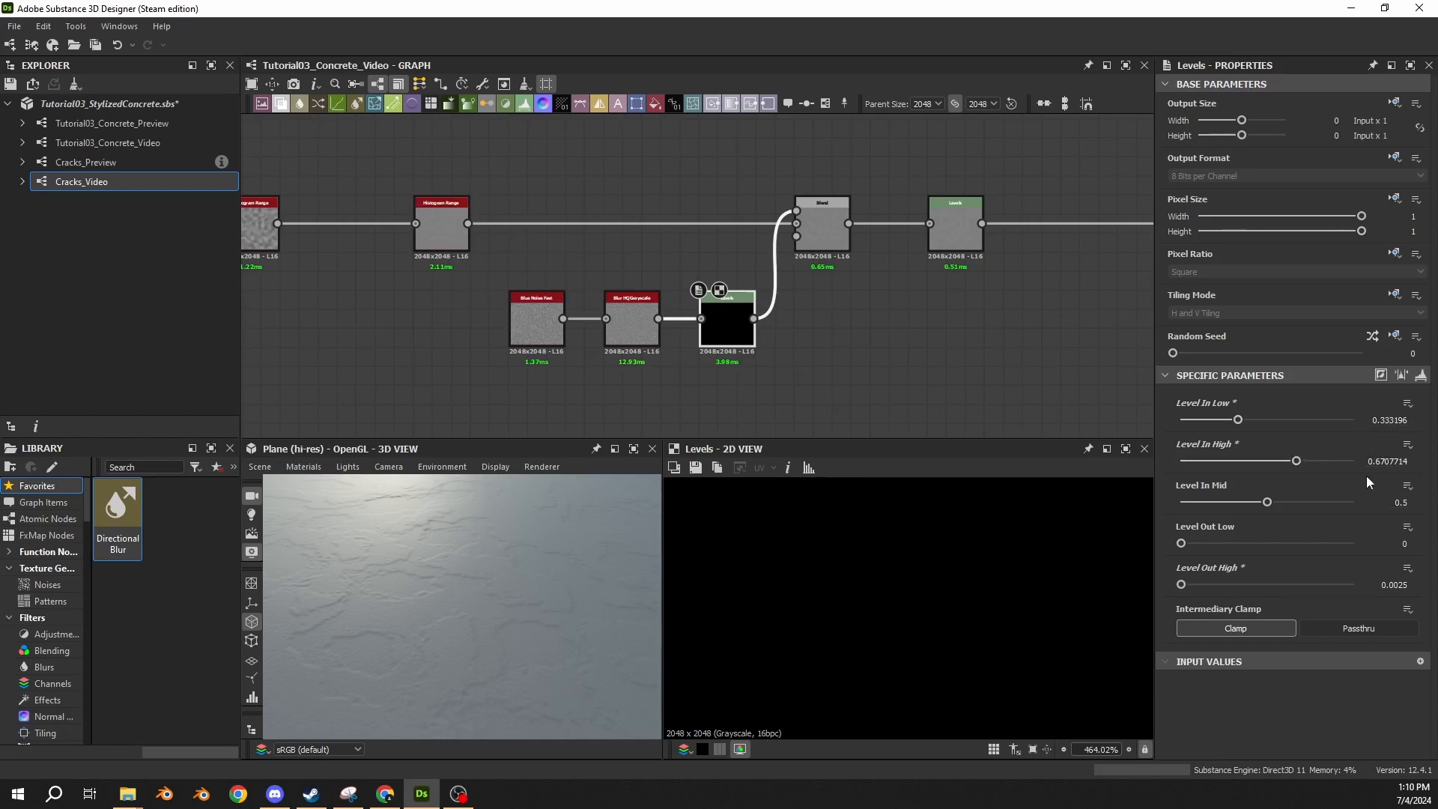
# Compare the histogram and numeric displays of the noise Levels node's parameters.
pyautogui.click(1402, 376)
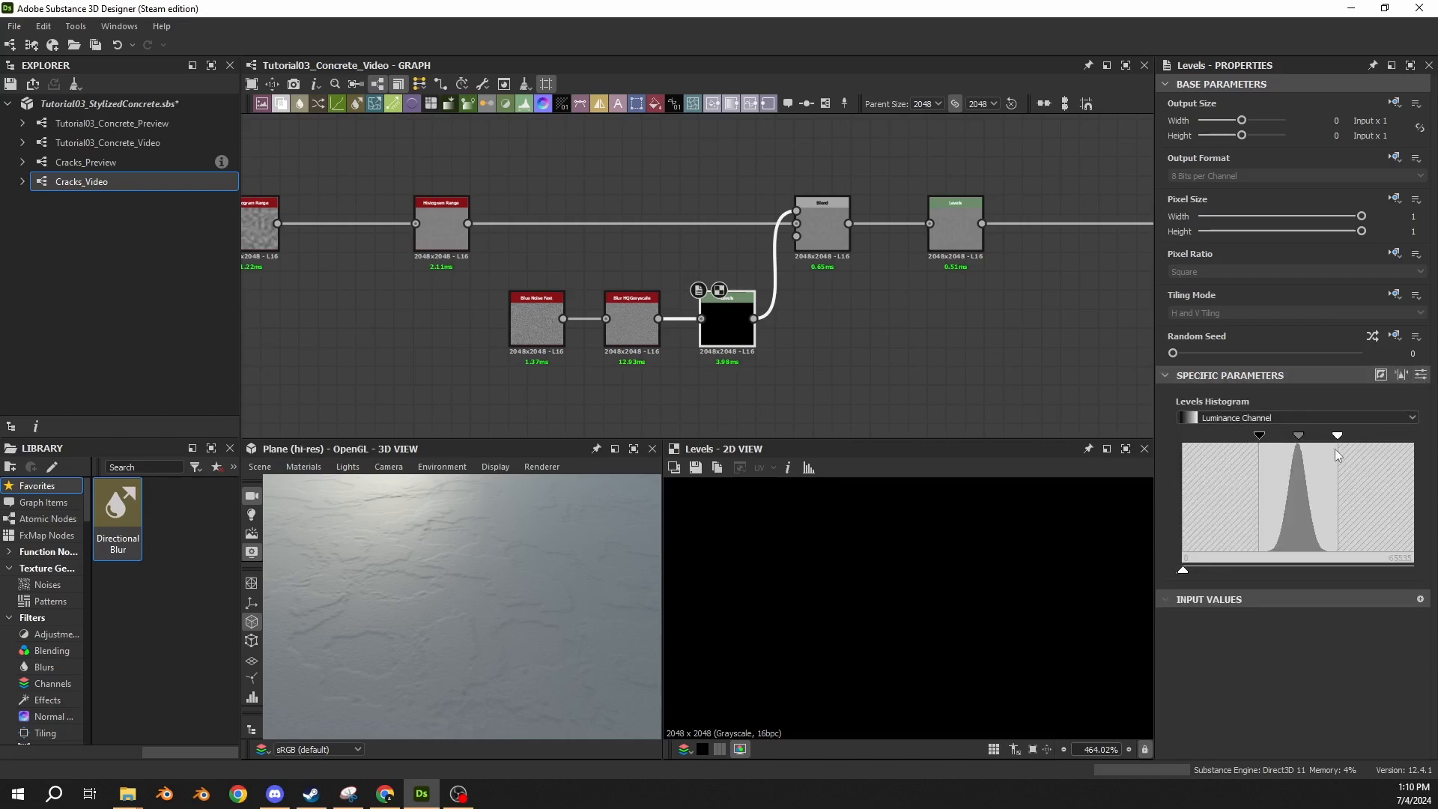
pyautogui.click(1422, 375)
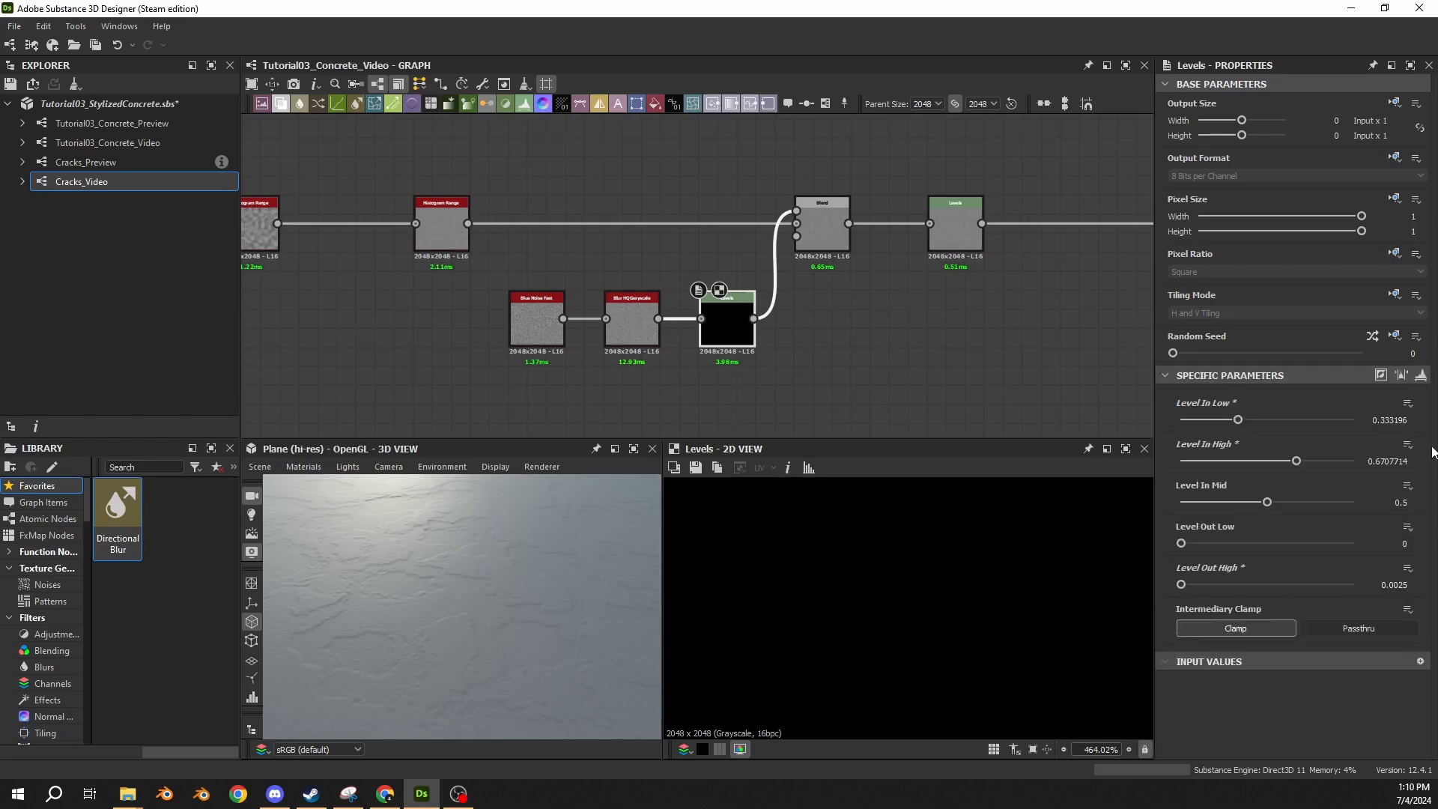
pyautogui.click(1424, 377)
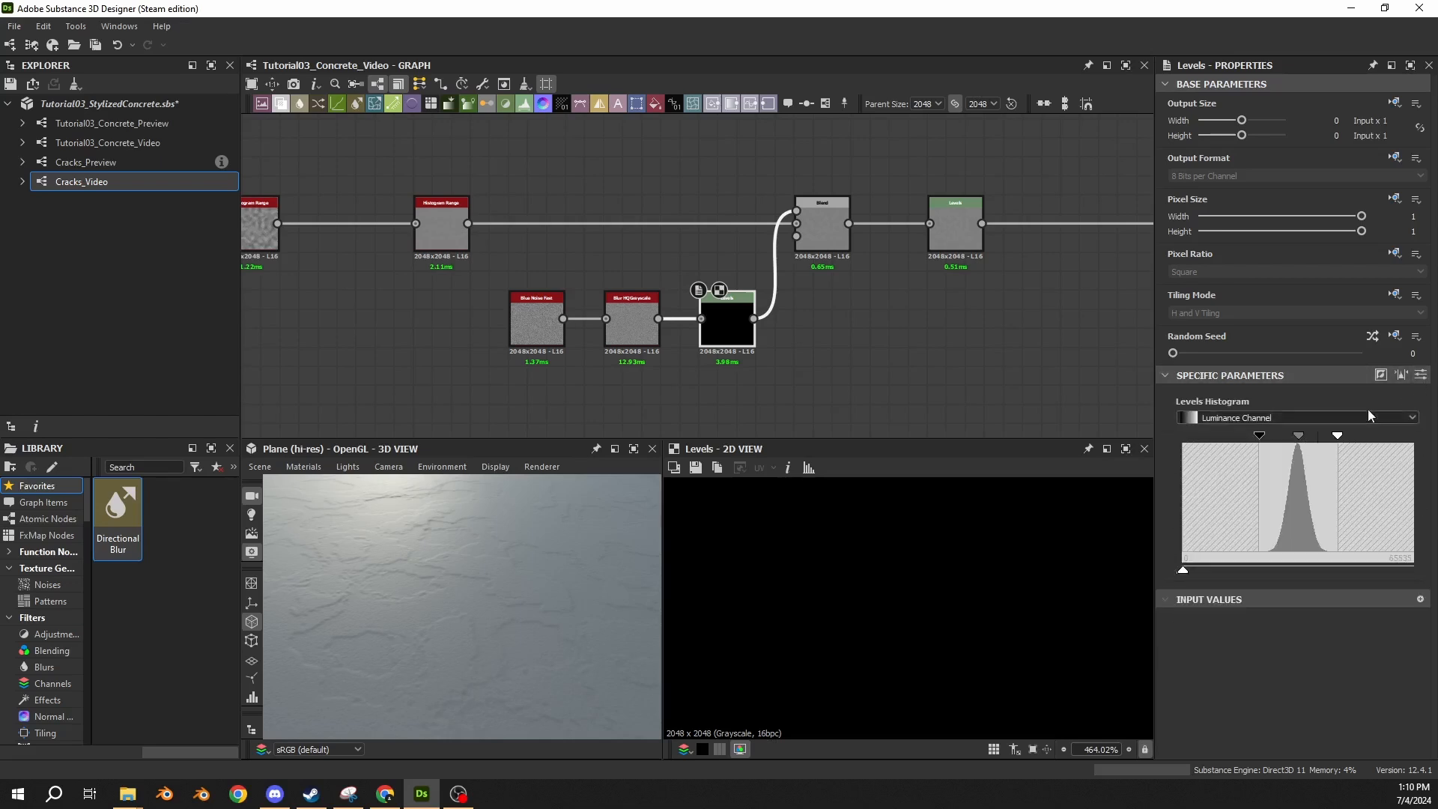
pyautogui.click(1418, 377)
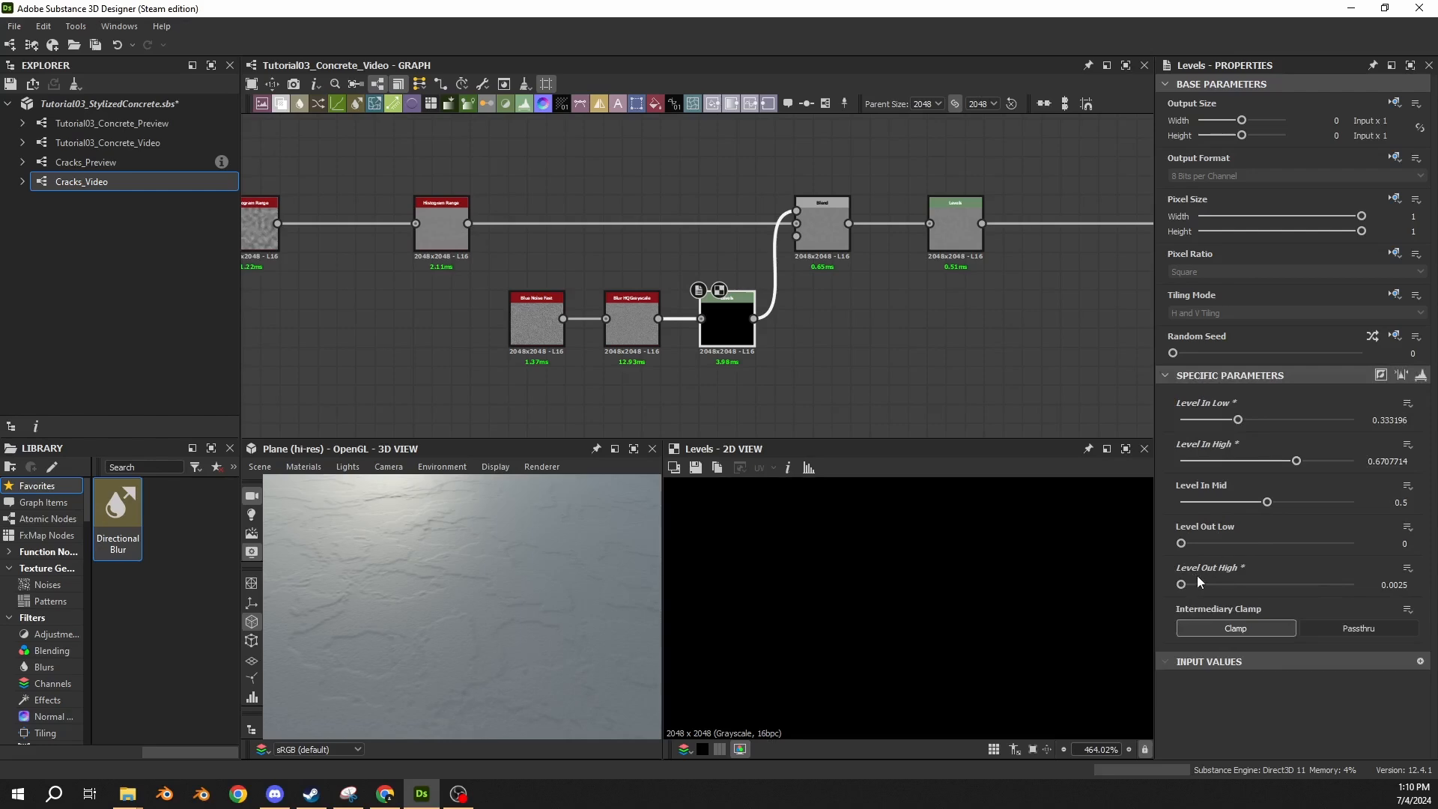
pyautogui.click(1422, 375)
# Try shifting the output level and the input black point in the noise Levels node's histogram.
pyautogui.moveTo(1185, 575); pyautogui.dragTo(1300, 574)
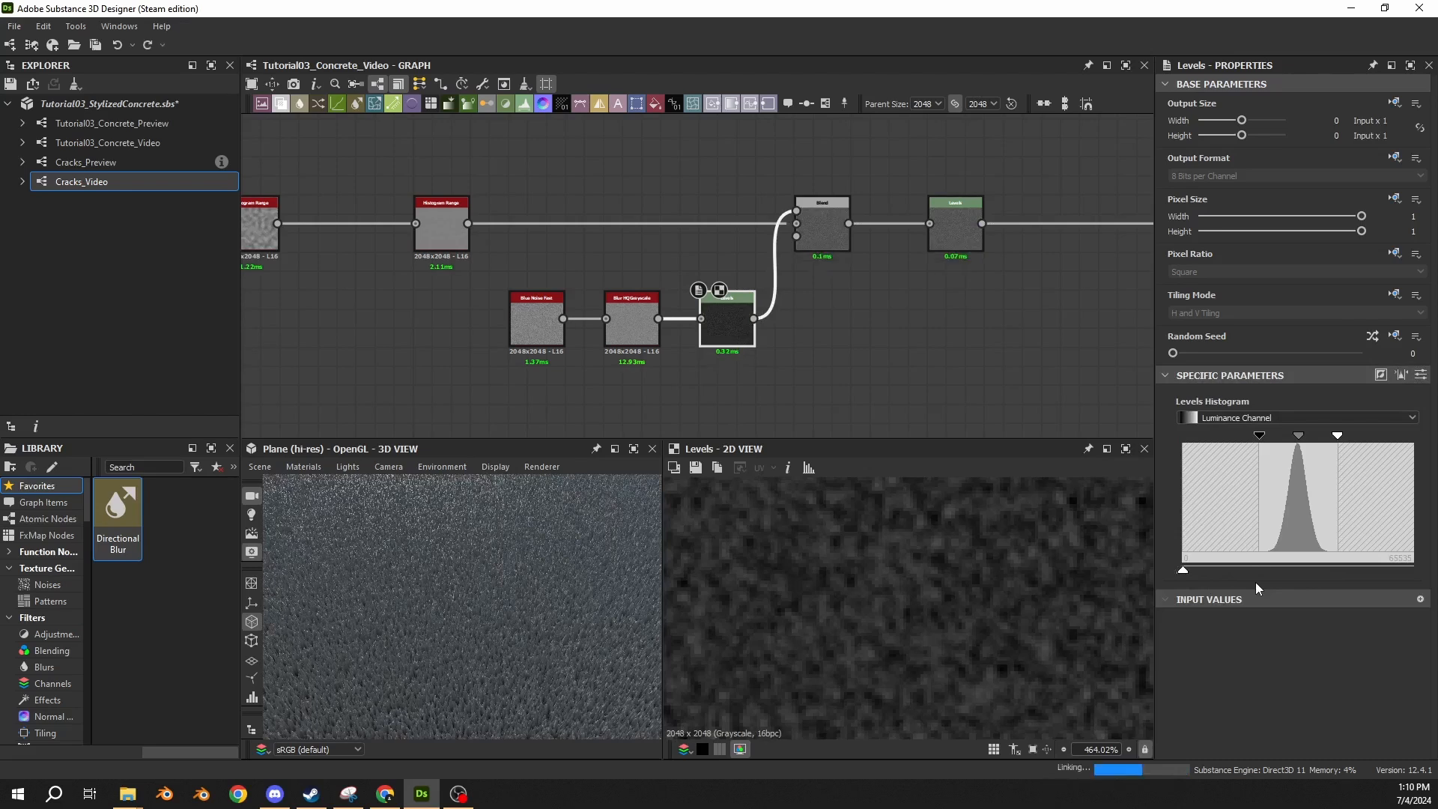
pyautogui.hotkey('ctrl', 'z')
pyautogui.click(1422, 376)
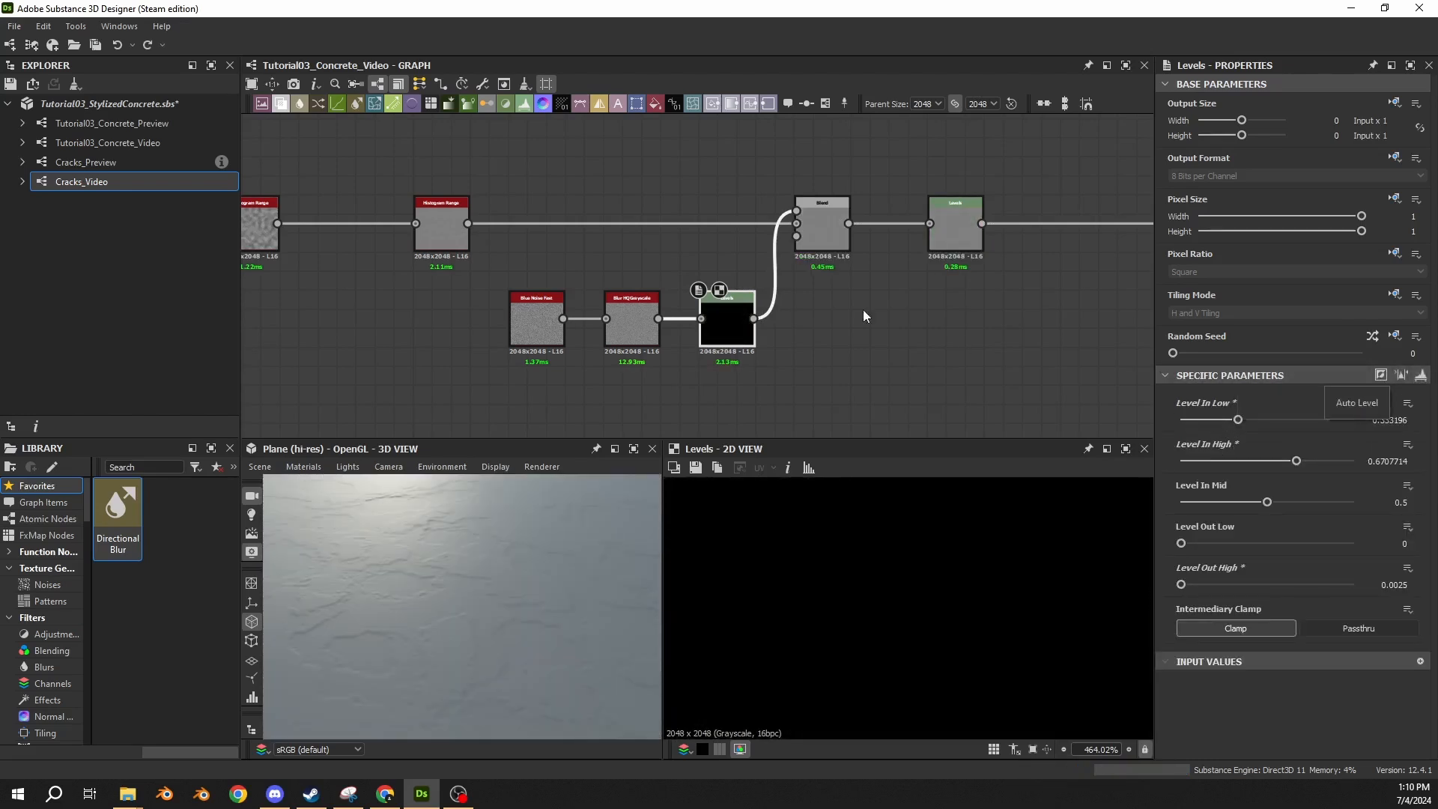
pyautogui.click(1422, 375)
pyautogui.moveTo(1259, 437); pyautogui.dragTo(1260, 445)
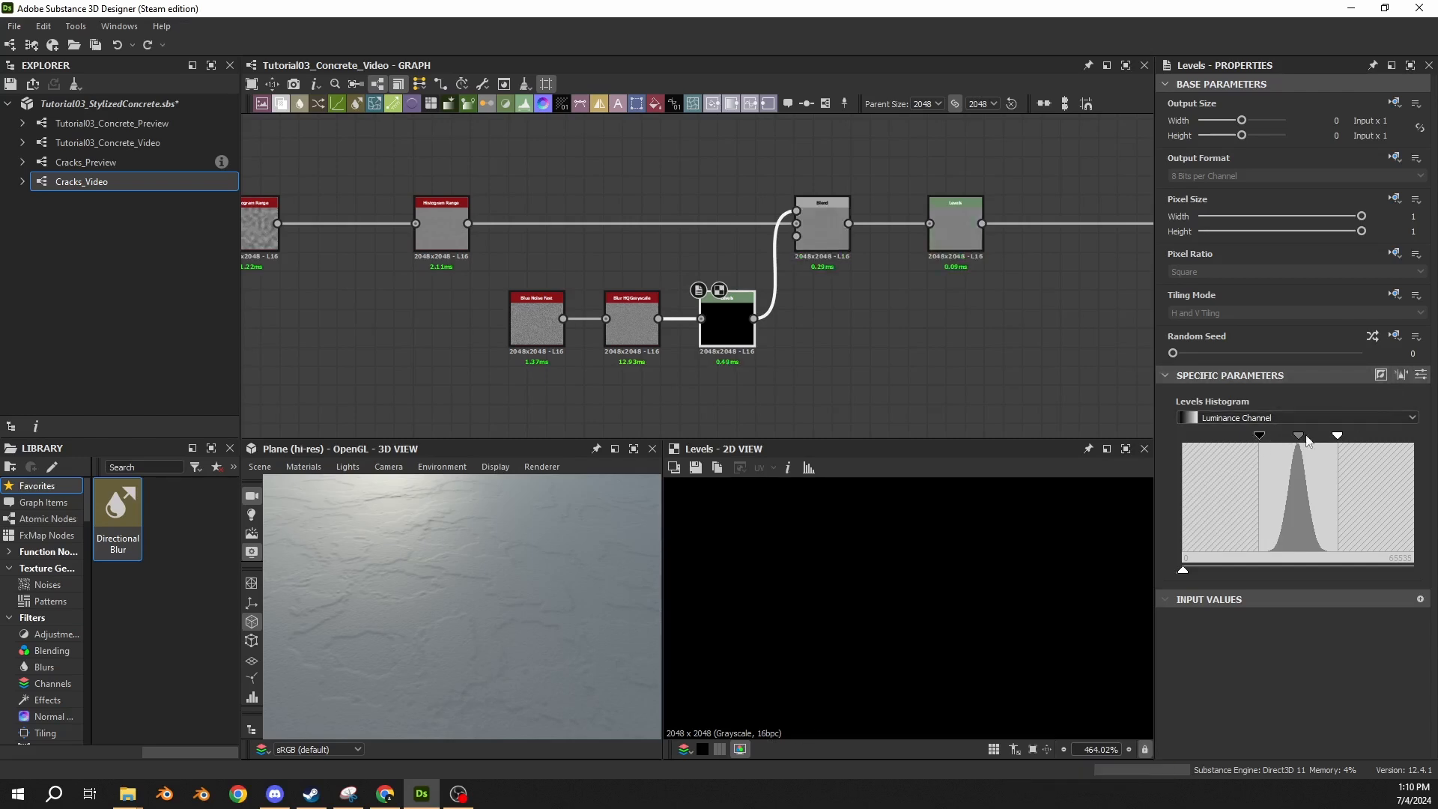
pyautogui.moveTo(1260, 438); pyautogui.dragTo(1282, 440)
pyautogui.click(1403, 376)
pyautogui.click(1421, 375)
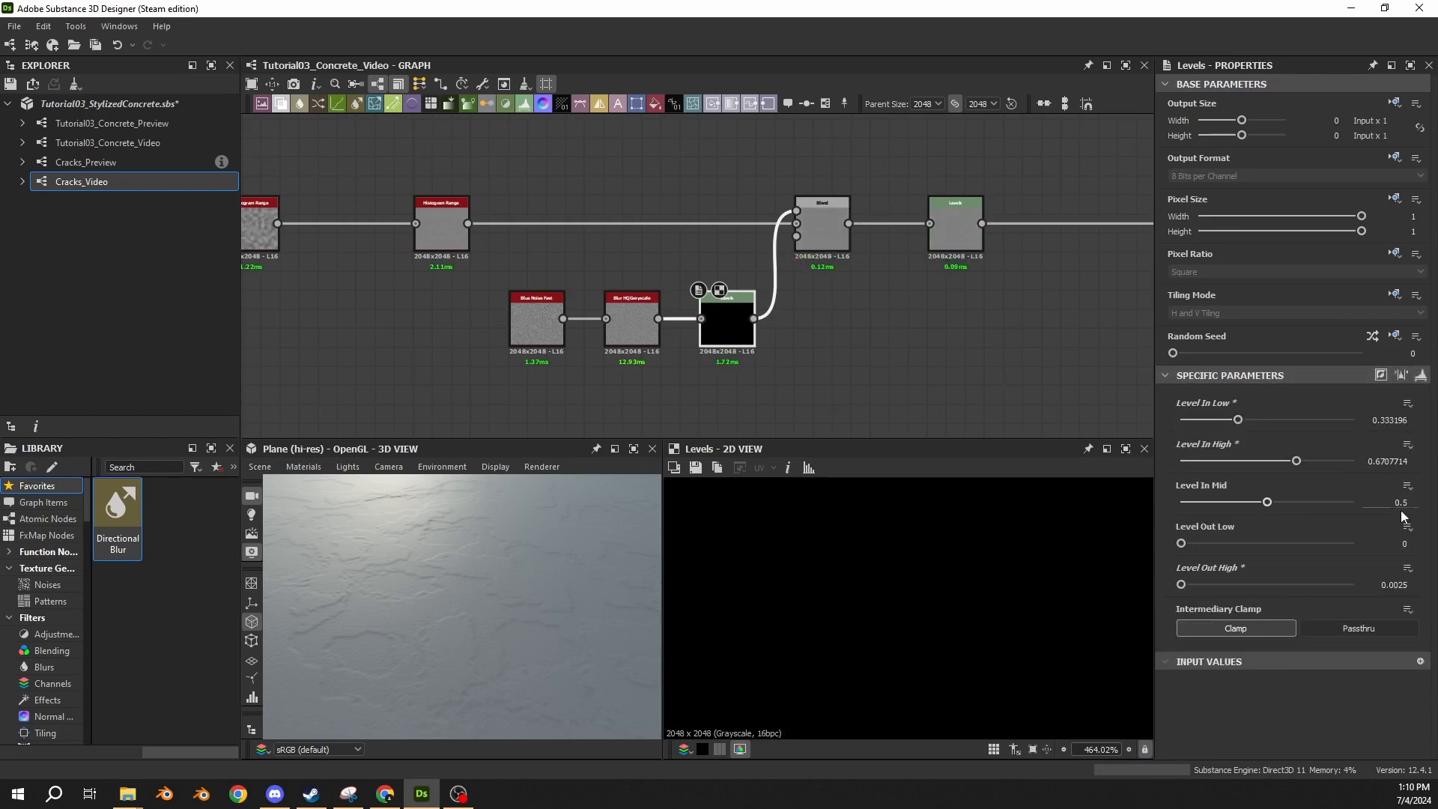
# Move the Levels node after Blend further down the chain to make room between them.
pyautogui.moveTo(816, 248); pyautogui.dragTo(656, 284, button='middle')
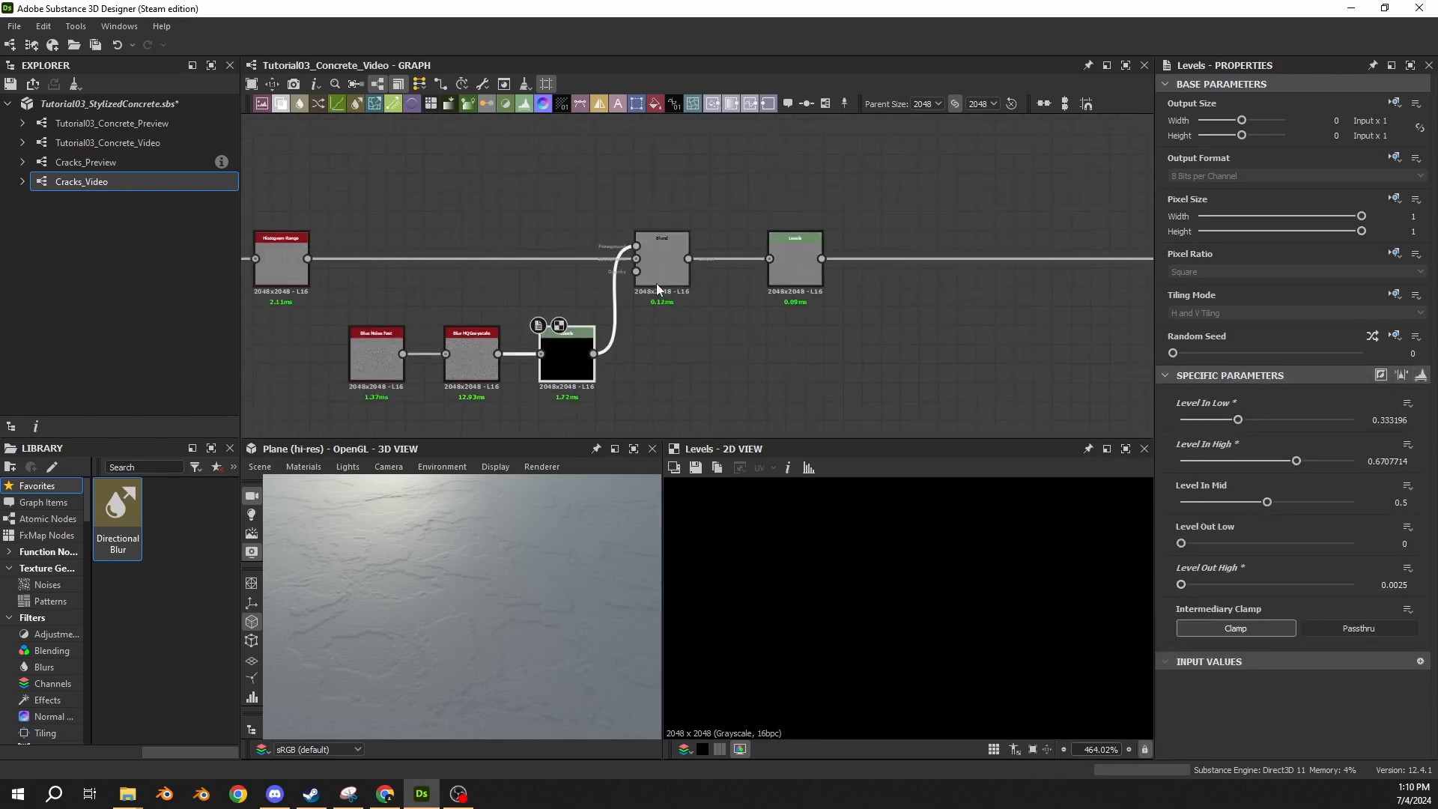
pyautogui.click(657, 284)
pyautogui.moveTo(797, 277); pyautogui.dragTo(1101, 280)
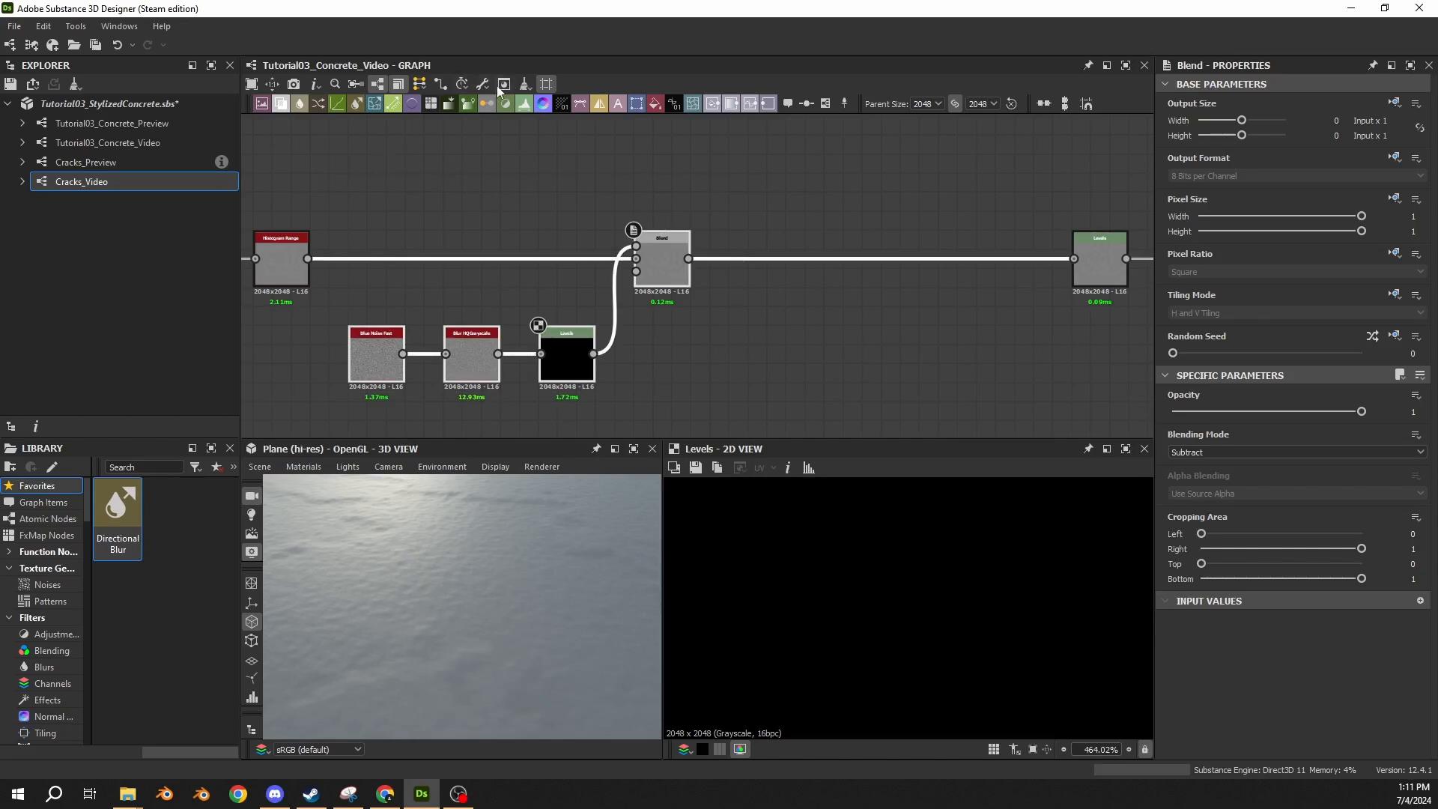
# Frame the blue noise, blur, Levels and Blend nodes and title the frame "01 Subtle Surface Noise".
pyautogui.click(825, 104)
pyautogui.click(385, 215)
pyautogui.click(1194, 160)
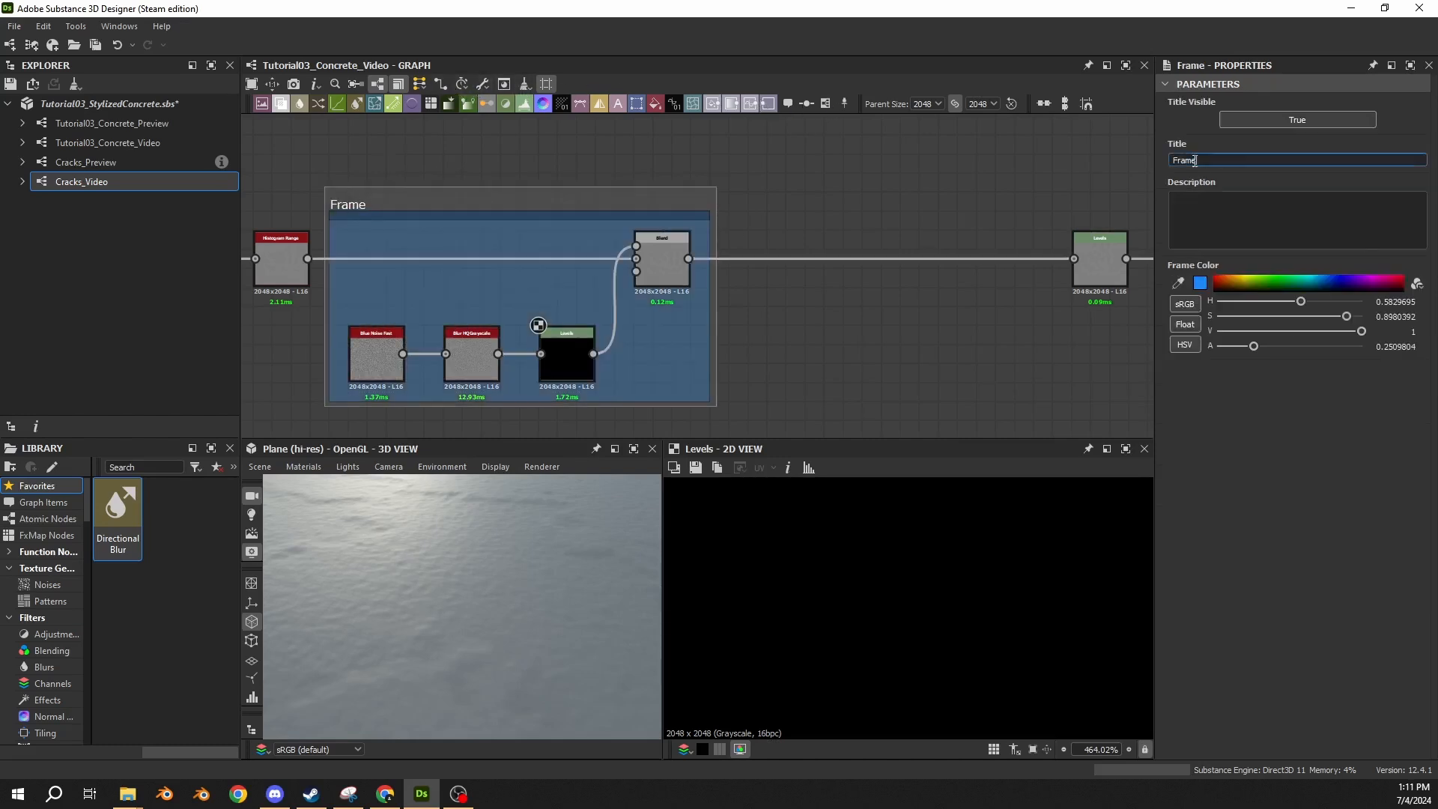
pyautogui.doubleClick(1195, 160)
pyautogui.write('01 Subtle Surface Noise')
pyautogui.press('Return')
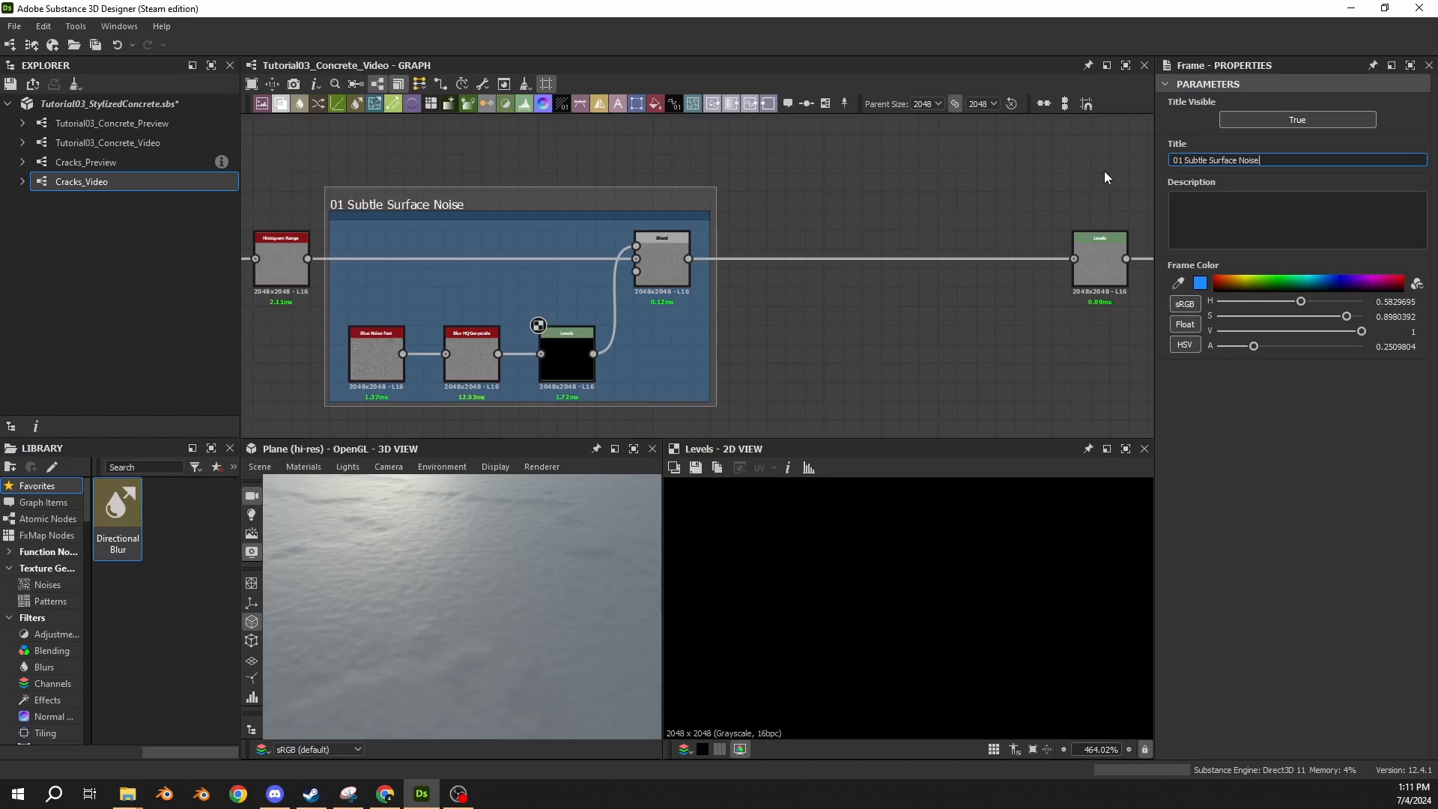
pyautogui.click(354, 163)
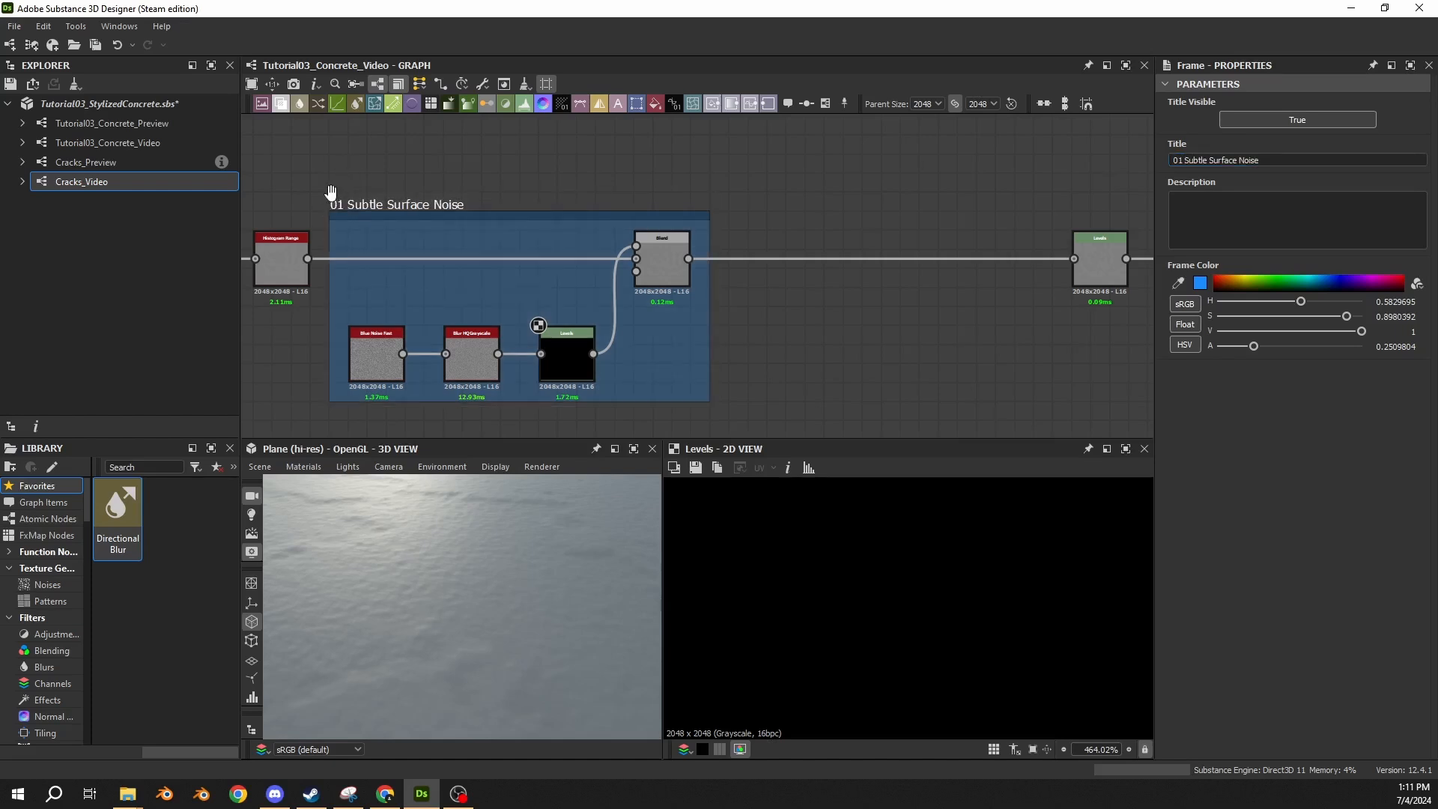
# Move the Levels node after the framed Blend further down the chain to make room for more nodes.
pyautogui.moveTo(332, 195); pyautogui.dragTo(456, 170, button='middle')
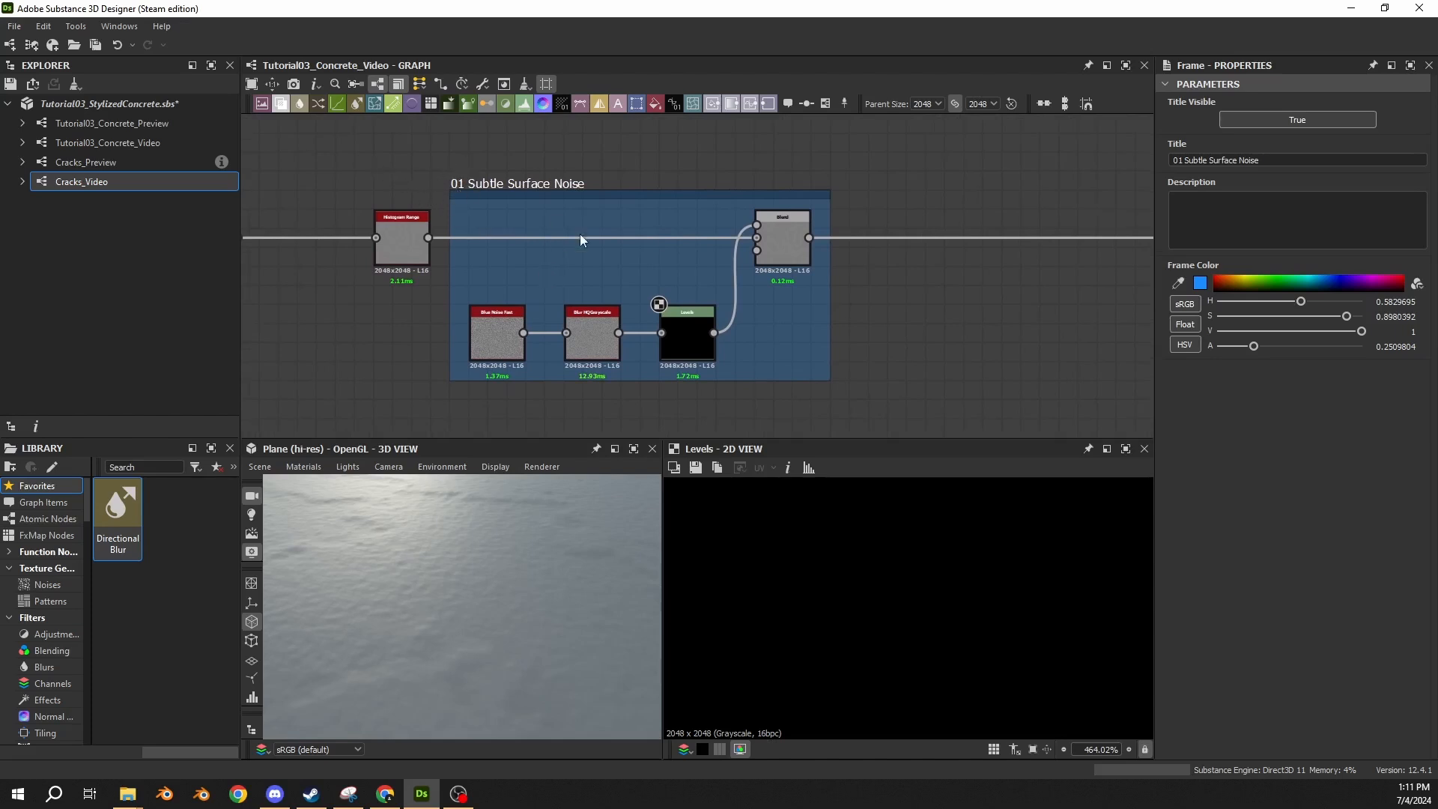
pyautogui.moveTo(891, 213); pyautogui.dragTo(513, 209, button='middle')
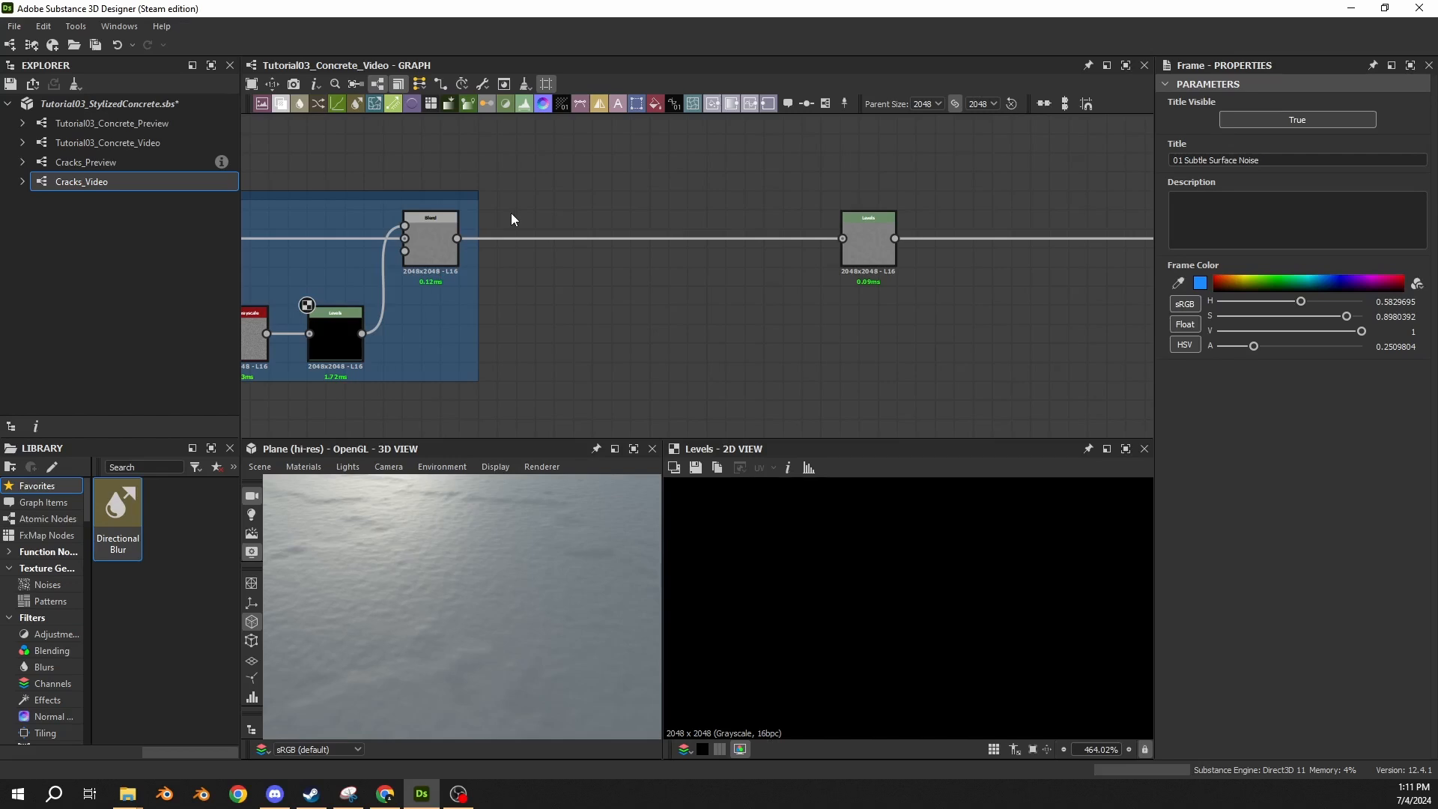
pyautogui.scroll(-3, 464, 252)
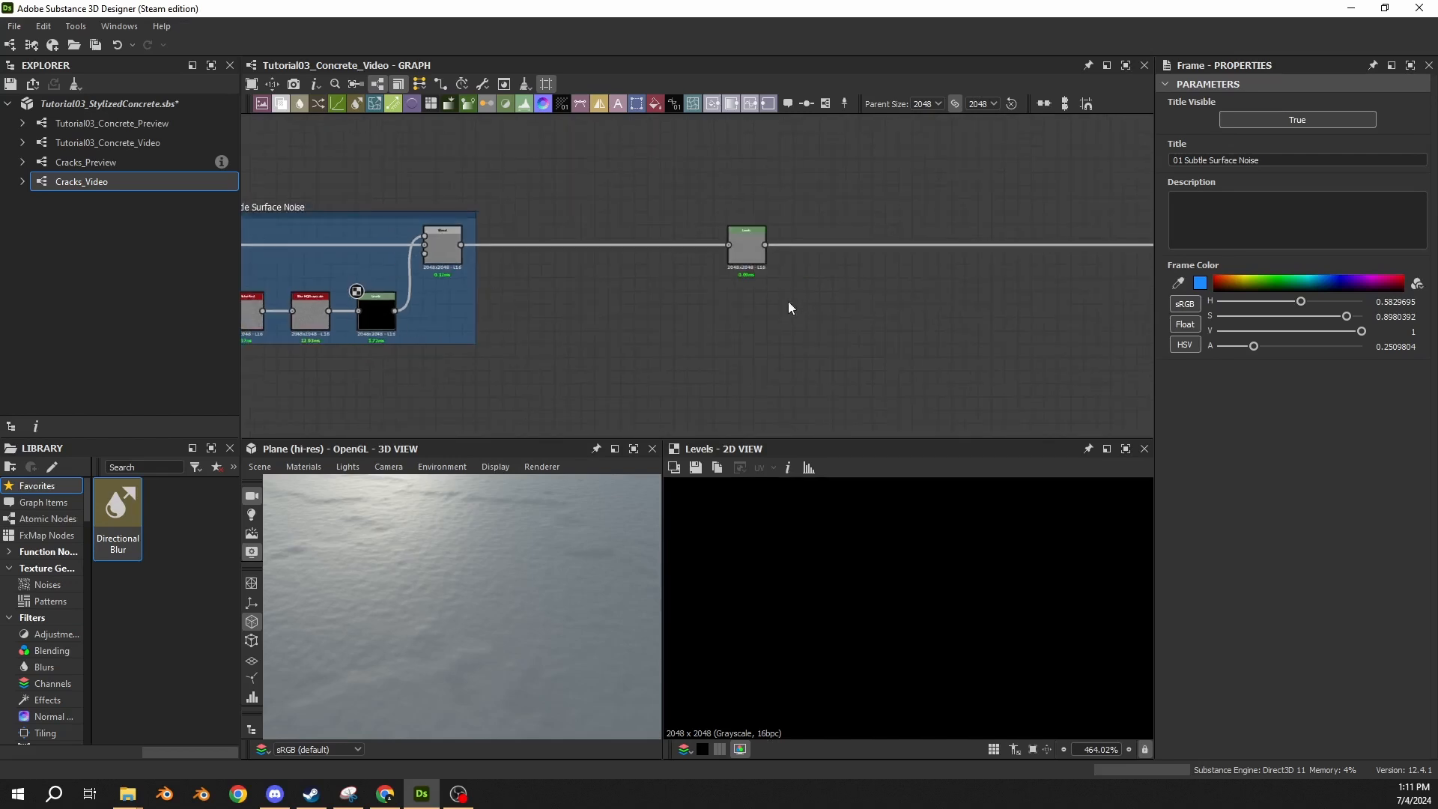
pyautogui.moveTo(754, 262); pyautogui.dragTo(908, 263)
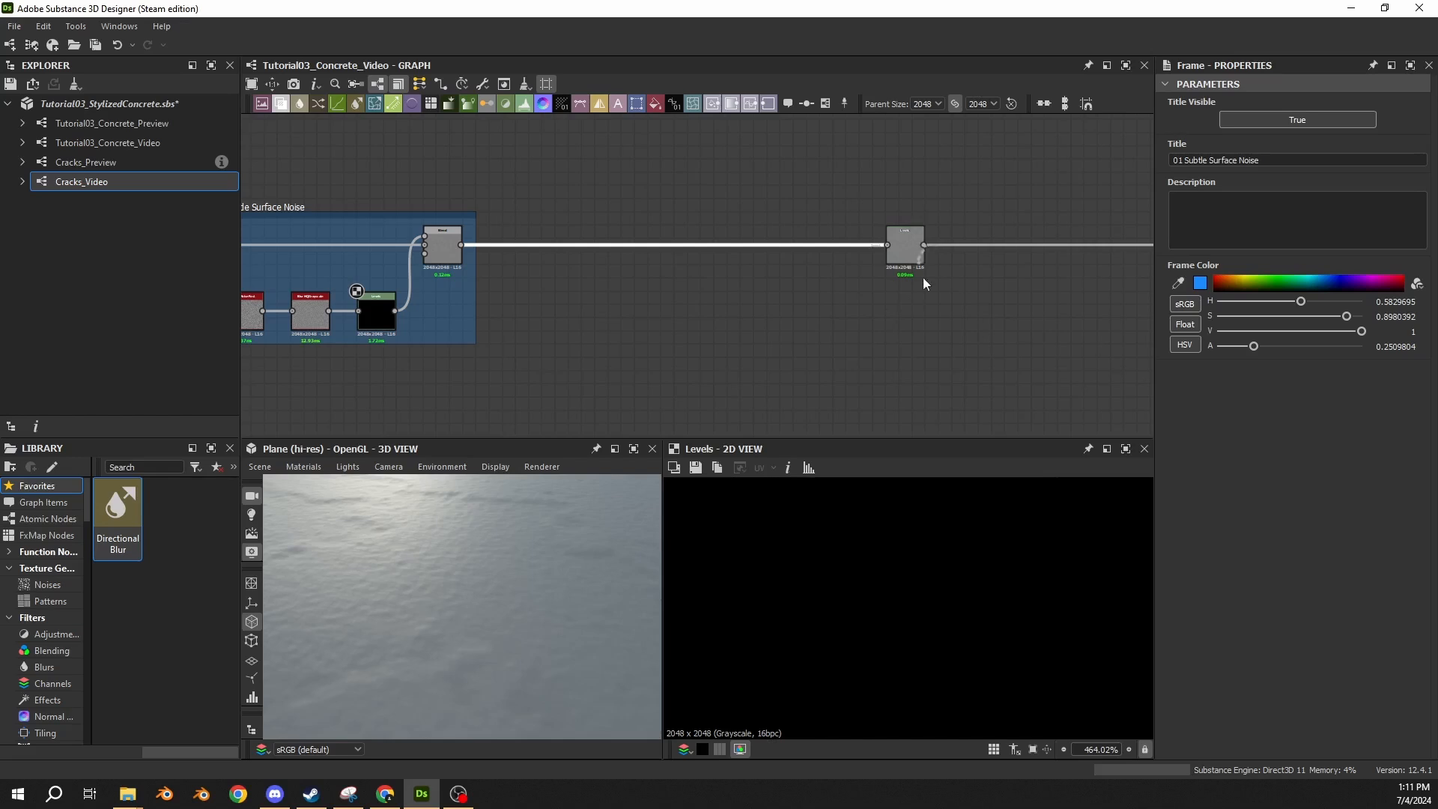
pyautogui.moveTo(911, 259); pyautogui.dragTo(1017, 259)
# Insert a Blend node set to Subtract between the framed Blend and the final Levels, placed close to the Levels.
pyautogui.click(821, 245)
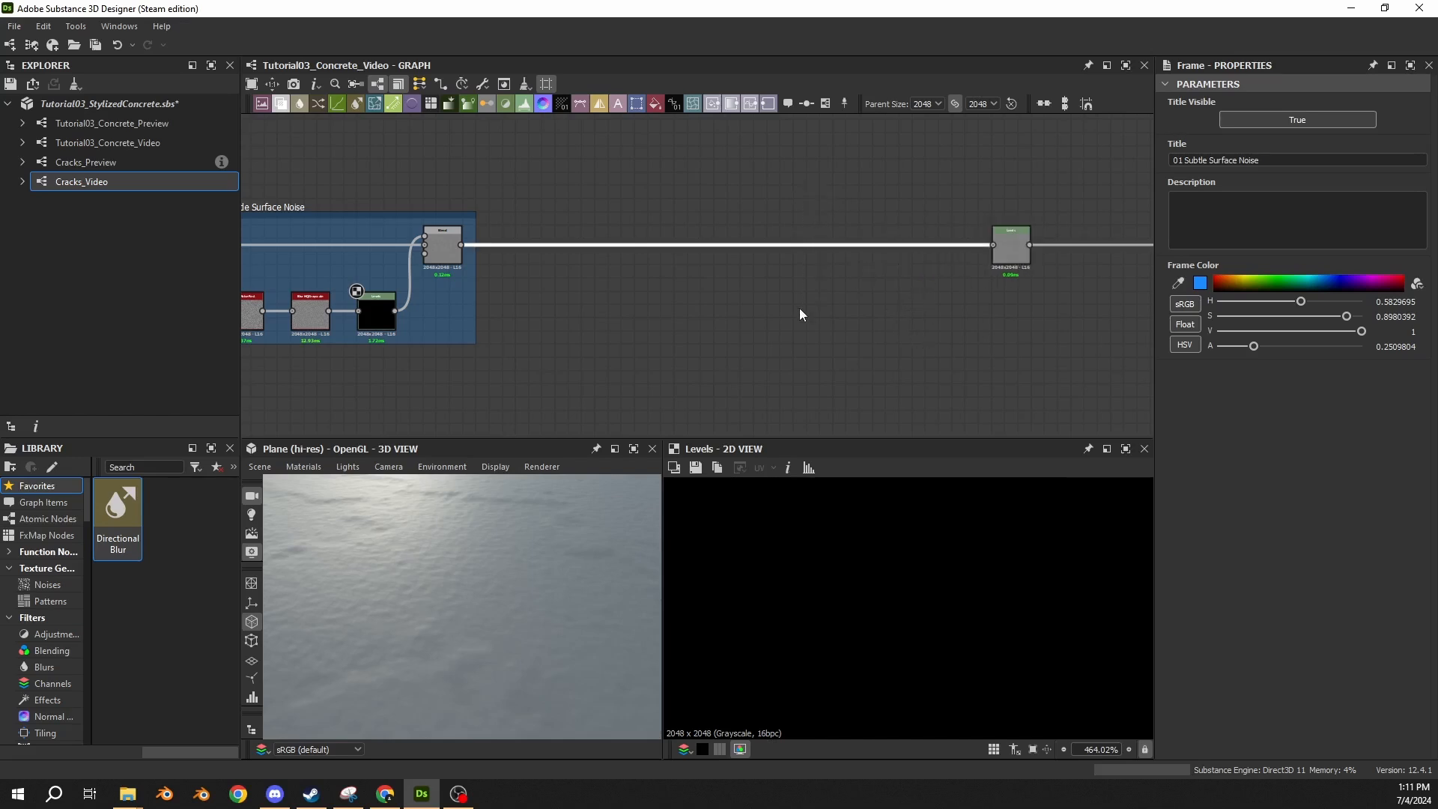
pyautogui.press('space')
pyautogui.write('bl')
pyautogui.press('Down')
pyautogui.press('Return')
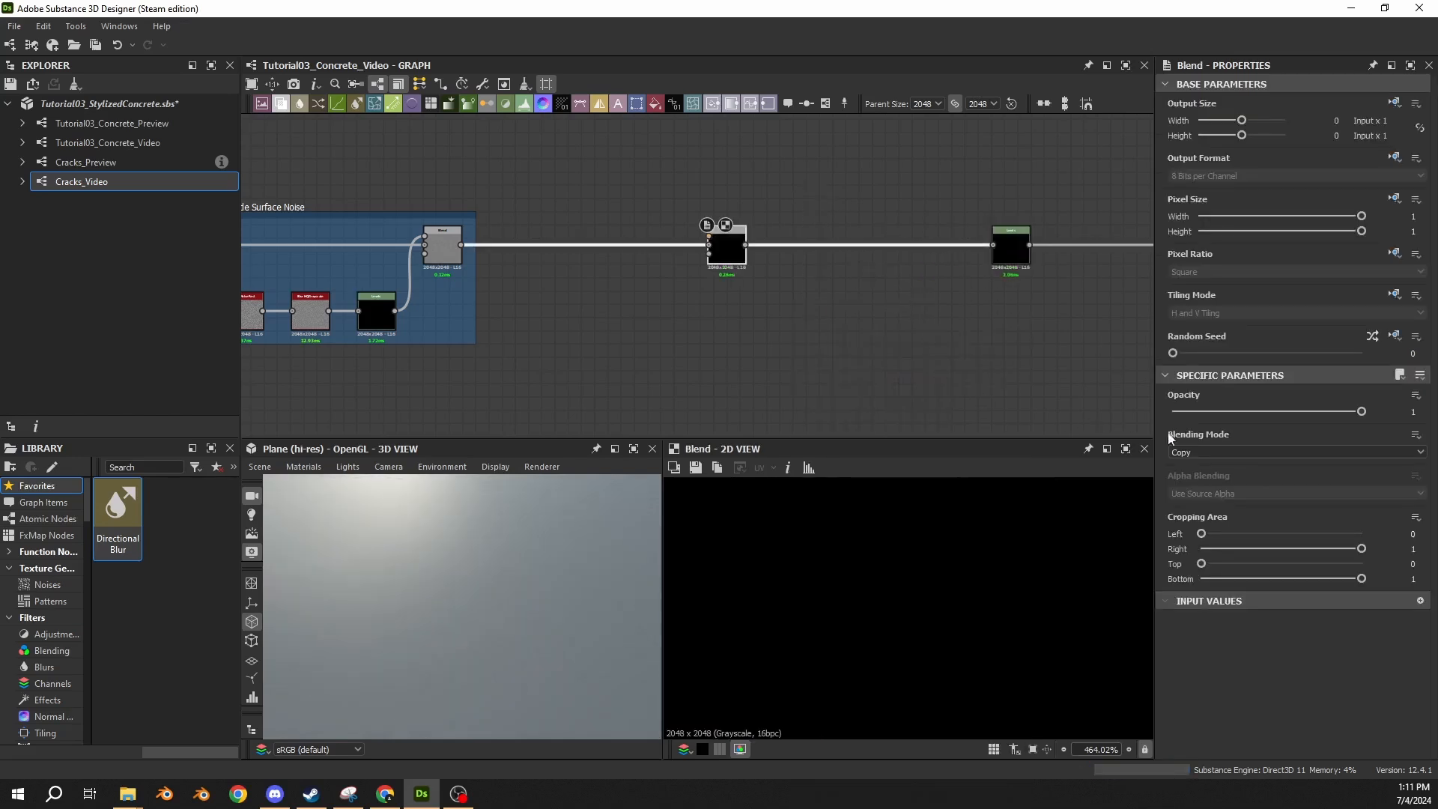
pyautogui.click(1197, 452)
pyautogui.click(1196, 486)
pyautogui.moveTo(730, 254); pyautogui.dragTo(875, 259)
# Add a Grunge Concrete node below the main chain and connect it to the new Blend's foreground input.
pyautogui.click(538, 276)
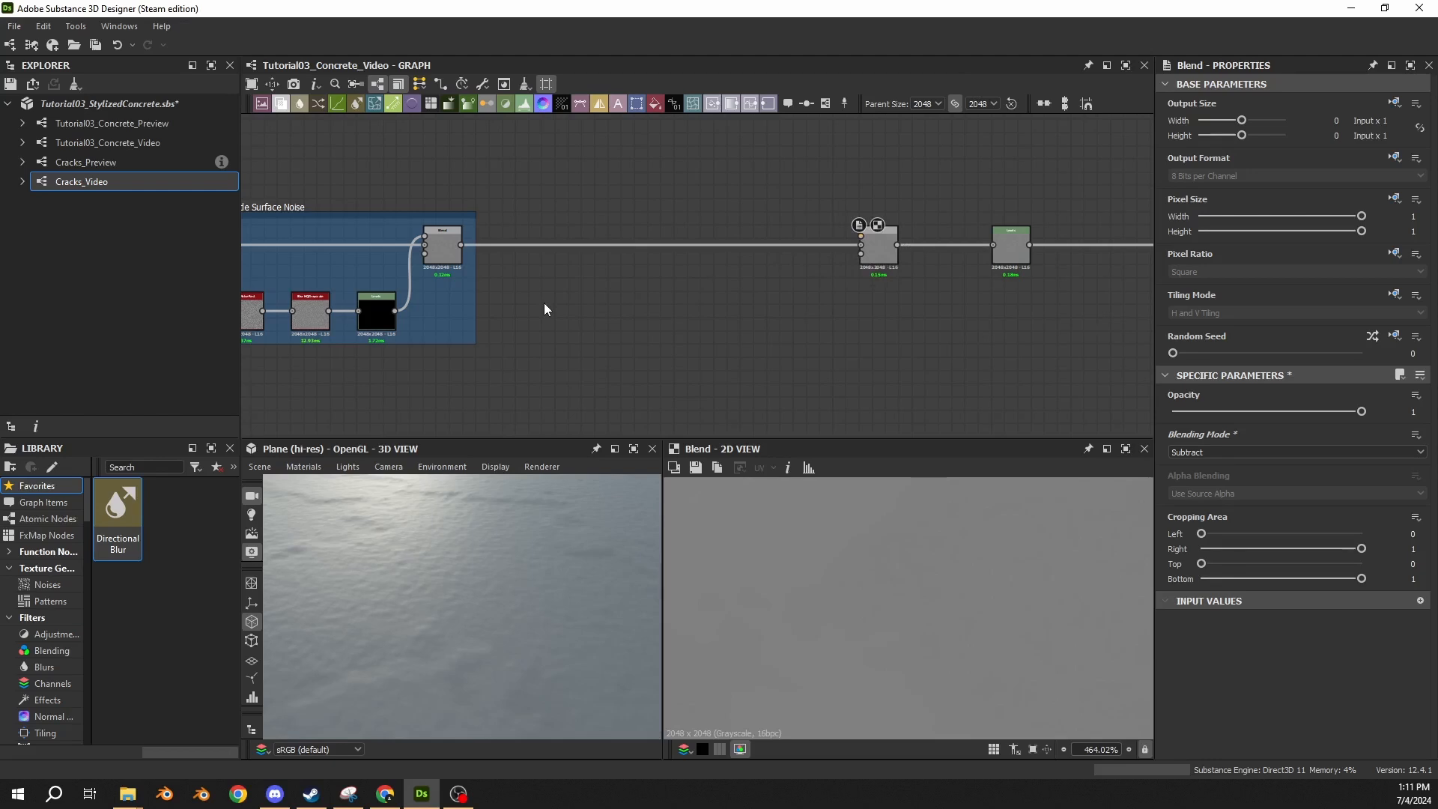
pyautogui.press('space')
pyautogui.write('grun')
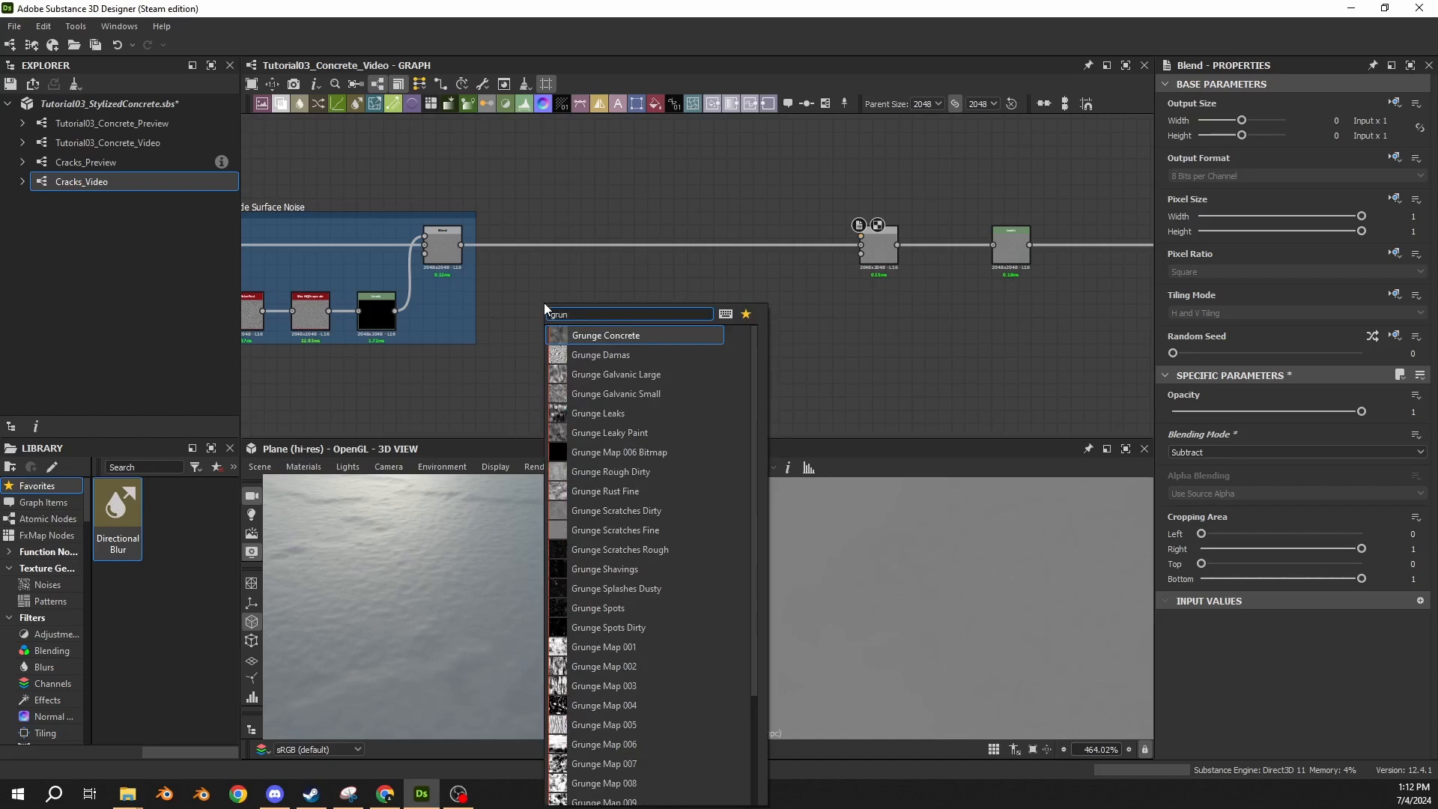
pyautogui.click(590, 338)
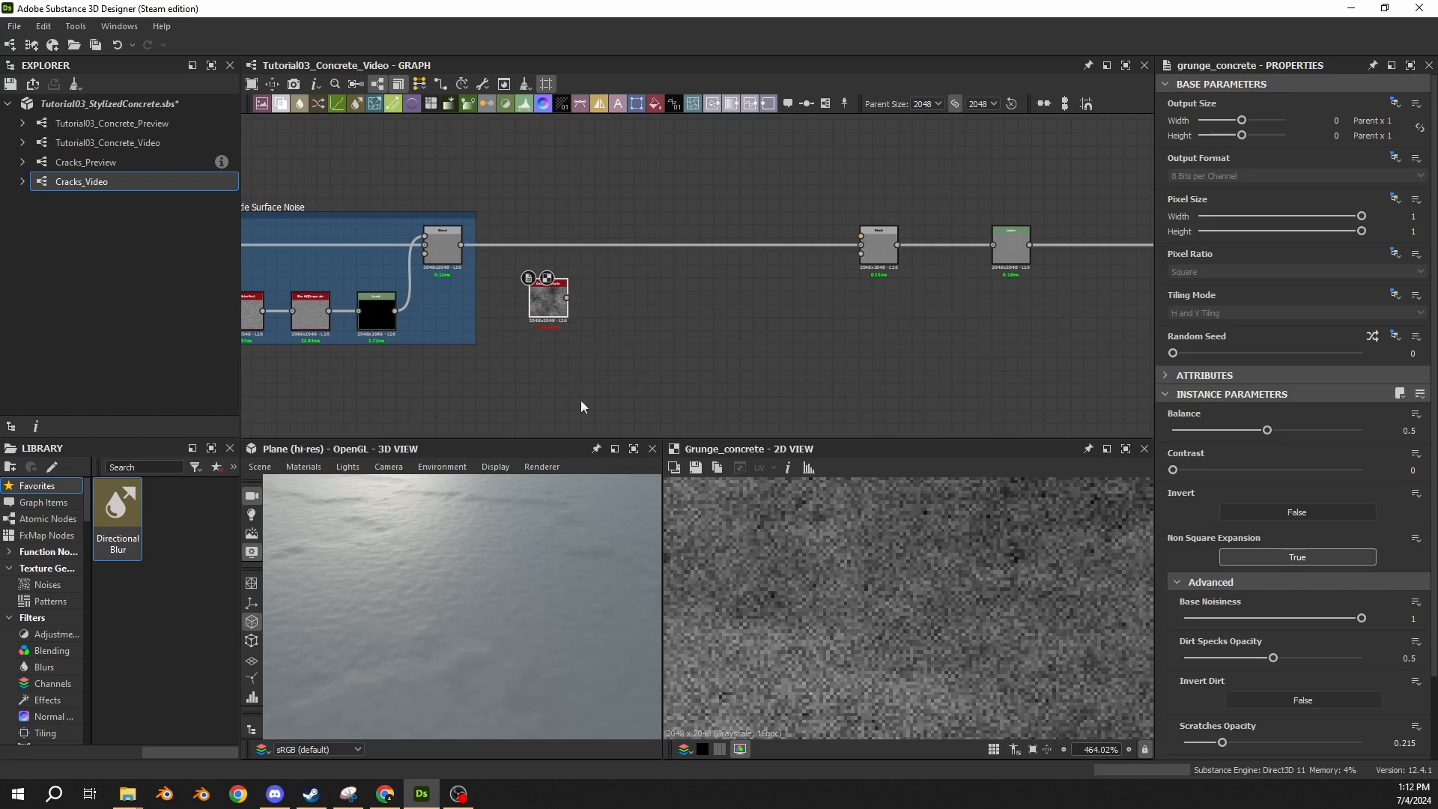
pyautogui.scroll(2, 577, 316)
pyautogui.scroll(-1, 617, 321)
pyautogui.scroll(-2, 617, 321)
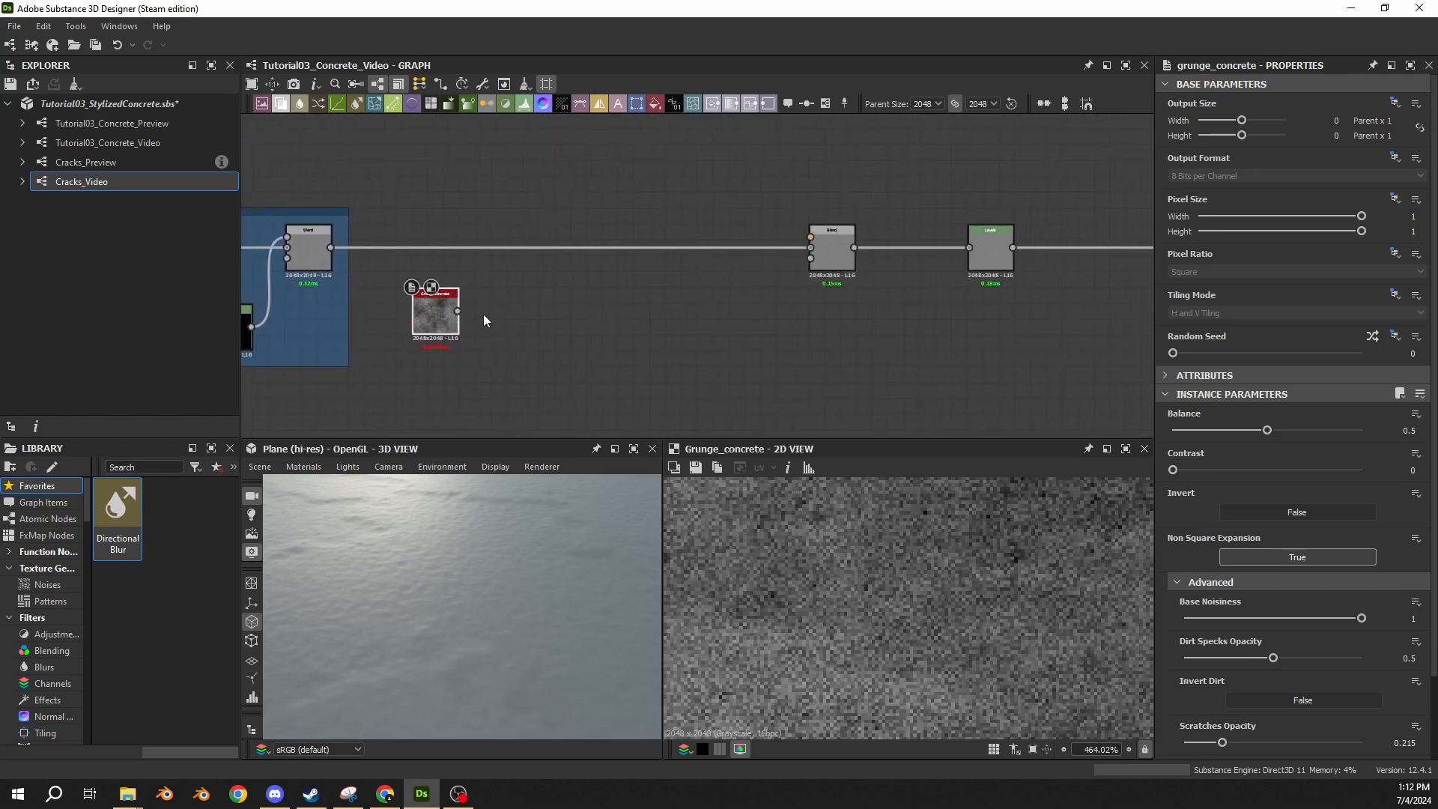
pyautogui.moveTo(458, 310); pyautogui.dragTo(811, 237)
pyautogui.scroll(-5, 480, 541)
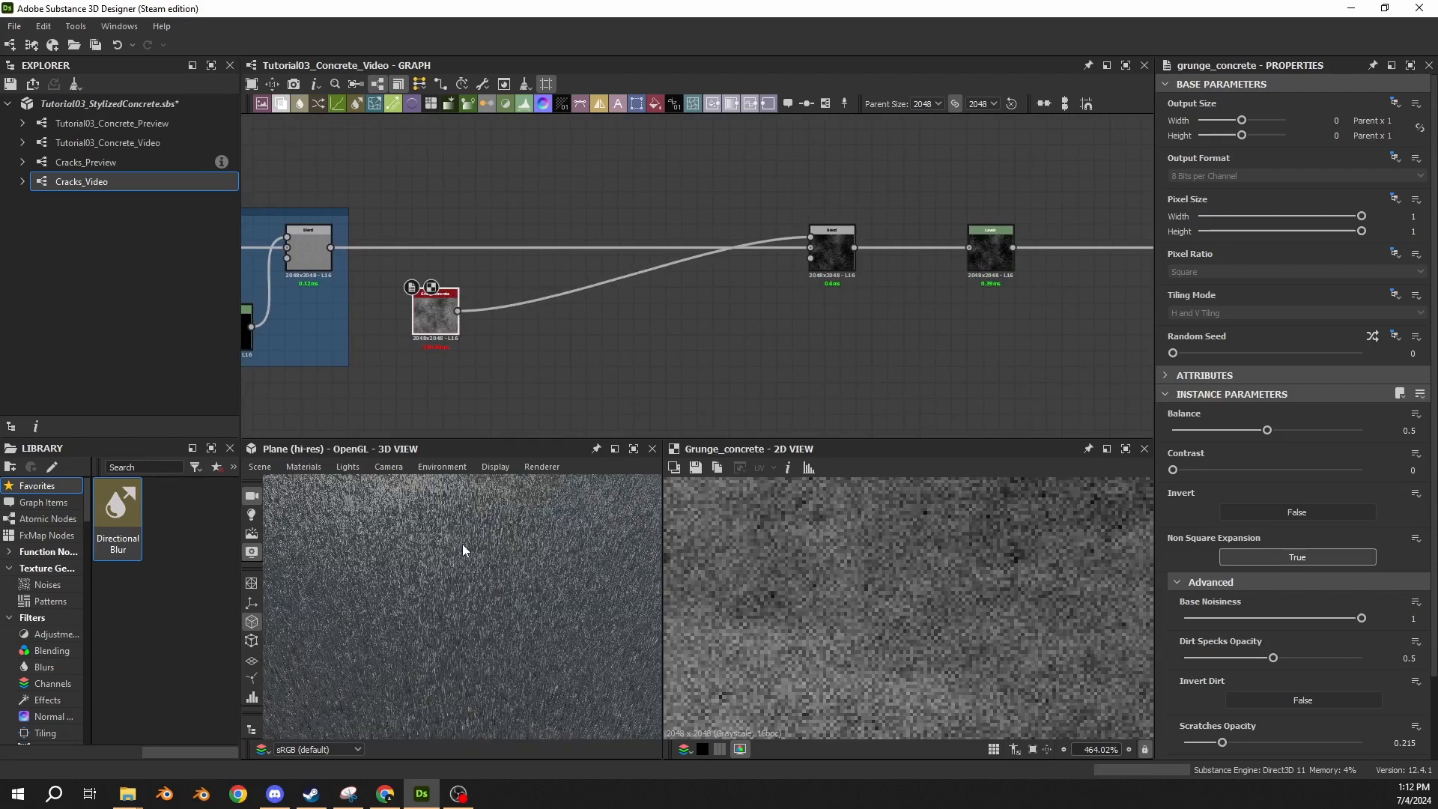
# Insert a Levels node between Grunge Concrete and the new Blend and align both nodes in a row below the chain.
pyautogui.click(569, 288)
pyautogui.press('space')
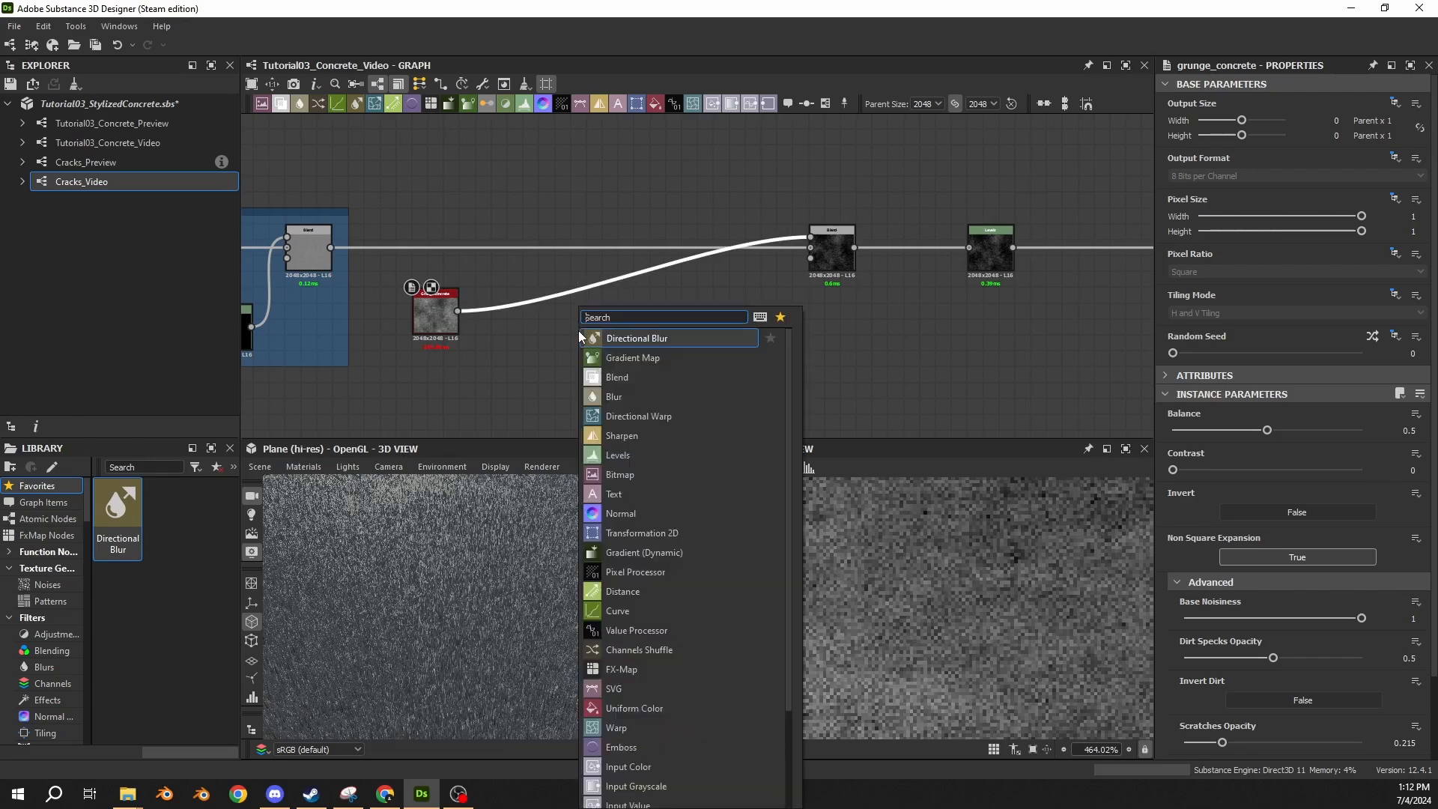
pyautogui.write('levels')
pyautogui.press('Return')
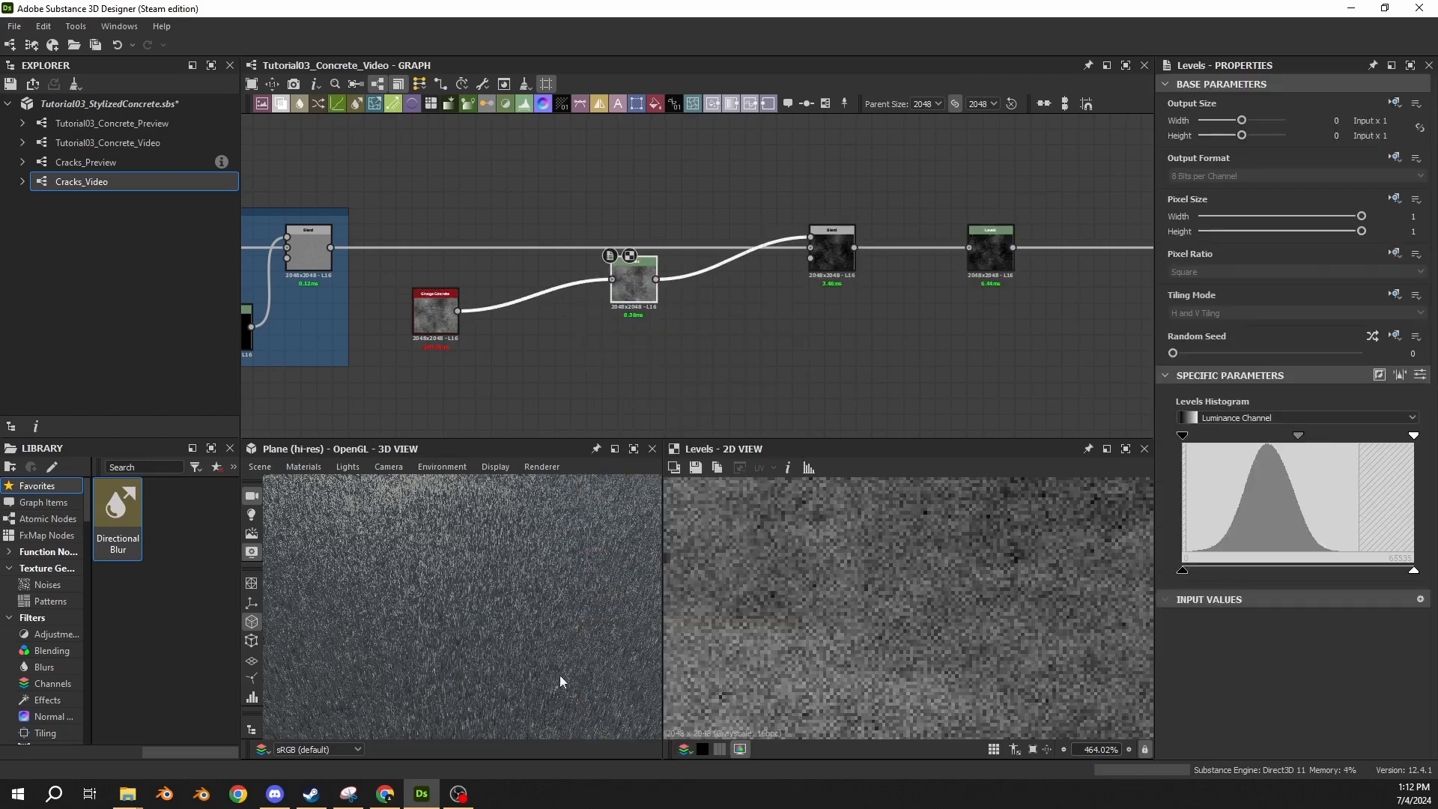
pyautogui.moveTo(561, 682); pyautogui.dragTo(463, 631)
pyautogui.moveTo(645, 293); pyautogui.dragTo(422, 344)
pyautogui.moveTo(443, 322); pyautogui.dragTo(442, 337)
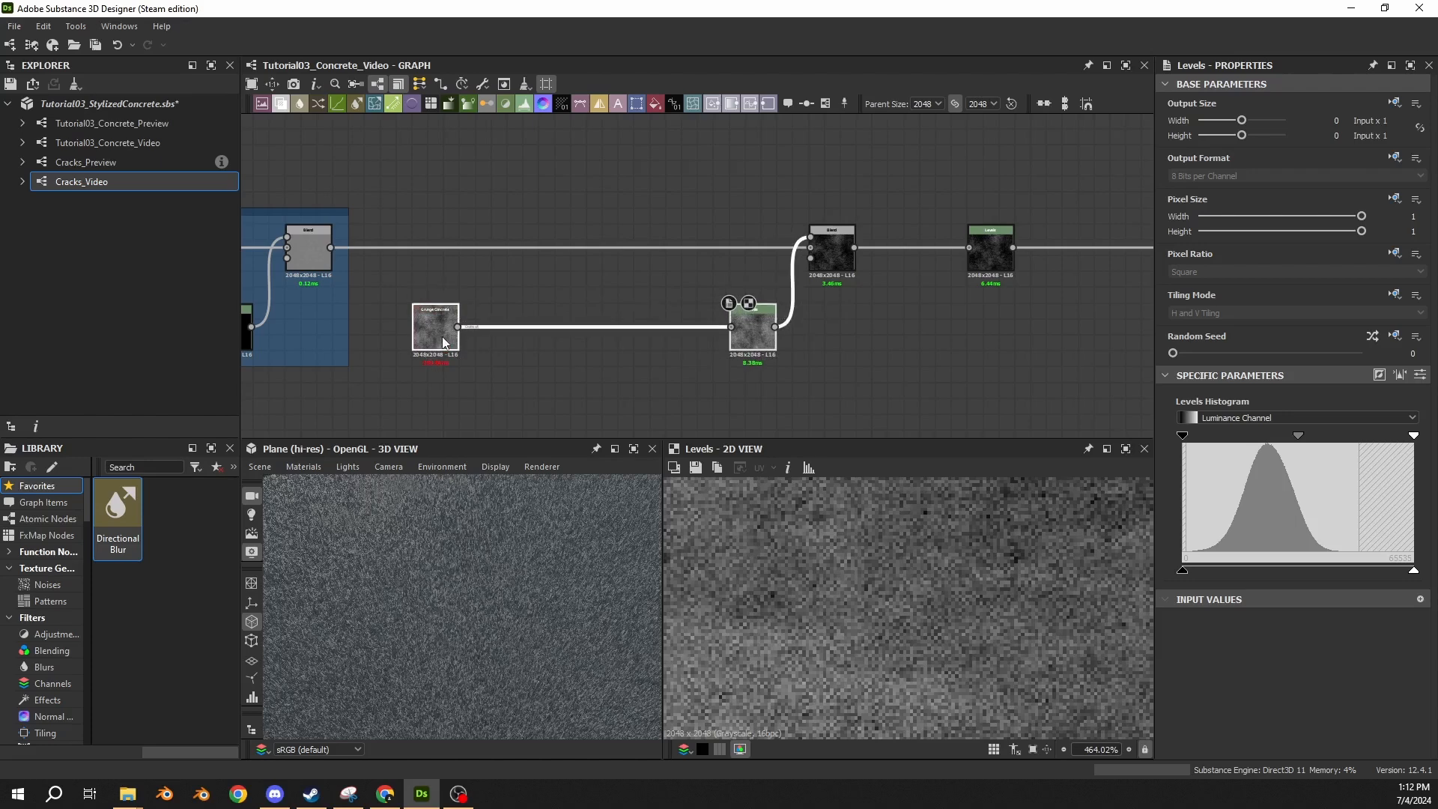
pyautogui.click(592, 359)
# Invert the grunge Levels node's output and set its Level Out Low to 0.0075.
pyautogui.click(754, 351)
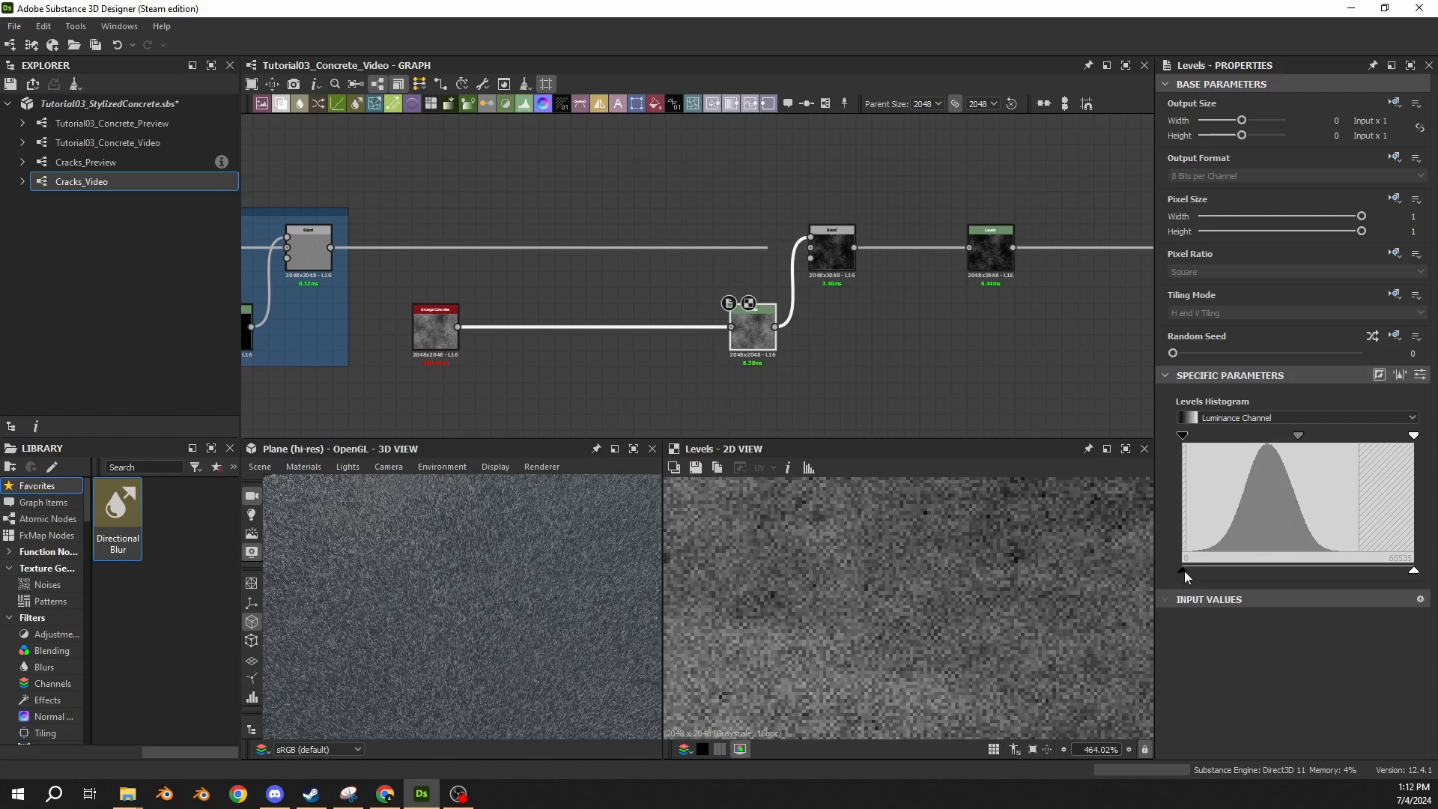
pyautogui.click(1380, 375)
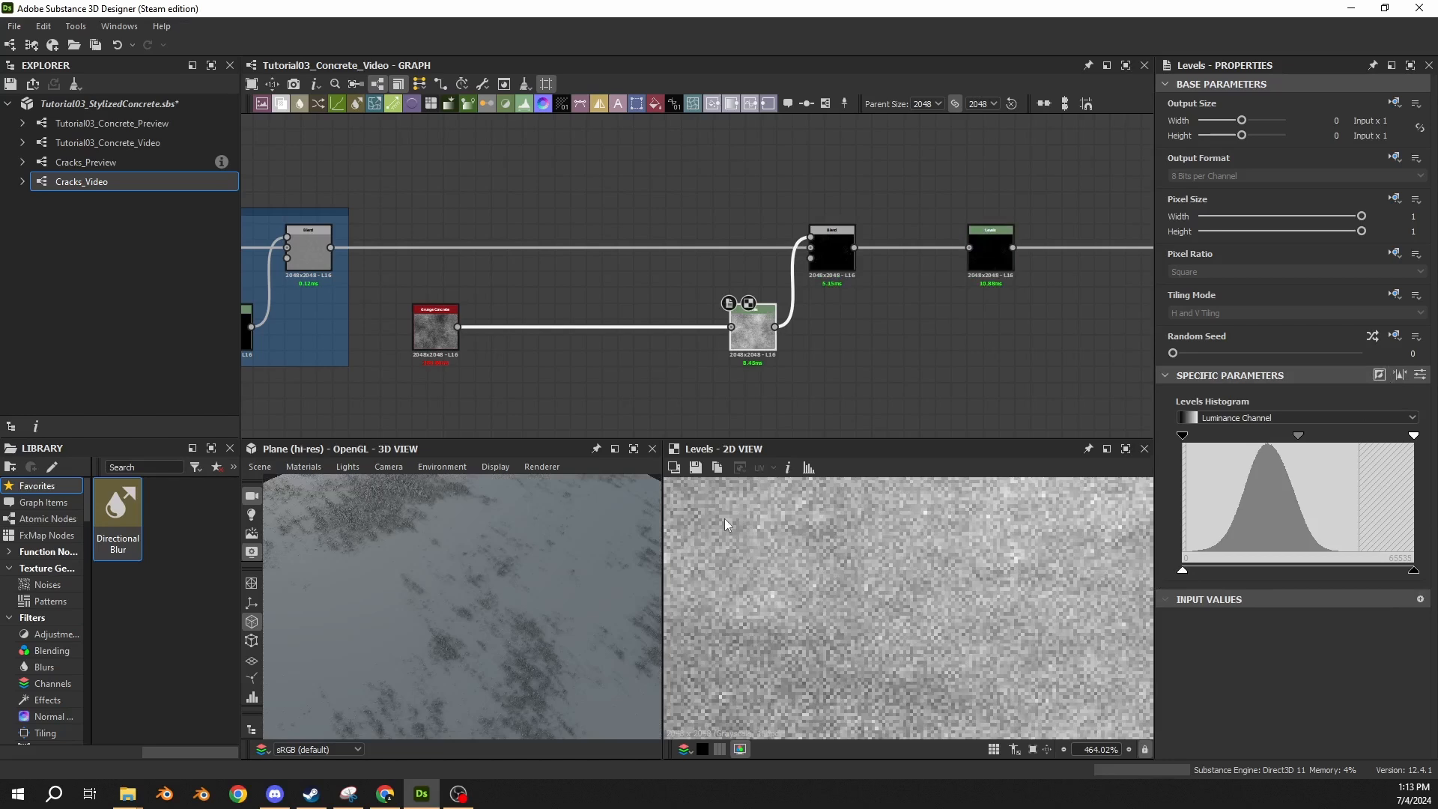
pyautogui.click(1422, 377)
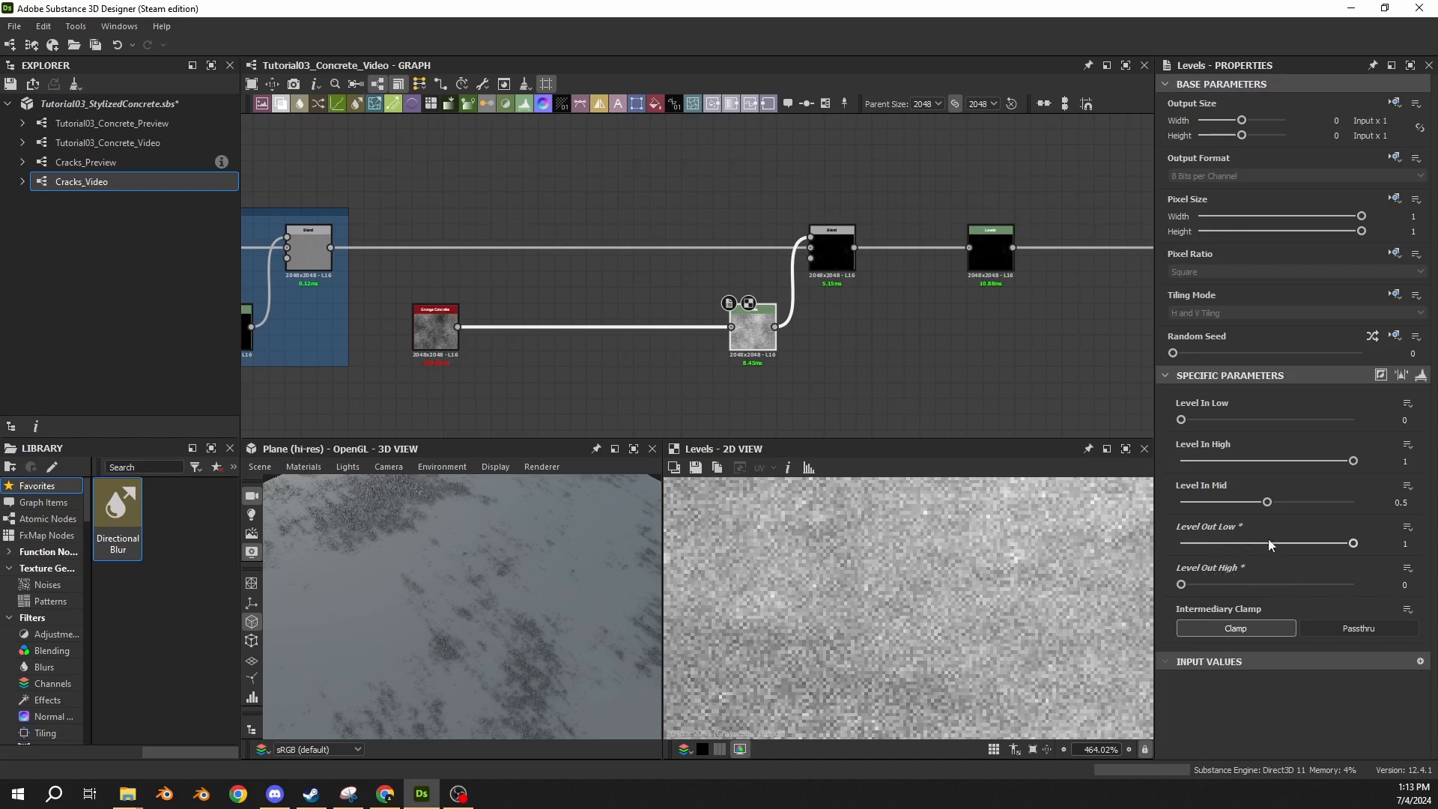
pyautogui.click(1406, 544)
pyautogui.press('BackSpace')
pyautogui.write('.0075')
pyautogui.press('Return')
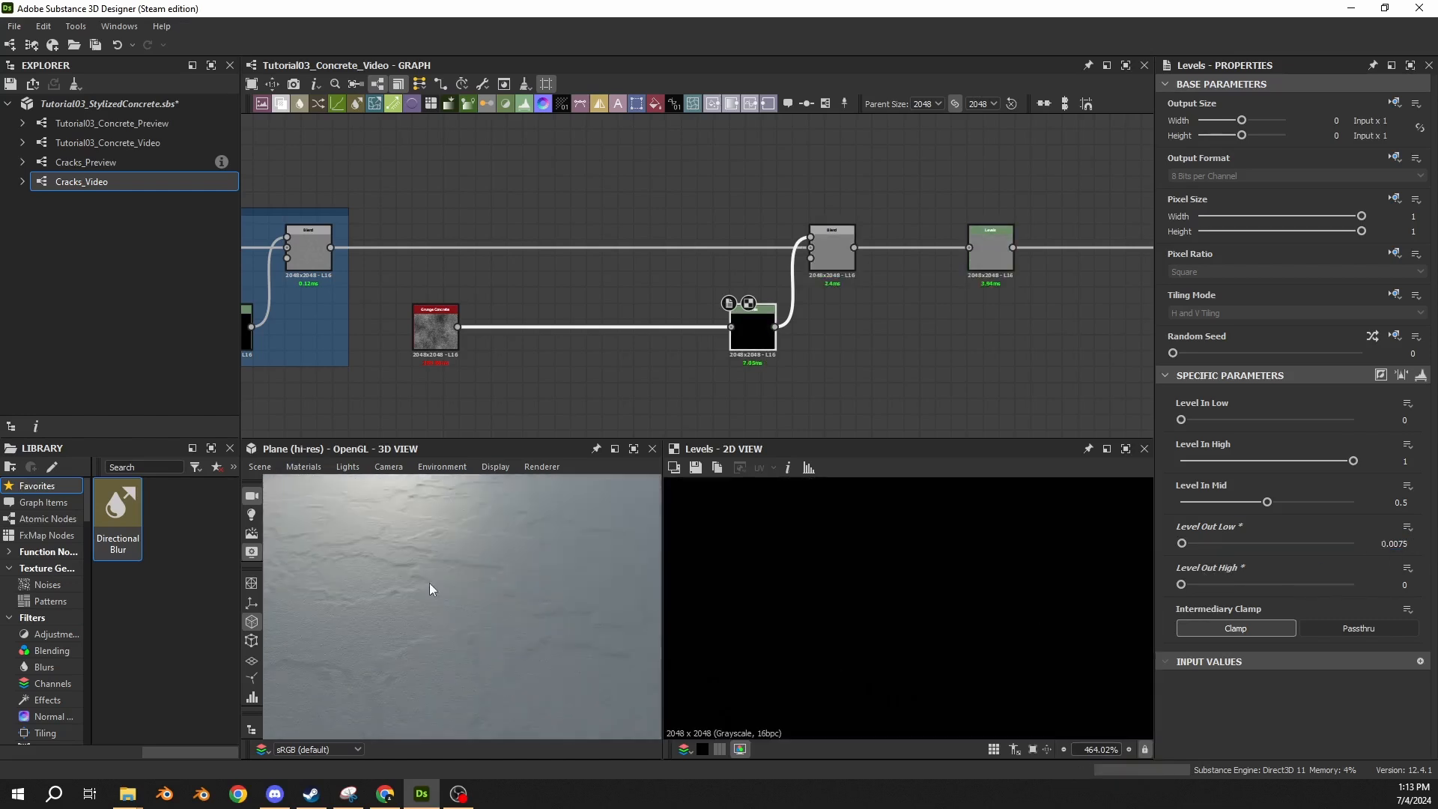
# Disable and re-enable the grunge Blend node repeatedly to compare its effect on the 3D surface.
pyautogui.click(845, 263)
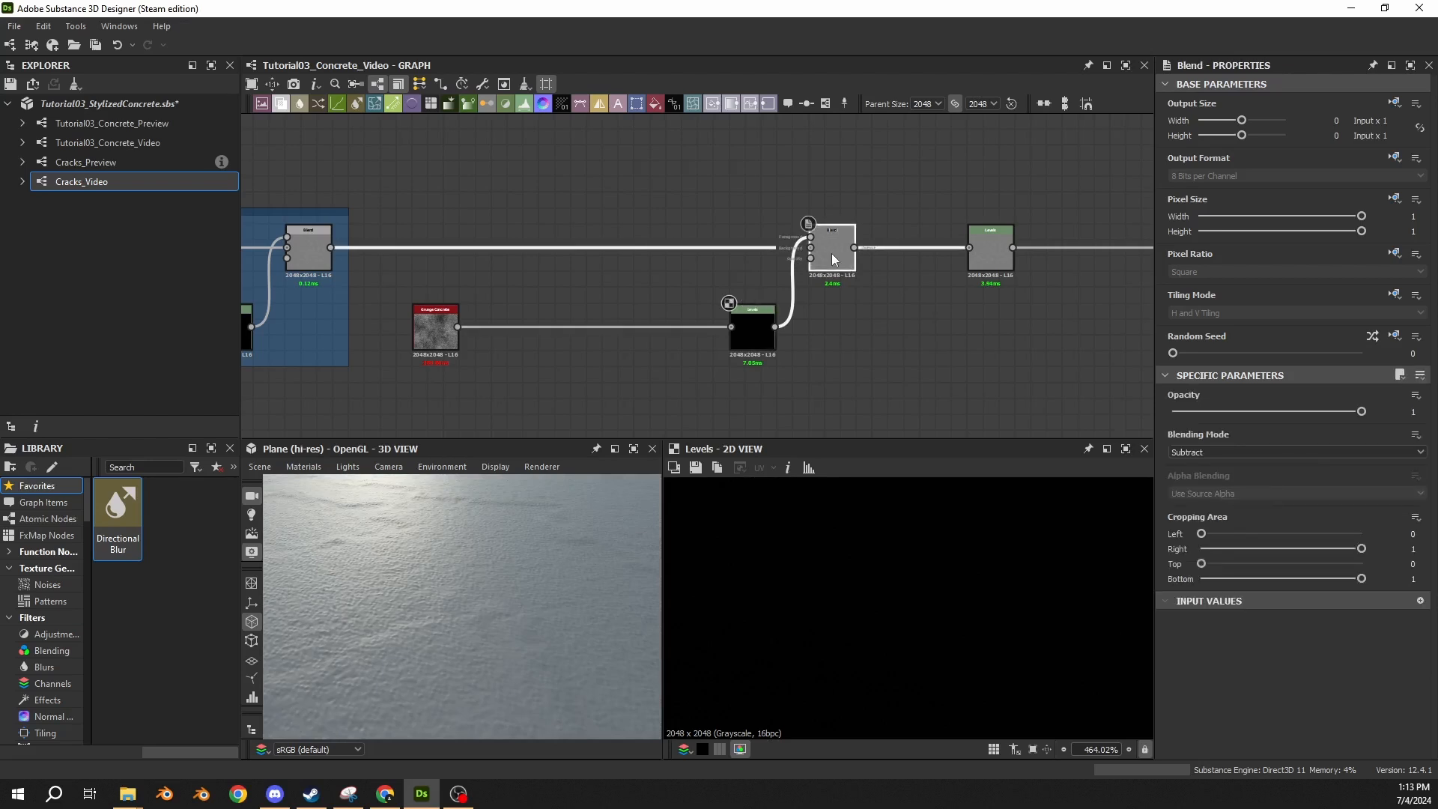
pyautogui.hotkey('shift', 'd')
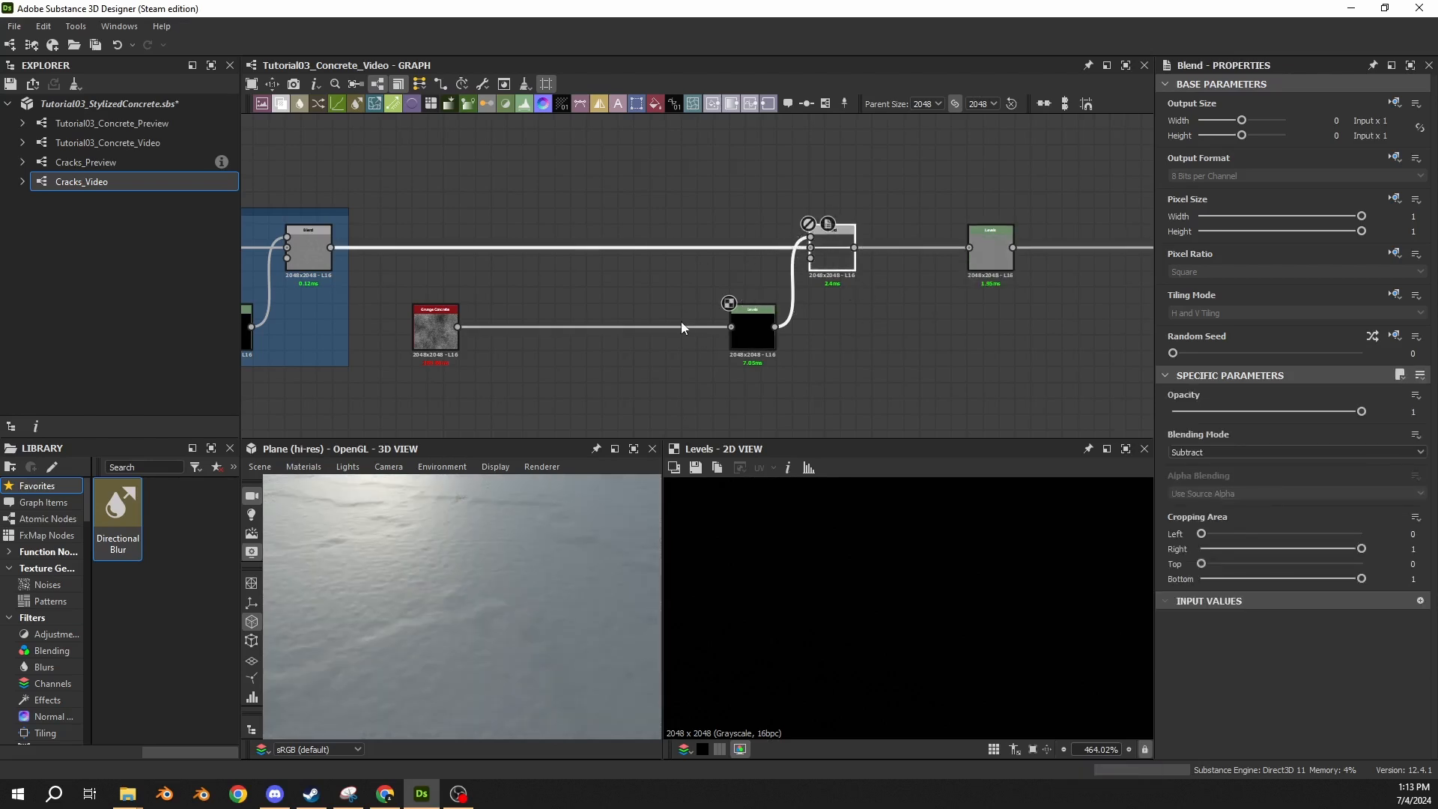
pyautogui.hotkey('shift', 'd')
pyautogui.hotkey('shift', 'd')
pyautogui.hotkey('shift', 'd')
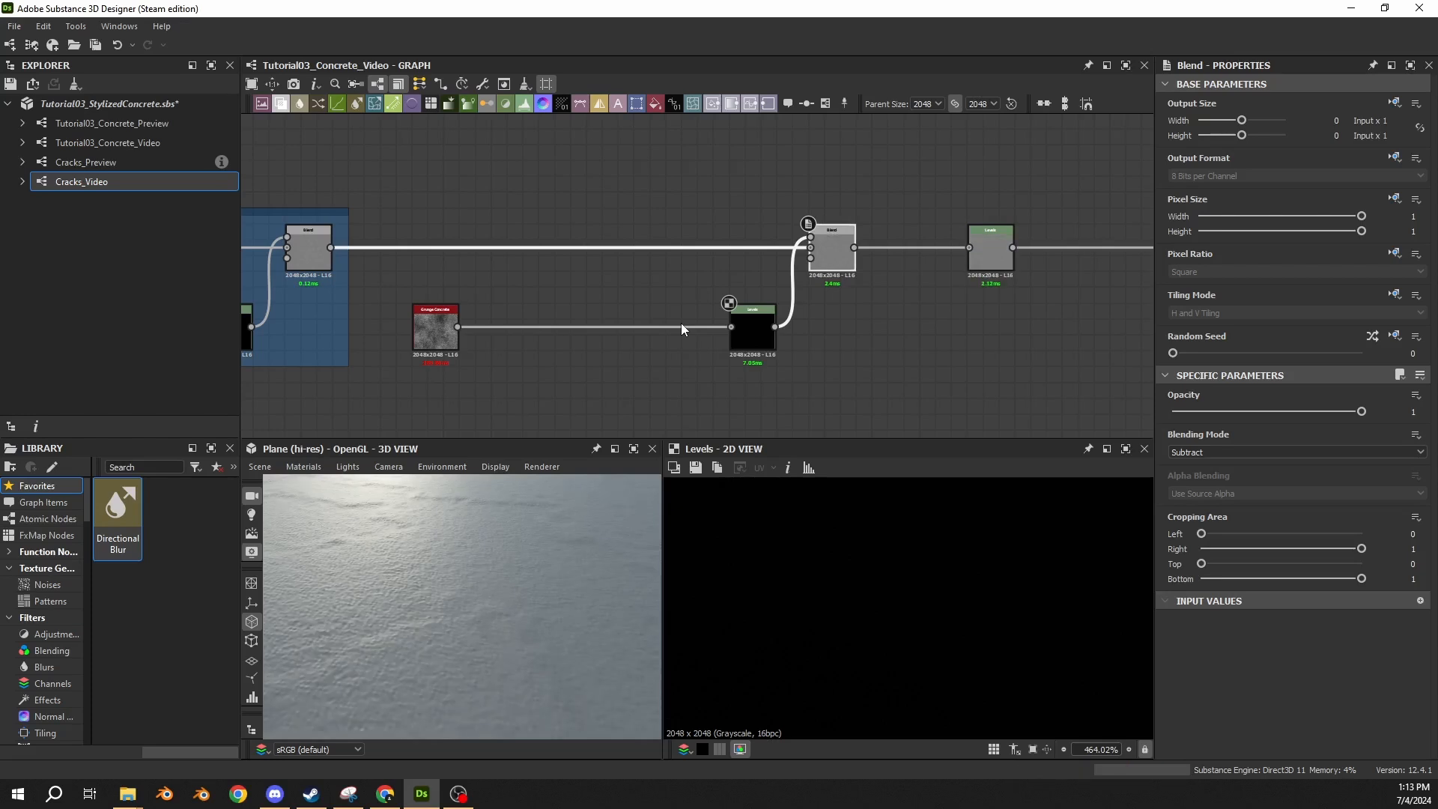
pyautogui.hotkey('shift', 'd')
pyautogui.hotkey('shift', 'd')
pyautogui.hotkey('shift', 'd')
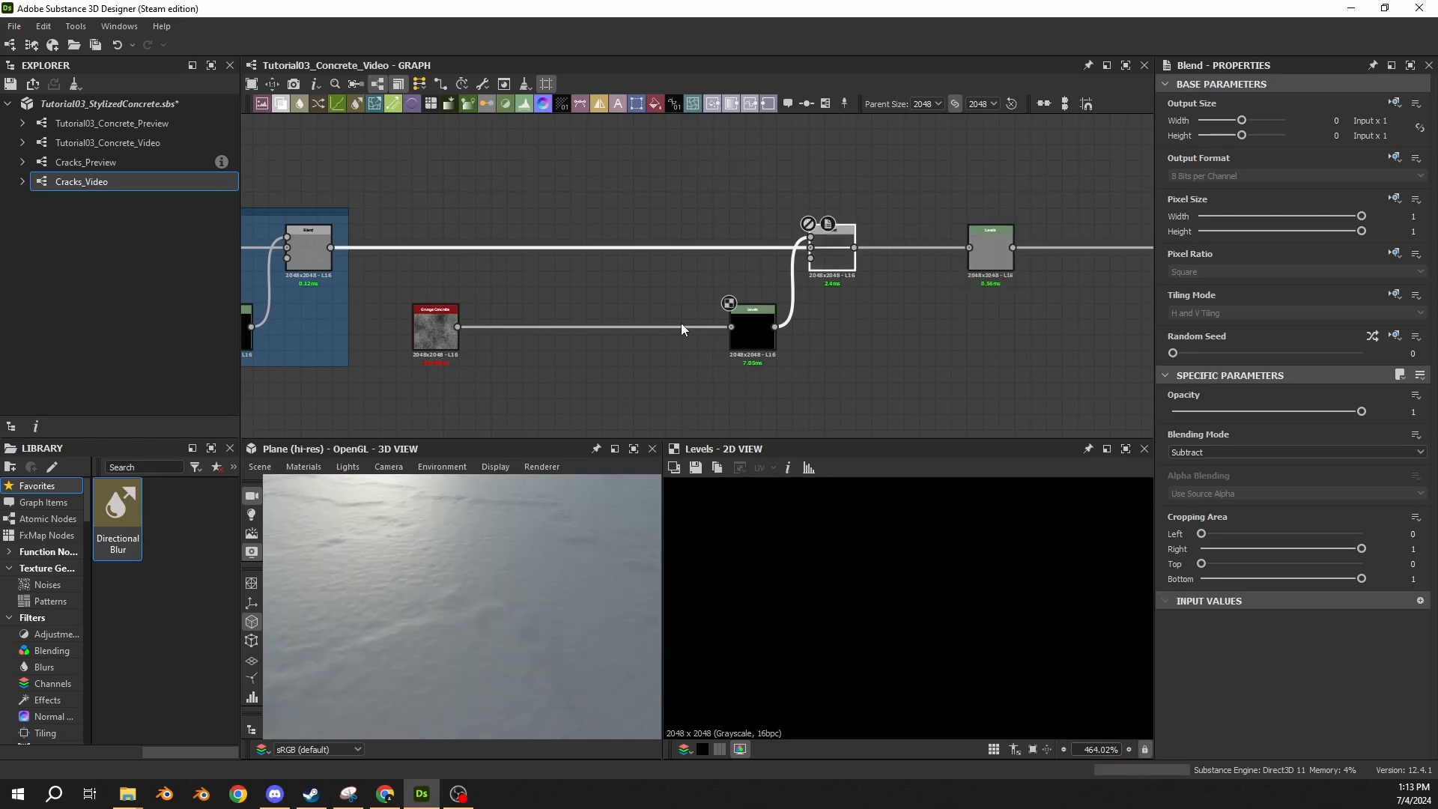
pyautogui.hotkey('shift', 'd')
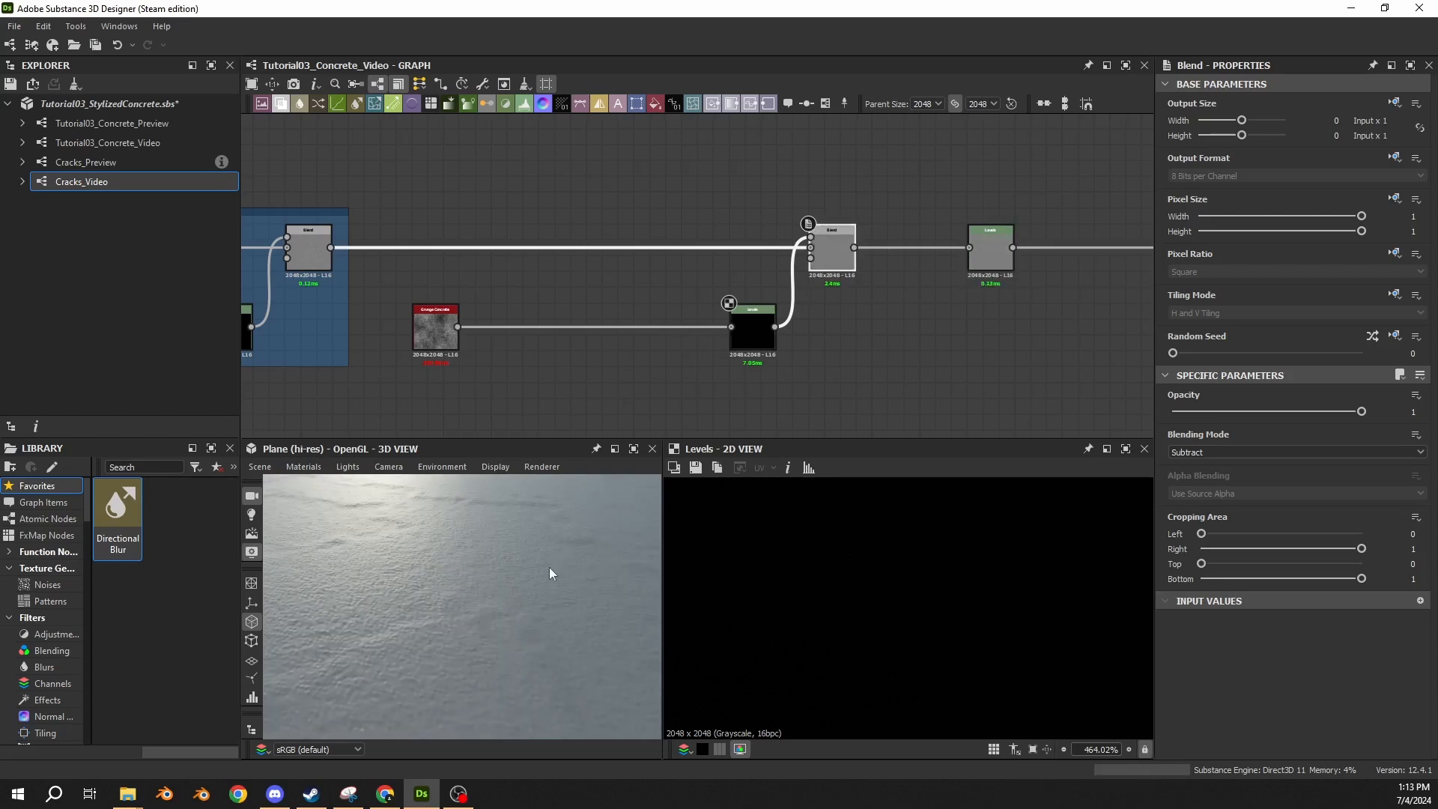
# Disable and re-enable the Blend node in the Subtle Surface Noise frame to compare its effect on the surface.
pyautogui.moveTo(552, 328); pyautogui.dragTo(611, 305, button='middle')
pyautogui.click(367, 239)
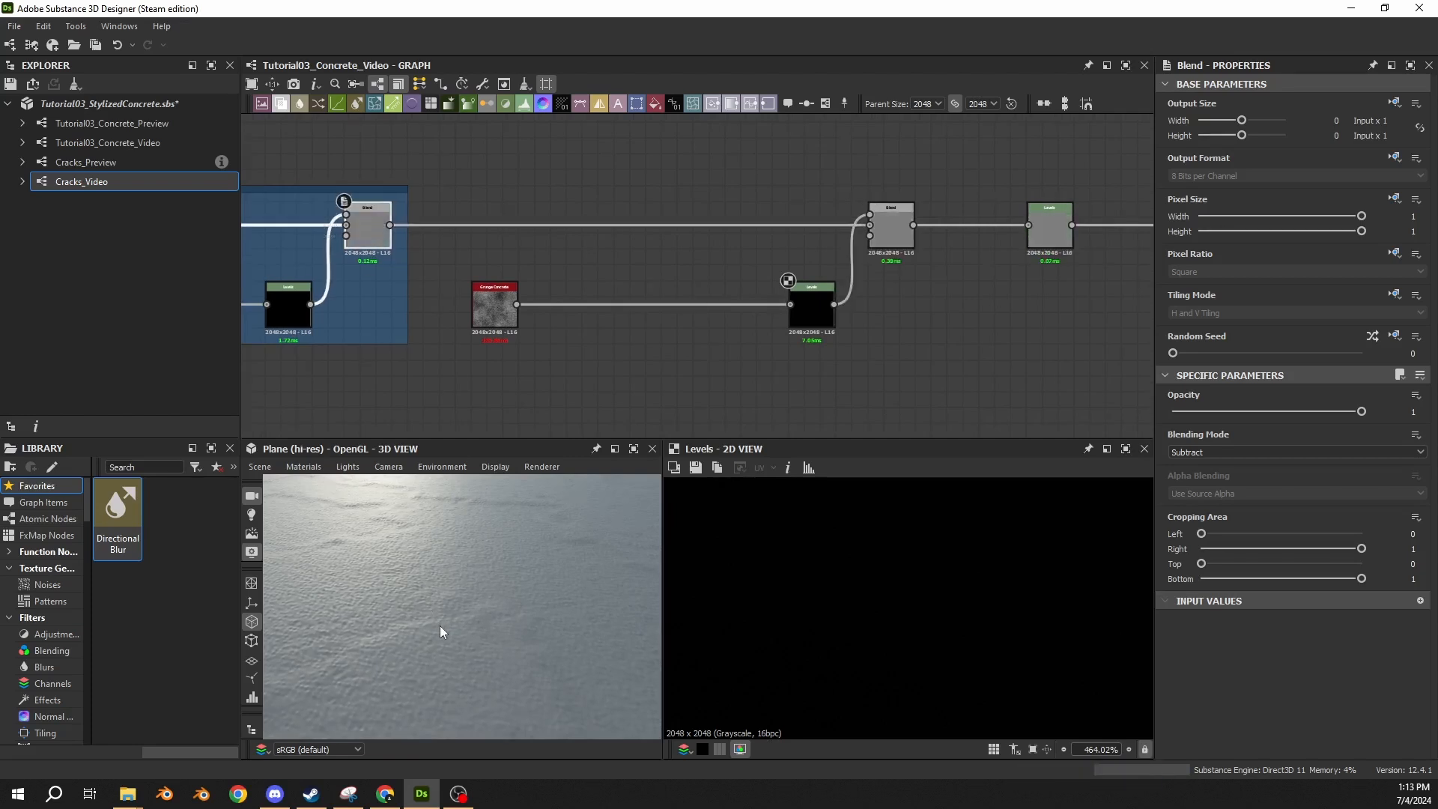
pyautogui.hotkey('shift', 'd')
pyautogui.hotkey('shift', 'd')
pyautogui.click(477, 321)
pyautogui.click(796, 317)
pyautogui.click(526, 336)
# Insert a Transformation 2D node between Grunge Concrete and its Levels and place it right beside Grunge Concrete.
pyautogui.scroll(2, 443, 303)
pyautogui.moveTo(510, 317); pyautogui.dragTo(444, 314)
pyautogui.click(592, 274)
pyautogui.click(595, 308)
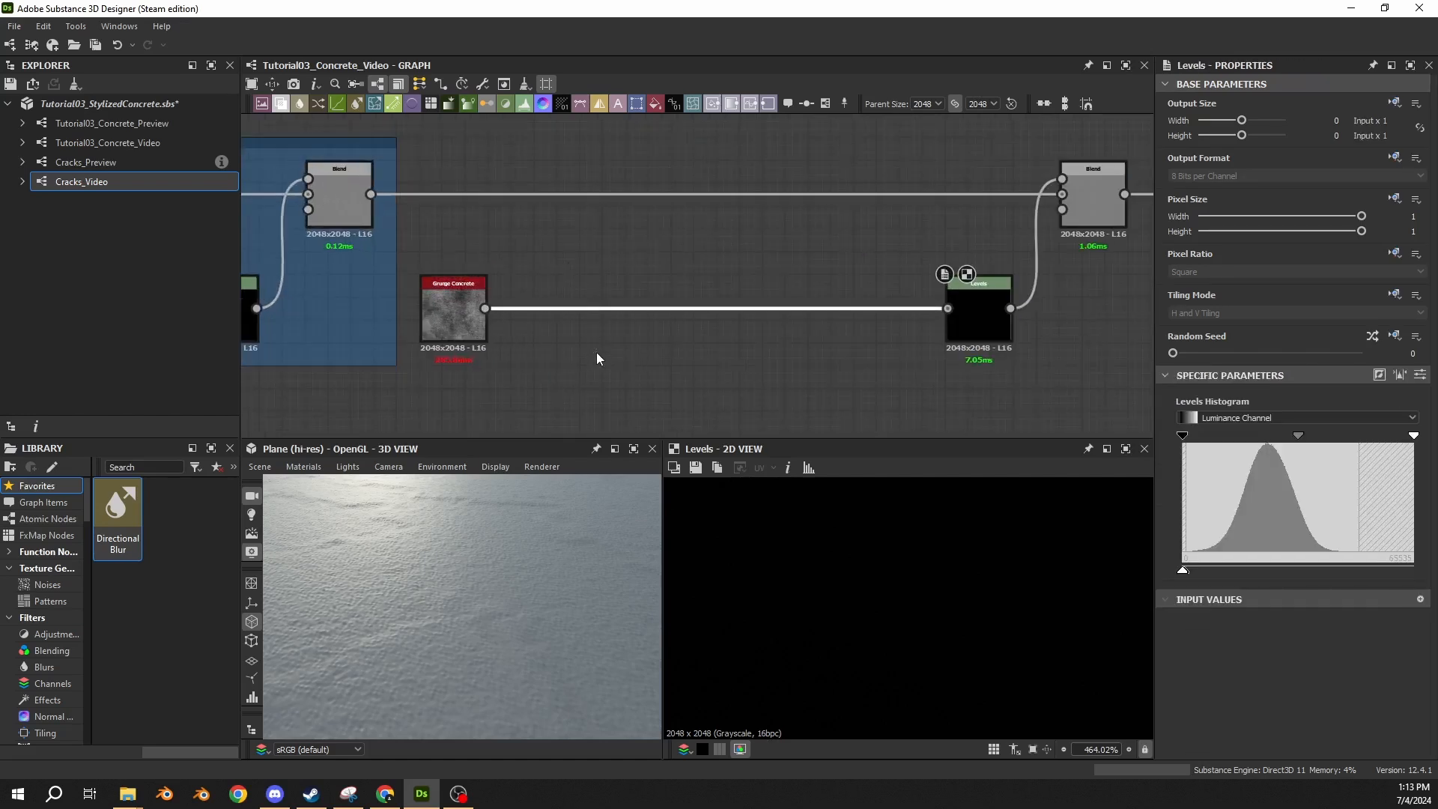
pyautogui.scroll(2, 584, 331)
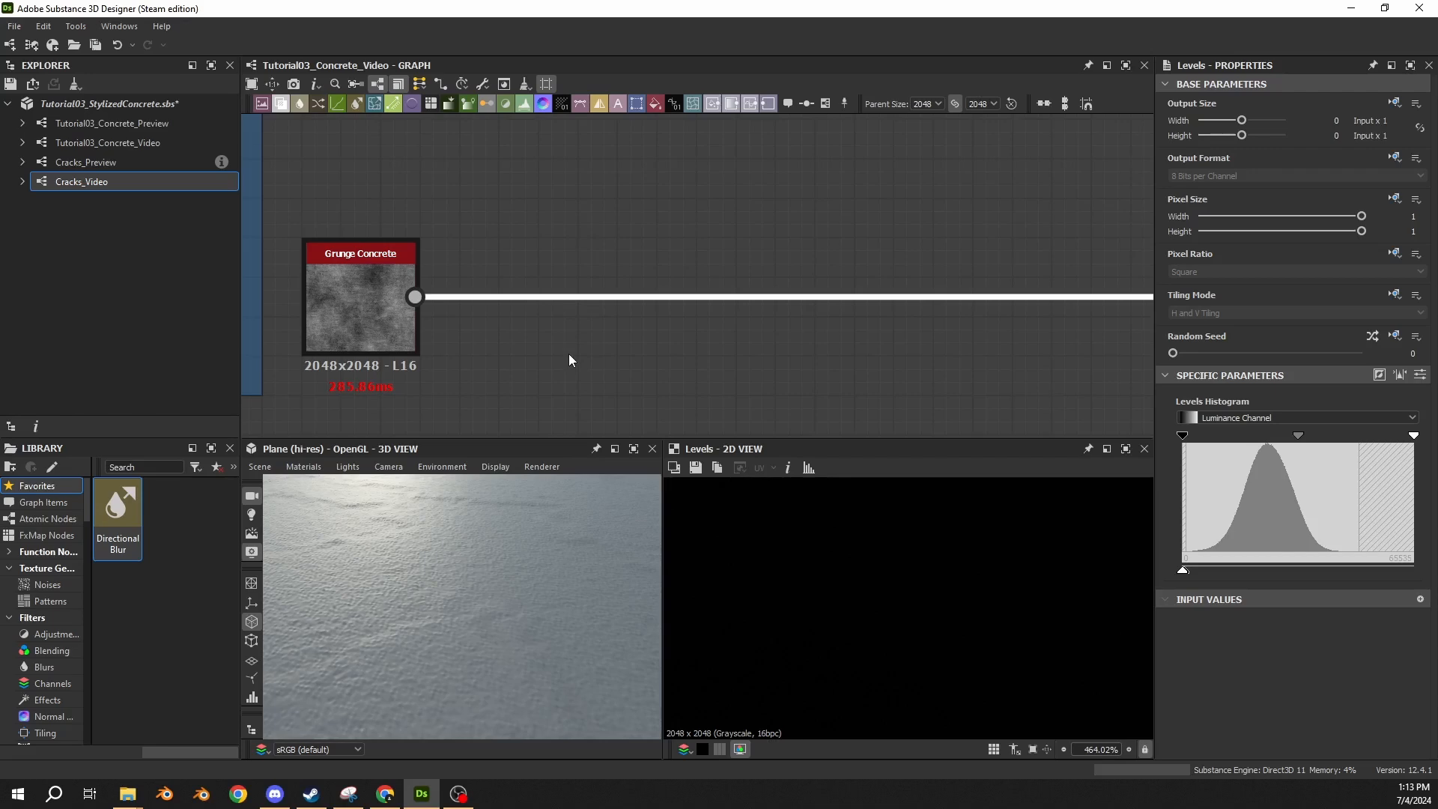
pyautogui.press('space')
pyautogui.write('2d')
pyautogui.click(598, 340)
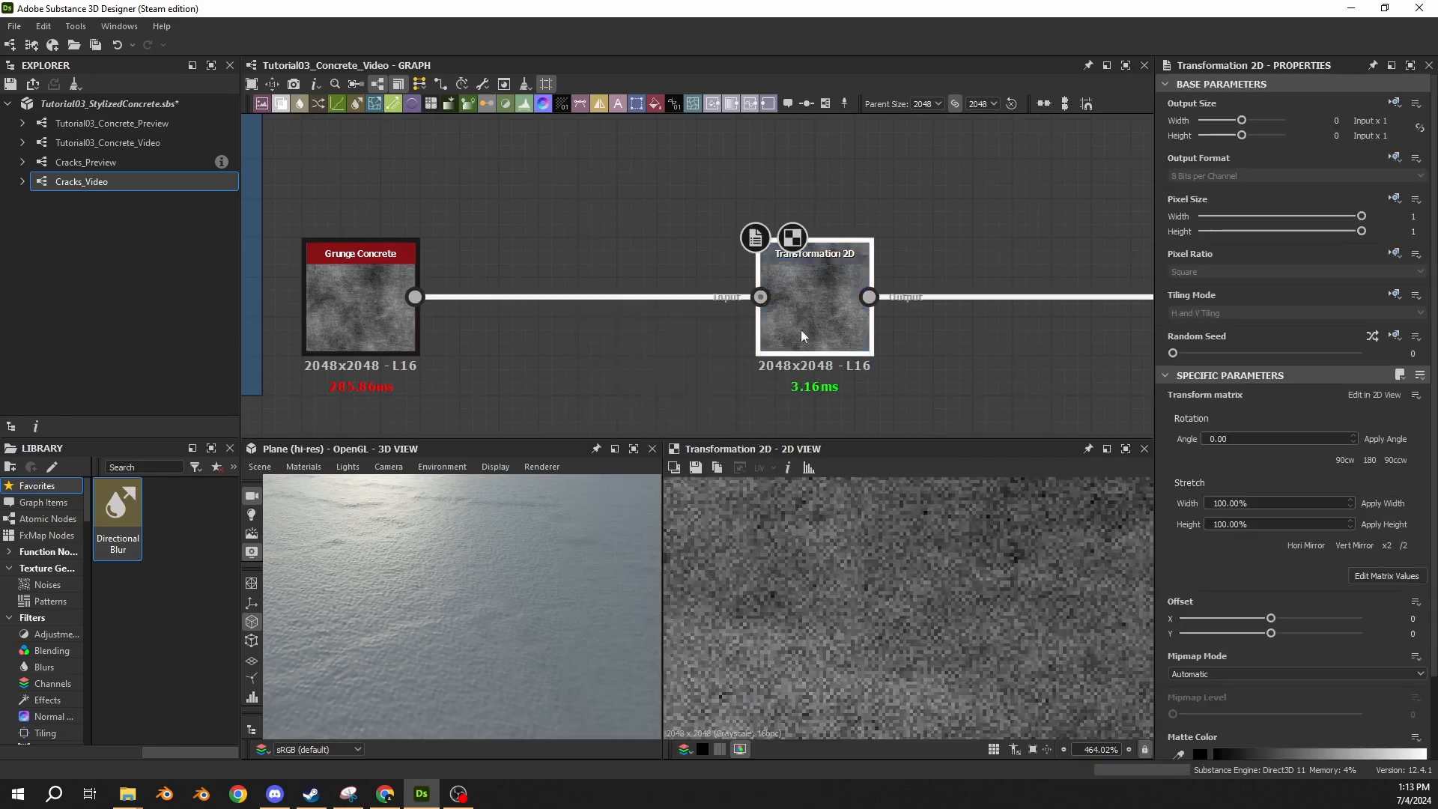
pyautogui.moveTo(802, 331); pyautogui.dragTo(567, 335)
pyautogui.moveTo(580, 380); pyautogui.dragTo(581, 201, button='middle')
pyautogui.scroll(-3, 713, 372)
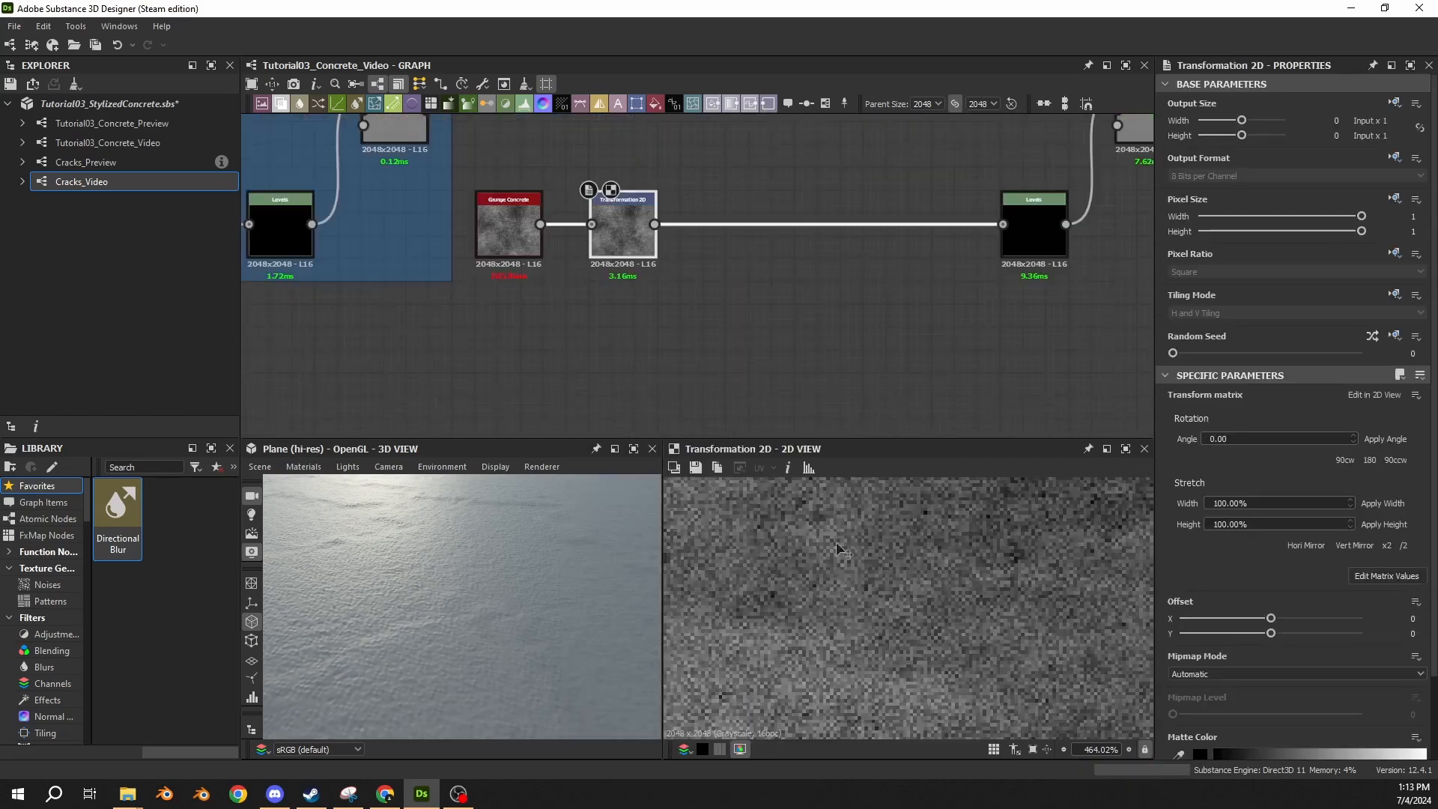
# Examine the whole transformed grunge pattern in the 2D view along with the Grunge Concrete node's parameters.
pyautogui.scroll(-5, 838, 549)
pyautogui.click(487, 238)
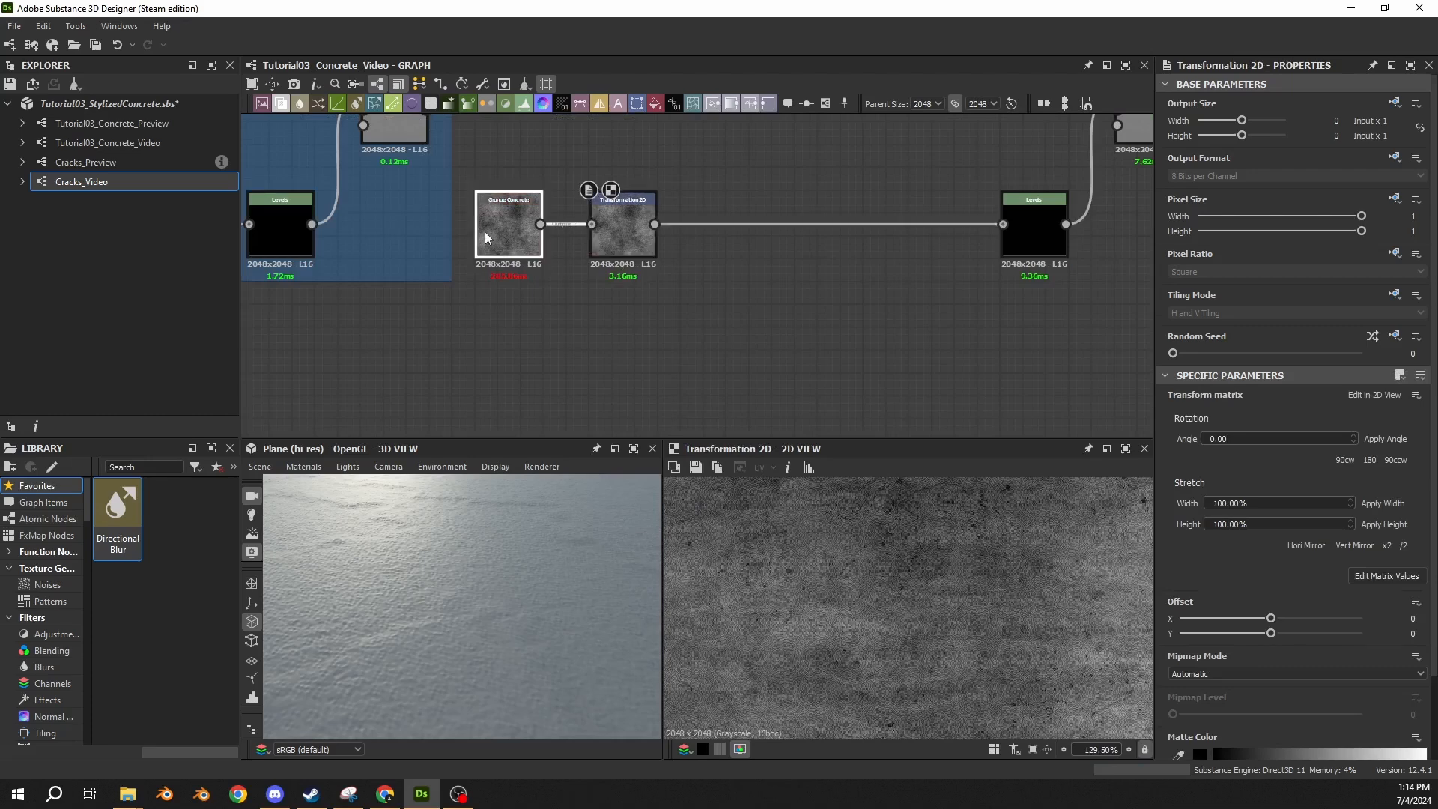
pyautogui.scroll(-4, 844, 591)
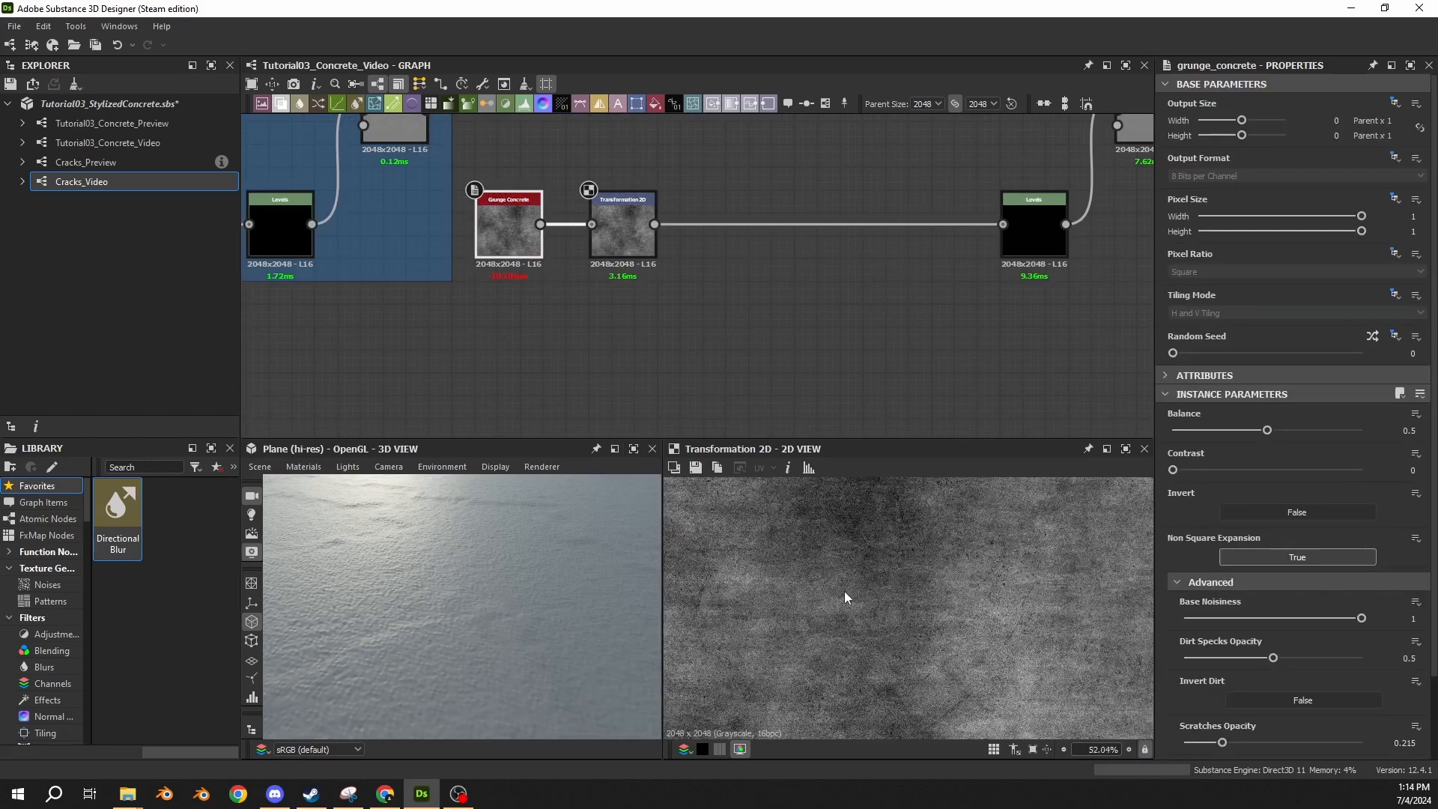
pyautogui.scroll(-8, 843, 591)
pyautogui.scroll(7, 909, 604)
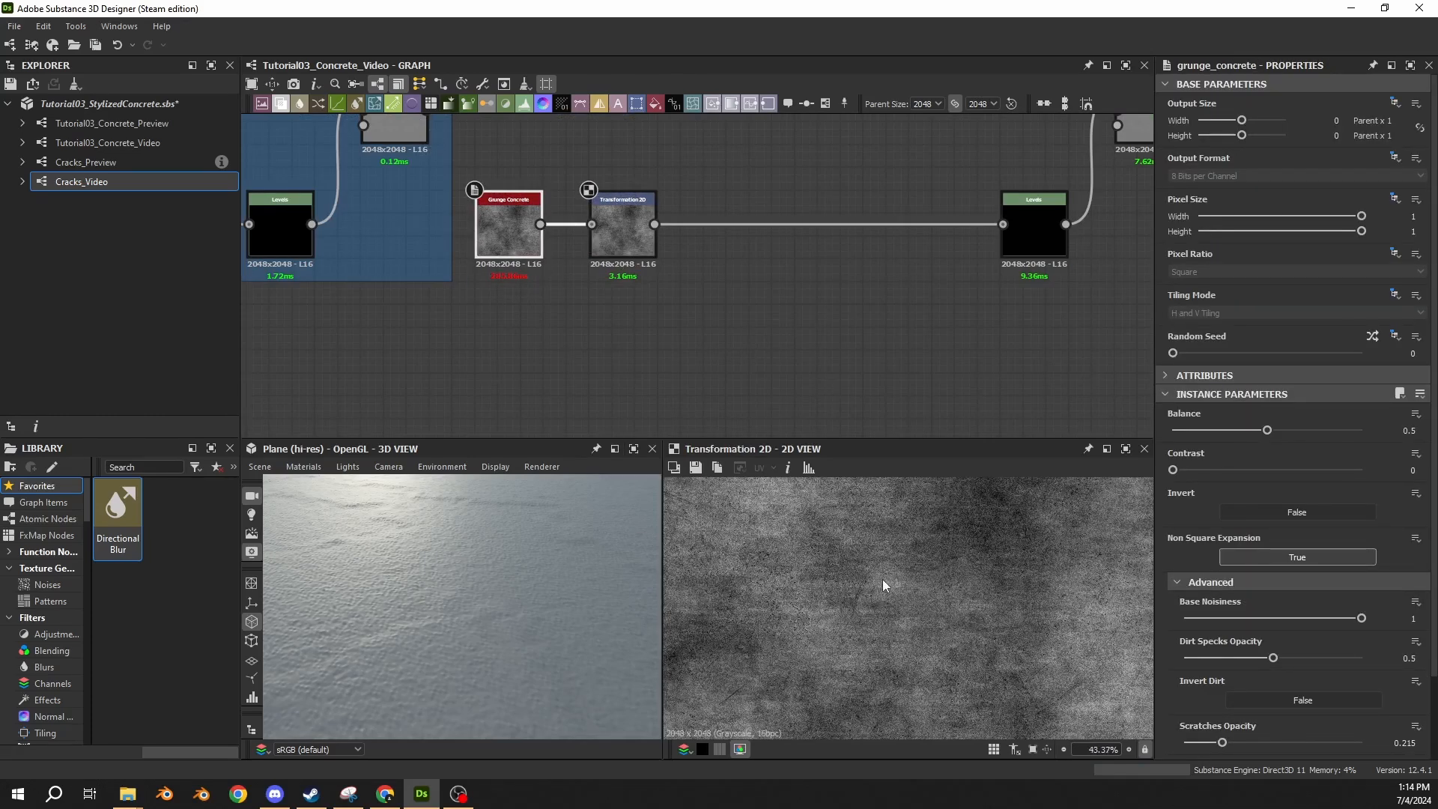
pyautogui.scroll(-2, 936, 584)
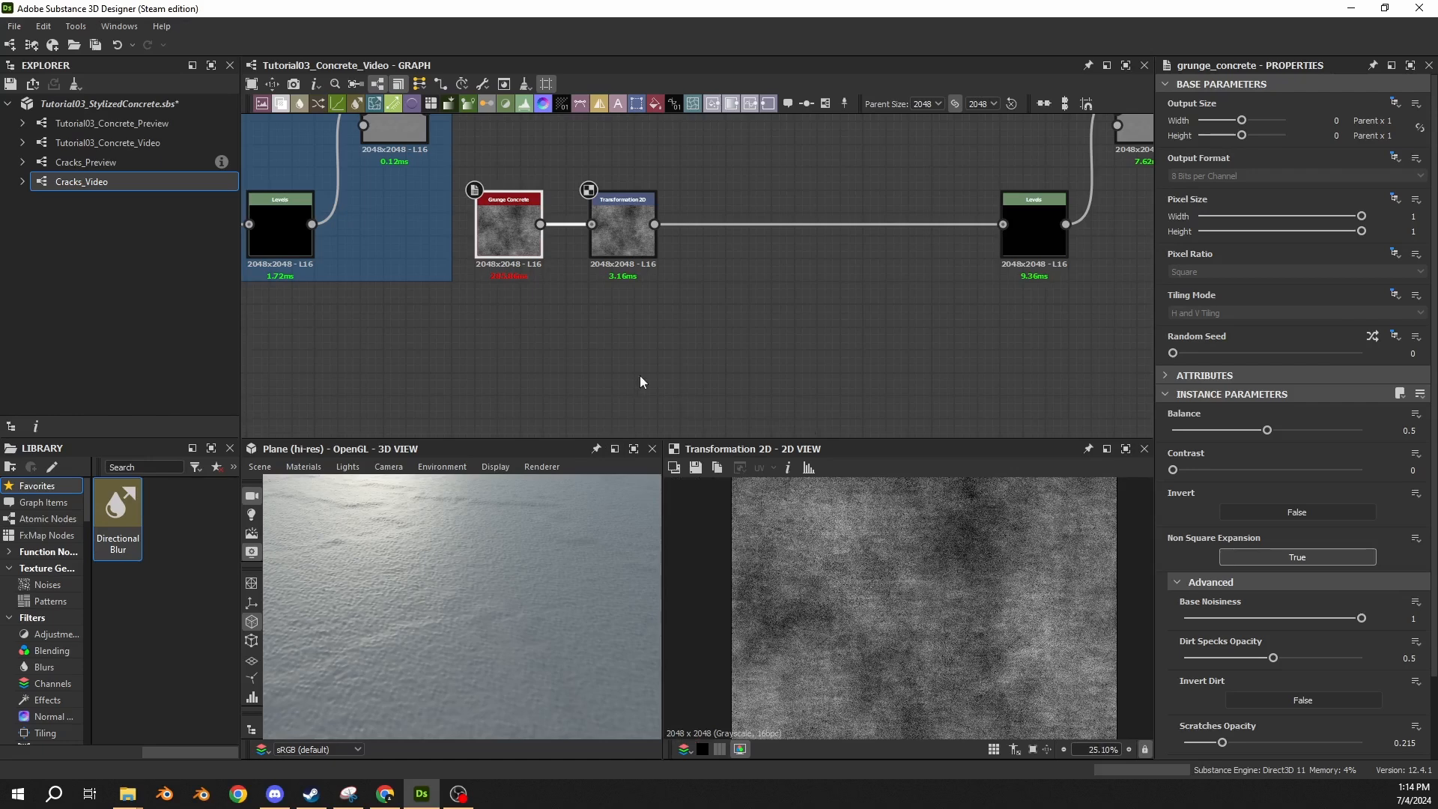
# Try a scale of 5 on the Clouds 2 node that drives Slope Blur Grayscale, inspect the surface, and undo it.
pyautogui.moveTo(506, 338); pyautogui.dragTo(642, 335, button='middle')
pyautogui.moveTo(276, 322); pyautogui.dragTo(935, 355, button='middle')
pyautogui.click(826, 262)
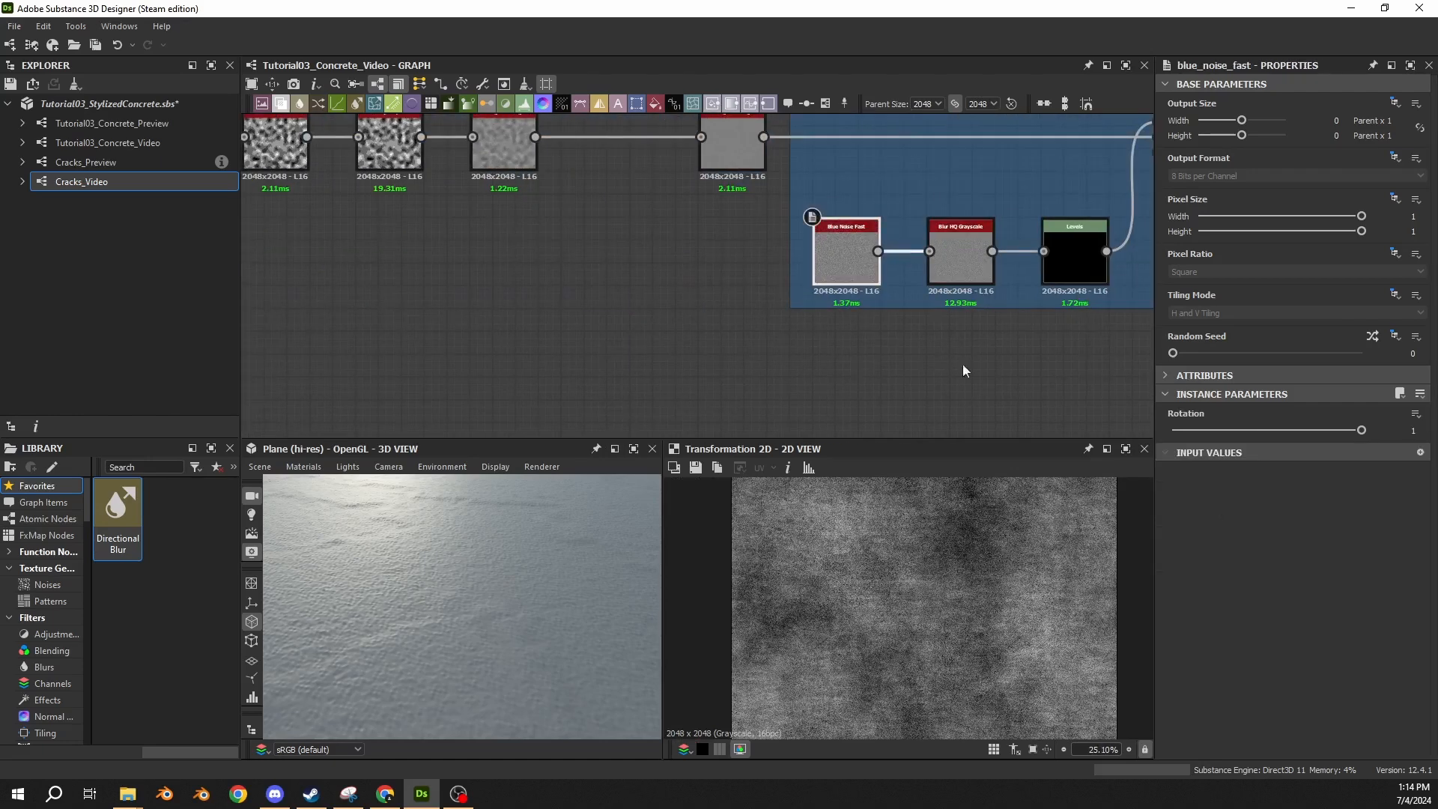
pyautogui.moveTo(299, 277); pyautogui.dragTo(867, 346, button='middle')
pyautogui.click(514, 322)
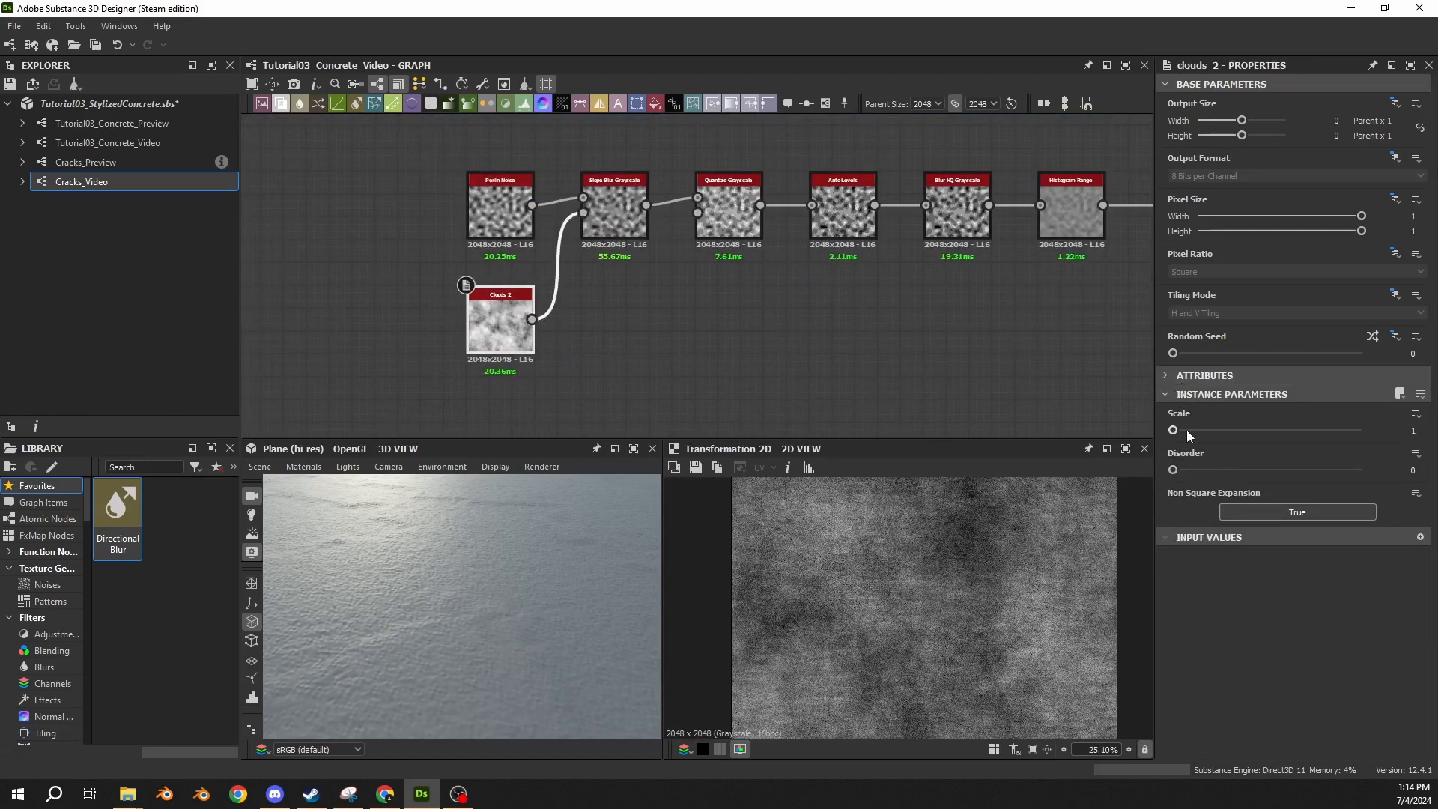
pyautogui.moveTo(1186, 430); pyautogui.dragTo(1280, 438)
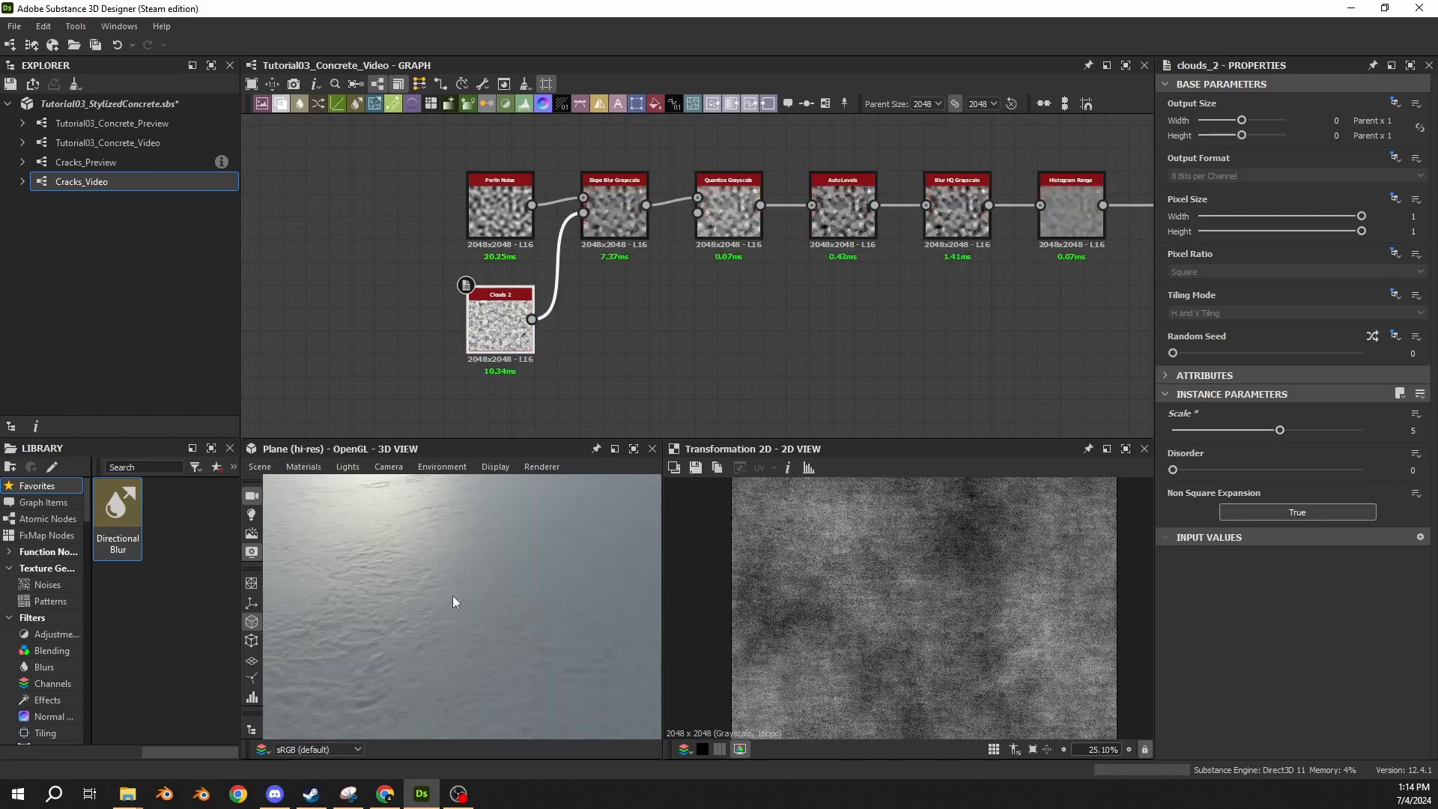
pyautogui.scroll(-2, 453, 596)
pyautogui.scroll(-4, 876, 605)
pyautogui.doubleClick(516, 320)
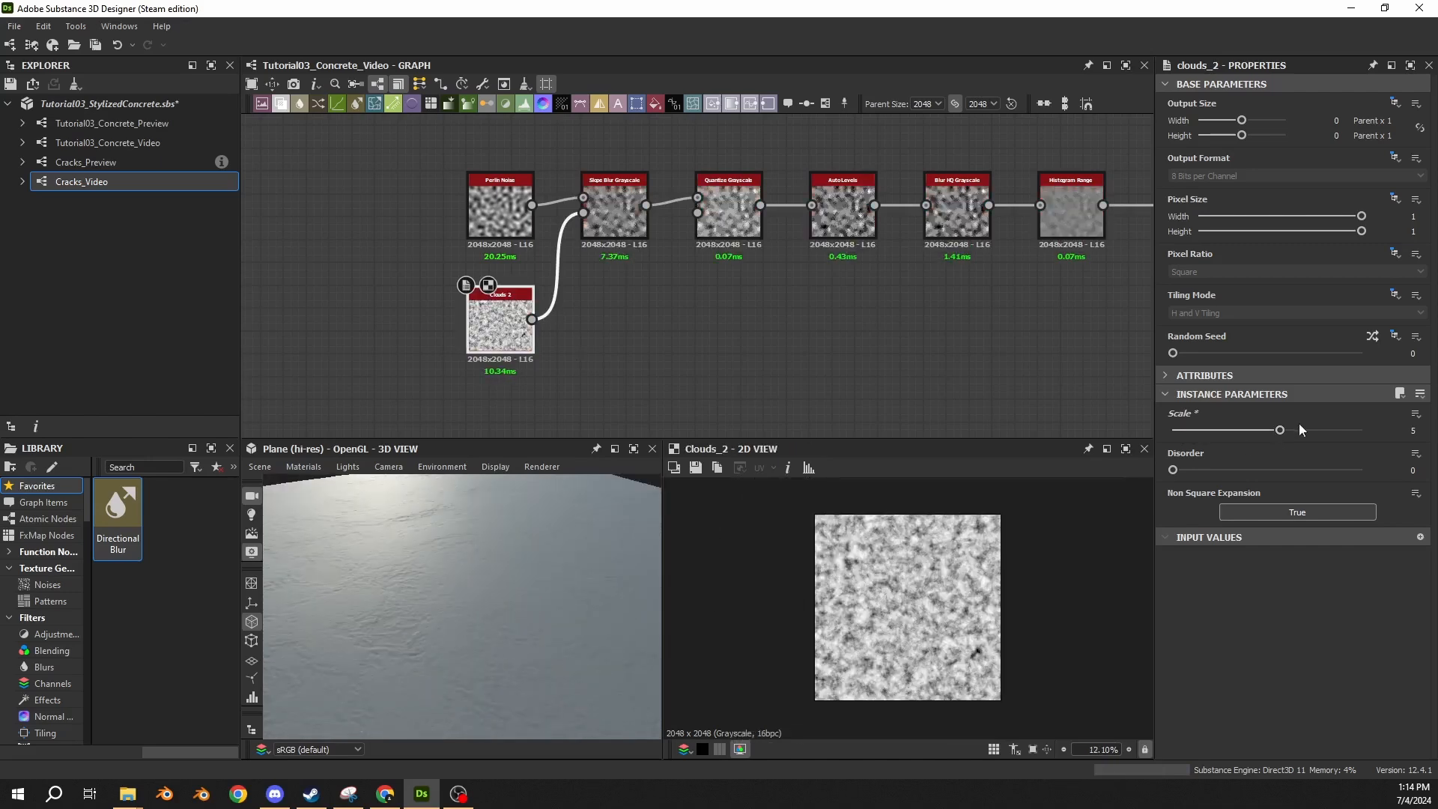
pyautogui.hotkey('ctrl', 'z')
# Reduce the Sharpen amount in the advanced parameters of the Grunge Concrete node.
pyautogui.moveTo(1020, 335); pyautogui.dragTo(901, 351, button='middle')
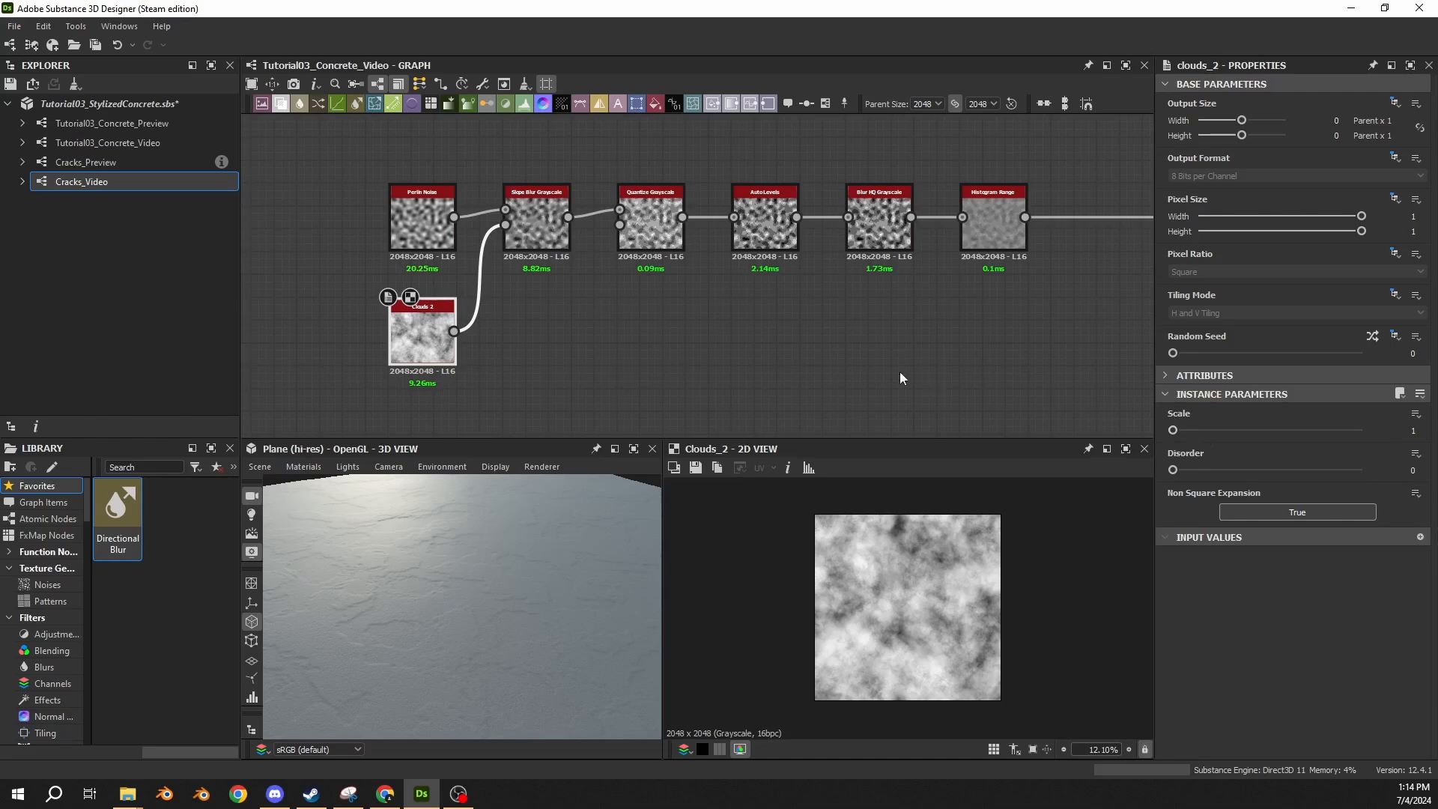
pyautogui.moveTo(901, 372); pyautogui.dragTo(440, 303, button='middle')
pyautogui.scroll(-3, 715, 349)
pyautogui.doubleClick(834, 321)
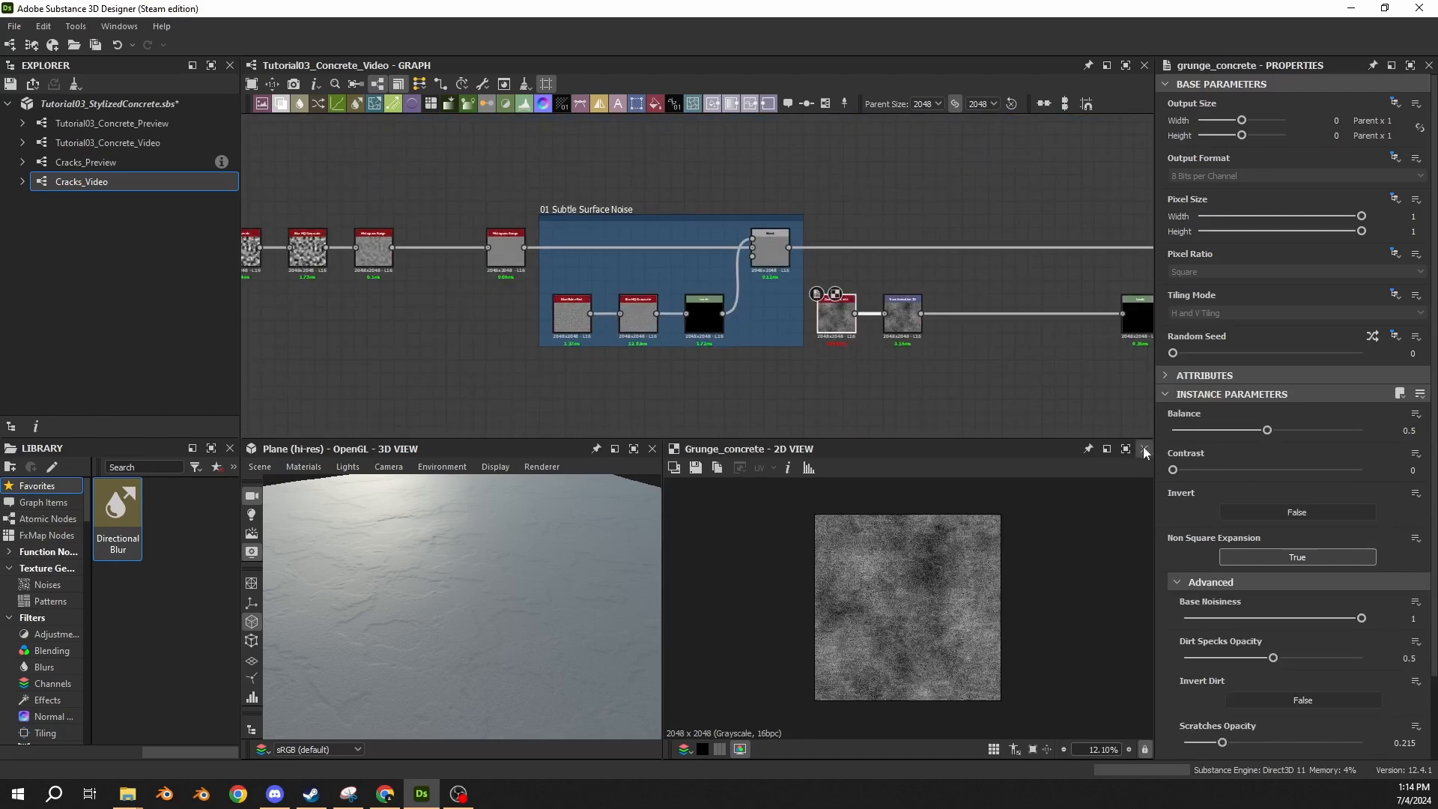
pyautogui.scroll(-2, 1193, 568)
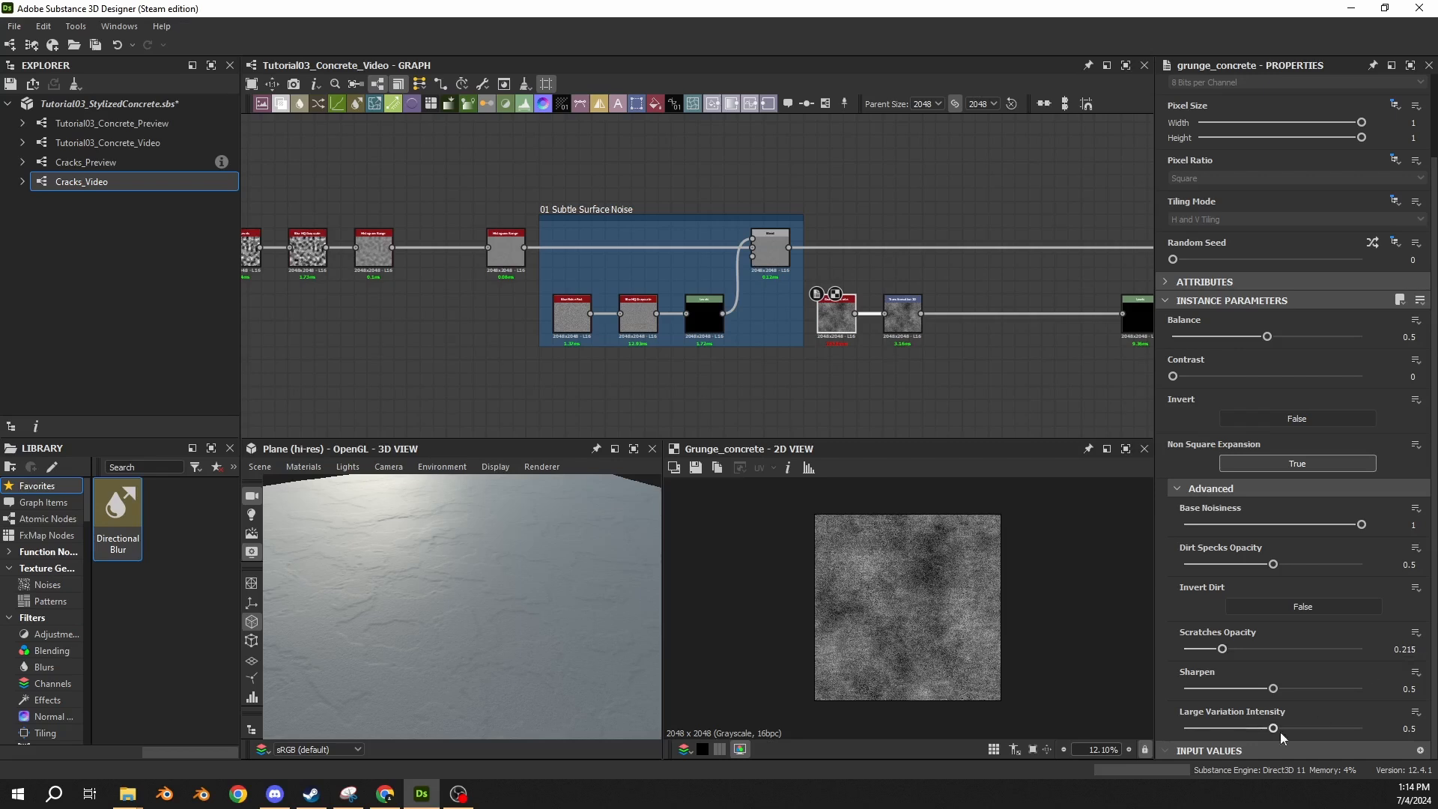
pyautogui.moveTo(1273, 688); pyautogui.dragTo(1175, 694)
pyautogui.scroll(2, 918, 390)
# Apply the /2 scaling to the Transformation 2D node after Grunge Concrete and check the surface in the 3D view.
pyautogui.moveTo(875, 341); pyautogui.dragTo(627, 314, button='middle')
pyautogui.click(652, 278)
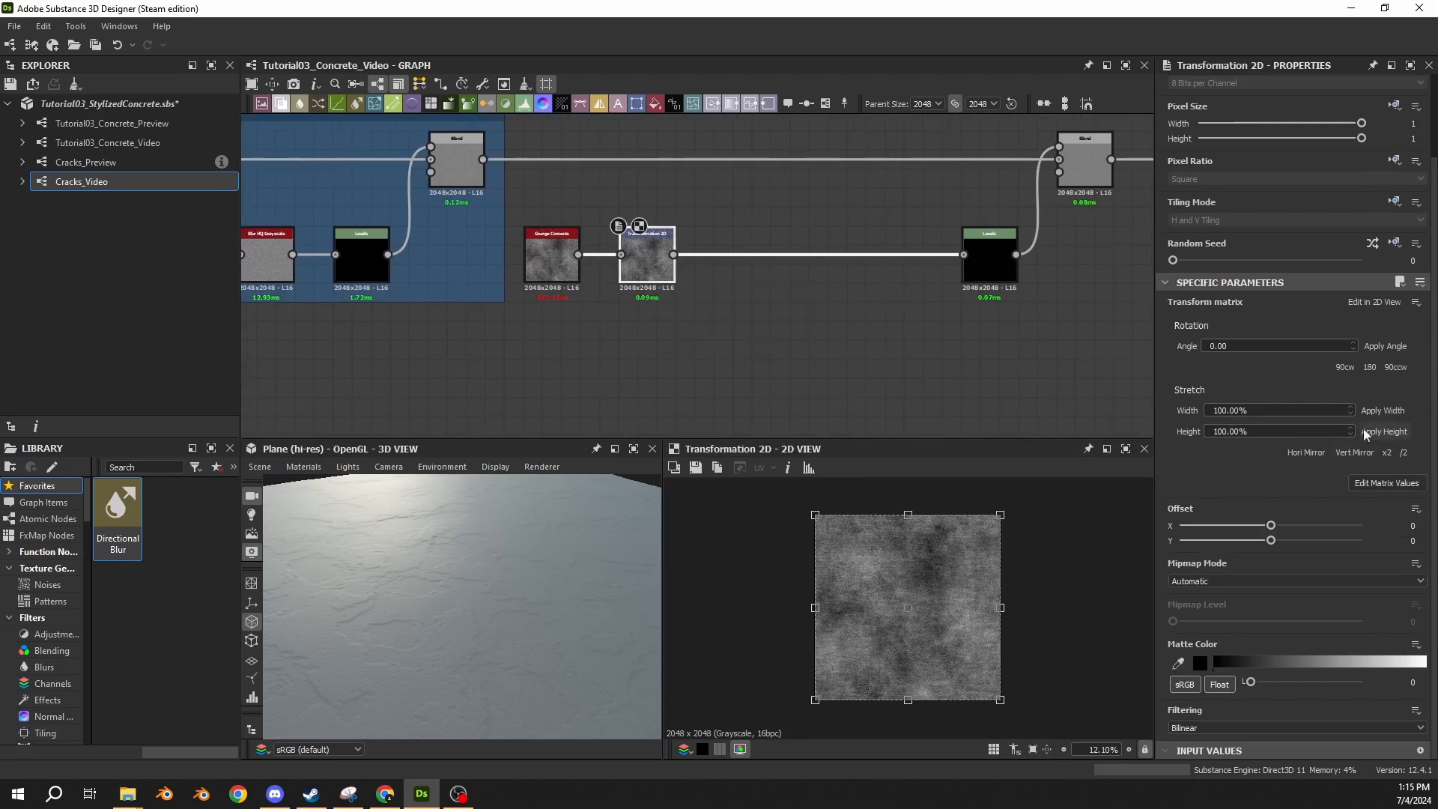
pyautogui.click(1406, 460)
pyautogui.scroll(3, 921, 618)
pyautogui.scroll(-2, 921, 620)
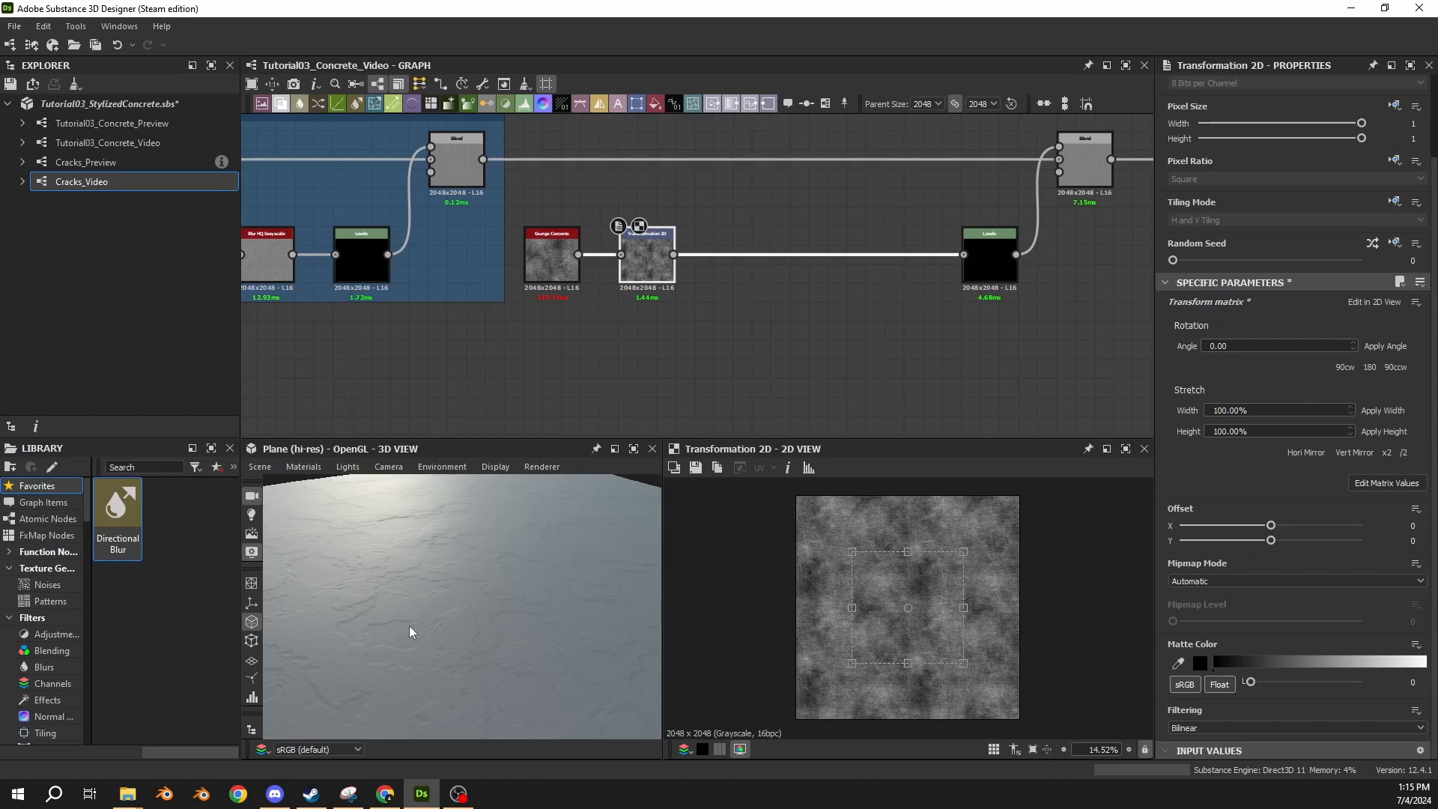
pyautogui.scroll(-1, 420, 611)
pyautogui.scroll(4, 420, 611)
pyautogui.moveTo(444, 618); pyautogui.dragTo(425, 592, button='middle')
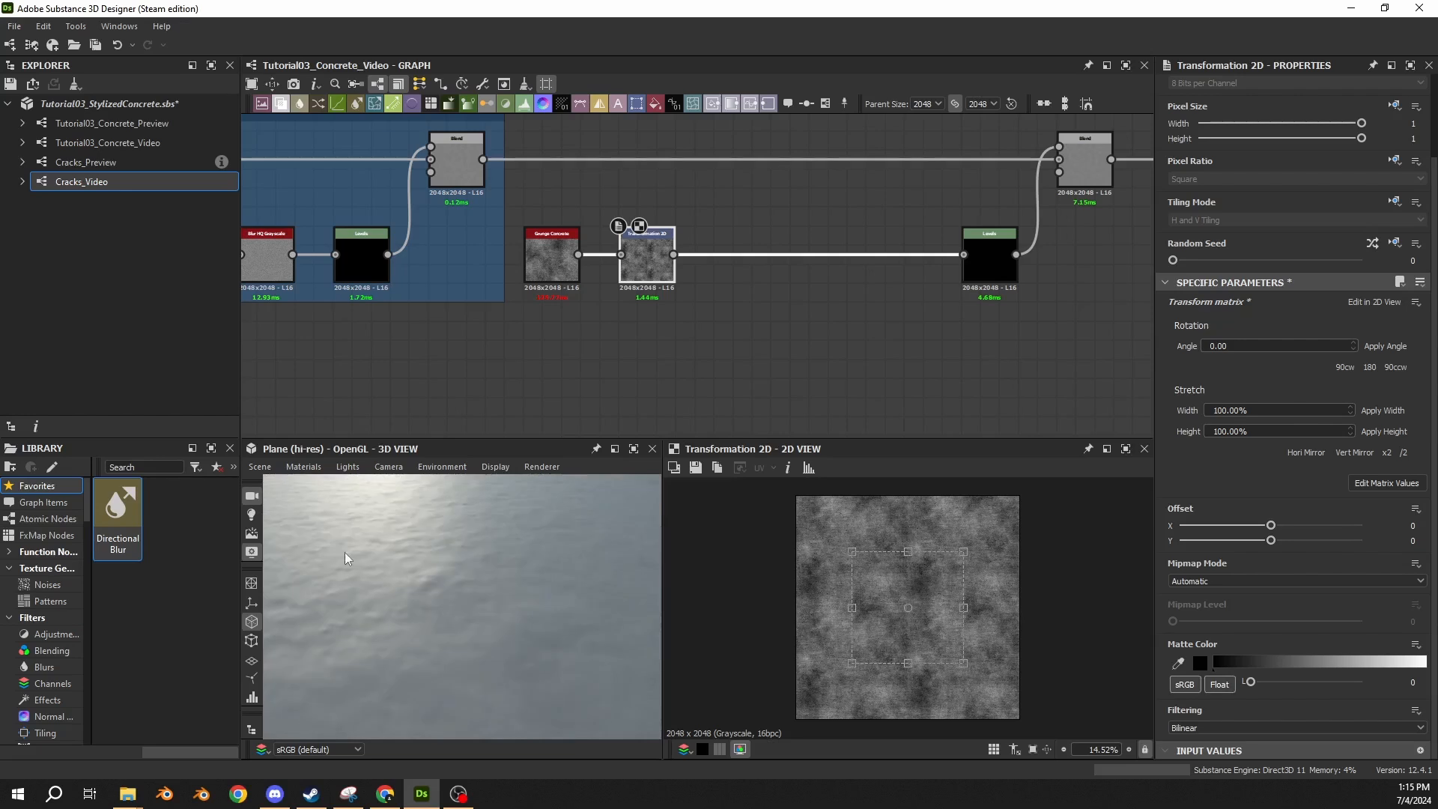
pyautogui.moveTo(345, 553); pyautogui.dragTo(331, 543, button='middle')
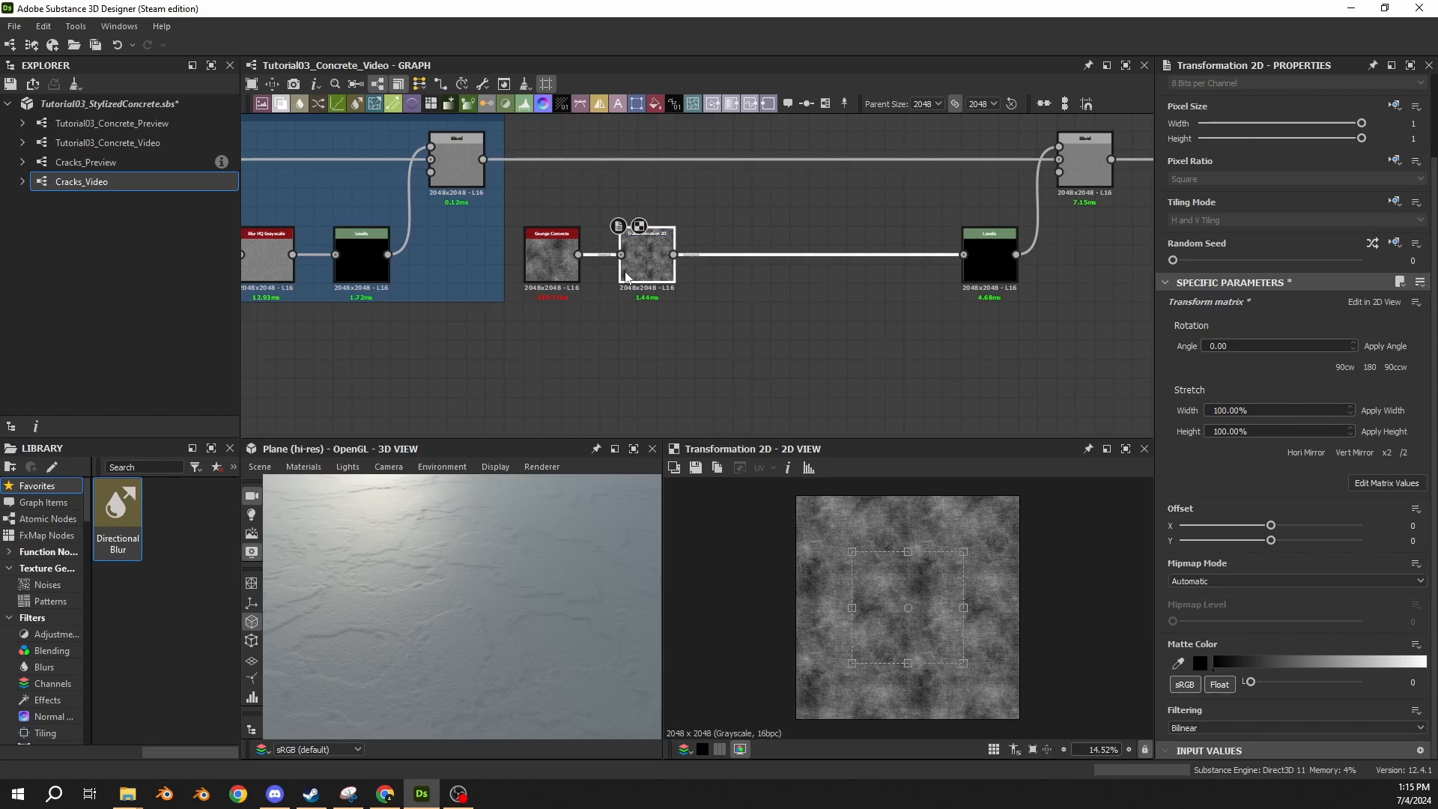
# Duplicate the Transformation 2D node, place the copy directly below the original, and rotate its pattern in 90 and 180 degree turns.
pyautogui.hotkey('ctrl', 'd')
pyautogui.moveTo(699, 289); pyautogui.dragTo(652, 369)
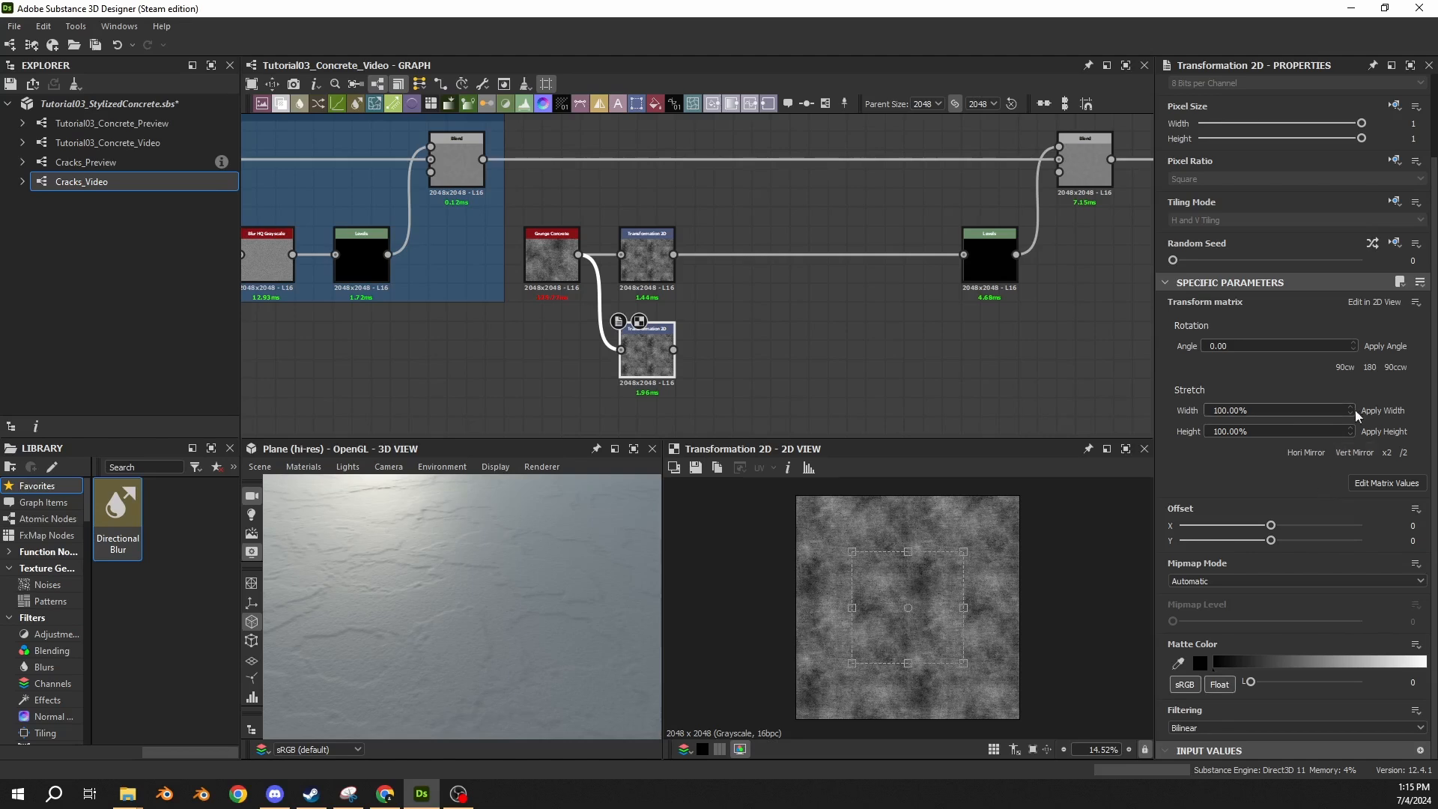
pyautogui.click(1339, 369)
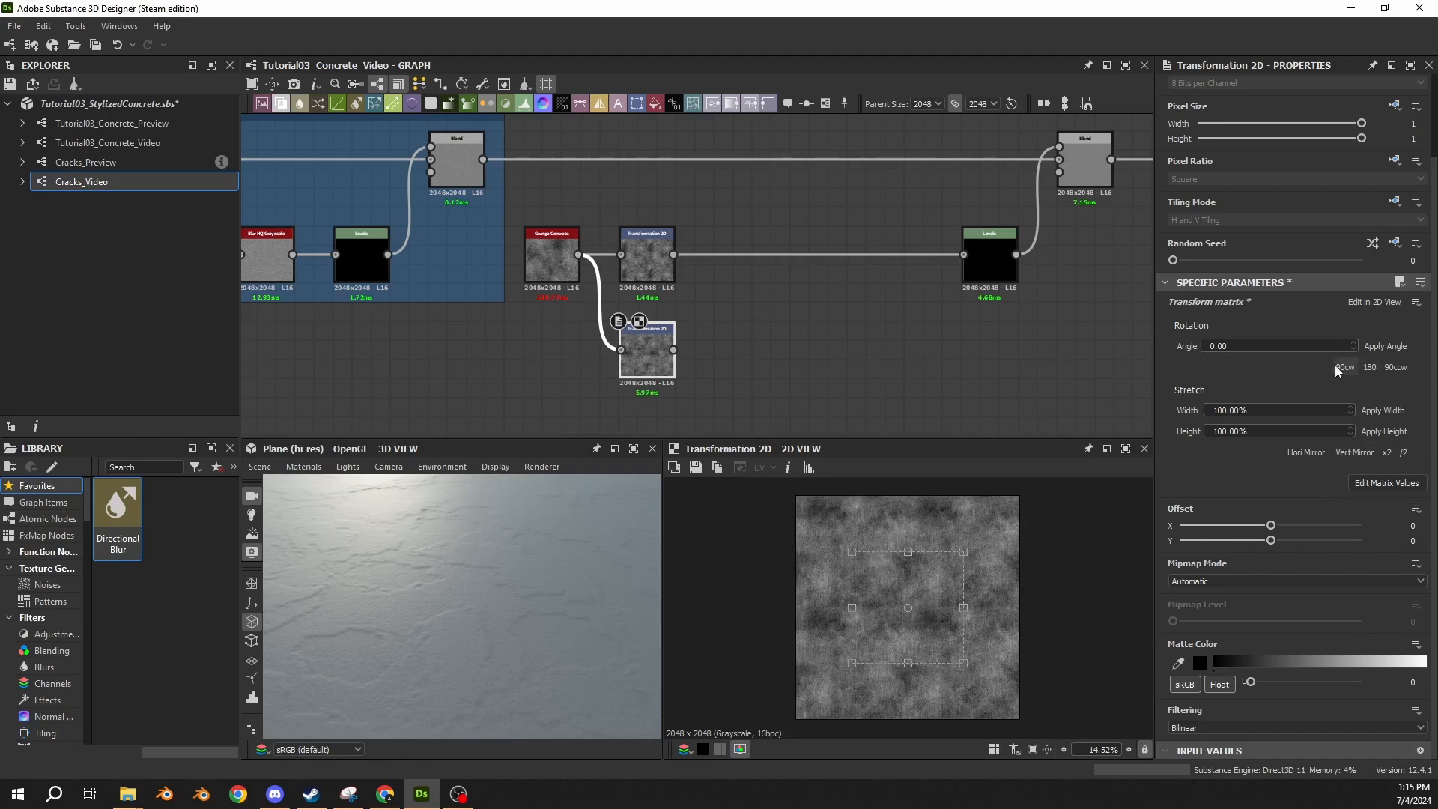
pyautogui.click(1339, 369)
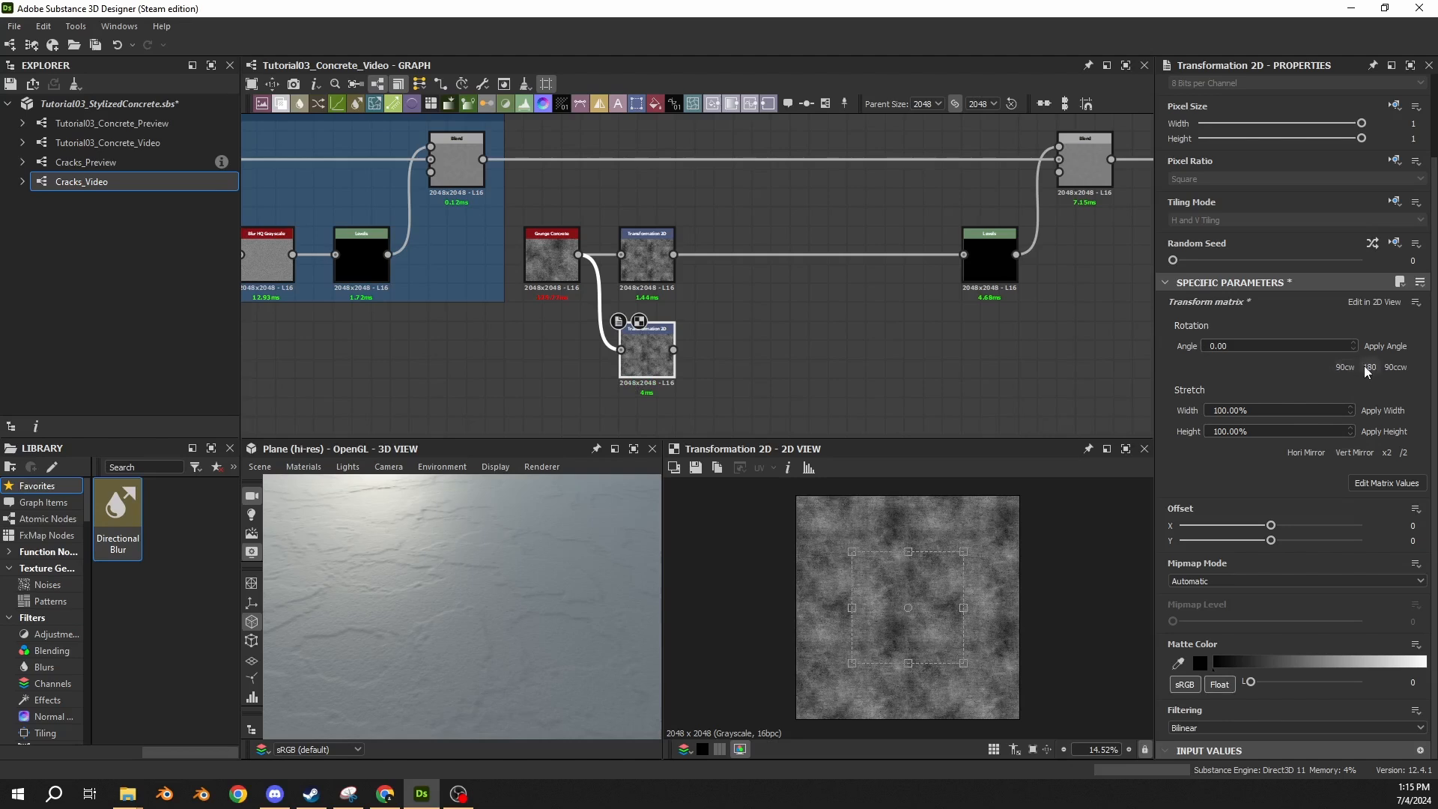
pyautogui.click(1362, 367)
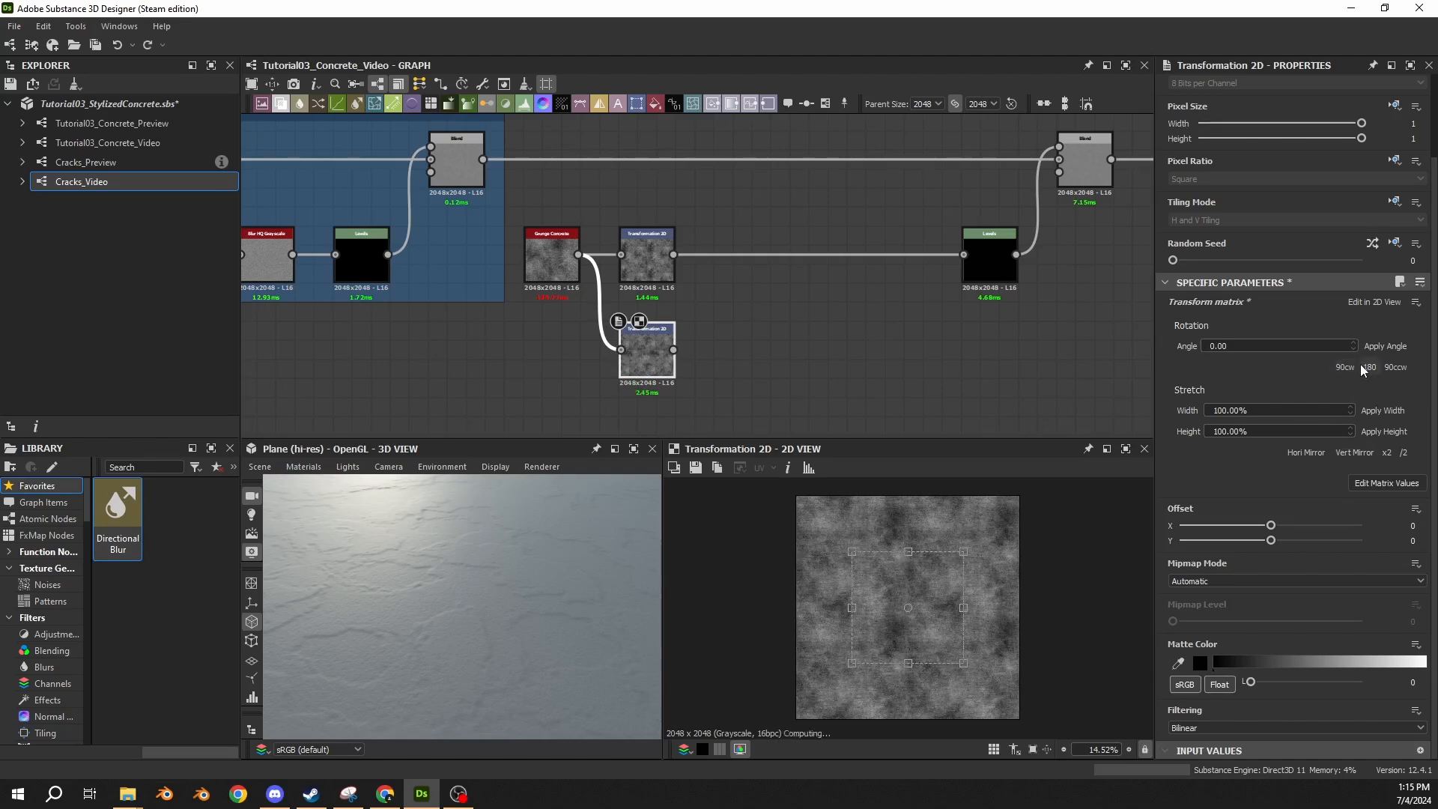
pyautogui.click(1365, 368)
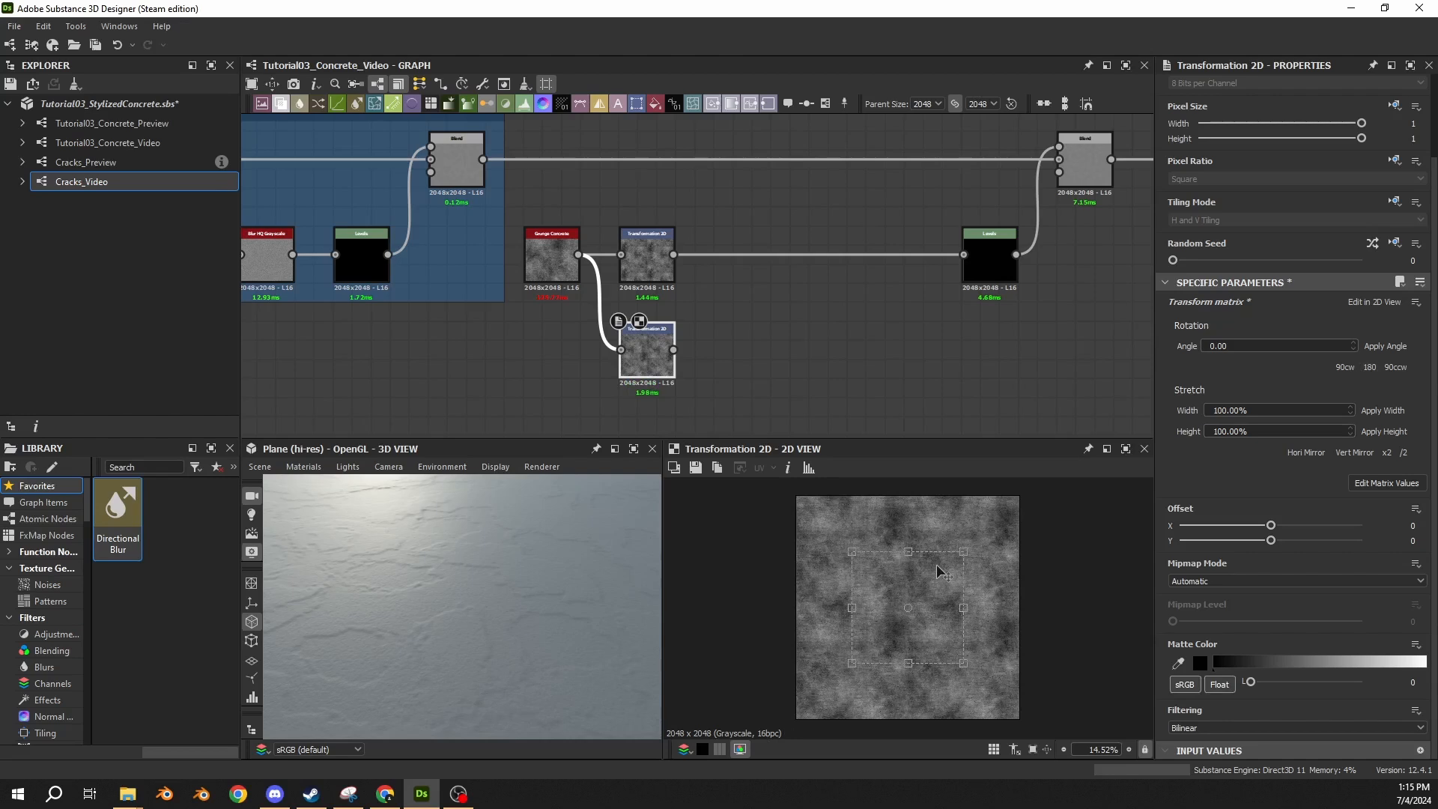
# Insert a Blend node right after the first Transformation 2D node and connect the duplicated Transformation 2D to its foreground input.
pyautogui.click(739, 255)
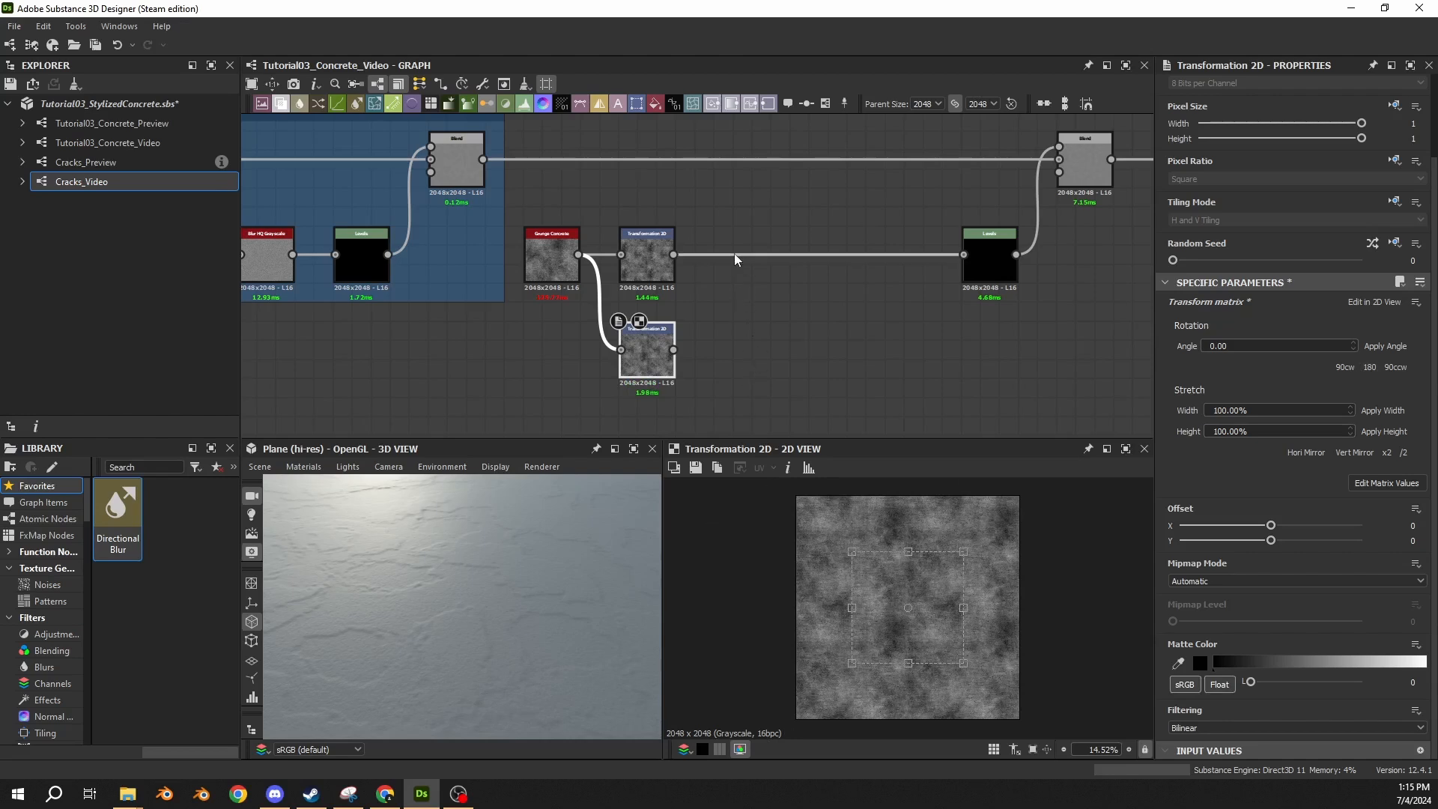
pyautogui.press('space')
pyautogui.write('blend')
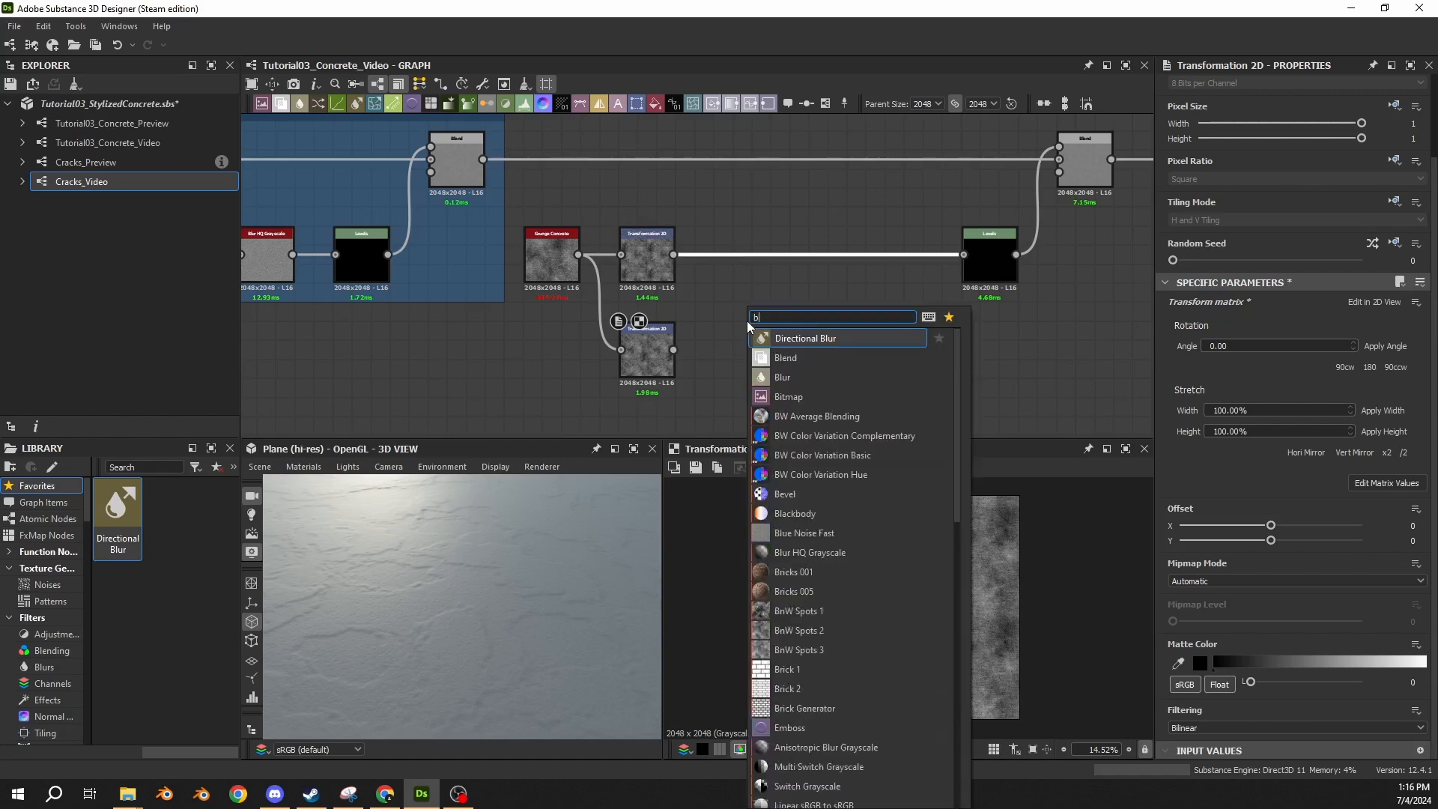
pyautogui.press('Return')
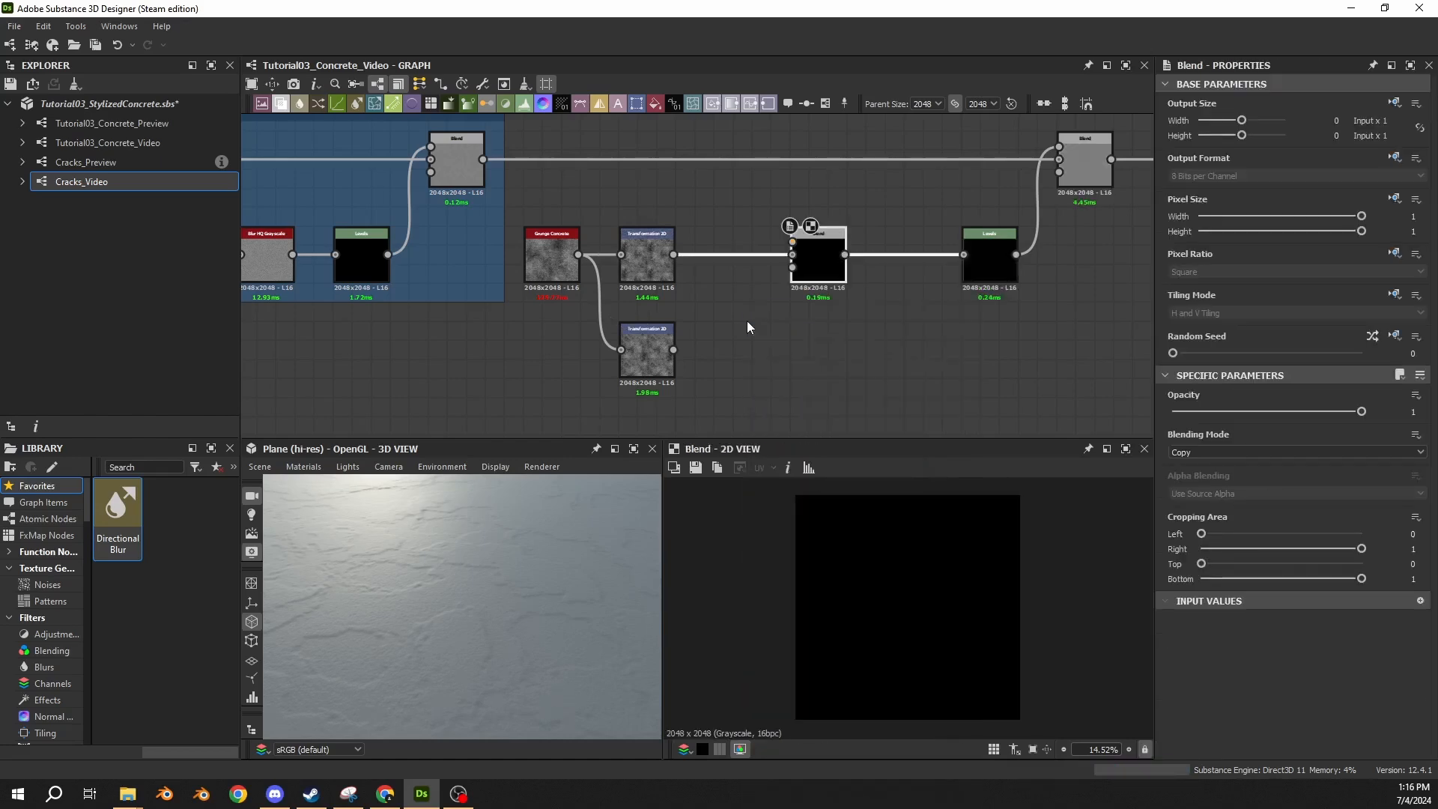
pyautogui.moveTo(674, 348); pyautogui.dragTo(794, 240)
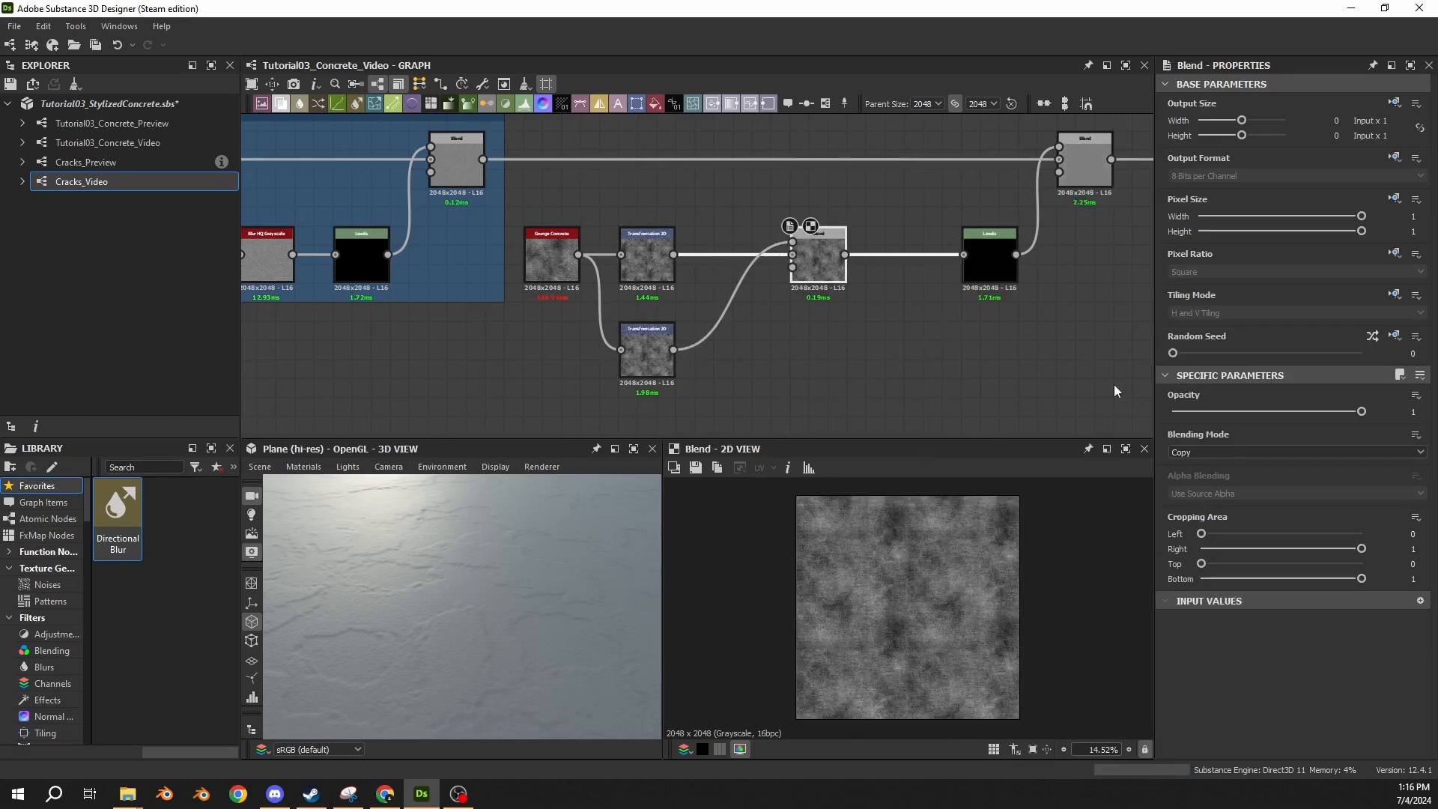
pyautogui.moveTo(821, 286); pyautogui.dragTo(745, 284)
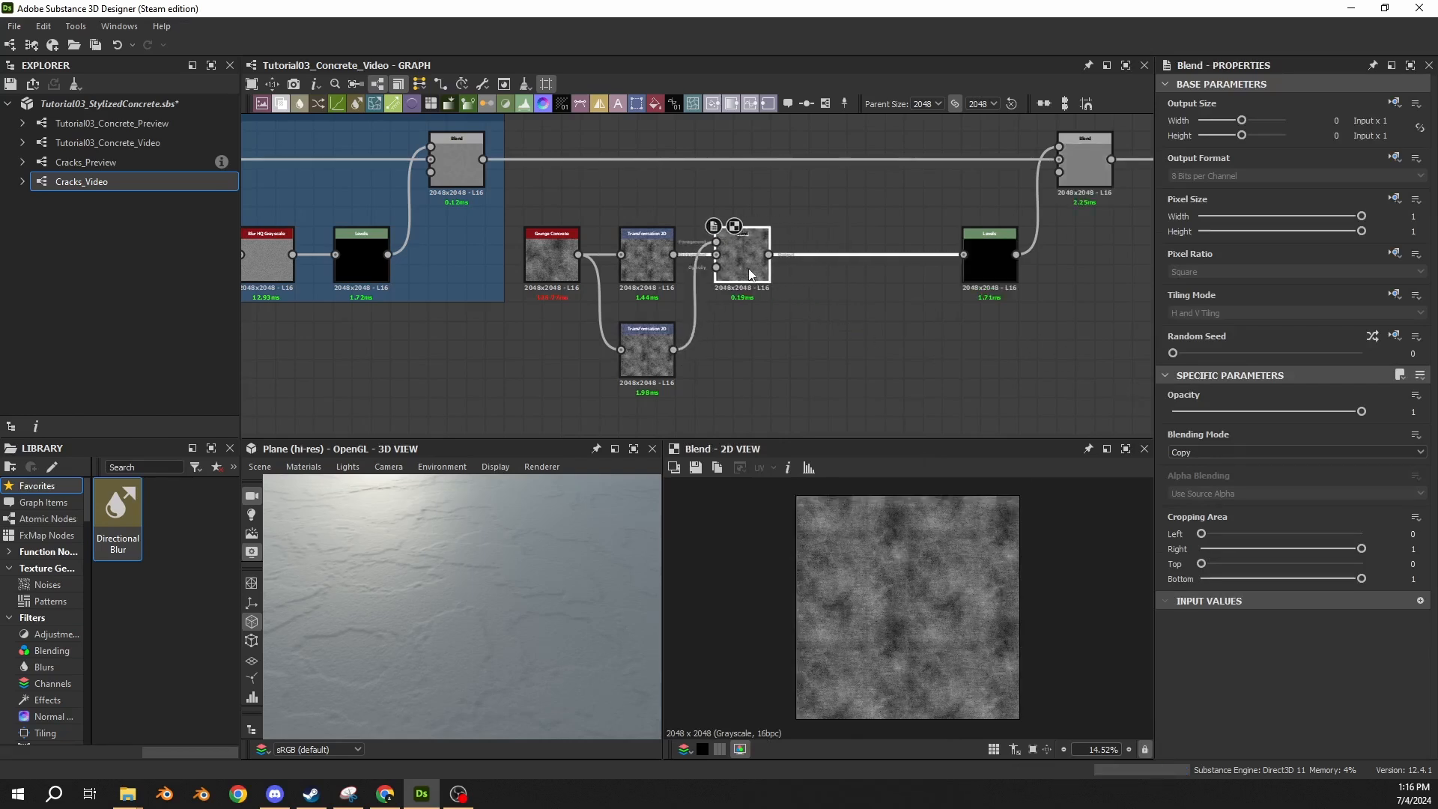
# Set the new Blend node's blending mode to Max (Lighten) and compare its output with the duplicated Transformation 2D pattern.
pyautogui.click(1187, 455)
pyautogui.click(1178, 514)
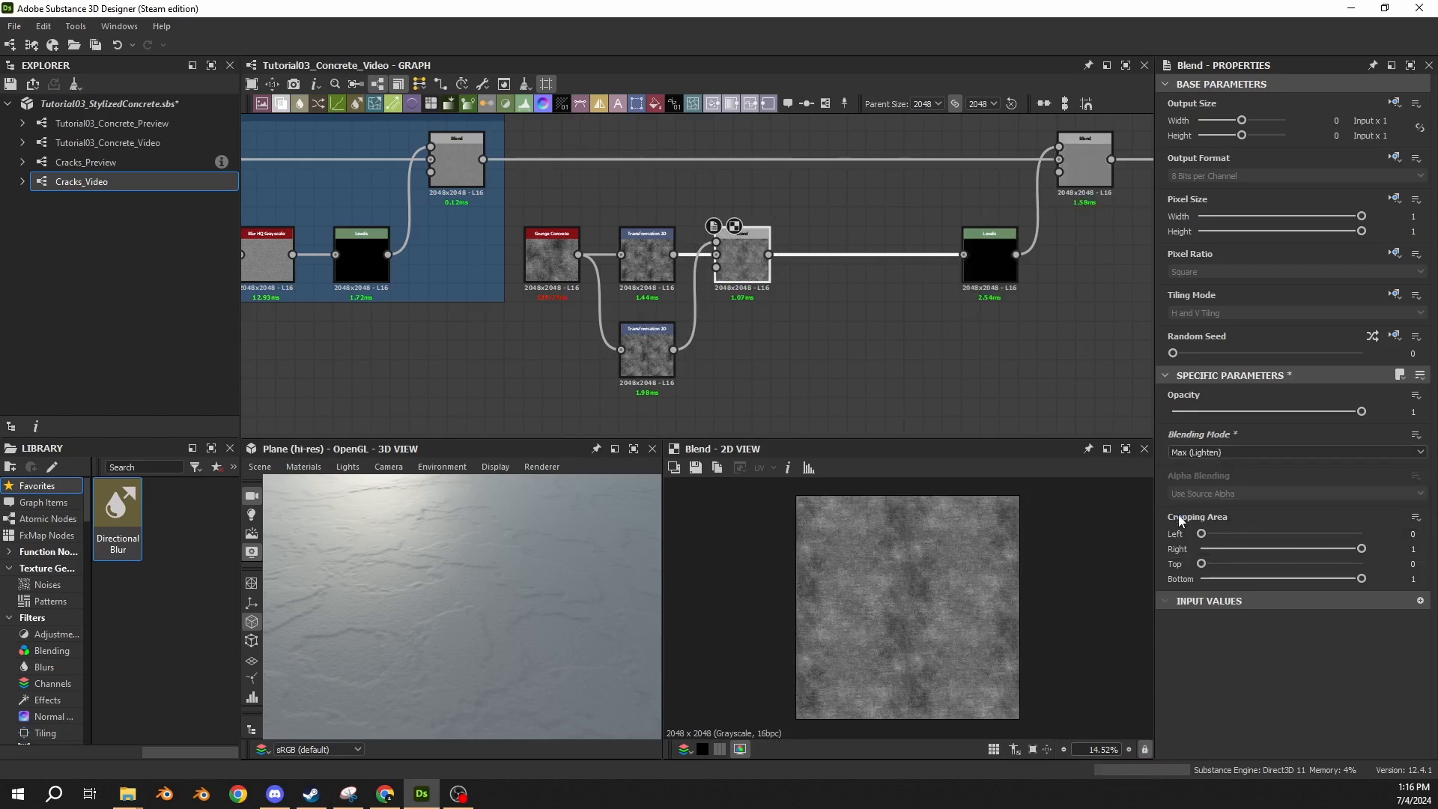
pyautogui.scroll(1, 902, 615)
pyautogui.scroll(-1, 922, 588)
pyautogui.doubleClick(646, 367)
pyautogui.click(737, 271)
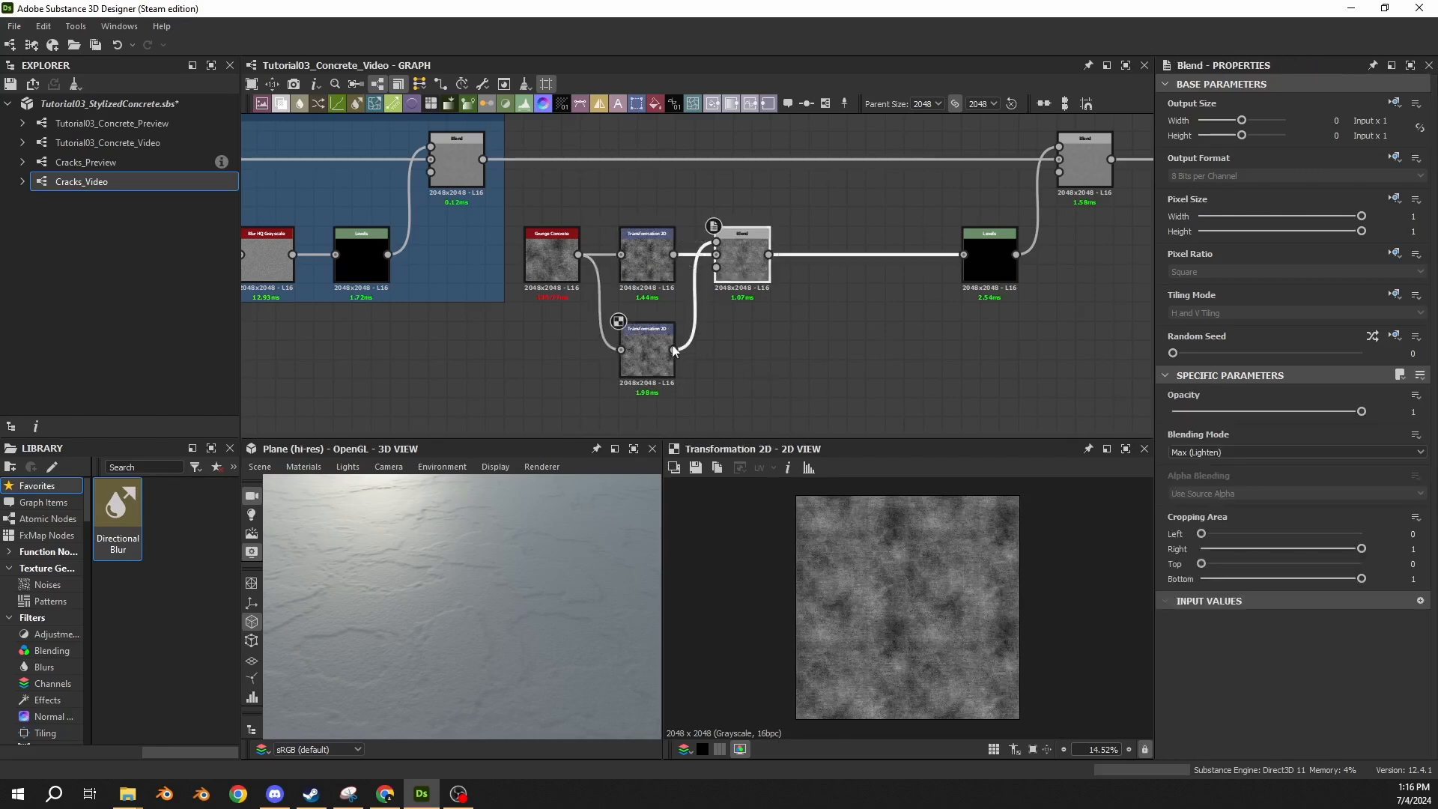
# Rotate the duplicated Transformation 2D pattern by 180 degrees and view the blended grunge result.
pyautogui.click(654, 357)
pyautogui.click(1365, 462)
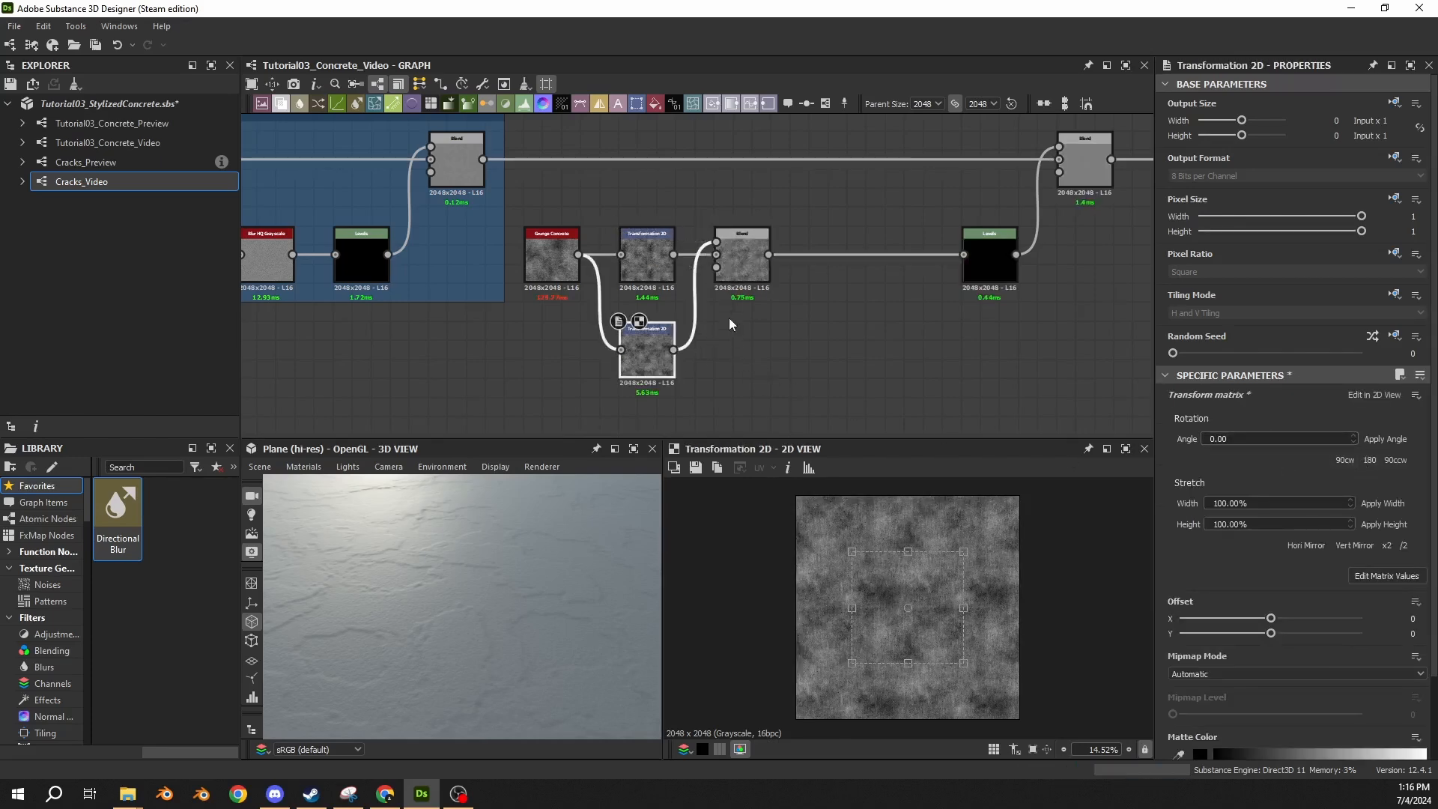
pyautogui.click(734, 239)
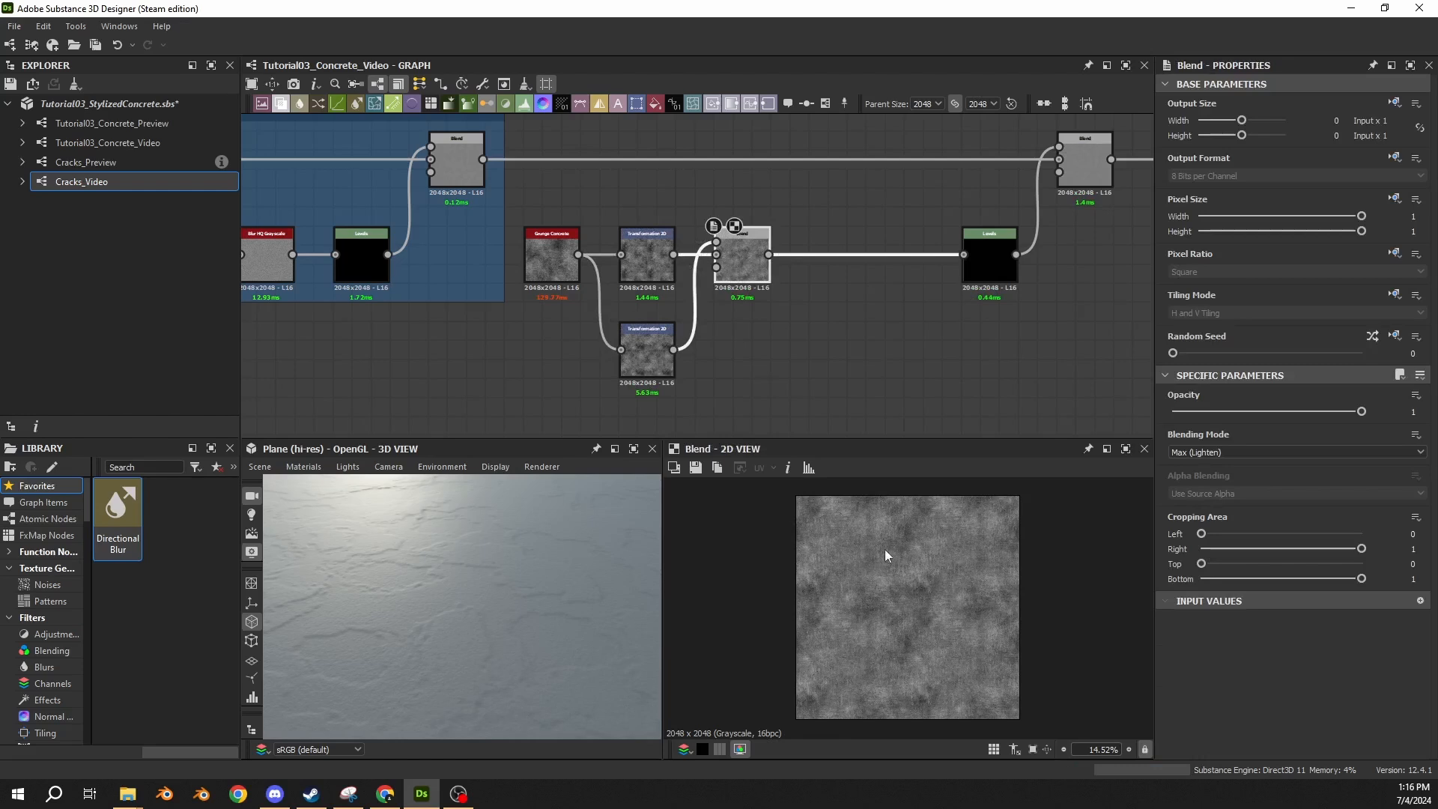
# Shift the duplicated Transformation 2D pattern to an offset of about X -0.1883, Y -0.2353 while viewing the Blend output.
pyautogui.click(645, 356)
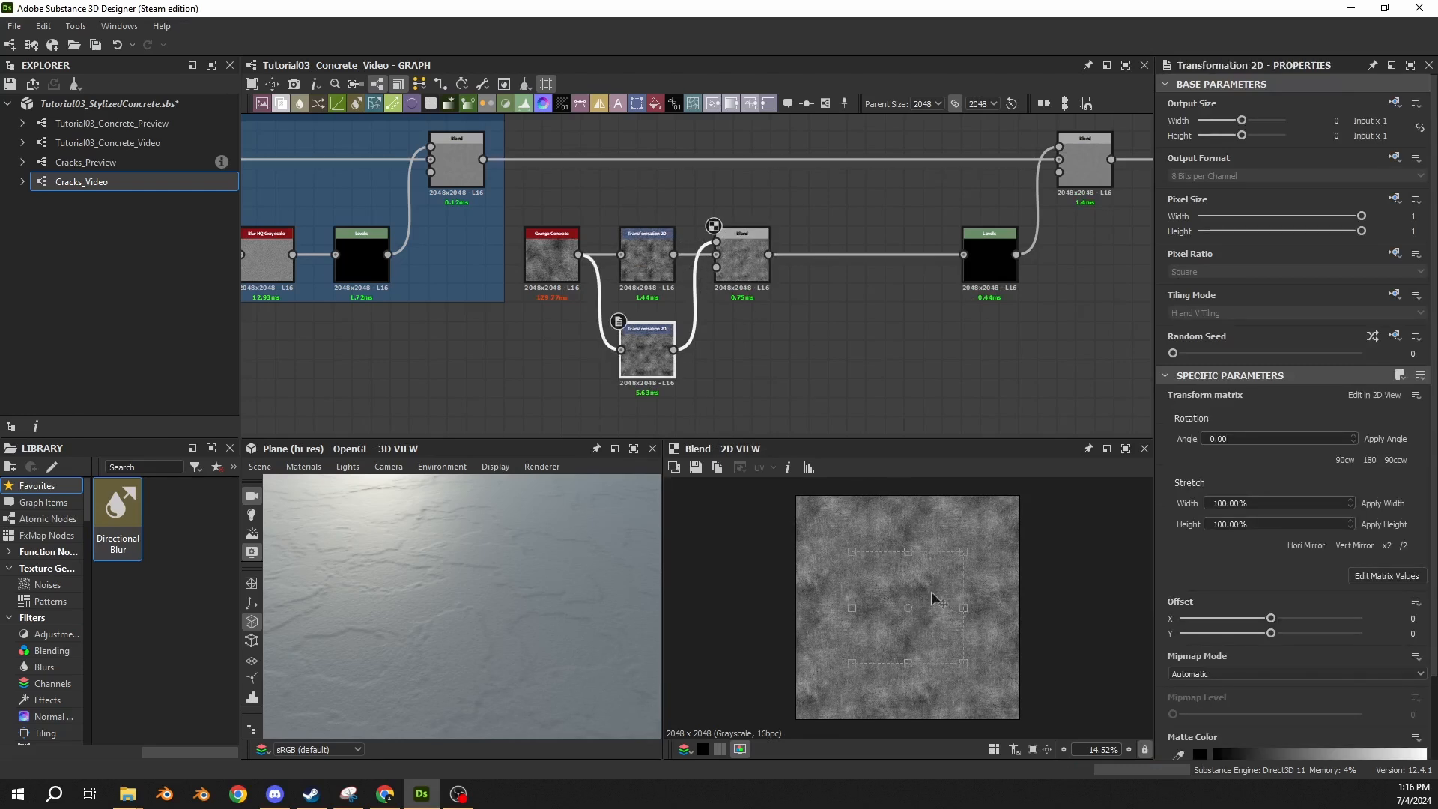
pyautogui.click(761, 267)
pyautogui.click(658, 367)
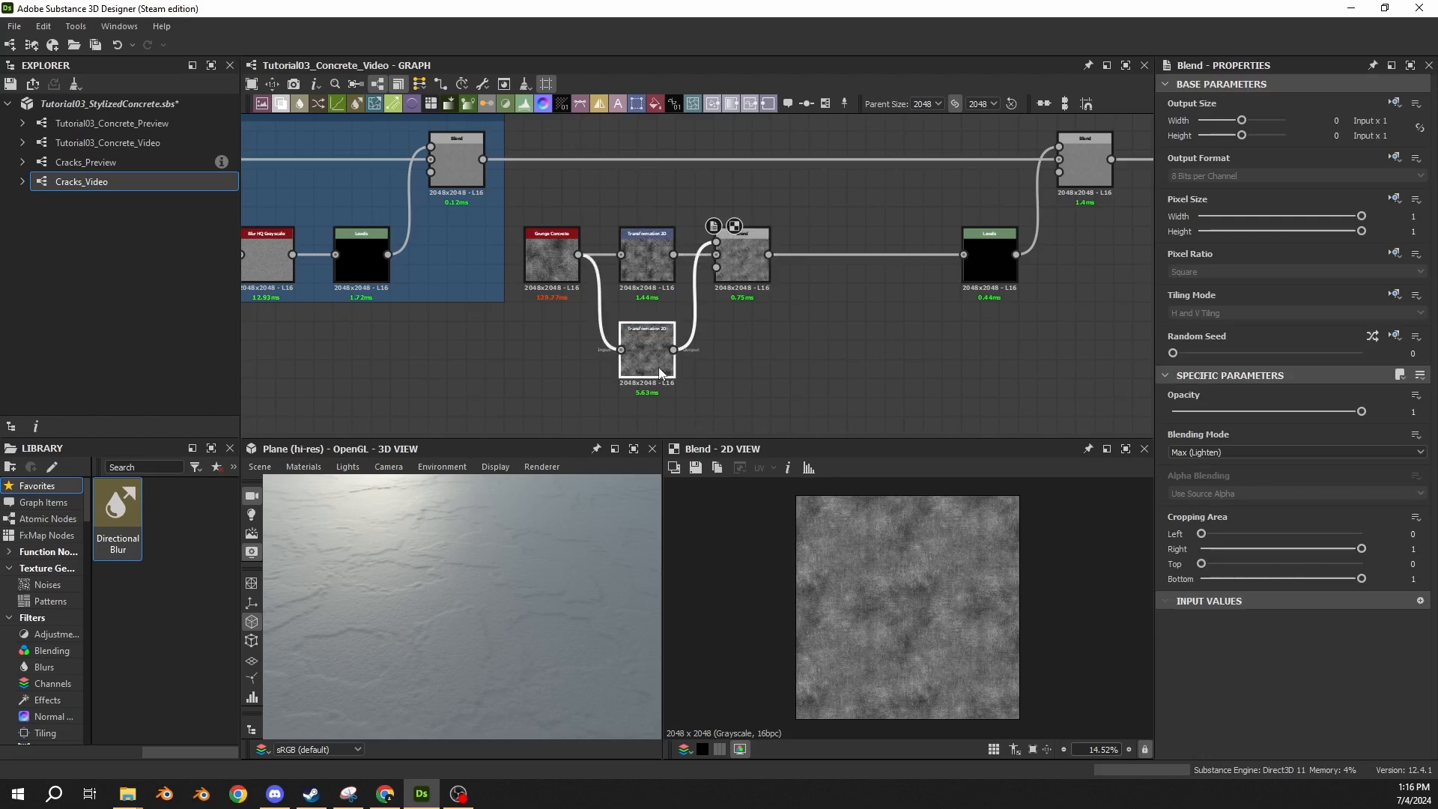
pyautogui.moveTo(955, 589); pyautogui.dragTo(965, 566)
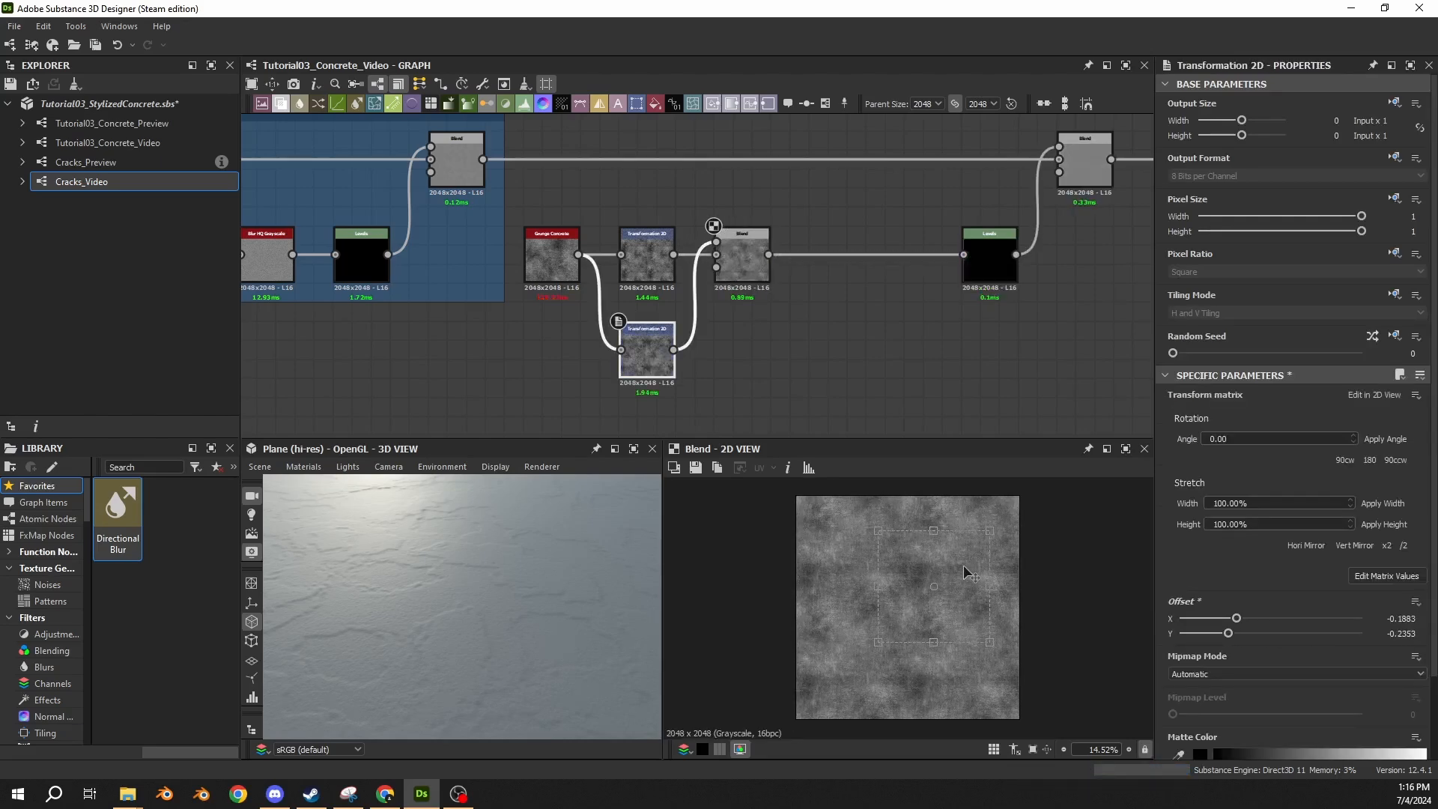
pyautogui.doubleClick(628, 275)
pyautogui.doubleClick(626, 348)
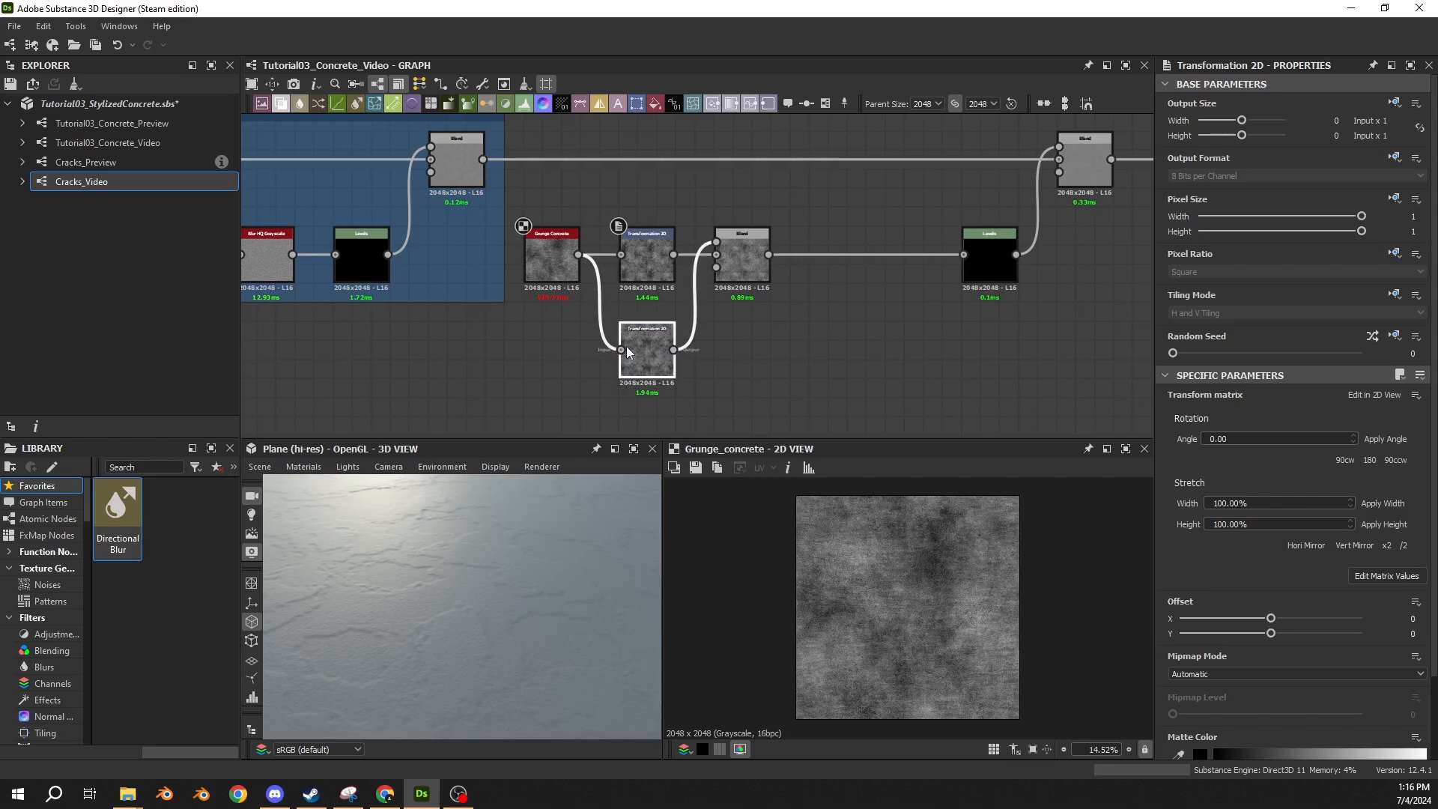
pyautogui.doubleClick(752, 268)
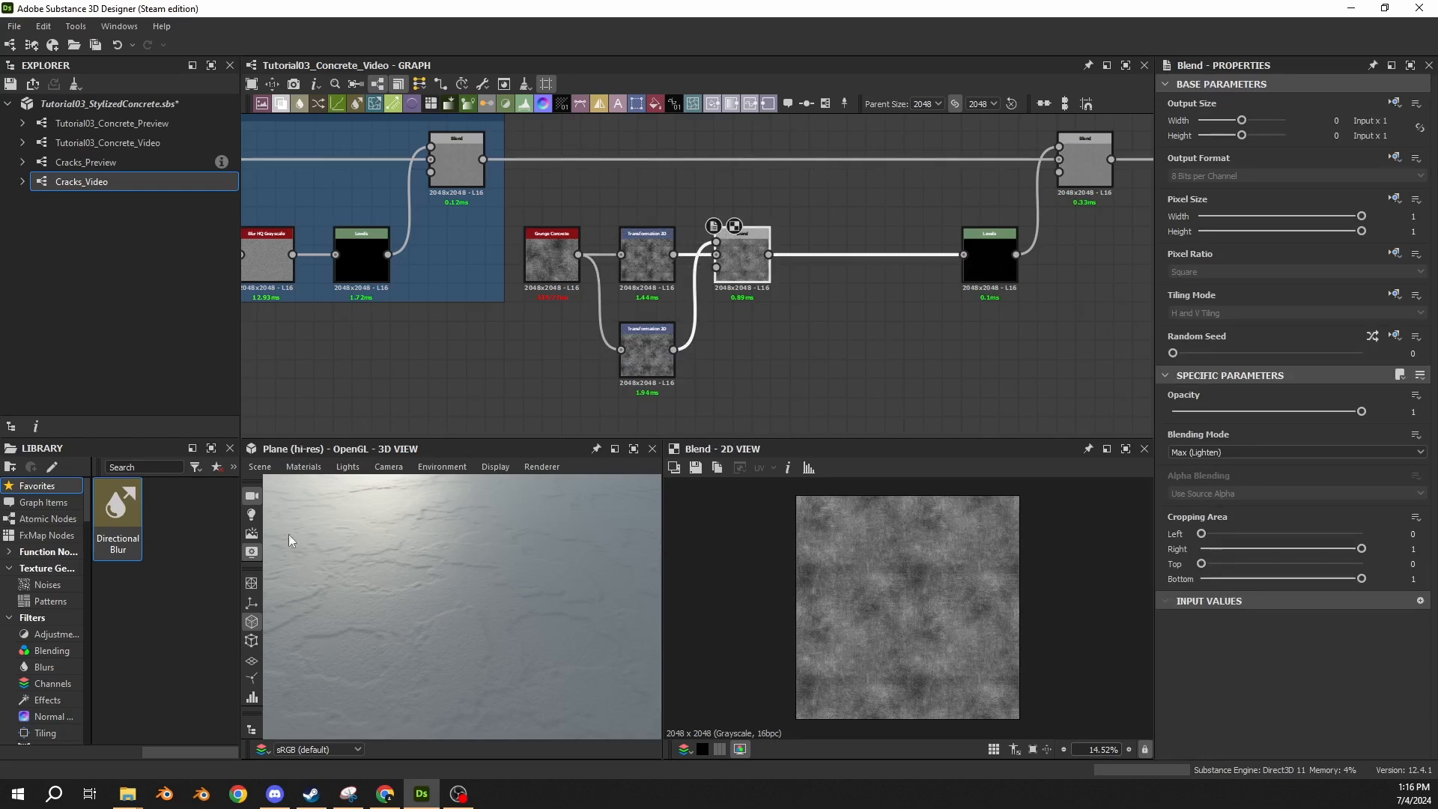
# Insert a Slope Blur Grayscale node between the grunge Blend node and its Levels node.
pyautogui.click(874, 256)
pyautogui.press('space')
pyautogui.write('slope')
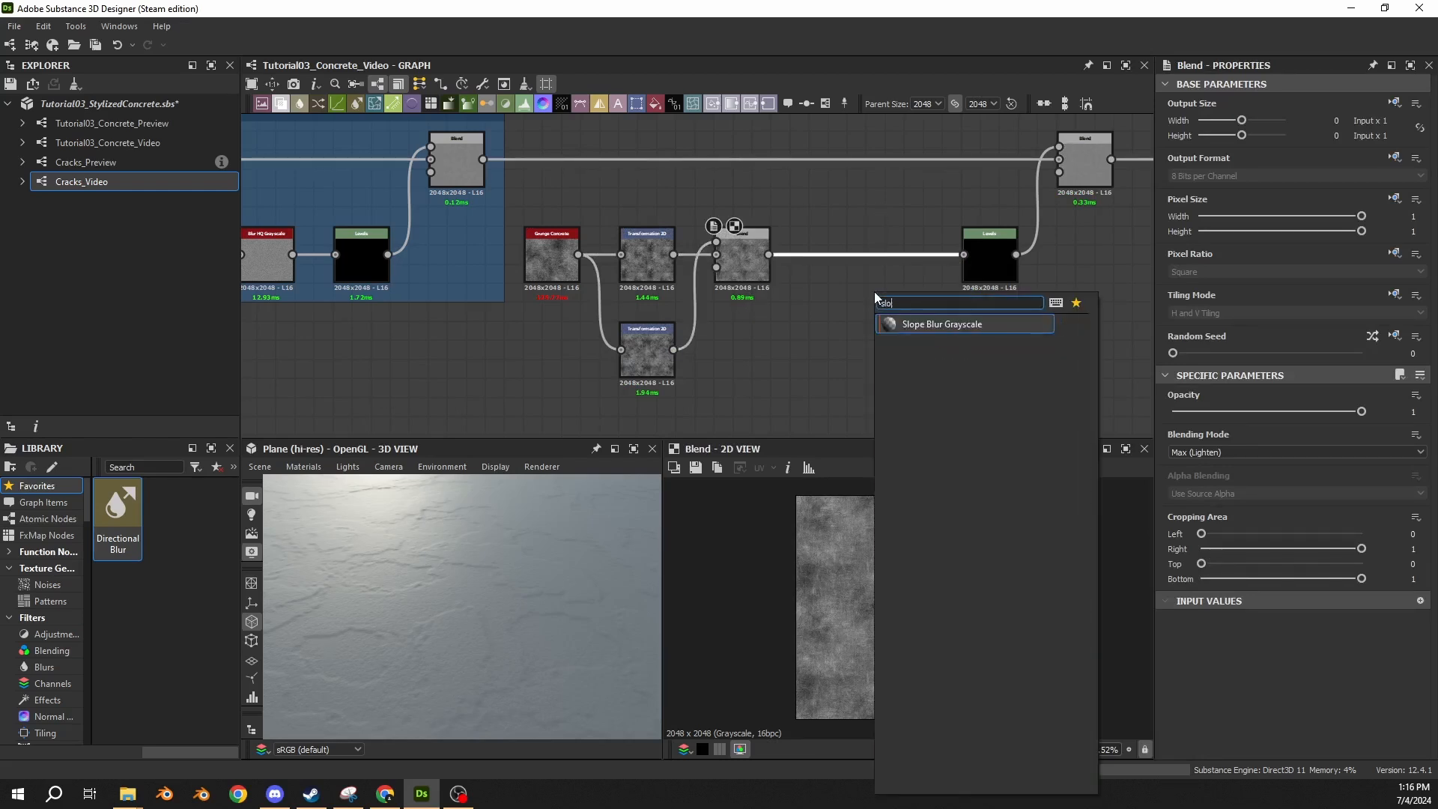
pyautogui.press('Return')
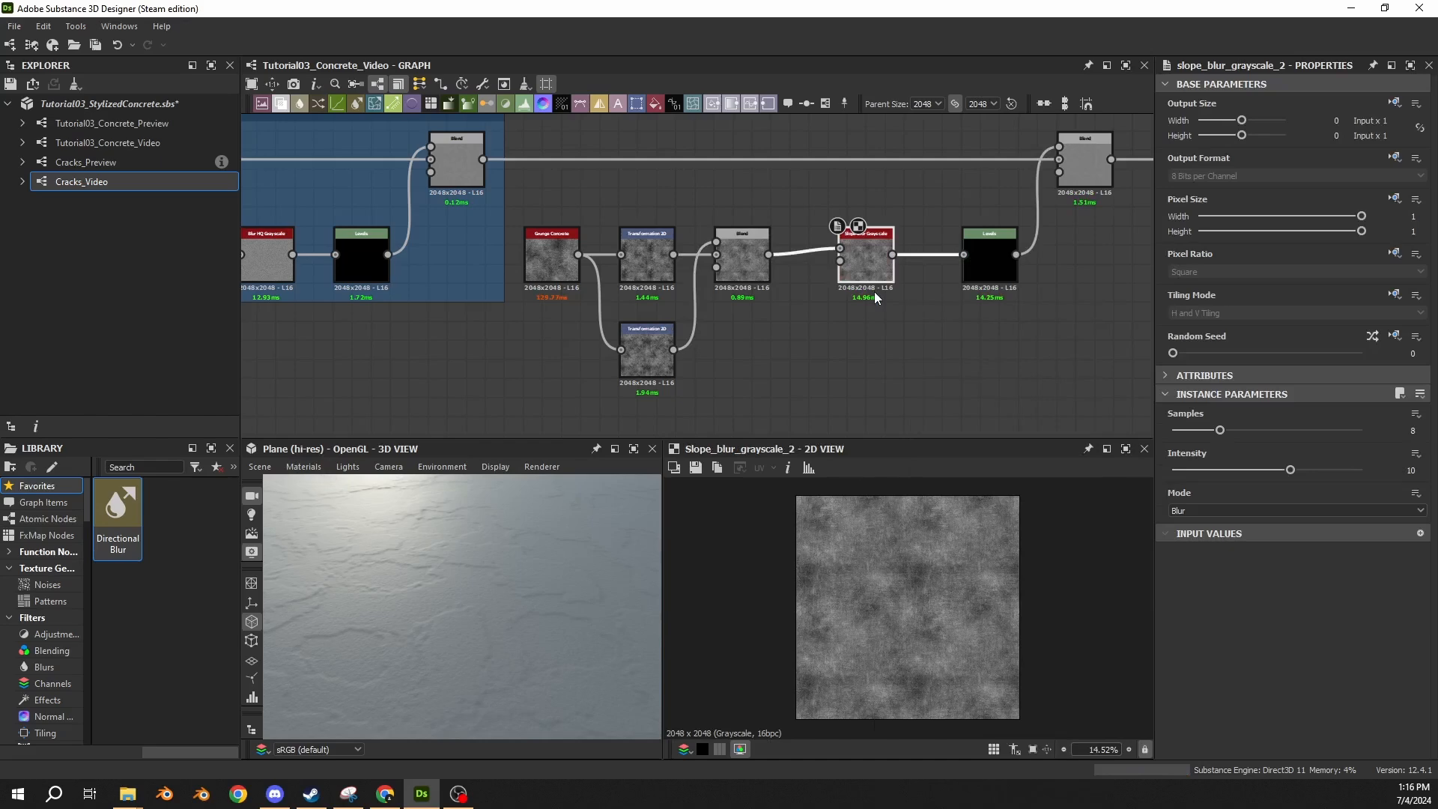
# Add a Clouds 2 node below the grunge chain and move the Slope Blur Grayscale node closer to Levels.
pyautogui.press('space')
pyautogui.write('cl')
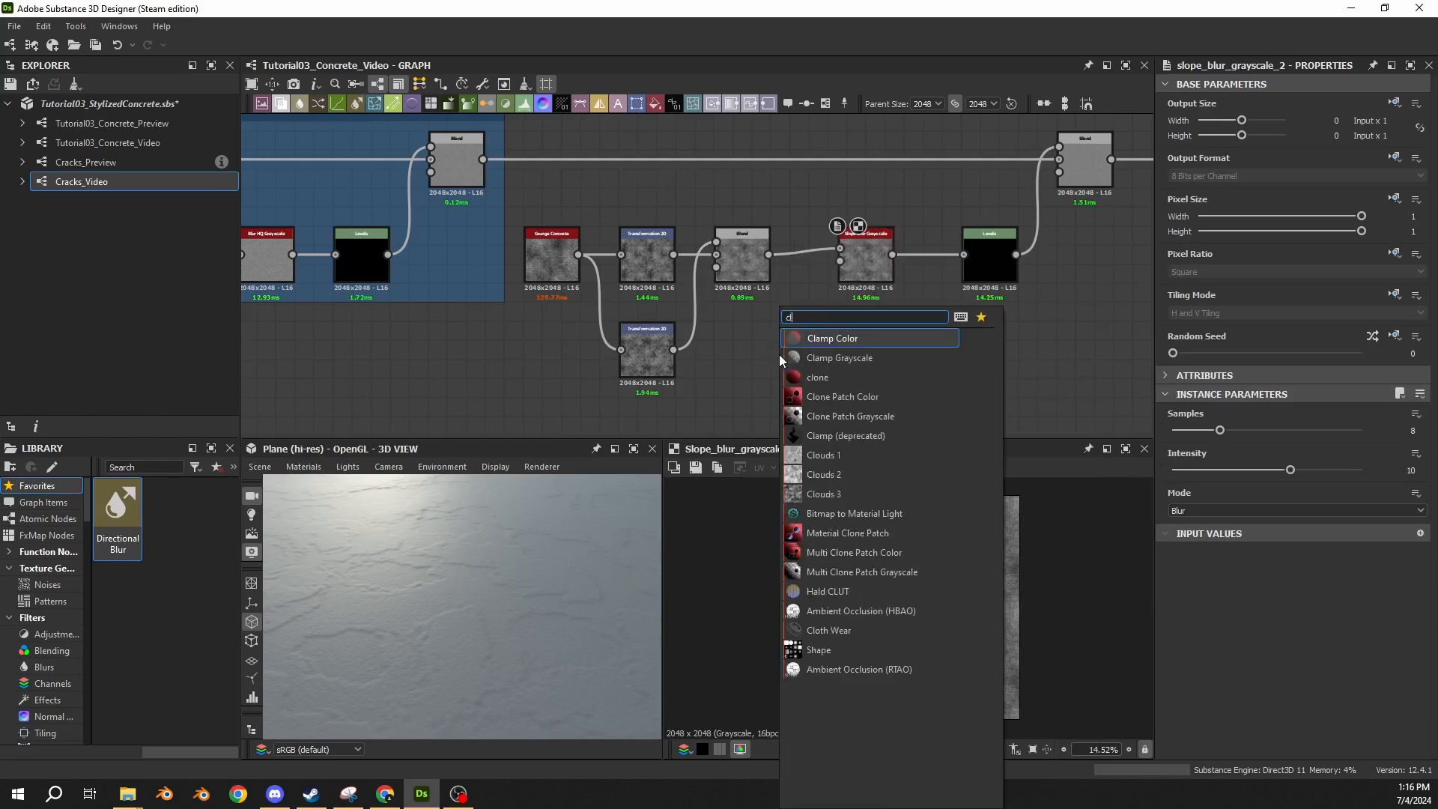
pyautogui.write('ouds 2')
pyautogui.press('Return')
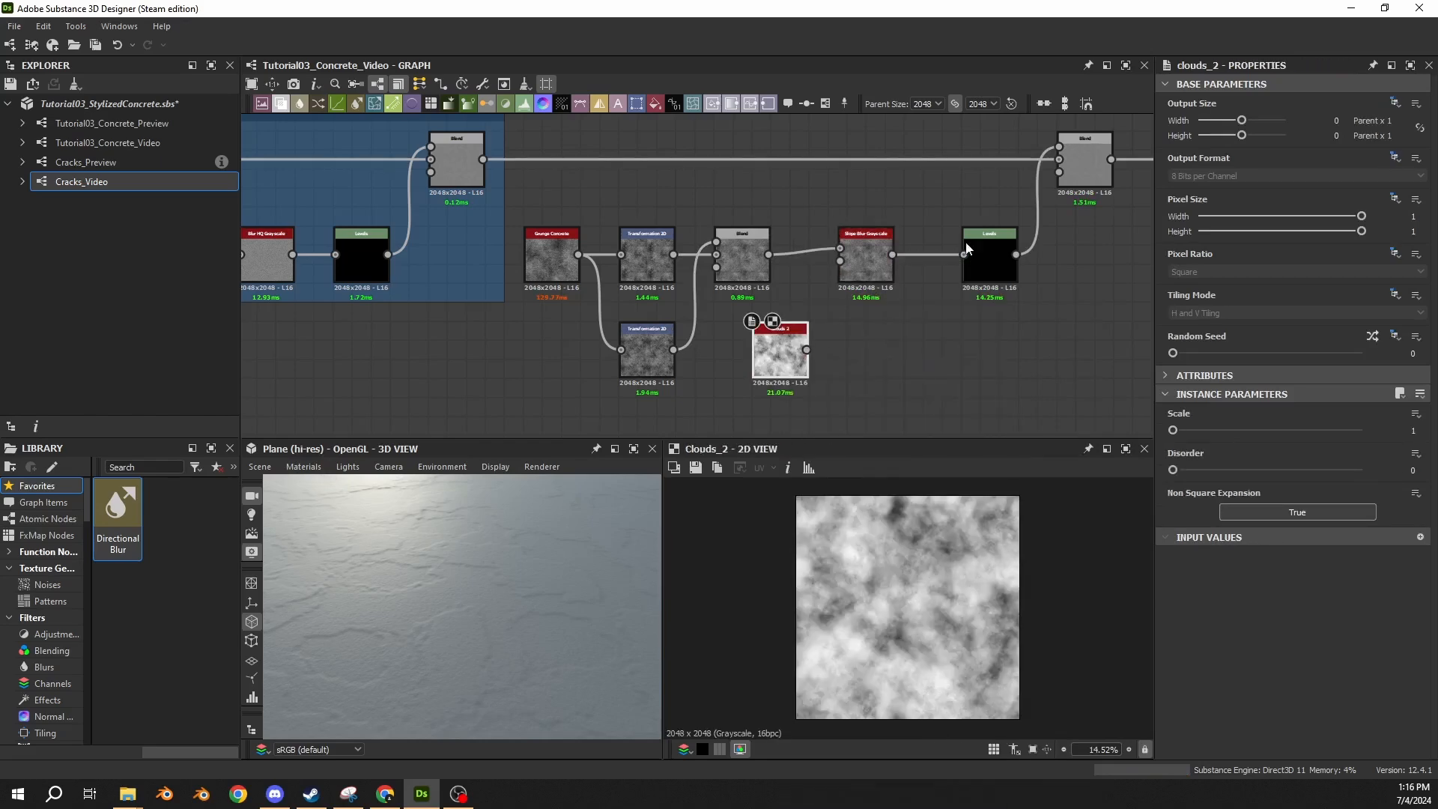
pyautogui.moveTo(872, 272); pyautogui.dragTo(911, 272)
pyautogui.moveTo(780, 353); pyautogui.dragTo(838, 354)
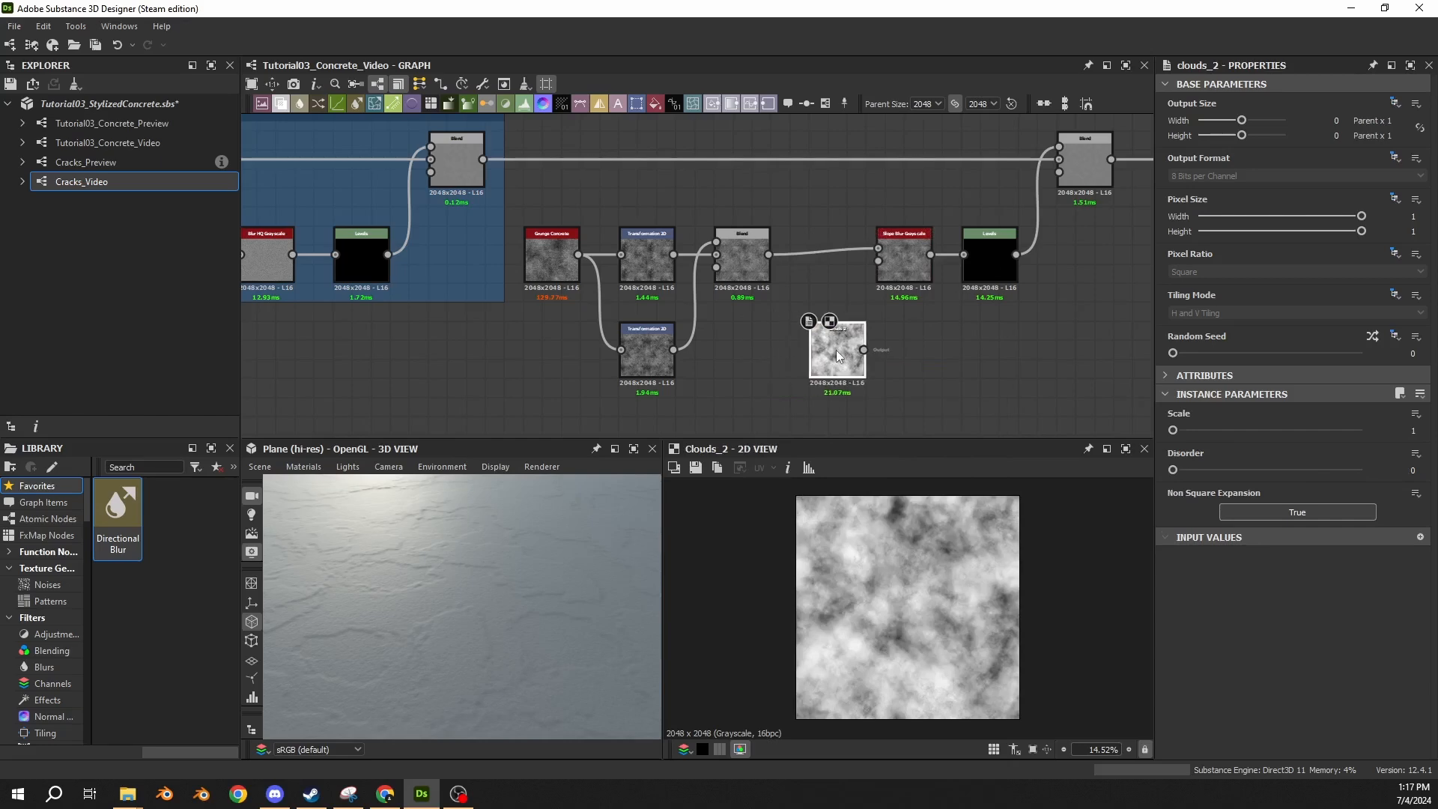
pyautogui.scroll(-4, 716, 337)
pyautogui.moveTo(591, 325); pyautogui.dragTo(745, 262, button='middle')
pyautogui.moveTo(520, 312)
pyautogui.mouseDown(button='middle')
pyautogui.moveTo(987, 316)
pyautogui.moveTo(523, 289)
pyautogui.mouseUp(button='middle')
pyautogui.moveTo(385, 258); pyautogui.dragTo(428, 262, button='middle')
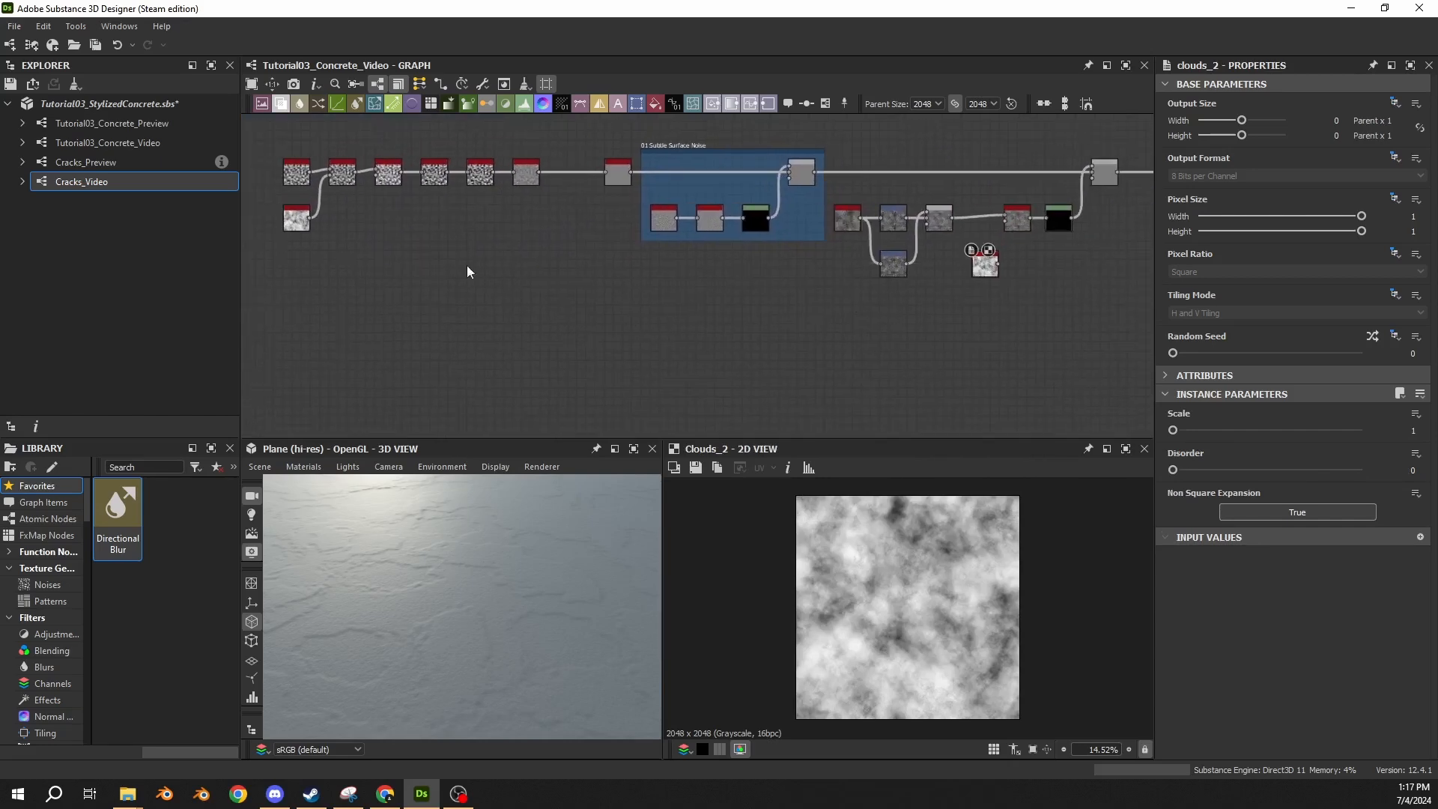
pyautogui.scroll(4, 300, 221)
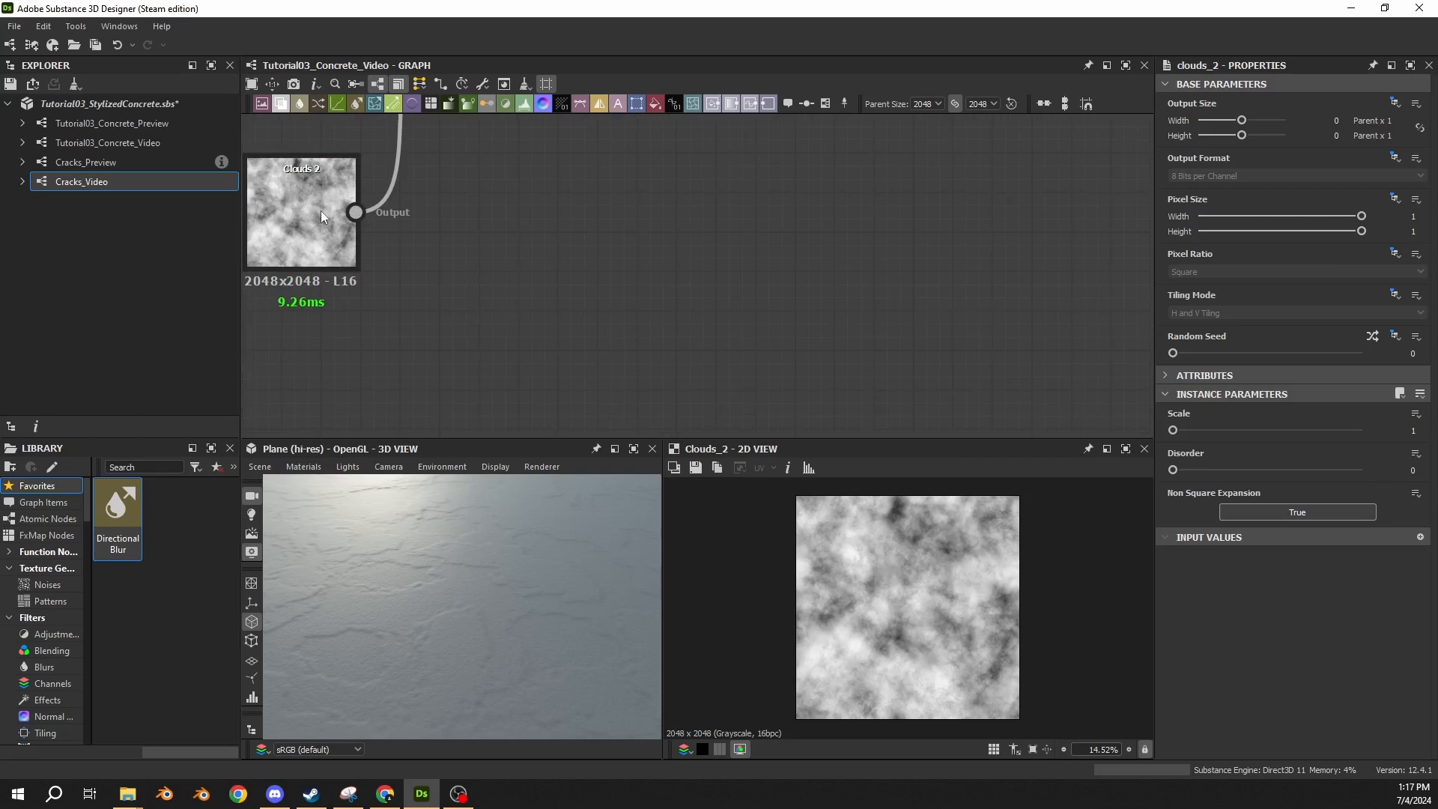
pyautogui.scroll(-3, 321, 210)
pyautogui.scroll(-4, 430, 250)
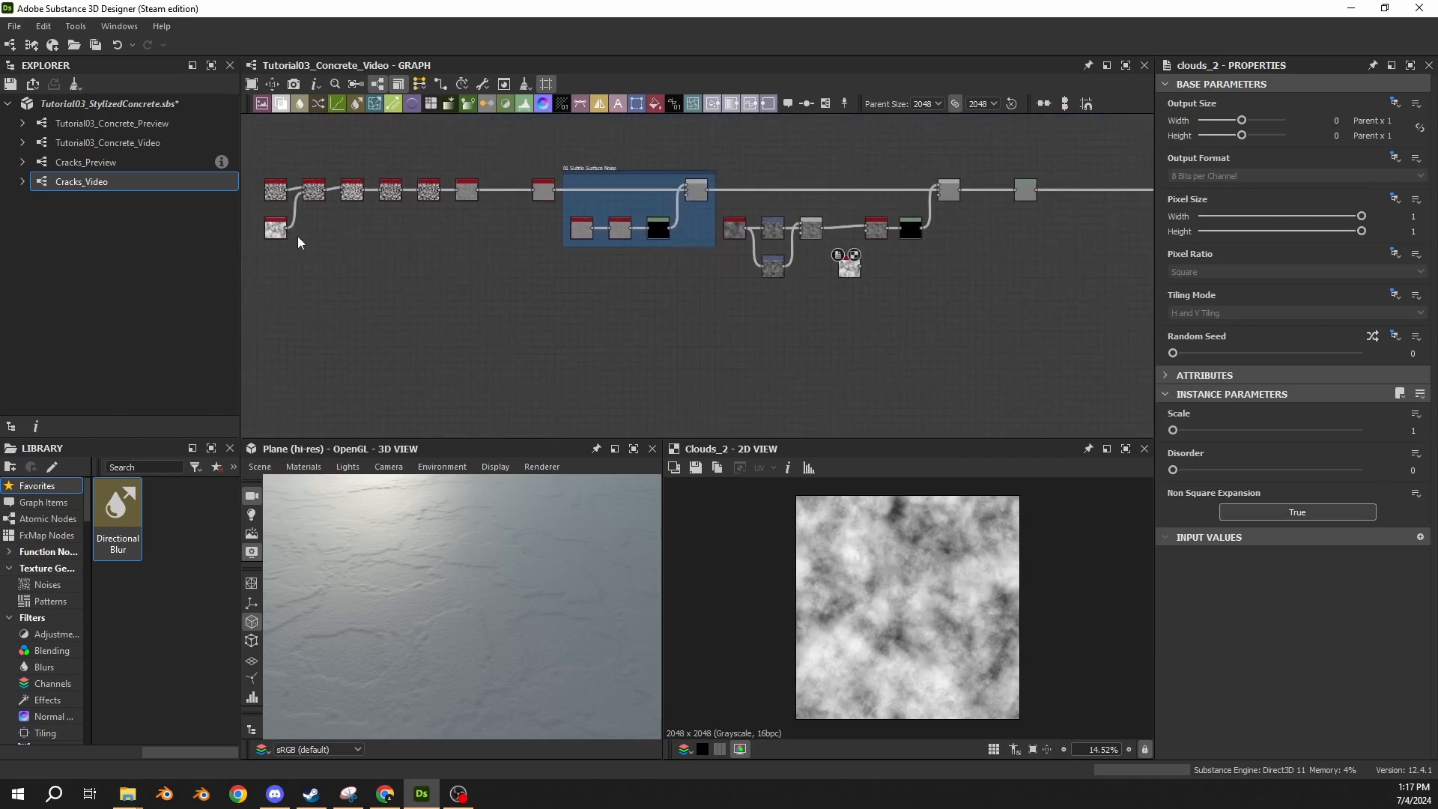
pyautogui.moveTo(287, 228); pyautogui.dragTo(683, 285)
pyautogui.click(685, 273)
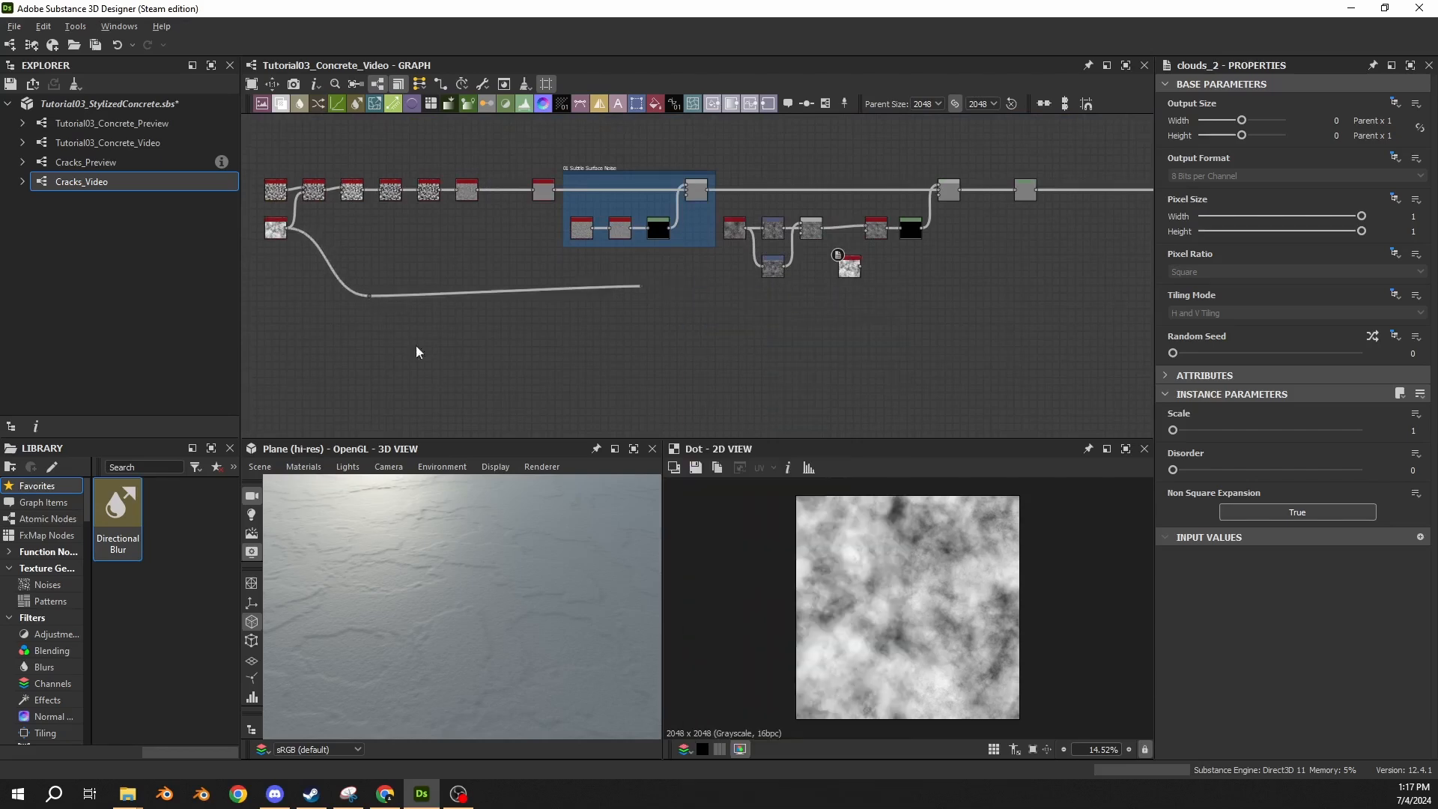
pyautogui.click(341, 363)
pyautogui.moveTo(340, 265); pyautogui.dragTo(660, 343)
pyautogui.press('Delete')
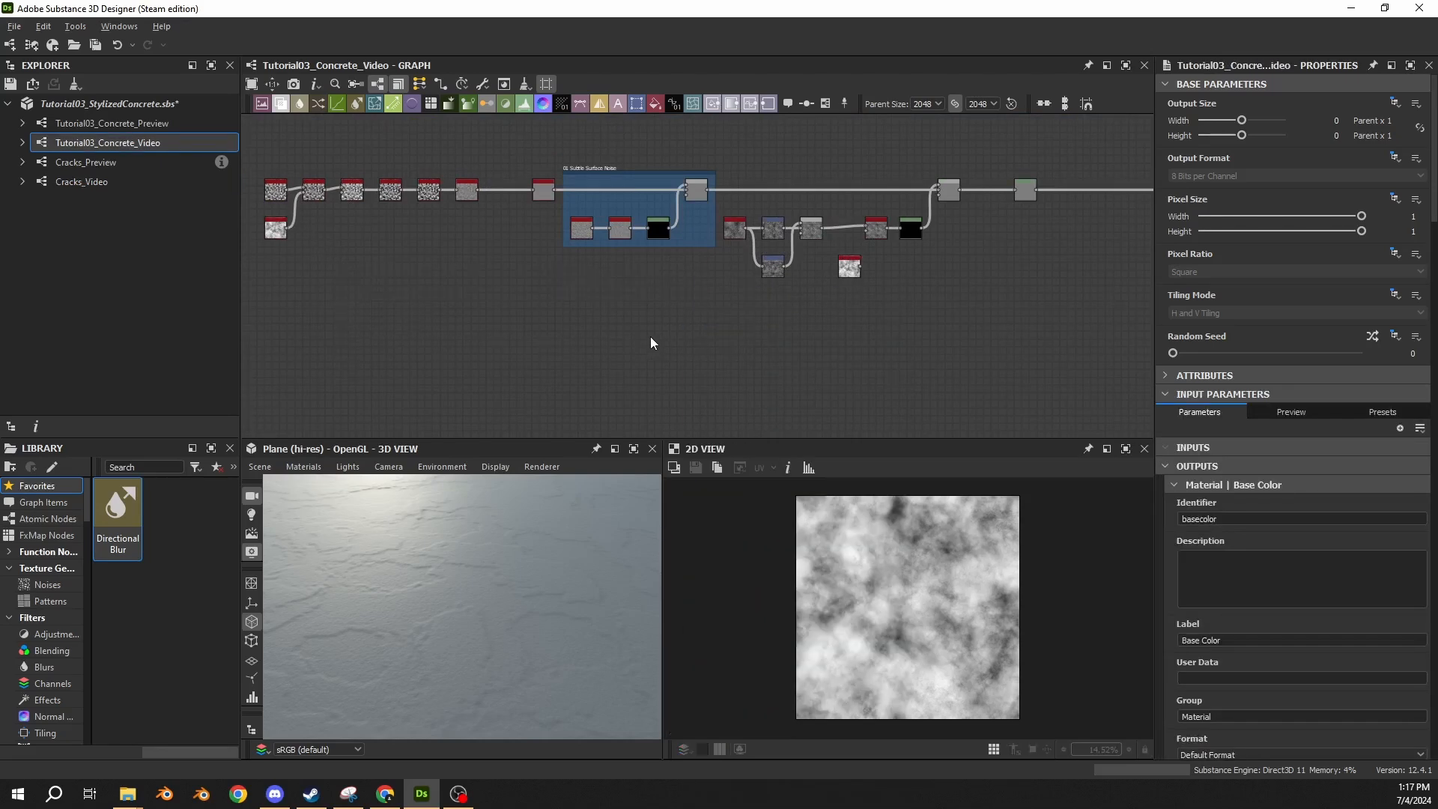
# Set the Random Seed of the Clouds 2 node below the grunge chain to 1.
pyautogui.scroll(4, 851, 270)
pyautogui.scroll(2, 875, 275)
pyautogui.click(836, 294)
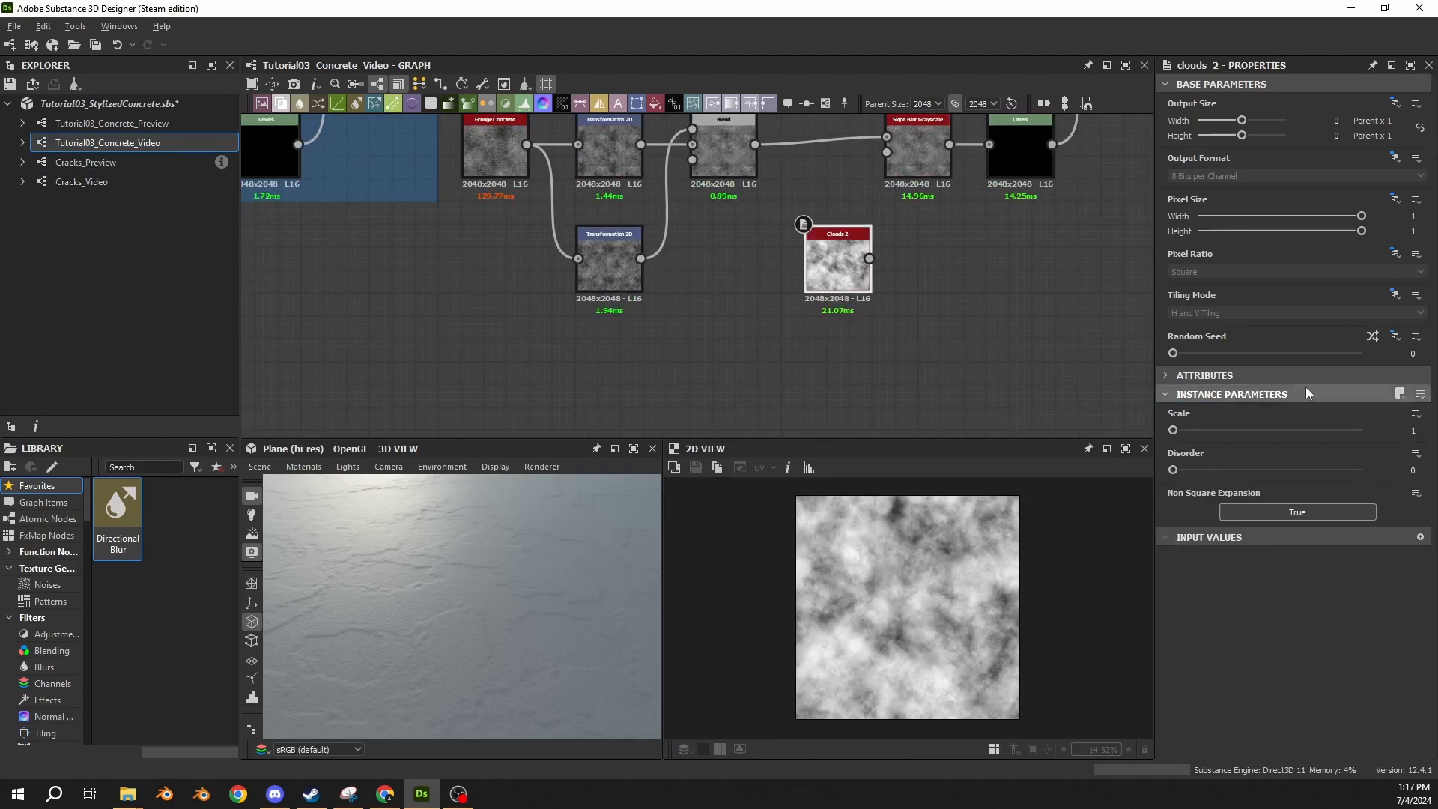
pyautogui.click(1182, 354)
pyautogui.scroll(-3, 833, 271)
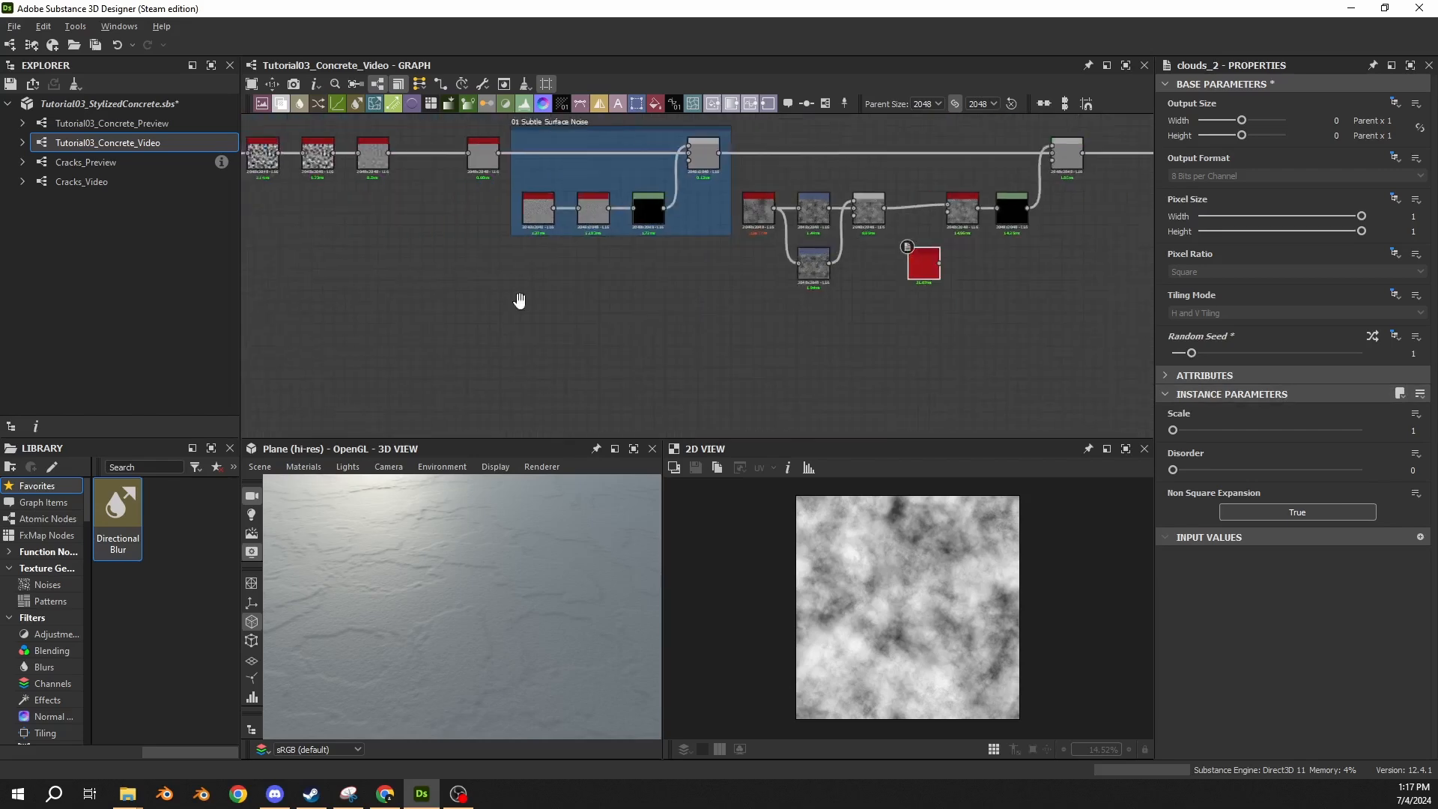
pyautogui.moveTo(520, 300); pyautogui.dragTo(939, 295, button='middle')
pyautogui.hotkey('ctrl', 'z')
pyautogui.moveTo(1092, 303); pyautogui.dragTo(501, 357, button='middle')
pyautogui.scroll(4, 758, 300)
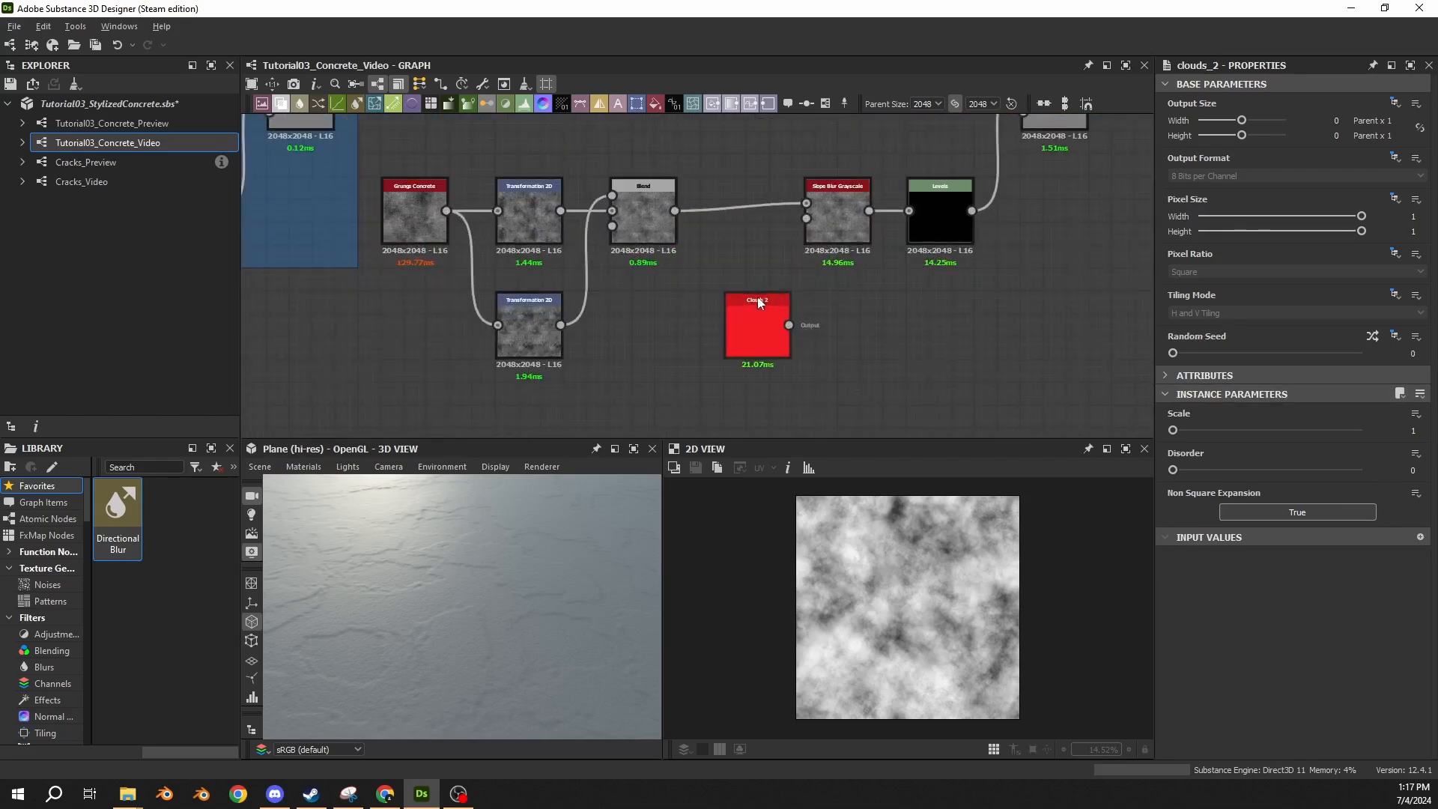
# Move the Slope Blur Grayscale node closer to the grunge Blend node and connect Clouds 2 to its slope input.
pyautogui.click(763, 316)
pyautogui.click(895, 258)
pyautogui.moveTo(904, 236); pyautogui.dragTo(741, 295, button='middle')
pyautogui.scroll(-3, 740, 295)
pyautogui.moveTo(699, 155); pyautogui.dragTo(953, 314)
pyautogui.moveTo(703, 295)
pyautogui.mouseDown()
pyautogui.moveTo(857, 294)
pyautogui.moveTo(715, 292)
pyautogui.mouseUp()
pyautogui.click(856, 322)
pyautogui.moveTo(673, 347); pyautogui.dragTo(713, 286)
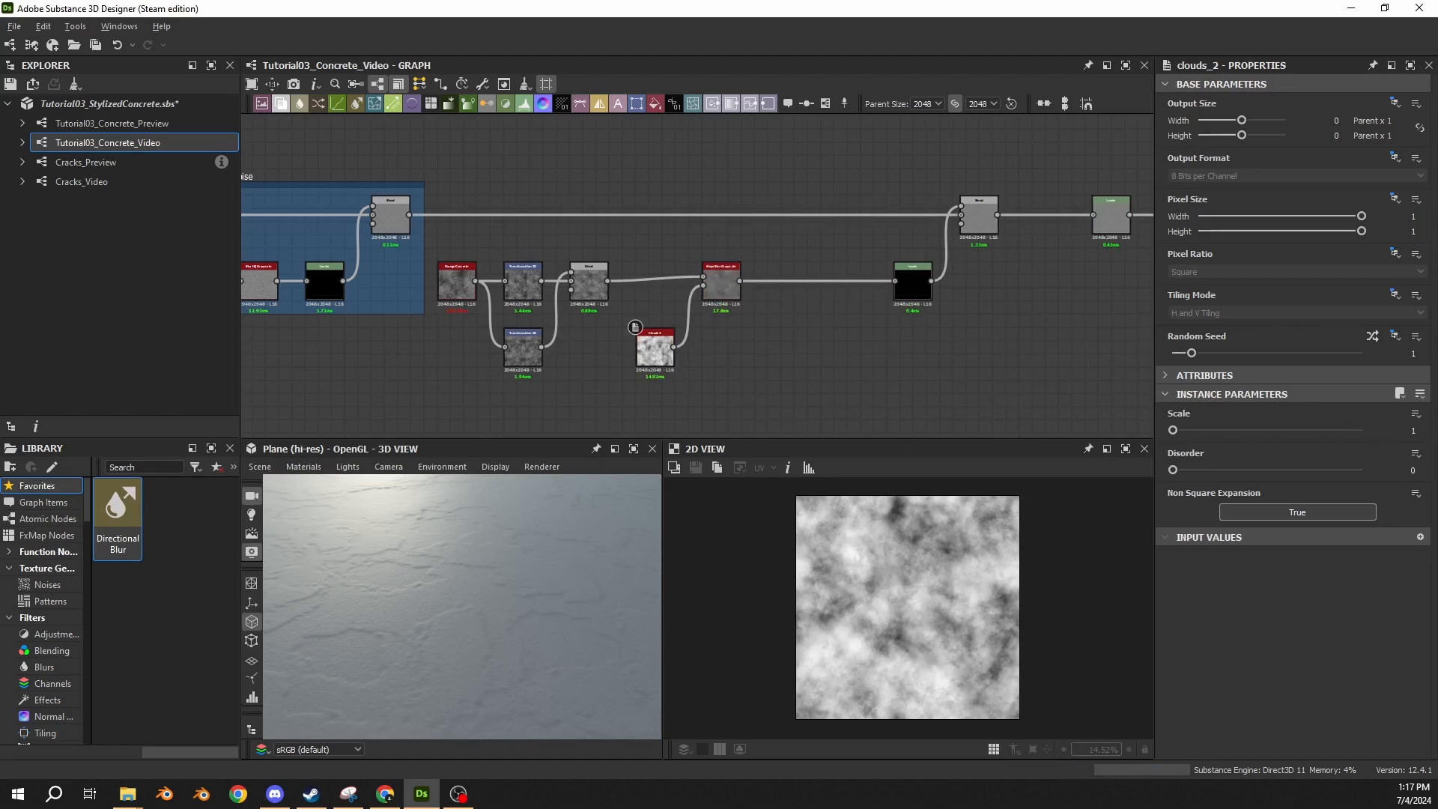
# Set the Slope Blur Grayscale node to 32 samples and Min mode, and show its output in 2D.
pyautogui.click(719, 283)
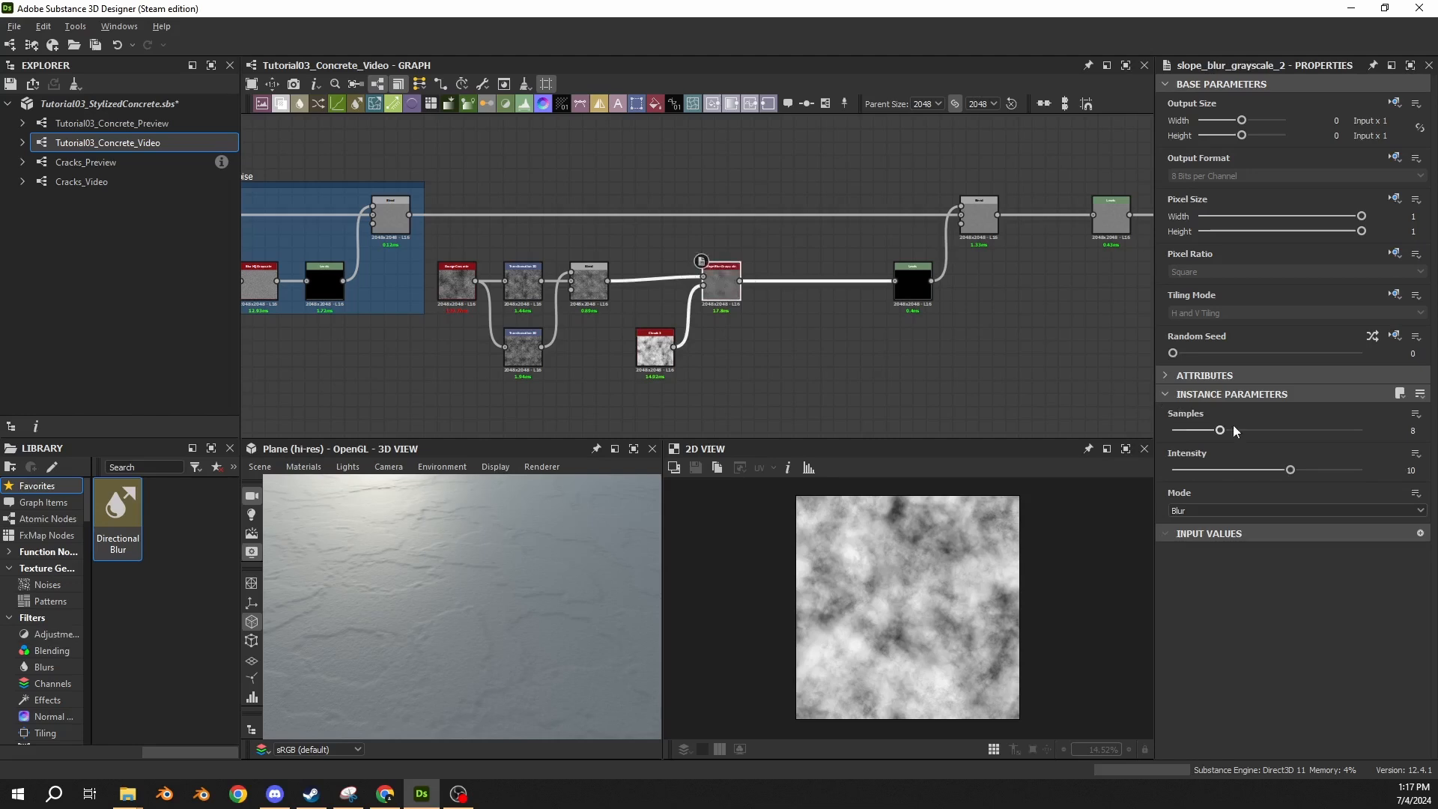
pyautogui.click(1413, 433)
pyautogui.moveTo(1220, 431); pyautogui.dragTo(1437, 441)
pyautogui.click(1185, 510)
pyautogui.click(1181, 533)
pyautogui.doubleClick(717, 295)
pyautogui.scroll(3, 882, 604)
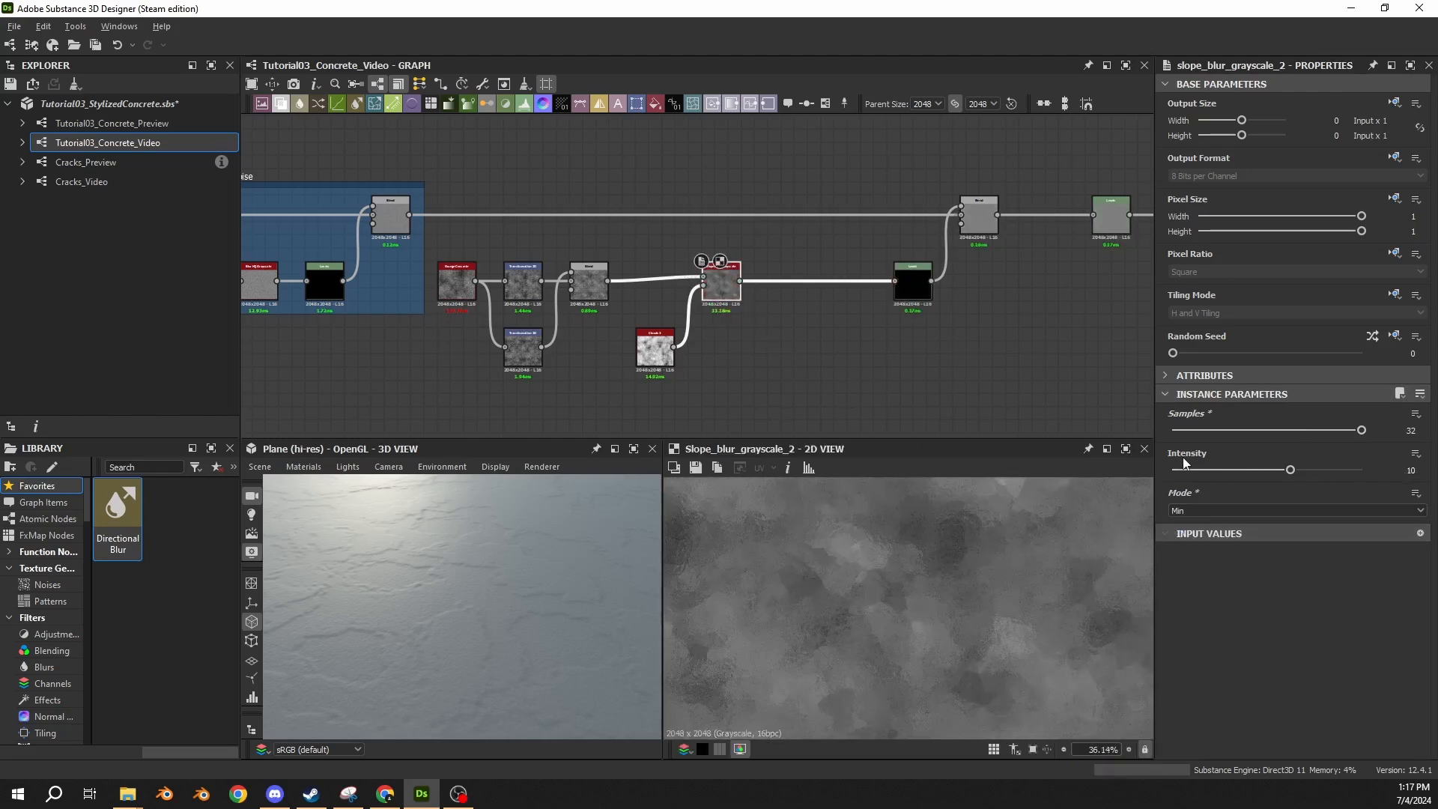
# Set the Slope Blur Grayscale intensity to 0.5.
pyautogui.click(1410, 470)
pyautogui.write('0.5')
pyautogui.press('Return')
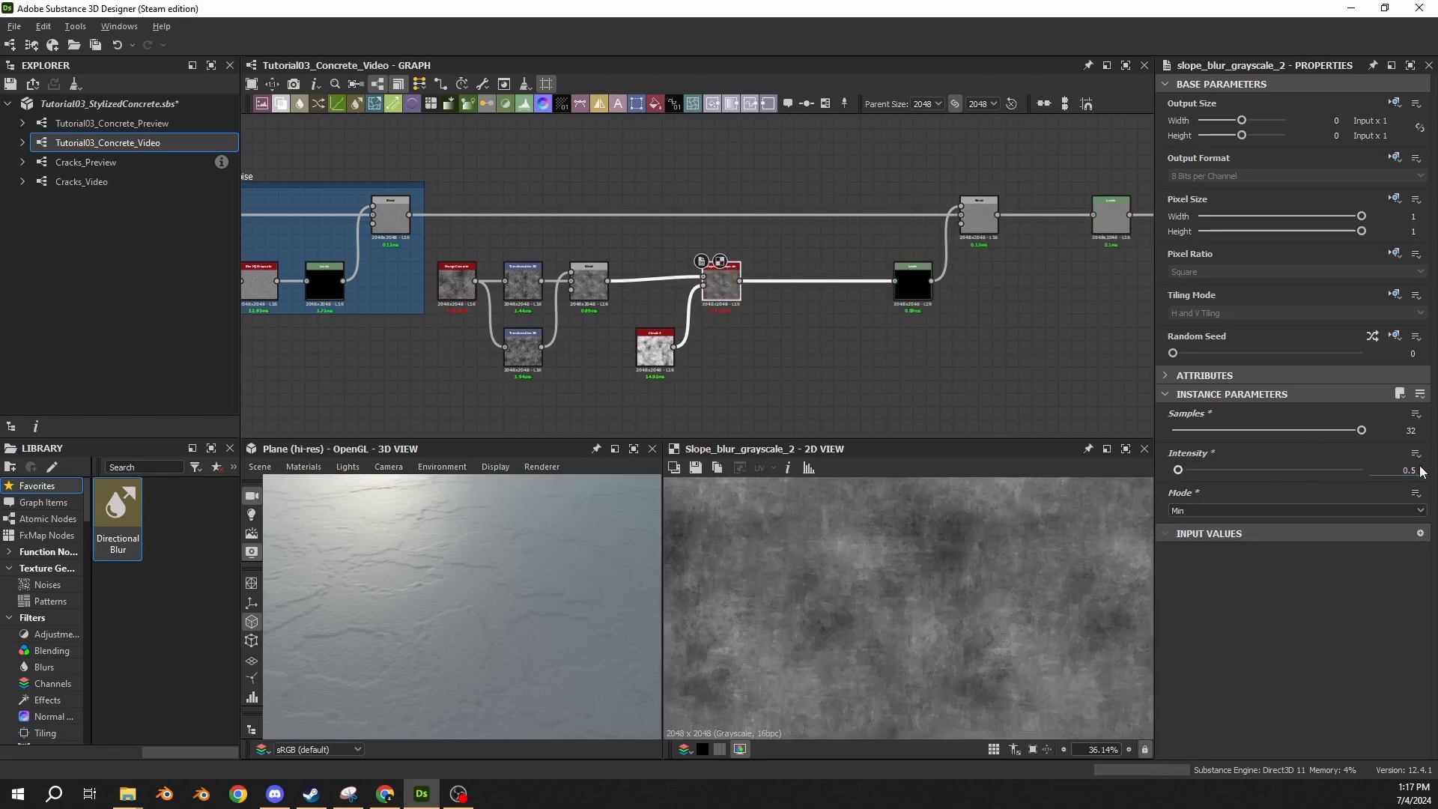
# Compare the grunge Blend output with the Slope Blur Grayscale output up close in 2D.
pyautogui.scroll(8, 919, 550)
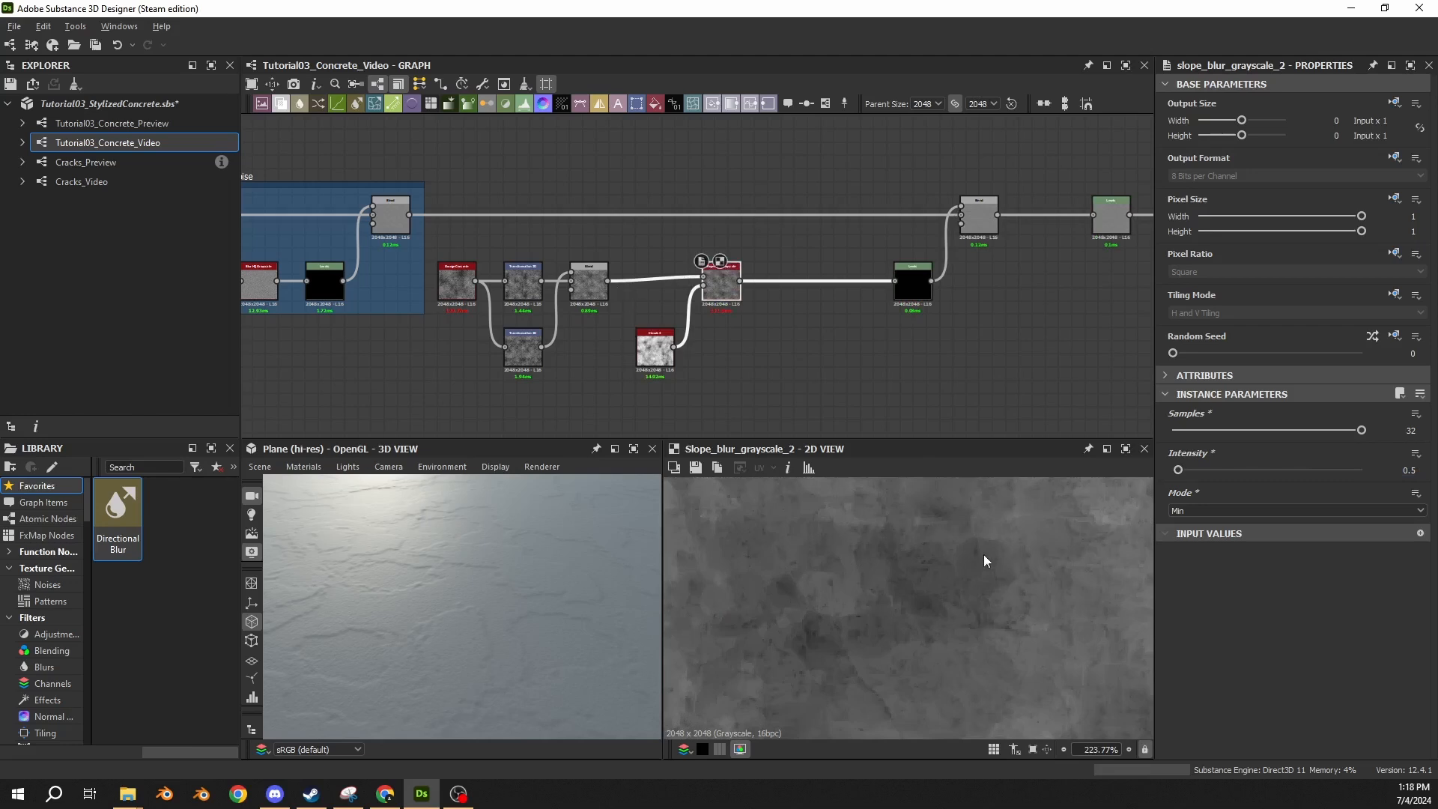
pyautogui.click(586, 280)
pyautogui.scroll(1, 918, 590)
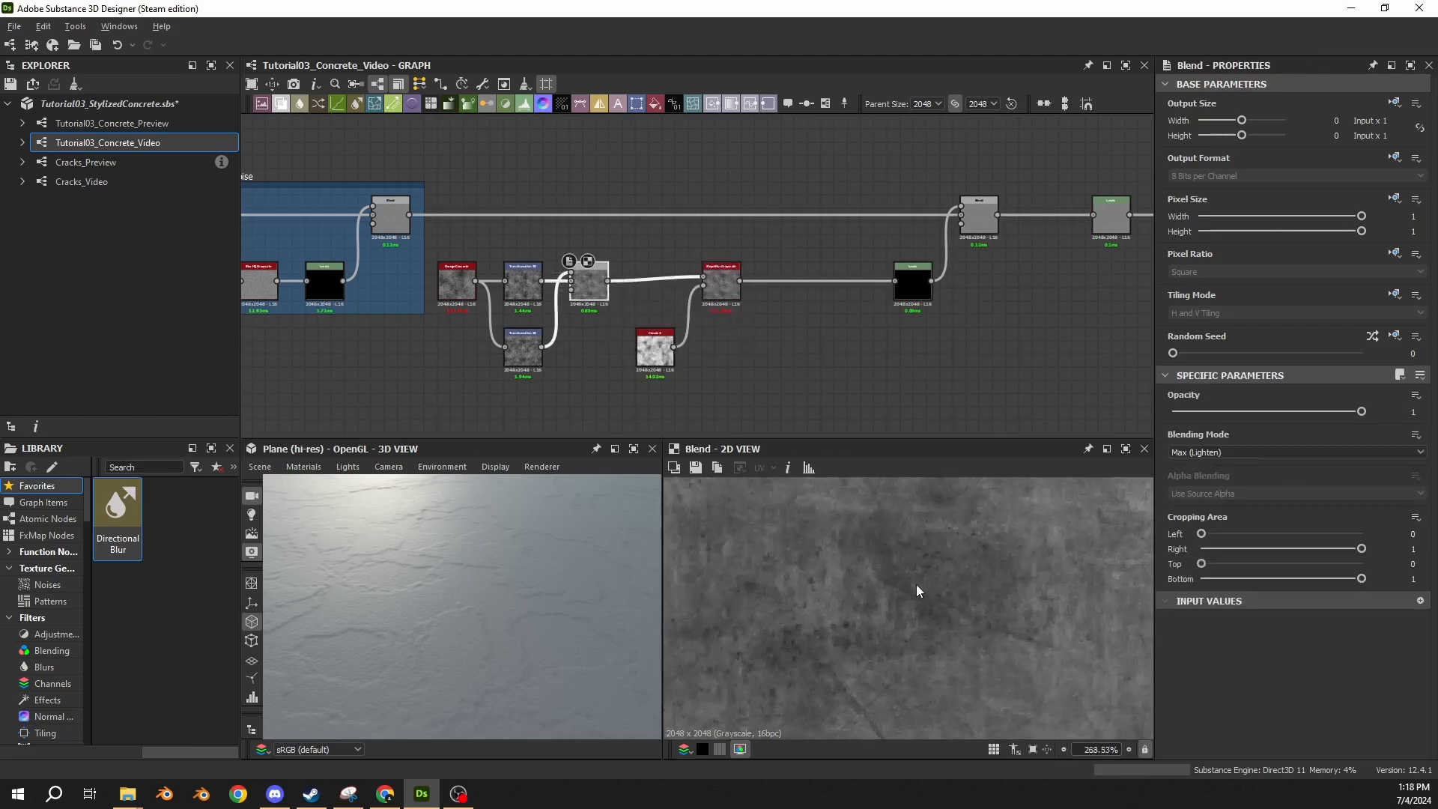
pyautogui.scroll(-1, 917, 591)
pyautogui.click(724, 286)
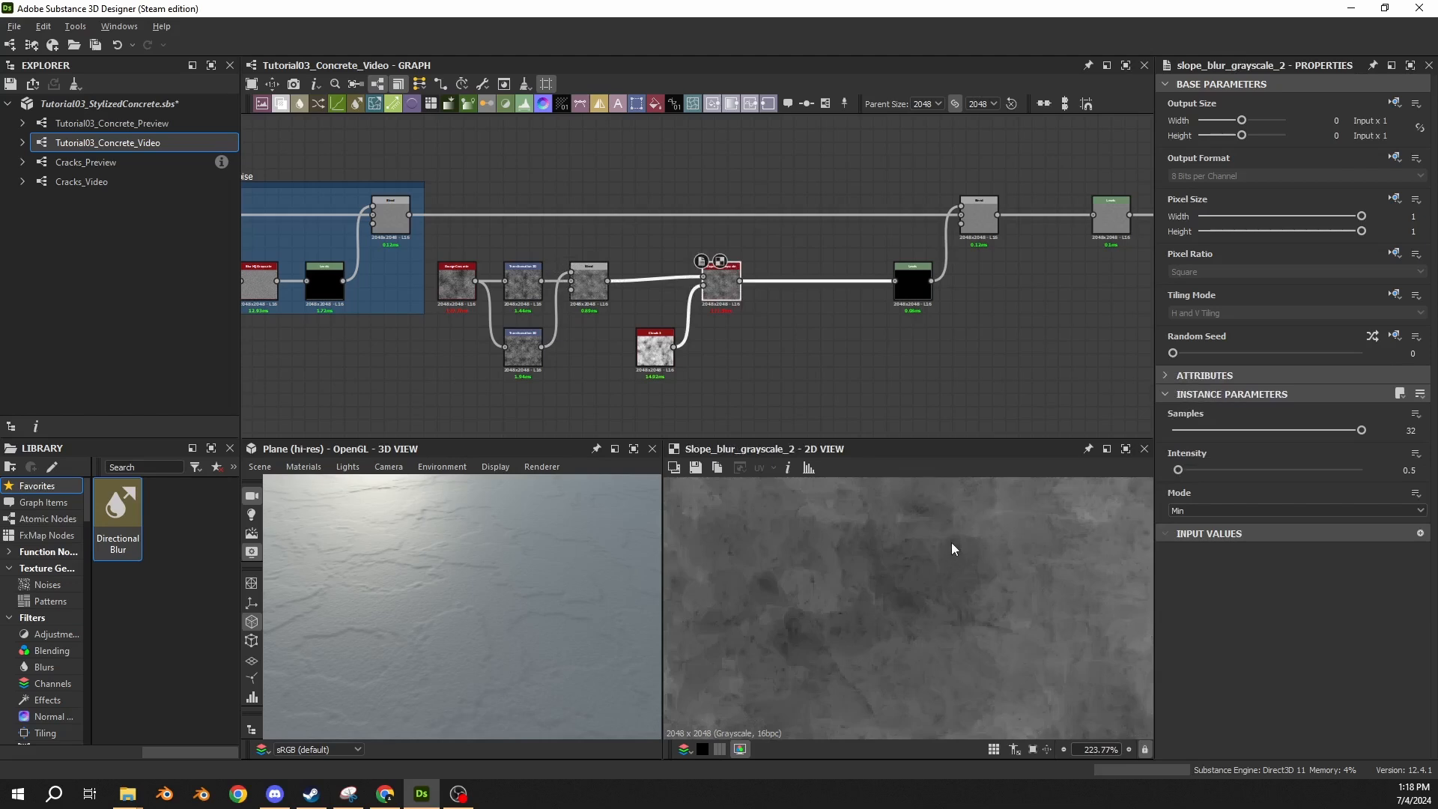
pyautogui.moveTo(854, 539); pyautogui.dragTo(893, 597, button='middle')
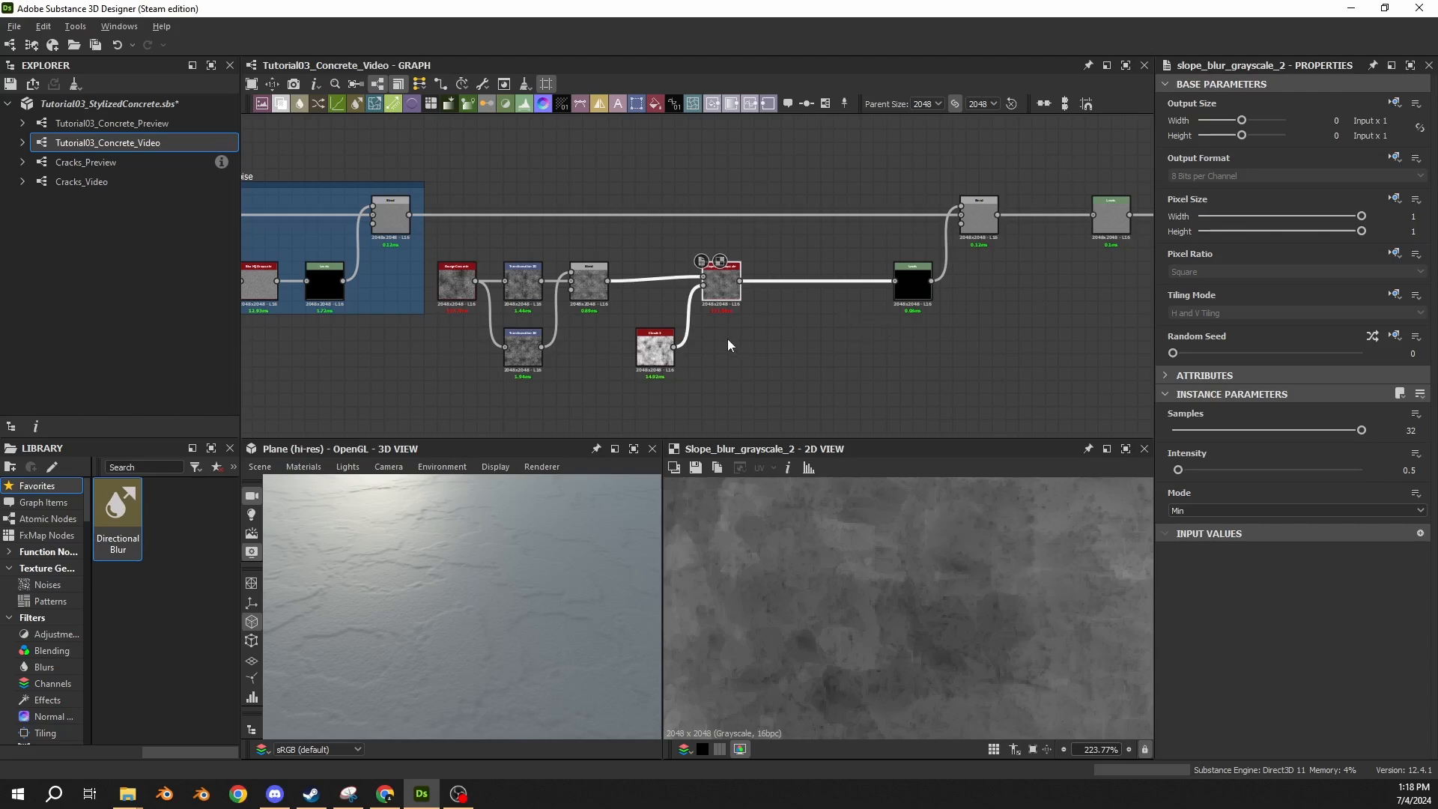
pyautogui.click(592, 288)
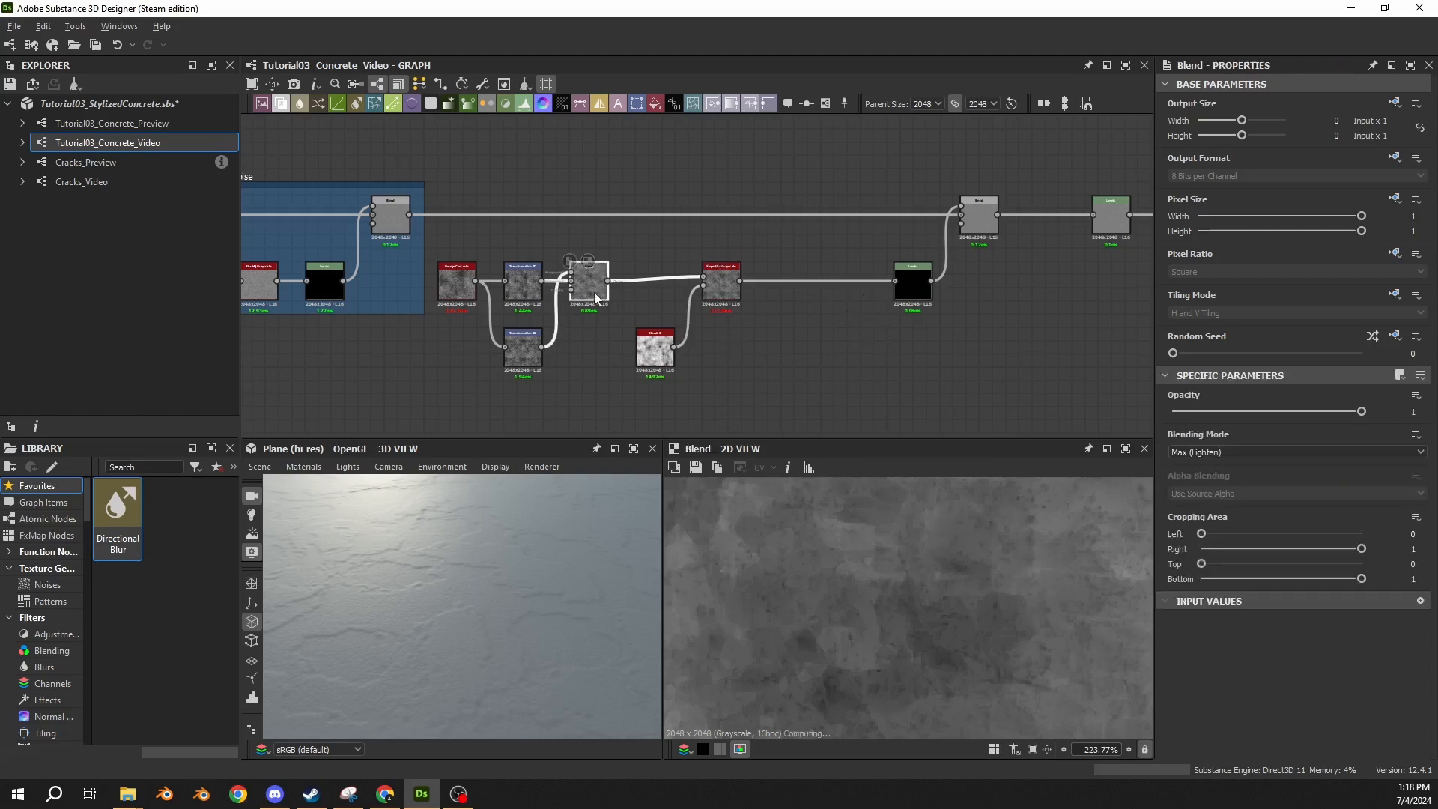
pyautogui.doubleClick(725, 293)
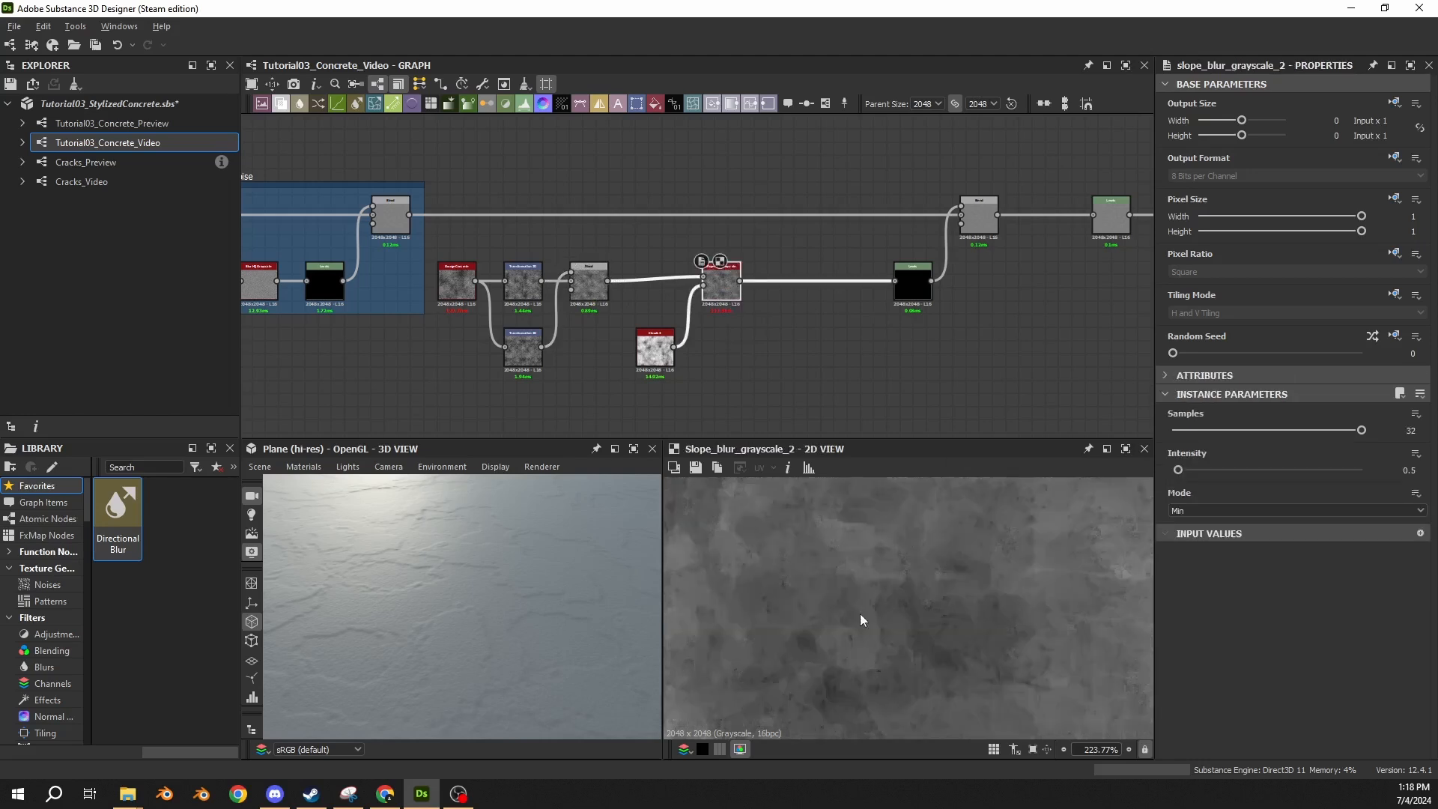
pyautogui.scroll(-5, 885, 575)
pyautogui.scroll(-6, 880, 578)
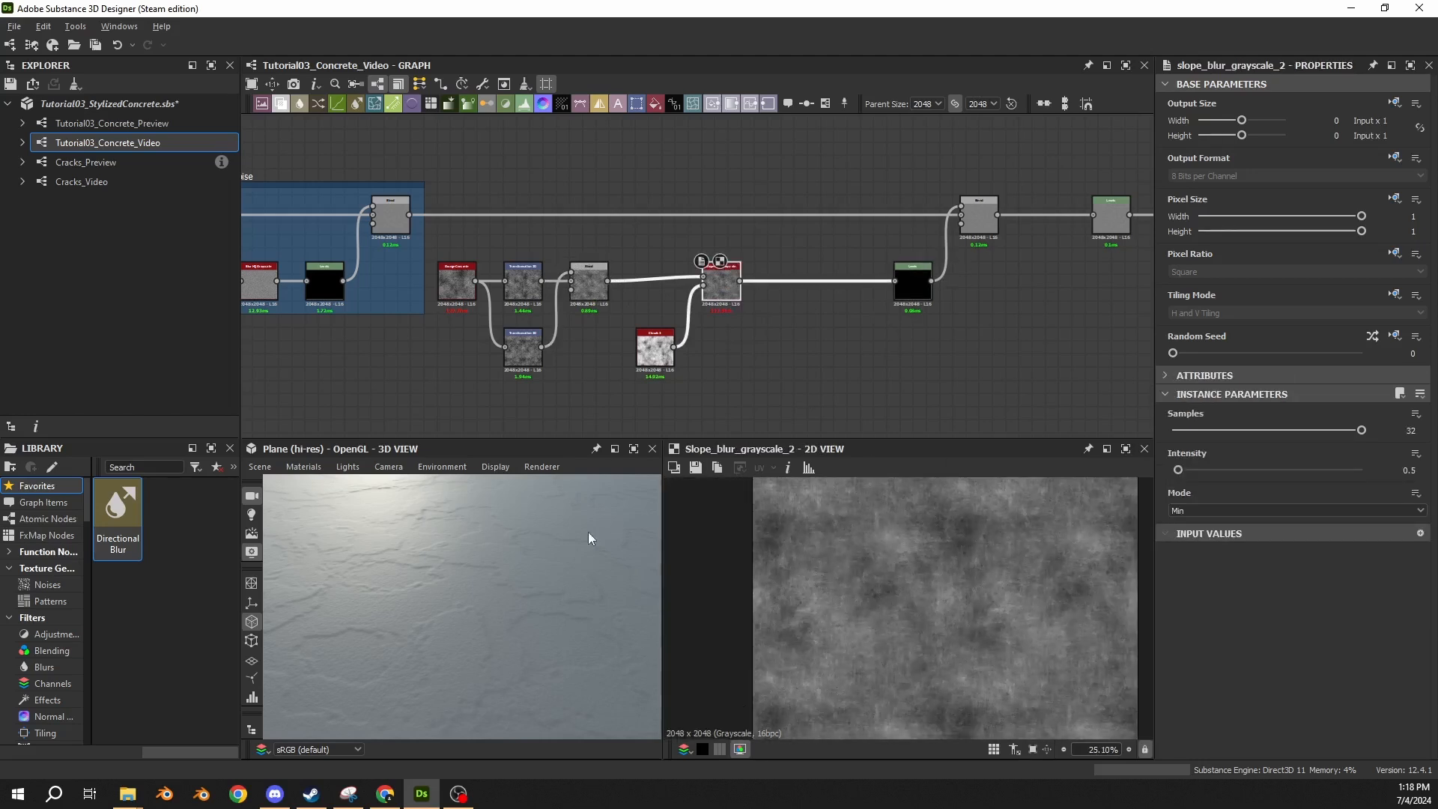
# Examine the concrete surface up close on the 3D plane.
pyautogui.scroll(5, 407, 586)
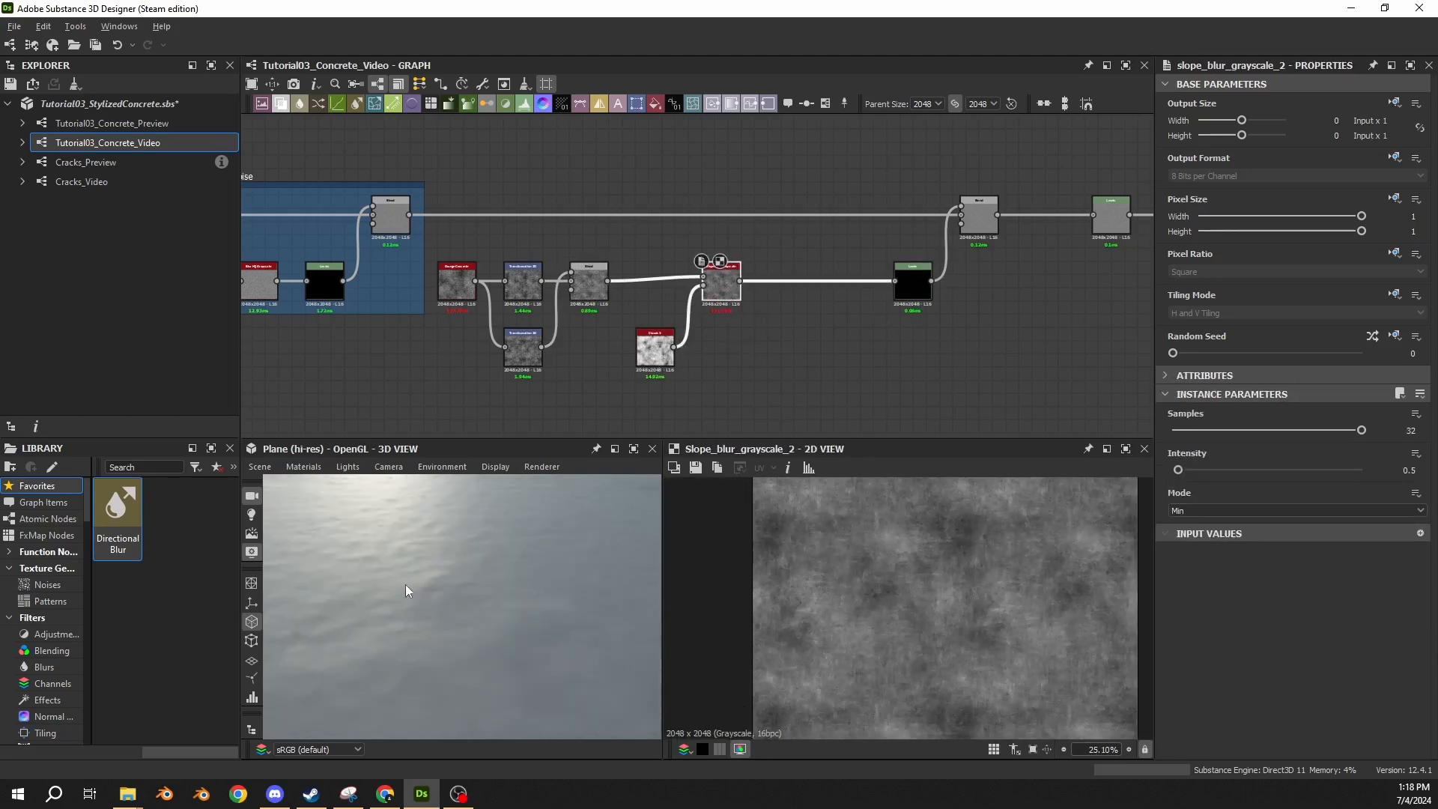
pyautogui.scroll(-3, 420, 590)
pyautogui.moveTo(428, 591); pyautogui.dragTo(446, 587)
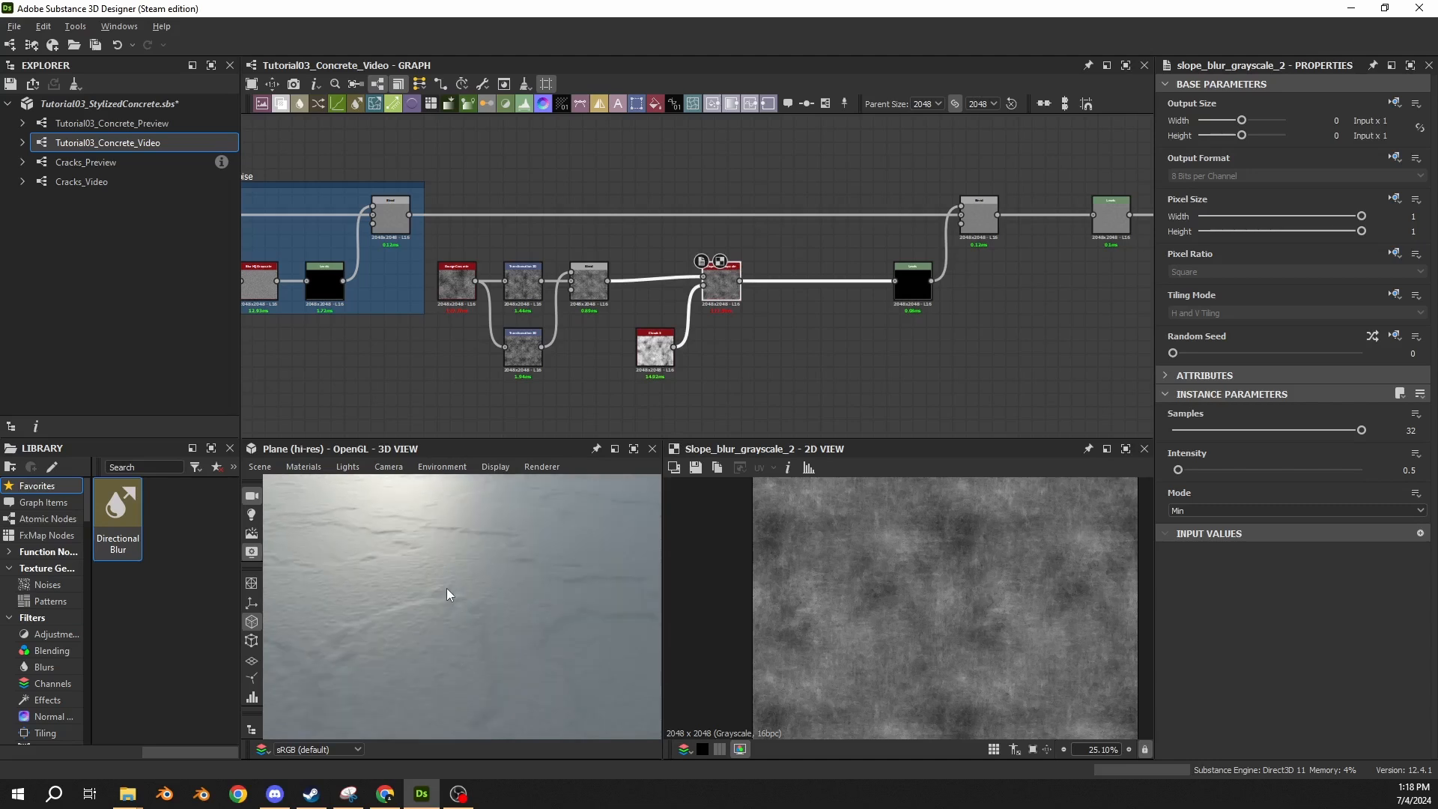
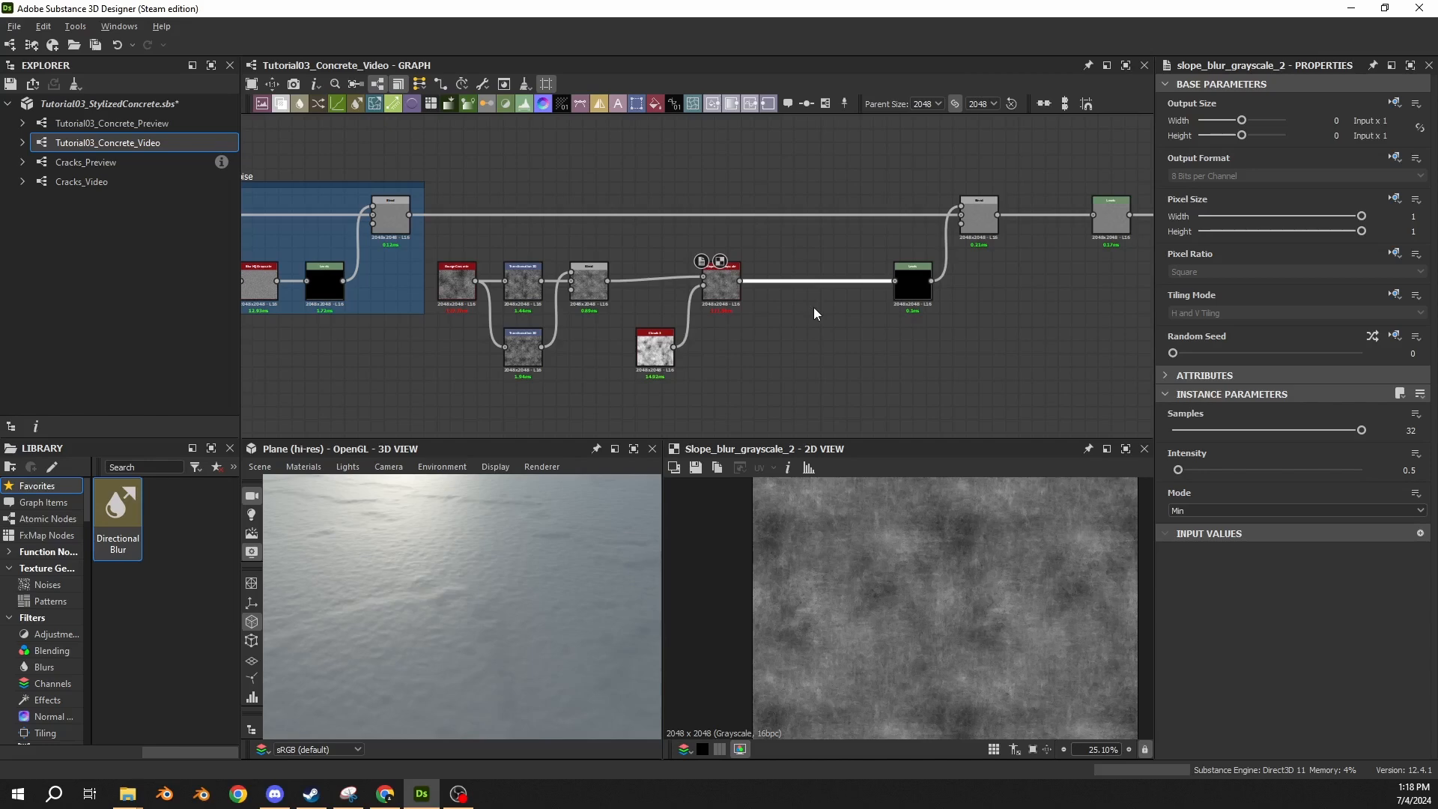
# Insert an Auto Levels node between Slope Blur Grayscale and Levels, placed close beside the Slope Blur node.
pyautogui.press('space')
pyautogui.write('auto')
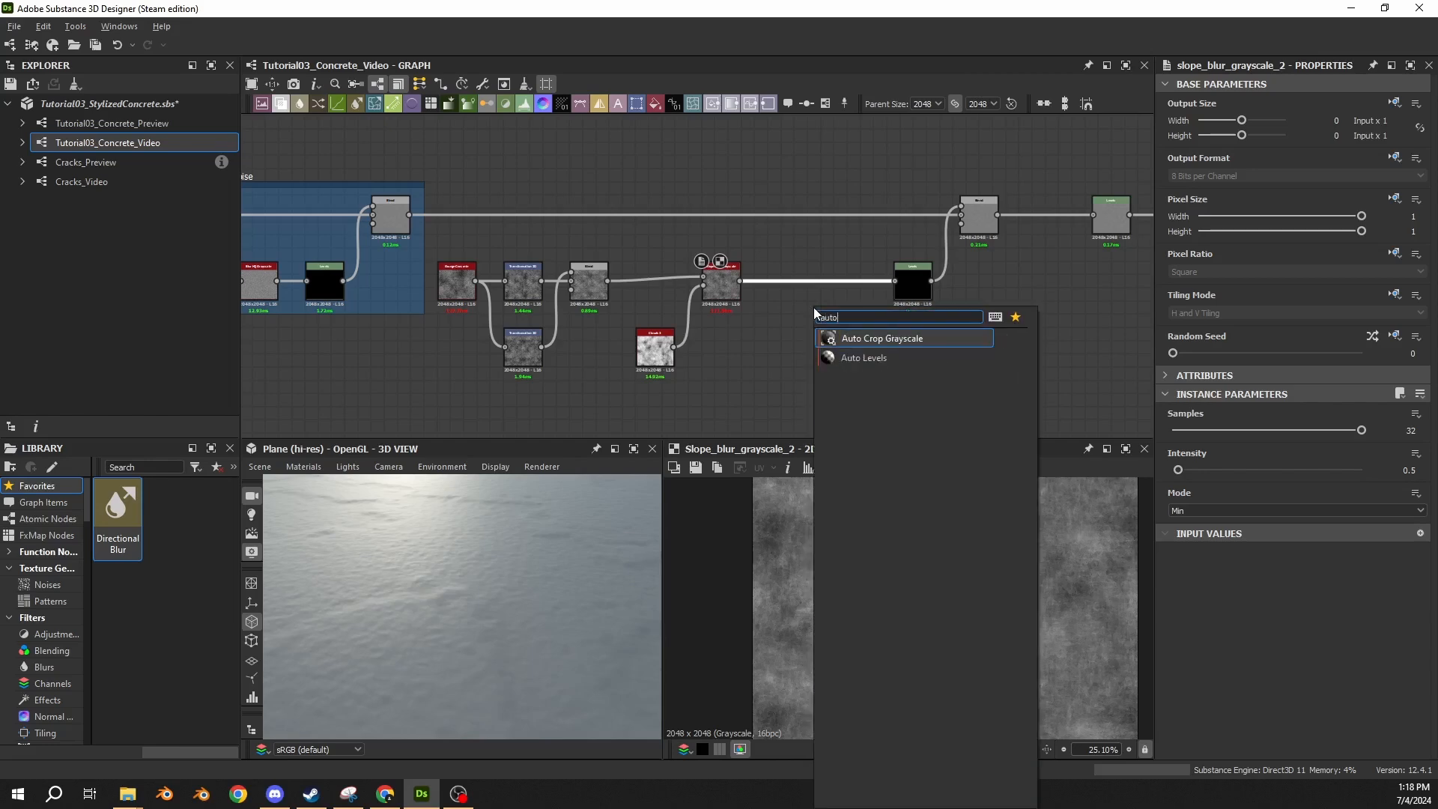
pyautogui.press('Down')
pyautogui.press('Return')
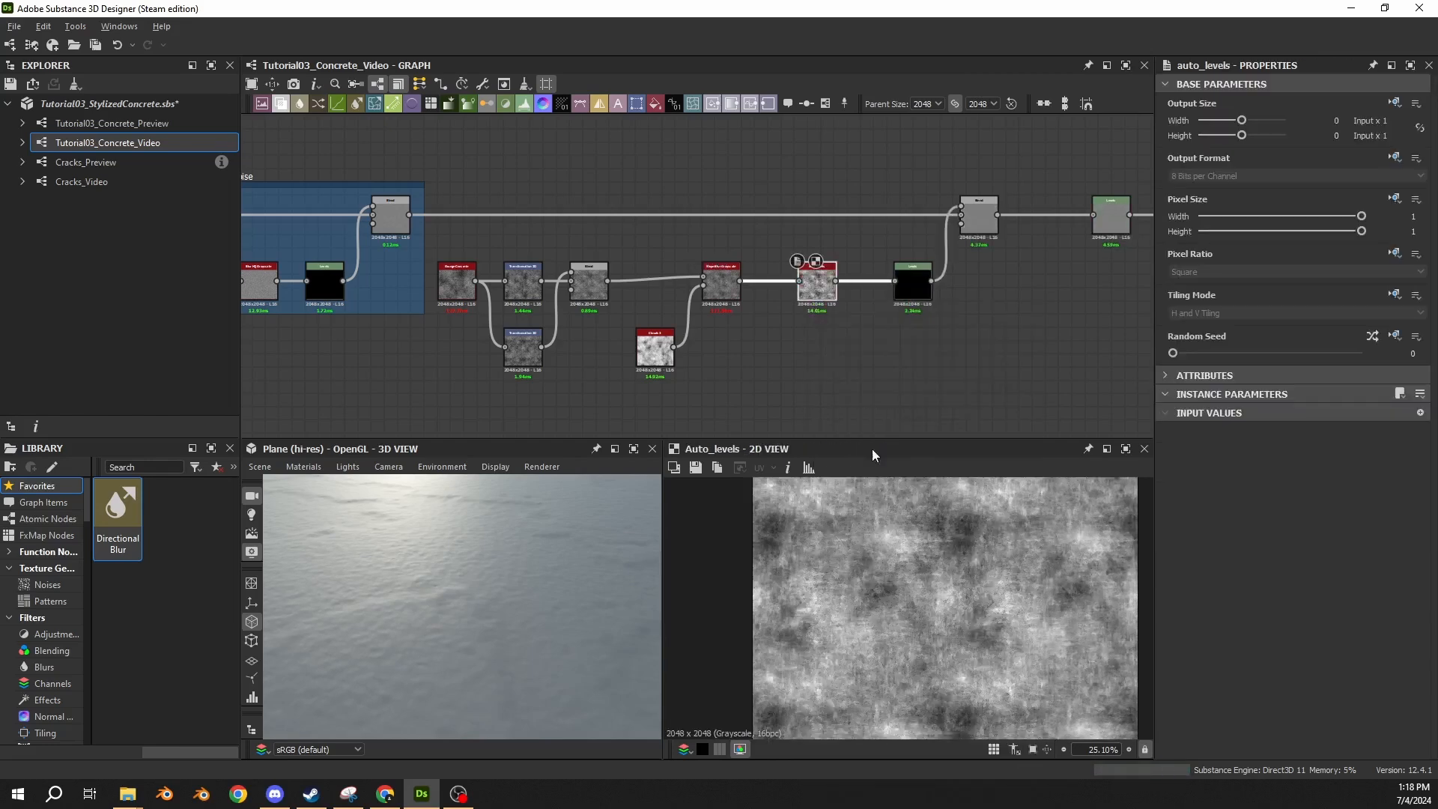
pyautogui.moveTo(818, 288); pyautogui.dragTo(788, 288)
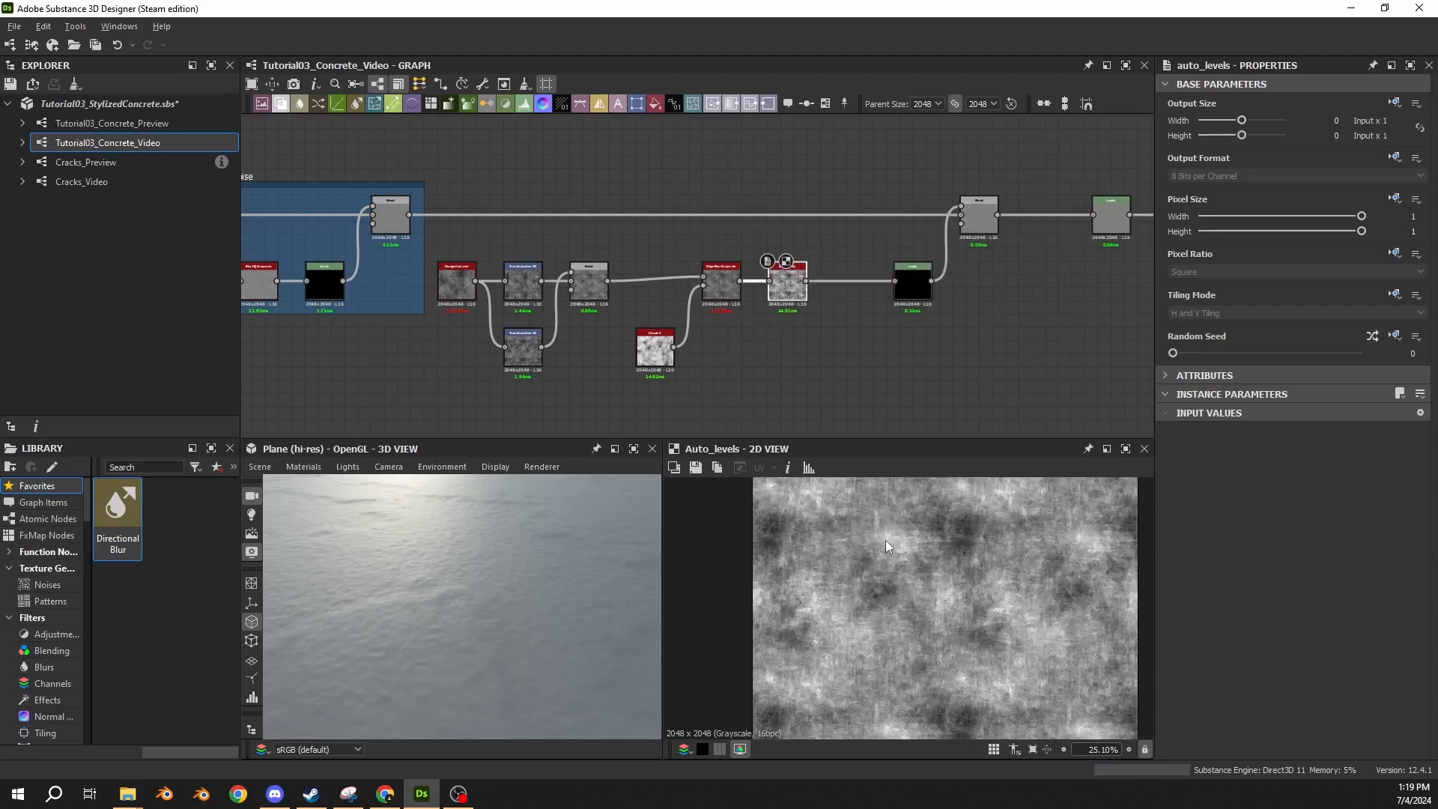
# Preview the Blend, Auto Levels and Levels outputs in 2D, and show the Levels parameters as sliders.
pyautogui.doubleClick(968, 223)
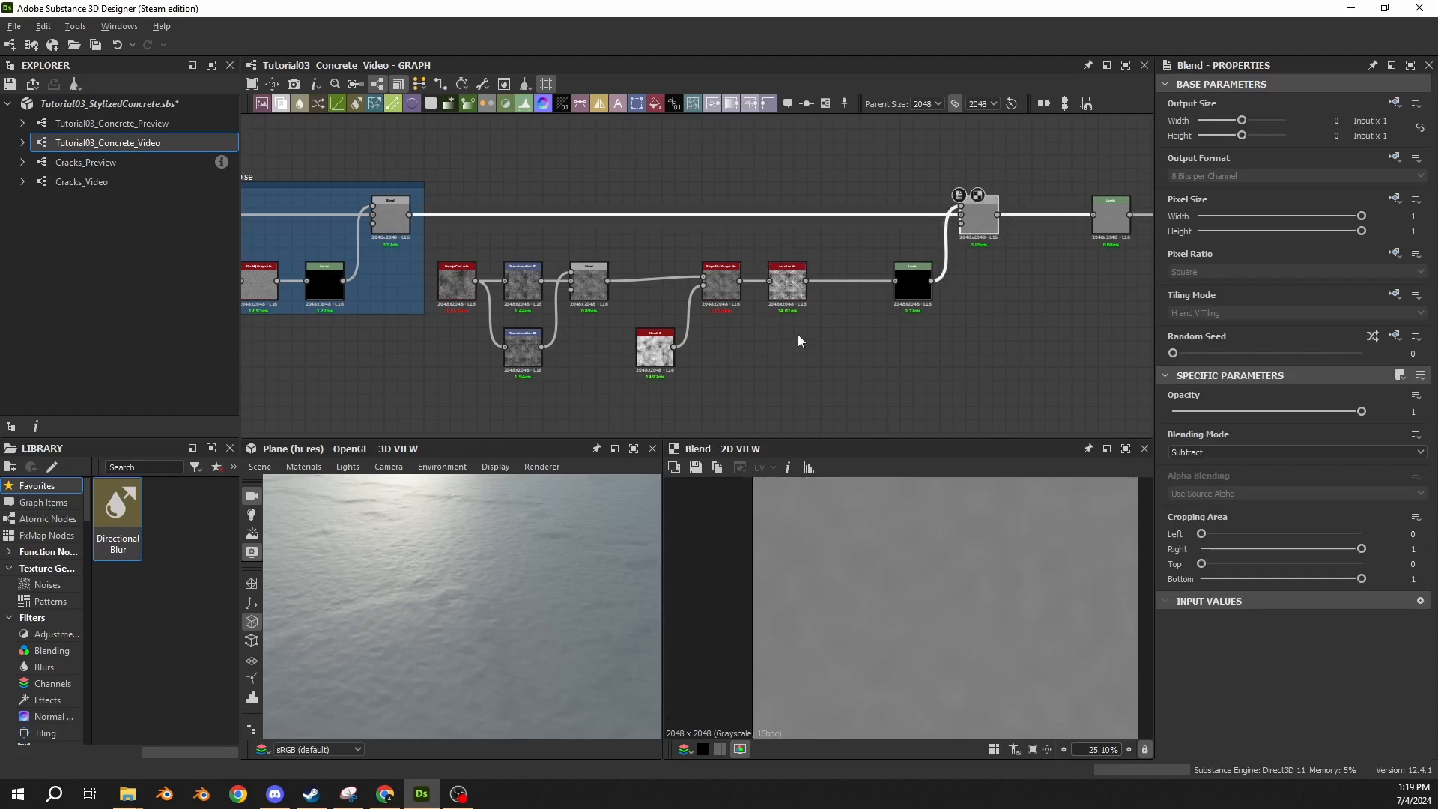
pyautogui.doubleClick(788, 284)
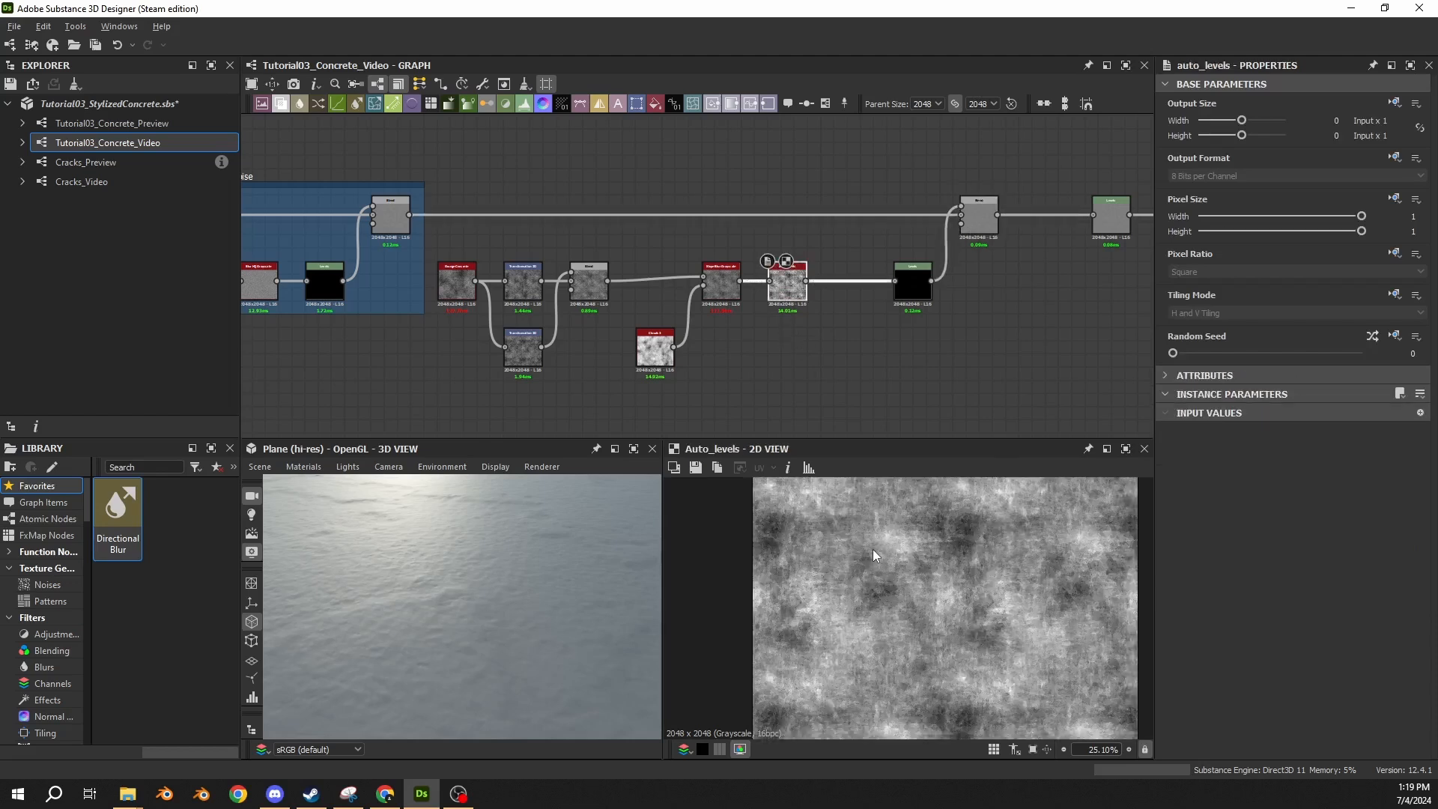
pyautogui.doubleClick(912, 283)
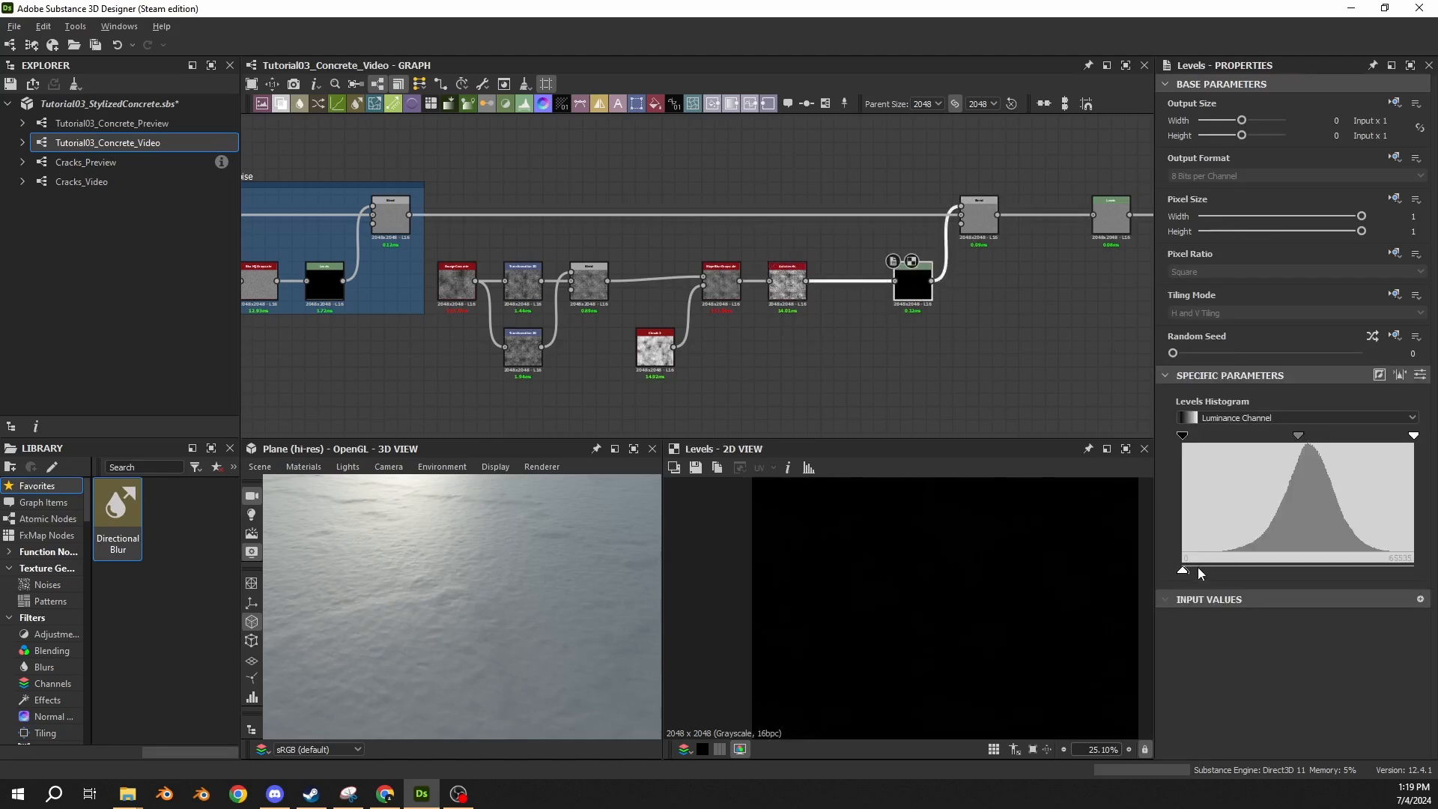
pyautogui.click(1421, 375)
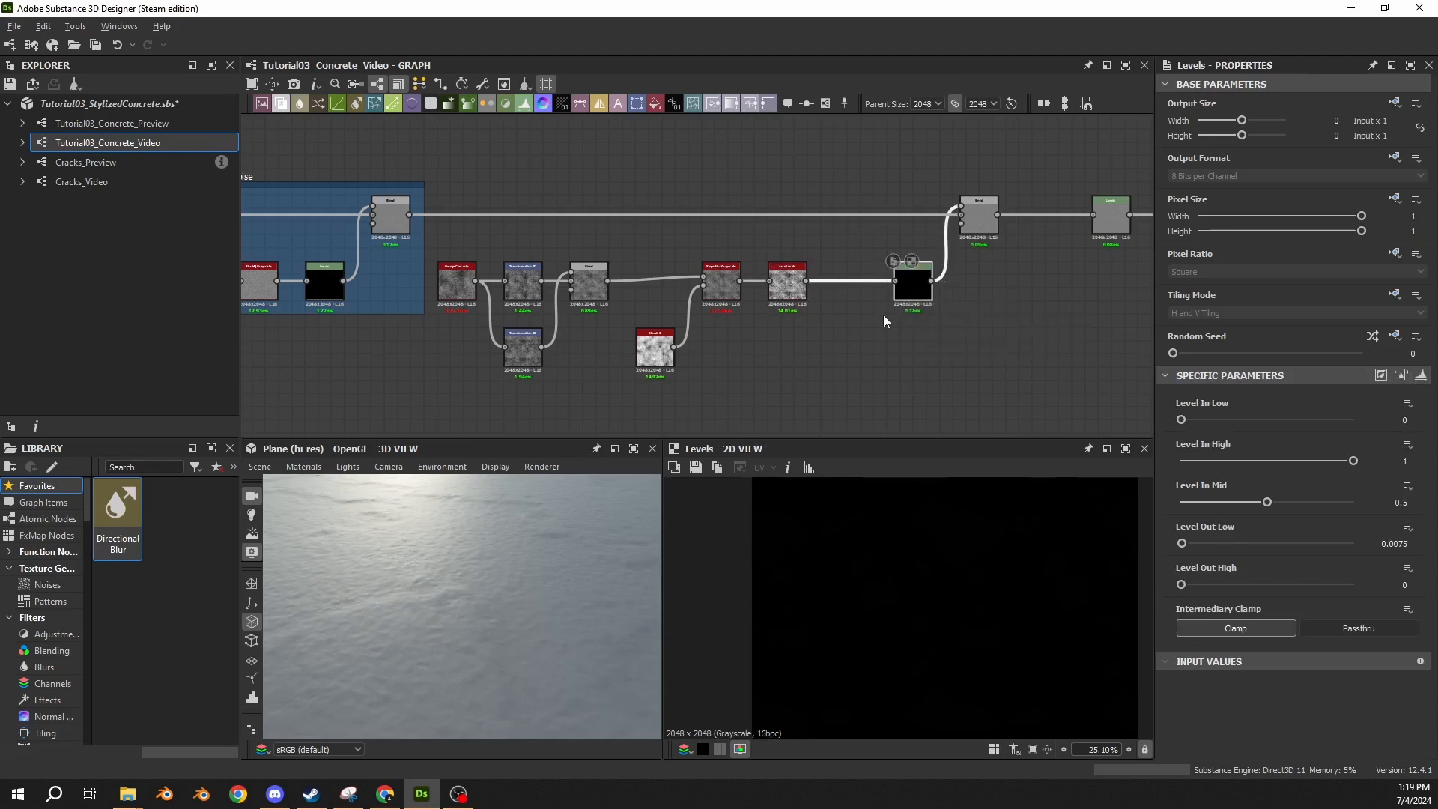
# Insert a Blur HQ Grayscale node between Auto Levels and Levels, shifting the Levels and Blend nodes to make room.
pyautogui.scroll(3, 907, 288)
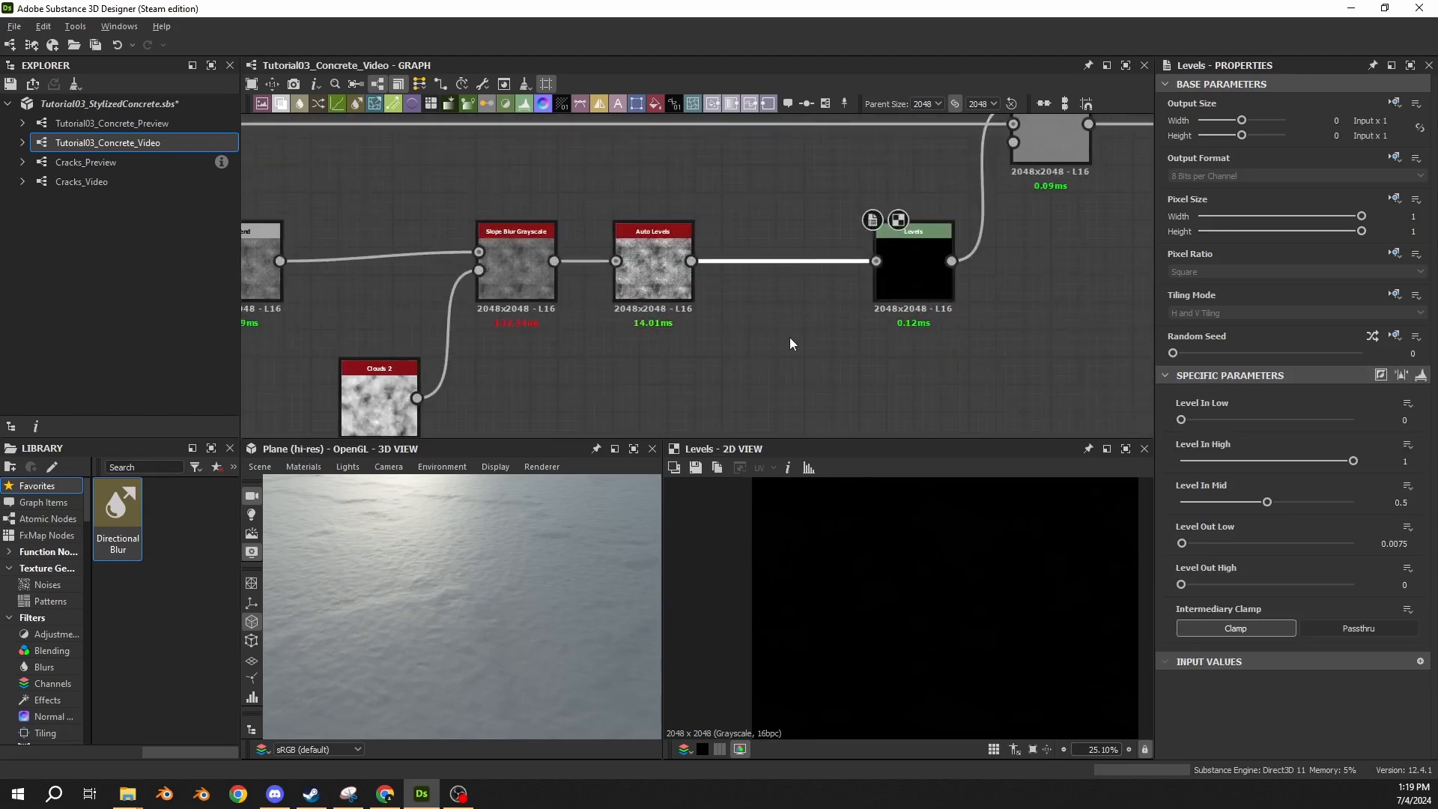
pyautogui.press('space')
pyautogui.write('blur')
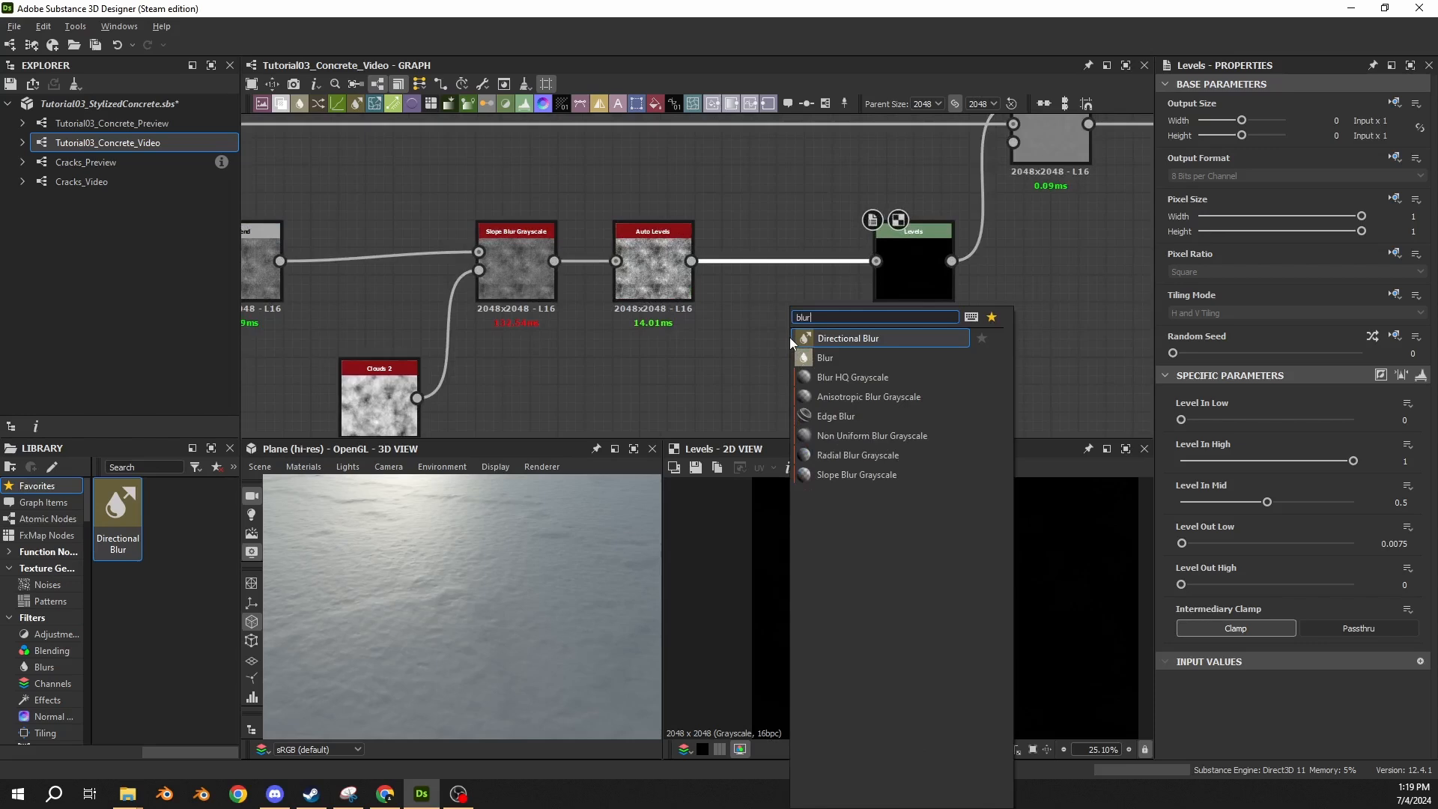
pyautogui.click(830, 376)
pyautogui.moveTo(910, 289); pyautogui.dragTo(926, 285)
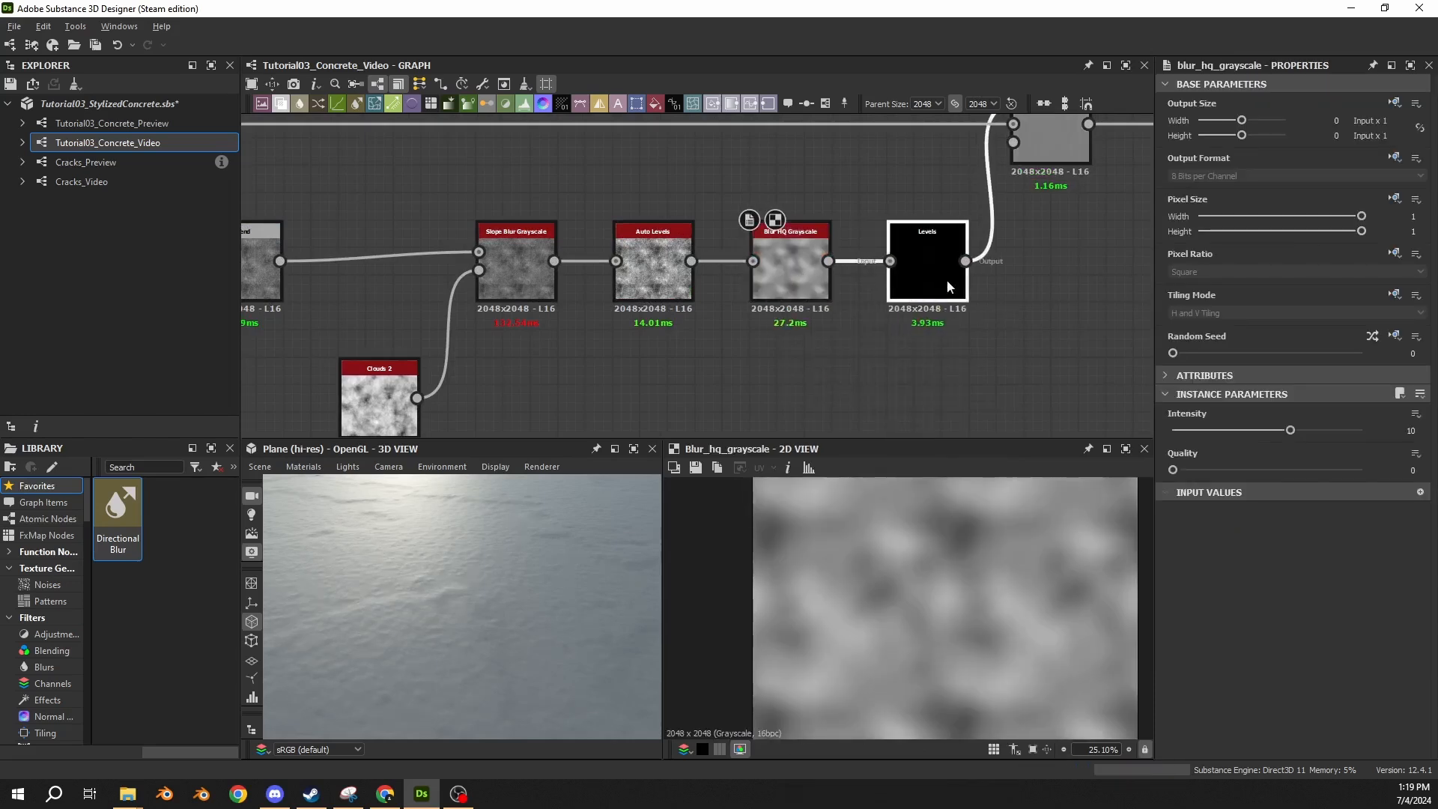
pyautogui.moveTo(1047, 156); pyautogui.dragTo(1061, 157)
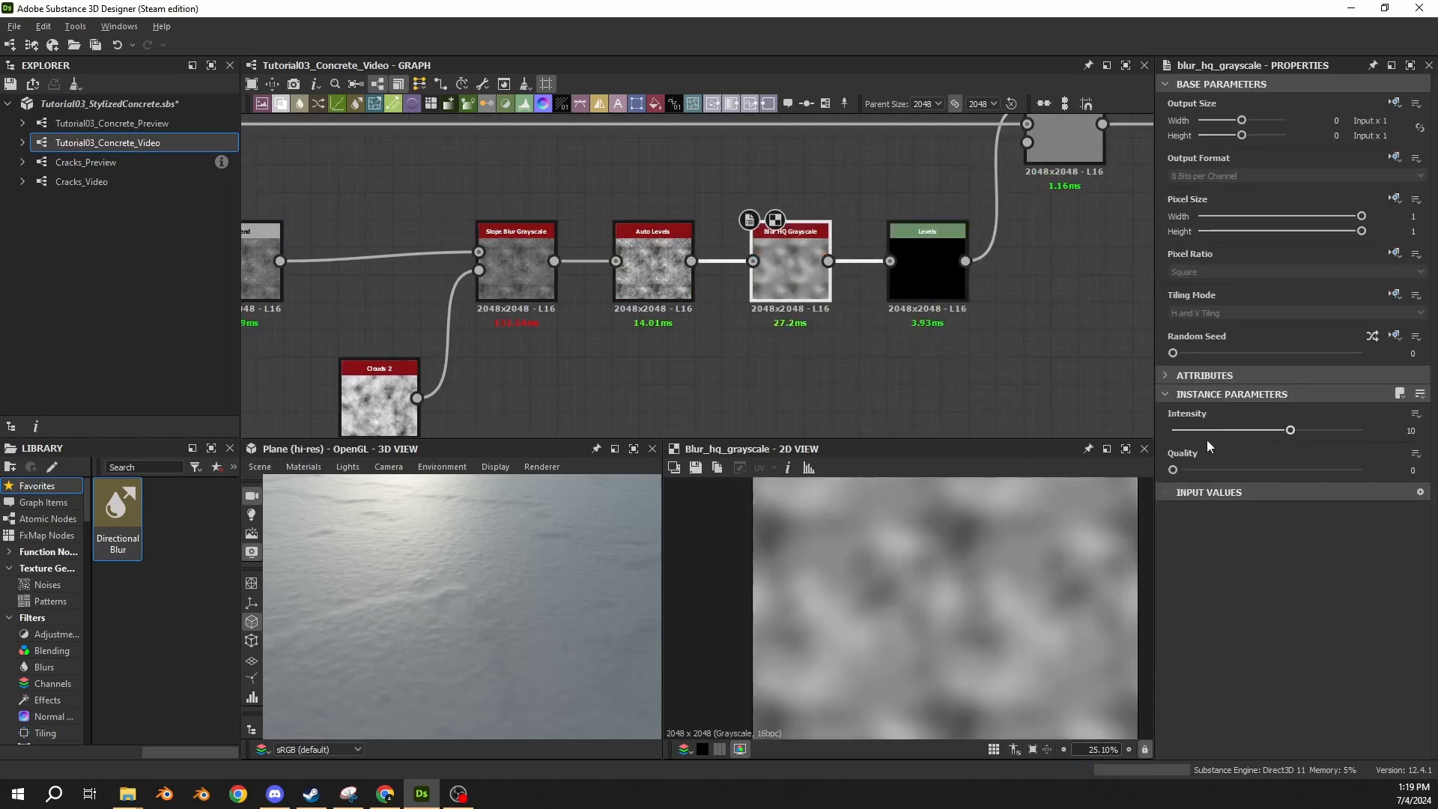
# Set the Blur HQ Grayscale quality to 1 and its intensity to 0.1.
pyautogui.moveTo(1173, 469); pyautogui.dragTo(1390, 478)
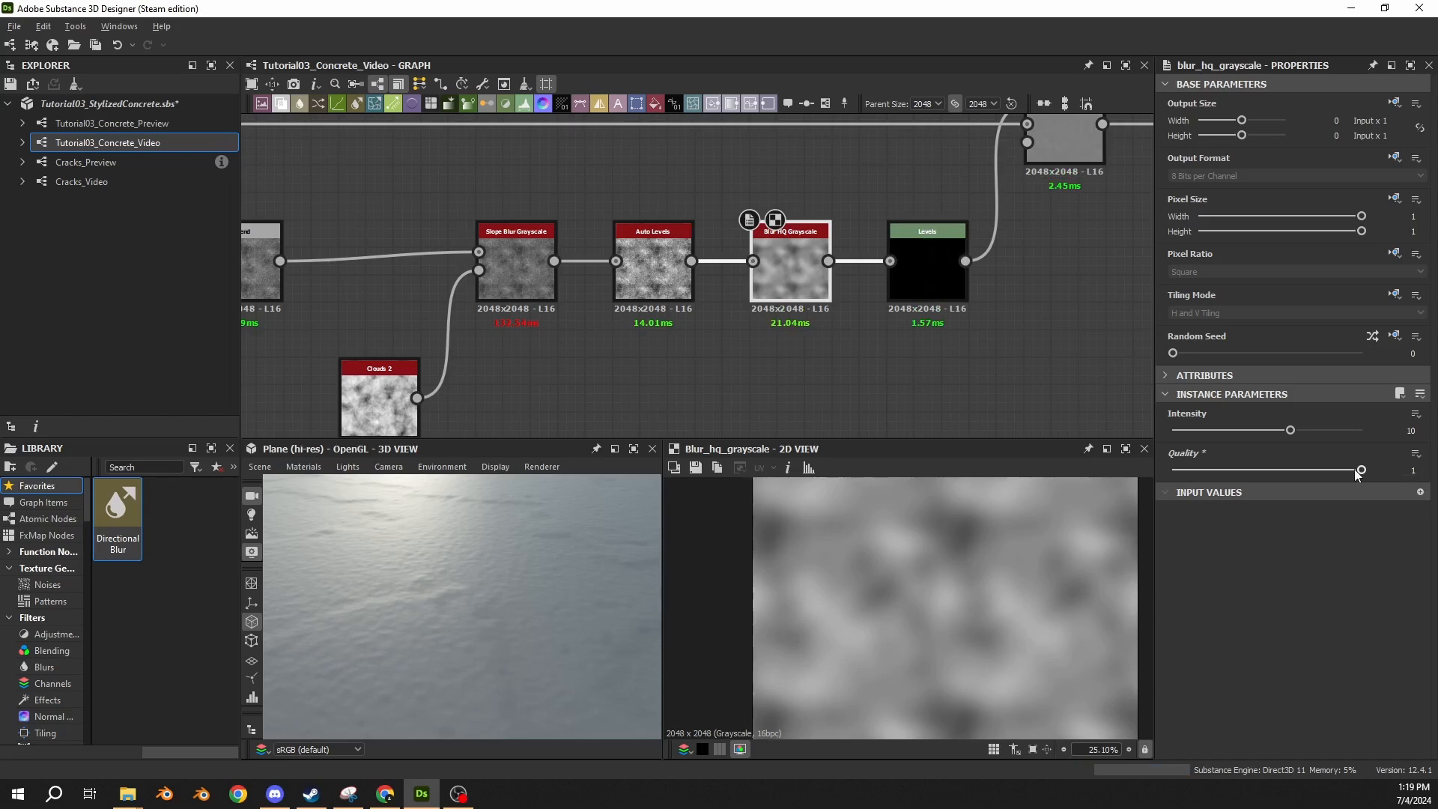
pyautogui.moveTo(1405, 430); pyautogui.dragTo(1421, 434)
pyautogui.write('.')
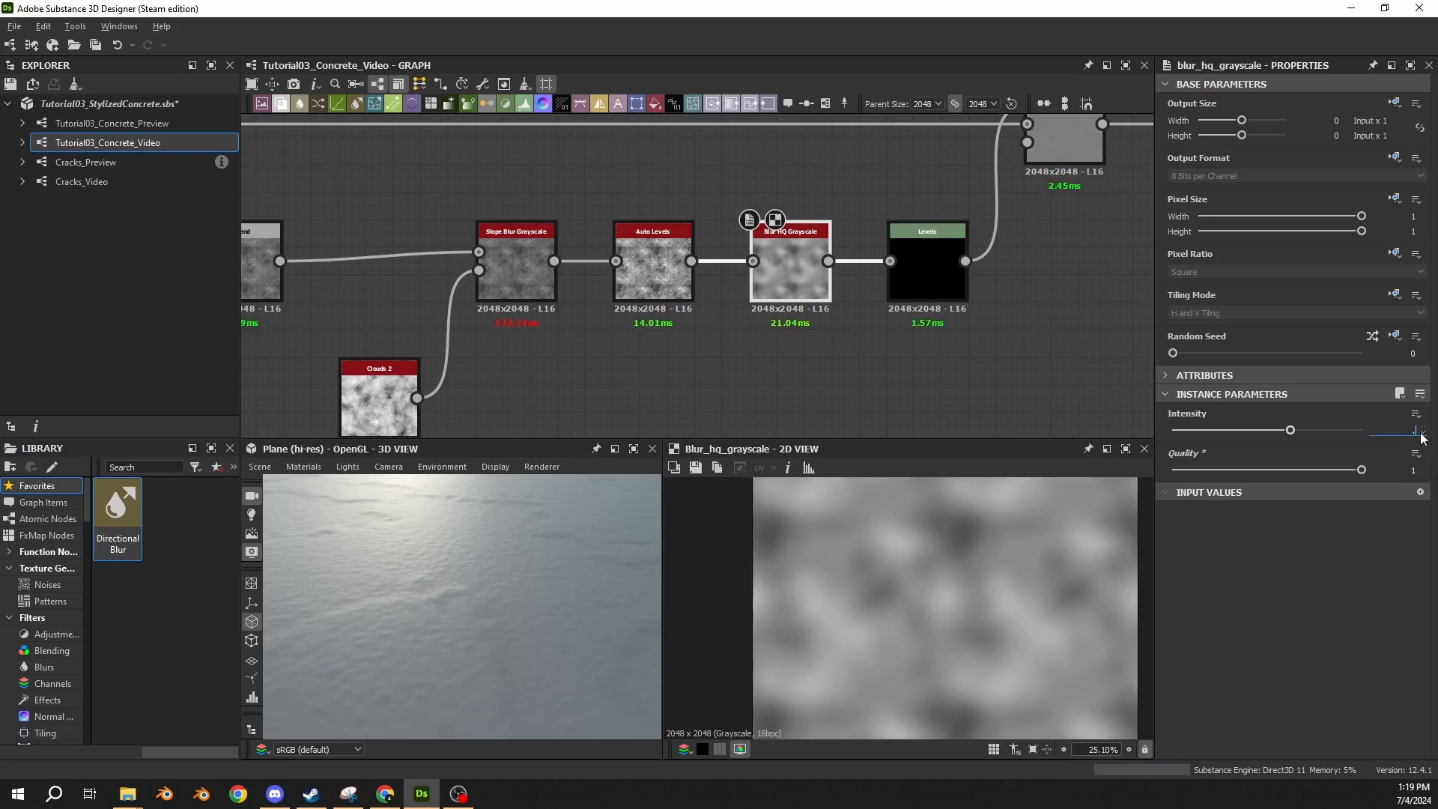
pyautogui.write('1')
pyautogui.press('Return')
# Compare the Auto Levels output with the Blur HQ Grayscale output up close in 2D.
pyautogui.scroll(10, 920, 548)
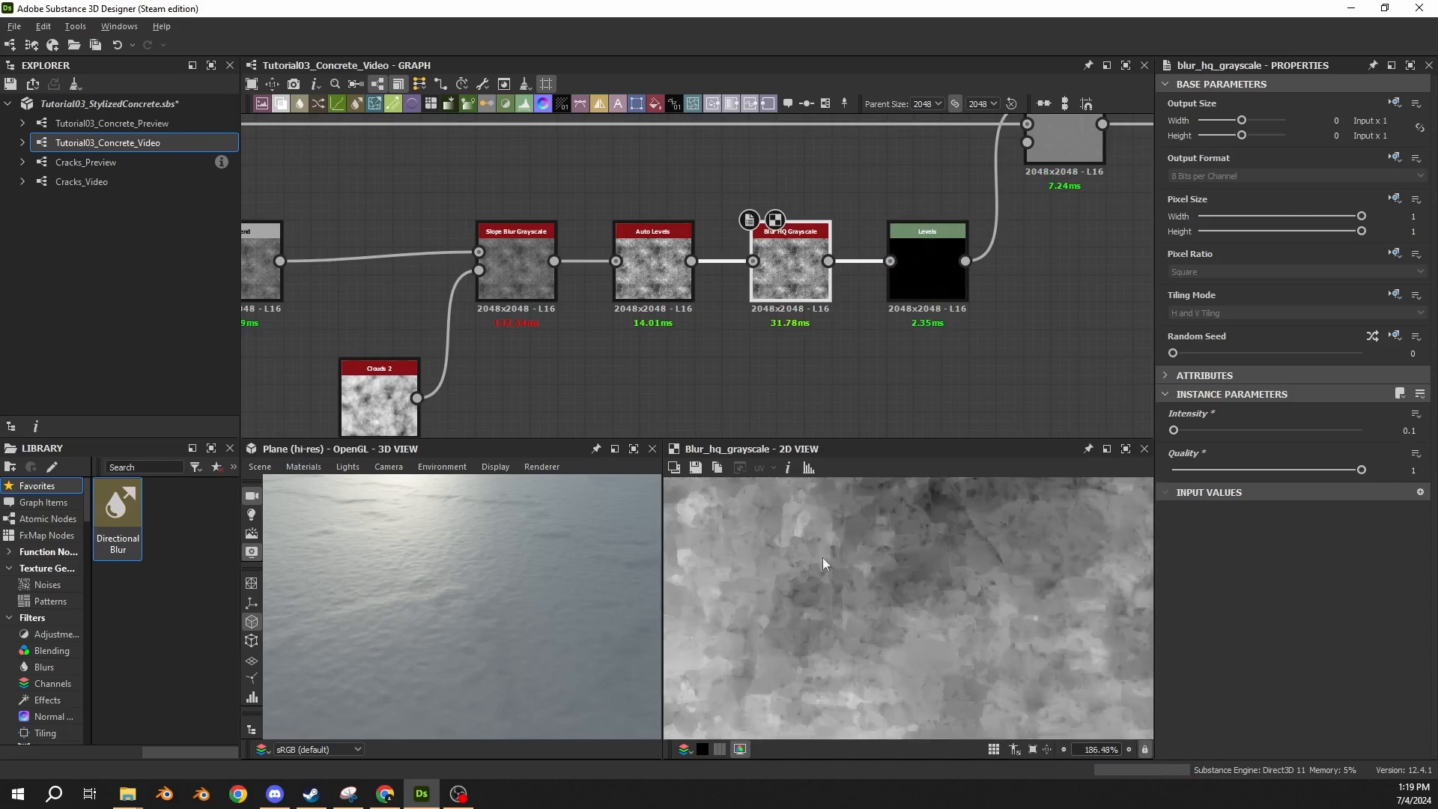
pyautogui.scroll(1, 822, 564)
pyautogui.click(652, 268)
pyautogui.click(785, 260)
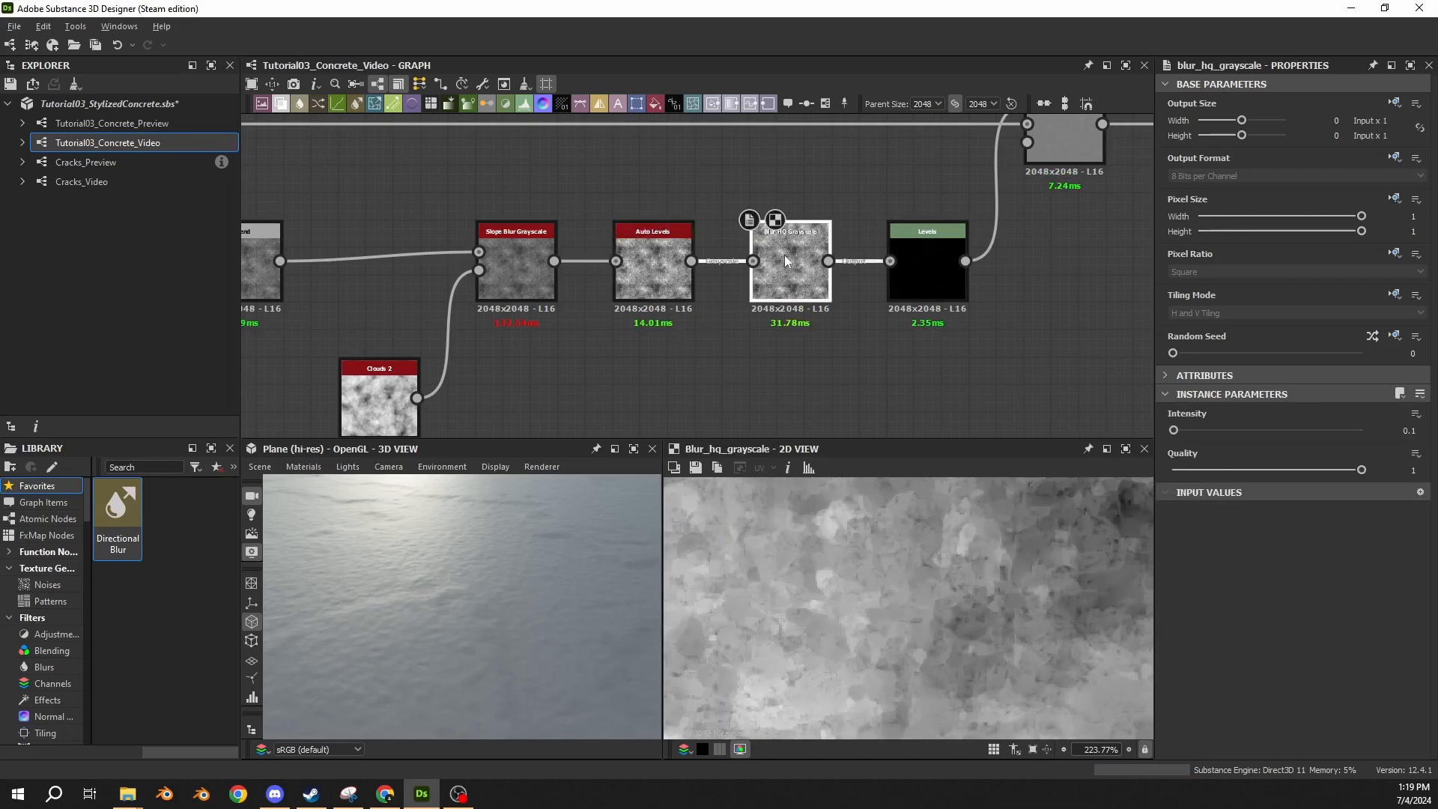
pyautogui.click(658, 281)
pyautogui.click(784, 275)
pyautogui.click(650, 282)
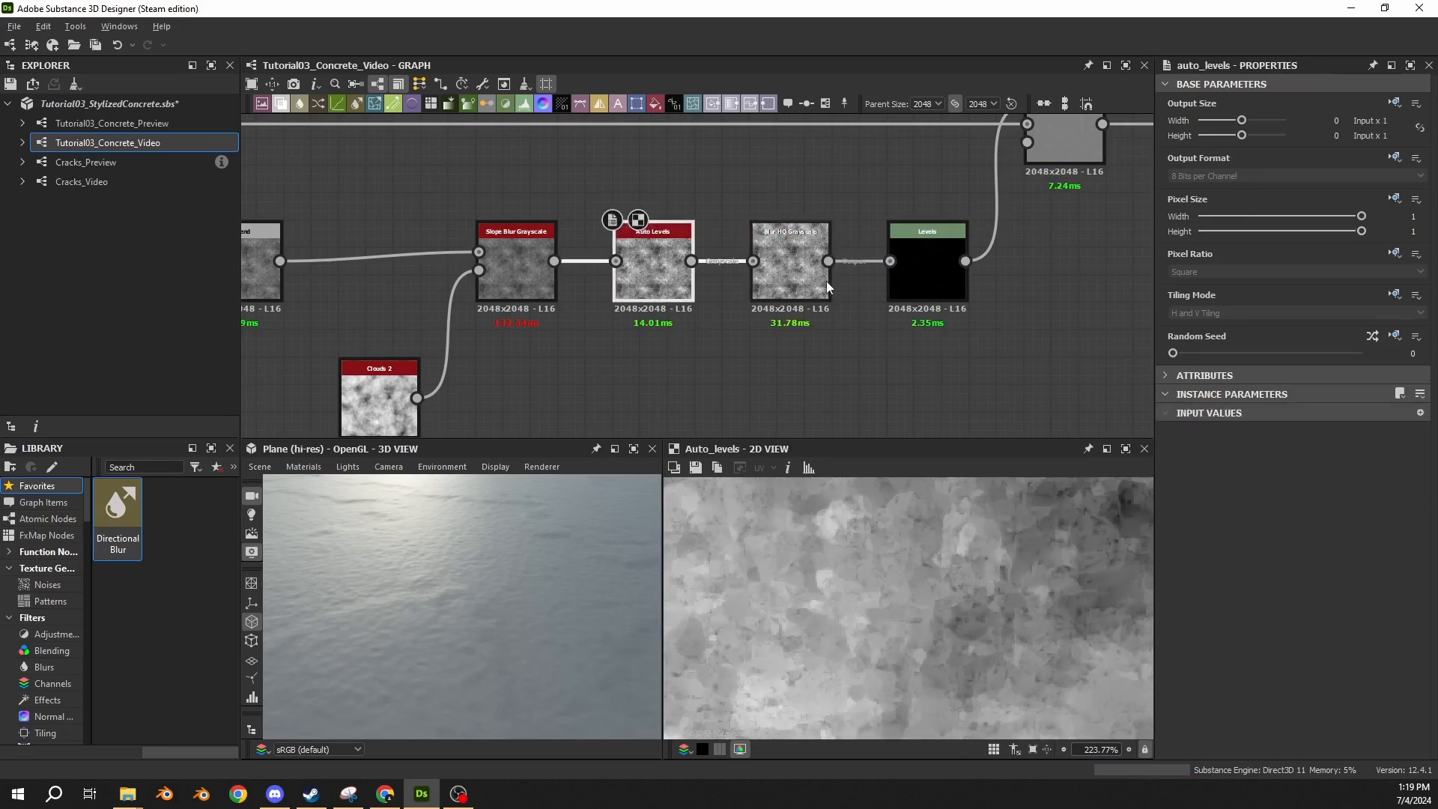
pyautogui.click(825, 281)
# Move the Levels node after the Blend farther along the main chain and add a Grunge Spots node below the freed stretch.
pyautogui.scroll(-5, 870, 367)
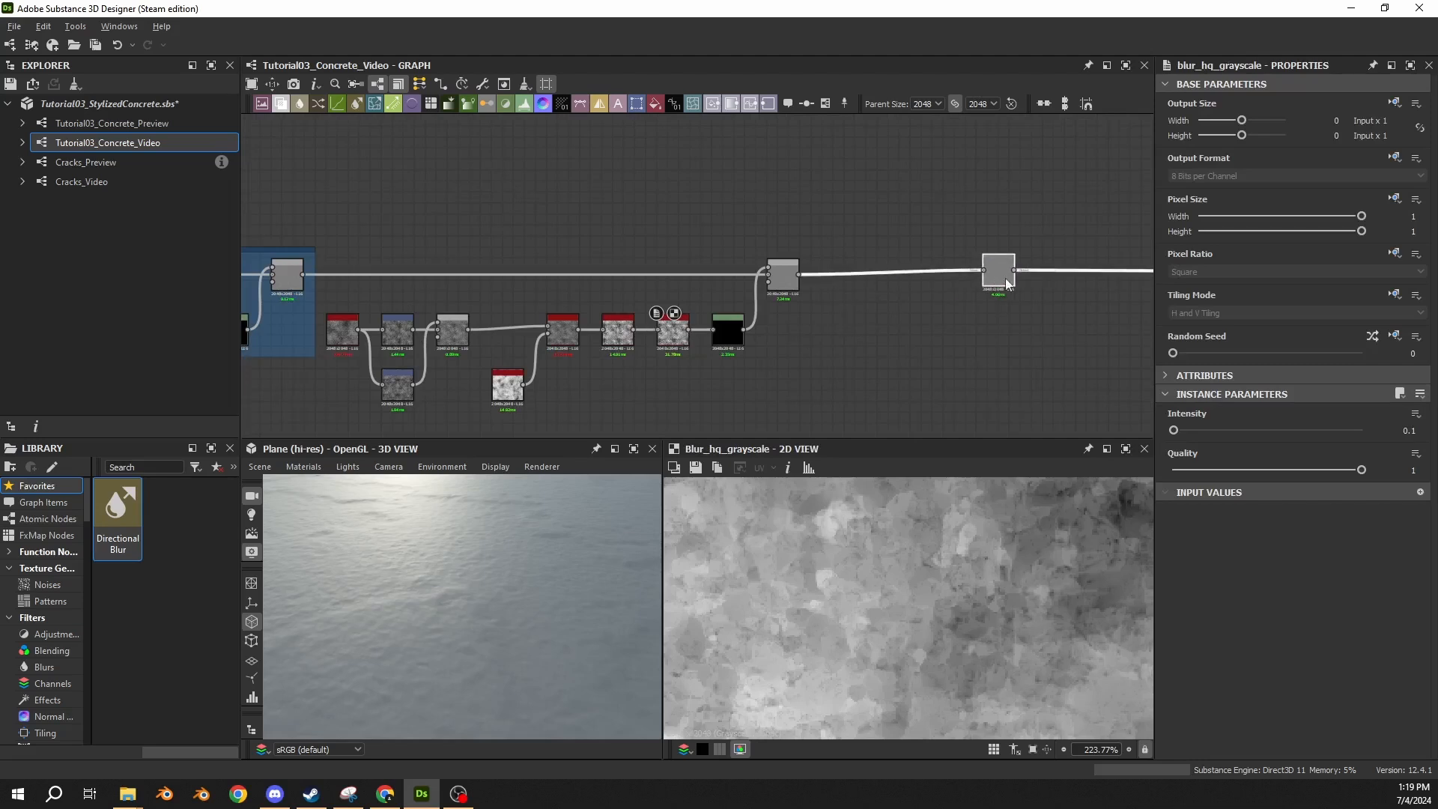
pyautogui.moveTo(1006, 283); pyautogui.dragTo(1127, 286)
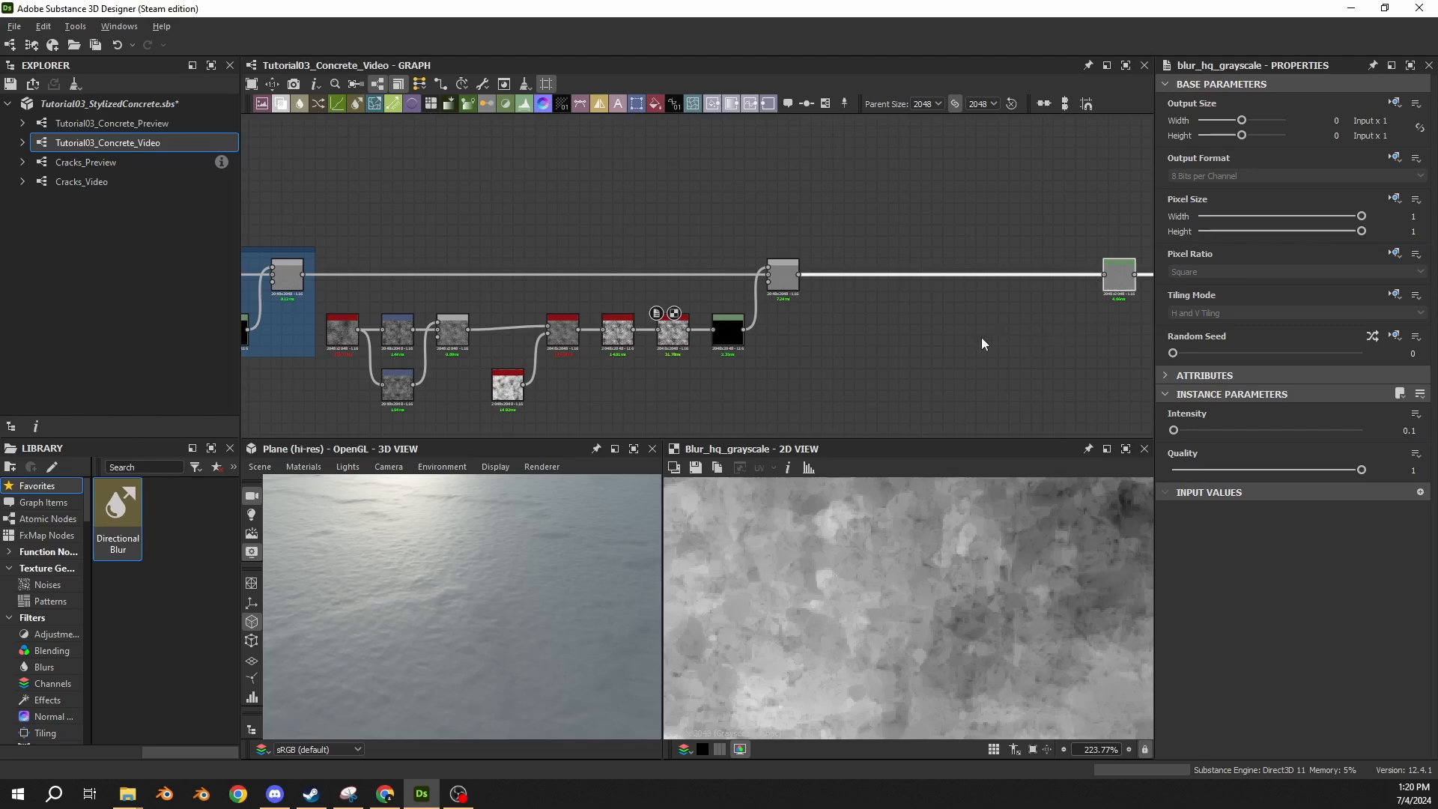
pyautogui.click(811, 317)
pyautogui.press('space')
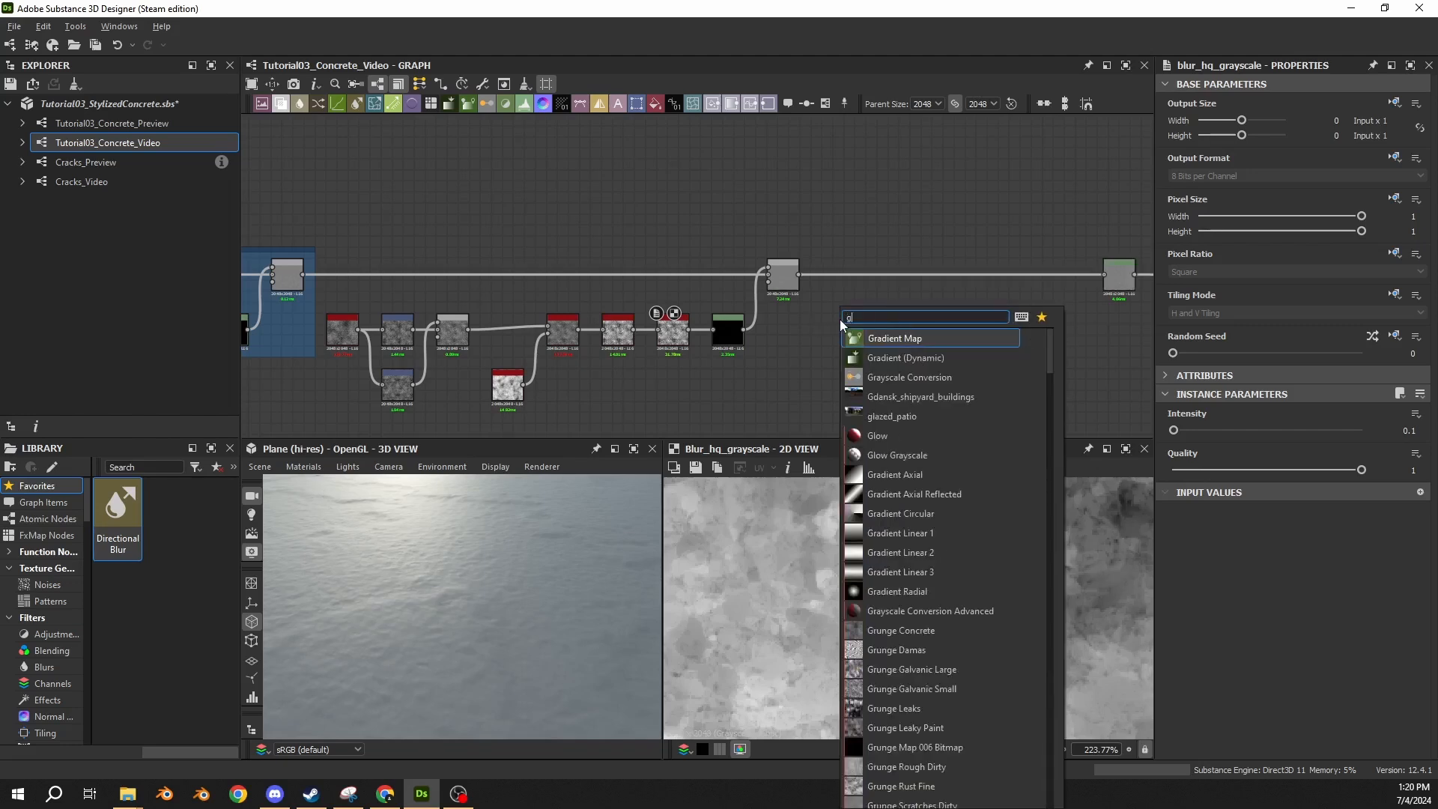
pyautogui.write('grunge')
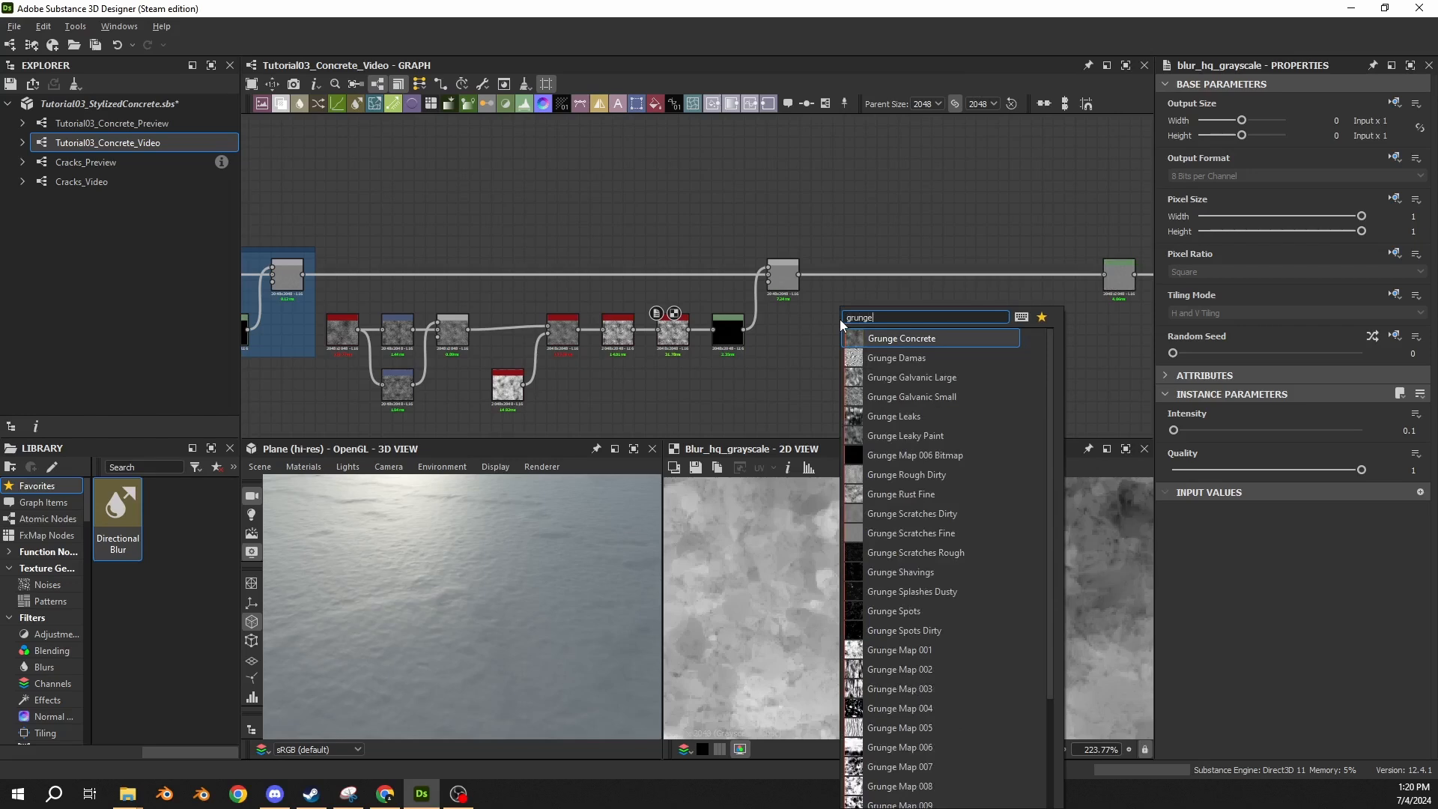
pyautogui.write(' spots')
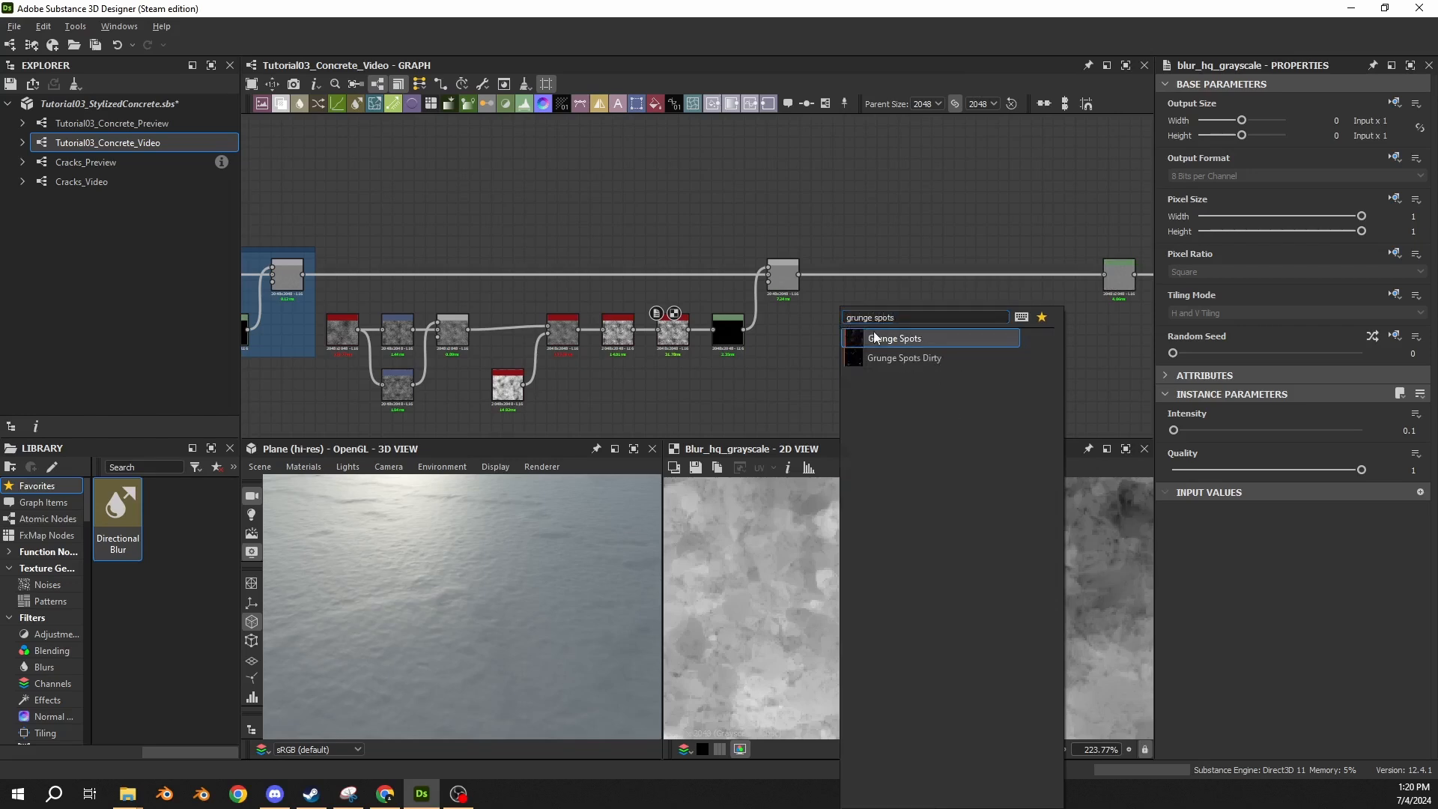
pyautogui.click(873, 338)
pyautogui.scroll(2, 854, 336)
pyautogui.moveTo(818, 325); pyautogui.dragTo(818, 342)
pyautogui.click(1017, 350)
pyautogui.moveTo(1017, 350); pyautogui.dragTo(928, 352, button='middle')
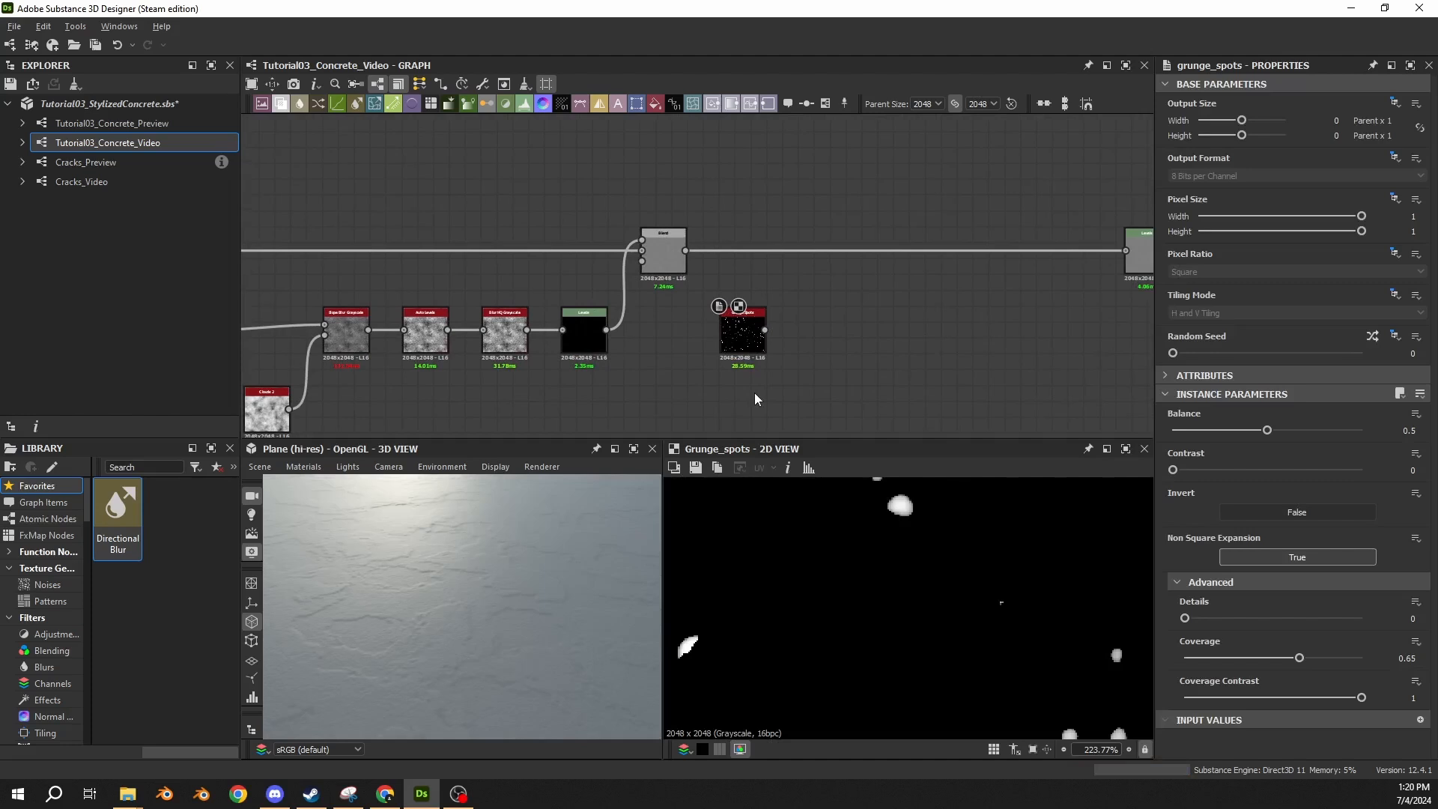
pyautogui.moveTo(783, 329); pyautogui.dragTo(792, 329)
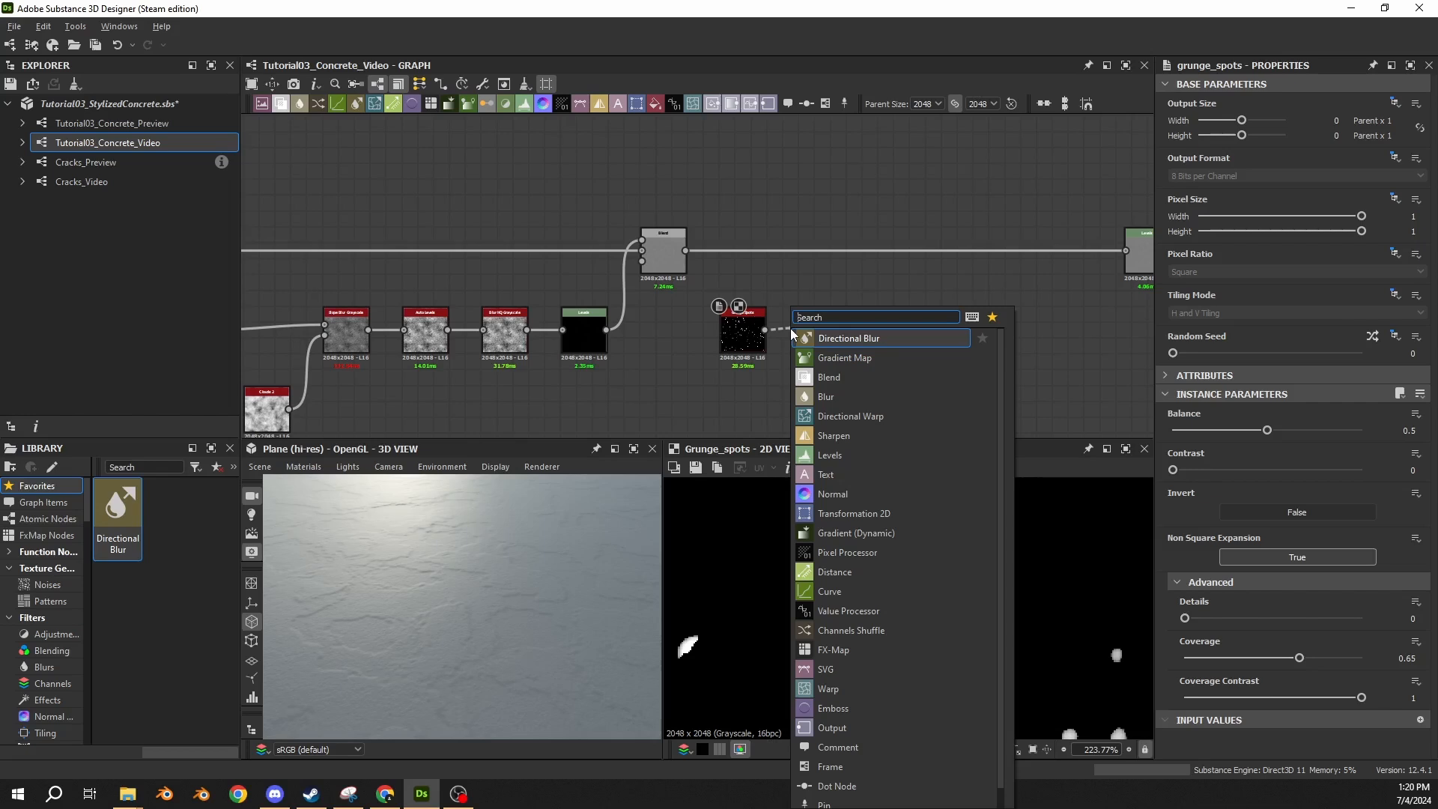
pyautogui.write('blur')
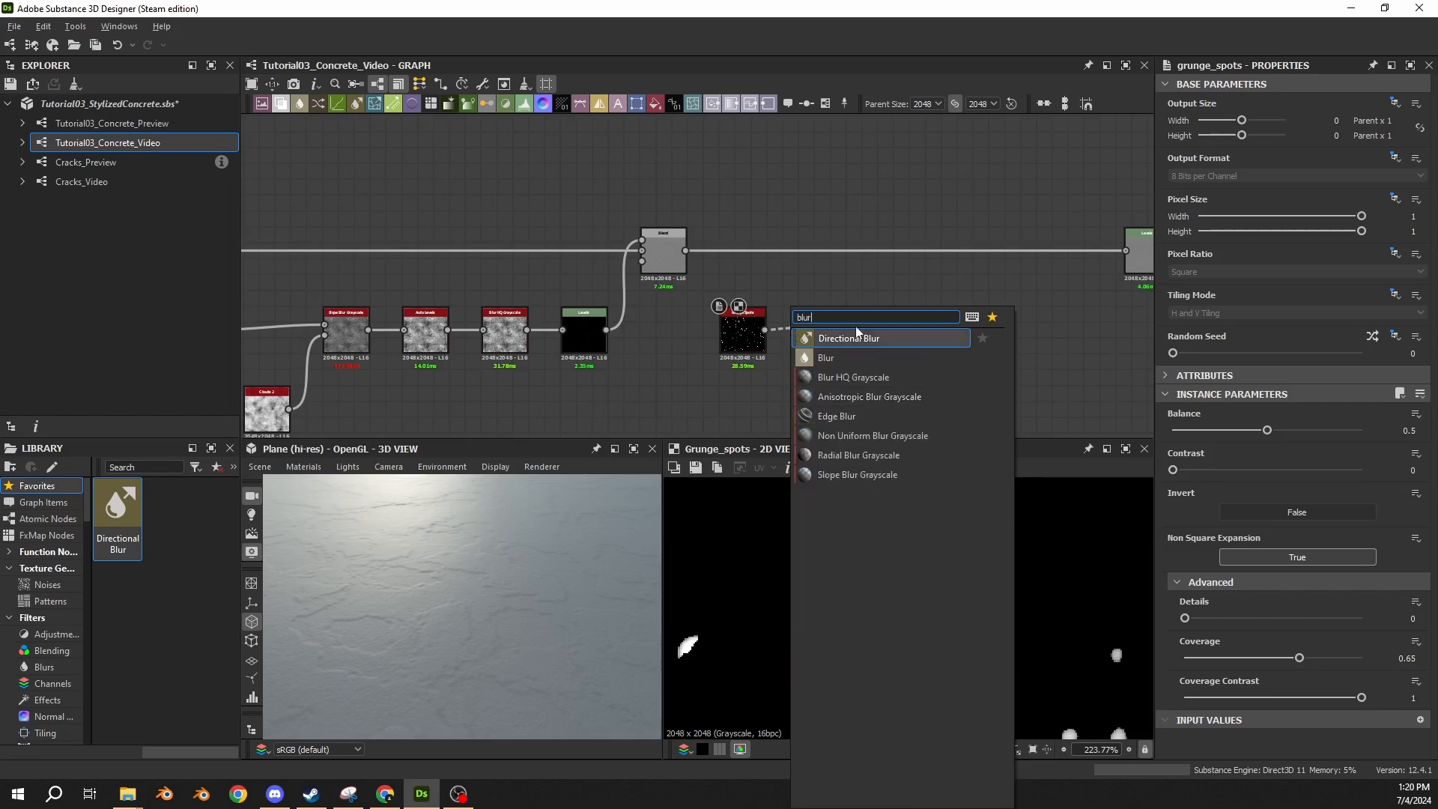
pyautogui.click(883, 286)
pyautogui.moveTo(882, 285); pyautogui.dragTo(786, 305, button='middle')
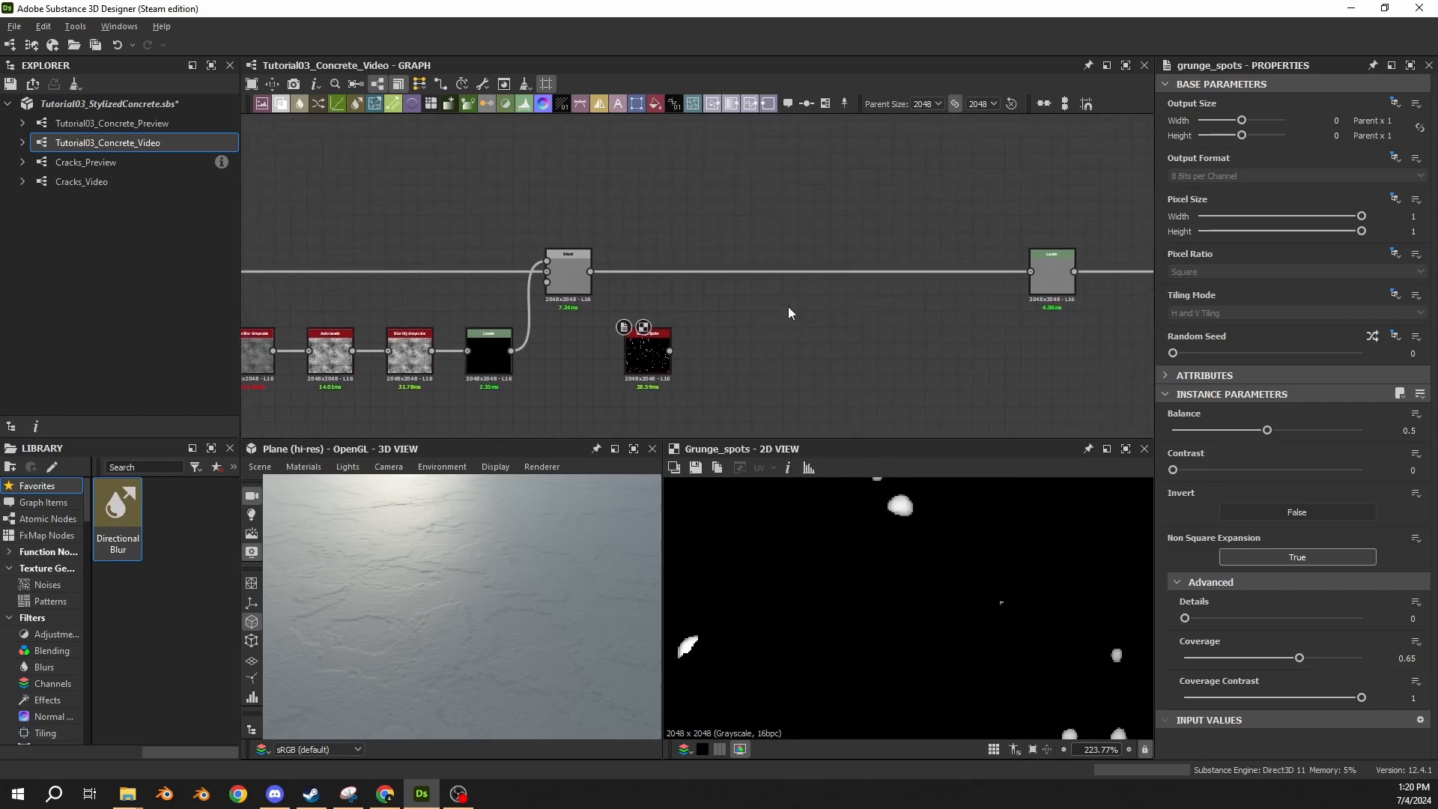
# Insert a Blend node in the main chain before the final Levels node and place it next to that node.
pyautogui.moveTo(914, 244); pyautogui.dragTo(921, 312)
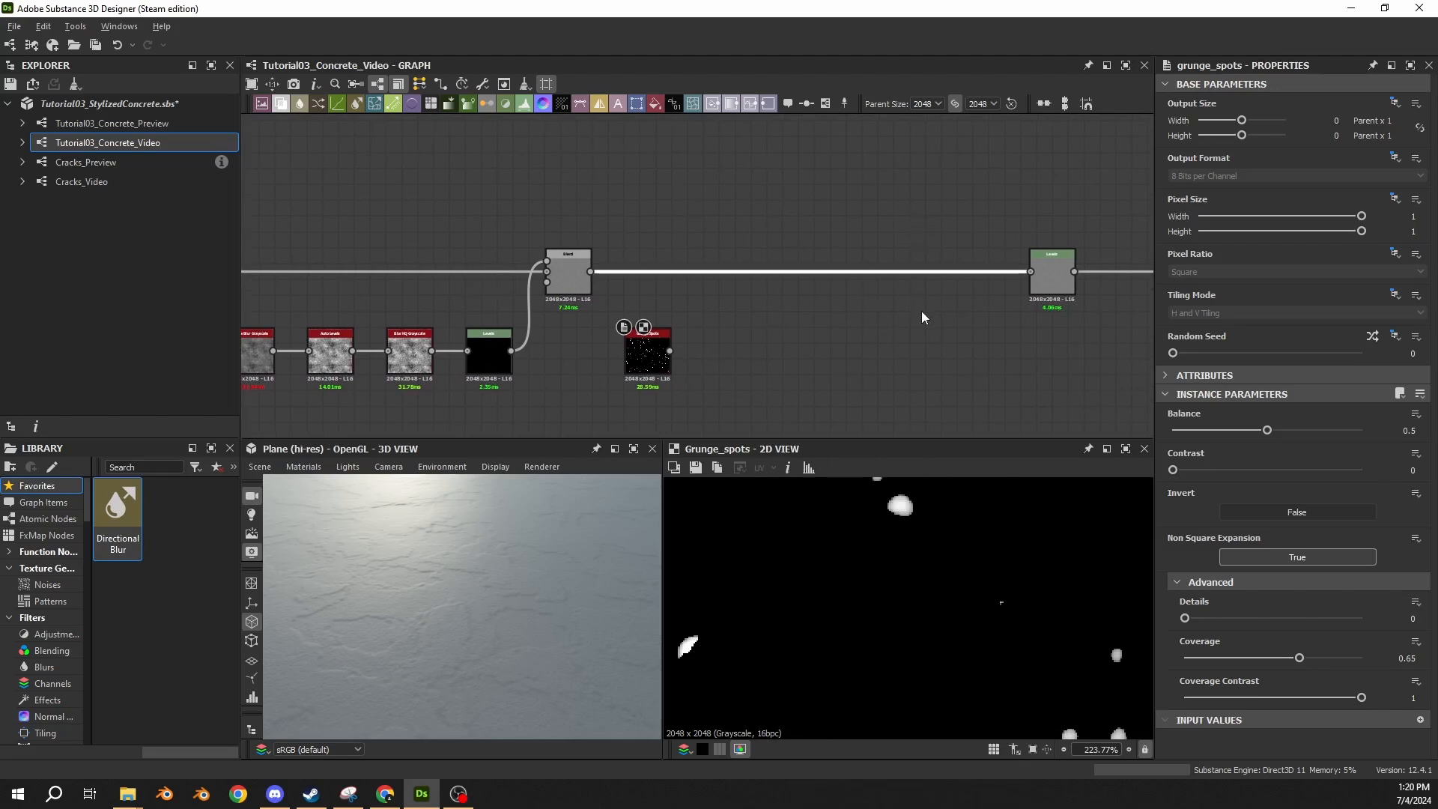
pyautogui.press('space')
pyautogui.write('blend')
pyautogui.press('Return')
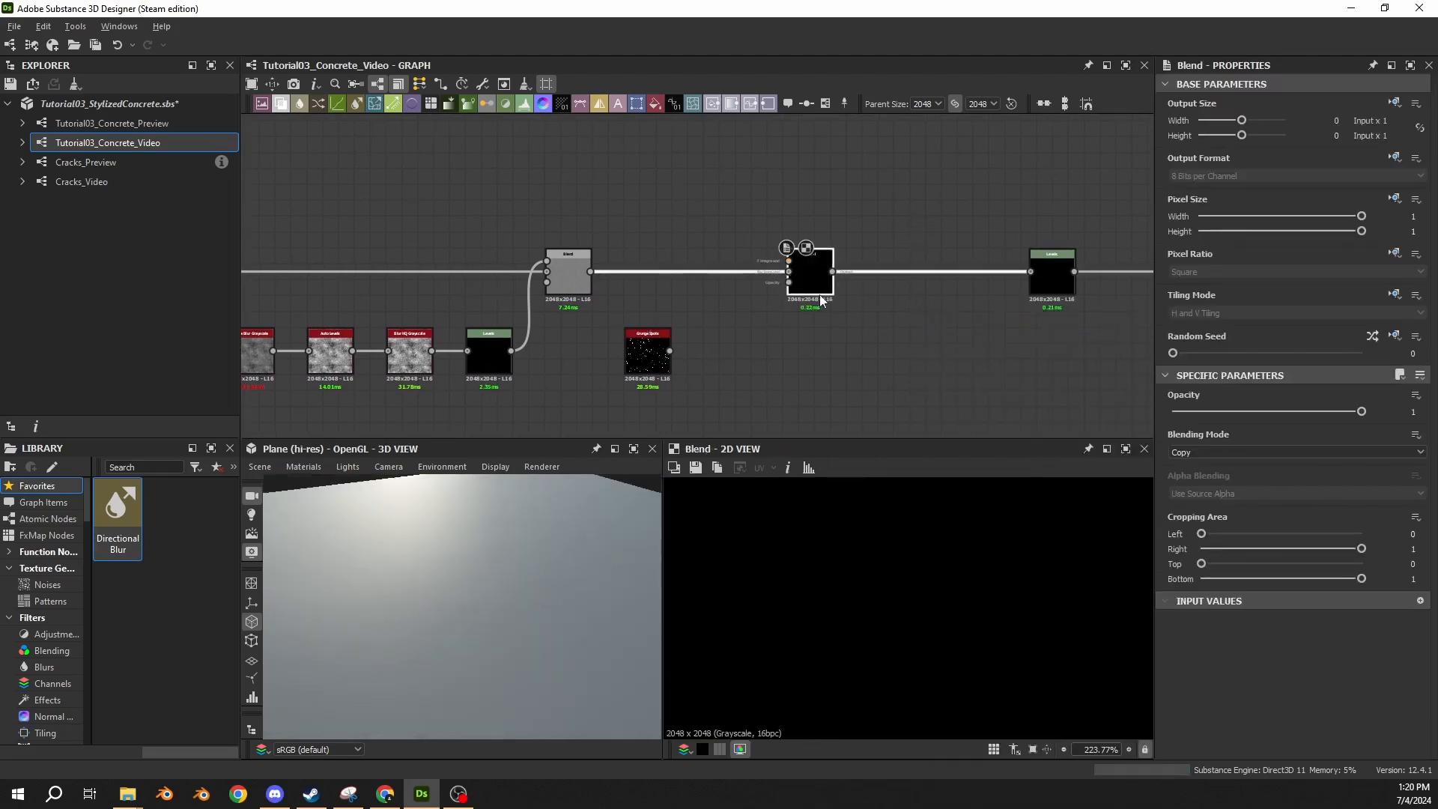
pyautogui.moveTo(809, 286); pyautogui.dragTo(961, 287)
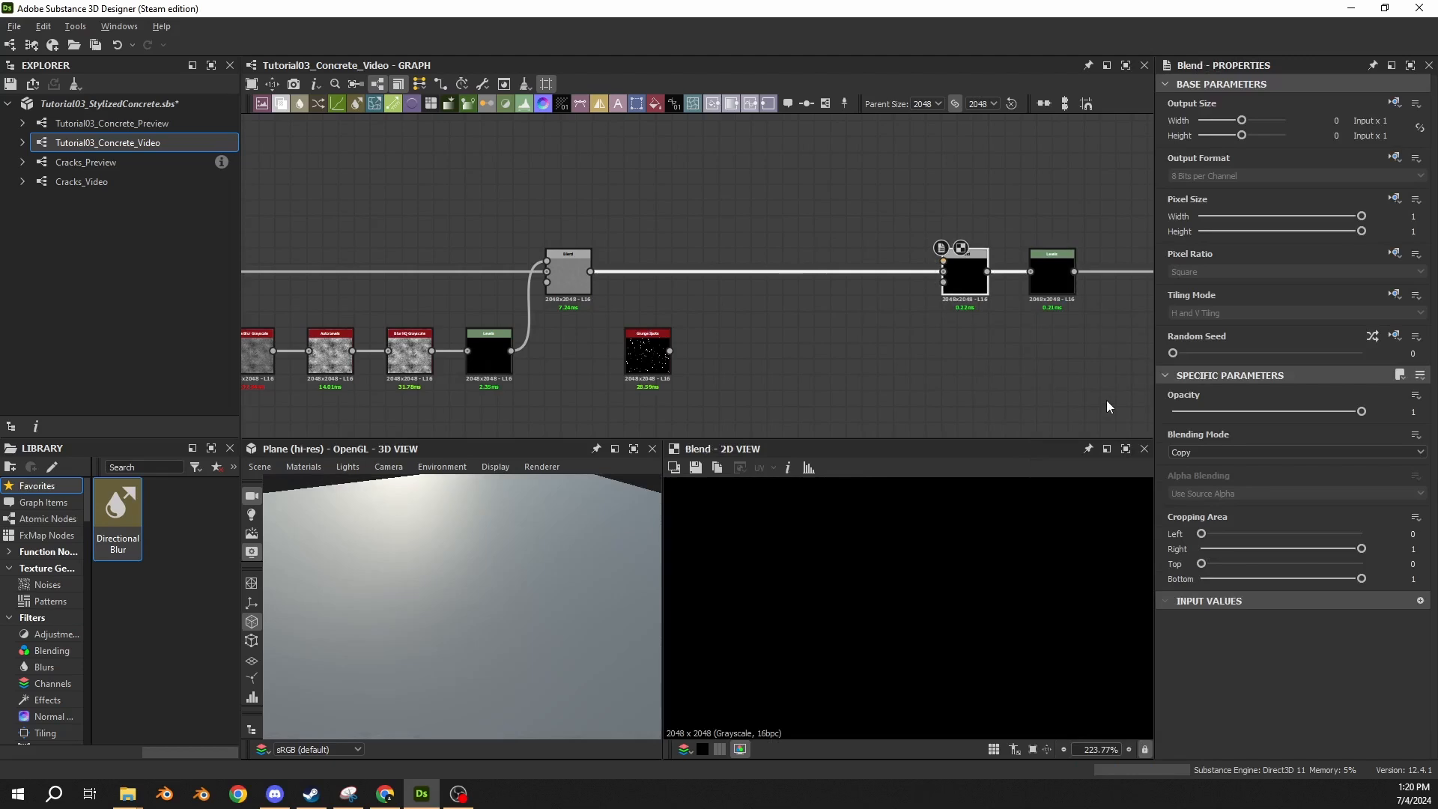
# Set the new Blend to Subtract and connect Grunge Spots to its foreground input.
pyautogui.click(1184, 453)
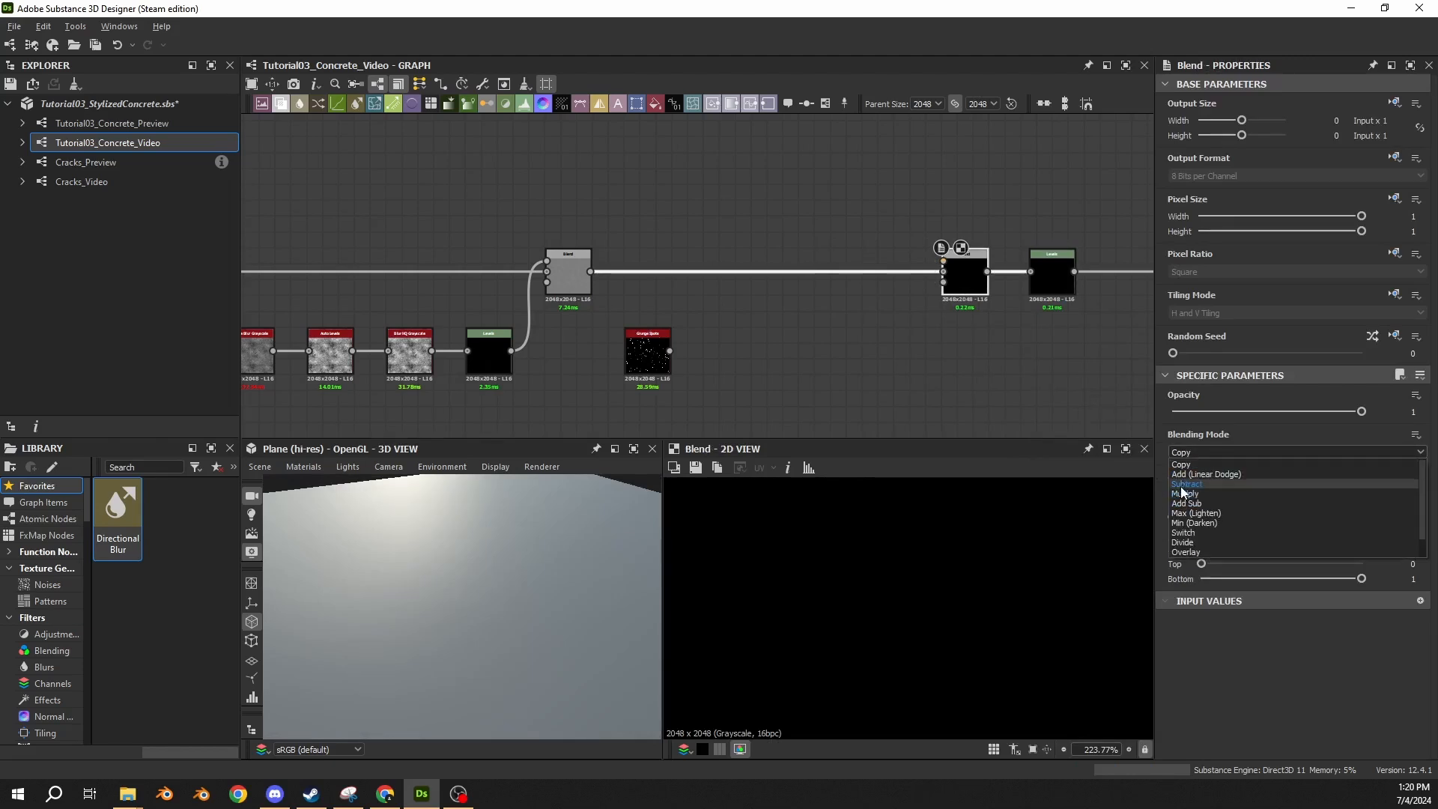
pyautogui.click(1187, 484)
pyautogui.moveTo(669, 350); pyautogui.dragTo(943, 261)
pyautogui.moveTo(463, 576)
pyautogui.mouseDown()
pyautogui.moveTo(498, 642)
pyautogui.moveTo(459, 587)
pyautogui.moveTo(473, 561)
pyautogui.mouseUp()
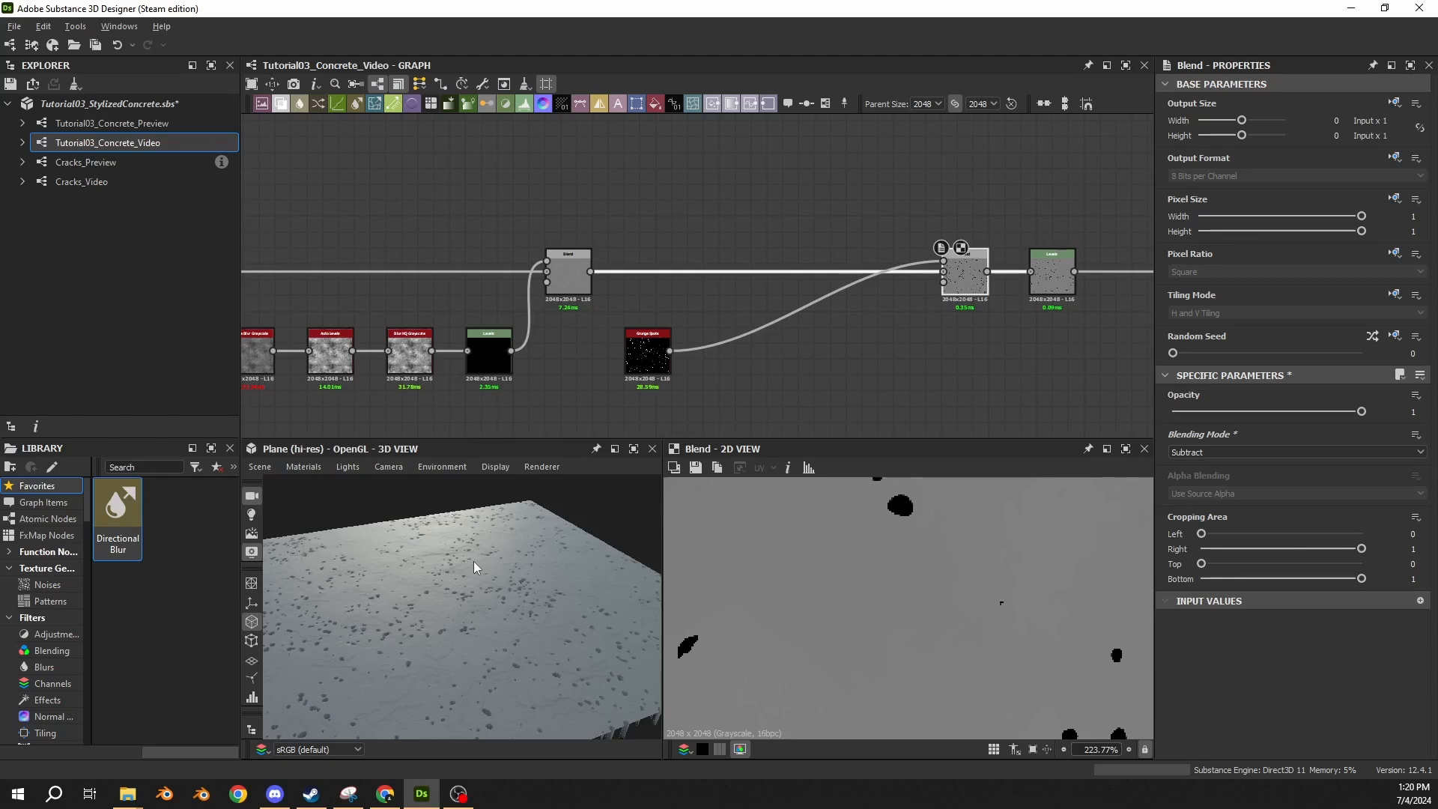
# Set the random seed of the Grunge Spots node to 9.
pyautogui.moveTo(634, 392); pyautogui.dragTo(600, 299, button='middle')
pyautogui.scroll(2, 600, 300)
pyautogui.click(613, 247)
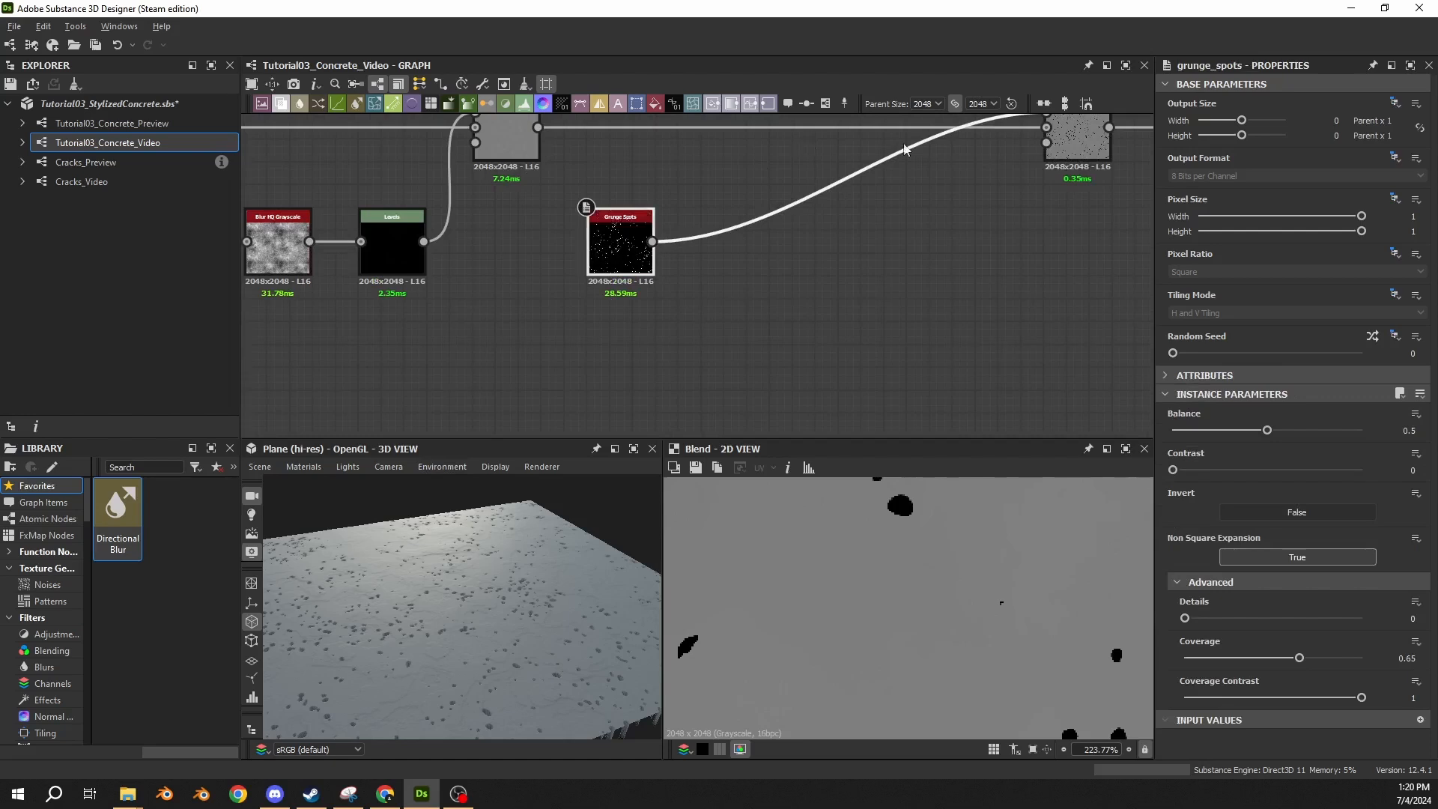
pyautogui.doubleClick(1413, 353)
pyautogui.write('9')
pyautogui.press('Return')
pyautogui.scroll(-10, 875, 567)
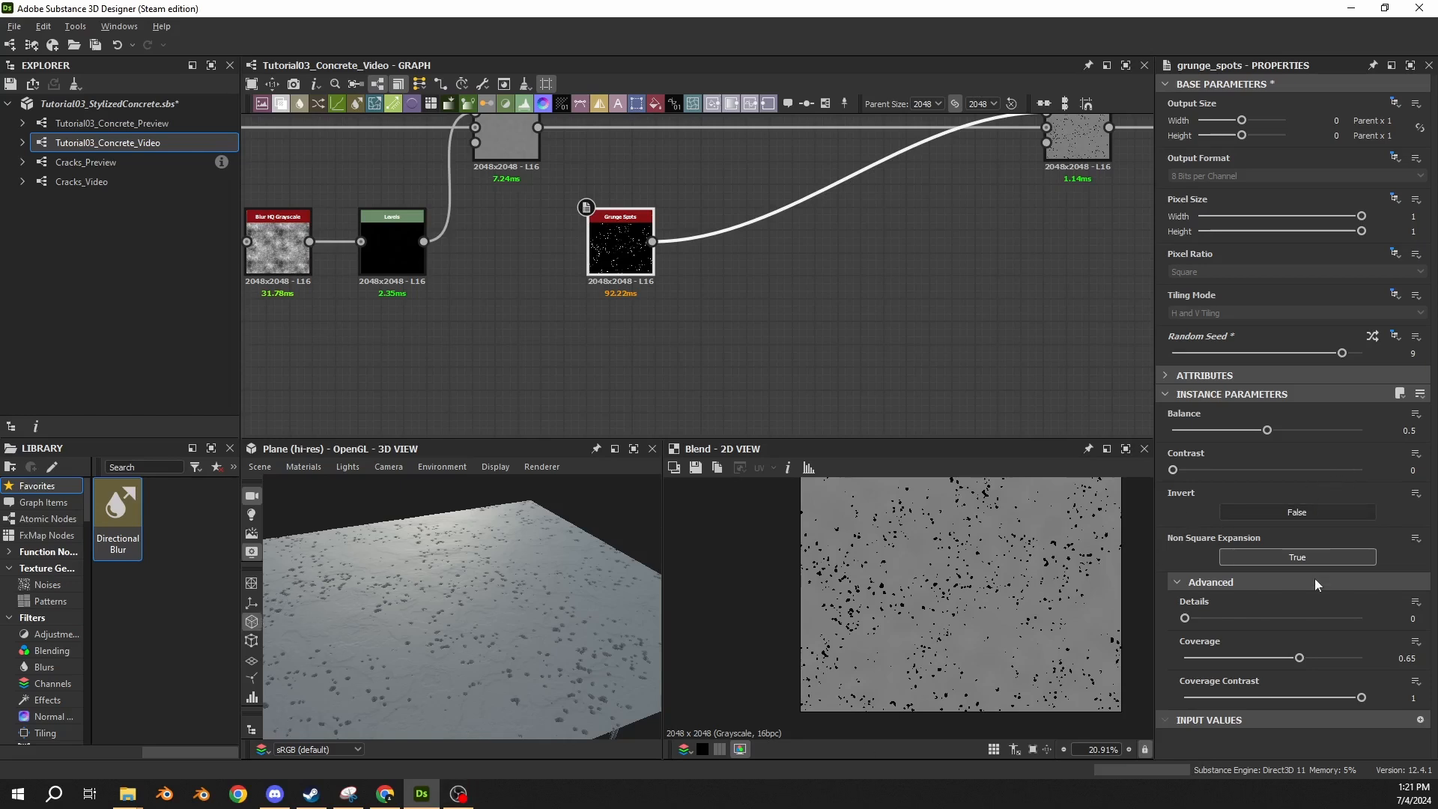
# Reduce the Grunge Spots coverage to 0.55.
pyautogui.click(1407, 658)
pyautogui.press('BackSpace')
pyautogui.write('5')
pyautogui.press('Return')
pyautogui.scroll(-2, 955, 603)
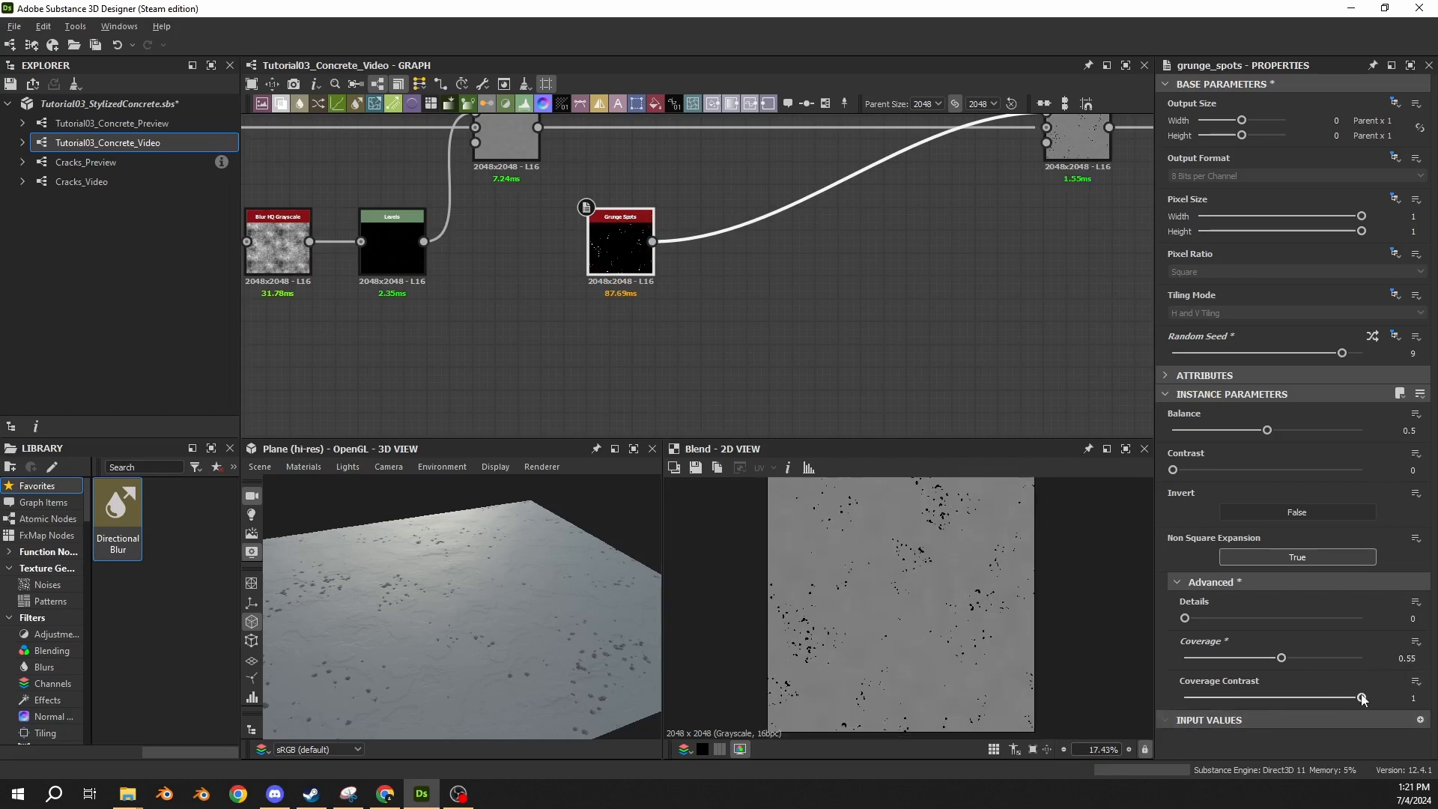
# Try a coverage contrast of 0.5 on the Grunge Spots node.
pyautogui.click(1413, 698)
pyautogui.write('0.5')
pyautogui.press('Return')
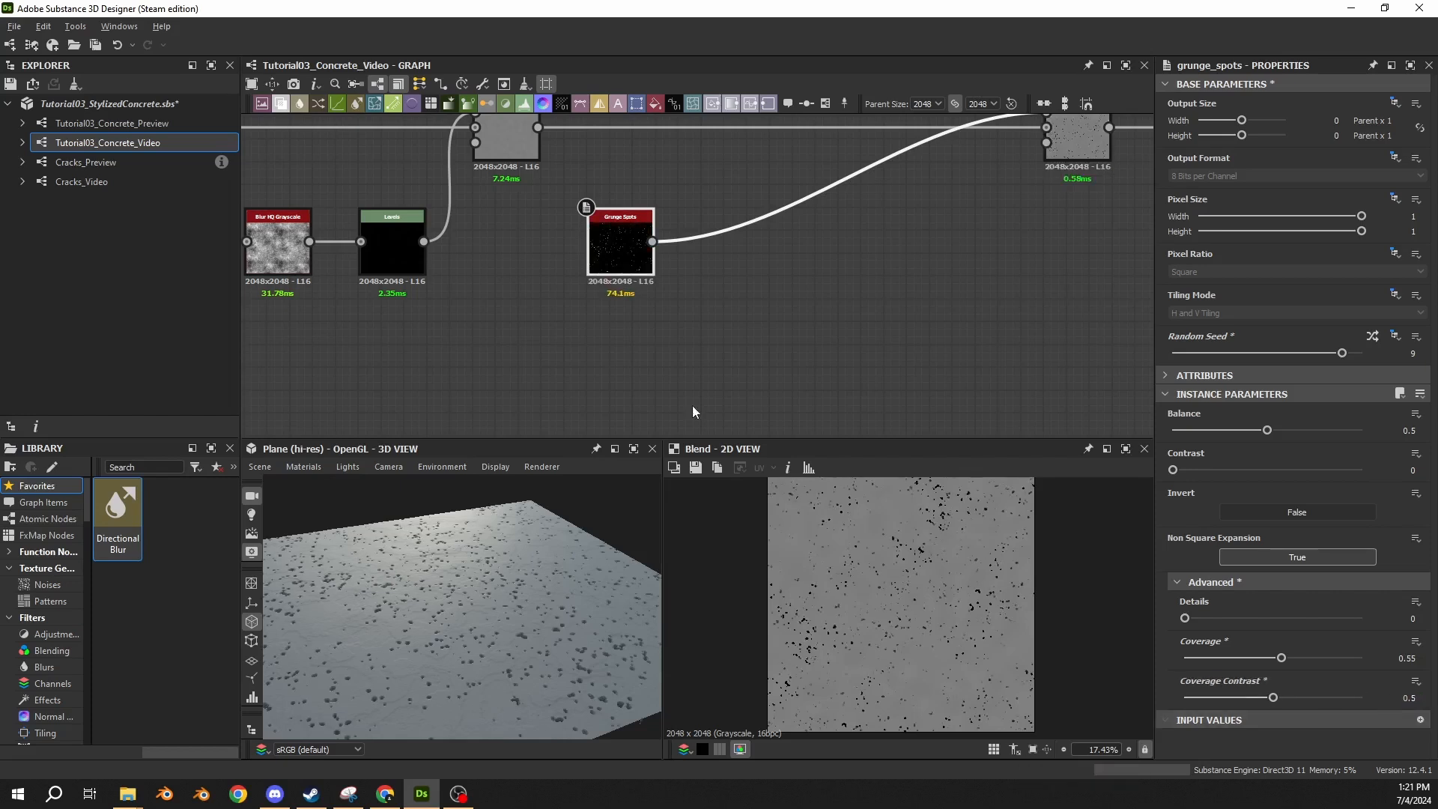
# Show the Grunge Spots output in 2D and set its coverage contrast to 1.
pyautogui.doubleClick(640, 271)
pyautogui.moveTo(1273, 698); pyautogui.dragTo(1418, 708)
pyautogui.scroll(10, 892, 642)
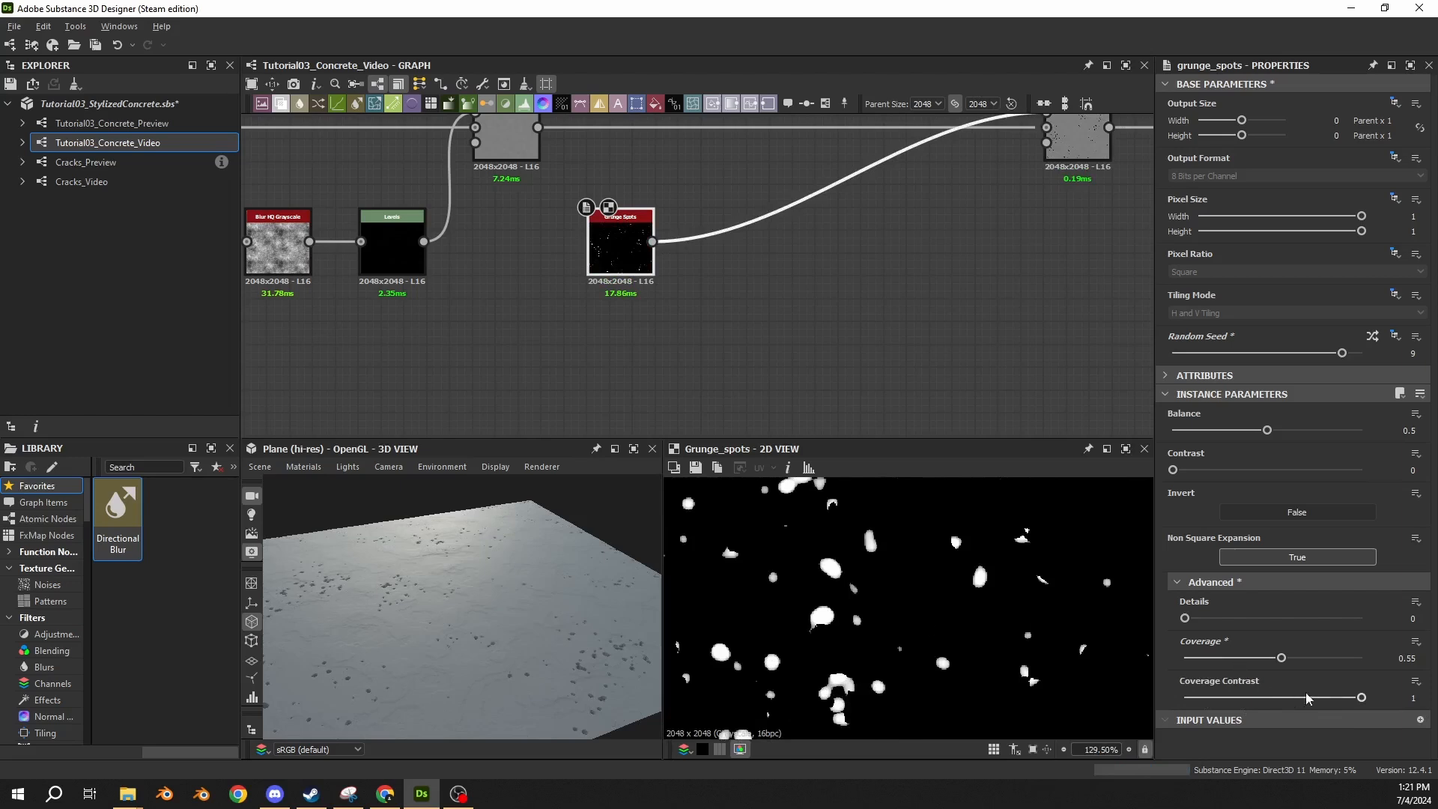
# Set the Grunge Spots coverage contrast to 0.5 and inspect the individual spots in 2D.
pyautogui.moveTo(1358, 699); pyautogui.dragTo(1273, 698)
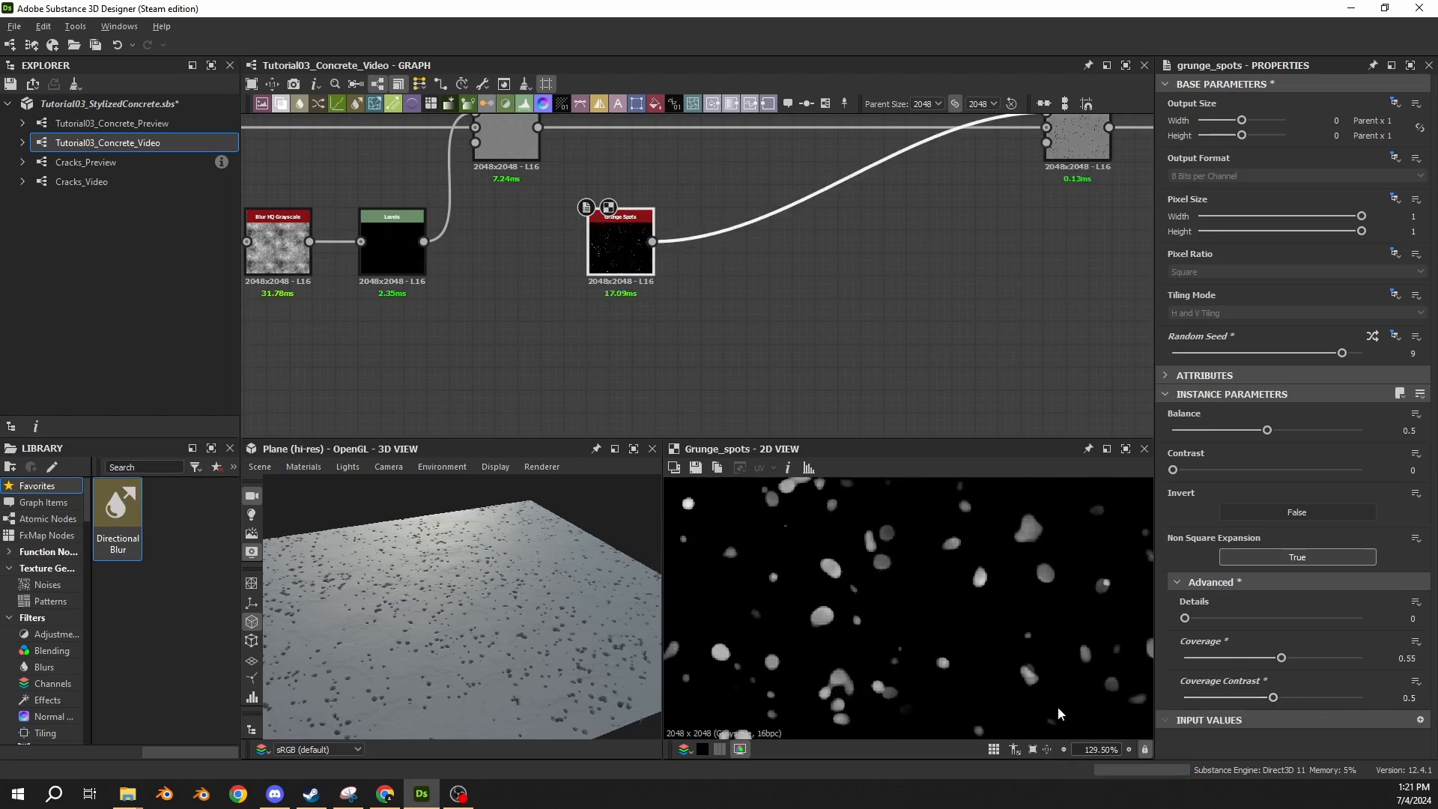
pyautogui.scroll(-2, 963, 641)
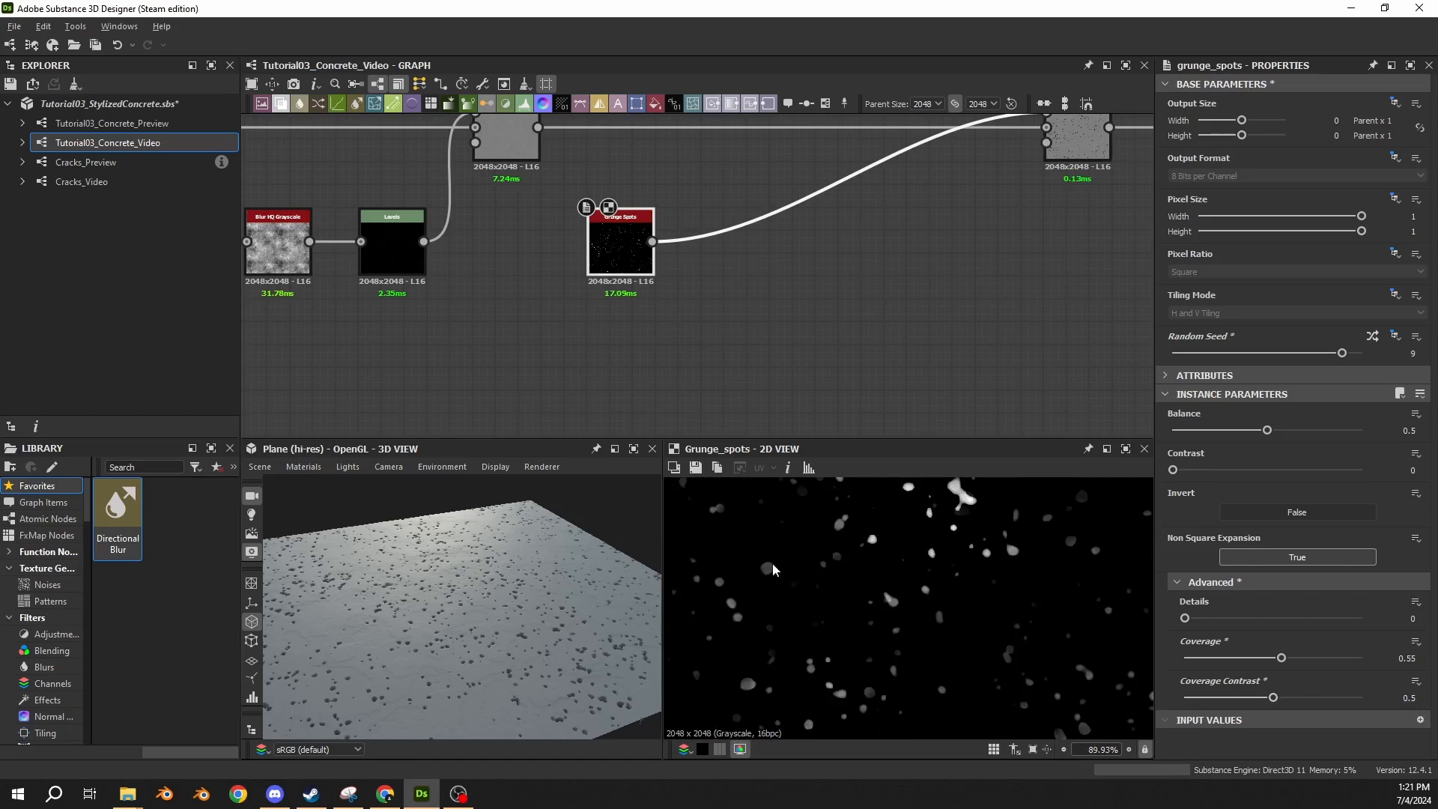
pyautogui.scroll(6, 916, 564)
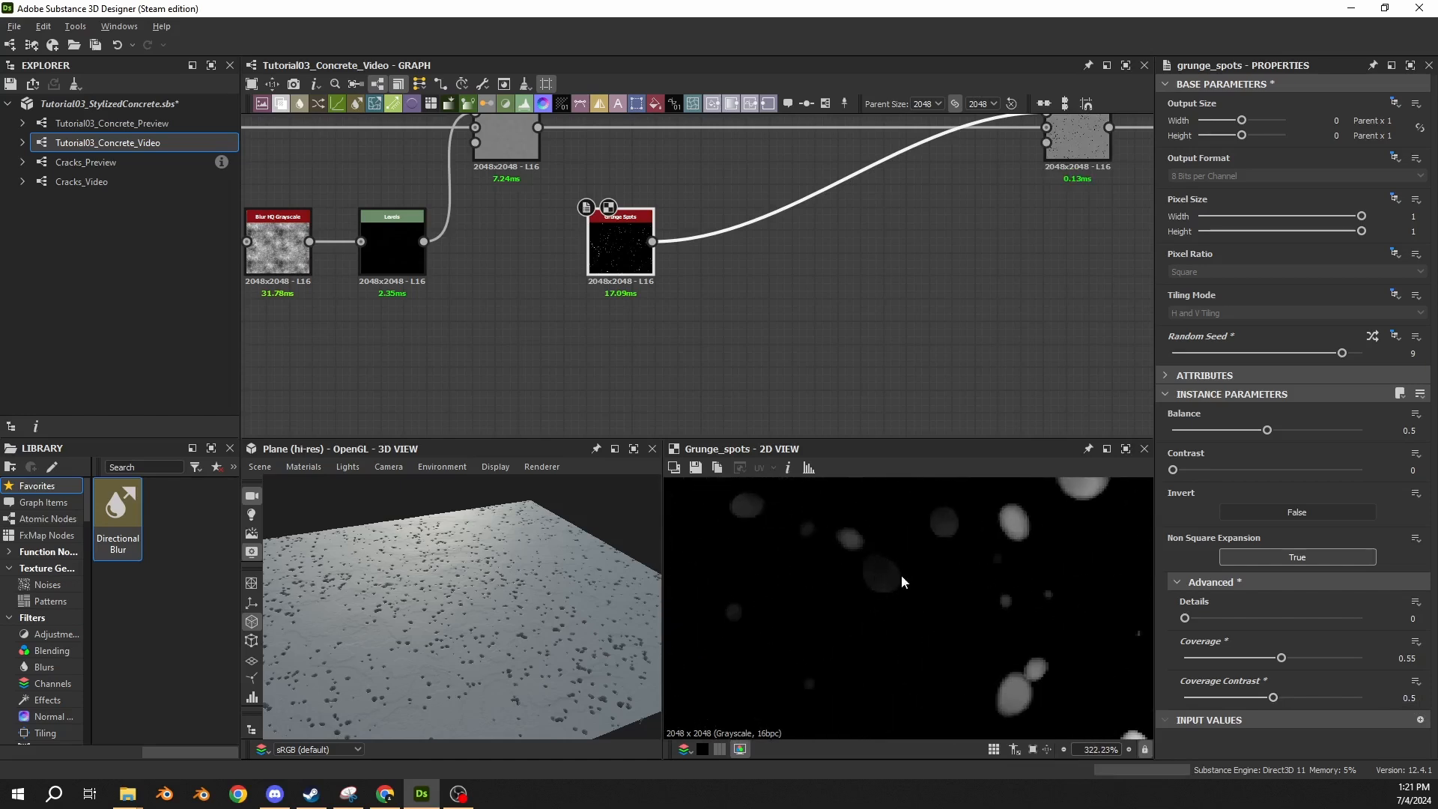
pyautogui.moveTo(917, 567); pyautogui.dragTo(802, 624, button='middle')
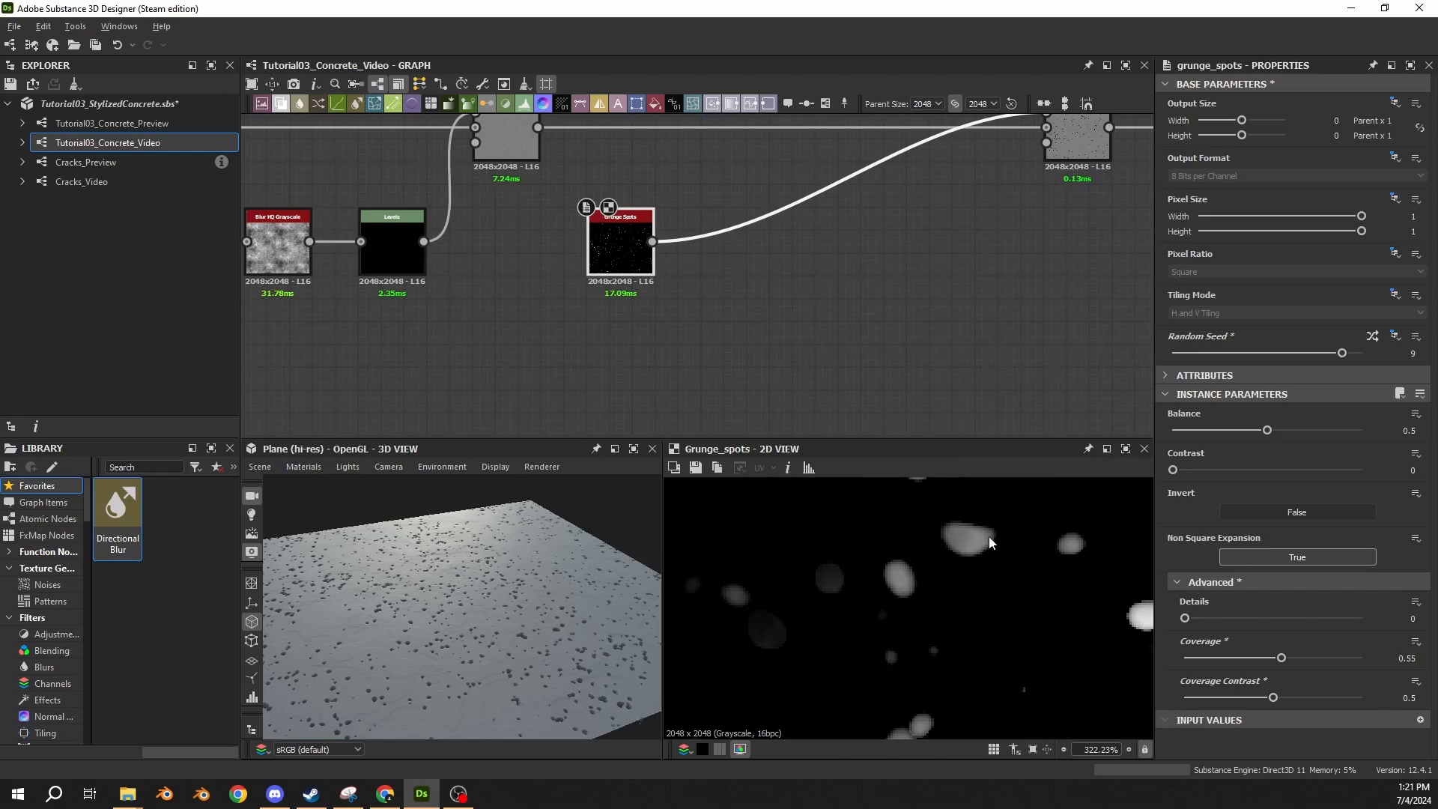
pyautogui.moveTo(986, 537); pyautogui.dragTo(872, 513, button='middle')
pyautogui.moveTo(929, 590); pyautogui.dragTo(978, 600, button='middle')
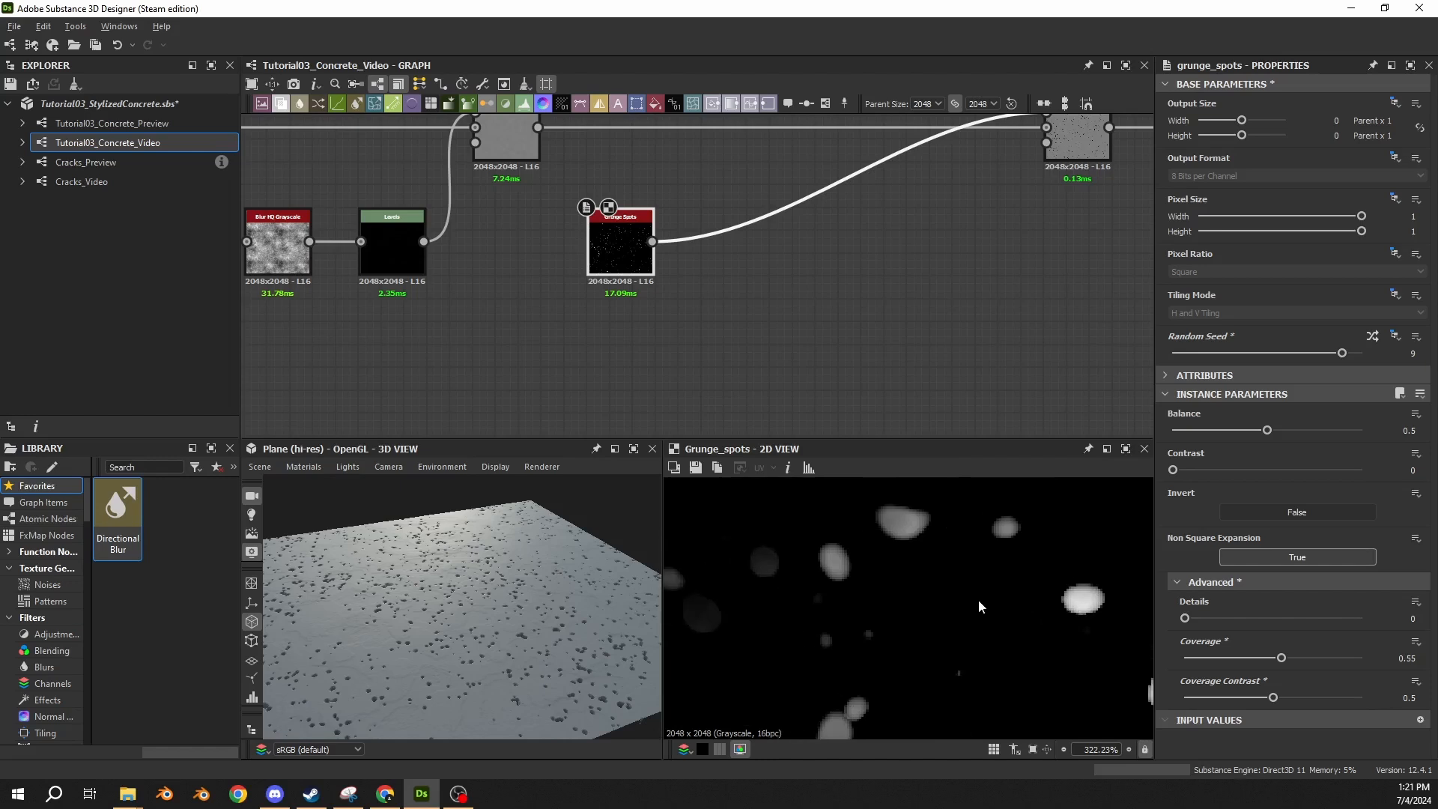
pyautogui.moveTo(881, 586); pyautogui.dragTo(992, 561, button='middle')
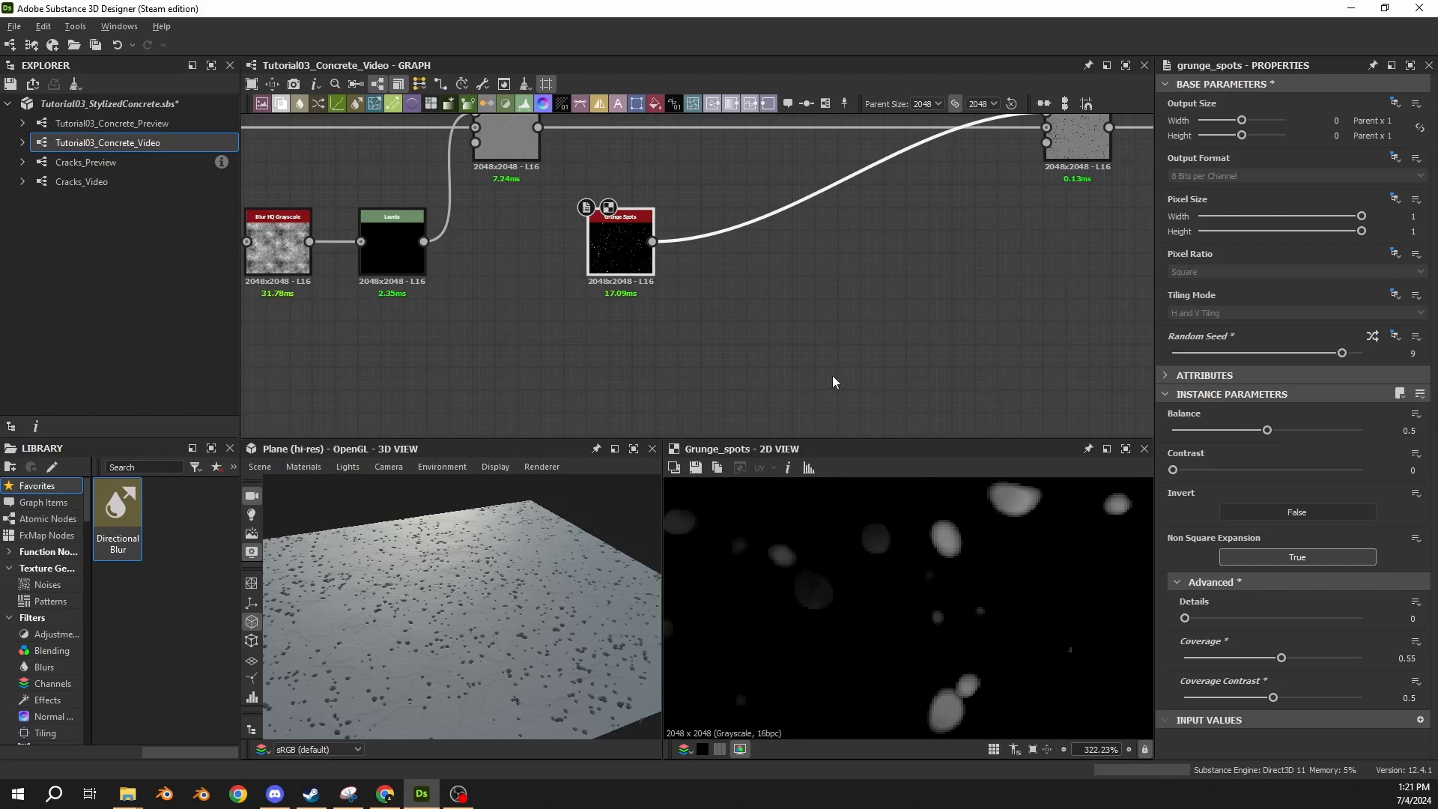
# Show the output of the subtracting Blend node in 2D and examine the holes on the 3D plane.
pyautogui.scroll(-3, 826, 367)
pyautogui.click(972, 231)
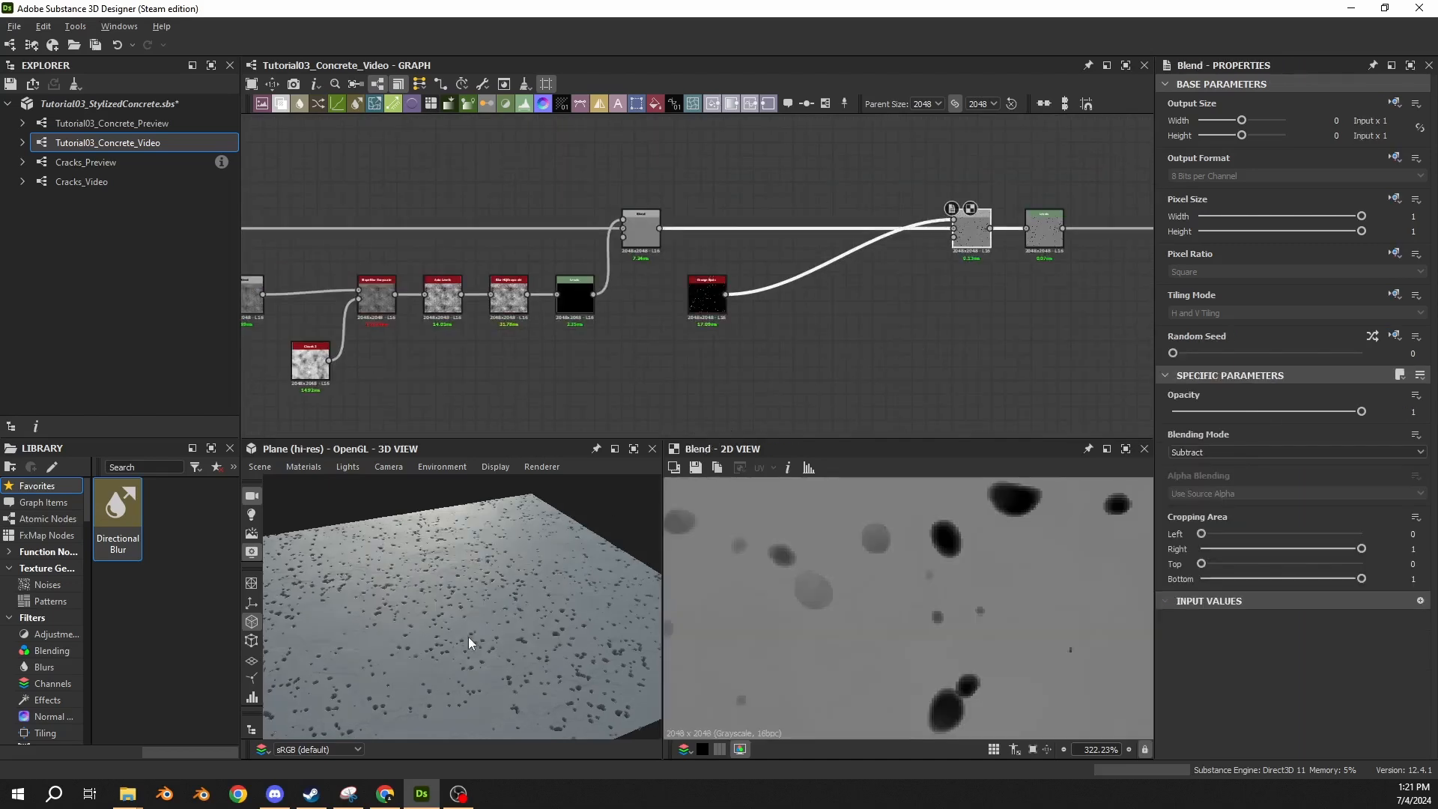
pyautogui.moveTo(469, 637); pyautogui.dragTo(472, 602)
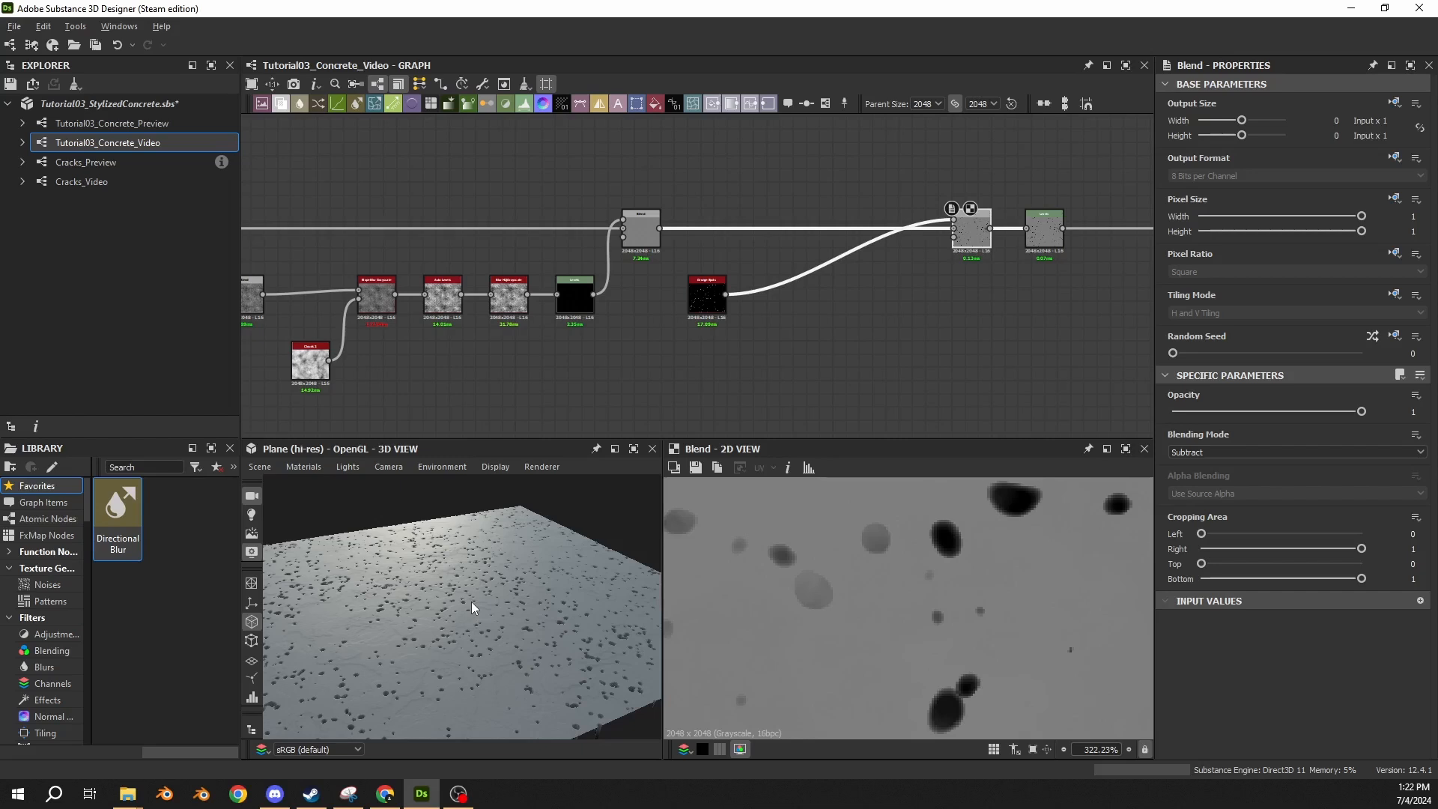
# Insert a Levels node between Grunge Spots and the subtracting Blend, and place it just before that Blend.
pyautogui.scroll(3, 722, 283)
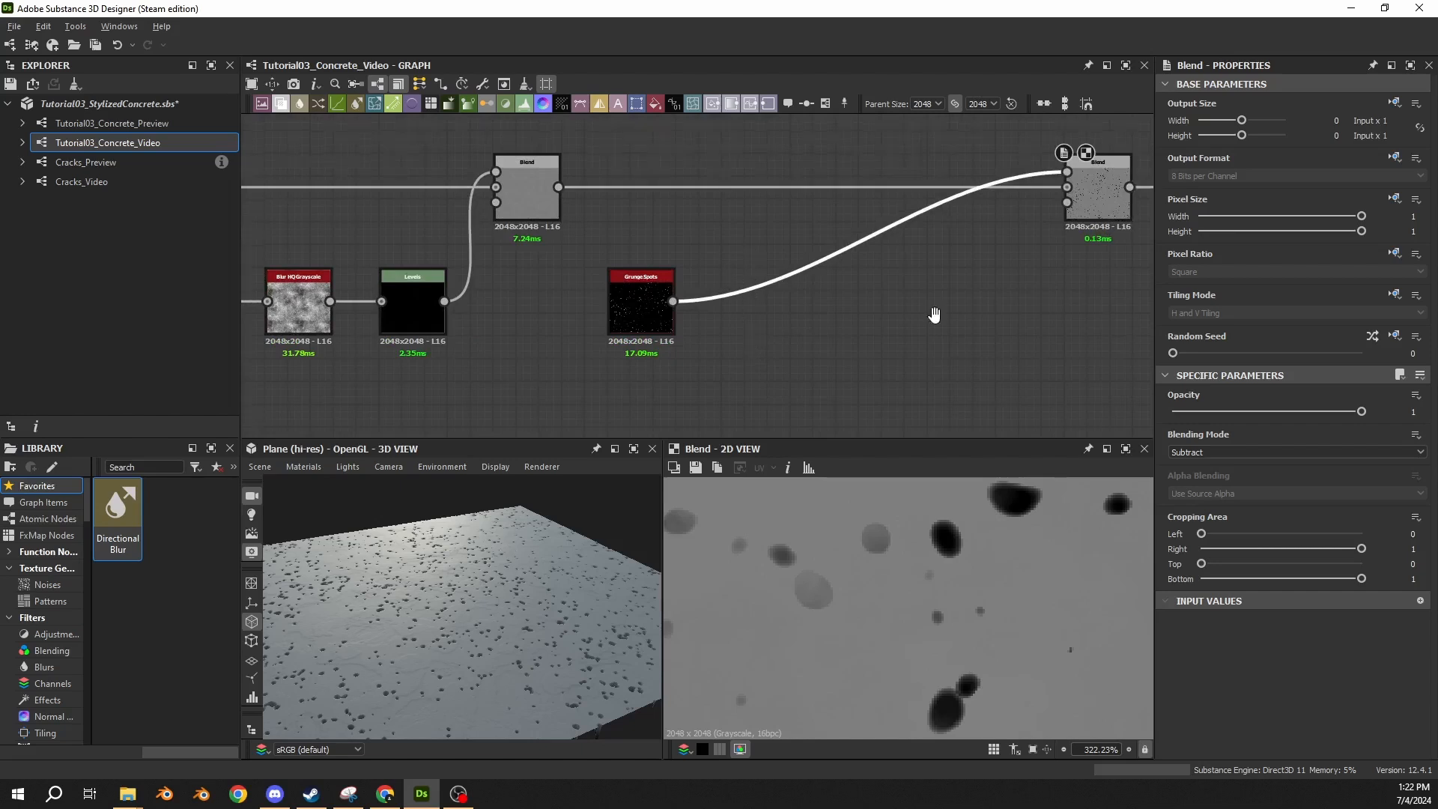
pyautogui.moveTo(935, 316); pyautogui.dragTo(696, 328, button='middle')
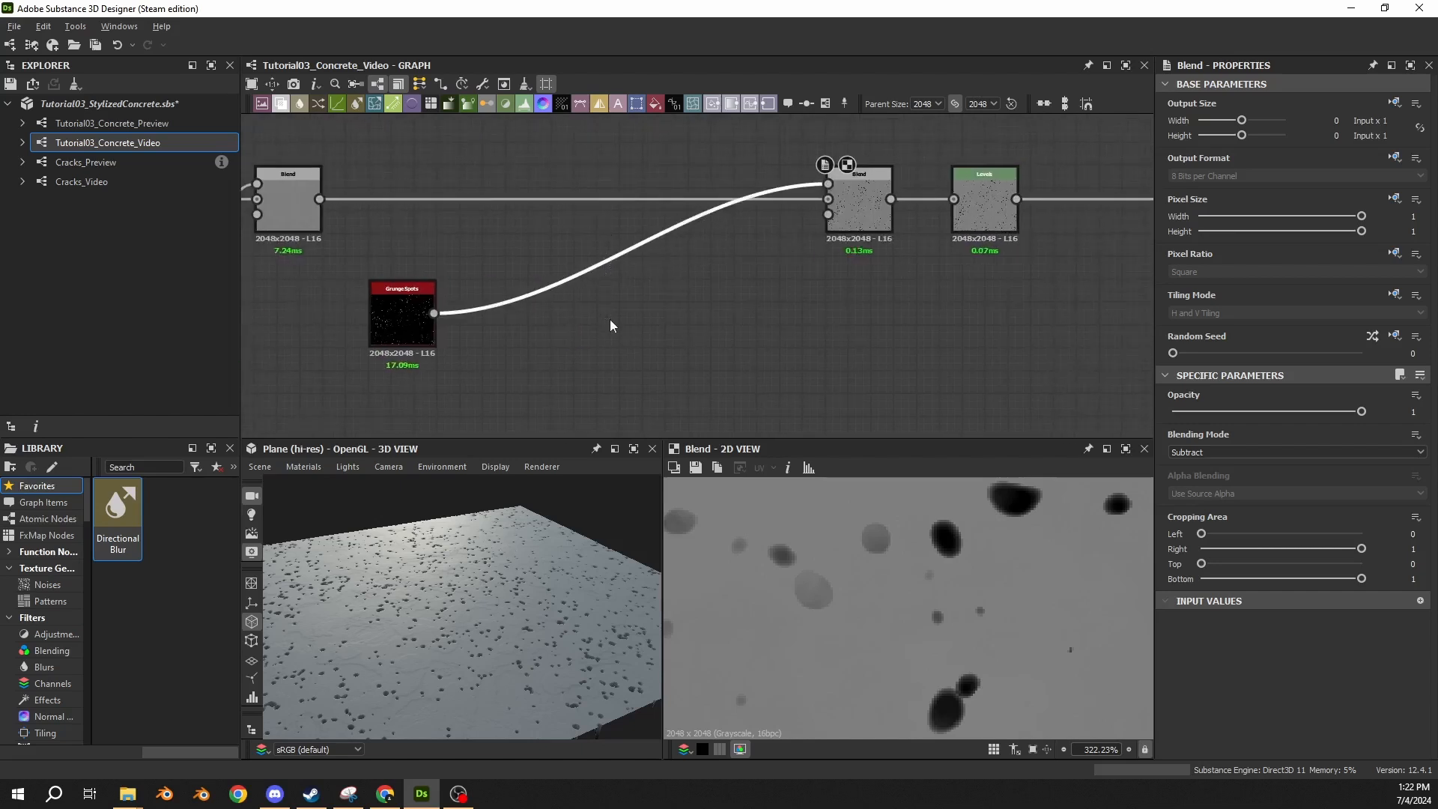
pyautogui.press('space')
pyautogui.write('lev')
pyautogui.press('Return')
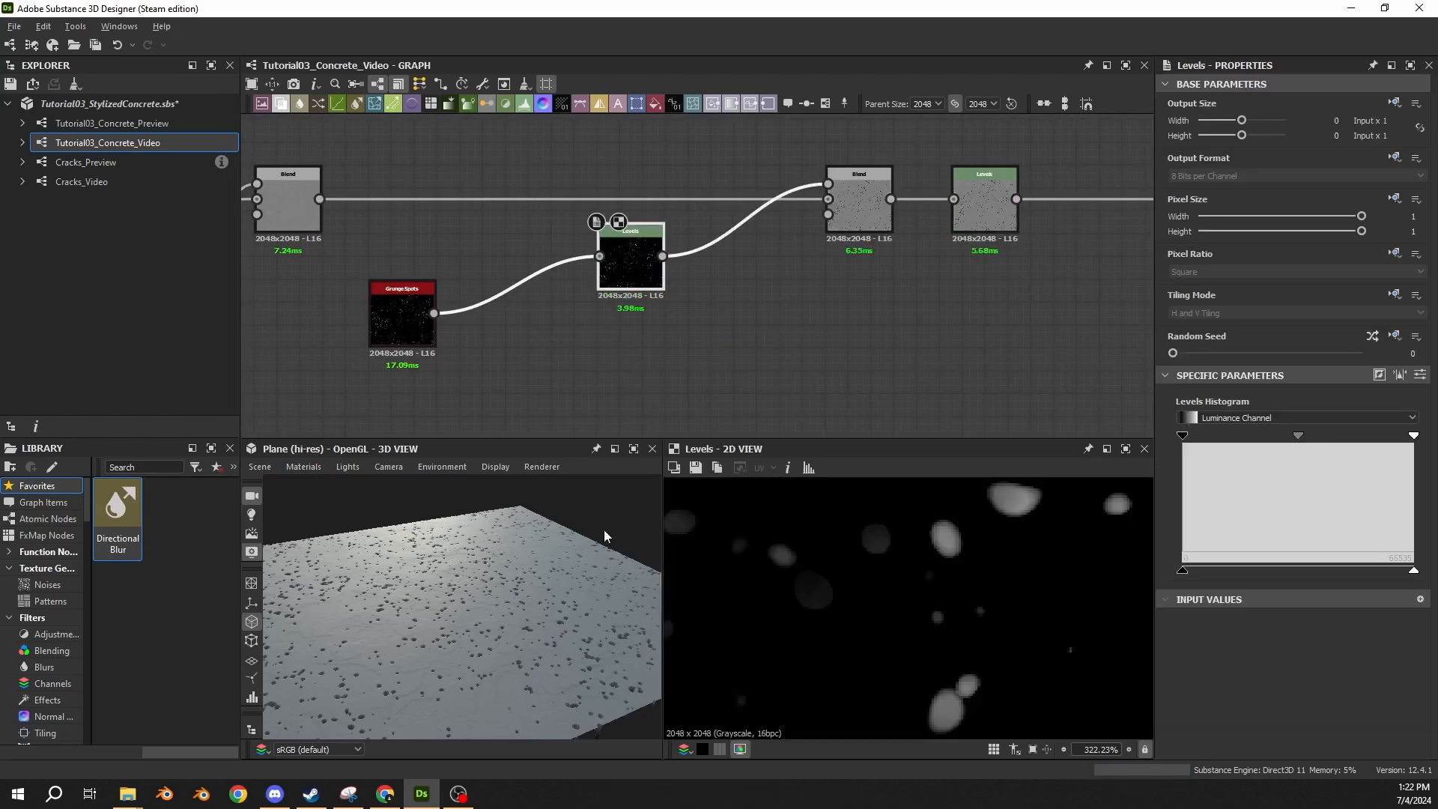
pyautogui.moveTo(426, 580); pyautogui.dragTo(418, 582)
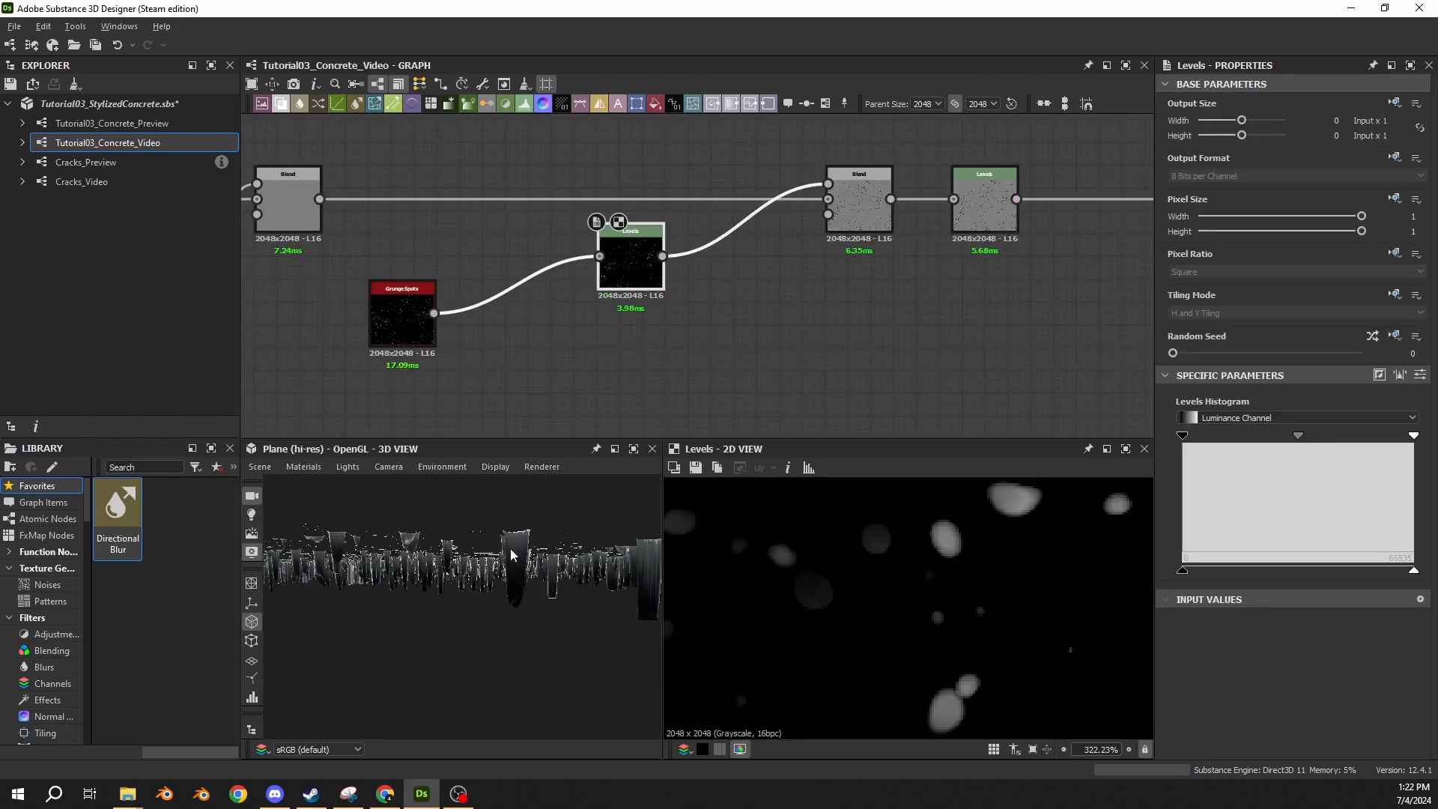
pyautogui.moveTo(528, 577); pyautogui.dragTo(509, 576)
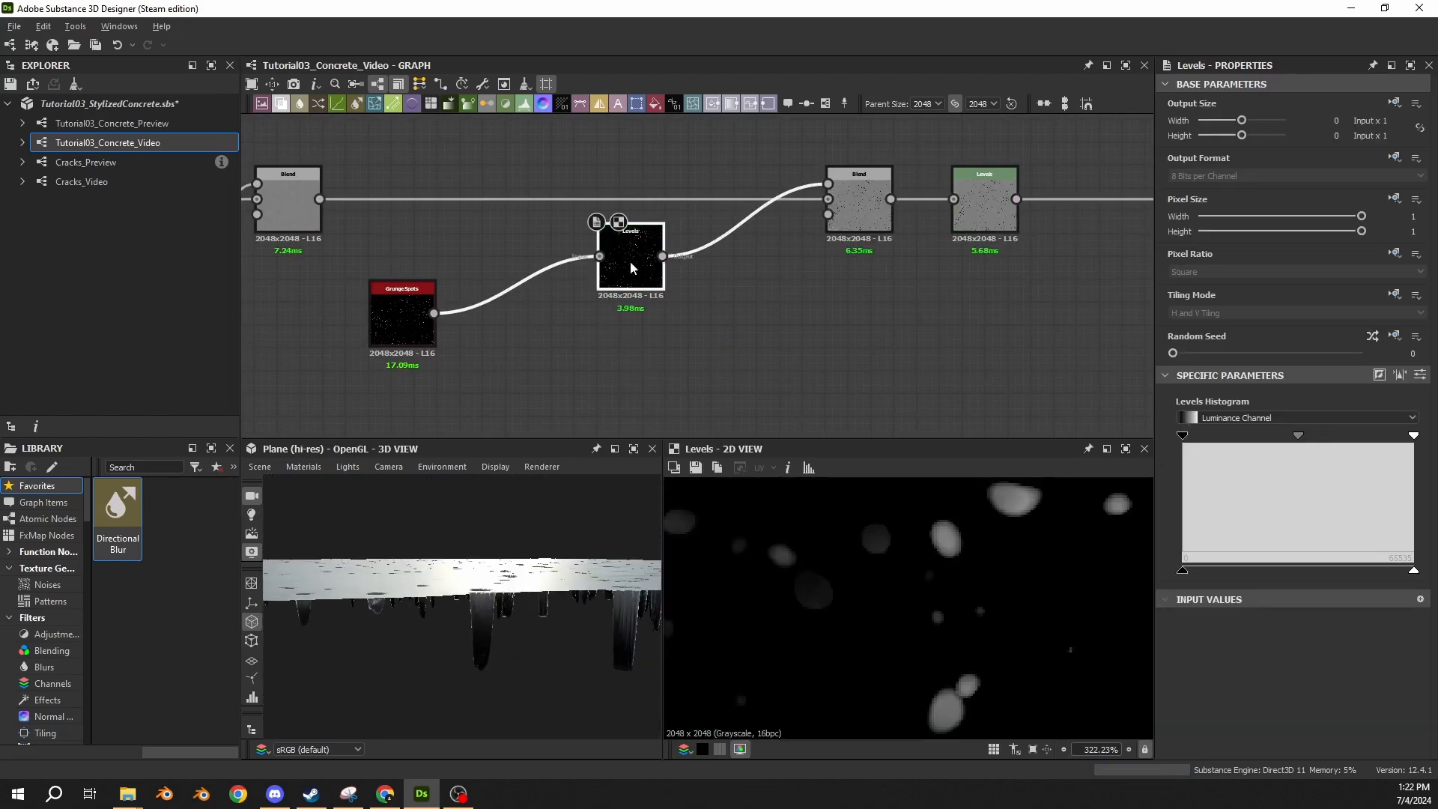
pyautogui.moveTo(652, 272); pyautogui.dragTo(767, 326)
# Set Level Out High to 0.015 on the Levels node that follows Grunge Spots.
pyautogui.click(843, 224)
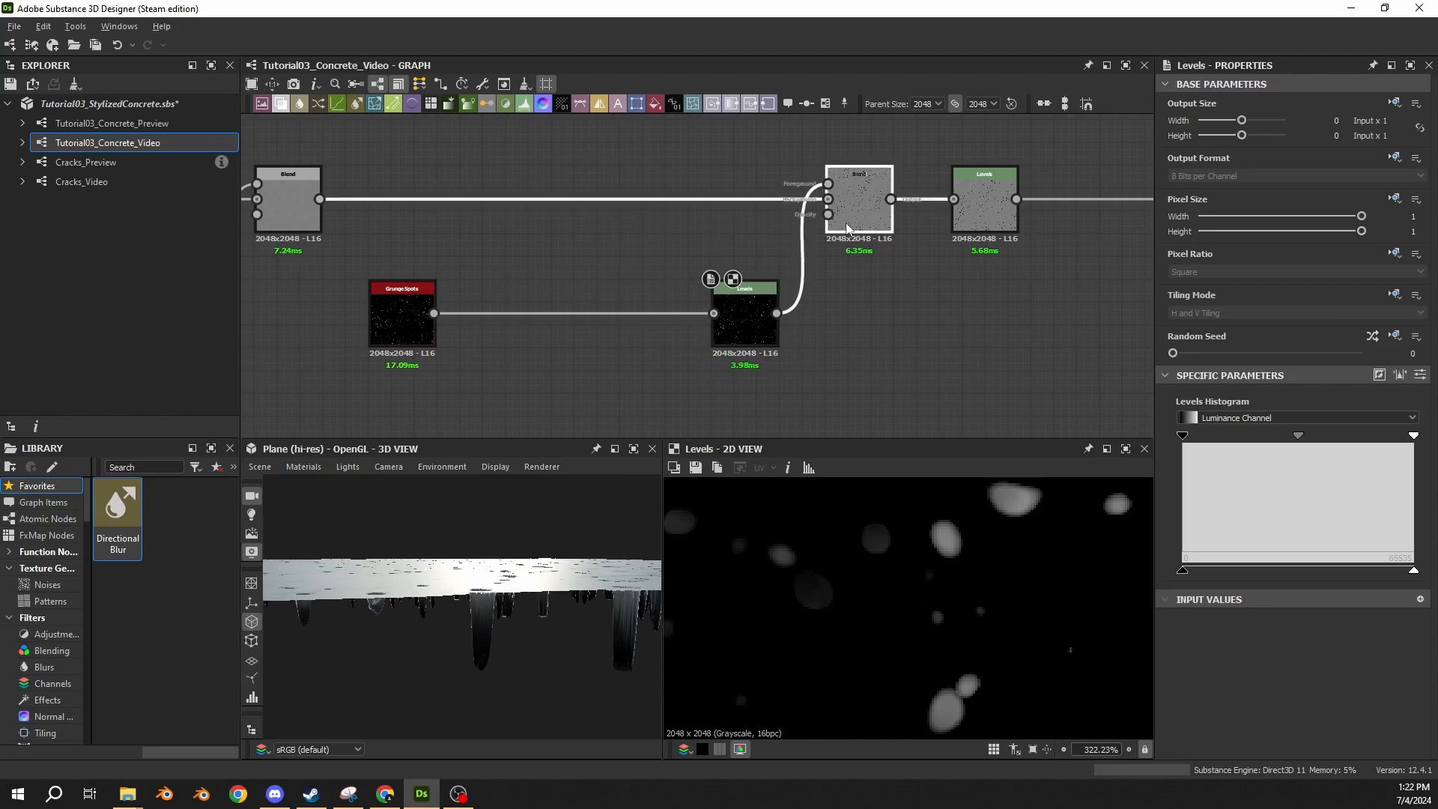
pyautogui.click(791, 268)
pyautogui.click(748, 311)
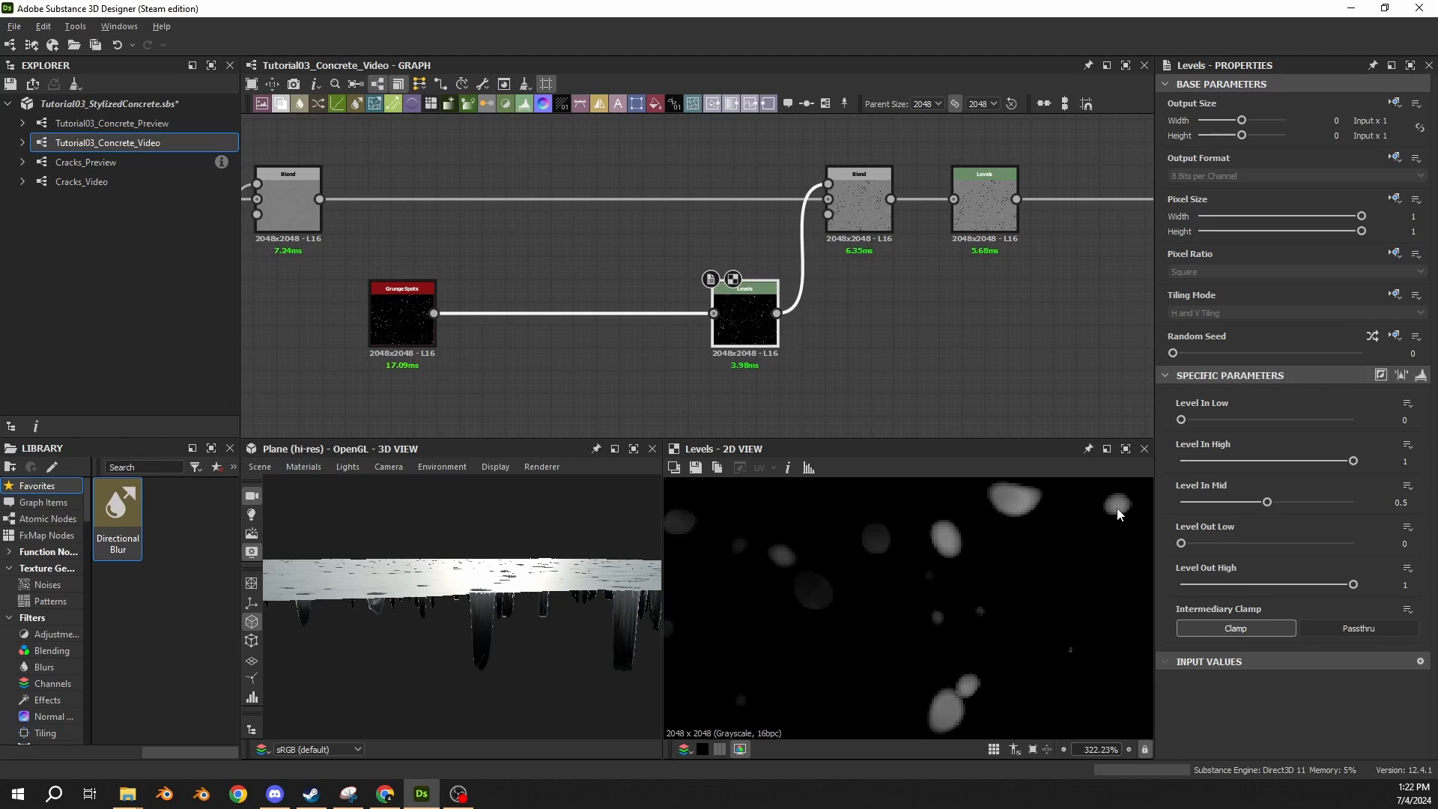
pyautogui.doubleClick(1409, 586)
pyautogui.write('.015')
pyautogui.press('Return')
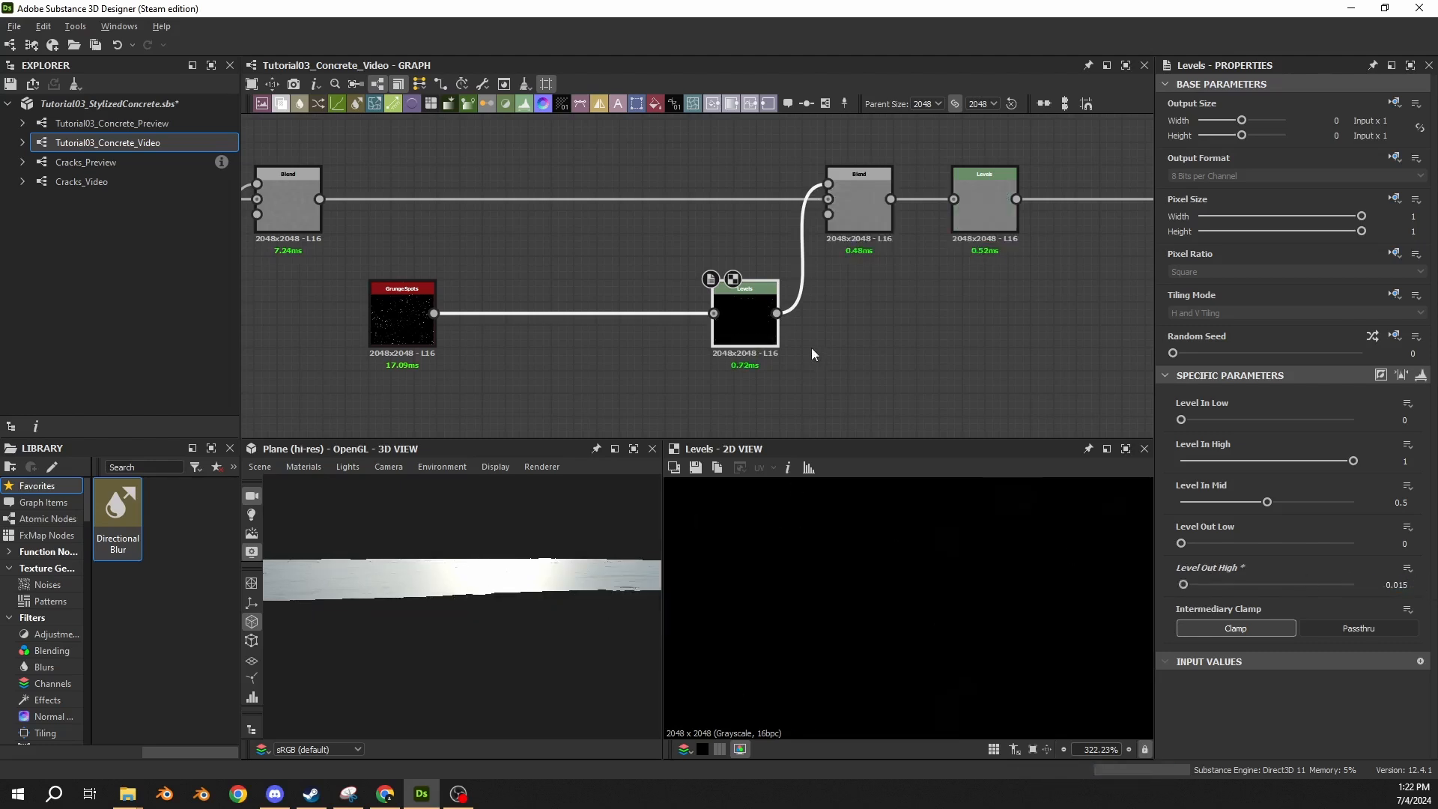
# Examine the depth and spread of the subtracted holes on the 3D plane from near and far.
pyautogui.scroll(8, 494, 625)
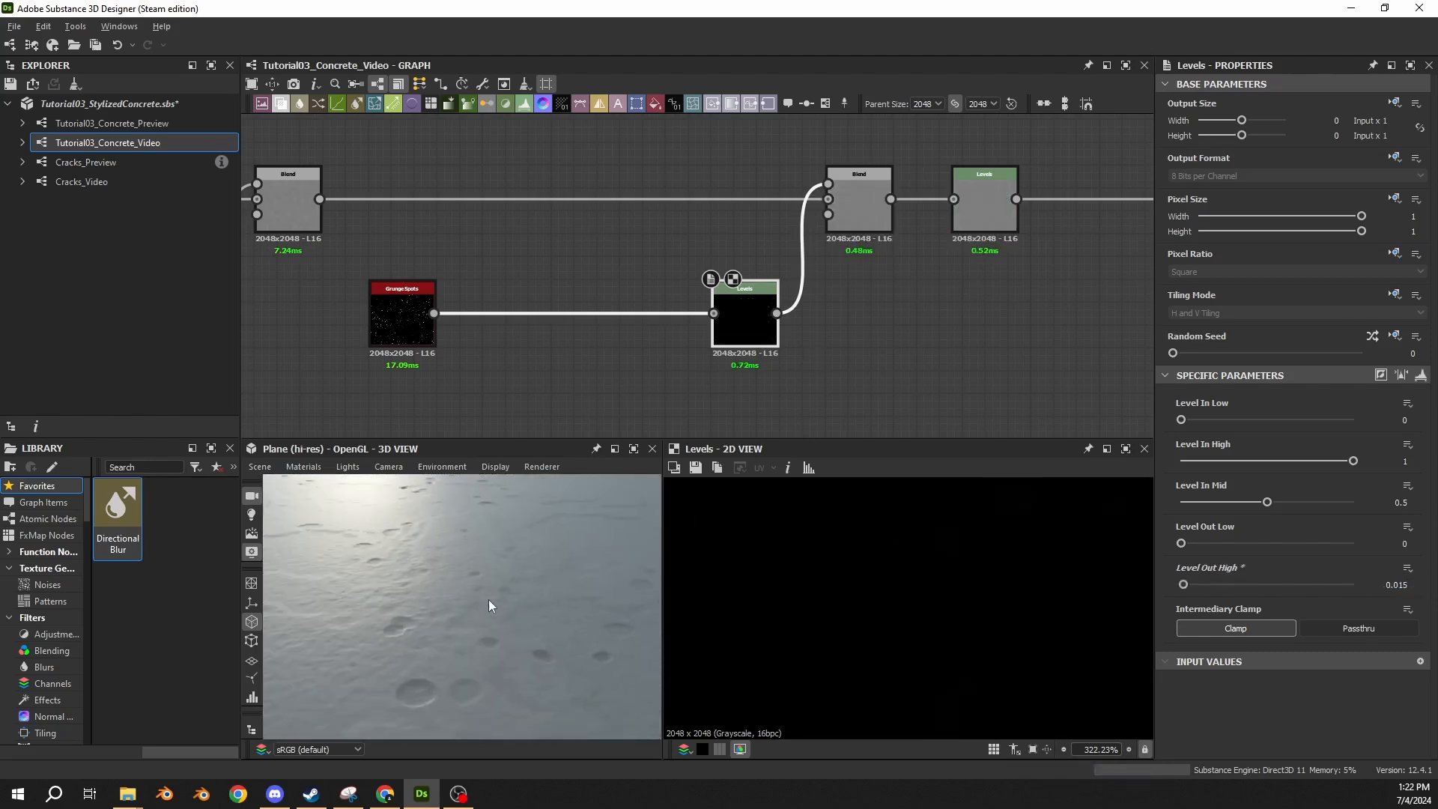
pyautogui.scroll(5, 415, 595)
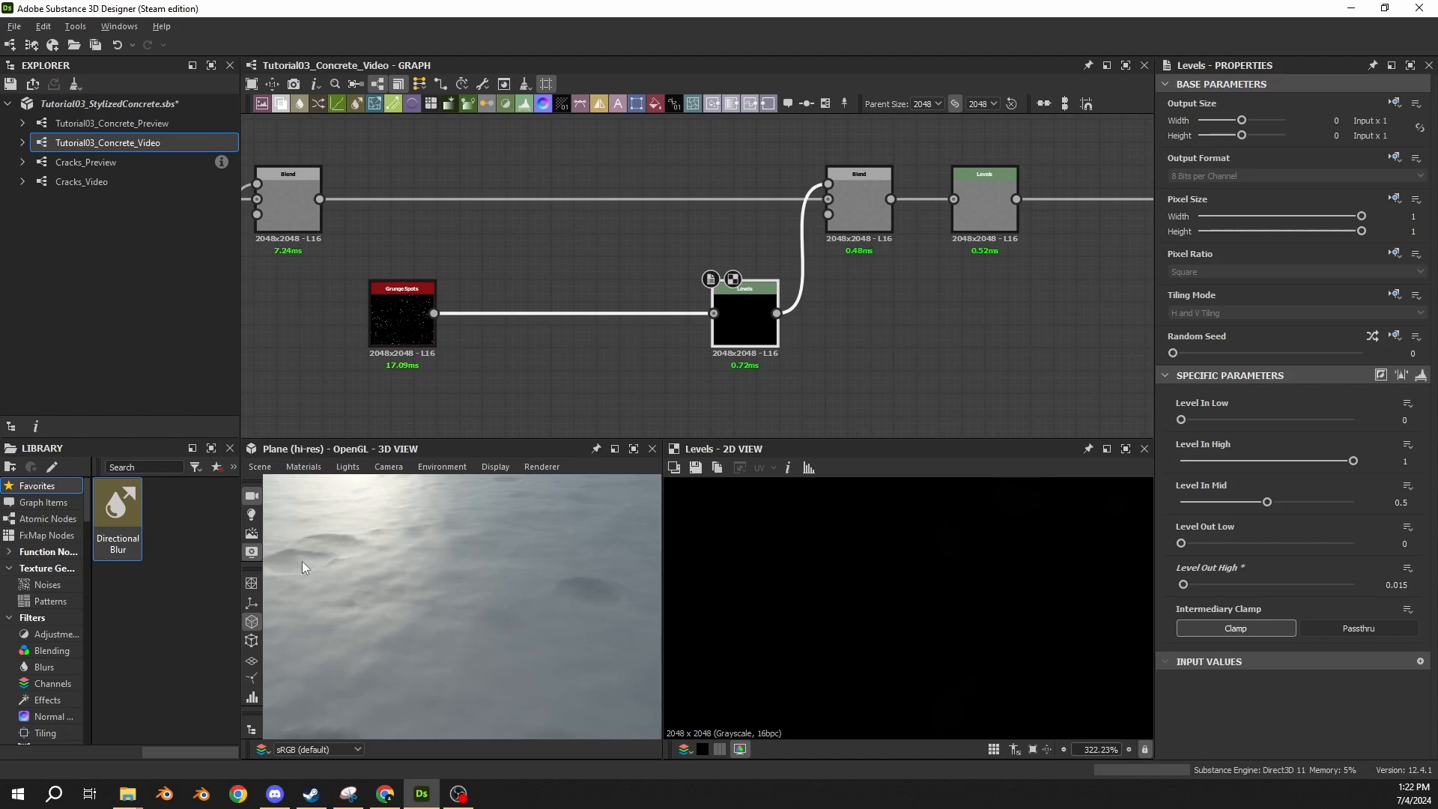
pyautogui.scroll(-5, 303, 563)
pyautogui.click(871, 201)
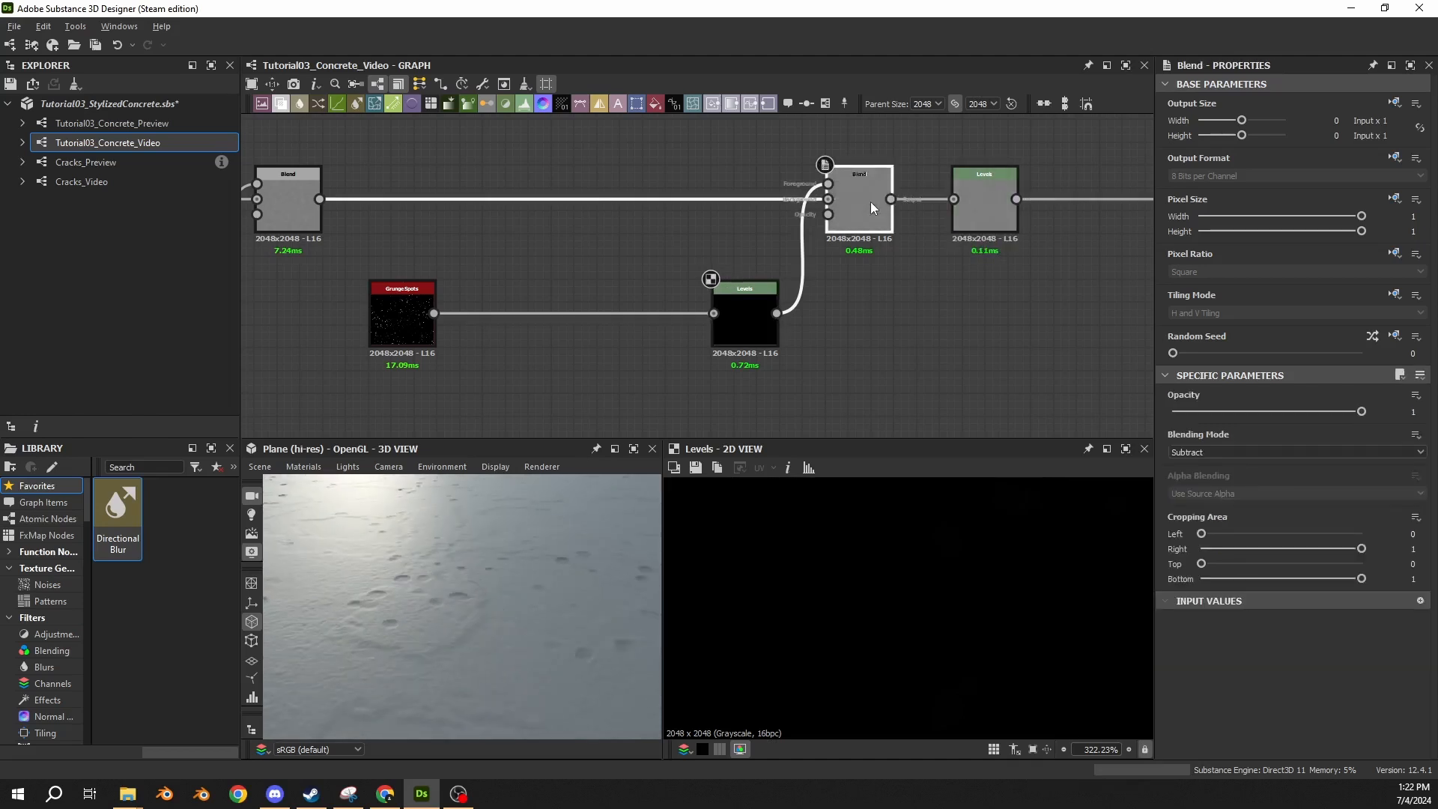
pyautogui.scroll(-3, 317, 582)
pyautogui.moveTo(317, 583); pyautogui.dragTo(405, 583)
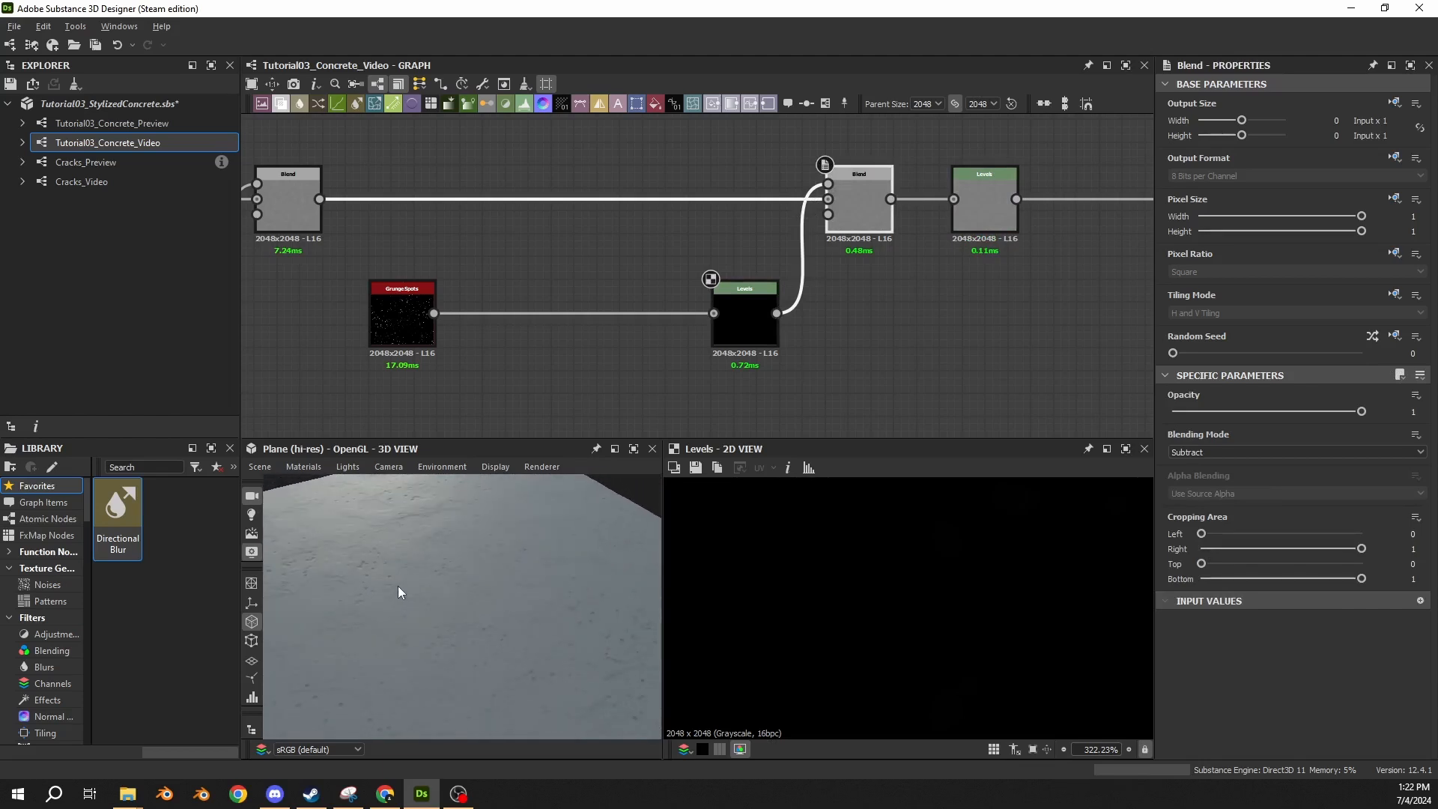
pyautogui.moveTo(535, 282); pyautogui.dragTo(525, 354)
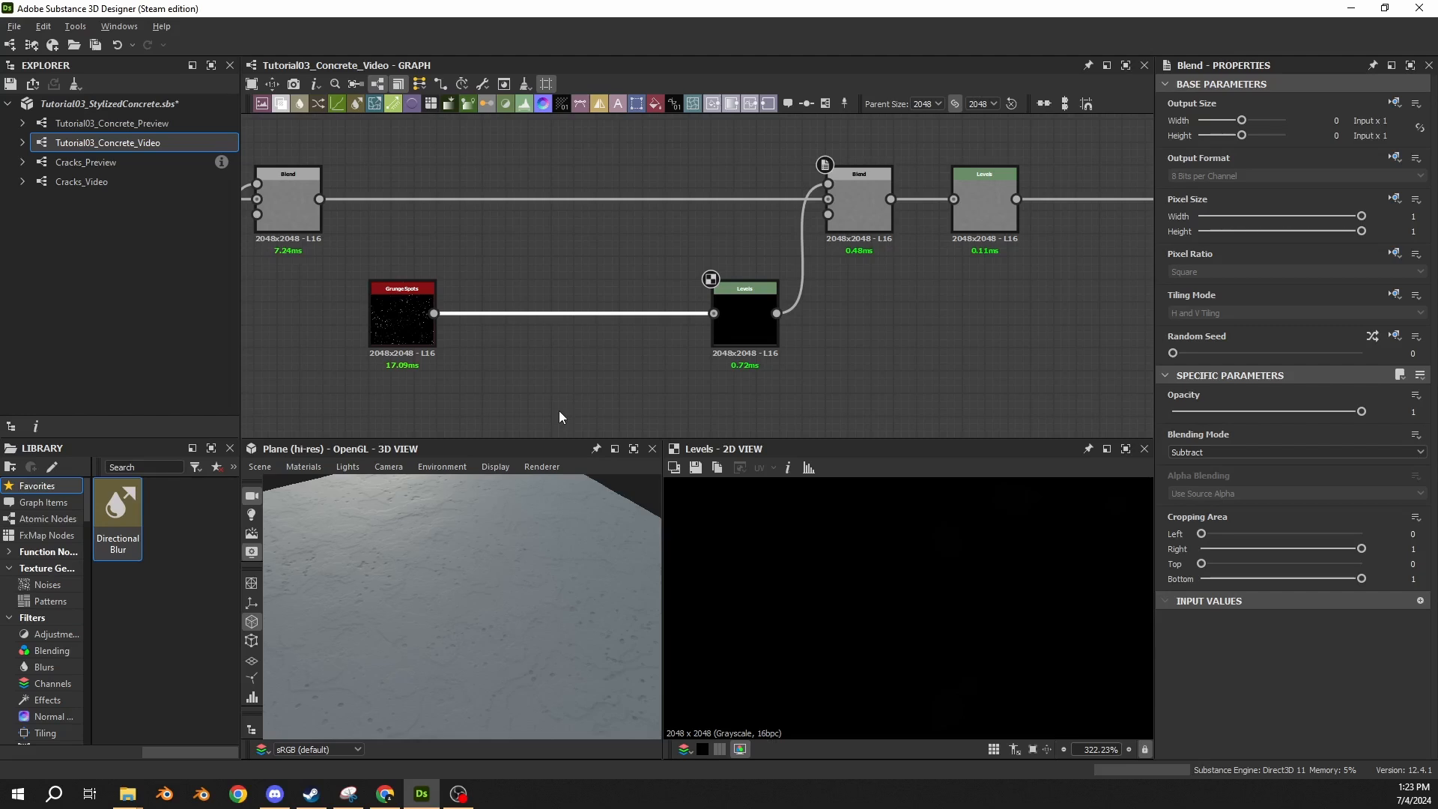
# Set Level In High to 0.9 on the Levels node that follows Grunge Spots and check the holes in 3D.
pyautogui.click(744, 318)
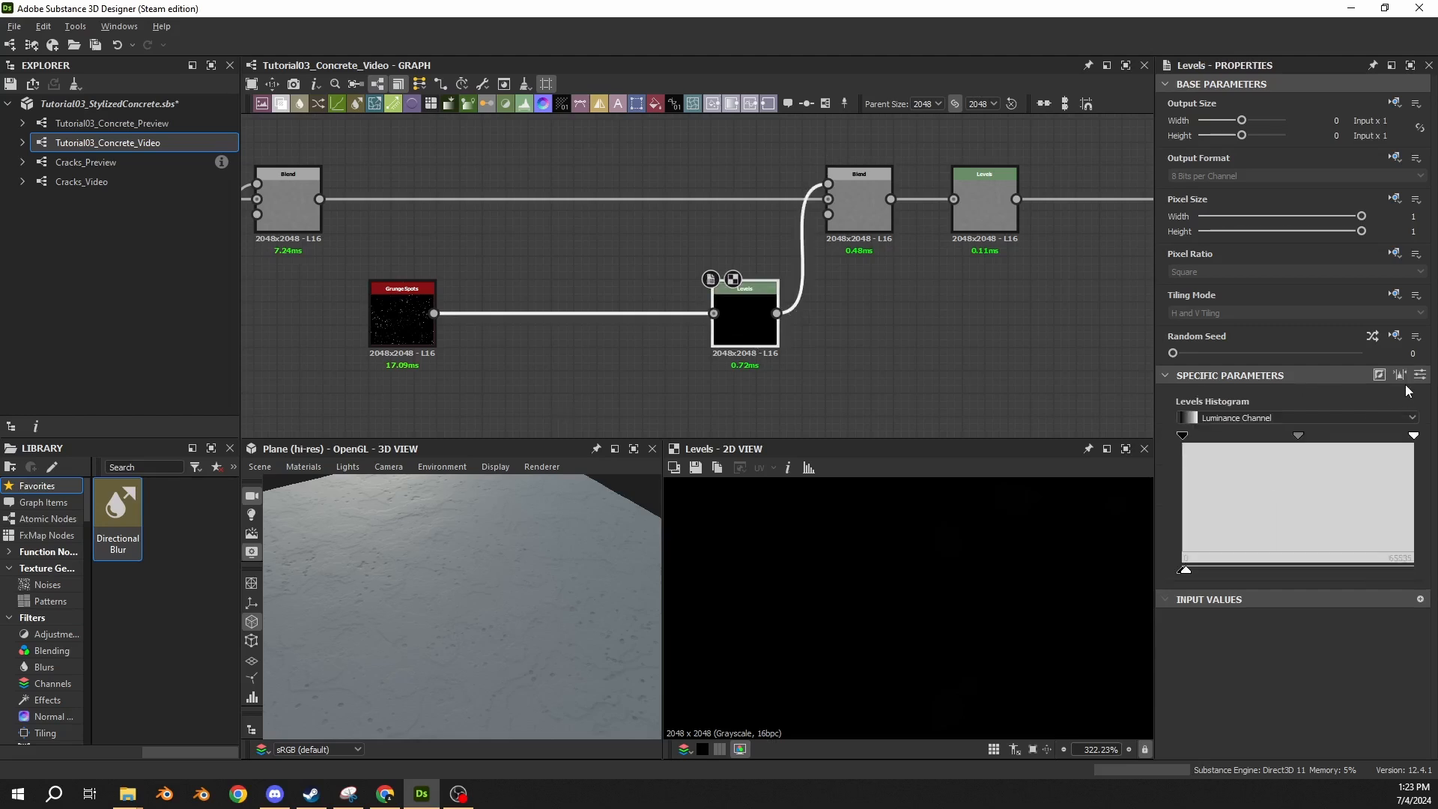
pyautogui.click(1420, 374)
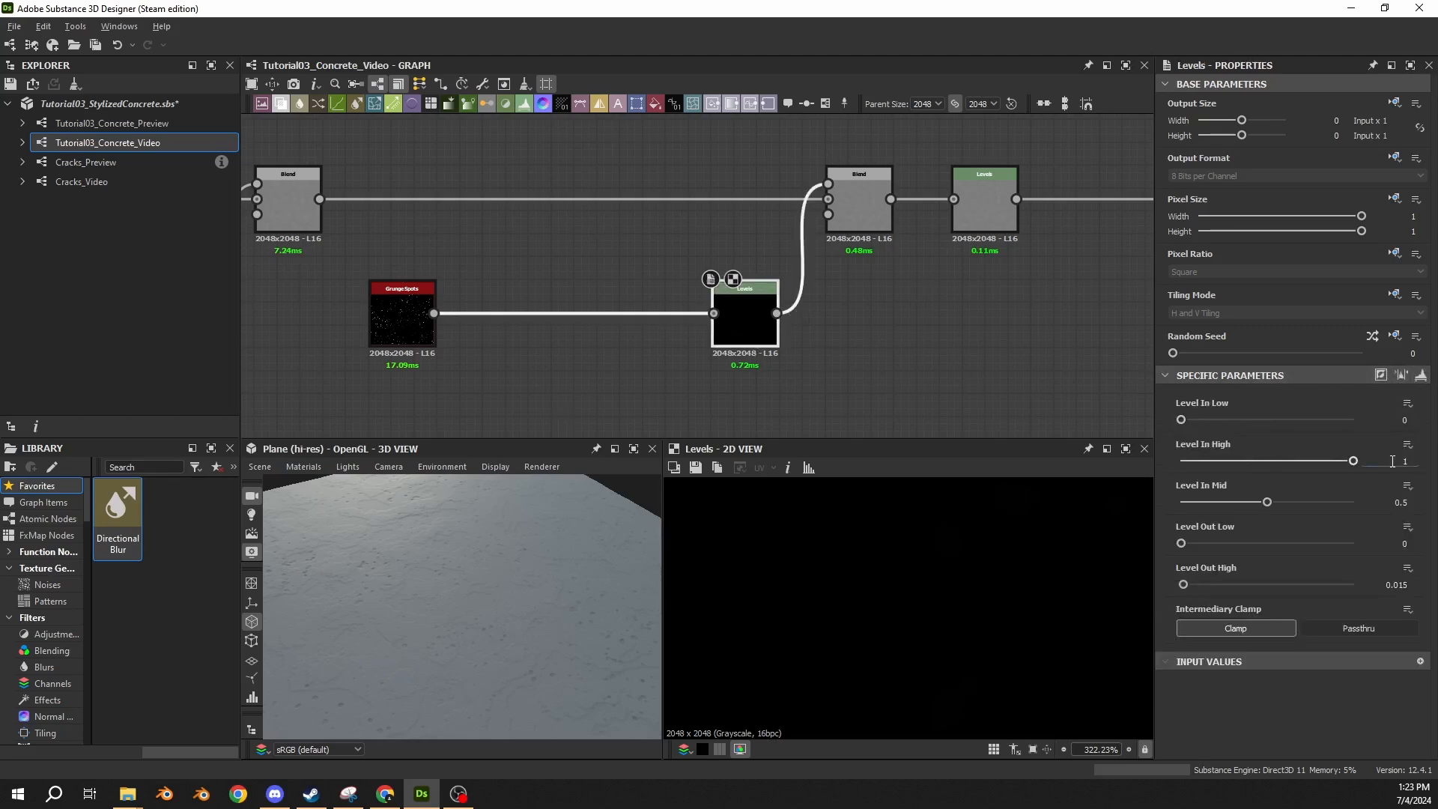
pyautogui.moveTo(1393, 462); pyautogui.dragTo(1430, 462)
pyautogui.write('.9')
pyautogui.press('Return')
pyautogui.scroll(5, 451, 604)
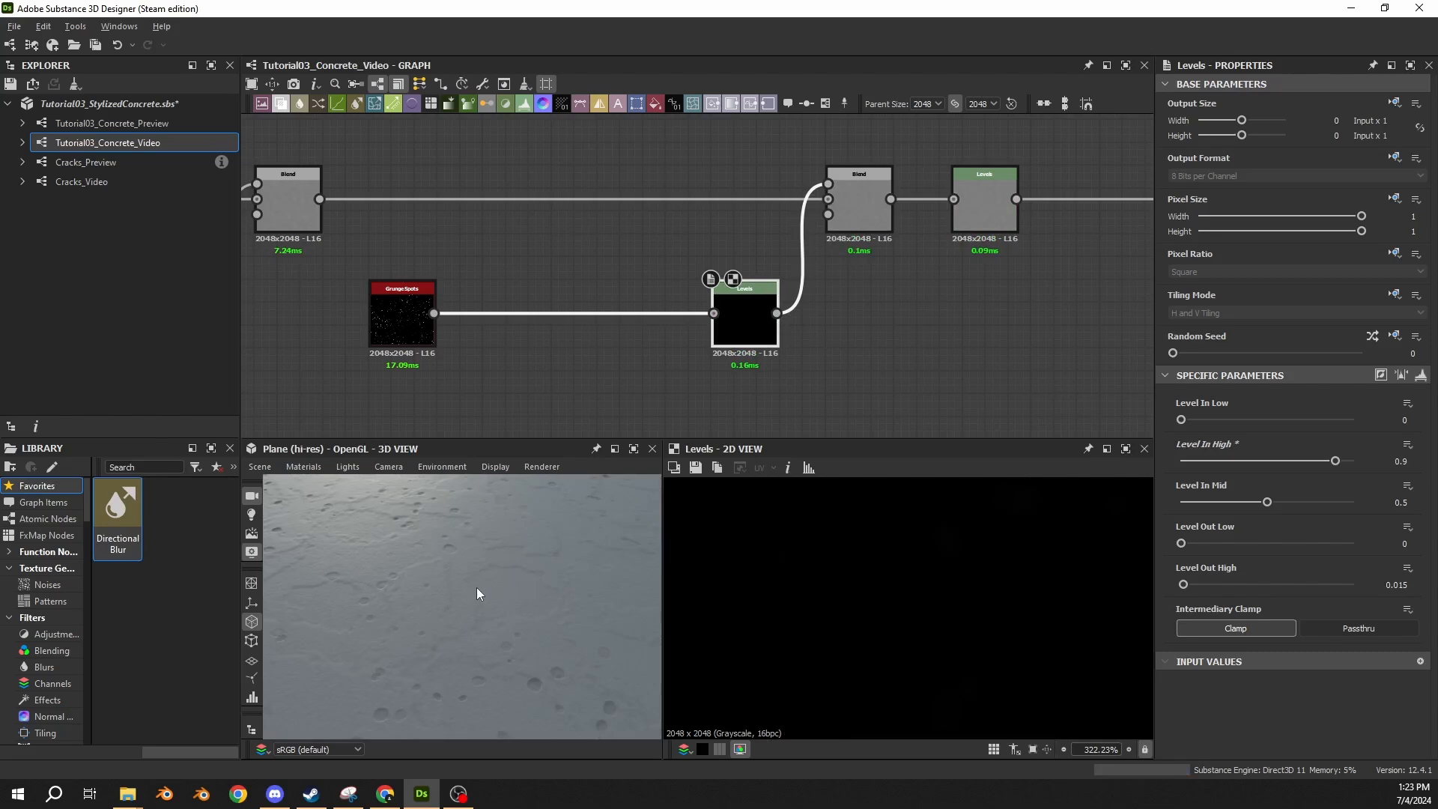
# Insert a Blur HQ Grayscale node between Grunge Spots and its Levels node, placed beside Grunge Spots.
pyautogui.moveTo(632, 375); pyautogui.dragTo(748, 367, button='middle')
pyautogui.moveTo(662, 260); pyautogui.dragTo(653, 320)
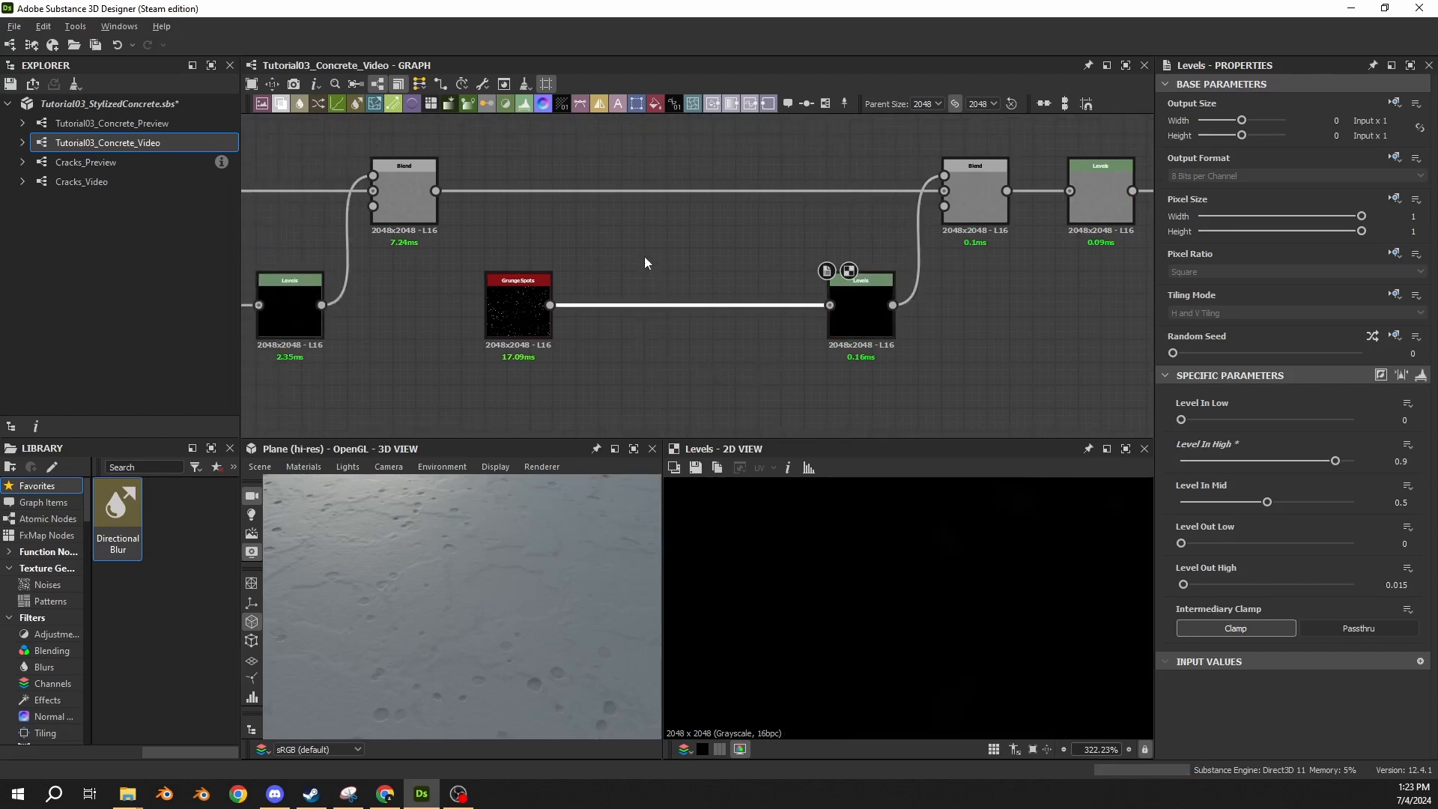
pyautogui.press('space')
pyautogui.write('blur')
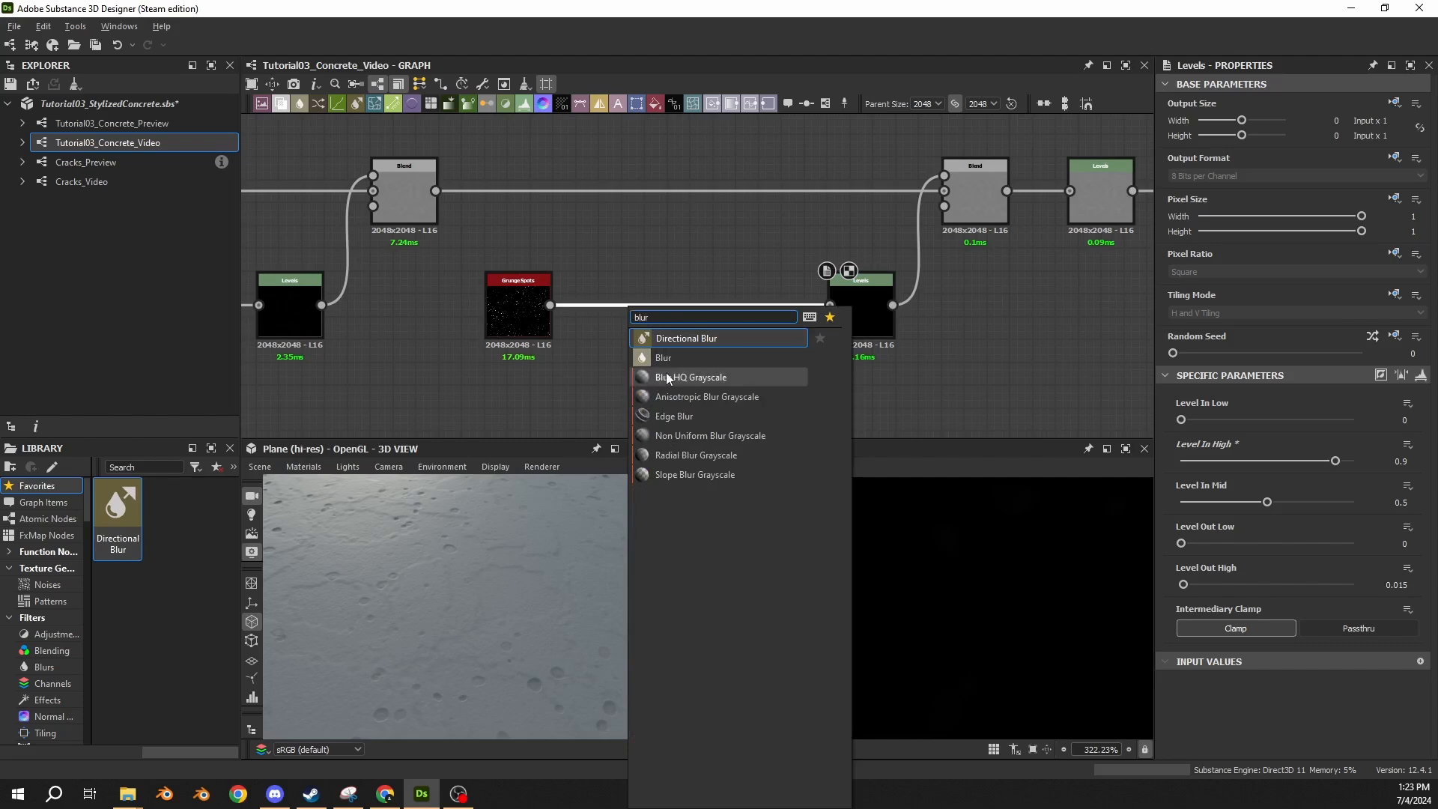
pyautogui.click(666, 376)
pyautogui.moveTo(702, 325); pyautogui.dragTo(609, 324)
# Set the Blur HQ Grayscale quality to 1 and its intensity to 0.5.
pyautogui.moveTo(1173, 470); pyautogui.dragTo(1288, 469)
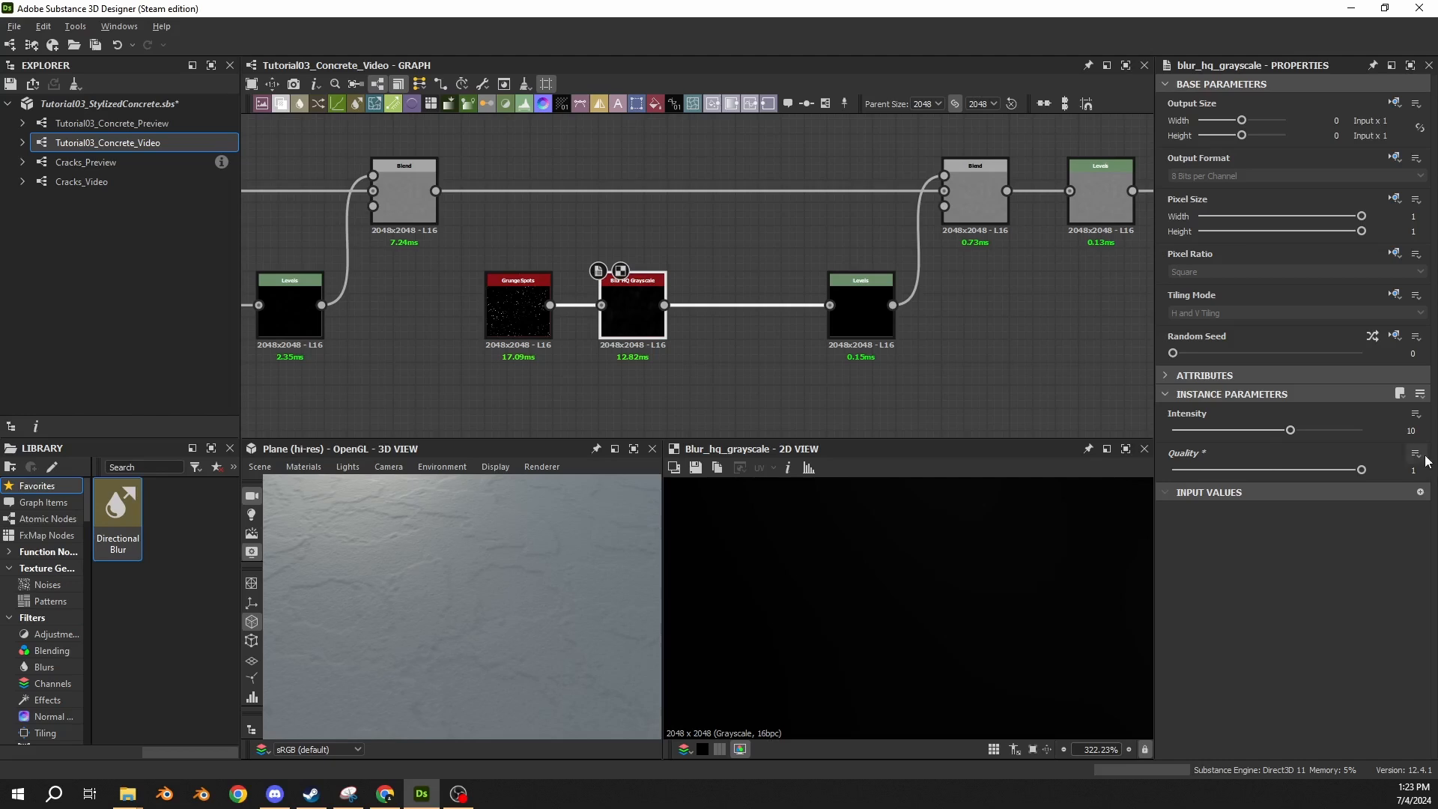
pyautogui.moveTo(1400, 431); pyautogui.dragTo(1429, 430)
pyautogui.write('0.5')
pyautogui.press('Return')
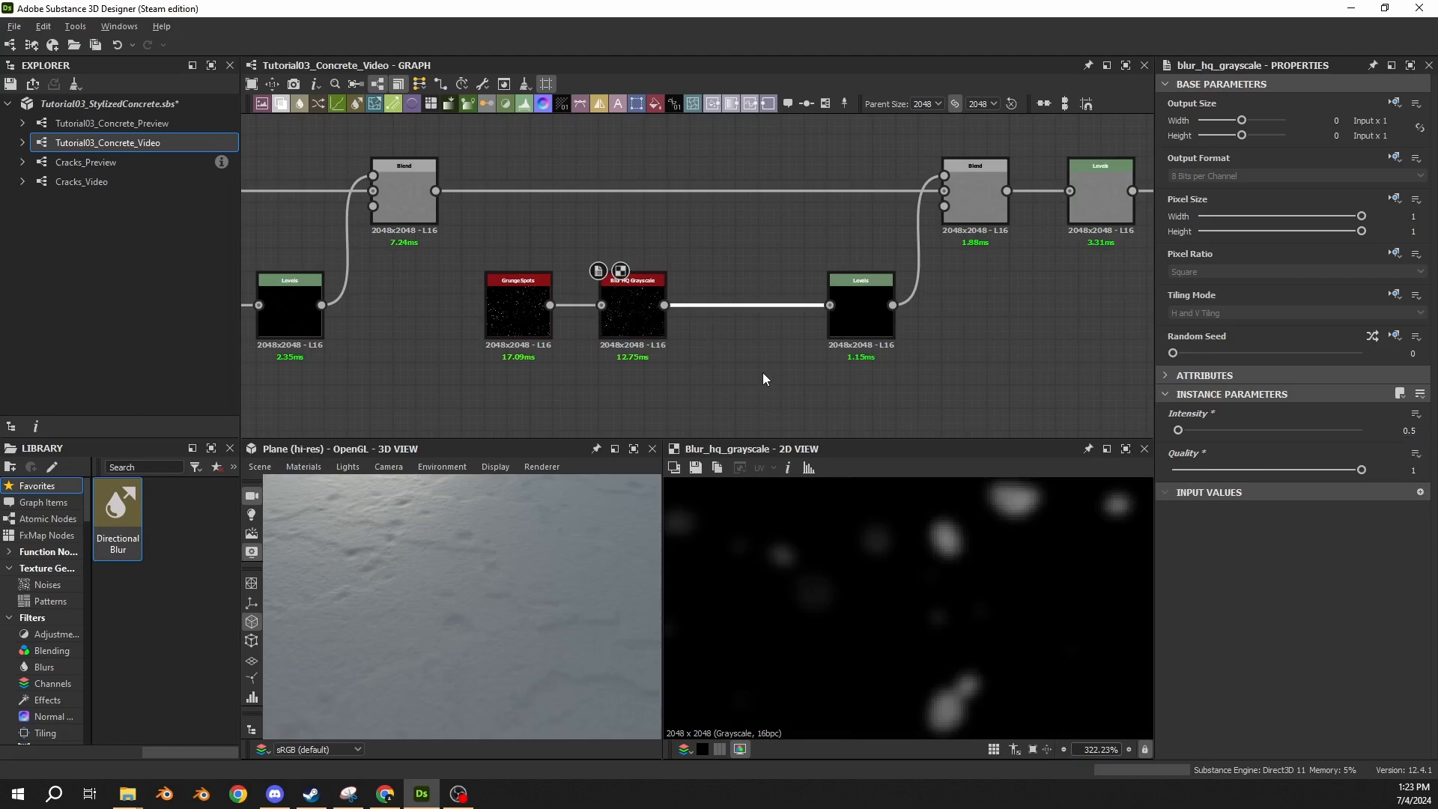
# Insert a Slope Blur Grayscale node between the Blur HQ Grayscale and Levels nodes of the spots chain.
pyautogui.press('space')
pyautogui.write('slope')
pyautogui.press('Return')
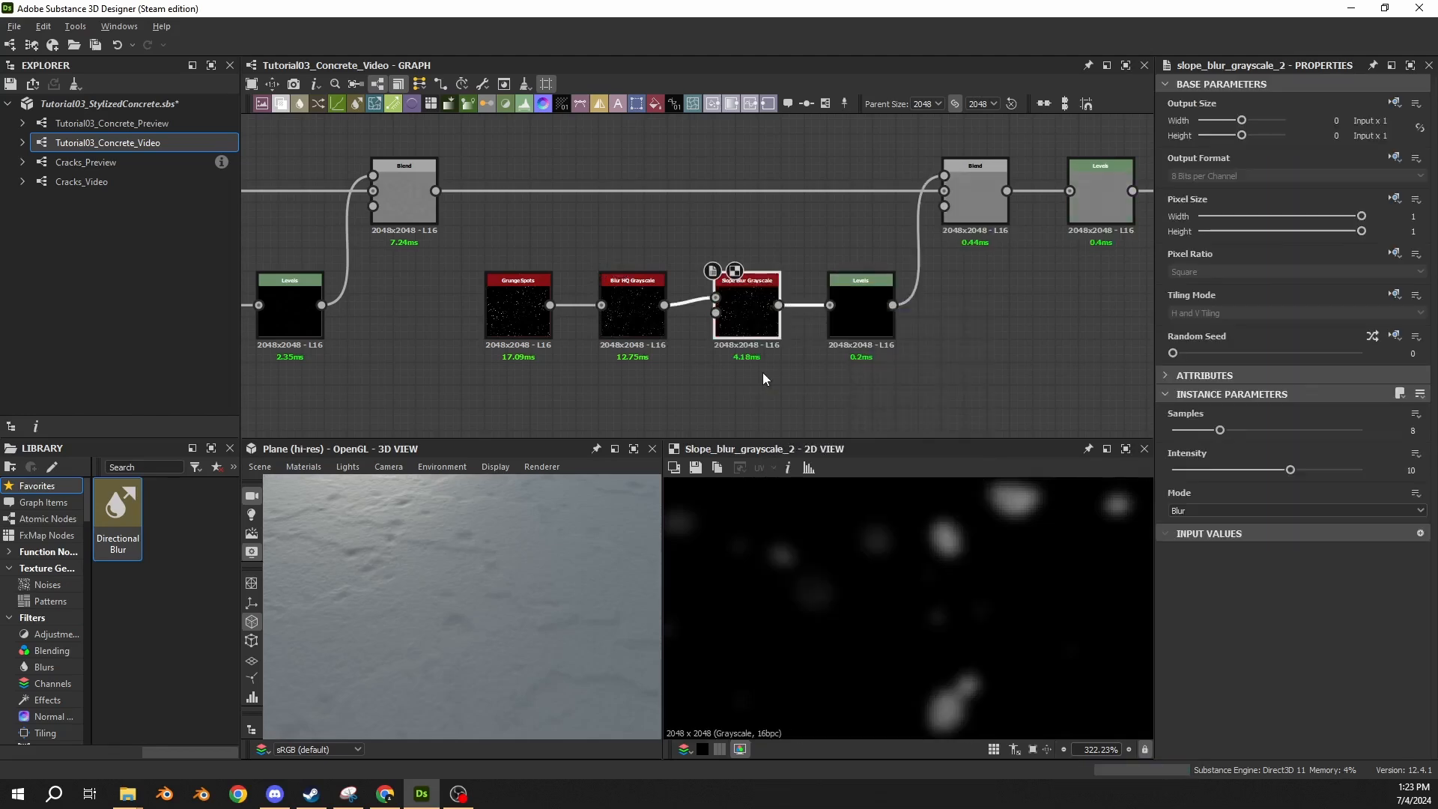
# Route the noise node from the start of the graph through a dot node into the new Slope Blur's slope input.
pyautogui.scroll(-2, 761, 373)
pyautogui.moveTo(691, 394); pyautogui.dragTo(716, 254, button='middle')
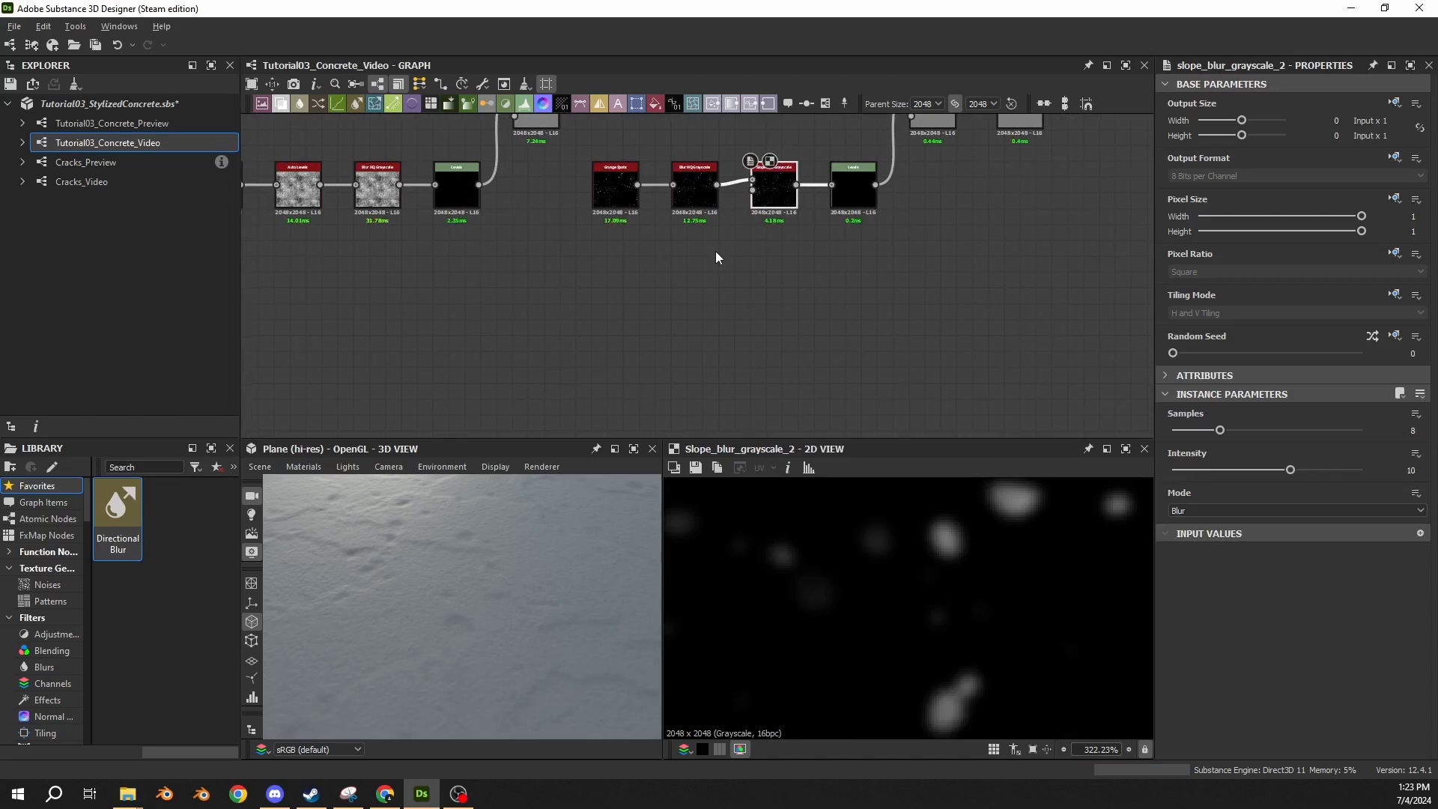
pyautogui.scroll(-5, 577, 319)
pyautogui.moveTo(551, 318); pyautogui.dragTo(917, 260, button='middle')
pyautogui.moveTo(556, 286); pyautogui.dragTo(616, 288, button='middle')
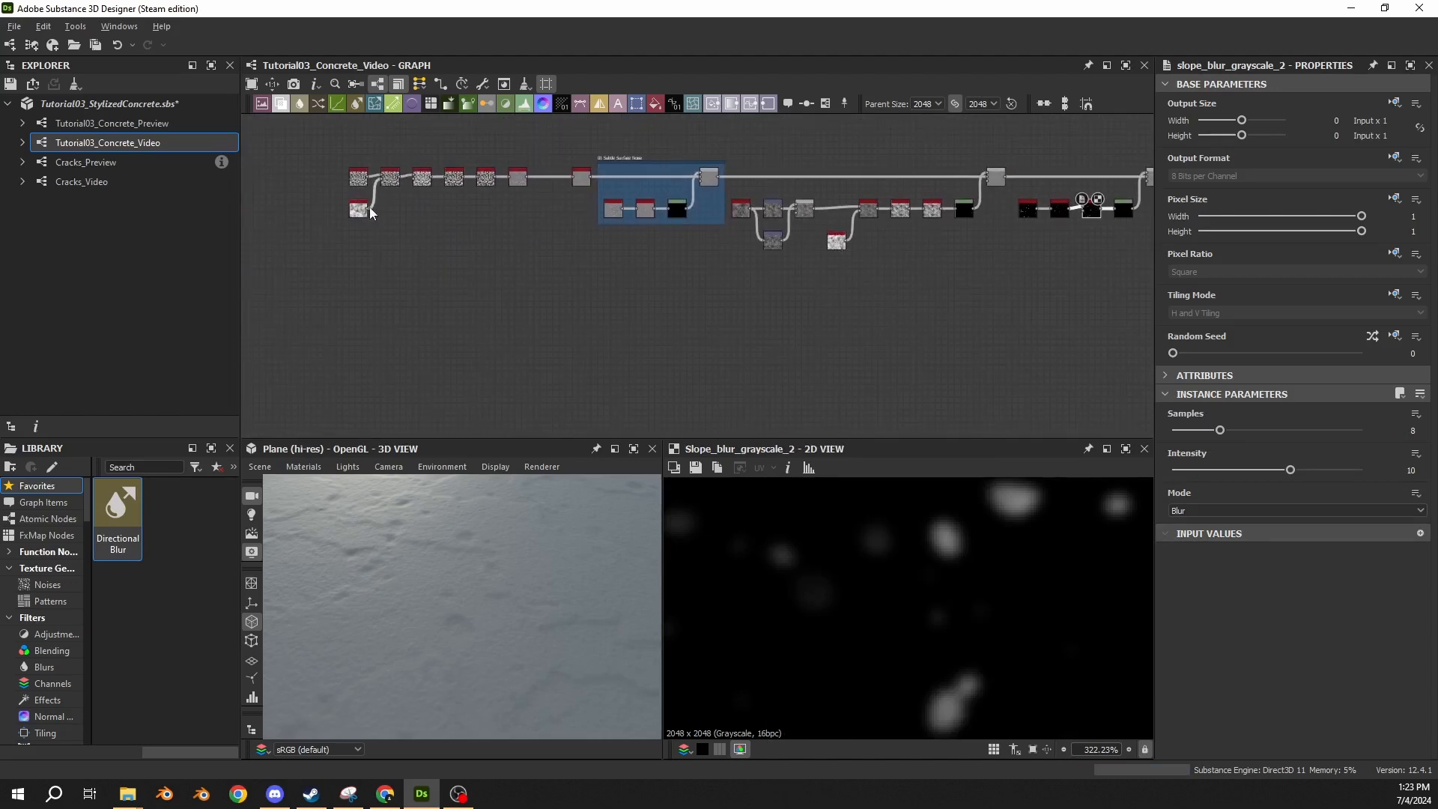
pyautogui.moveTo(368, 208); pyautogui.dragTo(1077, 316)
pyautogui.moveTo(1033, 288); pyautogui.dragTo(990, 293, button='middle')
pyautogui.scroll(2, 784, 307)
pyautogui.moveTo(784, 307); pyautogui.dragTo(835, 295, button='middle')
pyautogui.scroll(3, 658, 346)
pyautogui.moveTo(657, 346); pyautogui.dragTo(638, 402, button='middle')
pyautogui.moveTo(614, 423); pyautogui.dragTo(642, 161)
pyautogui.doubleClick(664, 158)
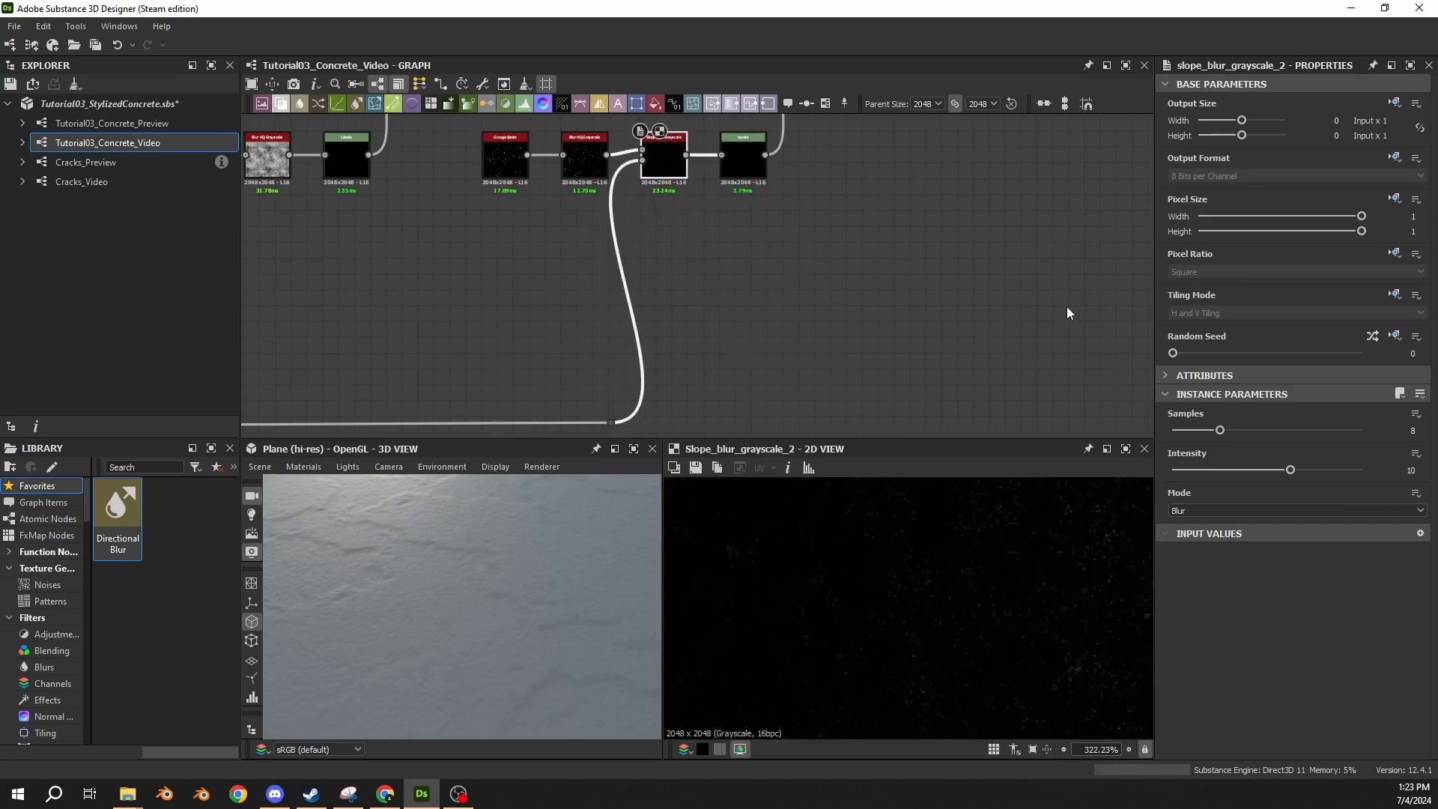
pyautogui.moveTo(663, 155); pyautogui.dragTo(672, 226, button='middle')
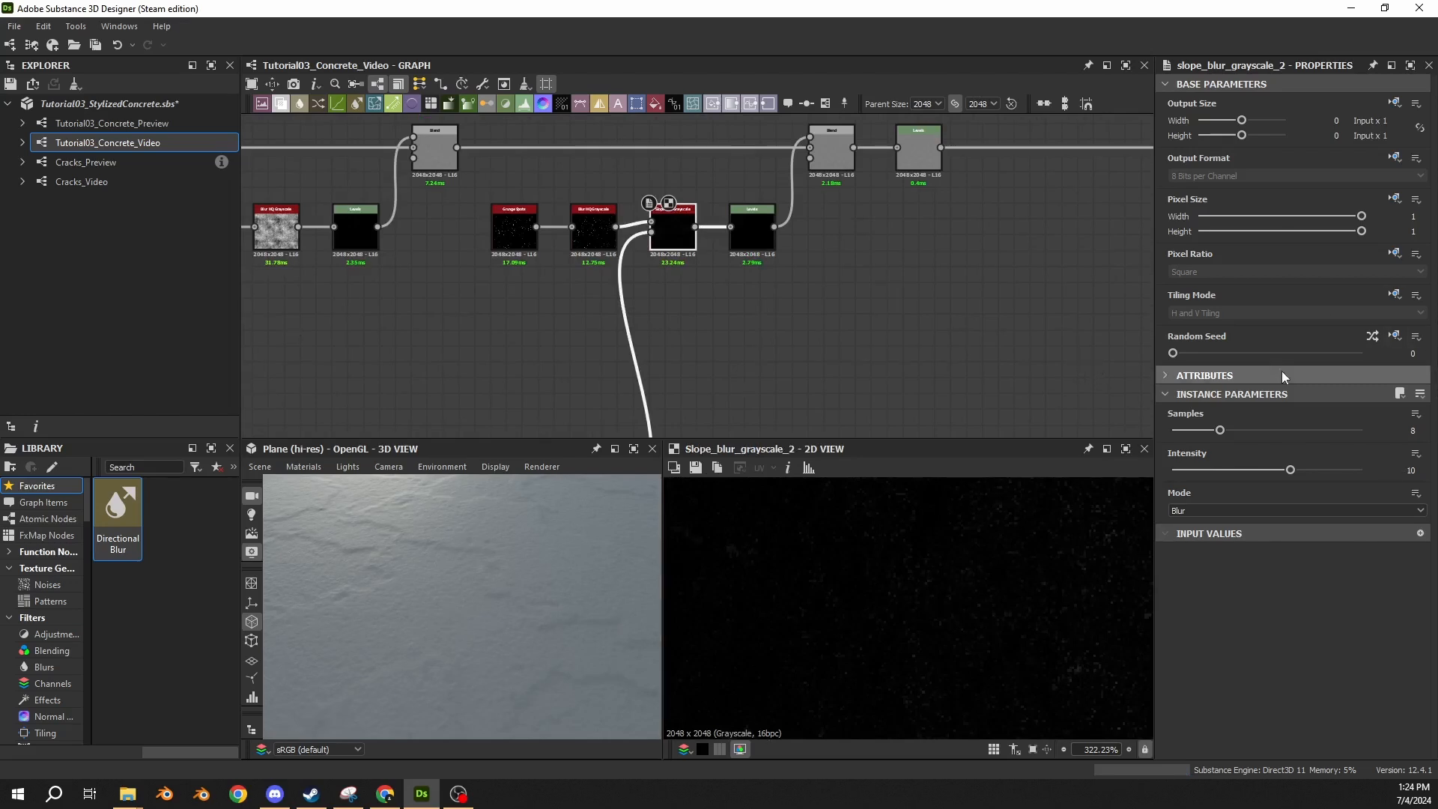
# Set the new Slope Blur Grayscale to 32 samples and an intensity of 0.2, keeping the mode at Blur.
pyautogui.moveTo(1314, 432); pyautogui.dragTo(1374, 429)
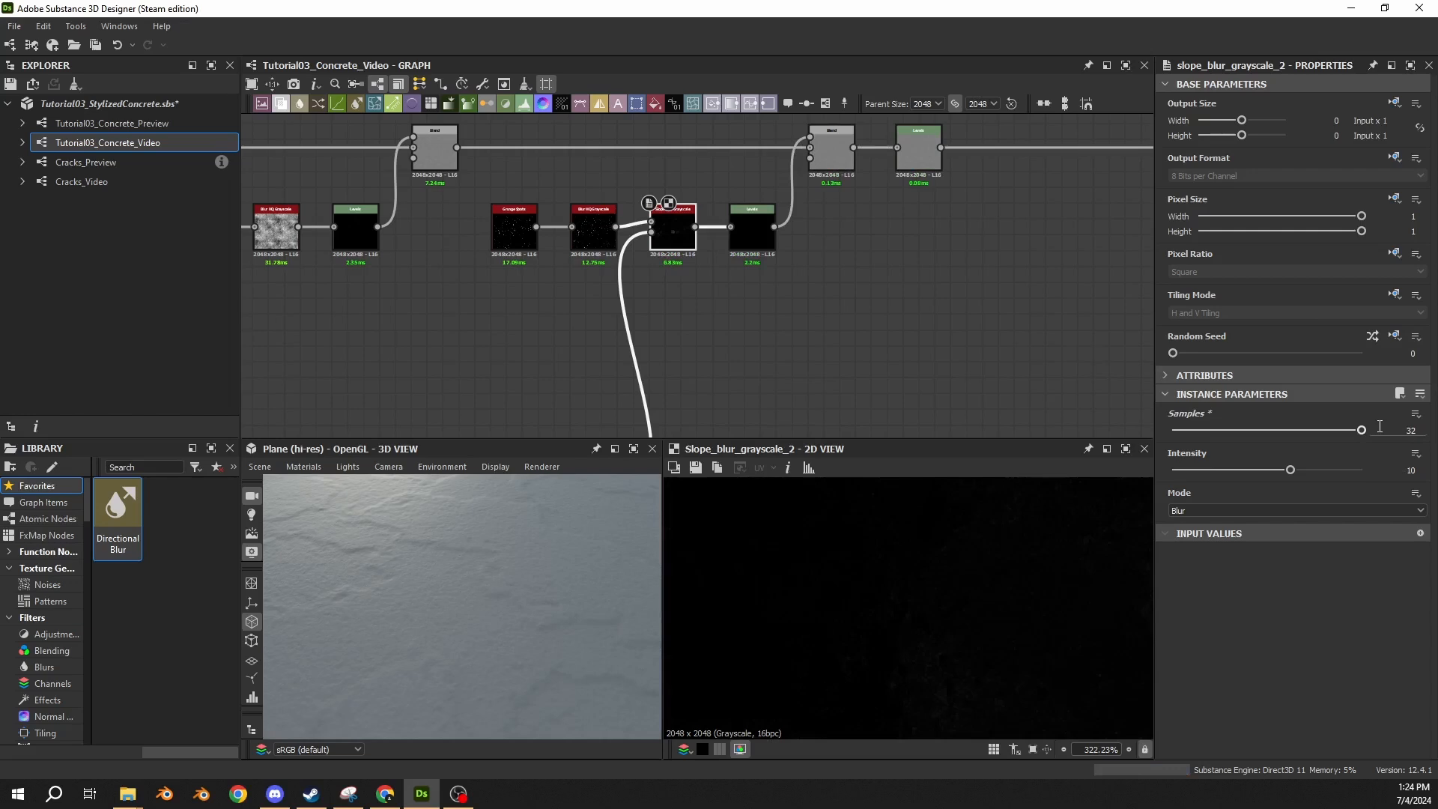
pyautogui.click(1411, 470)
pyautogui.write('.2')
pyautogui.press('Return')
pyautogui.click(1245, 511)
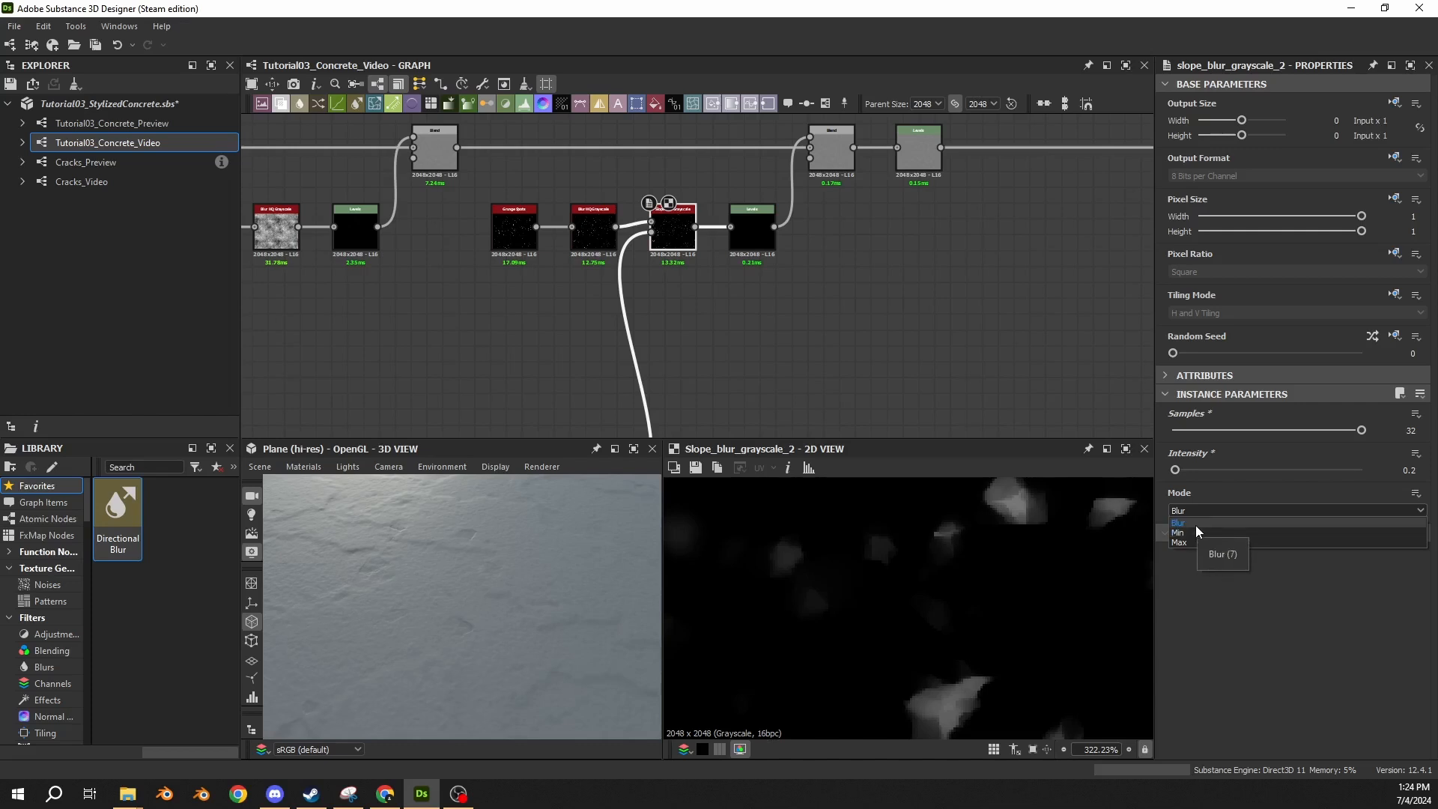
pyautogui.click(1195, 523)
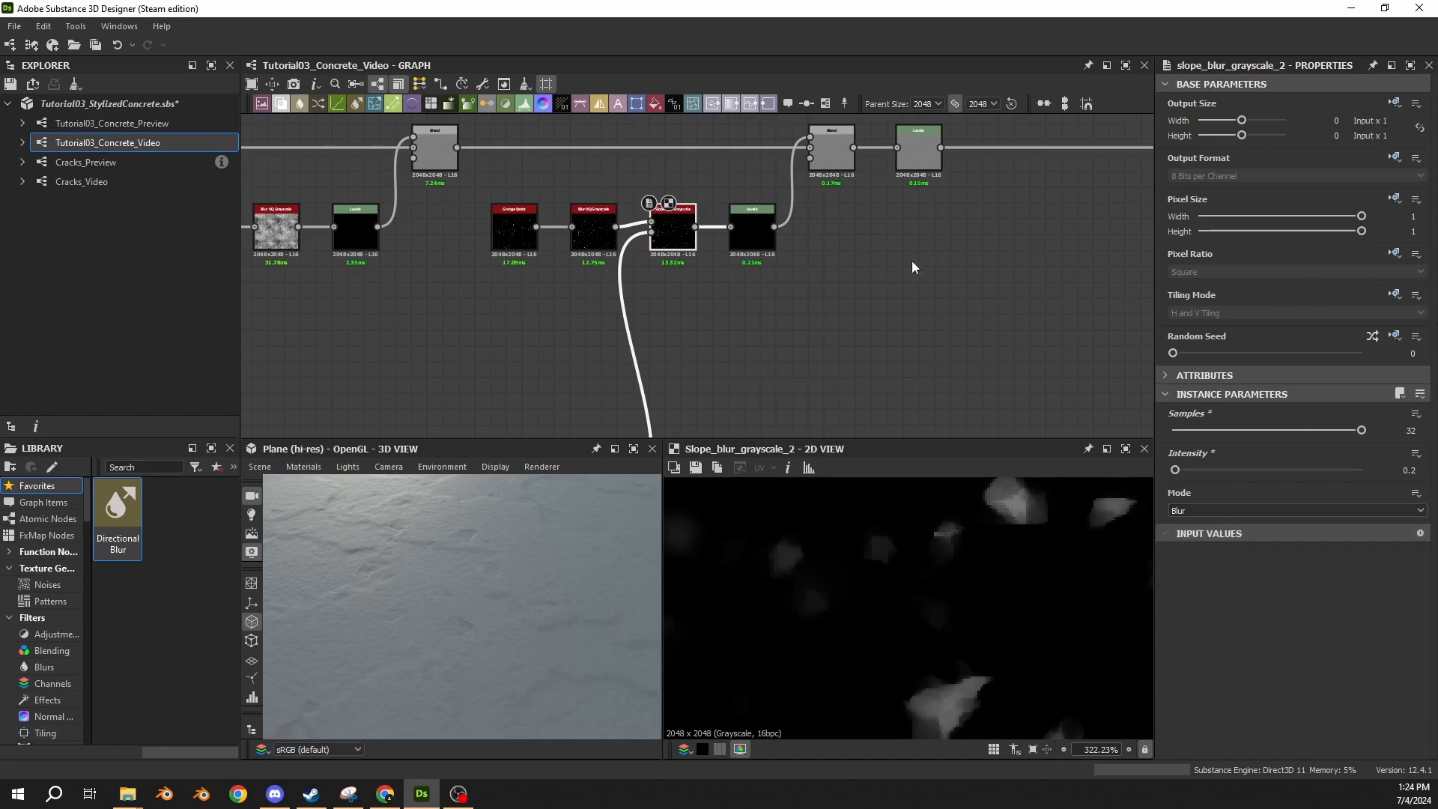
# Inspect the spots on the 3D surface, the spots chain's Levels and Blend nodes, and the Slope Blur output.
pyautogui.click(752, 242)
pyautogui.moveTo(481, 560)
pyautogui.mouseDown()
pyautogui.moveTo(463, 627)
pyautogui.moveTo(461, 578)
pyautogui.mouseUp()
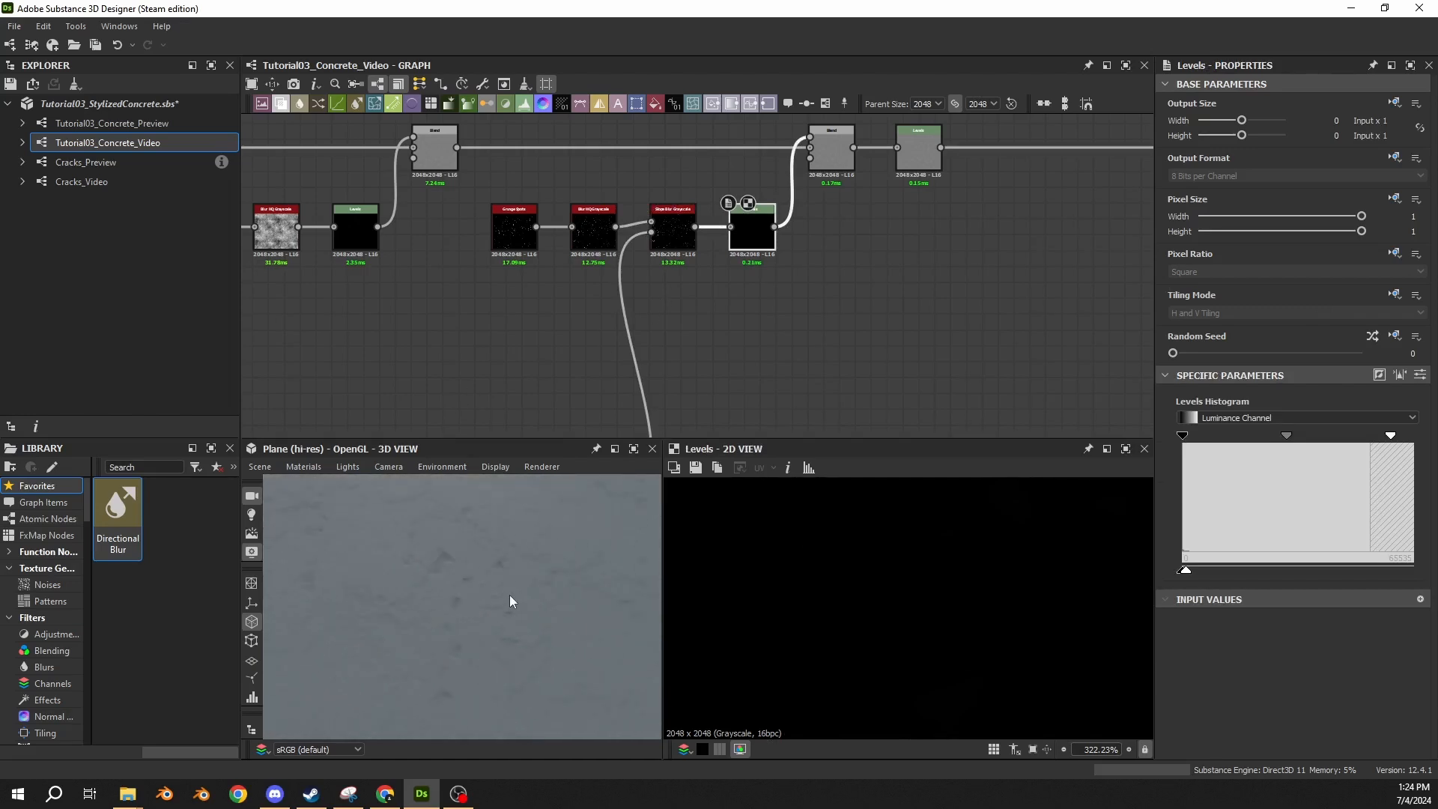
pyautogui.moveTo(510, 595); pyautogui.dragTo(442, 577)
pyautogui.click(835, 152)
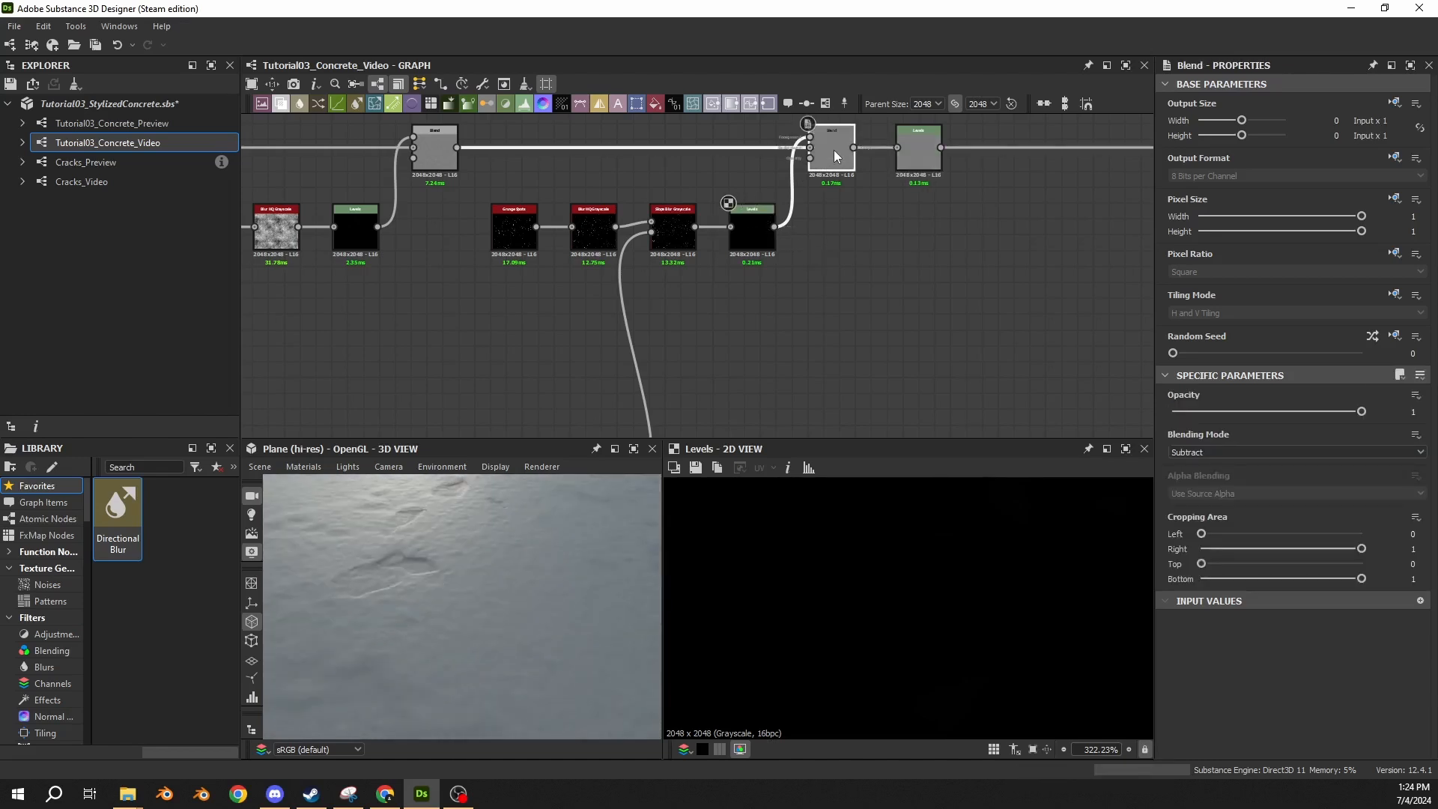
pyautogui.doubleClick(673, 231)
pyautogui.scroll(-8, 798, 523)
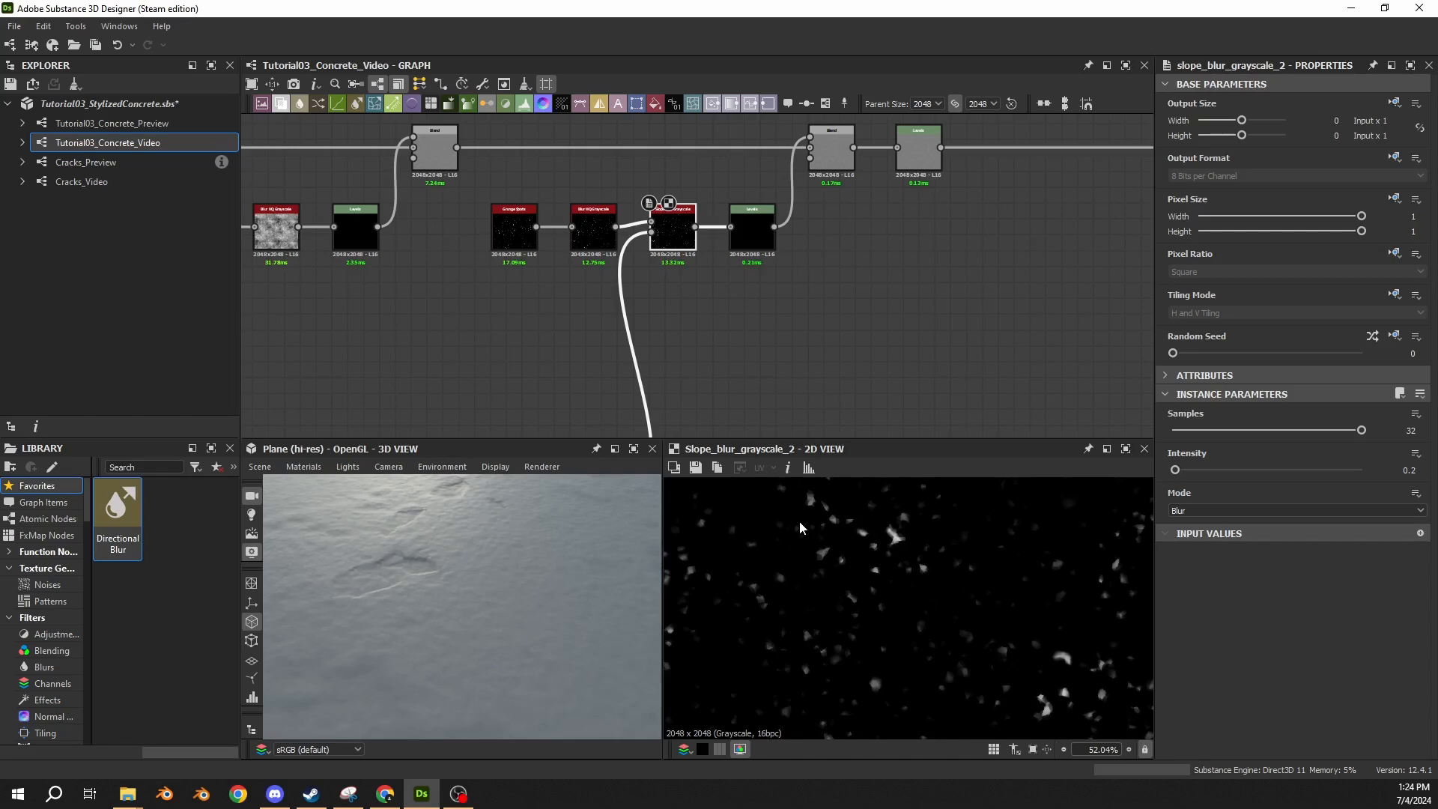
# Move the main chain's Levels node away from the spots Blend and insert another Blend node into the link between them.
pyautogui.moveTo(1044, 317); pyautogui.dragTo(626, 423, button='middle')
pyautogui.moveTo(517, 264); pyautogui.dragTo(1003, 268)
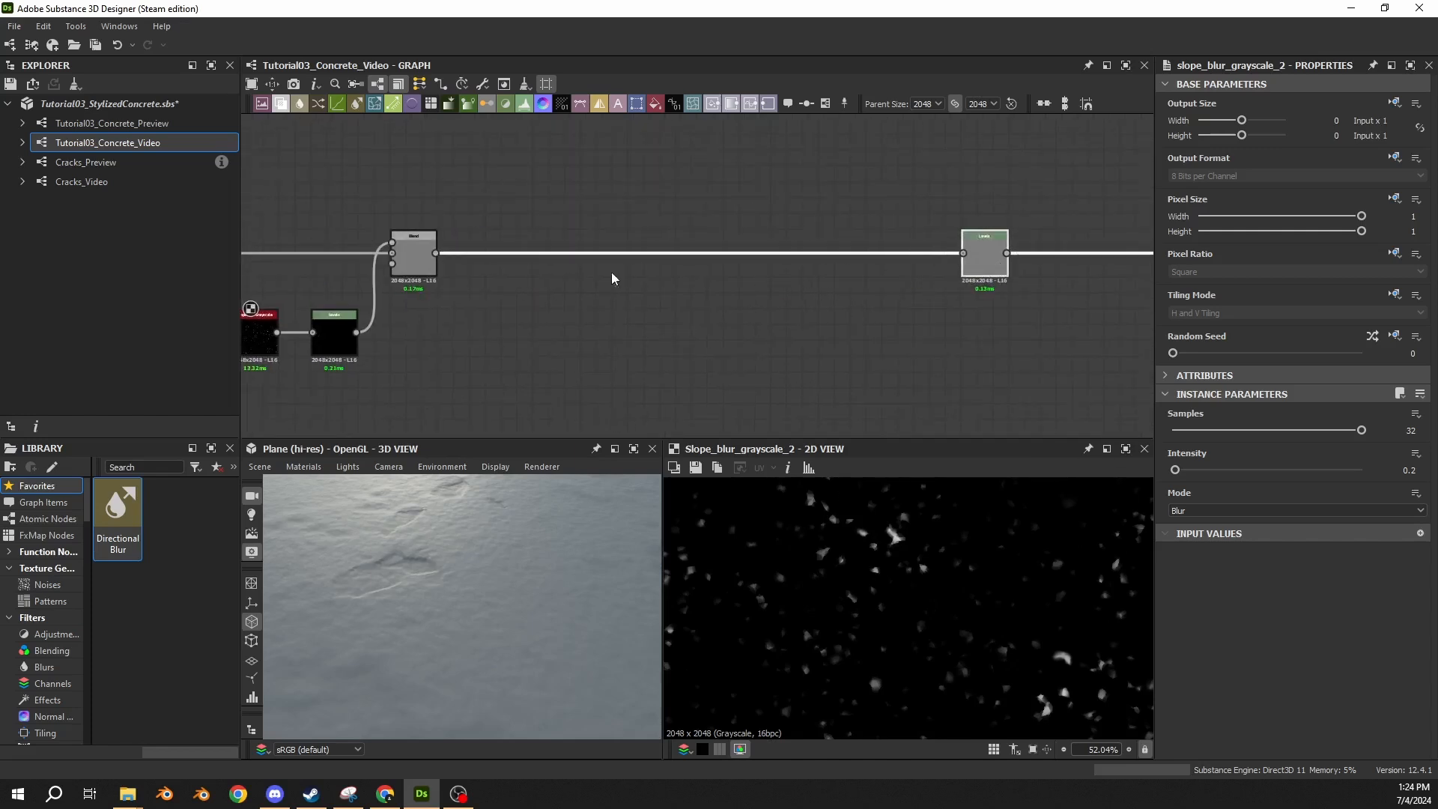
pyautogui.click(565, 326)
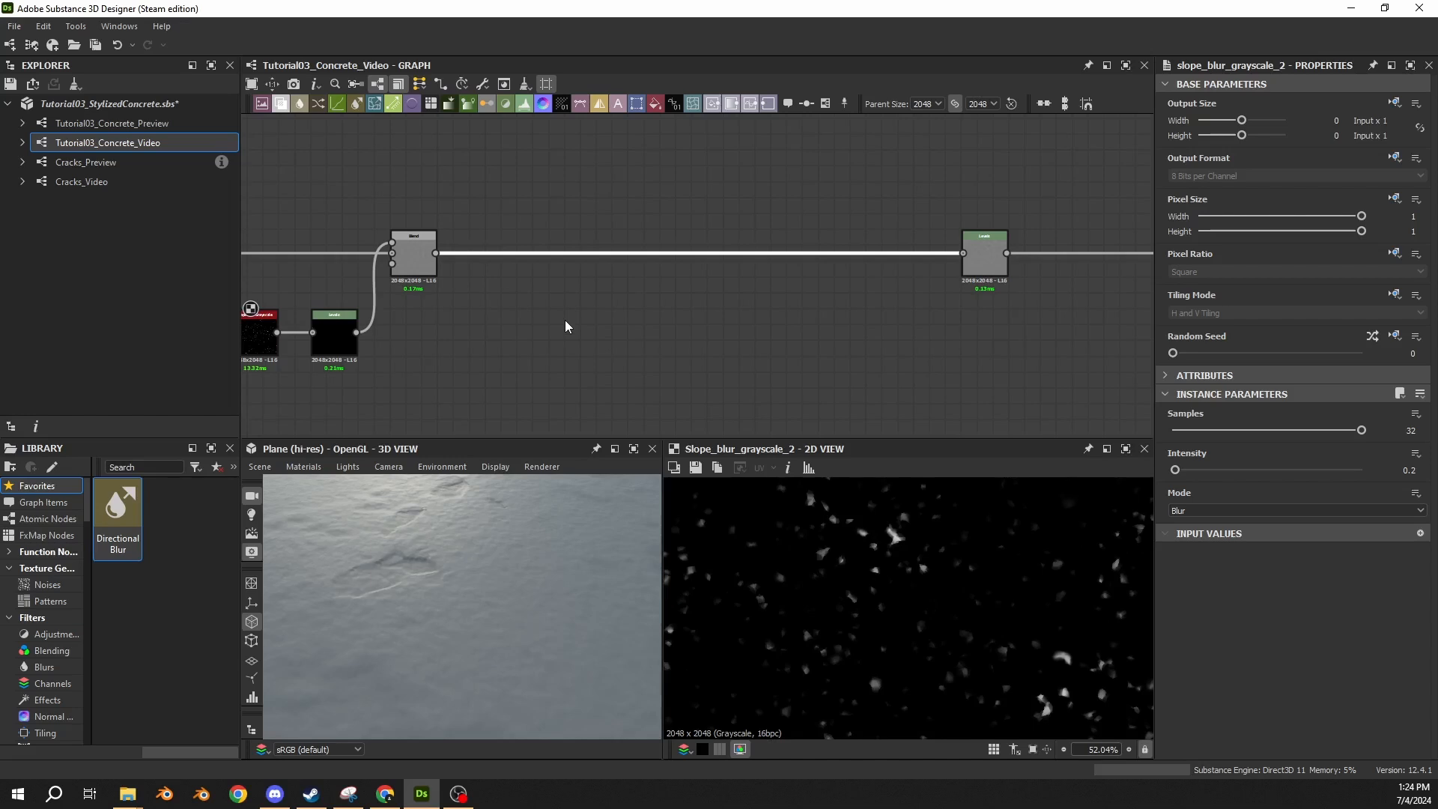
pyautogui.press('space')
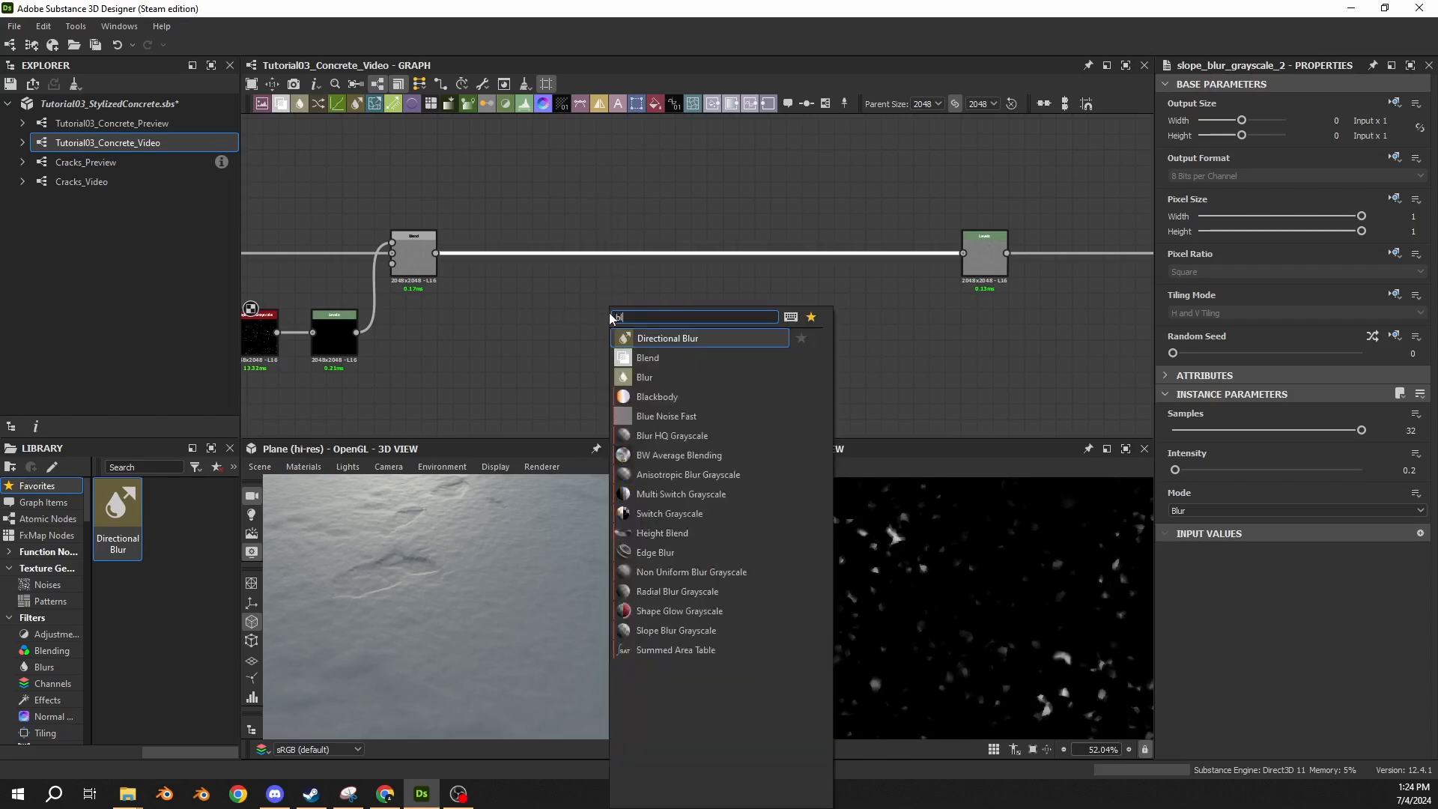
pyautogui.write('blend')
pyautogui.press('Return')
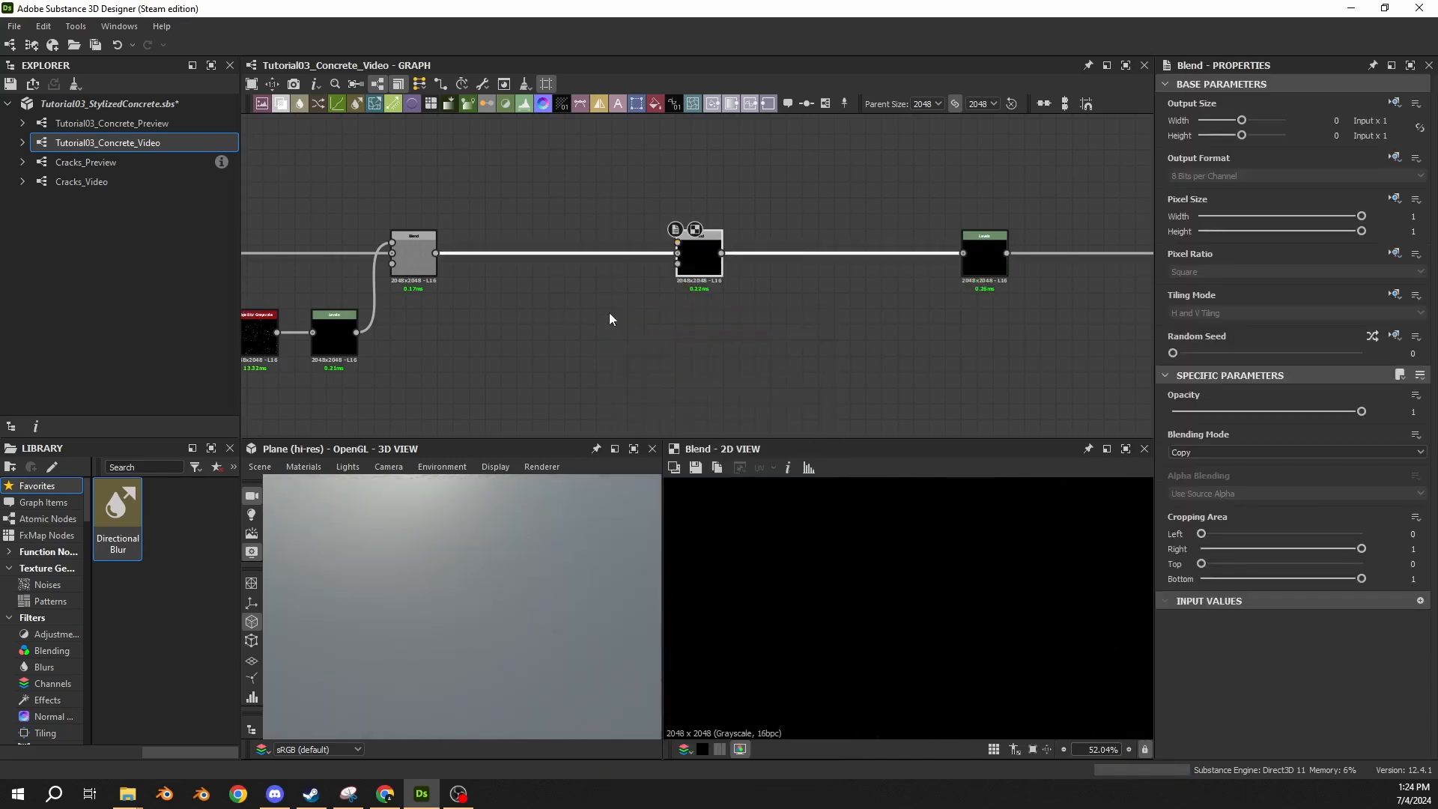
# Branch a Transformation 2D node off the spots Slope Blur output and halve its pattern scale with the /2 option.
pyautogui.moveTo(552, 310); pyautogui.dragTo(712, 184, button='middle')
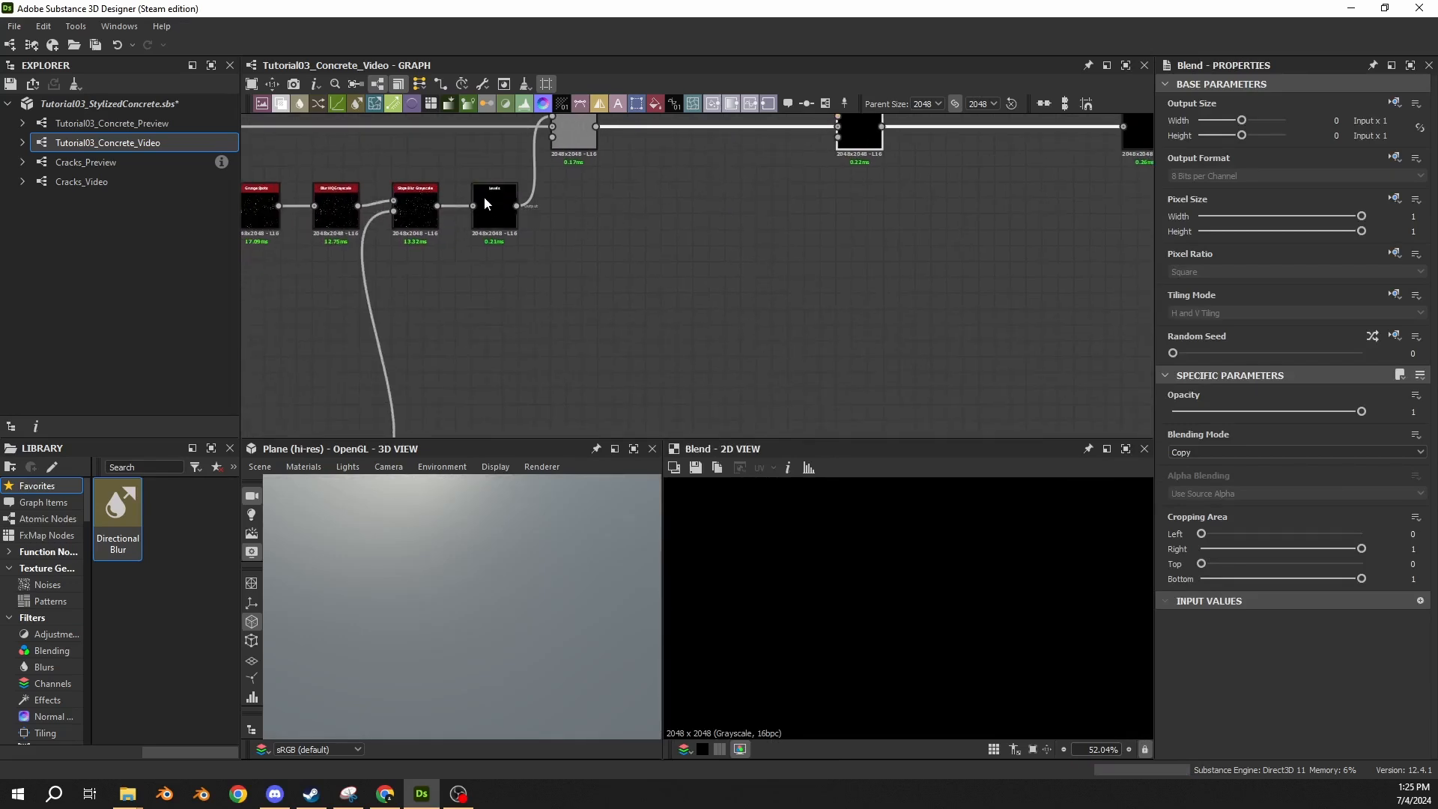
pyautogui.moveTo(439, 207); pyautogui.dragTo(729, 299)
pyautogui.write('tr')
pyautogui.click(790, 310)
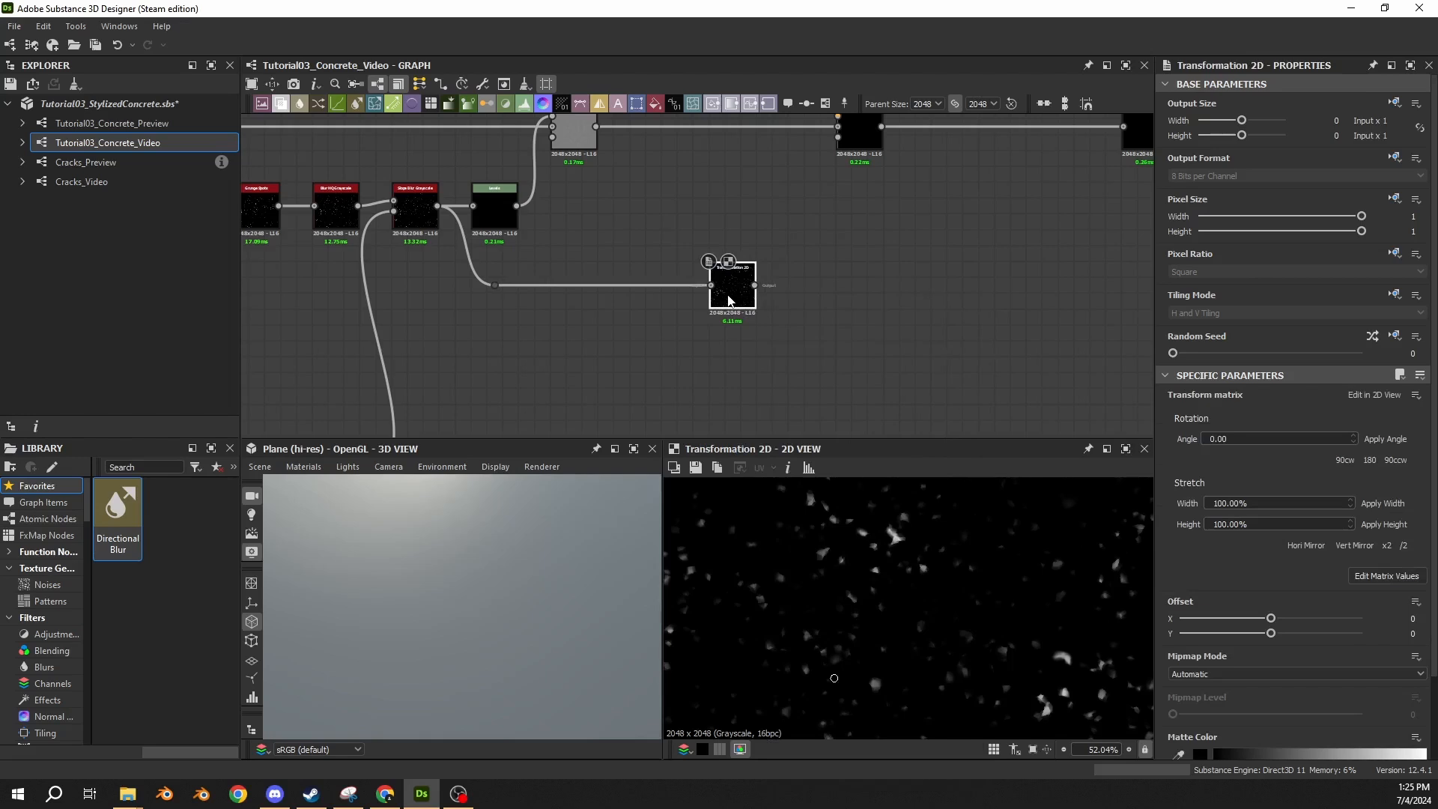
pyautogui.scroll(-6, 931, 586)
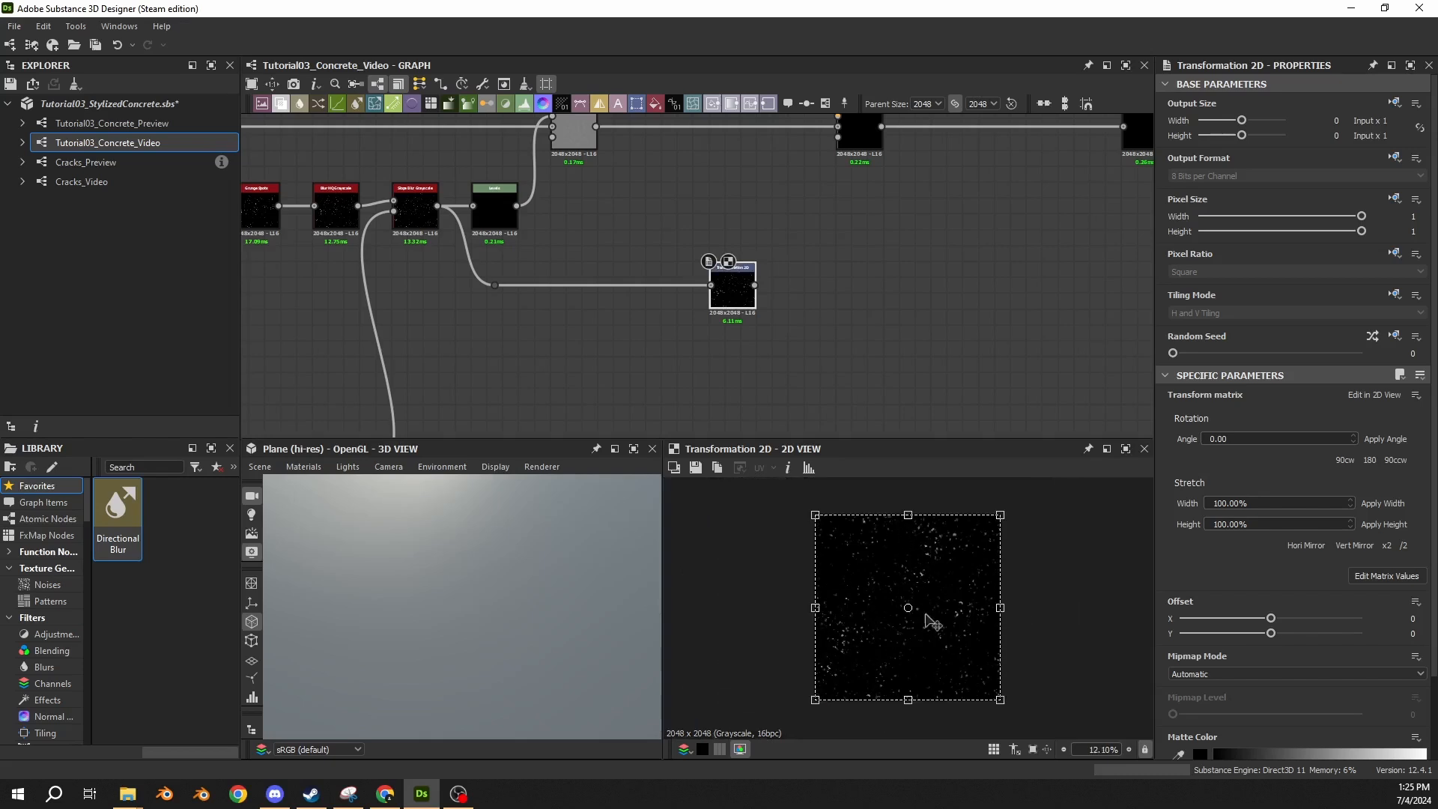
pyautogui.click(1404, 545)
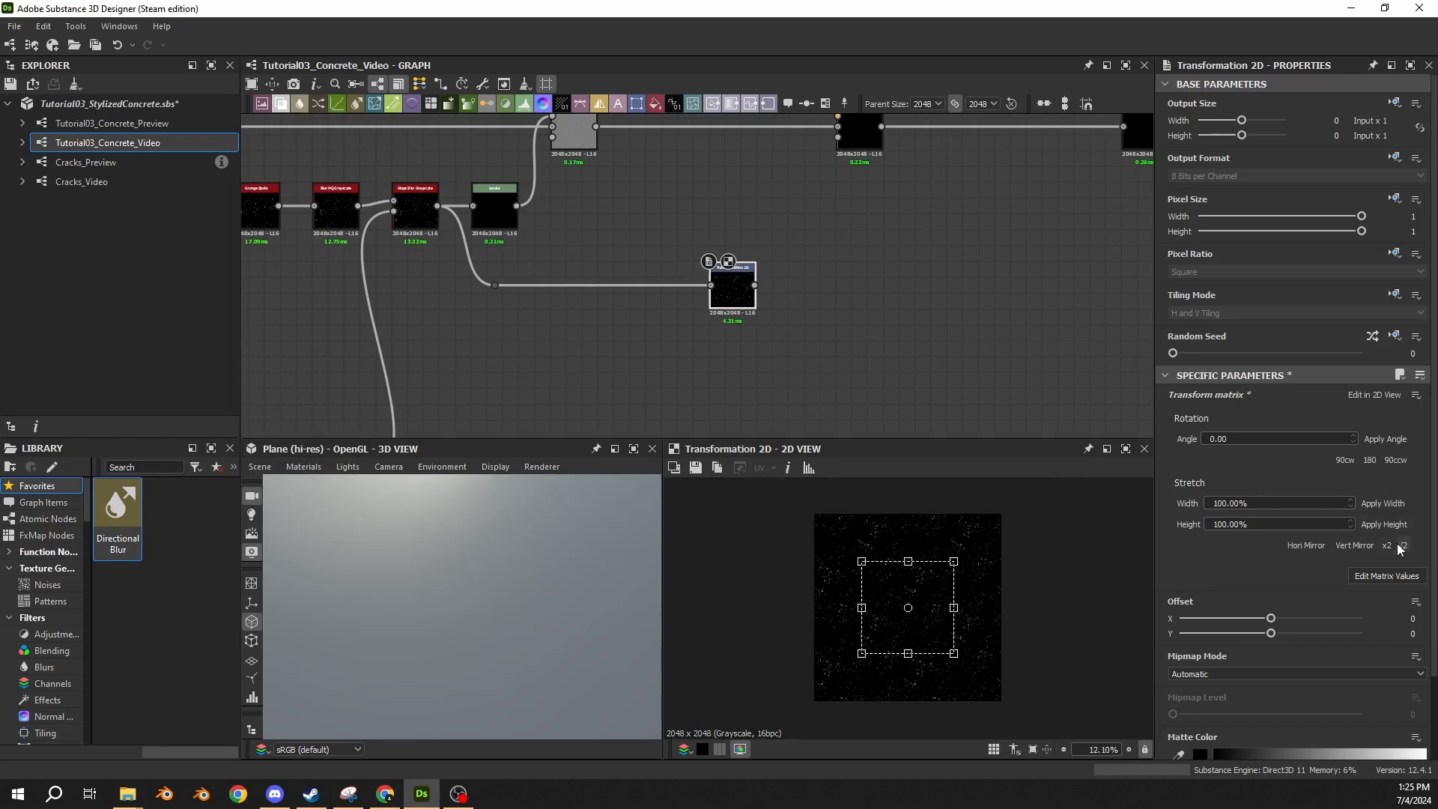
pyautogui.scroll(3, 871, 592)
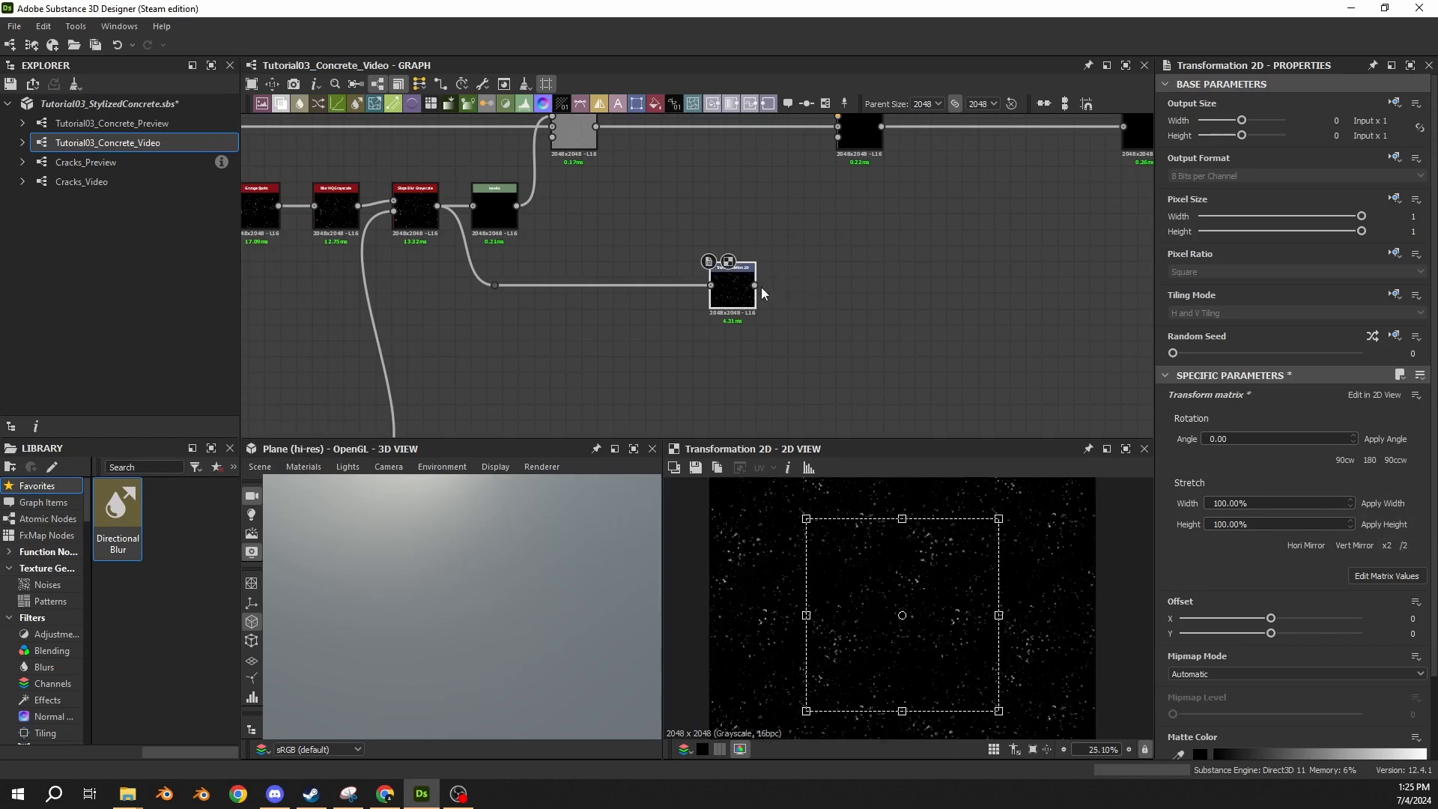
# Add a Levels node after the Transformation 2D and shift both nodes slightly toward the spots chain.
pyautogui.moveTo(757, 289); pyautogui.dragTo(793, 286)
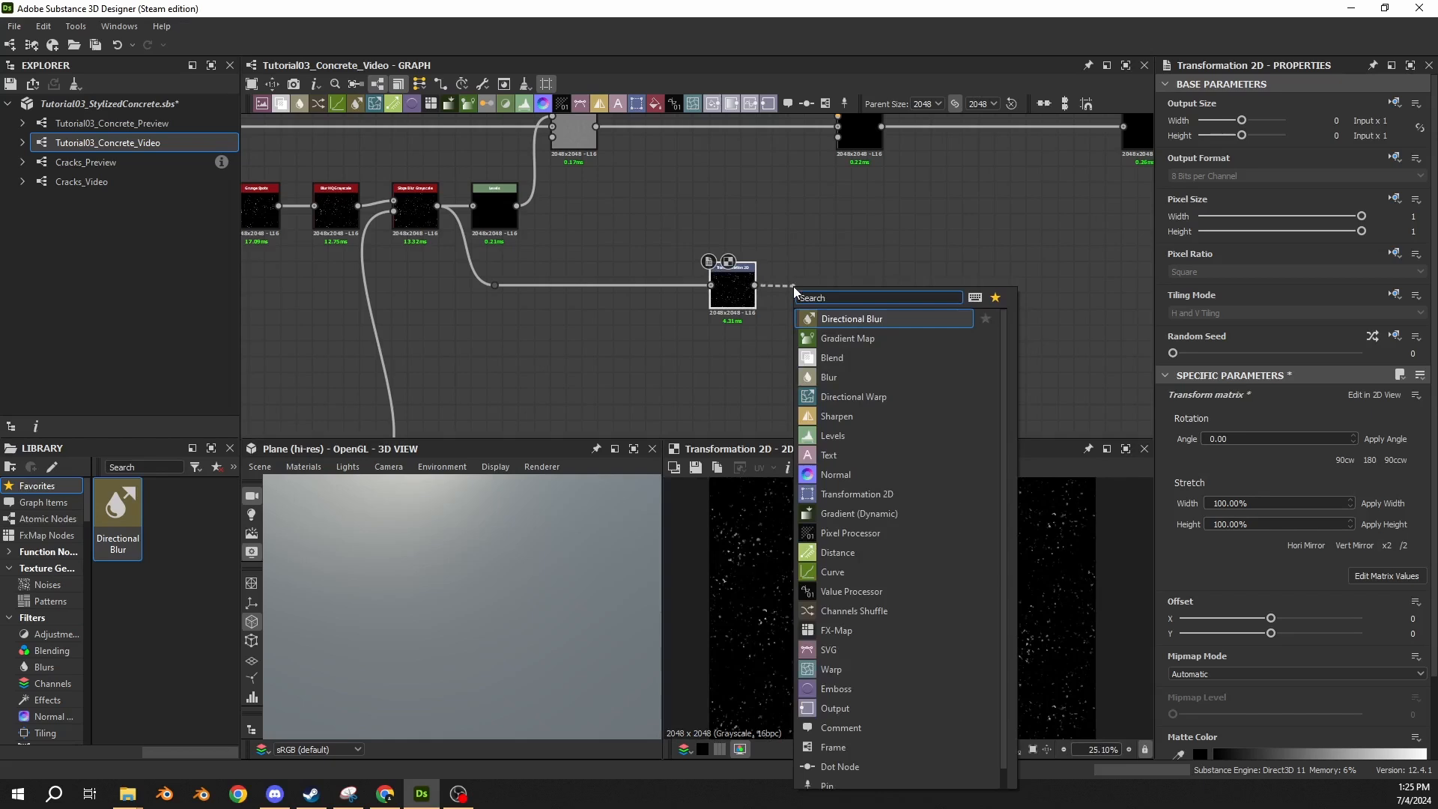
pyautogui.write('lev')
pyautogui.press('Return')
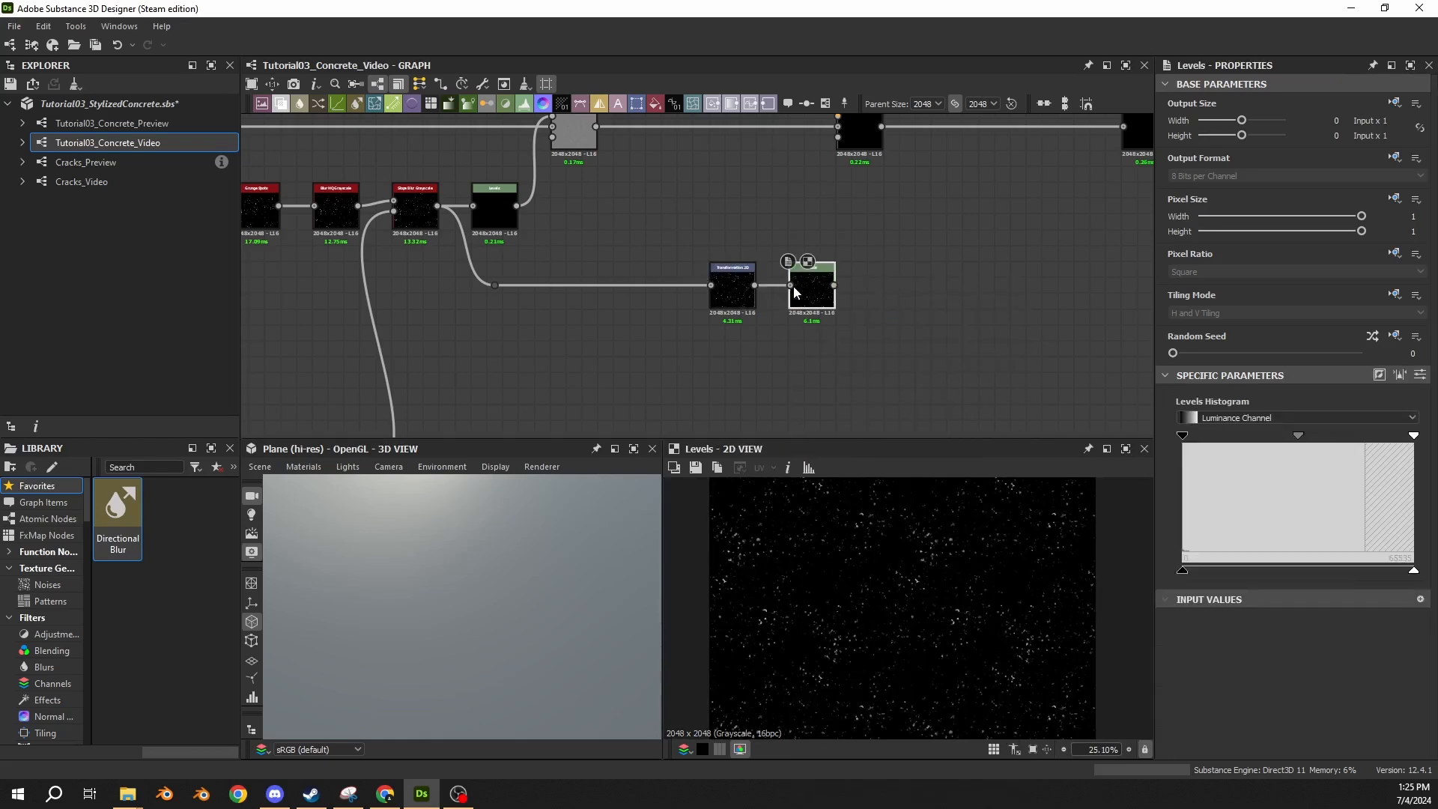
pyautogui.moveTo(920, 255); pyautogui.dragTo(703, 333)
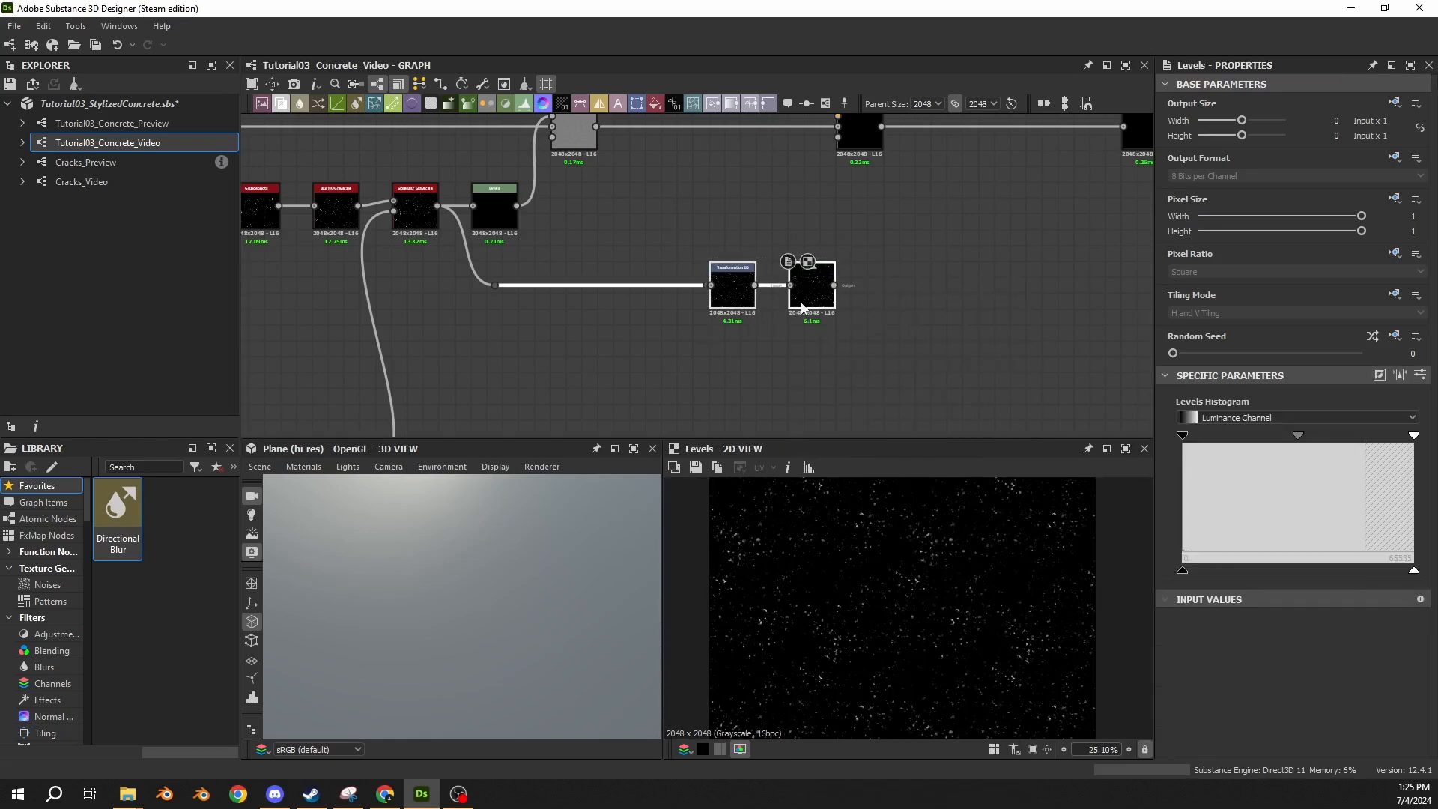
pyautogui.moveTo(802, 304); pyautogui.dragTo(772, 303)
pyautogui.click(809, 263)
pyautogui.moveTo(851, 208); pyautogui.dragTo(835, 267, button='middle')
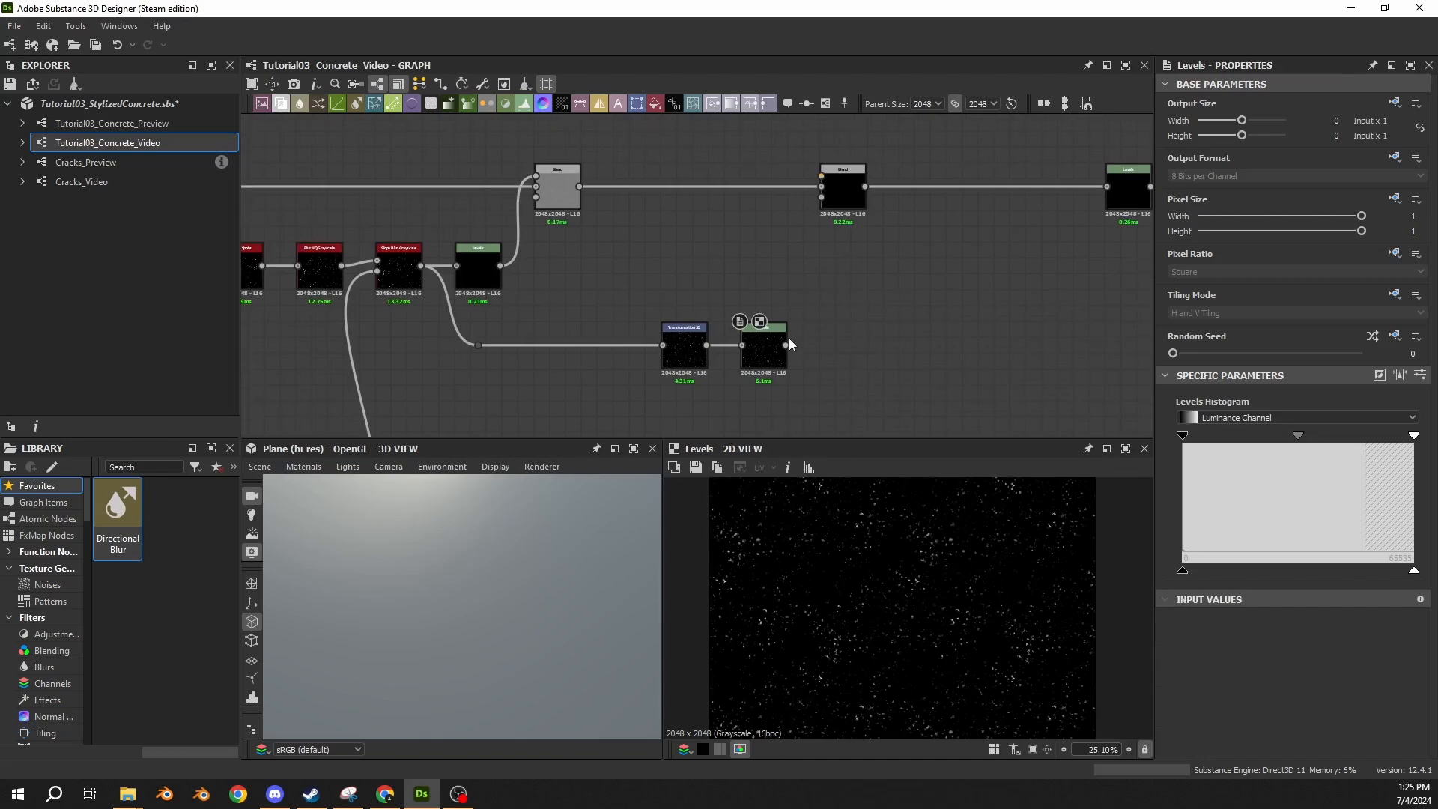
# Connect the new Levels output to the new Blend's foreground and set the blending mode to Subtract.
pyautogui.moveTo(788, 340); pyautogui.dragTo(821, 179)
pyautogui.click(842, 194)
pyautogui.click(1213, 452)
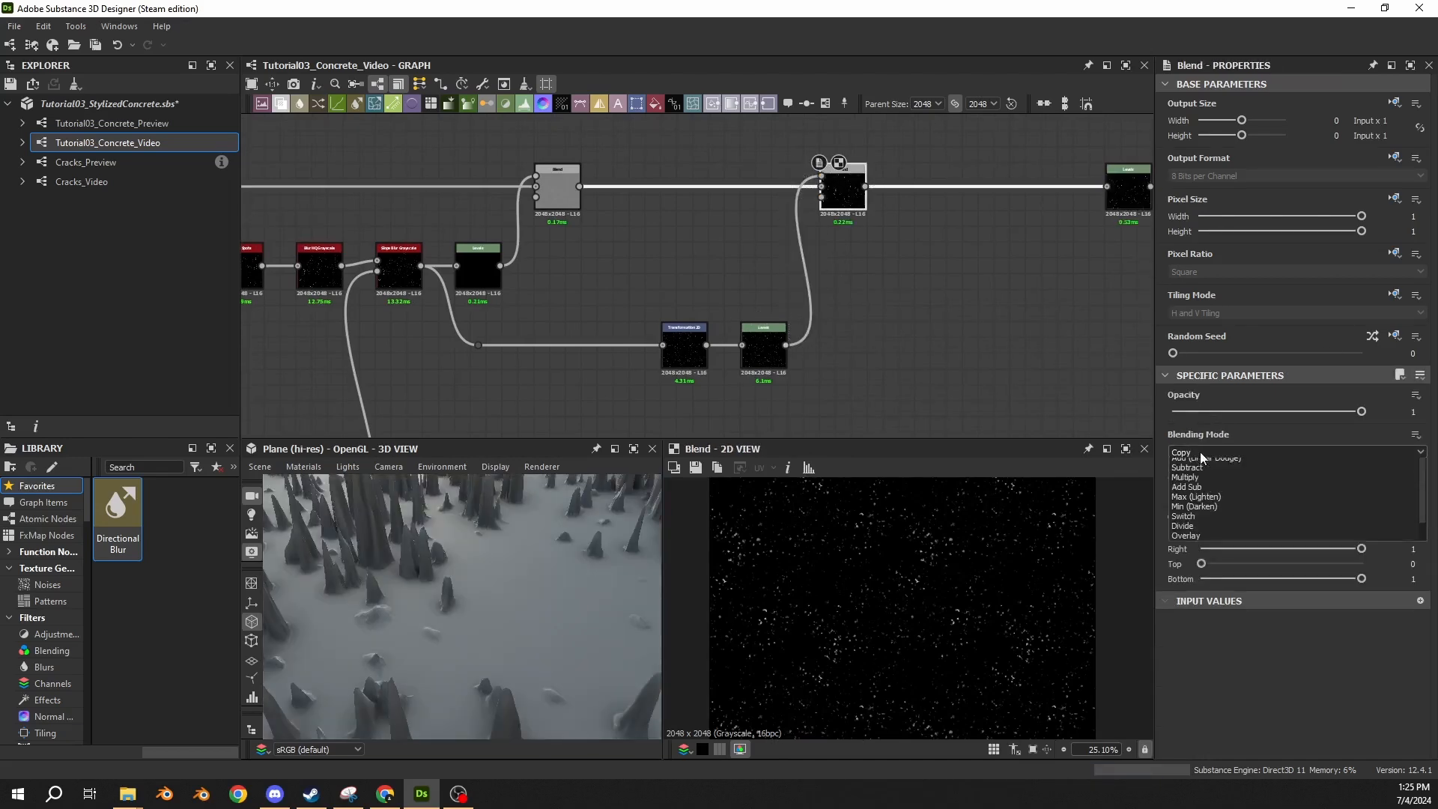
pyautogui.click(1191, 485)
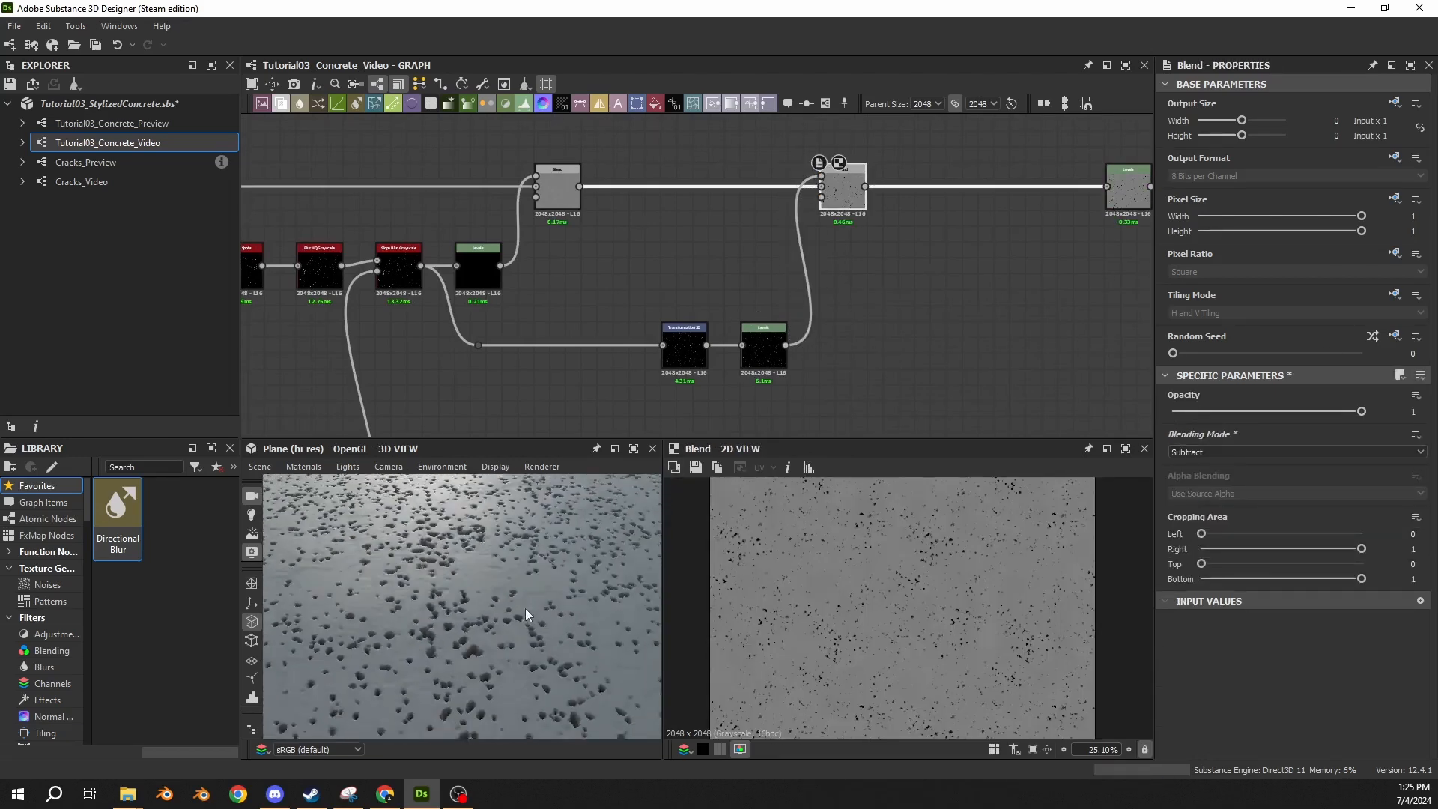
pyautogui.moveTo(507, 552); pyautogui.dragTo(490, 593)
# Set the small-spots Levels node's Level In High to 0.9 and Level Out High to 0.0075.
pyautogui.click(767, 352)
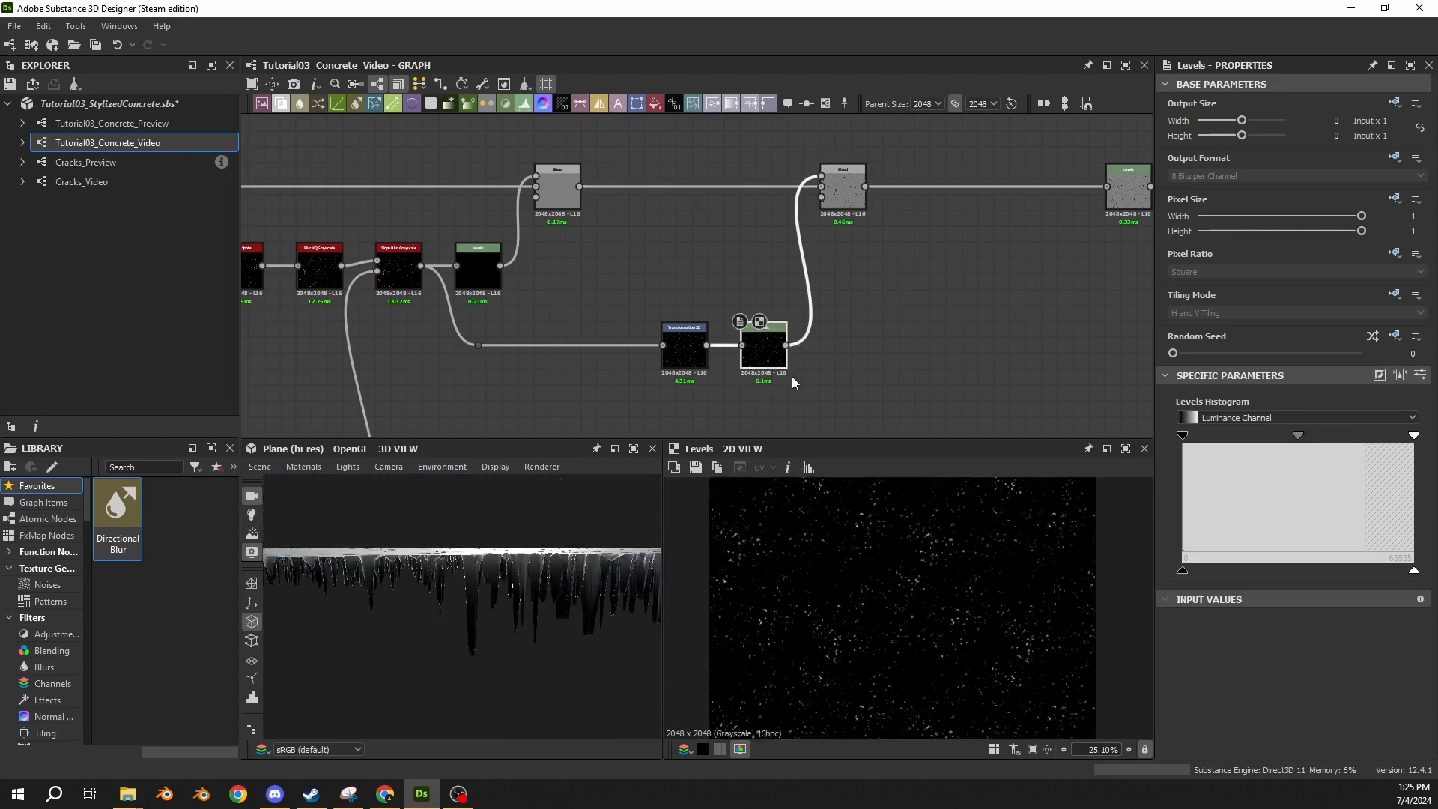
pyautogui.click(1421, 376)
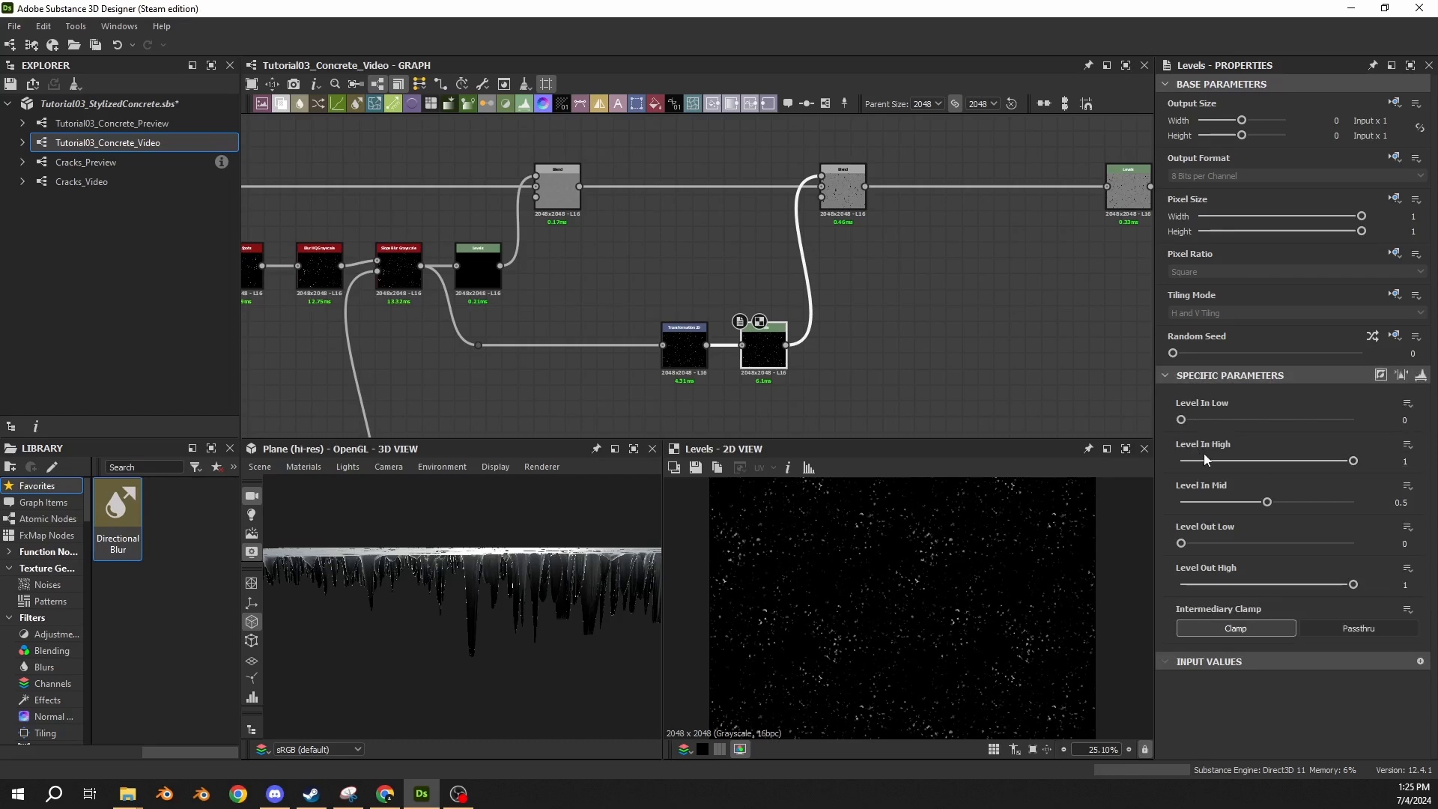
pyautogui.click(1412, 466)
pyautogui.write('0.9')
pyautogui.press('Return')
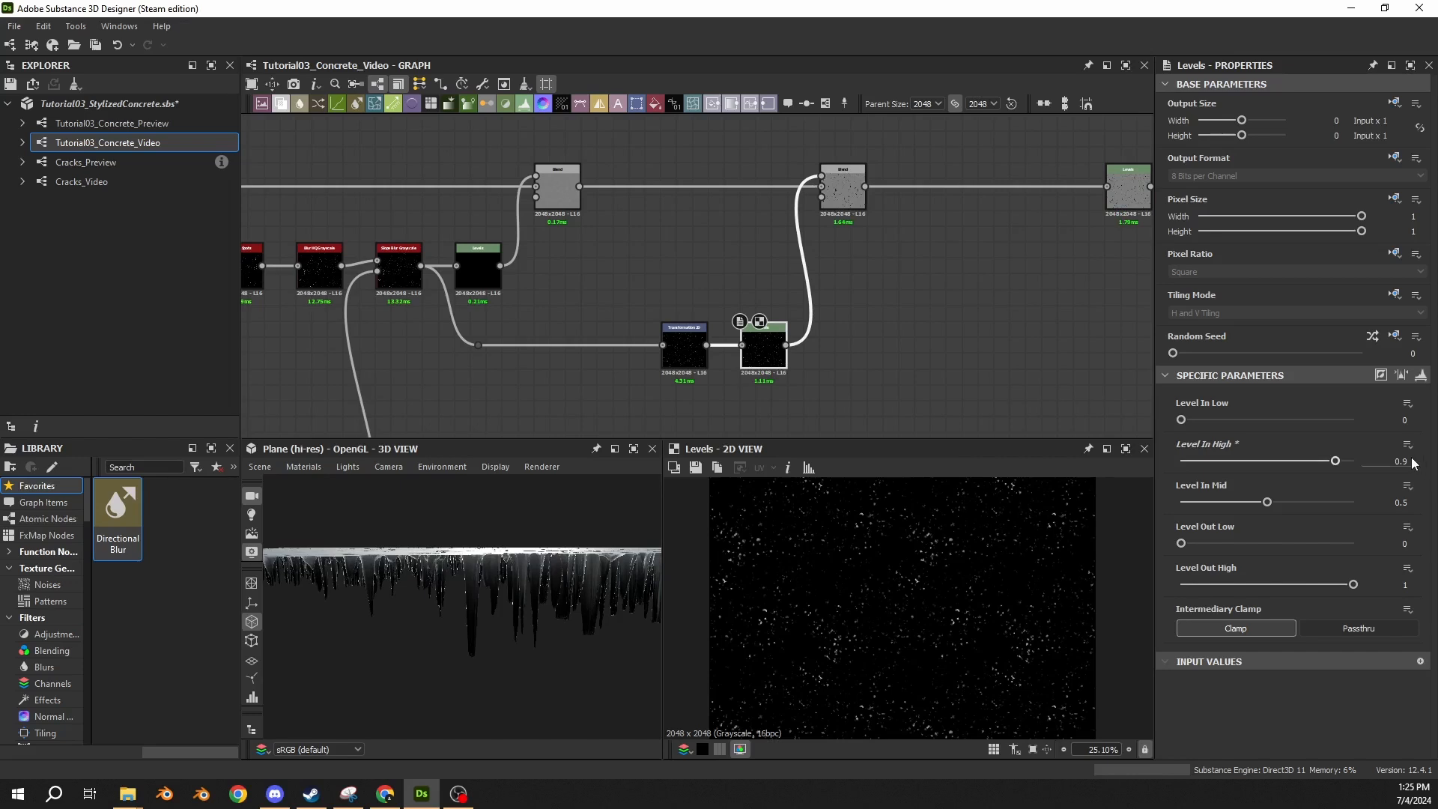
pyautogui.click(1408, 585)
pyautogui.write('0.0075')
pyautogui.press('Return')
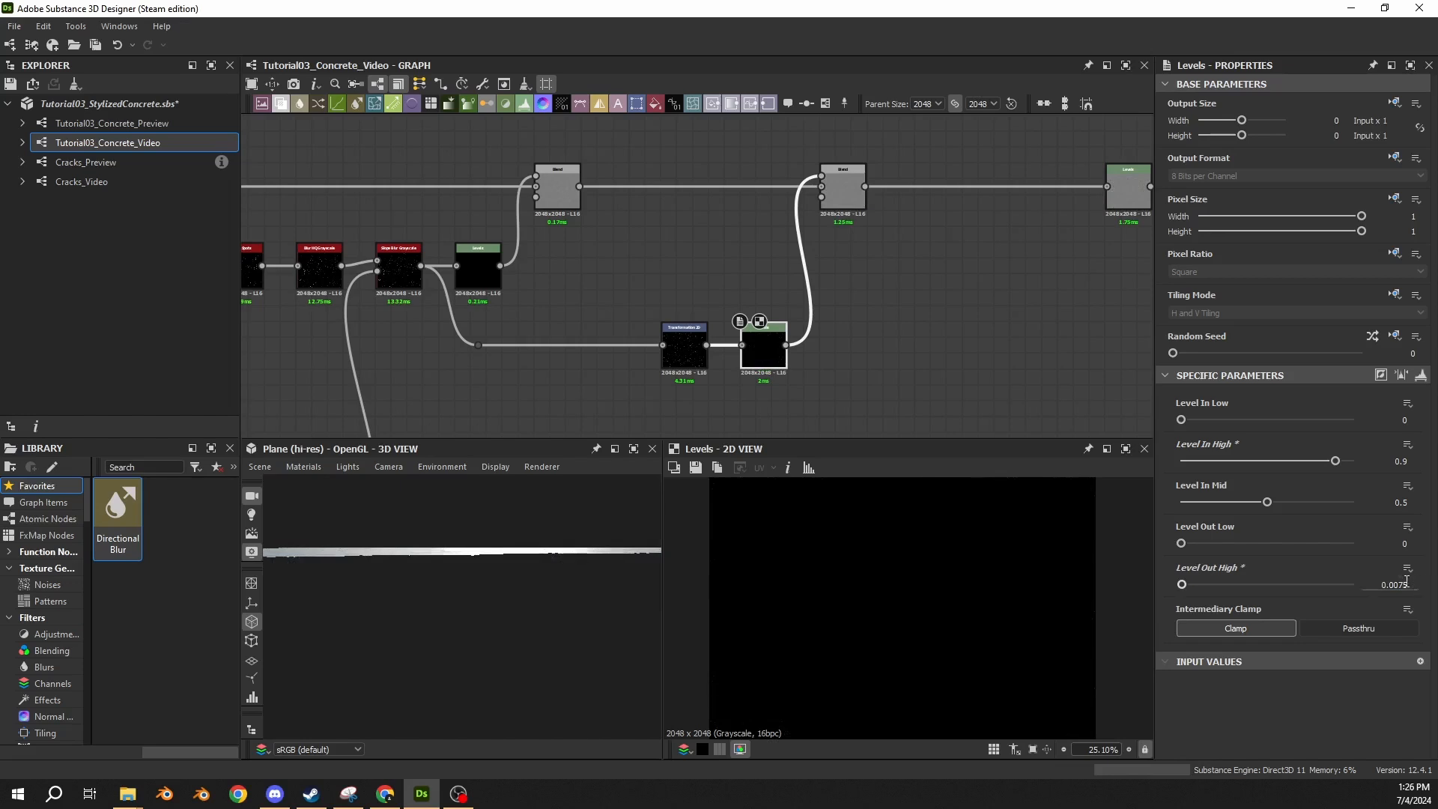
pyautogui.moveTo(424, 555); pyautogui.dragTo(486, 588)
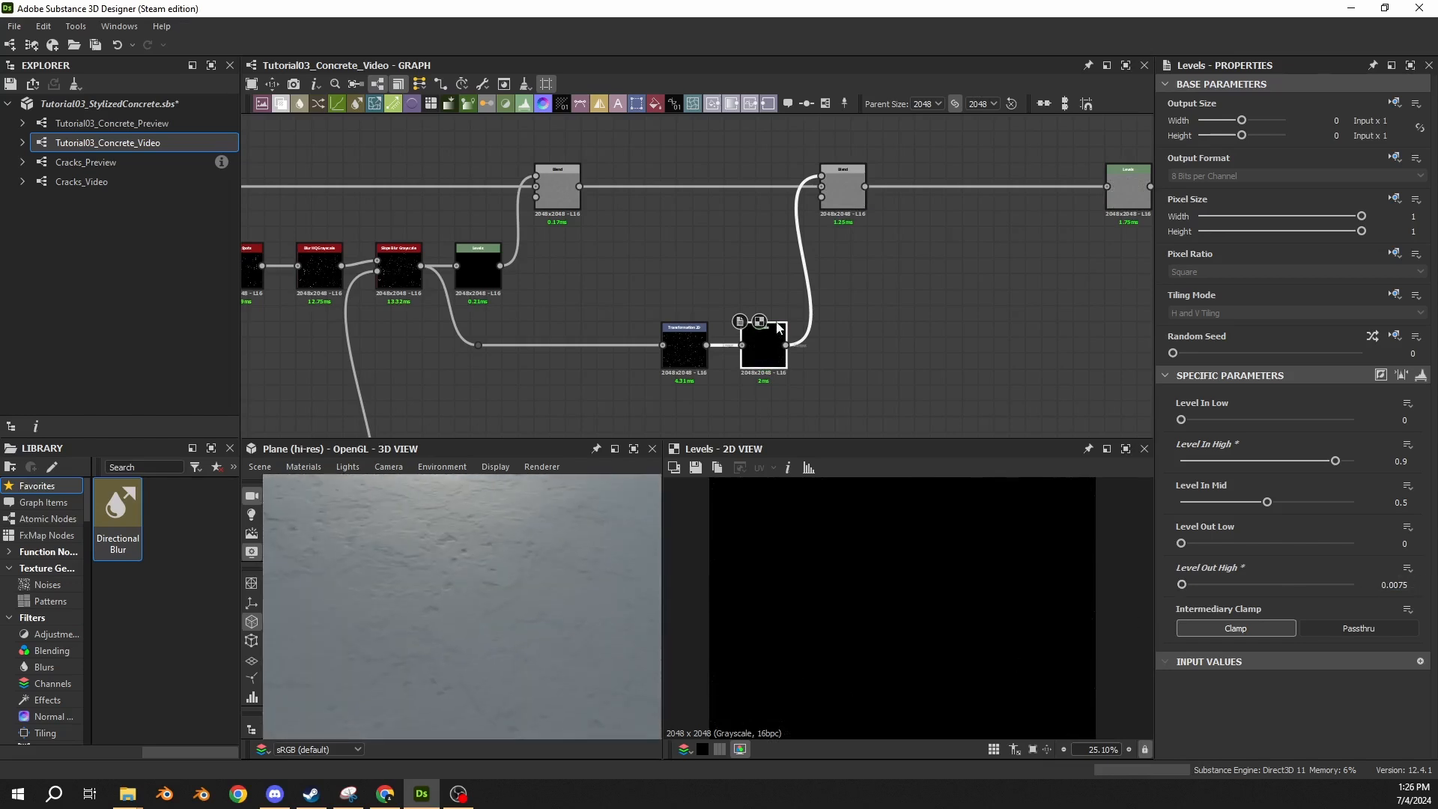
pyautogui.click(842, 197)
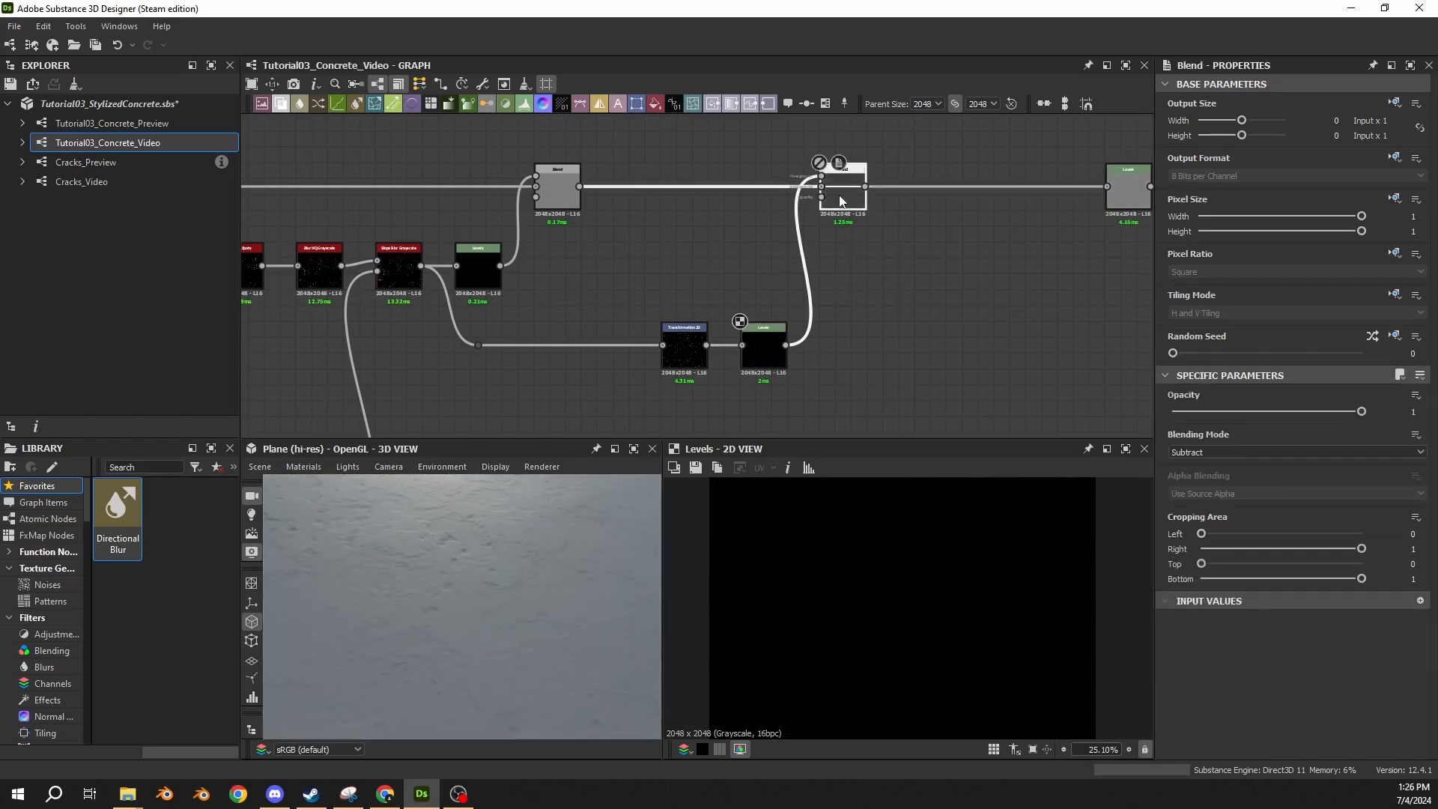
pyautogui.moveTo(475, 543); pyautogui.dragTo(492, 548)
# Rotate the Transformation 2D spots pattern by 90 degrees clockwise and compare the surface with the Blend results.
pyautogui.click(684, 351)
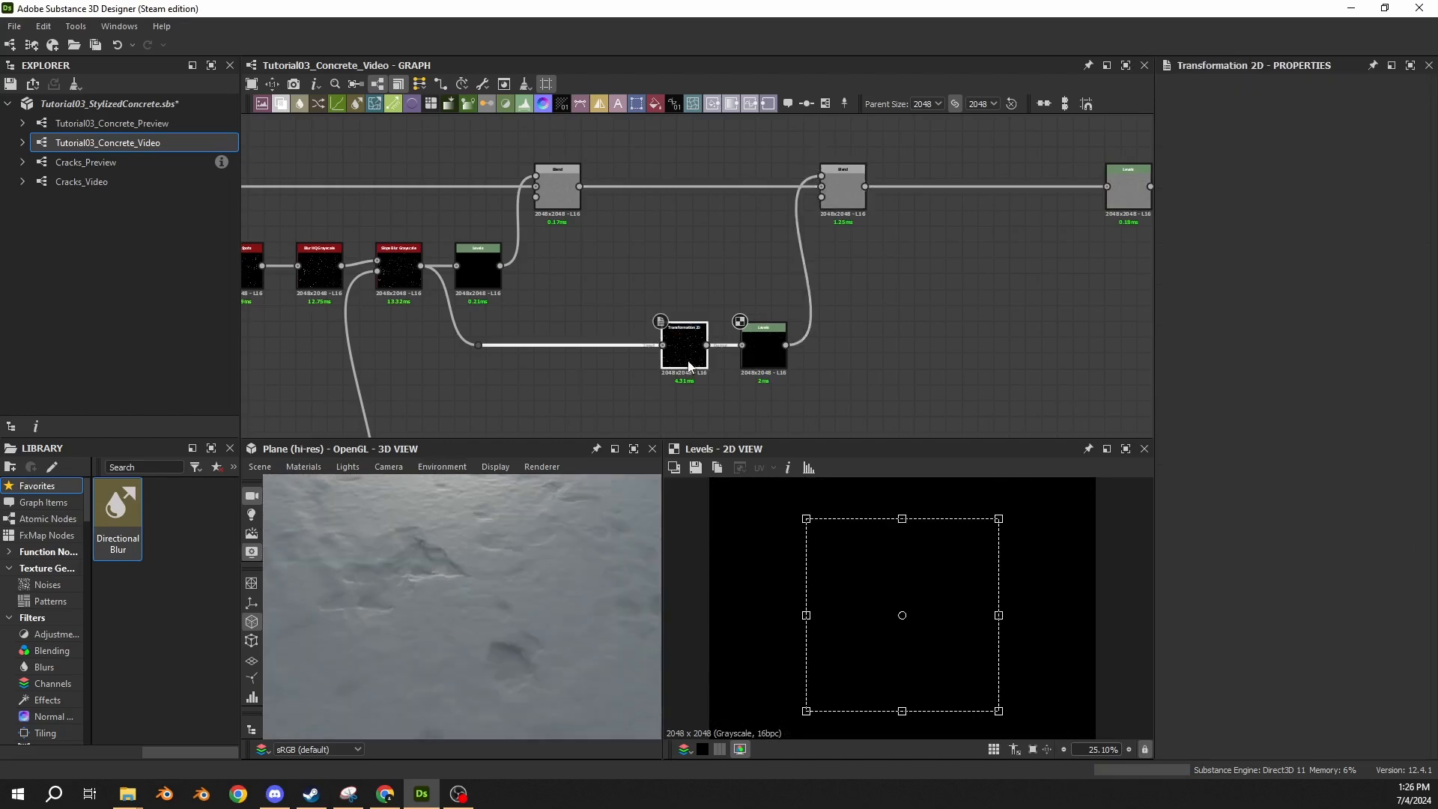
pyautogui.doubleClick(419, 277)
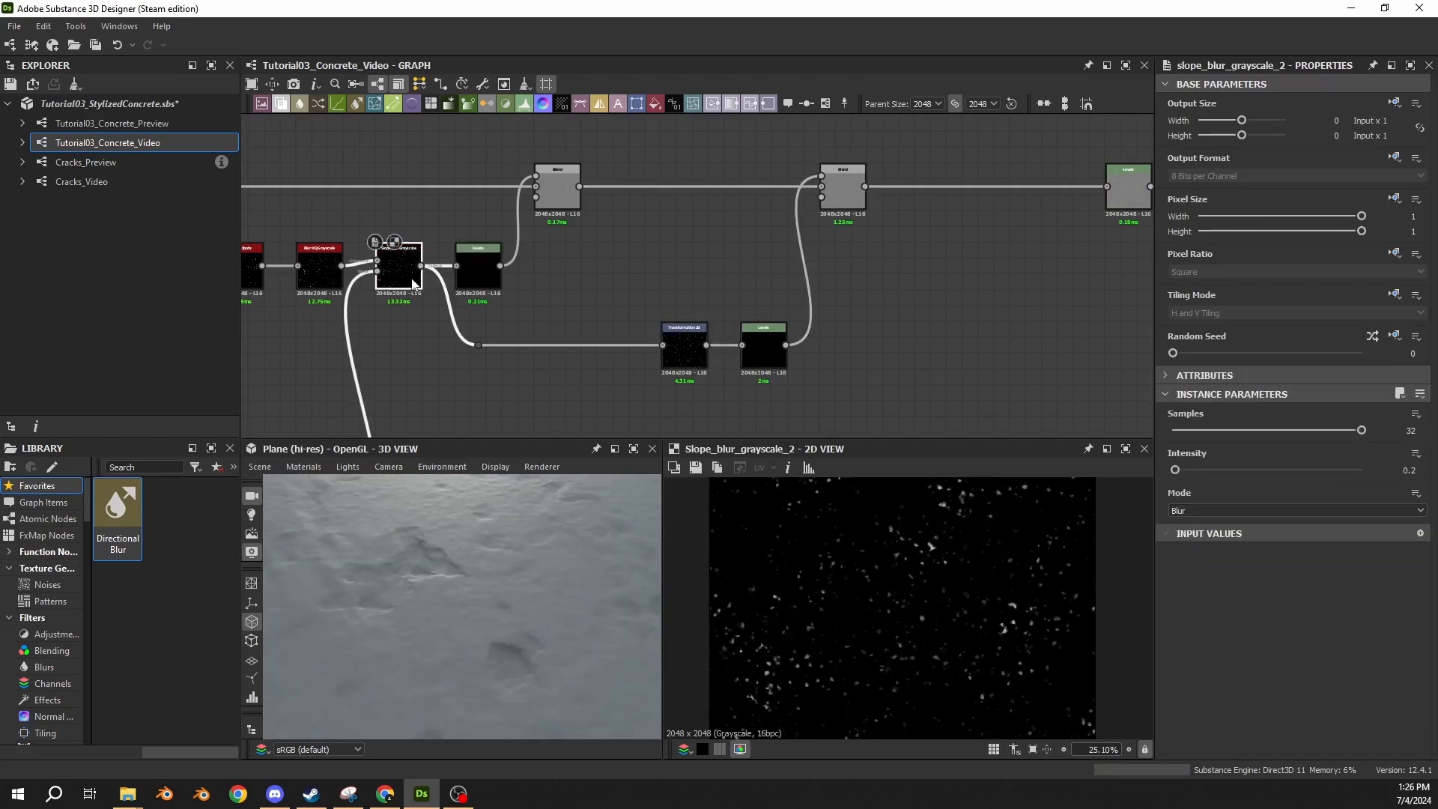
pyautogui.click(672, 342)
pyautogui.doubleClick(672, 343)
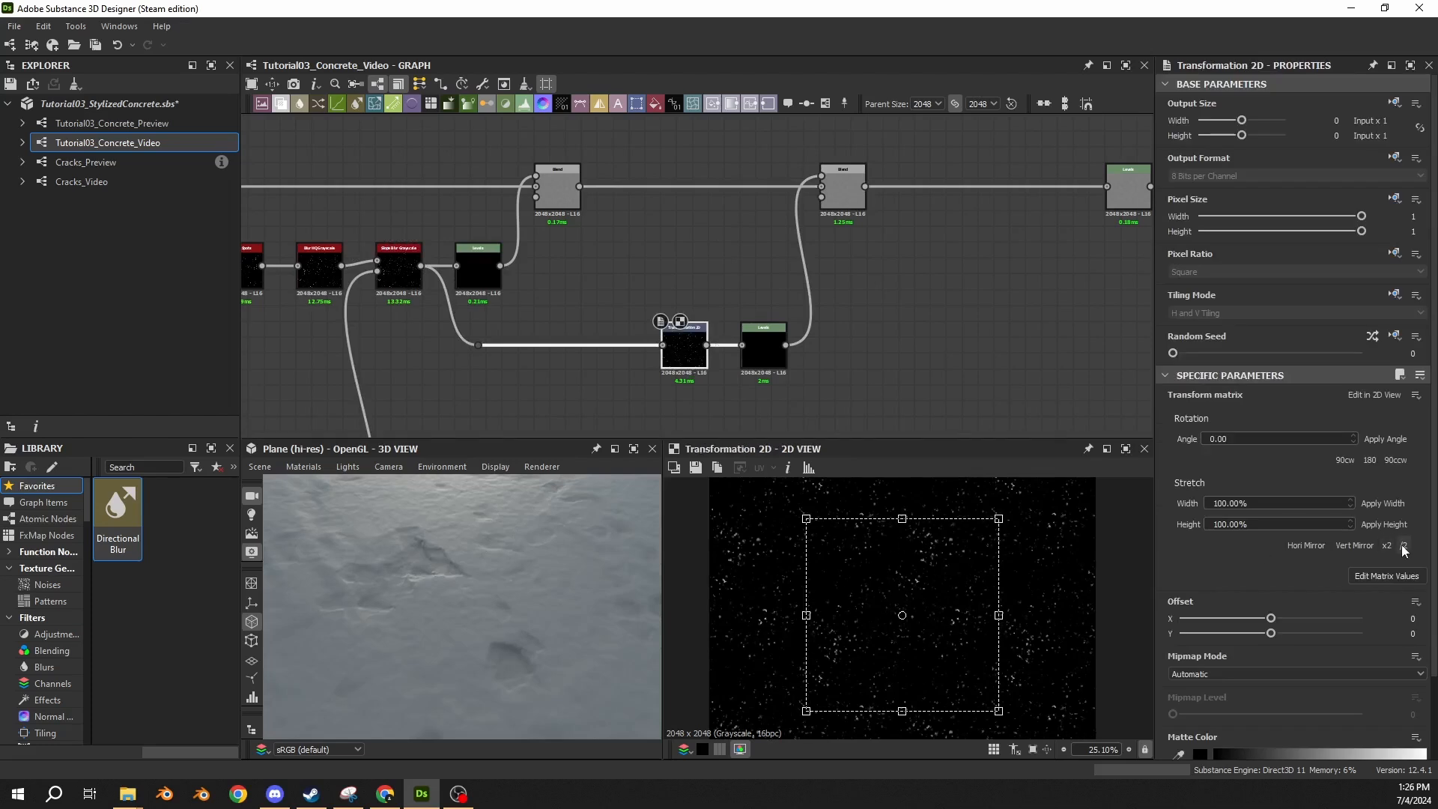
pyautogui.click(1343, 460)
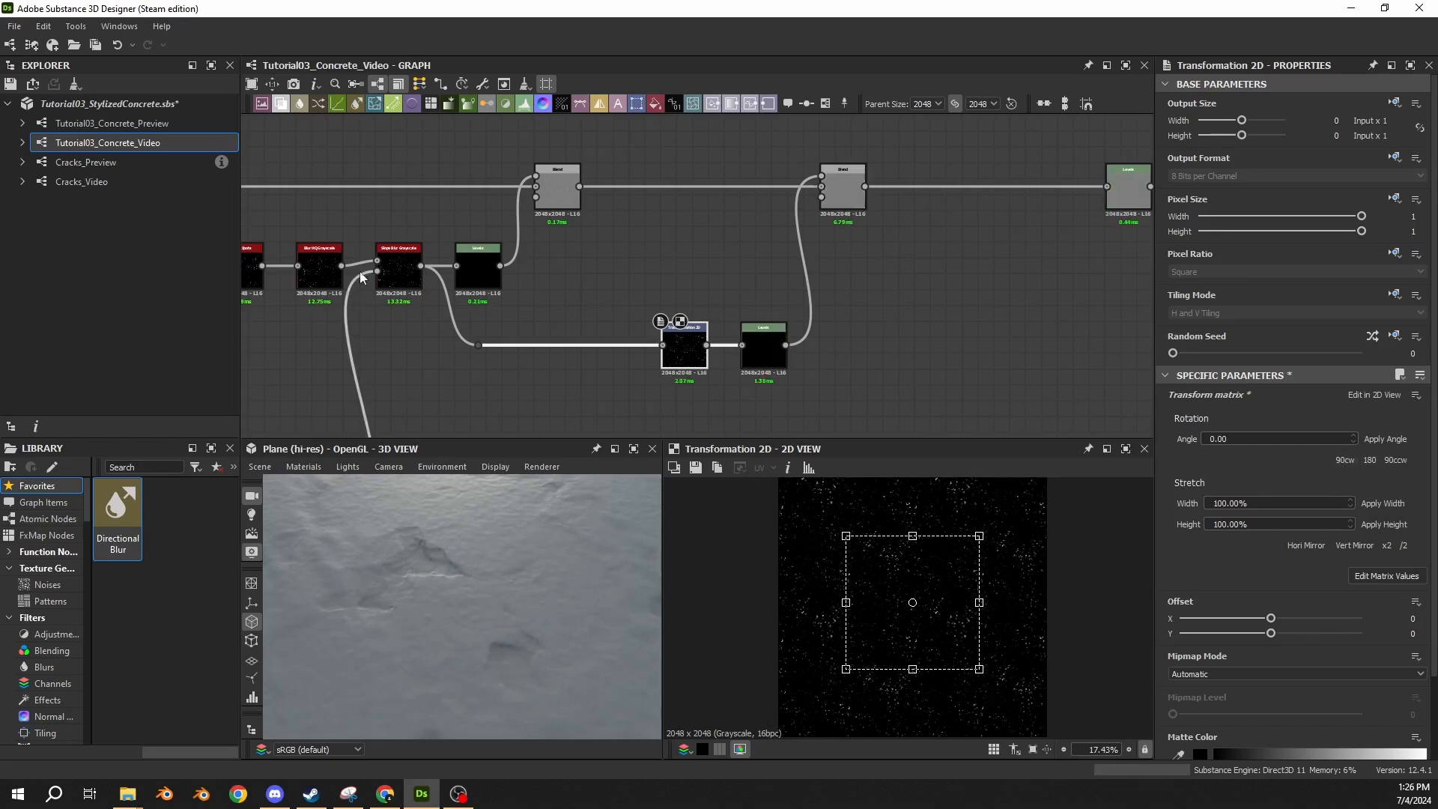
pyautogui.click(396, 268)
pyautogui.click(842, 202)
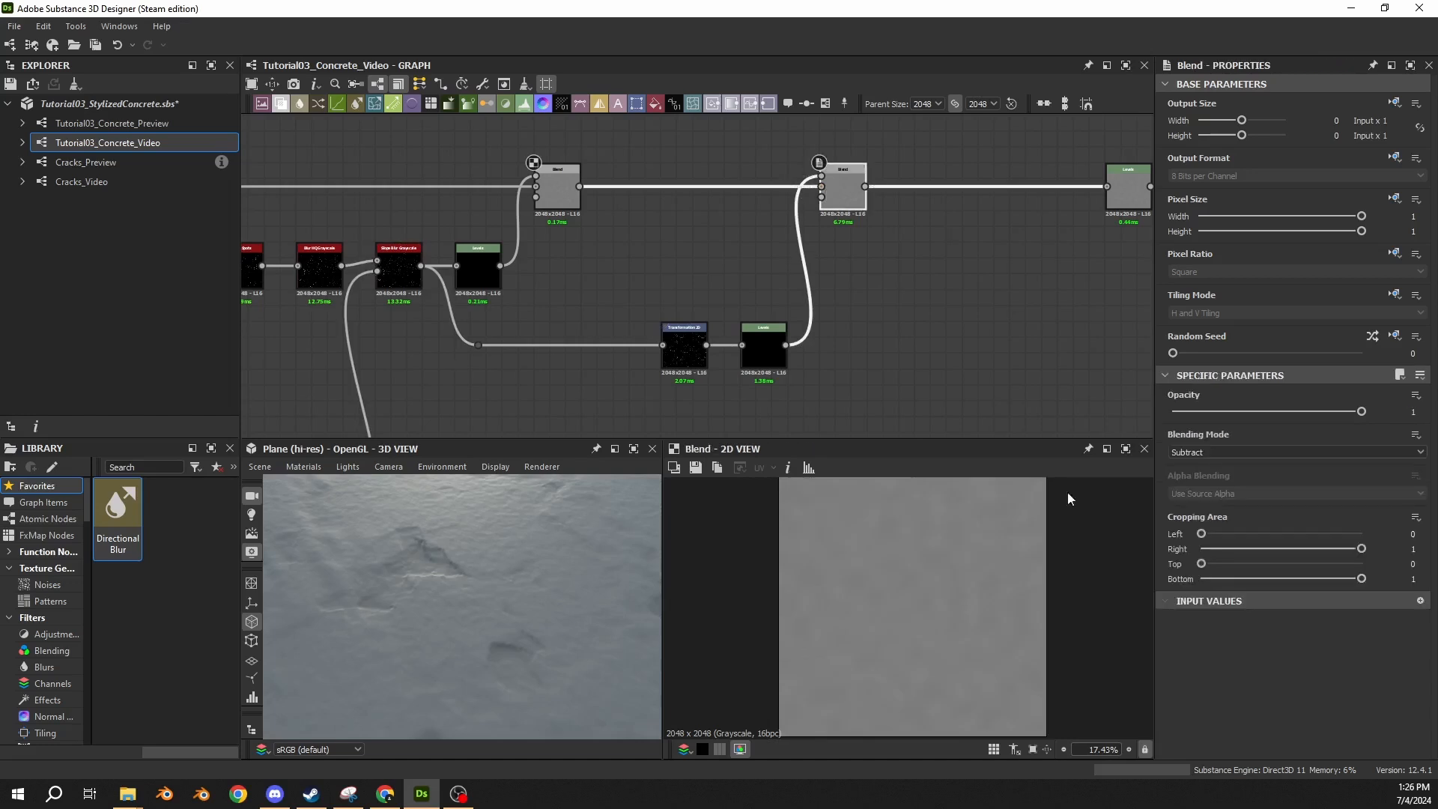
pyautogui.moveTo(458, 574); pyautogui.dragTo(577, 547)
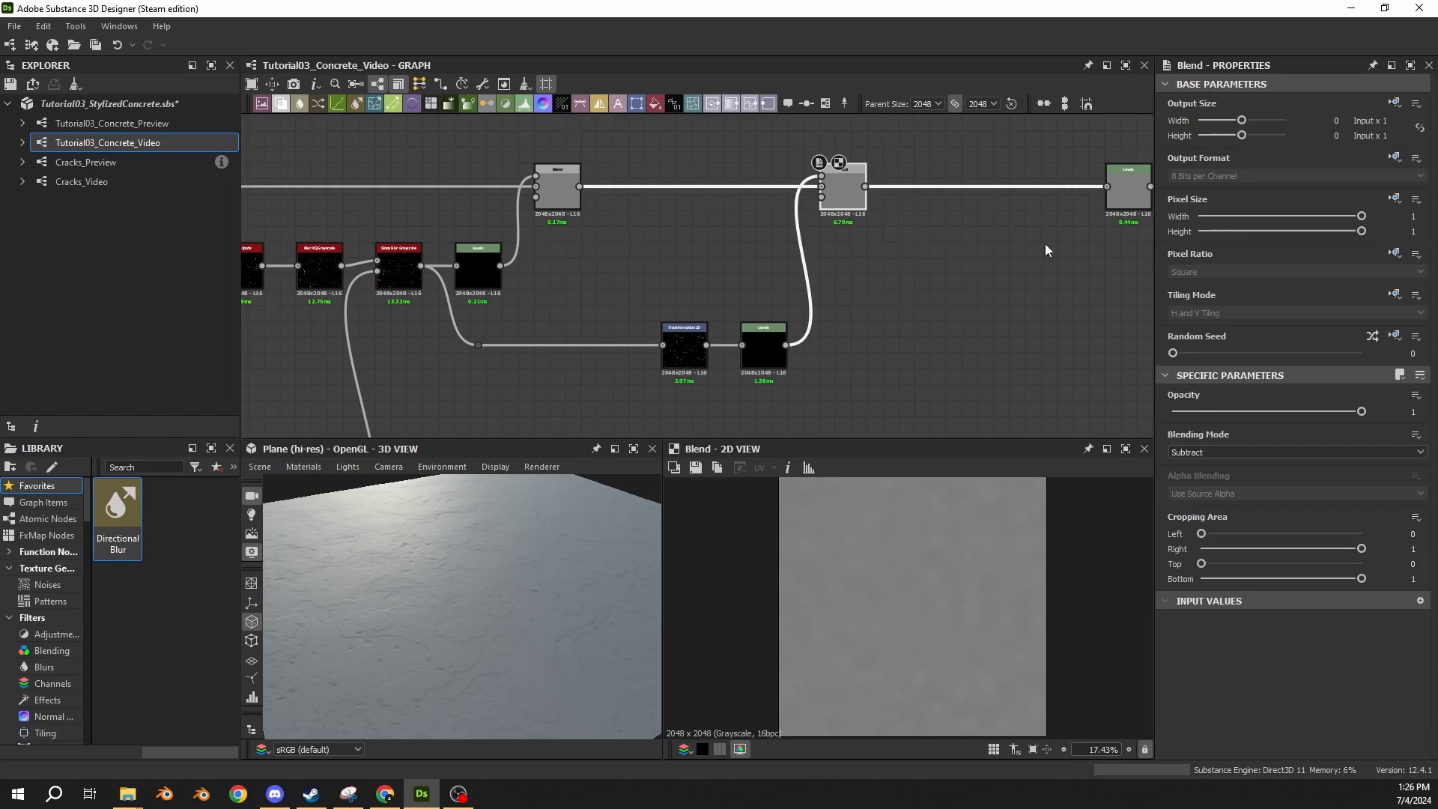
# Move the Levels node after the last Blend closer to the final Levels node, leaving space in the main chain.
pyautogui.moveTo(860, 298); pyautogui.dragTo(697, 335, button='middle')
pyautogui.scroll(-3, 644, 322)
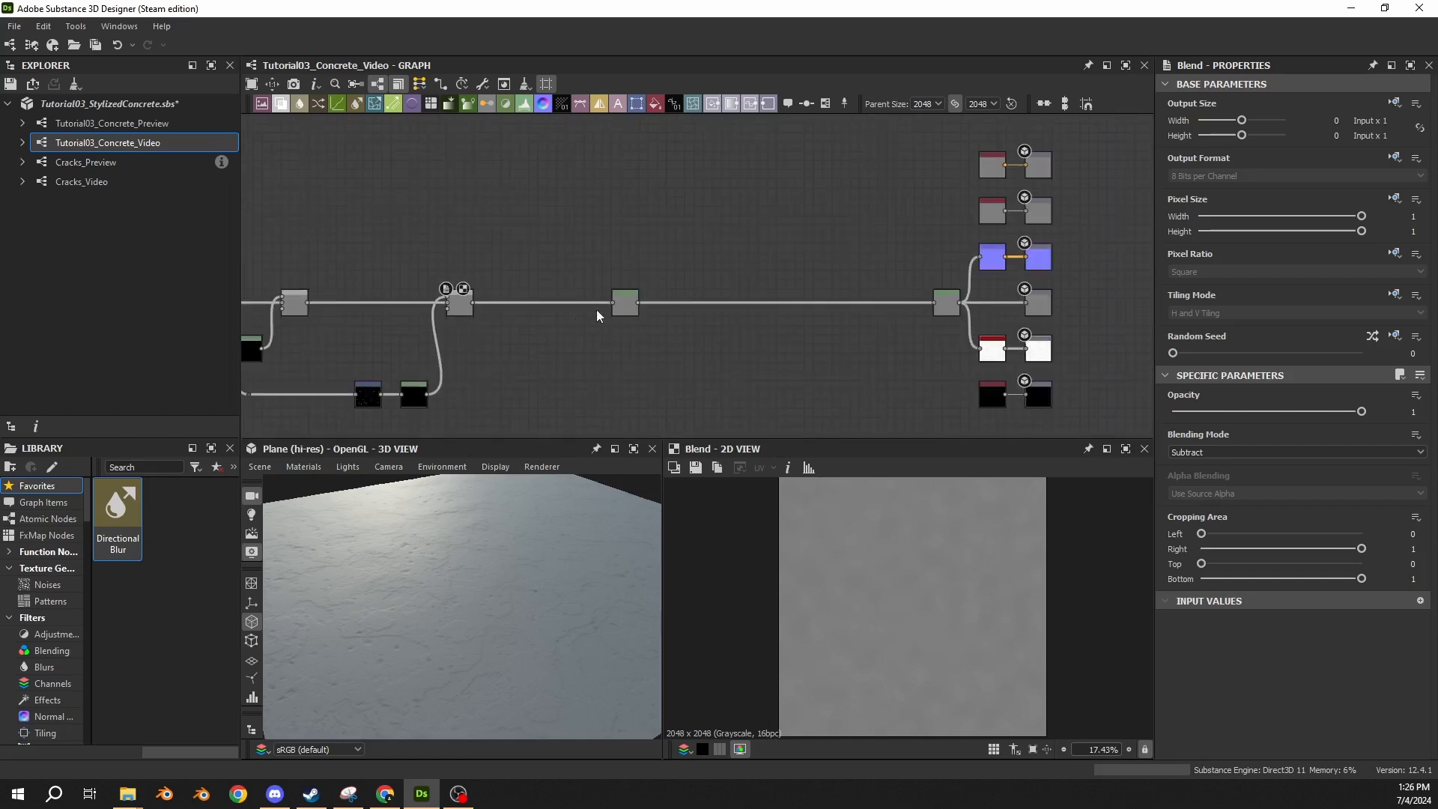
pyautogui.moveTo(622, 306); pyautogui.dragTo(823, 311)
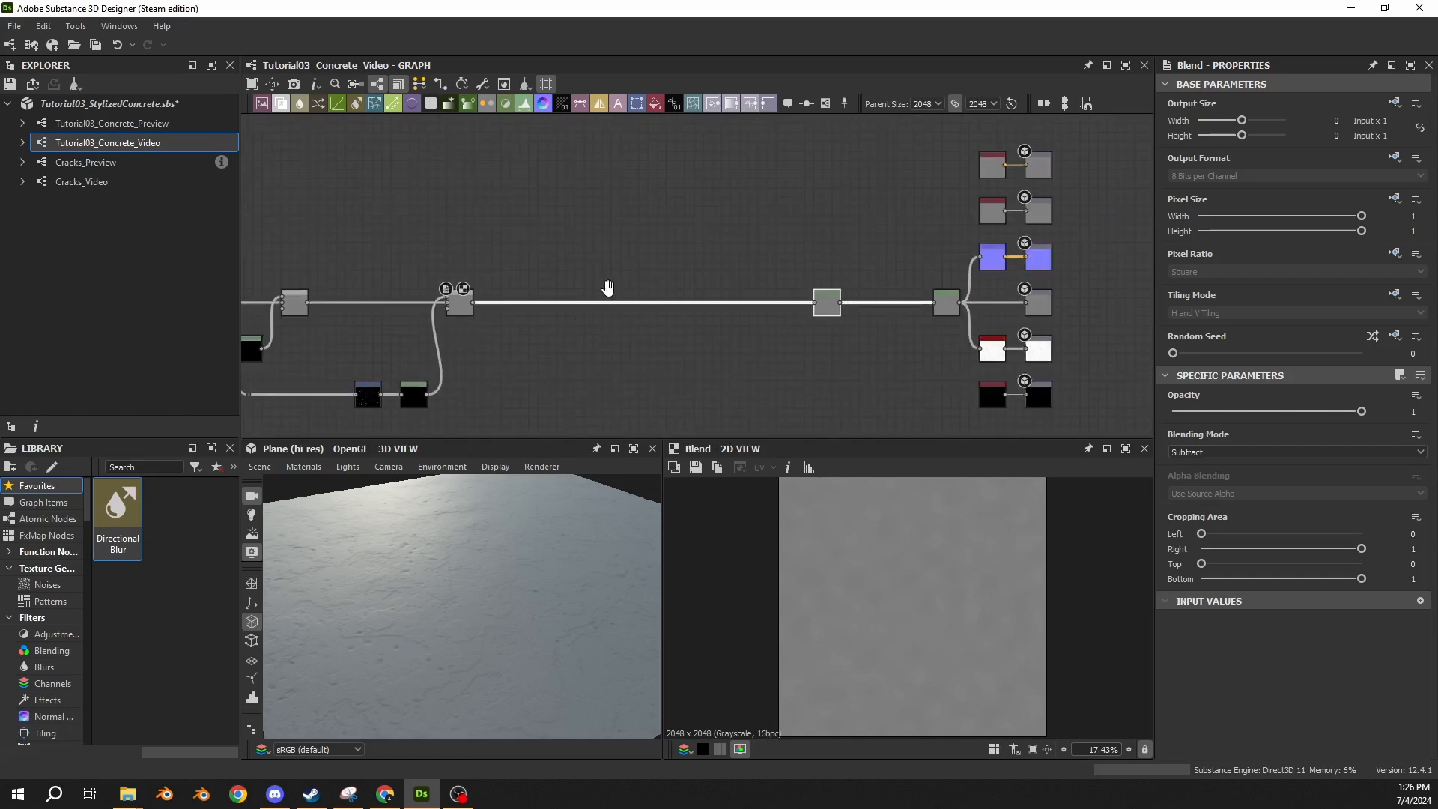
# Move the whole node network up to the last Blend farther from the final Levels node to free space in the main chain.
pyautogui.moveTo(531, 237); pyautogui.dragTo(618, 214, button='middle')
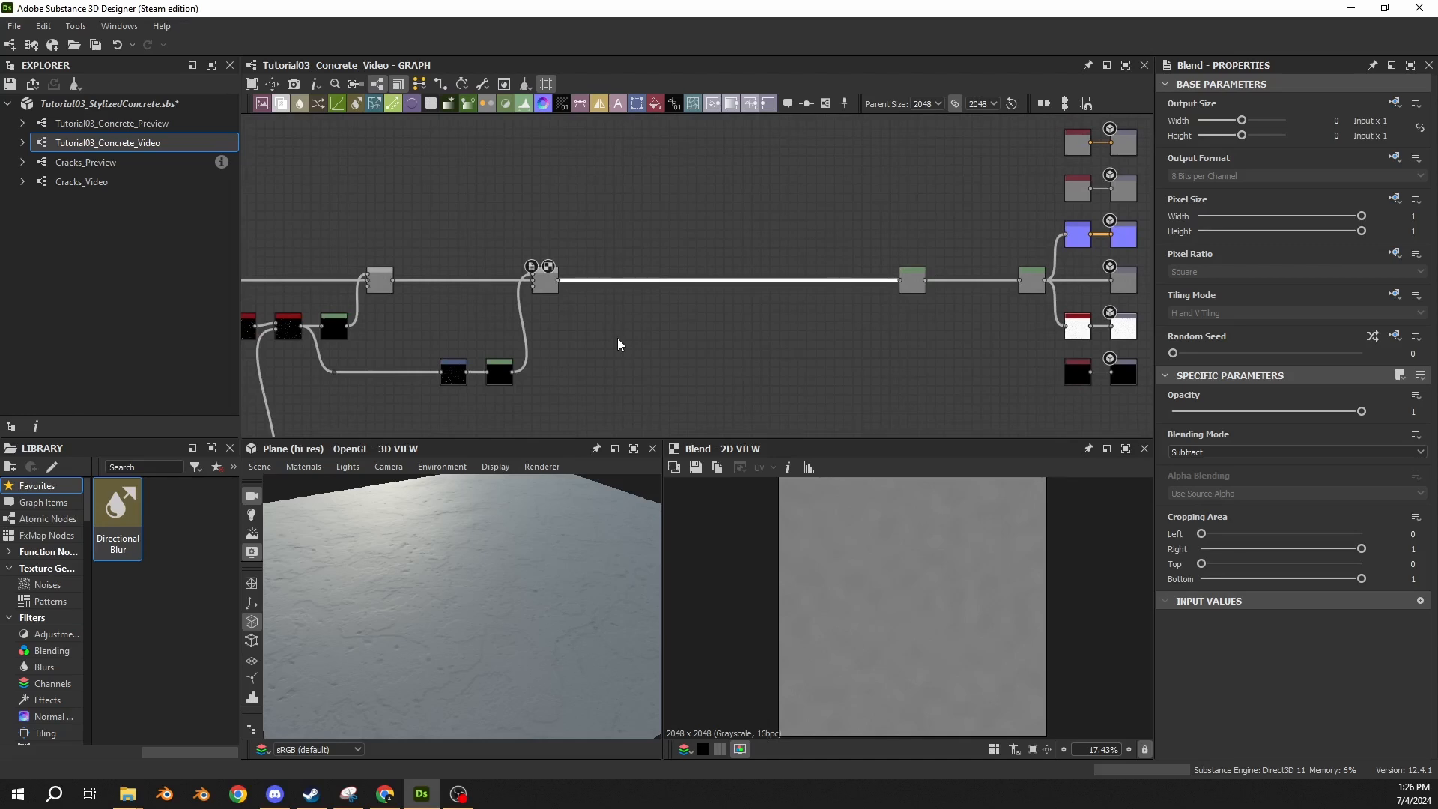
pyautogui.moveTo(743, 241); pyautogui.dragTo(714, 366)
pyautogui.moveTo(732, 199); pyautogui.dragTo(715, 312)
pyautogui.scroll(3, 600, 337)
pyautogui.moveTo(600, 337); pyautogui.dragTo(1020, 168, button='middle')
pyautogui.scroll(-3, 1009, 227)
pyautogui.scroll(-3, 1009, 227)
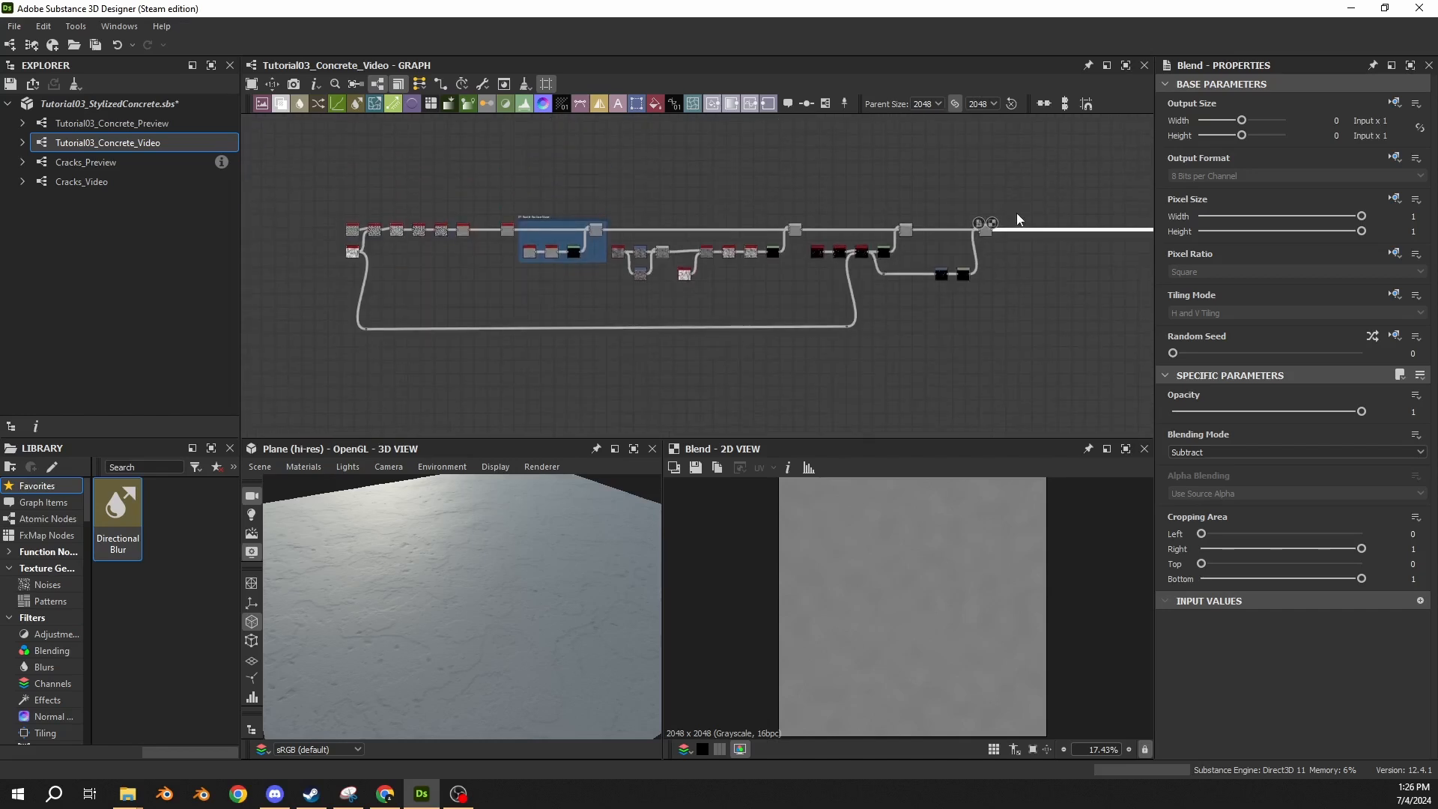
pyautogui.scroll(3, 1002, 226)
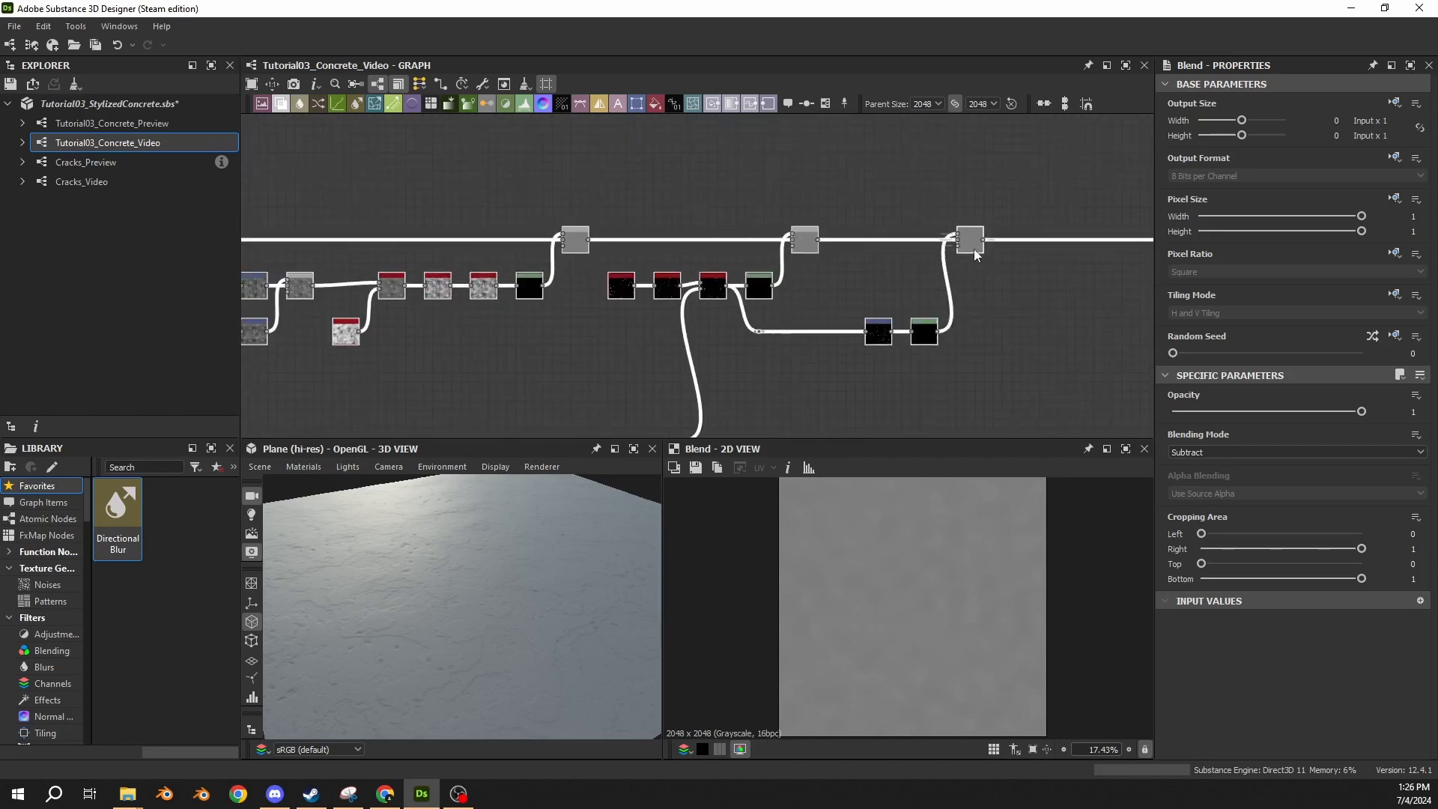
pyautogui.moveTo(974, 249); pyautogui.dragTo(708, 249, button='middle')
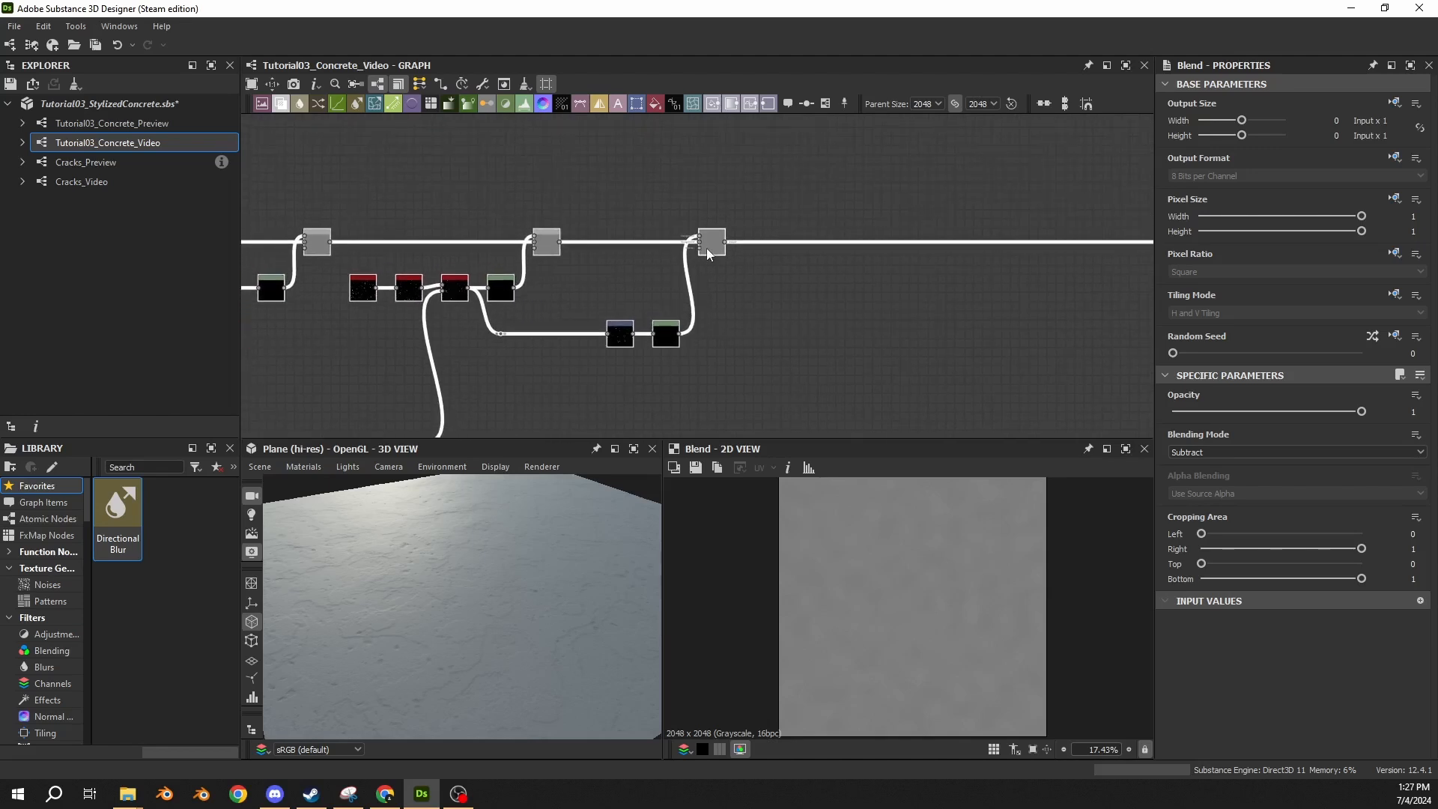
pyautogui.click(853, 362)
# Add a Gaussian Spots 1 node just below the main chain, after the last Blend.
pyautogui.moveTo(855, 365); pyautogui.dragTo(601, 285, button='middle')
pyautogui.moveTo(562, 225); pyautogui.dragTo(793, 380)
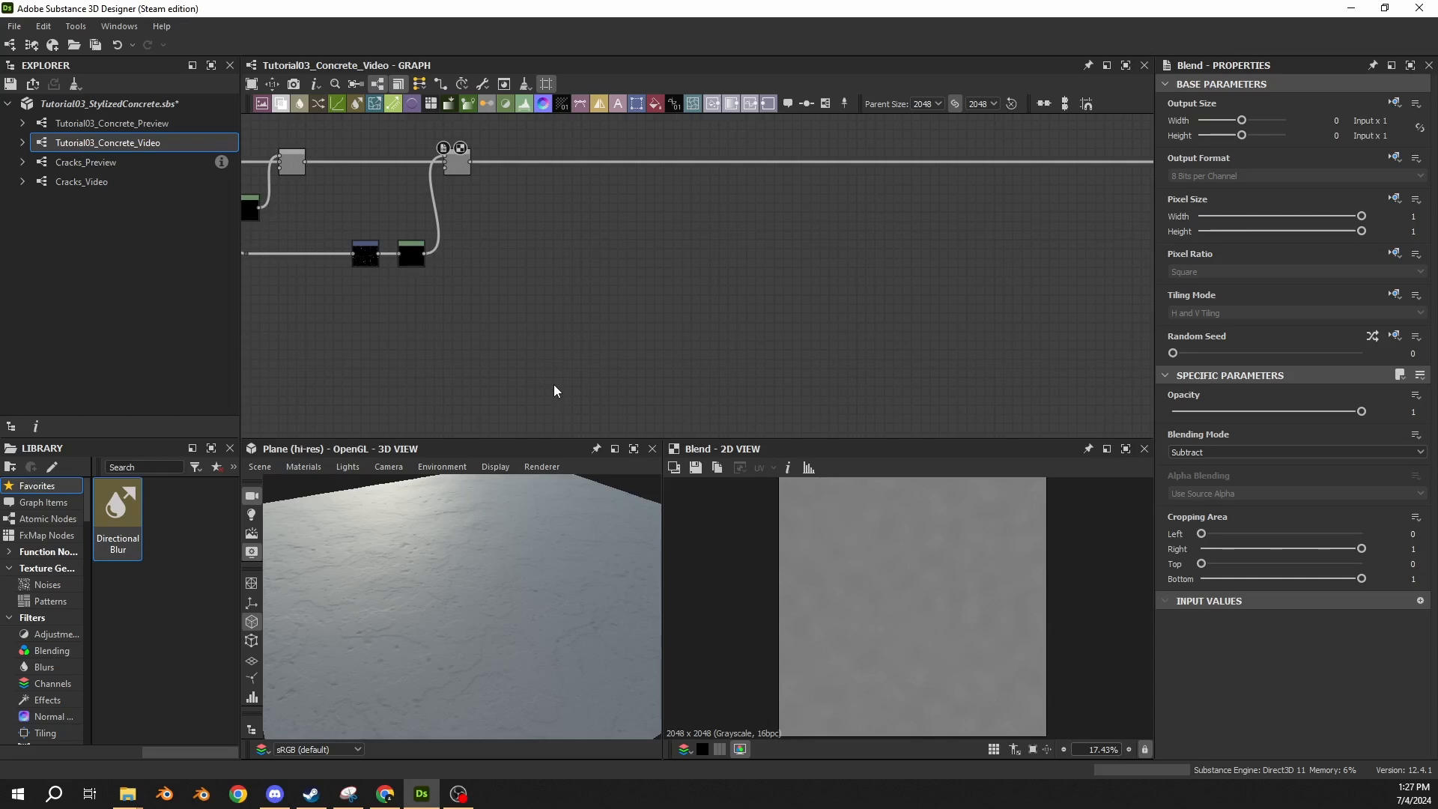
pyautogui.scroll(3, 533, 210)
pyautogui.moveTo(529, 209); pyautogui.dragTo(595, 299, button='middle')
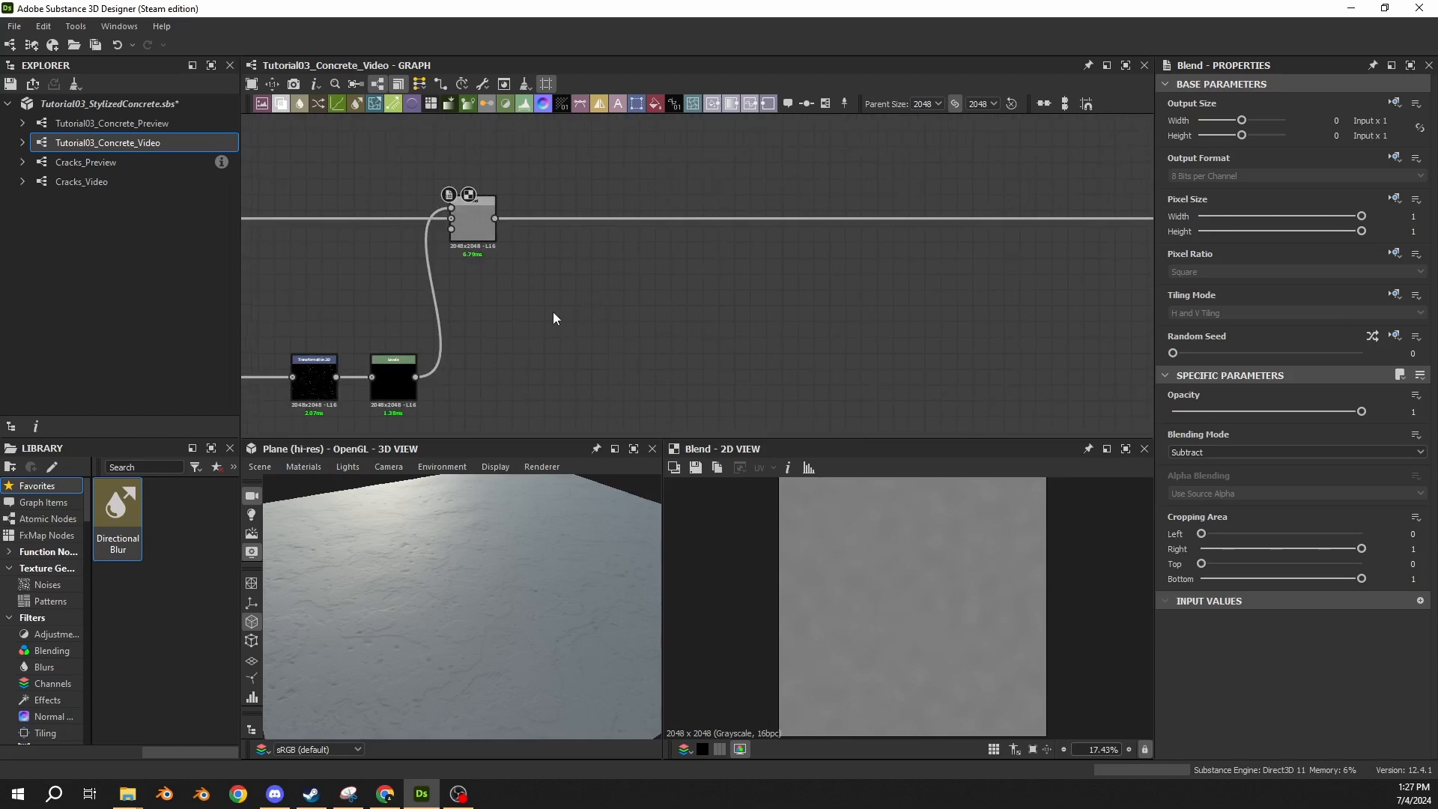
pyautogui.press('space')
pyautogui.write('gaus')
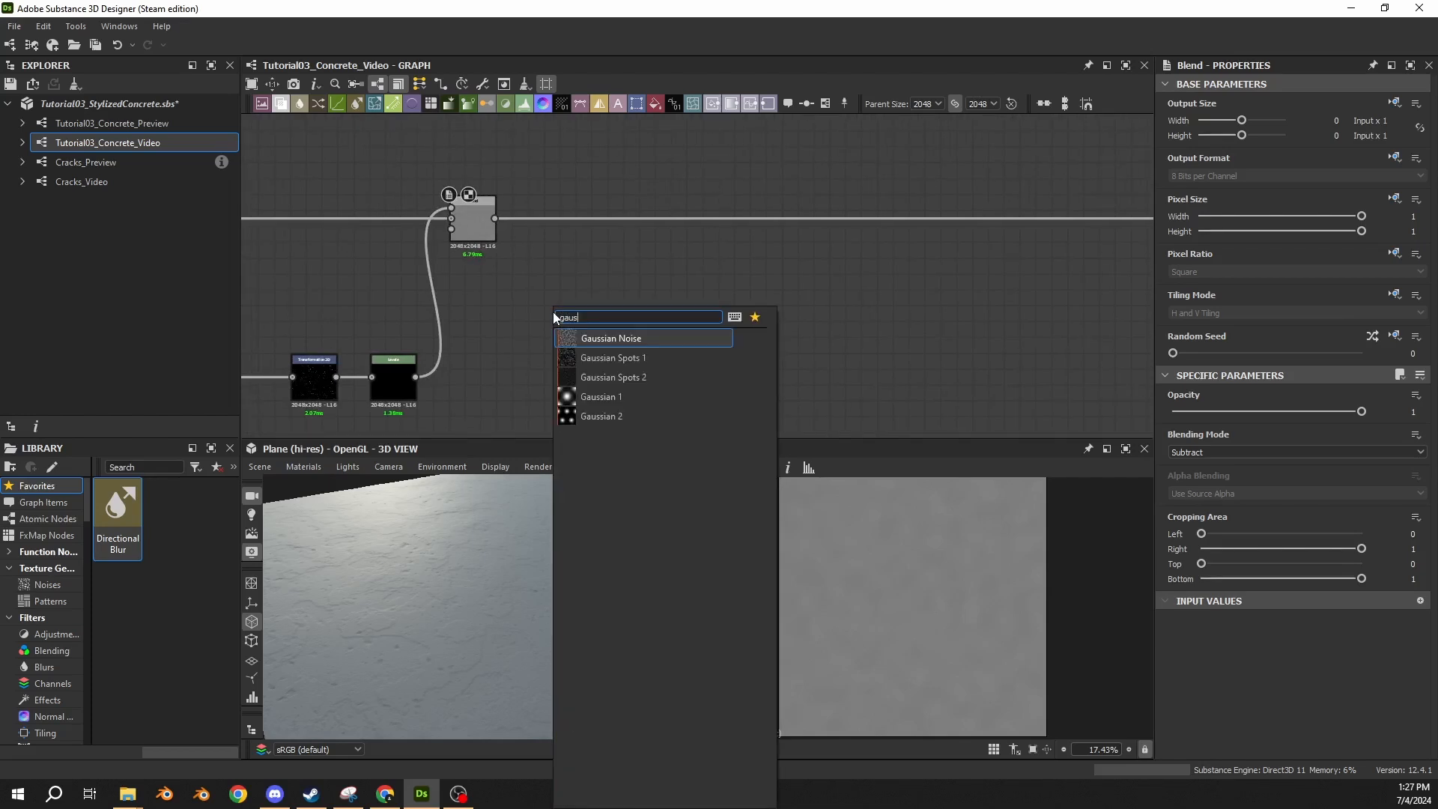
pyautogui.click(631, 368)
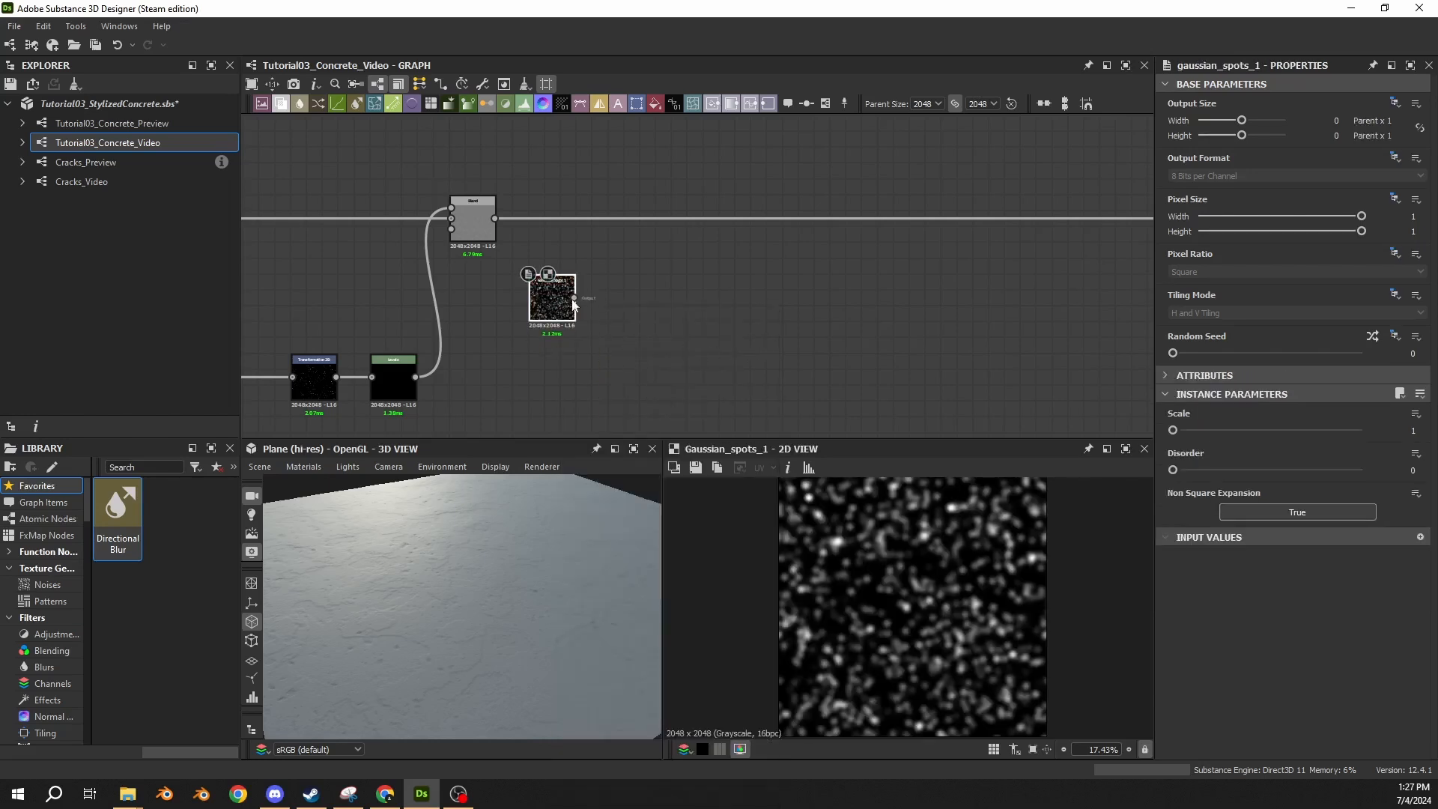
pyautogui.moveTo(554, 308); pyautogui.dragTo(554, 293)
# Set the Gaussian Spots 1 node's Disorder to 0.1 after trying a stronger value.
pyautogui.click(1413, 470)
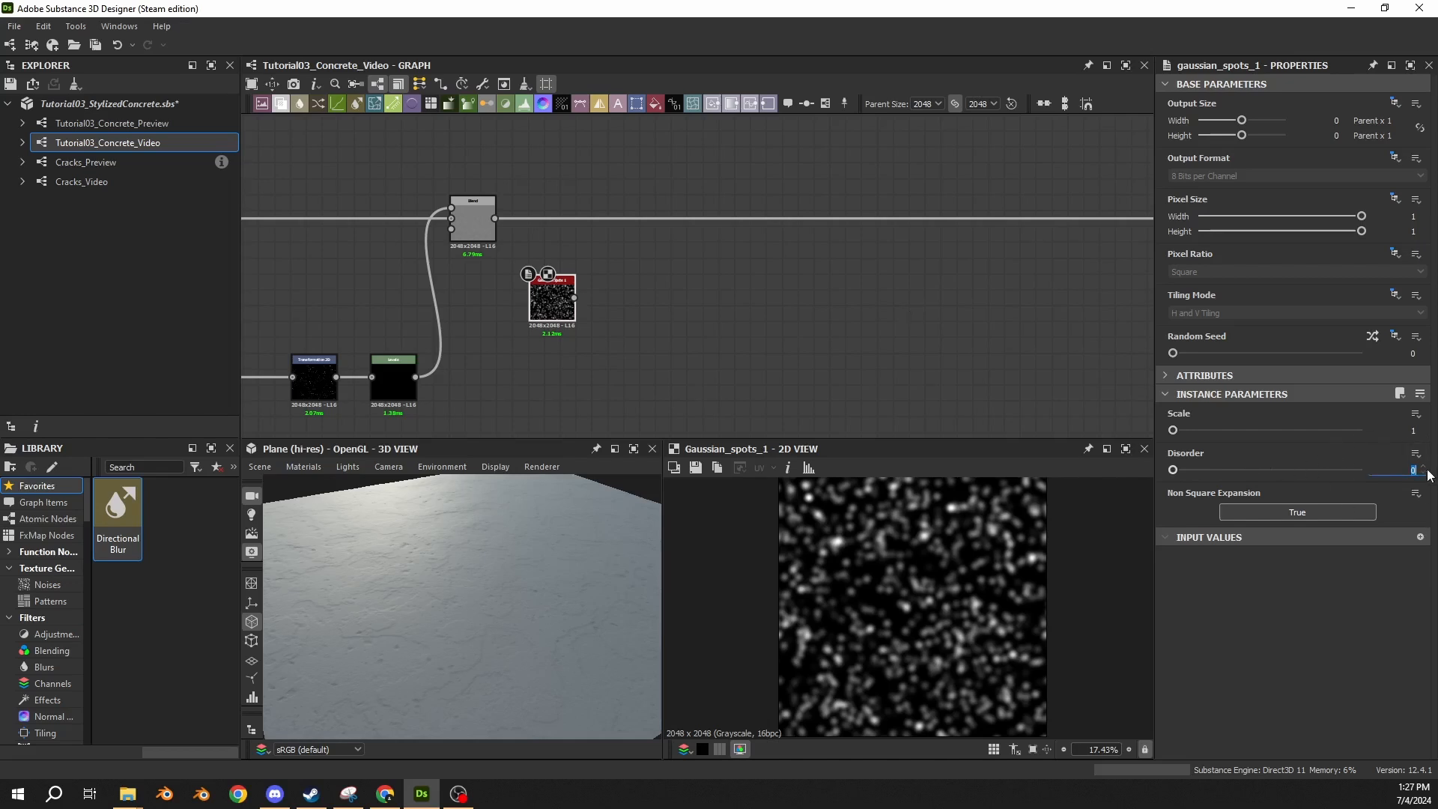
pyautogui.write('.0')
pyautogui.press('Return')
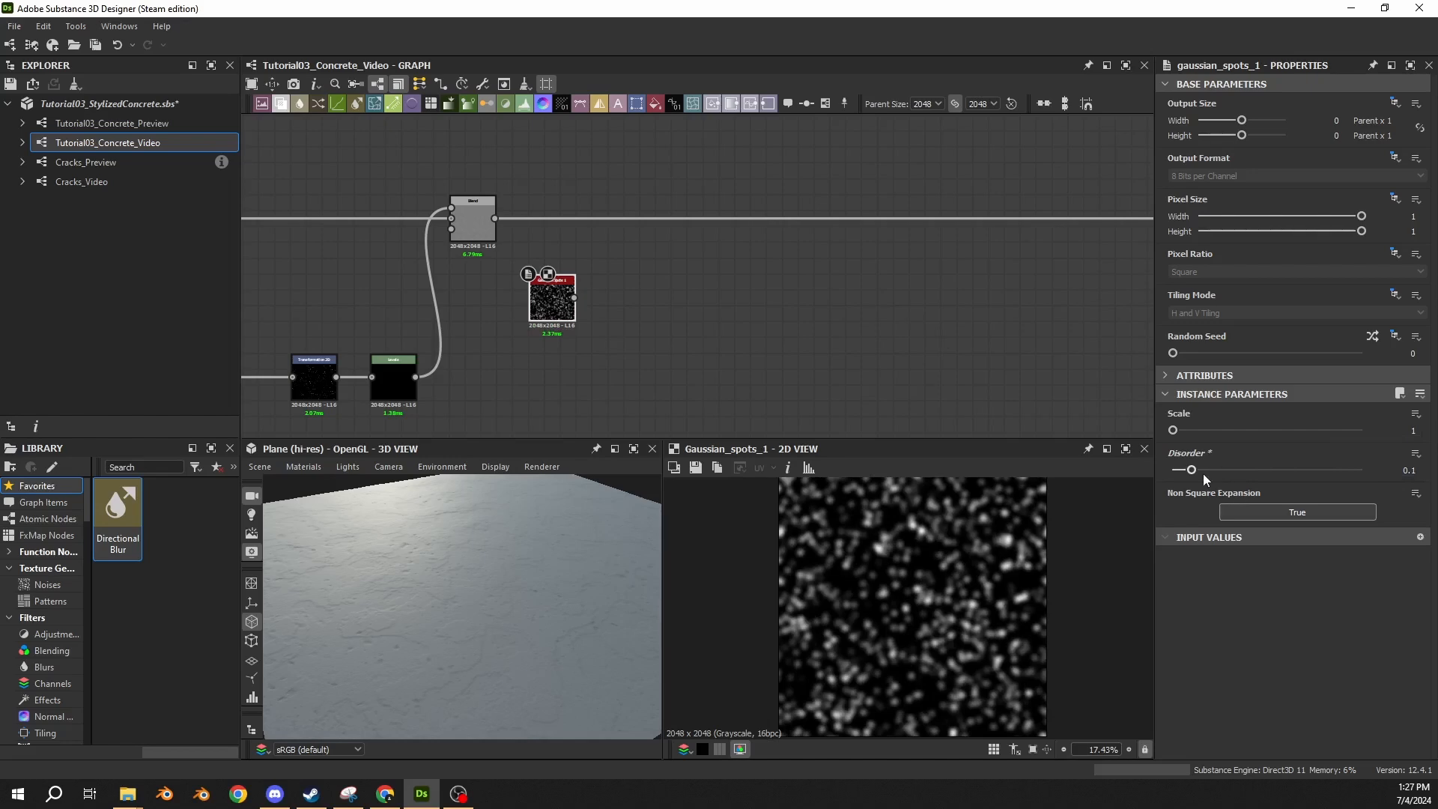
pyautogui.moveTo(1192, 470); pyautogui.dragTo(1247, 494)
pyautogui.moveTo(1396, 475); pyautogui.dragTo(1430, 478)
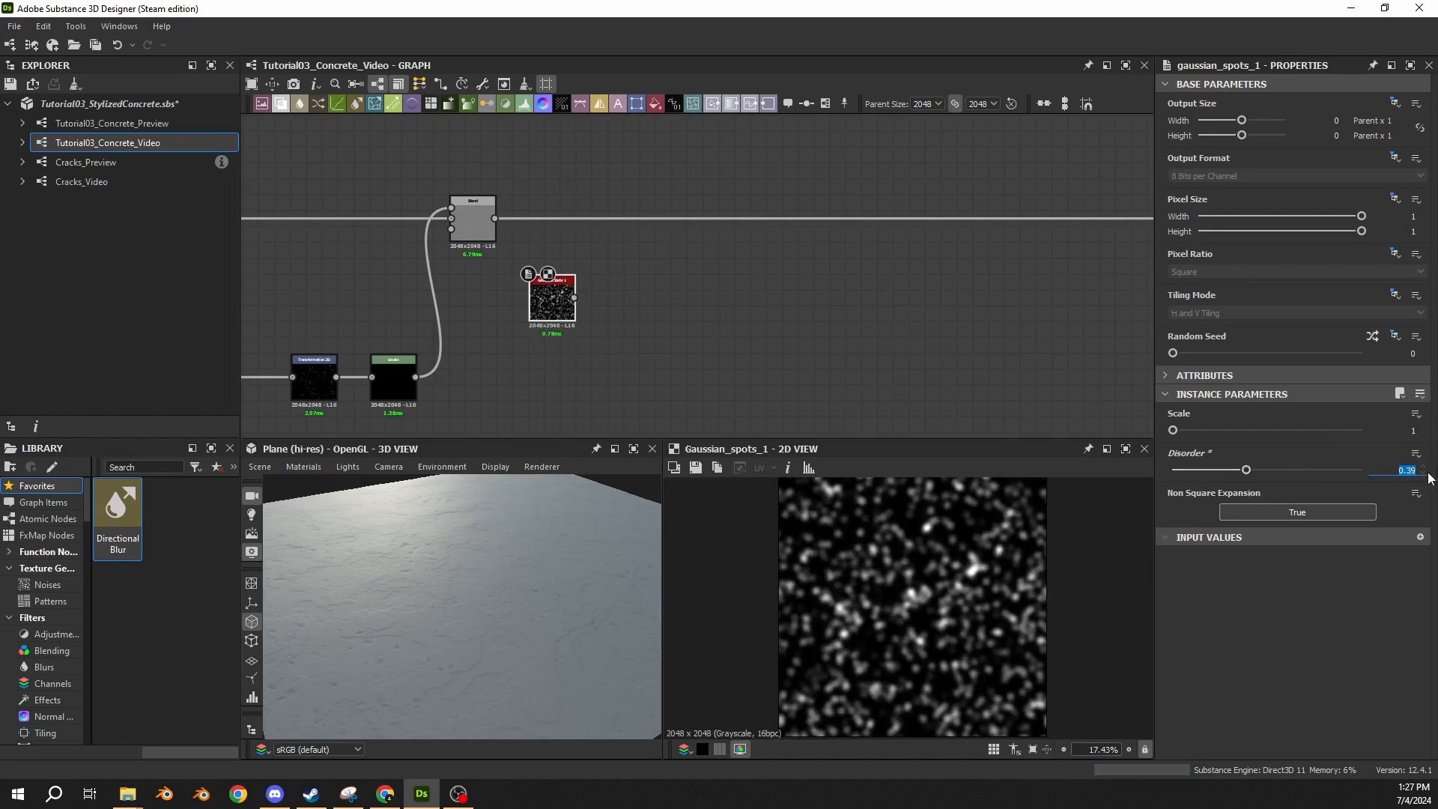
pyautogui.write('0.1')
pyautogui.press('Return')
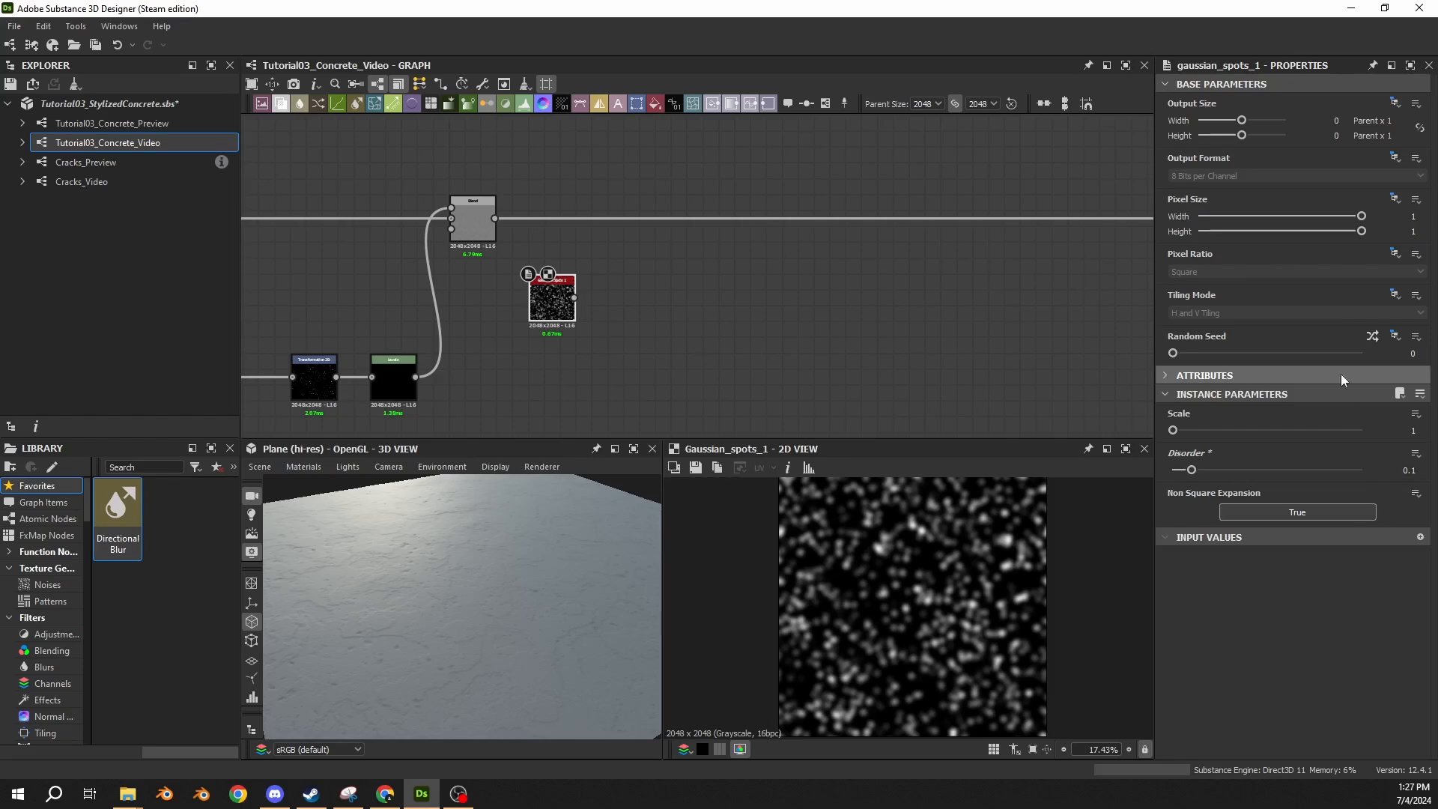
# Connect the Gaussian Spots 1 output to two new Transformation 2D nodes, one beside it and one below.
pyautogui.moveTo(574, 297); pyautogui.dragTo(636, 295)
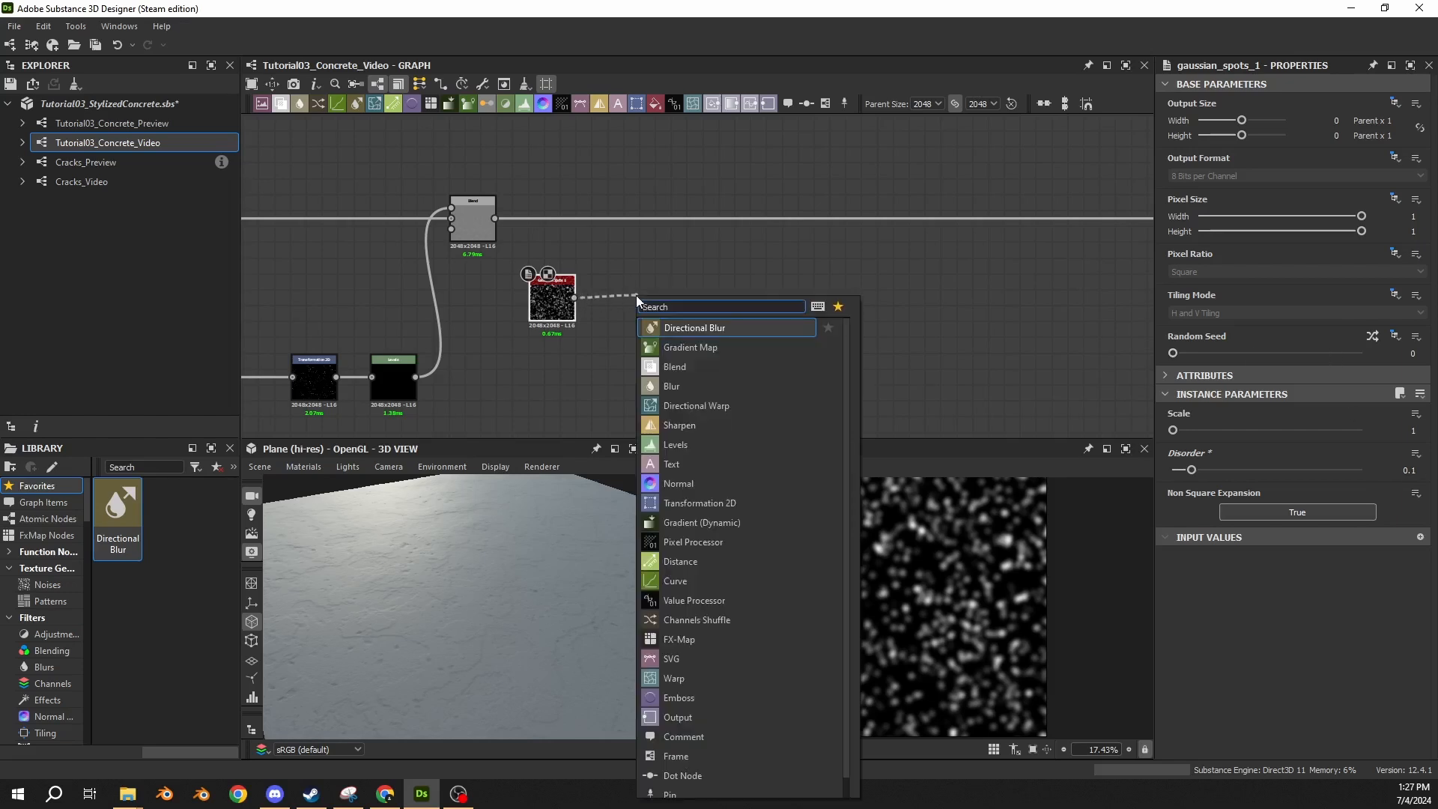
pyautogui.write('transf')
pyautogui.click(666, 323)
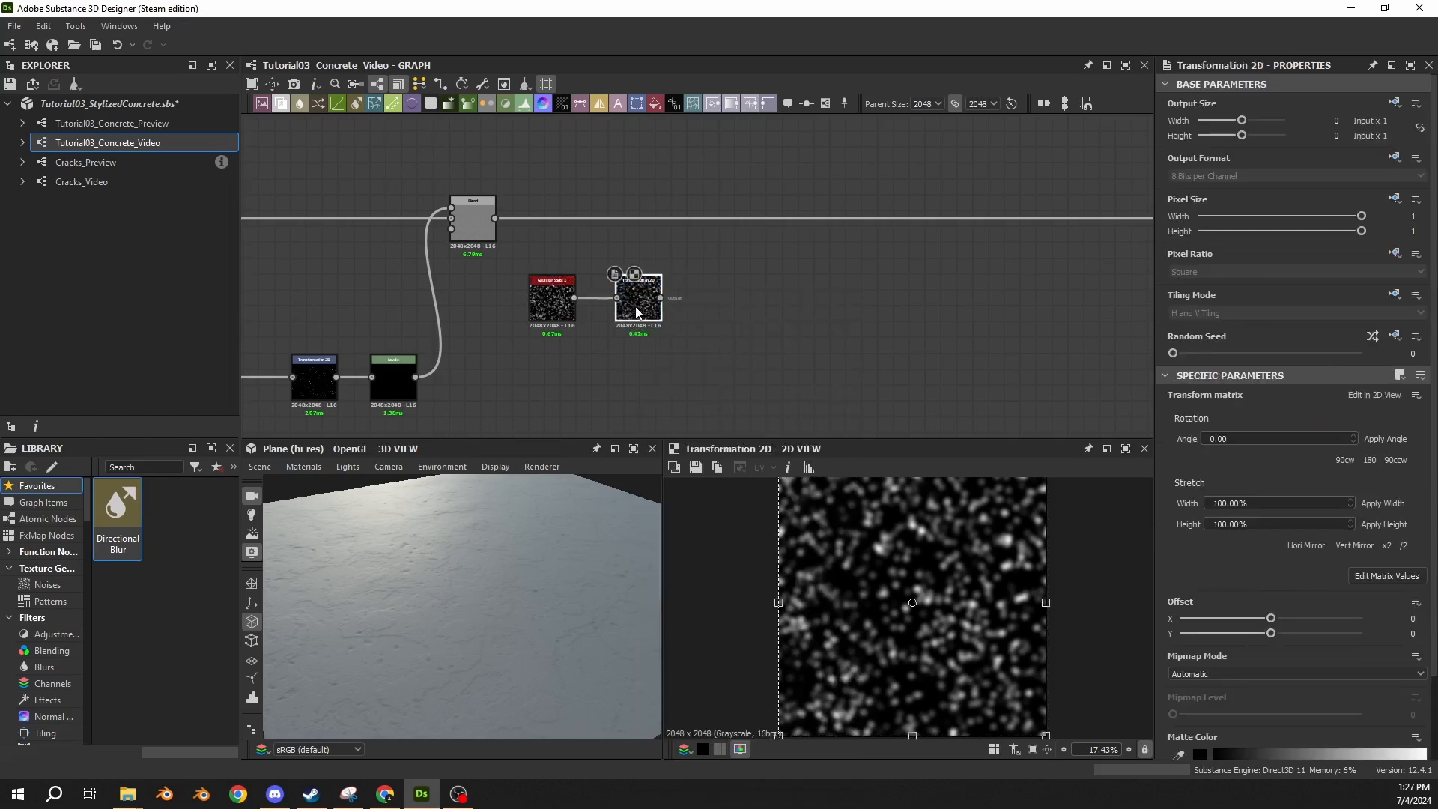
pyautogui.moveTo(637, 313); pyautogui.dragTo(626, 377)
pyautogui.write('2d')
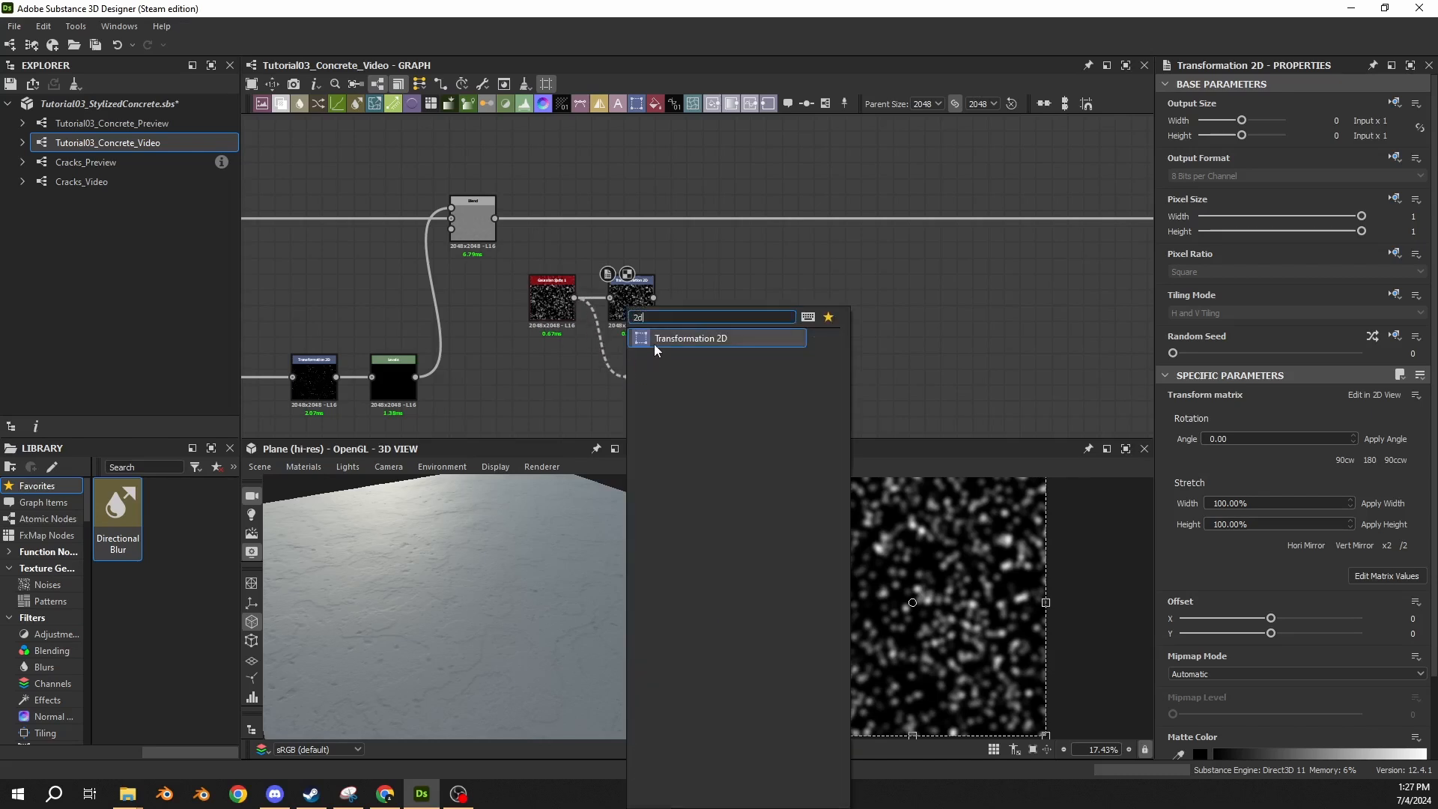
pyautogui.click(656, 339)
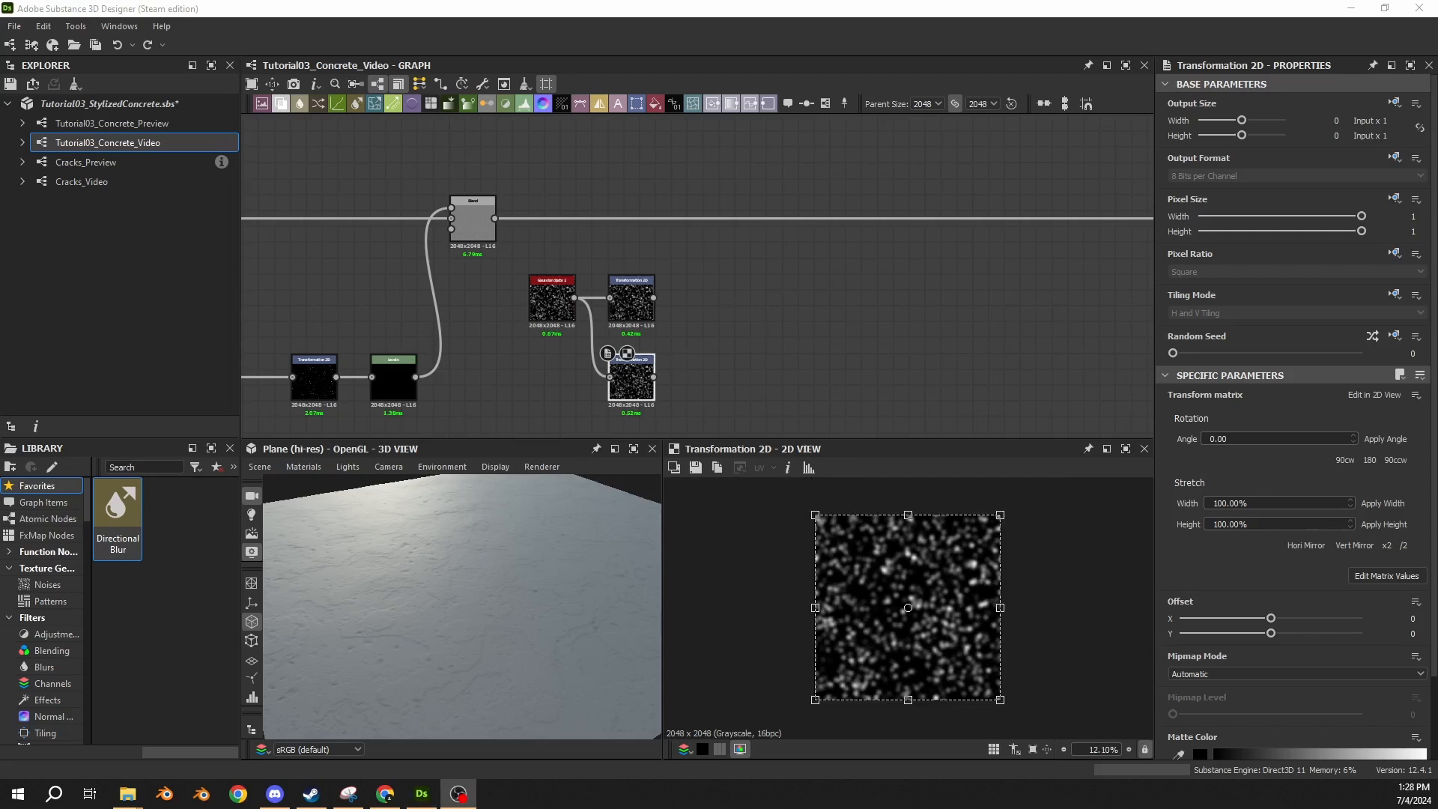
# Compare the histogram and slider displays of the small-spots Levels node's parameters.
pyautogui.moveTo(726, 376); pyautogui.dragTo(712, 282, button='middle')
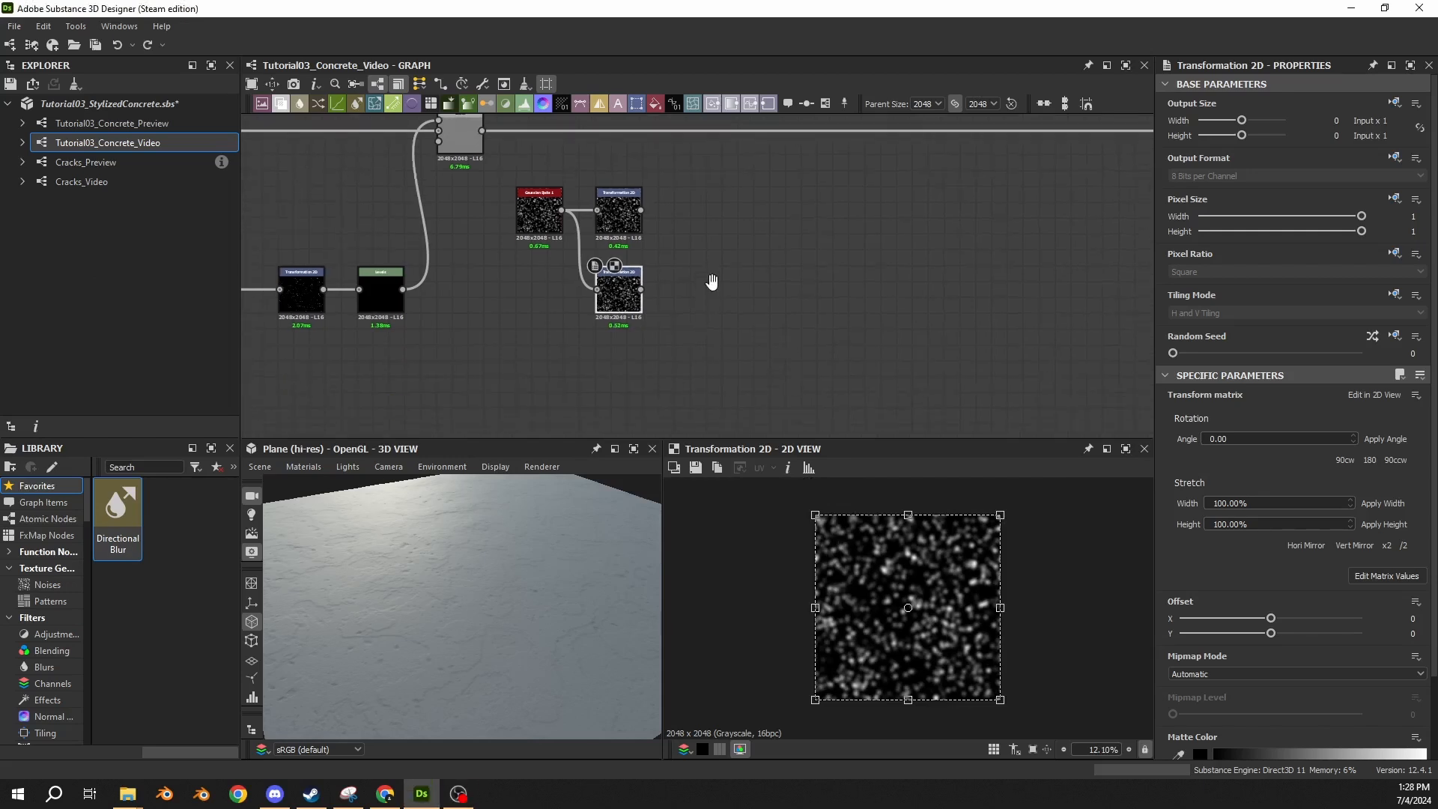
pyautogui.click(381, 291)
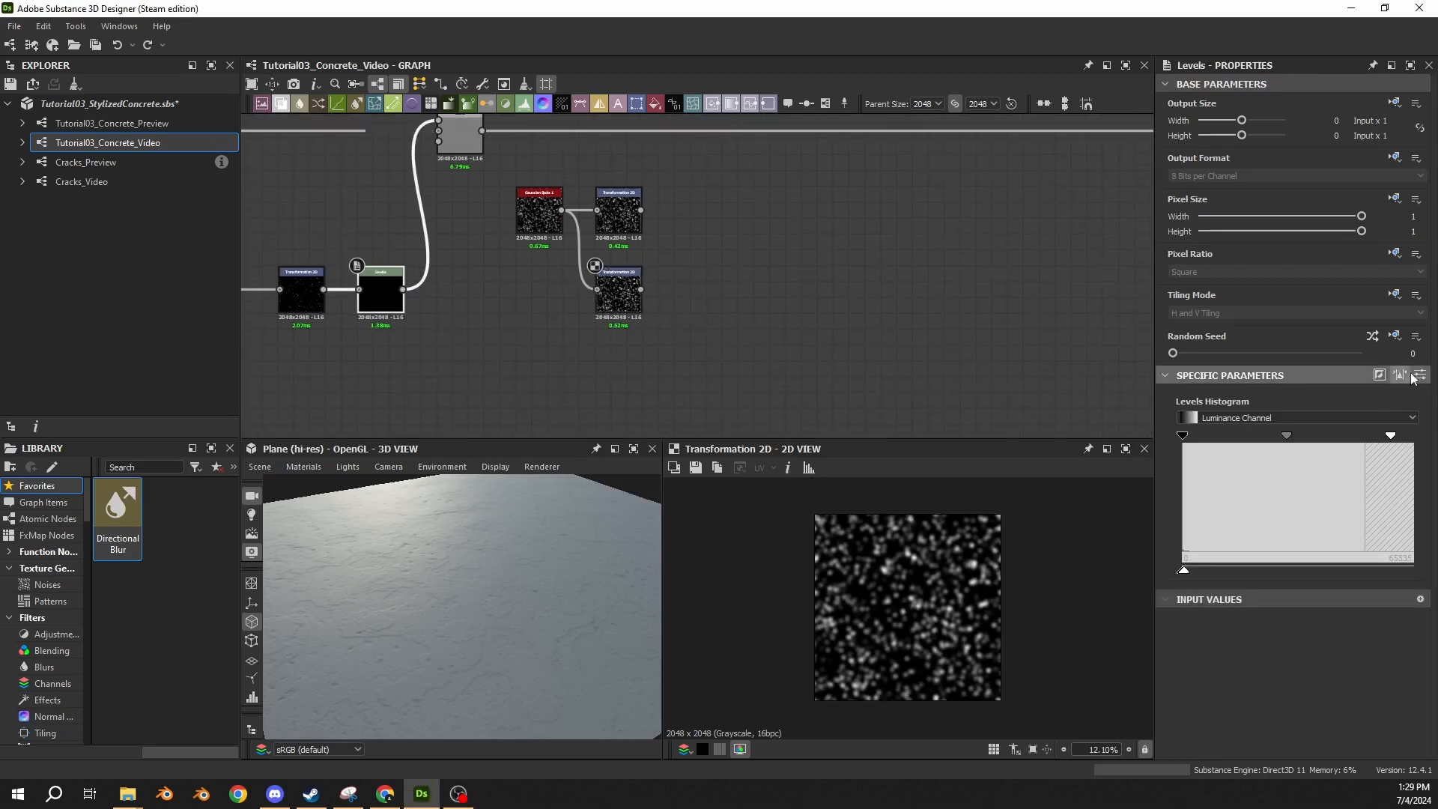
pyautogui.click(1415, 376)
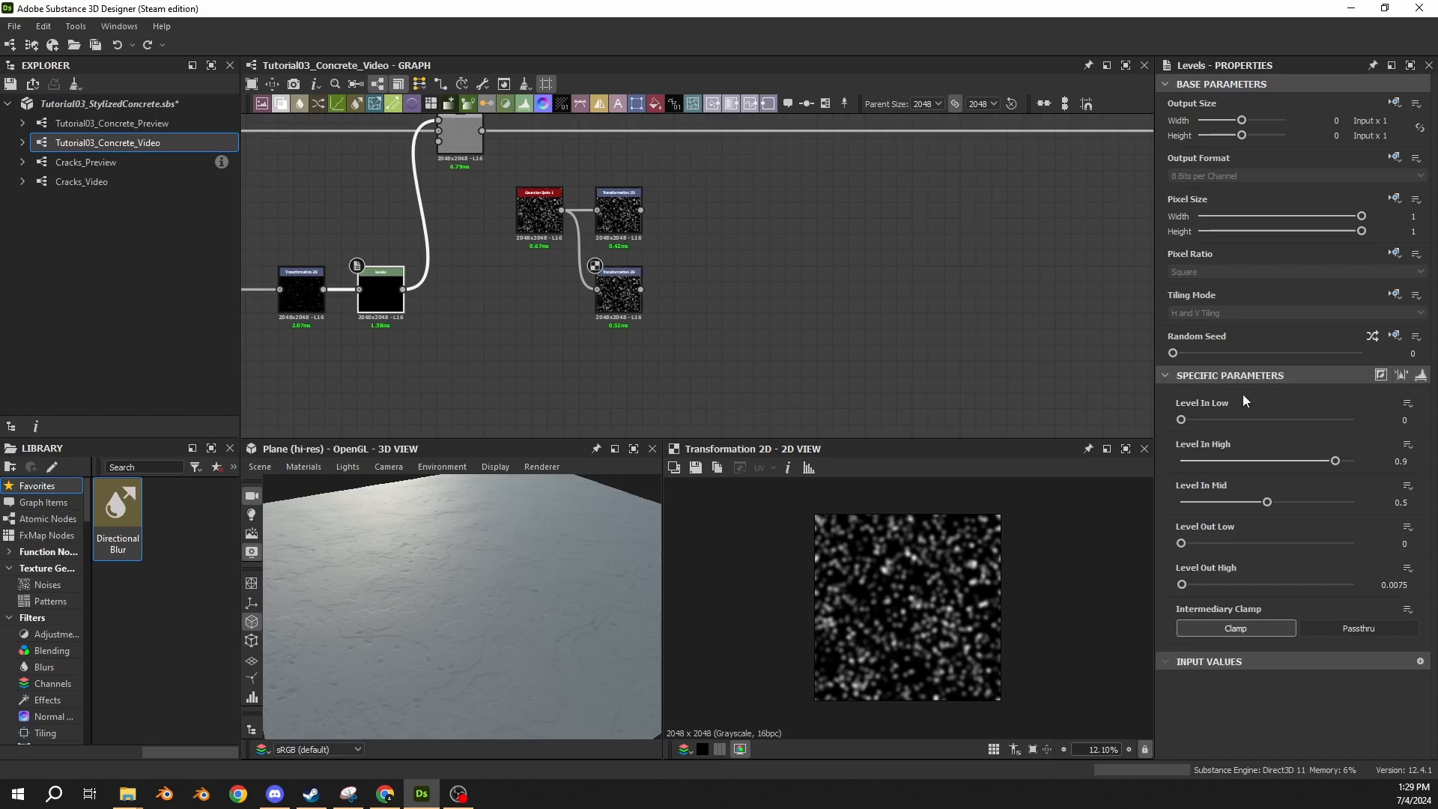
pyautogui.click(1420, 375)
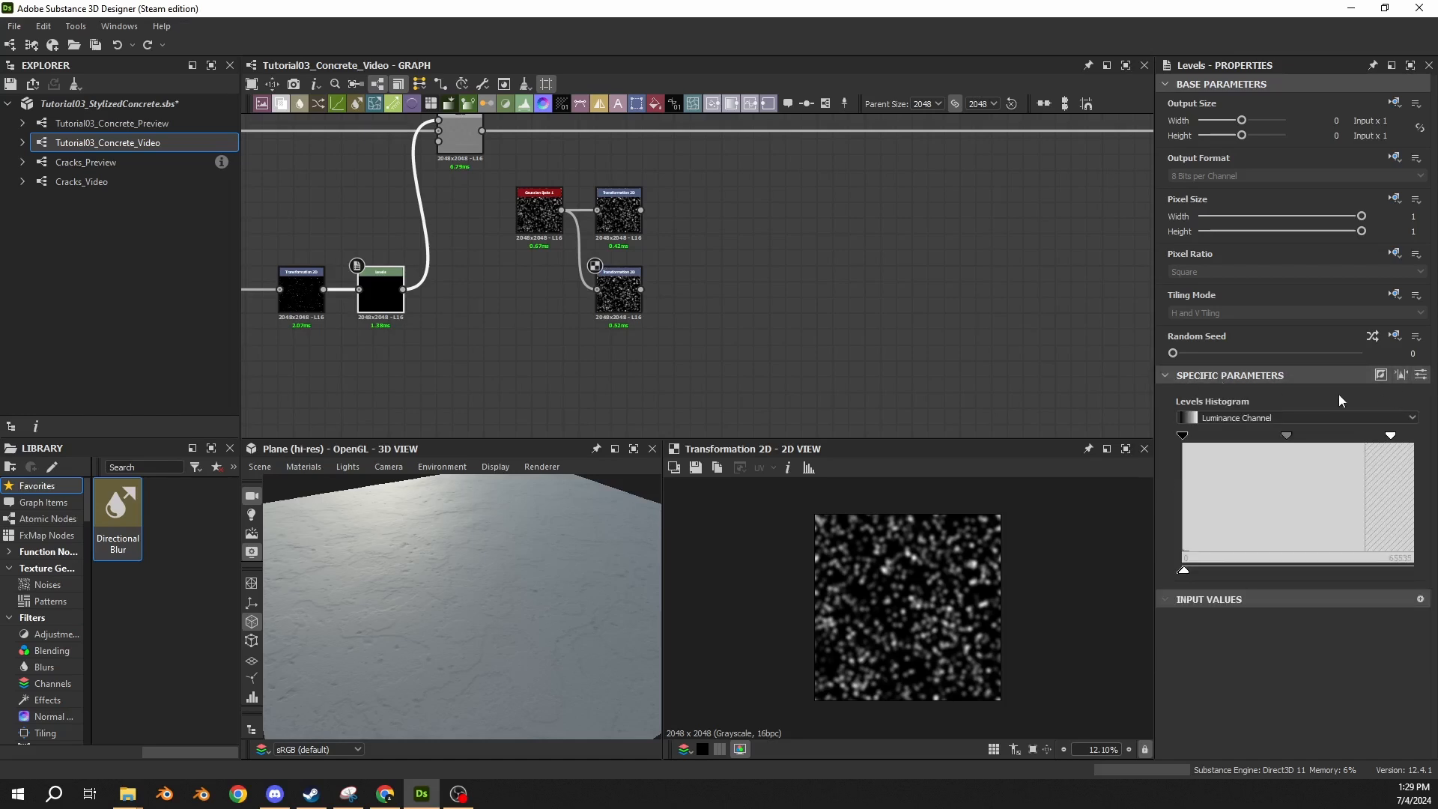
pyautogui.click(1421, 375)
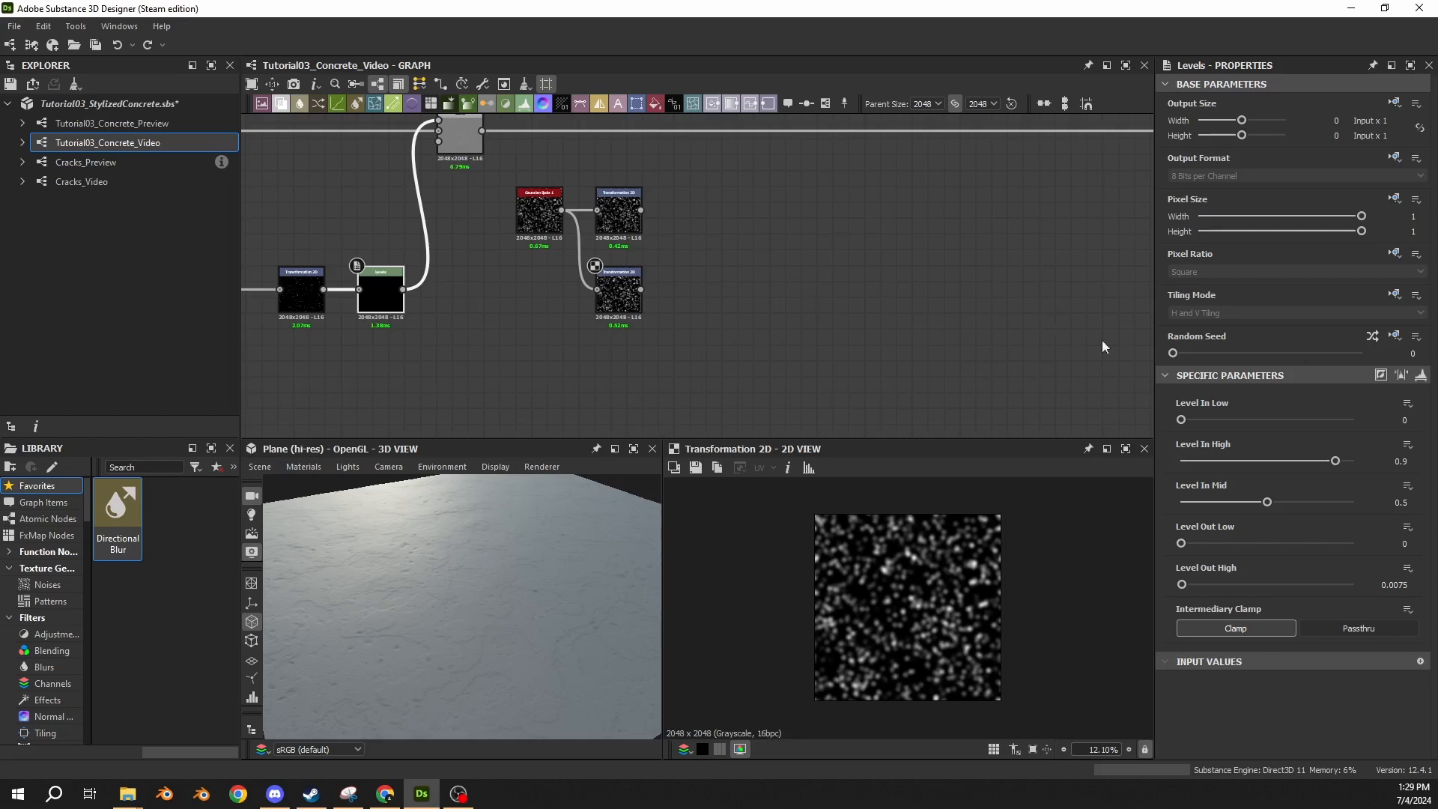
pyautogui.scroll(2, 602, 278)
pyautogui.moveTo(627, 252); pyautogui.dragTo(661, 253, button='middle')
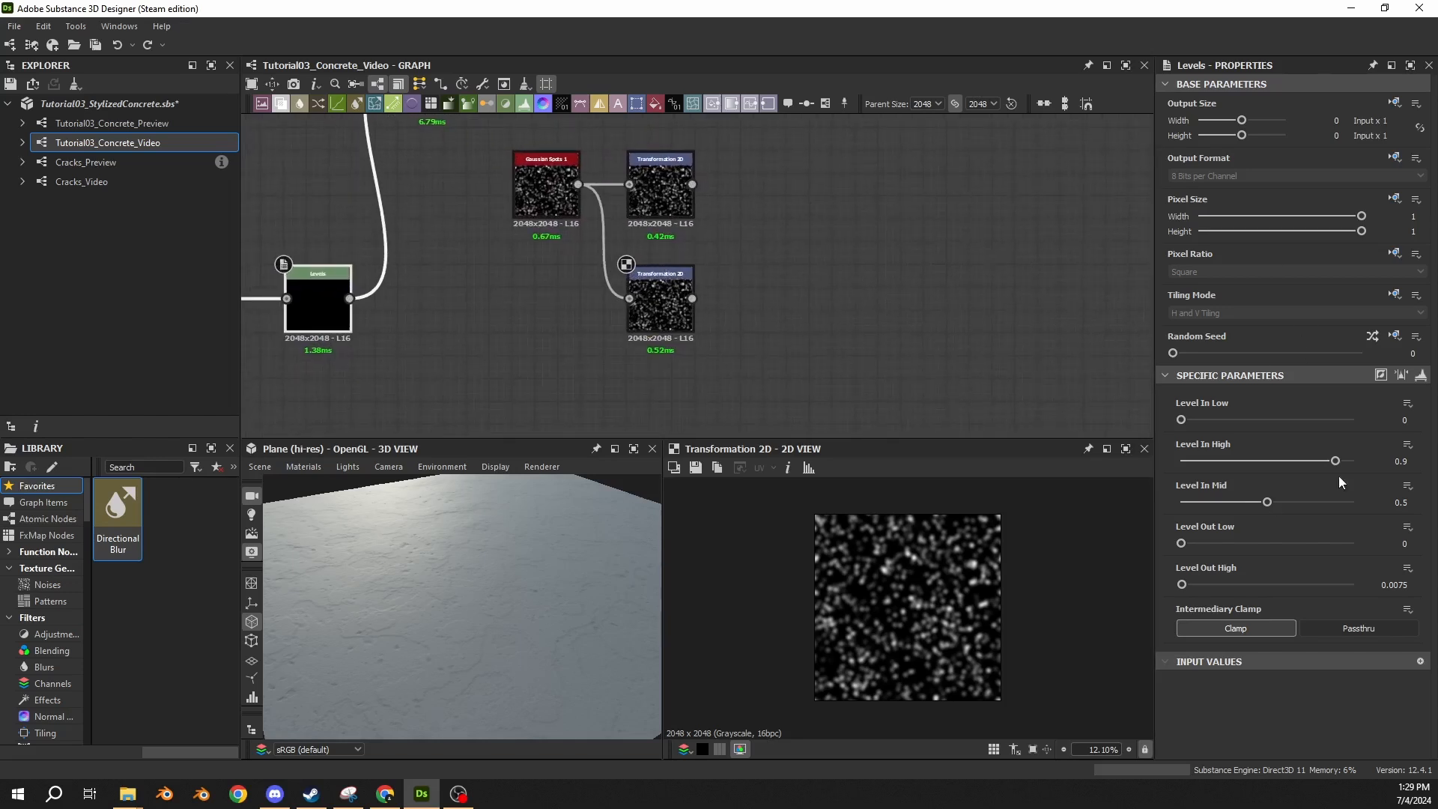
pyautogui.click(667, 344)
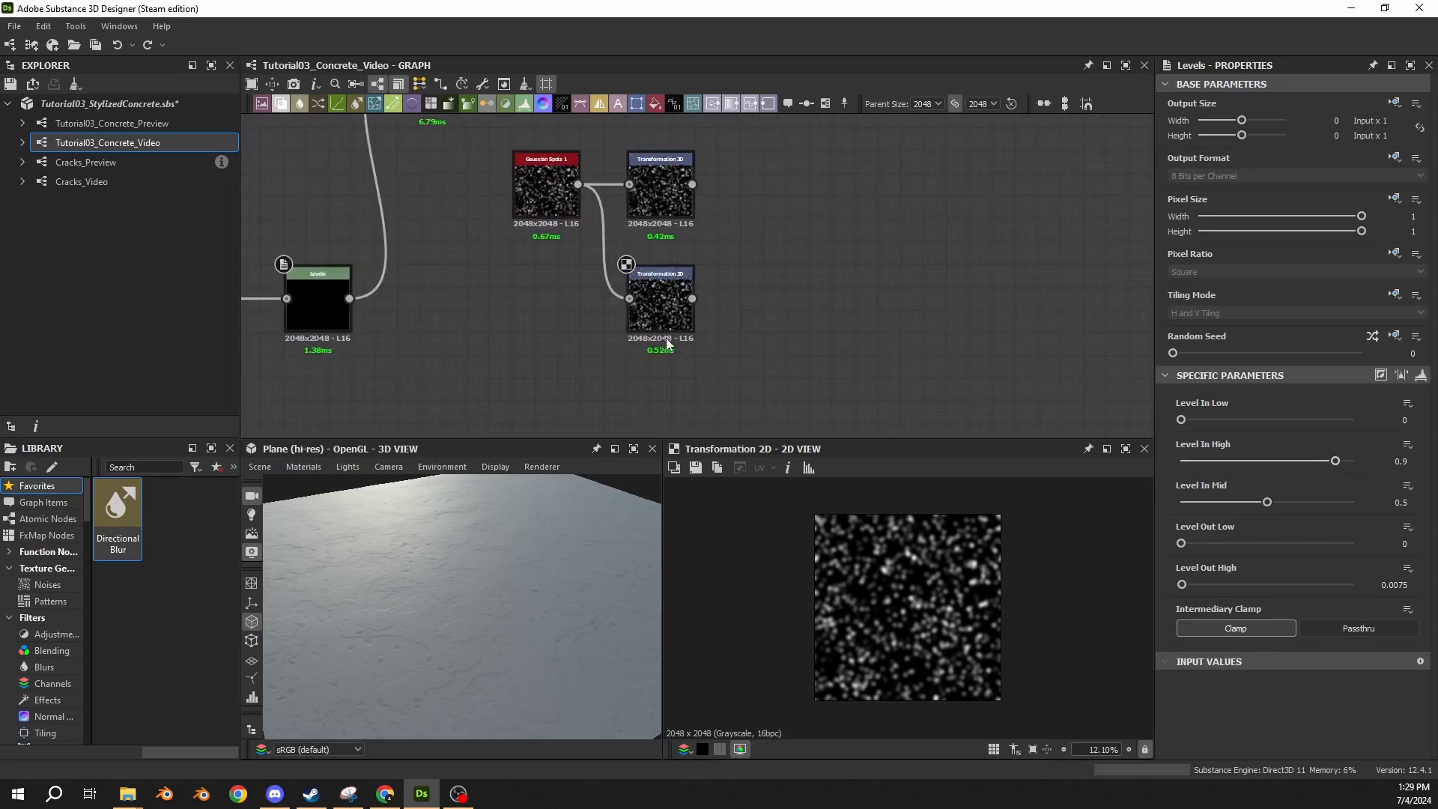
# Try the x2 stretch on the lower Transformation 2D, comparing its matrix values, and undo it.
pyautogui.click(662, 318)
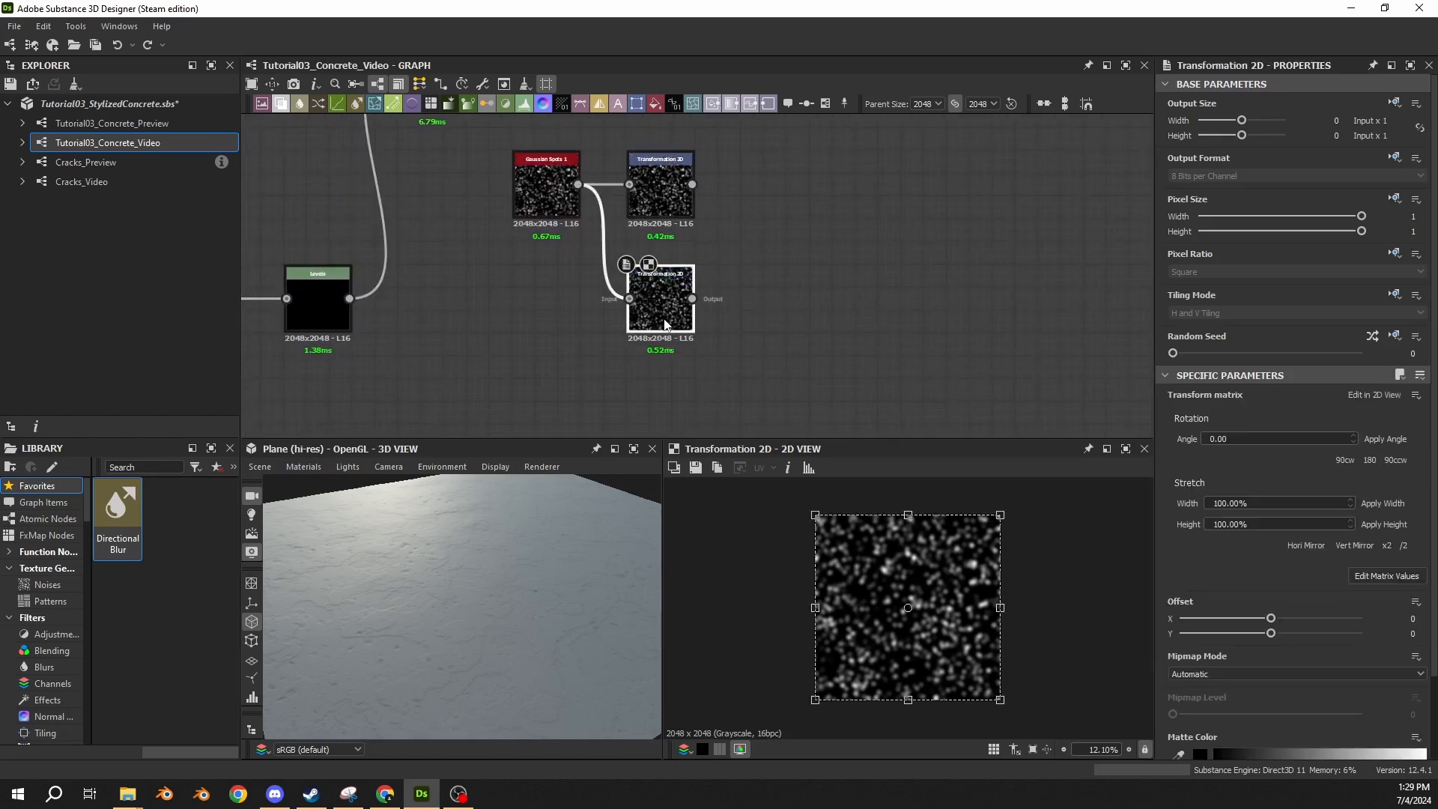
pyautogui.click(1388, 577)
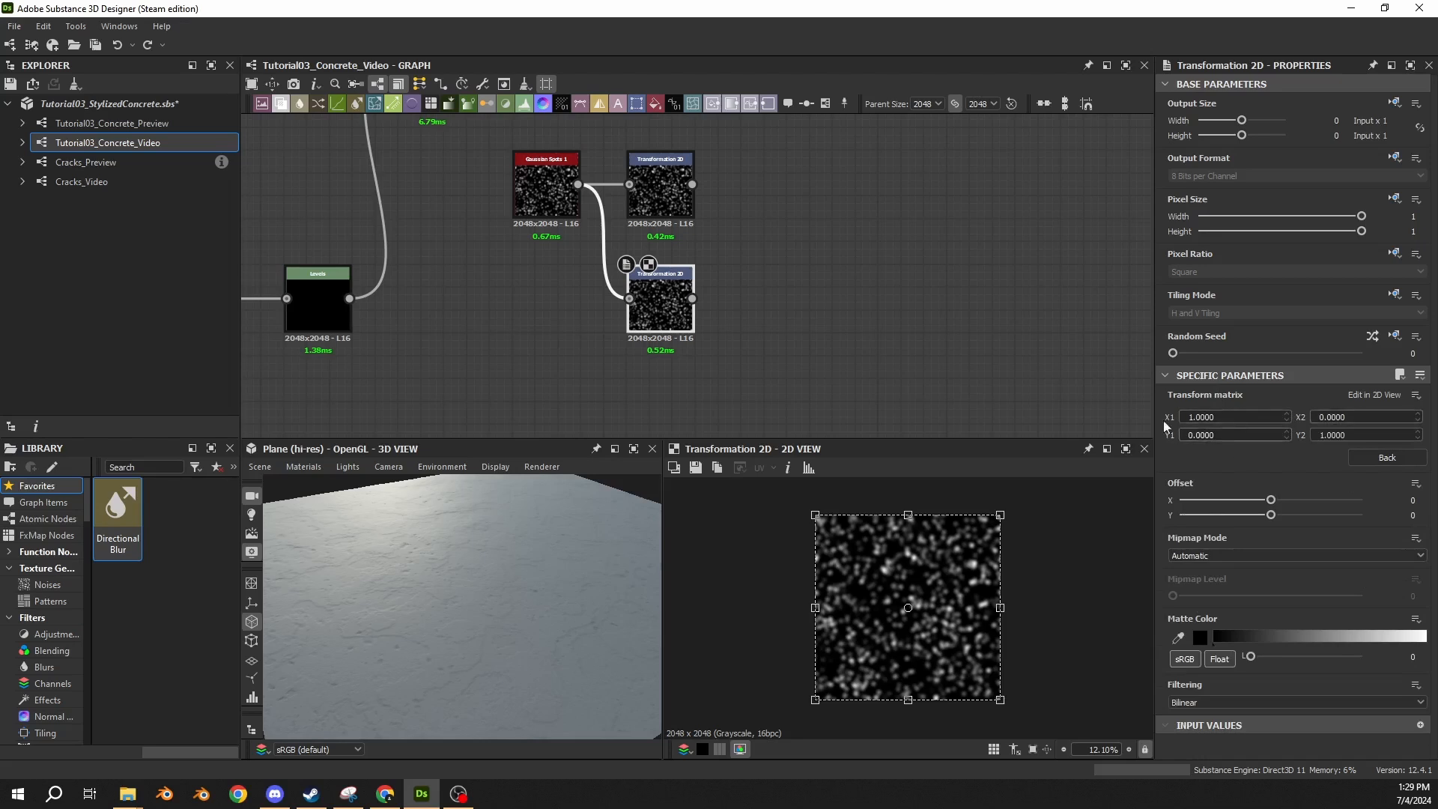
pyautogui.click(1388, 460)
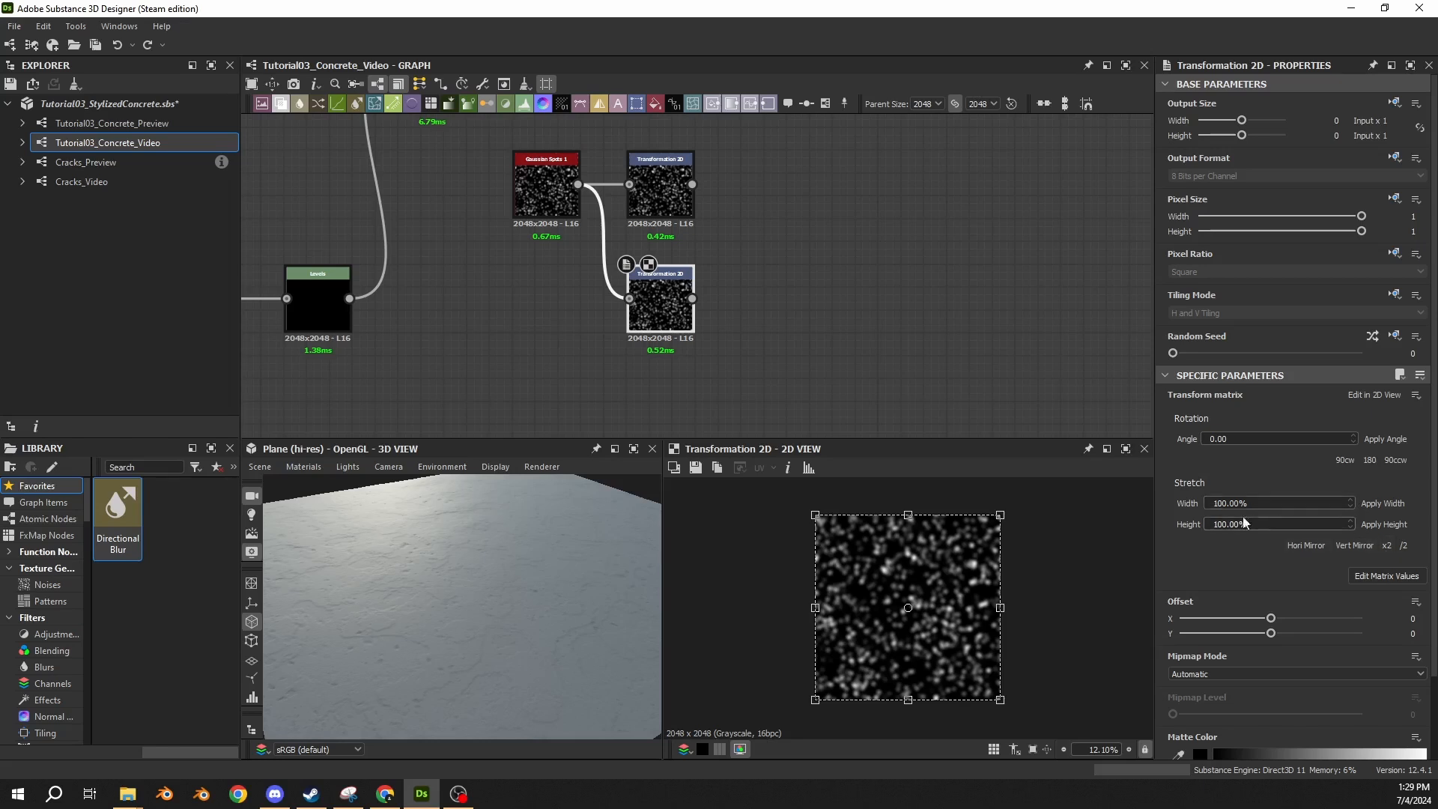
pyautogui.click(1387, 546)
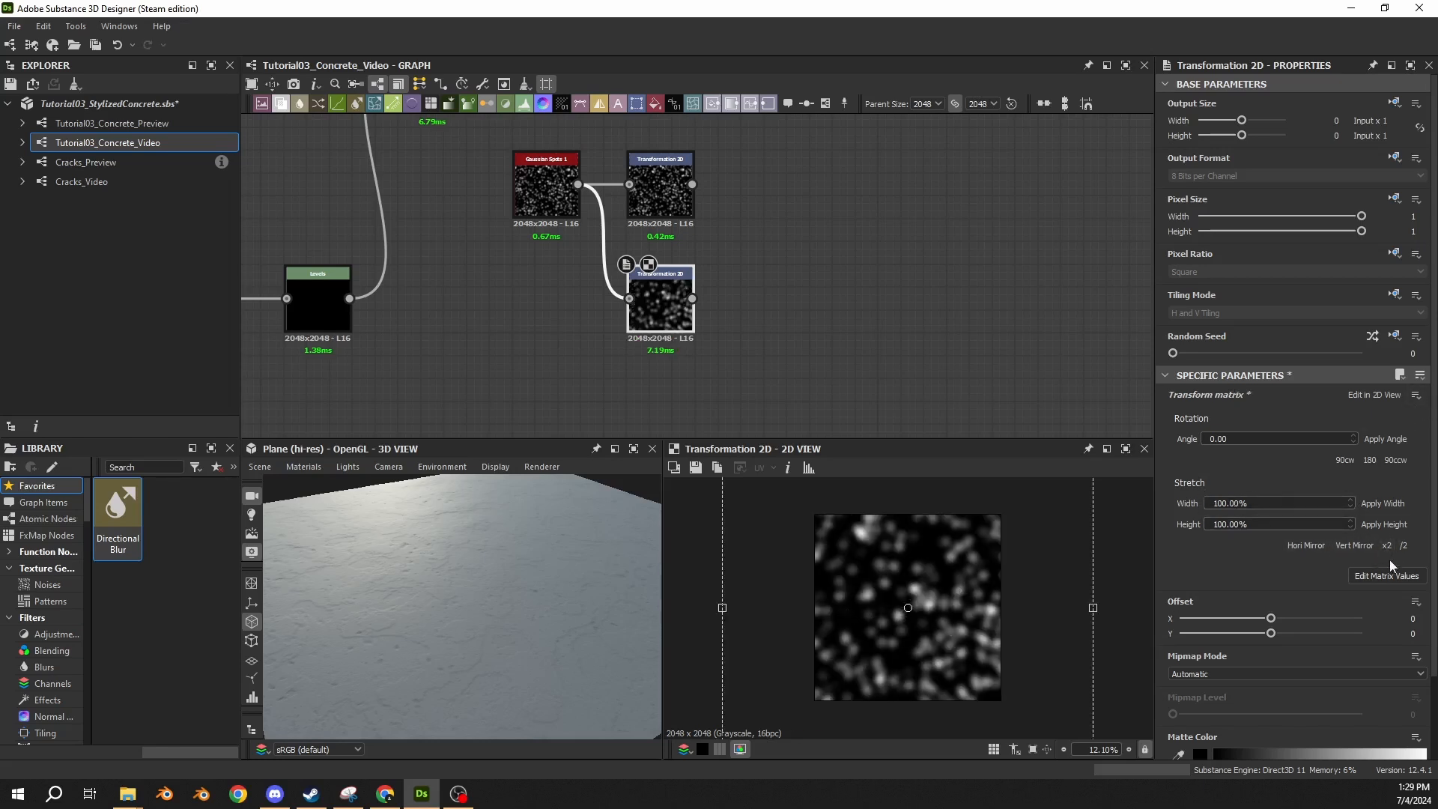
pyautogui.click(1378, 576)
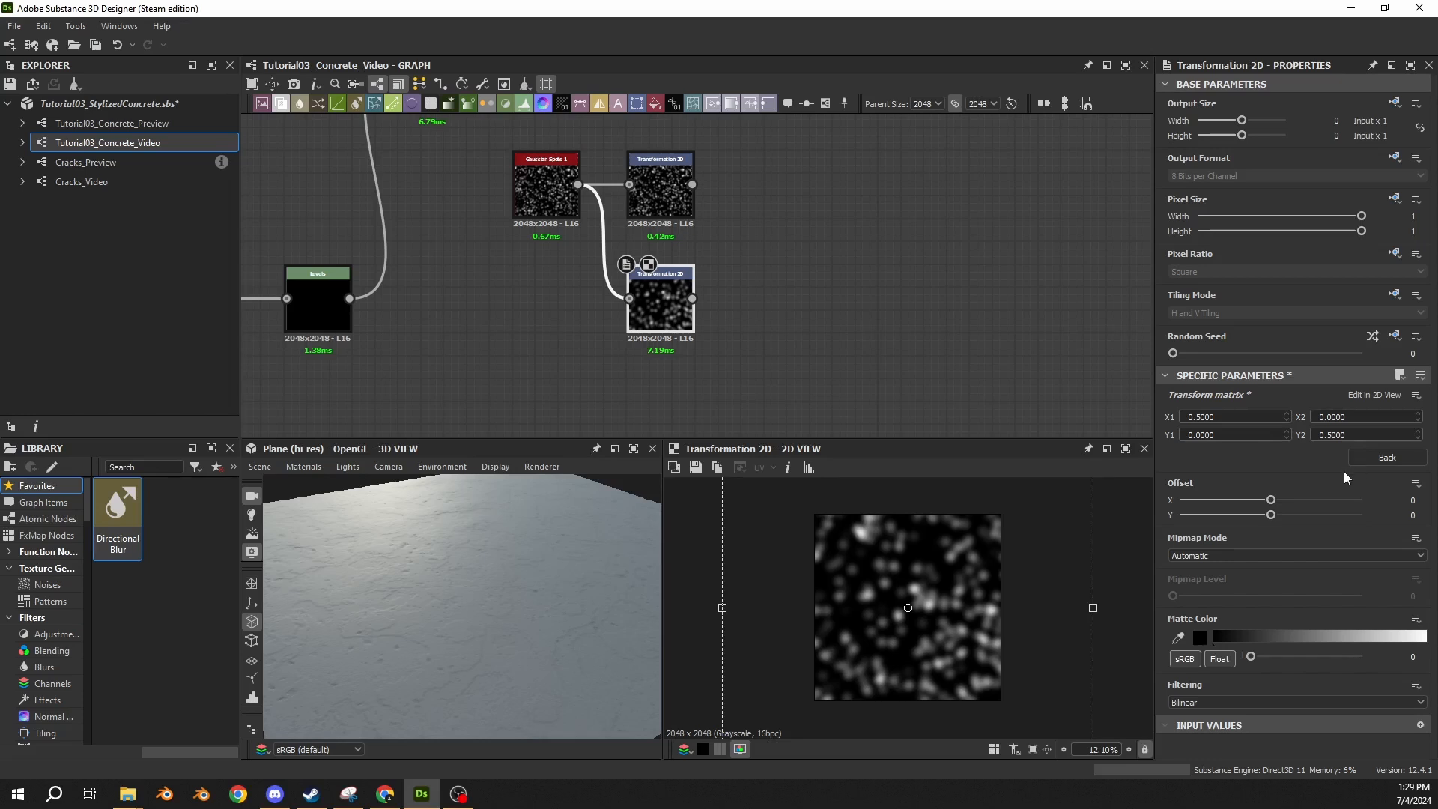
pyautogui.click(1387, 457)
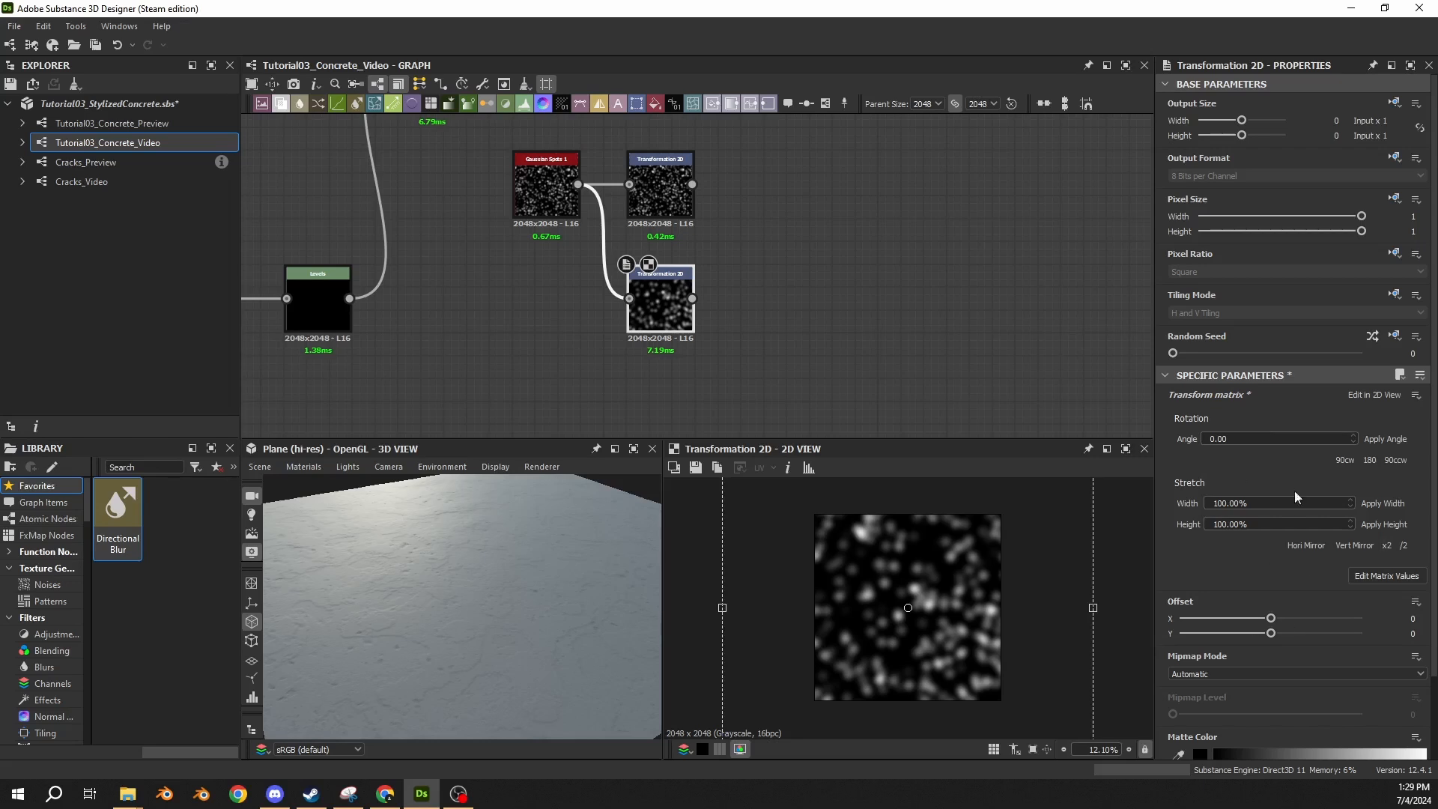
pyautogui.scroll(-3, 953, 616)
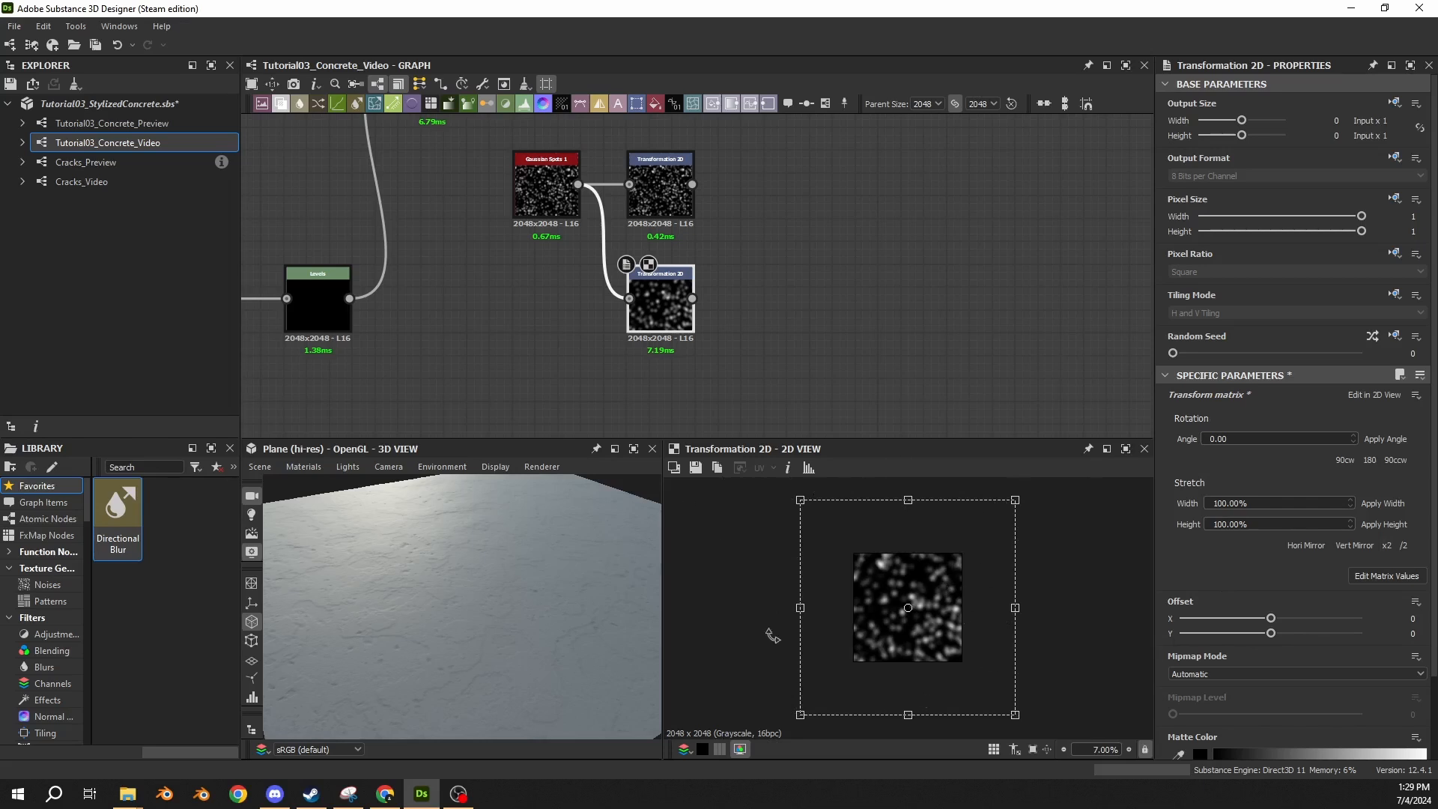
pyautogui.hotkey('ctrl', 'z')
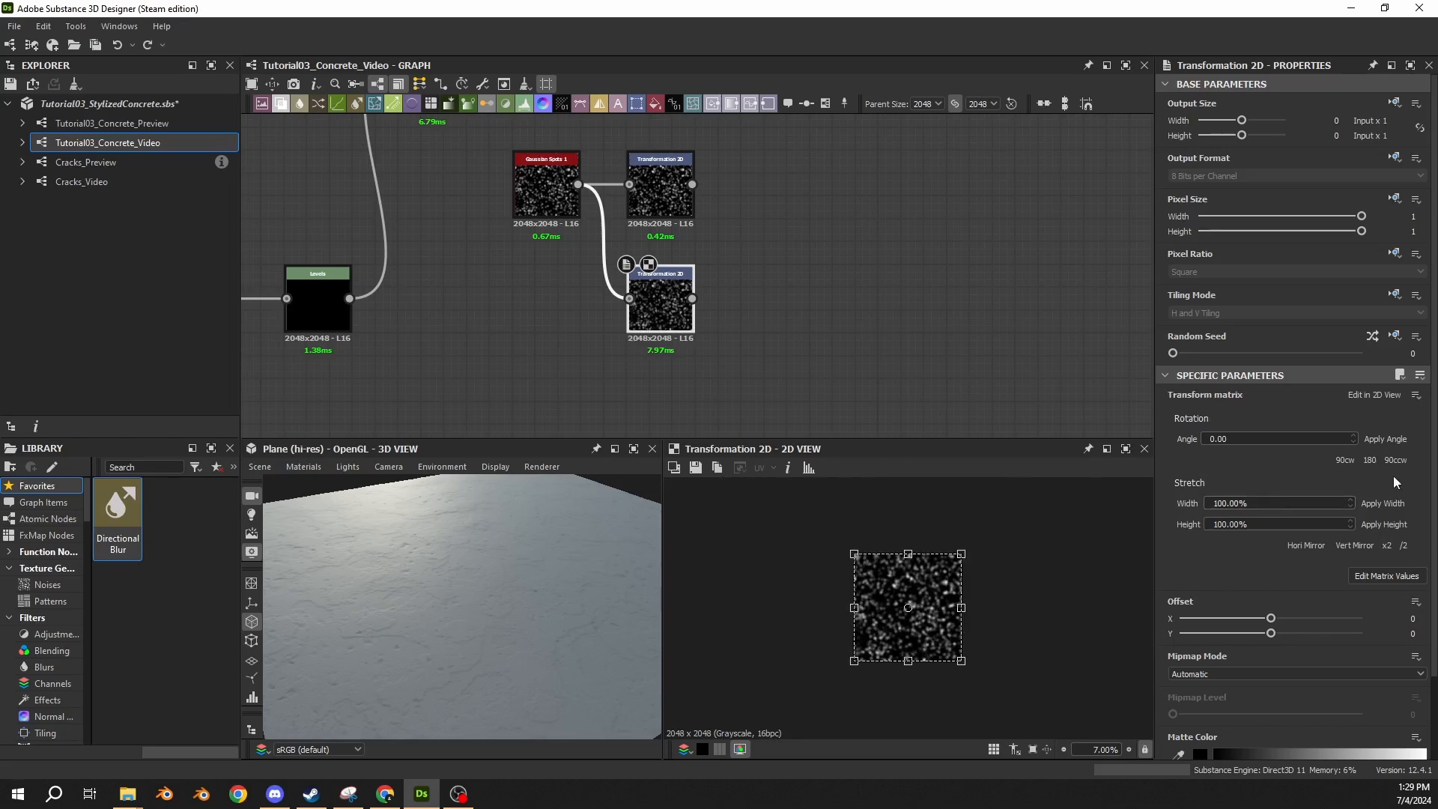
# Try matrix values X2 0.3333 and Y1 -0.3333 on the lower Transformation 2D, and undo them.
pyautogui.click(1398, 573)
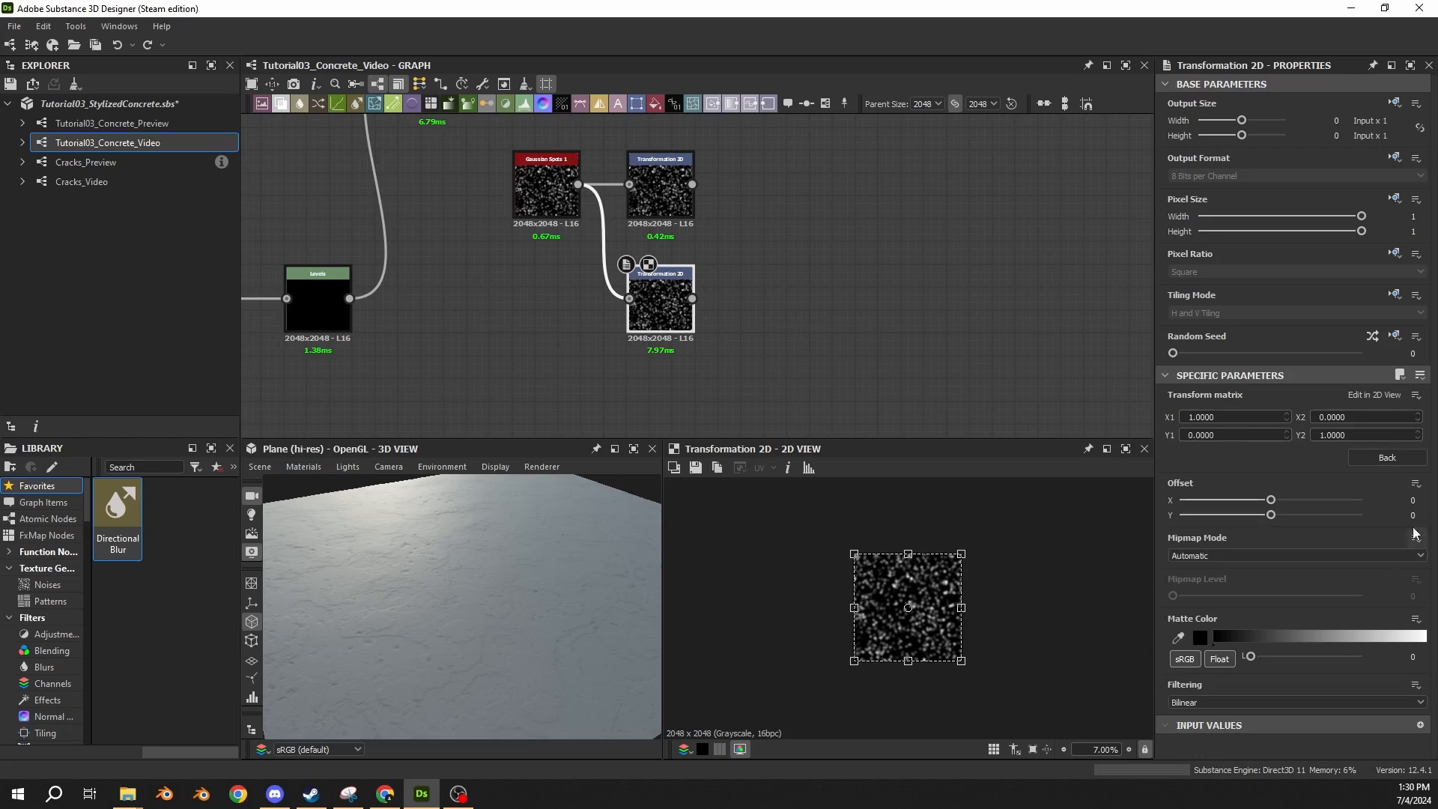
pyautogui.doubleClick(1321, 418)
pyautogui.write('.3333')
pyautogui.press('Return')
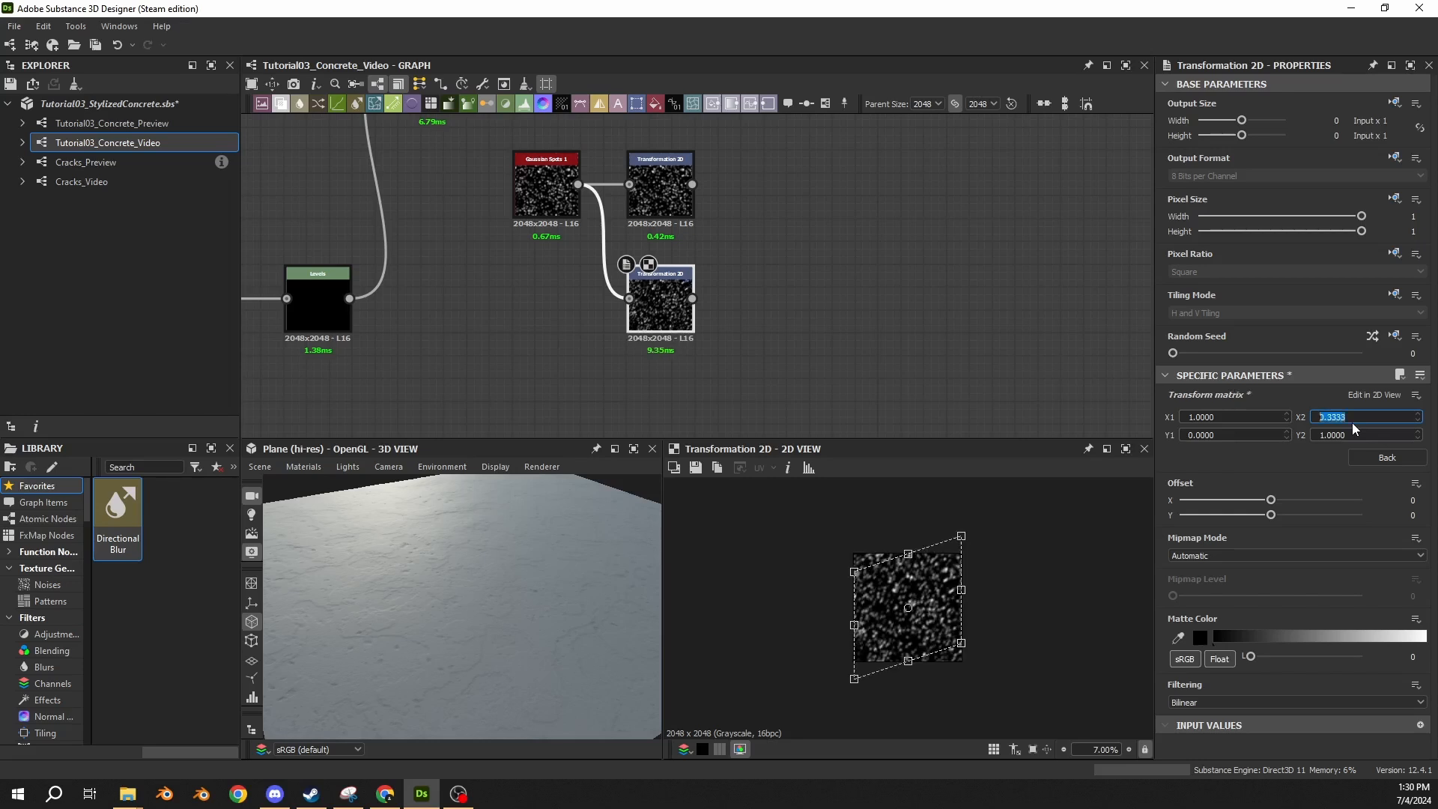
pyautogui.doubleClick(1228, 436)
pyautogui.write('-0.3333')
pyautogui.press('Return')
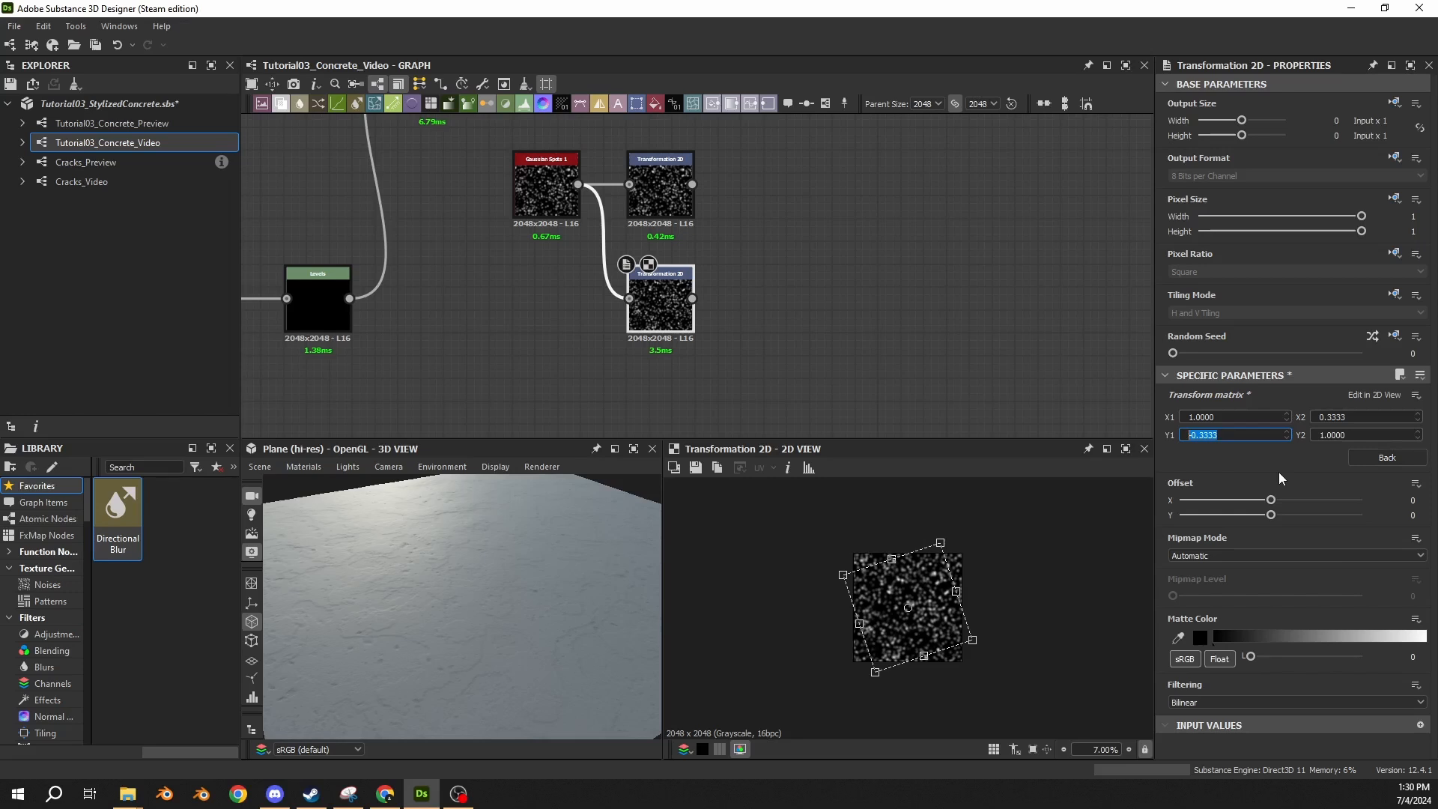
pyautogui.hotkey('ctrl', 'z')
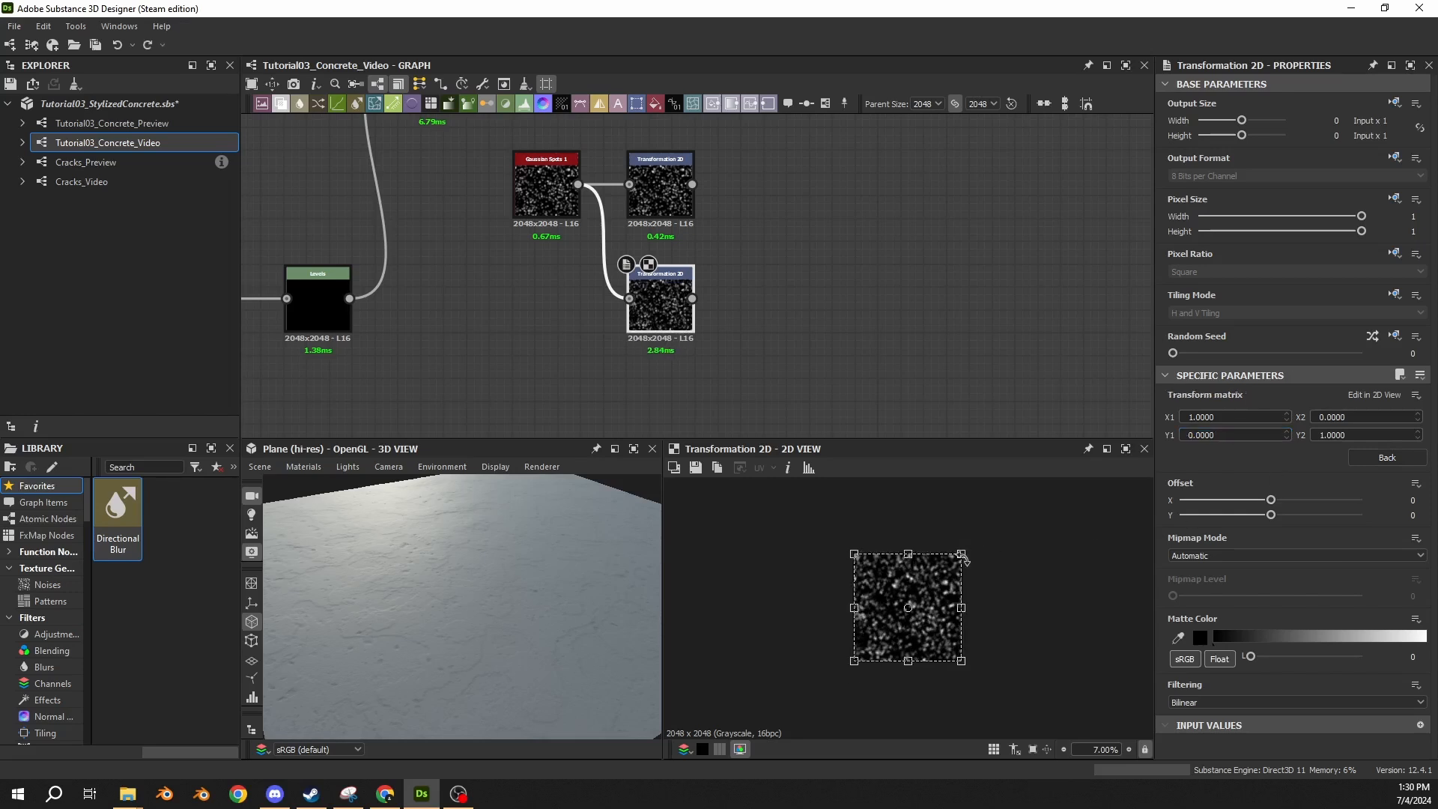
# Scale up the lower Transformation 2D uniformly and set its matrix values X1 and Y2 to 0.3333.
pyautogui.moveTo(964, 556); pyautogui.dragTo(1073, 499)
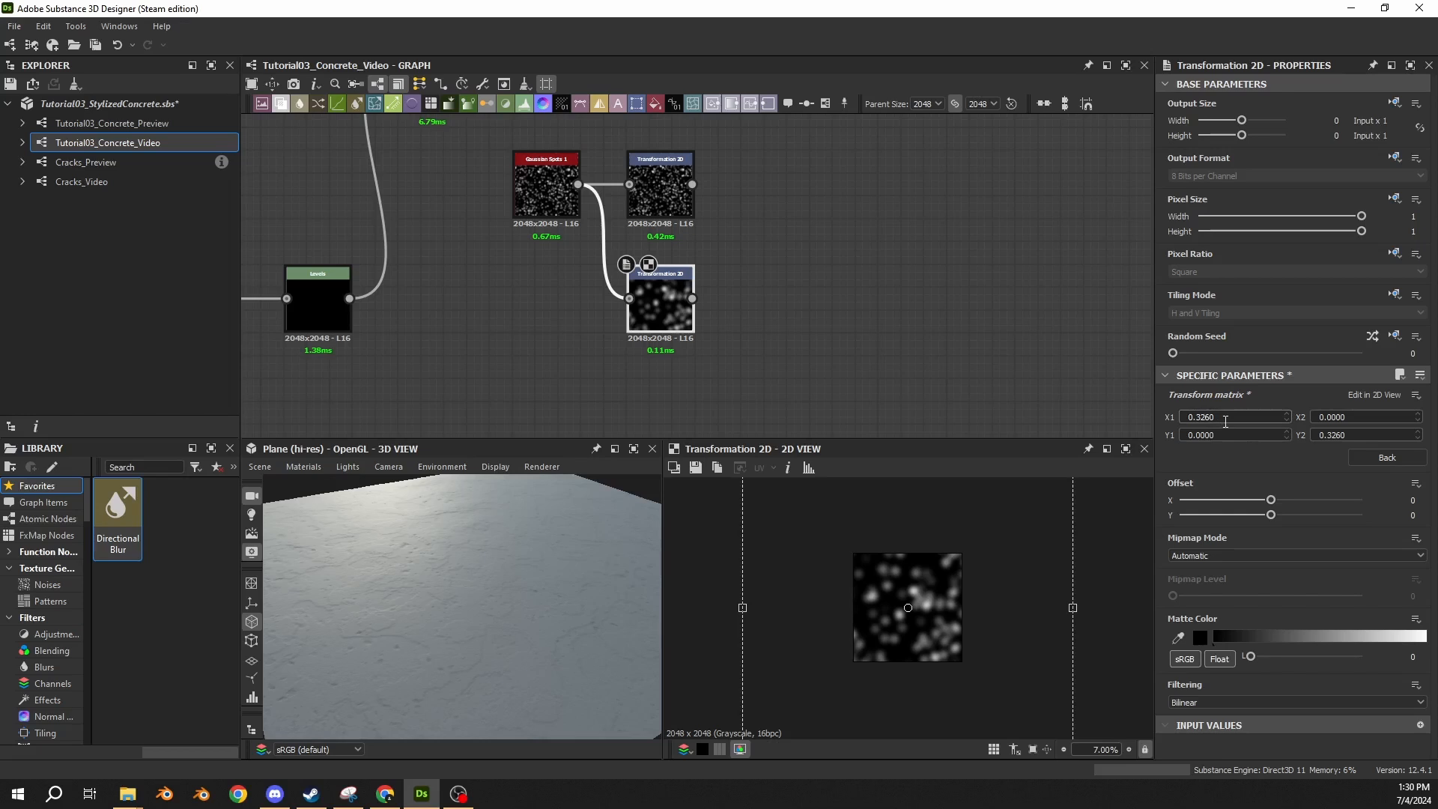
pyautogui.doubleClick(1225, 422)
pyautogui.write('0.3333')
pyautogui.press('Return')
pyautogui.doubleClick(1330, 436)
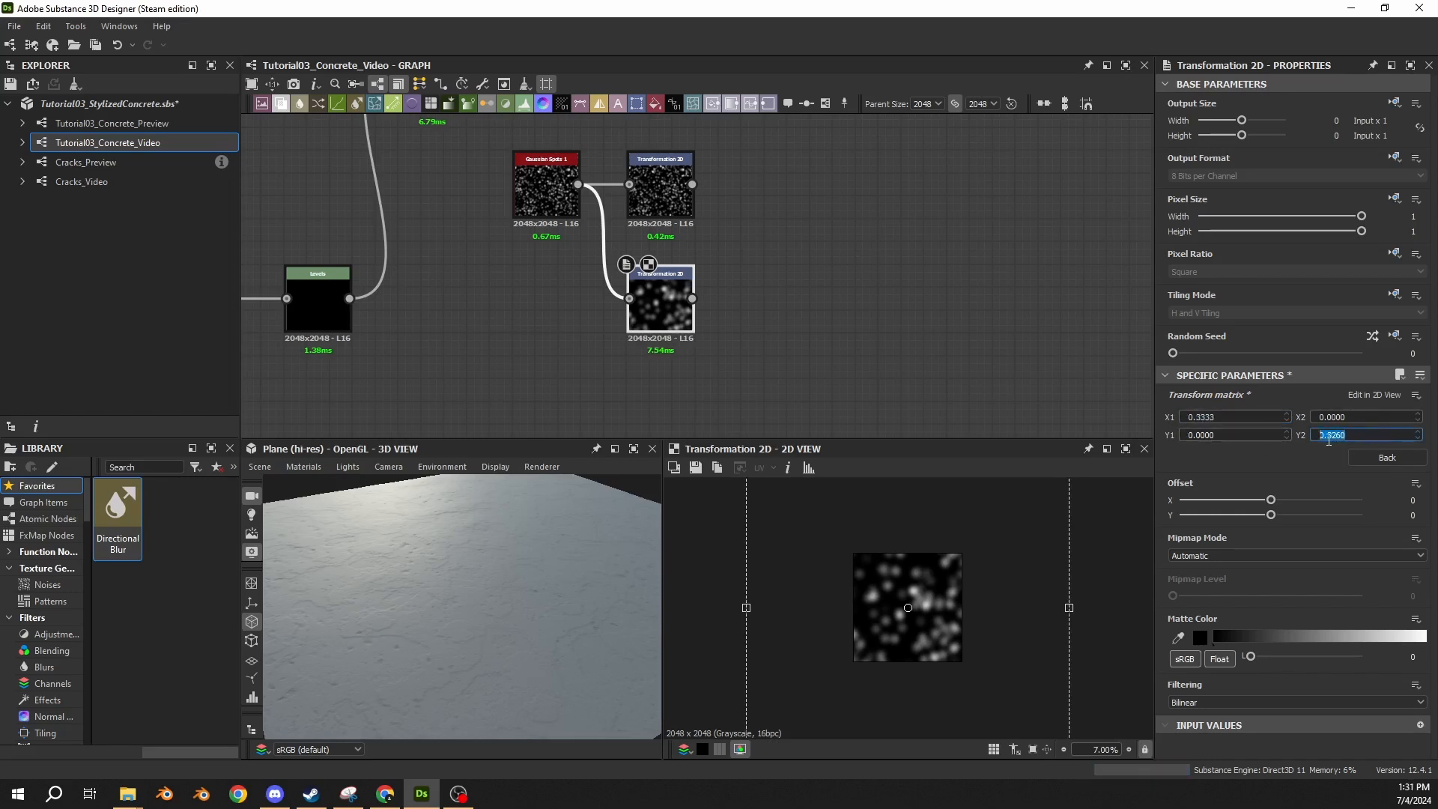
pyautogui.write('0.3333')
pyautogui.press('Return')
# Try enlarging the lower Transformation 2D's frame from its corner in the 2D view, and undo it.
pyautogui.scroll(-3, 933, 625)
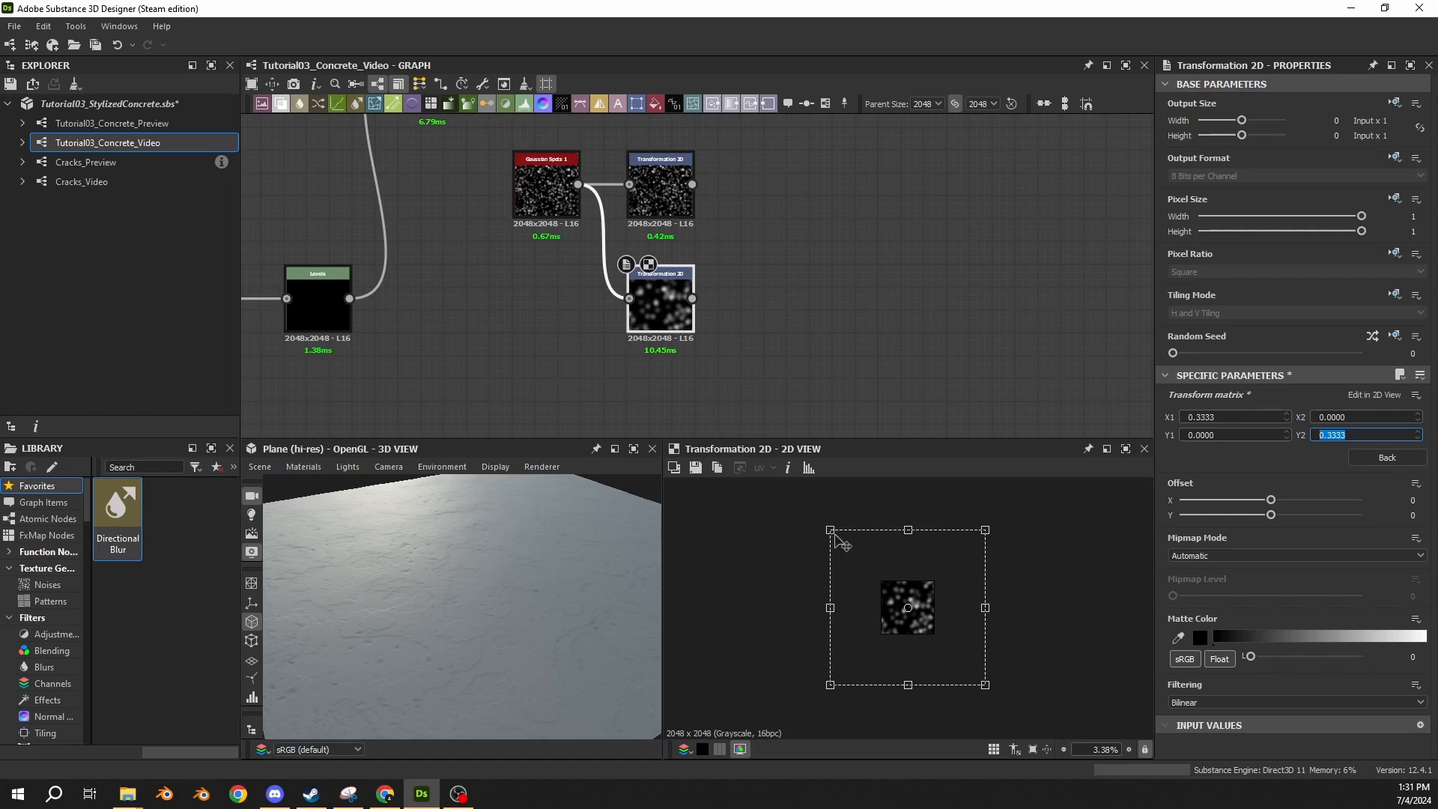
pyautogui.scroll(1, 844, 540)
pyautogui.moveTo(814, 514); pyautogui.dragTo(744, 446)
pyautogui.hotkey('ctrl', 'z')
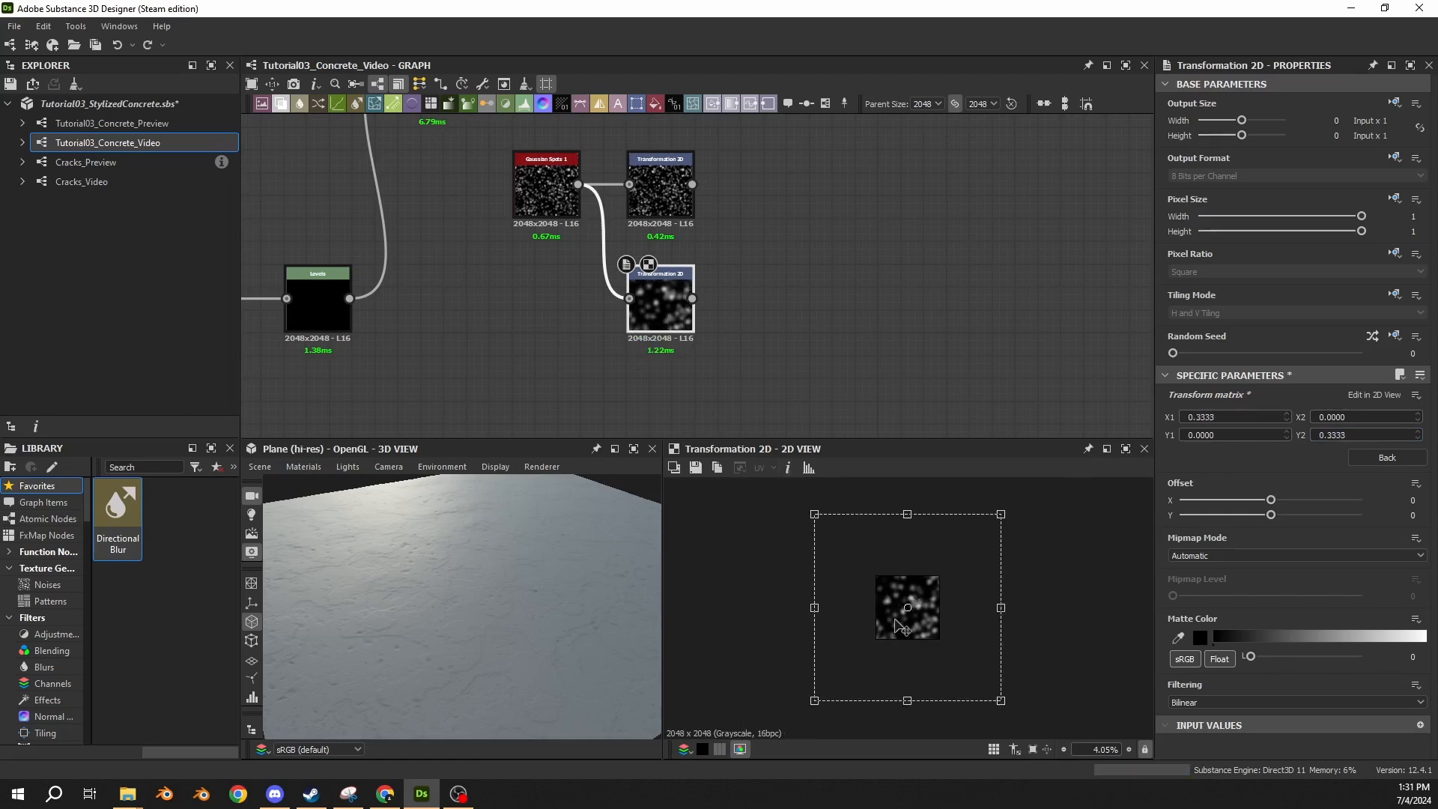
# Examine the tiled 2D preview of the lower Transformation 2D for seams along the tile borders.
pyautogui.press('space')
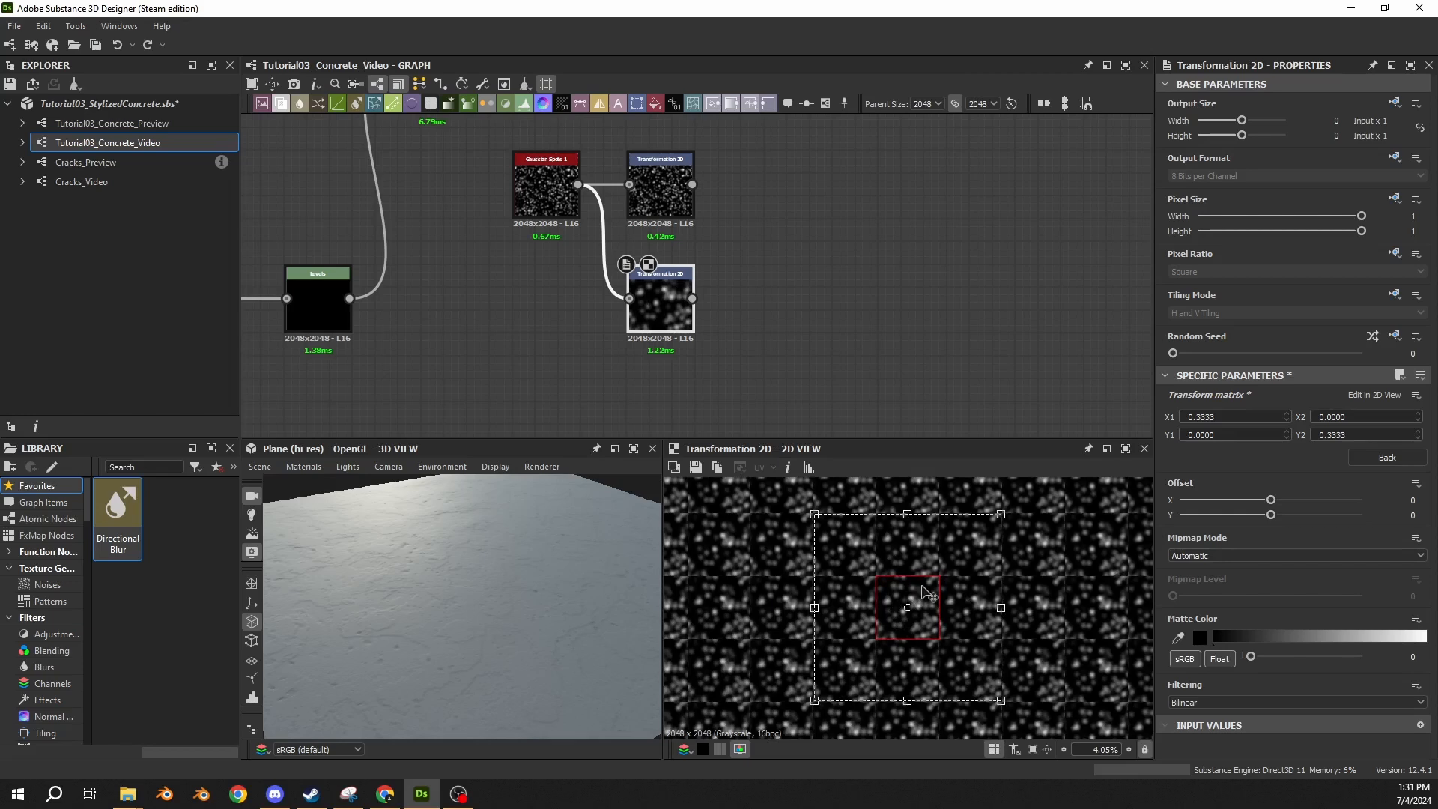
pyautogui.scroll(3, 848, 546)
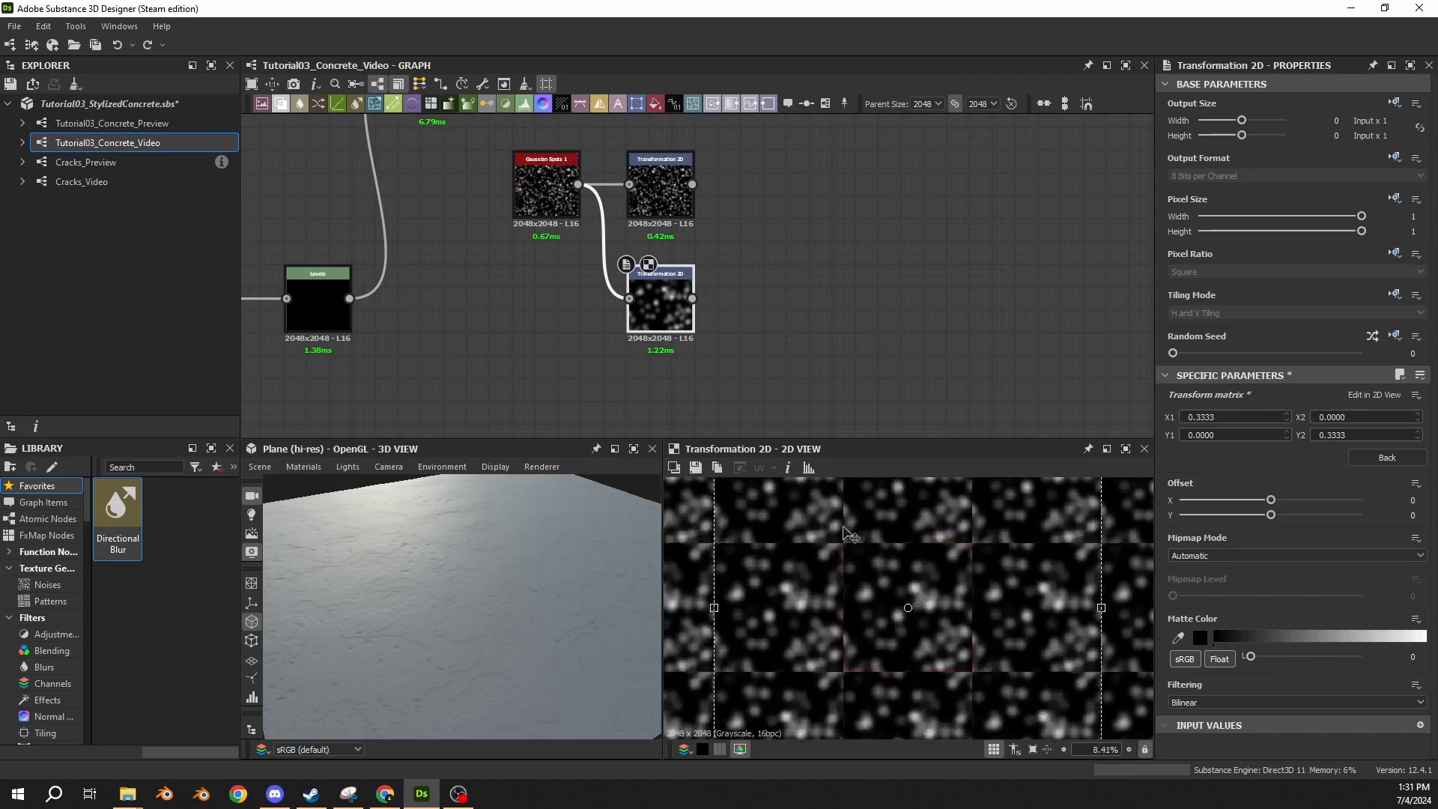
pyautogui.scroll(2, 819, 533)
pyautogui.scroll(-1, 821, 534)
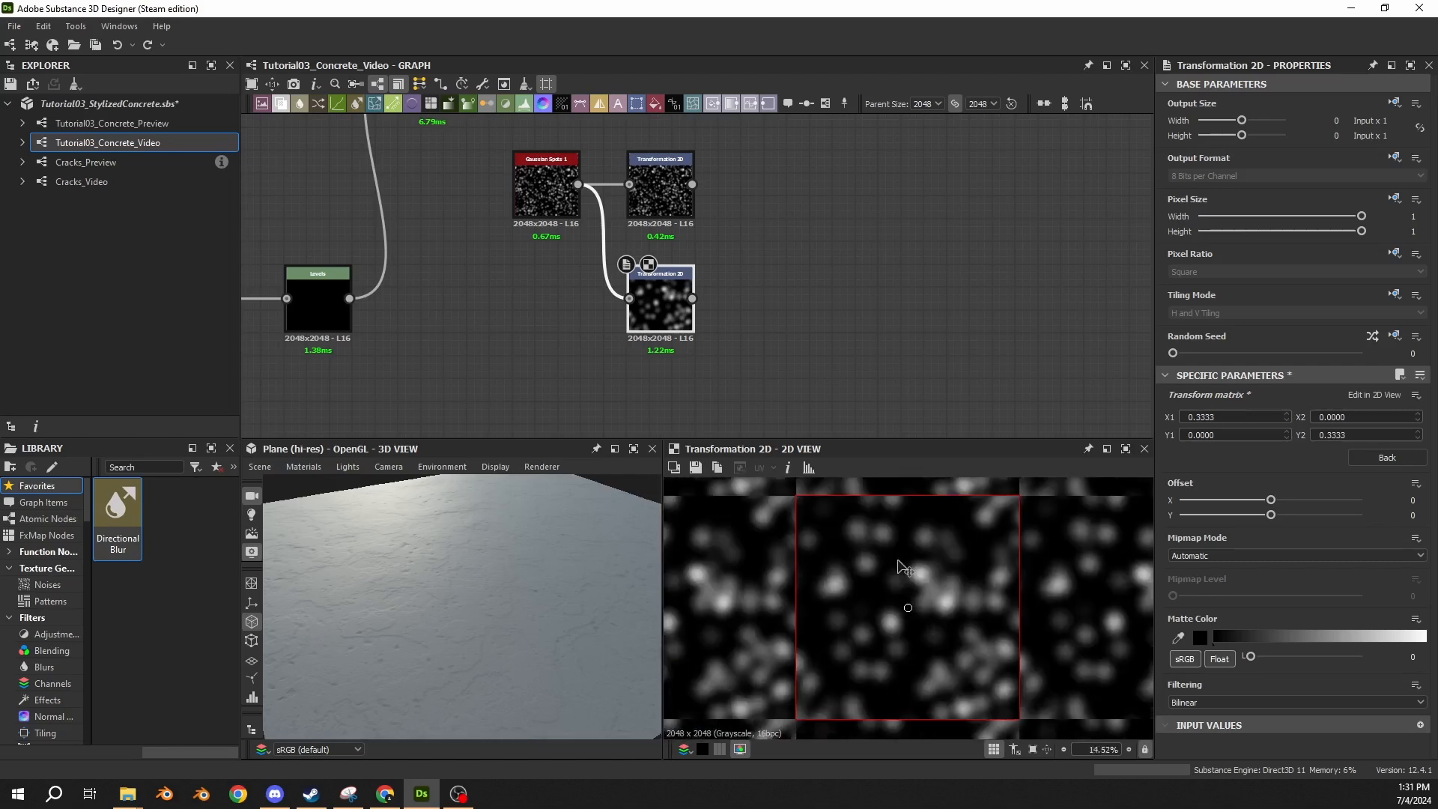
pyautogui.scroll(-4, 901, 572)
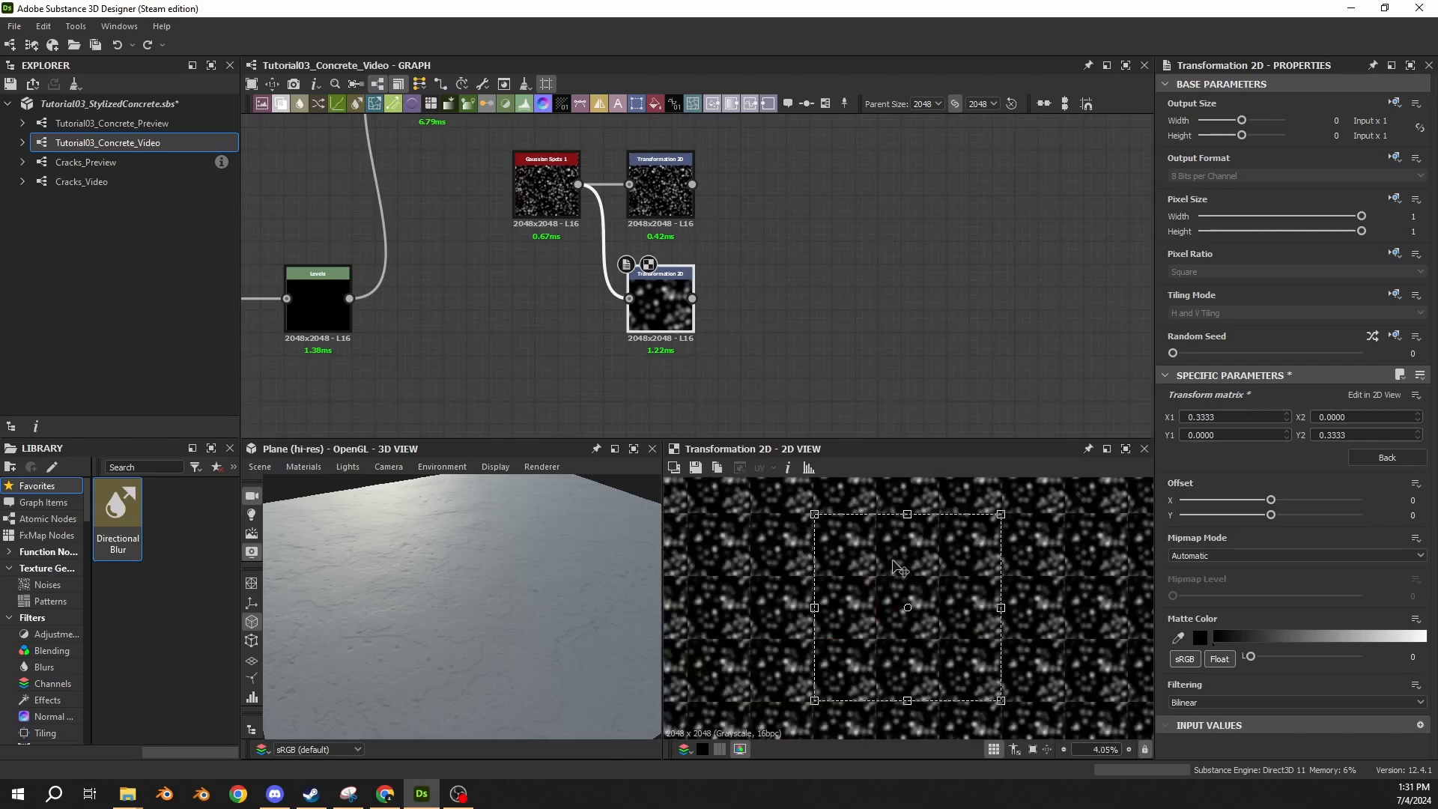
pyautogui.click(762, 311)
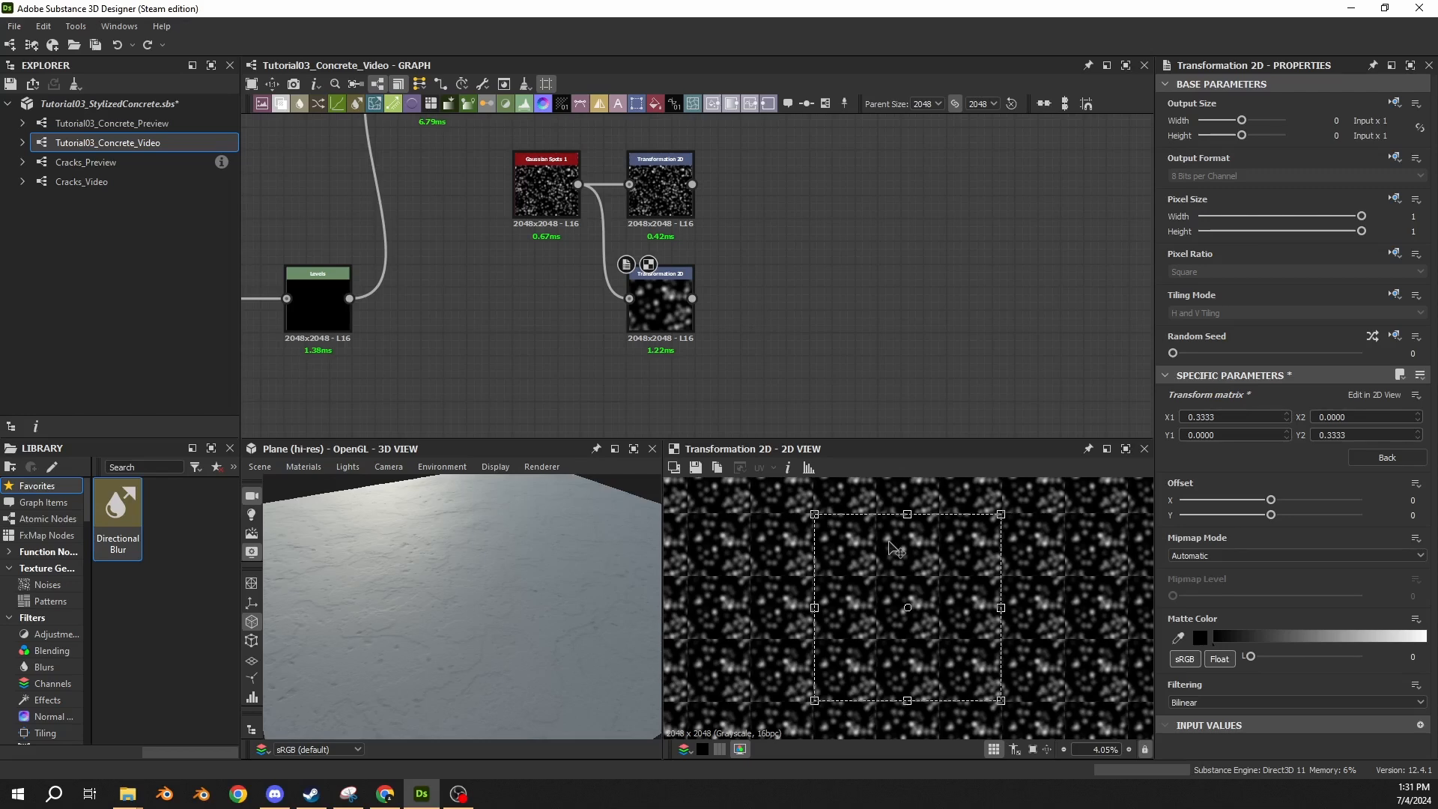
# Compare the /2 and x2 stretch presets on the upper Transformation 2D with tiling display off, undoing the /2 stretch.
pyautogui.click(679, 224)
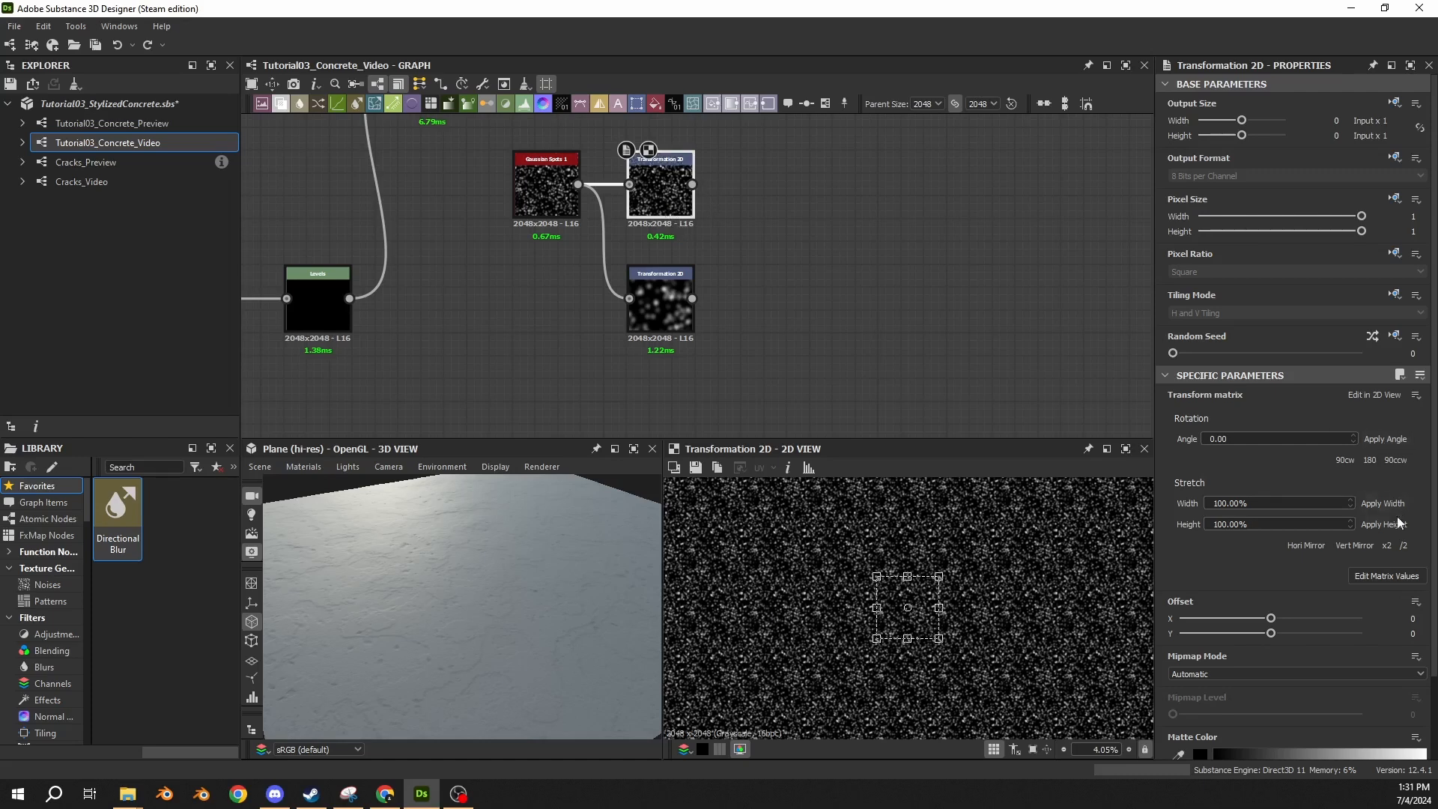
pyautogui.click(1403, 545)
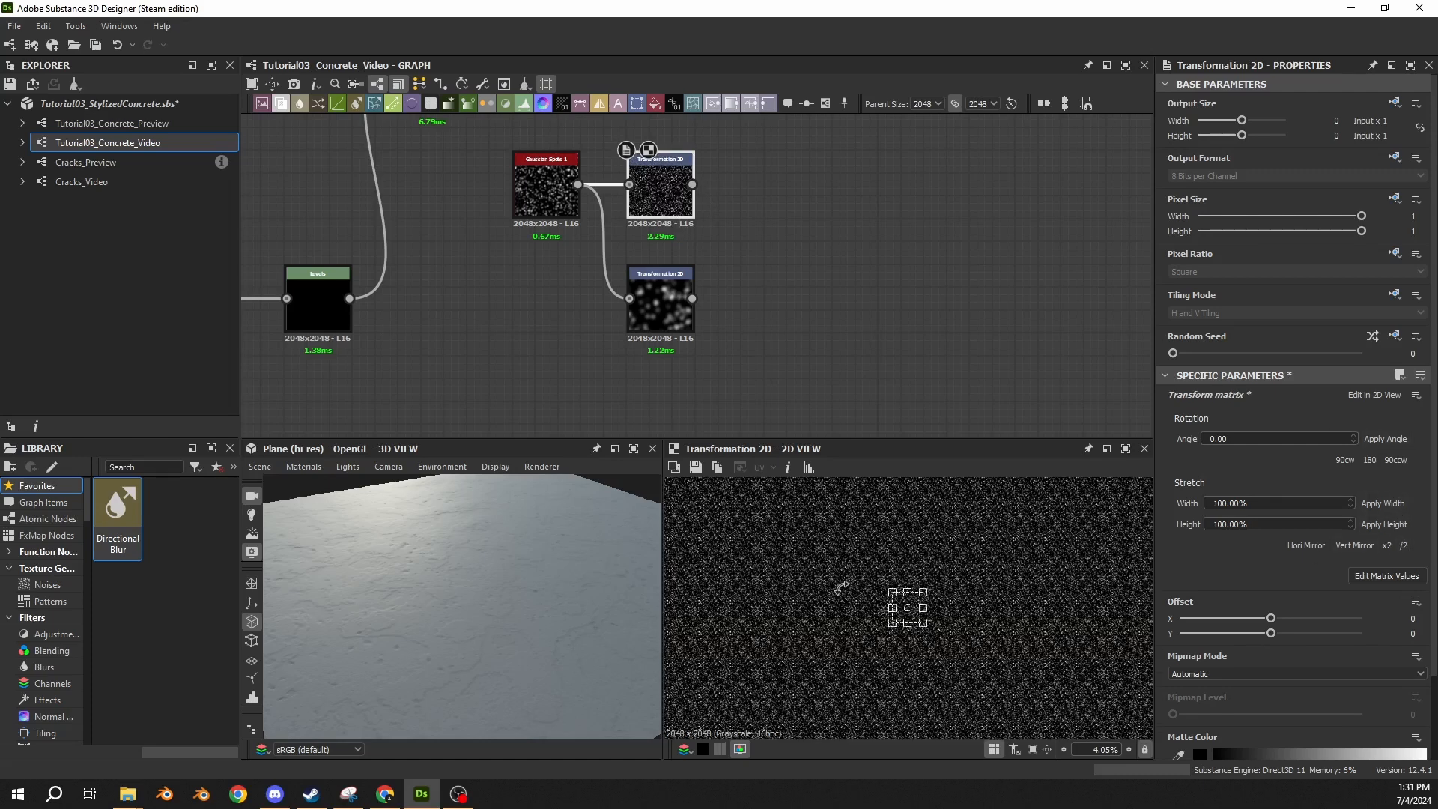
pyautogui.scroll(5, 908, 609)
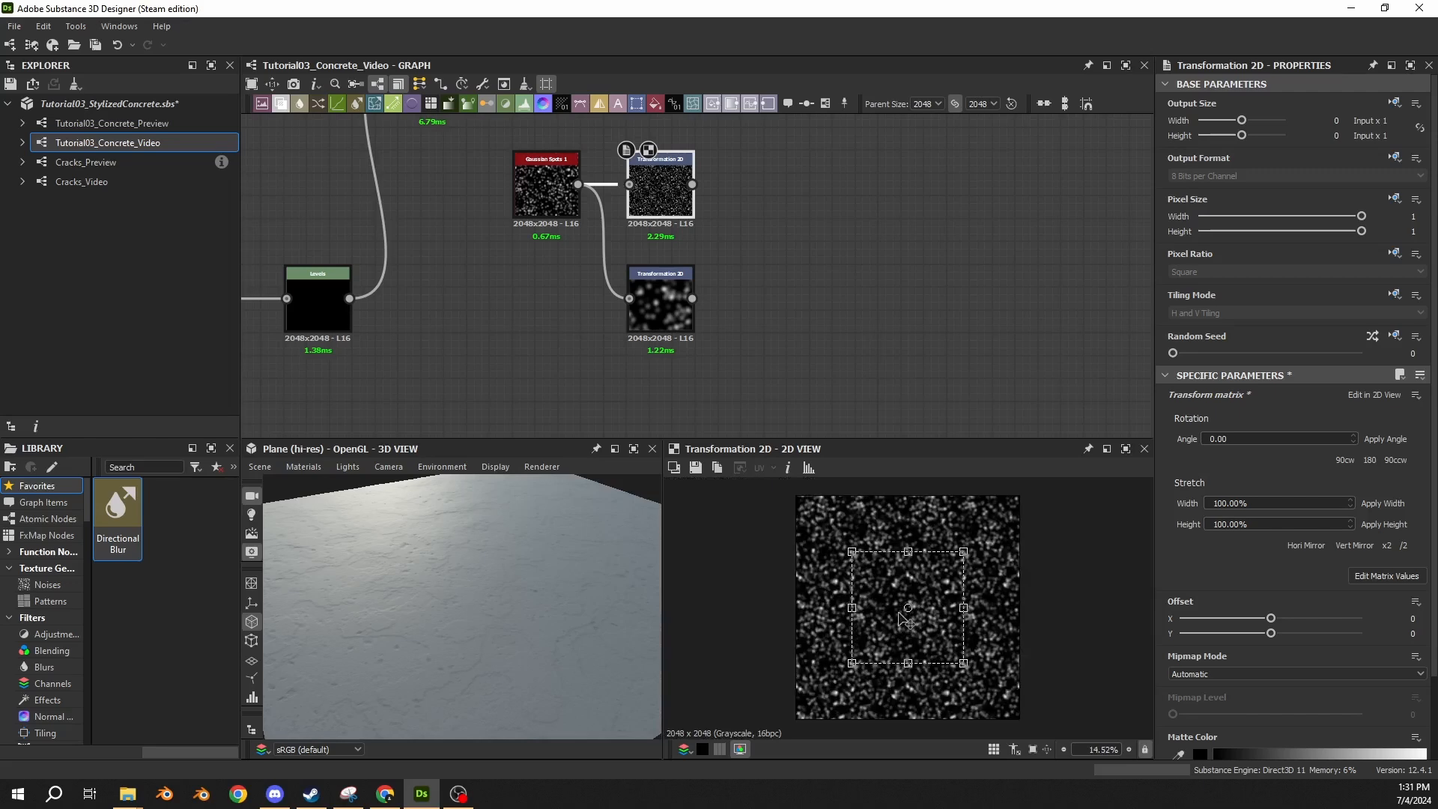
pyautogui.scroll(-2, 905, 617)
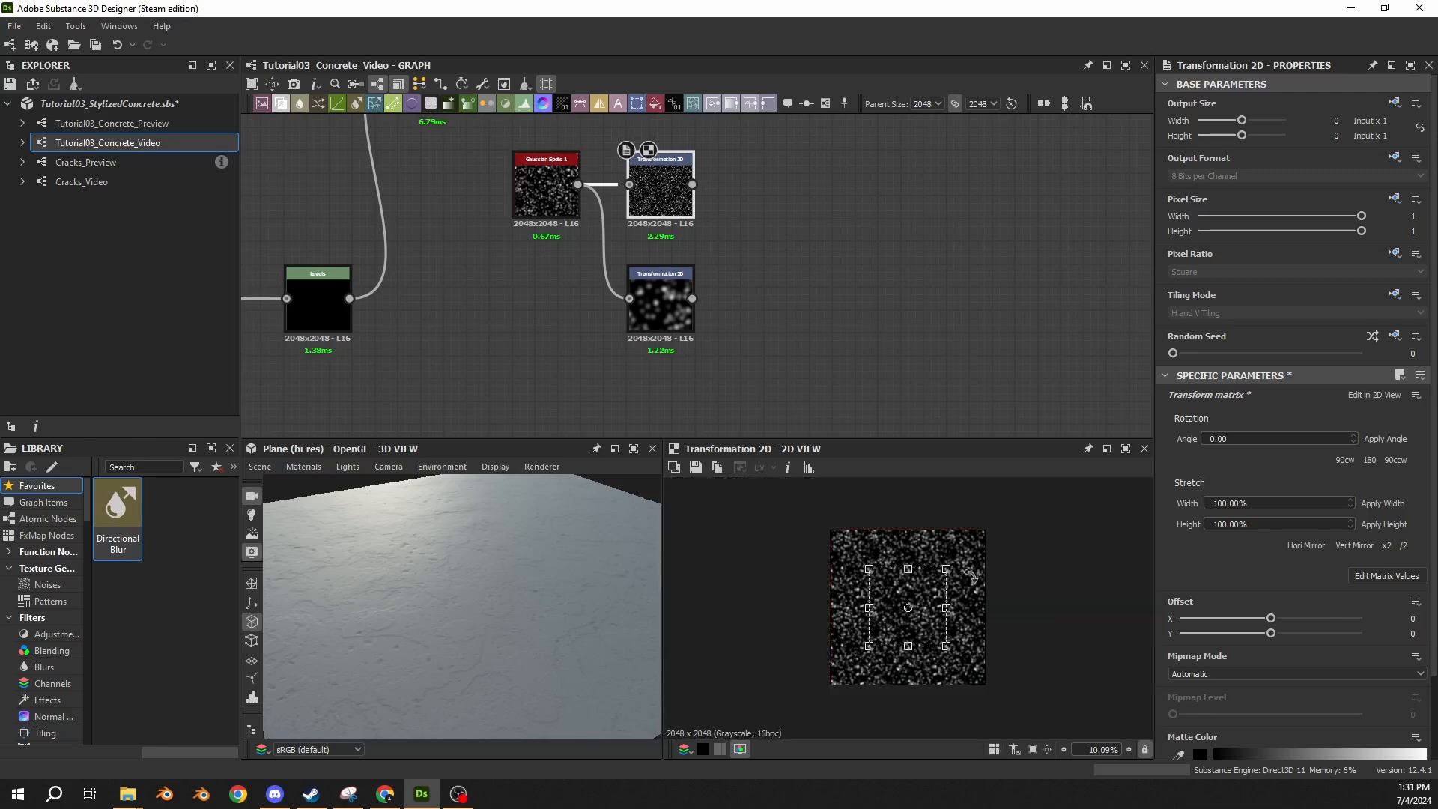
pyautogui.scroll(2, 963, 597)
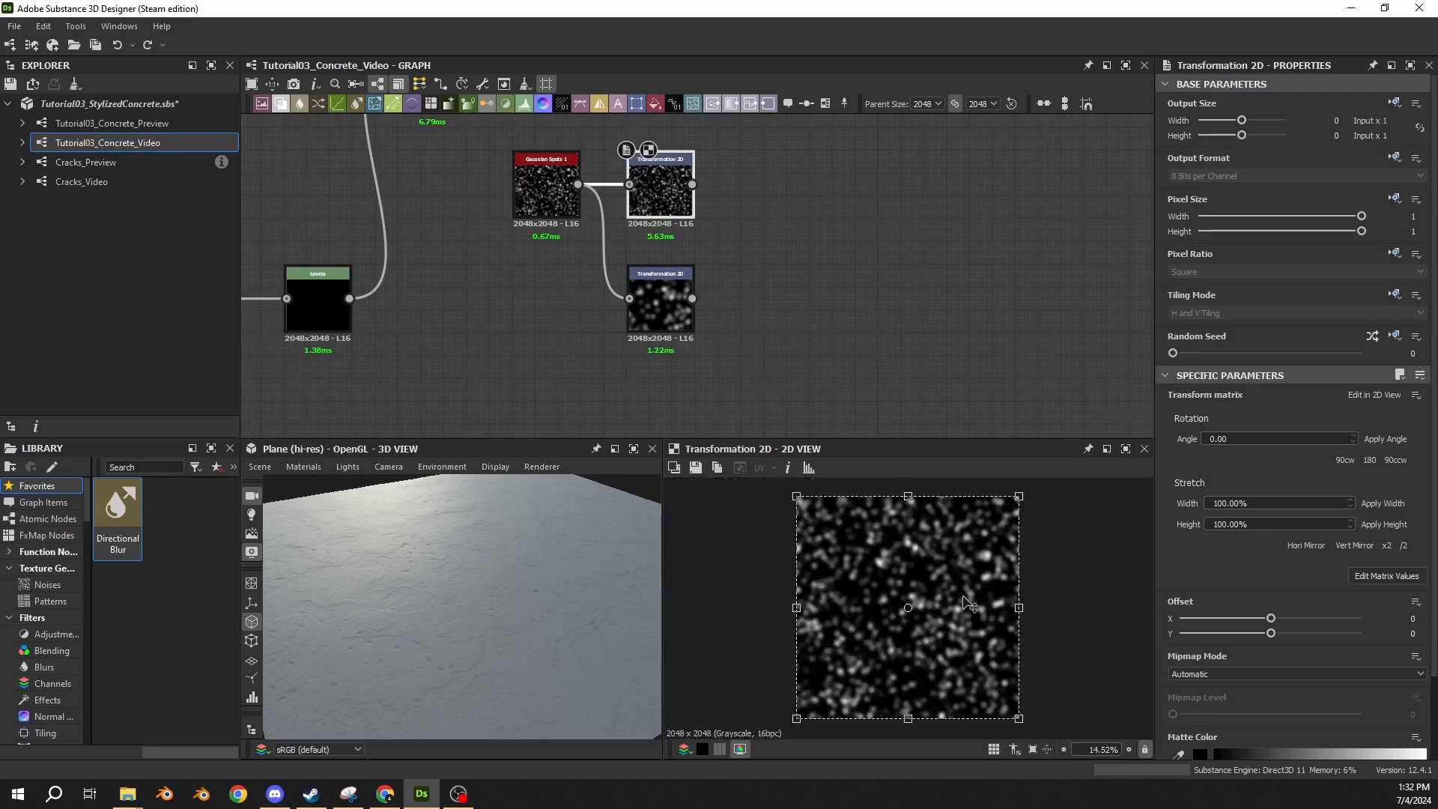
pyautogui.click(1387, 547)
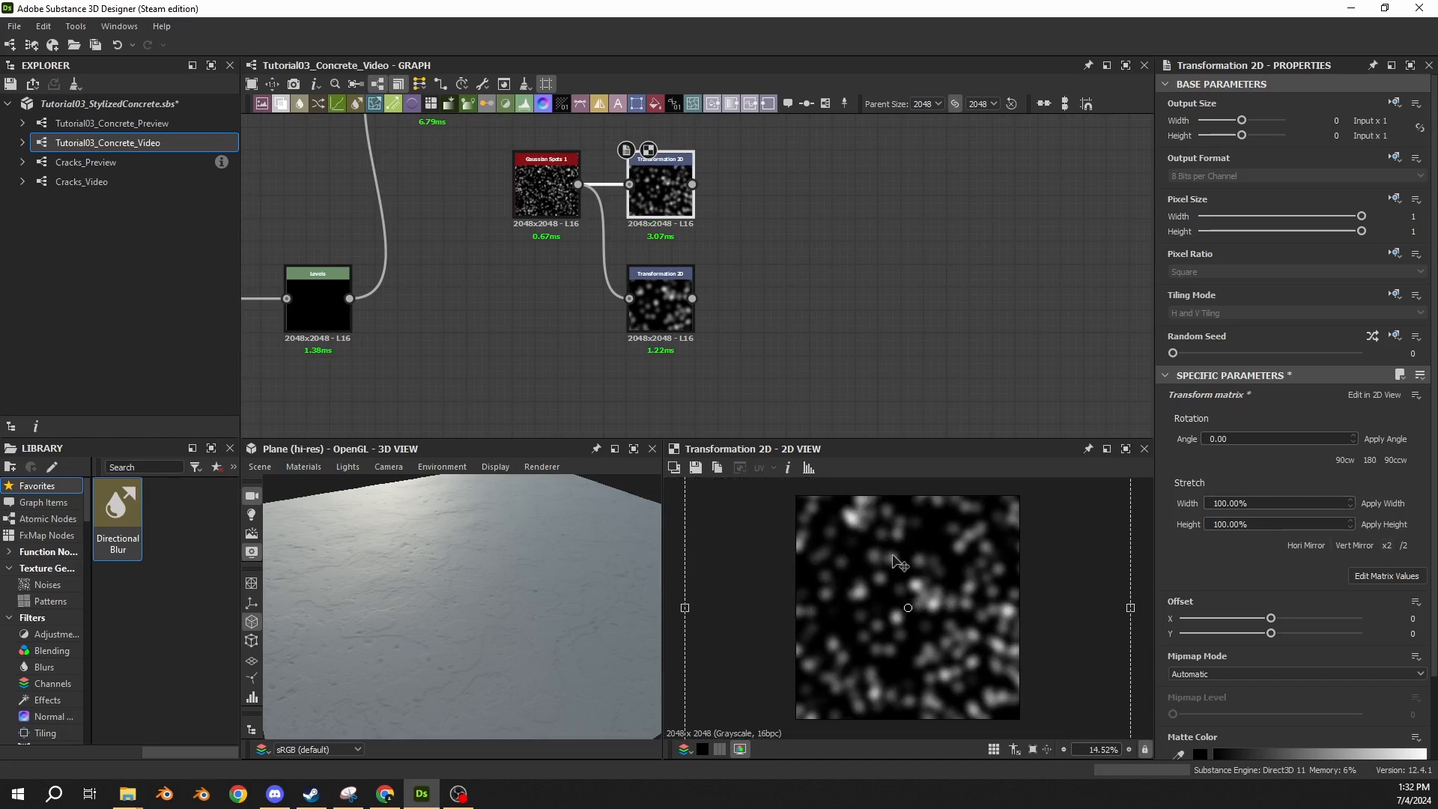
pyautogui.scroll(-3, 898, 567)
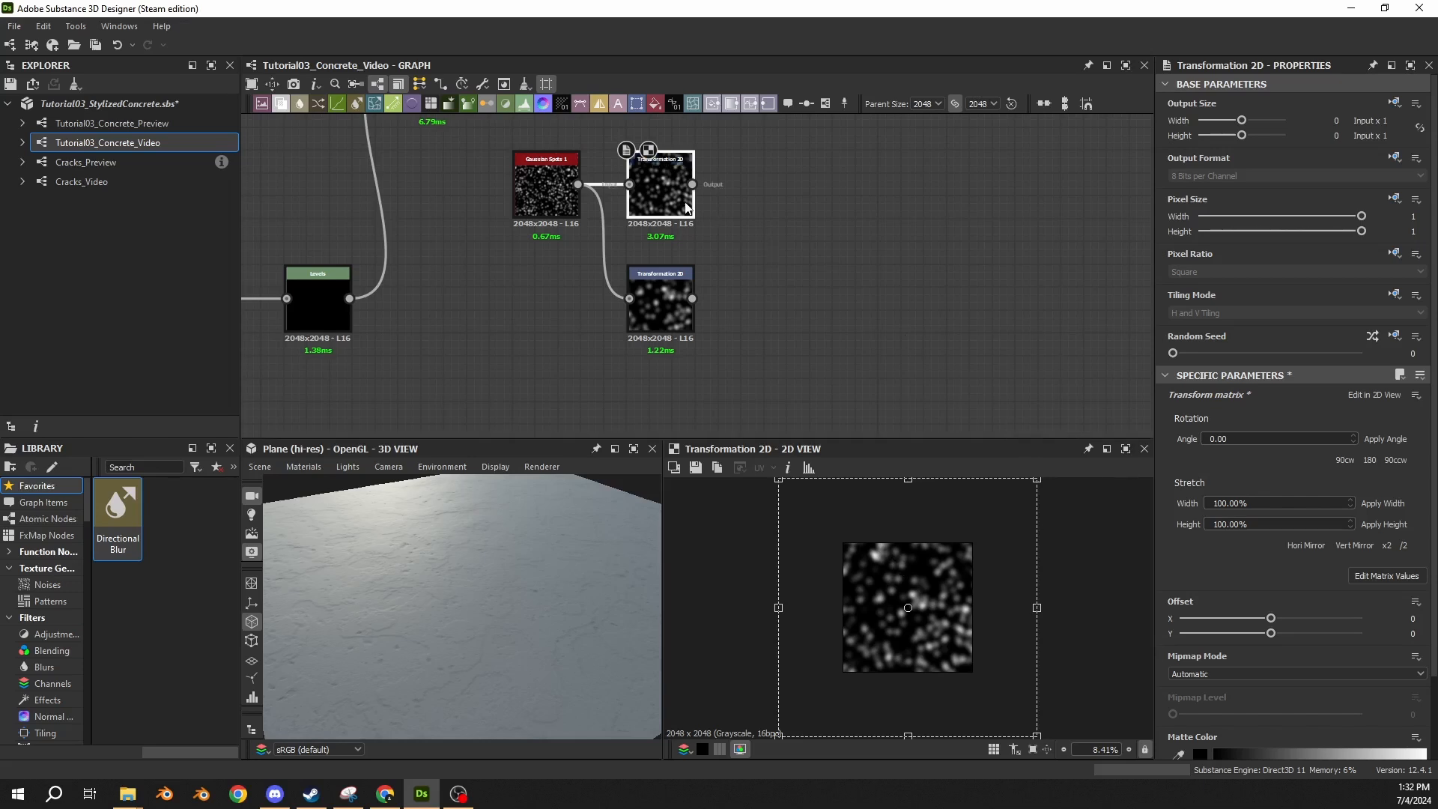
# Replace the upper Transformation 2D with a duplicate of the lower one and rotate the duplicate by 180 degrees.
pyautogui.click(686, 208)
pyautogui.press('Delete')
pyautogui.click(684, 274)
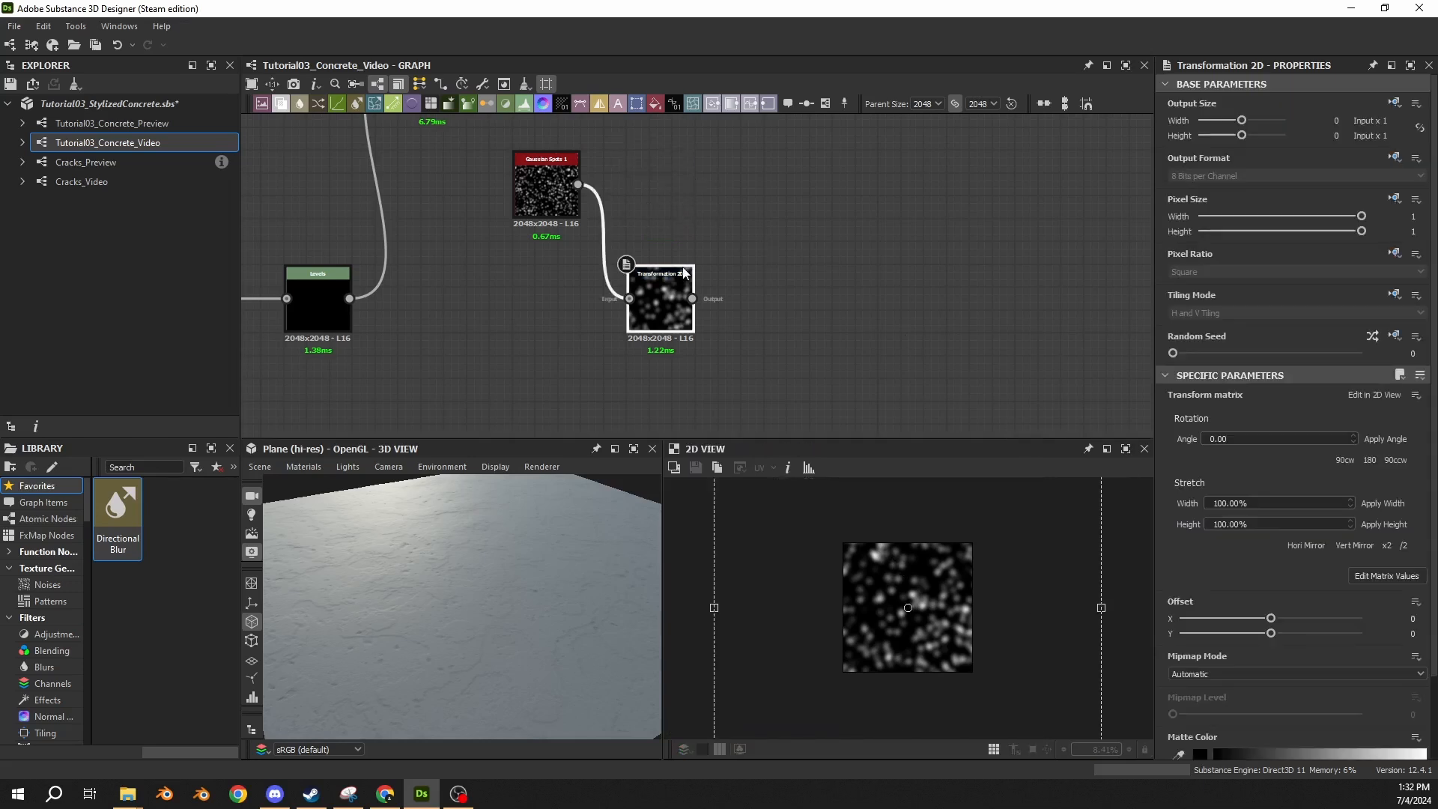
pyautogui.hotkey('ctrl', 'd')
pyautogui.doubleClick(694, 272)
pyautogui.moveTo(694, 272); pyautogui.dragTo(656, 182)
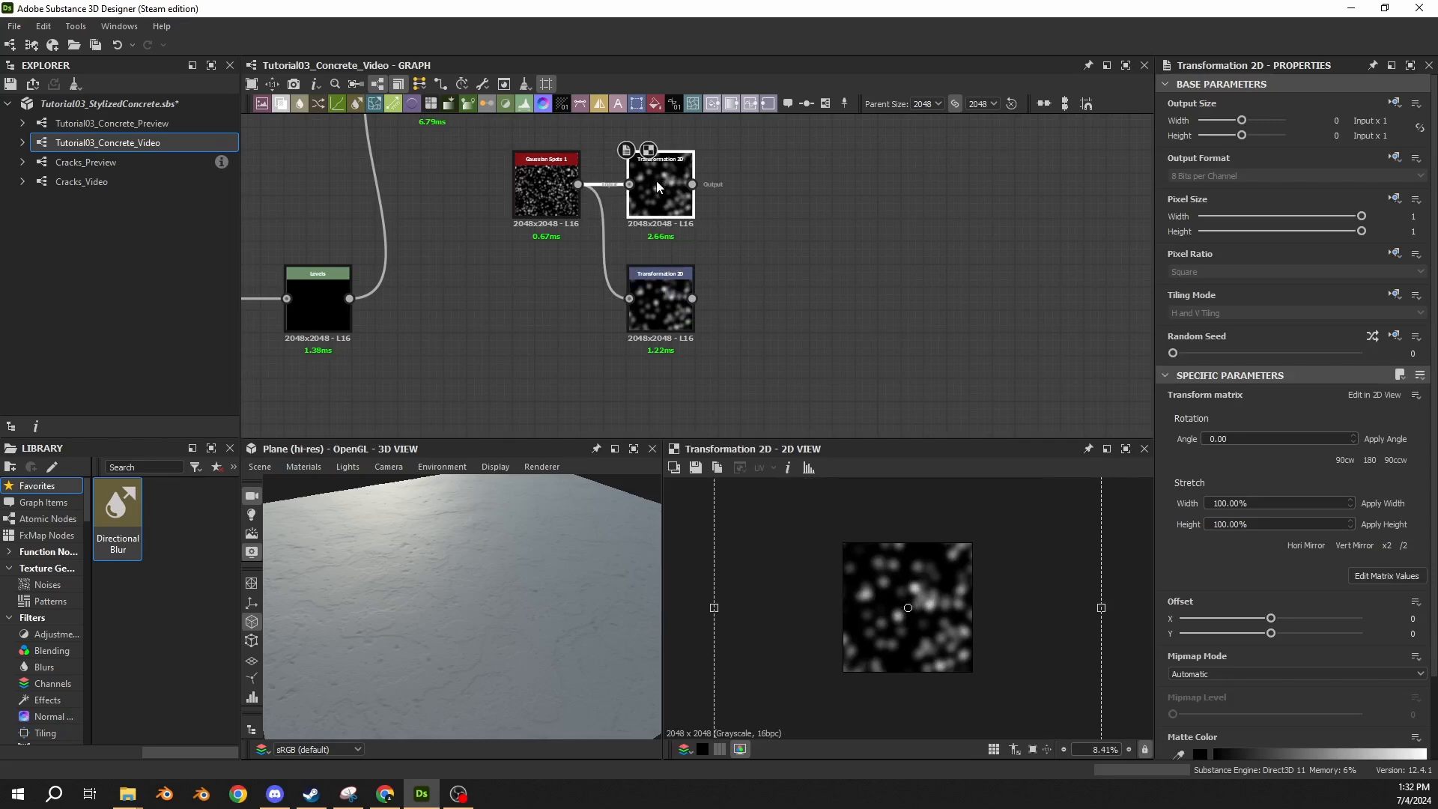
pyautogui.click(1369, 462)
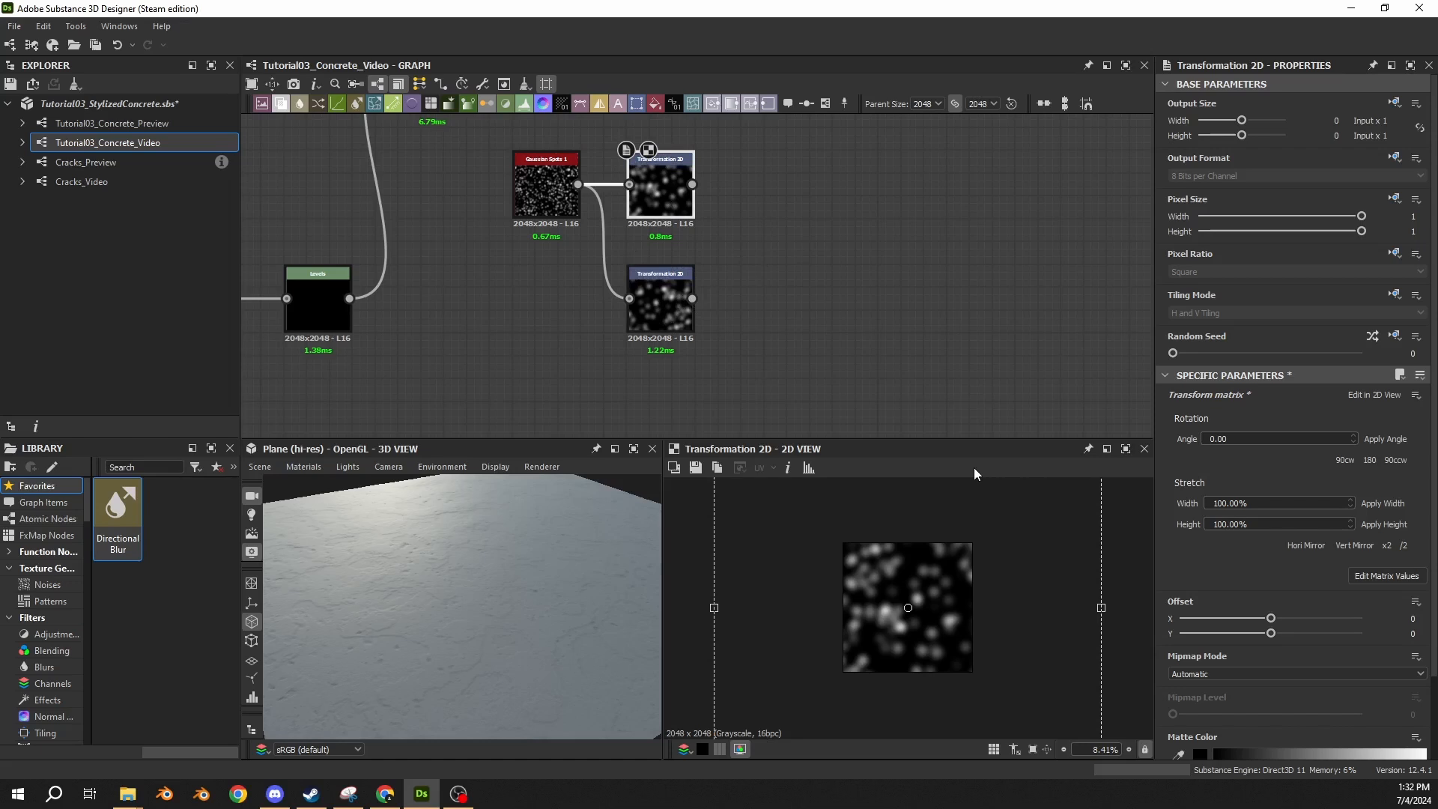
# Combine both Transformation 2D outputs in a Blend node set to Max (Lighten), with the lower one as foreground.
pyautogui.moveTo(692, 184); pyautogui.dragTo(788, 195)
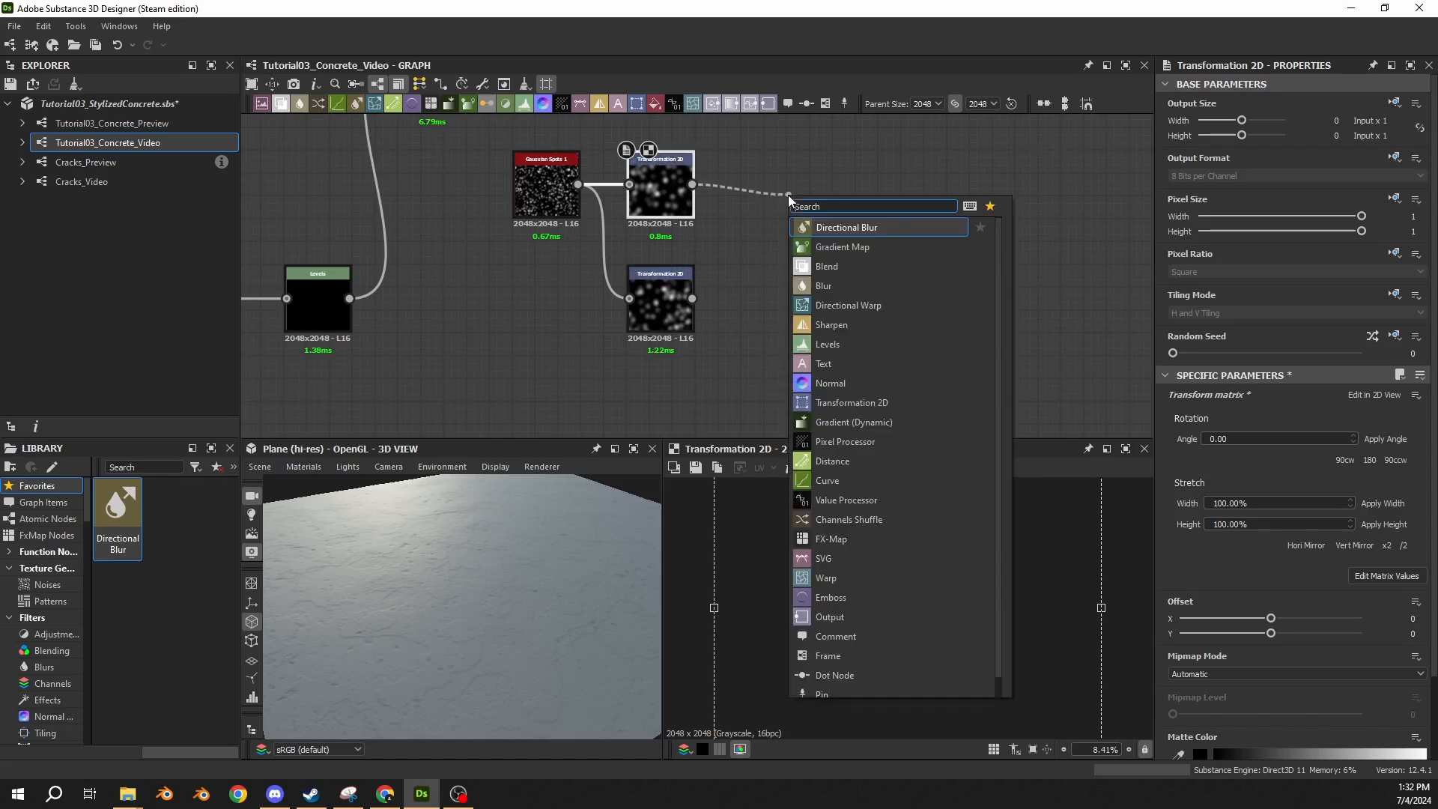
pyautogui.write('blend')
pyautogui.press('Return')
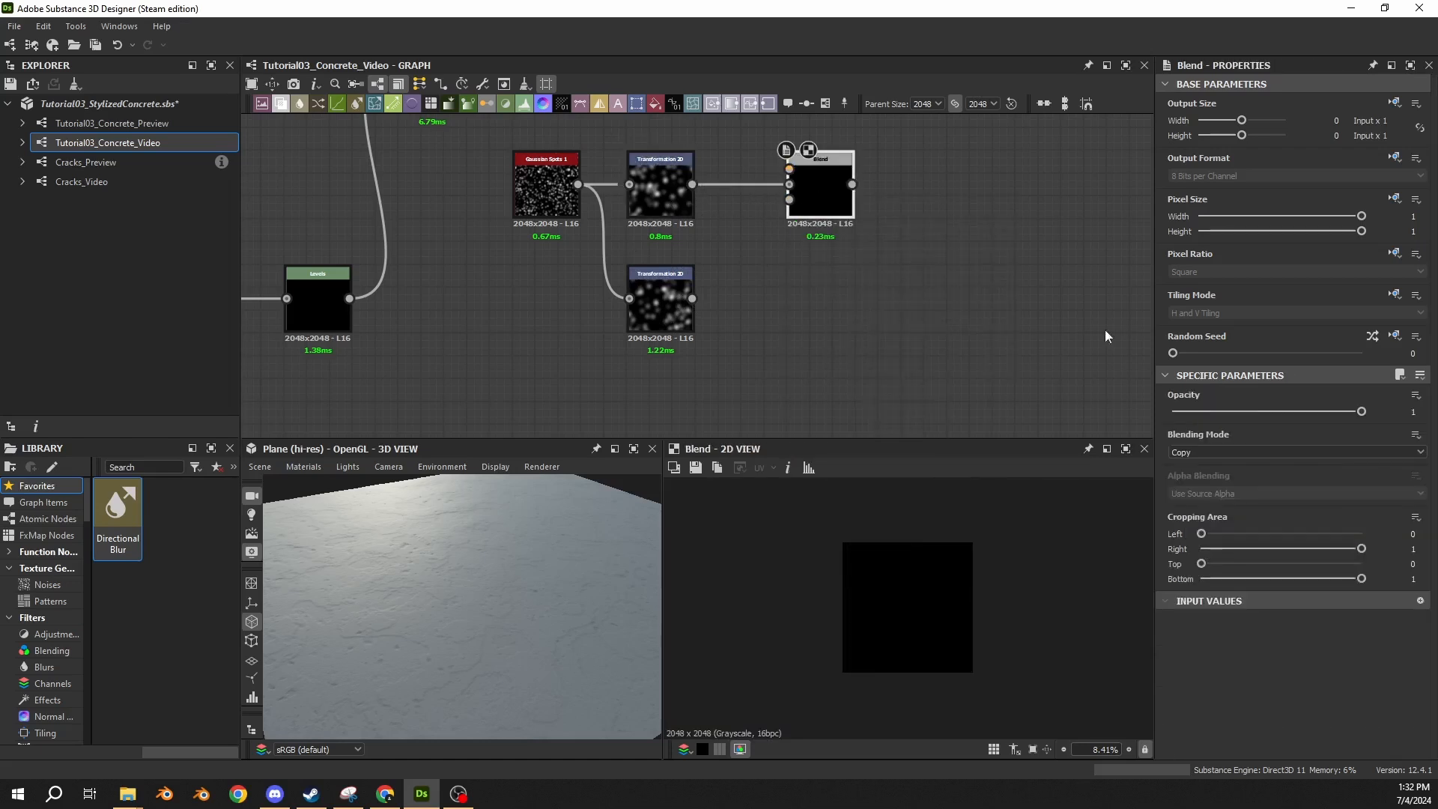
pyautogui.click(1220, 451)
pyautogui.click(1203, 524)
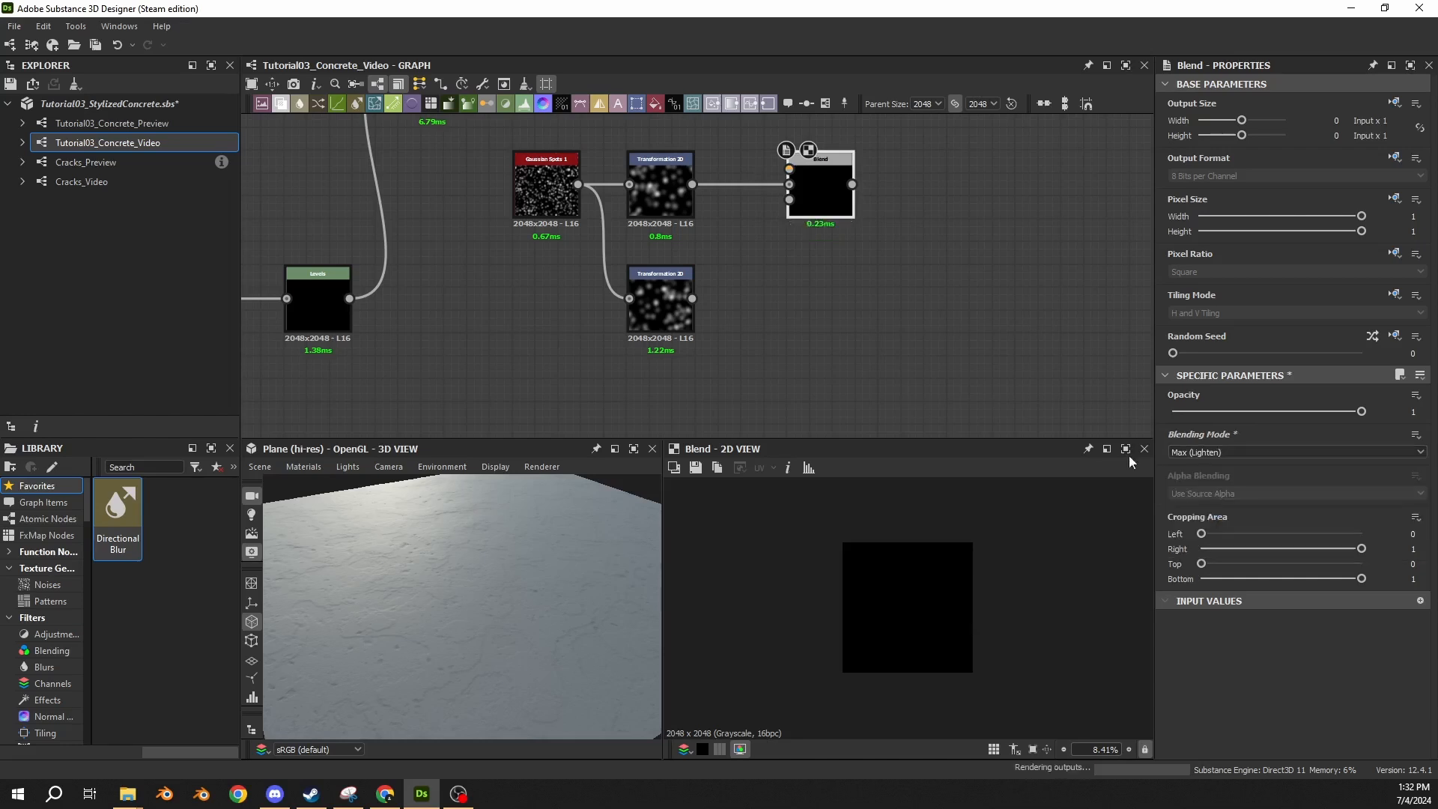
pyautogui.moveTo(692, 301); pyautogui.dragTo(773, 185)
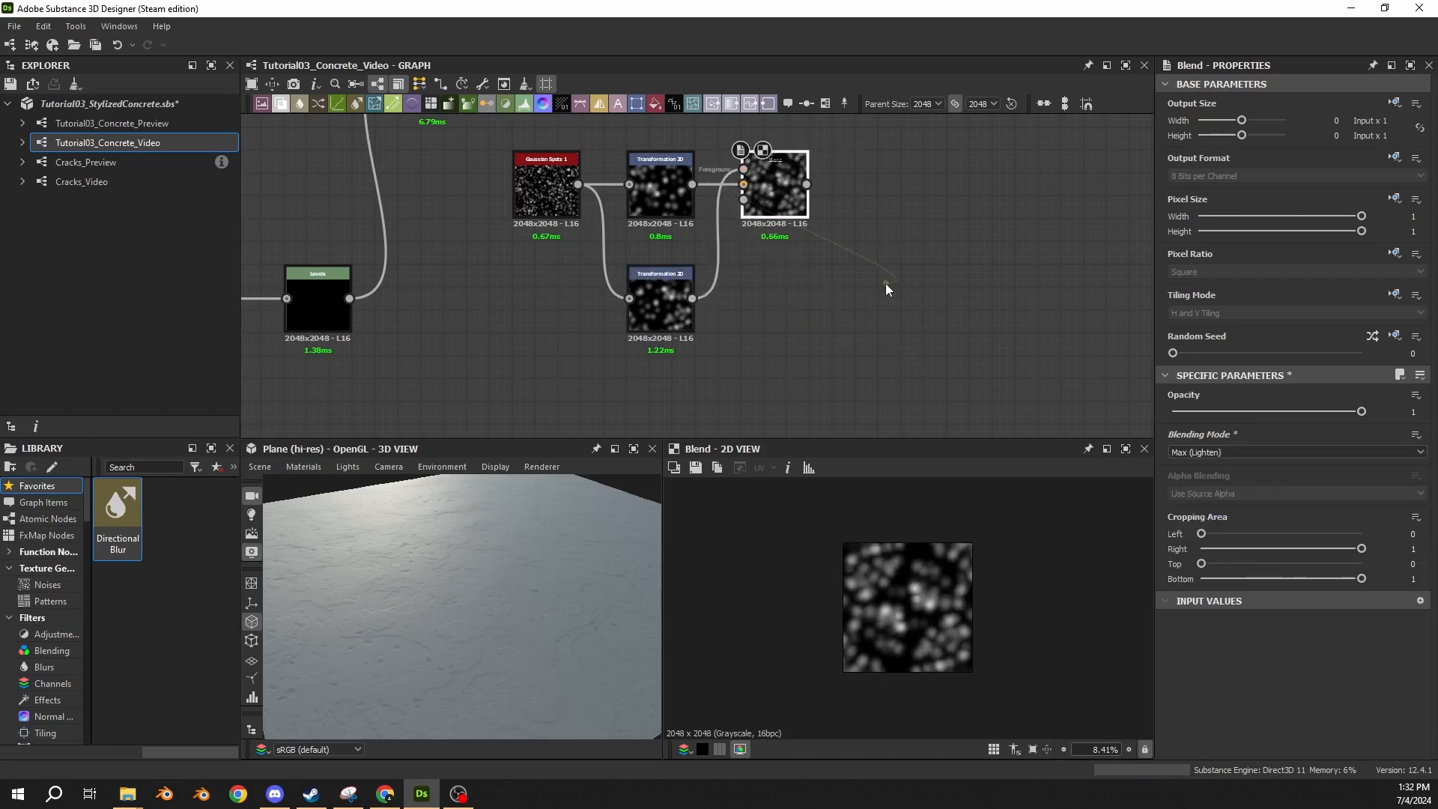
pyautogui.click(774, 182)
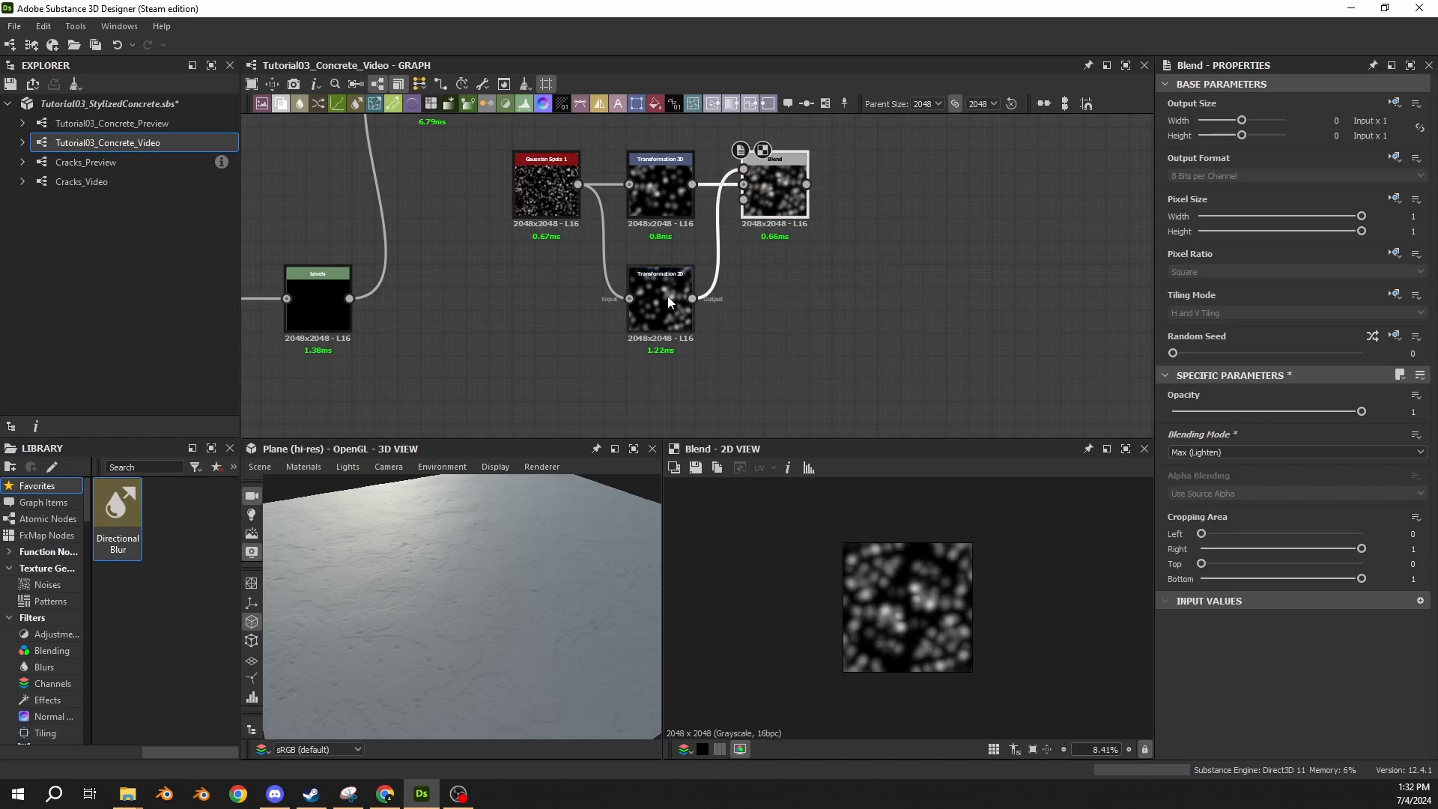
# Set the Gaussian Spots 1 random seed to 5 and check the blended spots.
pyautogui.click(554, 205)
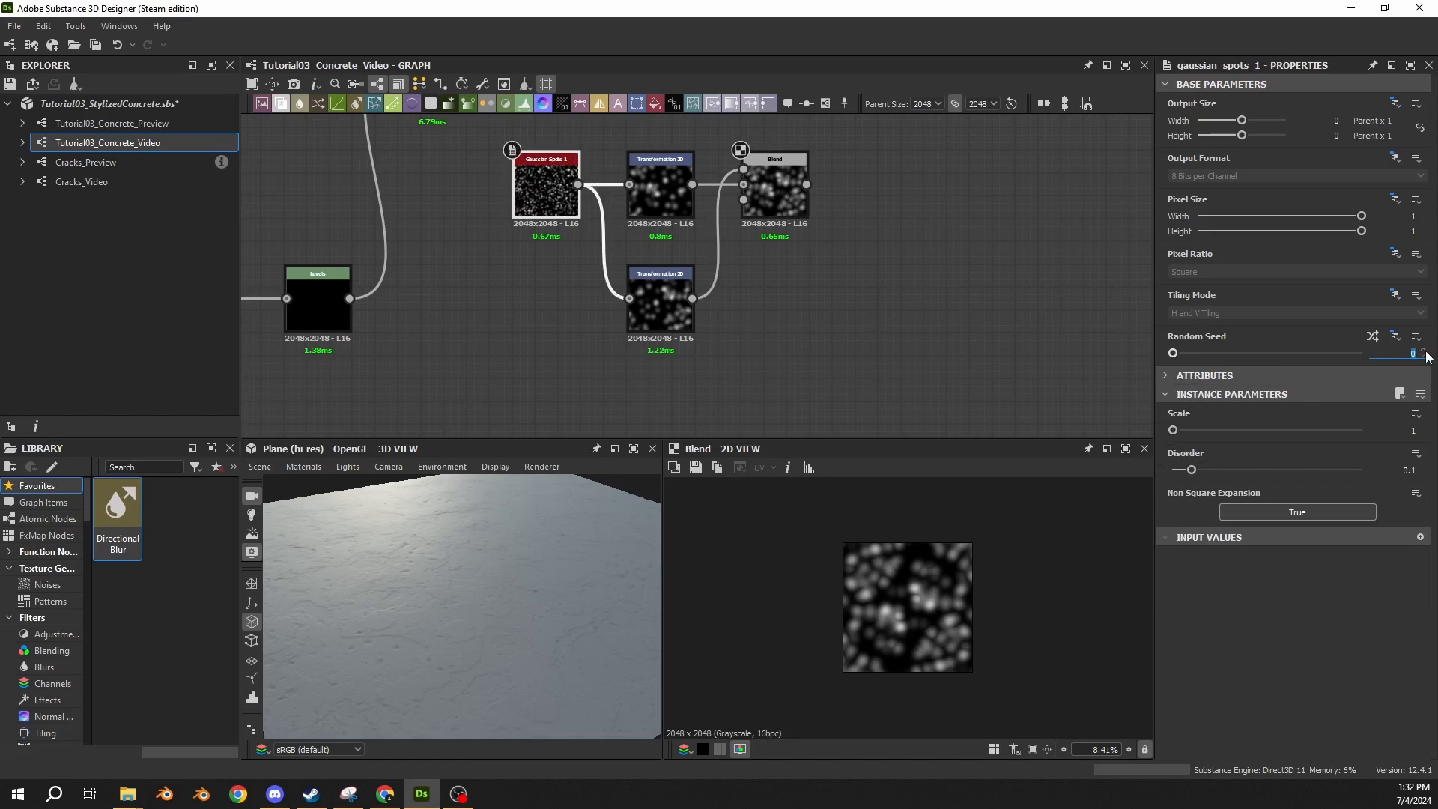
pyautogui.write('5')
pyautogui.press('Return')
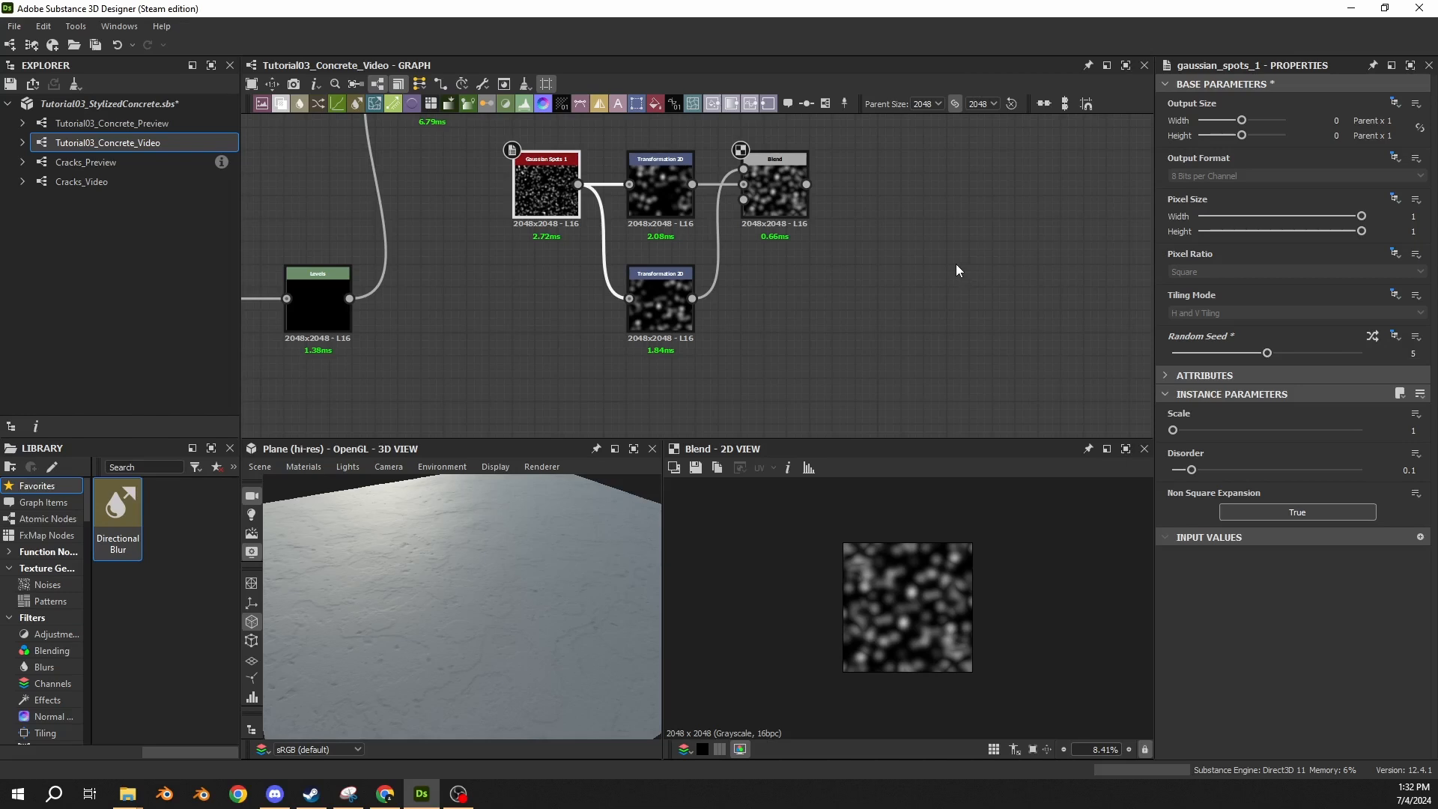
pyautogui.scroll(3, 901, 586)
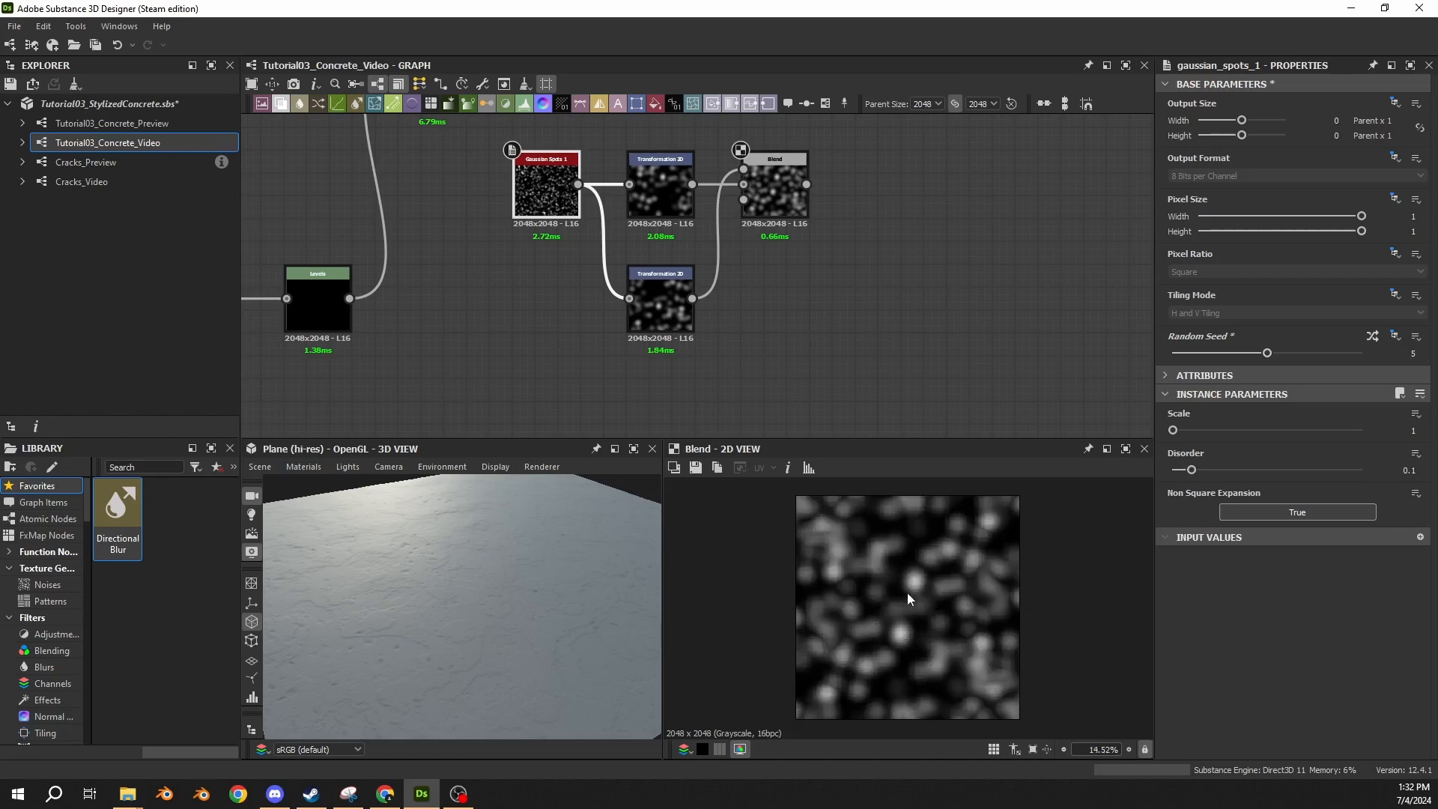
# Offset the lower Transformation 2D to about X 0.0755 and Y -0.0581, checking the tiling of the blended result.
pyautogui.click(663, 311)
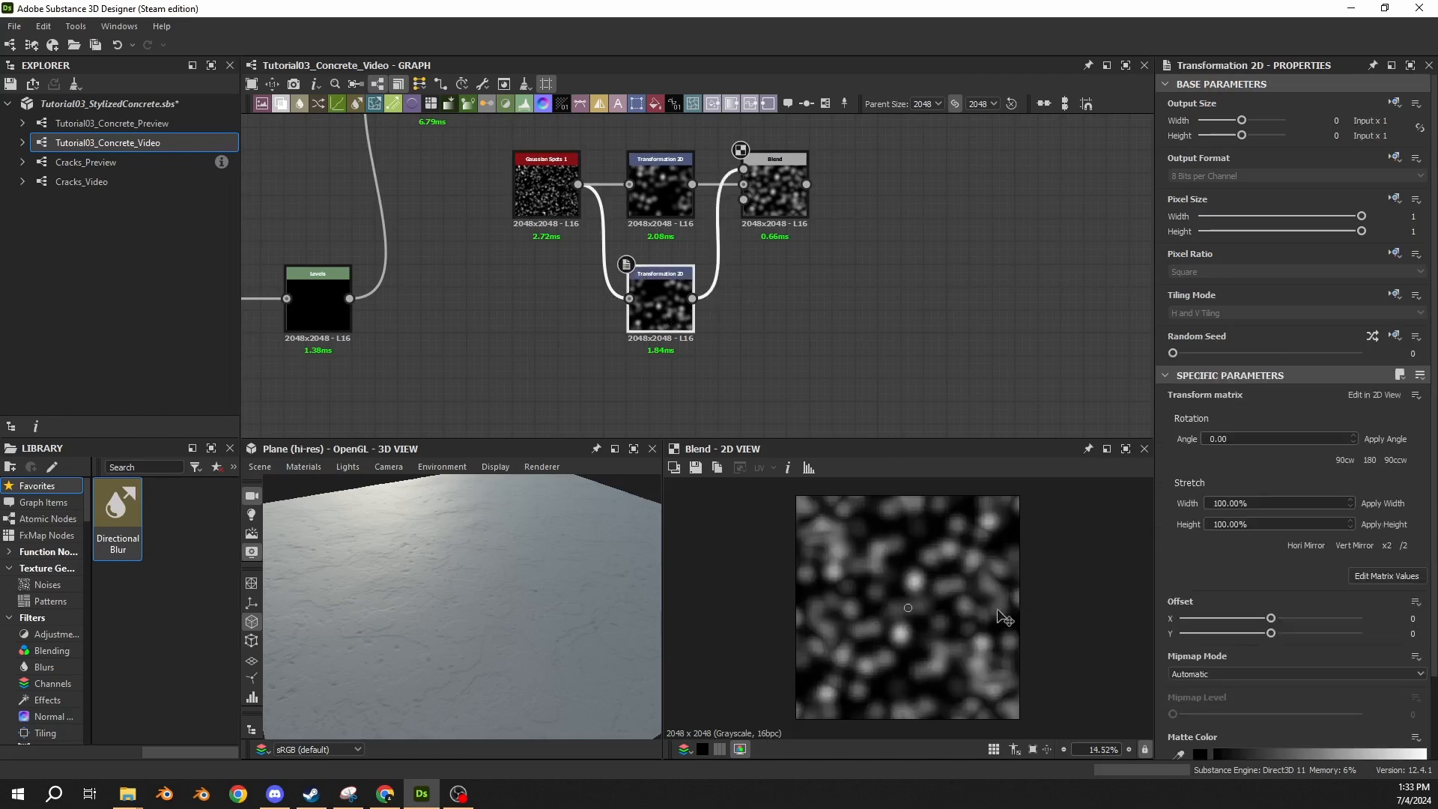
pyautogui.scroll(-3, 982, 611)
pyautogui.moveTo(994, 614); pyautogui.dragTo(955, 623)
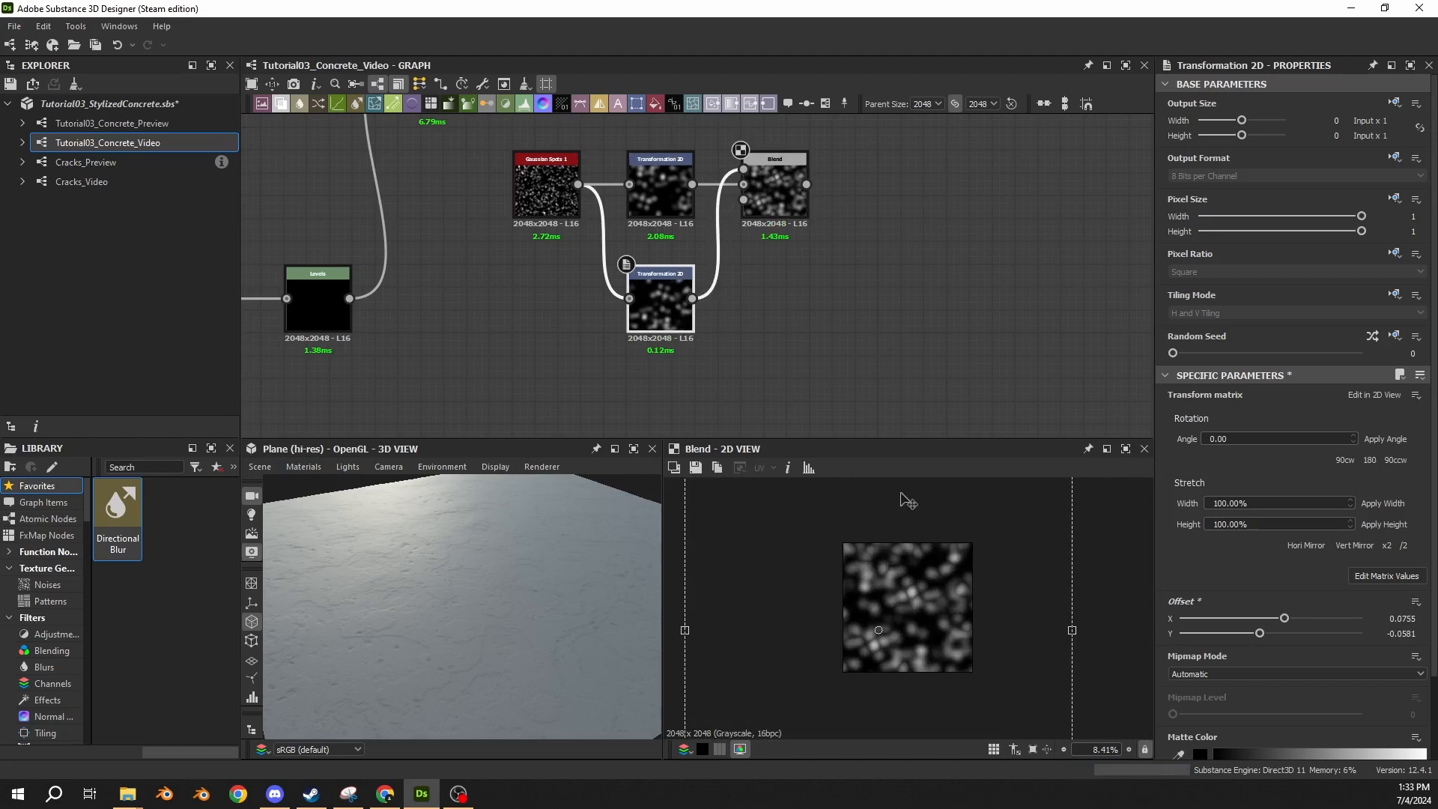
pyautogui.press('space')
pyautogui.press('space')
# Add a Make It Tile Photo Grayscale node after the Blend and display its result tiled in the 2D view.
pyautogui.click(788, 195)
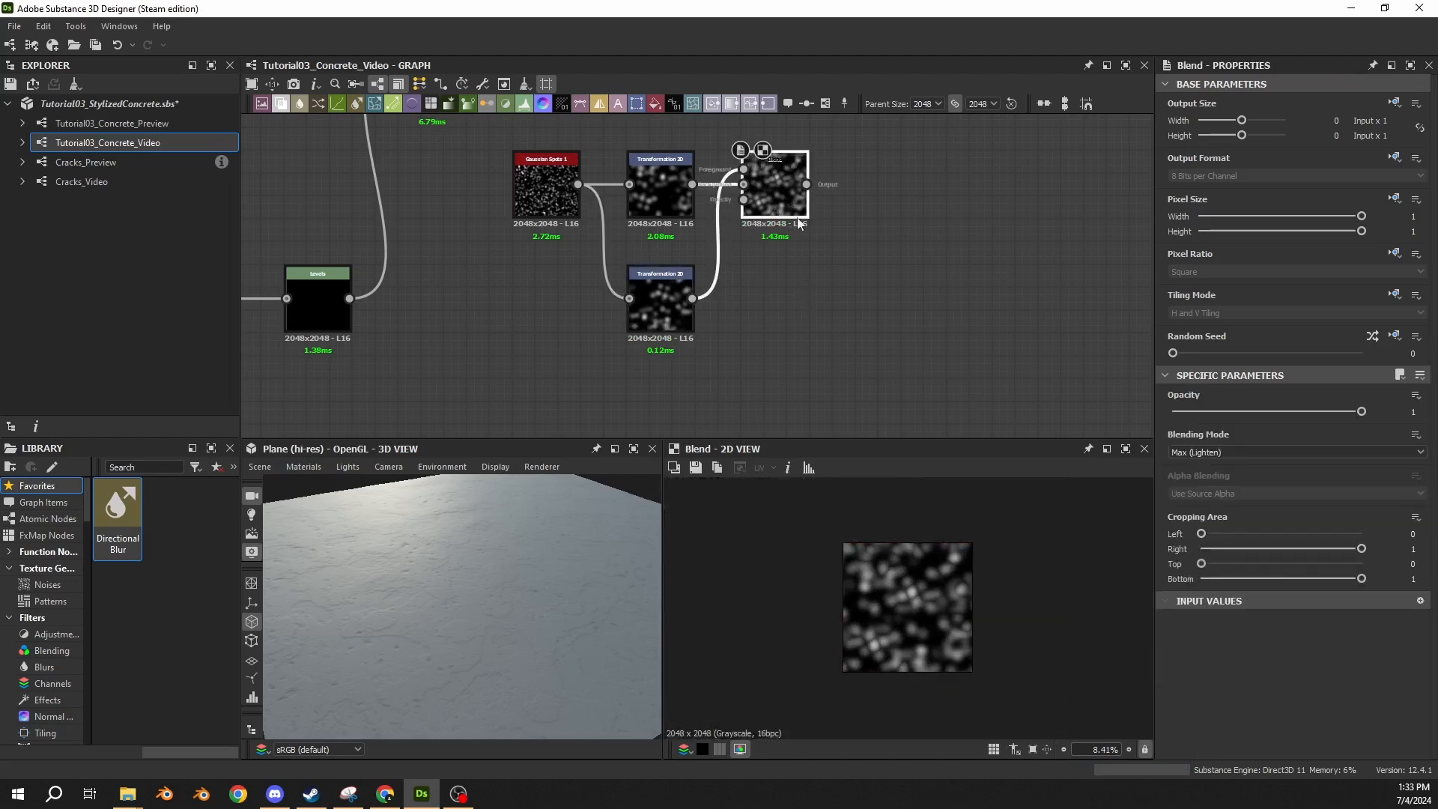
pyautogui.moveTo(800, 217); pyautogui.dragTo(511, 330, button='middle')
pyautogui.scroll(2, 526, 310)
pyautogui.moveTo(510, 295); pyautogui.dragTo(644, 292)
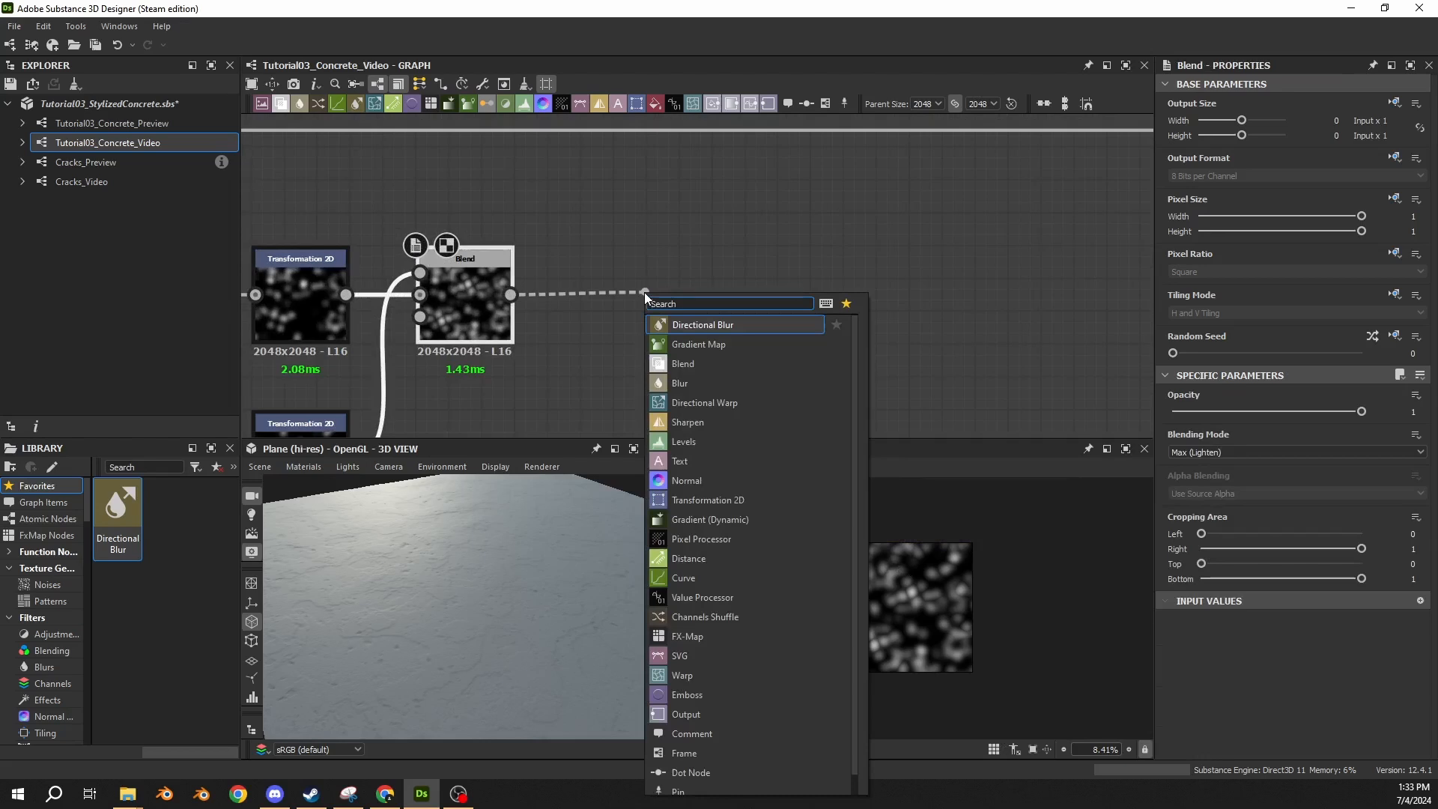
pyautogui.write('make it')
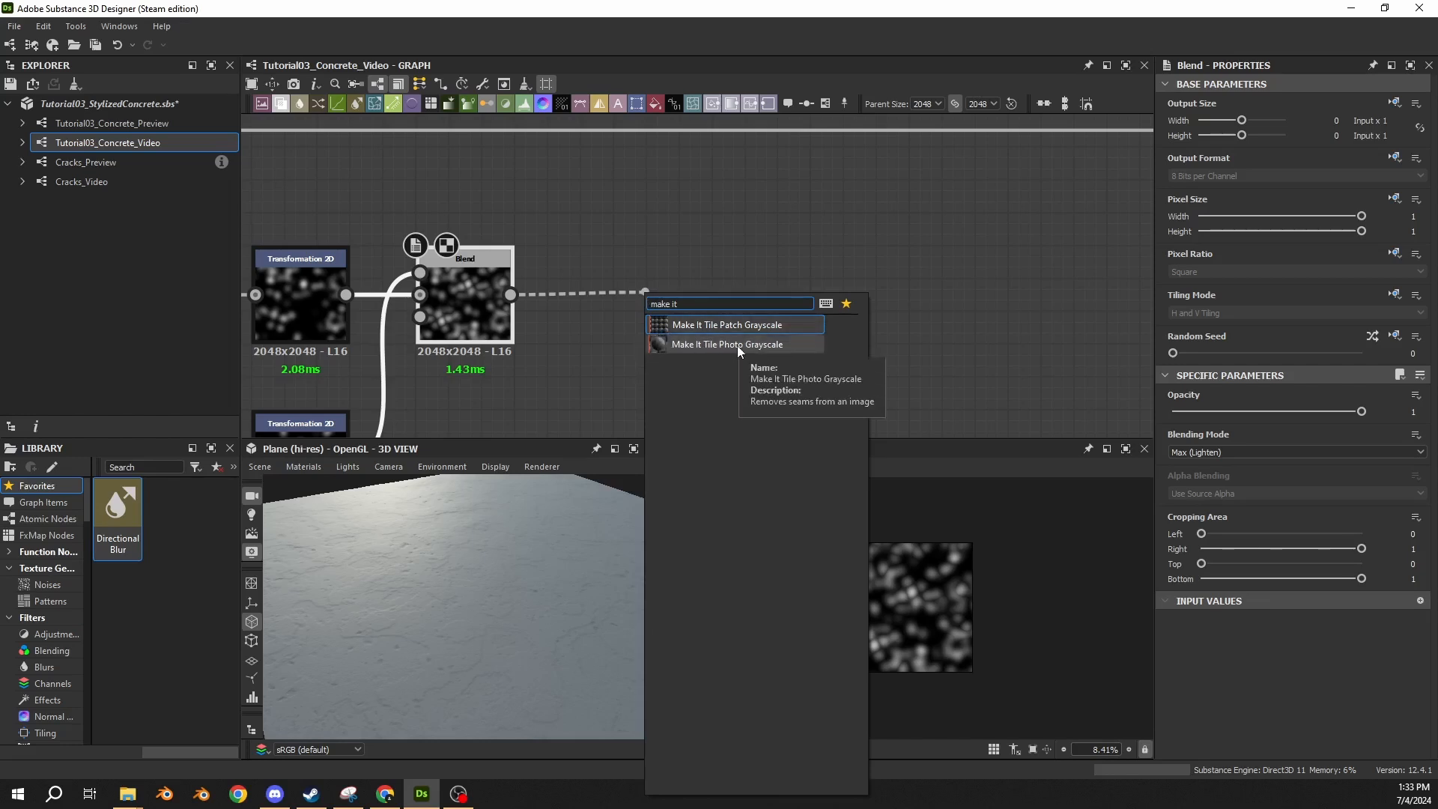
pyautogui.click(703, 350)
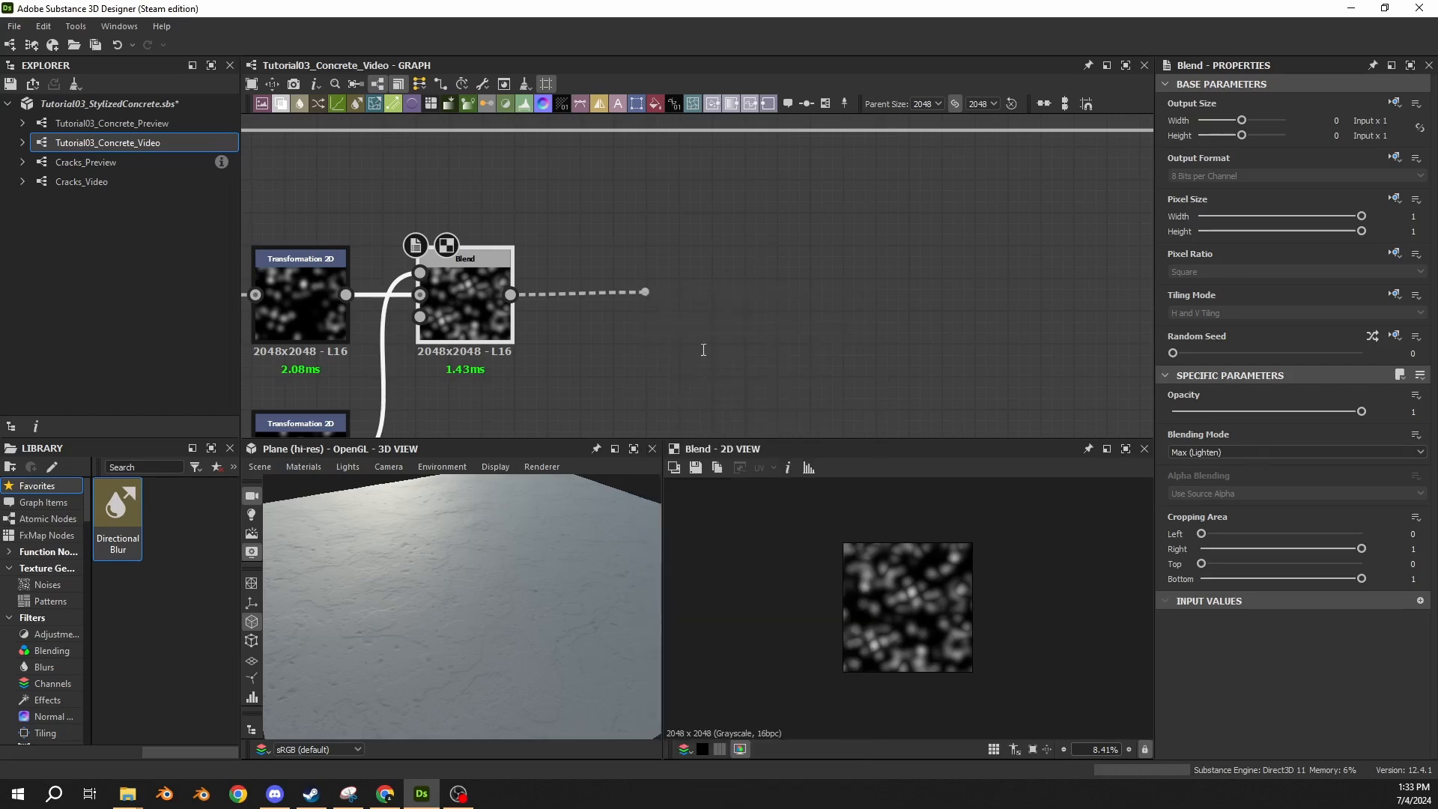
pyautogui.moveTo(693, 327); pyautogui.dragTo(640, 328)
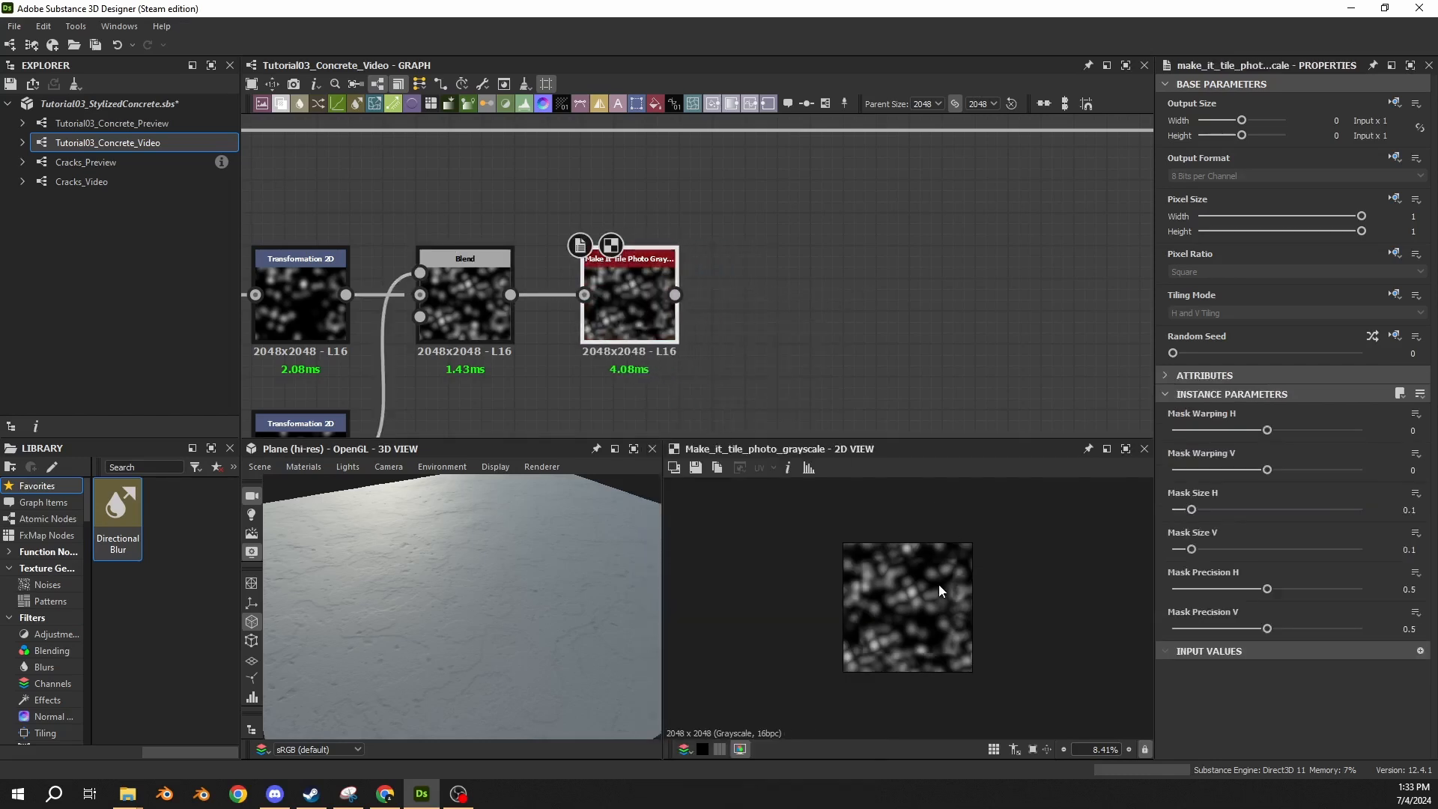
pyautogui.press('space')
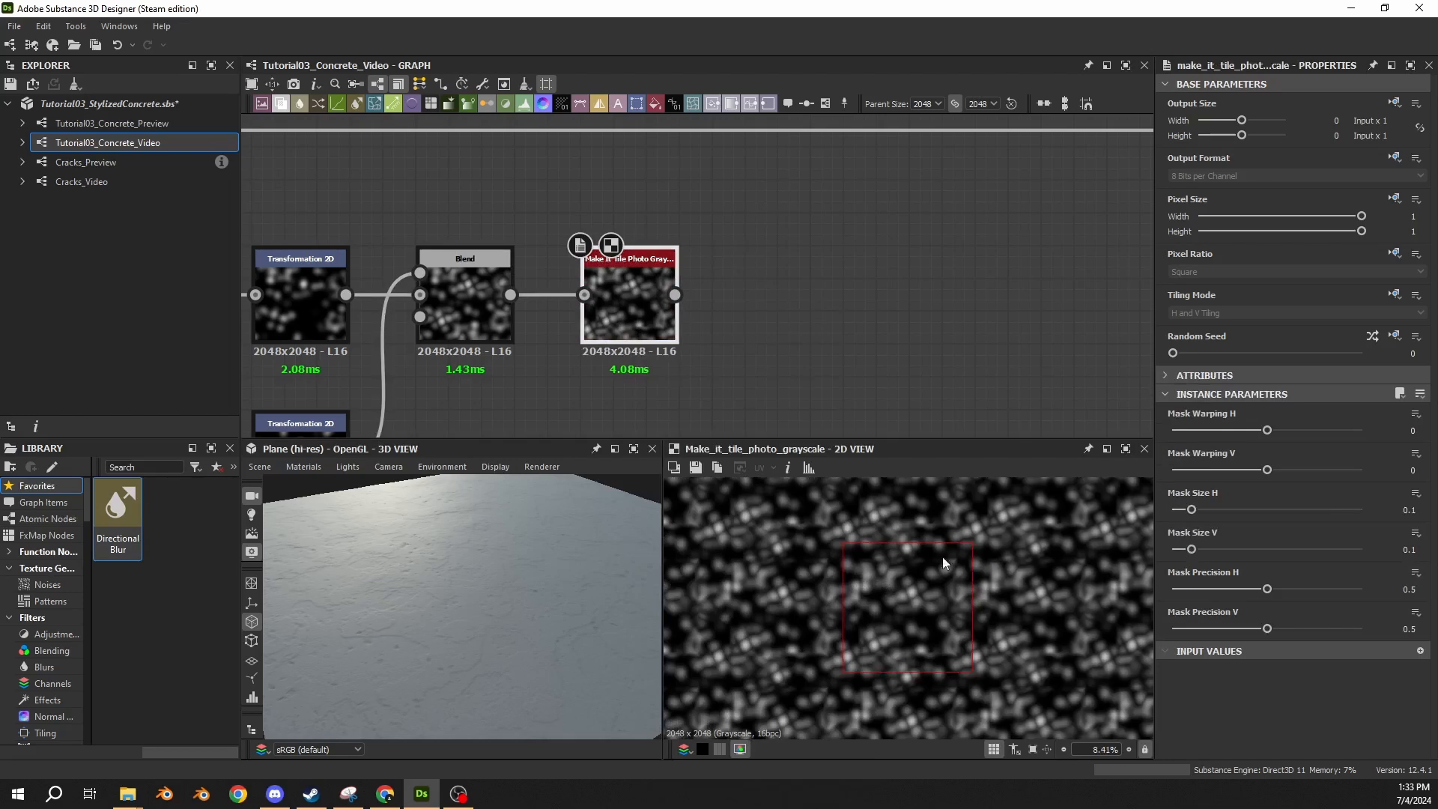
# Set both Mask Size H and Mask Size V of the Make It Tile Photo Grayscale node to 0.25.
pyautogui.scroll(1, 833, 542)
pyautogui.press('space')
pyautogui.scroll(3, 896, 551)
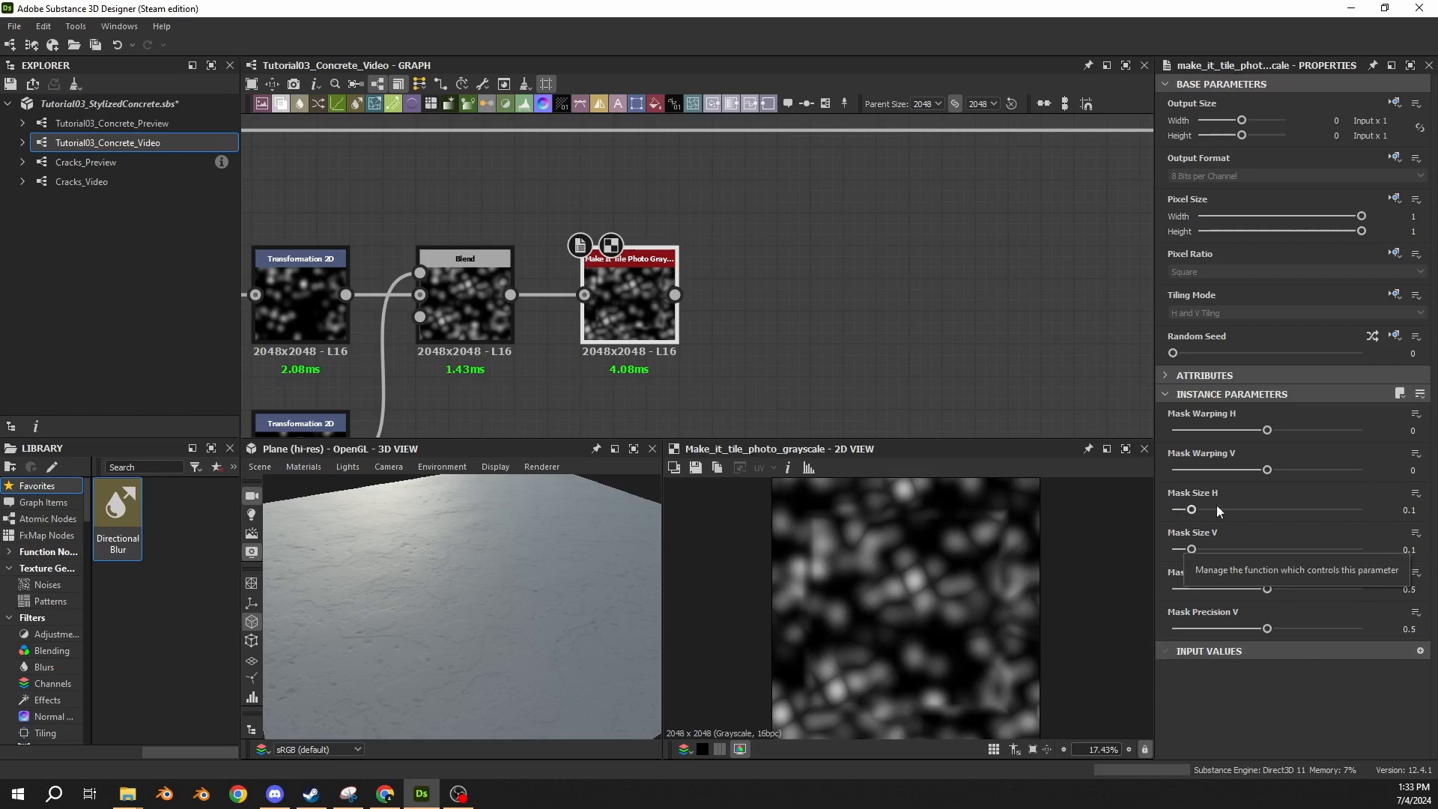
pyautogui.write('.25')
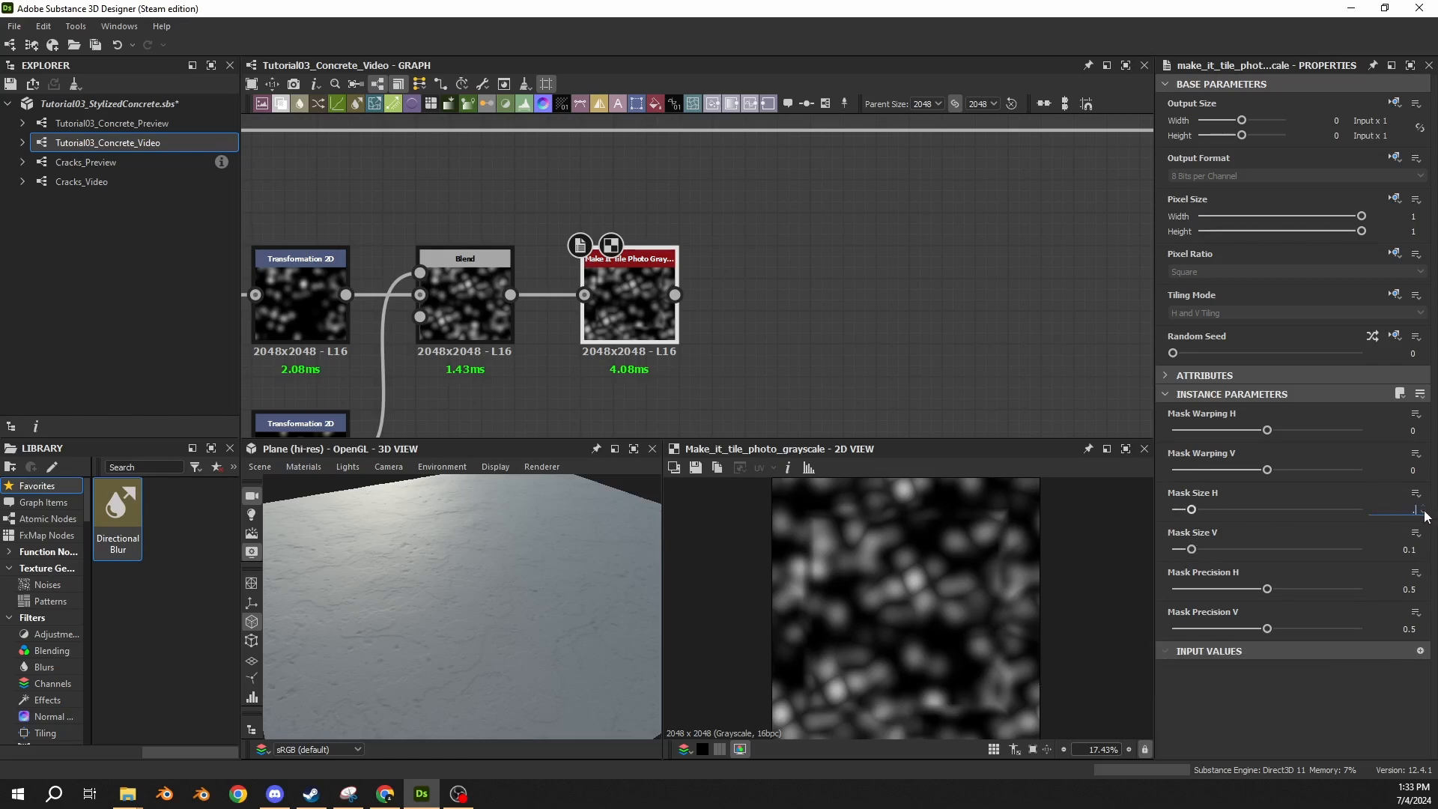
pyautogui.press('Return')
pyautogui.moveTo(1400, 549); pyautogui.dragTo(1428, 553)
pyautogui.write('.25')
pyautogui.press('Return')
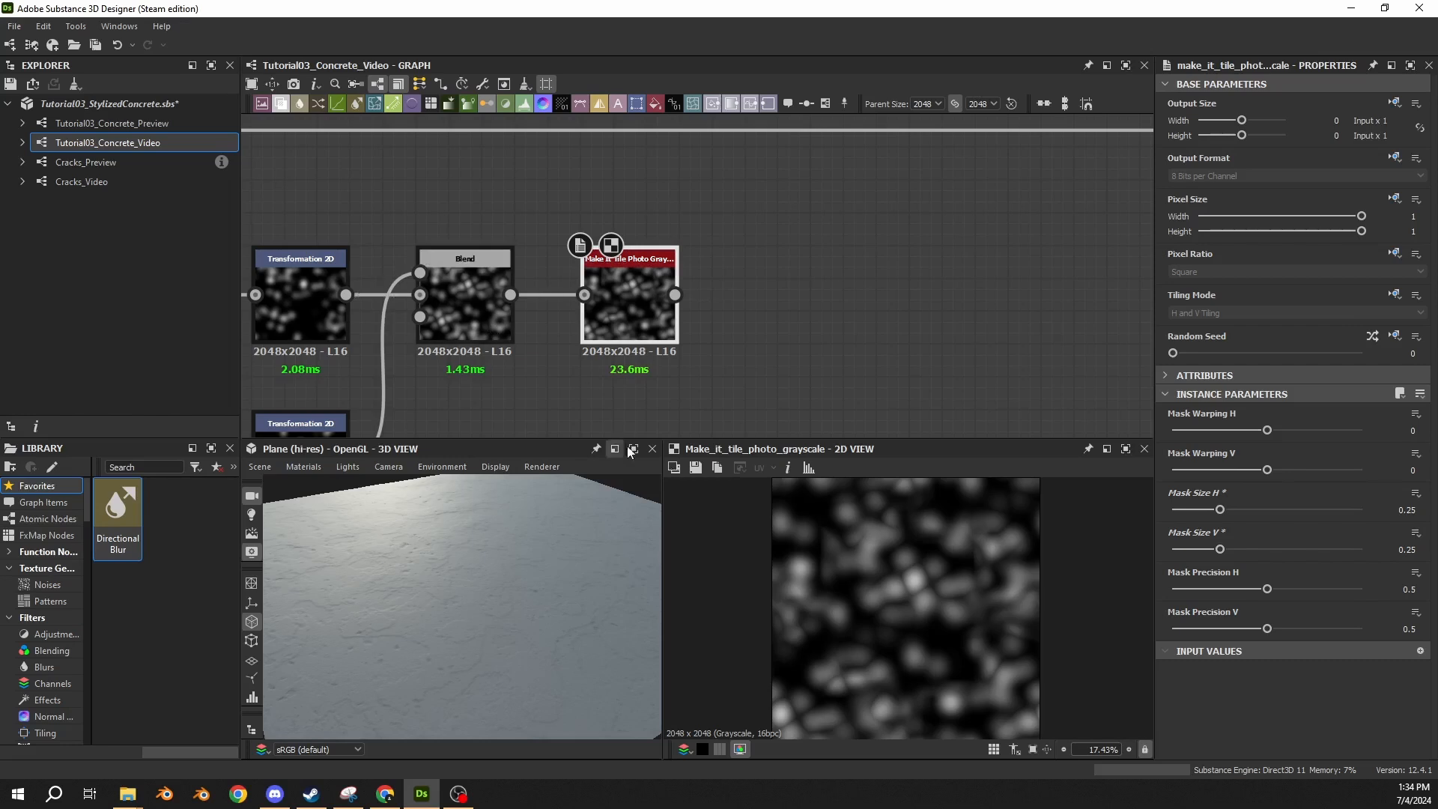
# Add a Blur HQ Grayscale node after Make It Tile Photo Grayscale and check its tiled result in the 2D view.
pyautogui.moveTo(674, 294); pyautogui.dragTo(792, 294)
pyautogui.write('blu')
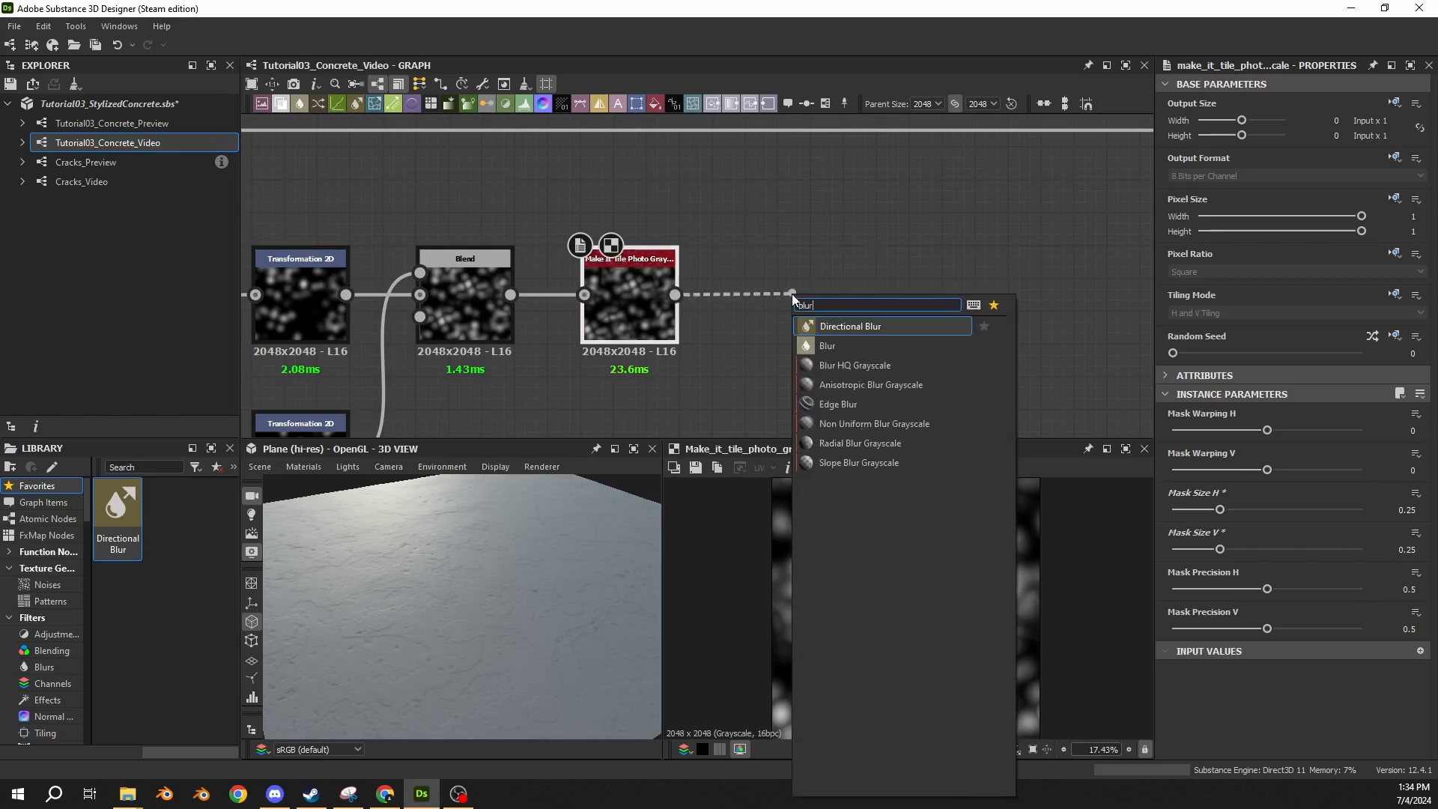
pyautogui.write('r')
pyautogui.click(895, 367)
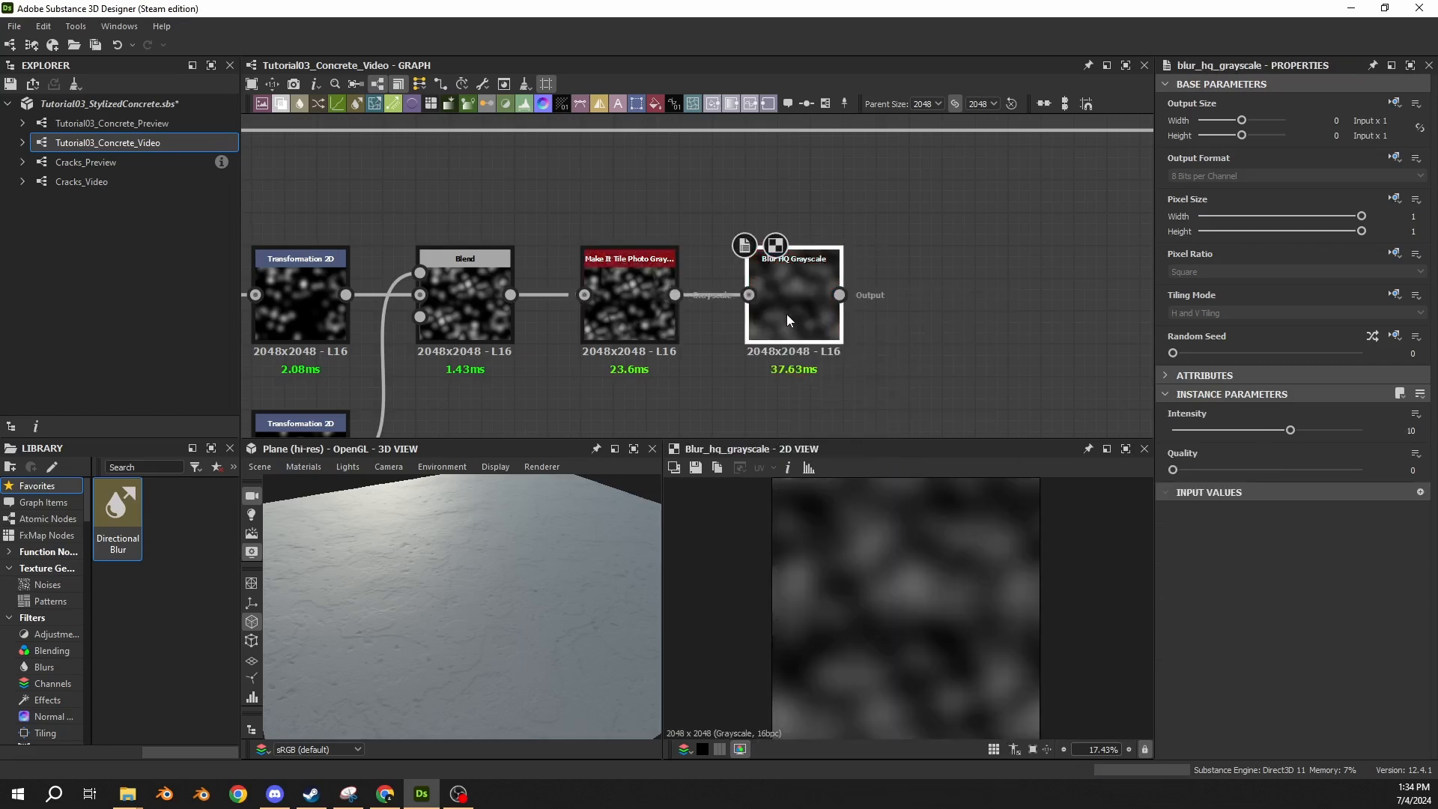
pyautogui.scroll(-3, 918, 600)
pyautogui.press('space')
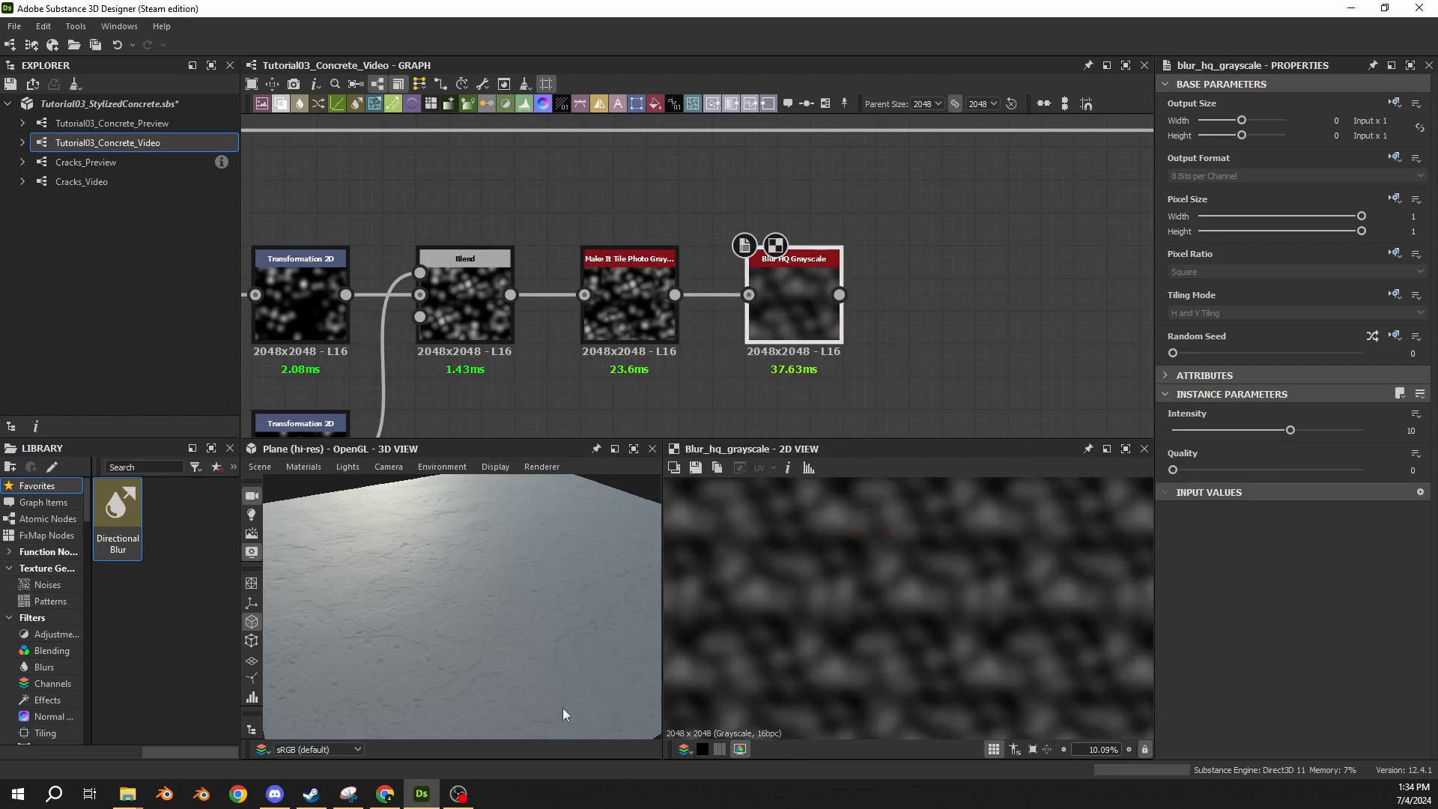
pyautogui.scroll(-3, 1058, 610)
pyautogui.press('space')
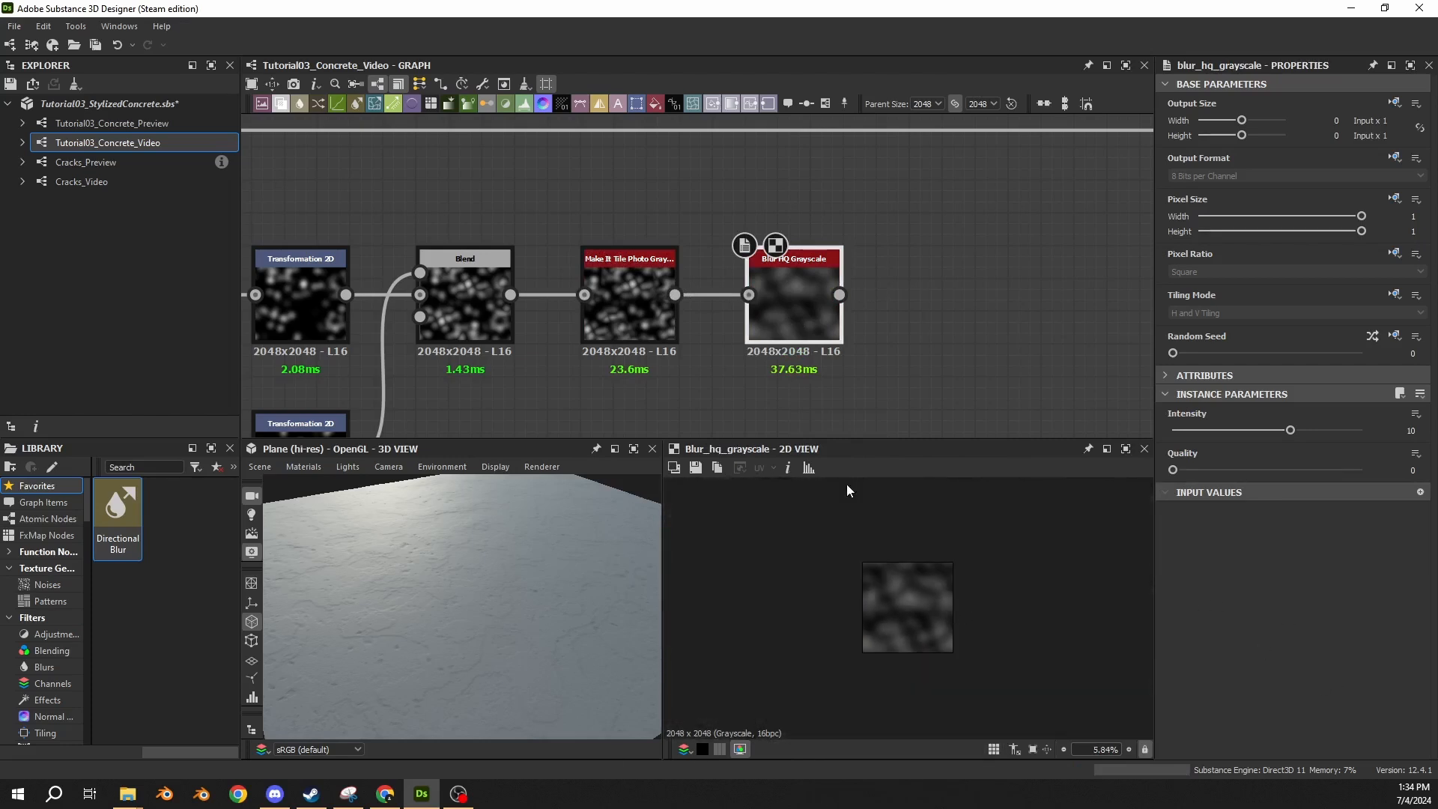
# Set the Blur HQ Grayscale intensity to 2.5 and its quality to 1.
pyautogui.scroll(3, 791, 306)
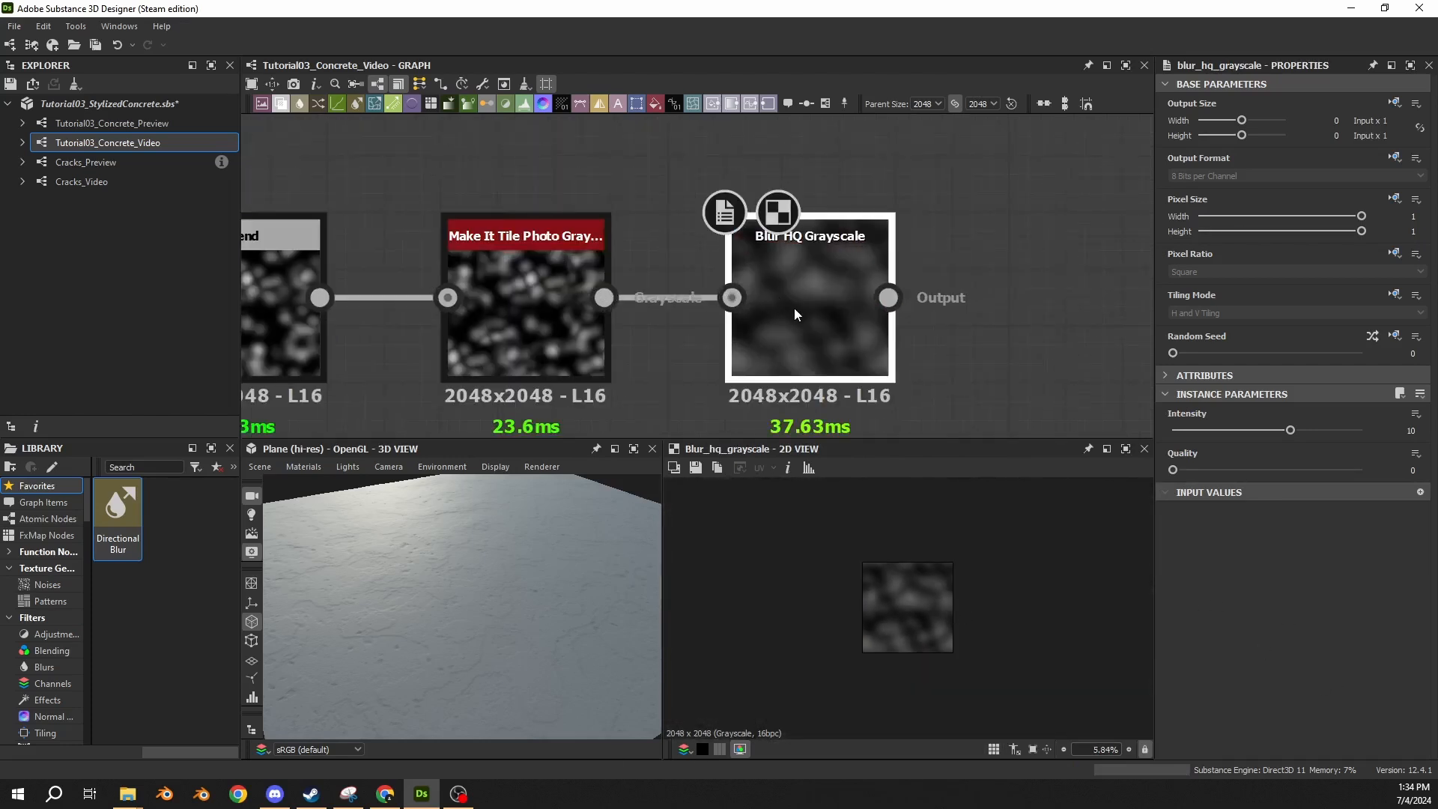
pyautogui.click(1411, 430)
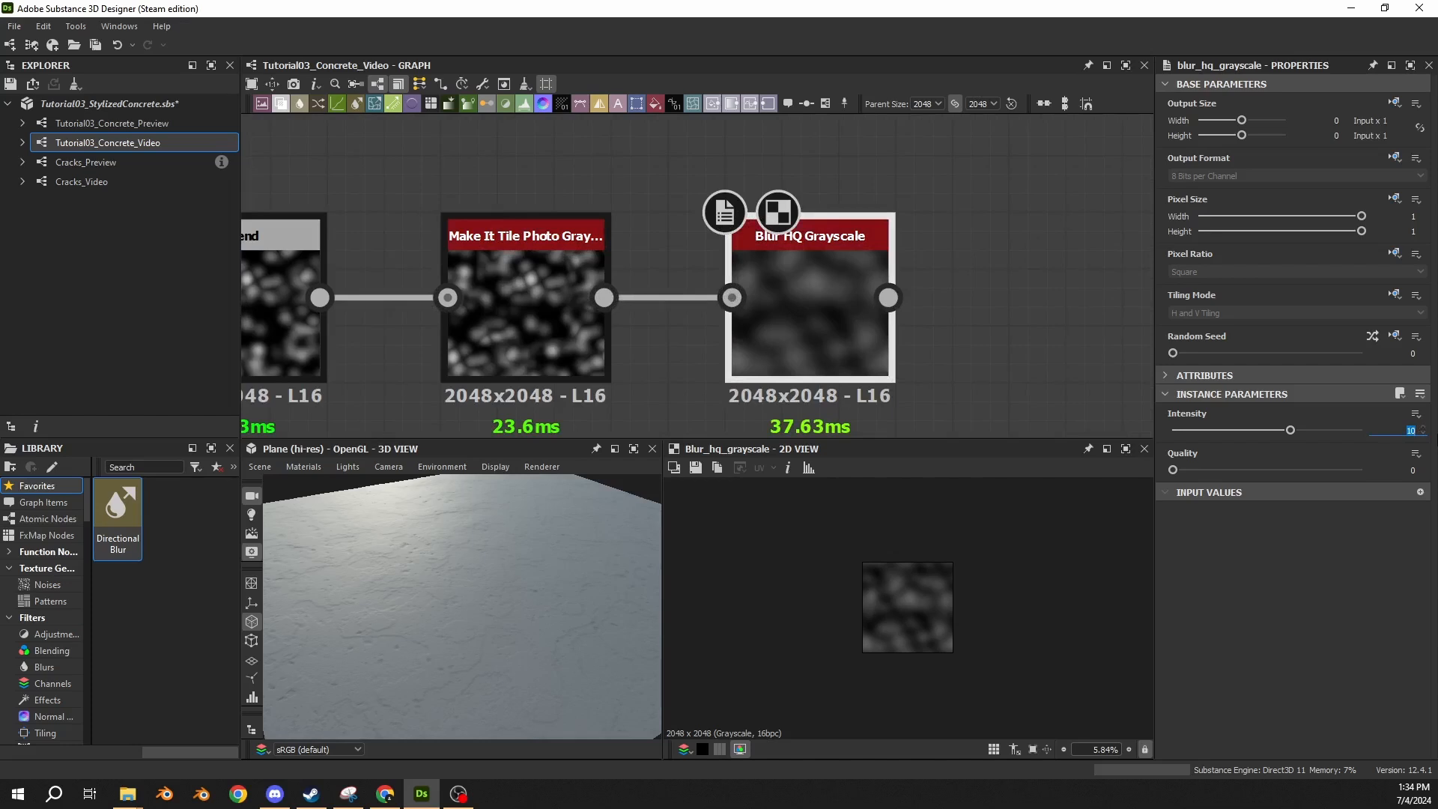
pyautogui.write('2.5')
pyautogui.press('Return')
pyautogui.moveTo(1198, 476); pyautogui.dragTo(1360, 479)
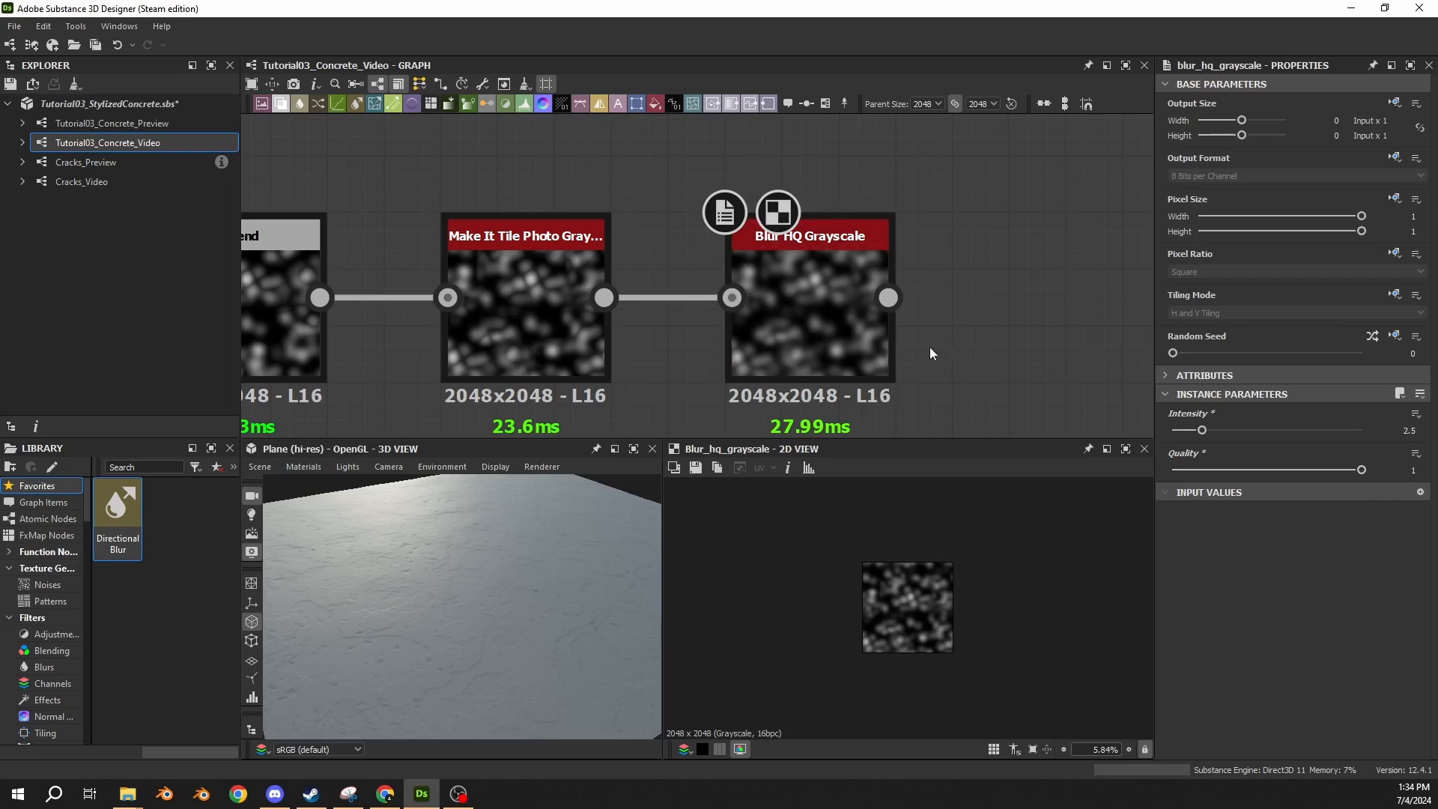
# Add an Auto Levels node after the Blur HQ Grayscale and place it in line with the chain.
pyautogui.click(802, 340)
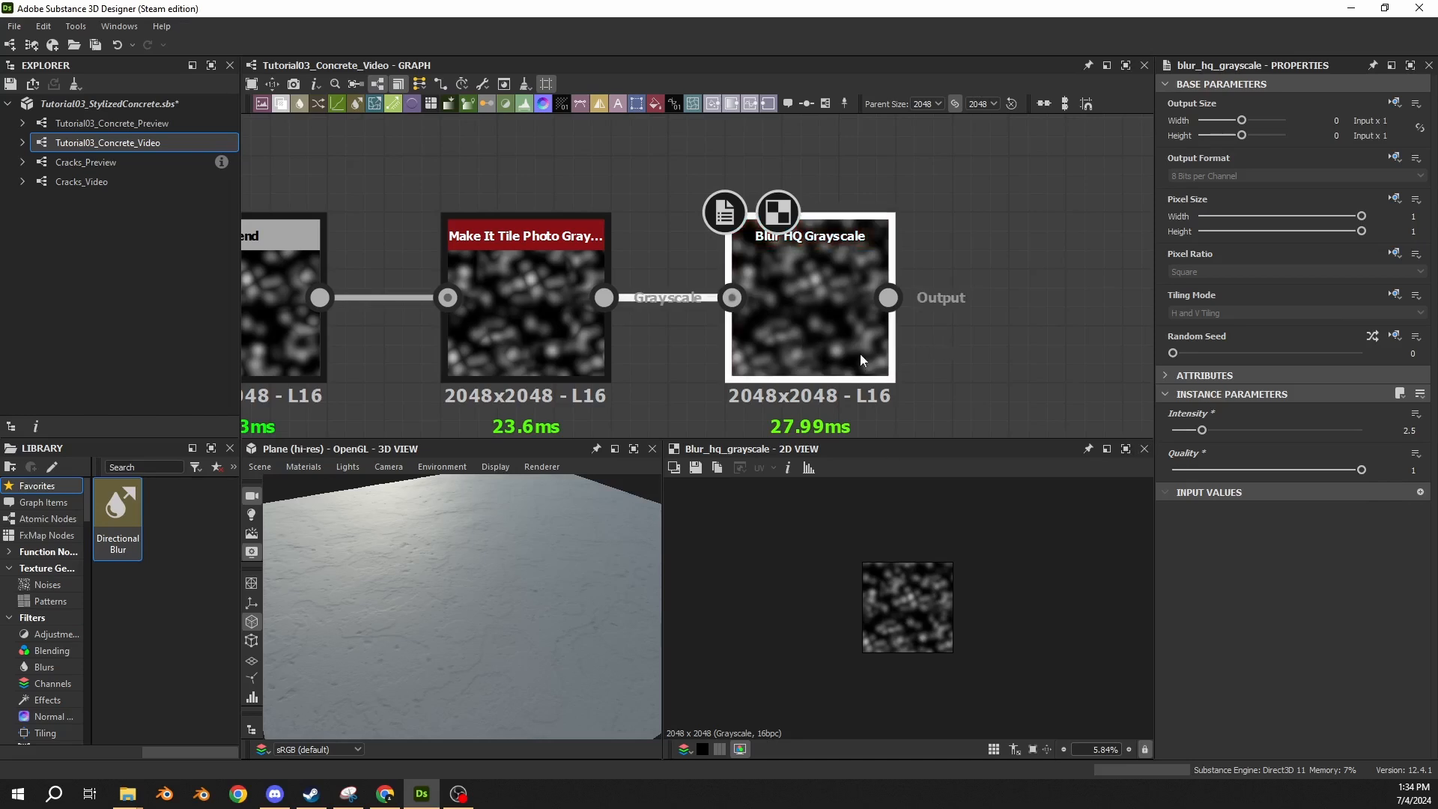
pyautogui.moveTo(913, 296); pyautogui.dragTo(631, 285, button='middle')
pyautogui.moveTo(614, 285); pyautogui.dragTo(774, 299)
pyautogui.write('auto')
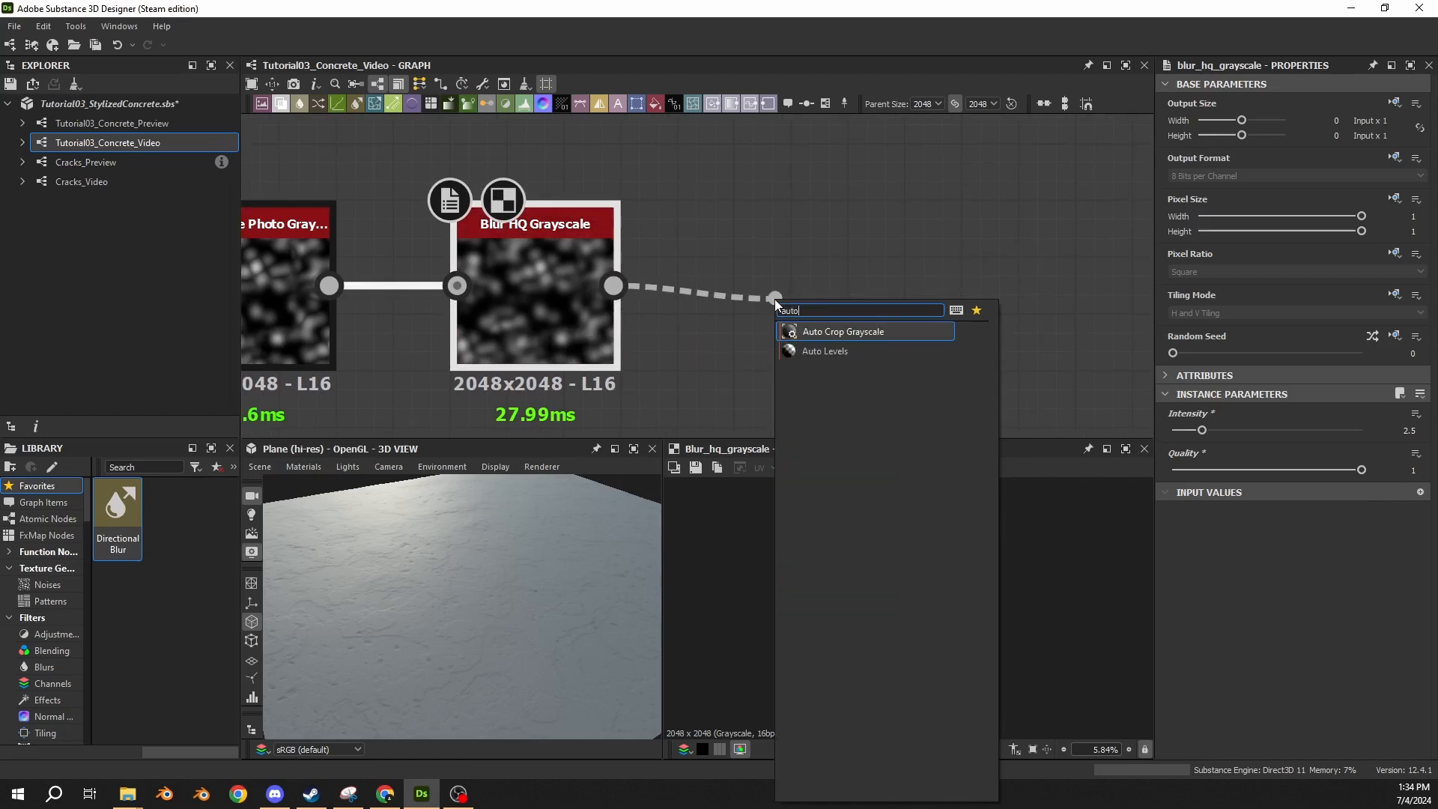
pyautogui.press('Down')
pyautogui.press('Return')
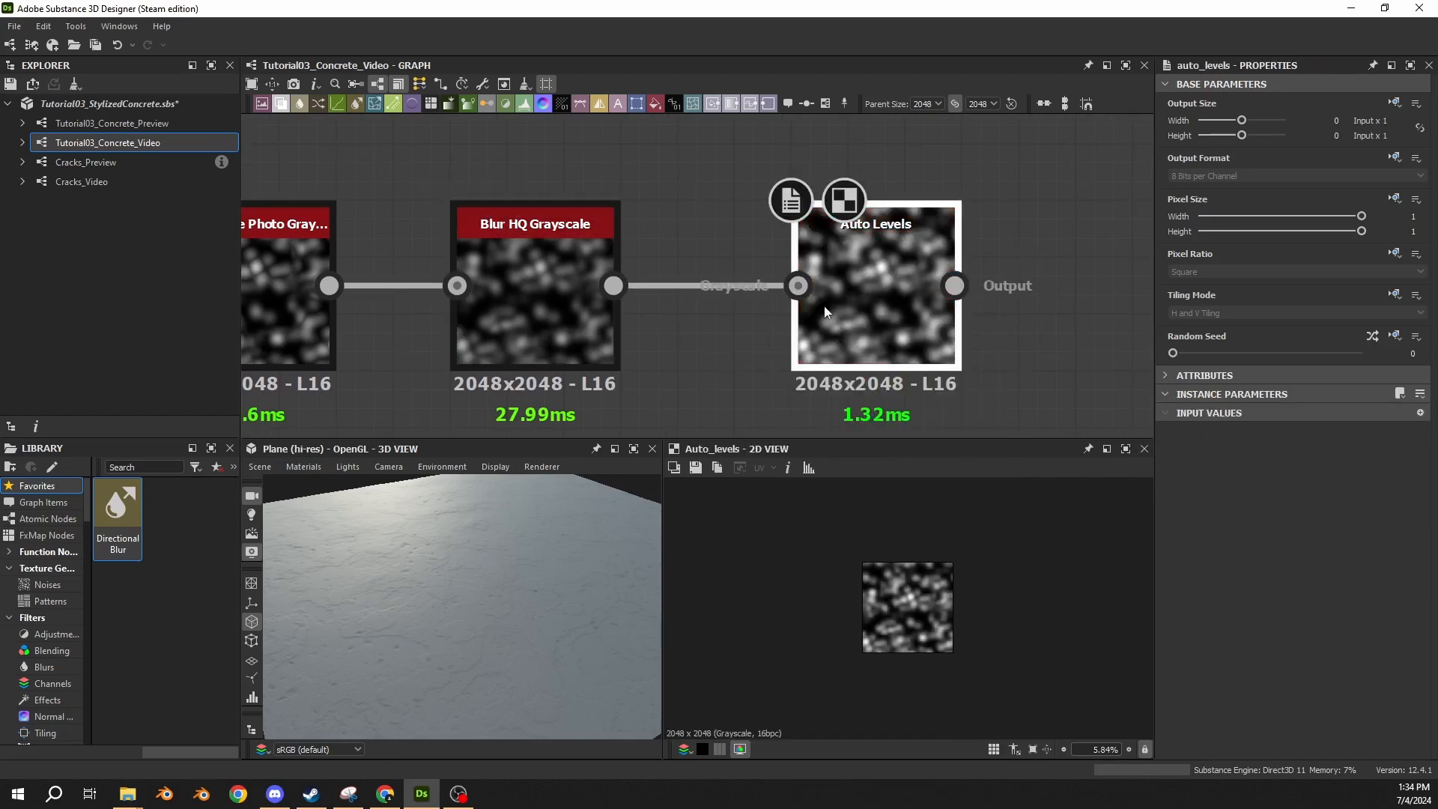
pyautogui.moveTo(887, 328); pyautogui.dragTo(833, 331)
# Add a Histogram Scan node after Auto Levels and align it with the chain.
pyautogui.scroll(-2, 905, 318)
pyautogui.moveTo(905, 318); pyautogui.dragTo(630, 285, button='middle')
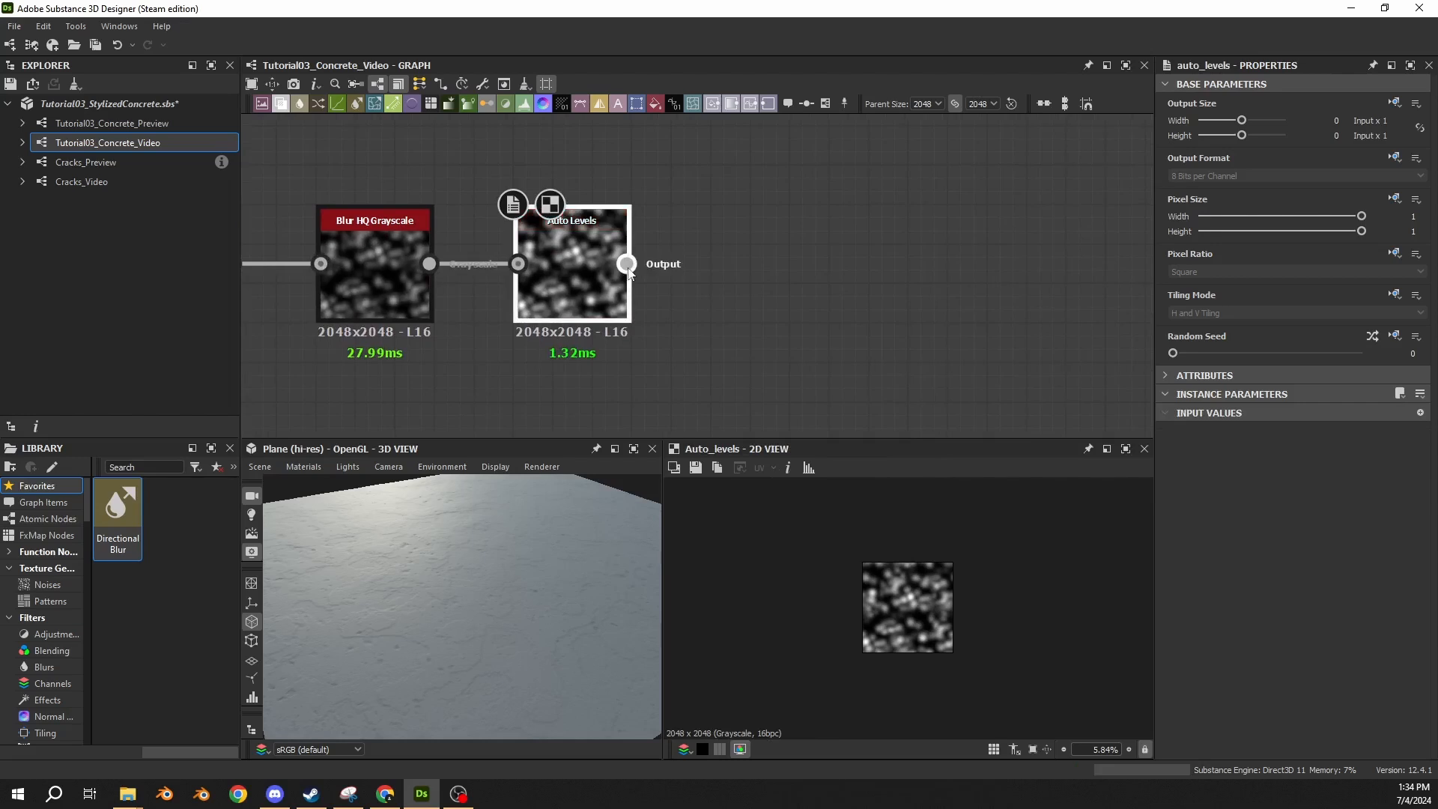
pyautogui.moveTo(627, 263); pyautogui.dragTo(866, 289)
pyautogui.write('histogram')
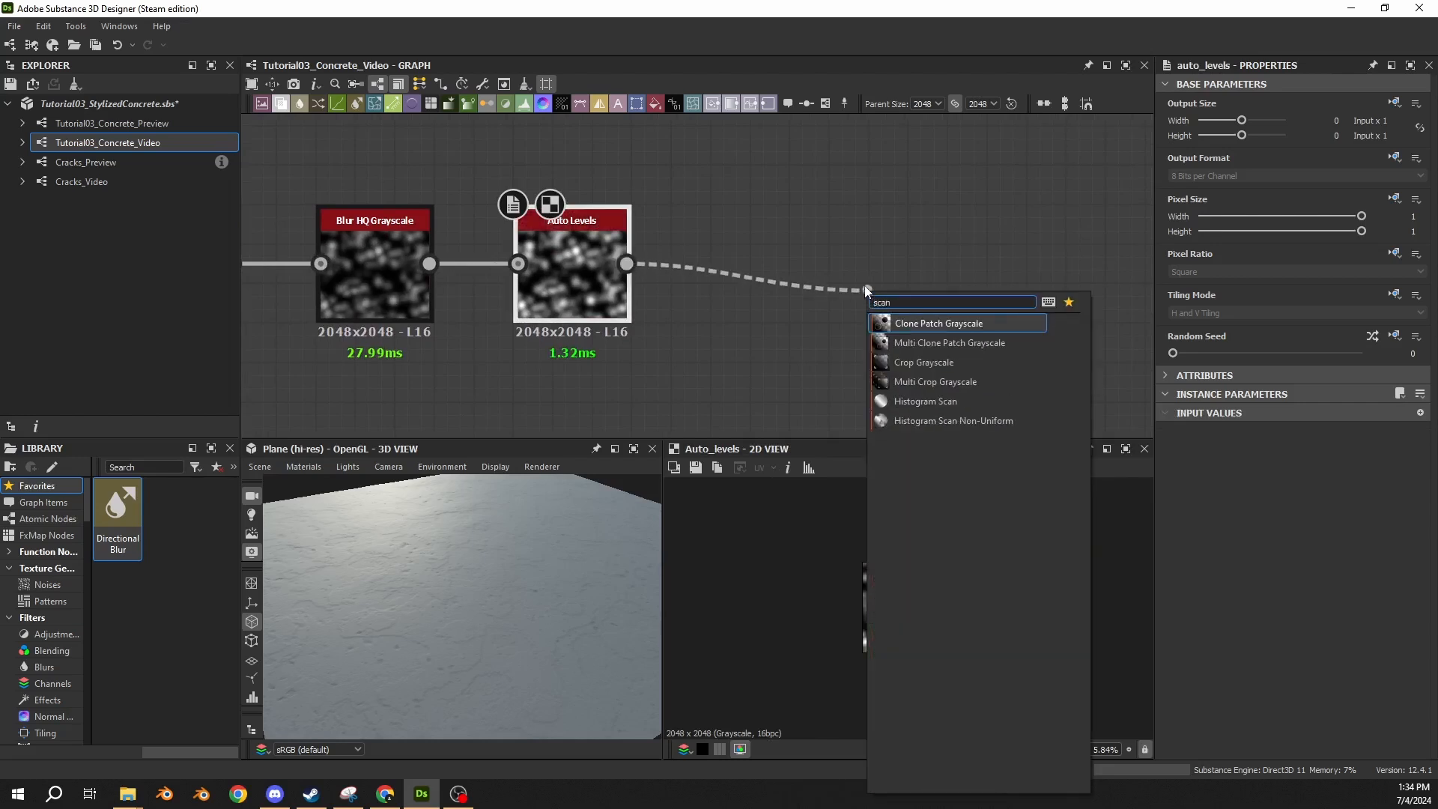
pyautogui.click(913, 402)
pyautogui.moveTo(900, 314); pyautogui.dragTo(742, 274)
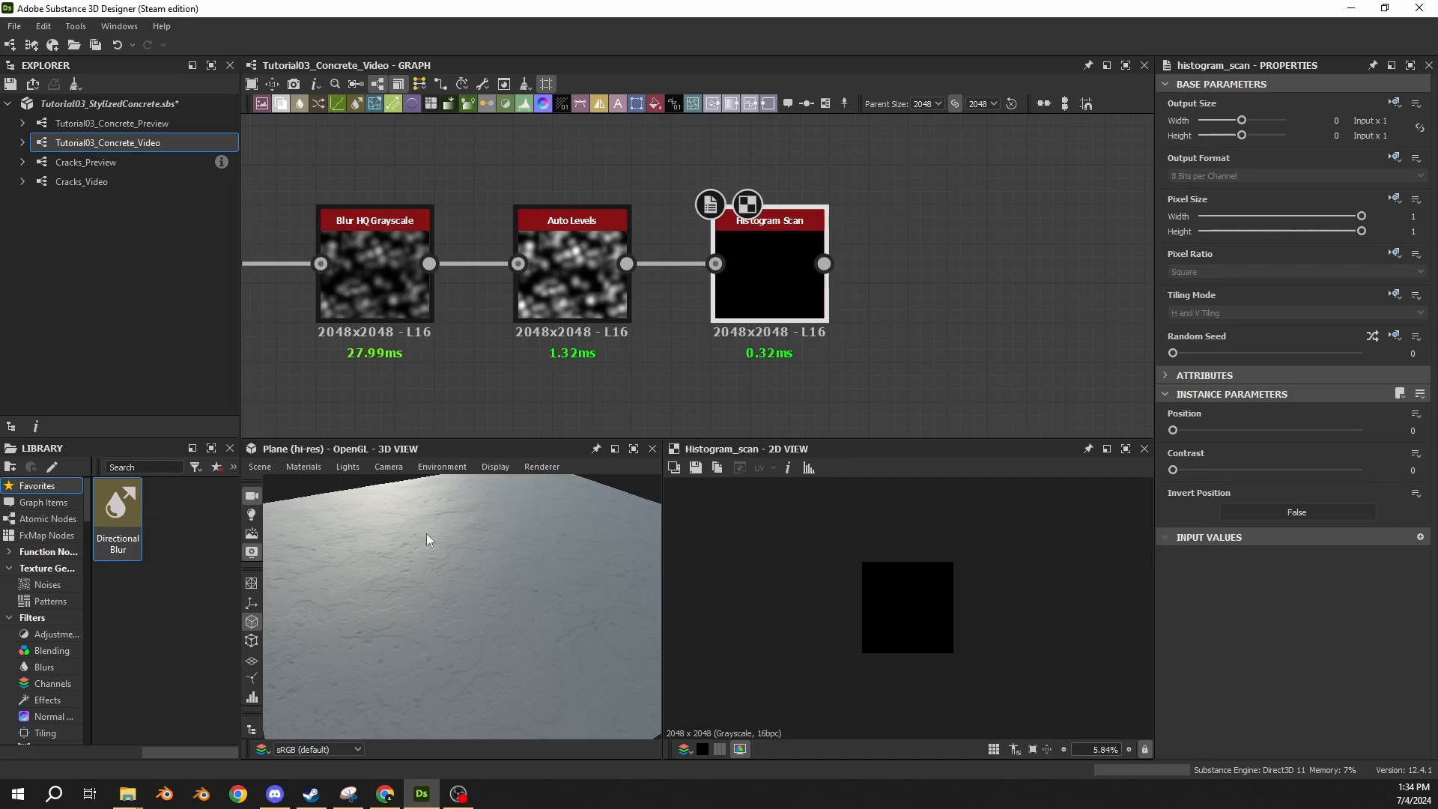
# Set the Histogram Scan position to 0.675.
pyautogui.click(1412, 431)
pyautogui.write('.675')
pyautogui.press('Return')
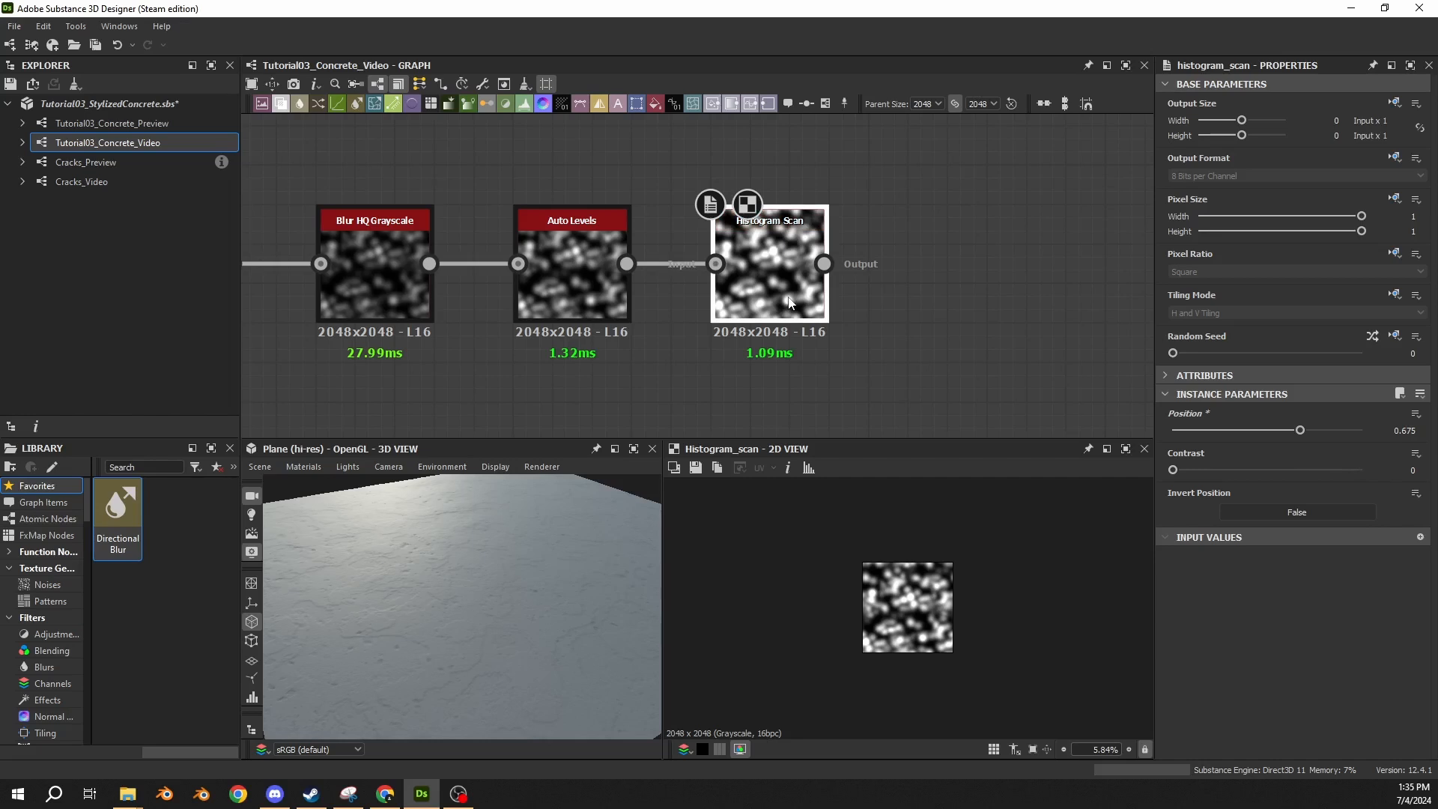
# Add a Multi Dir. Warp Grayscale node after the Histogram Scan.
pyautogui.scroll(-4, 789, 302)
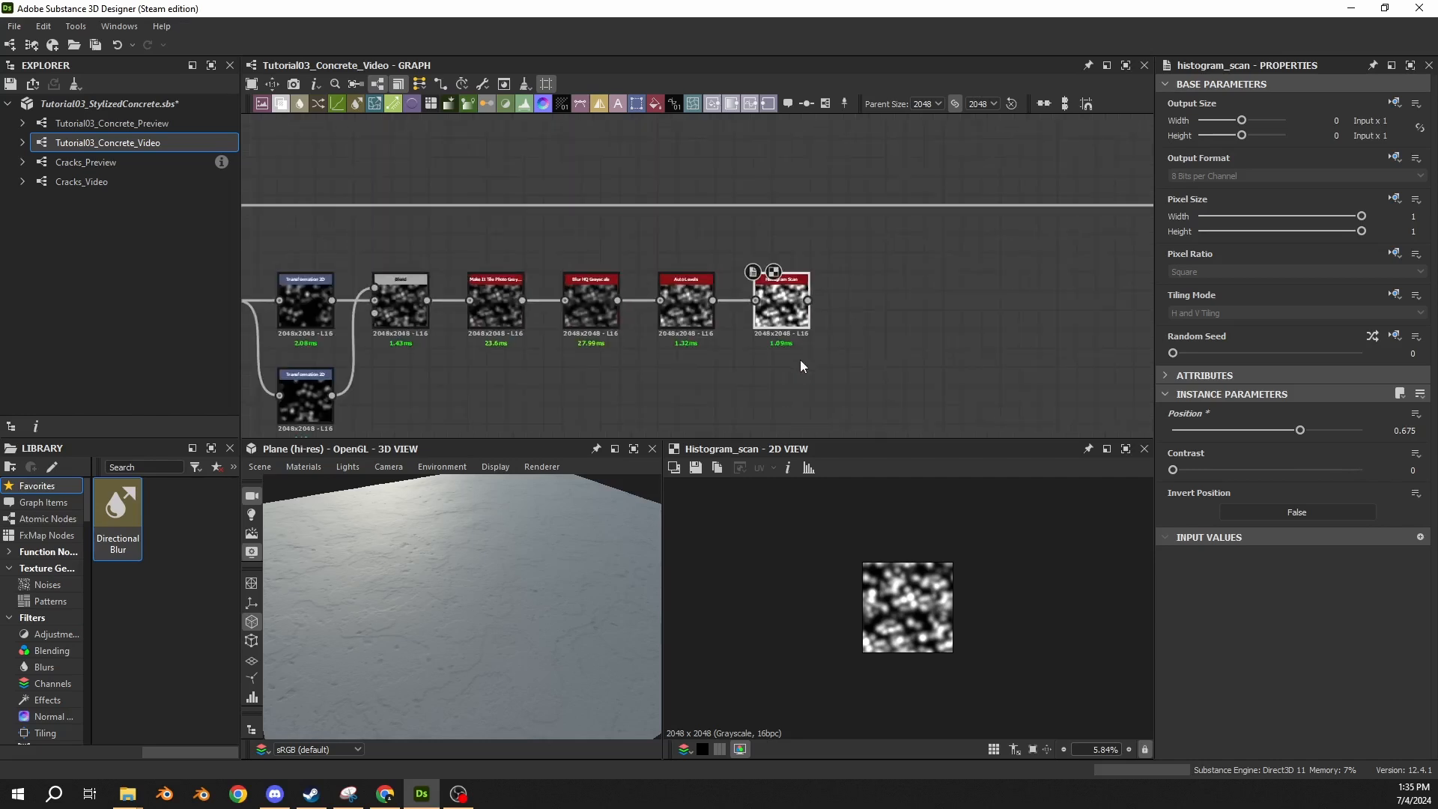
pyautogui.moveTo(800, 360); pyautogui.dragTo(745, 291, button='middle')
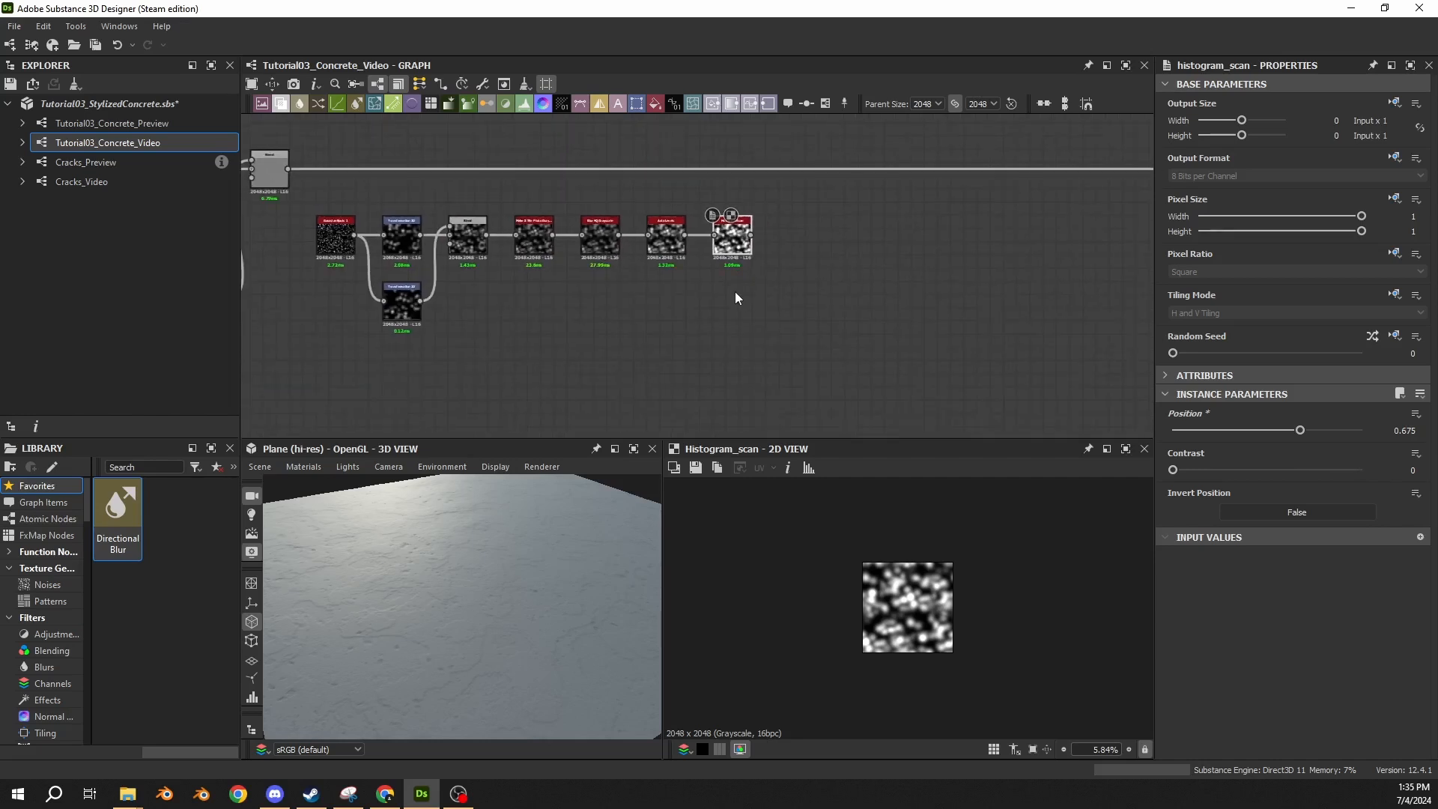
pyautogui.scroll(-4, 839, 303)
pyautogui.moveTo(901, 304); pyautogui.dragTo(786, 296, button='middle')
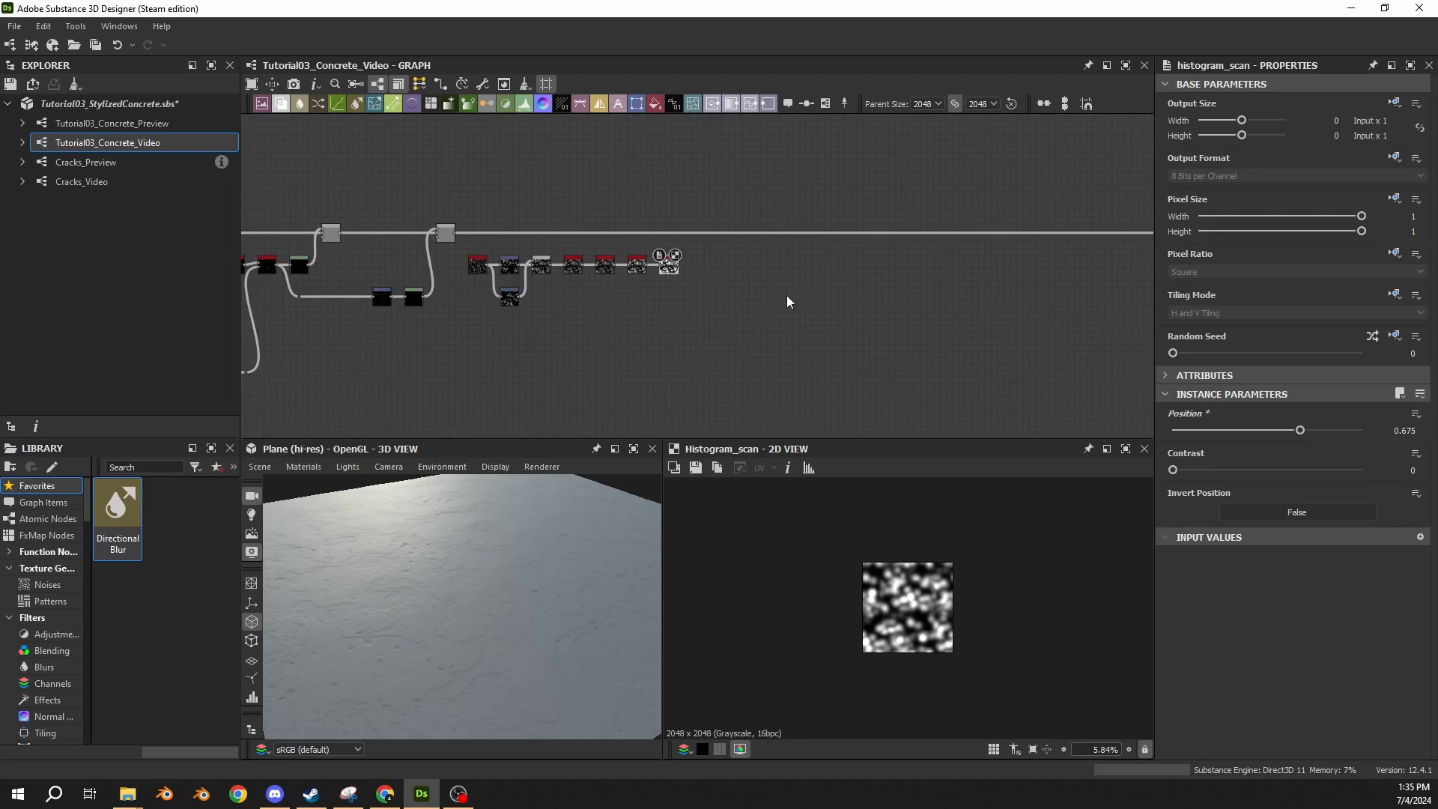
pyautogui.scroll(5, 667, 264)
pyautogui.moveTo(738, 226); pyautogui.dragTo(791, 222)
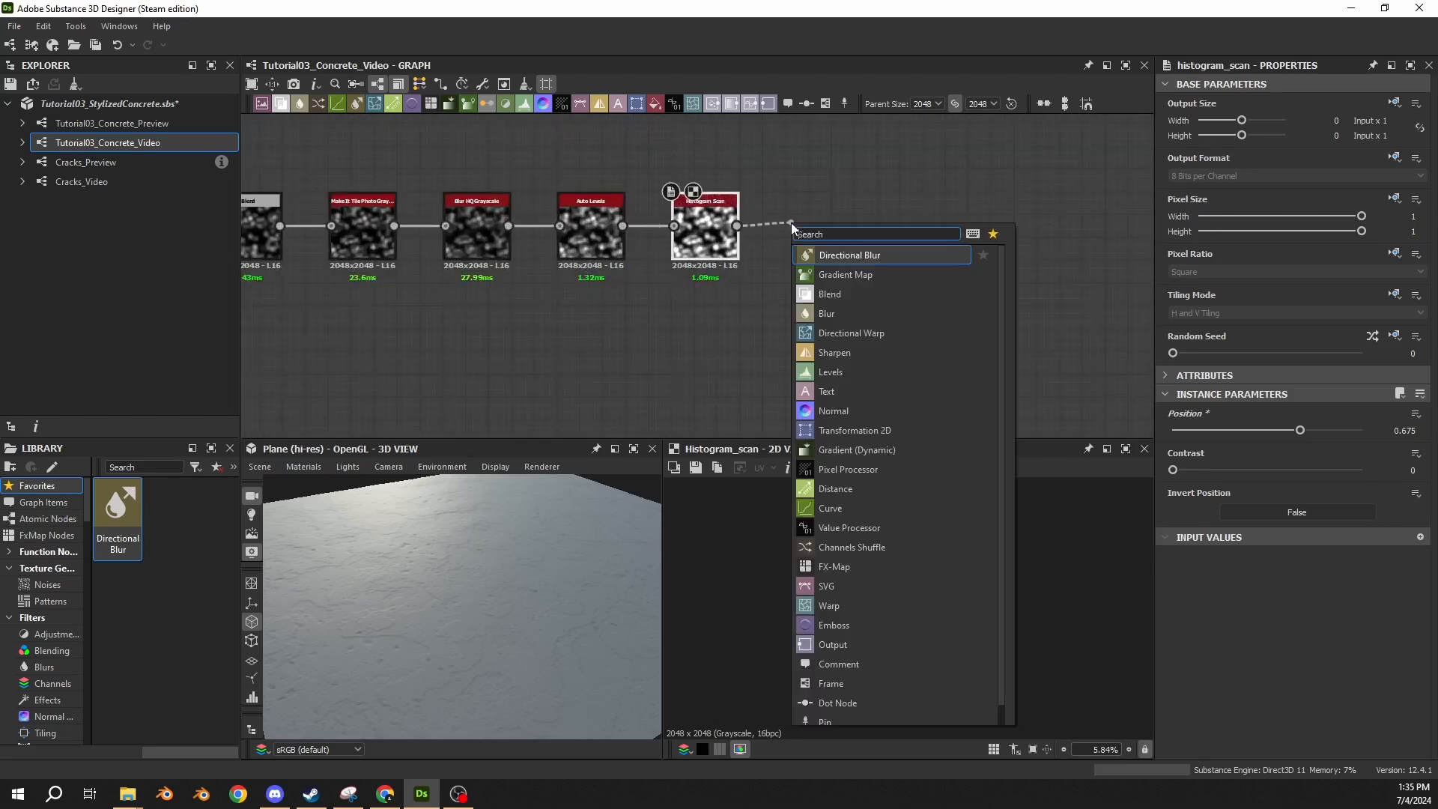
pyautogui.write('multi')
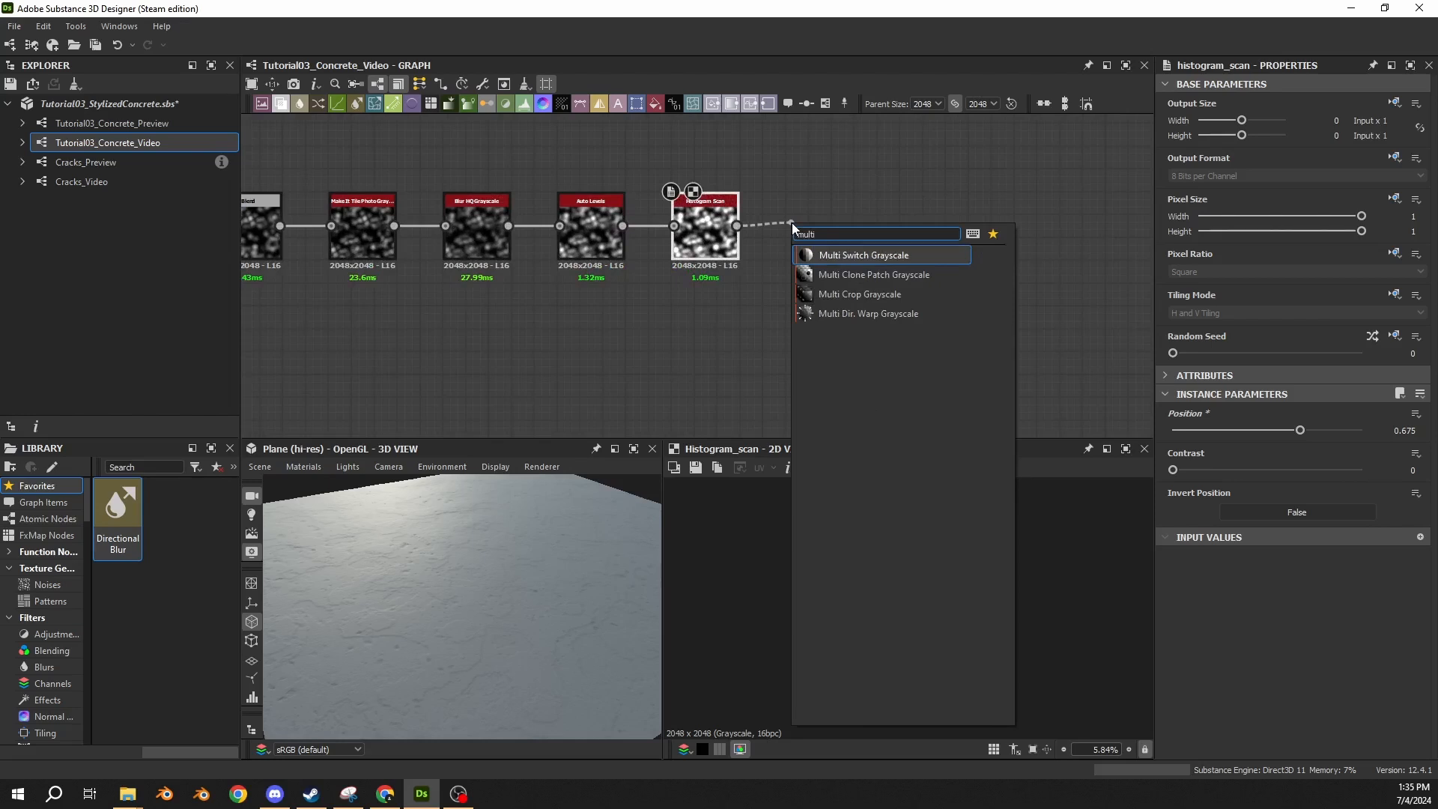
pyautogui.click(827, 320)
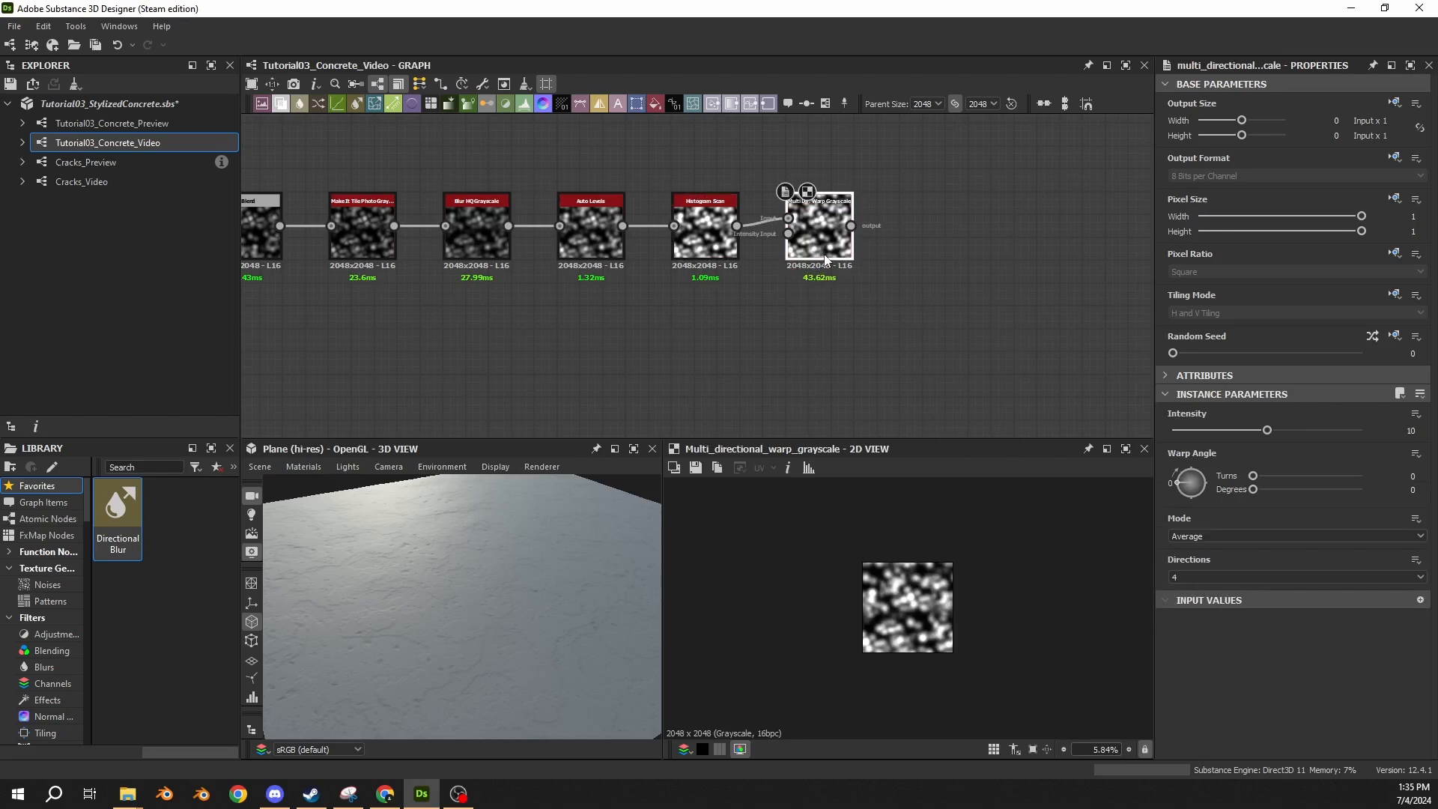
# Extend the long lower link with a dot node and connect it to the Intensity Input of Multi Dir. Warp Grayscale.
pyautogui.scroll(-8, 748, 313)
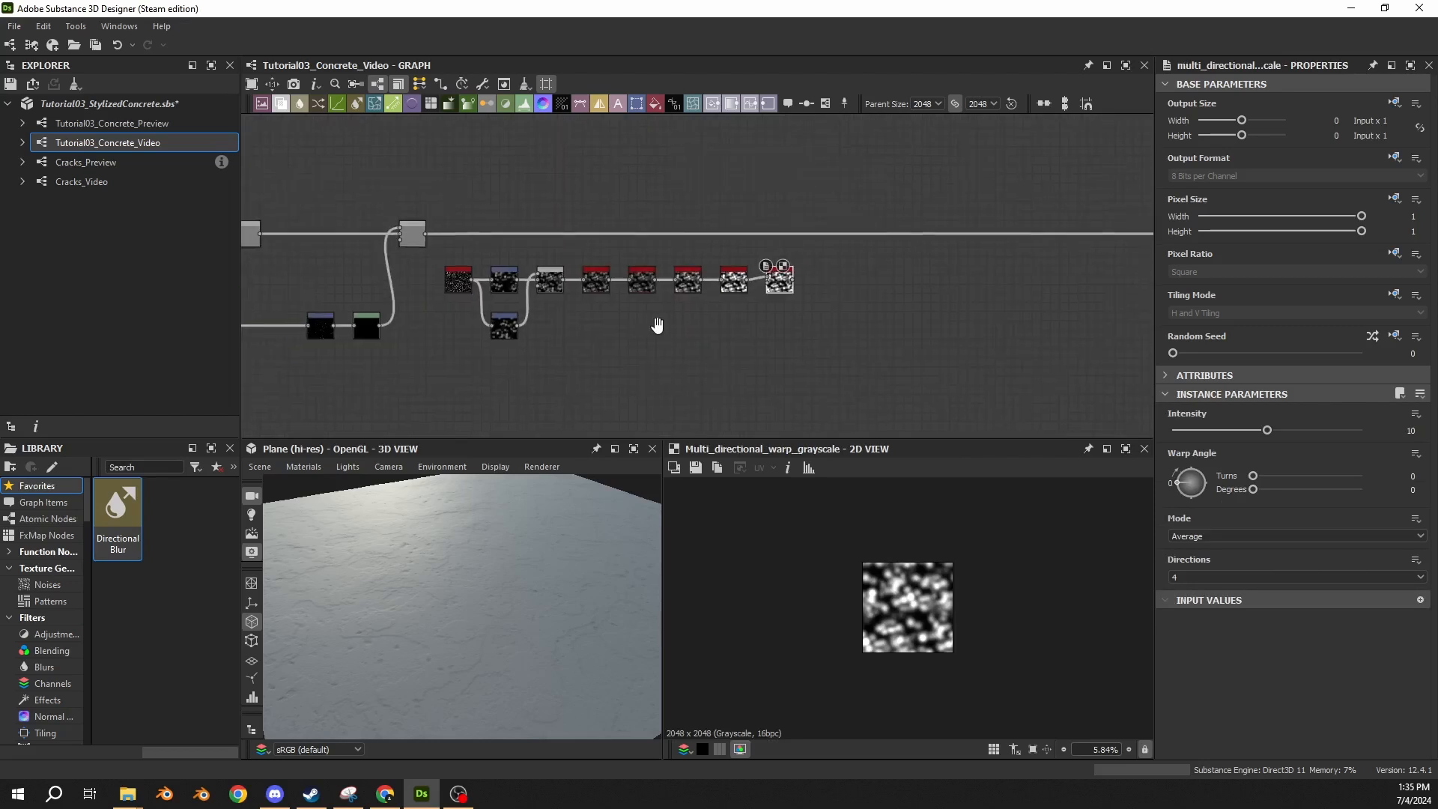
pyautogui.moveTo(777, 339); pyautogui.dragTo(666, 357, button='middle')
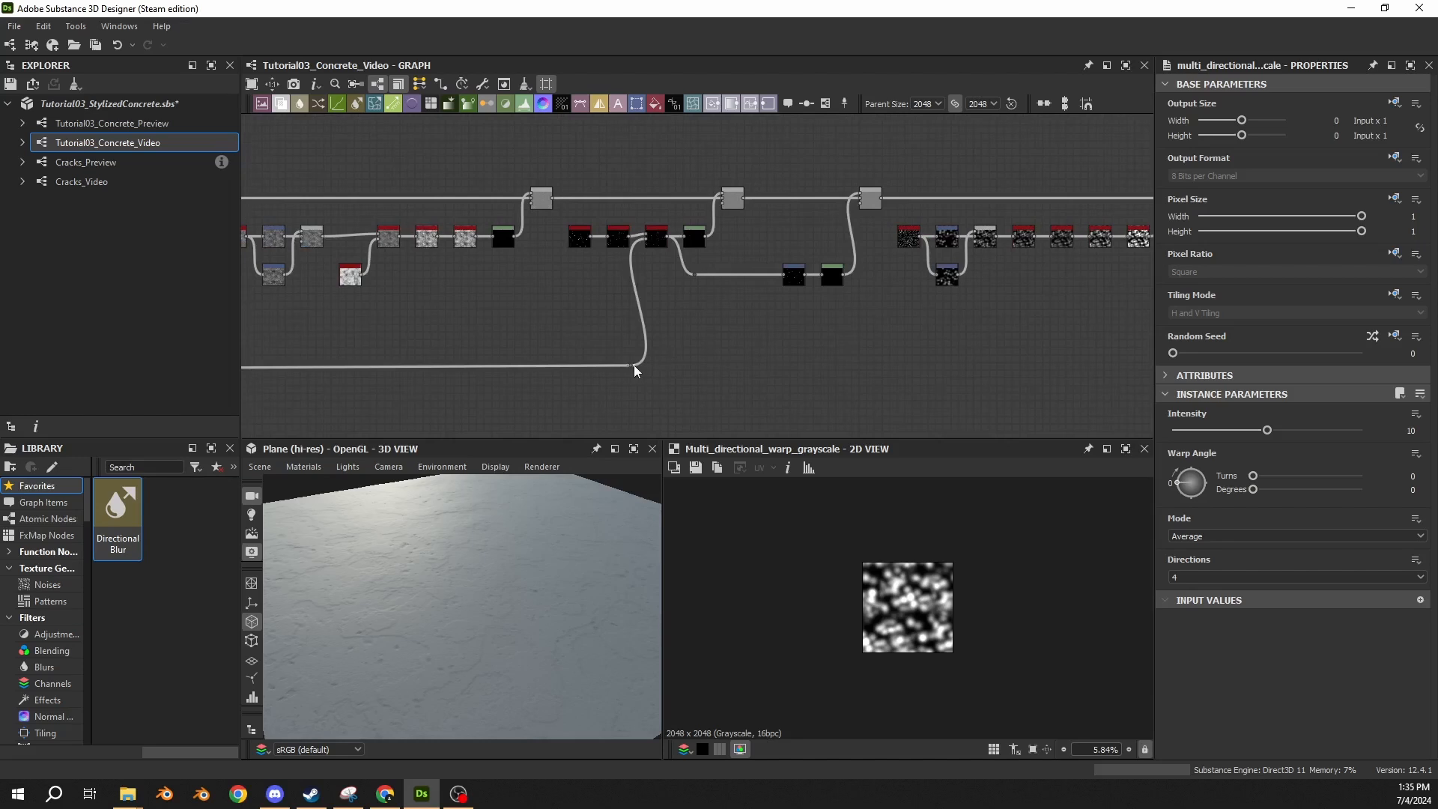
pyautogui.moveTo(634, 367); pyautogui.dragTo(1132, 361)
pyautogui.moveTo(1131, 361); pyautogui.dragTo(685, 355, button='middle')
pyautogui.scroll(3, 725, 395)
pyautogui.moveTo(686, 355); pyautogui.dragTo(757, 166)
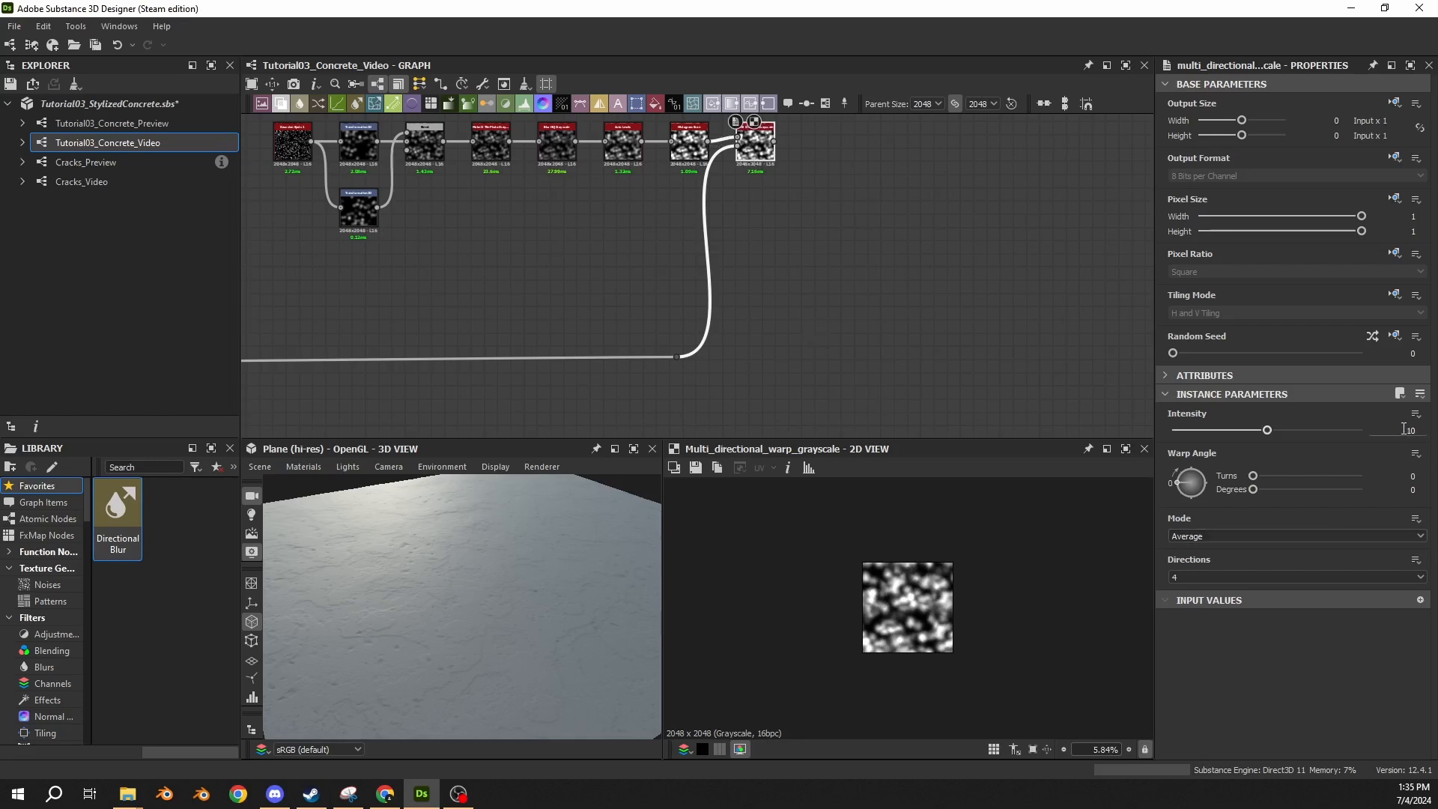
# Set the Multi Dir. Warp Grayscale intensity to 20 and its mode to Min, inspecting the warped result up close.
pyautogui.moveTo(1403, 431); pyautogui.dragTo(1433, 433)
pyautogui.write('20')
pyautogui.press('Return')
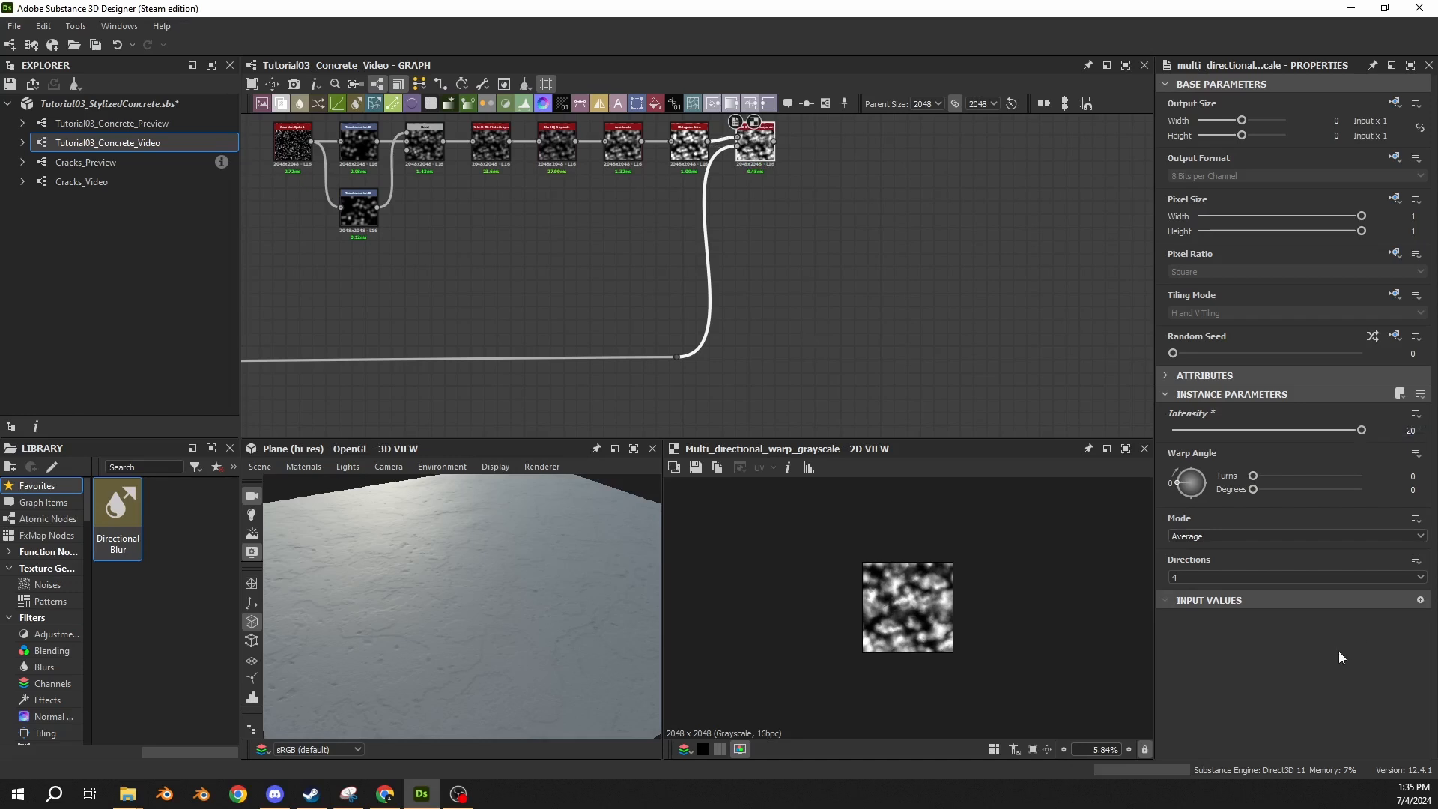
pyautogui.scroll(3, 924, 592)
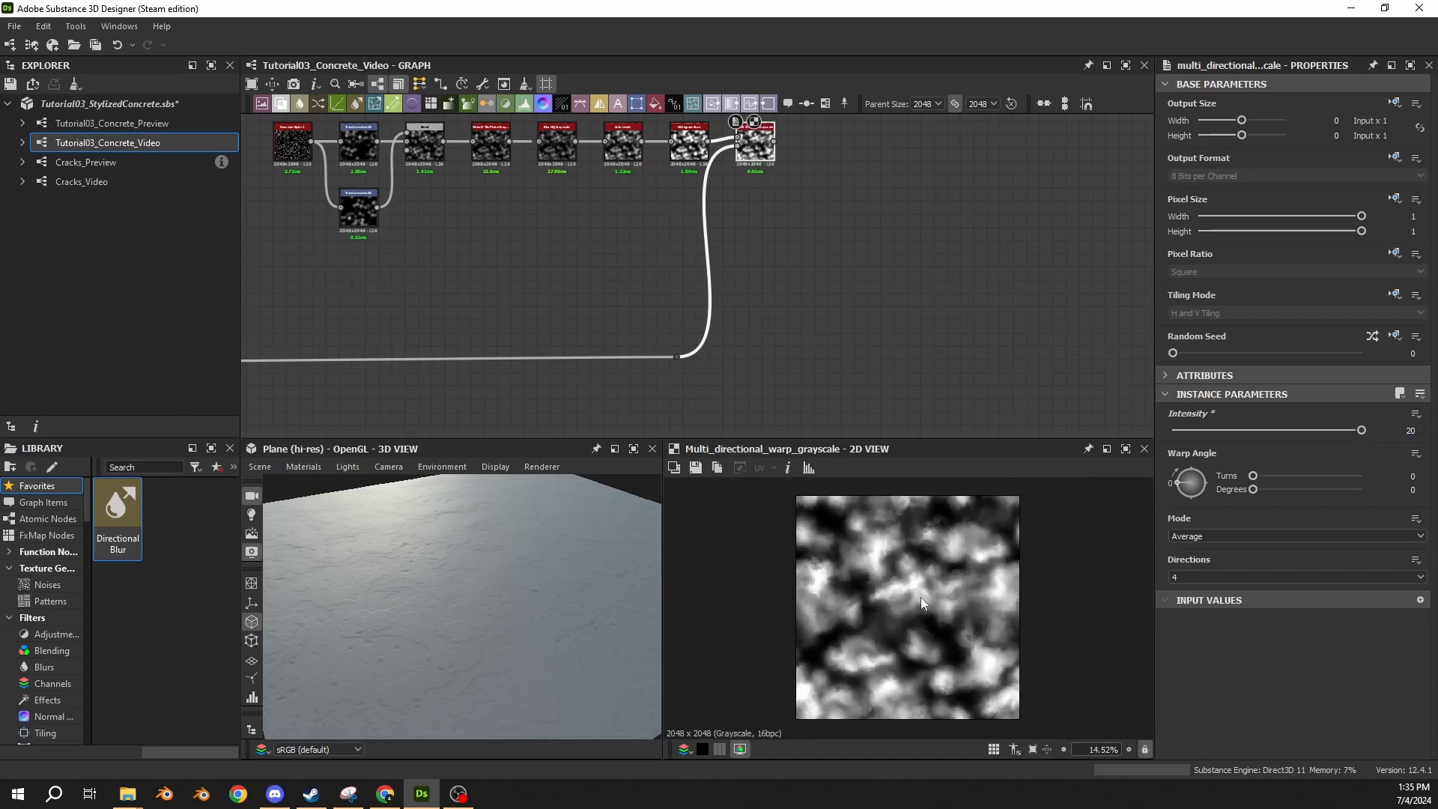
pyautogui.click(1211, 541)
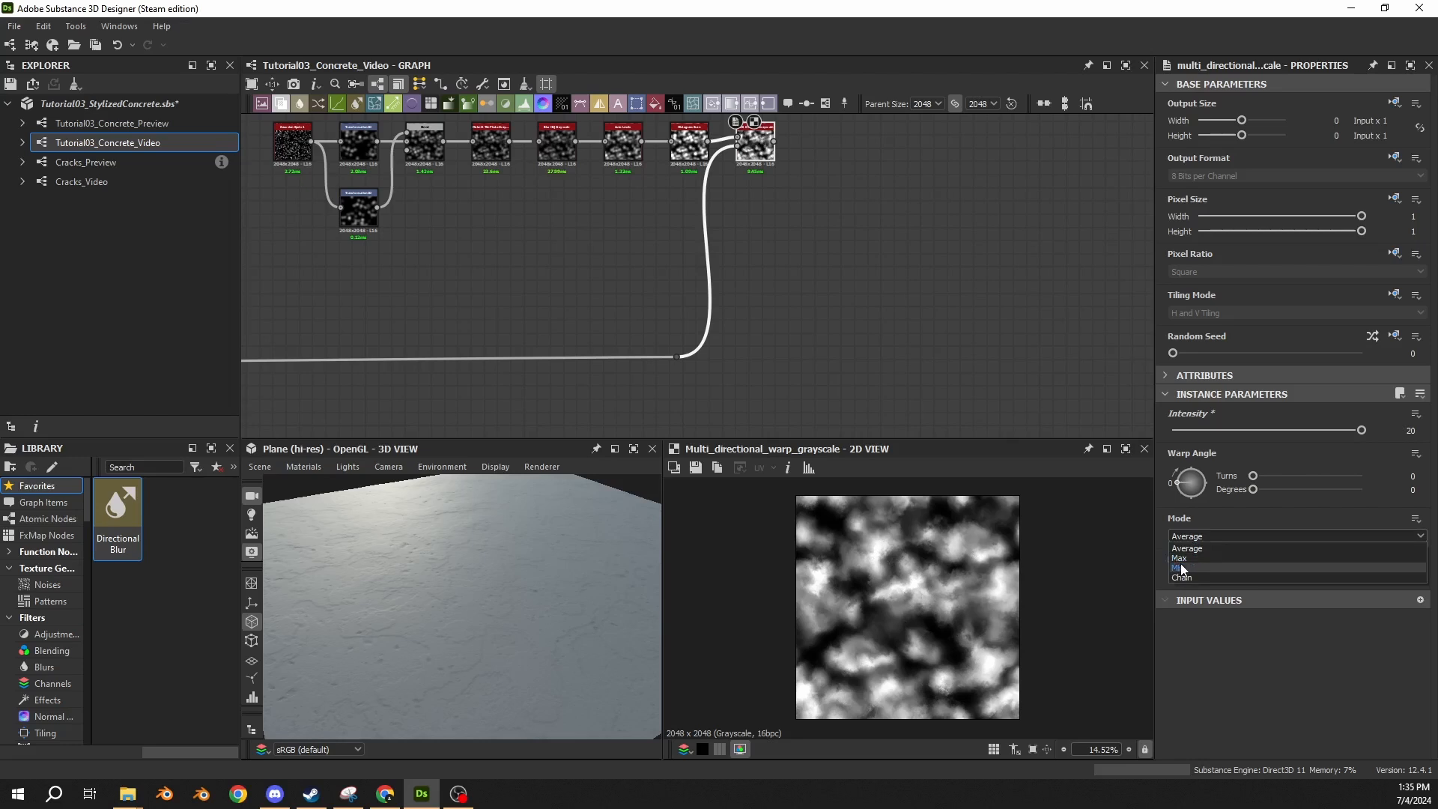
pyautogui.click(1180, 563)
pyautogui.scroll(1, 839, 558)
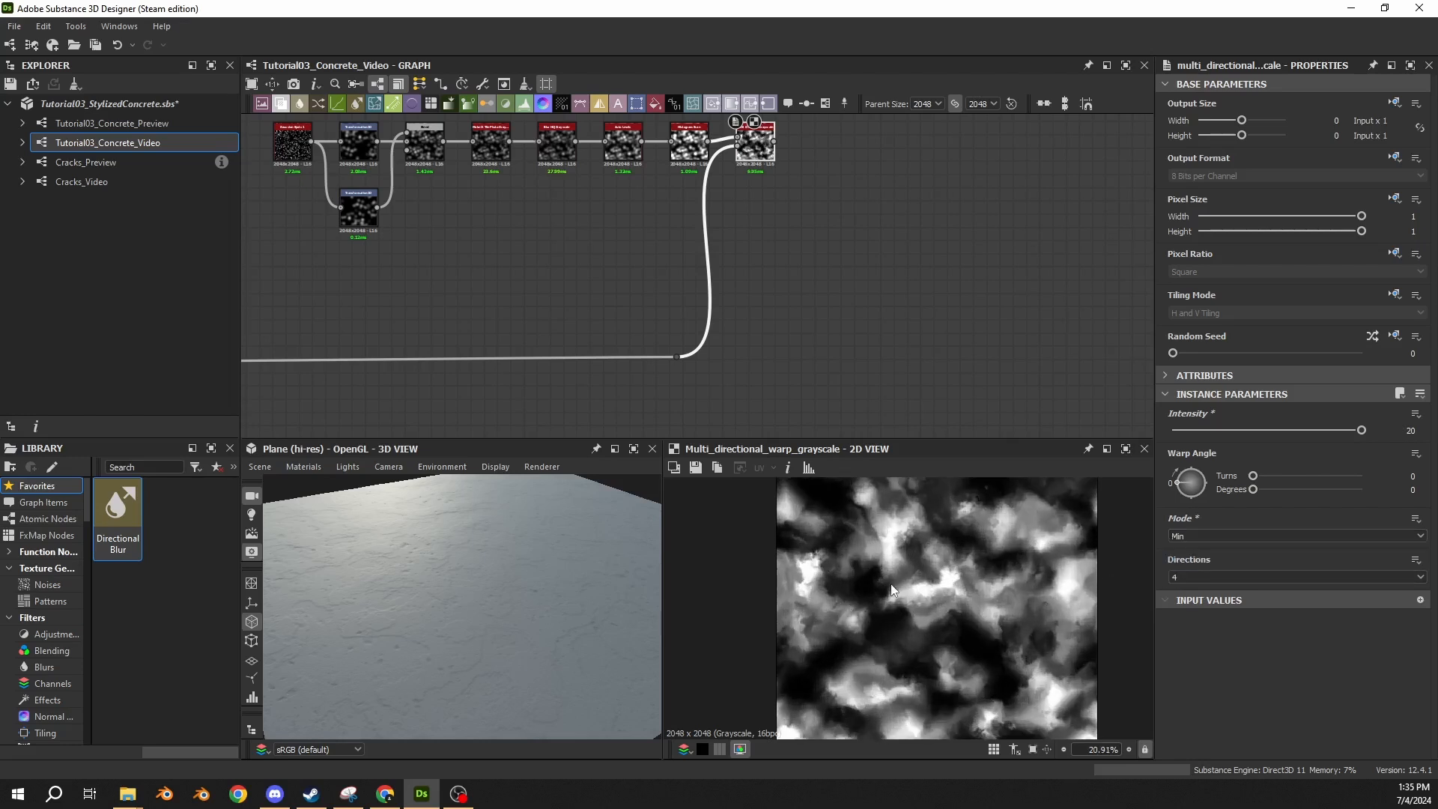
pyautogui.scroll(2, 895, 591)
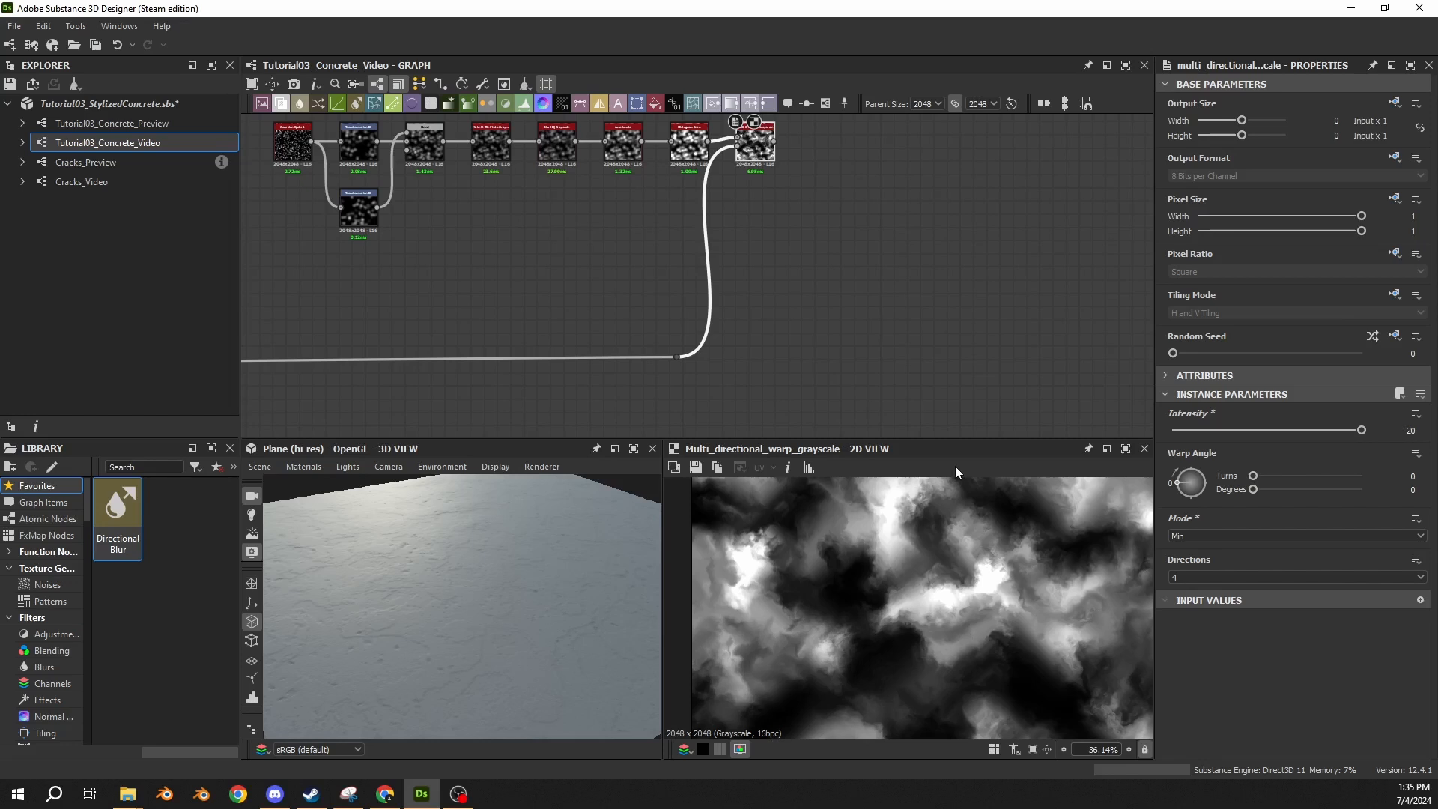
# Add a Bevel node after Multi Dir. Warp Grayscale and set its distance to -0.03.
pyautogui.scroll(3, 661, 323)
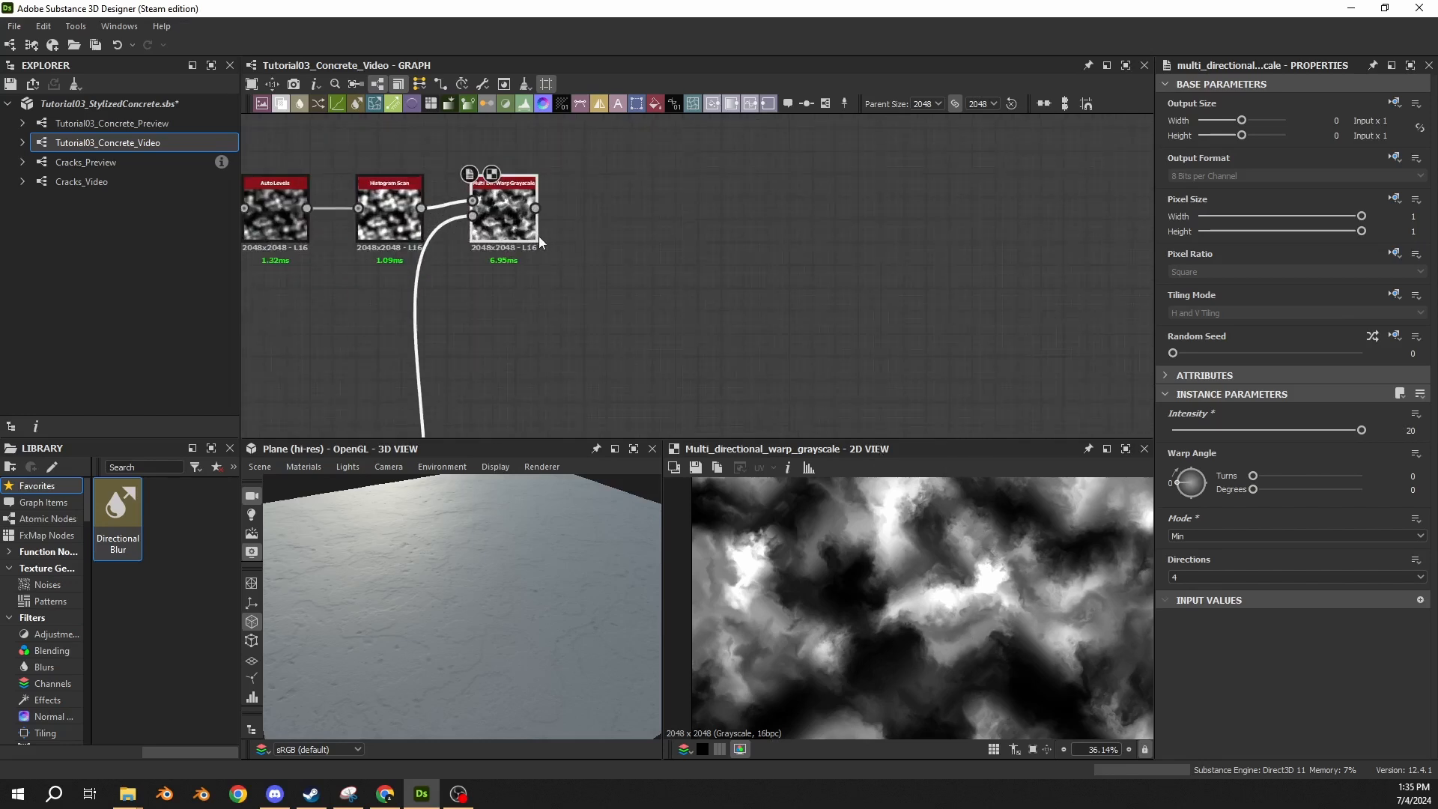
pyautogui.moveTo(535, 208); pyautogui.dragTo(741, 208)
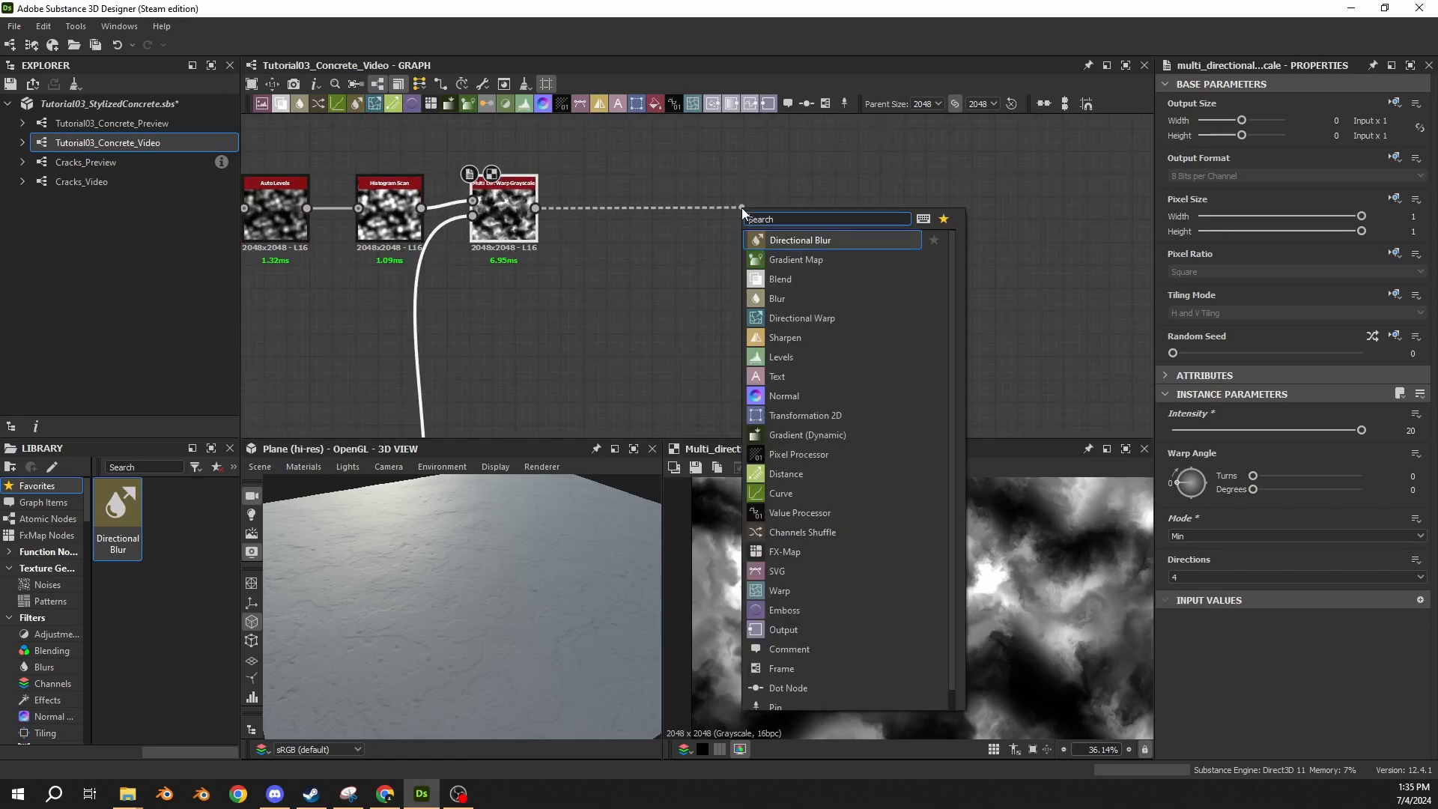
pyautogui.write('bevel')
pyautogui.press('Return')
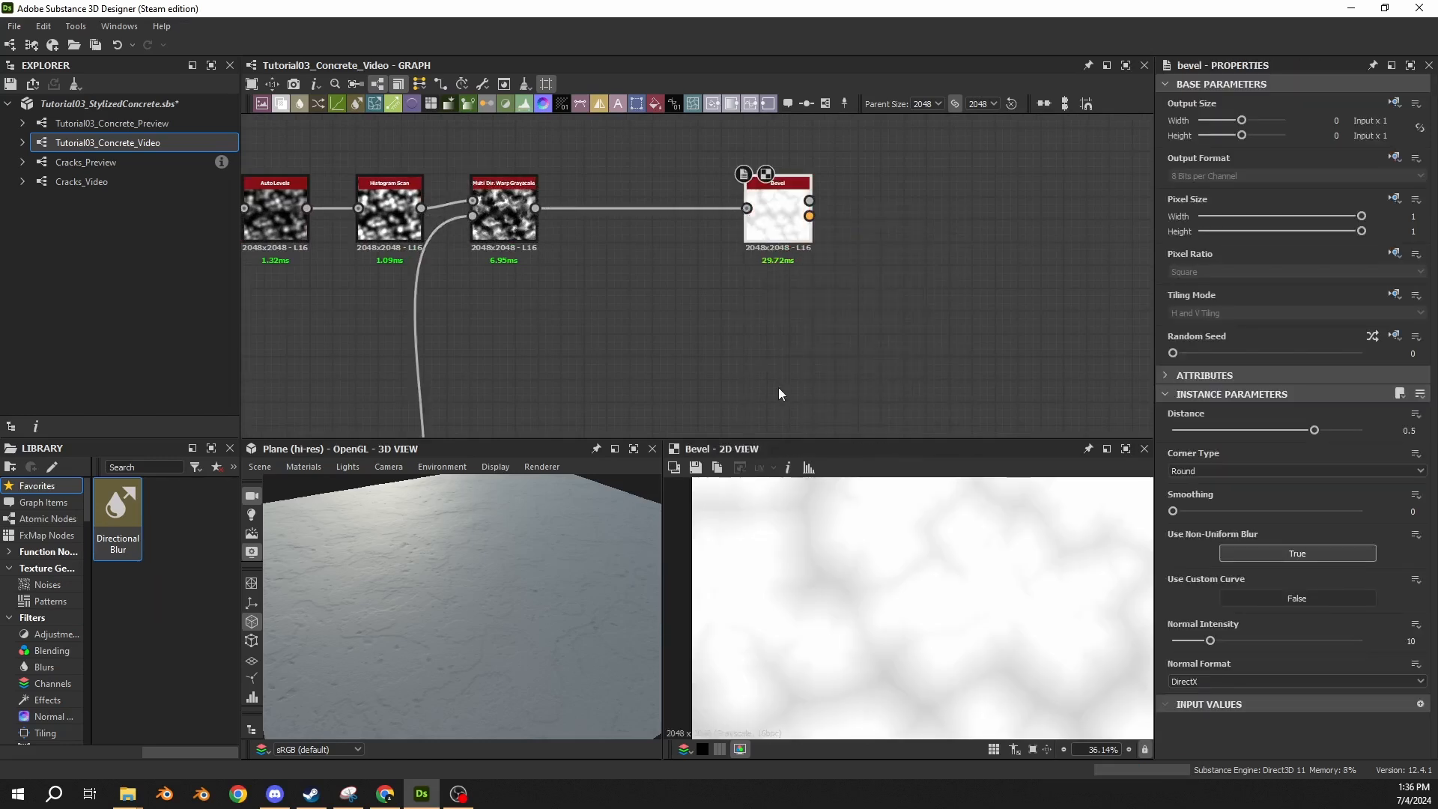
pyautogui.click(1409, 429)
pyautogui.write('-0.03')
pyautogui.press('Return')
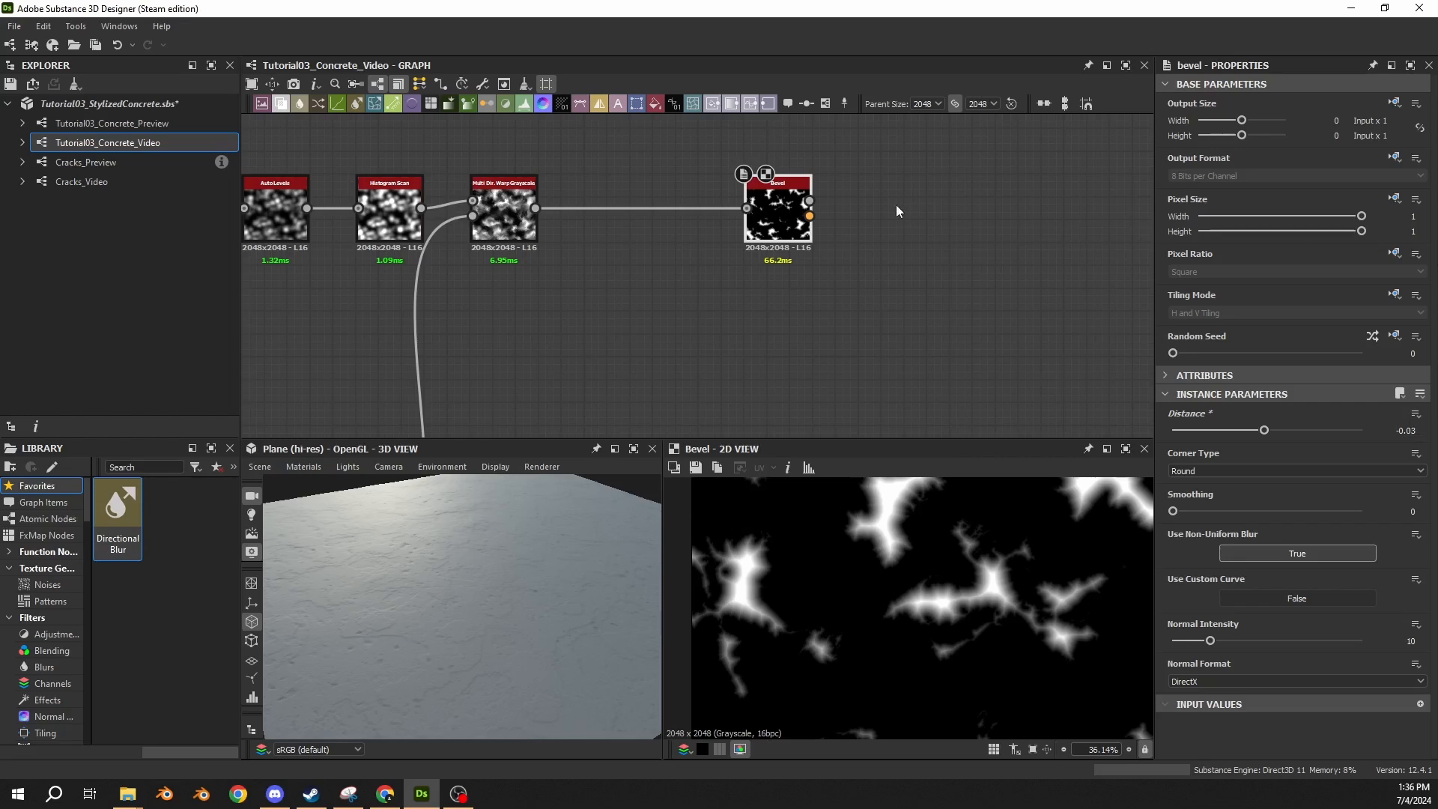
# Add a Slope Blur Grayscale node fed by the Bevel node's height output.
pyautogui.moveTo(812, 200); pyautogui.dragTo(892, 210)
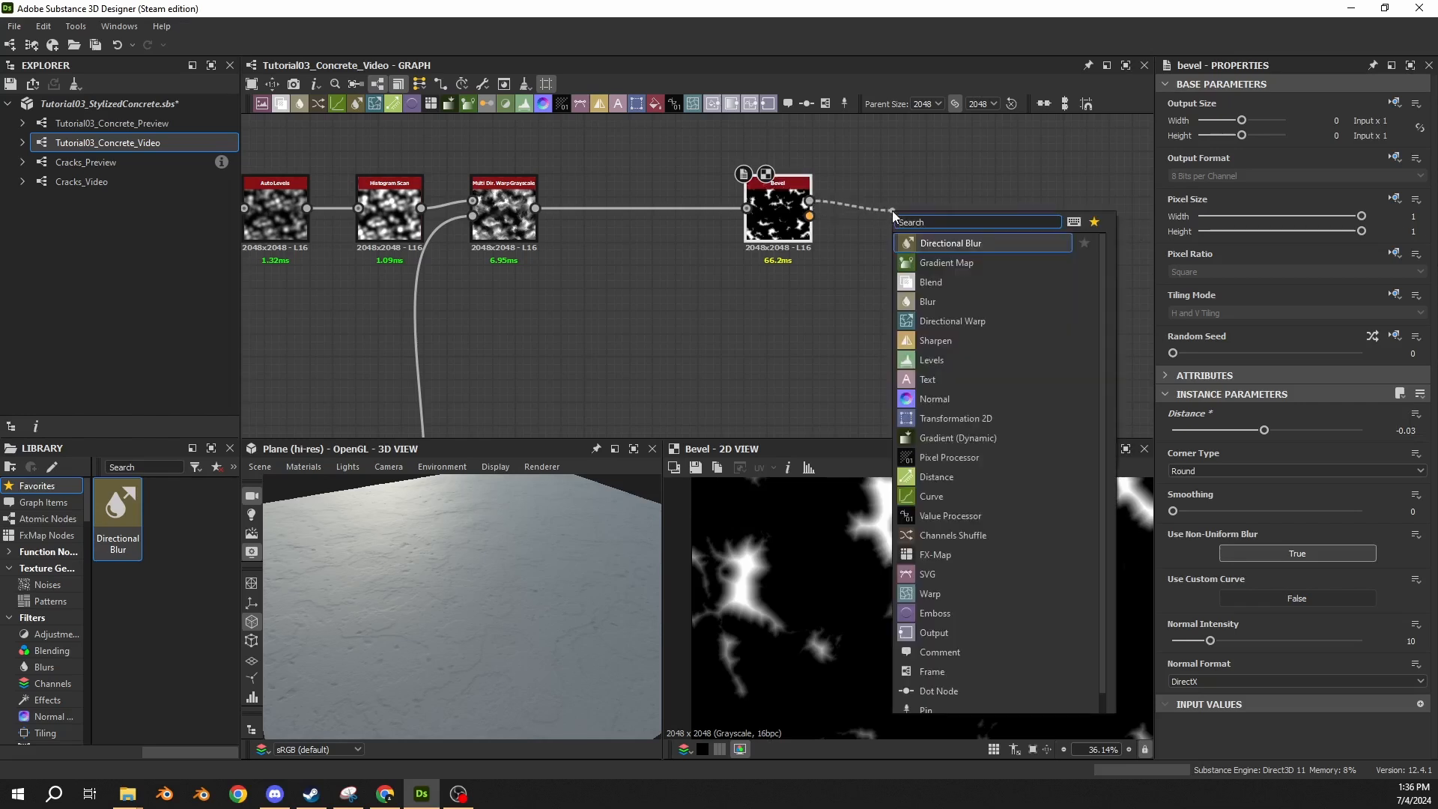
pyautogui.write('slop')
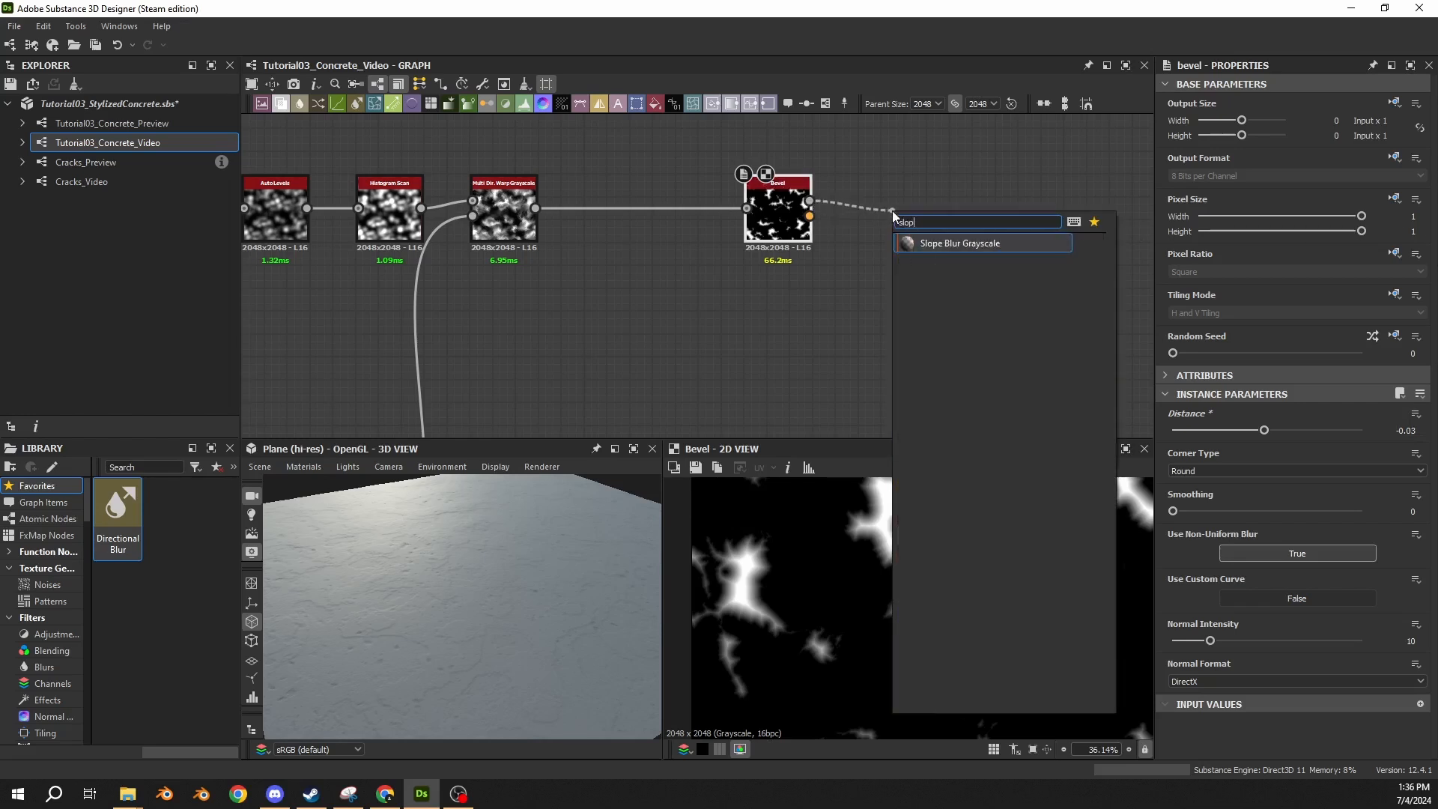
pyautogui.press('Return')
# Compare the Multi Dir. Warp Grayscale output with the Bevel output in the 2D view.
pyautogui.doubleClick(778, 217)
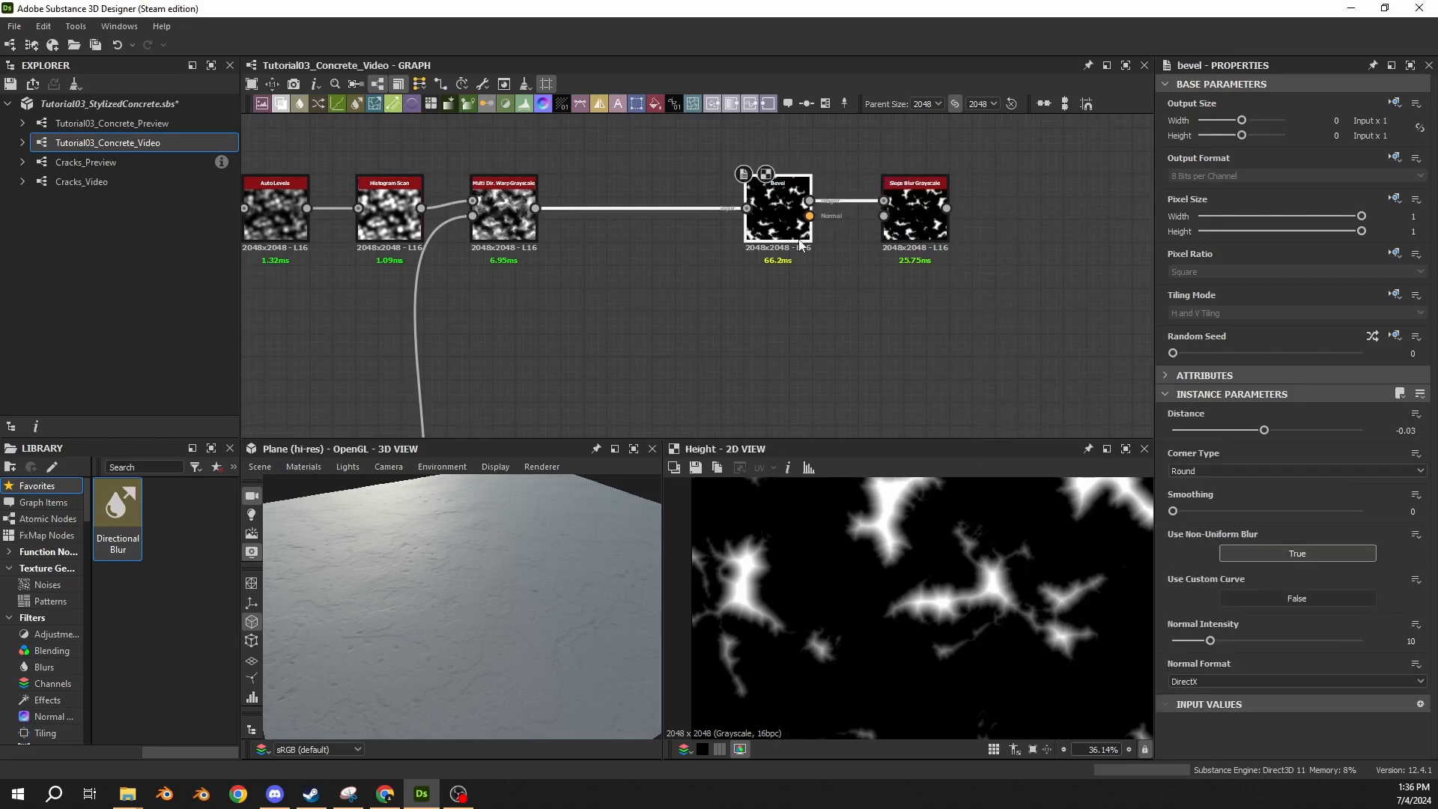
pyautogui.doubleClick(513, 231)
pyautogui.doubleClick(784, 223)
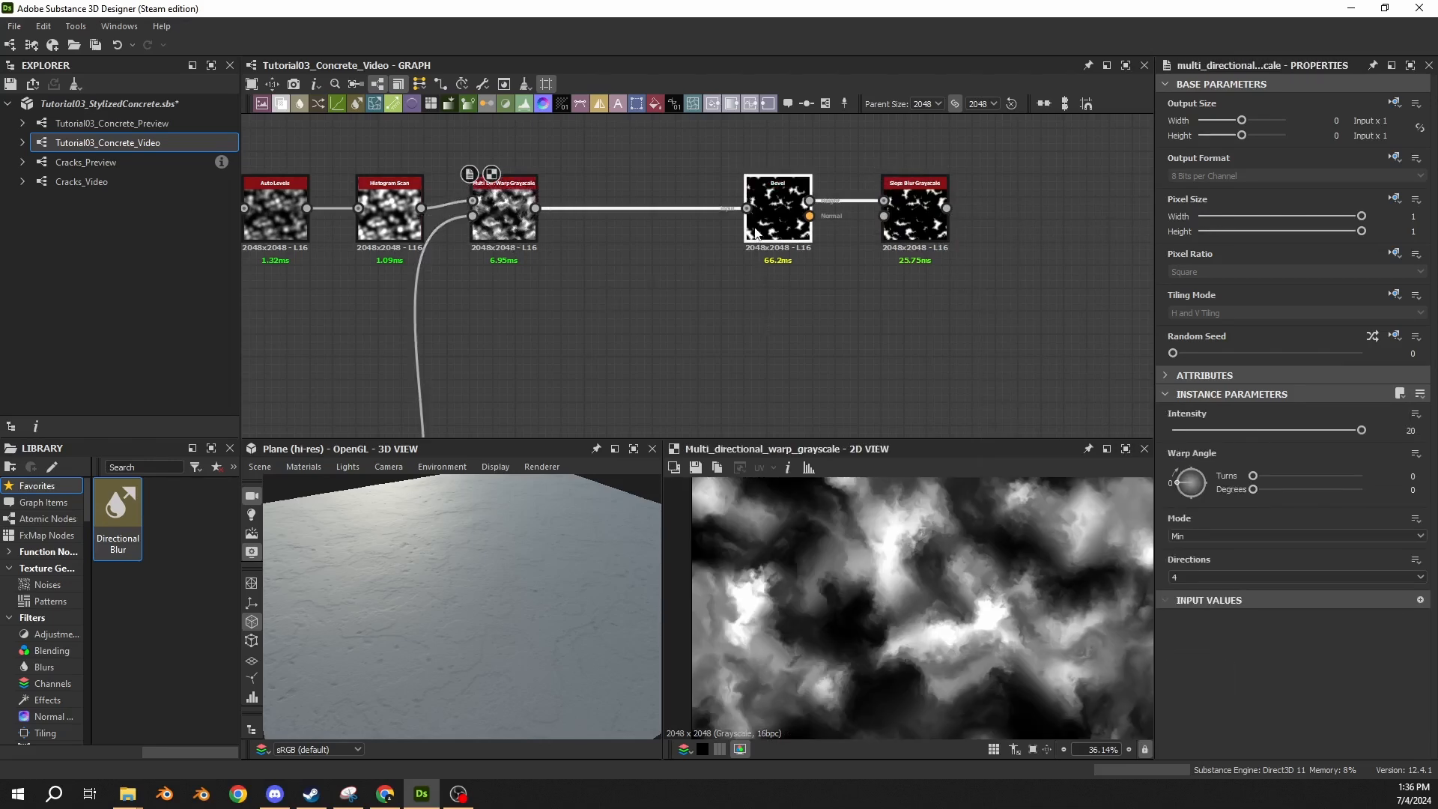
pyautogui.doubleClick(516, 222)
pyautogui.doubleClick(779, 218)
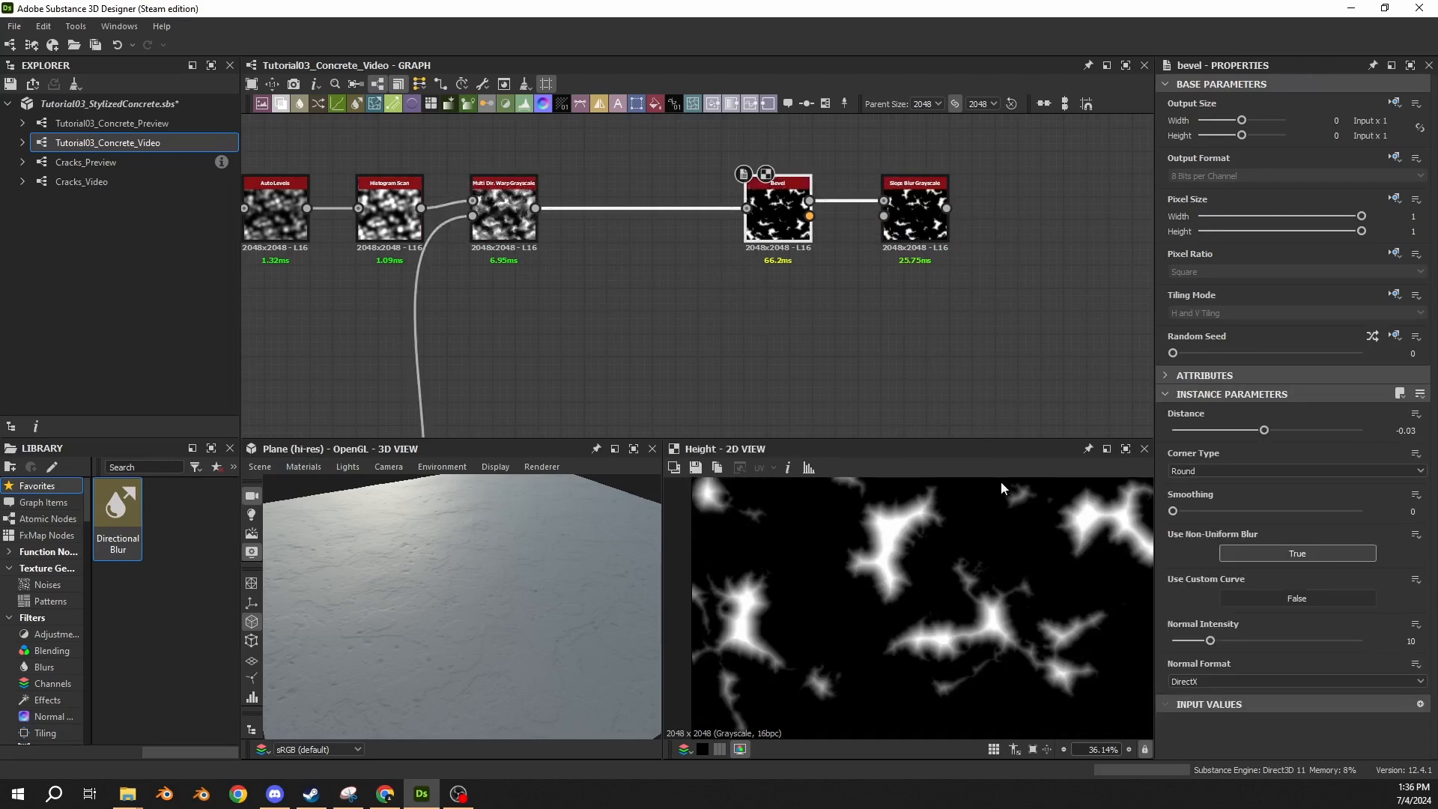
pyautogui.scroll(2, 872, 564)
pyautogui.scroll(-5, 876, 555)
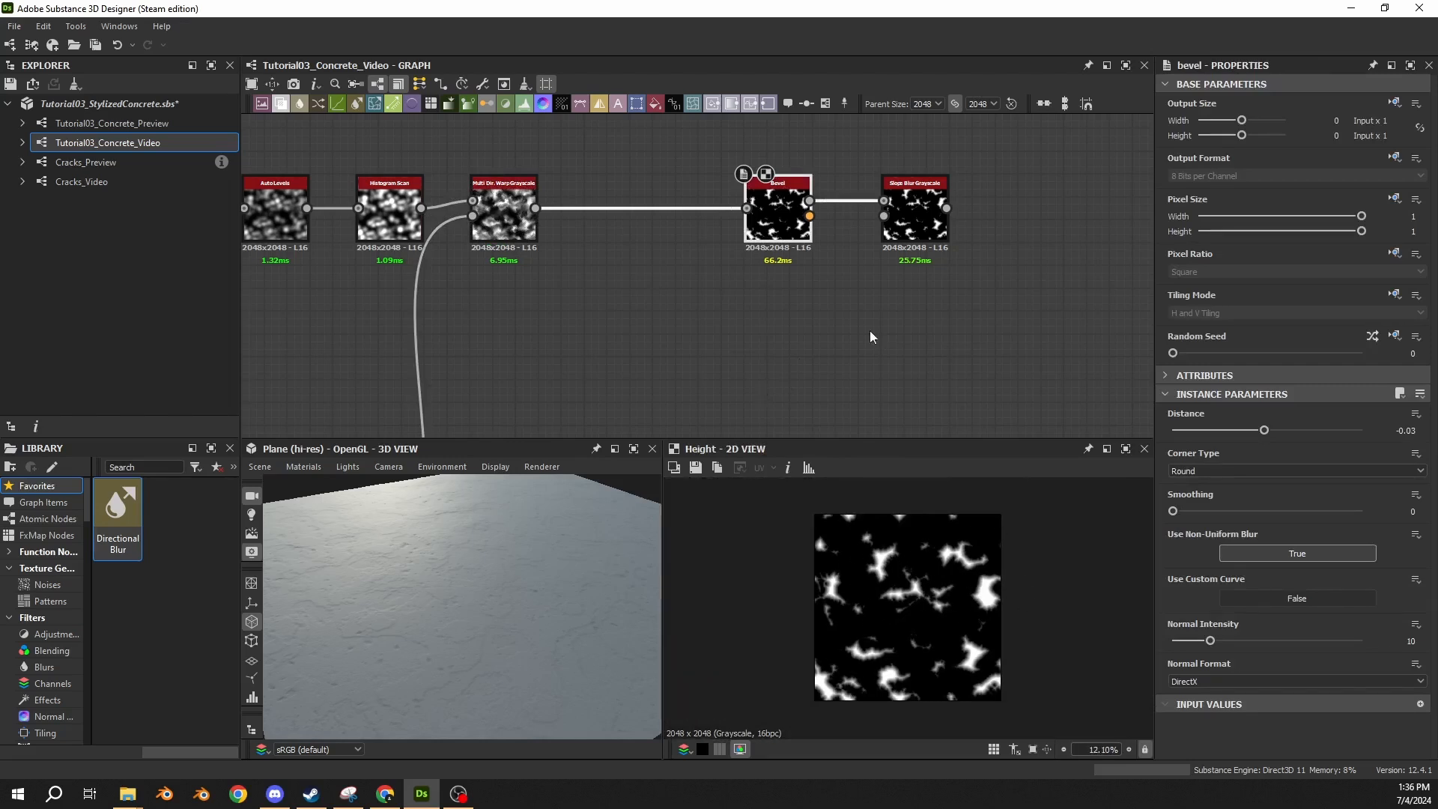
# Insert a Blend node into the main link above the damage branch and set its blending mode to Subtract.
pyautogui.moveTo(1117, 202); pyautogui.dragTo(699, 302, button='middle')
pyautogui.click(762, 194)
pyautogui.press('space')
pyautogui.write('blend')
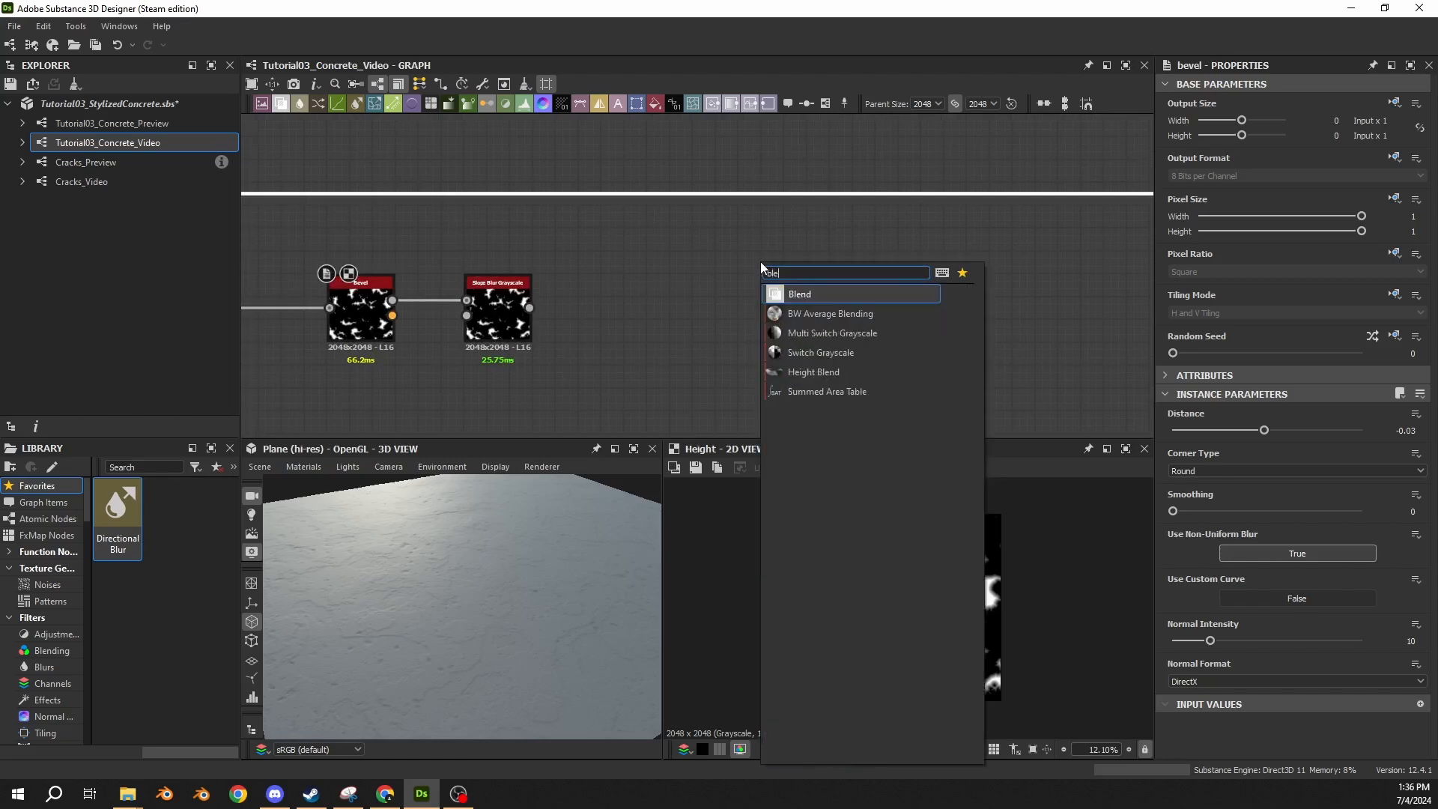
pyautogui.press('Return')
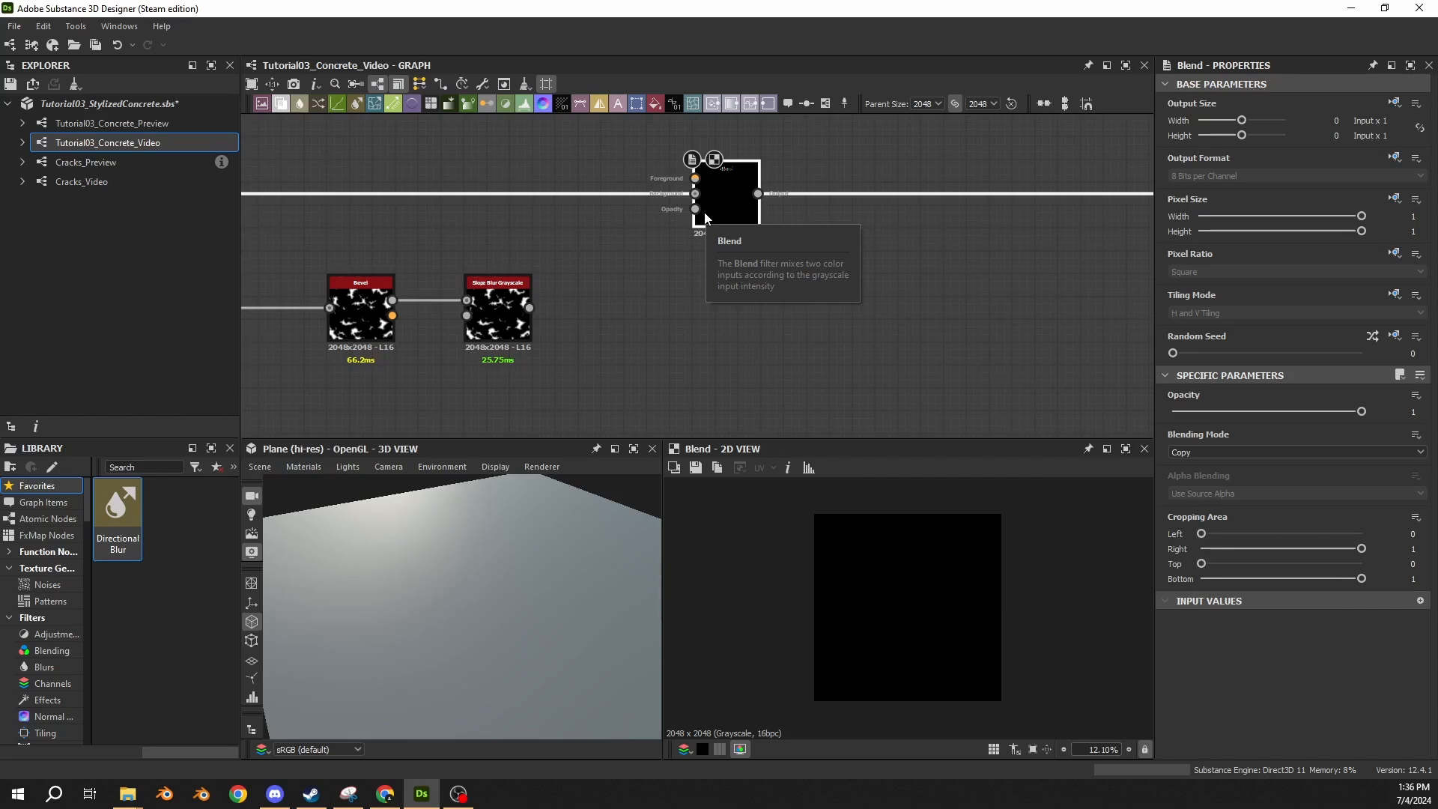
pyautogui.click(1202, 452)
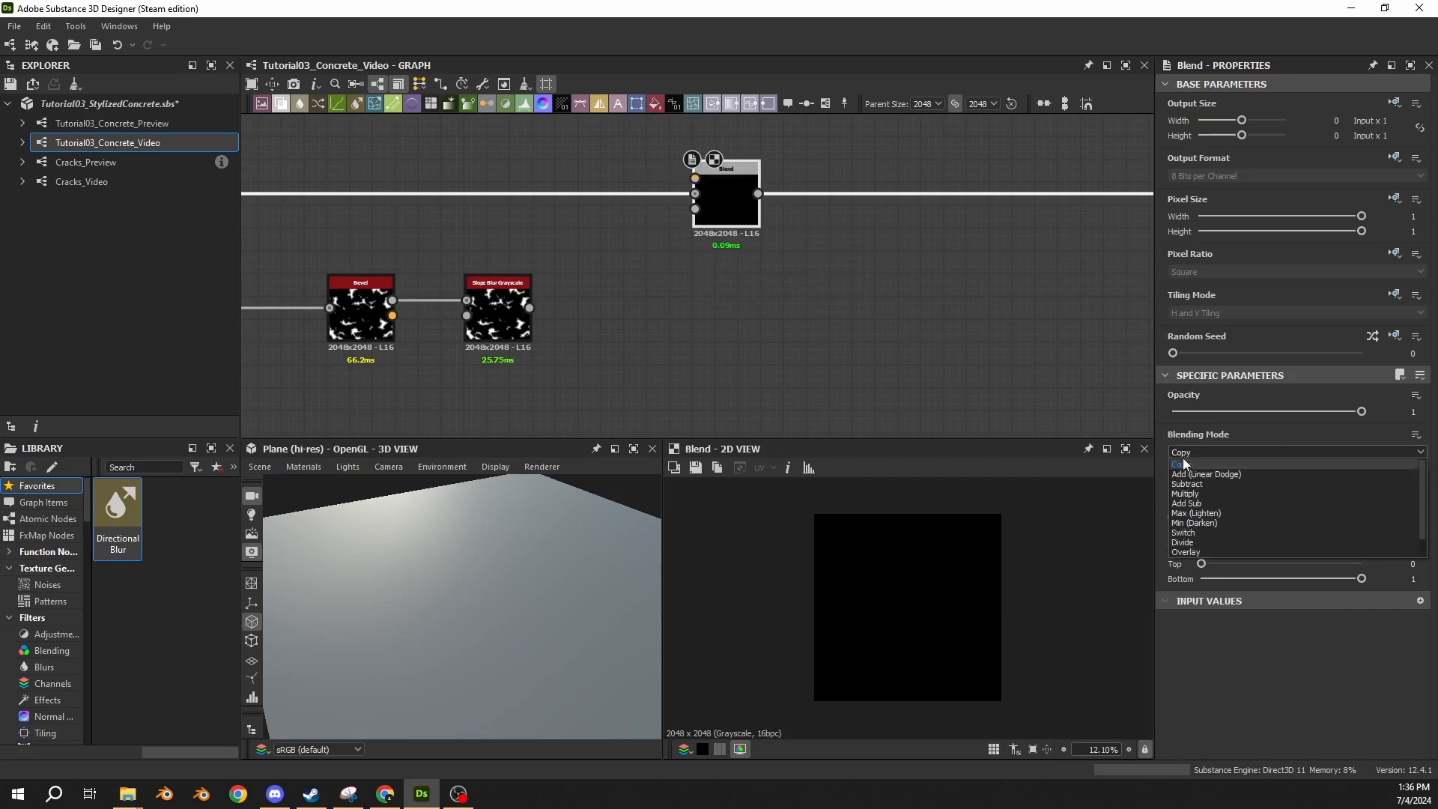
pyautogui.click(1187, 484)
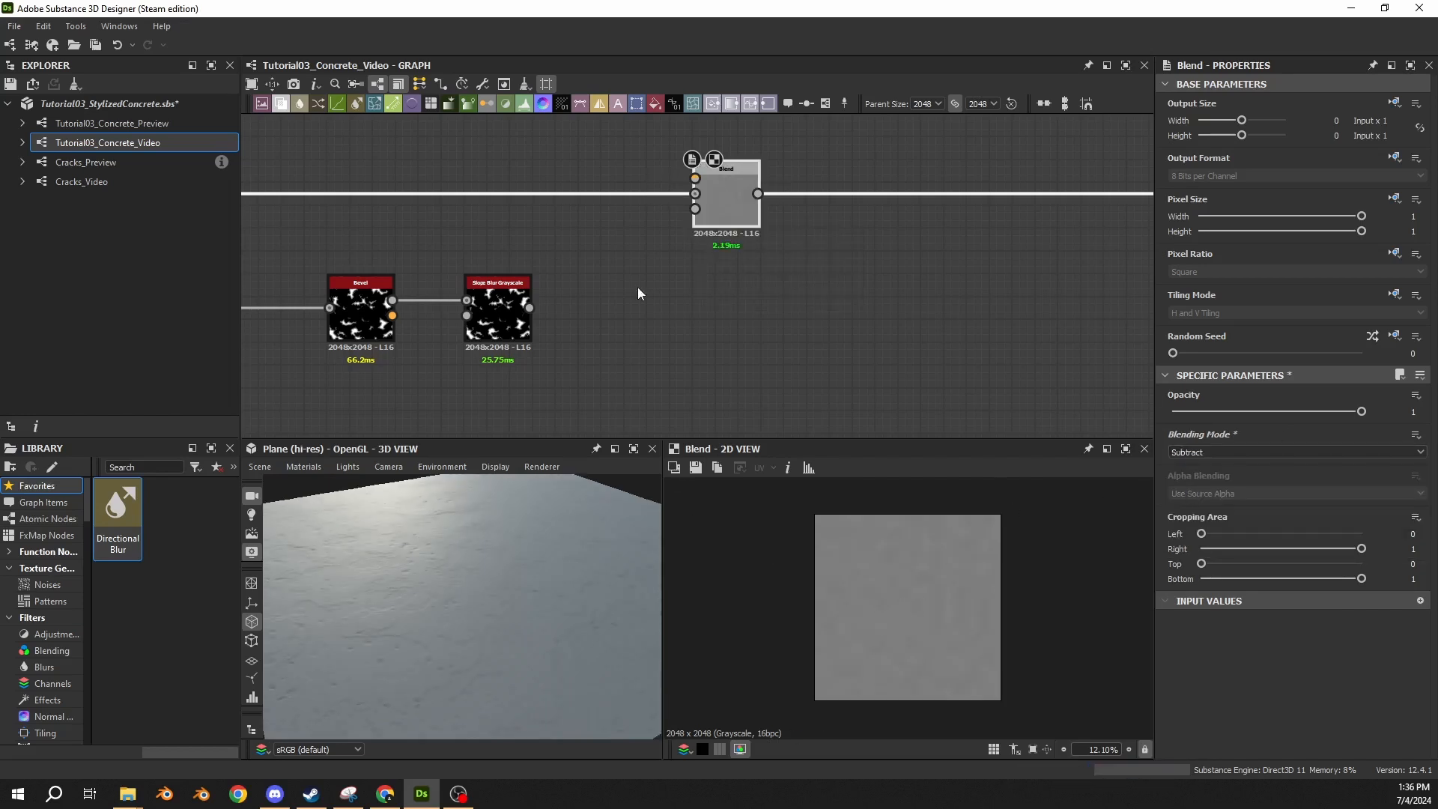
# Connect Slope Blur Grayscale to the Subtract Blend's foreground input and inspect the damage on the 3D plane.
pyautogui.moveTo(530, 307); pyautogui.dragTo(695, 179)
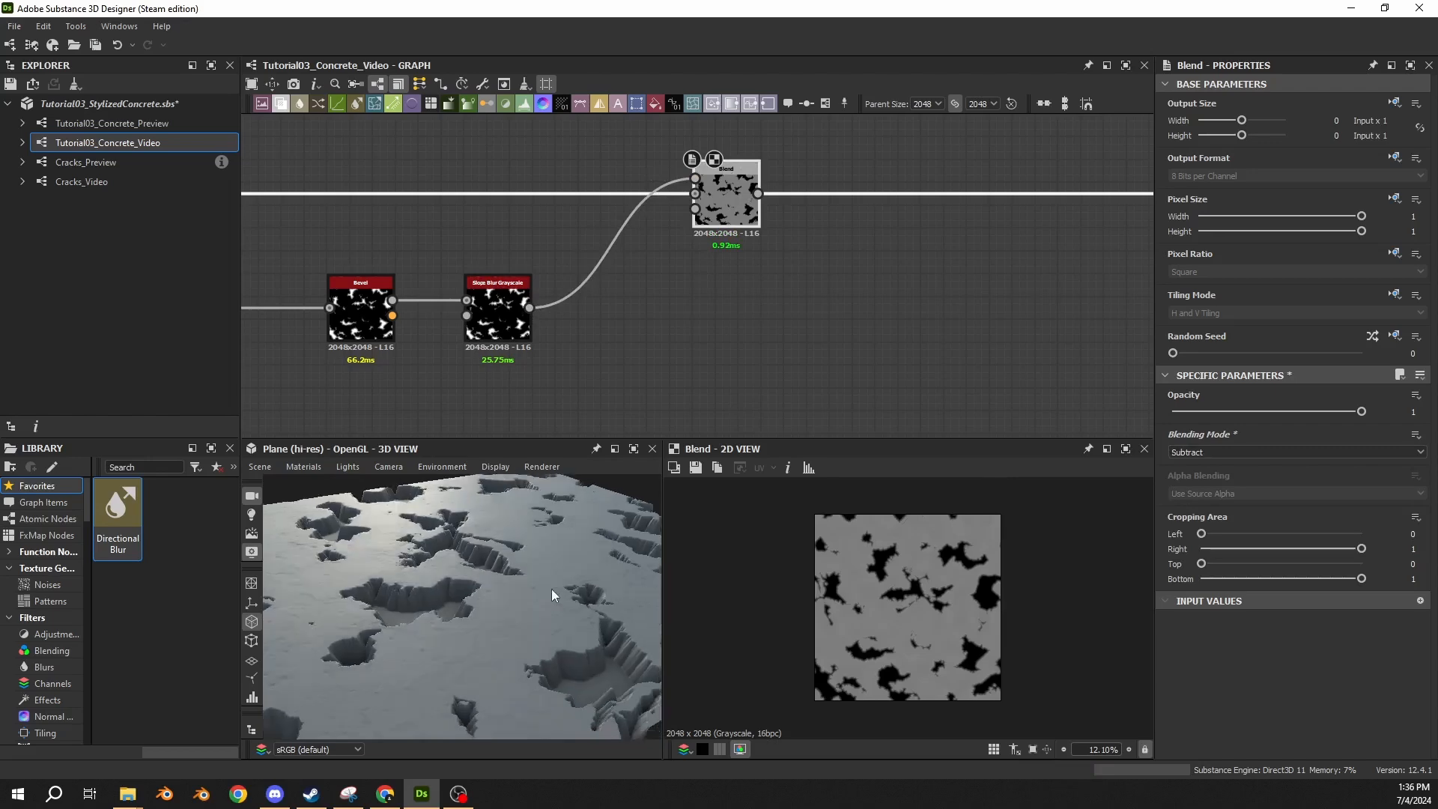
pyautogui.moveTo(551, 588); pyautogui.dragTo(488, 652)
pyautogui.scroll(-3, 488, 651)
pyautogui.moveTo(517, 345); pyautogui.dragTo(997, 303, button='middle')
pyautogui.scroll(-1, 532, 370)
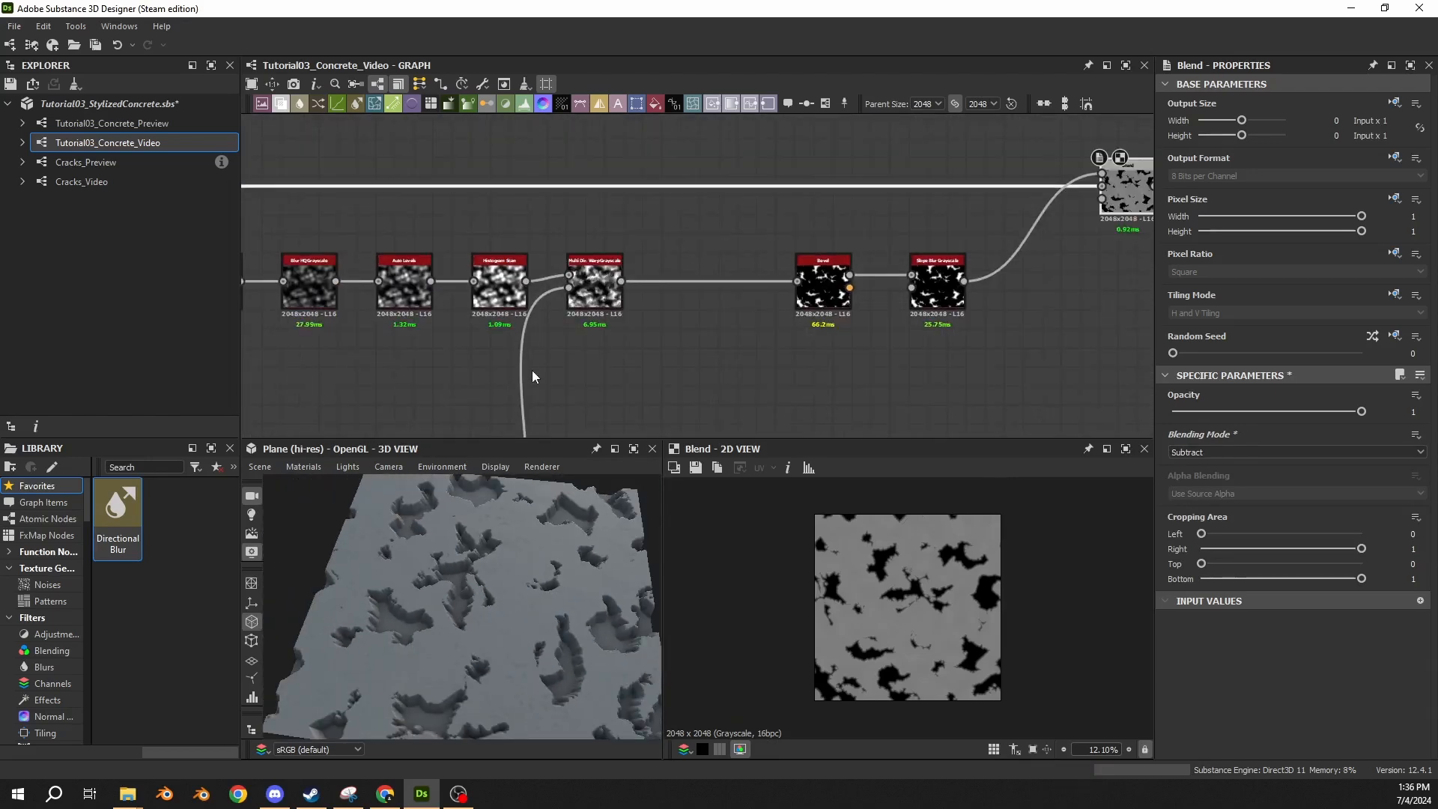
# Frame the Histogram Scan node and title the frame Damage Shape.
pyautogui.doubleClick(493, 298)
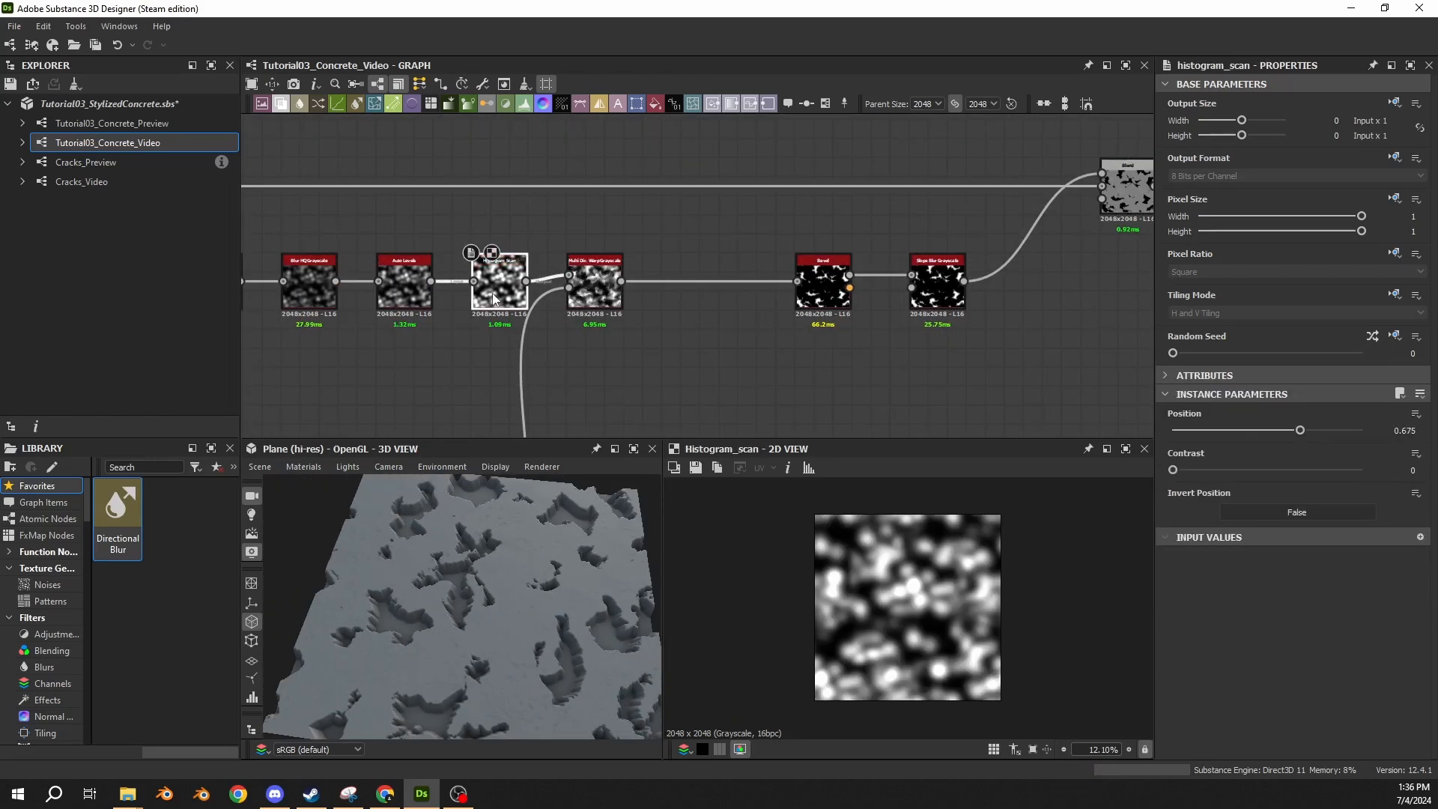
pyautogui.click(826, 102)
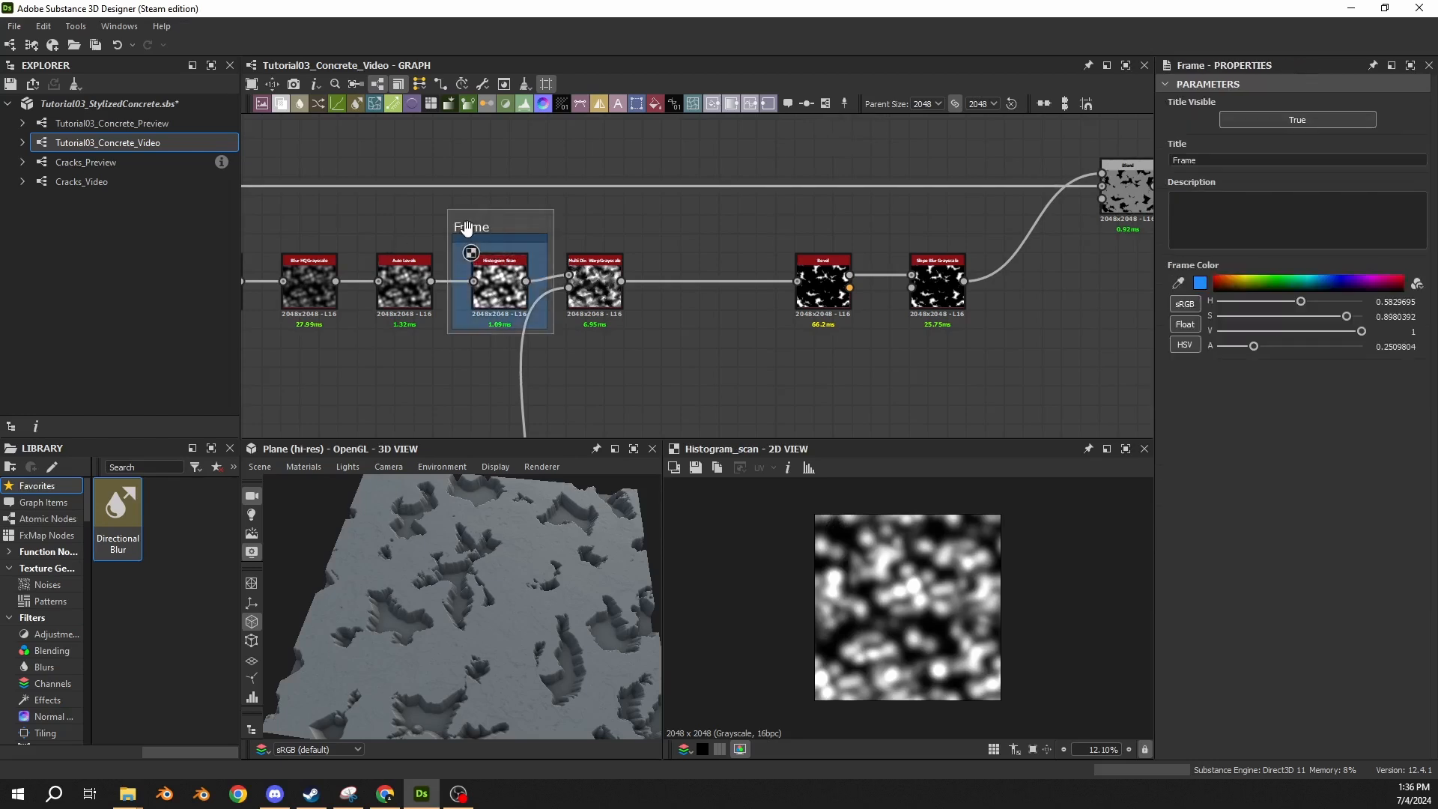
pyautogui.moveTo(1199, 161); pyautogui.dragTo(1126, 158)
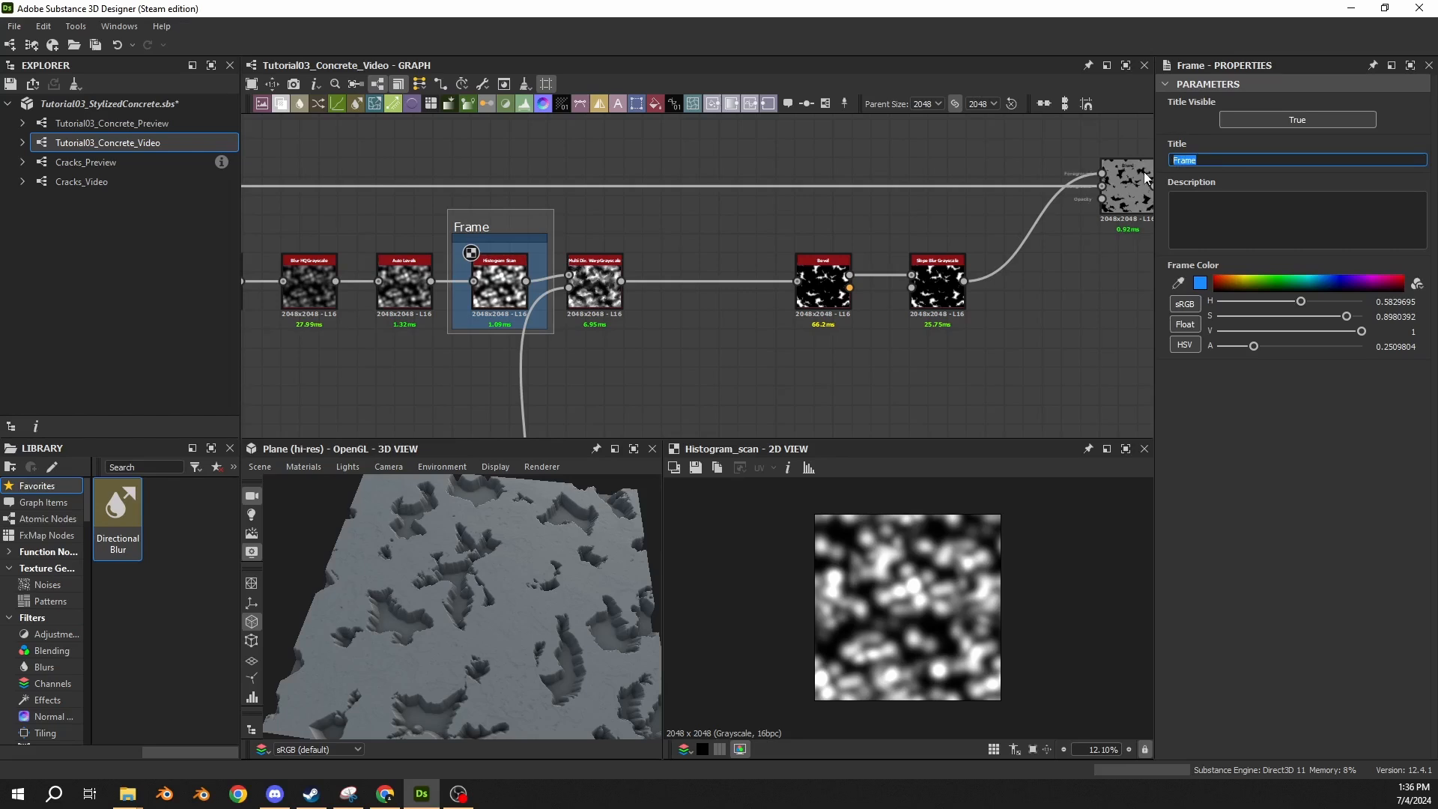
pyautogui.write('Damage Shape')
pyautogui.press('Return')
# Try Histogram Scan positions such as 0.86 and 0.3 to see how they change the damage coverage.
pyautogui.moveTo(493, 207); pyautogui.dragTo(947, 186, button='middle')
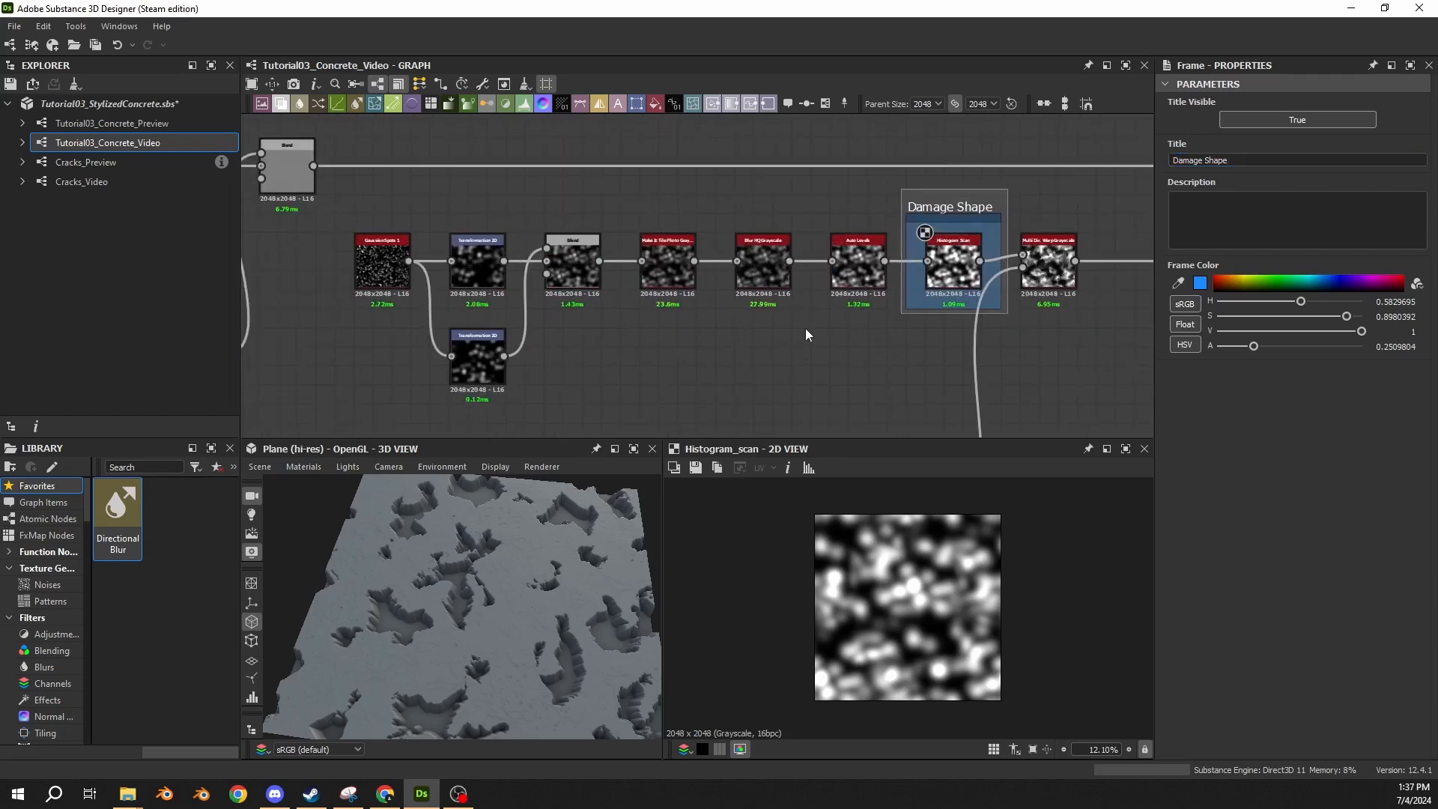
pyautogui.moveTo(806, 328); pyautogui.dragTo(474, 349, button='middle')
pyautogui.click(761, 249)
pyautogui.click(627, 280)
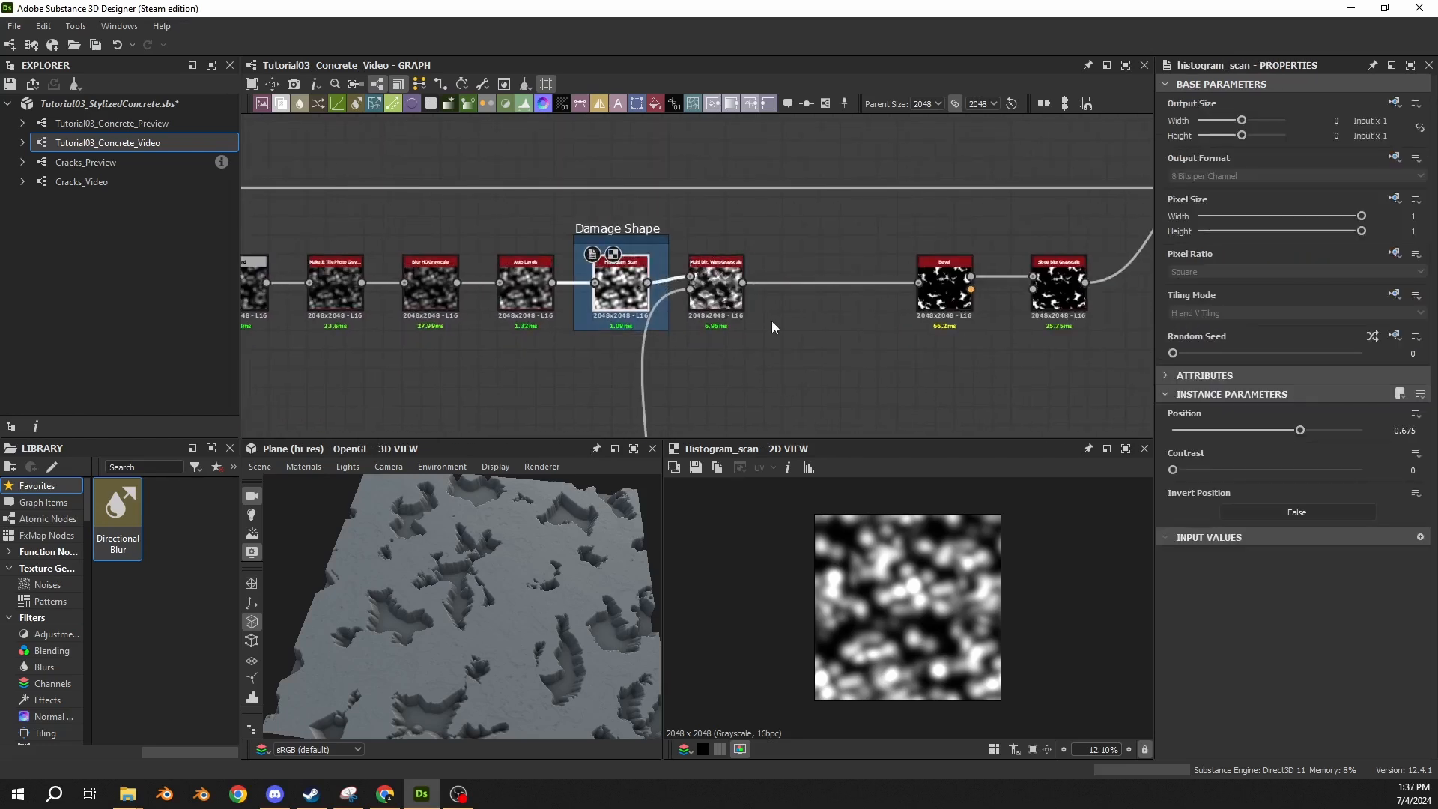
pyautogui.moveTo(771, 326); pyautogui.dragTo(685, 291, button='middle')
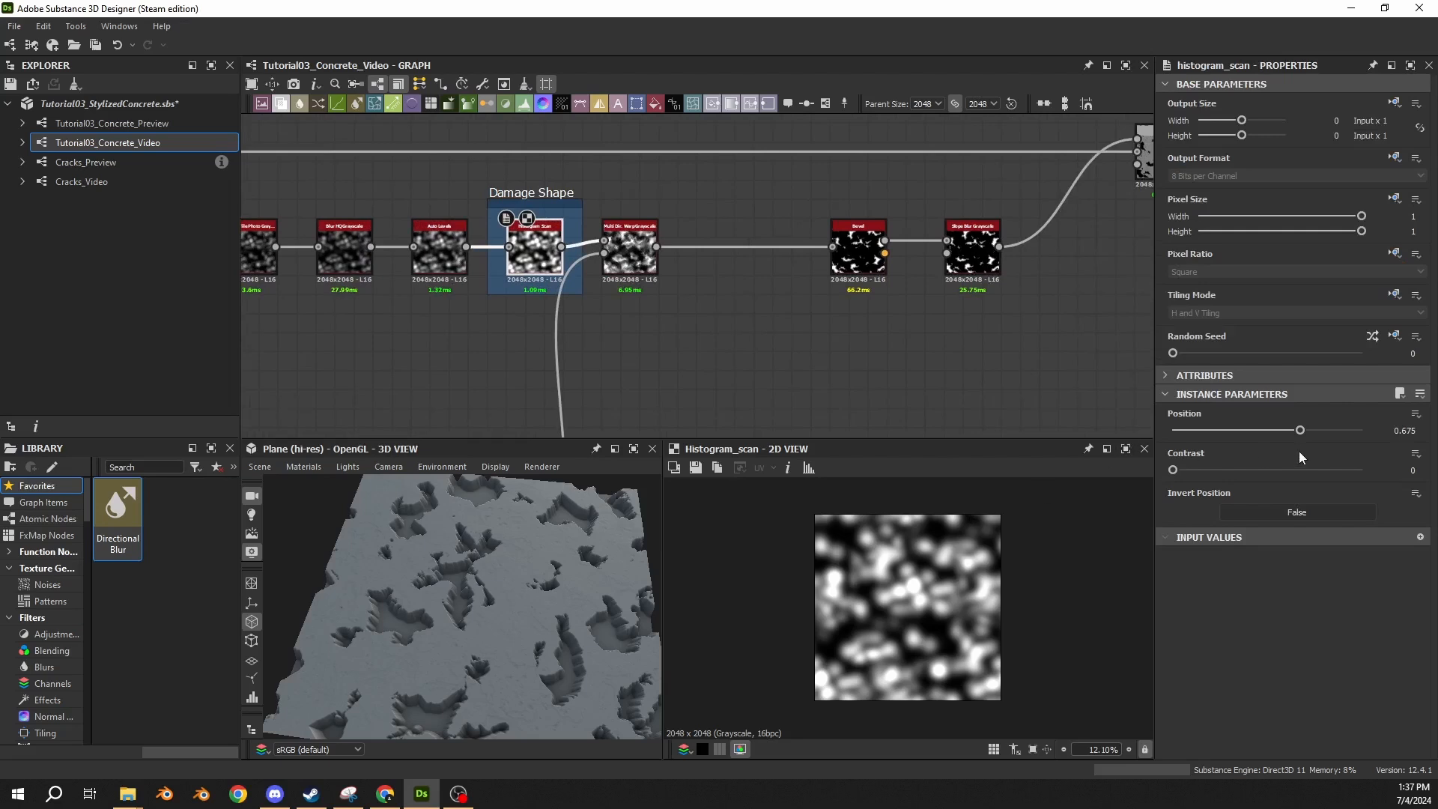
pyautogui.moveTo(1301, 430); pyautogui.dragTo(1240, 432)
pyautogui.moveTo(1268, 437); pyautogui.dragTo(1340, 444)
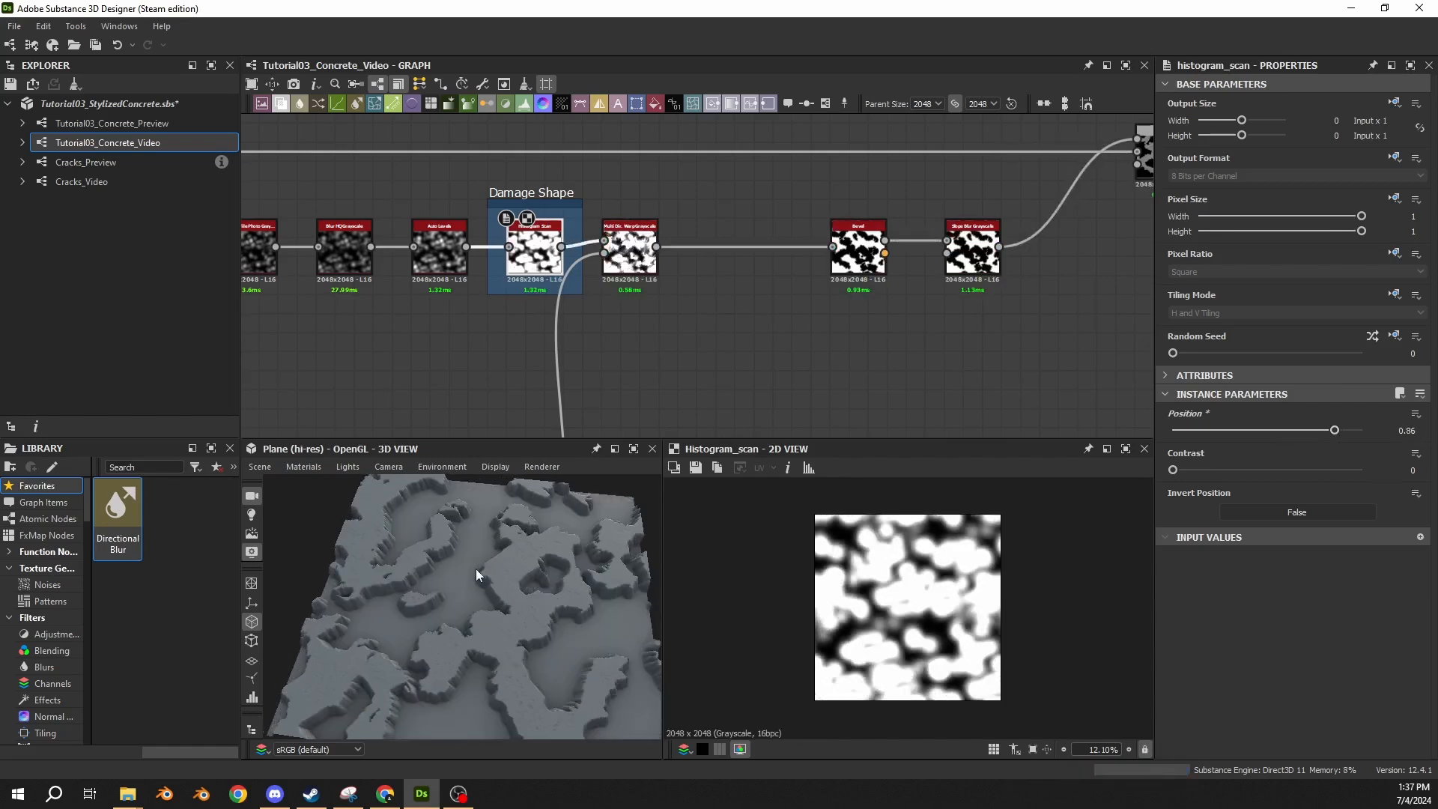
pyautogui.hotkey('ctrl', 'z')
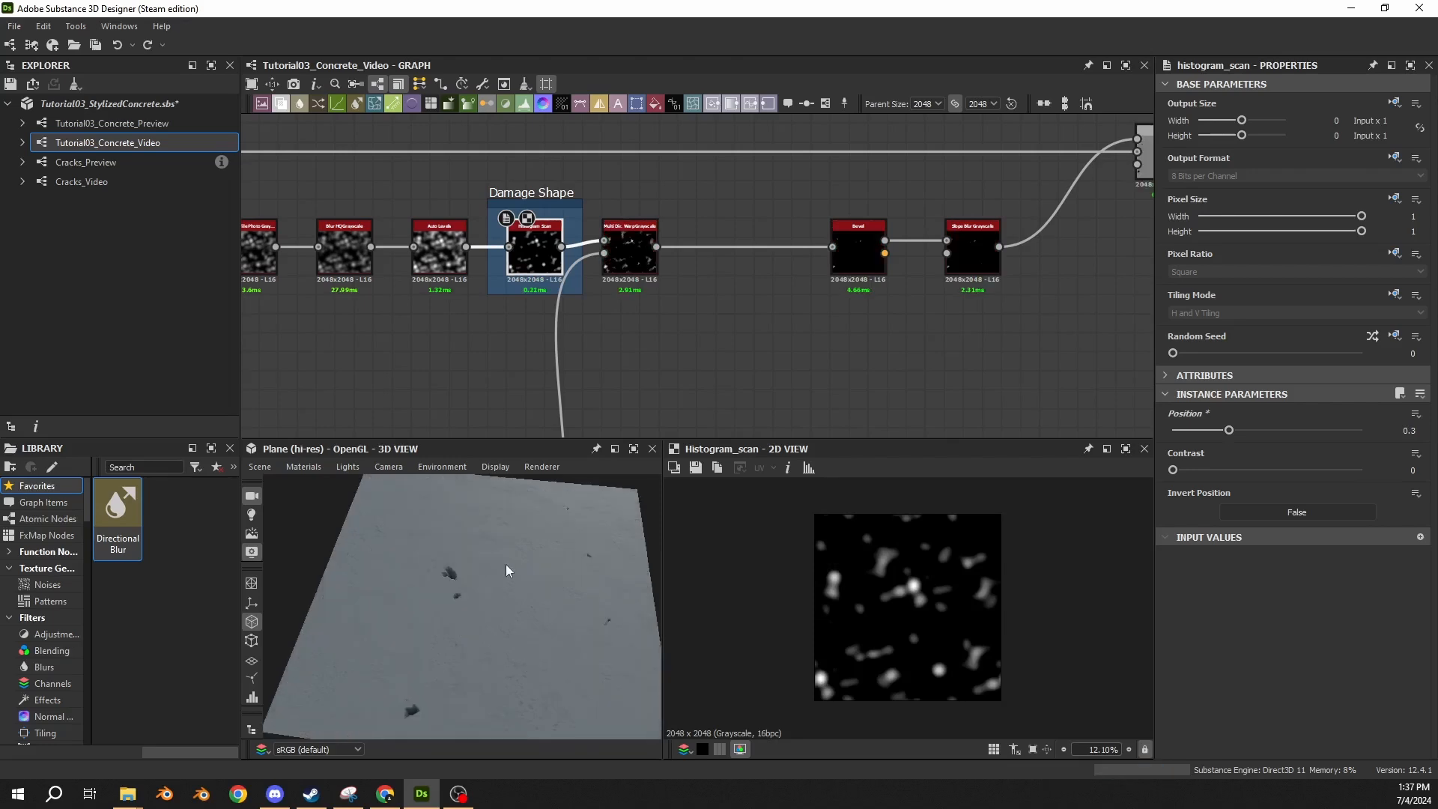
# Examine the damage branch's nodes, including the Bevel and Slope Blur Grayscale outputs.
pyautogui.scroll(4, 522, 261)
pyautogui.moveTo(522, 262); pyautogui.dragTo(896, 292, button='middle')
pyautogui.moveTo(289, 261); pyautogui.dragTo(870, 234, button='middle')
pyautogui.moveTo(1116, 246); pyautogui.dragTo(584, 270, button='middle')
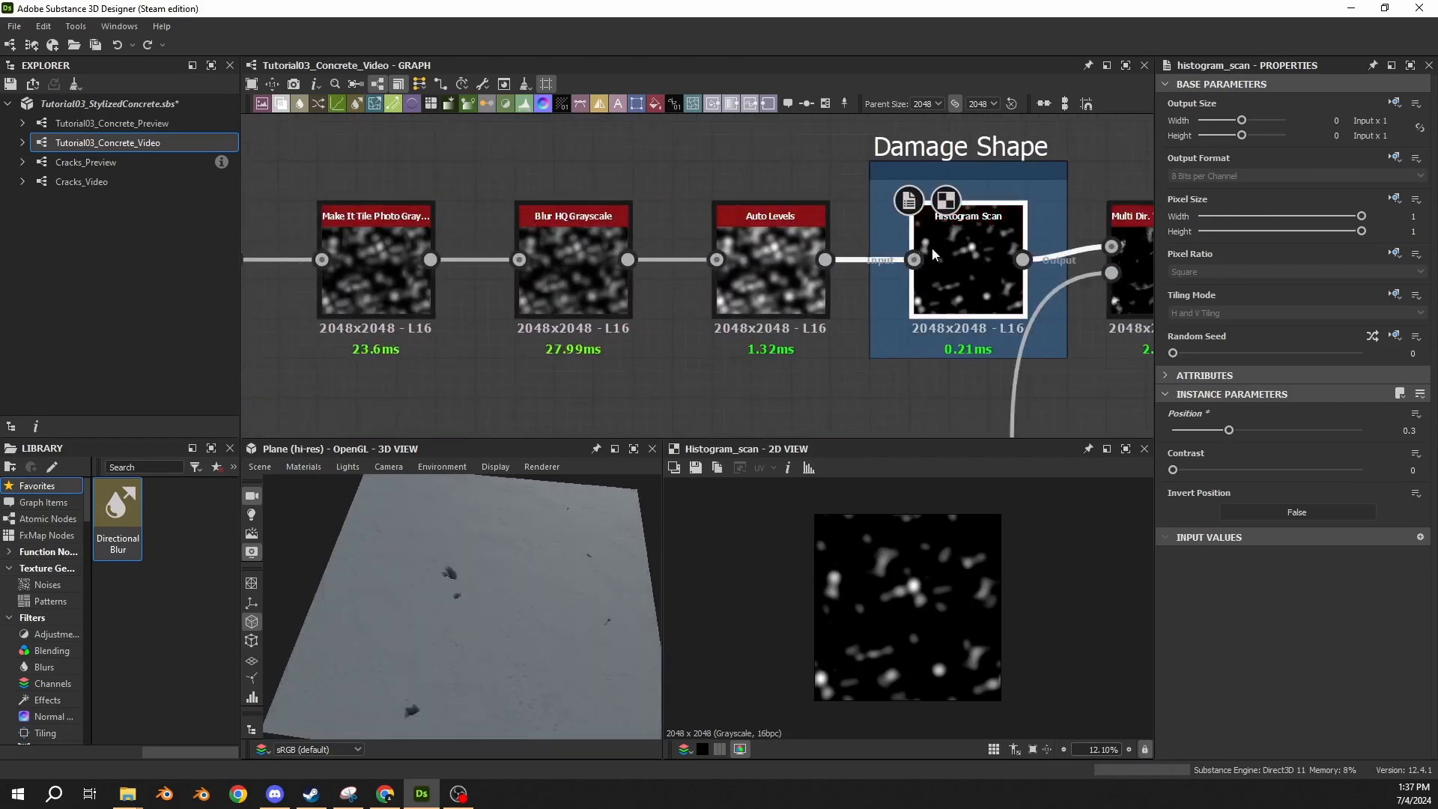
pyautogui.moveTo(973, 288); pyautogui.dragTo(466, 251, button='middle')
pyautogui.scroll(-4, 856, 330)
pyautogui.moveTo(888, 329); pyautogui.dragTo(761, 327, button='middle')
pyautogui.scroll(1, 861, 330)
pyautogui.doubleClick(860, 288)
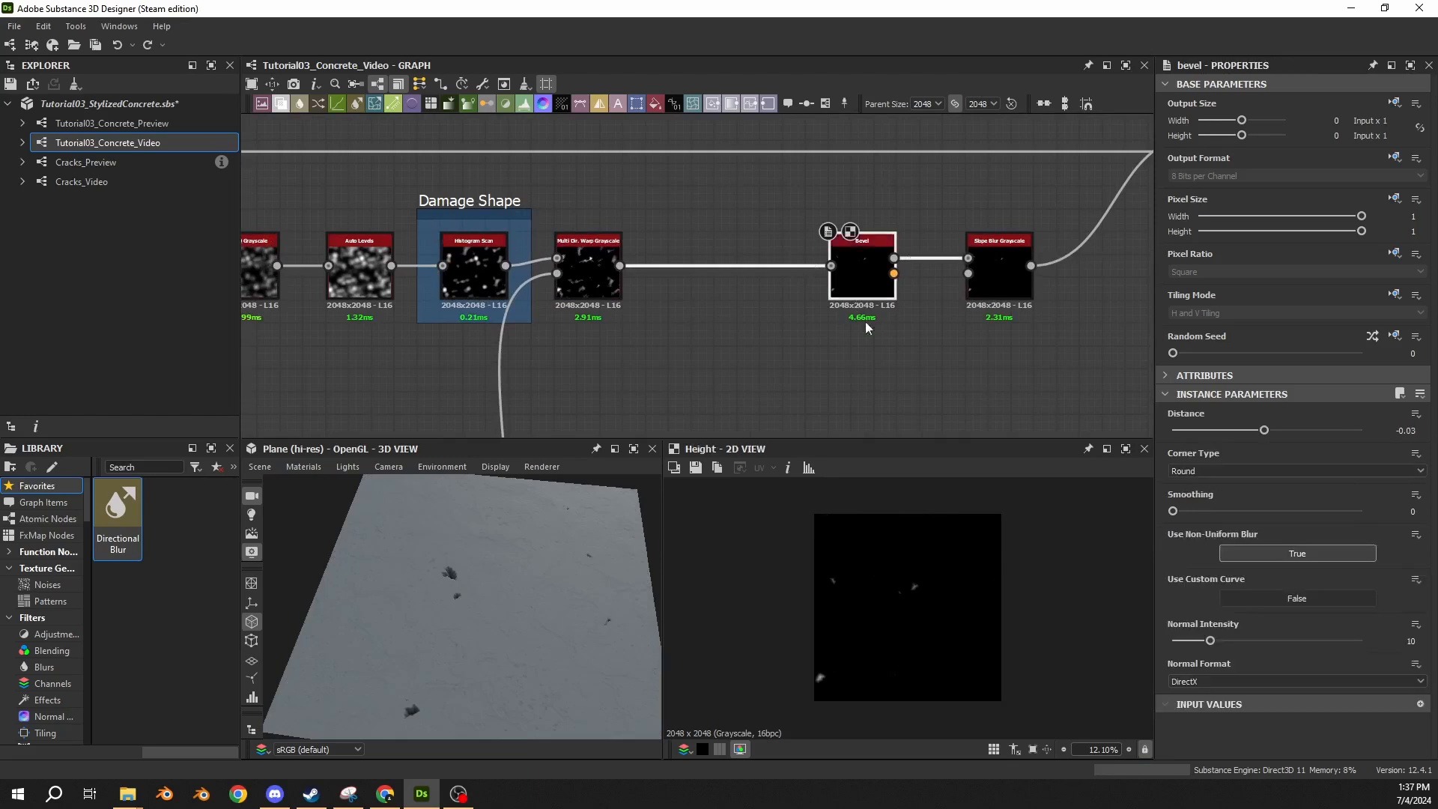
pyautogui.moveTo(986, 322); pyautogui.dragTo(839, 310, button='middle')
pyautogui.doubleClick(841, 284)
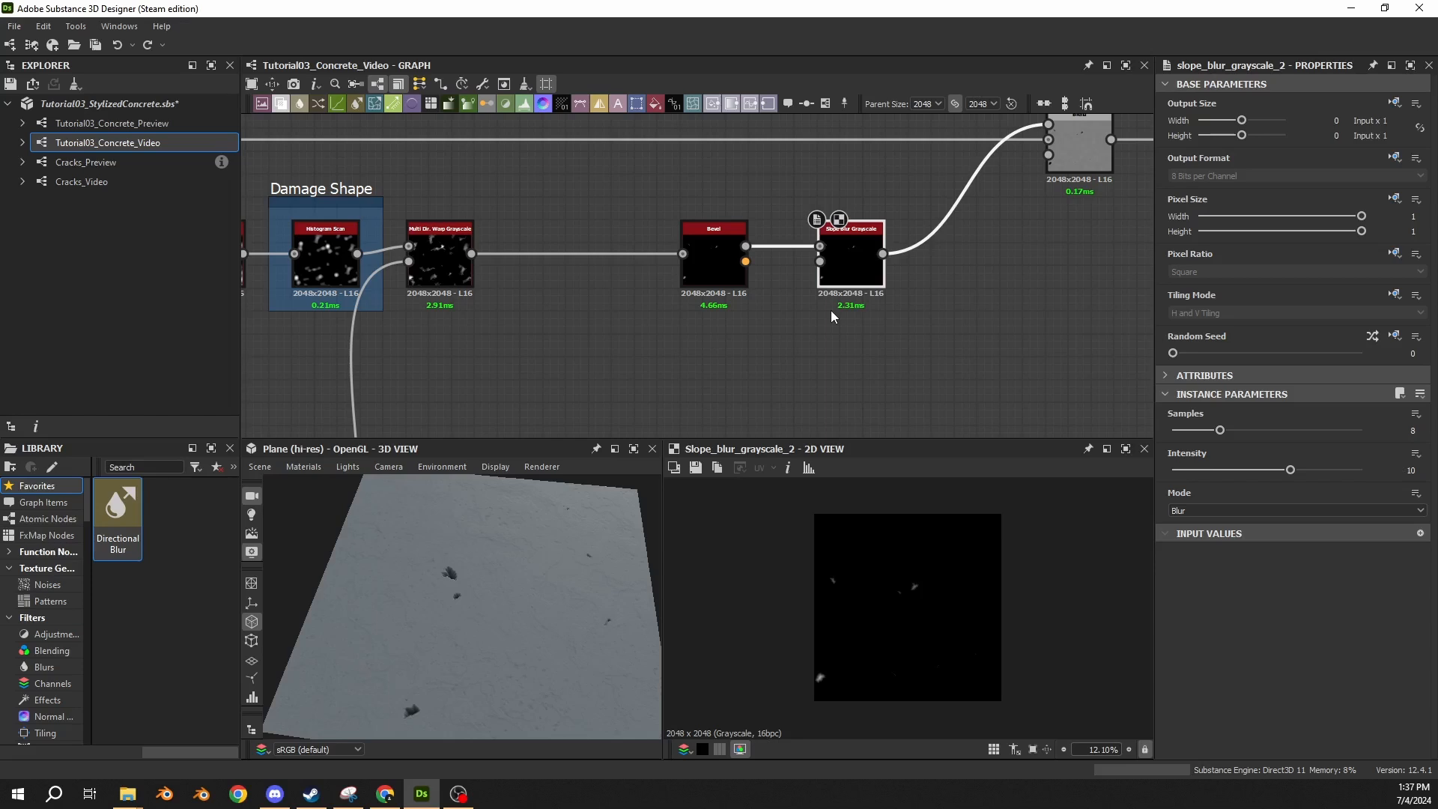
# Connect the lower link's dot node to the second input of Slope Blur Grayscale and display the blurred result.
pyautogui.scroll(-4, 744, 332)
pyautogui.moveTo(644, 375); pyautogui.dragTo(619, 239, button='middle')
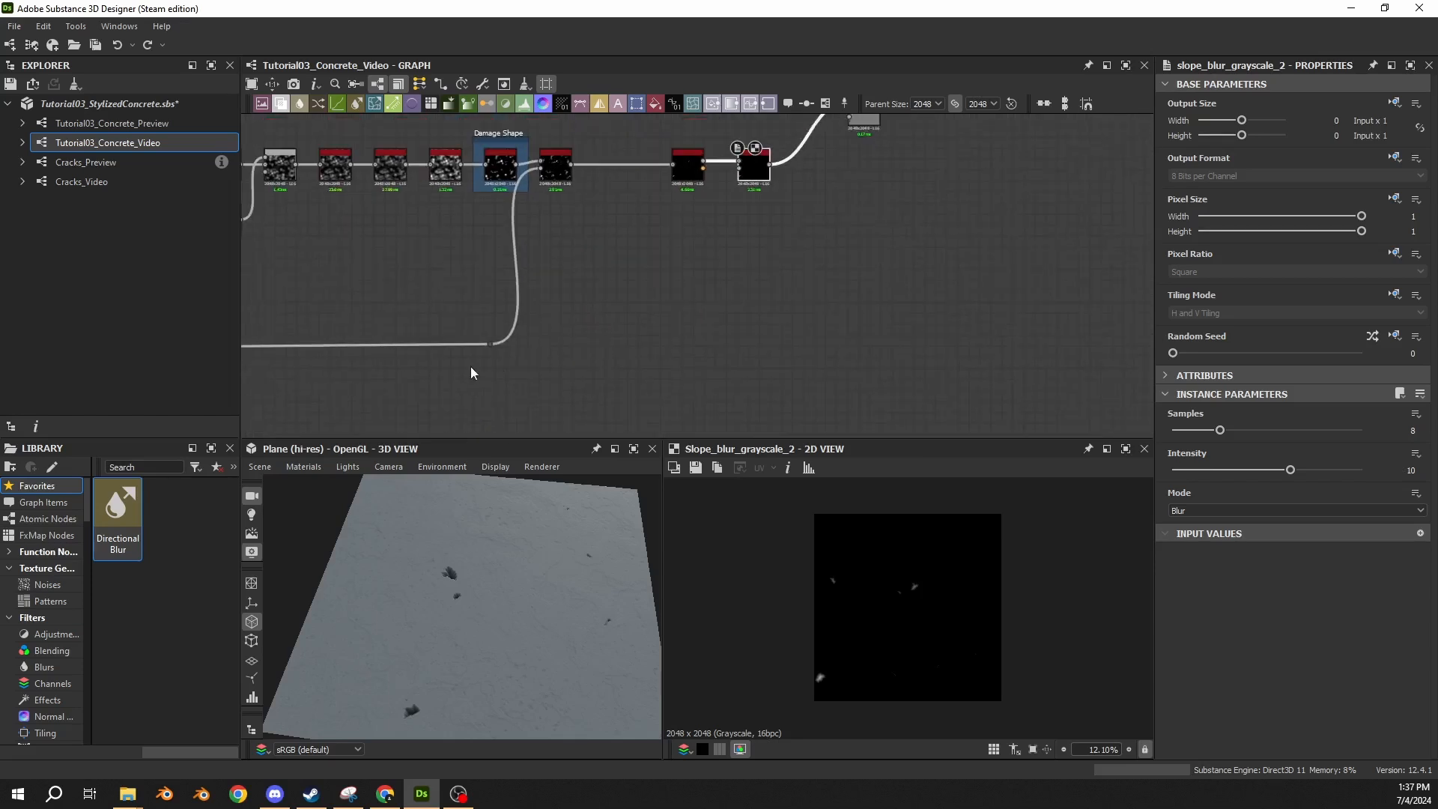
pyautogui.doubleClick(497, 345)
pyautogui.moveTo(497, 345); pyautogui.dragTo(748, 174)
pyautogui.doubleClick(751, 174)
pyautogui.scroll(4, 754, 169)
pyautogui.moveTo(755, 170); pyautogui.dragTo(770, 277, button='middle')
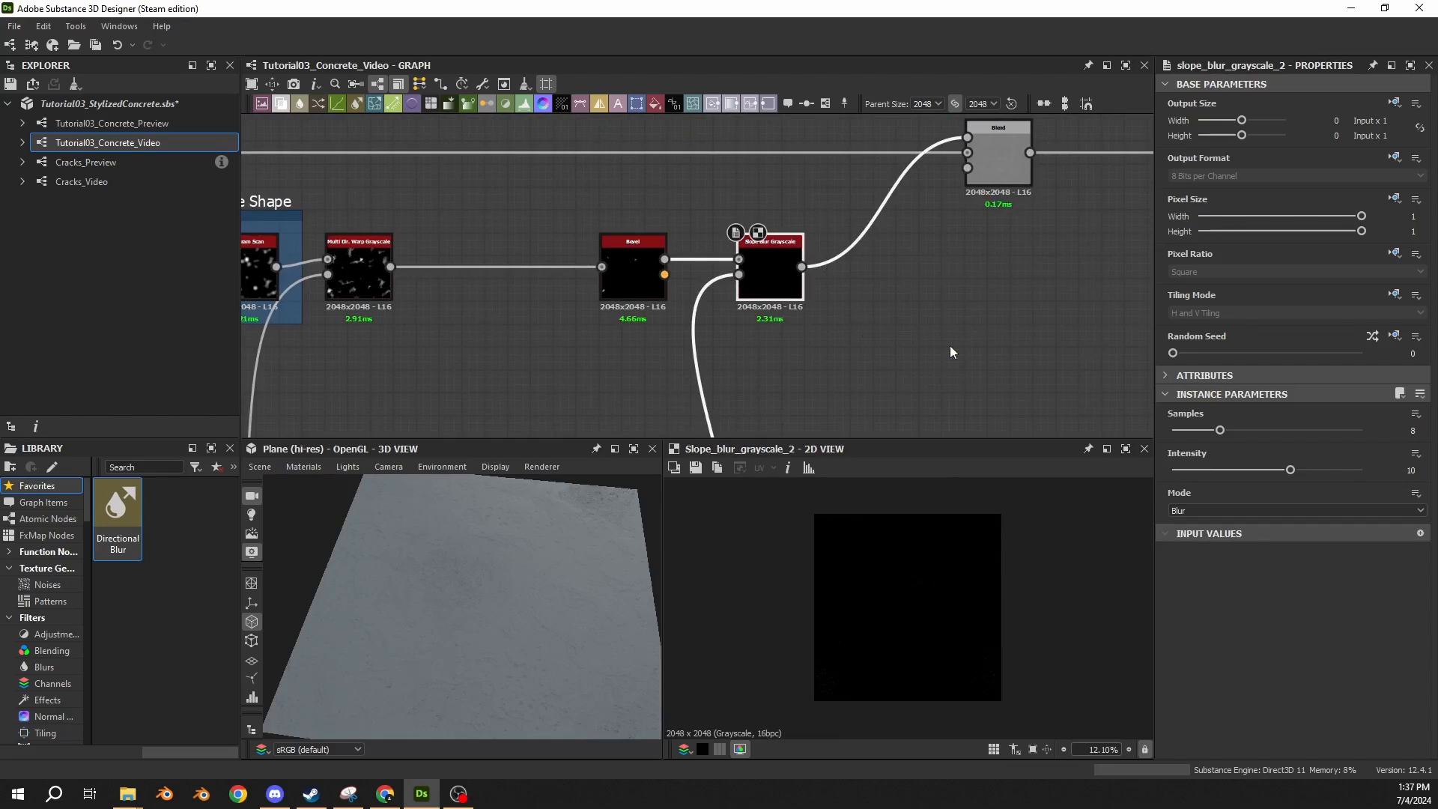
# Set Slope Blur Grayscale to 32 samples, intensity 0.2 and Min mode.
pyautogui.moveTo(1220, 430); pyautogui.dragTo(1392, 439)
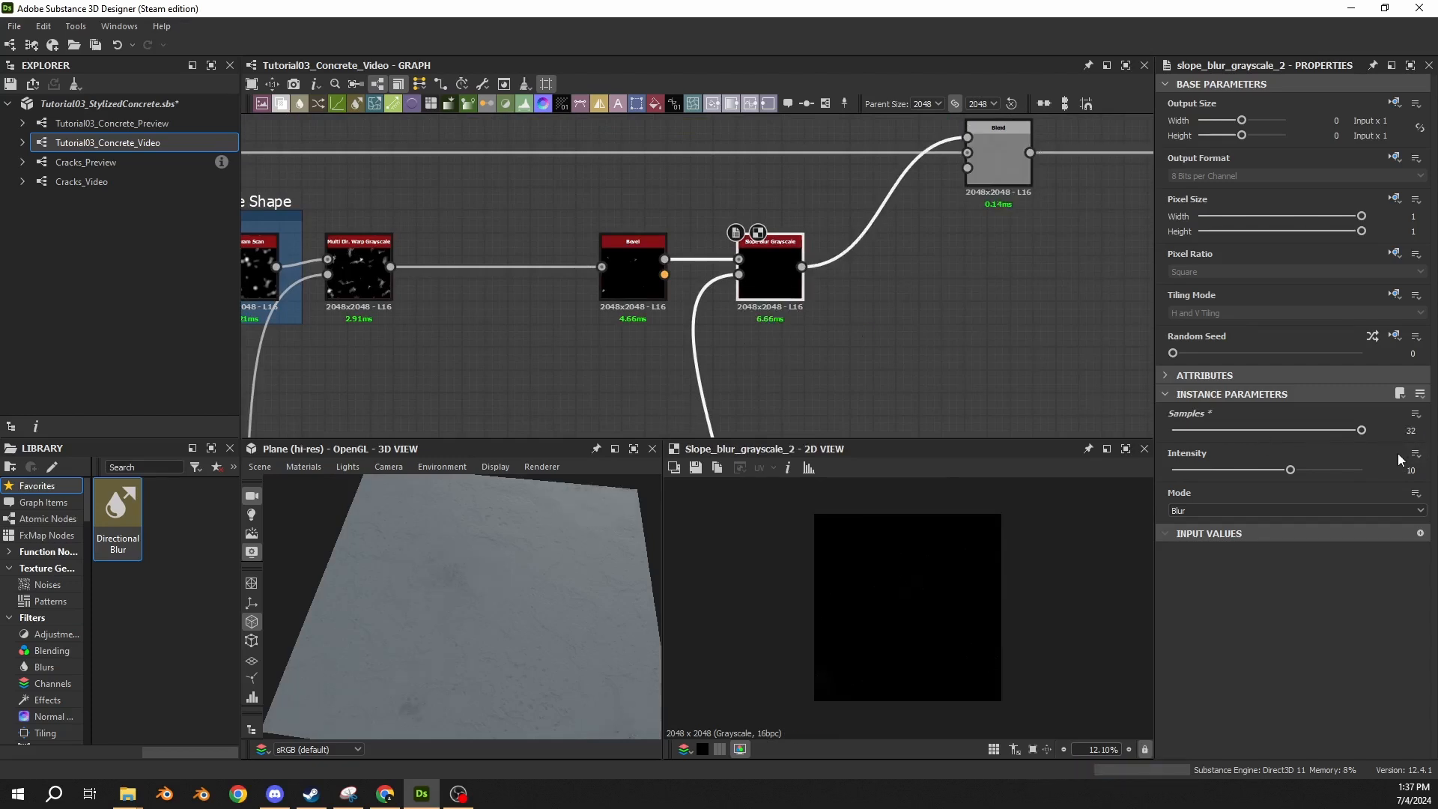
pyautogui.click(1411, 471)
pyautogui.write('0.2')
pyautogui.press('Return')
pyautogui.click(1184, 510)
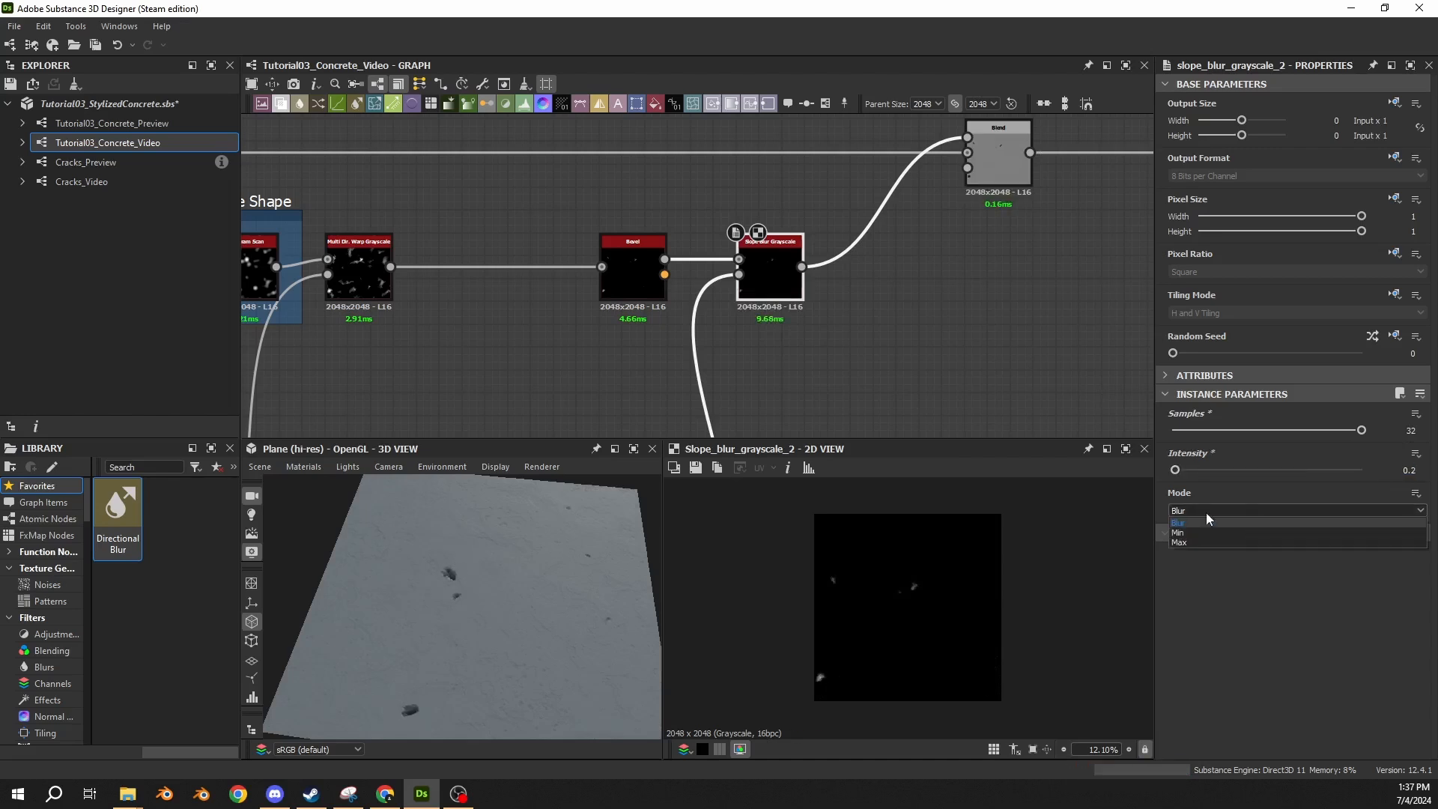
pyautogui.click(1182, 532)
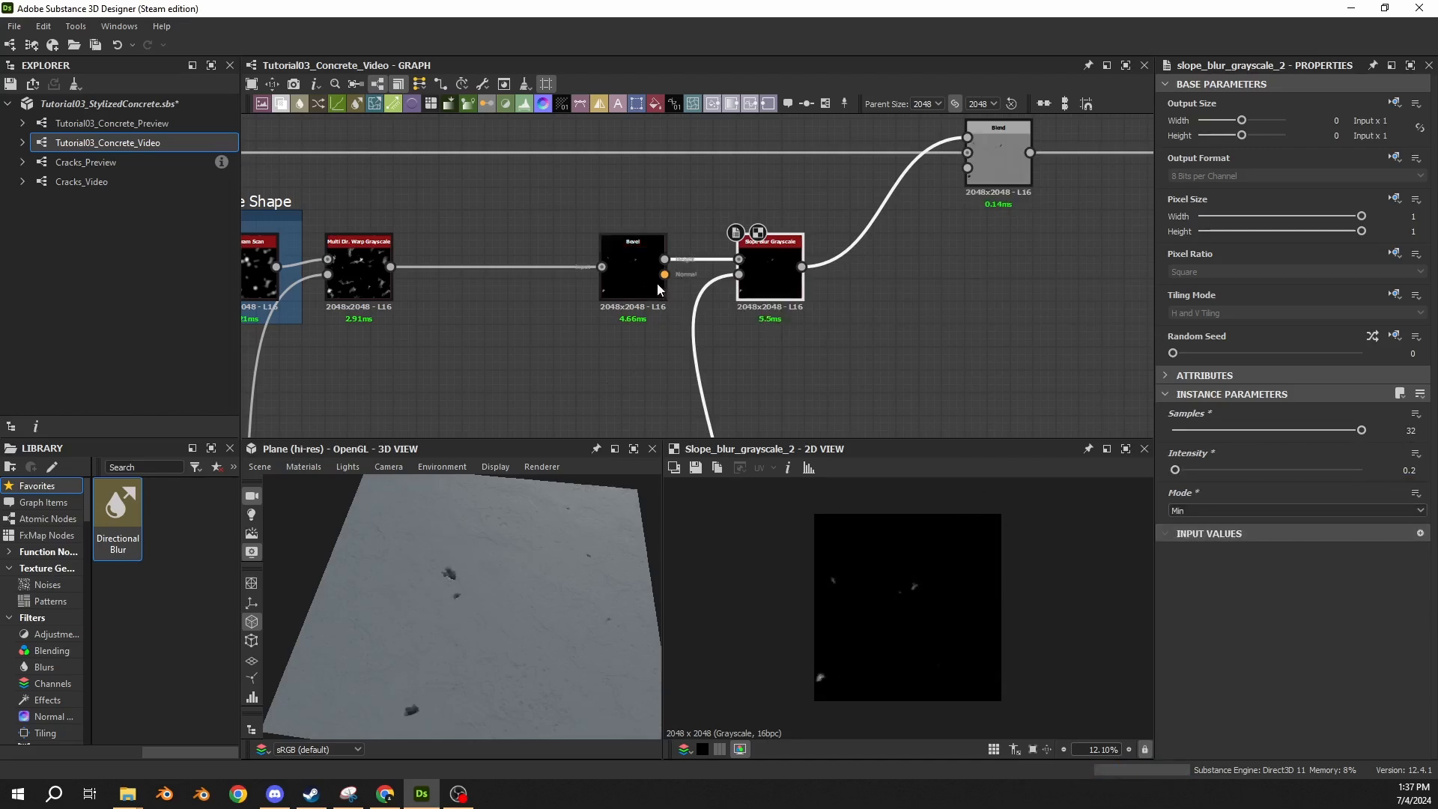
# Set the Damage Shape Histogram Scan's position to 0.62.
pyautogui.doubleClick(629, 246)
pyautogui.moveTo(352, 209); pyautogui.dragTo(771, 224, button='middle')
pyautogui.moveTo(934, 206); pyautogui.dragTo(359, 164, button='middle')
pyautogui.doubleClick(616, 253)
pyautogui.moveTo(599, 259); pyautogui.dragTo(1006, 285, button='middle')
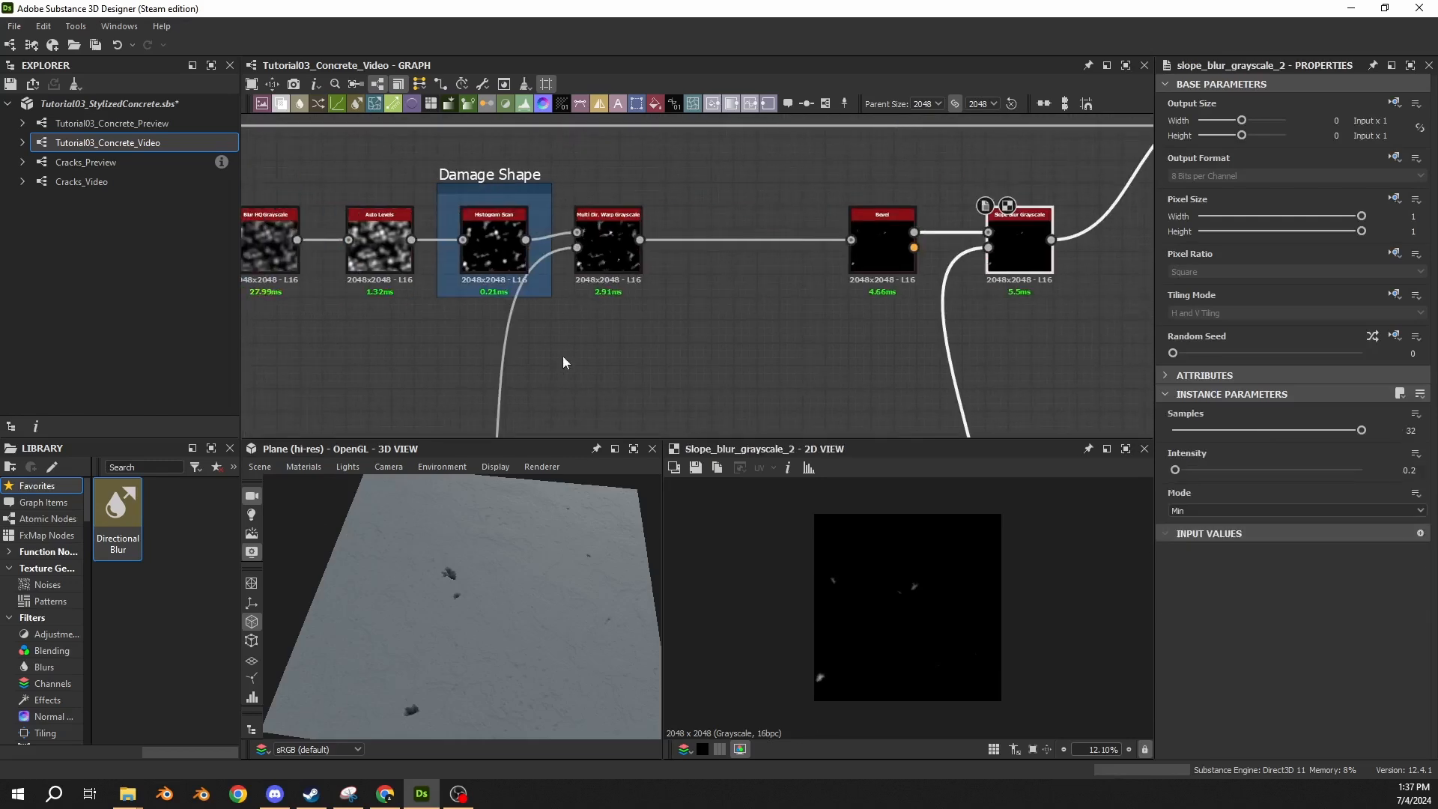
pyautogui.click(485, 257)
pyautogui.moveTo(1229, 430); pyautogui.dragTo(1290, 443)
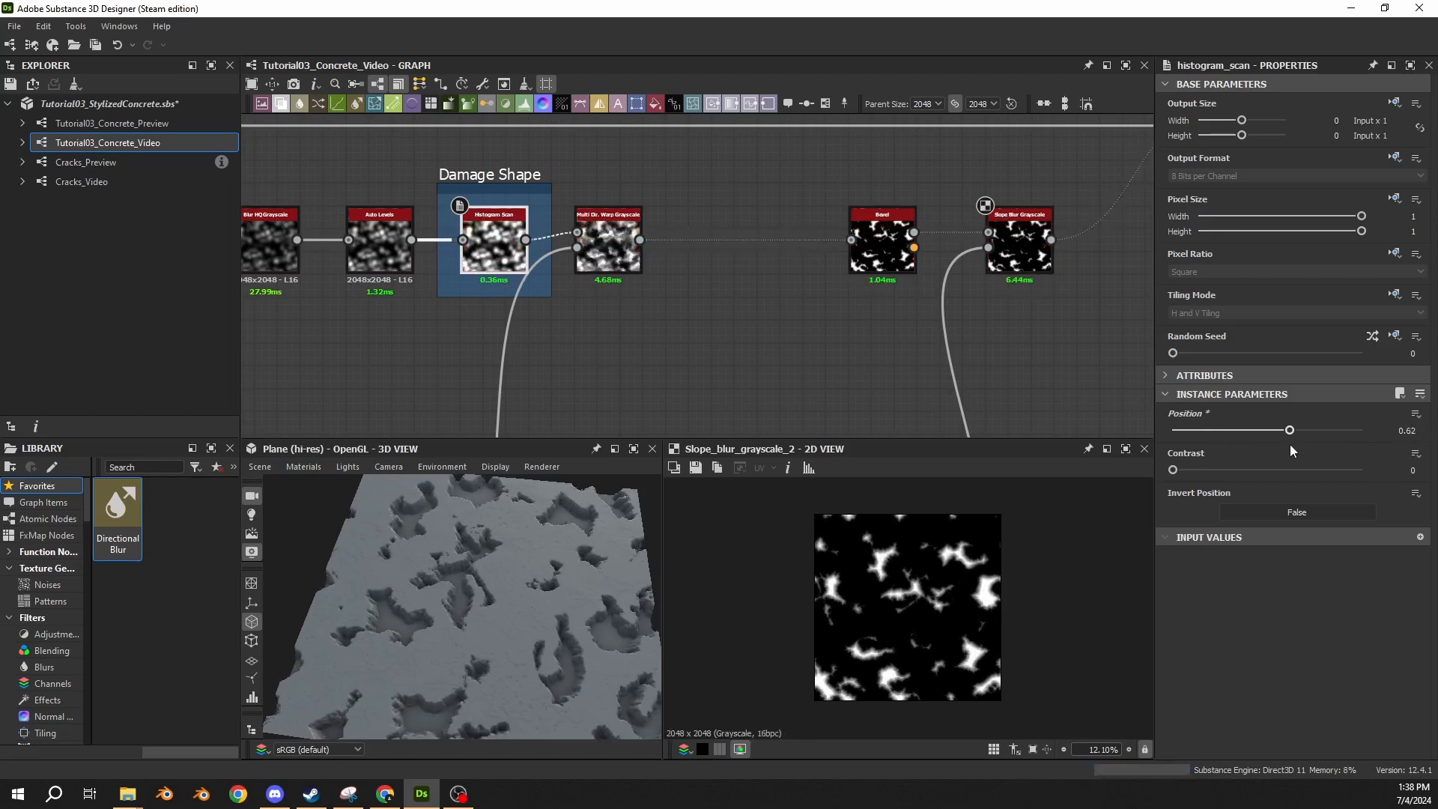
# Compare the Bevel and Slope Blur Grayscale results up close, then display the Histogram Scan.
pyautogui.scroll(15, 905, 520)
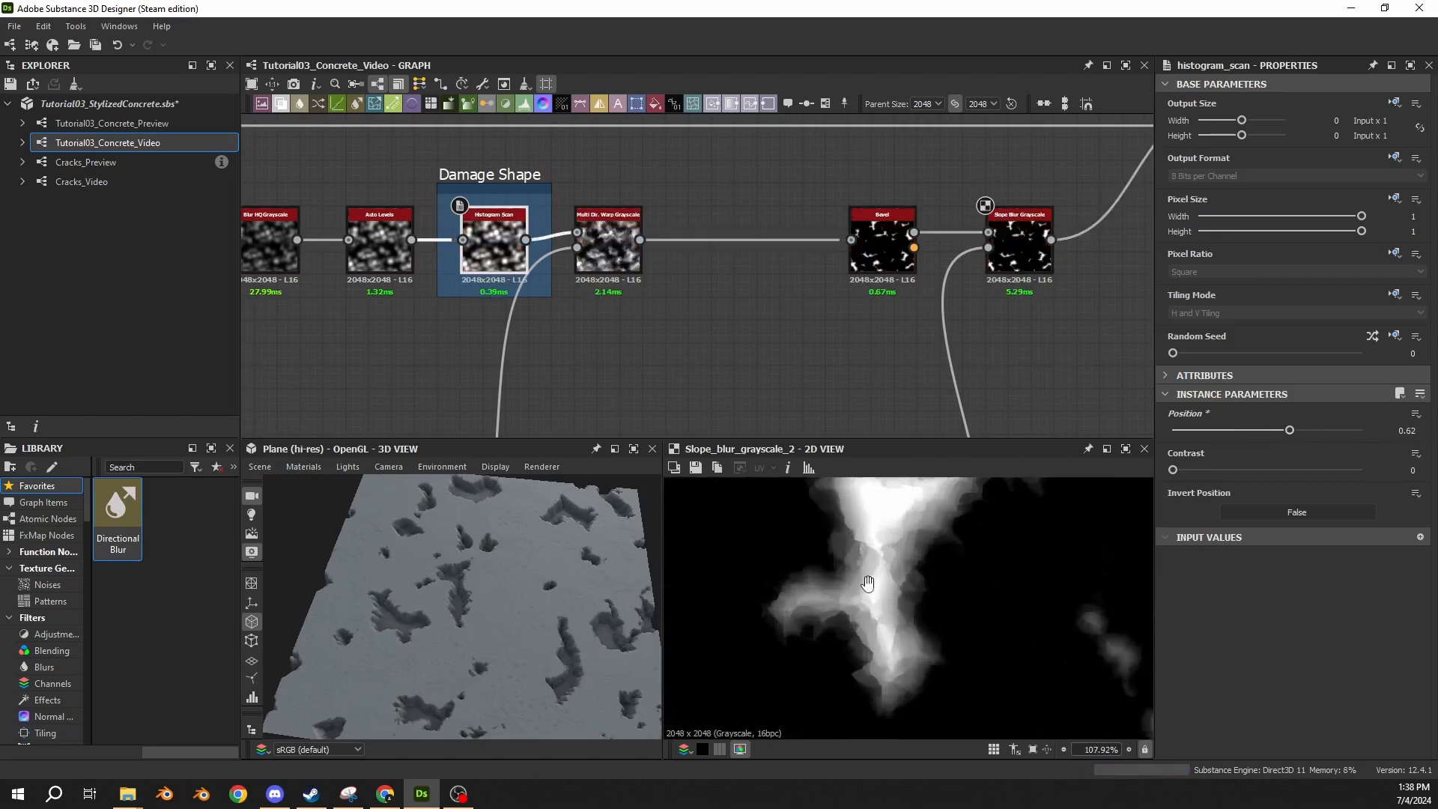
pyautogui.doubleClick(865, 225)
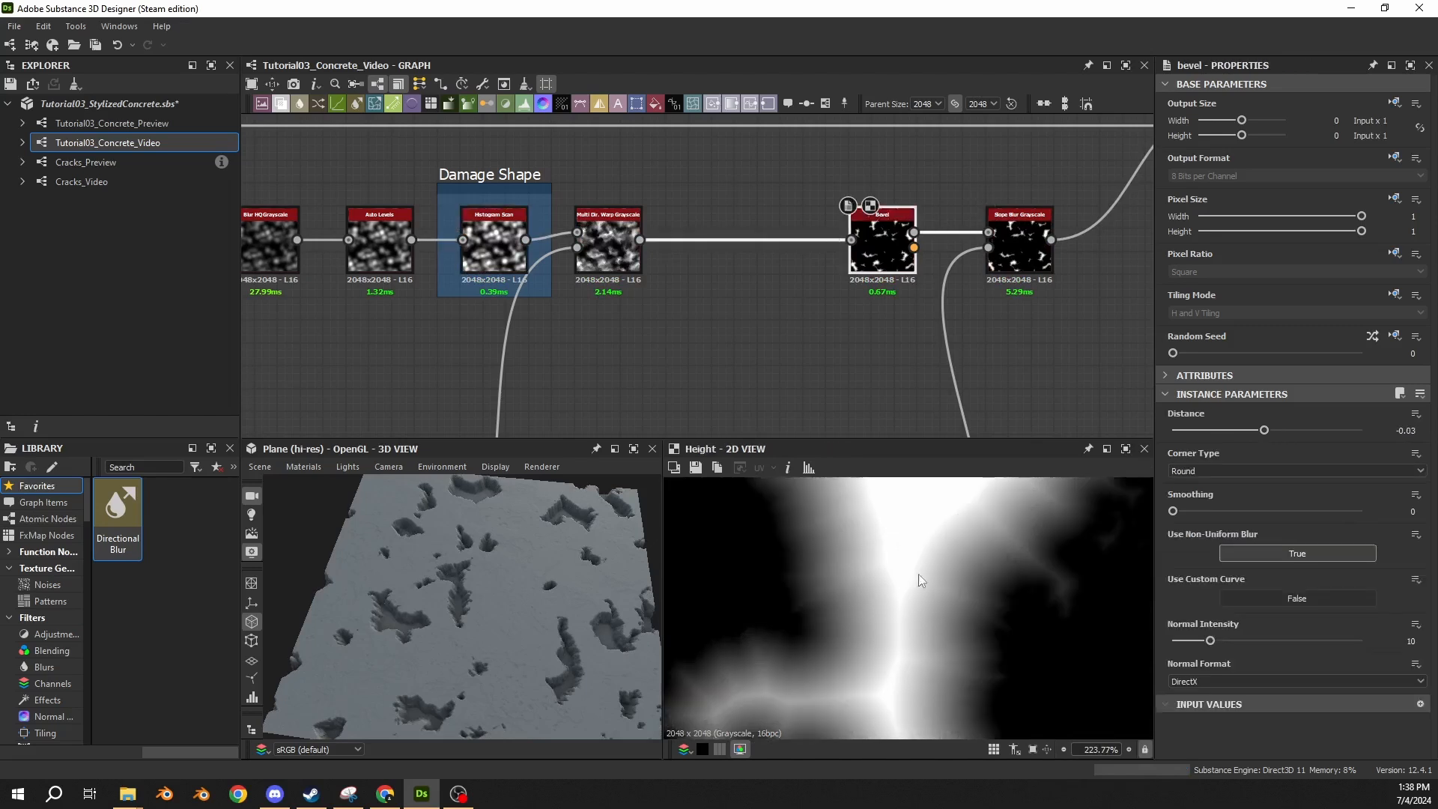
pyautogui.doubleClick(1017, 256)
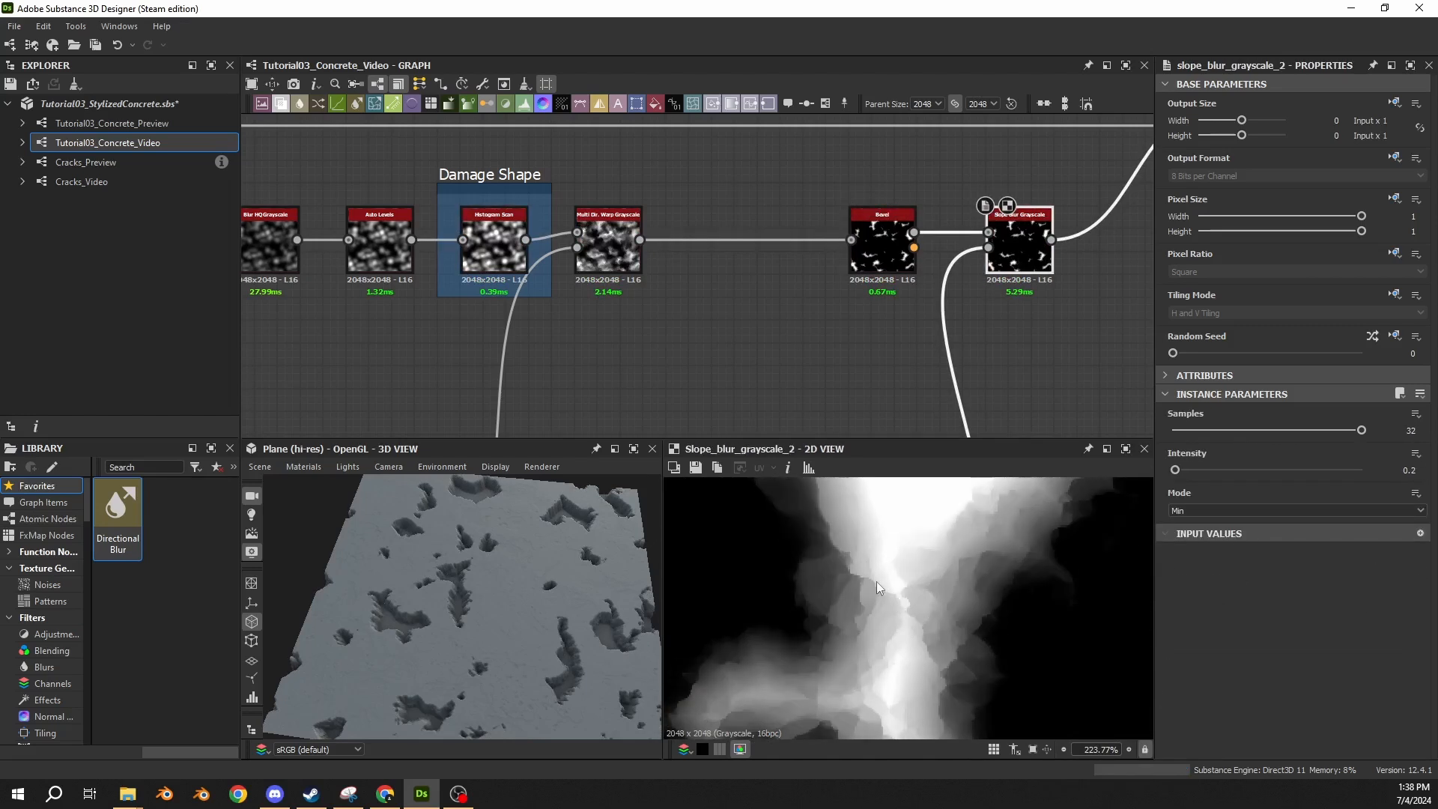
pyautogui.scroll(3, 438, 578)
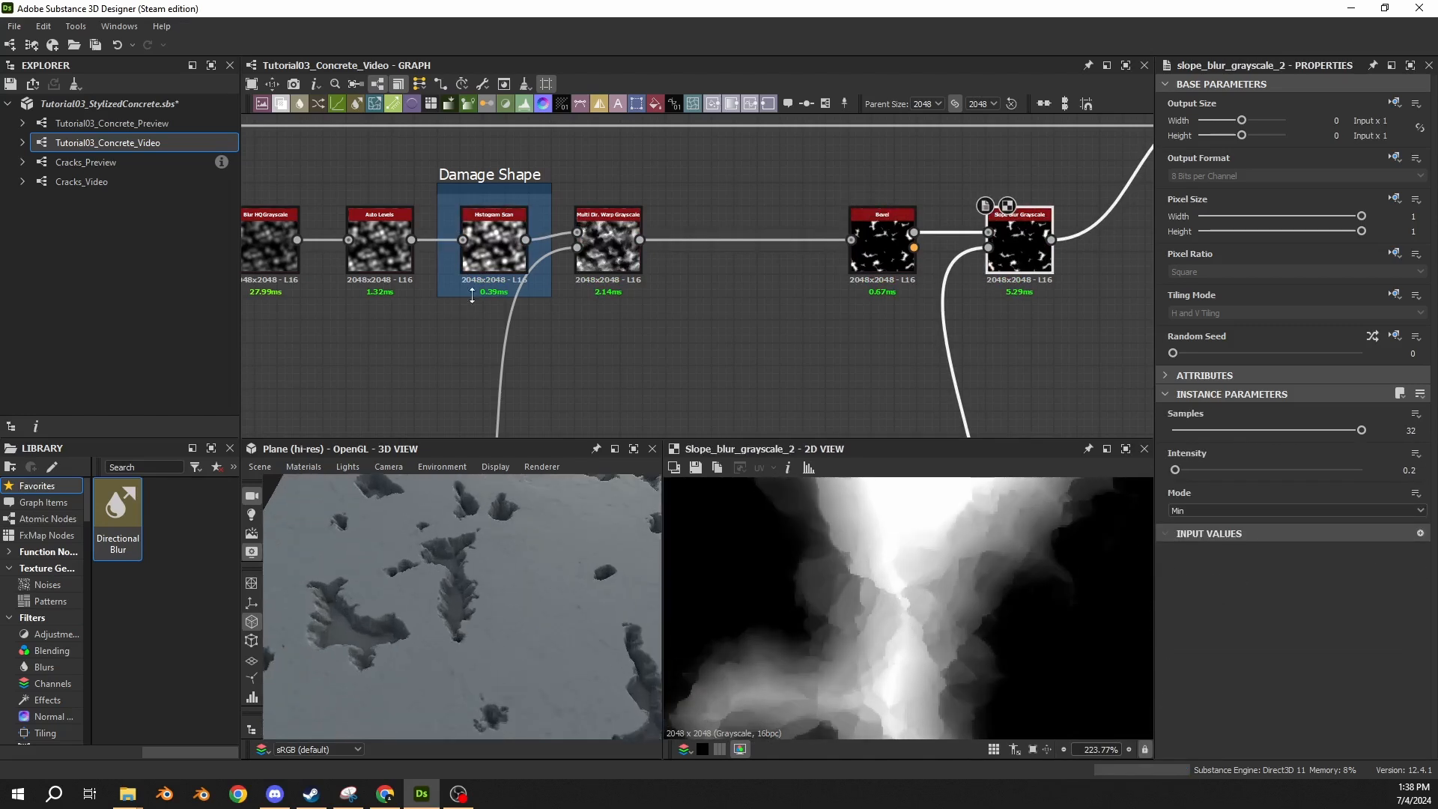
pyautogui.doubleClick(495, 238)
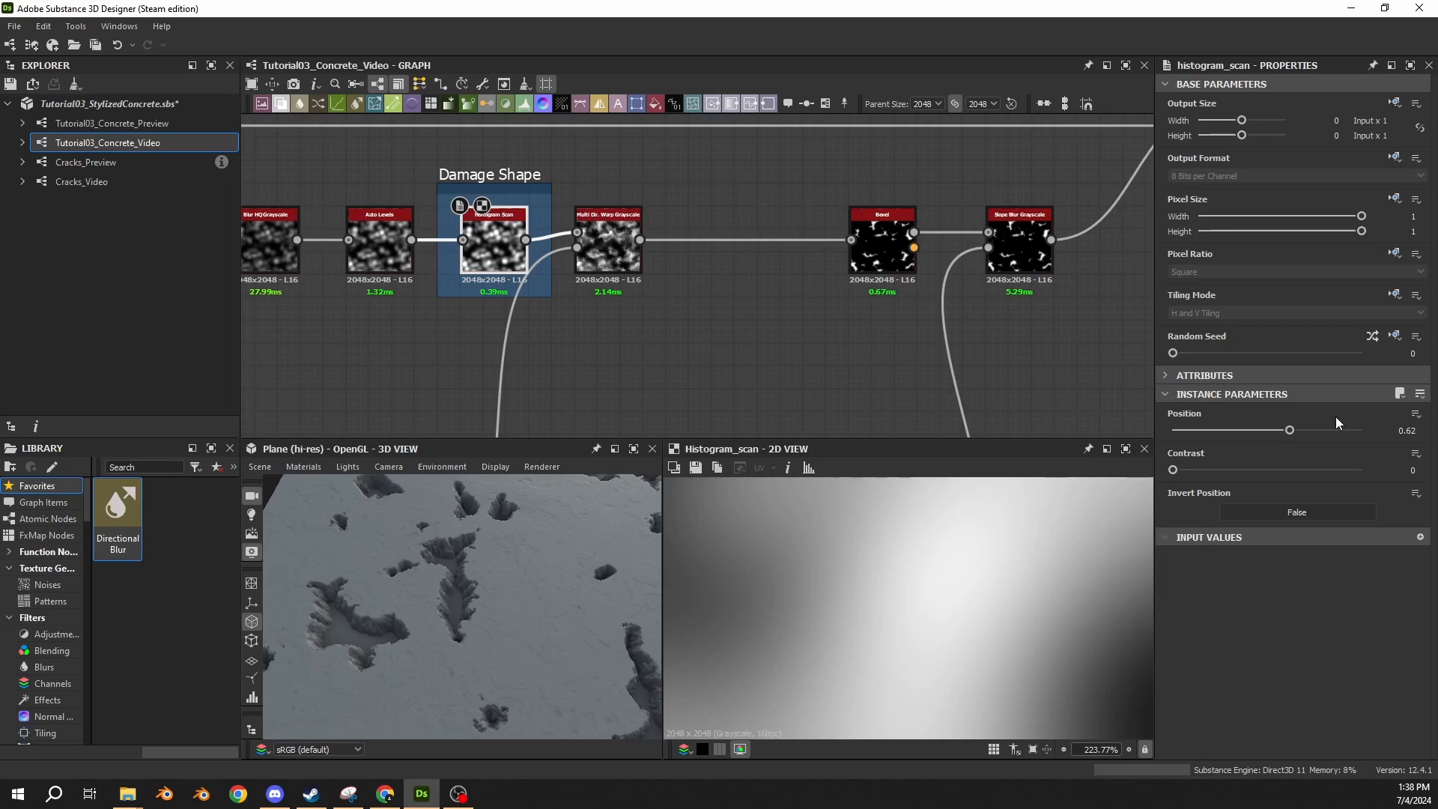
# Set the Damage Shape Histogram Scan's position to 0.675.
pyautogui.click(1416, 430)
pyautogui.write('0.675')
pyautogui.press('Return')
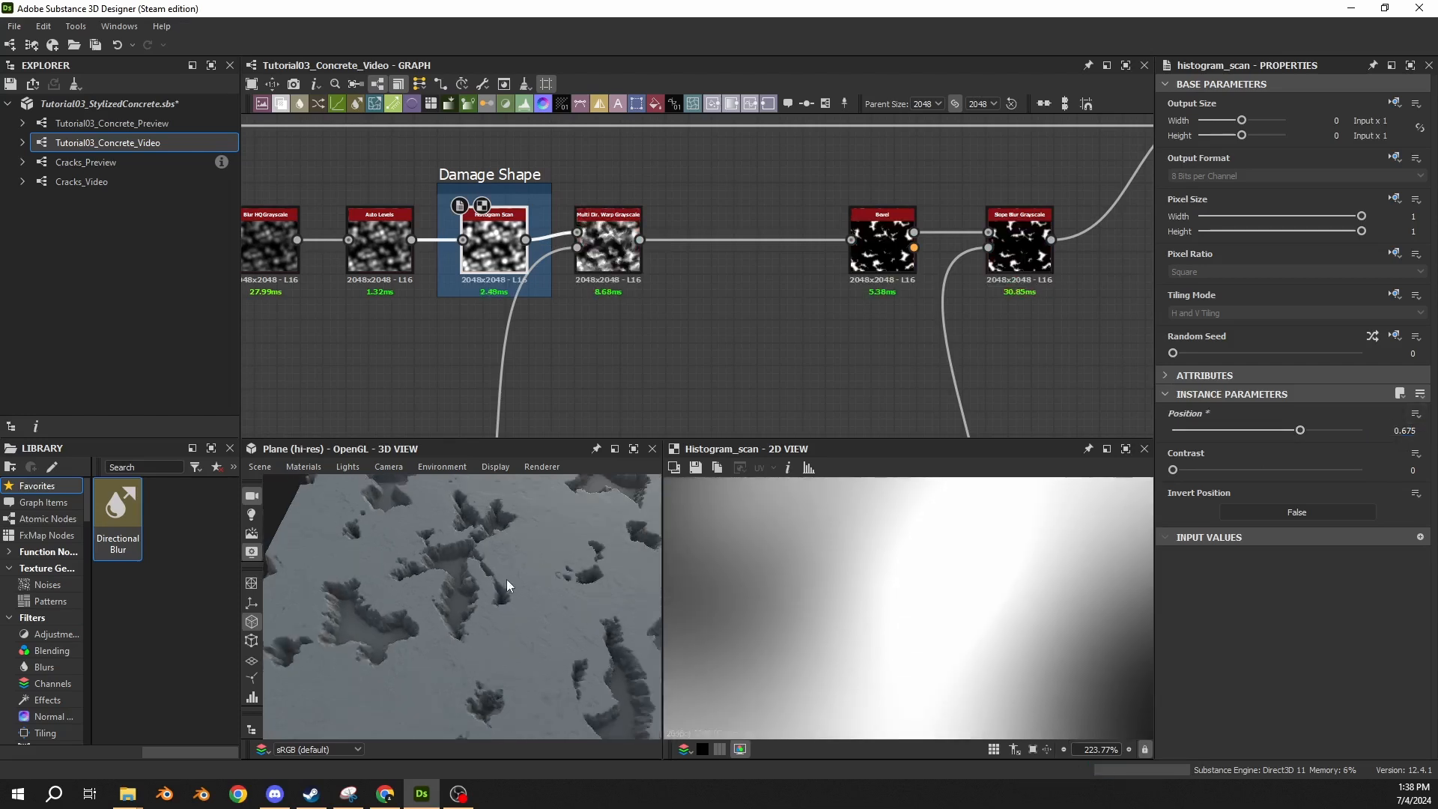
pyautogui.scroll(-5, 507, 578)
# Insert a Levels node between Slope Blur Grayscale and the height Blend, and align it in the damage row.
pyautogui.scroll(-3, 816, 333)
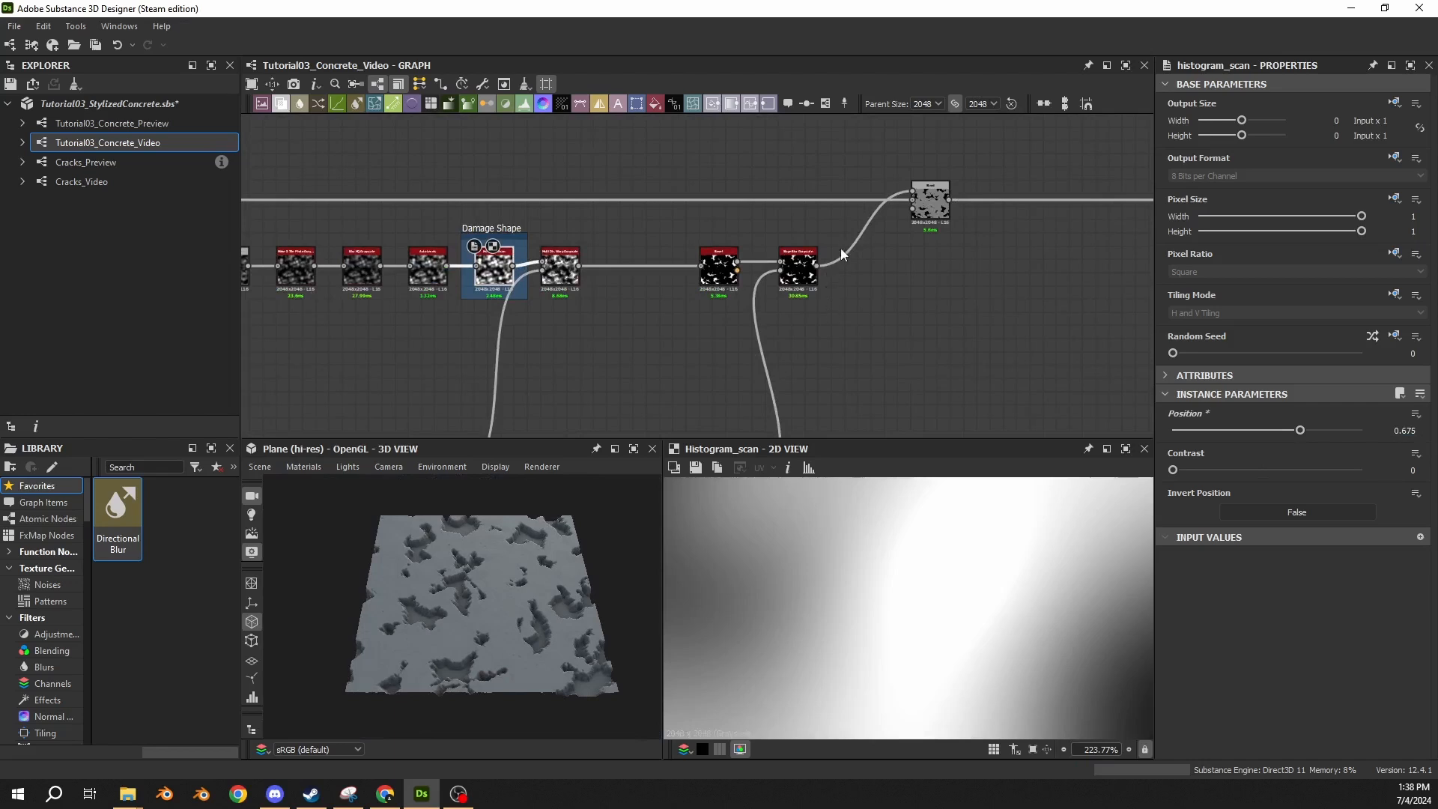
pyautogui.press('space')
pyautogui.write('levels')
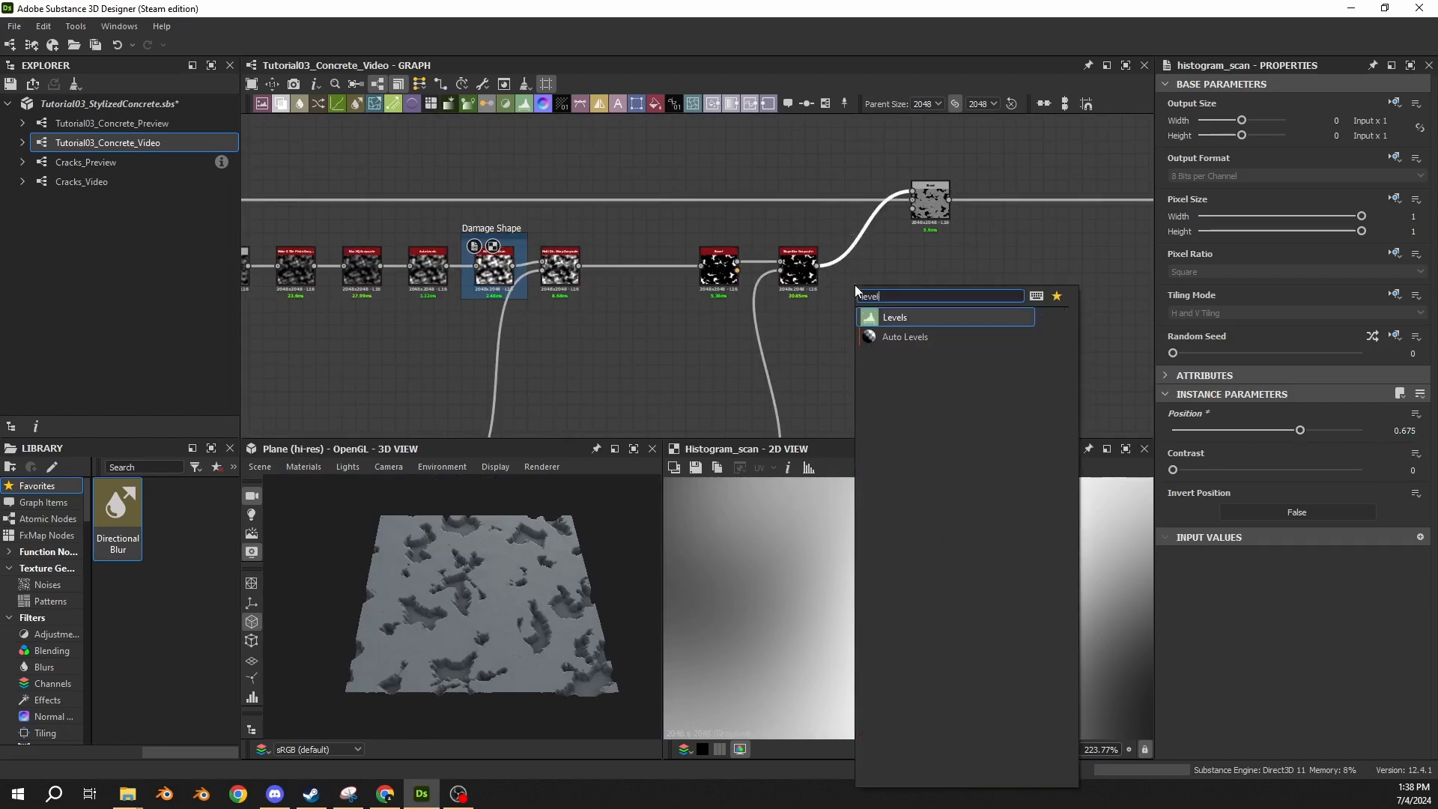
pyautogui.press('Return')
pyautogui.moveTo(865, 239); pyautogui.dragTo(867, 272)
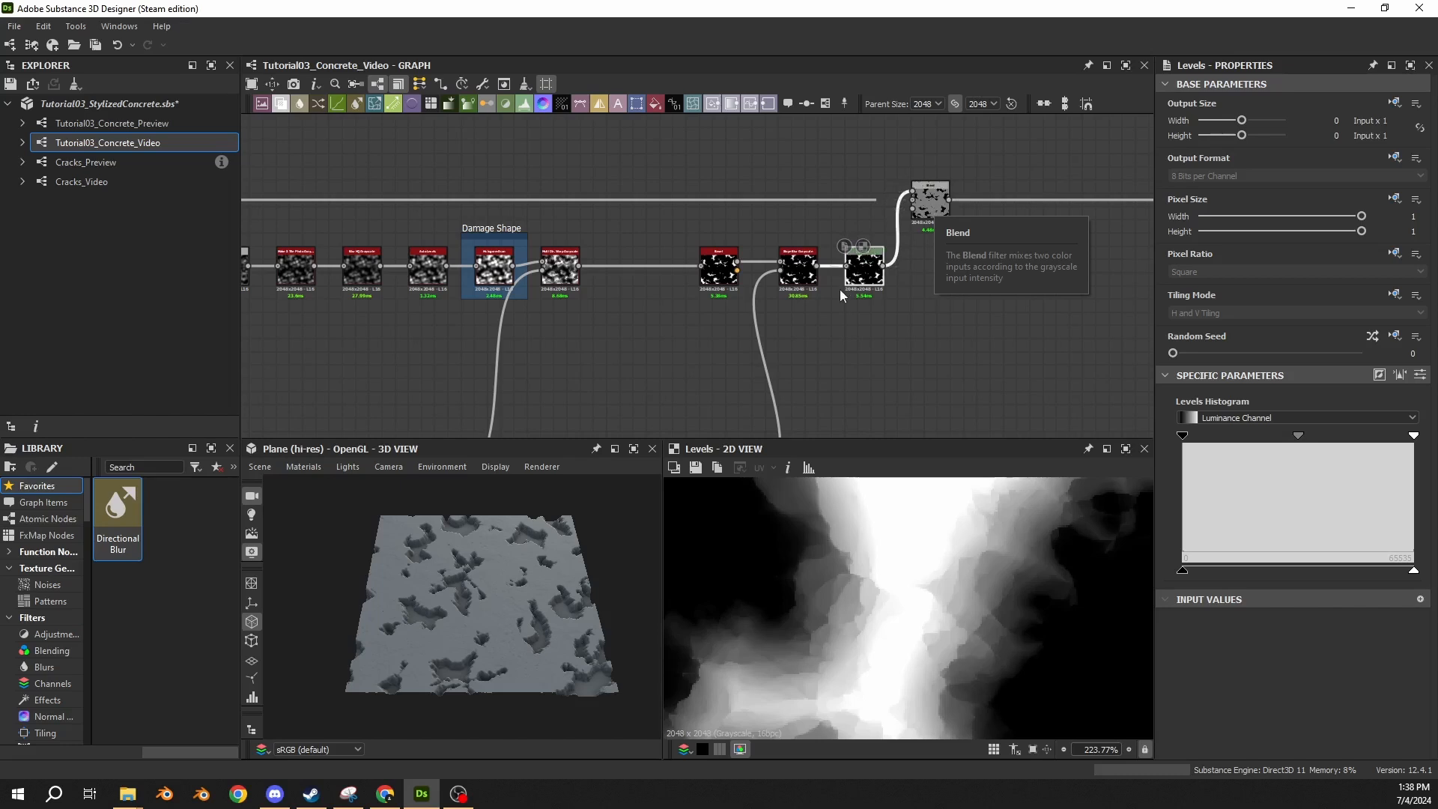
# Show the Levels node's numeric parameters and set Level Out High to 0.2.
pyautogui.click(1420, 375)
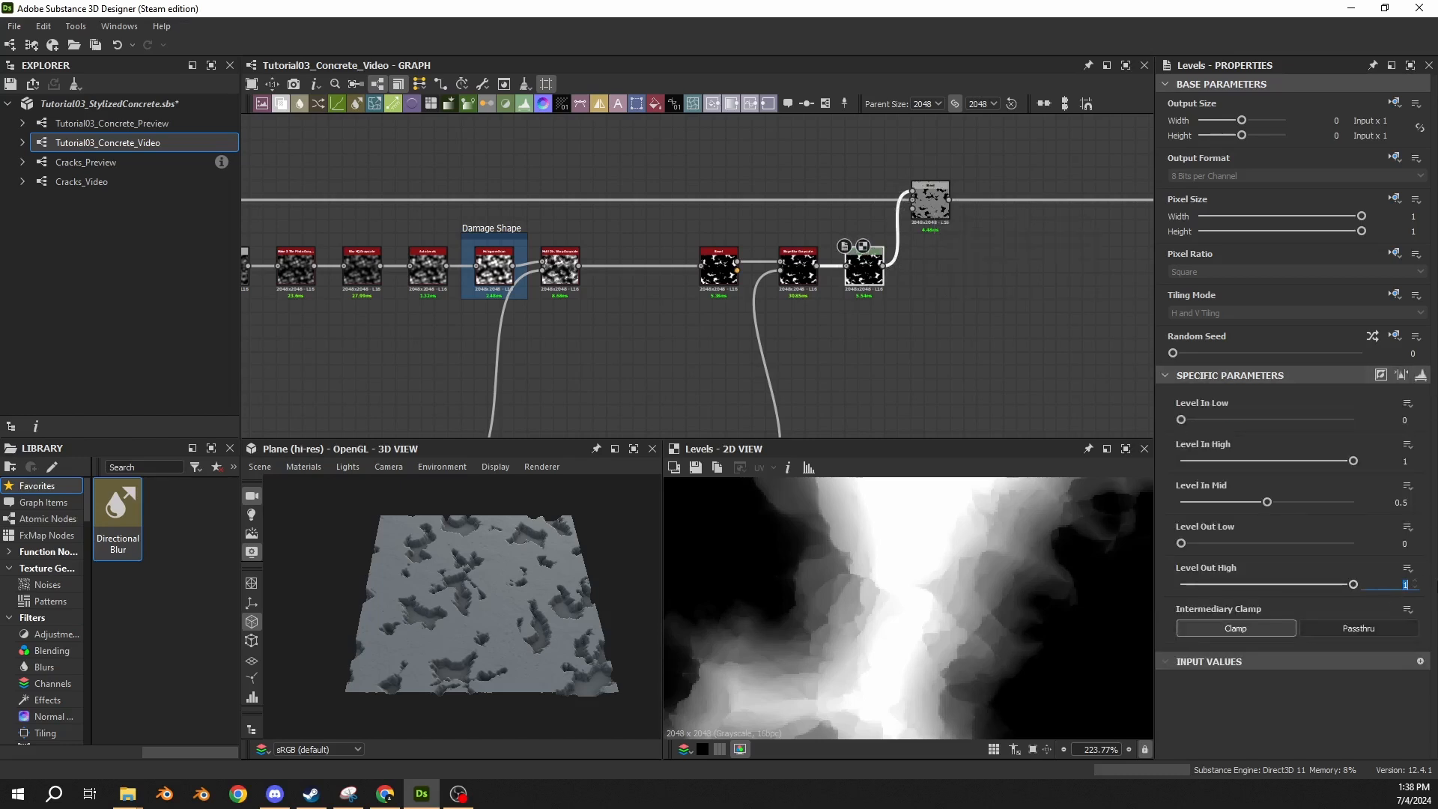
pyautogui.write('0.2')
pyautogui.press('Return')
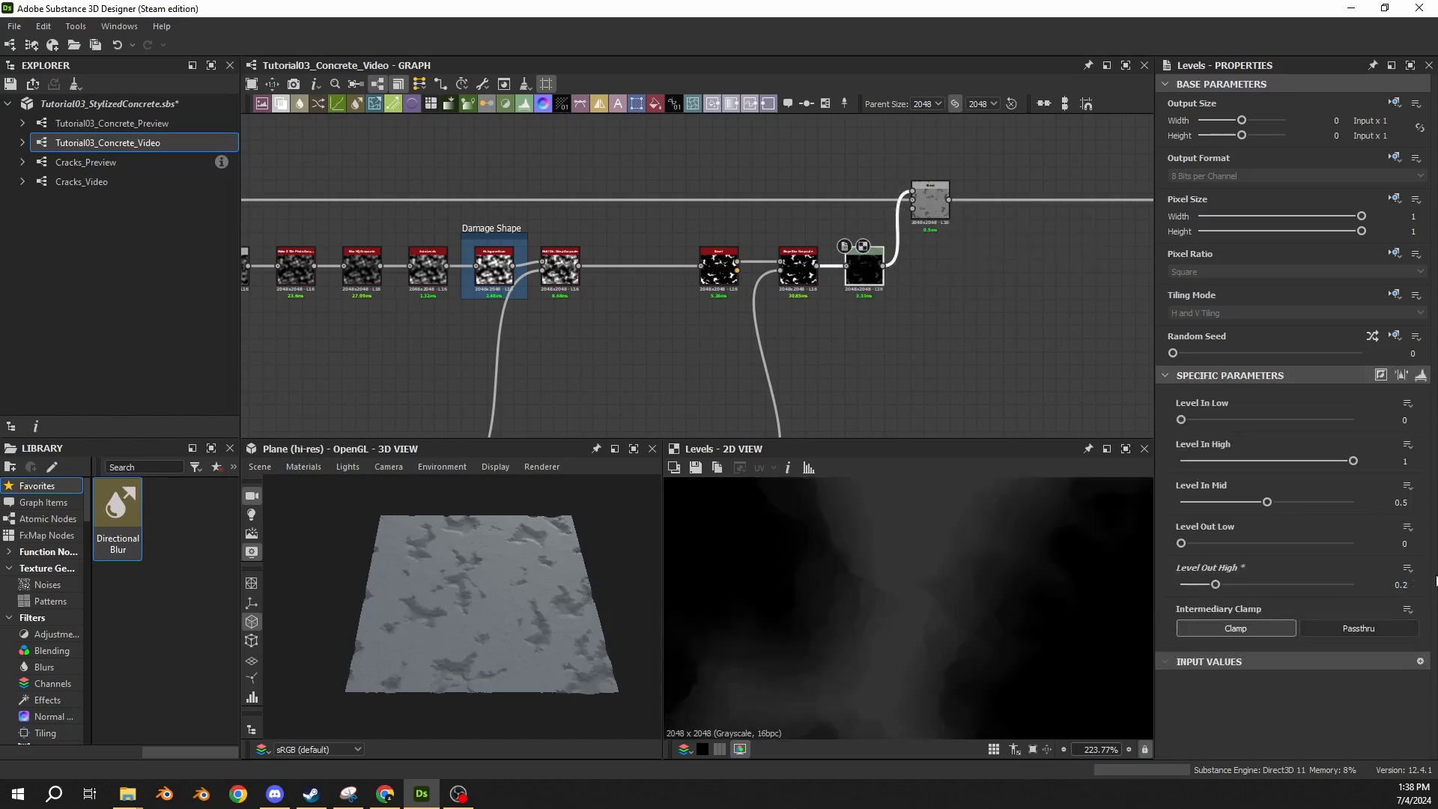
pyautogui.moveTo(449, 592); pyautogui.dragTo(479, 561)
# Try other positions on the Damage Shape Histogram Scan to vary the damage coverage, and undo the change.
pyautogui.moveTo(249, 265); pyautogui.dragTo(482, 258, button='middle')
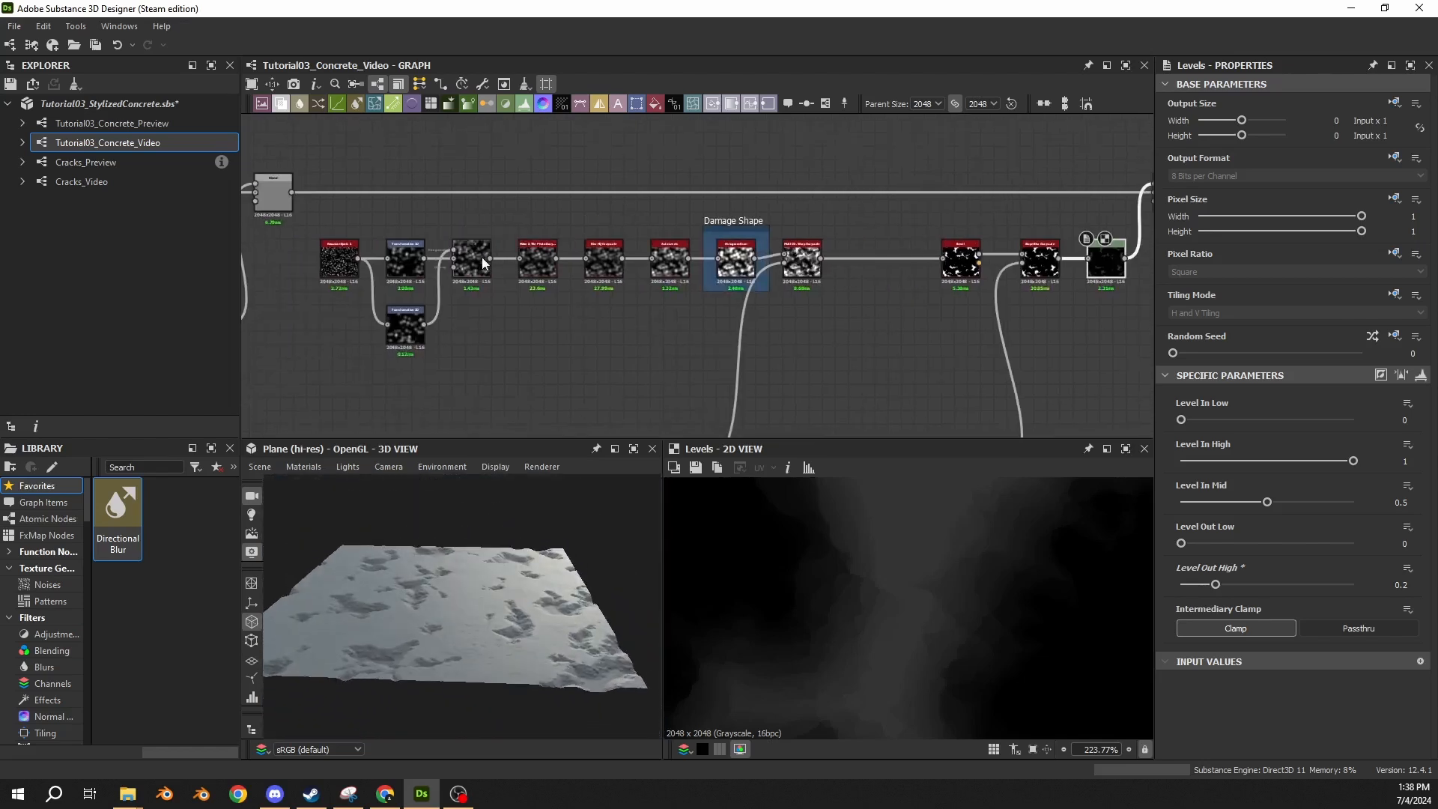
pyautogui.scroll(3, 483, 258)
pyautogui.click(807, 259)
pyautogui.click(918, 255)
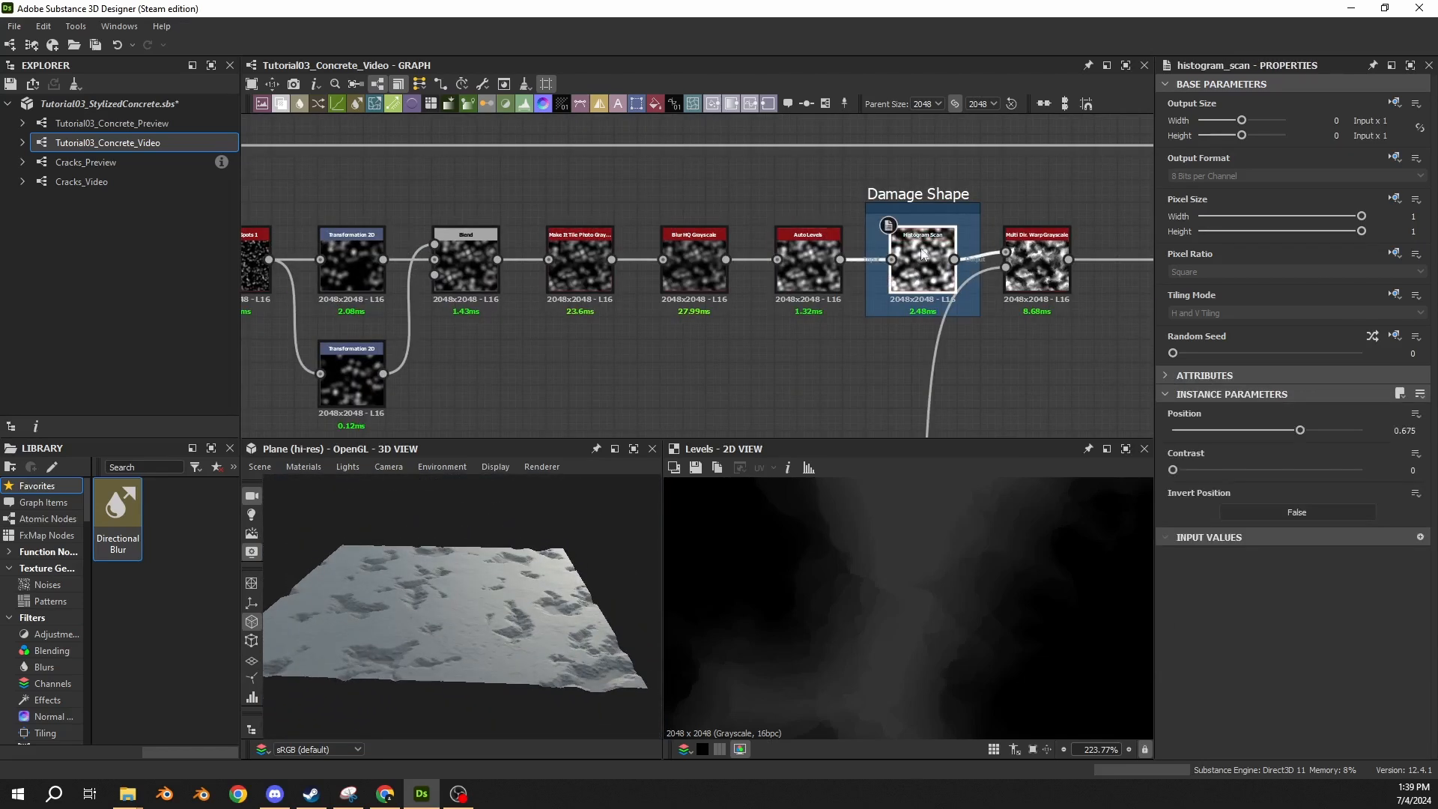
pyautogui.moveTo(1300, 430); pyautogui.dragTo(1265, 439)
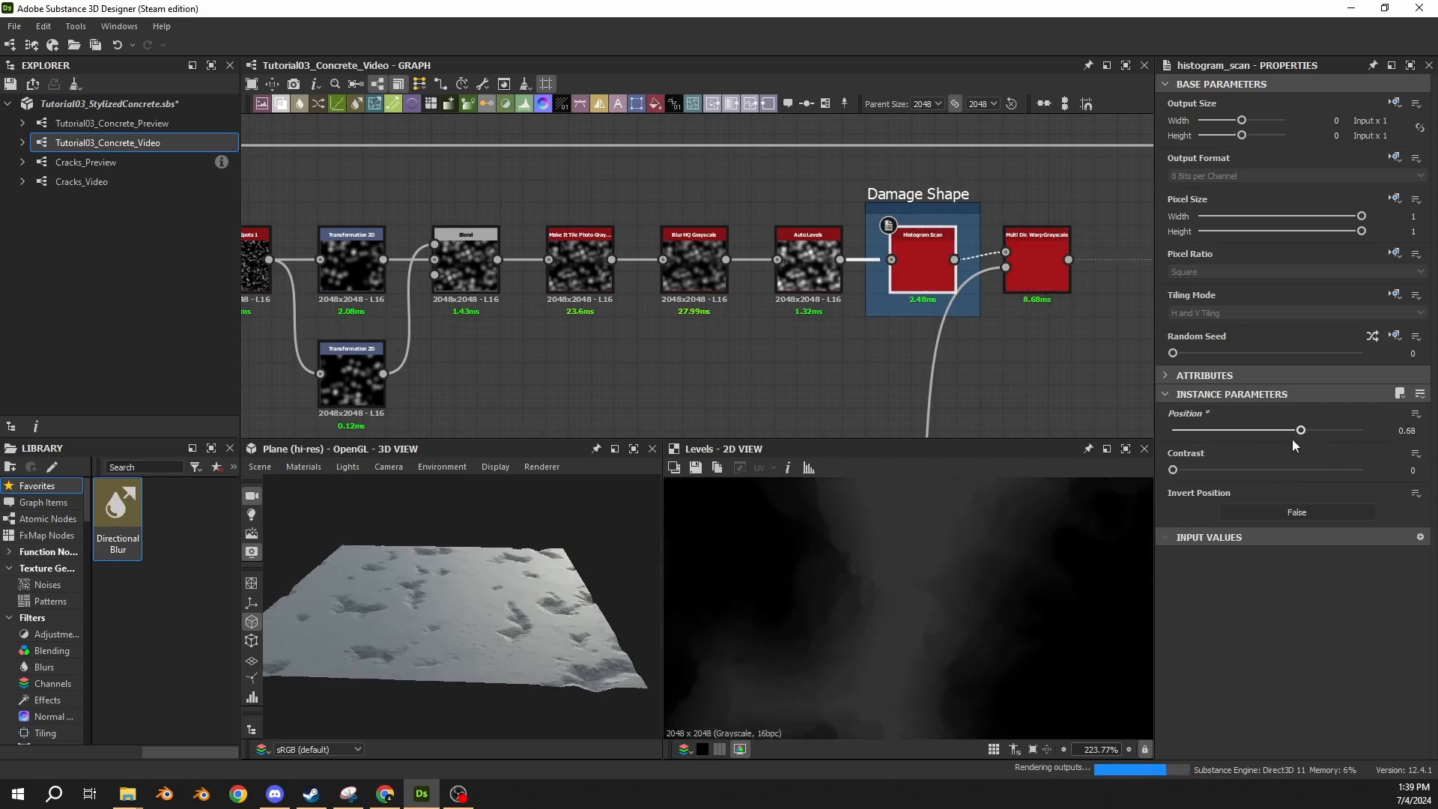
pyautogui.hotkey('ctrl', 'z')
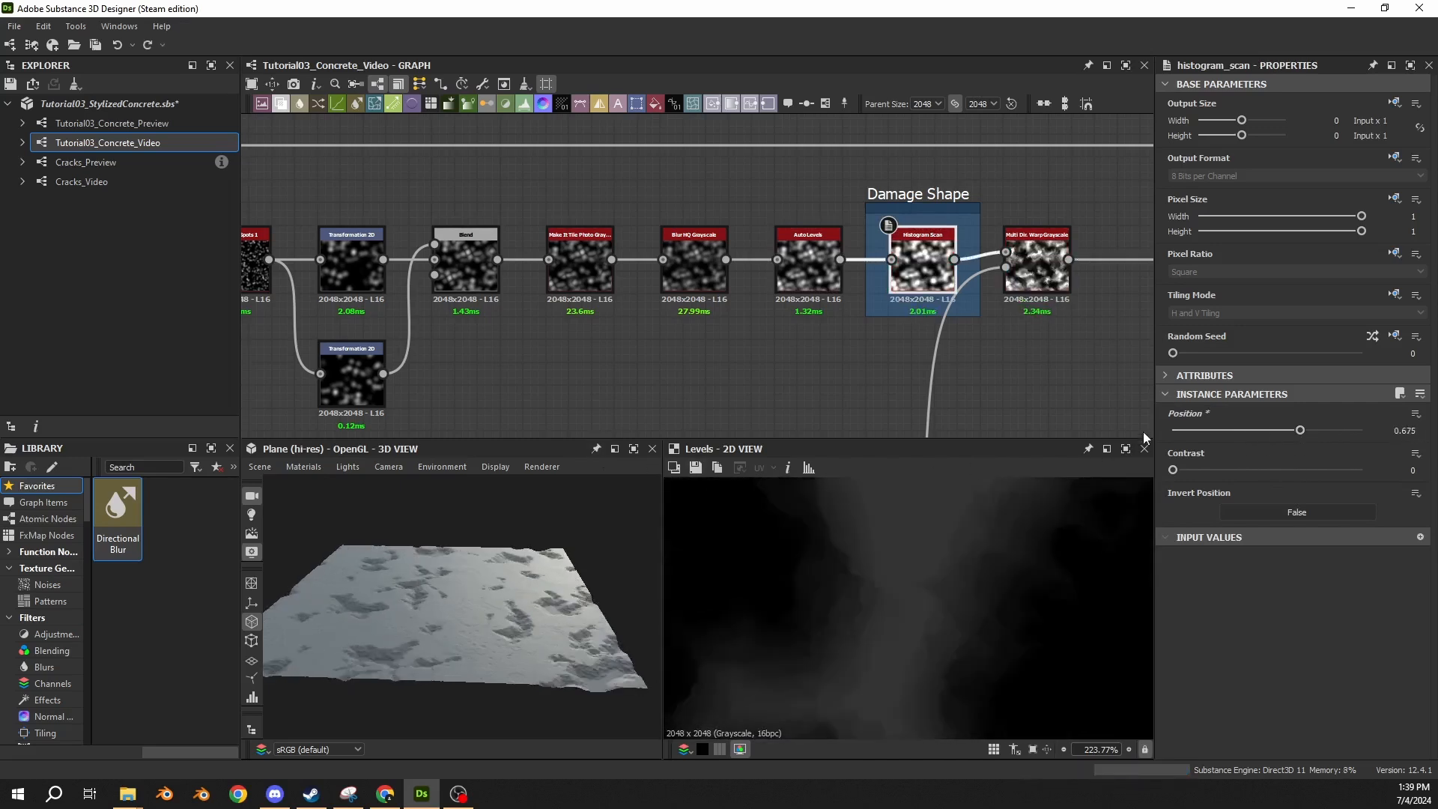
pyautogui.moveTo(854, 235); pyautogui.dragTo(60, 241, button='middle')
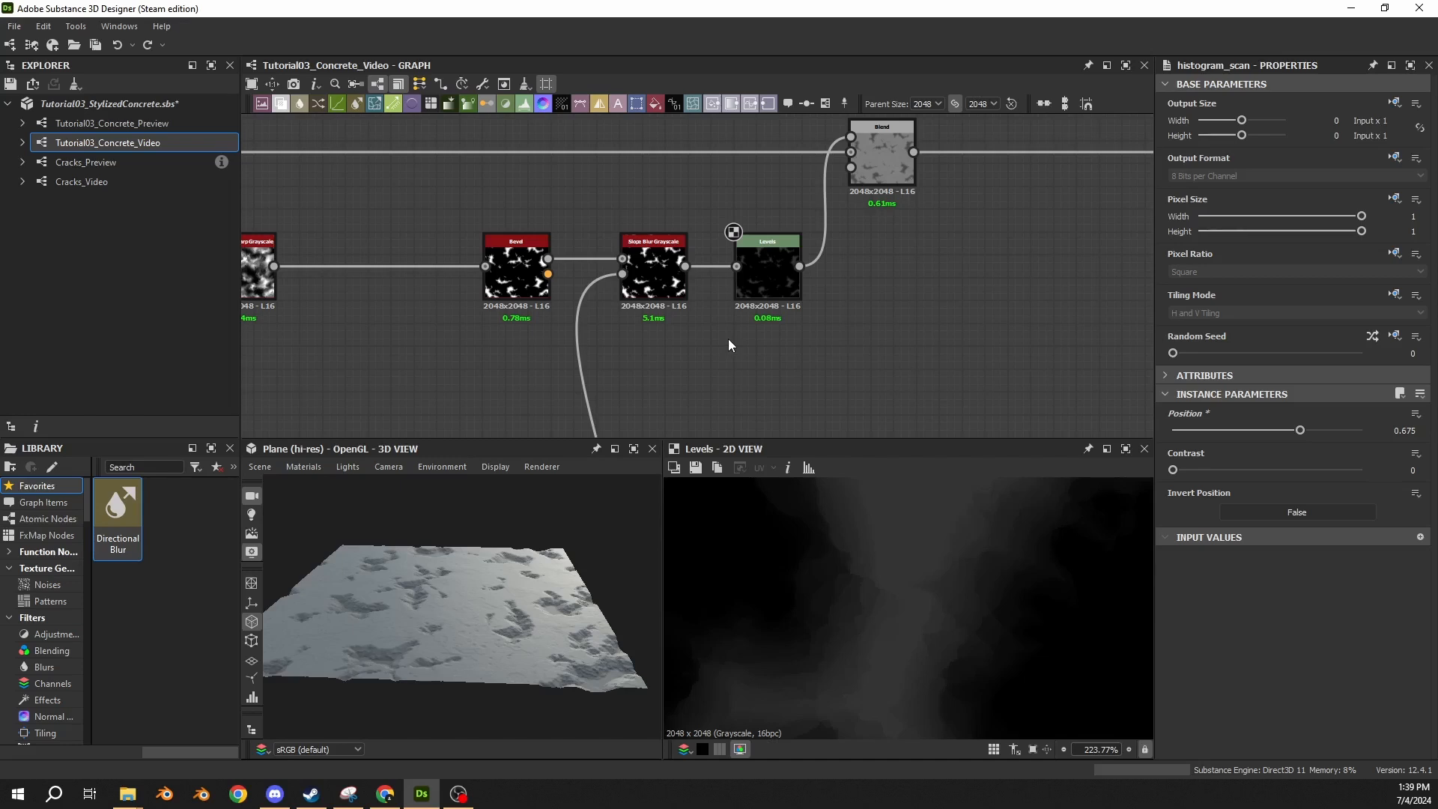
# Add a Switch Grayscale node to the graph beside the damage Levels and height Blend nodes.
pyautogui.moveTo(998, 207); pyautogui.dragTo(771, 299, button='middle')
pyautogui.scroll(-3, 633, 320)
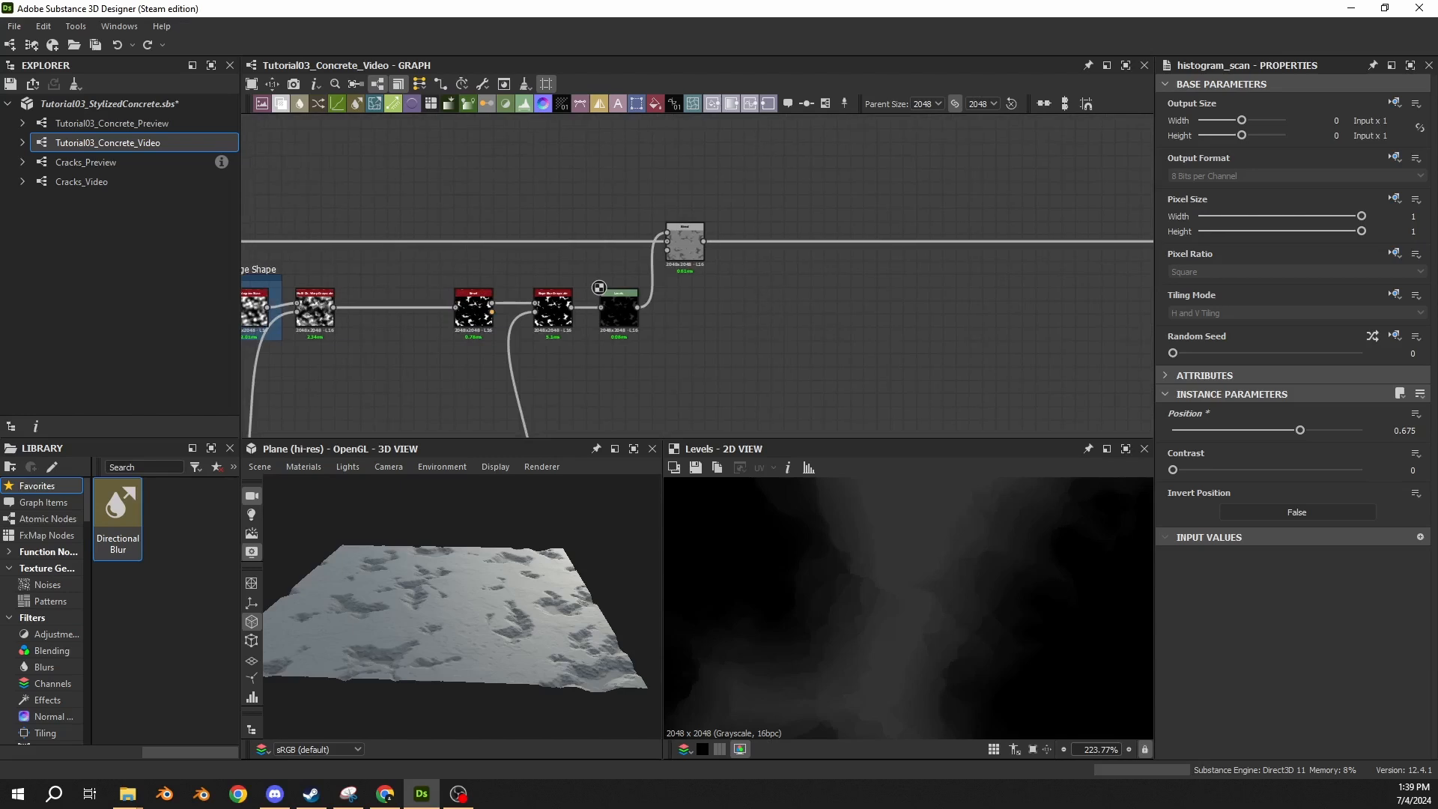
pyautogui.press('space')
pyautogui.write('s')
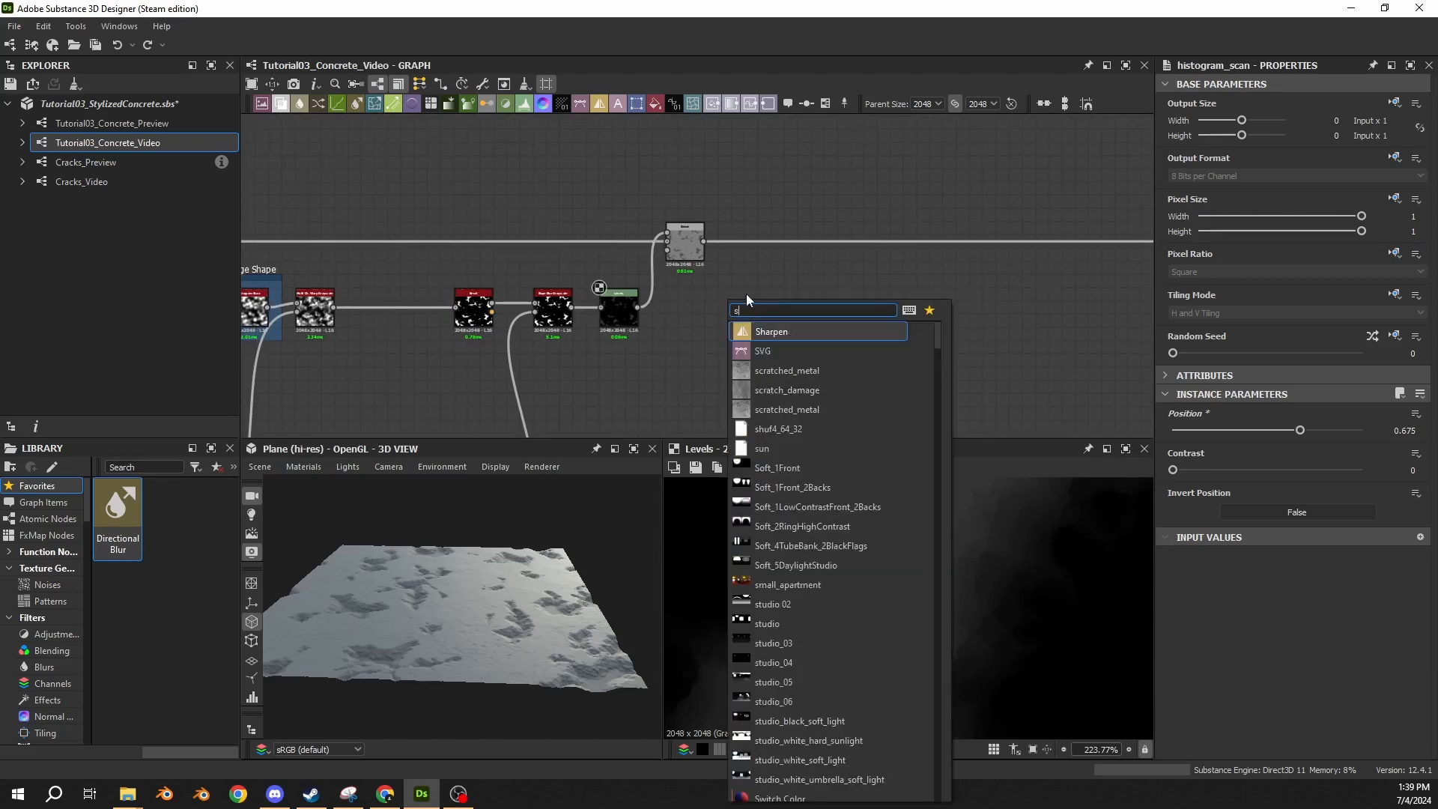
pyautogui.write('w')
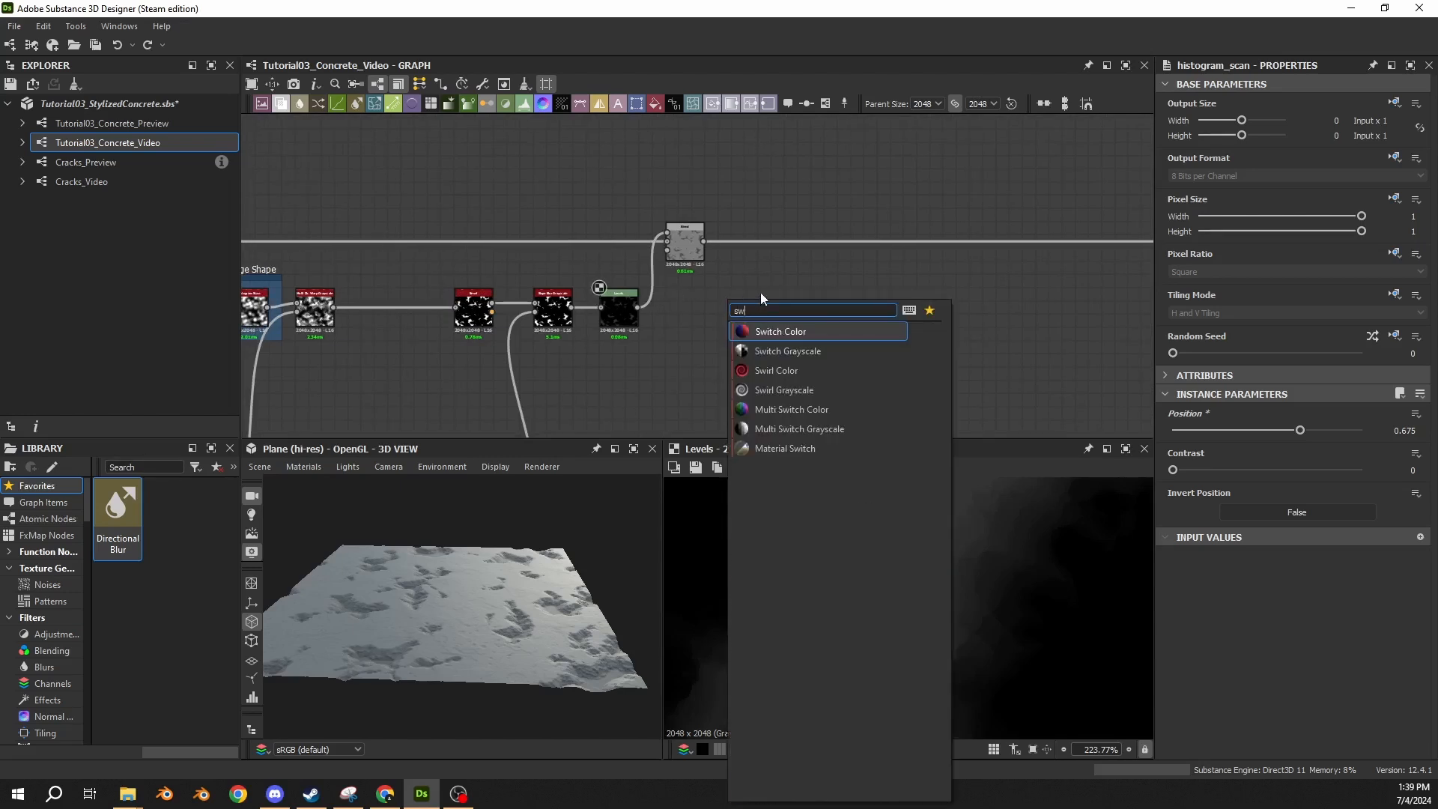
pyautogui.click(776, 349)
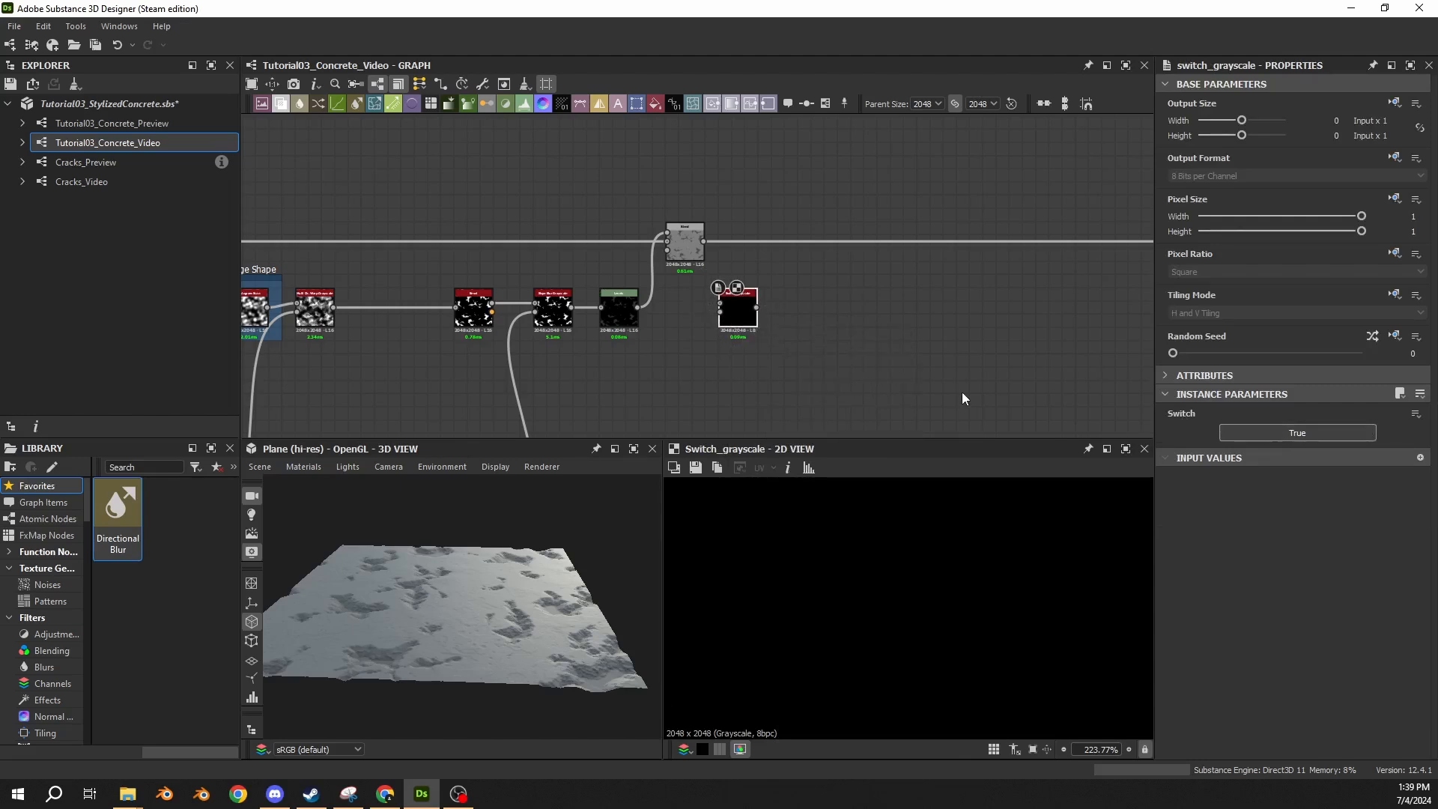
pyautogui.press('f')
pyautogui.moveTo(578, 292); pyautogui.dragTo(684, 294, button='middle')
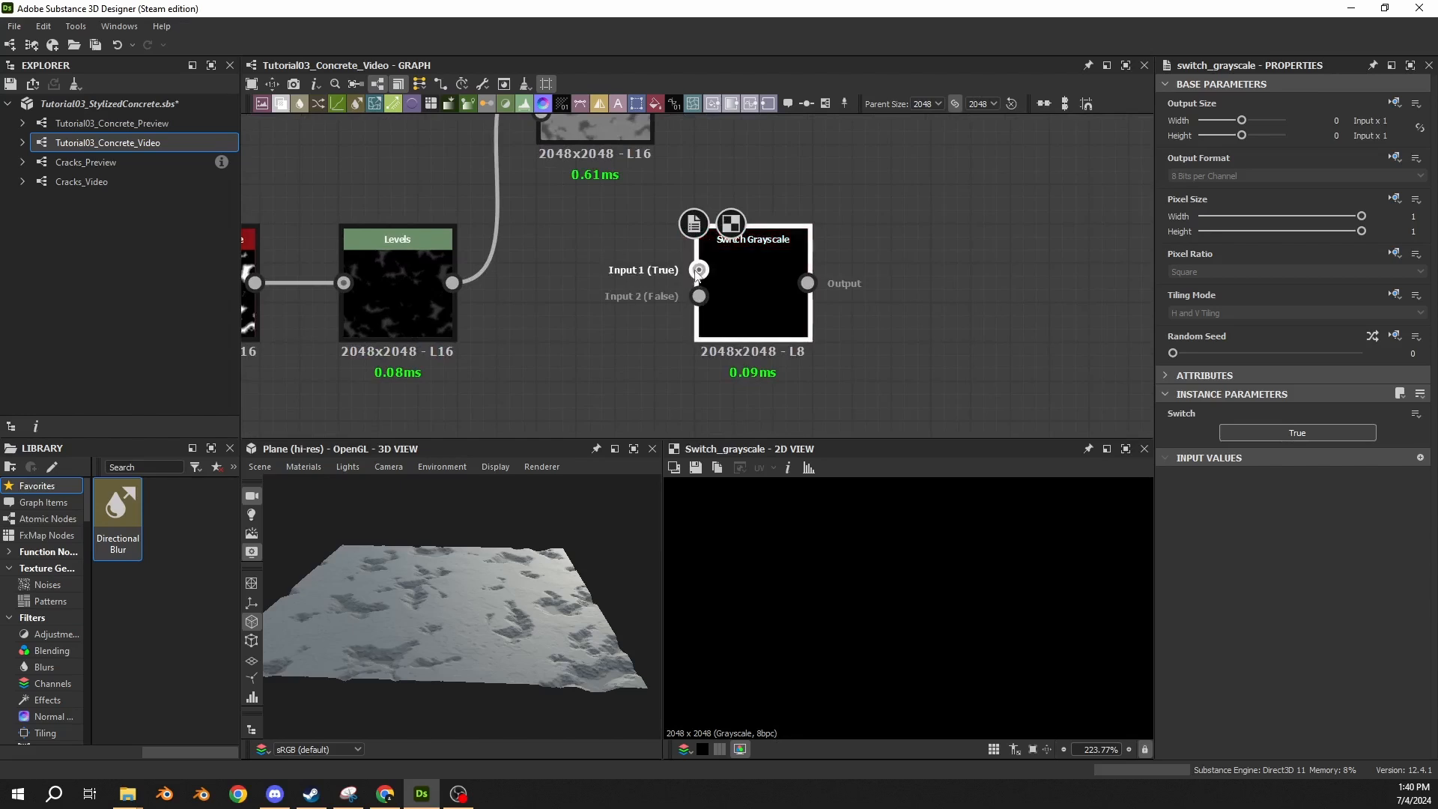
# Move the Switch Grayscale node farther along the graph, past the end of the damage branch.
pyautogui.scroll(-5, 674, 299)
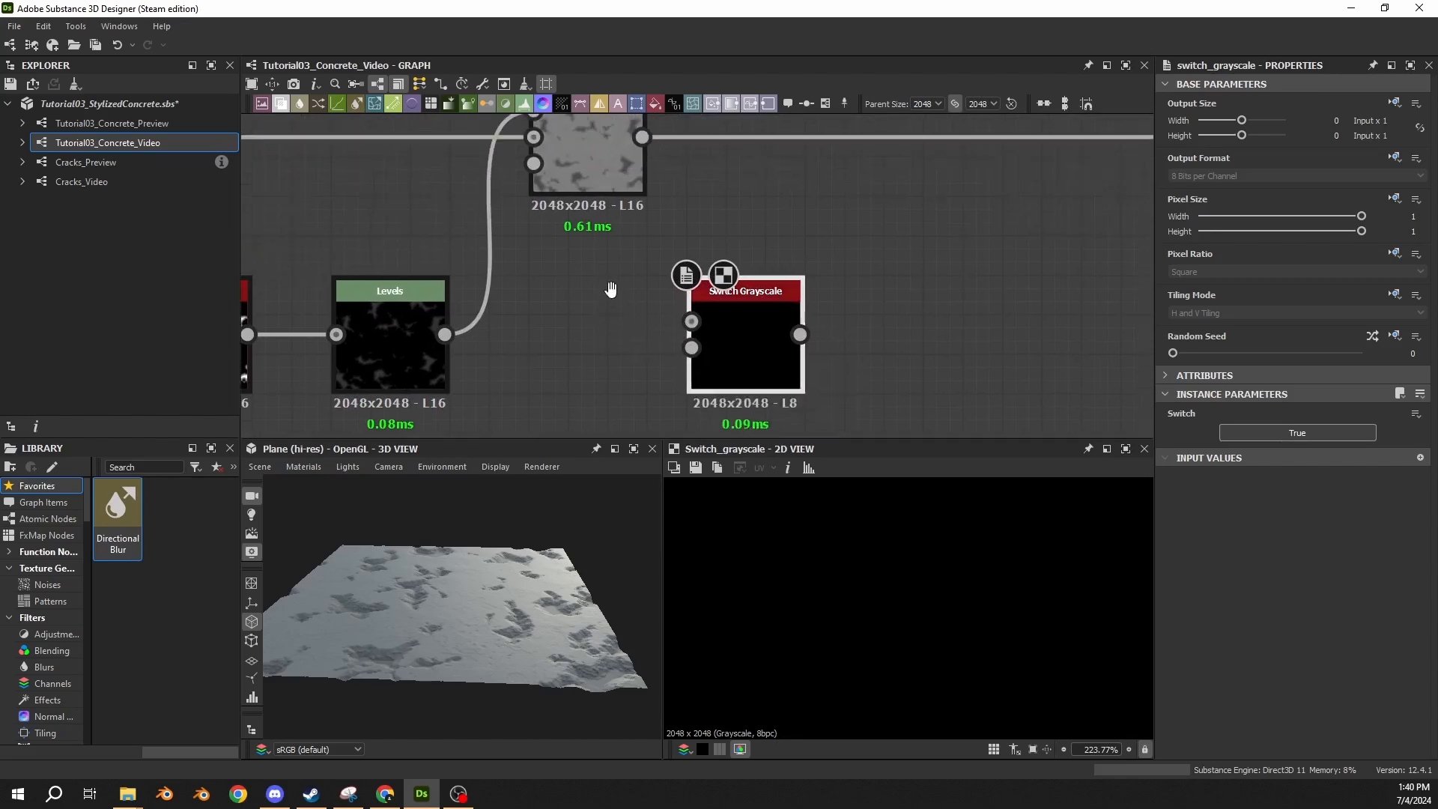
pyautogui.scroll(-3, 604, 304)
pyautogui.moveTo(604, 304); pyautogui.dragTo(827, 259, button='middle')
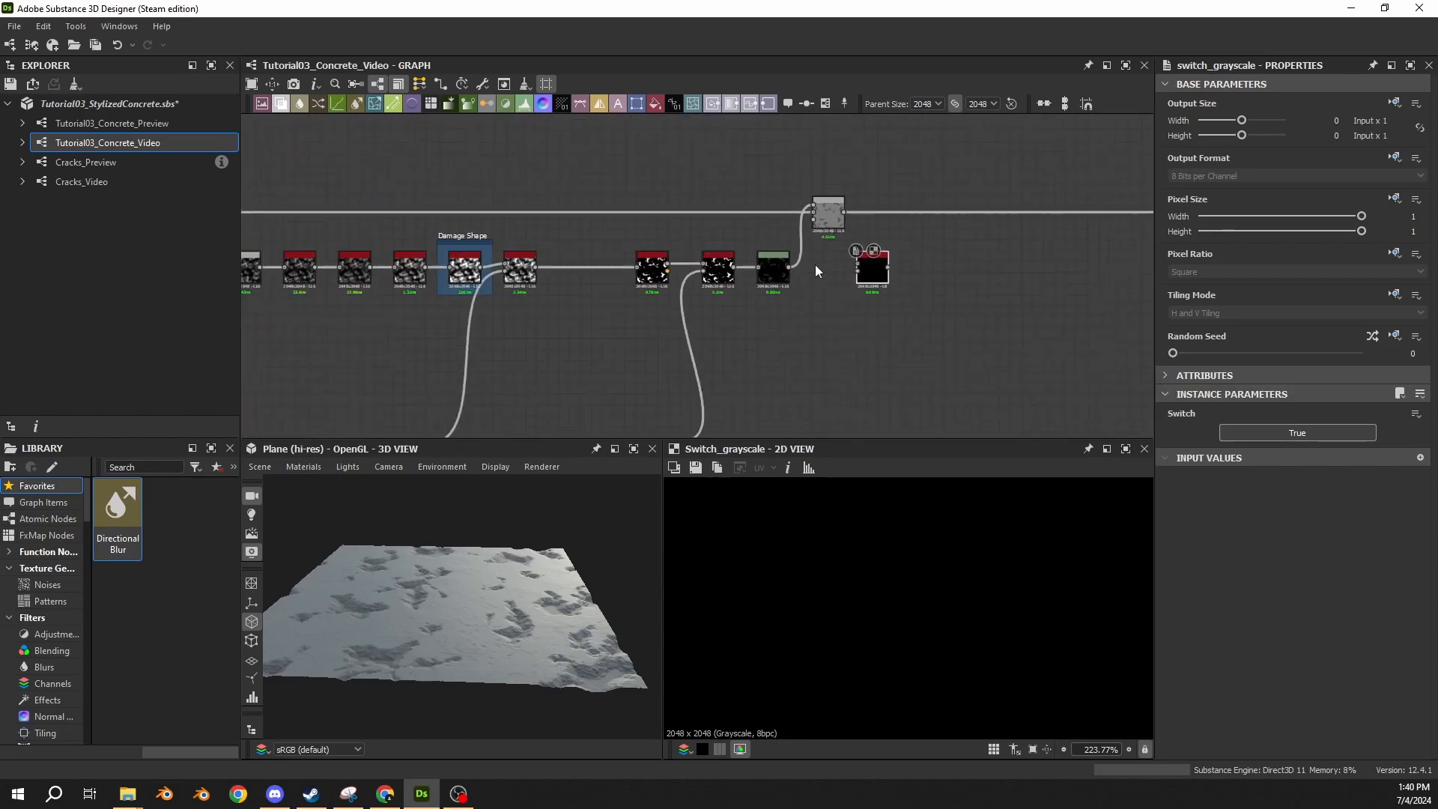
pyautogui.moveTo(976, 293); pyautogui.dragTo(1047, 273, button='middle')
pyautogui.moveTo(946, 263); pyautogui.dragTo(1000, 265)
pyautogui.click(914, 298)
# Move the whole damage branch with its Blend down, level with the neighbouring branch that feeds the preceding Blend.
pyautogui.scroll(-2, 821, 300)
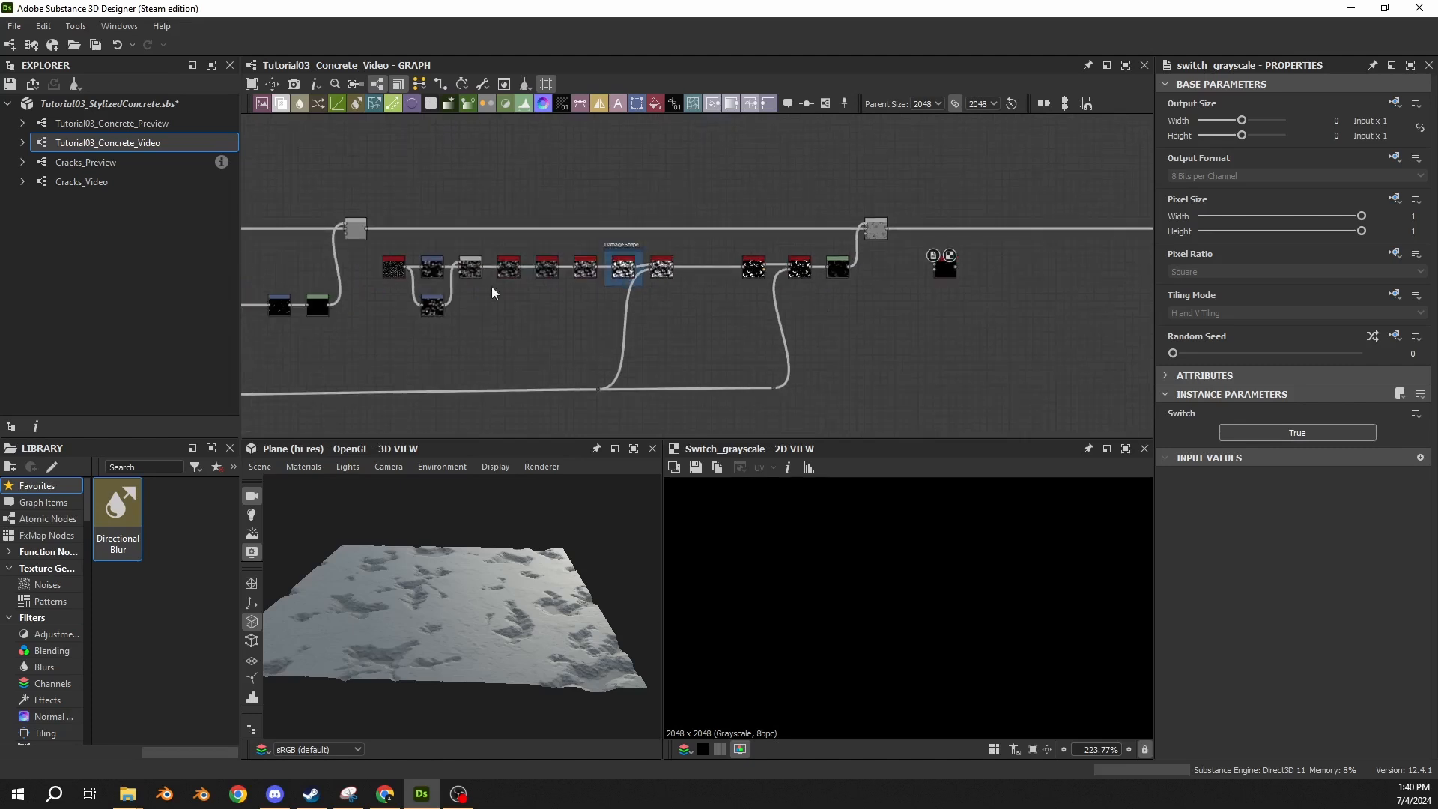
pyautogui.scroll(3, 397, 241)
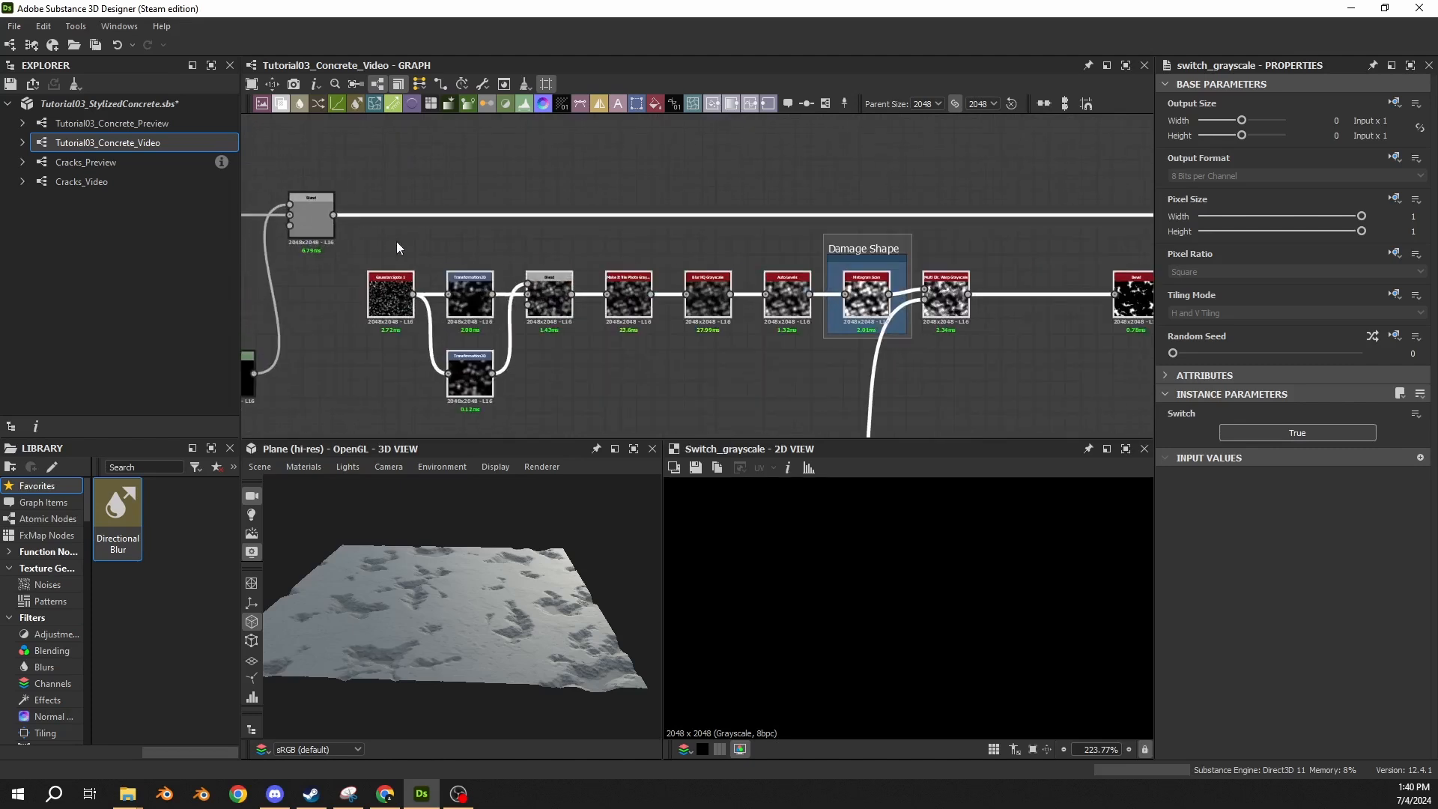
pyautogui.moveTo(397, 241); pyautogui.dragTo(551, 182, button='middle')
pyautogui.moveTo(561, 224); pyautogui.dragTo(562, 303)
pyautogui.moveTo(719, 240); pyautogui.dragTo(207, 284, button='middle')
pyautogui.click(660, 171)
pyautogui.scroll(-2, 660, 172)
pyautogui.moveTo(404, 164); pyautogui.dragTo(484, 194, button='middle')
pyautogui.moveTo(253, 214); pyautogui.dragTo(341, 217, button='middle')
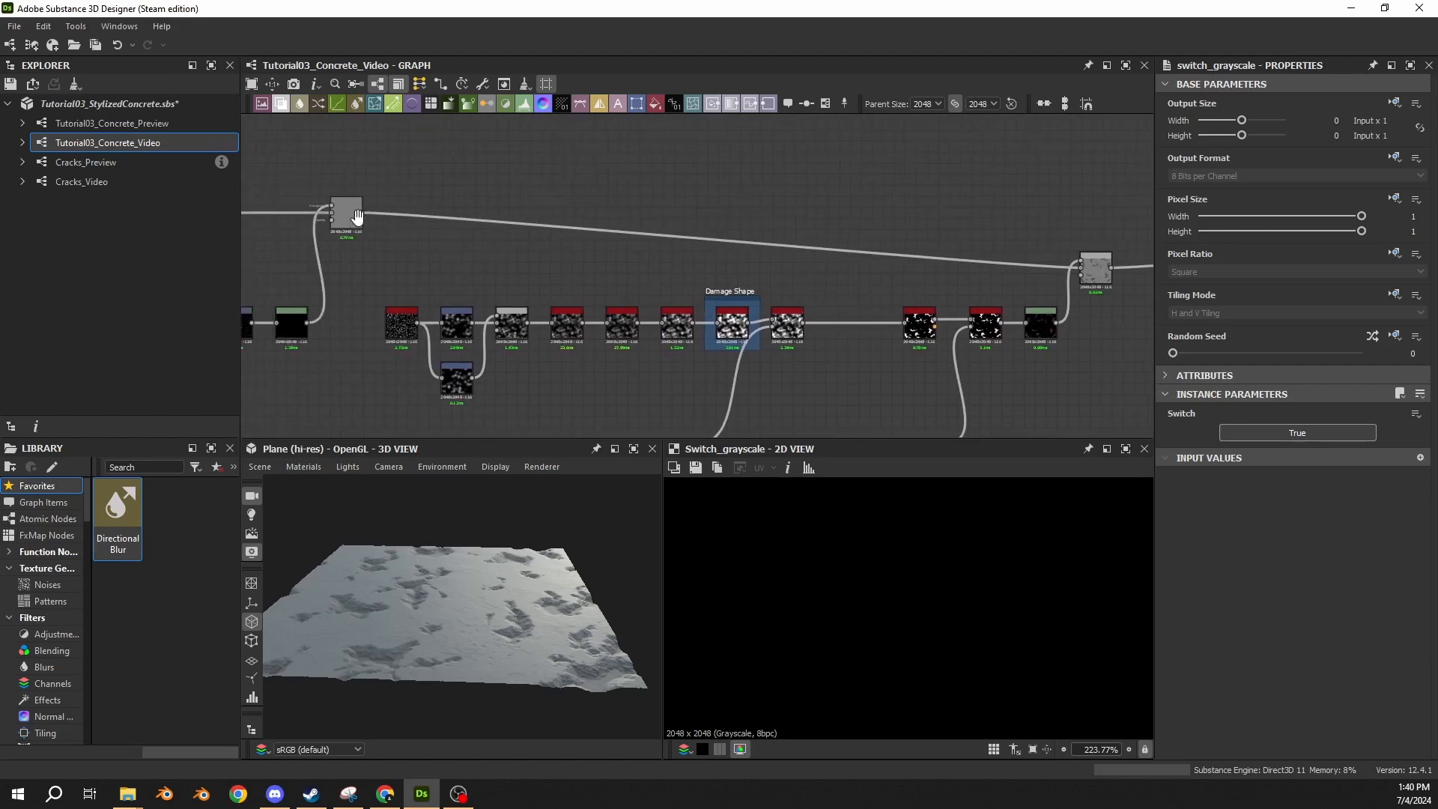
# Route a second connection from the preceding height Blend over the damage branch to a Dot node.
pyautogui.click(338, 218)
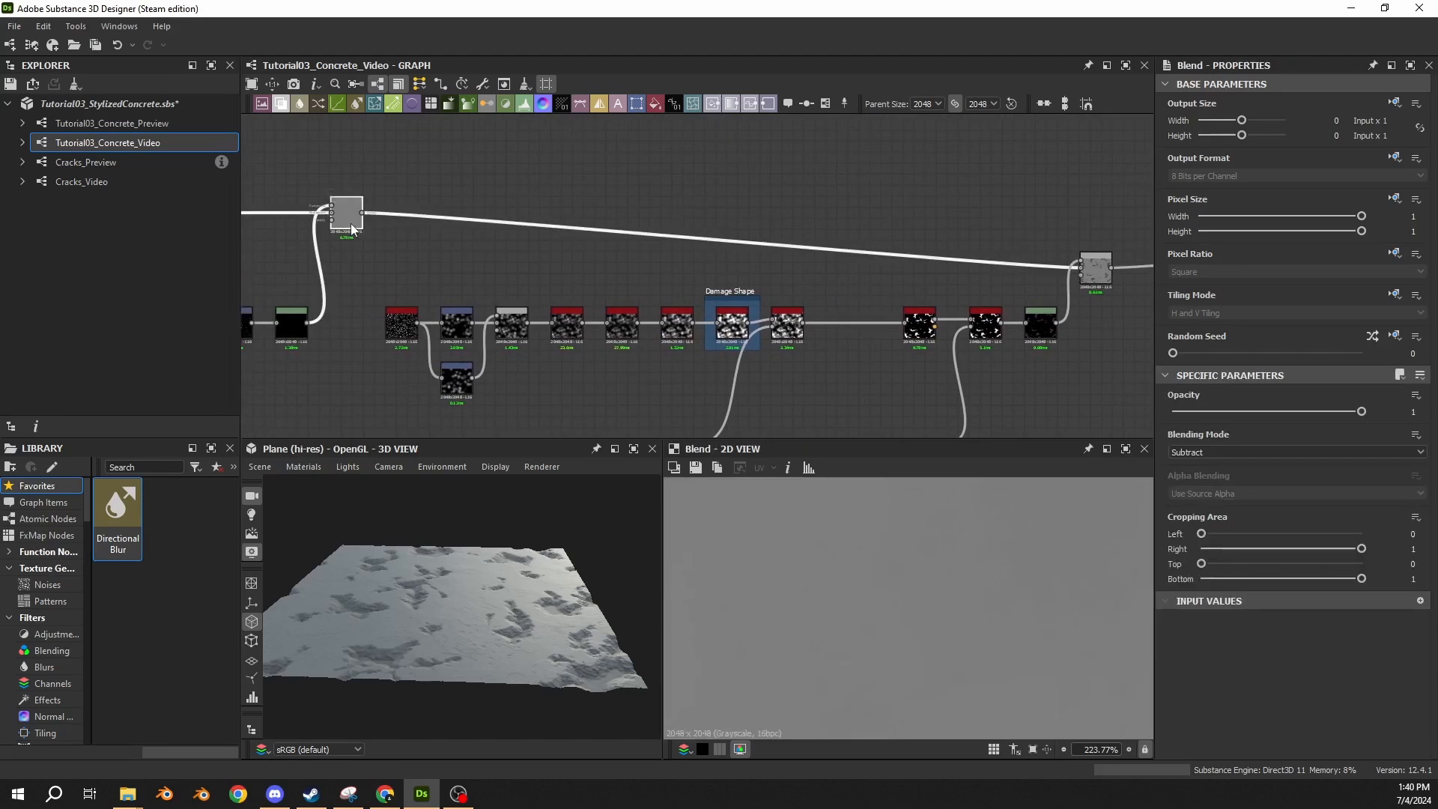
pyautogui.moveTo(362, 212); pyautogui.dragTo(1124, 233)
pyautogui.scroll(-1, 1124, 233)
pyautogui.moveTo(1123, 232); pyautogui.dragTo(915, 218, button='middle')
pyautogui.moveTo(916, 218); pyautogui.dragTo(826, 213)
pyautogui.click(861, 189)
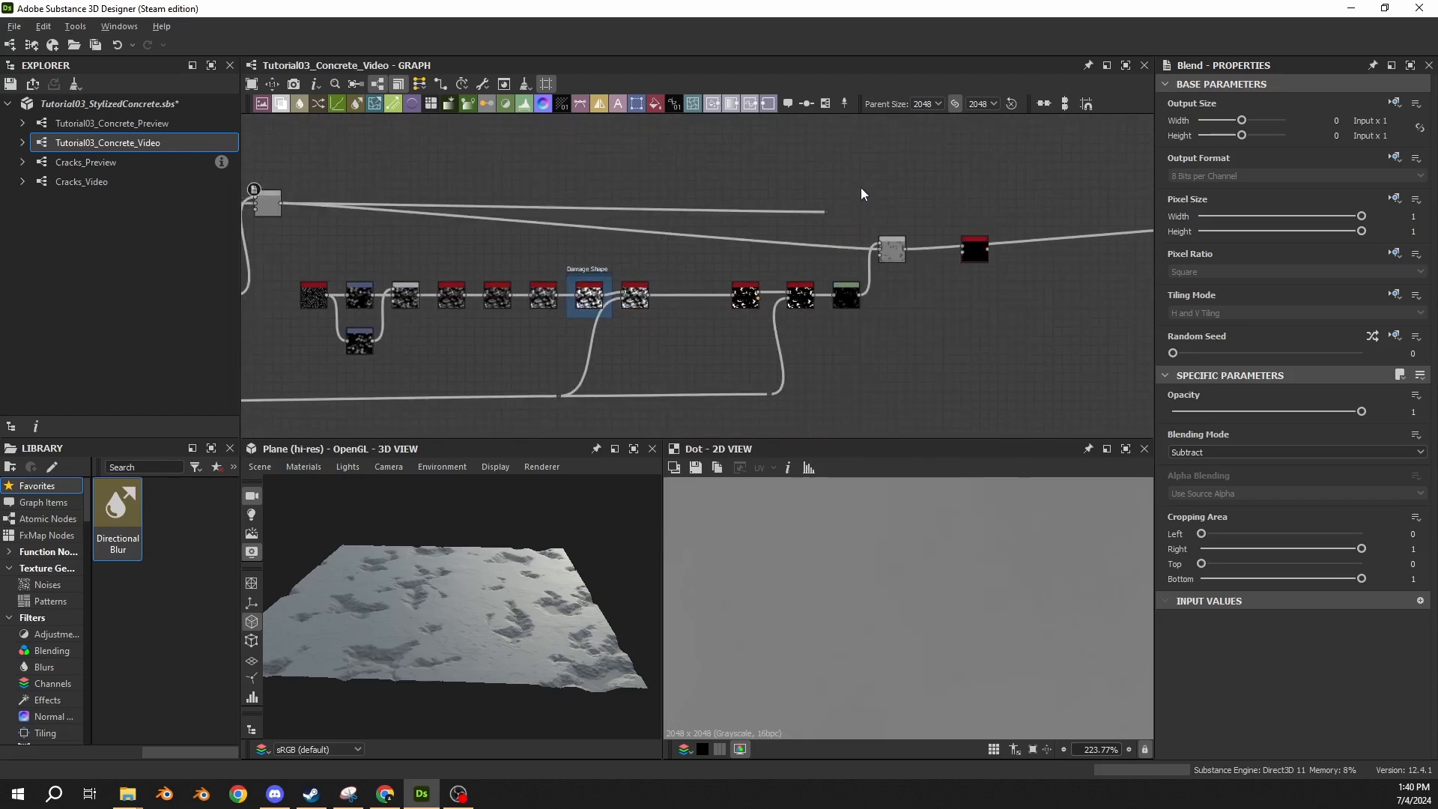
# Raise the Switch Grayscale node above the damage Blend and connect the Dot to its Input 2 (False).
pyautogui.scroll(3, 861, 187)
pyautogui.moveTo(869, 192); pyautogui.dragTo(744, 201, button='middle')
pyautogui.moveTo(914, 290); pyautogui.dragTo(915, 218)
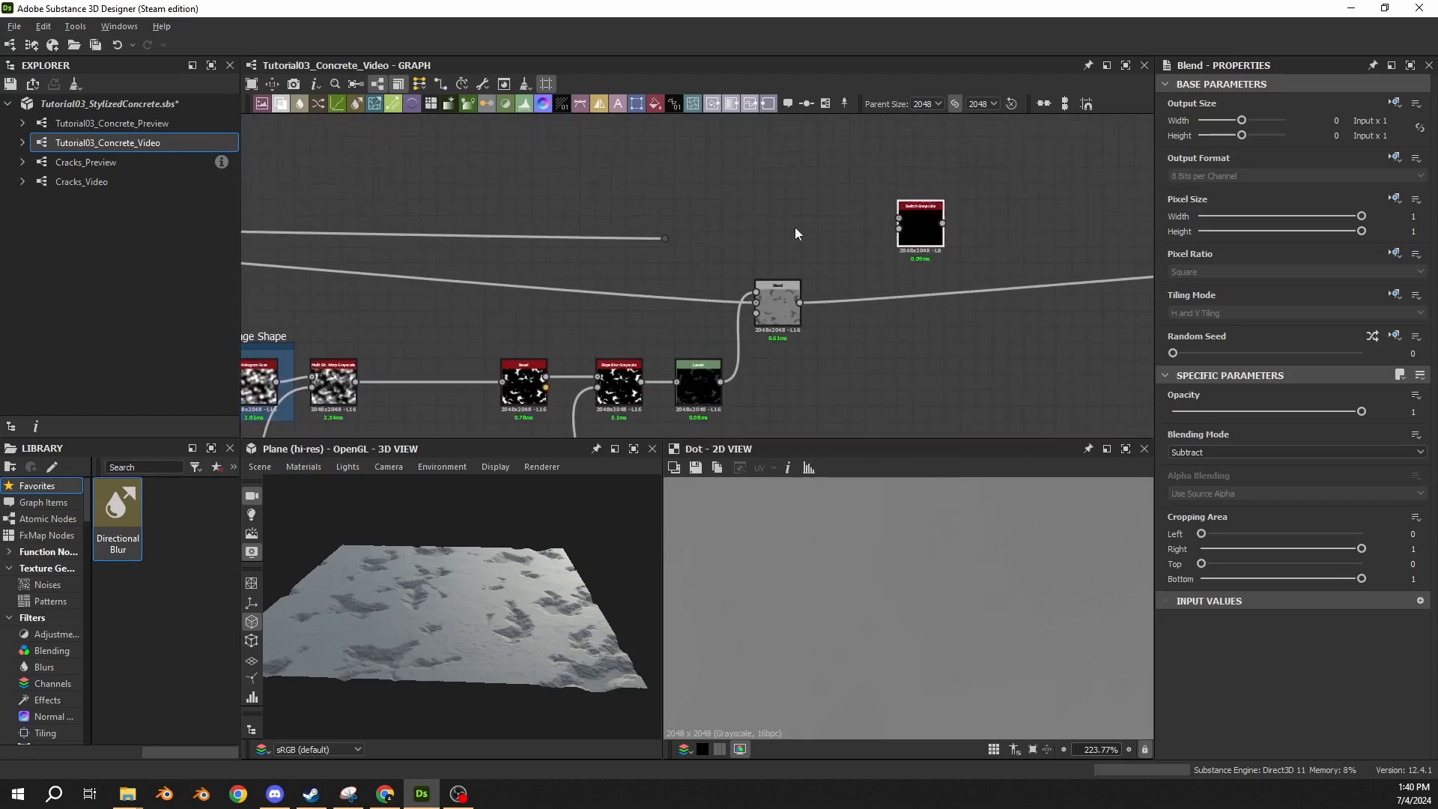
pyautogui.moveTo(794, 227); pyautogui.dragTo(784, 251, button='middle')
pyautogui.moveTo(843, 223); pyautogui.dragTo(844, 268)
pyautogui.scroll(5, 1075, 240)
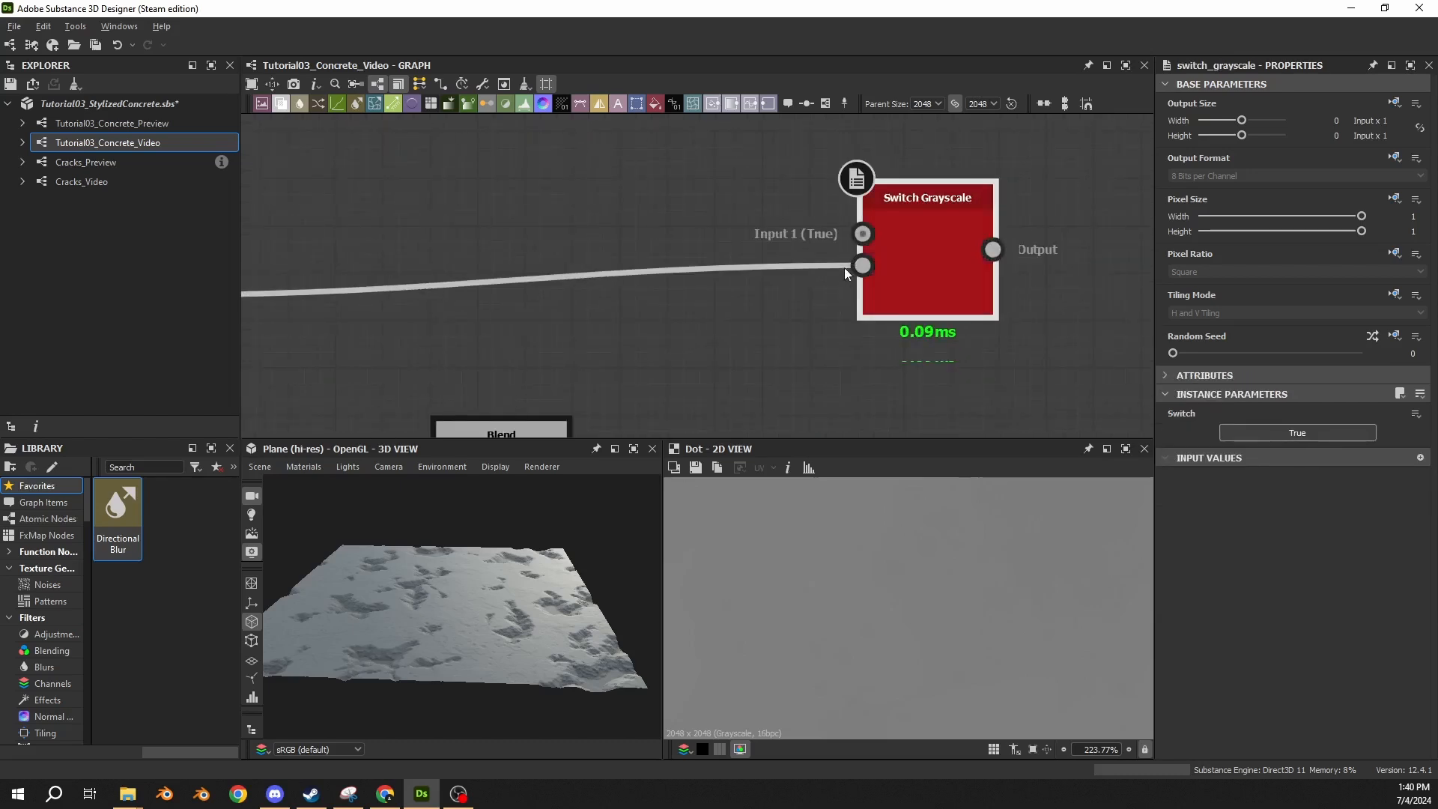
# Connect the damage Blend to the Switch Grayscale's Input 1 (True) and delete the Dot node from the bypass connection.
pyautogui.scroll(-3, 592, 268)
pyautogui.click(567, 339)
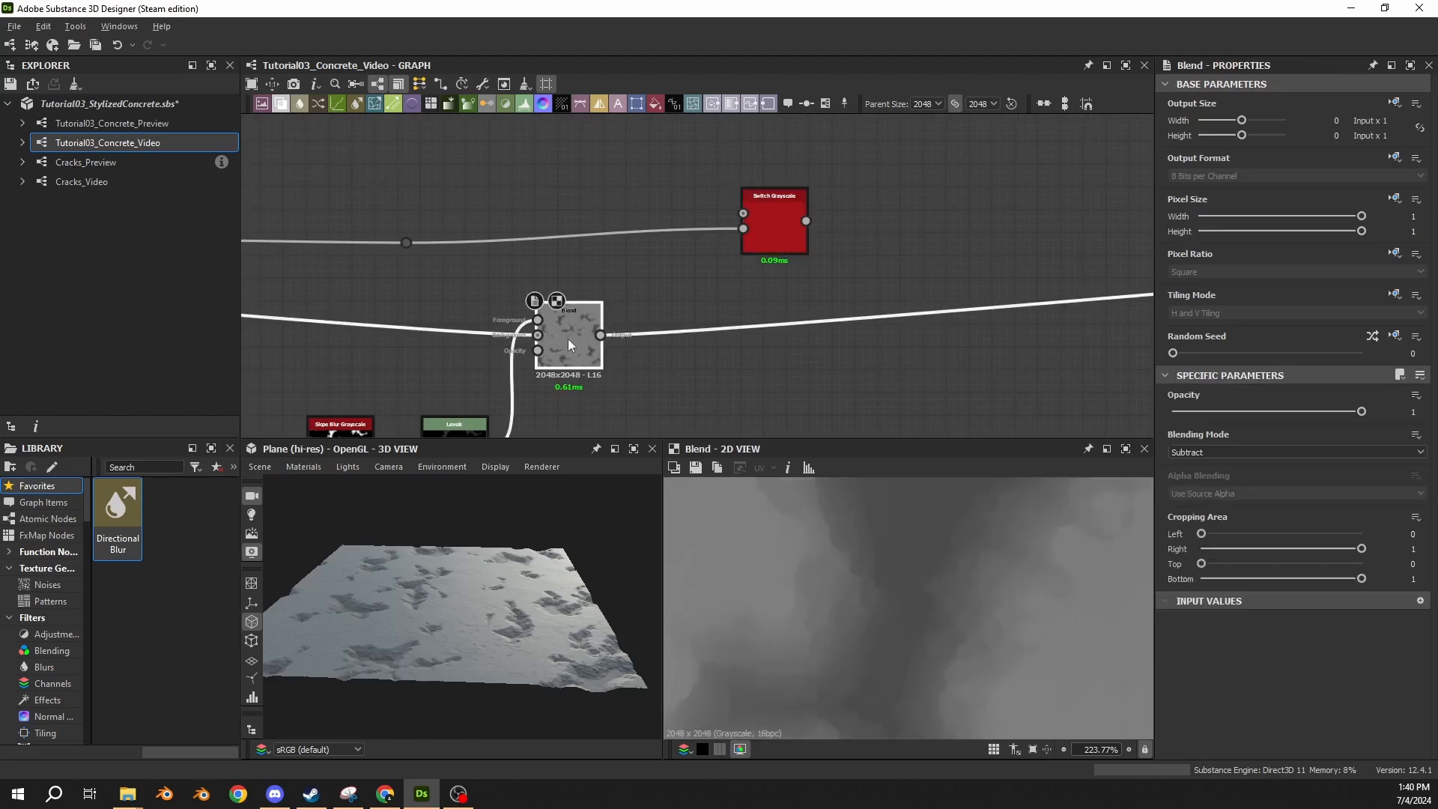
pyautogui.moveTo(601, 335); pyautogui.dragTo(751, 207)
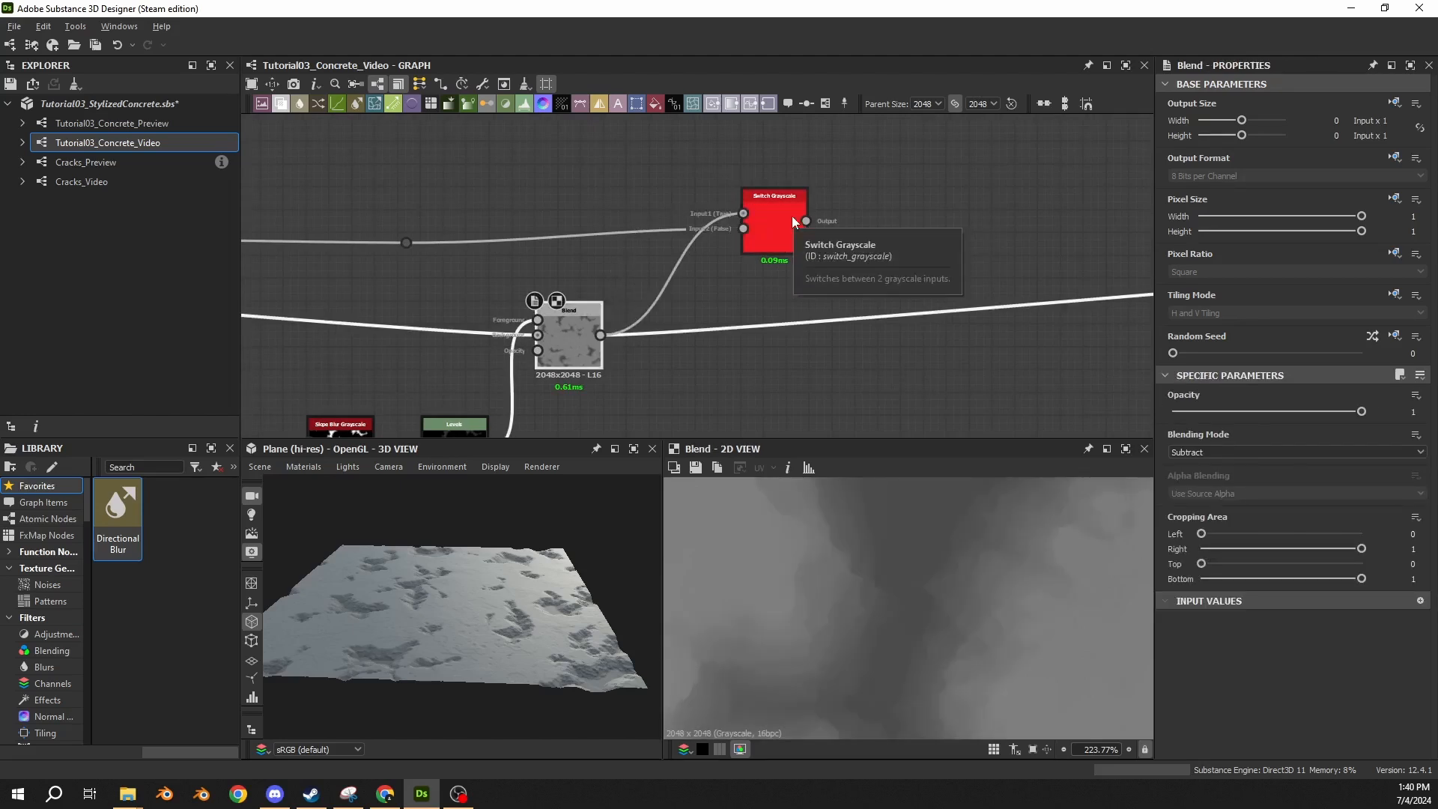
pyautogui.moveTo(564, 197); pyautogui.dragTo(795, 186, button='middle')
pyautogui.click(638, 231)
pyautogui.press('Delete')
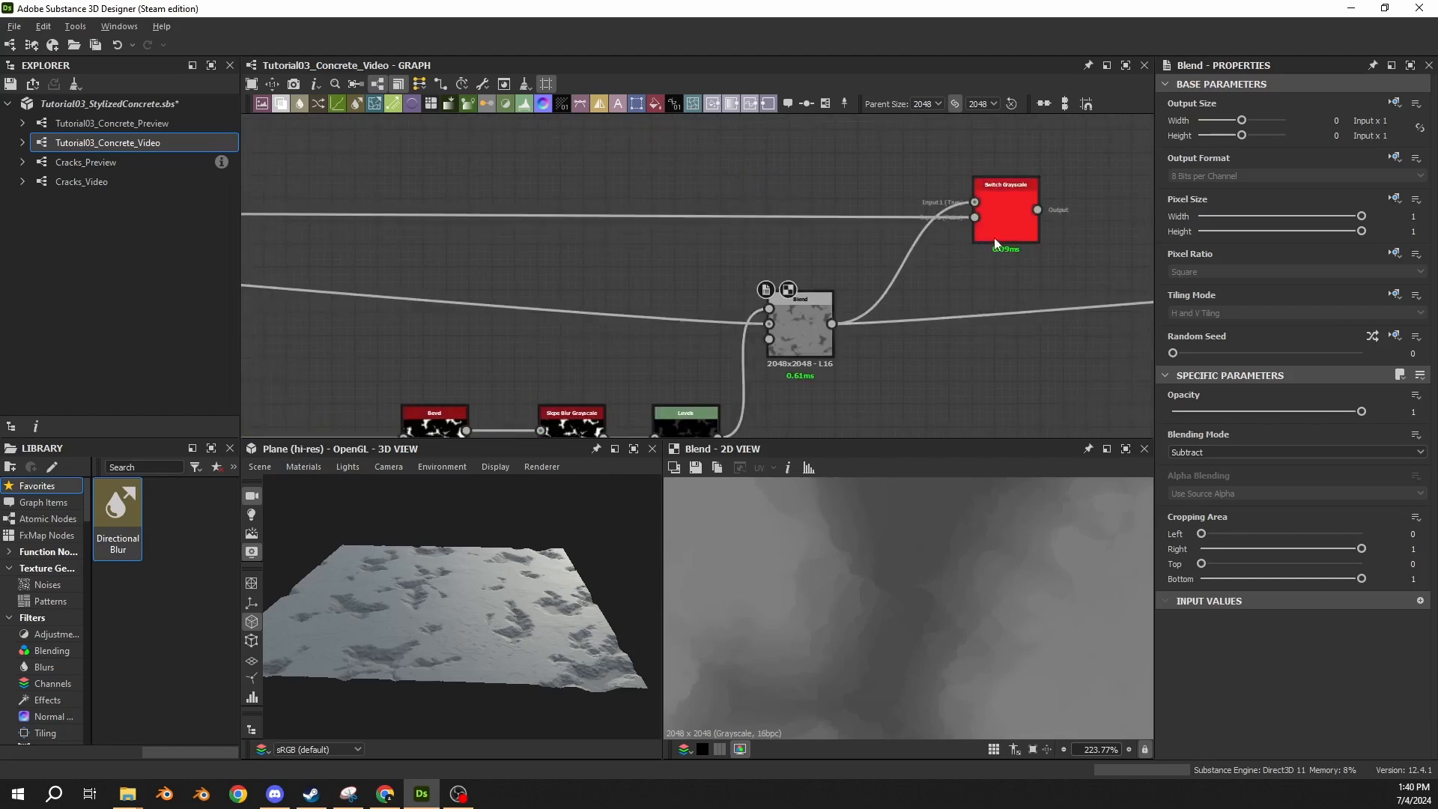
# Move the Switch Grayscale node closer to the damage Blend and preview its output.
pyautogui.moveTo(995, 237); pyautogui.dragTo(917, 244)
pyautogui.scroll(-5, 571, 235)
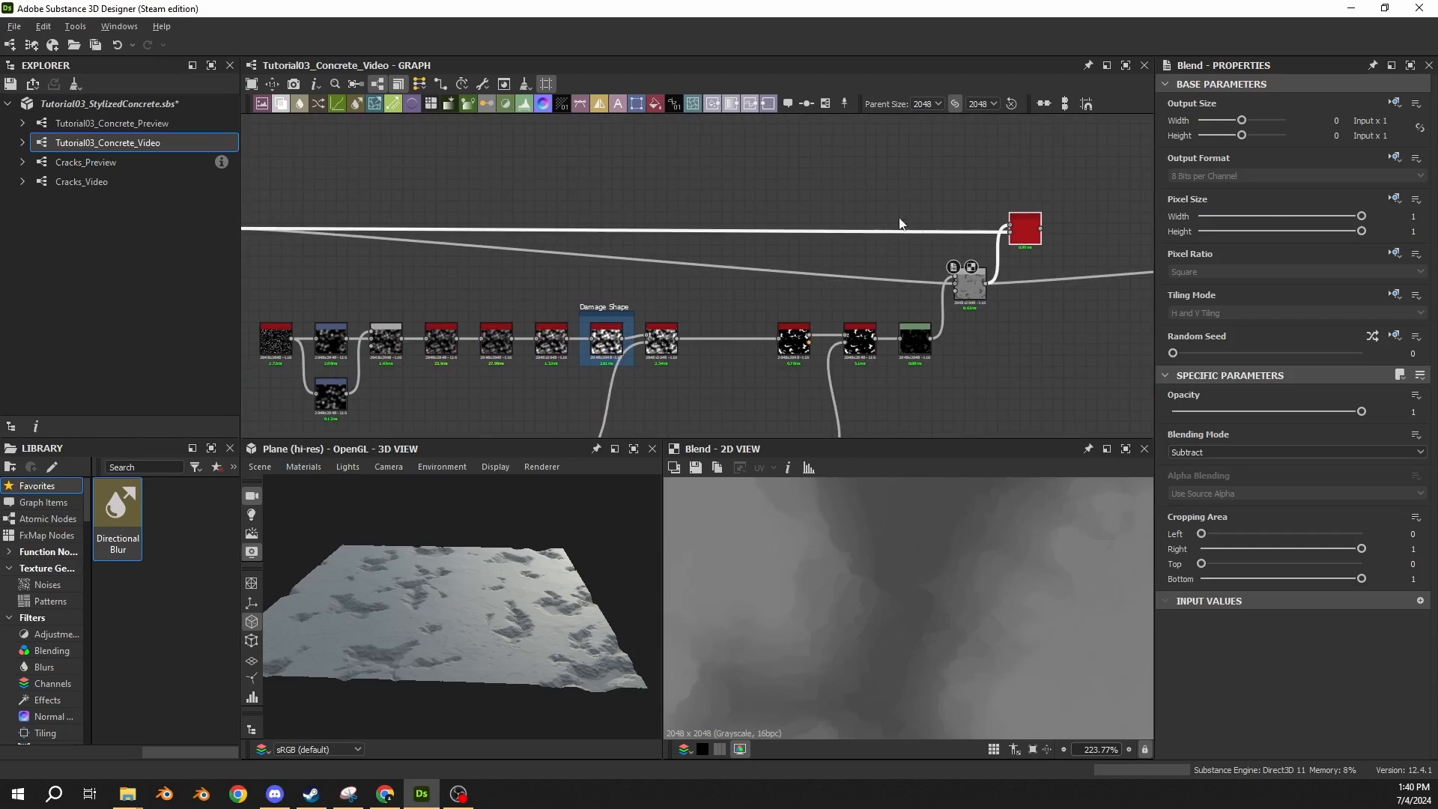
pyautogui.scroll(4, 1011, 213)
pyautogui.click(1023, 232)
pyautogui.moveTo(1022, 228); pyautogui.dragTo(820, 183, button='middle')
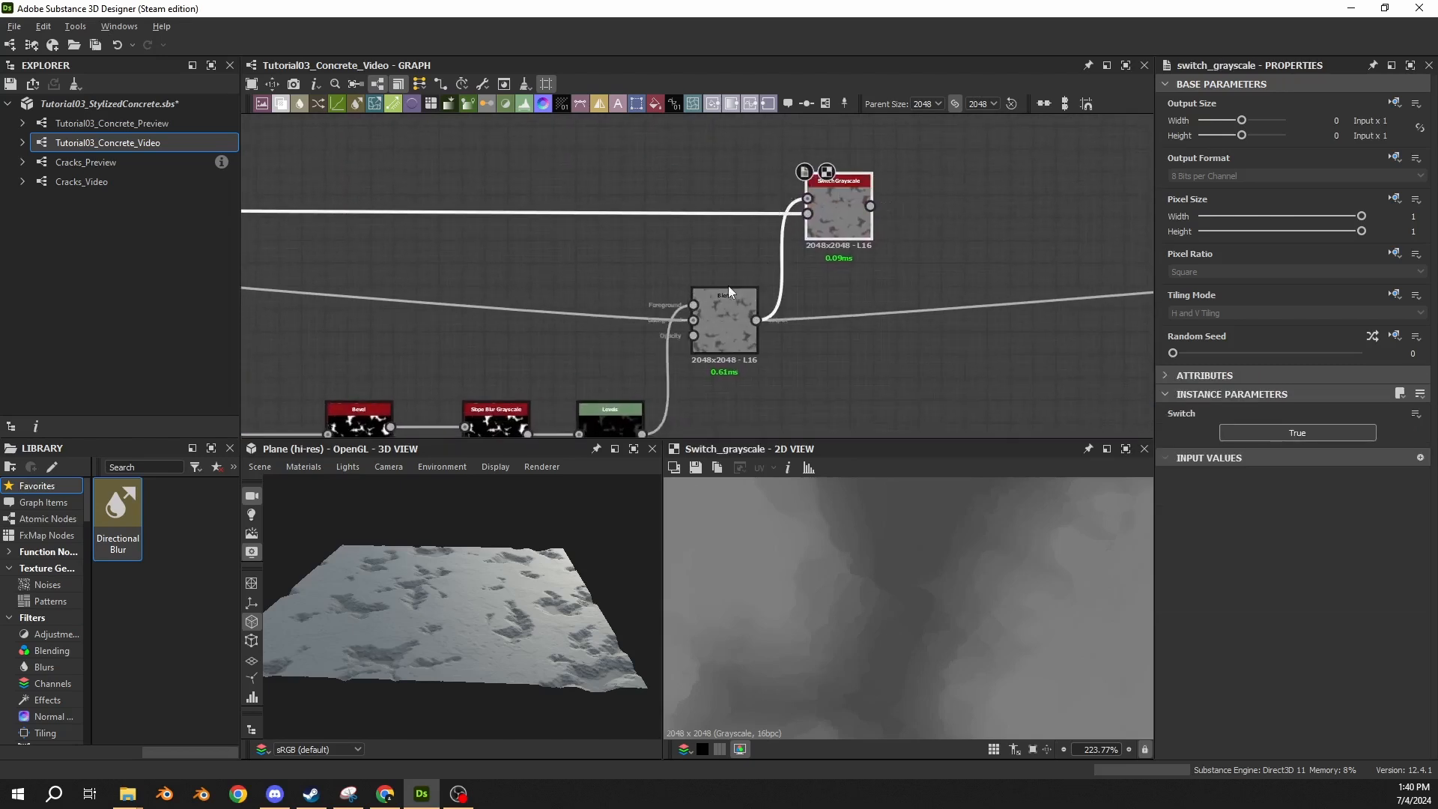
# Compare the damaged and undamaged heights feeding the Switch Grayscale's True and False inputs.
pyautogui.click(735, 308)
pyautogui.click(858, 226)
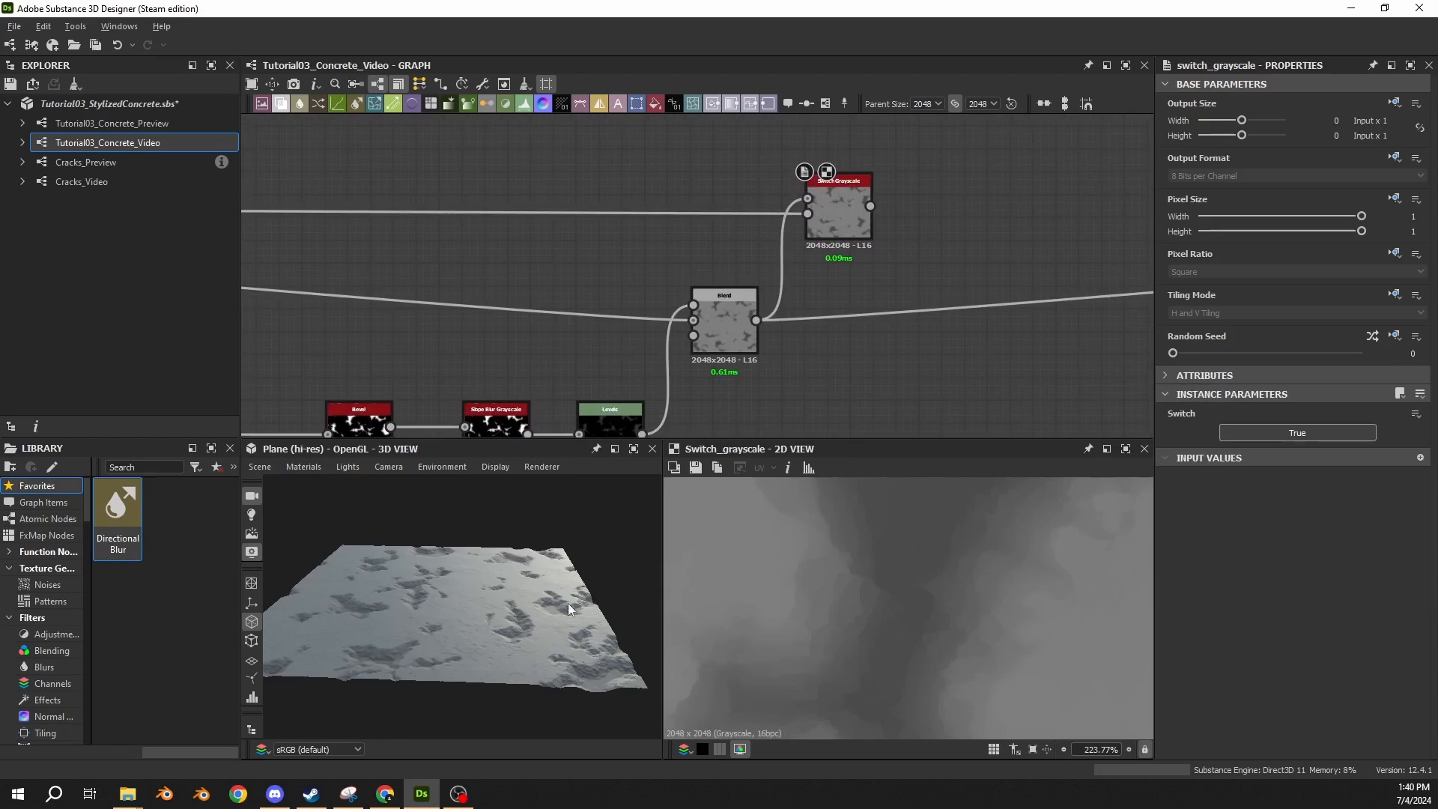
pyautogui.scroll(2, 805, 214)
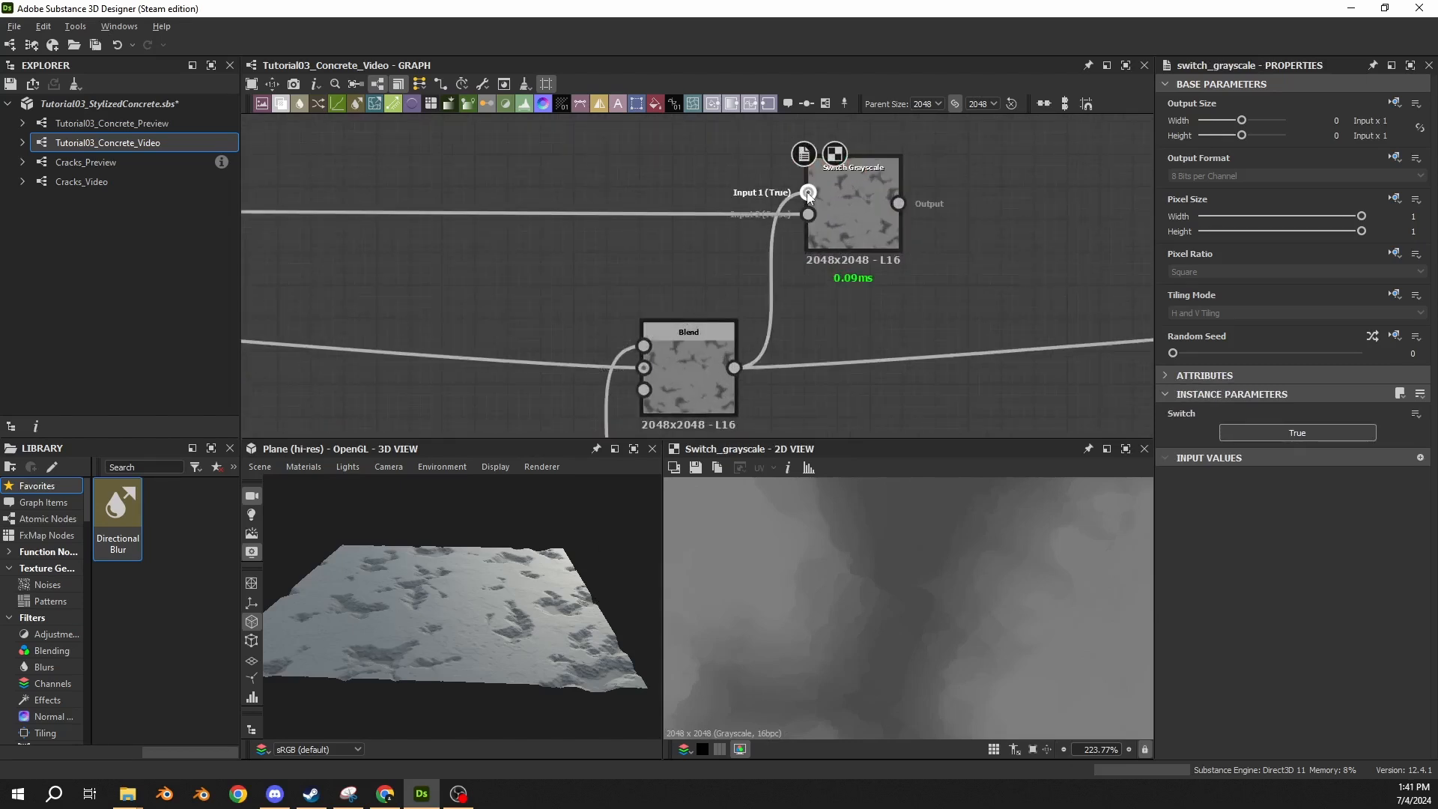
pyautogui.doubleClick(696, 353)
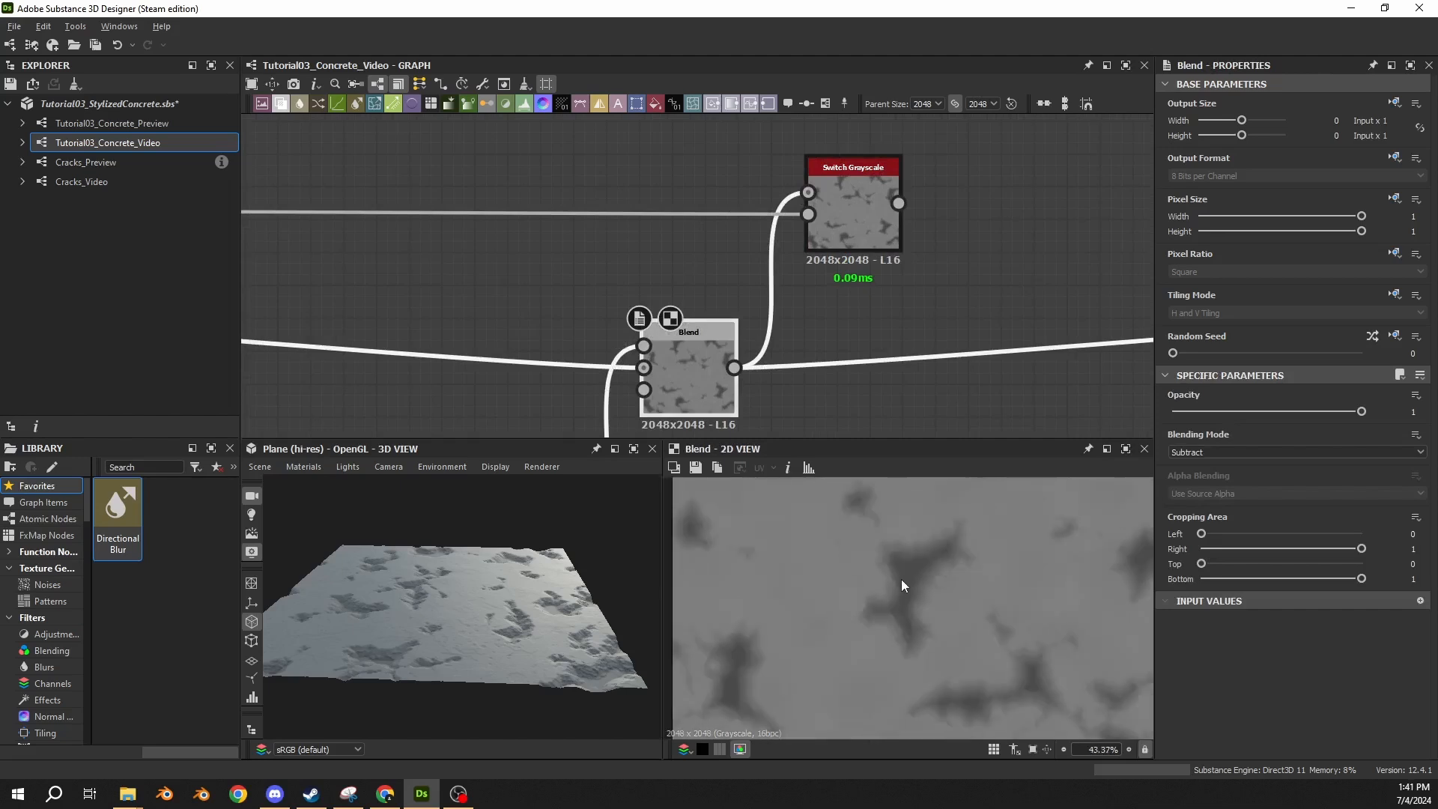
pyautogui.click(821, 221)
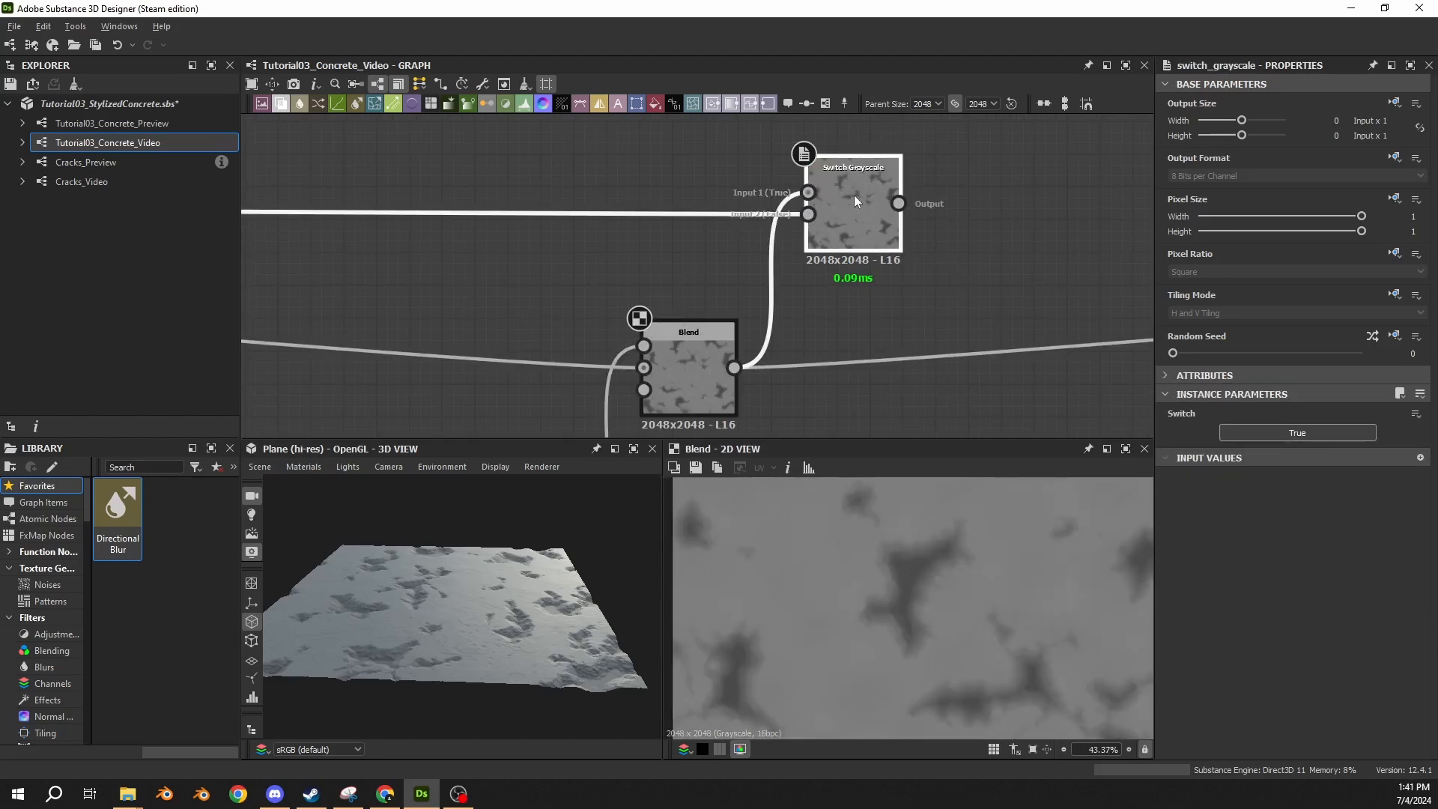
pyautogui.doubleClick(813, 214)
pyautogui.scroll(-7, 904, 578)
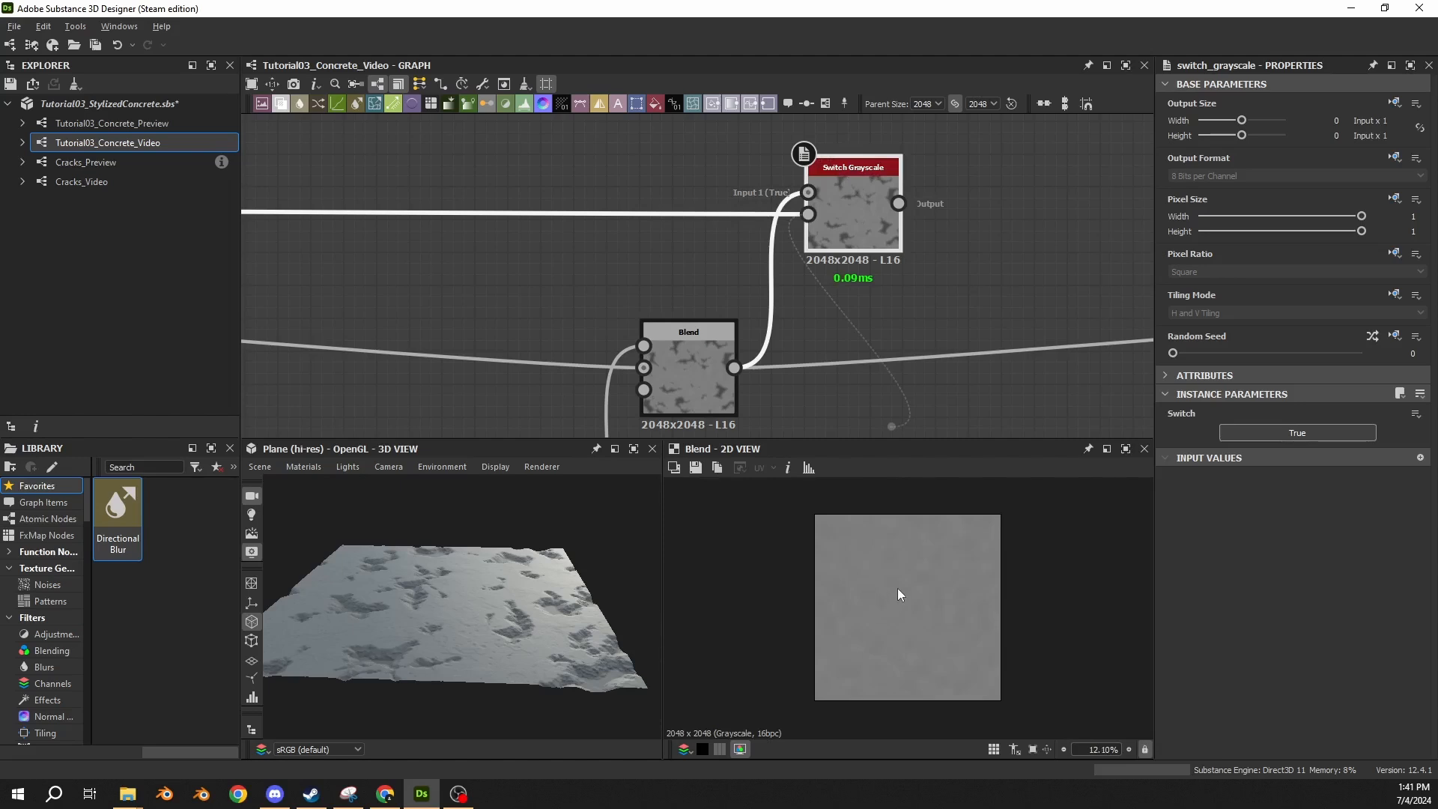
# Put a frame around the Switch Grayscale node and title it "Damaged Switch".
pyautogui.click(825, 103)
pyautogui.moveTo(867, 133); pyautogui.dragTo(868, 209, button='middle')
pyautogui.click(806, 184)
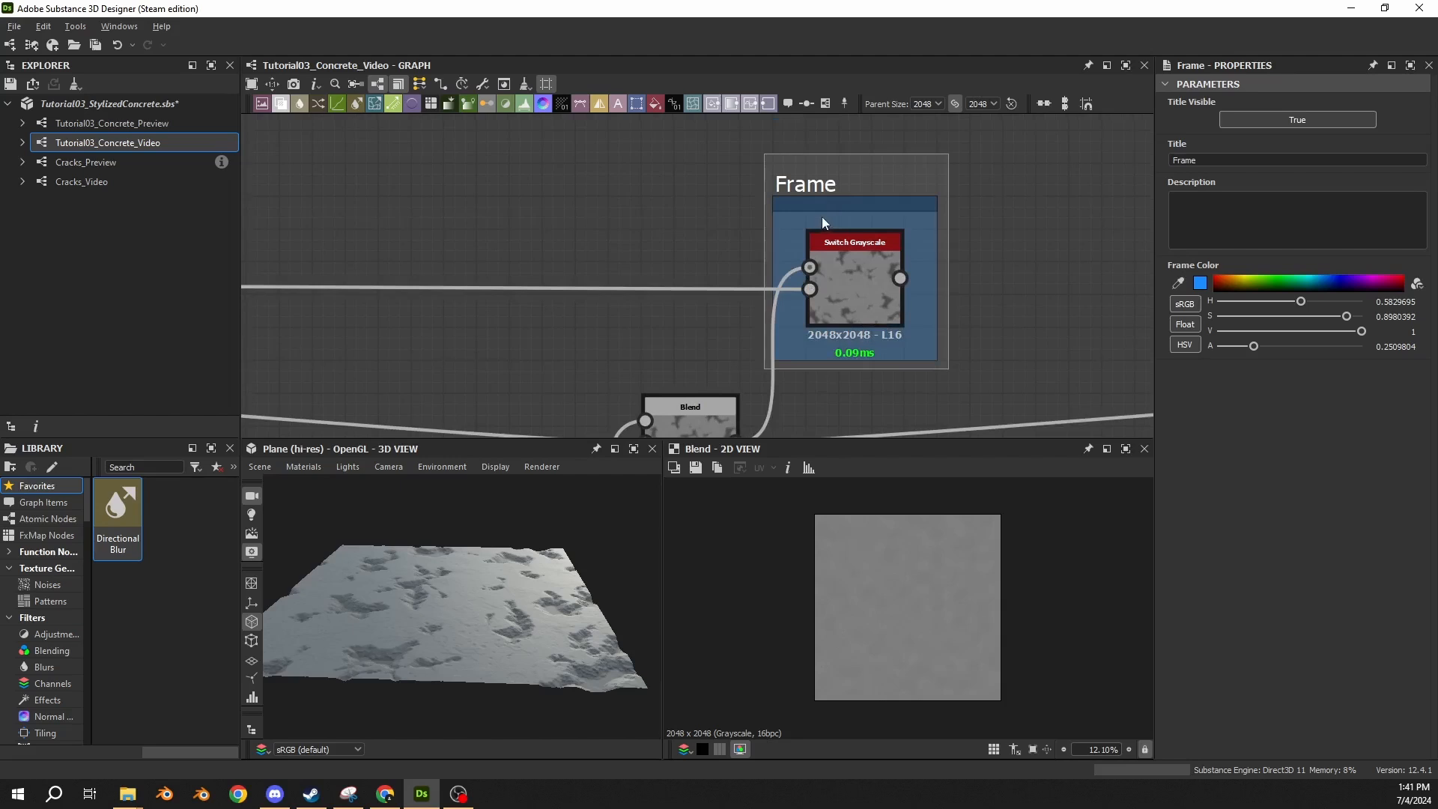
pyautogui.doubleClick(1217, 160)
pyautogui.write('Damage')
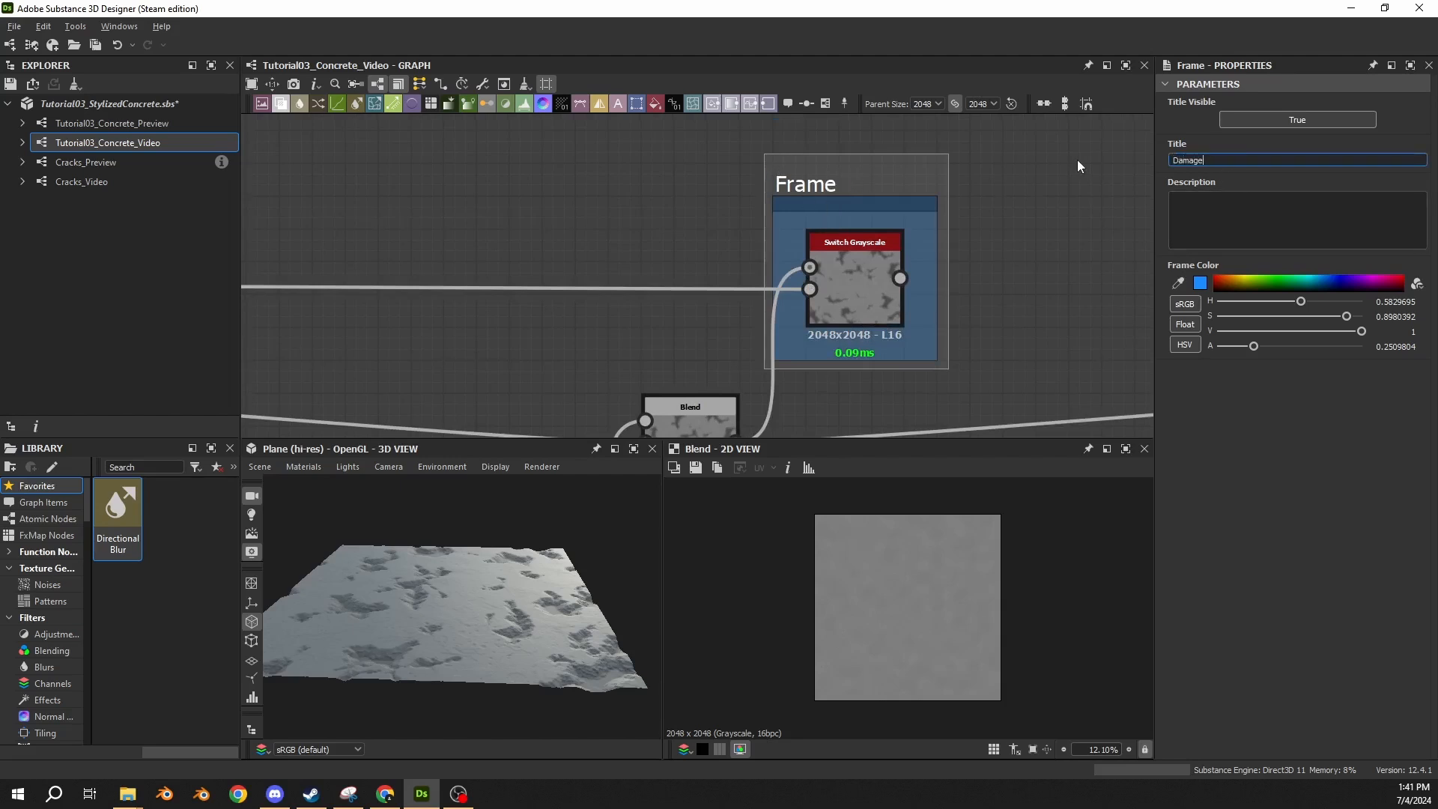
pyautogui.write('d Switch')
pyautogui.press('Return')
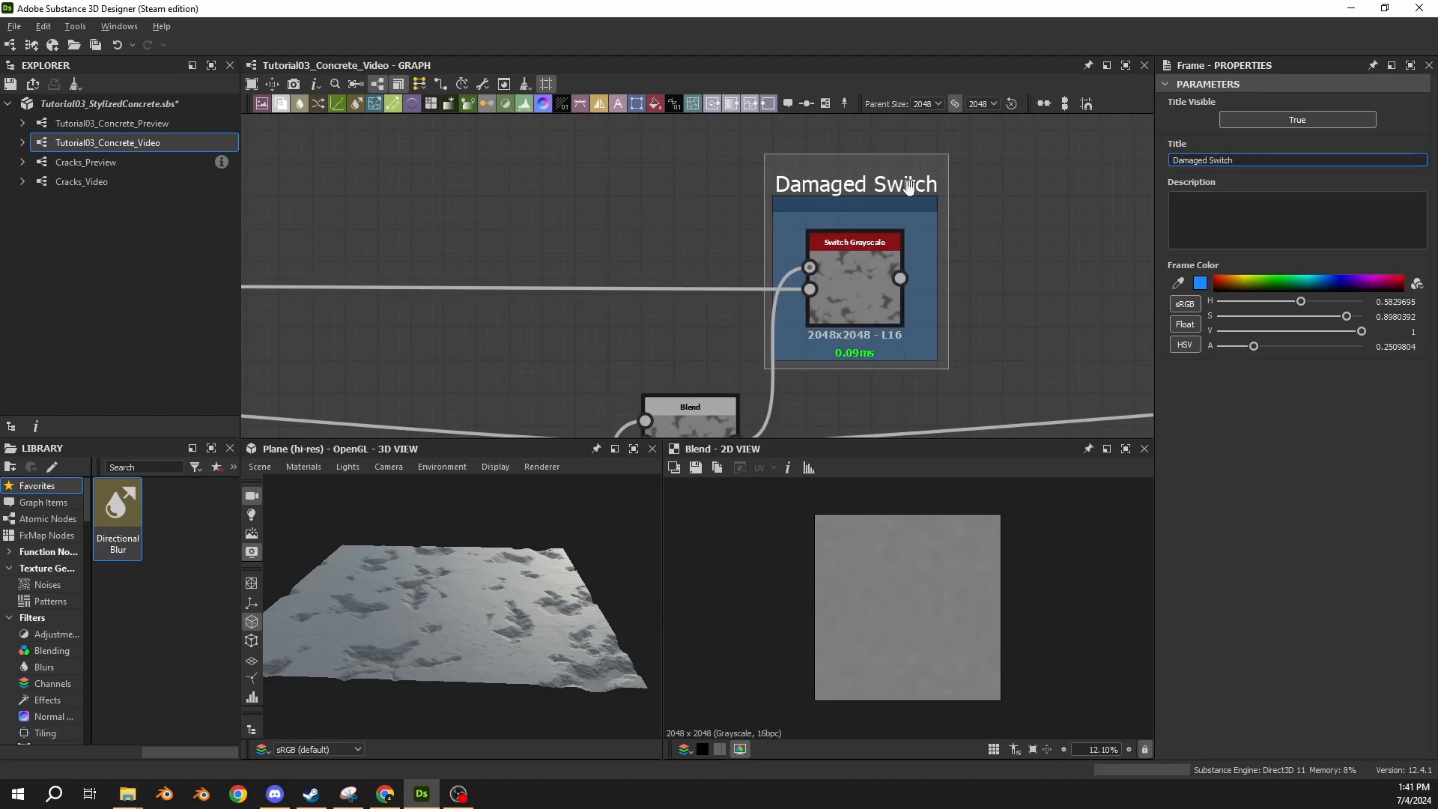
# Colour the Damaged Switch frame red by setting its hue to 0.
pyautogui.moveTo(1266, 305); pyautogui.dragTo(1193, 308)
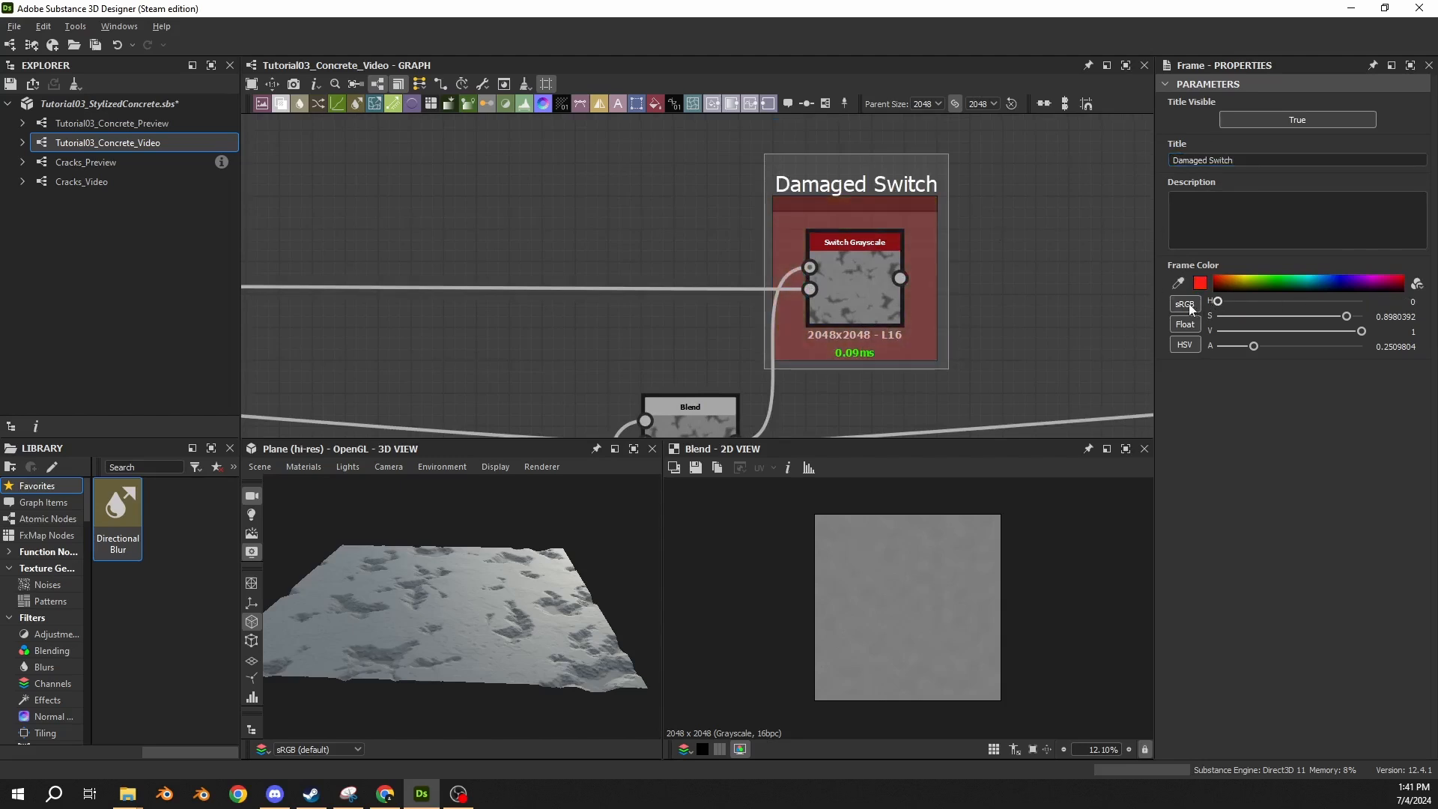
pyautogui.click(1037, 258)
pyautogui.moveTo(1005, 237); pyautogui.dragTo(824, 227, button='middle')
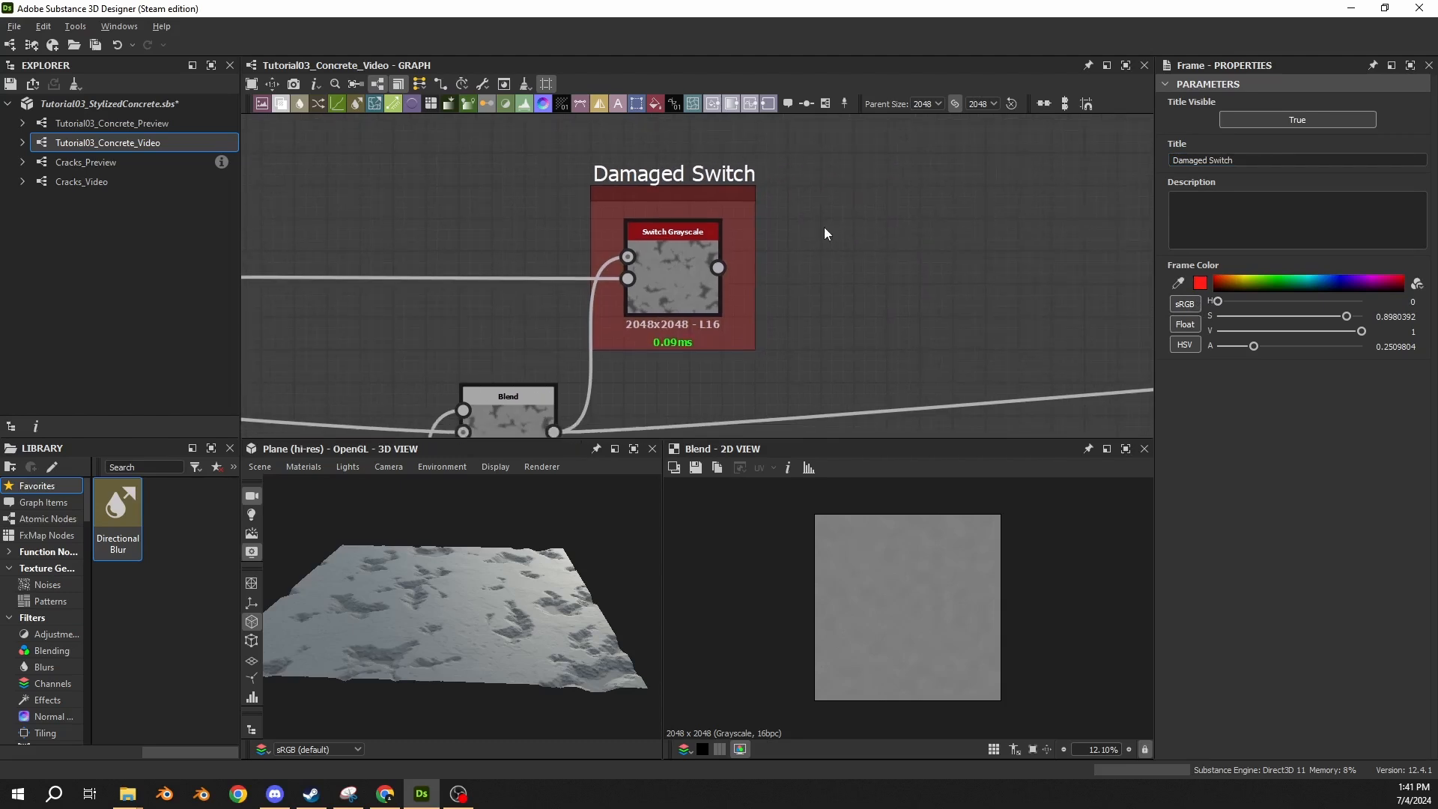
# Expose the Switch Grayscale's Switch parameter as a new graph input with identifier "damaged" and label "Damaged?".
pyautogui.click(691, 276)
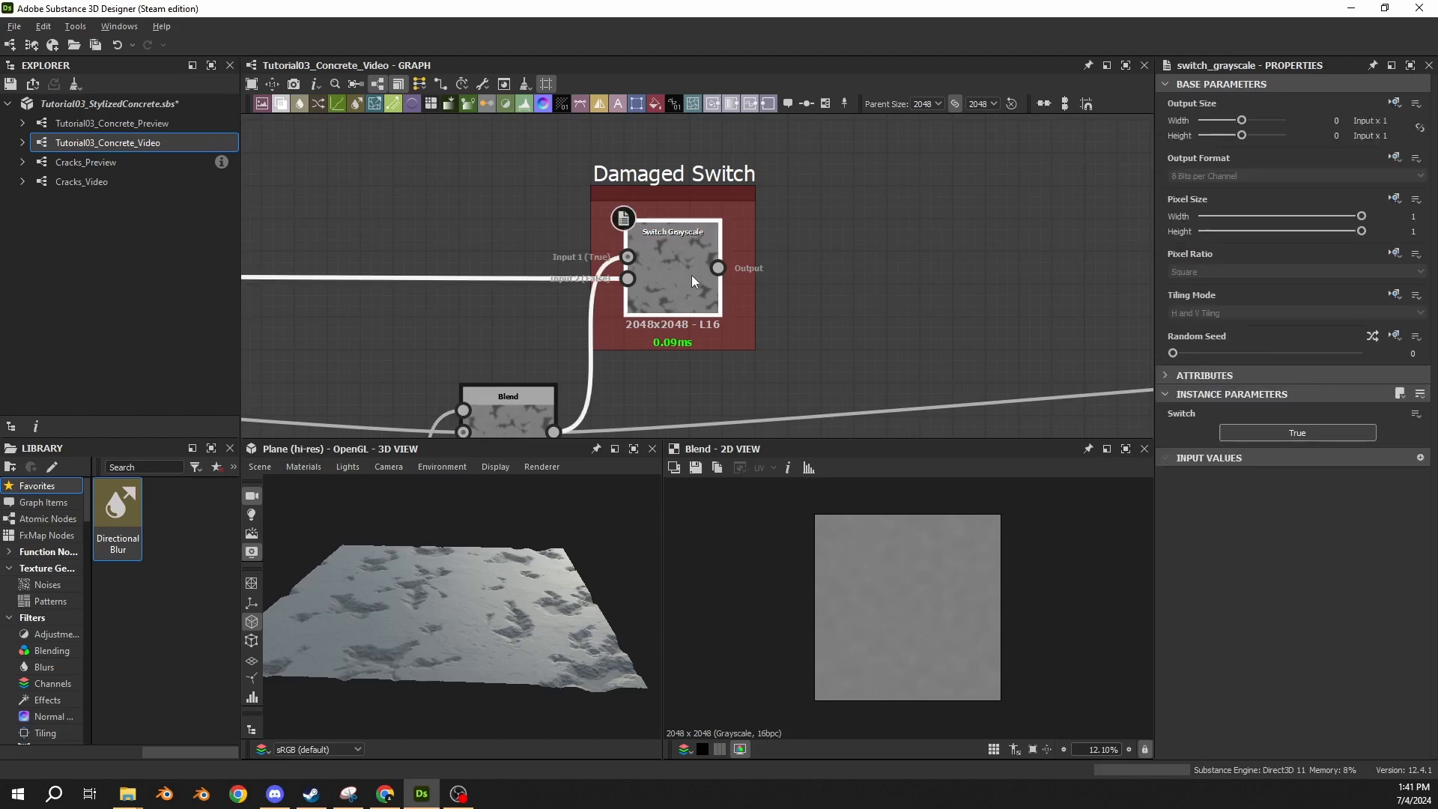
pyautogui.click(1415, 417)
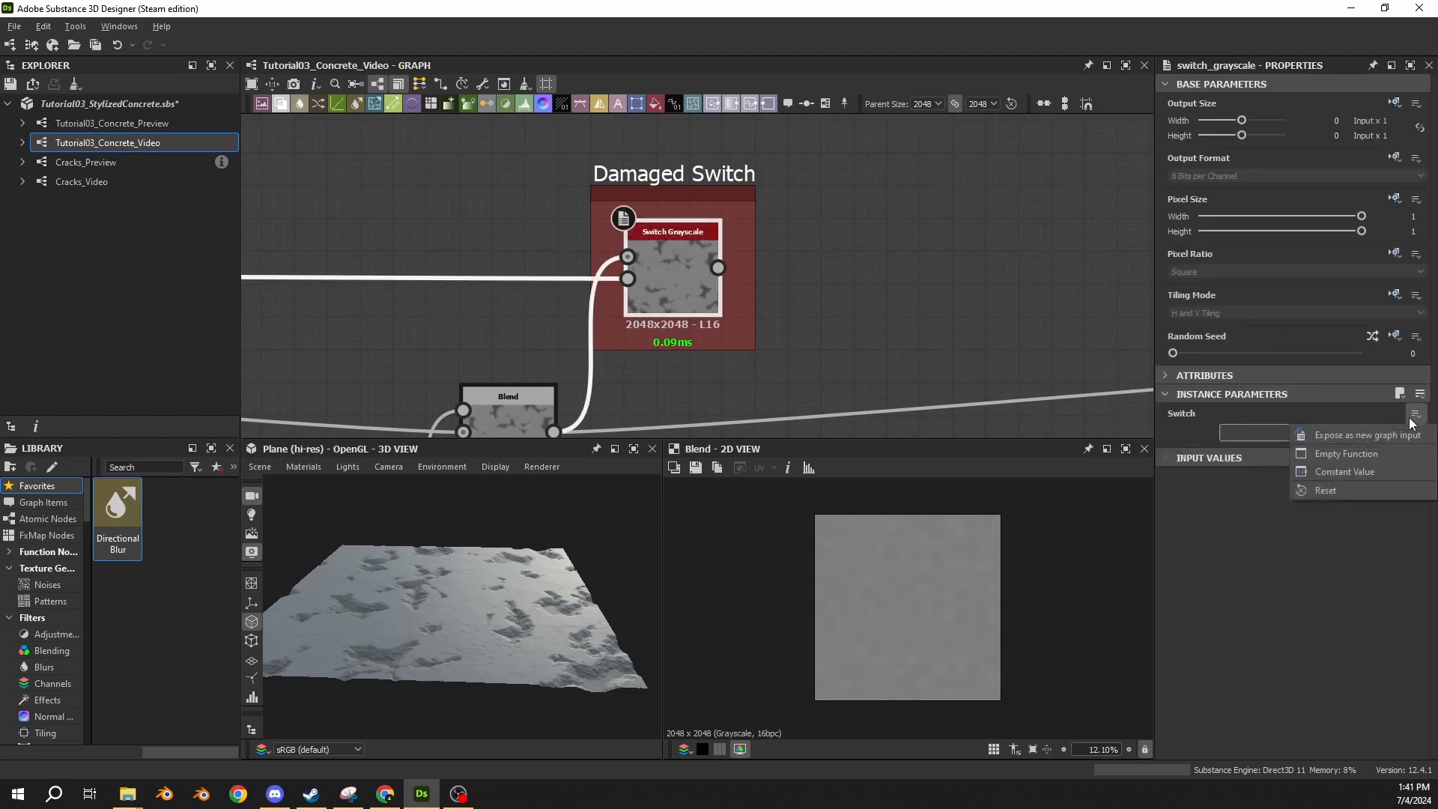
pyautogui.click(1370, 434)
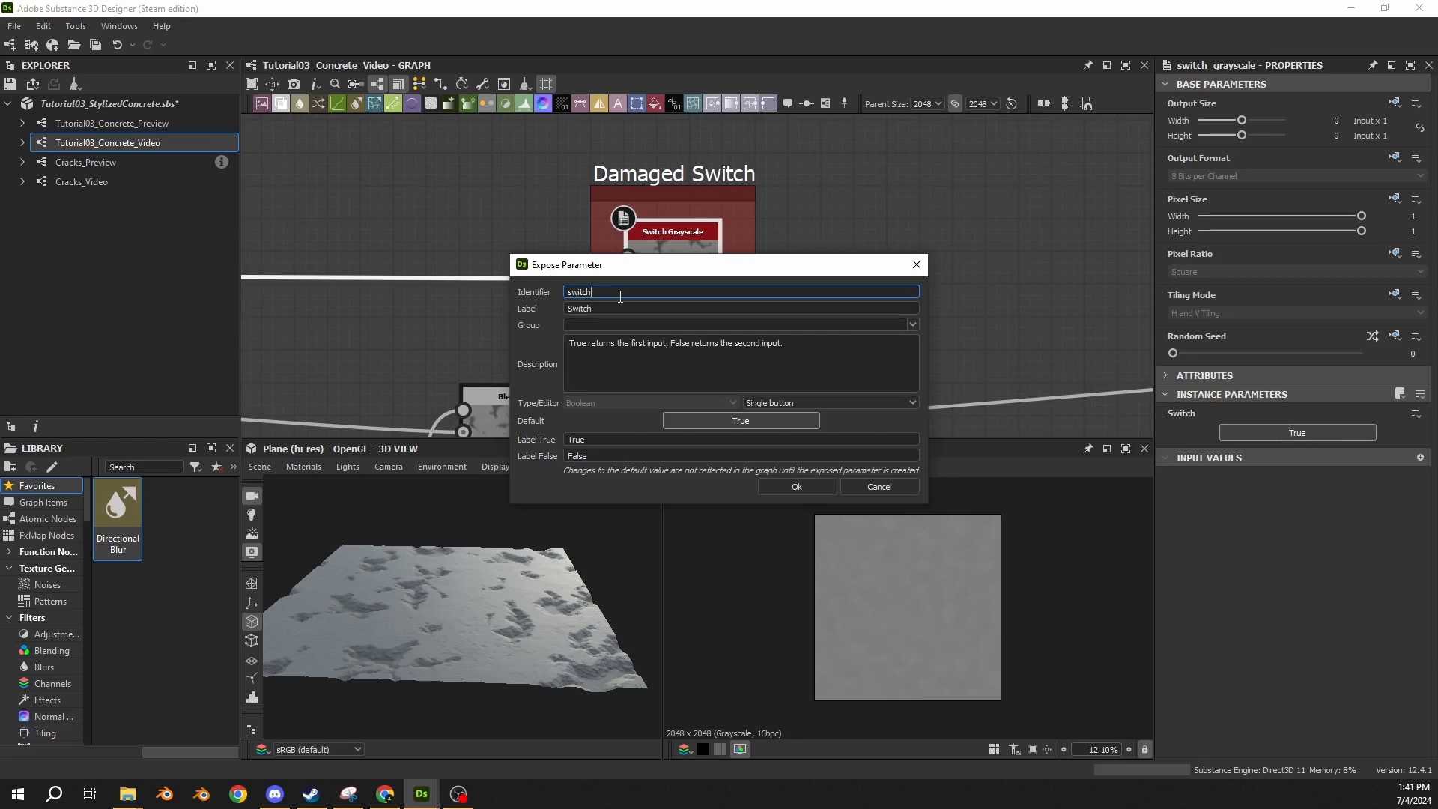
pyautogui.doubleClick(620, 294)
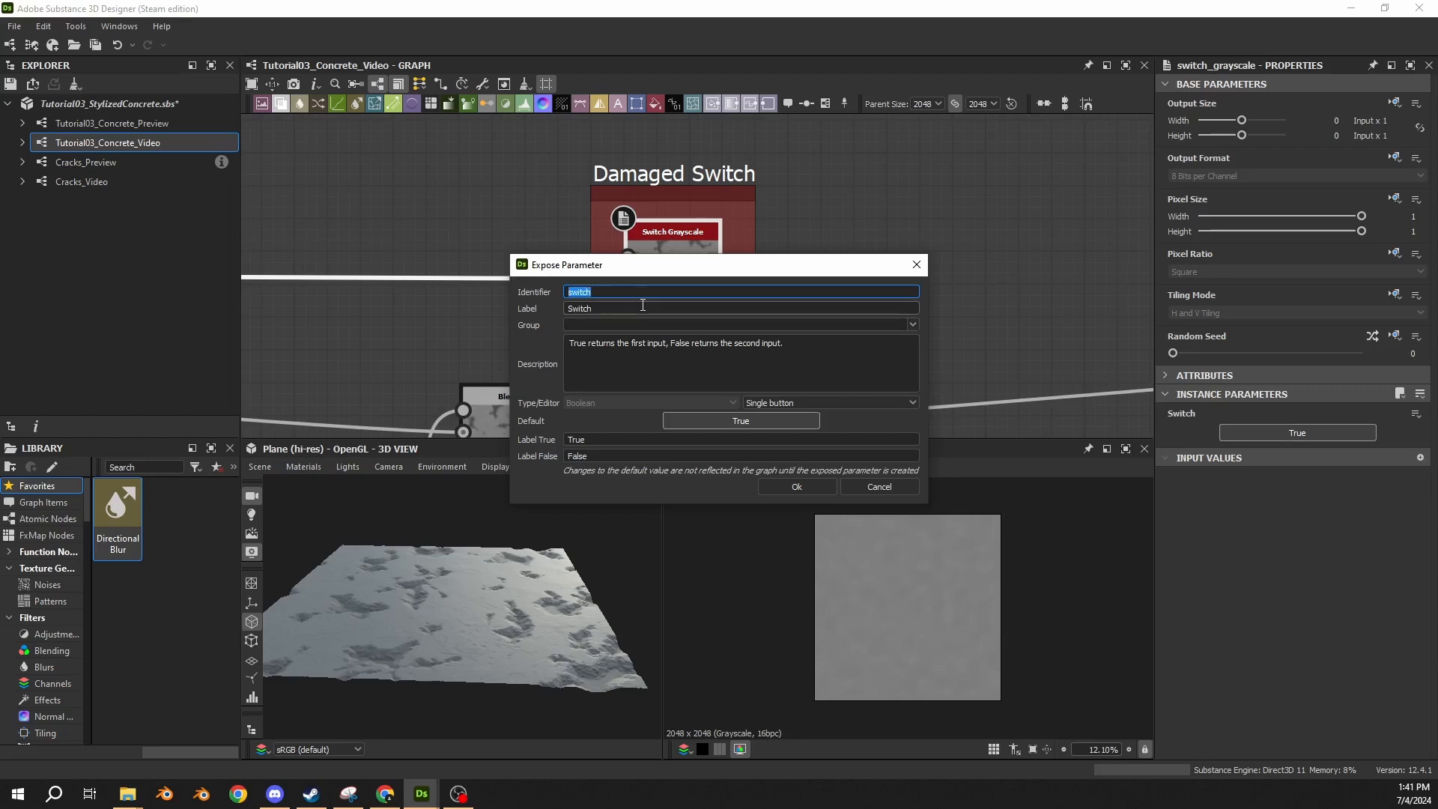
pyautogui.write('damaged')
pyautogui.press('Tab')
pyautogui.write('Damag')
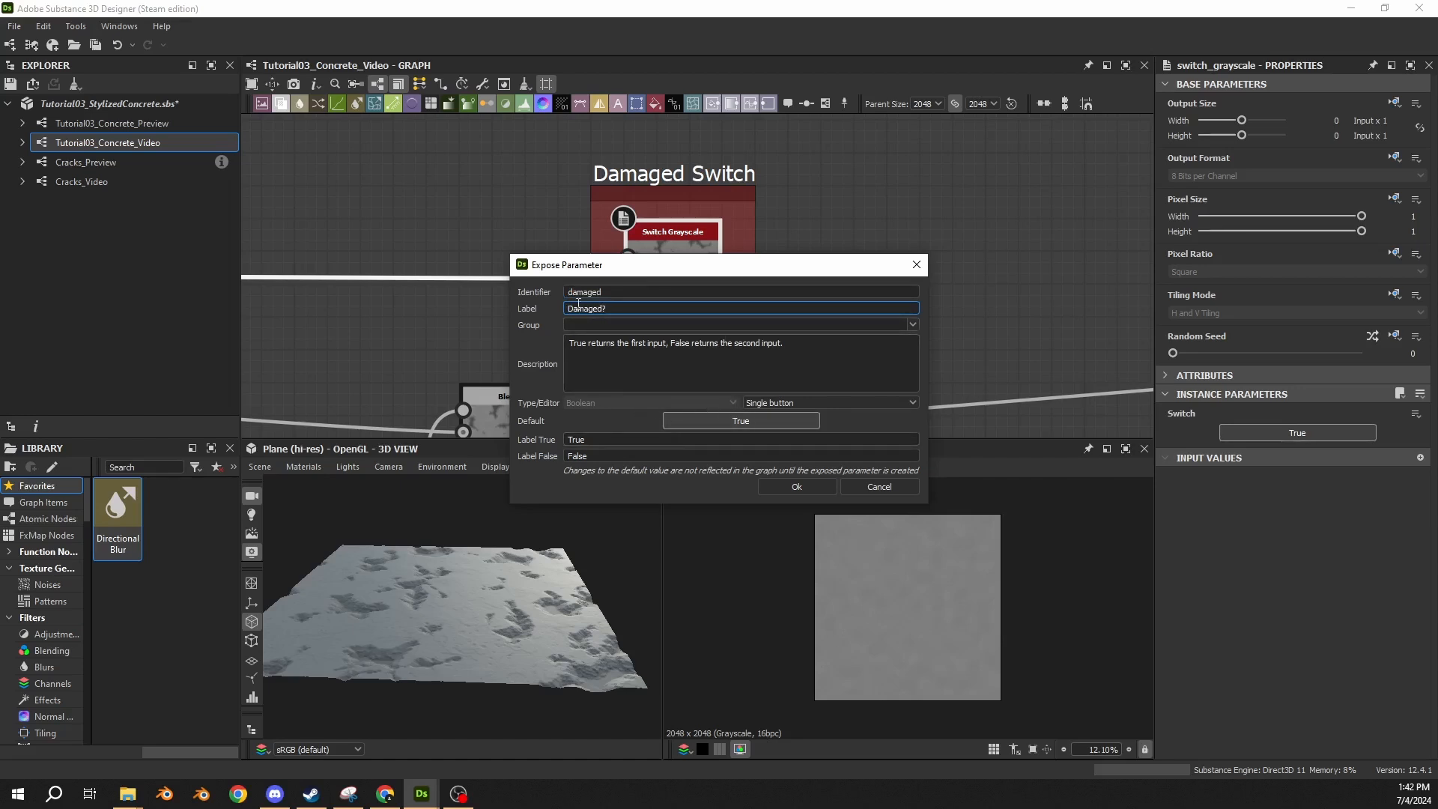
pyautogui.click(781, 485)
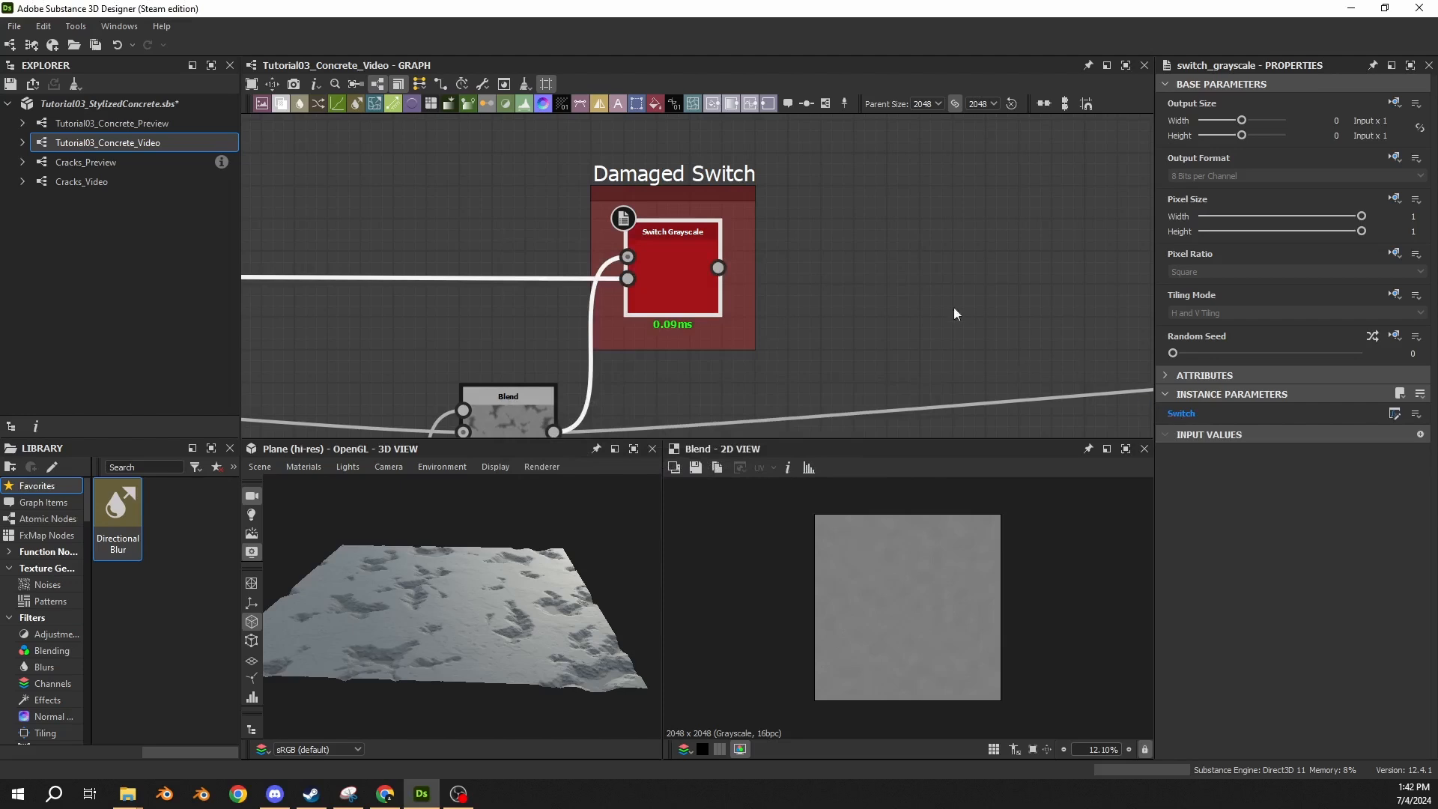
# Connect the Switch Grayscale's output to the first Levels node downstream, replacing its direct link from the damage Blend.
pyautogui.moveTo(953, 306); pyautogui.dragTo(506, 262, button='middle')
pyautogui.scroll(-4, 507, 262)
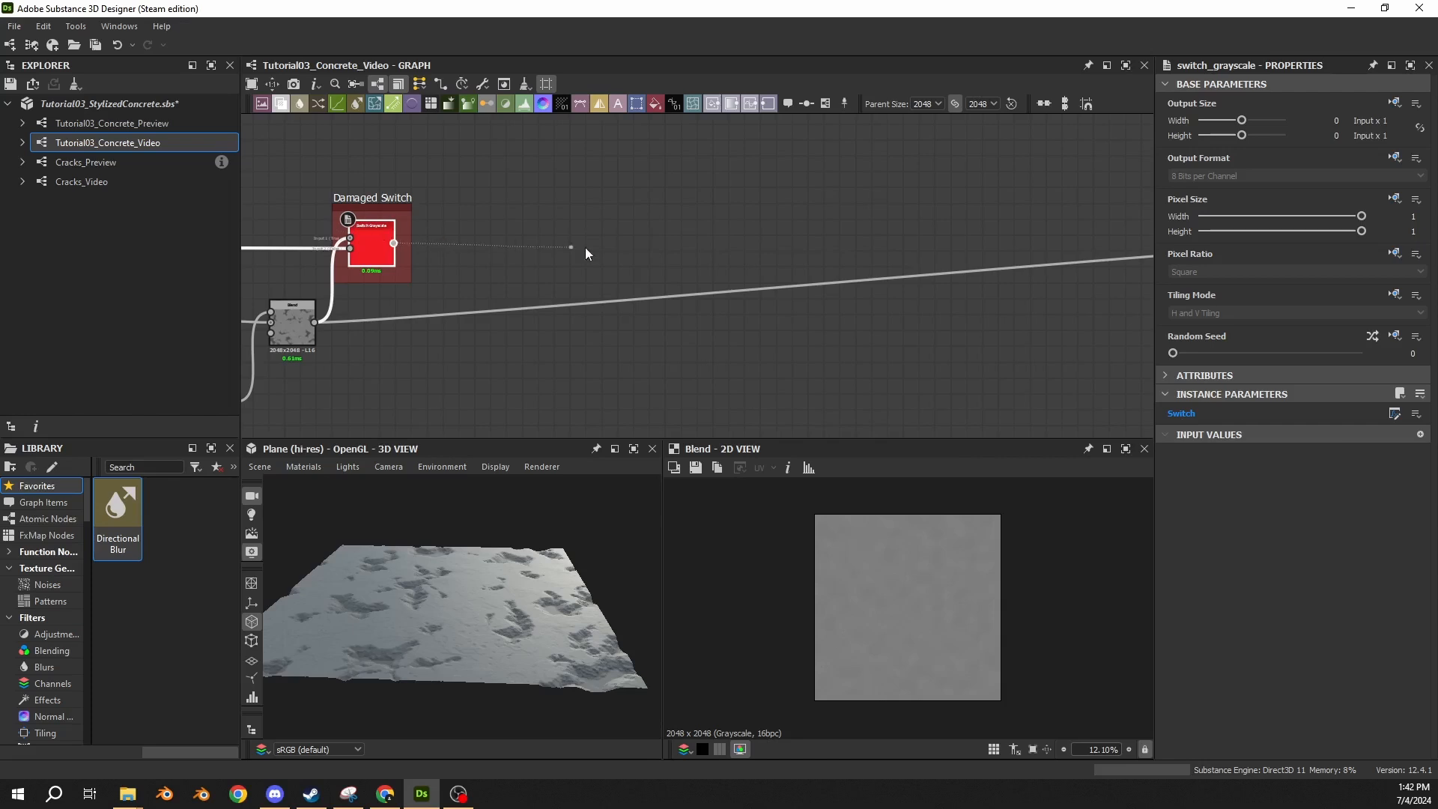
pyautogui.moveTo(822, 231); pyautogui.dragTo(327, 200, button='middle')
pyautogui.click(821, 203)
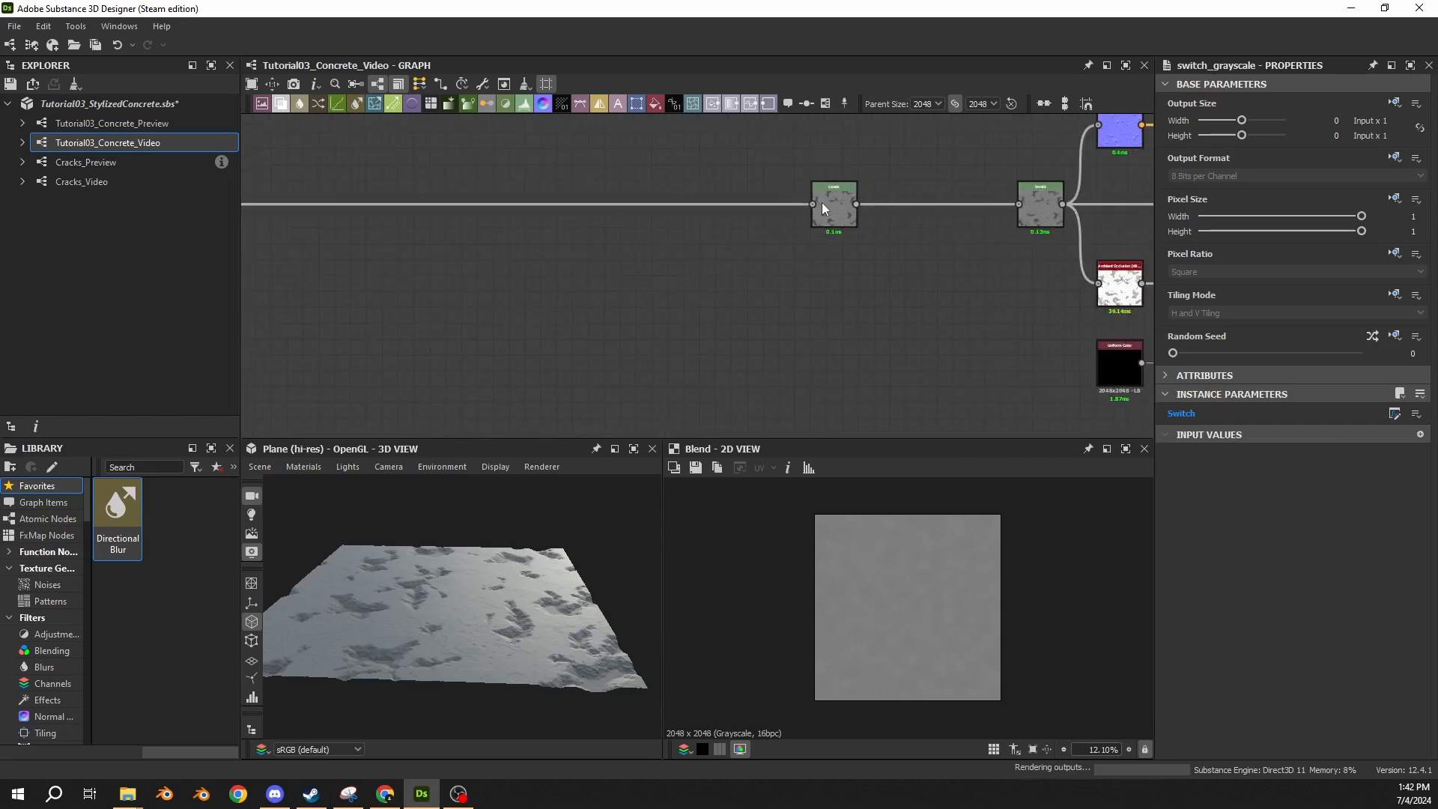
pyautogui.moveTo(297, 253); pyautogui.dragTo(788, 294, button='middle')
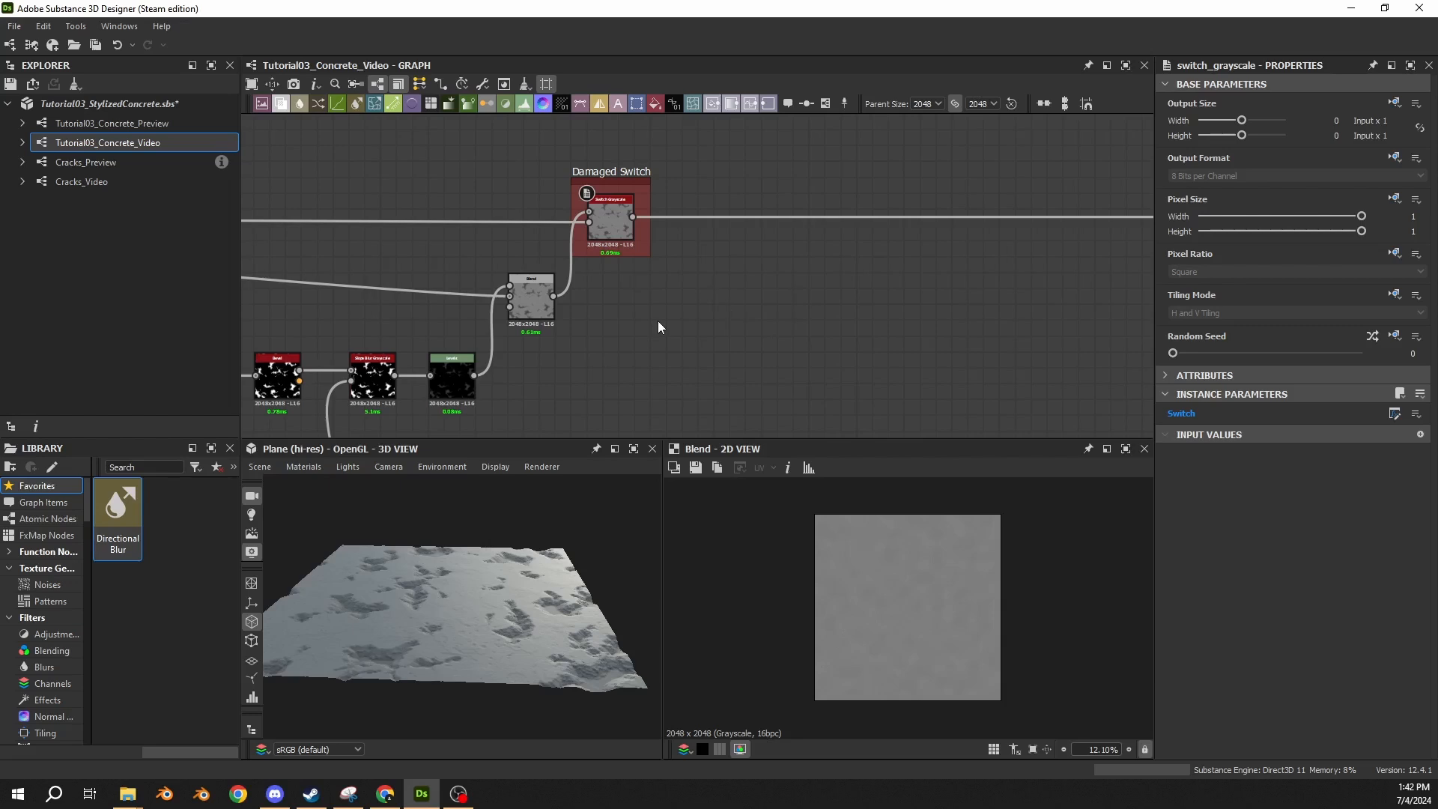
# Insert a dot node on the undamaged height link before the Damaged Switch and route the damage Blend's link through it.
pyautogui.moveTo(658, 320); pyautogui.dragTo(921, 337, button='middle')
pyautogui.moveTo(278, 255)
pyautogui.mouseDown(button='middle')
pyautogui.moveTo(873, 292)
pyautogui.moveTo(241, 192)
pyautogui.moveTo(282, 253)
pyautogui.mouseUp(button='middle')
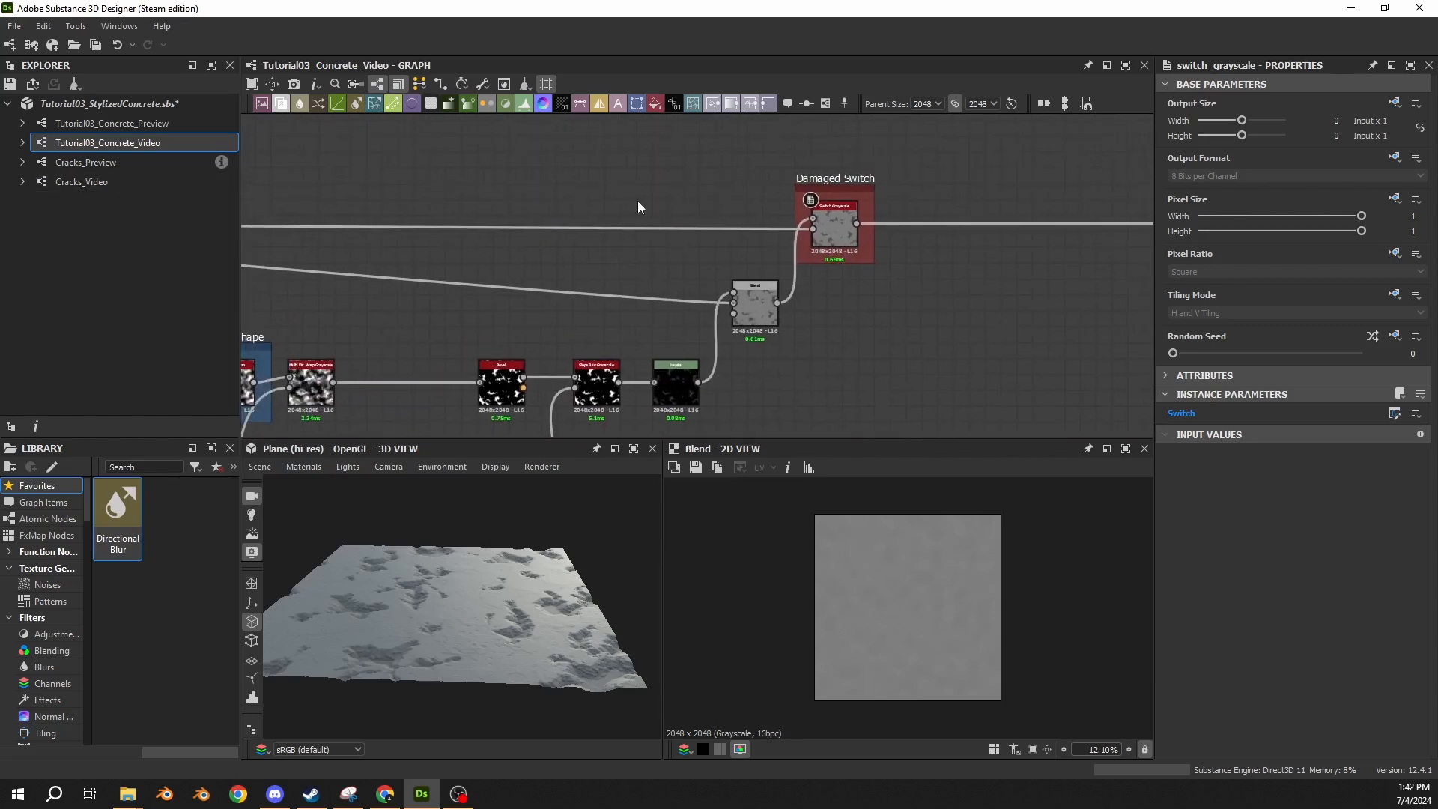
pyautogui.doubleClick(673, 229)
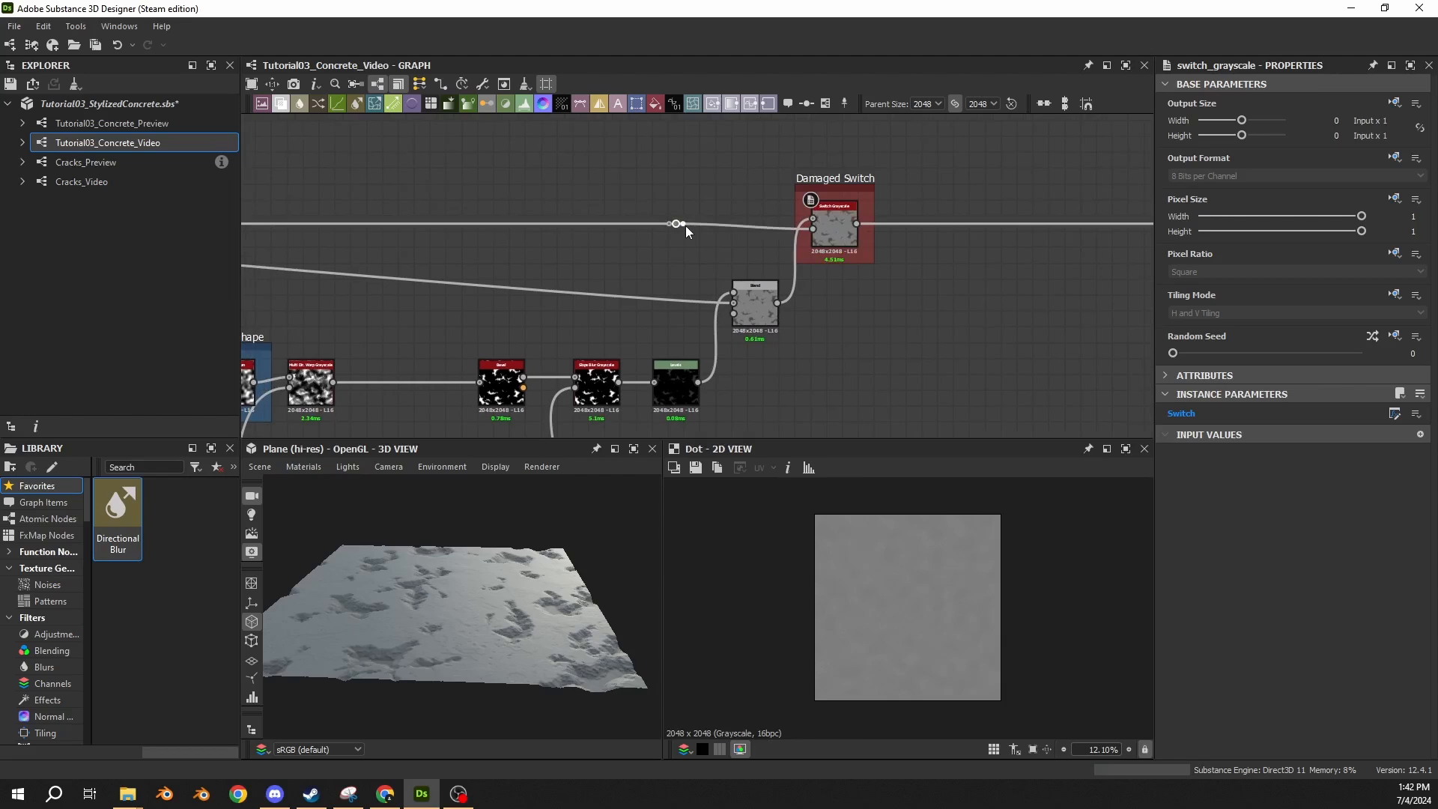
pyautogui.moveTo(686, 227); pyautogui.dragTo(726, 303)
pyautogui.scroll(-4, 542, 312)
pyautogui.moveTo(542, 312); pyautogui.dragTo(829, 301, button='middle')
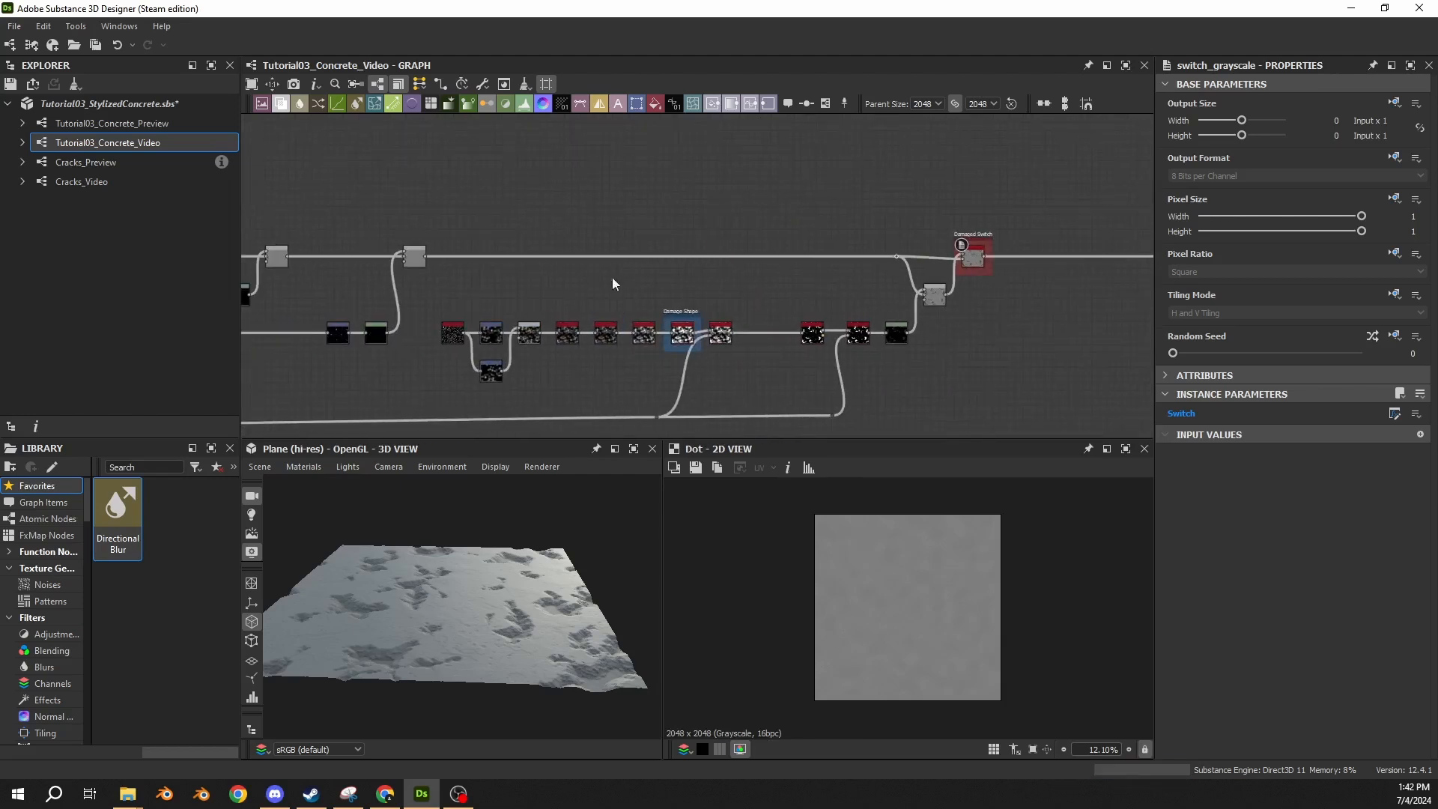
pyautogui.moveTo(912, 237); pyautogui.dragTo(872, 268)
pyautogui.moveTo(575, 231); pyautogui.dragTo(572, 270)
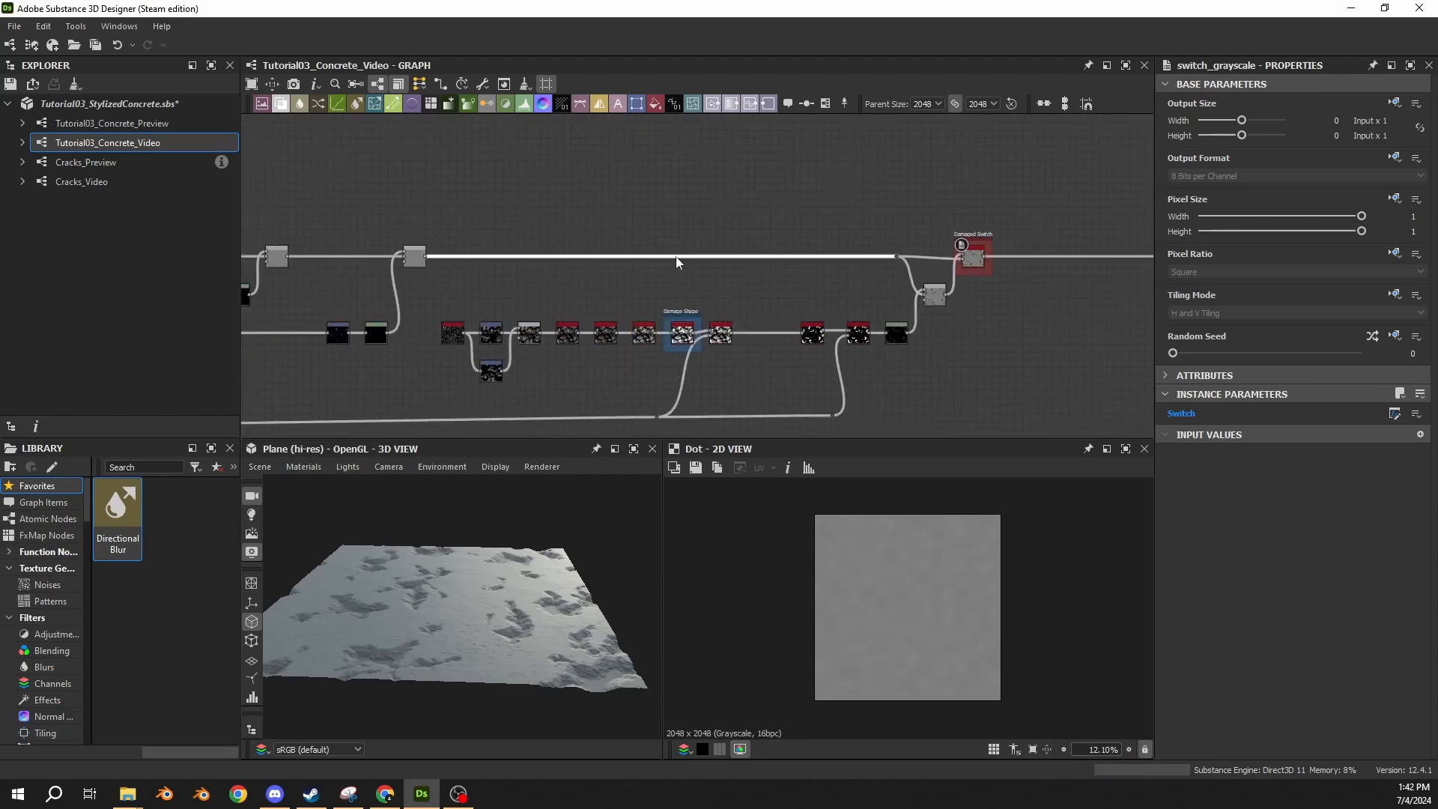
pyautogui.click(809, 201)
pyautogui.moveTo(813, 197); pyautogui.dragTo(462, 203, button='middle')
pyautogui.scroll(3, 671, 346)
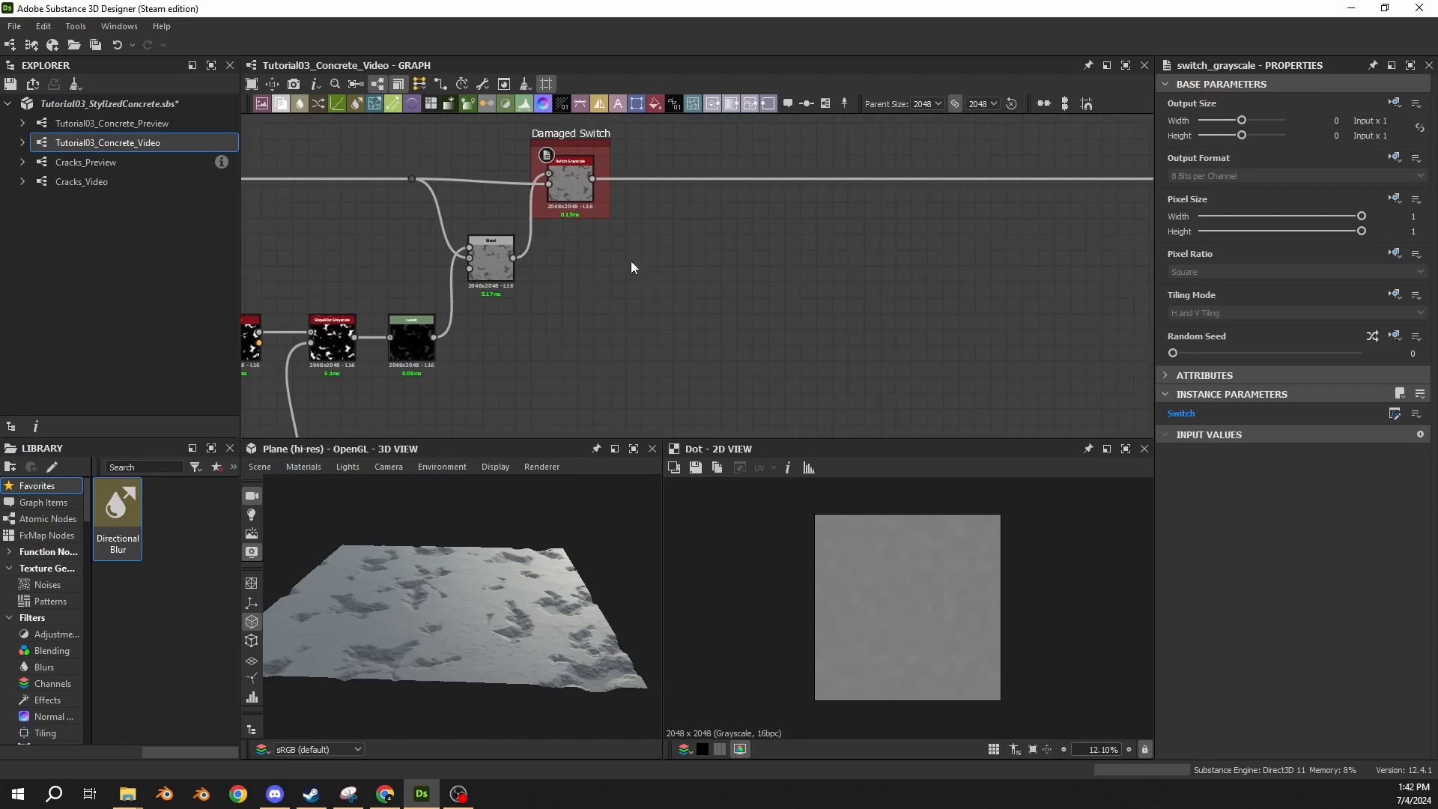
# Look through the graph's own properties and expand the Damaged? input parameter to review its settings.
pyautogui.click(648, 282)
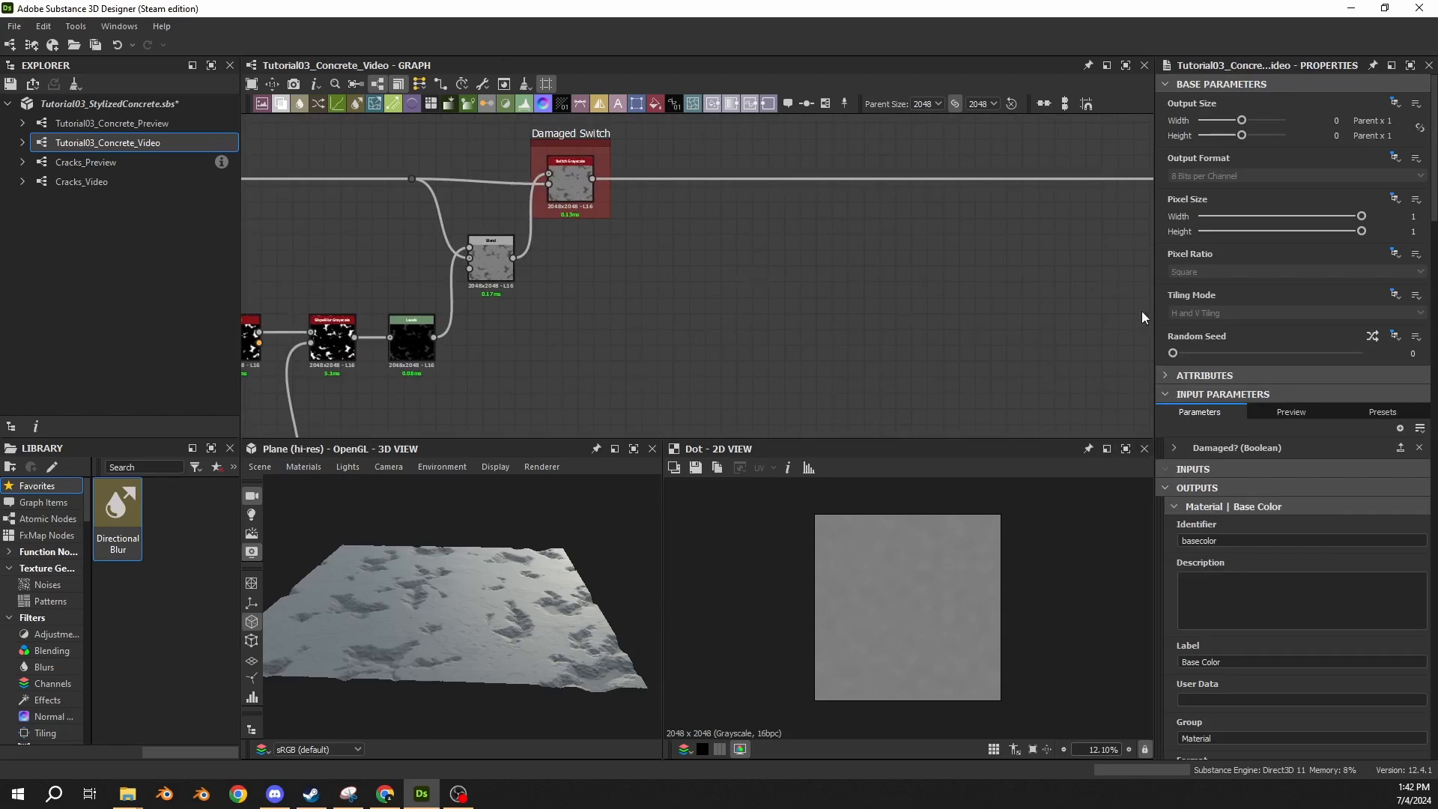
pyautogui.scroll(-6, 1184, 434)
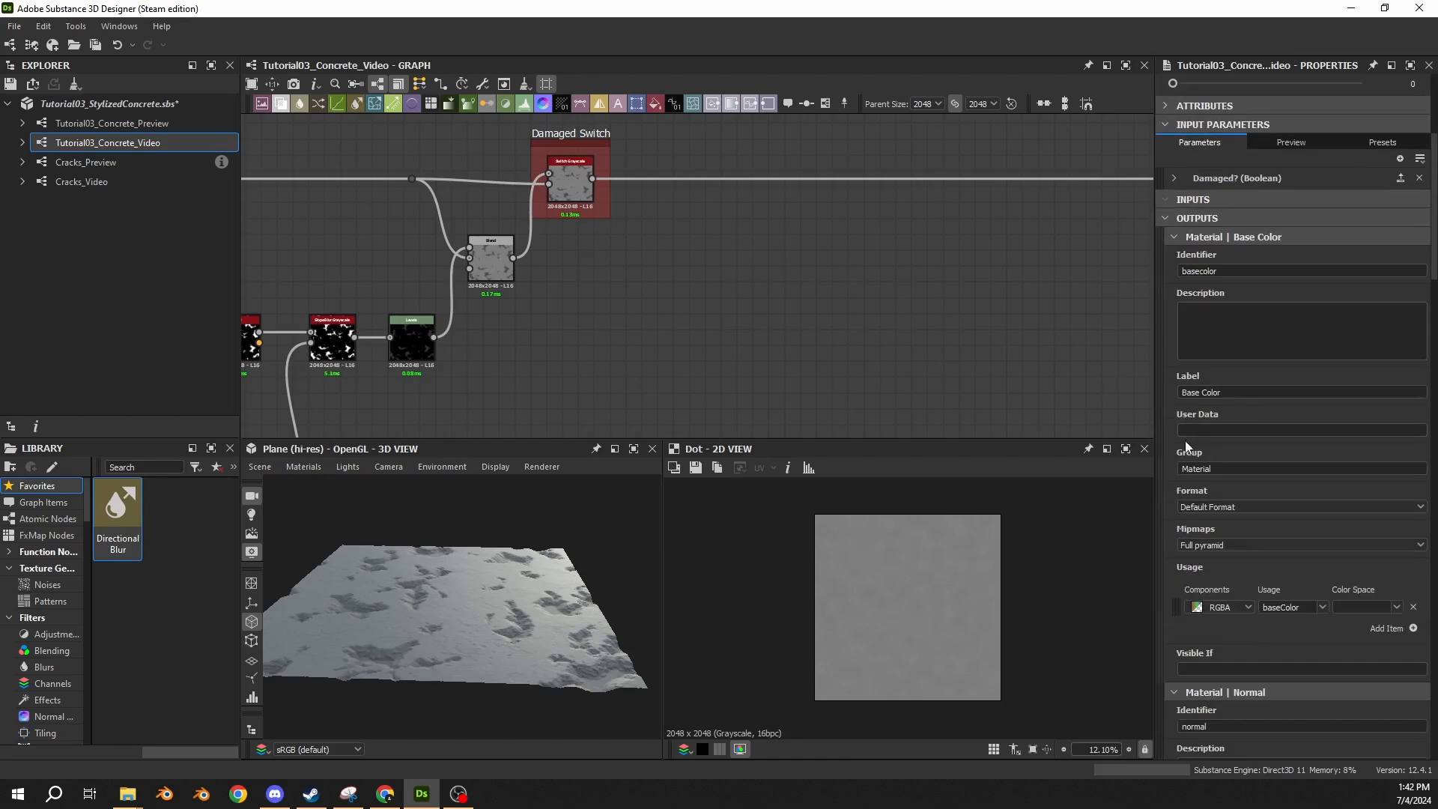
pyautogui.scroll(-19, 1185, 440)
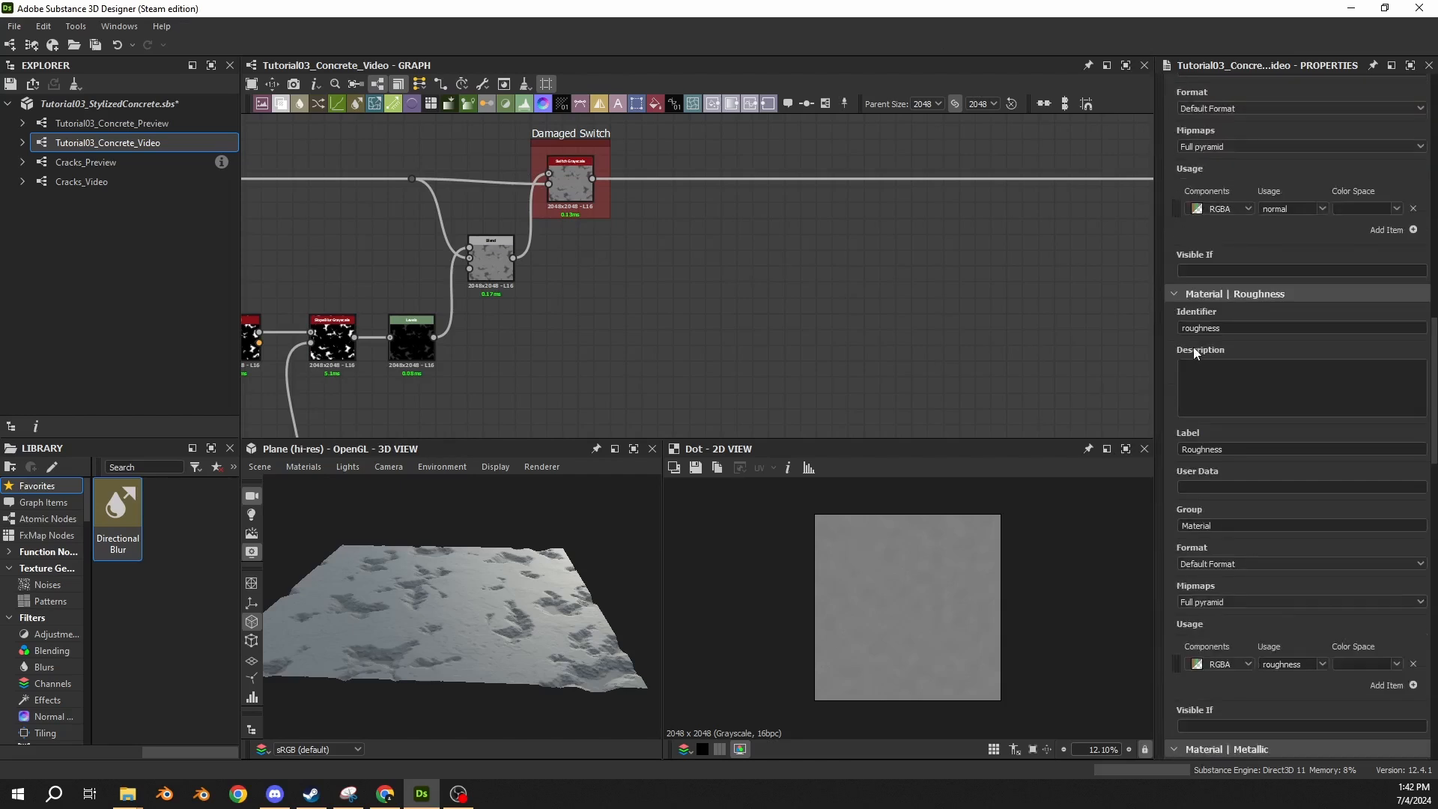
pyautogui.scroll(-20, 1194, 347)
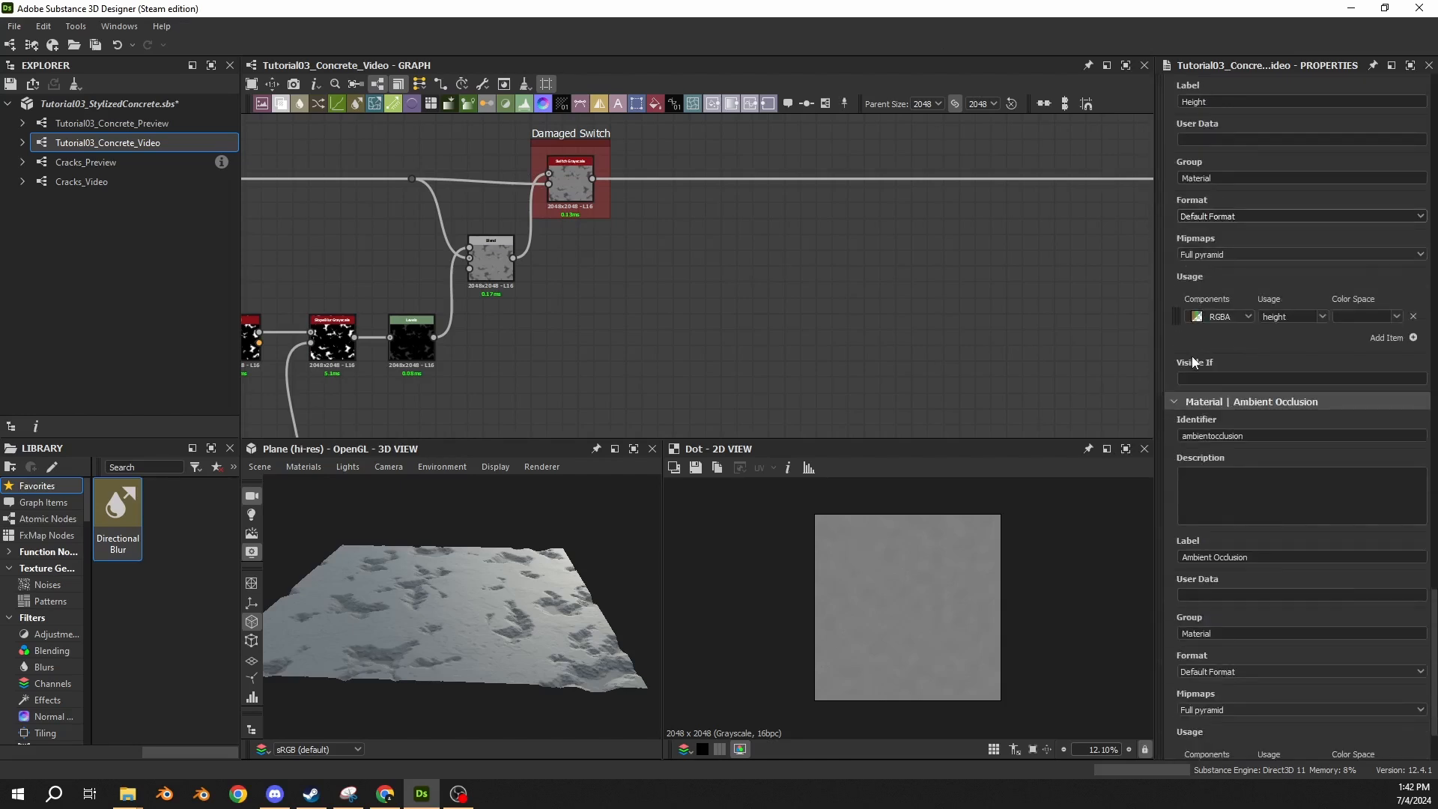
pyautogui.scroll(20, 1193, 358)
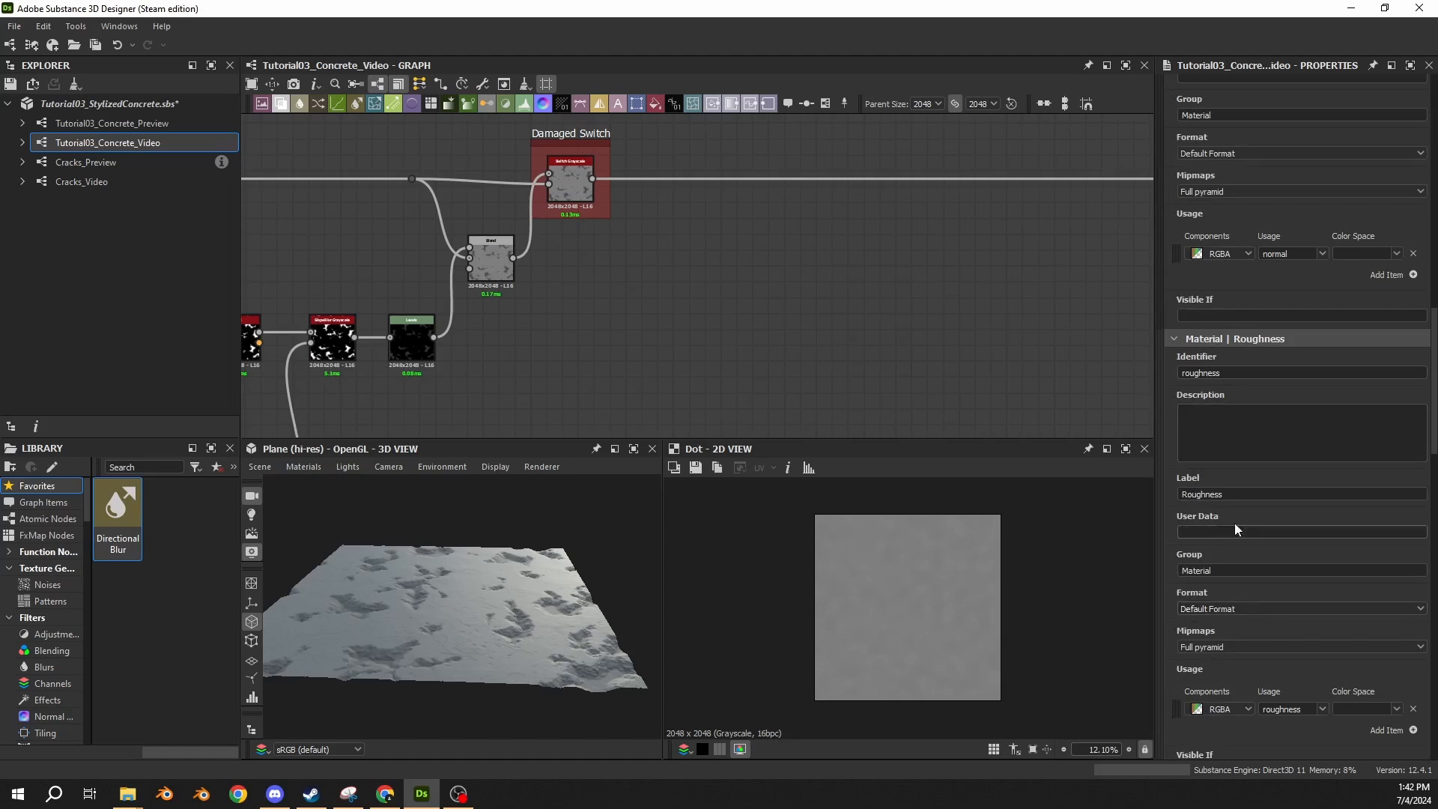
pyautogui.scroll(20, 1234, 523)
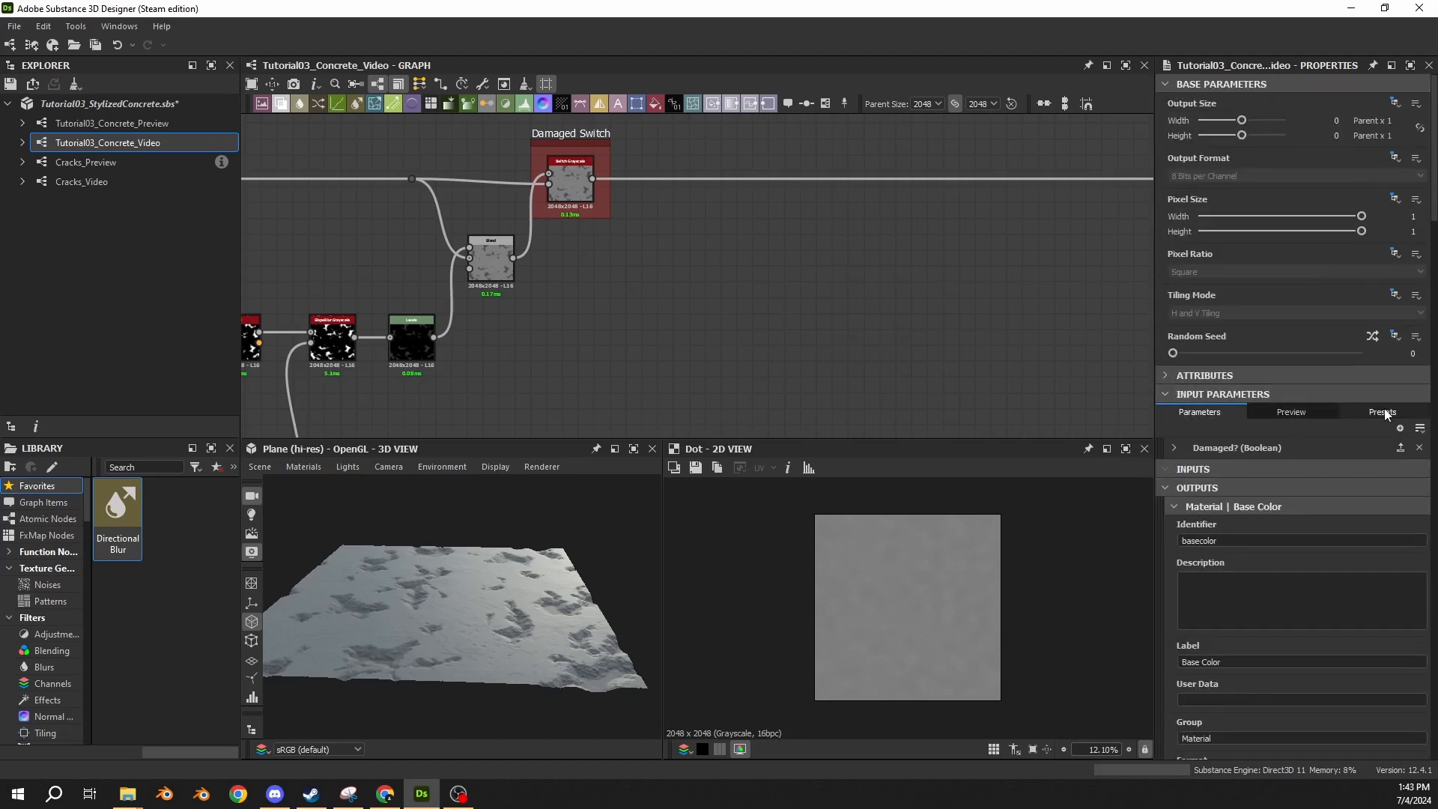
pyautogui.click(1174, 447)
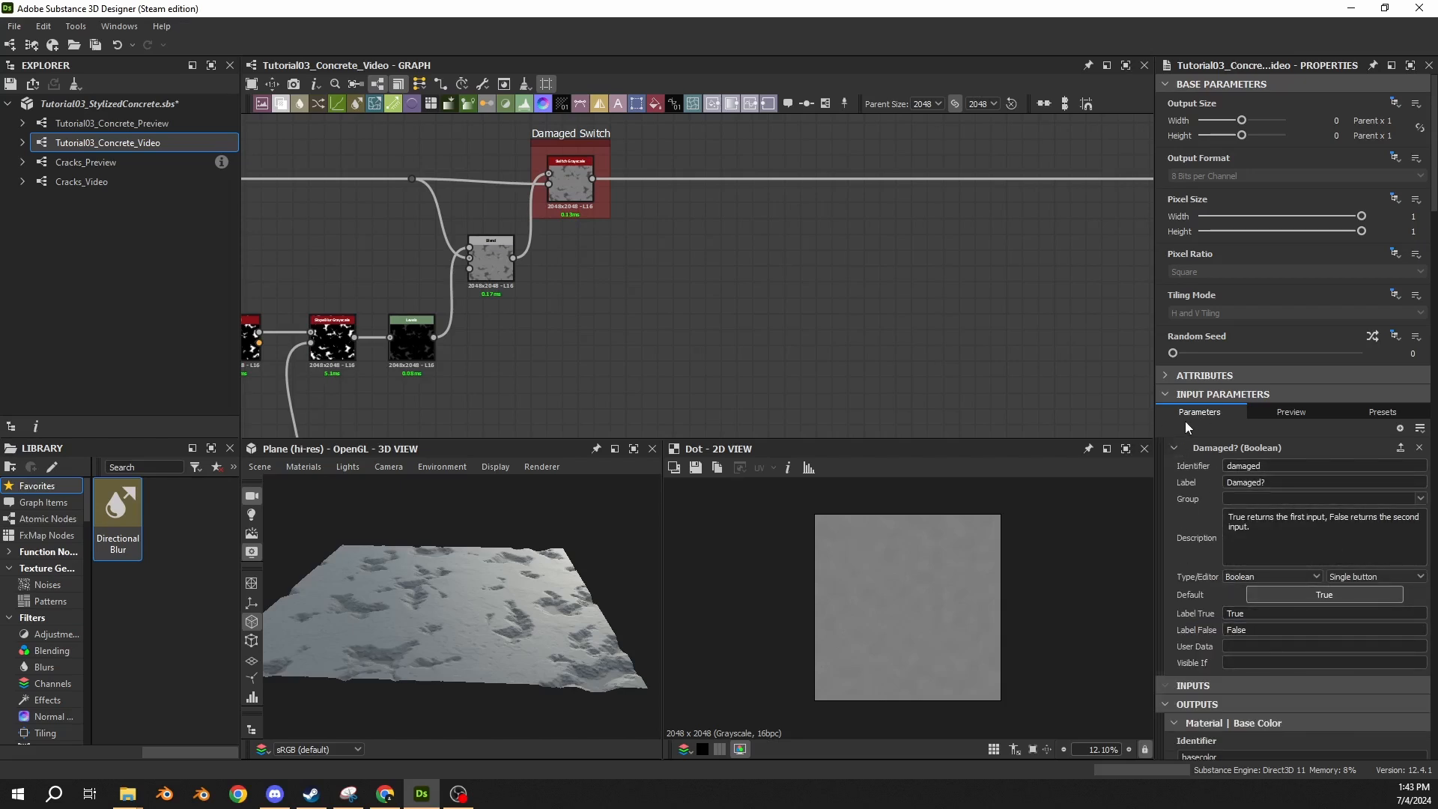
# Preview the graph with Damaged? set to False and inspect the concrete plane in the 3D view.
pyautogui.click(1279, 412)
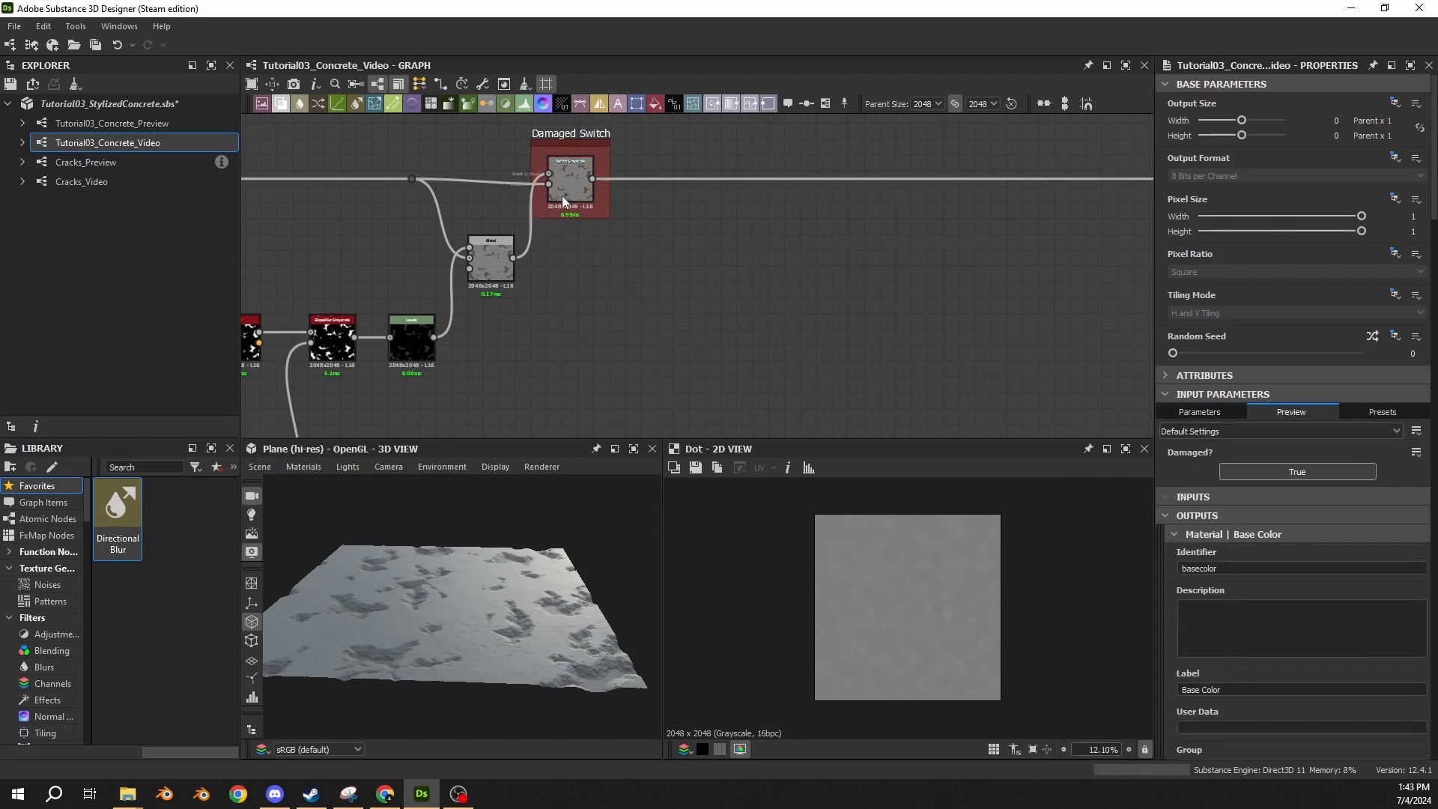
pyautogui.moveTo(913, 313); pyautogui.dragTo(862, 291, button='middle')
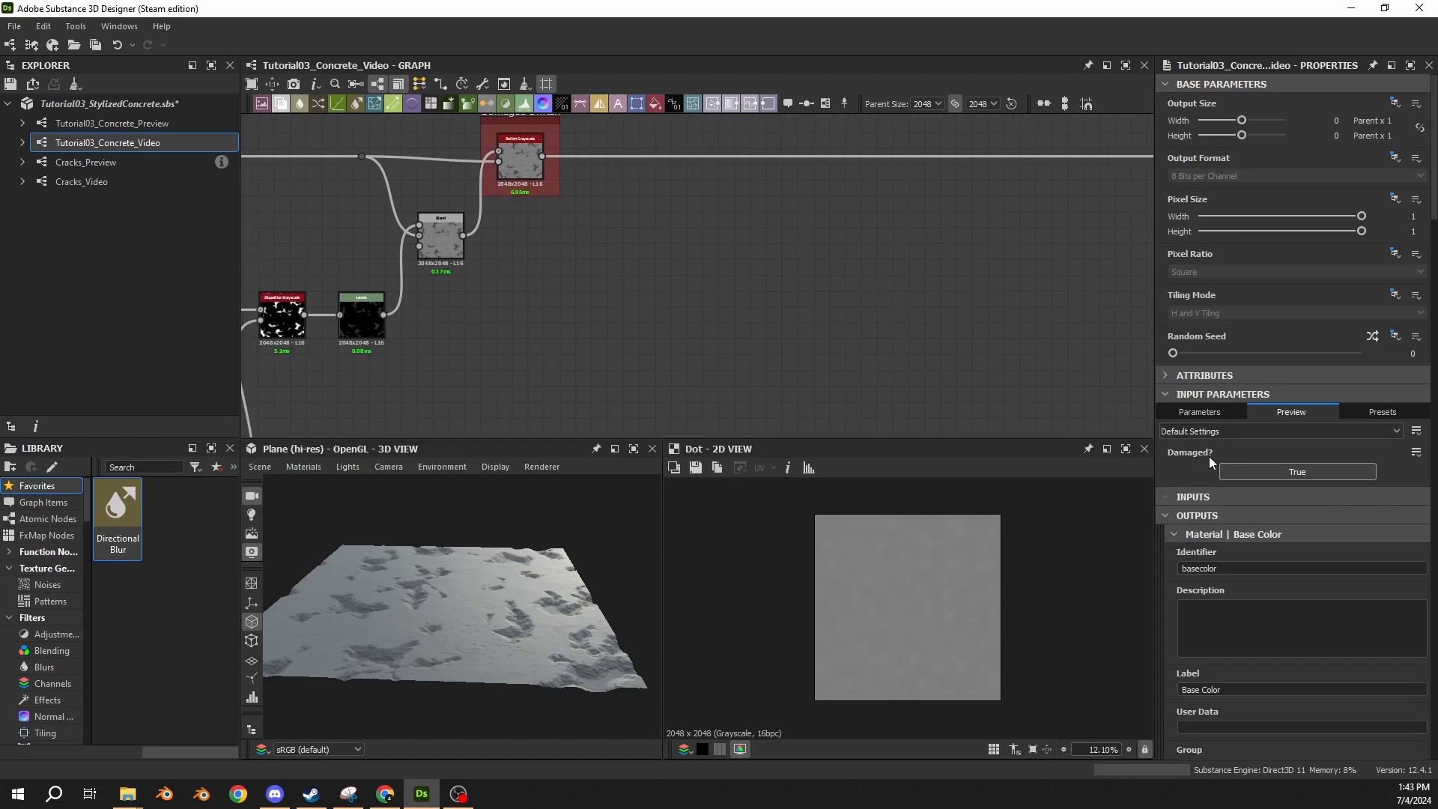
pyautogui.moveTo(1182, 458)
pyautogui.moveTo(510, 562); pyautogui.dragTo(474, 629)
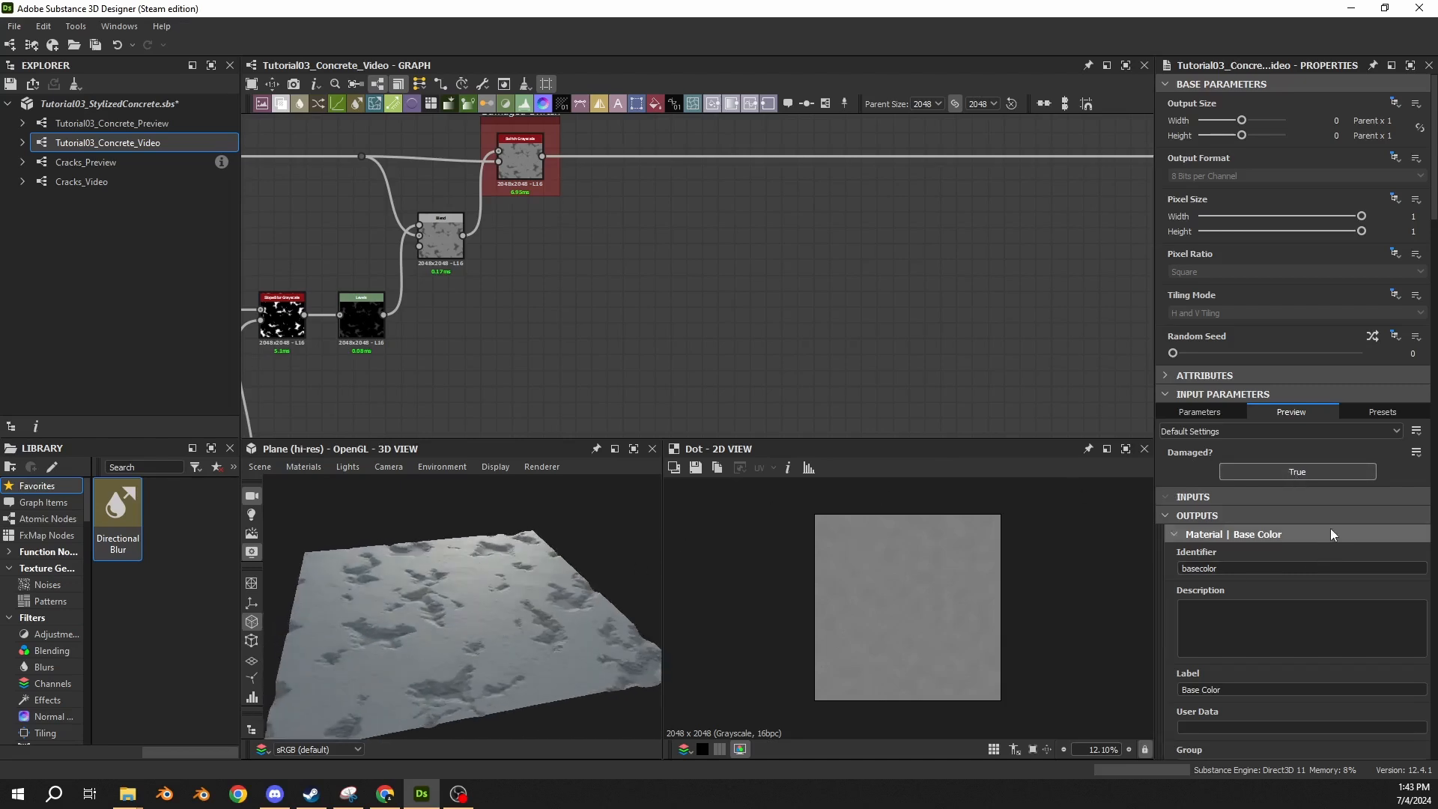
pyautogui.click(1314, 469)
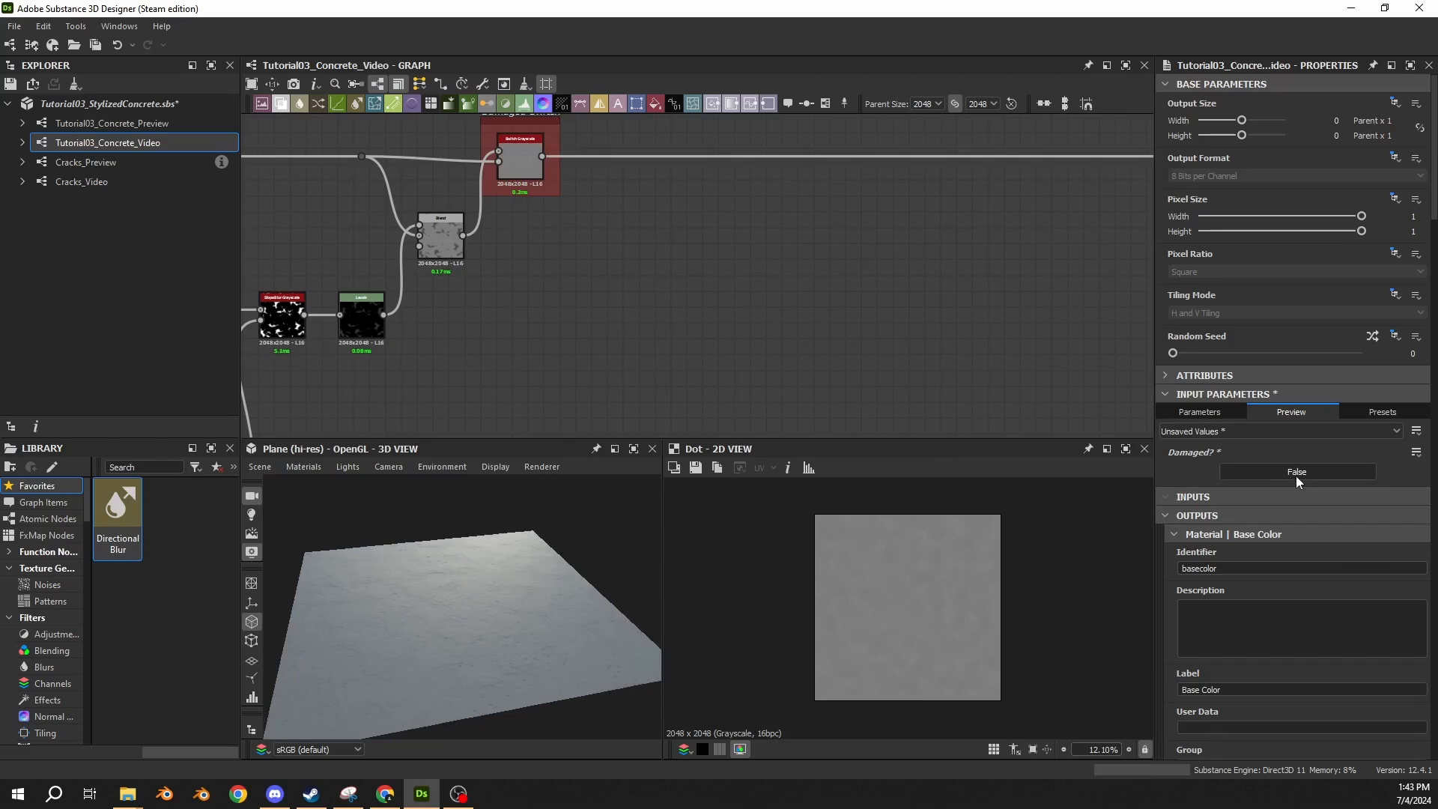
pyautogui.moveTo(588, 558); pyautogui.dragTo(486, 617)
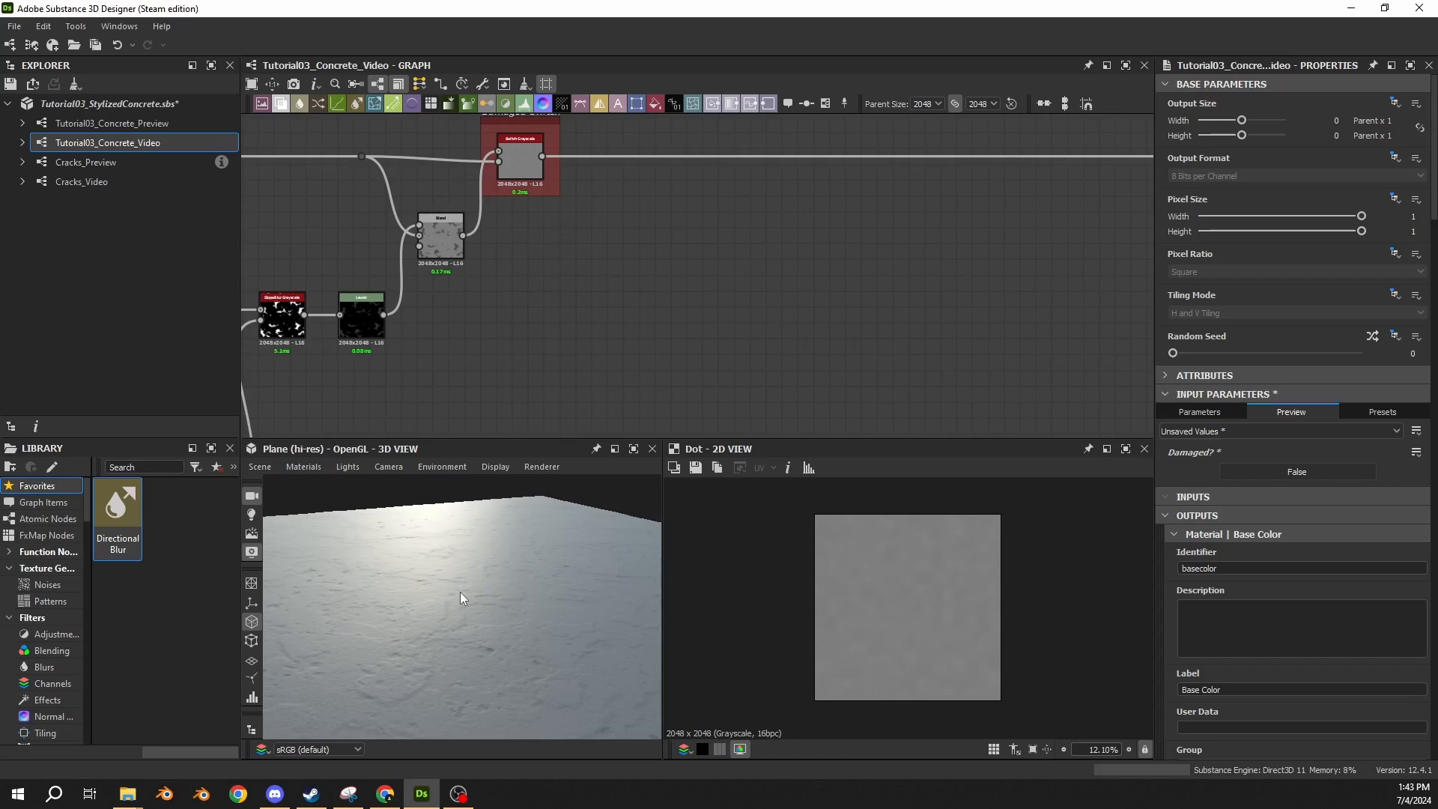
pyautogui.scroll(-2, 442, 587)
pyautogui.moveTo(442, 588); pyautogui.dragTo(445, 618)
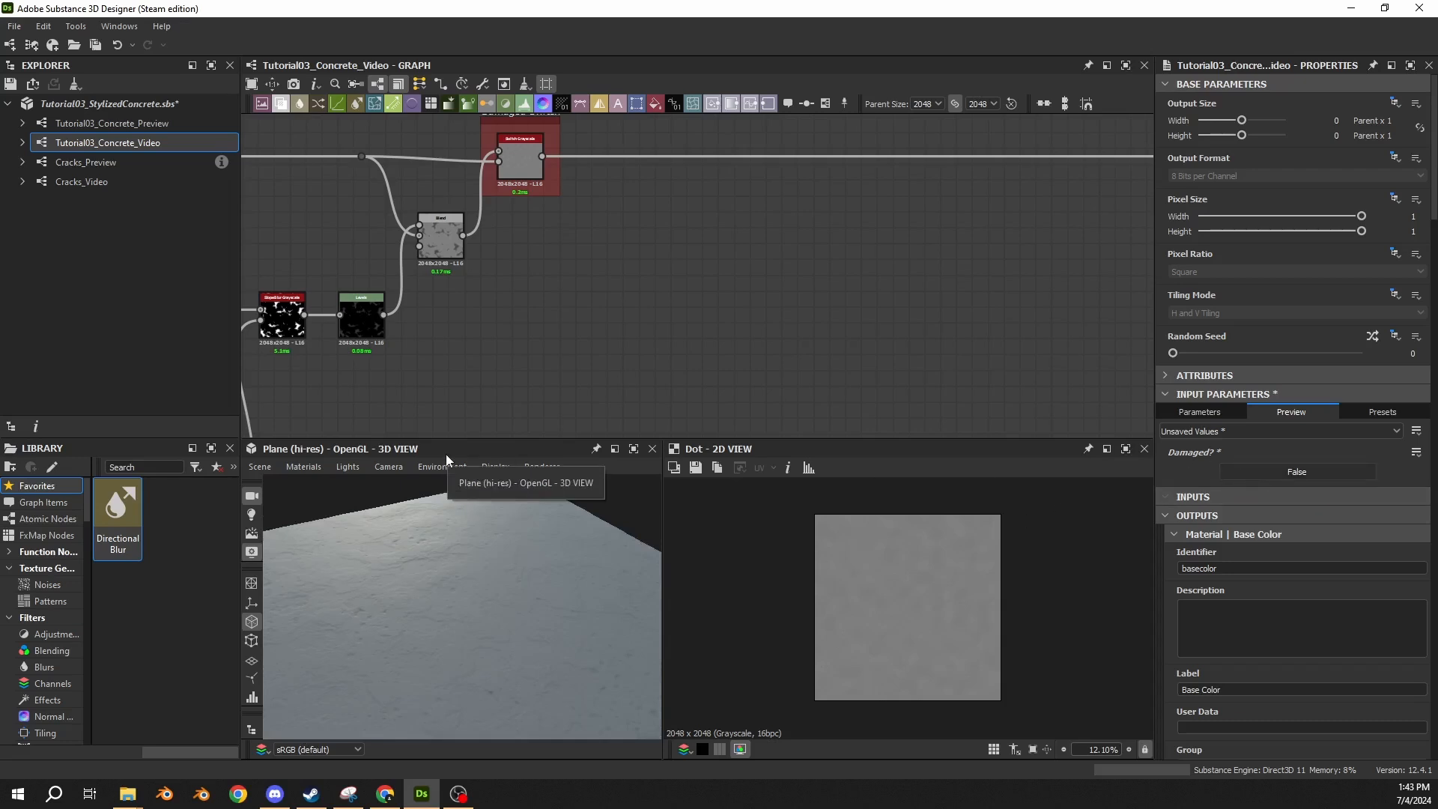
# Toggle the Damaged? preview between True and False to compare the surfaces up close in 3D, ending on True.
pyautogui.click(1324, 473)
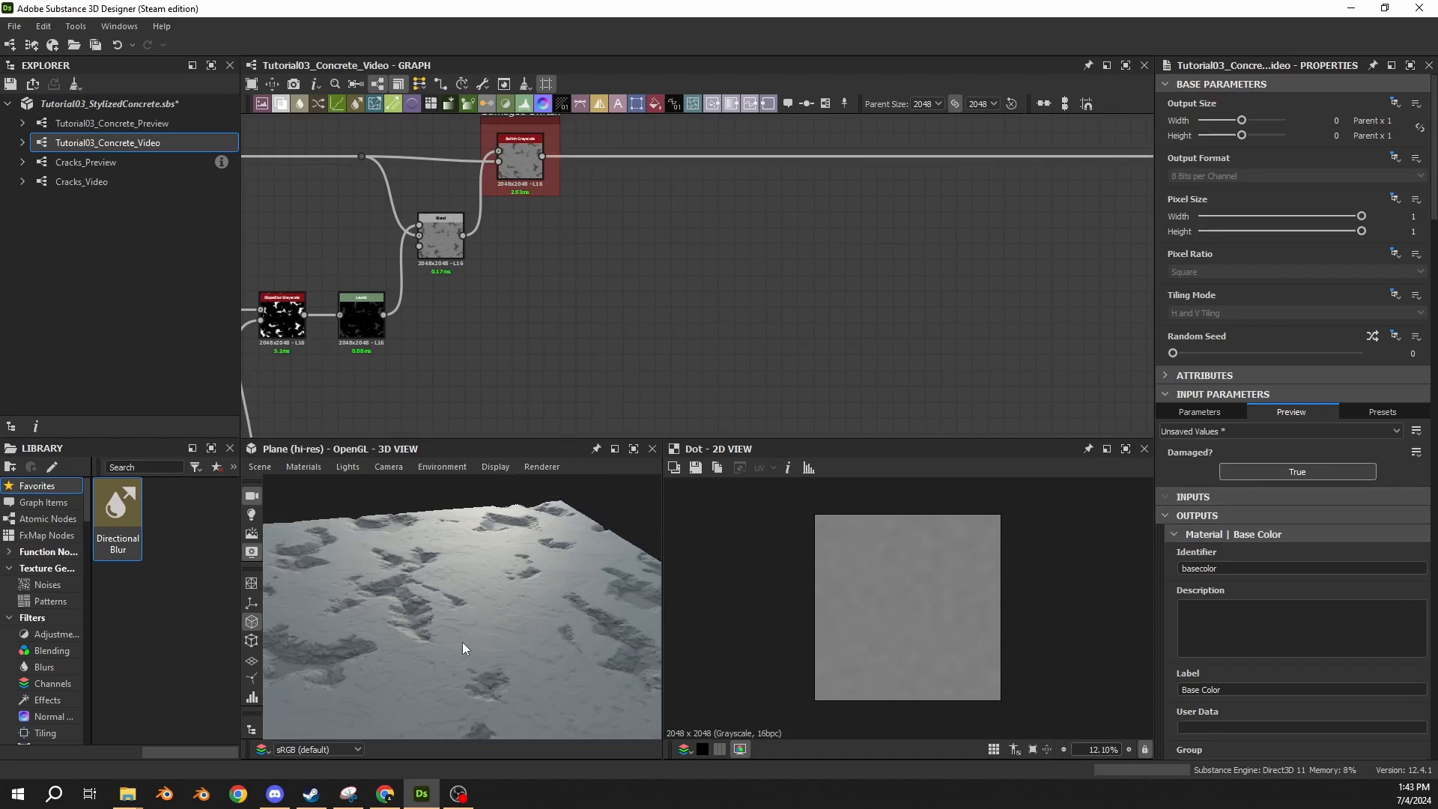
pyautogui.moveTo(461, 641); pyautogui.dragTo(453, 518, button='right')
pyautogui.moveTo(453, 519); pyautogui.dragTo(507, 599)
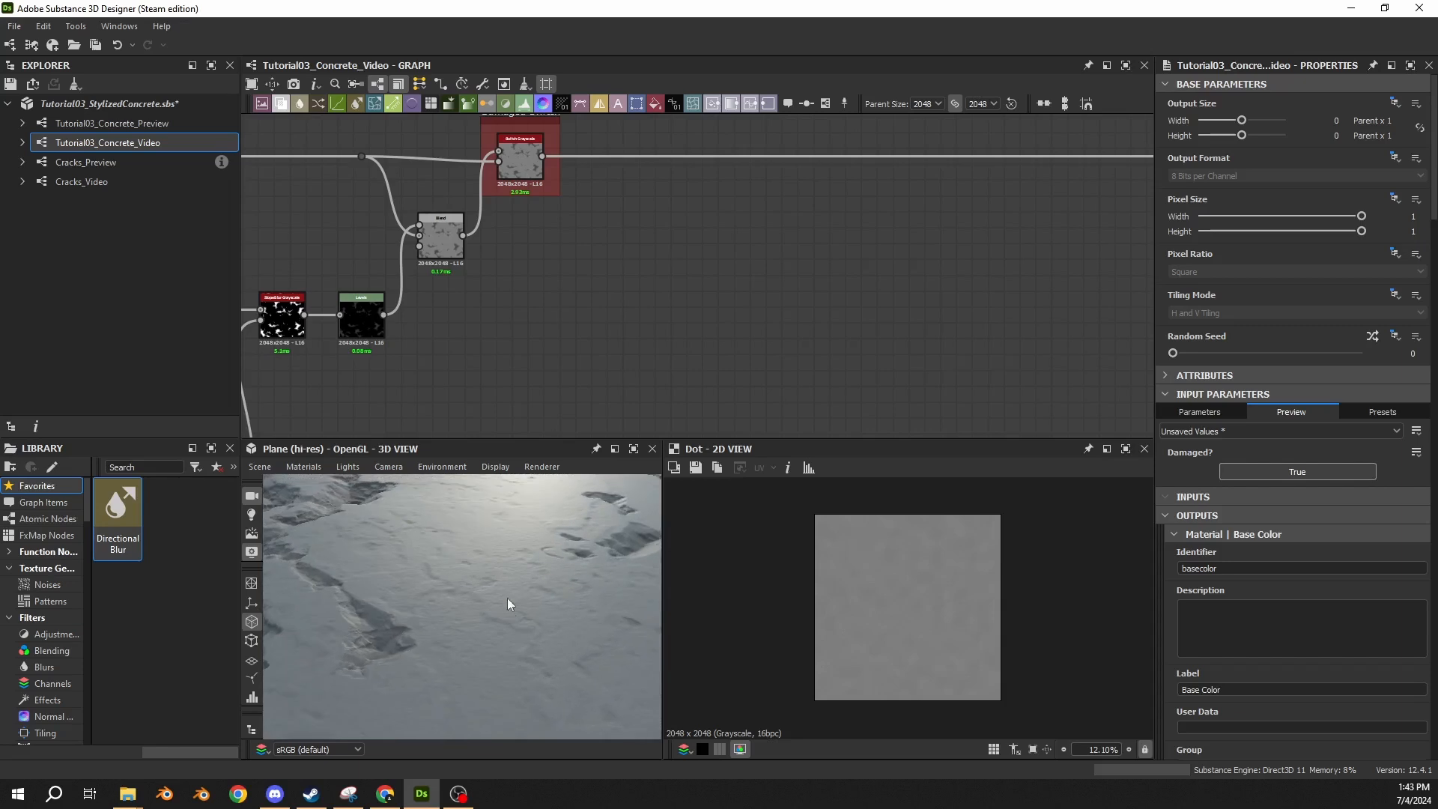
pyautogui.click(1271, 466)
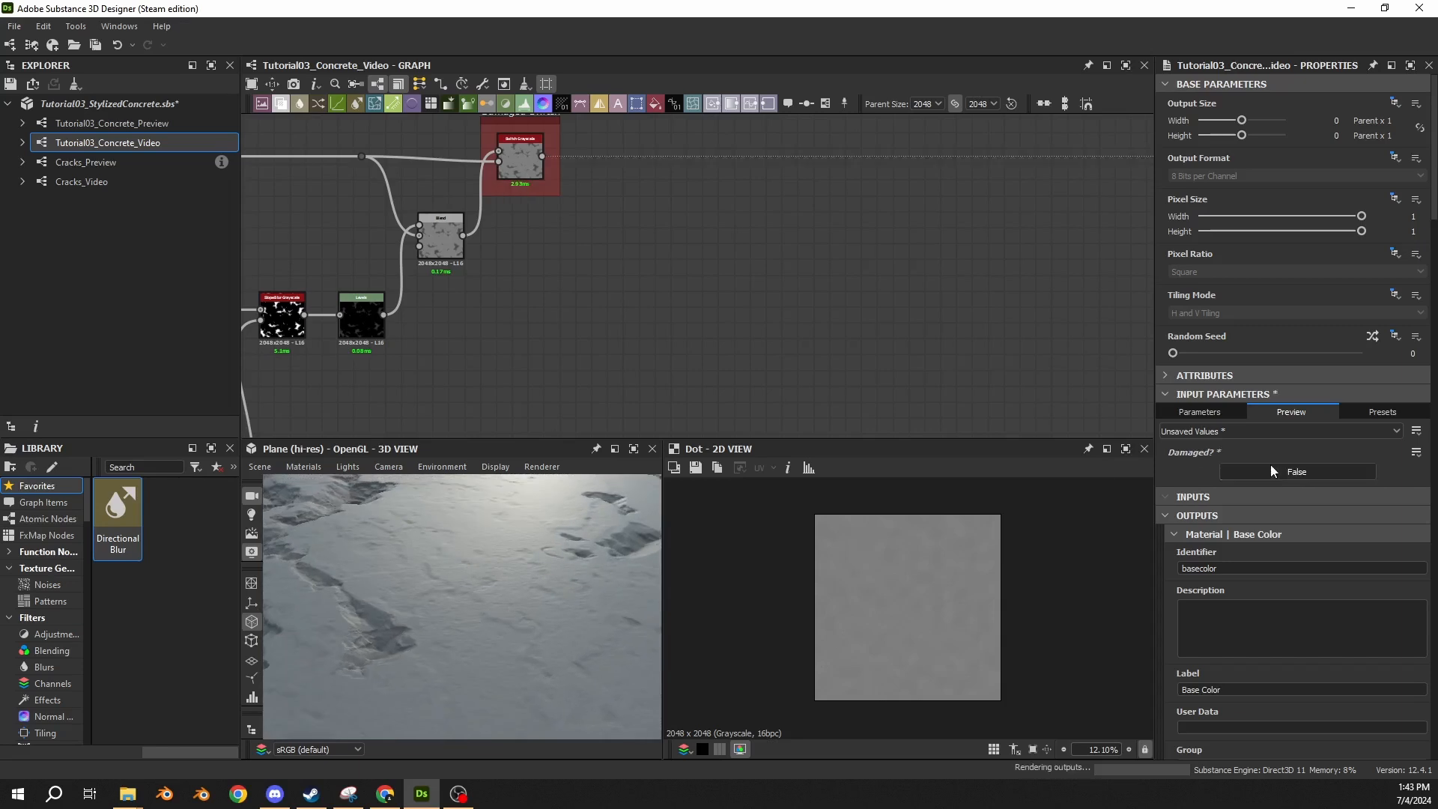
pyautogui.moveTo(384, 561); pyautogui.dragTo(434, 538)
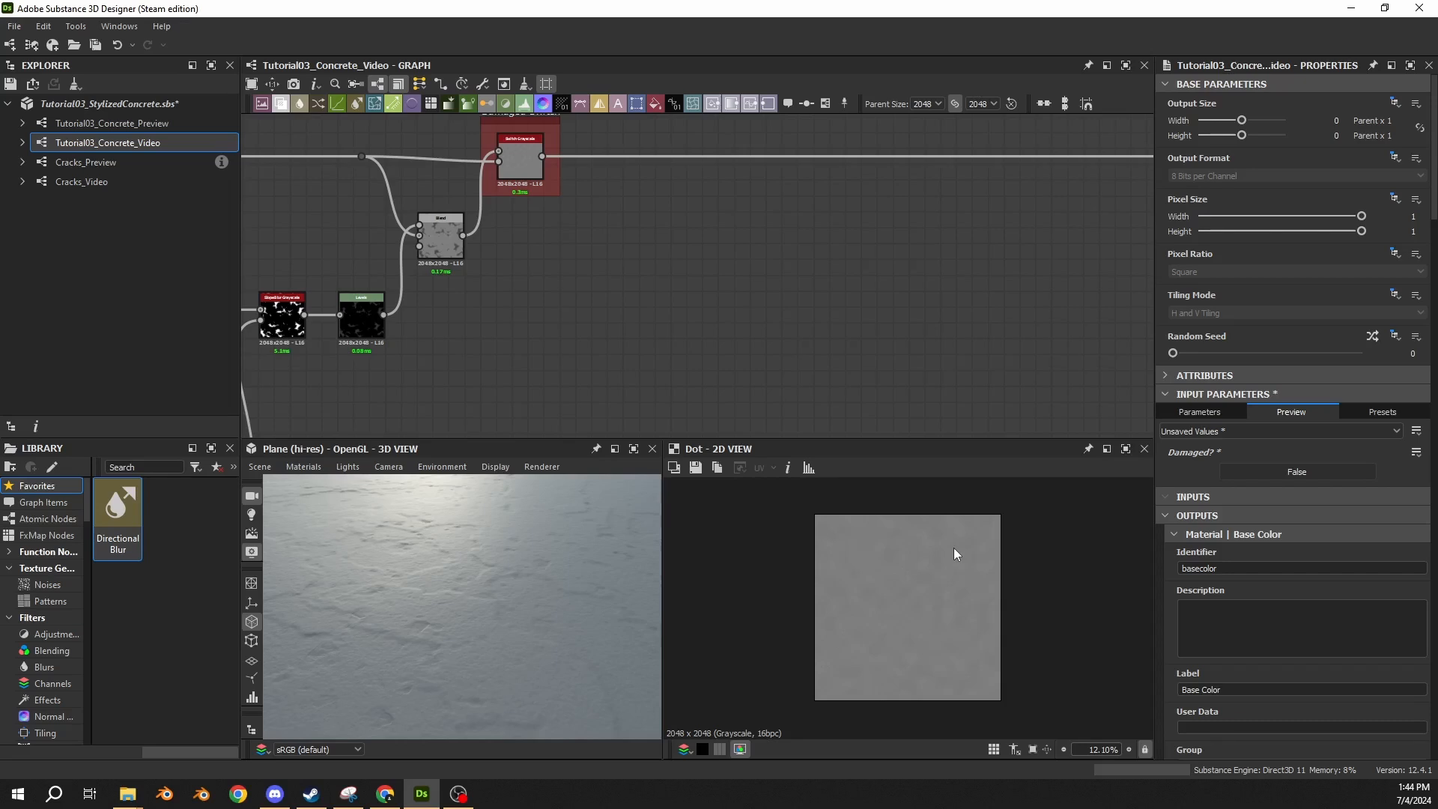
pyautogui.click(1247, 470)
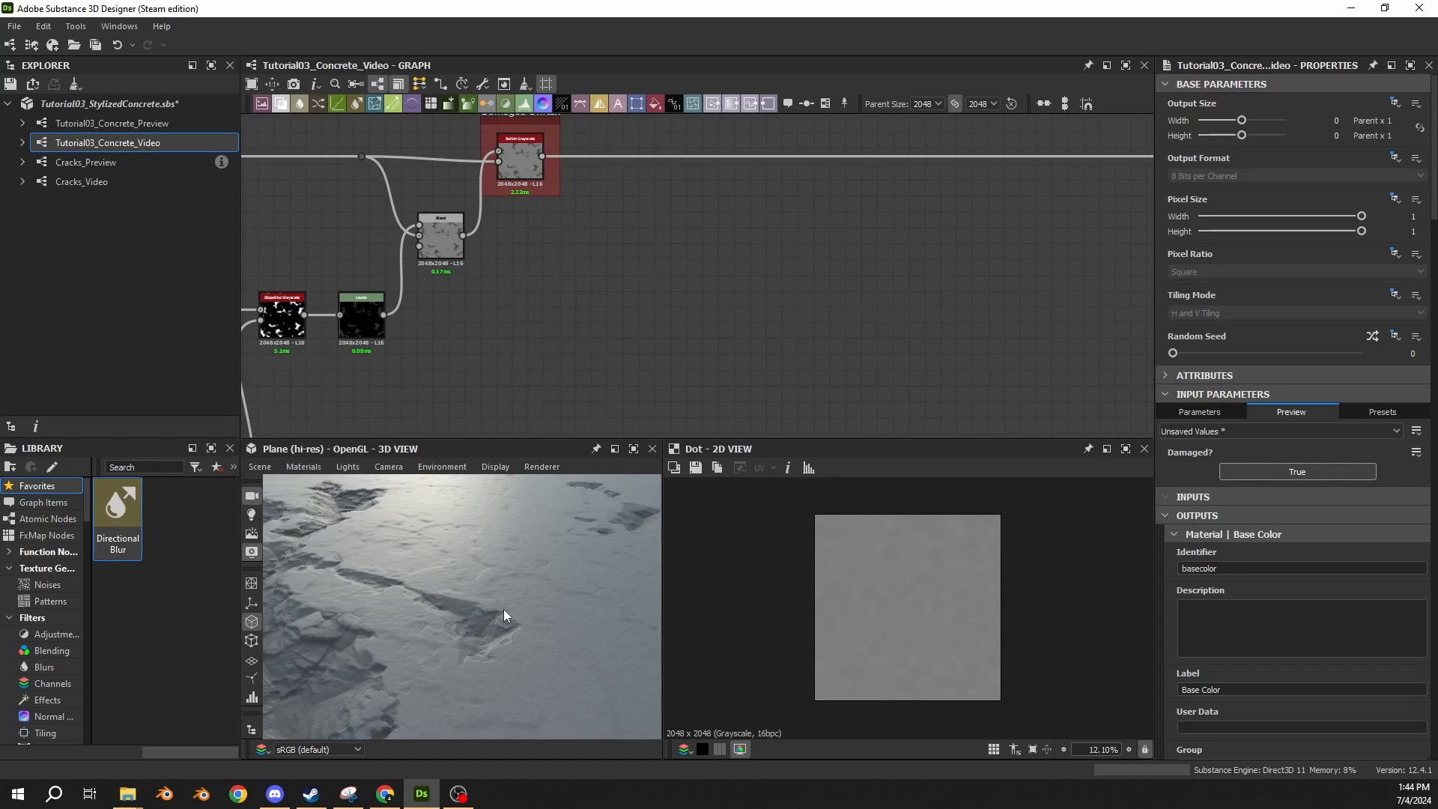
pyautogui.scroll(-3, 443, 554)
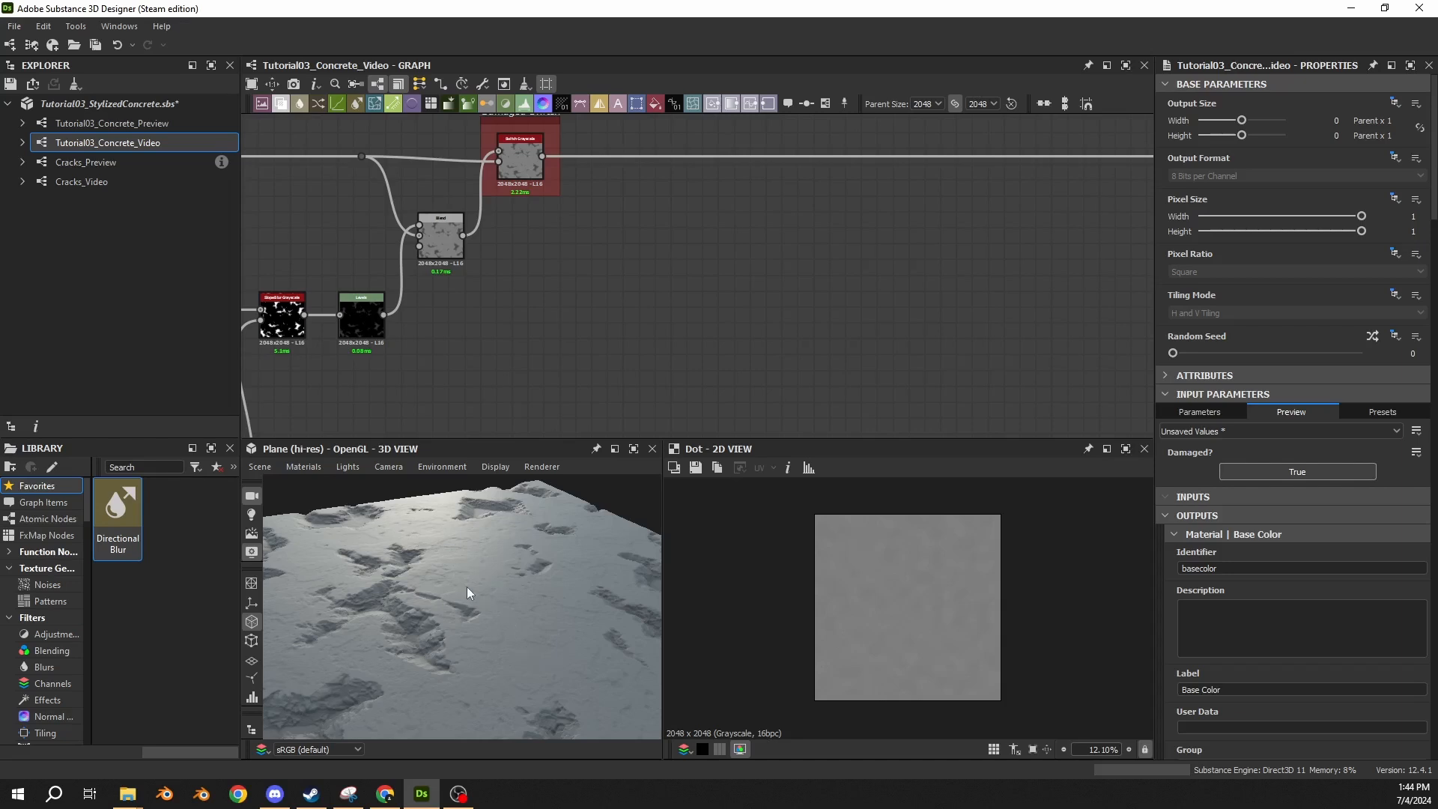
pyautogui.moveTo(466, 587)
pyautogui.mouseDown()
pyautogui.moveTo(442, 585)
pyautogui.moveTo(457, 577)
pyautogui.moveTo(451, 604)
pyautogui.mouseUp()
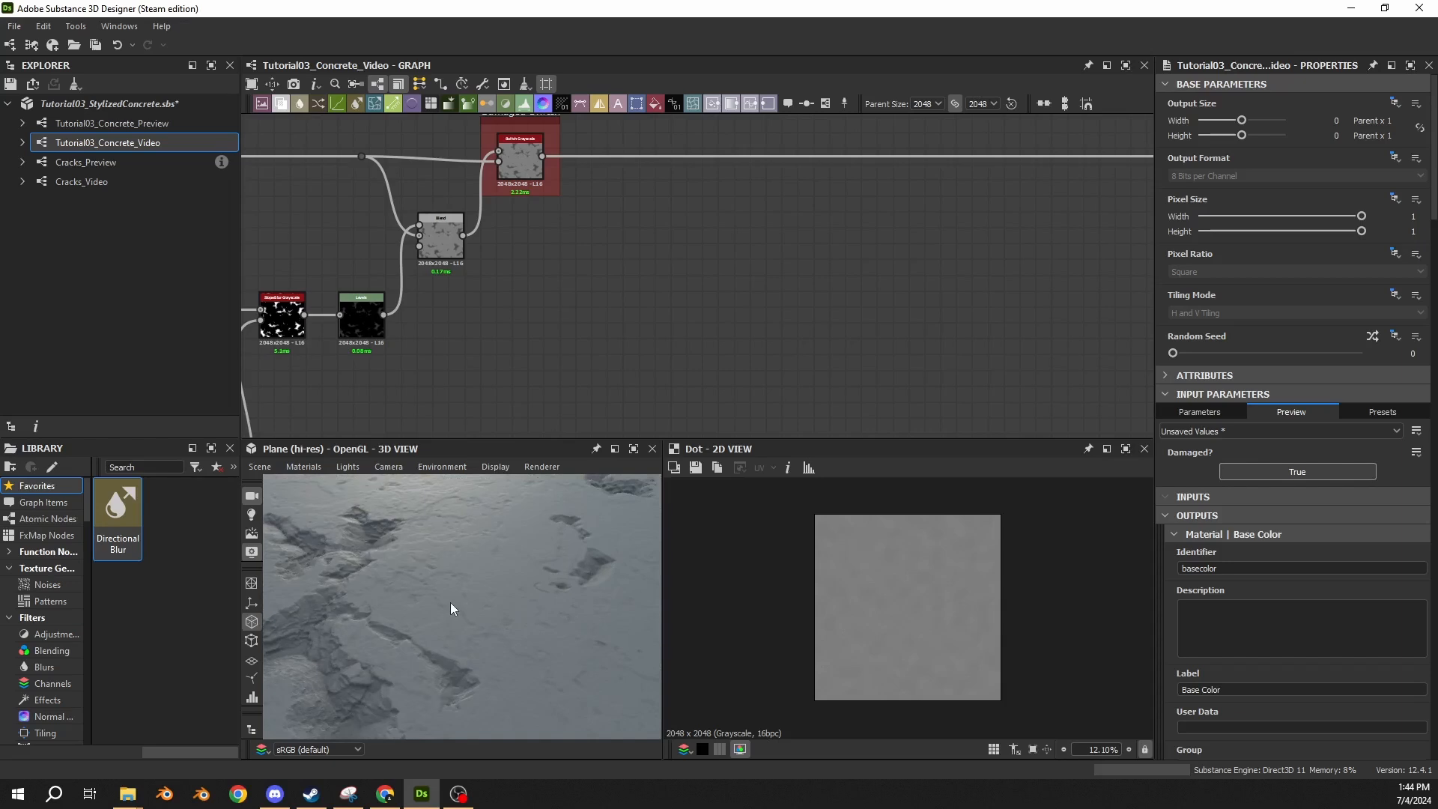
pyautogui.moveTo(452, 584)
pyautogui.mouseDown()
pyautogui.moveTo(486, 558)
pyautogui.moveTo(460, 561)
pyautogui.mouseUp()
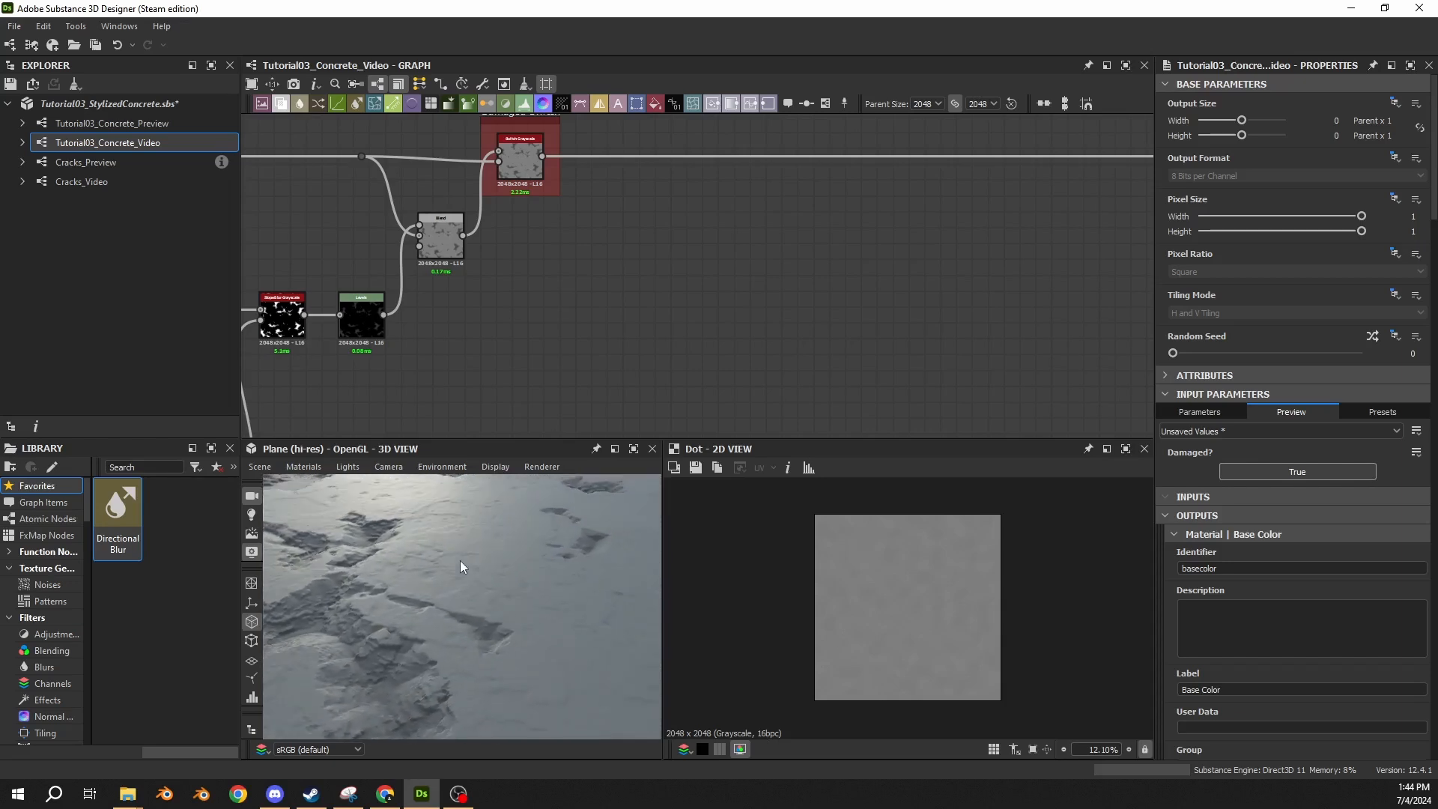
pyautogui.click(1287, 476)
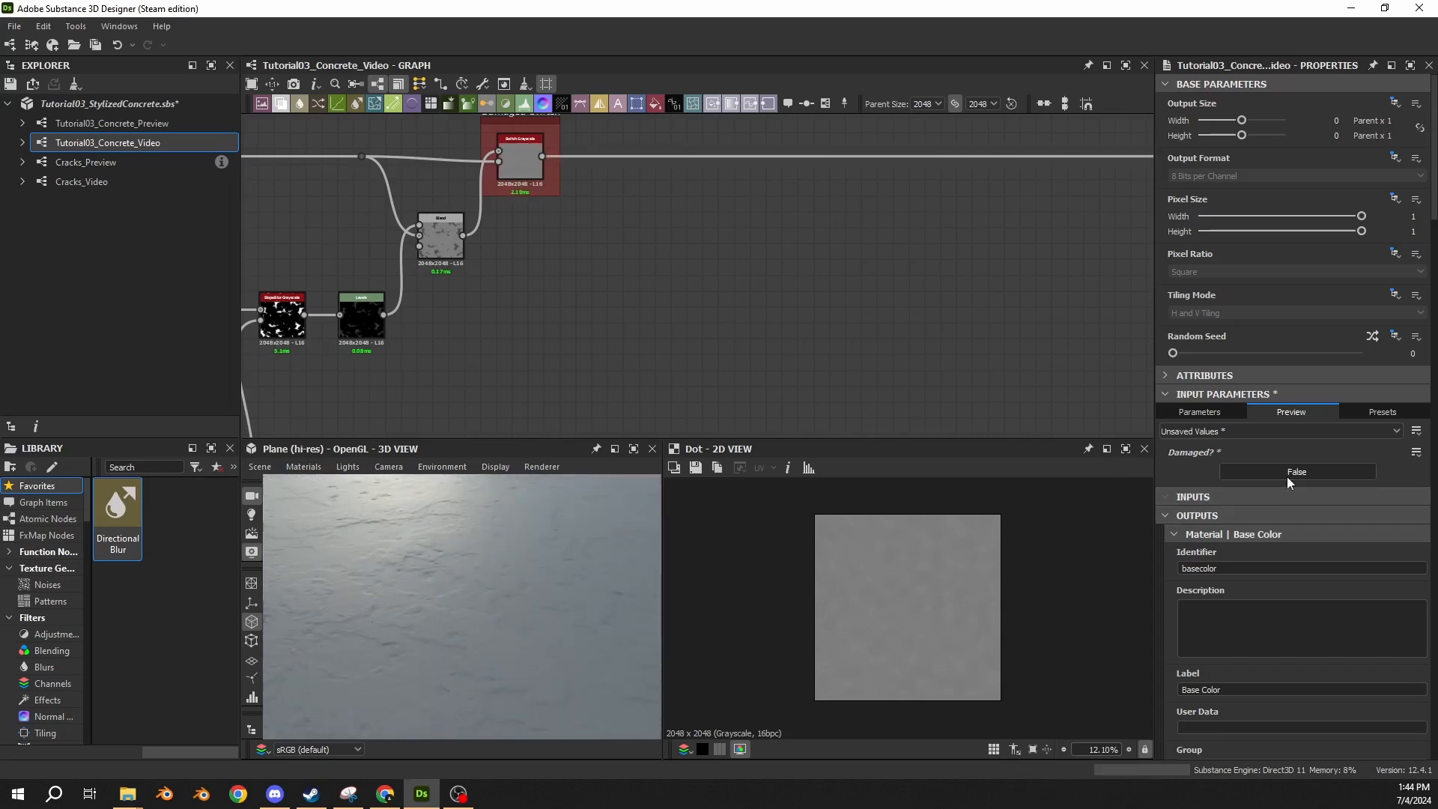
pyautogui.click(1287, 476)
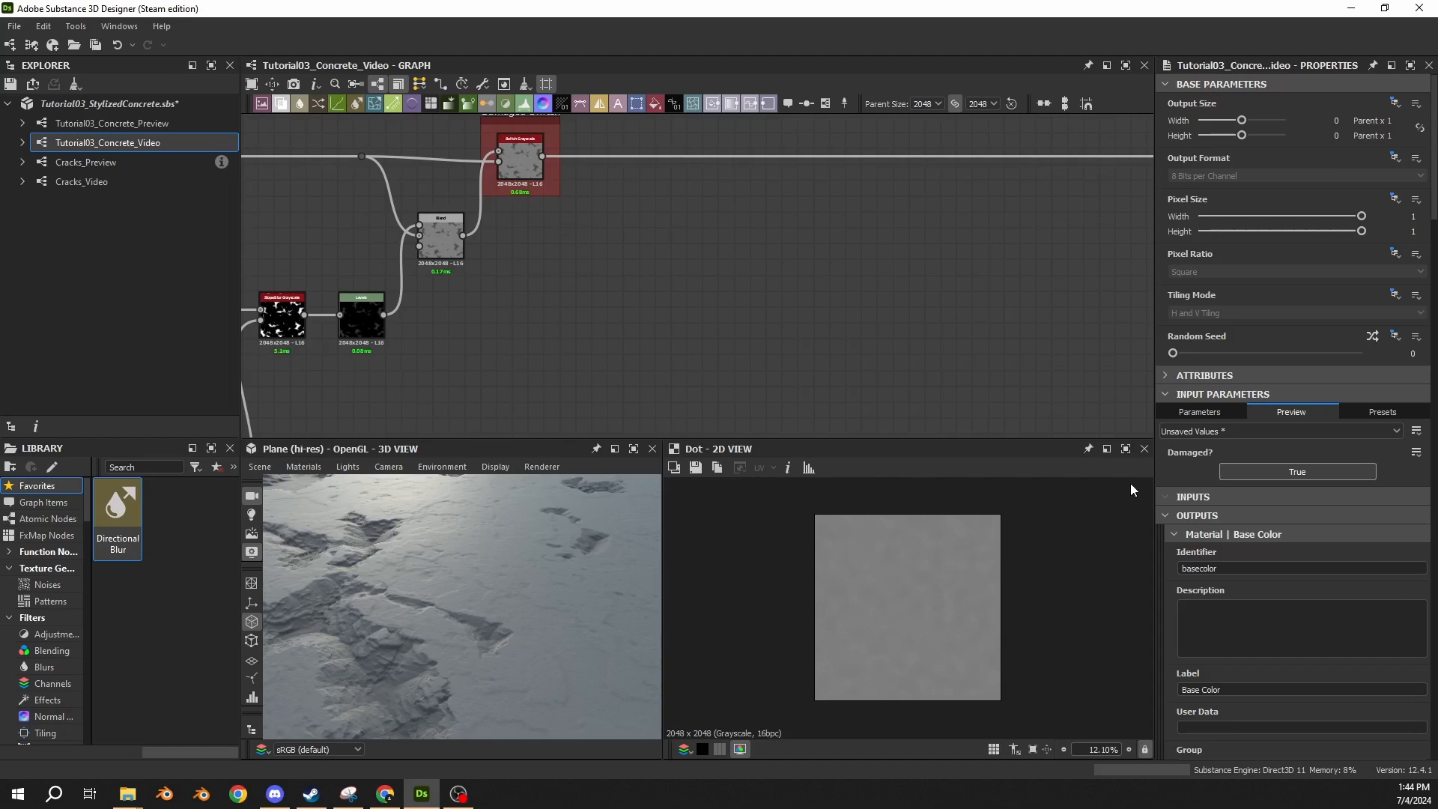
# Place the Cracks_Video graph as a node below and after the Damaged Switch in the concrete graph.
pyautogui.moveTo(703, 273); pyautogui.dragTo(600, 330, button='middle')
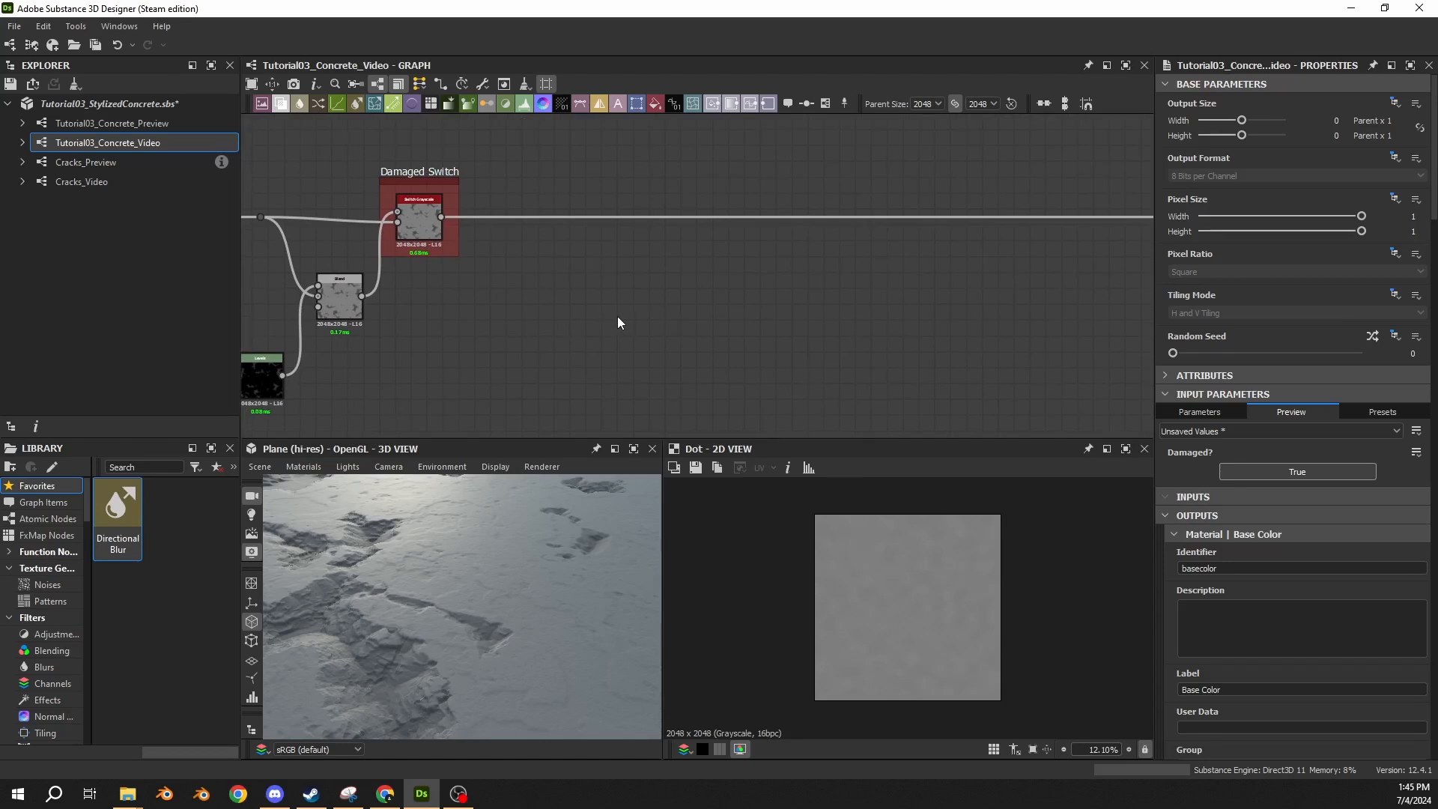
pyautogui.moveTo(619, 323); pyautogui.dragTo(647, 330, button='middle')
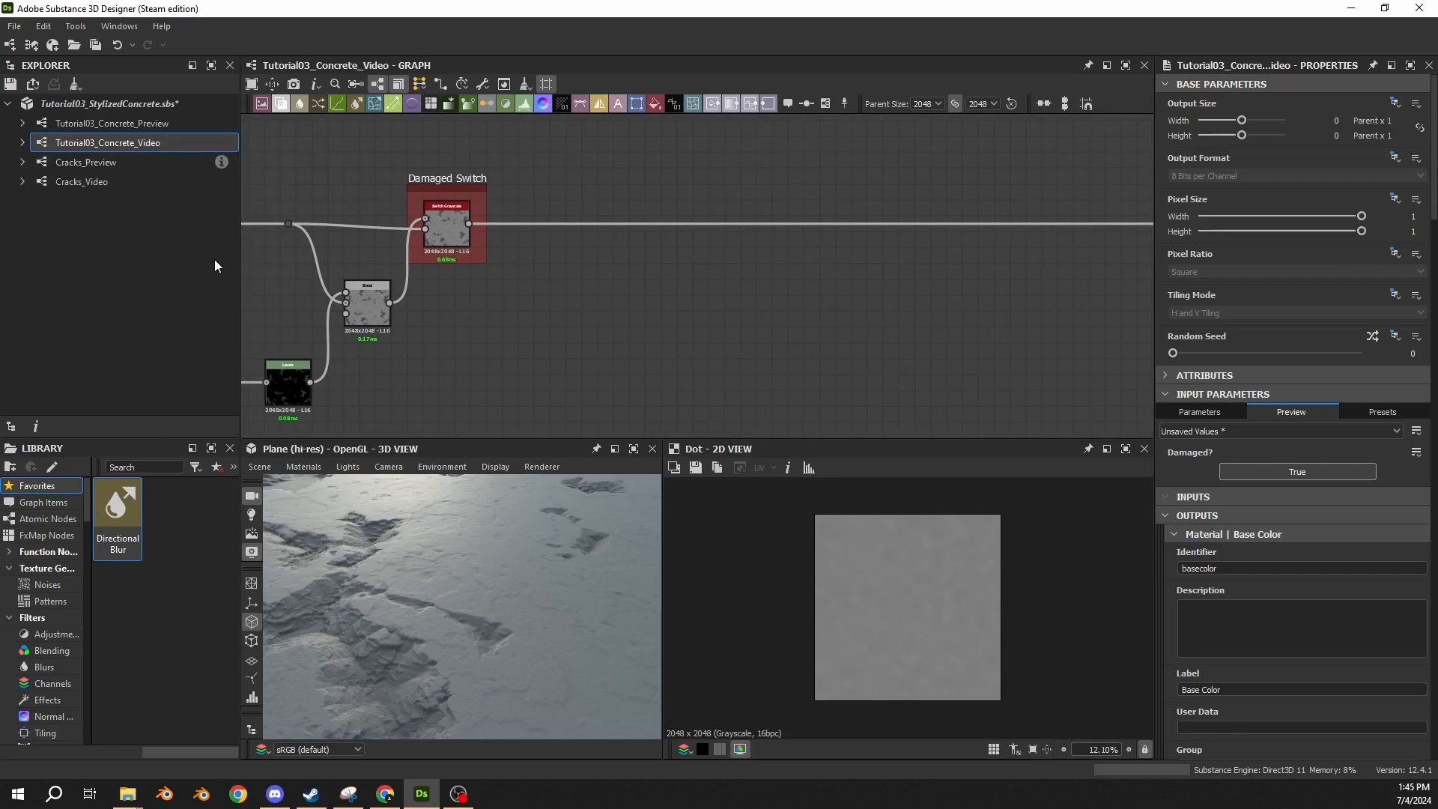
pyautogui.click(88, 208)
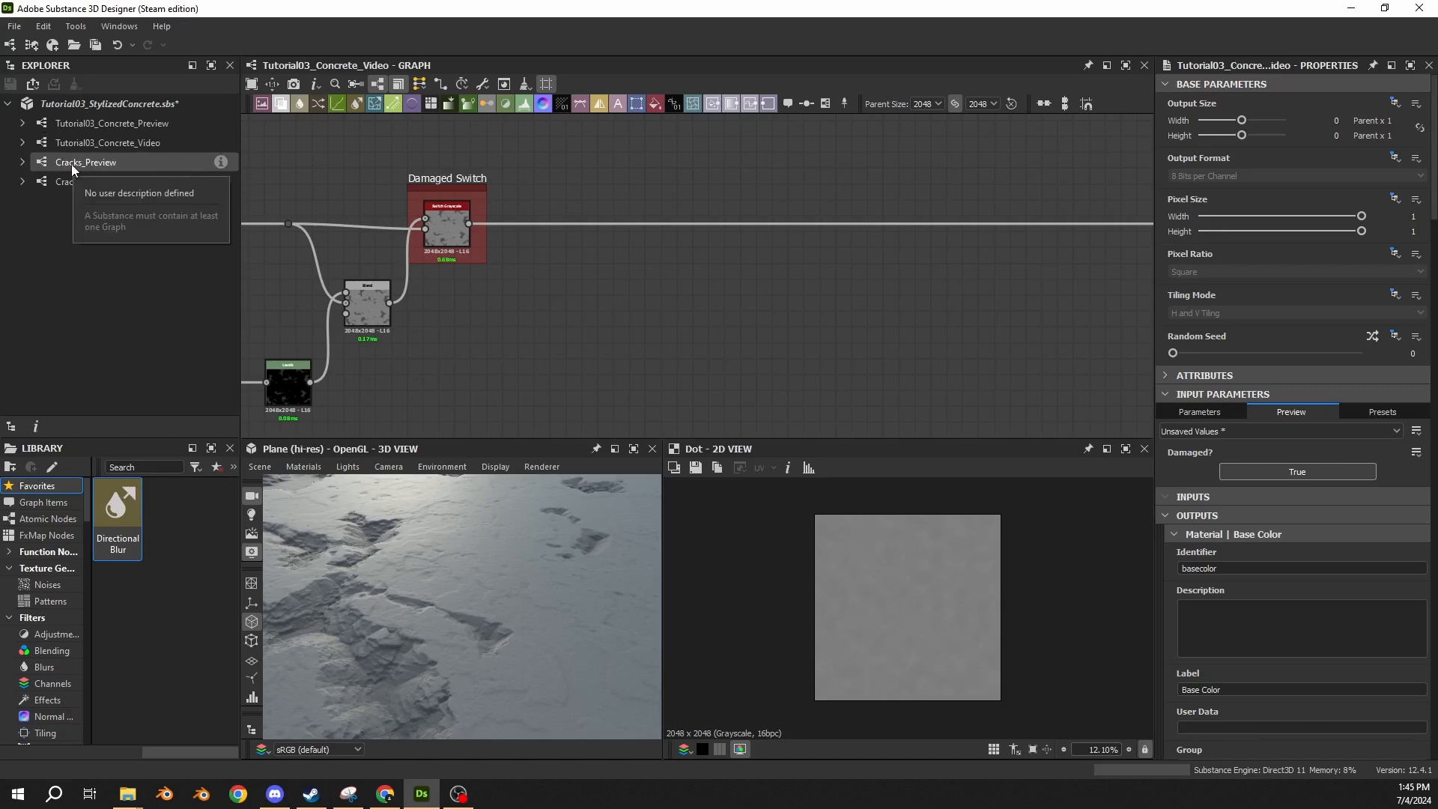
pyautogui.moveTo(66, 188); pyautogui.dragTo(532, 365)
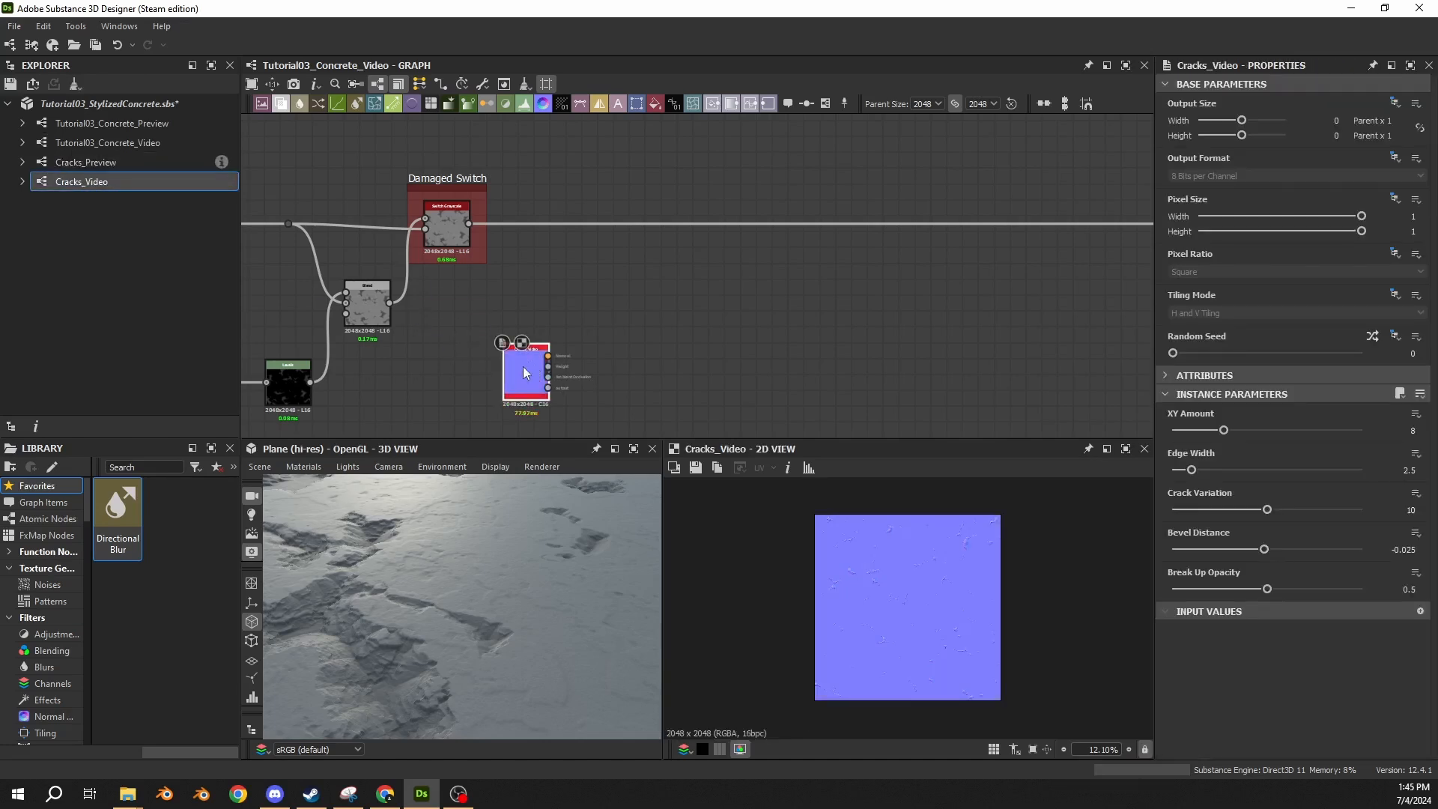
# Move the Levels node on the main wire closer to the Damaged Switch frame.
pyautogui.scroll(3, 549, 314)
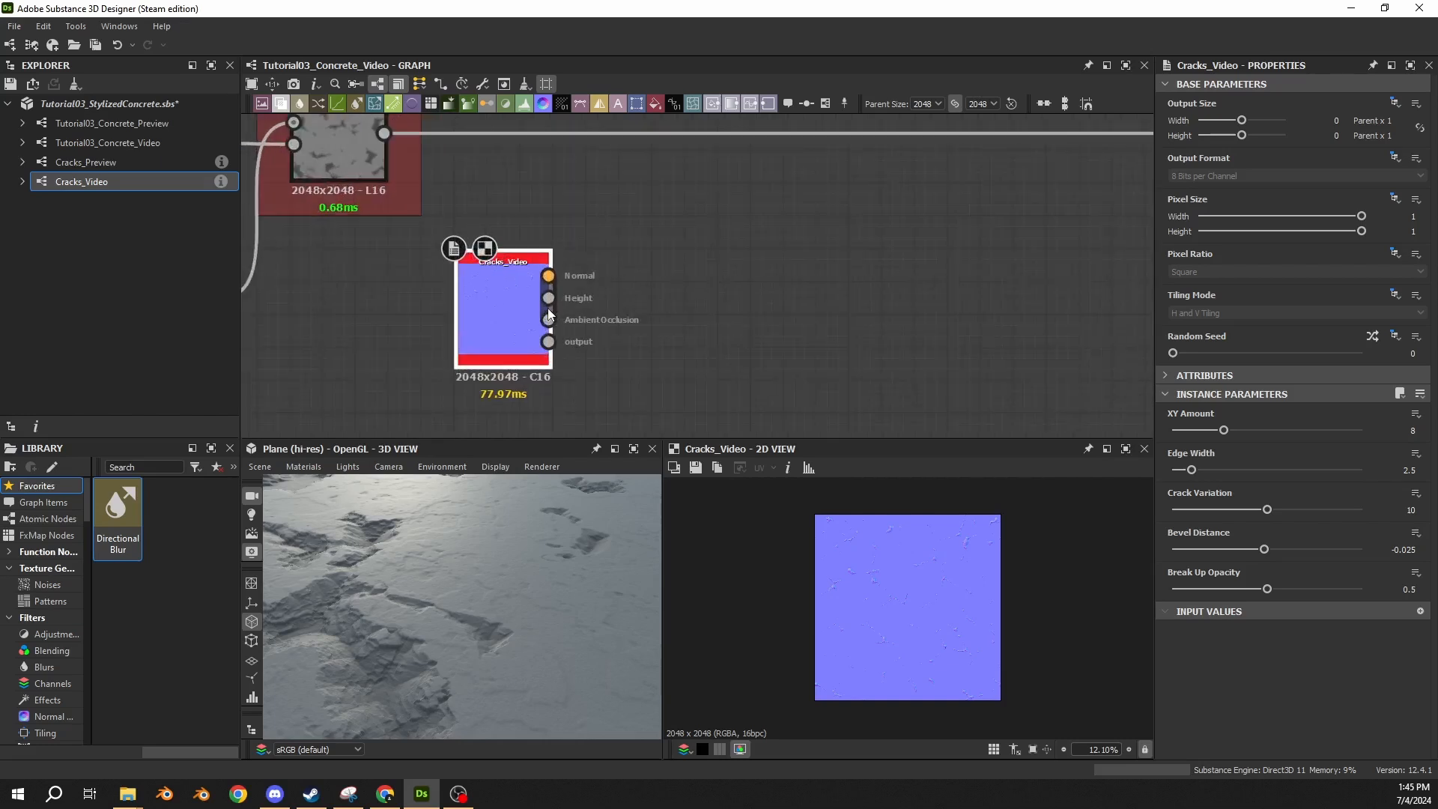
pyautogui.scroll(2, 568, 290)
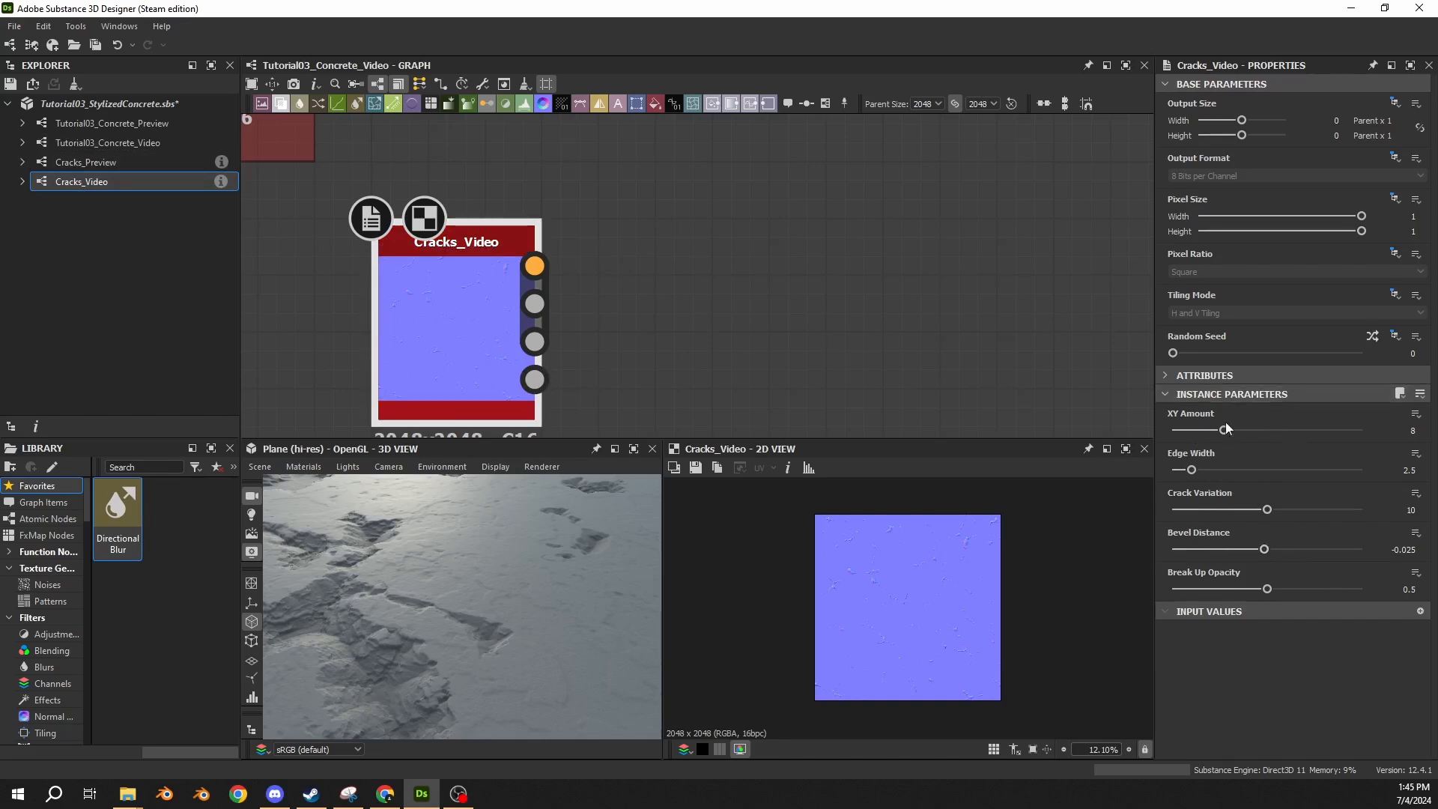
pyautogui.scroll(-4, 617, 301)
pyautogui.moveTo(643, 249); pyautogui.dragTo(466, 304, button='middle')
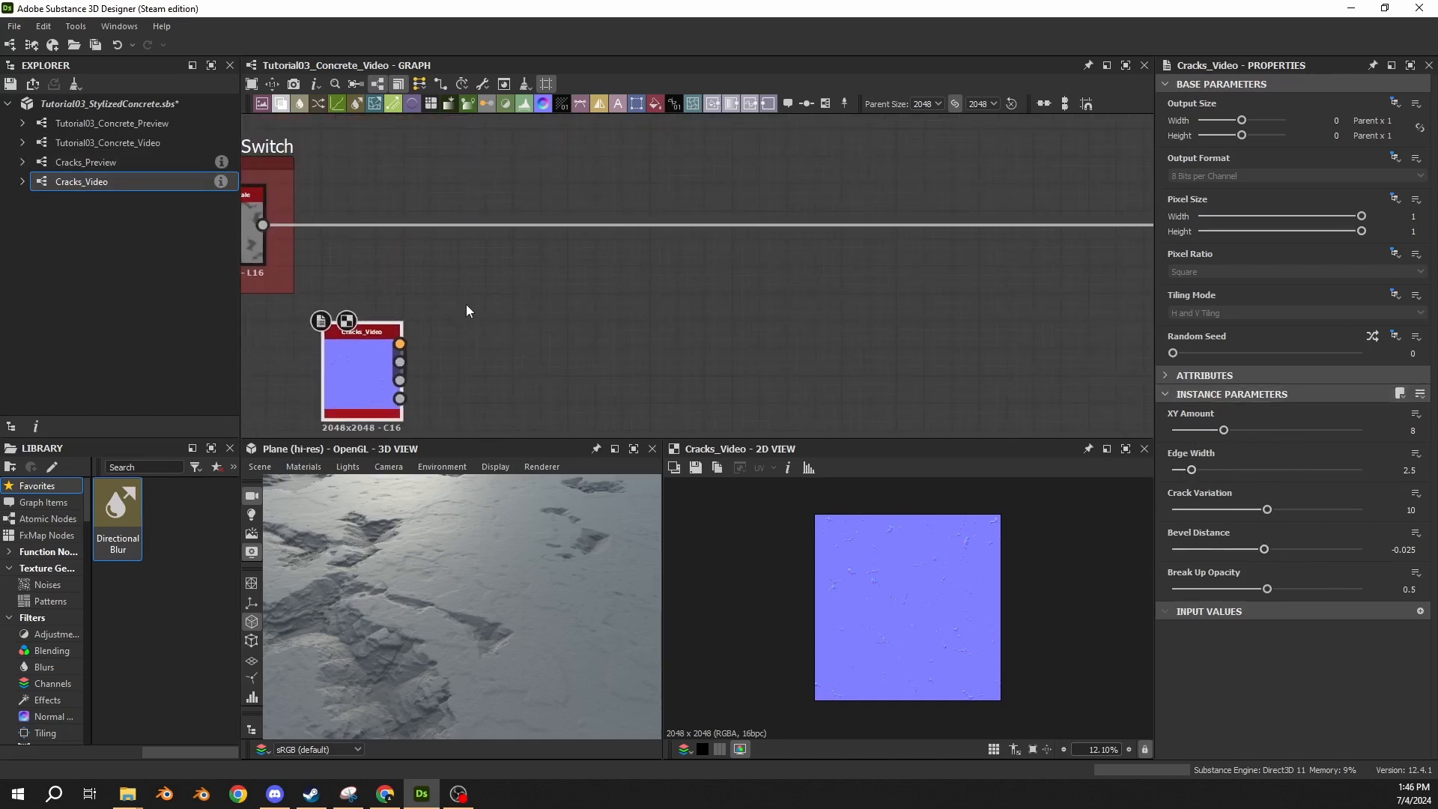
pyautogui.scroll(-3, 635, 325)
pyautogui.moveTo(635, 324); pyautogui.dragTo(618, 361, button='middle')
pyautogui.scroll(-3, 637, 360)
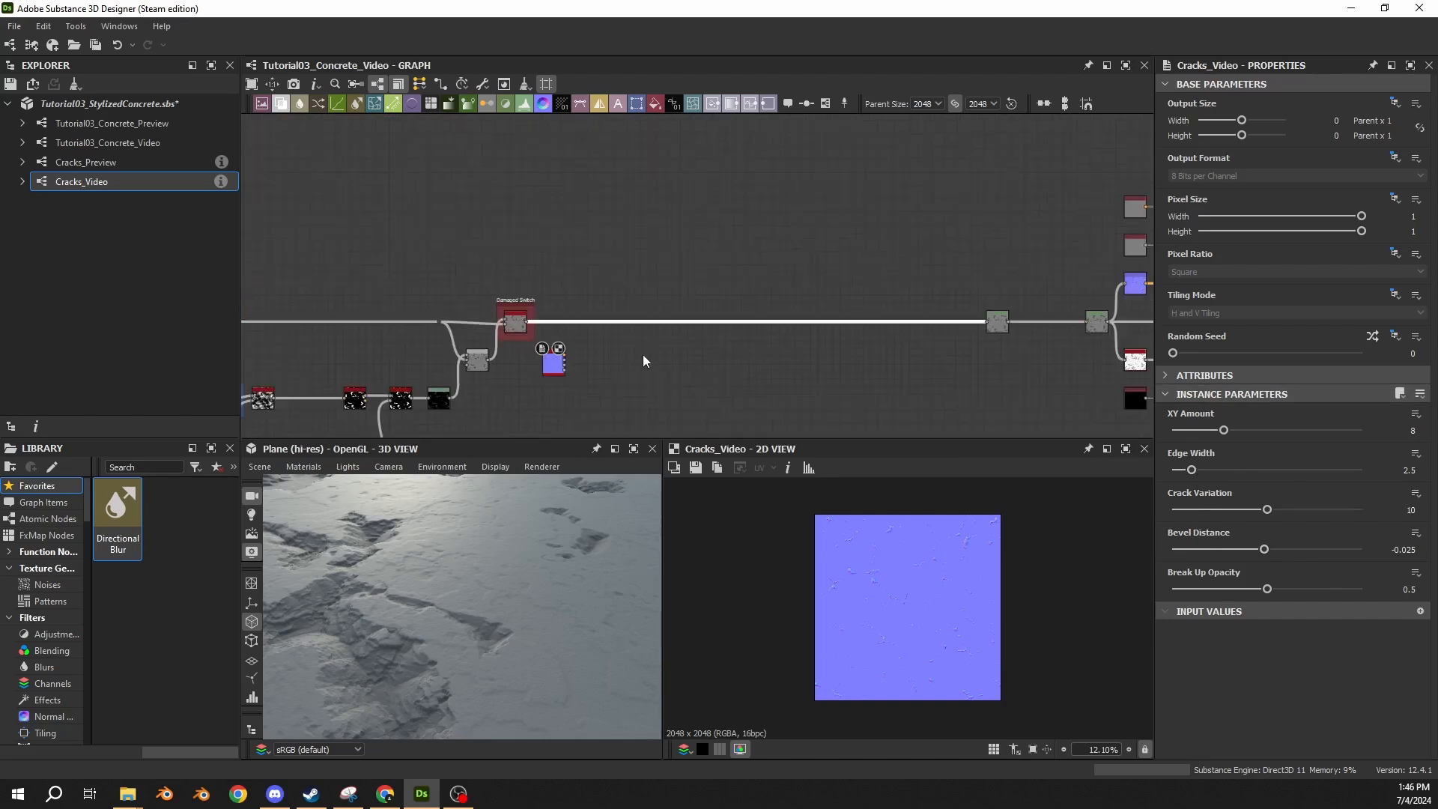
pyautogui.moveTo(986, 329); pyautogui.dragTo(720, 330)
pyautogui.scroll(3, 646, 326)
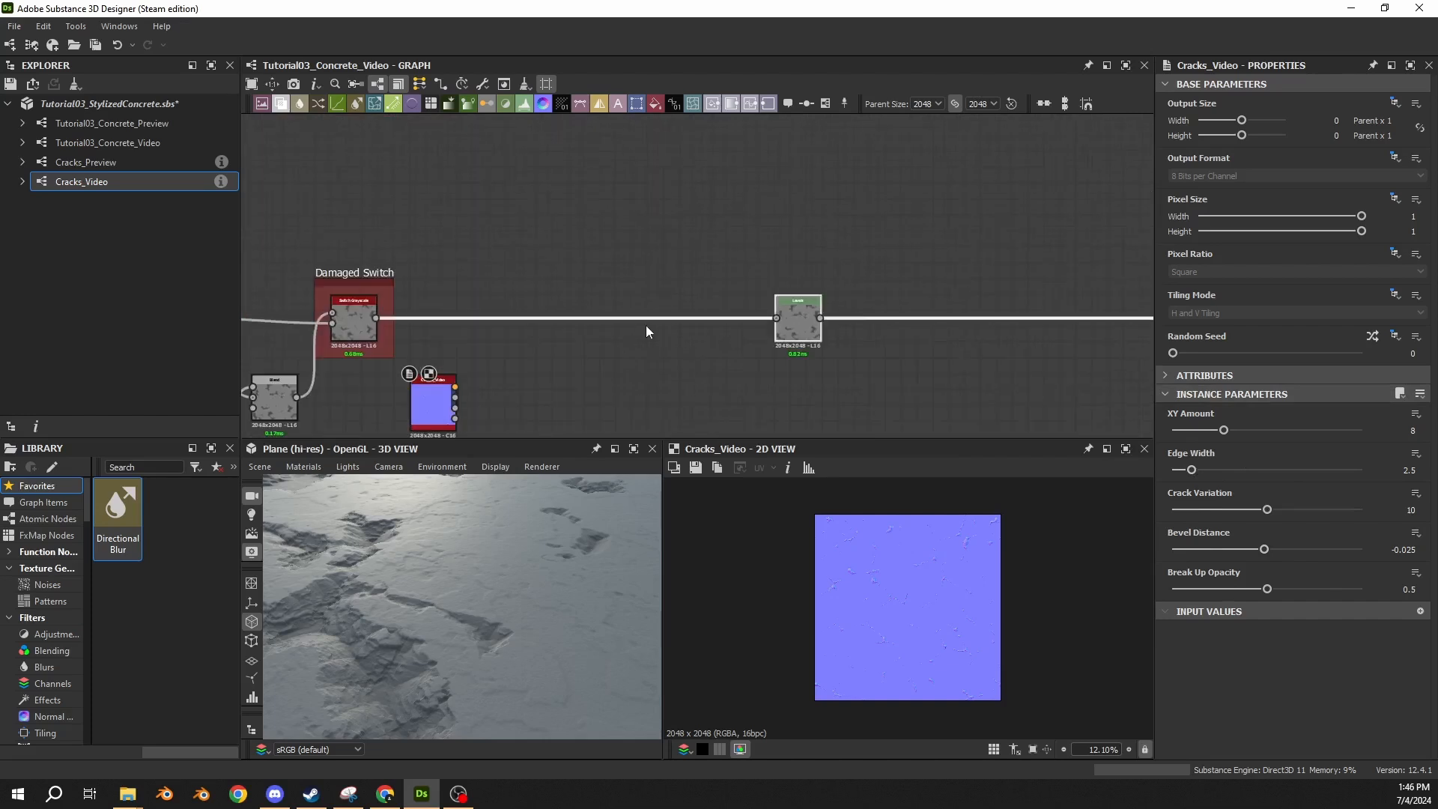
# Insert a Blend node into the wire between the Damaged Switch and the Levels node.
pyautogui.moveTo(646, 326); pyautogui.dragTo(687, 325, button='middle')
pyautogui.press('space')
pyautogui.write('blend')
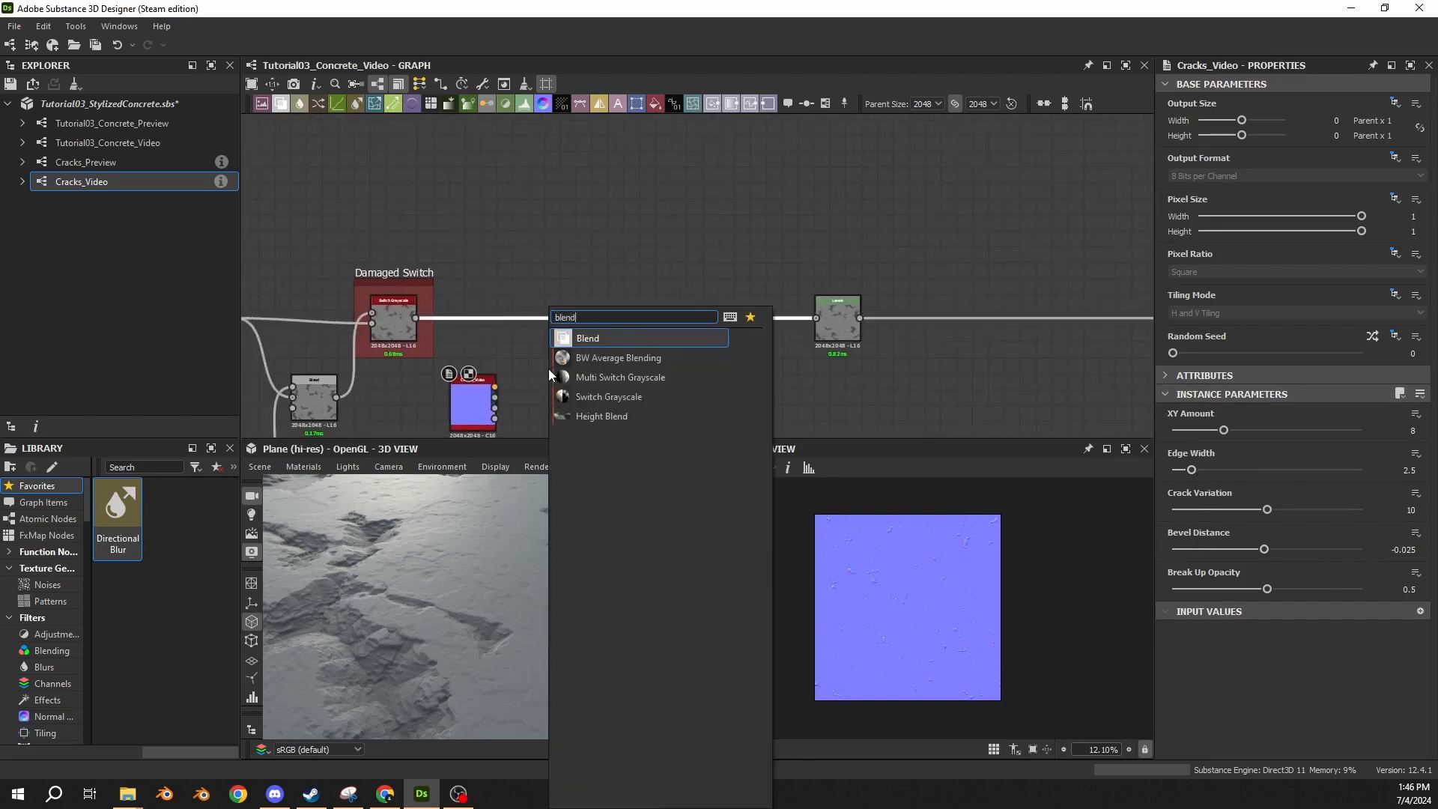
pyautogui.press('Return')
# Connect the Cracks_Video node's last output to the Blend's Foreground input and set the blending mode to Subtract.
pyautogui.scroll(3, 513, 412)
pyautogui.moveTo(512, 412); pyautogui.dragTo(527, 346, button='middle')
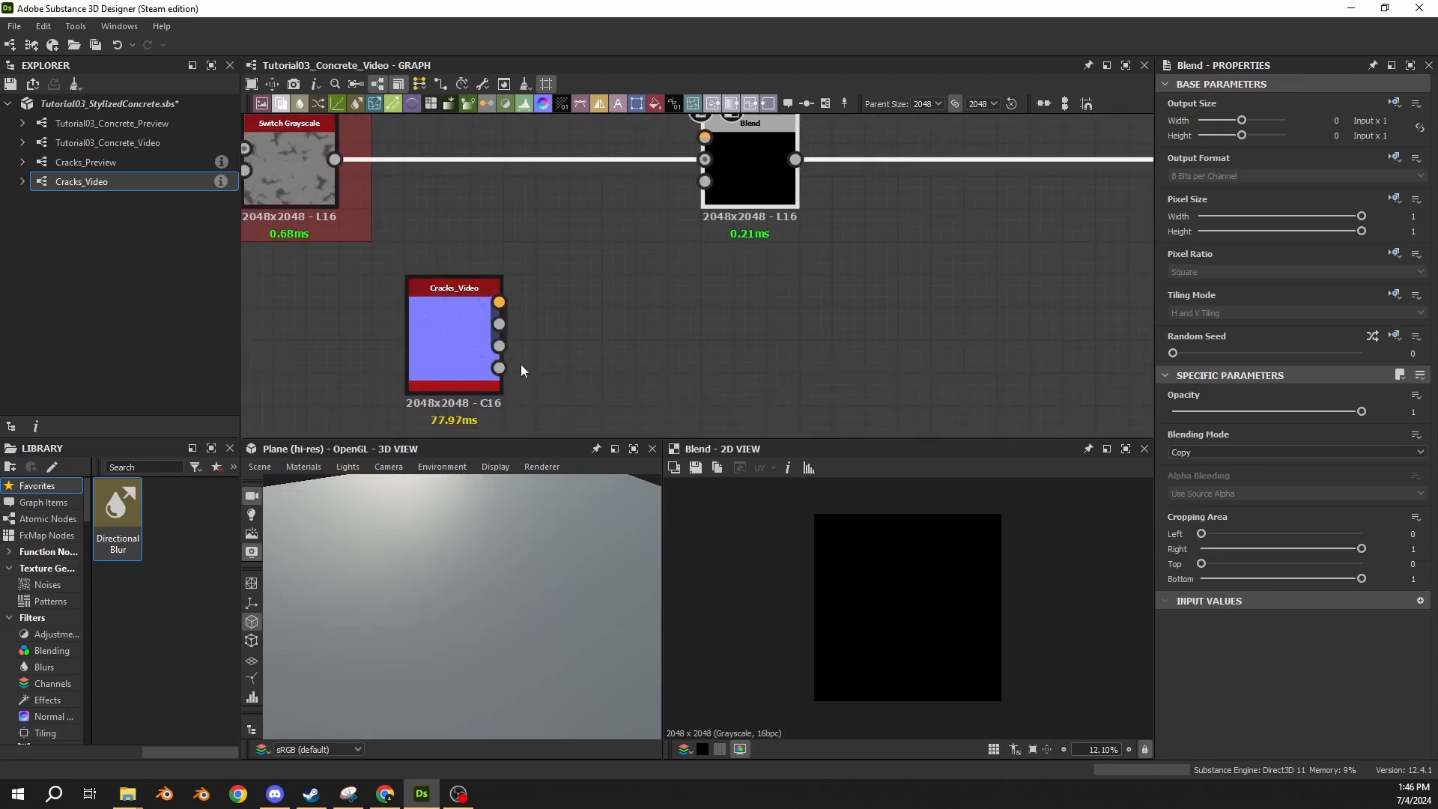
pyautogui.moveTo(499, 367); pyautogui.dragTo(707, 137)
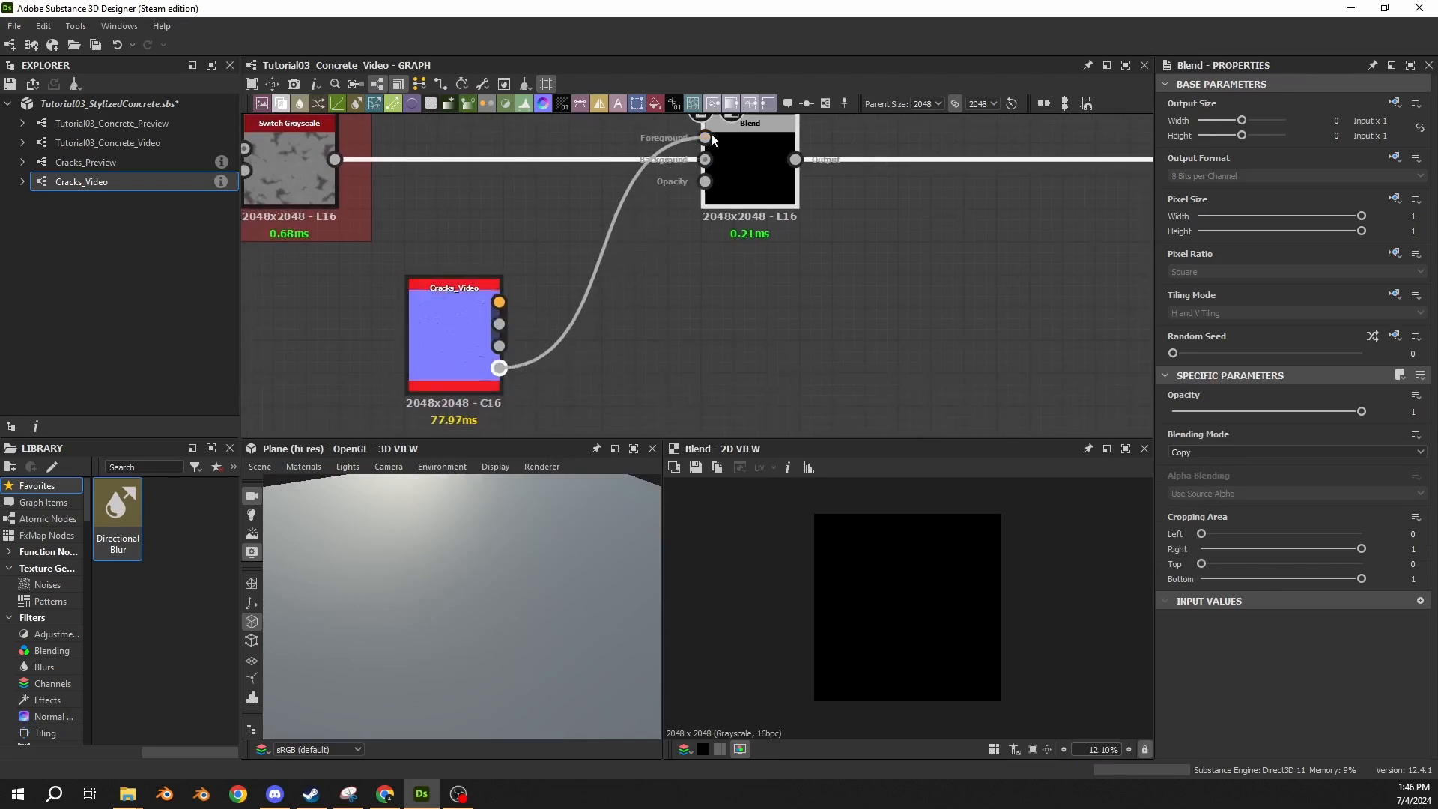
pyautogui.click(1214, 452)
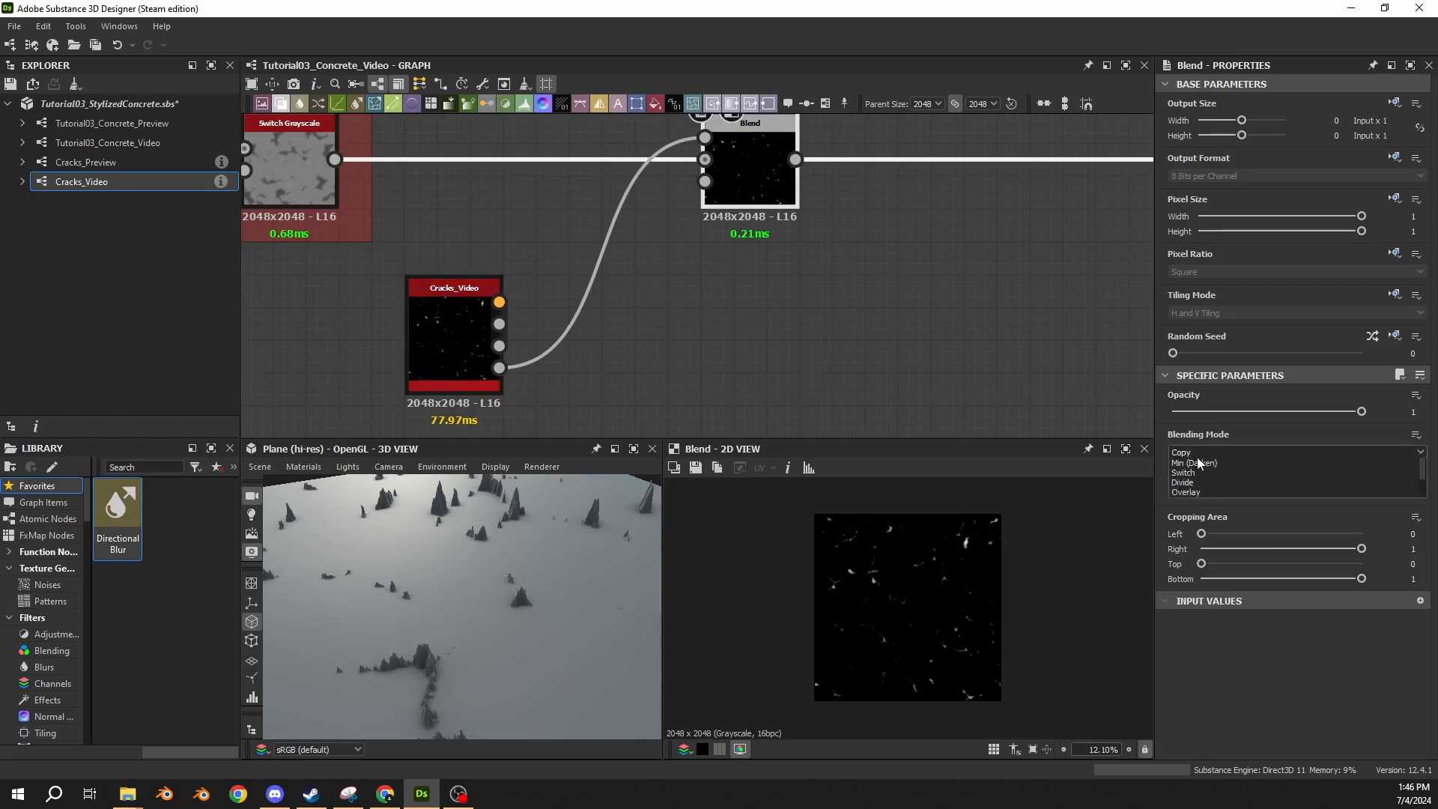
pyautogui.click(1202, 484)
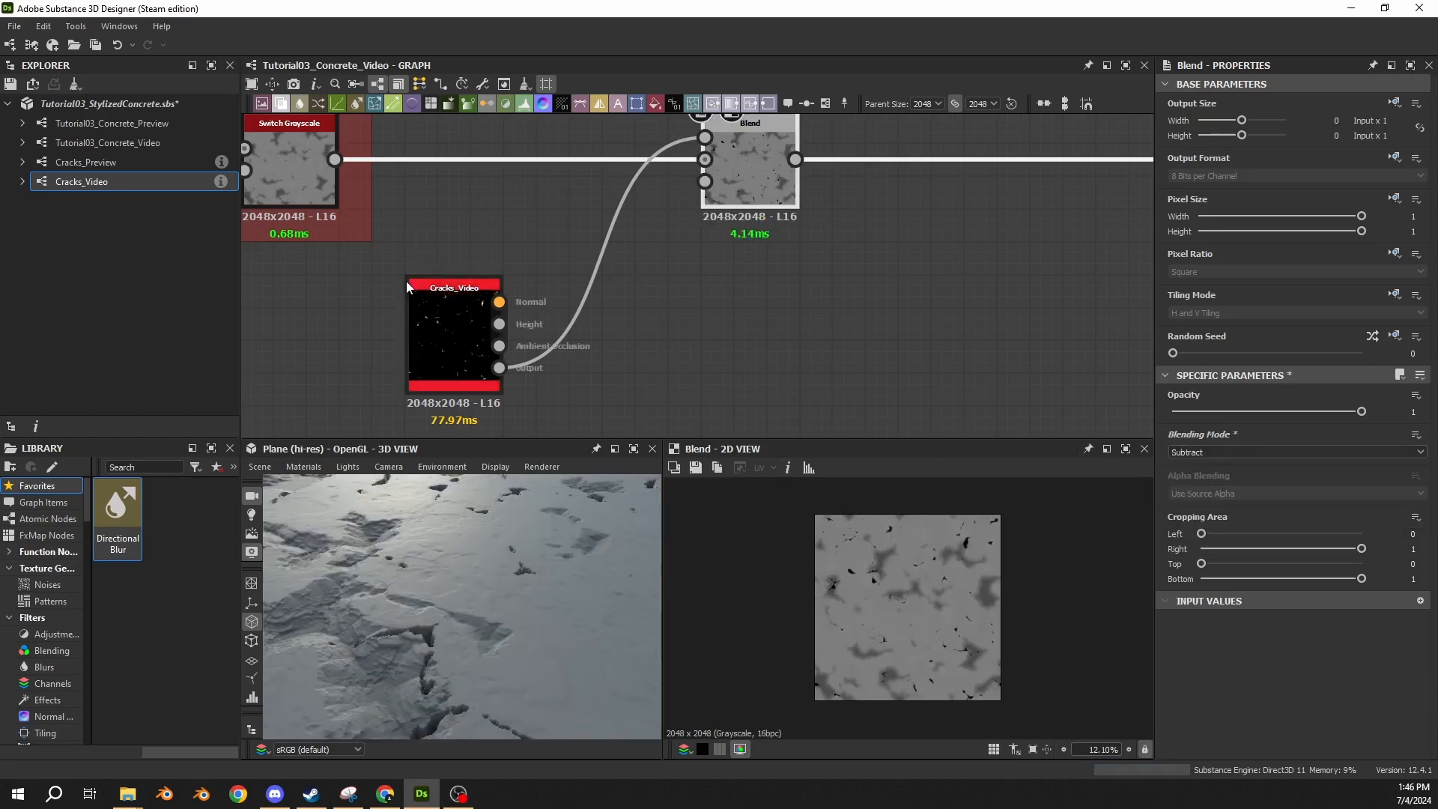
# Set the Damaged? preview to False, inspect the cracks on the 3D plane, and show the Cracks_Video node's parameters.
pyautogui.click(451, 240)
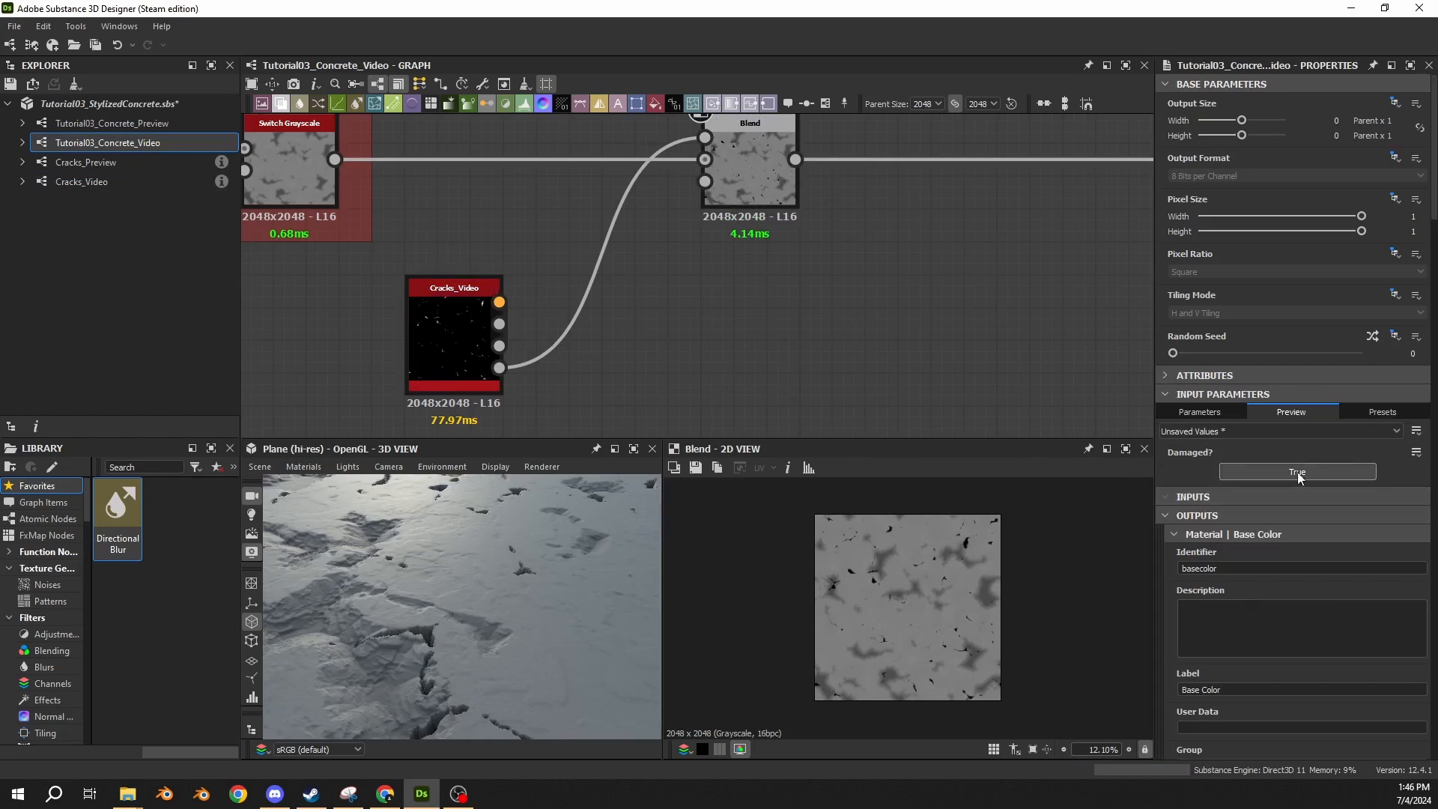
pyautogui.click(1278, 475)
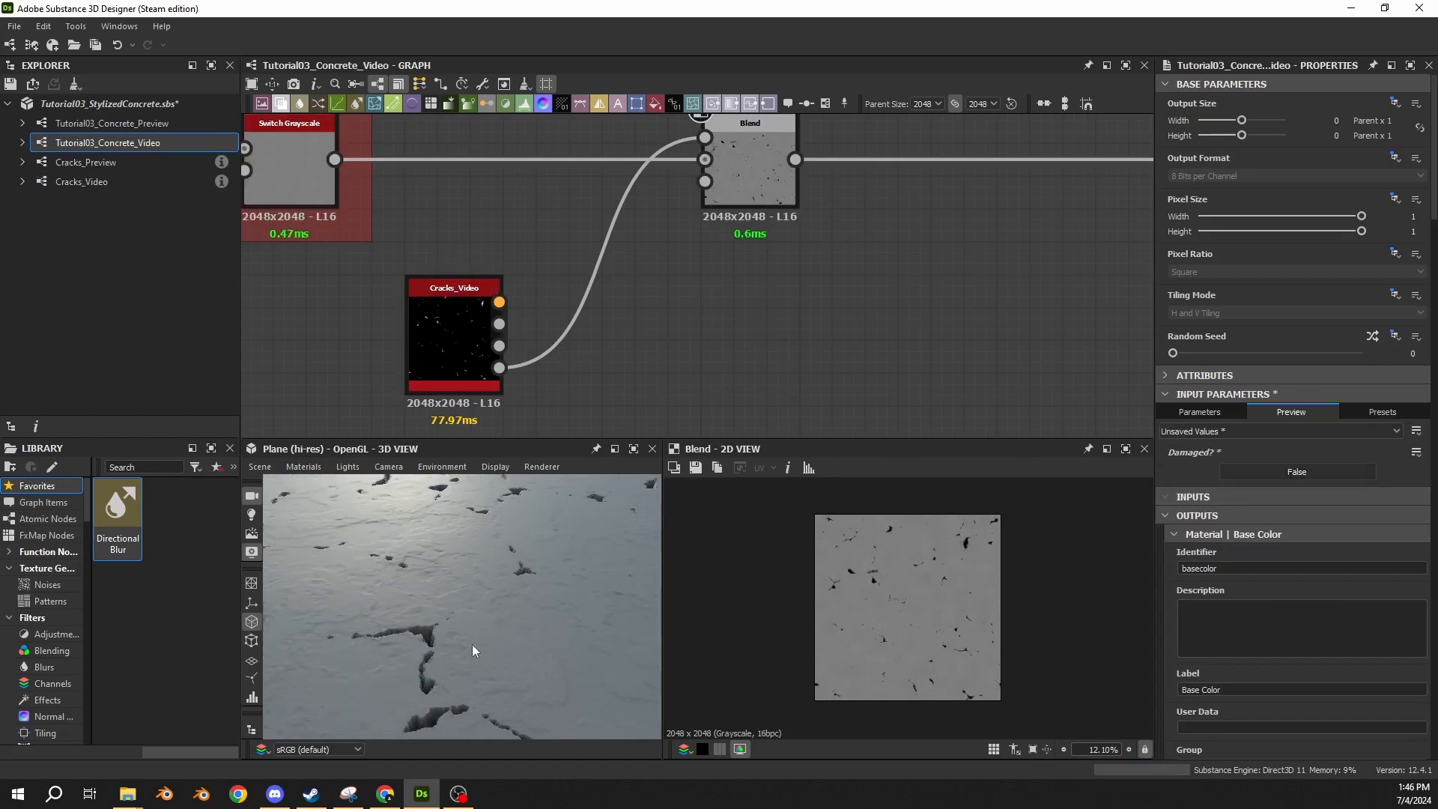
pyautogui.moveTo(472, 613); pyautogui.dragTo(424, 533)
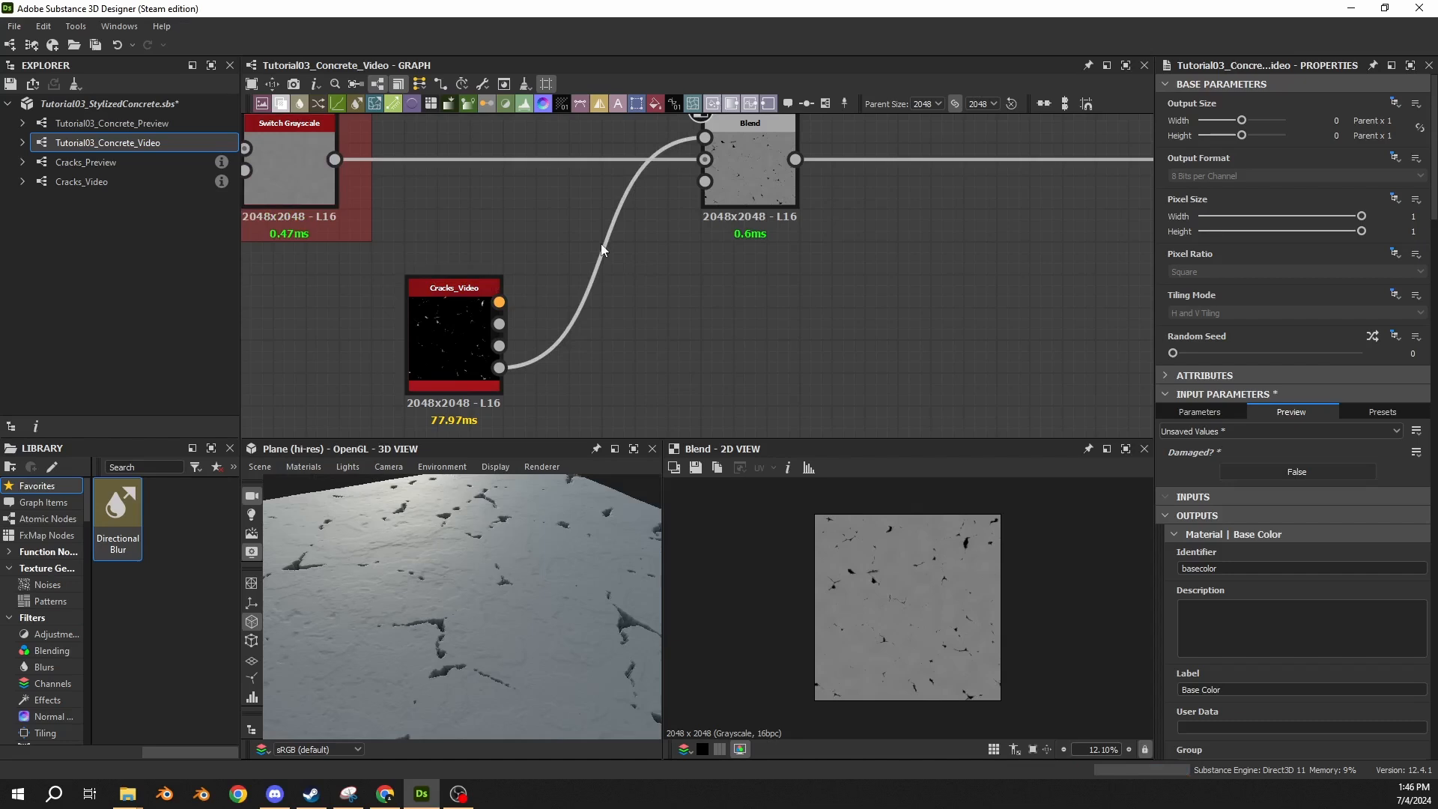
pyautogui.click(474, 326)
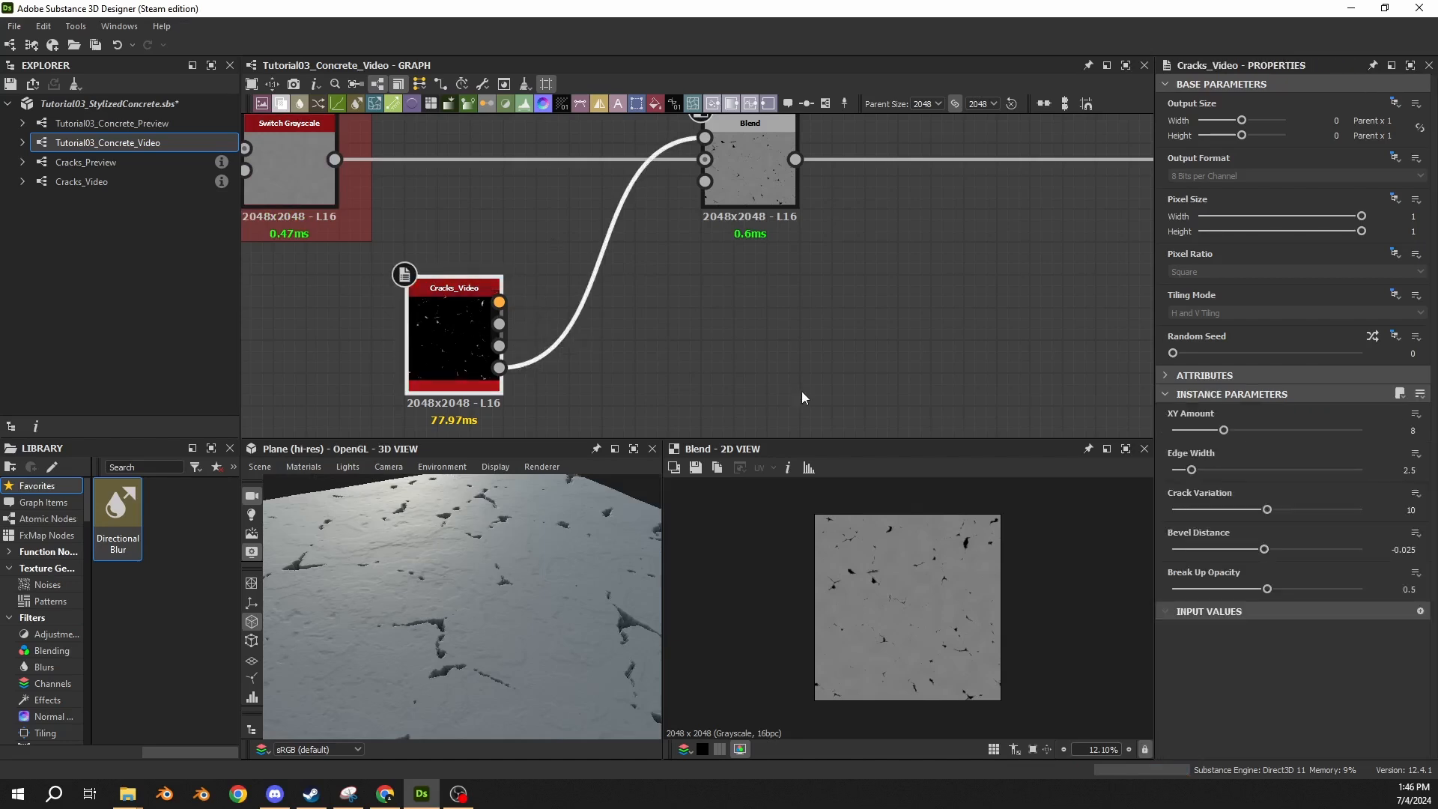
pyautogui.click(803, 366)
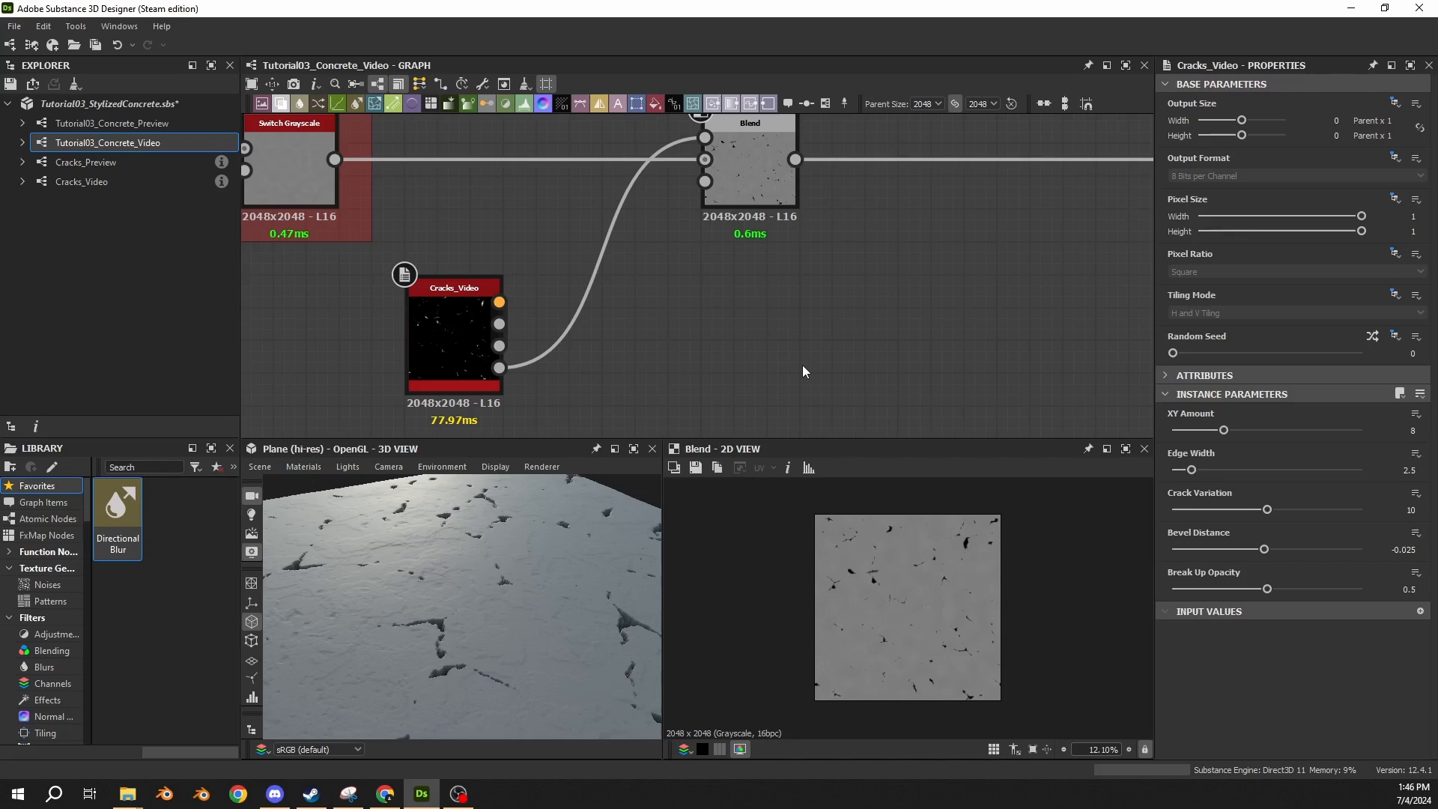
# Insert a Levels node between Cracks_Video and the Blend, aligning it beside Cracks_Video and shifting the Blend slightly further along.
pyautogui.click(585, 304)
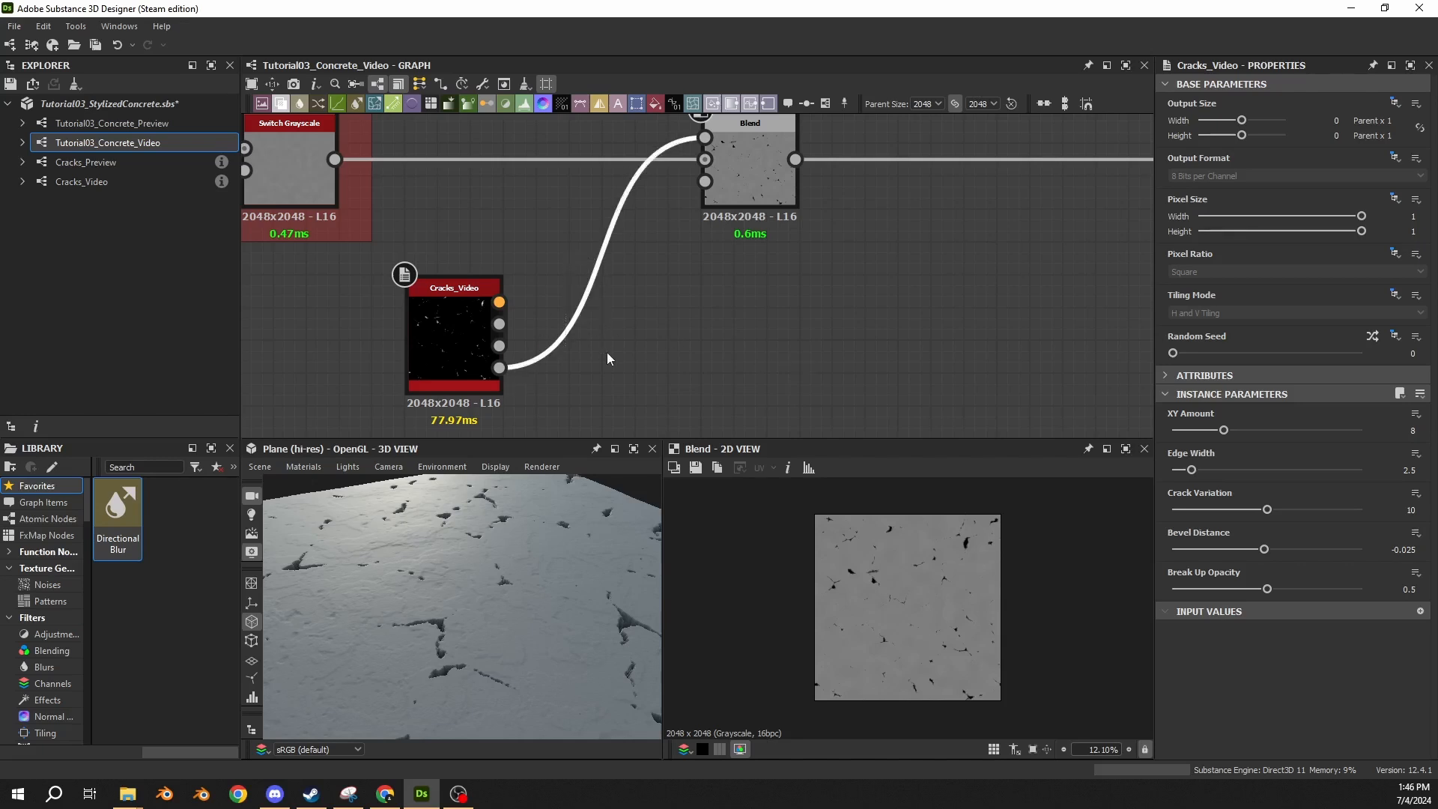
pyautogui.press('space')
pyautogui.write('lev')
pyautogui.press('Return')
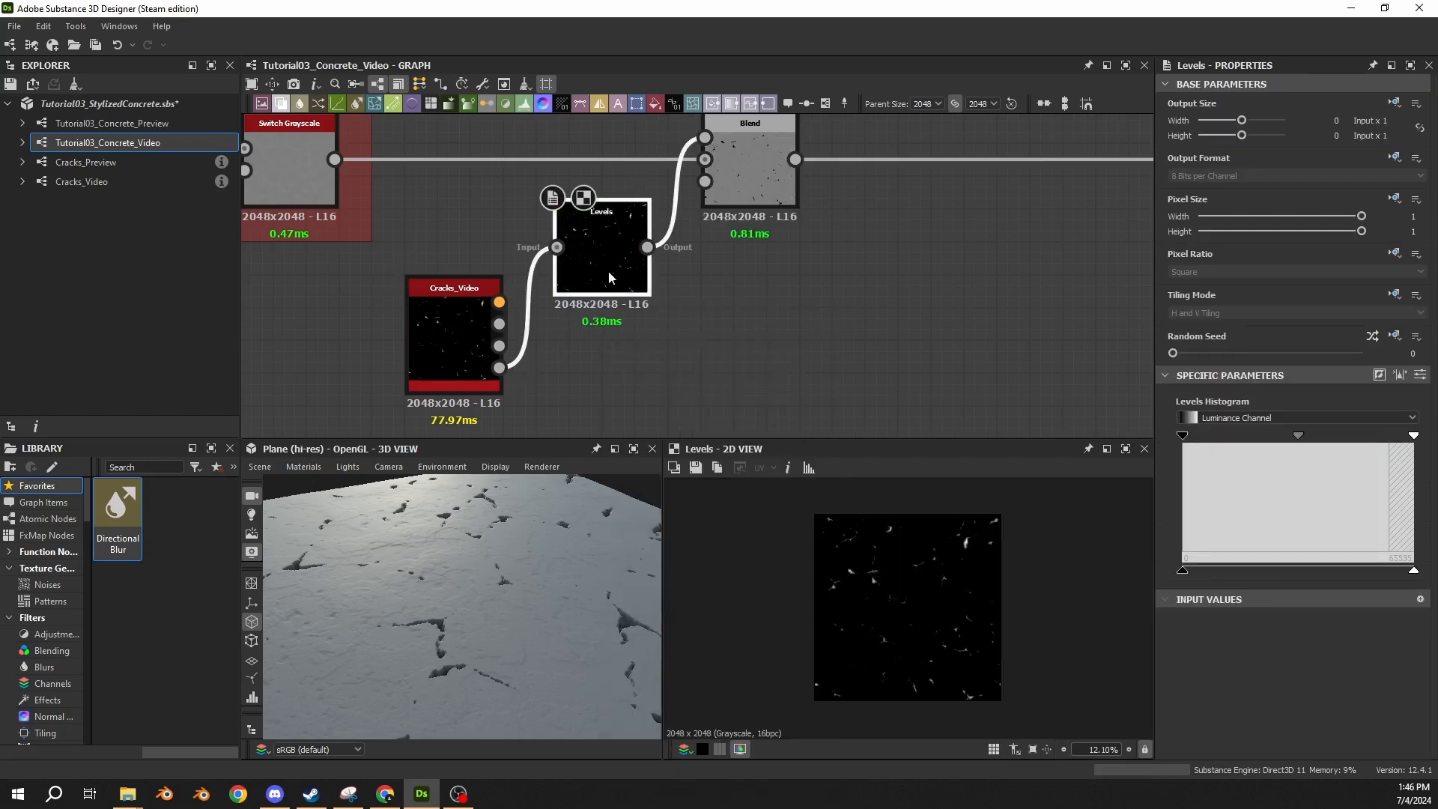
pyautogui.moveTo(622, 266); pyautogui.dragTo(640, 352)
pyautogui.moveTo(761, 187); pyautogui.dragTo(794, 187)
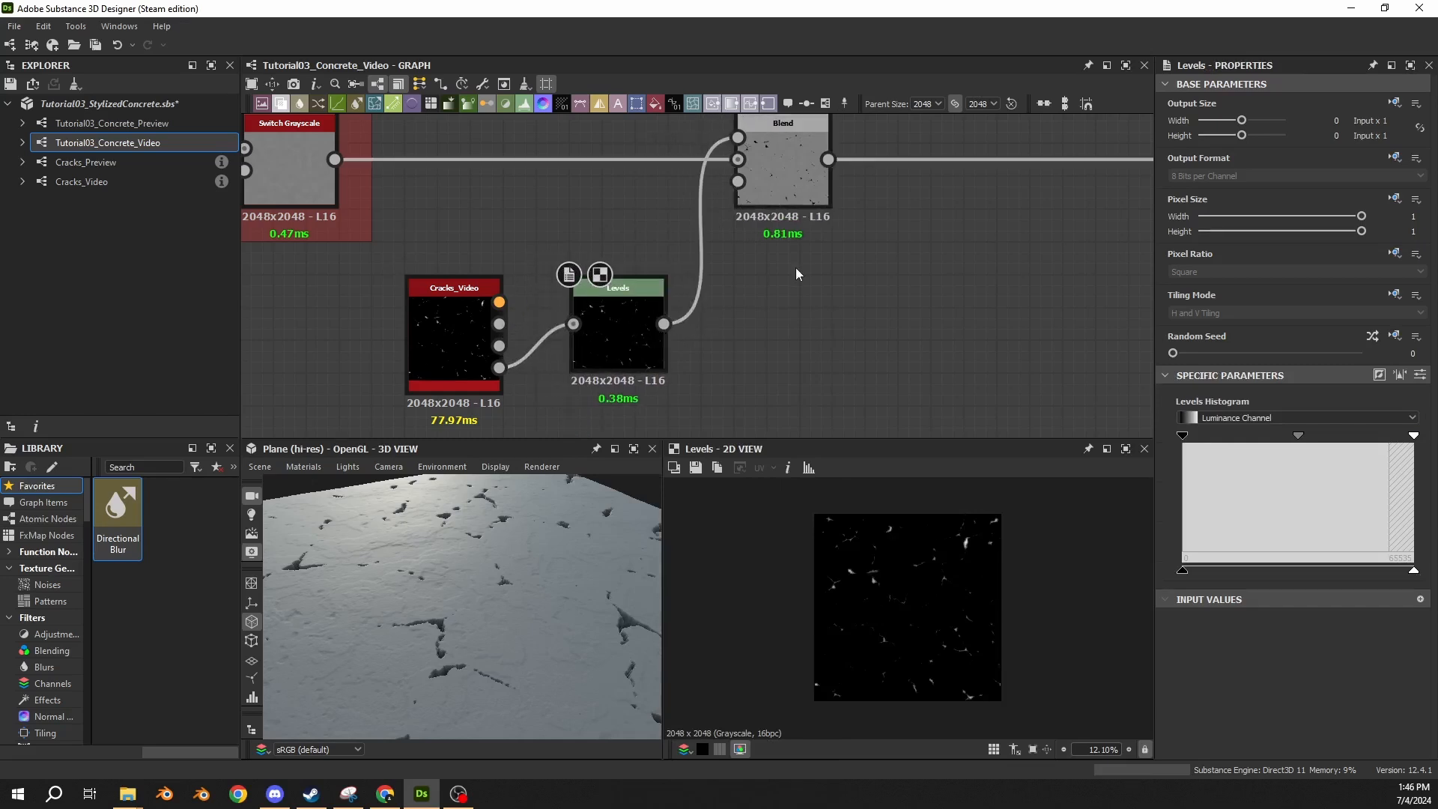
# Expose the Levels node's Level Out High as a new graph input with identifier cracks_depth and label Cracks Depth.
pyautogui.click(1421, 375)
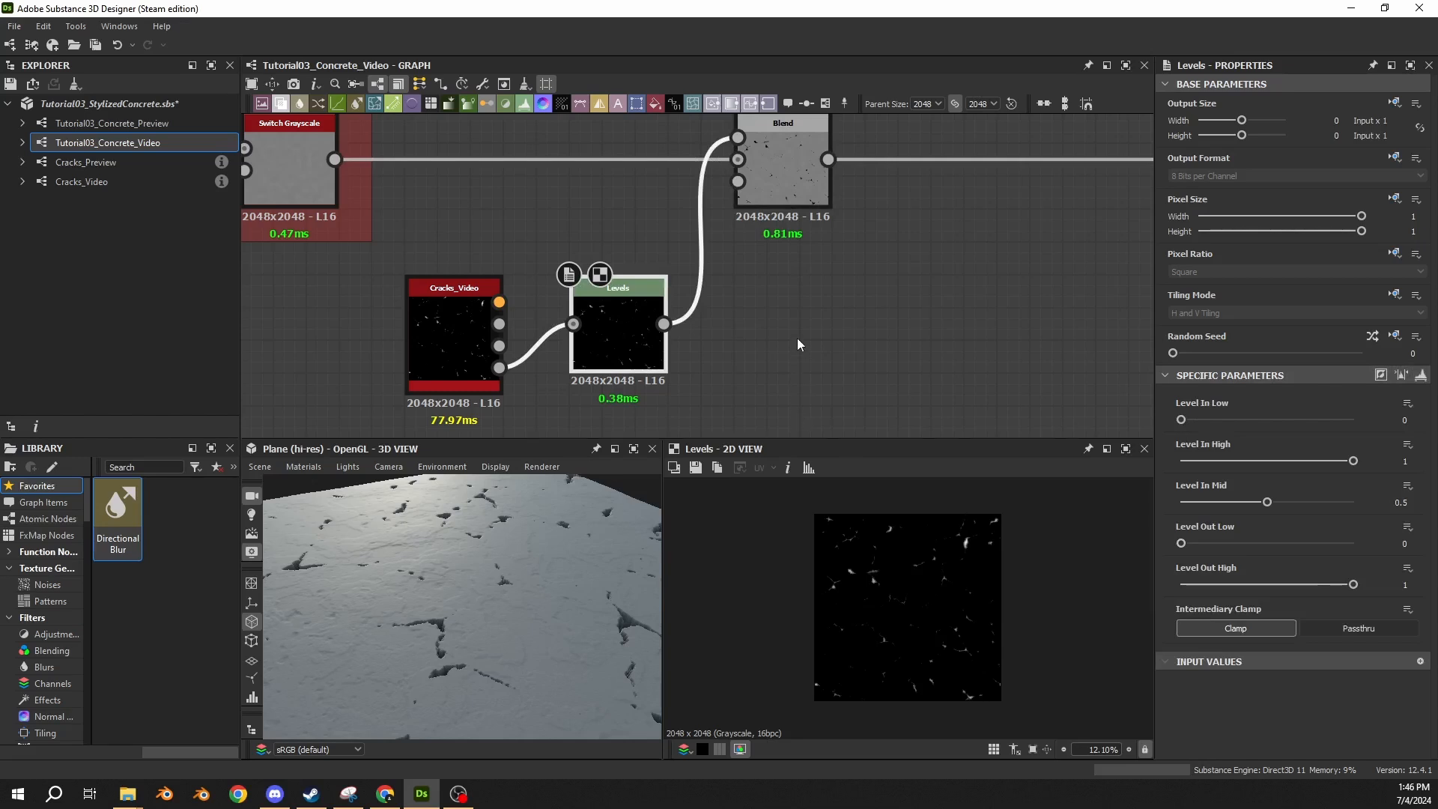
pyautogui.click(1408, 578)
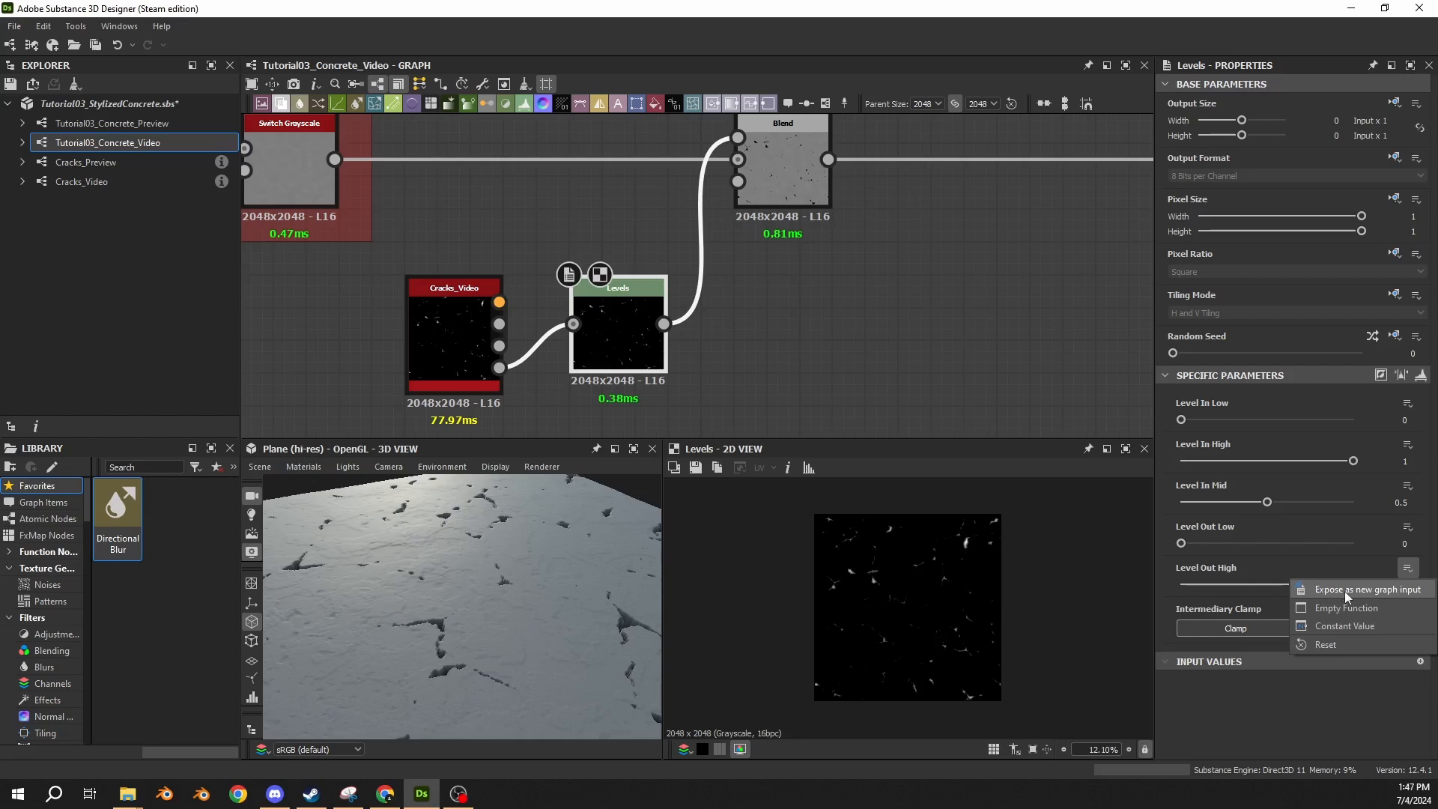
pyautogui.click(1346, 591)
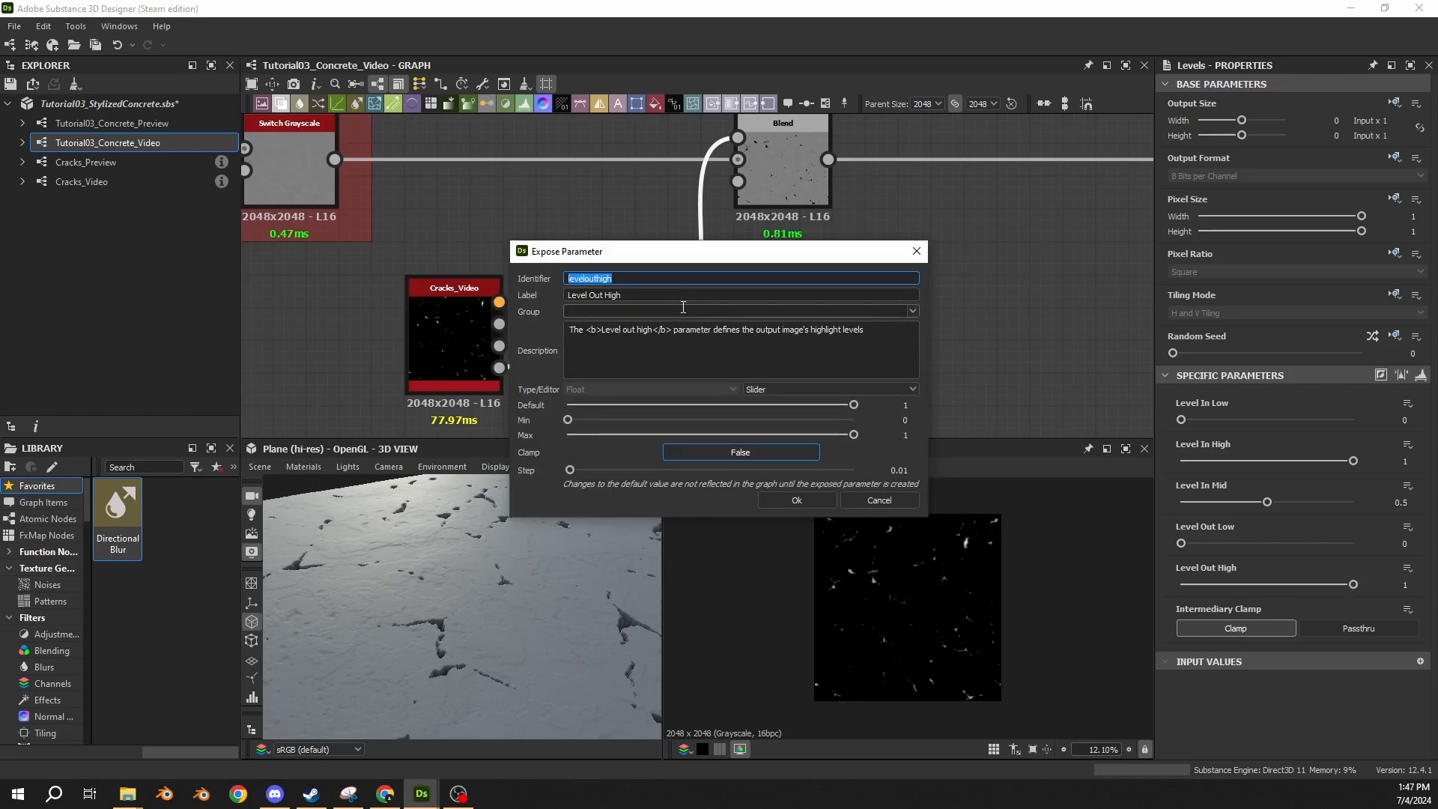
pyautogui.write('Cracks Dept')
pyautogui.press('BackSpace')
pyautogui.press('BackSpace')
pyautogui.press('BackSpace')
pyautogui.press('BackSpace')
pyautogui.press('BackSpace')
pyautogui.press('BackSpace')
pyautogui.press('BackSpace')
pyautogui.press('BackSpace')
pyautogui.press('BackSpace')
pyautogui.press('BackSpace')
pyautogui.press('BackSpace')
pyautogui.write('cracks fde')
pyautogui.write('depth')
pyautogui.press('Tab')
pyautogui.write('Cracks Depth')
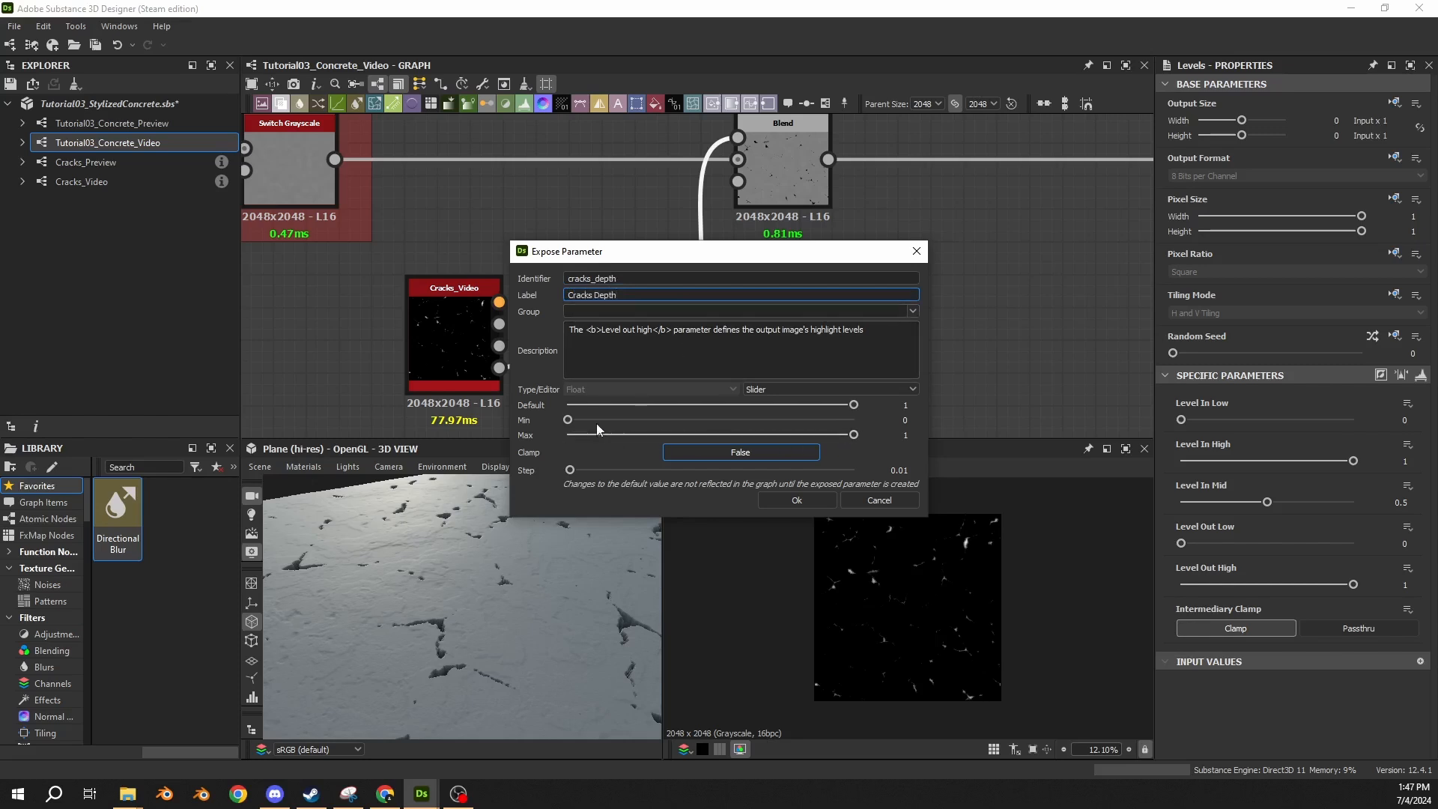
# Set the exposed parameter's Clamp to True and its default to 0.5, and create it.
pyautogui.click(690, 455)
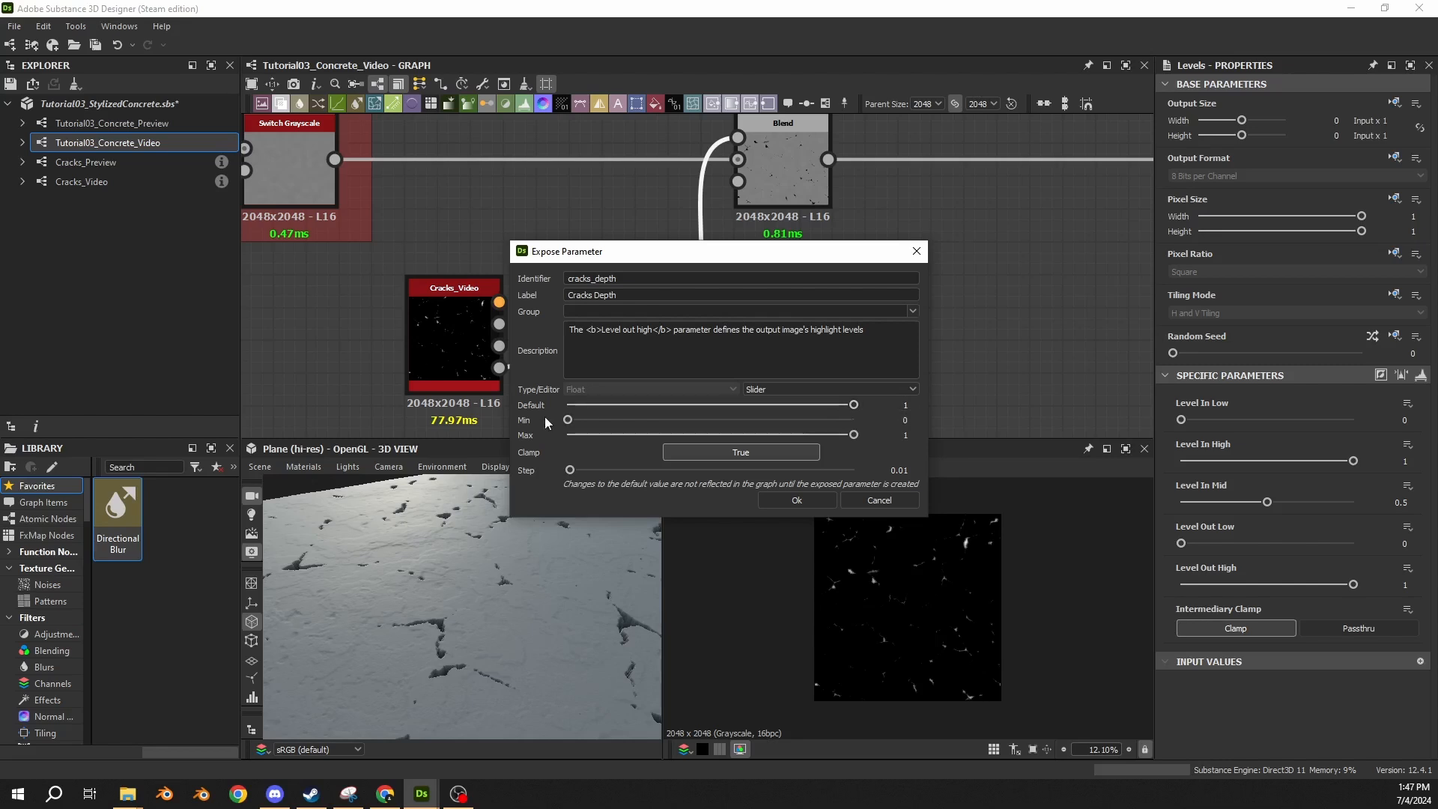
pyautogui.click(893, 409)
pyautogui.write('0.5')
pyautogui.press('Return')
pyautogui.click(799, 499)
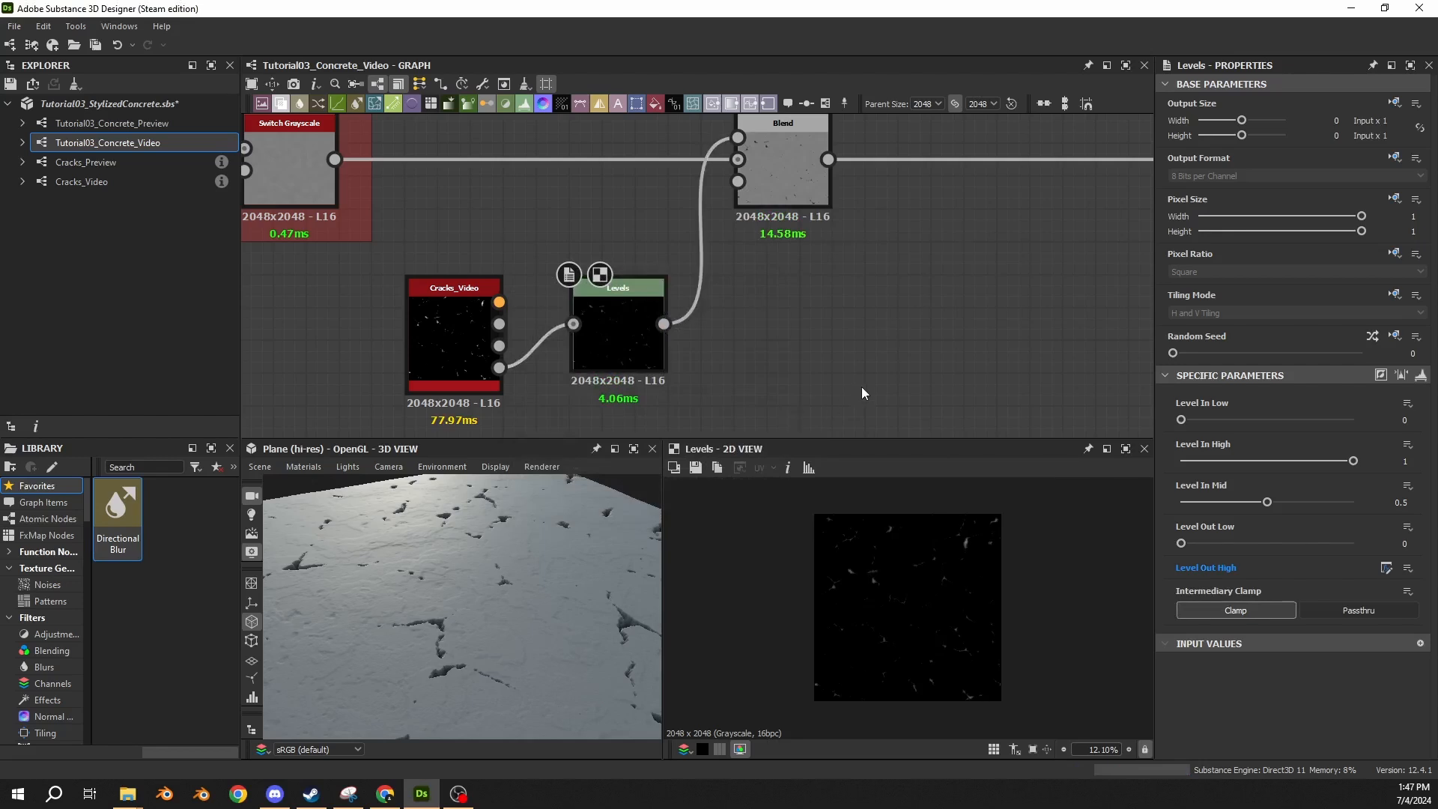
# Set the graph's Cracks Depth preview value to 0.15.
pyautogui.click(852, 342)
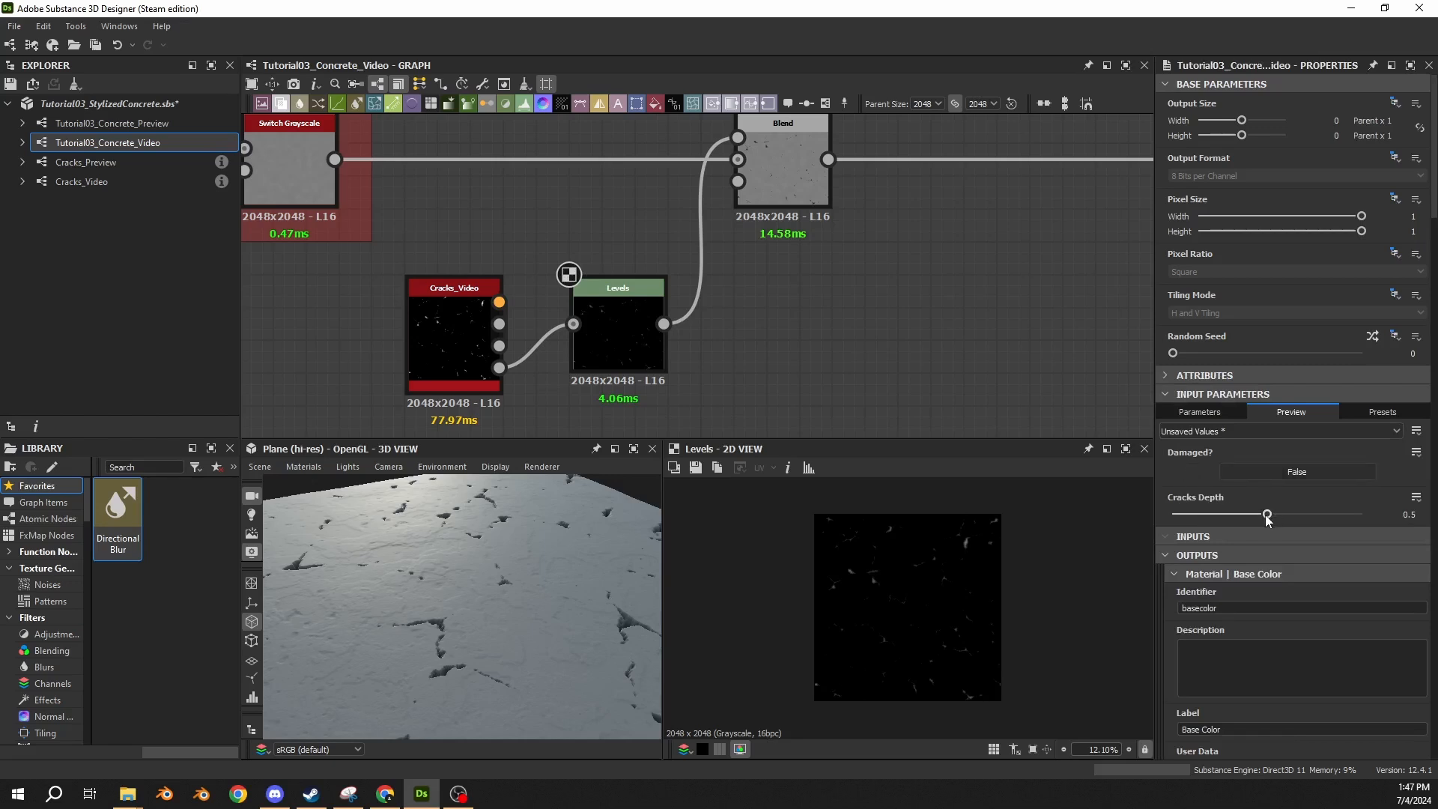
pyautogui.moveTo(1269, 514); pyautogui.dragTo(1212, 526)
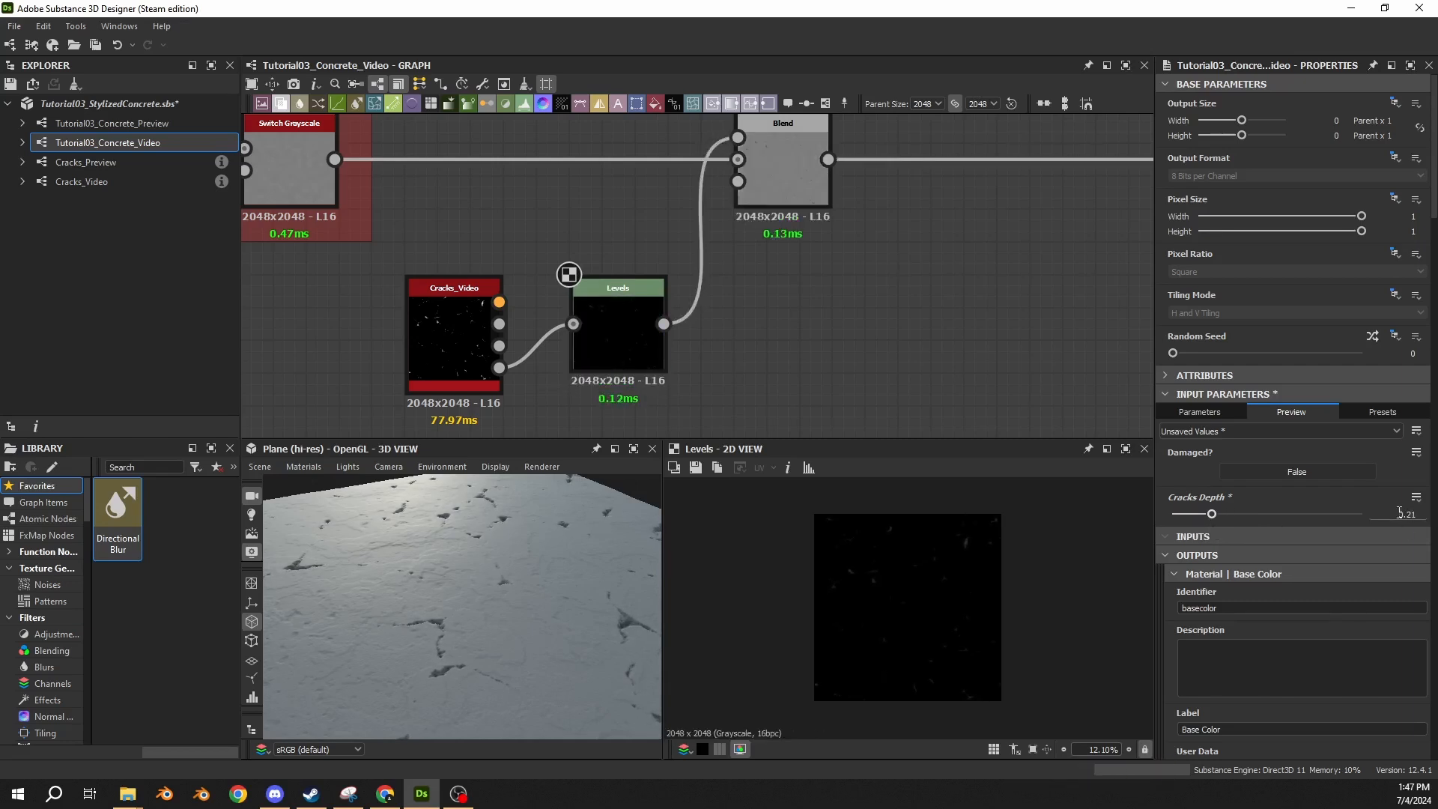
pyautogui.click(1422, 515)
pyautogui.write('.15')
pyautogui.press('Return')
# Review the cracks Levels and Blend node settings and inspect the cracks close up in the 3D view.
pyautogui.click(624, 348)
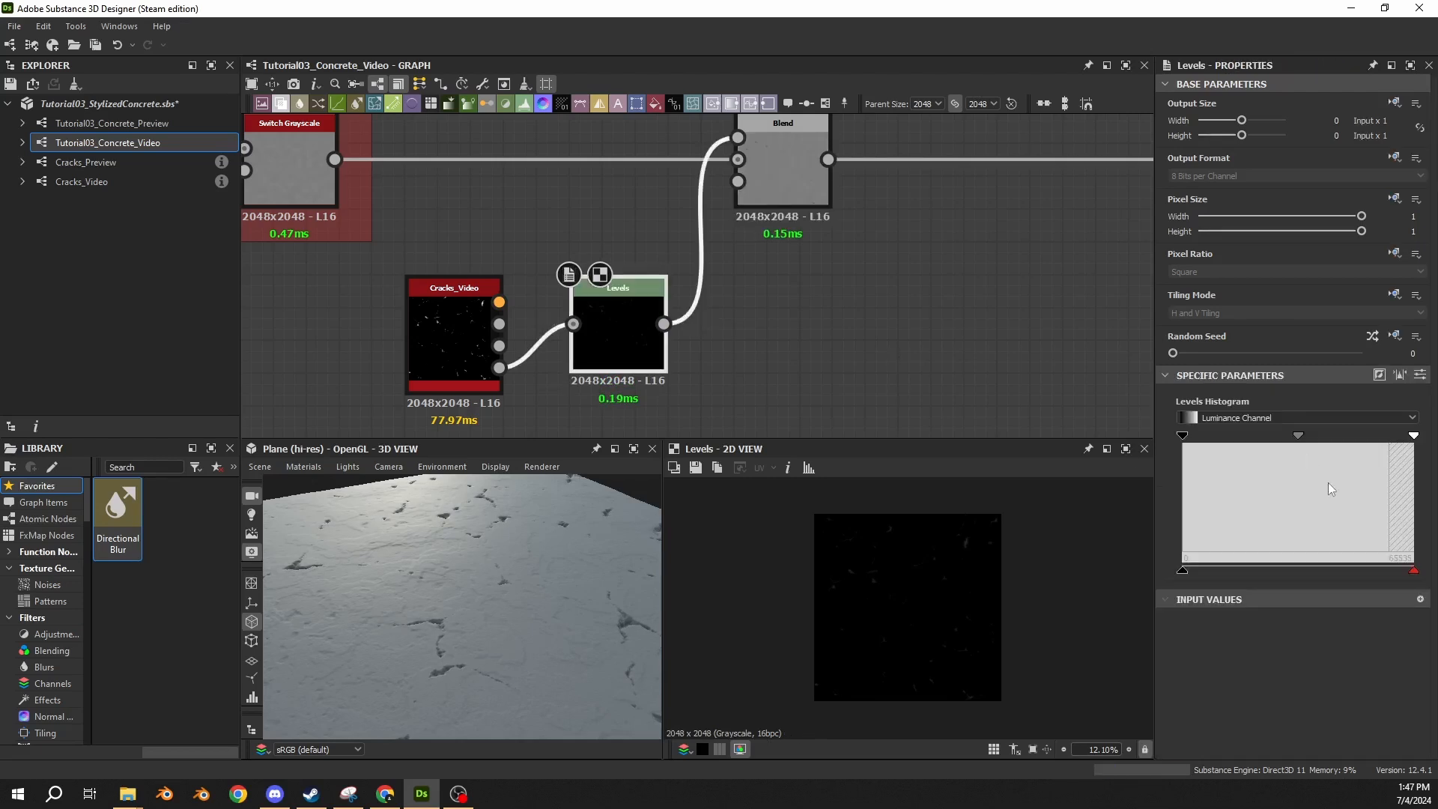
pyautogui.click(1421, 375)
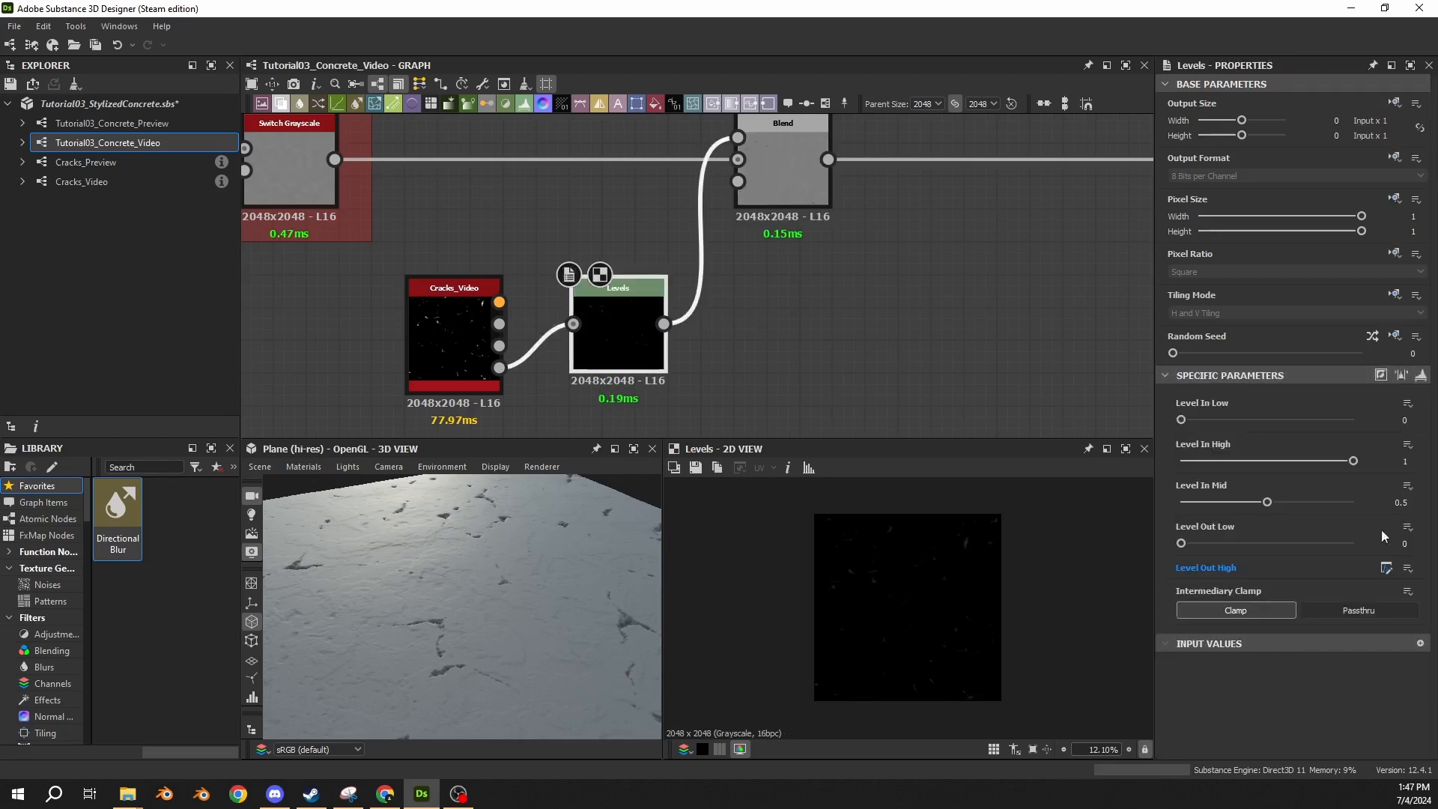
pyautogui.click(775, 197)
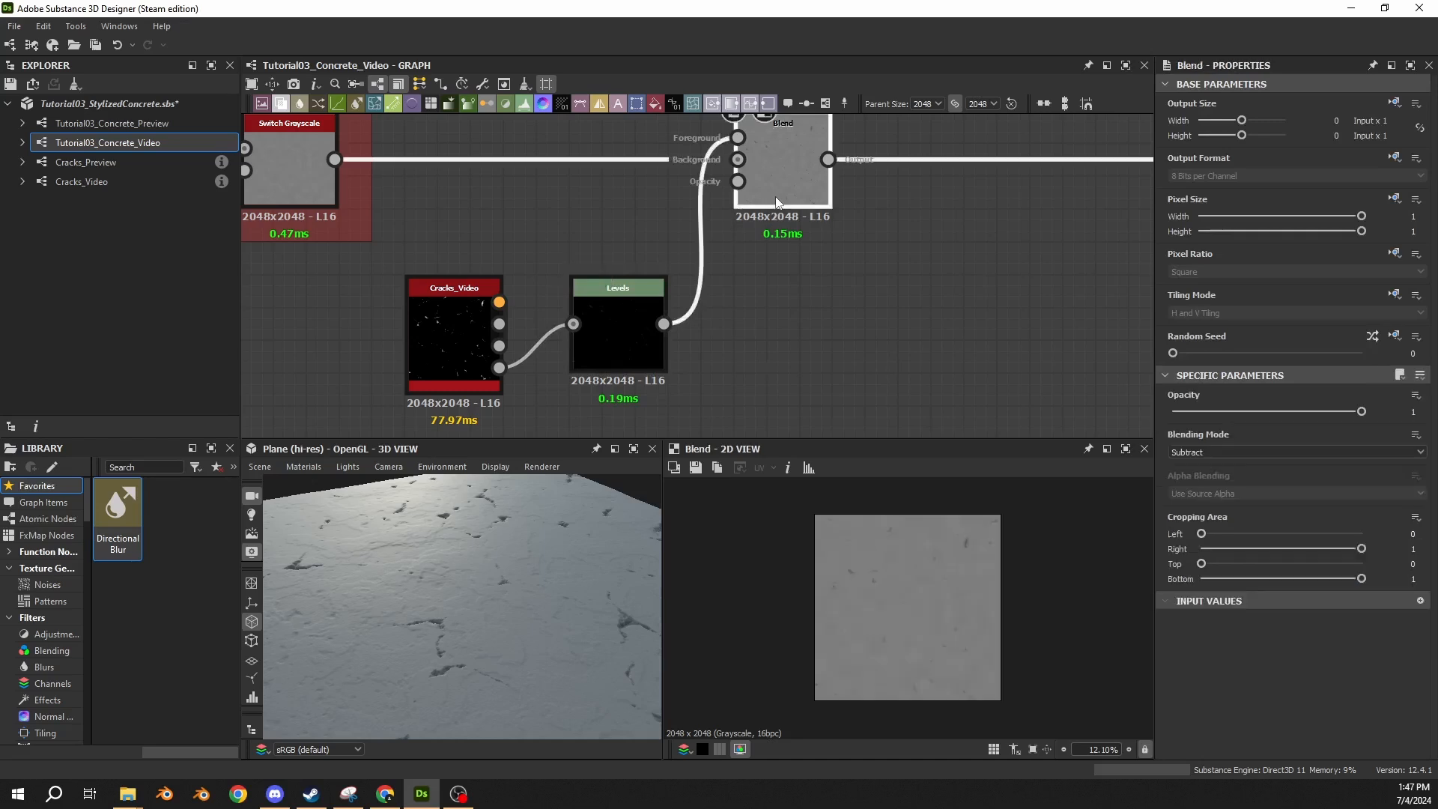
pyautogui.scroll(6, 465, 610)
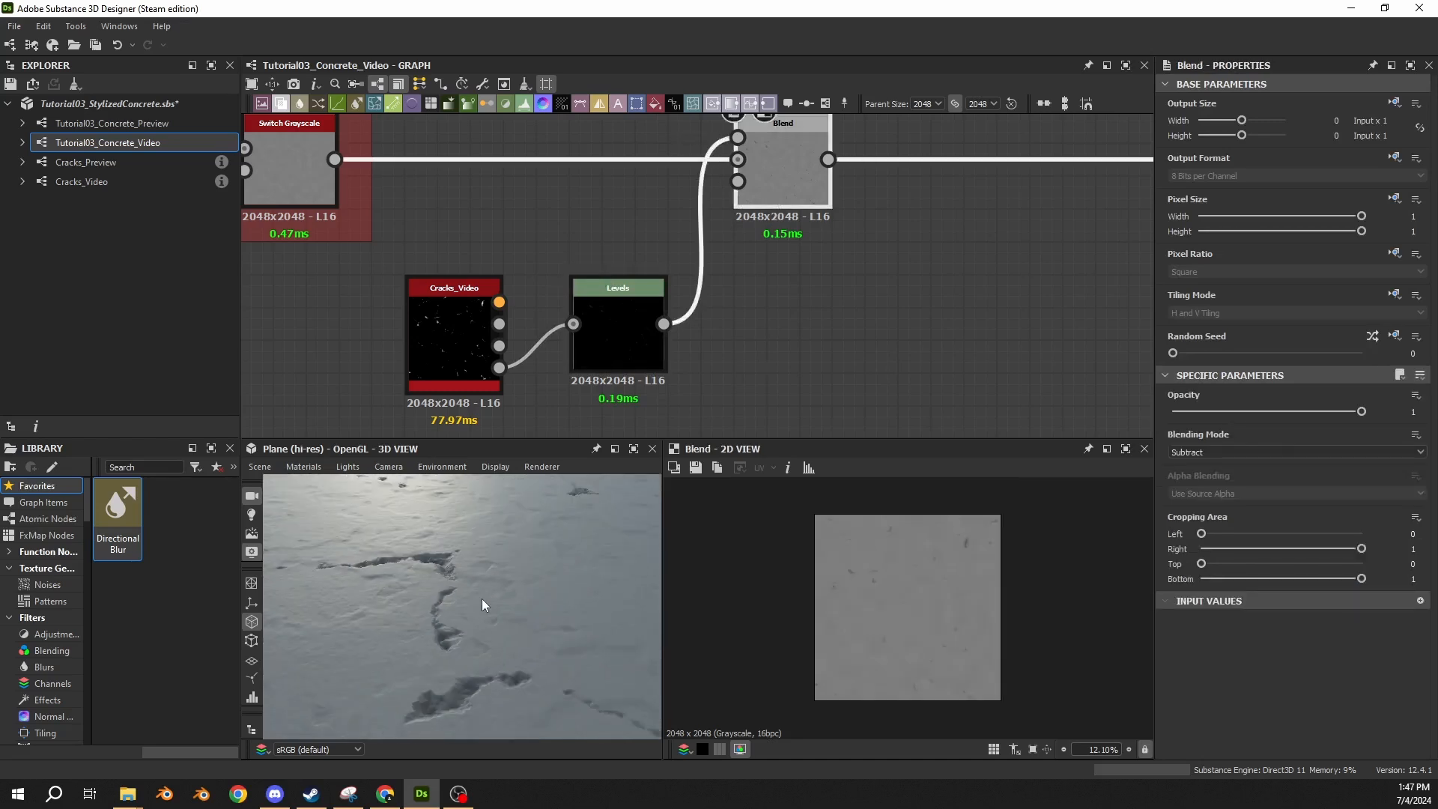
# Set the Cracks_Video node's Break Up Opacity to 0.11 and inspect the plane in the 3D view.
pyautogui.click(459, 372)
pyautogui.scroll(-5, 421, 621)
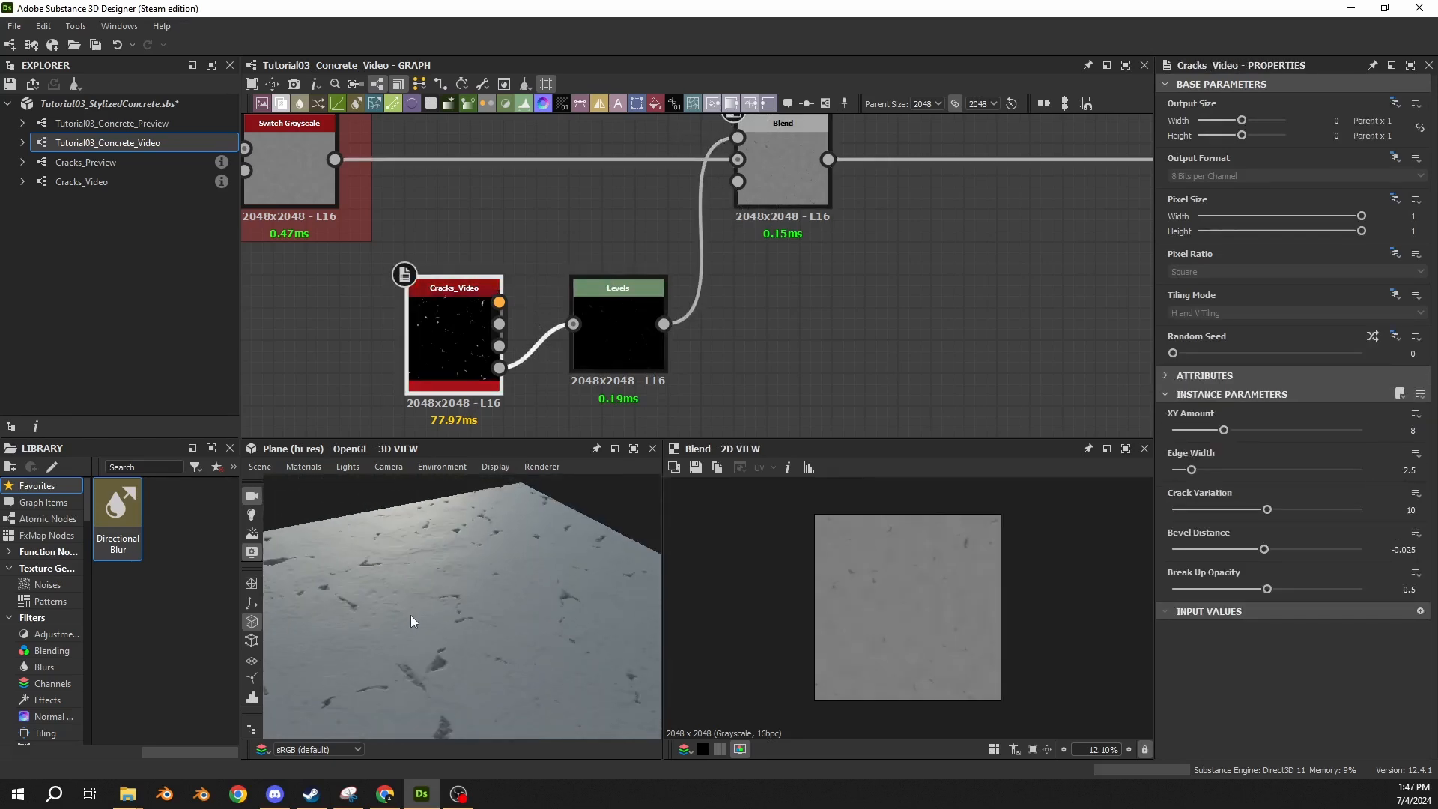
pyautogui.moveTo(376, 613); pyautogui.dragTo(447, 635)
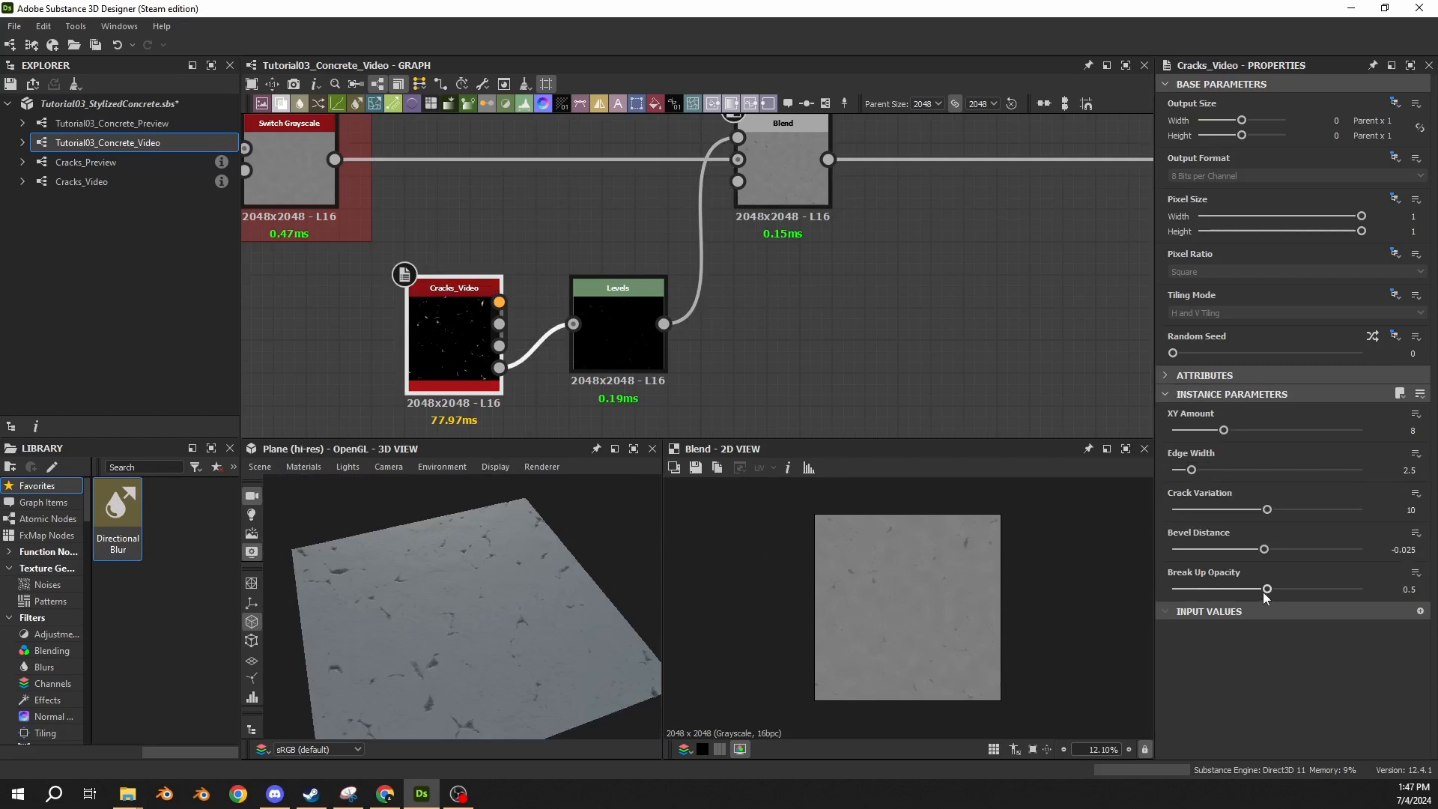
pyautogui.moveTo(1266, 591); pyautogui.dragTo(1195, 597)
pyautogui.scroll(3, 448, 588)
pyautogui.moveTo(558, 574); pyautogui.dragTo(505, 590)
pyautogui.scroll(2, 496, 618)
# Try a Crack Variation of 17.15 on the Cracks_Video node and undo it.
pyautogui.moveTo(1266, 510); pyautogui.dragTo(1335, 523)
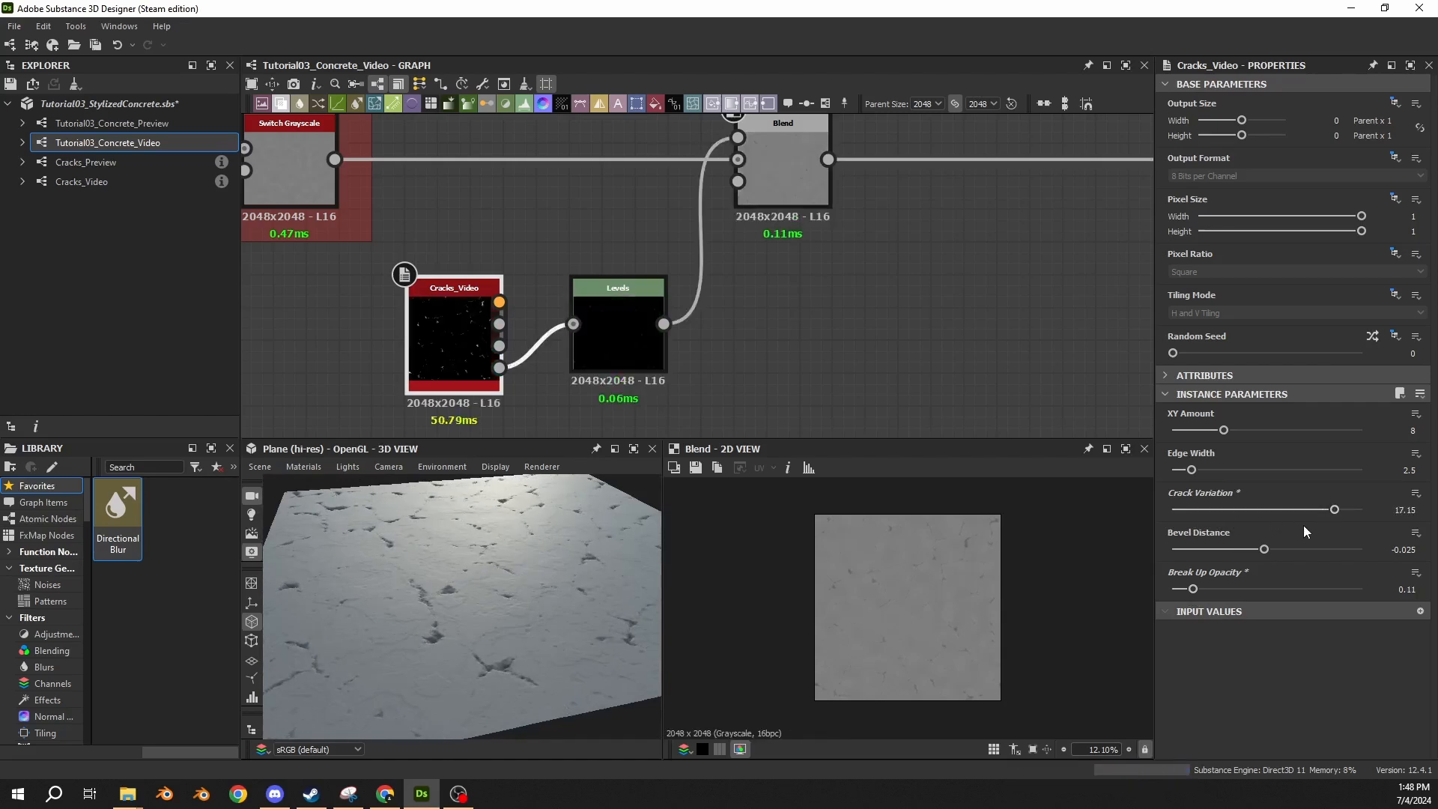
pyautogui.hotkey('ctrl', 'z')
pyautogui.hotkey('ctrl', 'z')
# Try an Edge Width of 3.73 on the Cracks_Video node, inspect the plane, and undo the change.
pyautogui.moveTo(1192, 470)
pyautogui.mouseDown()
pyautogui.moveTo(1229, 473)
pyautogui.moveTo(1188, 476)
pyautogui.moveTo(1209, 485)
pyautogui.mouseUp()
pyautogui.moveTo(398, 609); pyautogui.dragTo(619, 529)
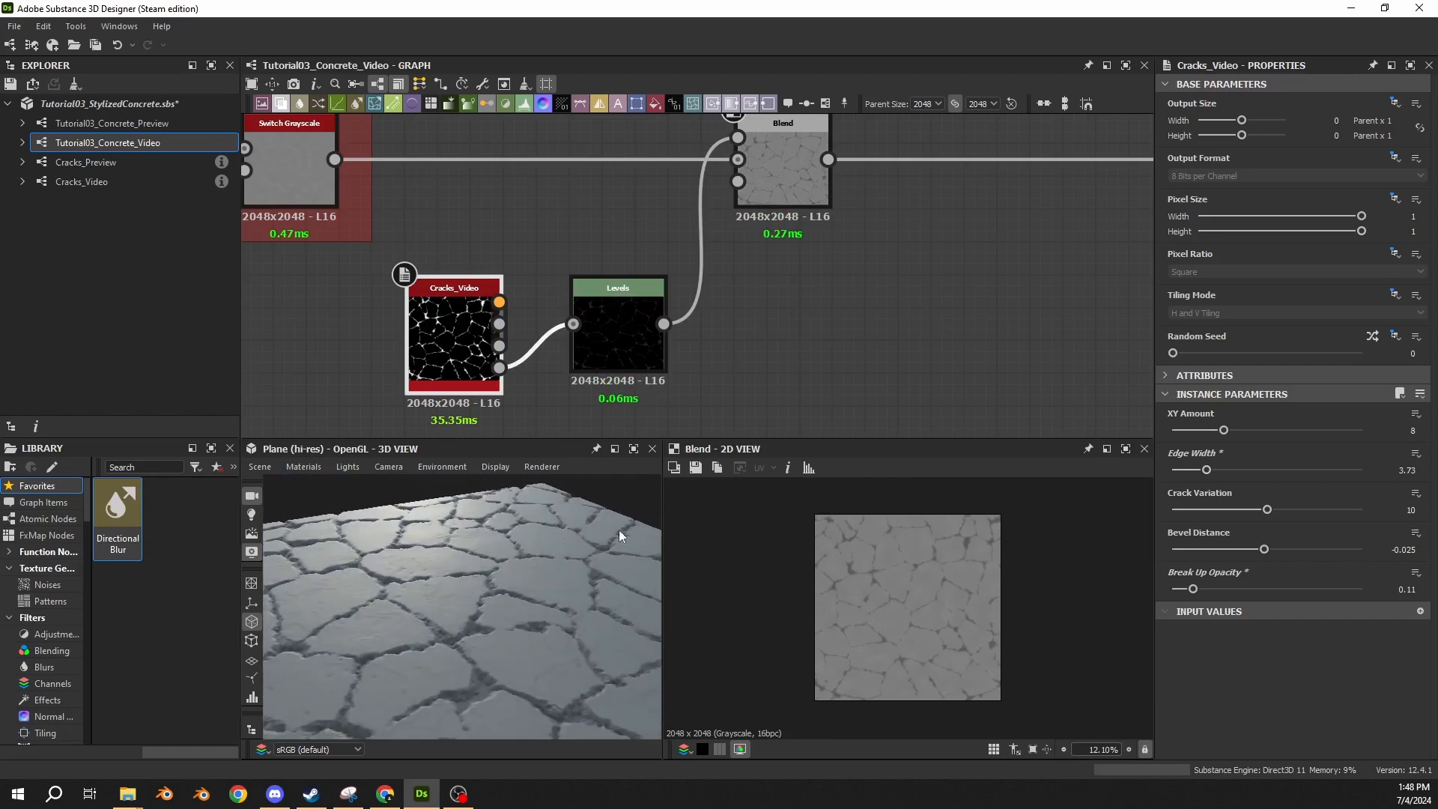
pyautogui.hotkey('ctrl', 'z')
# Set the Cracks_Video node's Crack Variation to about 4.51.
pyautogui.moveTo(539, 594); pyautogui.dragTo(479, 622)
pyautogui.click(1242, 511)
pyautogui.moveTo(1243, 510); pyautogui.dragTo(1214, 510)
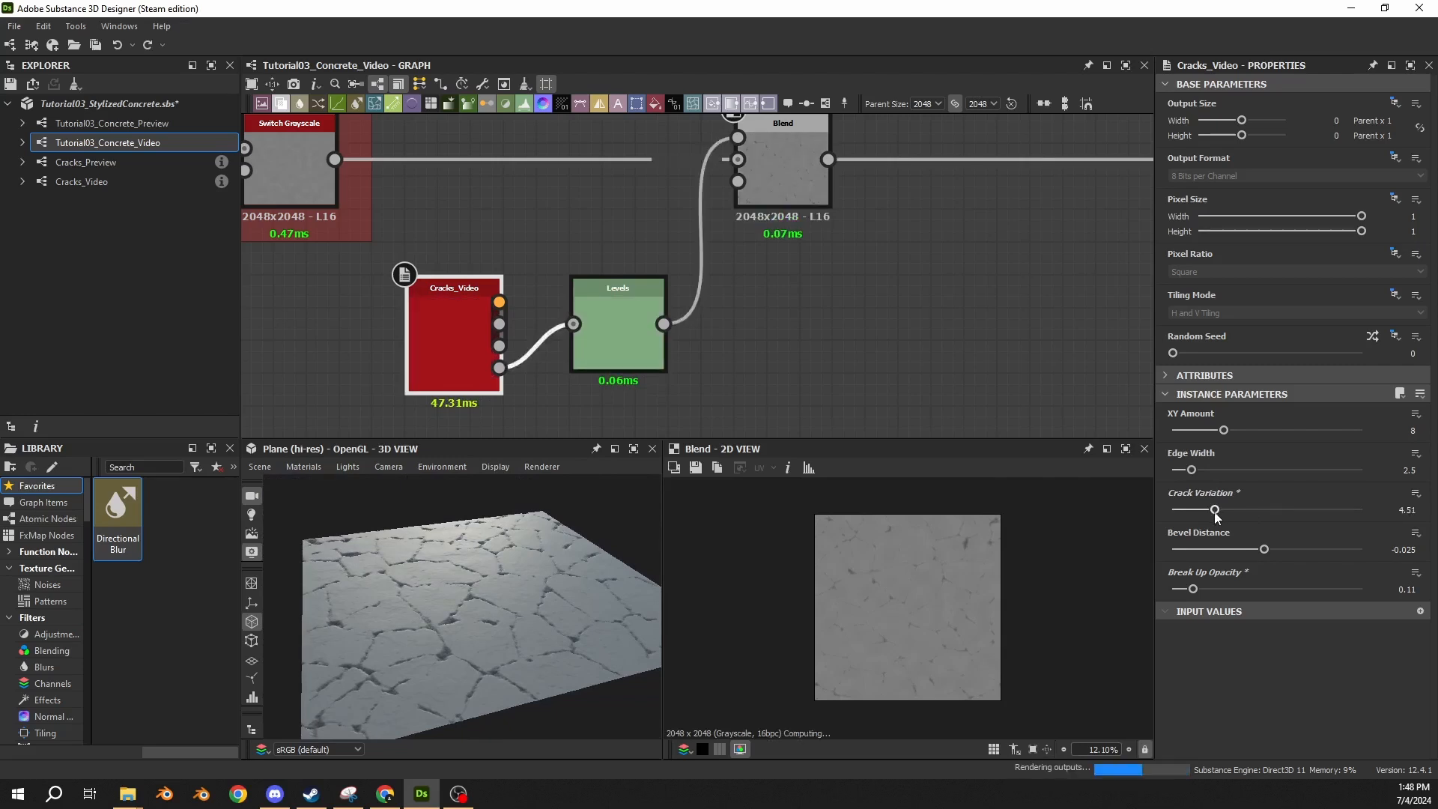
# Set the Cracks_Video node's Crack Variation to about 3.87 and inspect the cracks on the plane in the 3D view.
pyautogui.moveTo(1213, 510); pyautogui.dragTo(1208, 510)
pyautogui.scroll(4, 434, 600)
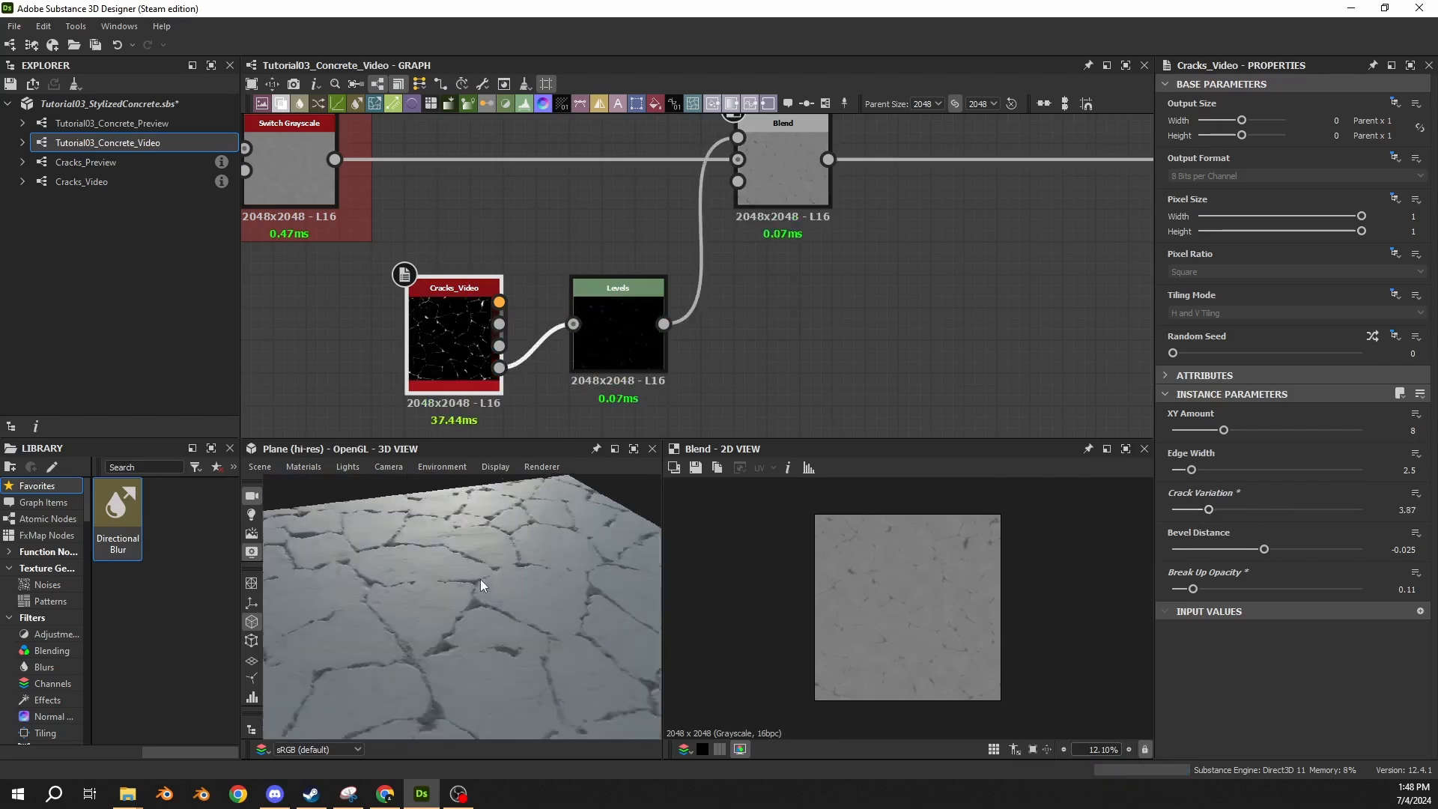
pyautogui.moveTo(479, 579); pyautogui.dragTo(491, 597)
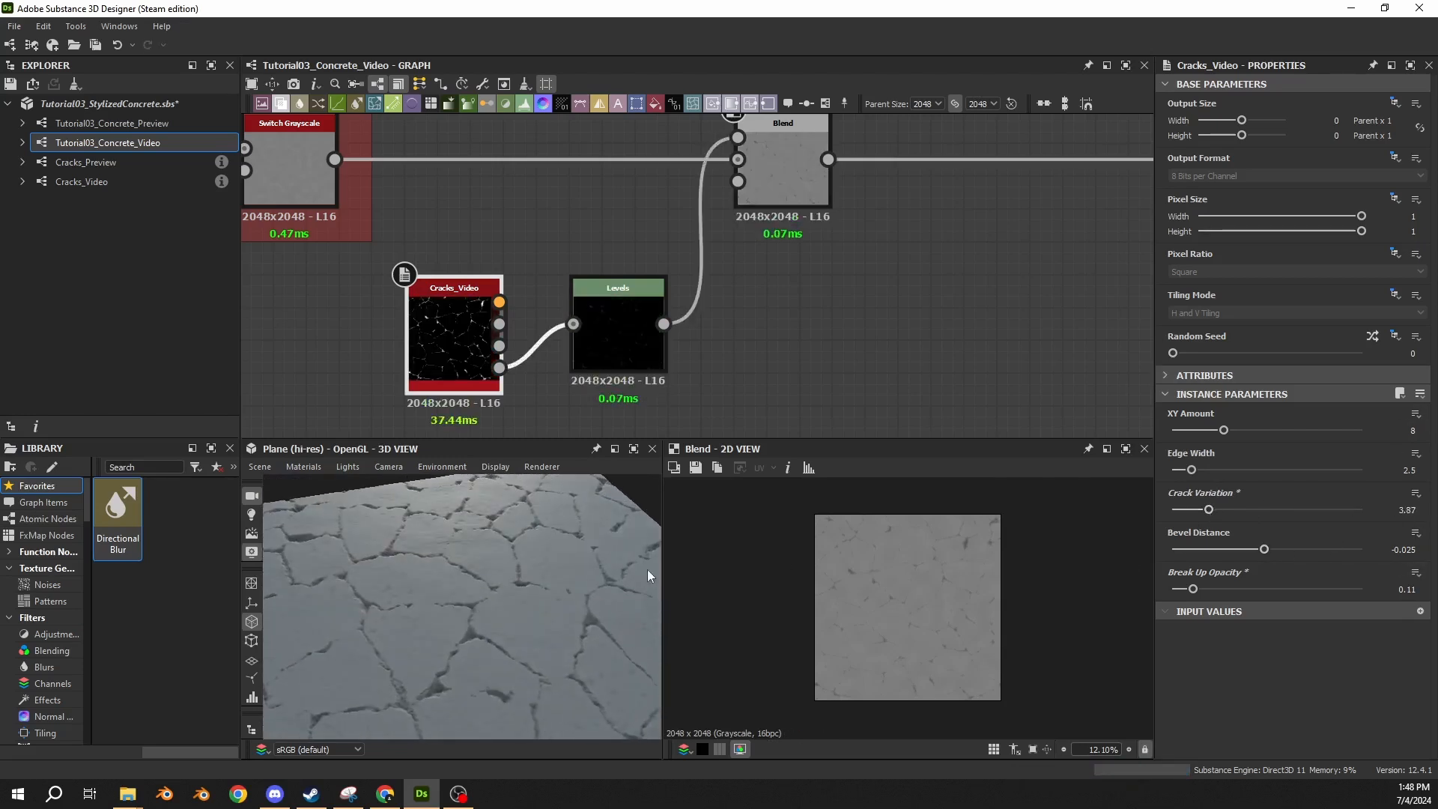
pyautogui.moveTo(647, 569); pyautogui.dragTo(461, 581)
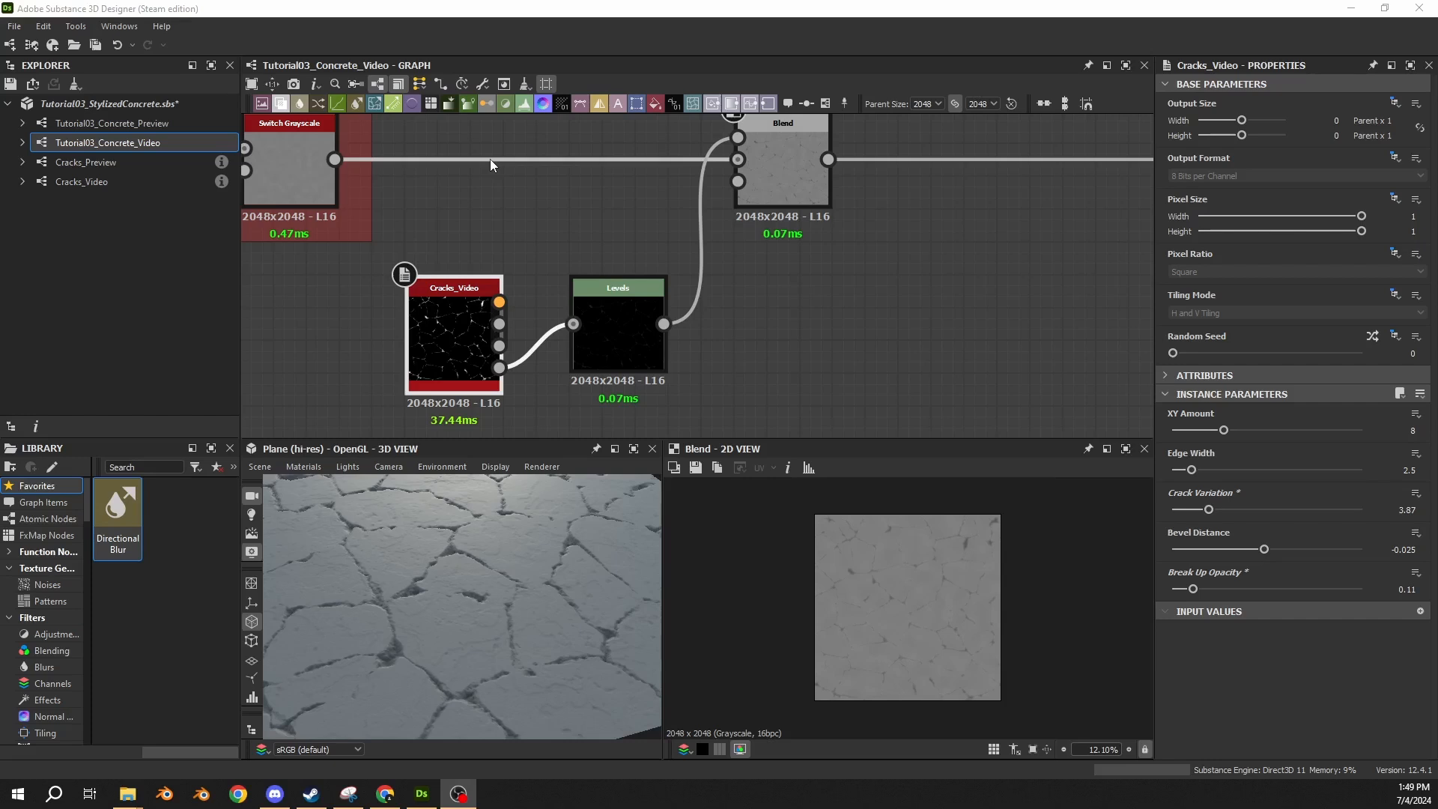
# Space the graph out by moving the downstream Levels node away and lowering the subtract Blend with its Cracks_Video and Levels nodes below the main line.
pyautogui.moveTo(803, 301); pyautogui.dragTo(812, 358, button='middle')
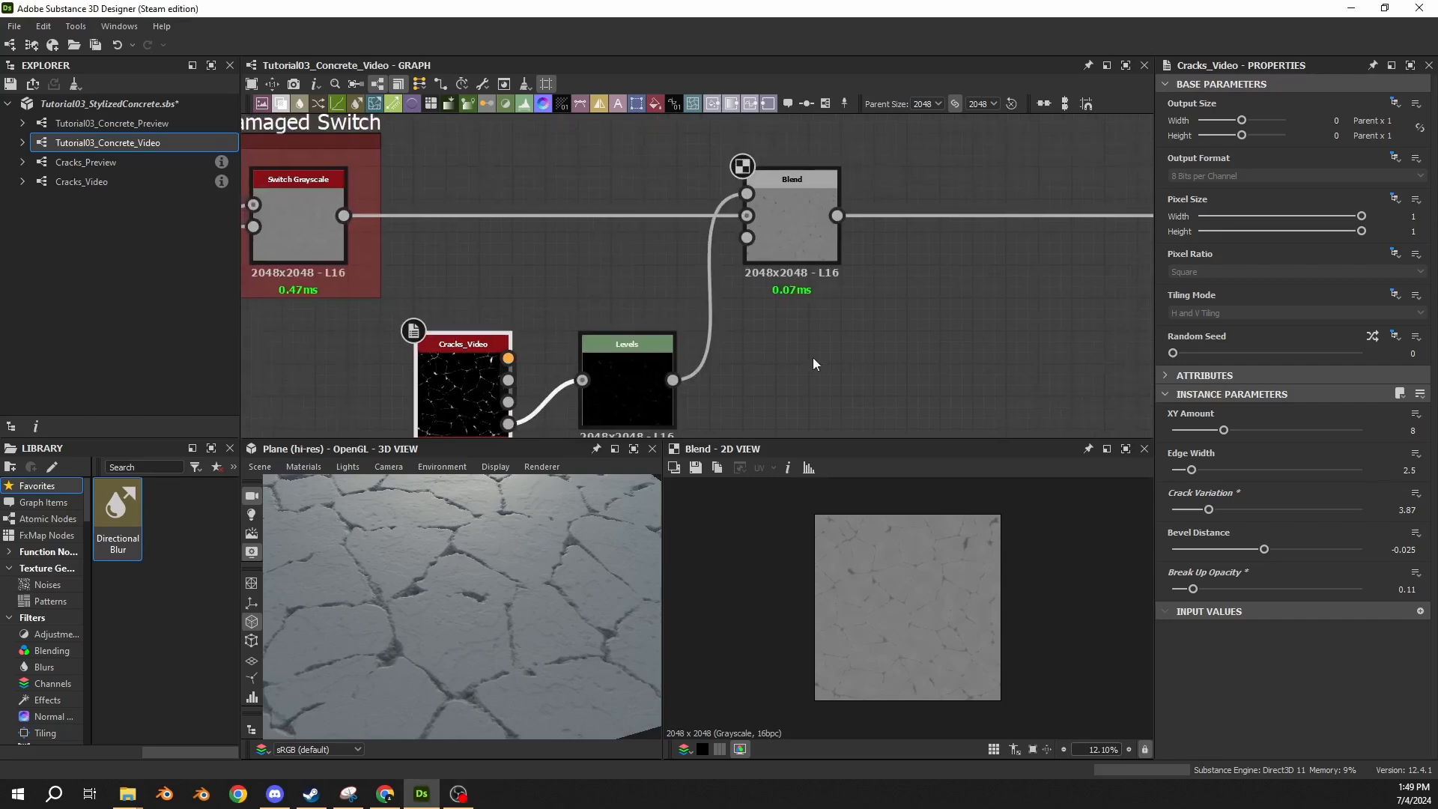
pyautogui.scroll(-2, 550, 313)
pyautogui.moveTo(699, 294); pyautogui.dragTo(604, 263, button='middle')
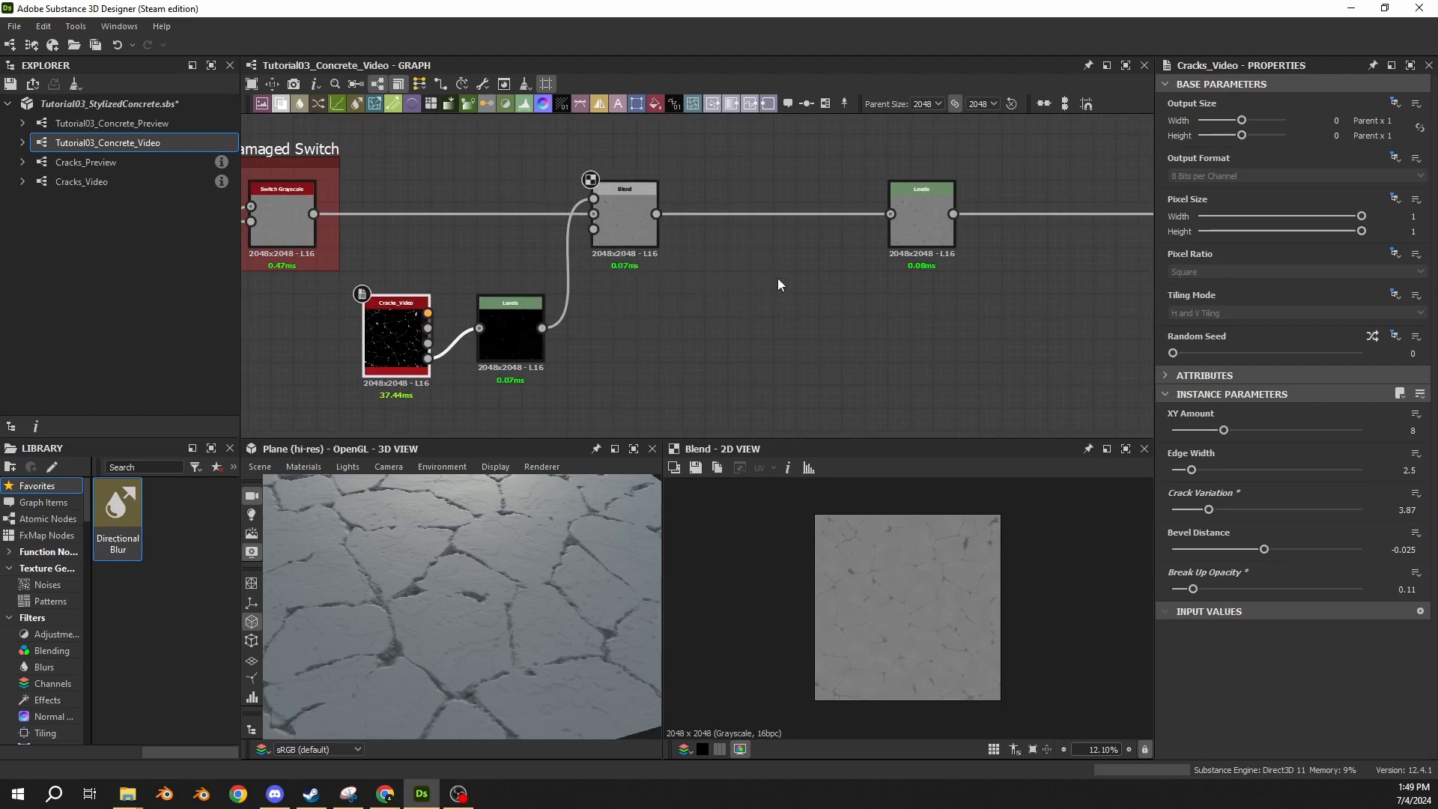
pyautogui.moveTo(729, 204); pyautogui.dragTo(779, 213, button='middle')
pyautogui.click(677, 235)
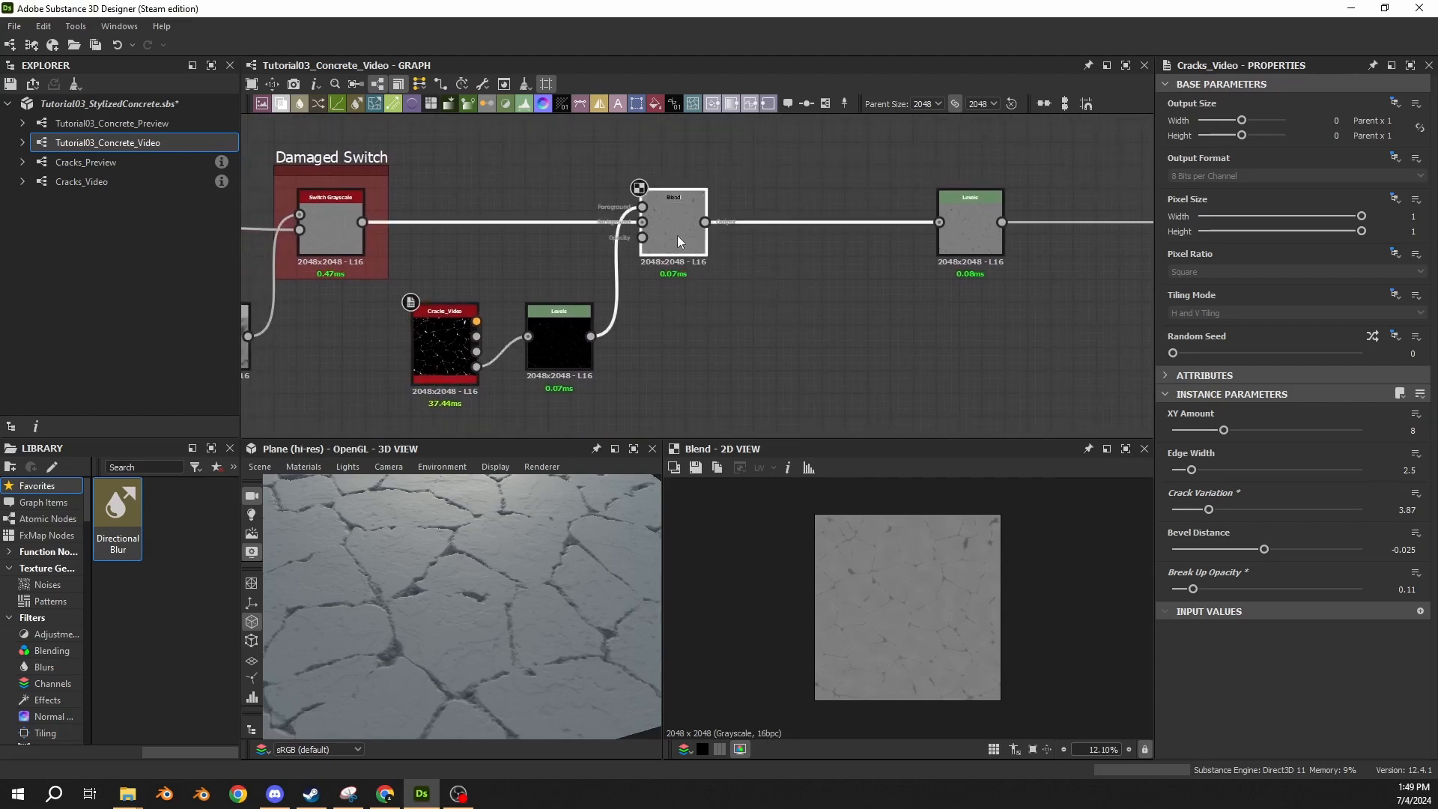
pyautogui.moveTo(987, 238); pyautogui.dragTo(1124, 240)
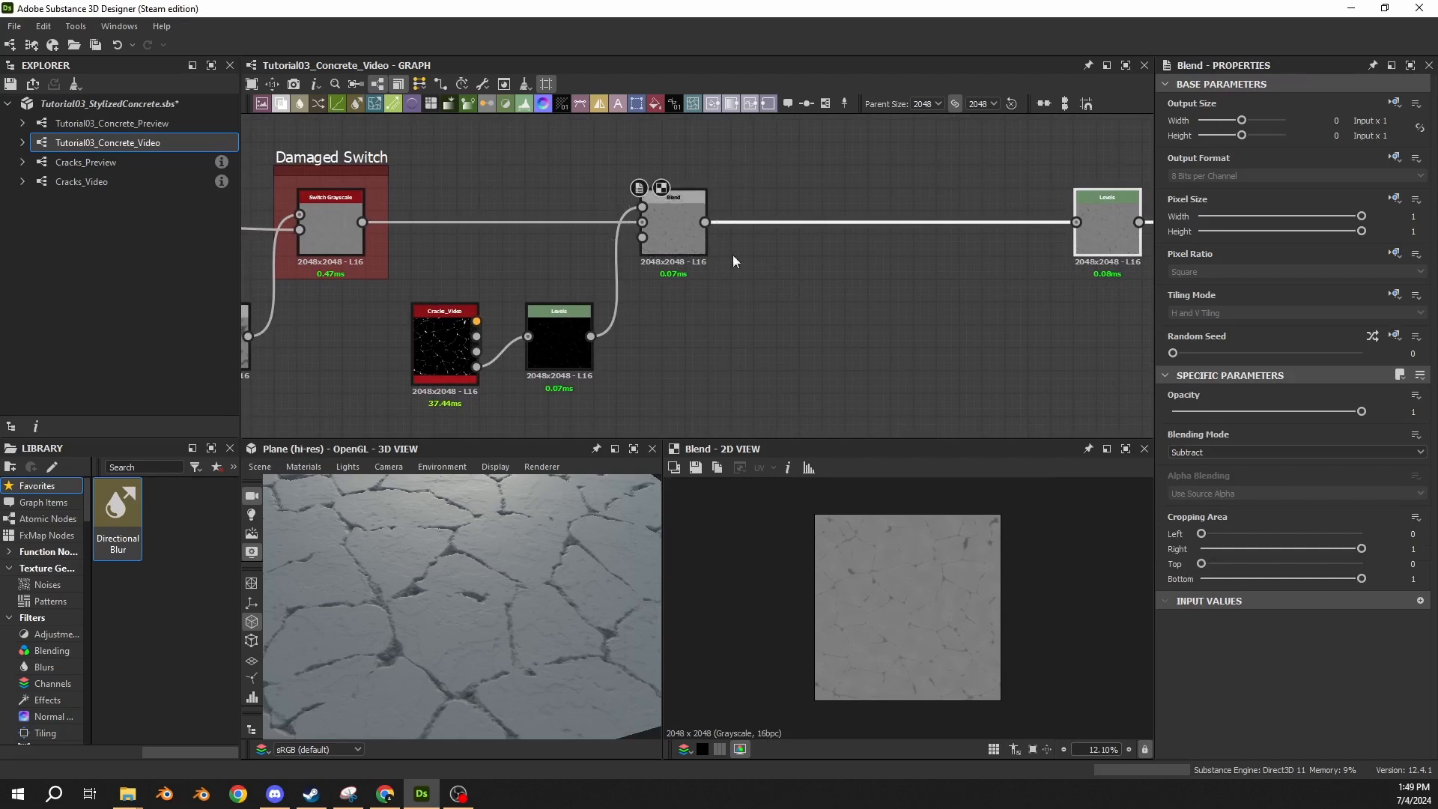
pyautogui.moveTo(767, 165); pyautogui.dragTo(460, 339)
pyautogui.moveTo(459, 339); pyautogui.dragTo(626, 273, button='middle')
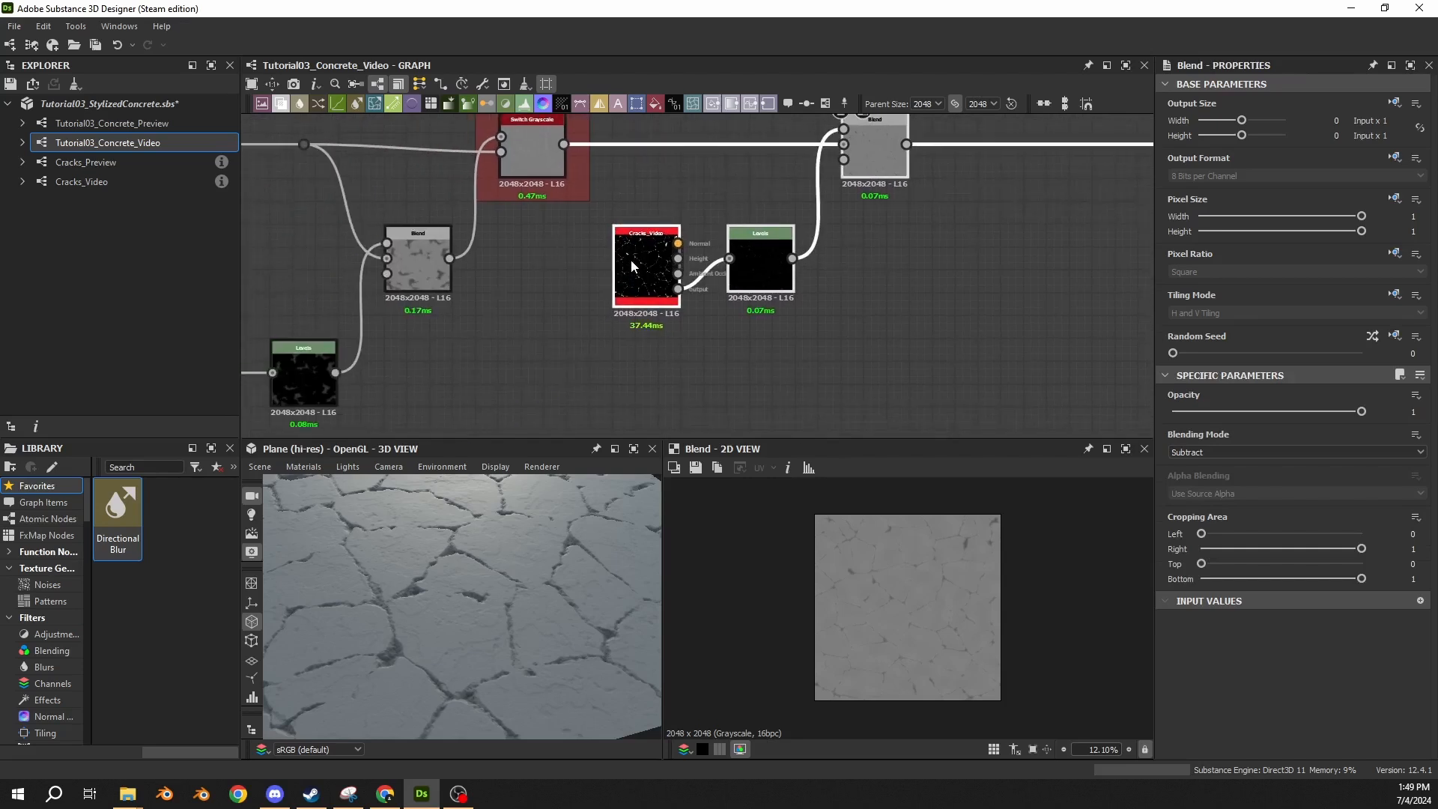
pyautogui.moveTo(633, 251); pyautogui.dragTo(632, 366)
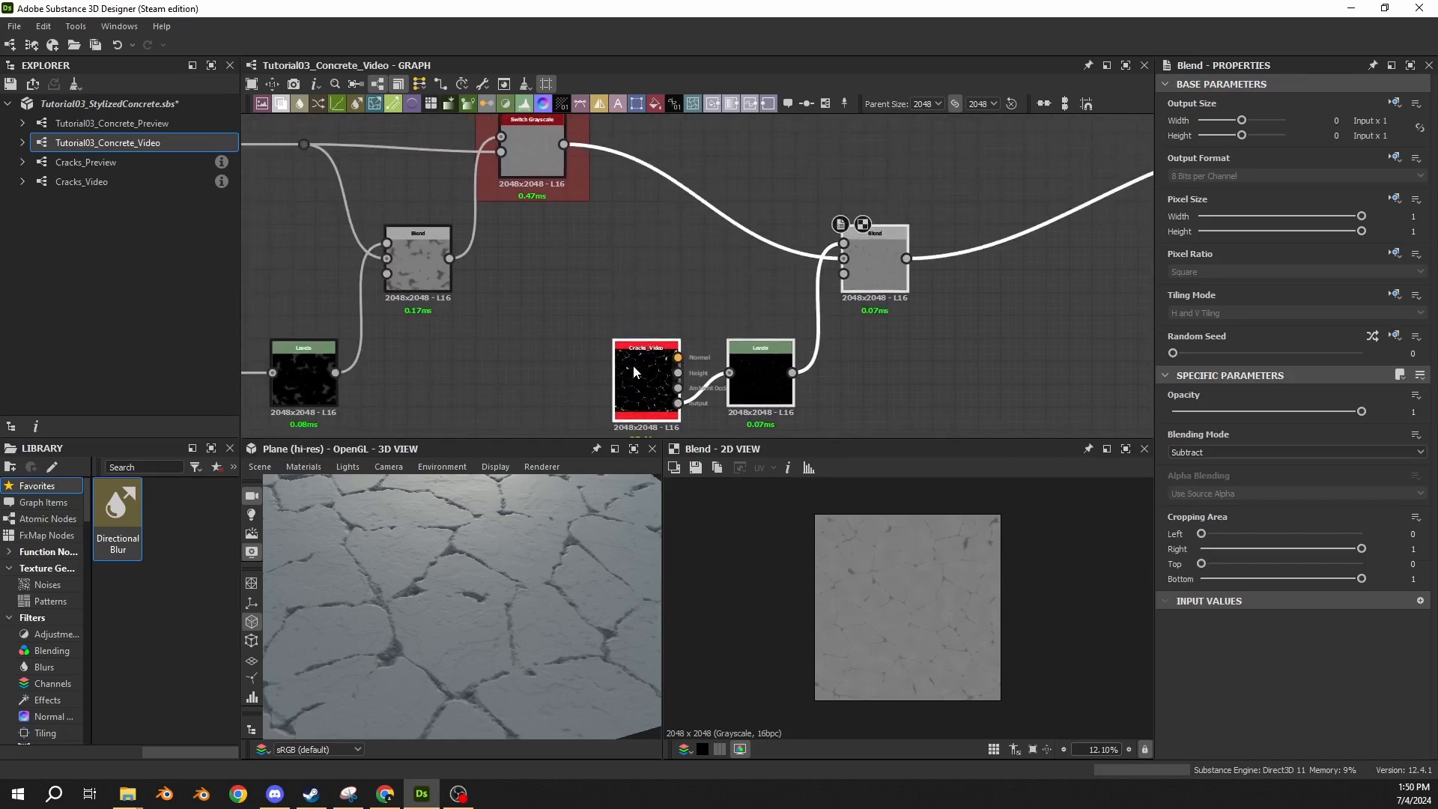
# Add a Switch Grayscale node with the cracks Blend as its true input and the Damaged Switch output as its false input.
pyautogui.click(715, 218)
pyautogui.moveTo(666, 168); pyautogui.dragTo(564, 239, button='middle')
pyautogui.moveTo(461, 216); pyautogui.dragTo(710, 213)
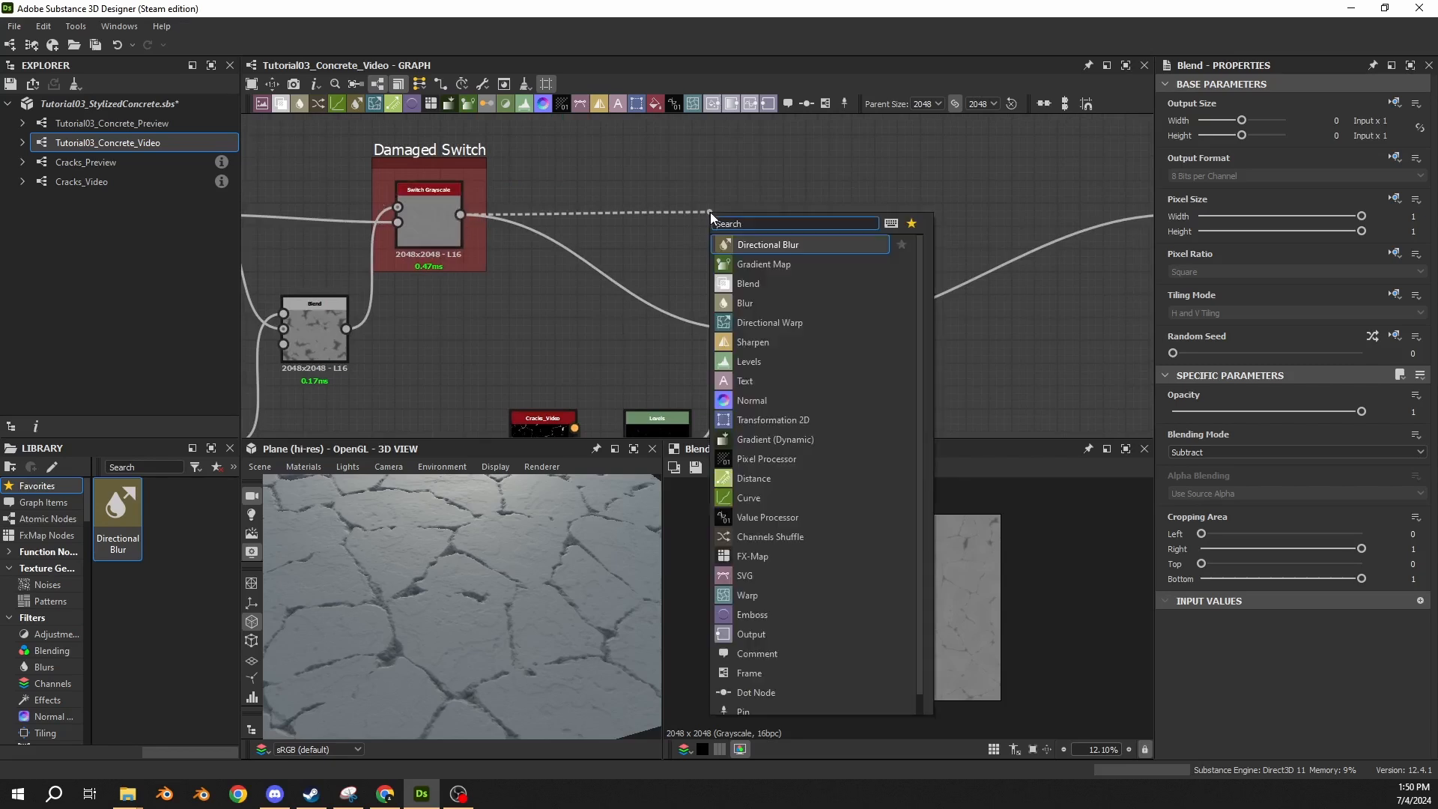
pyautogui.write('switch')
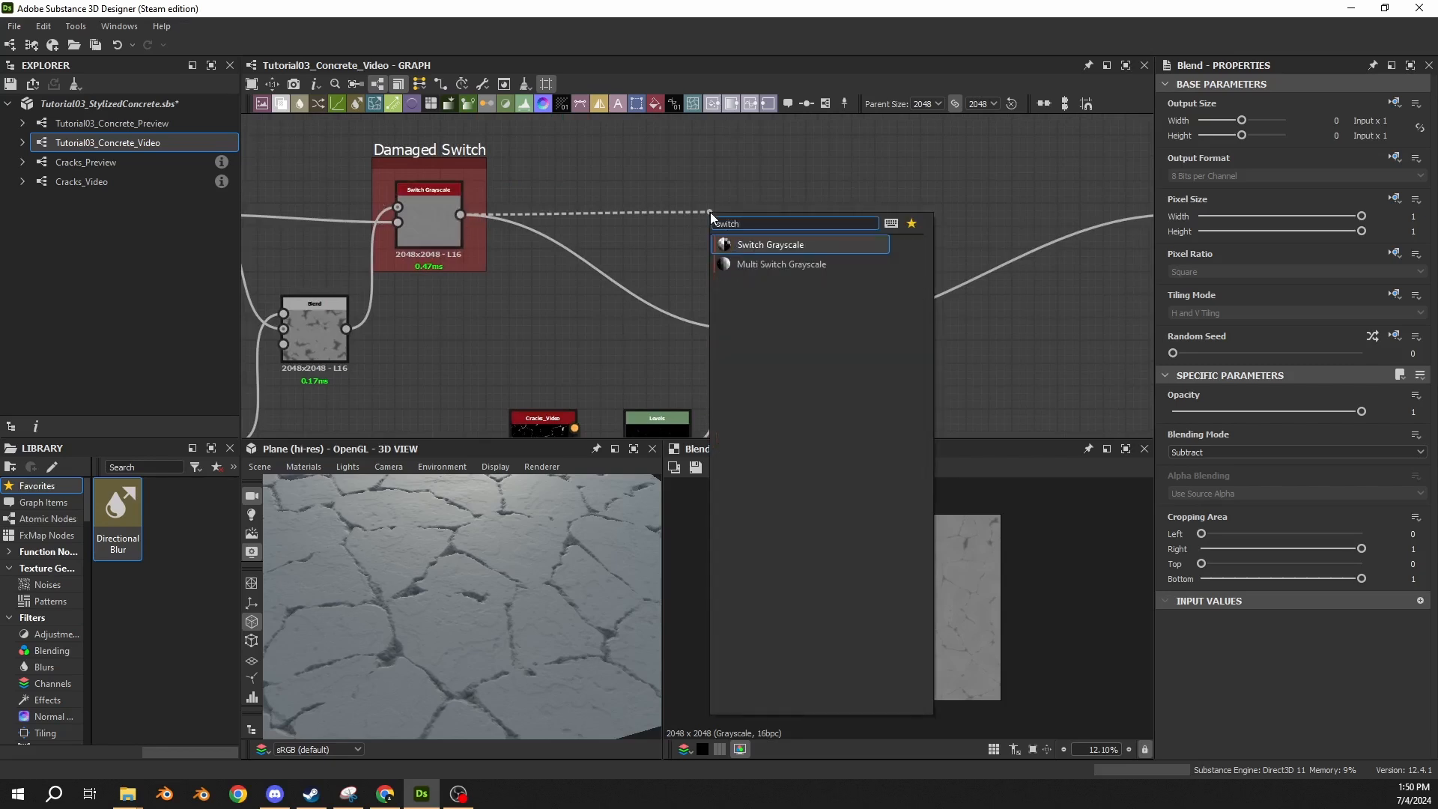
pyautogui.click(779, 245)
pyautogui.moveTo(764, 231); pyautogui.dragTo(876, 229)
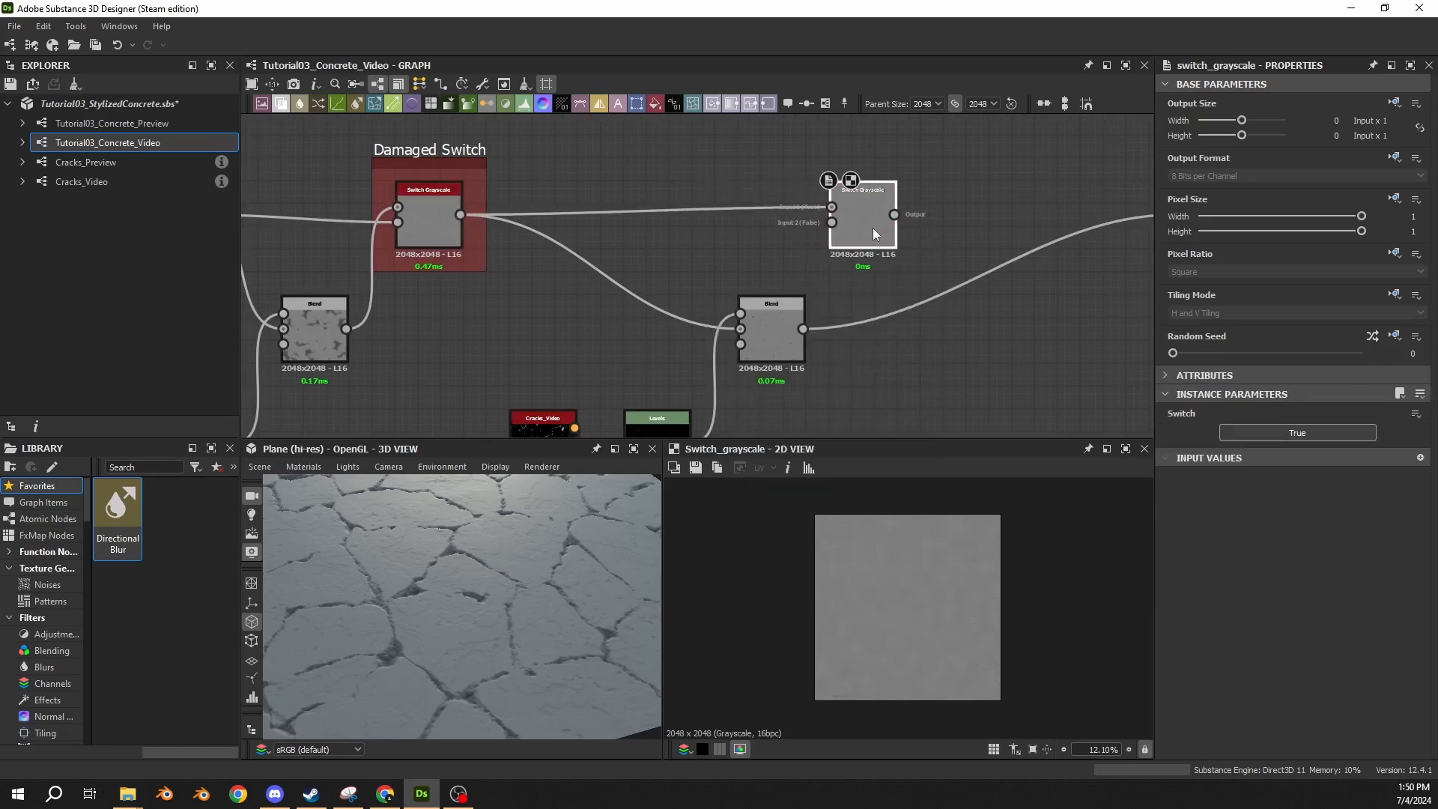
pyautogui.moveTo(460, 216); pyautogui.dragTo(833, 224)
pyautogui.moveTo(804, 329); pyautogui.dragTo(856, 204)
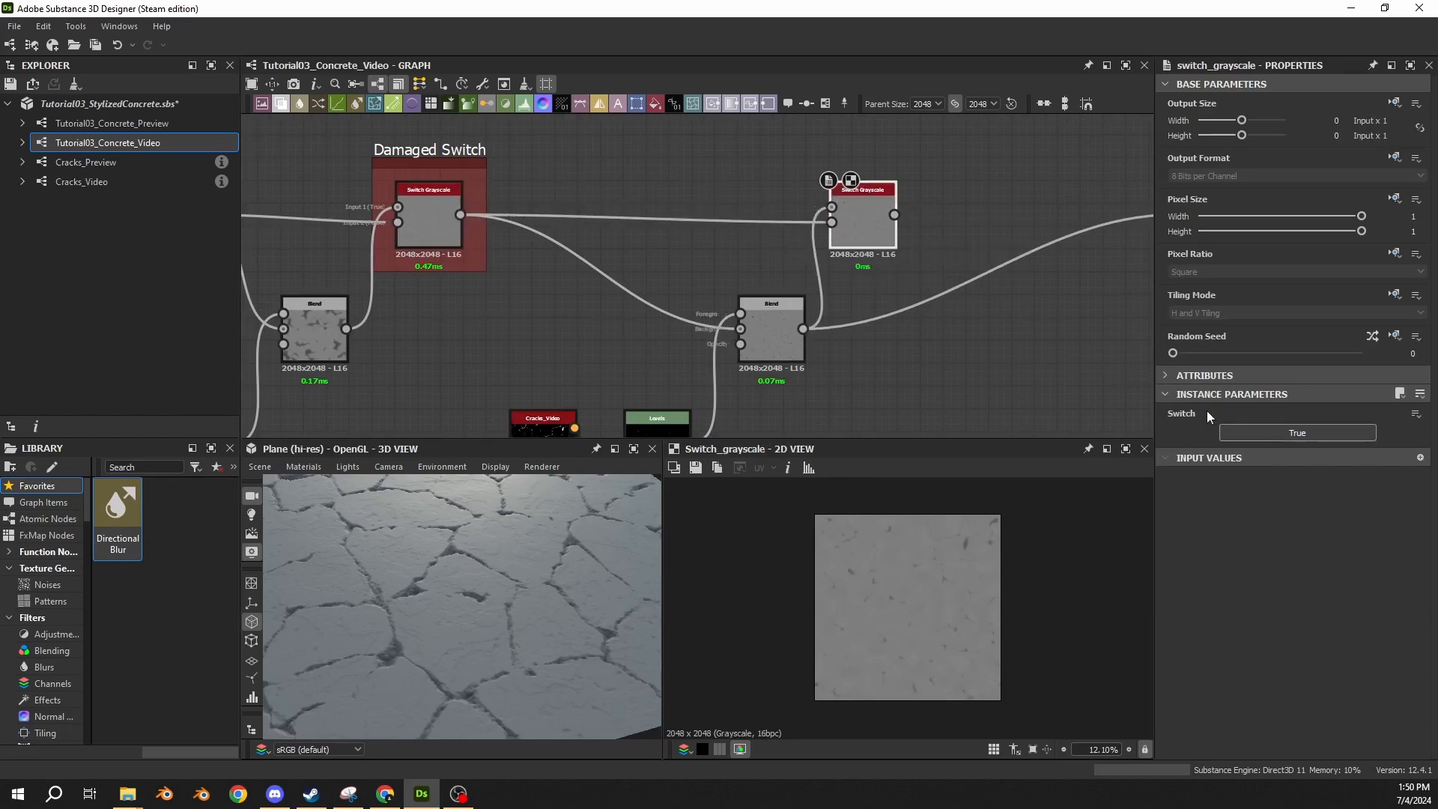
# Expose the new node's Switch parameter as a graph input with identifier cracked and label Cracked?
pyautogui.click(1416, 413)
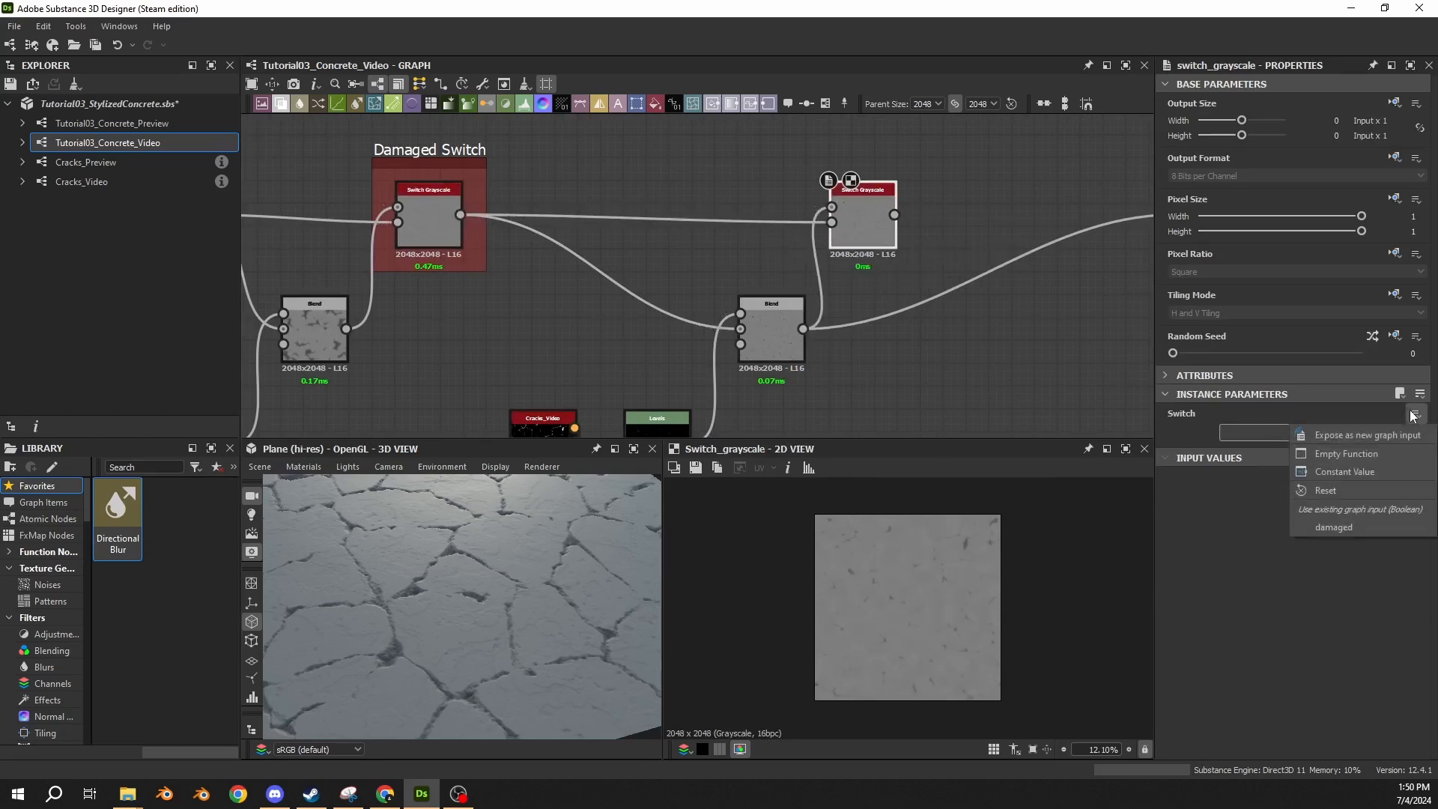
pyautogui.click(1347, 433)
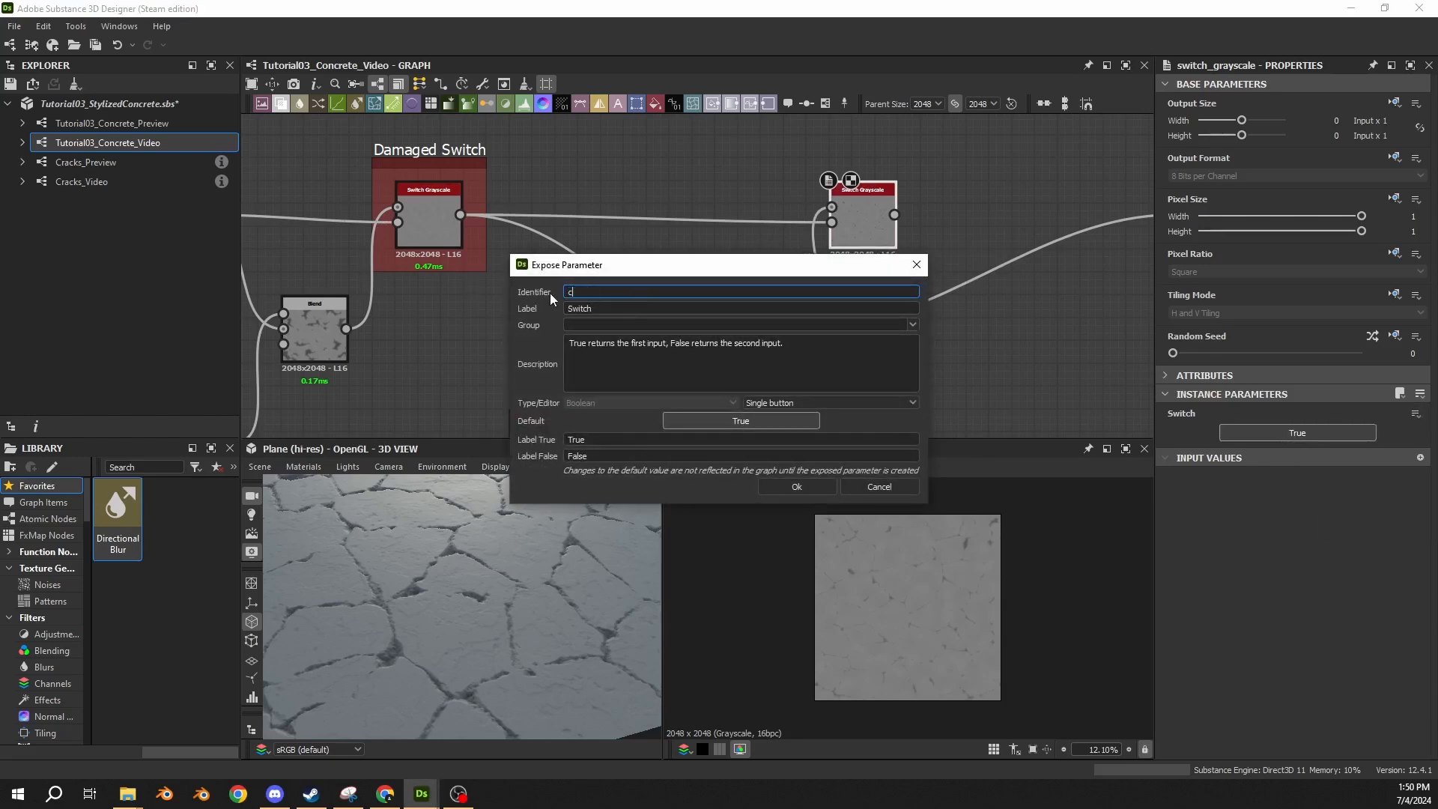
pyautogui.write('cracked')
pyautogui.press('Tab')
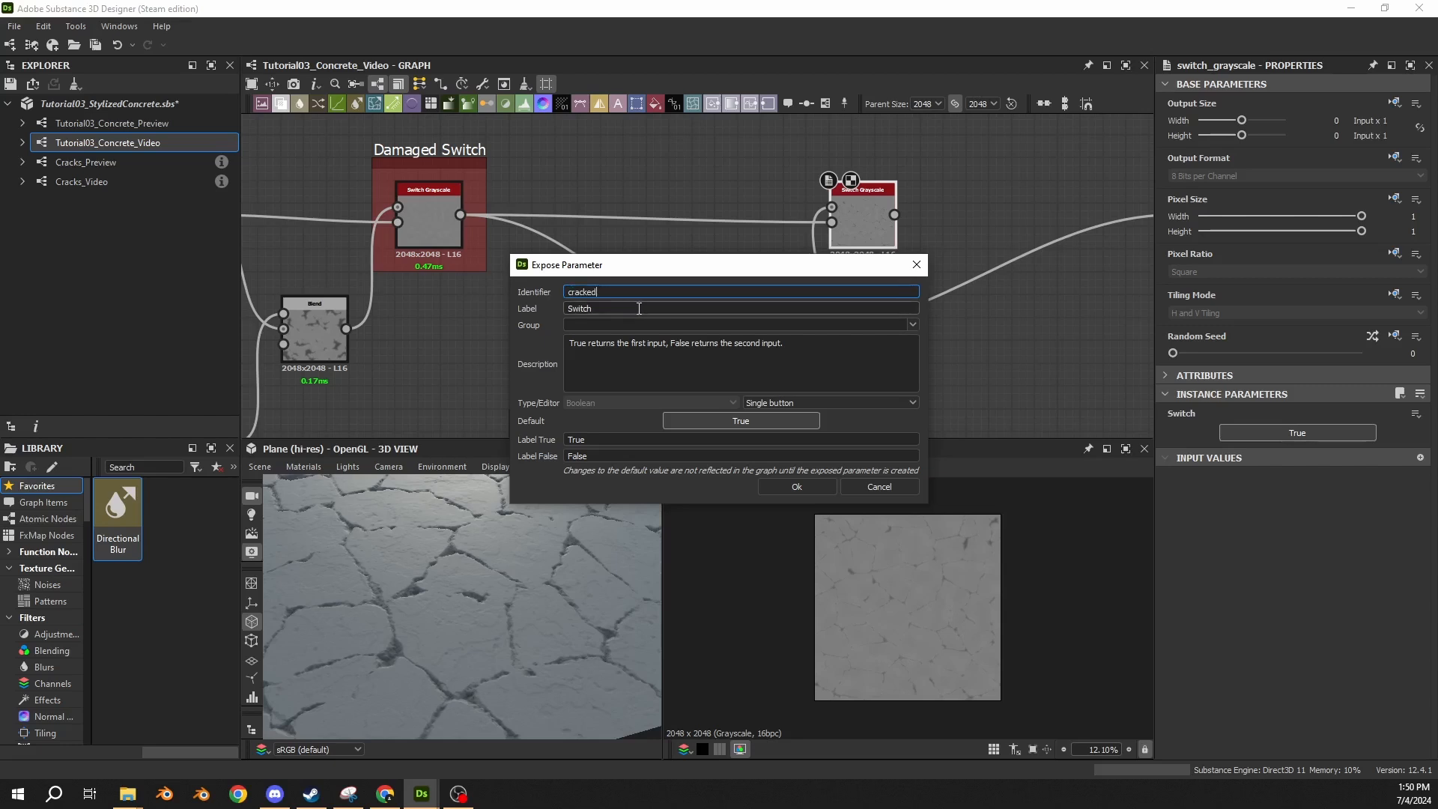
pyautogui.write('Cracked?')
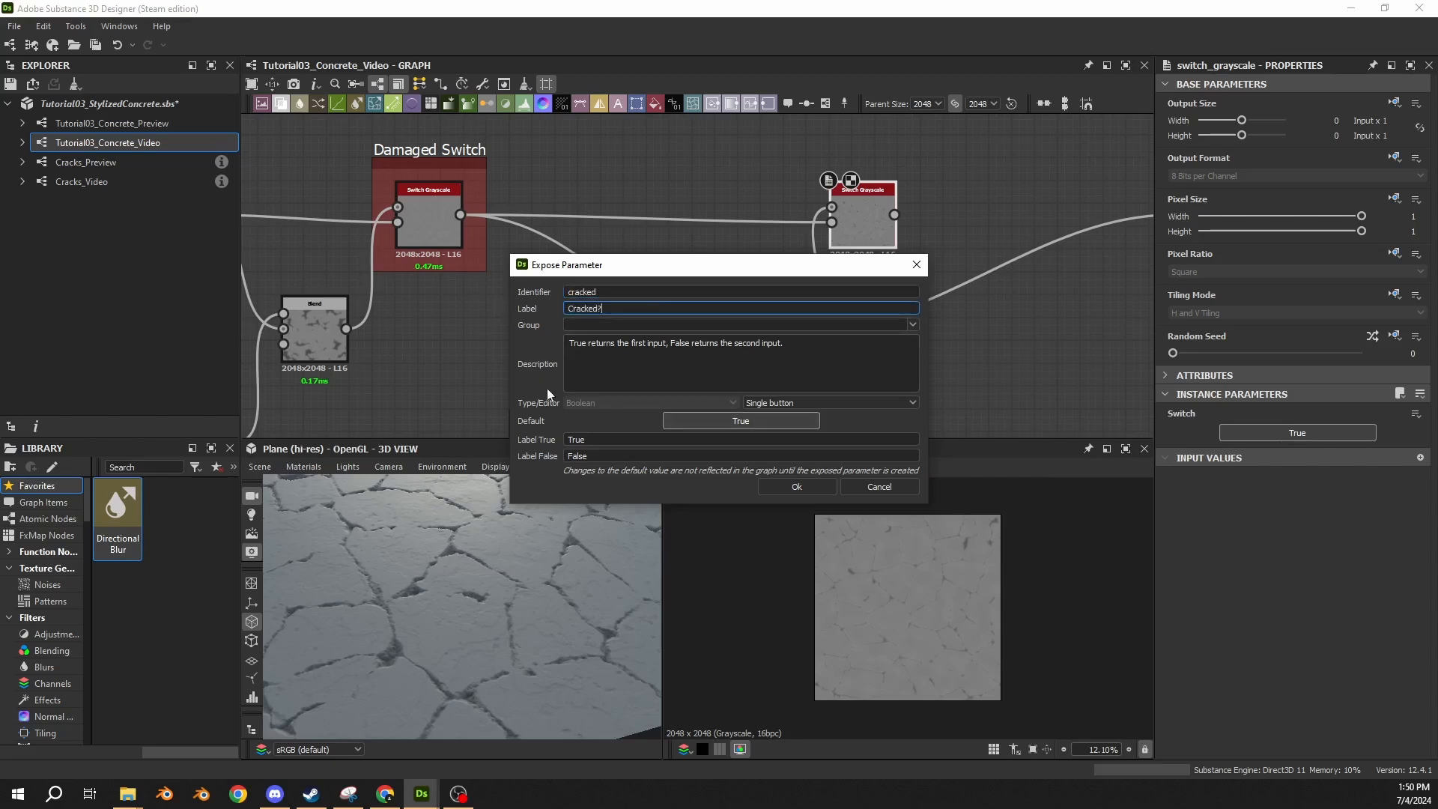
pyautogui.click(798, 488)
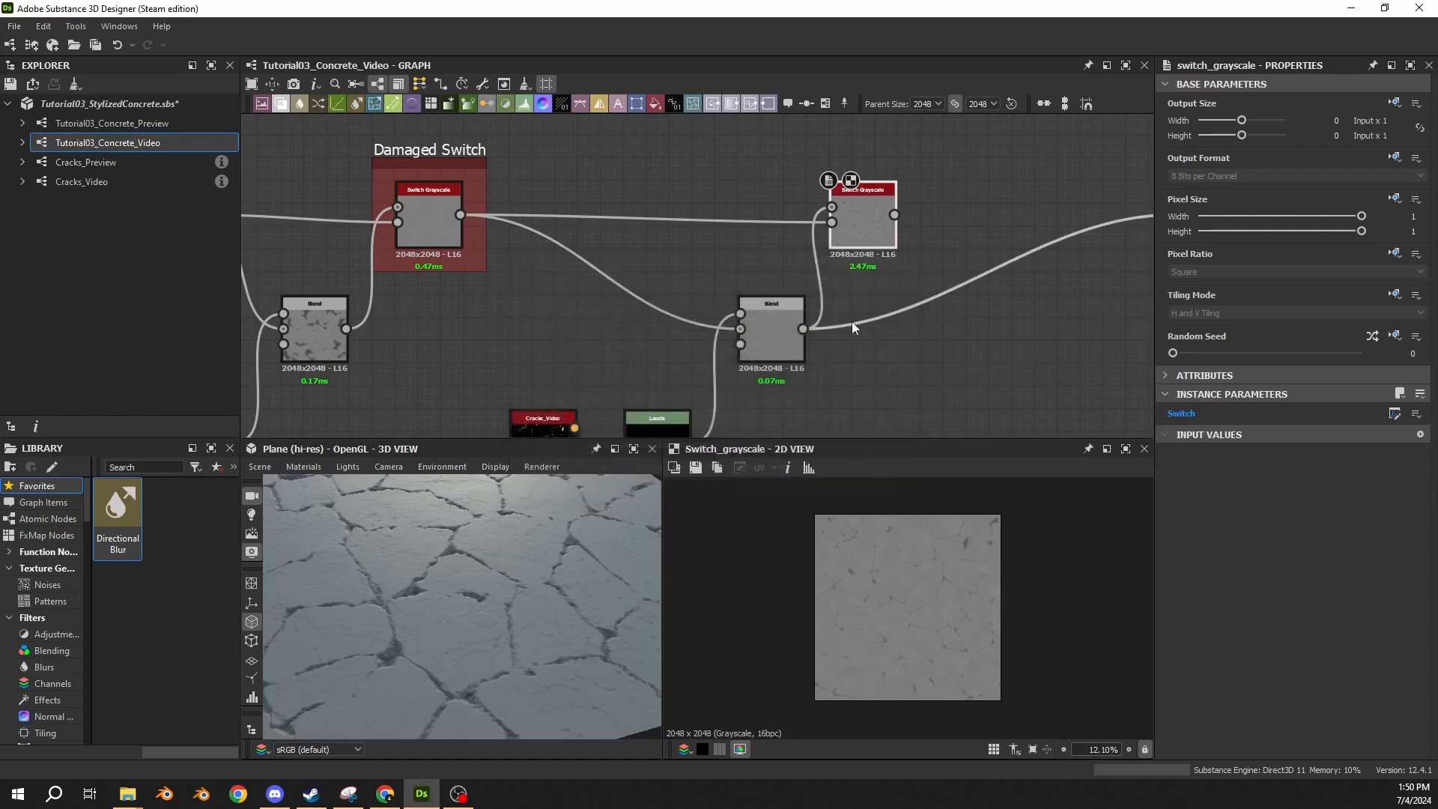
# Route the new Switch Grayscale output, instead of the Blend output, into the downstream Levels node.
pyautogui.click(887, 367)
pyautogui.scroll(-1, 947, 246)
pyautogui.moveTo(947, 245)
pyautogui.mouseDown(button='middle')
pyautogui.moveTo(564, 247)
pyautogui.moveTo(636, 278)
pyautogui.moveTo(961, 268)
pyautogui.mouseUp(button='middle')
pyautogui.scroll(-1, 564, 247)
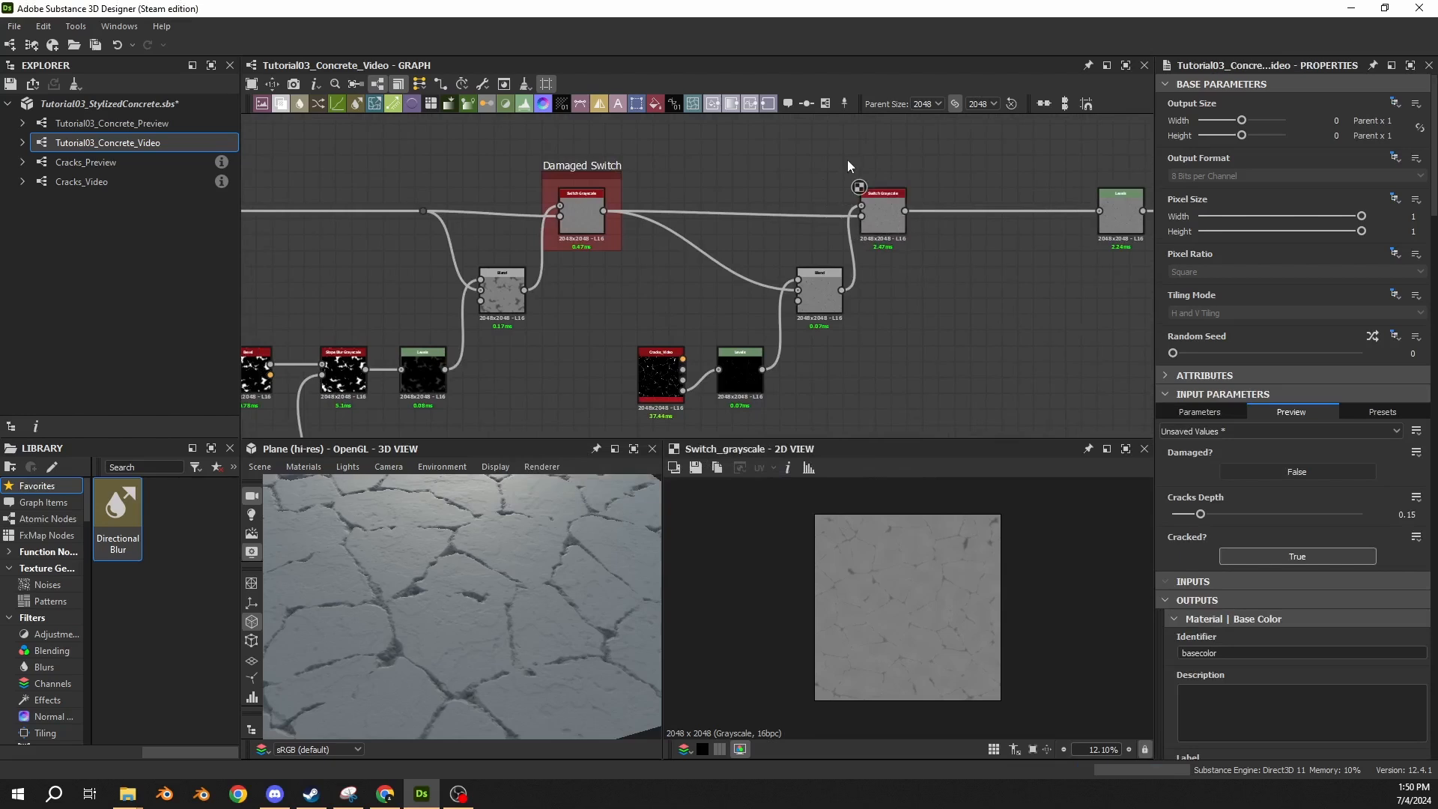
# Frame the new Switch Grayscale node, title the frame Cracks Switch, and colour it red with a hue of 0.
pyautogui.click(883, 211)
pyautogui.click(825, 103)
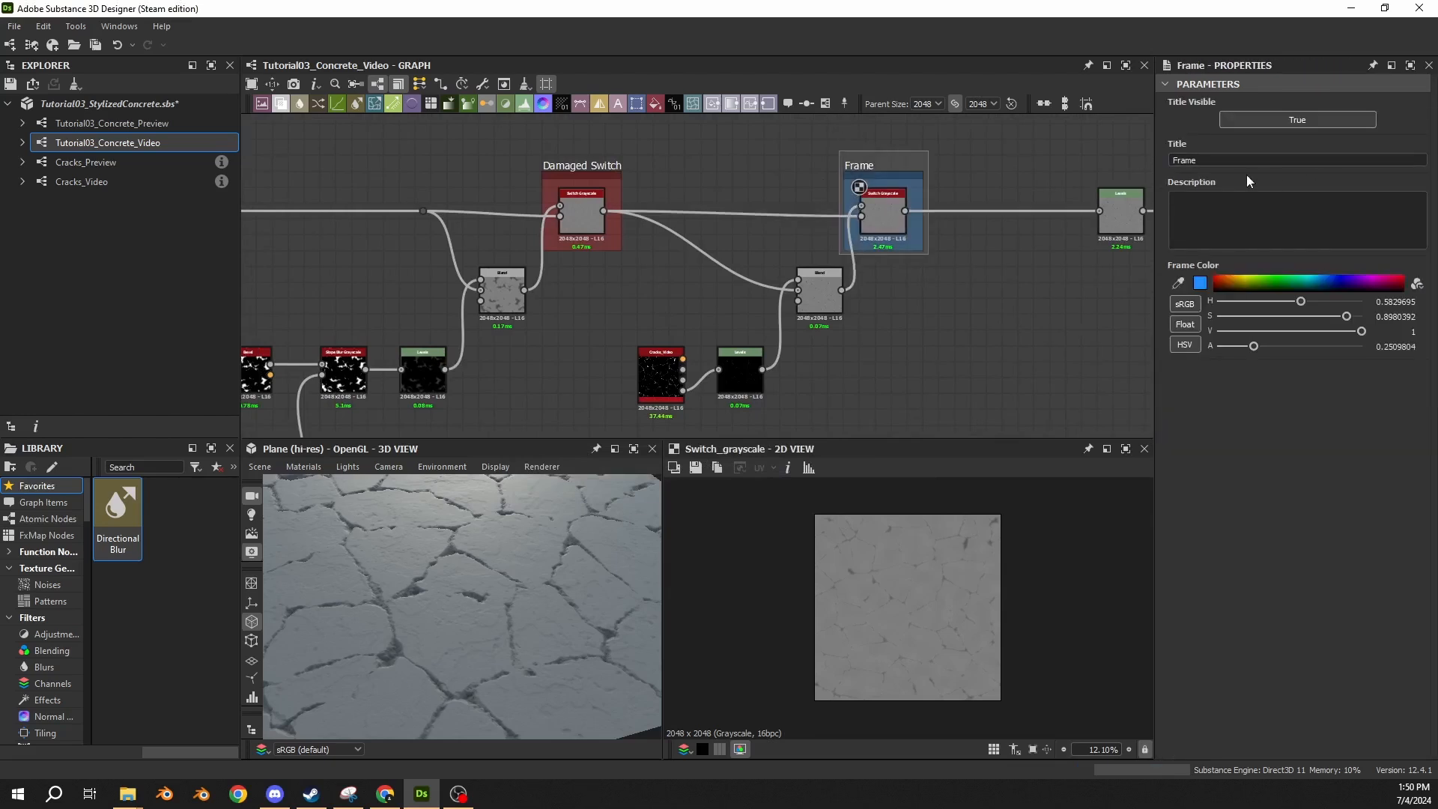
pyautogui.moveTo(1233, 160); pyautogui.dragTo(1037, 157)
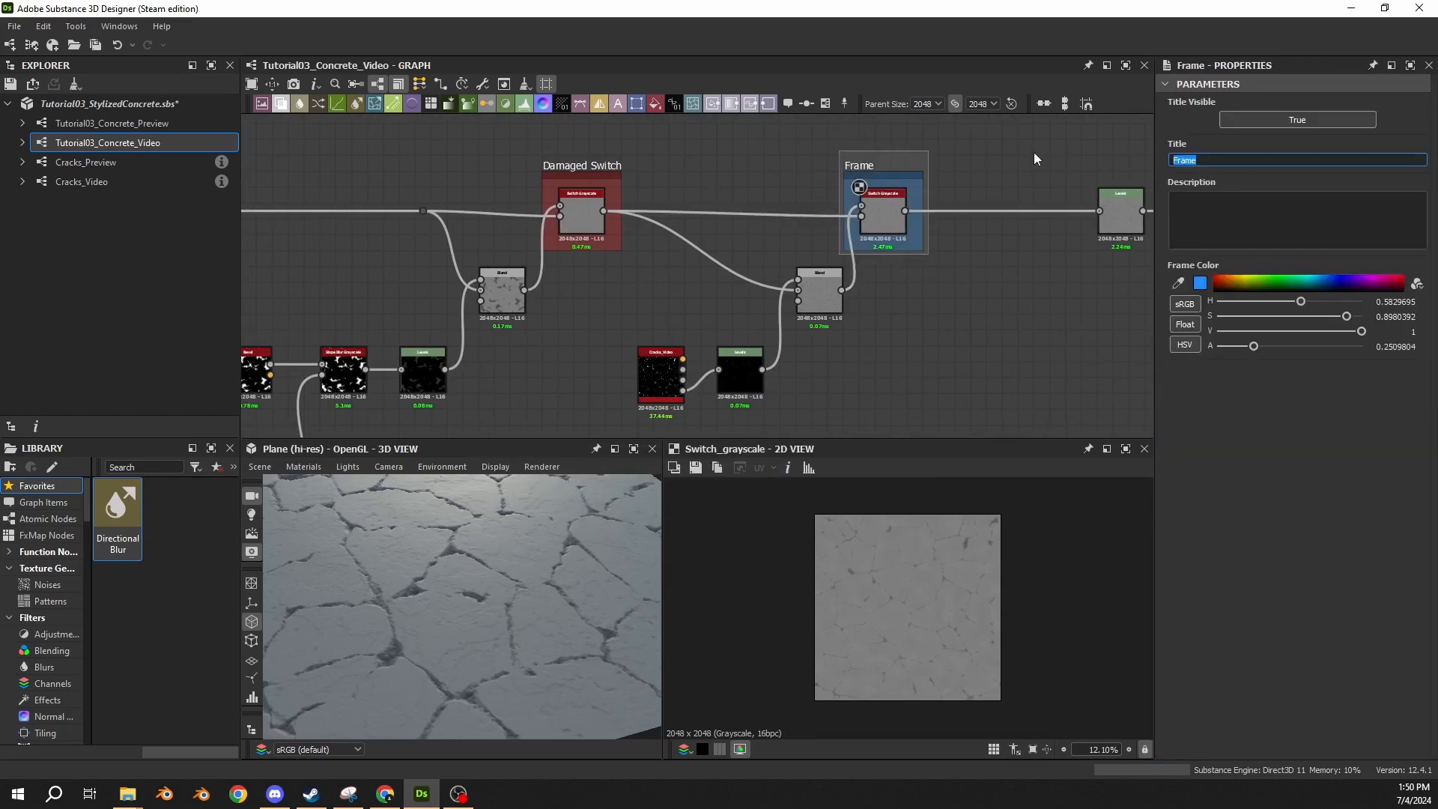
pyautogui.write('Cracks Switch')
pyautogui.press('Return')
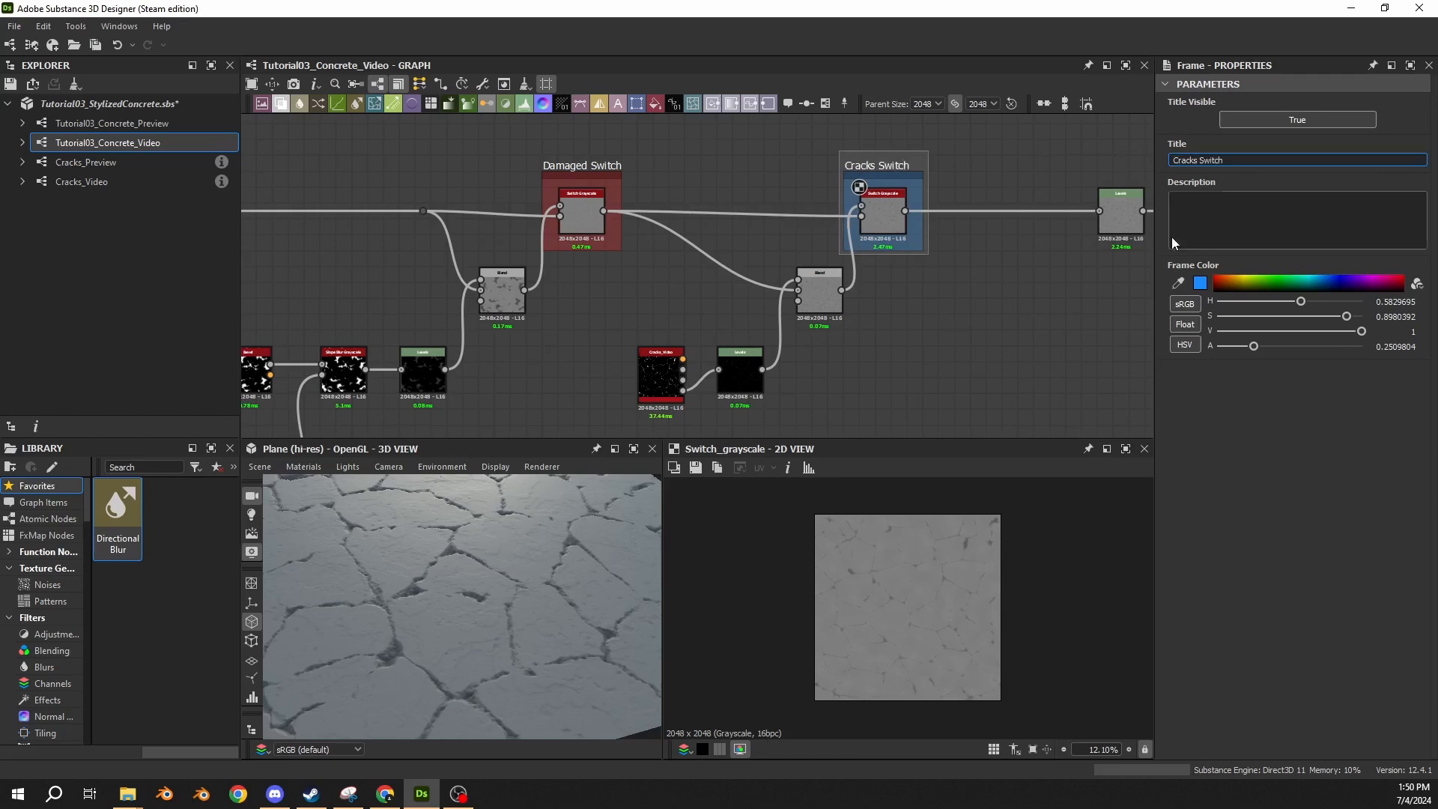
pyautogui.moveTo(1301, 302); pyautogui.dragTo(1191, 355)
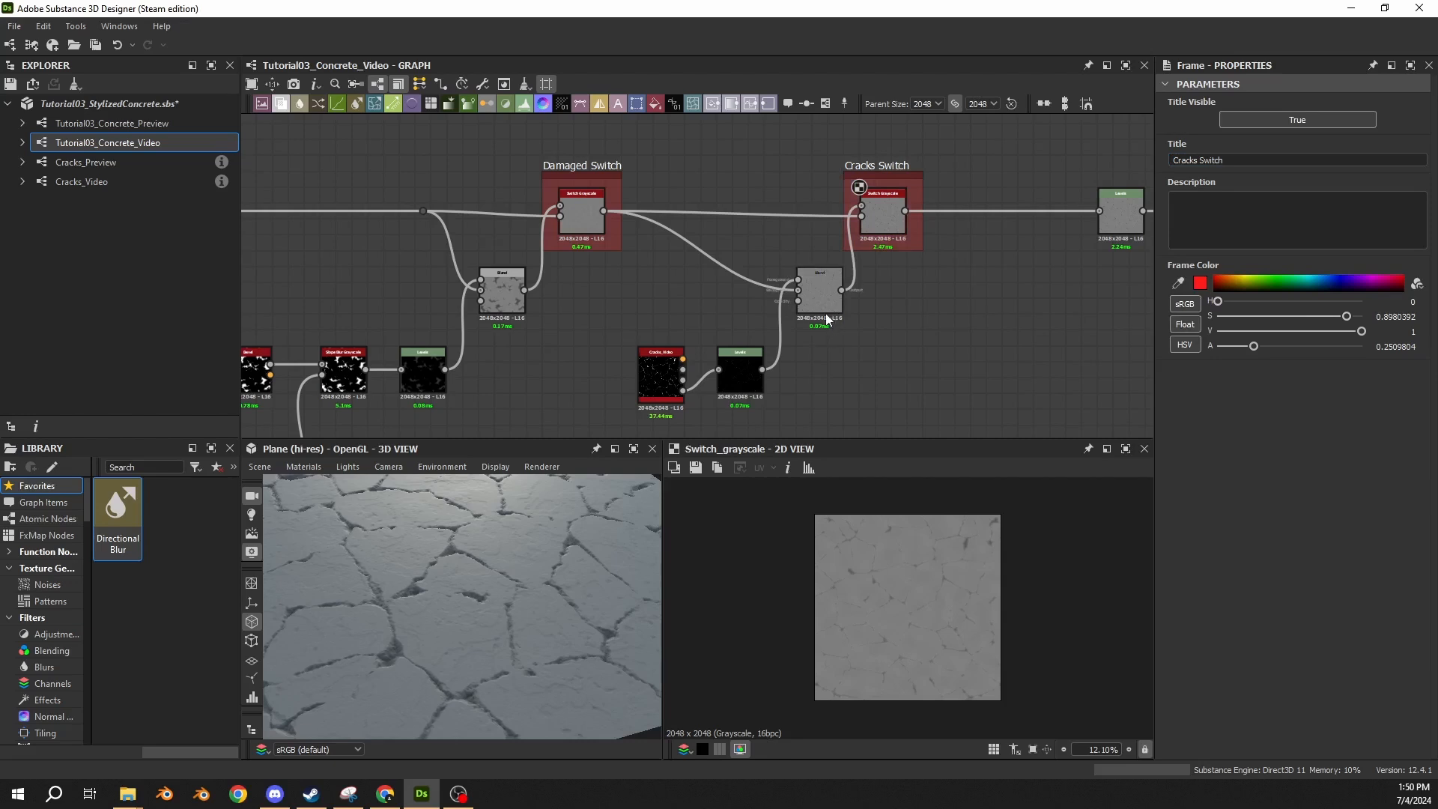
# Review the graph's damage and cracks branches up to the Cracks Switch.
pyautogui.moveTo(545, 284); pyautogui.dragTo(894, 289, button='middle')
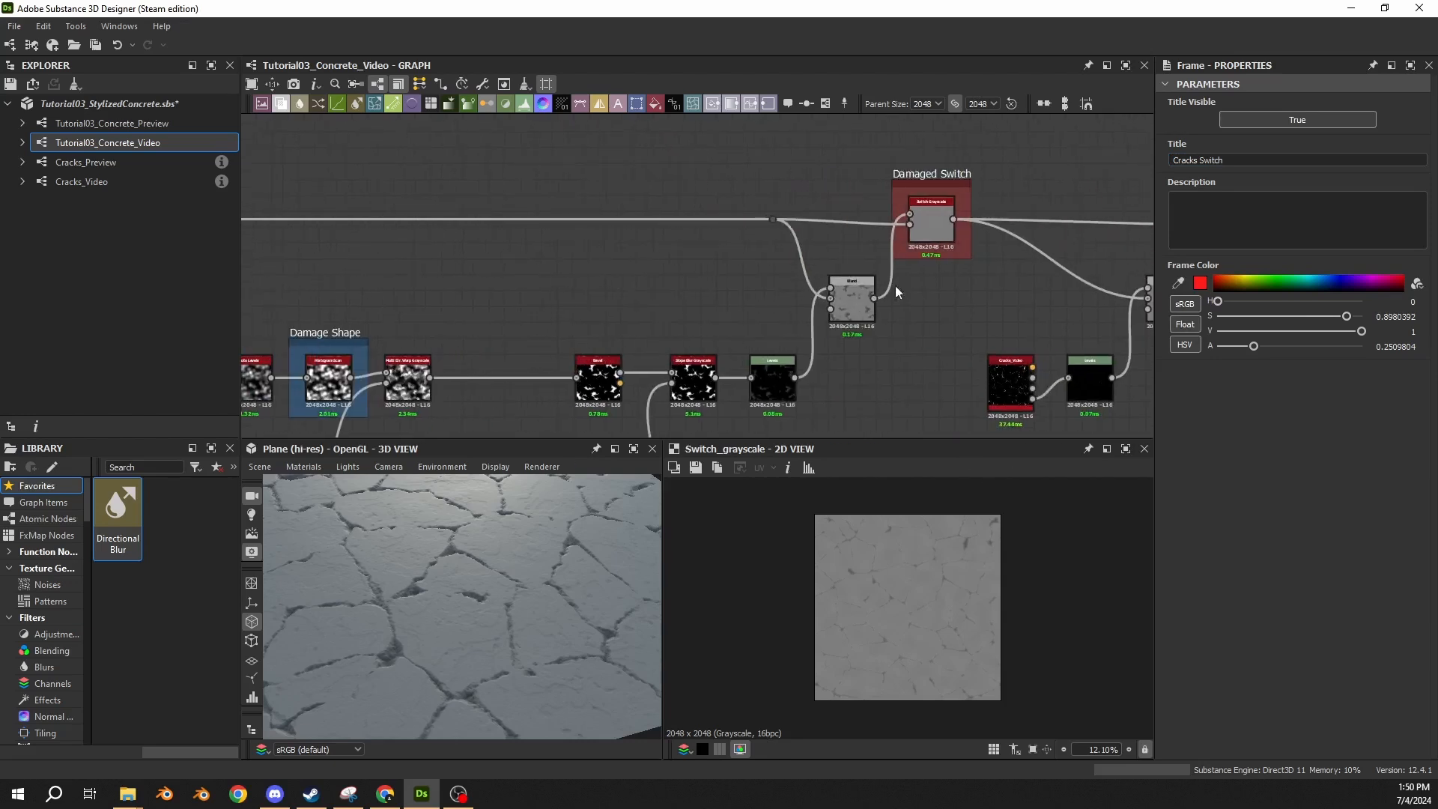
pyautogui.scroll(-2, 805, 360)
pyautogui.moveTo(806, 359); pyautogui.dragTo(893, 255, button='middle')
pyautogui.moveTo(943, 366); pyautogui.dragTo(511, 226)
pyautogui.click(901, 242)
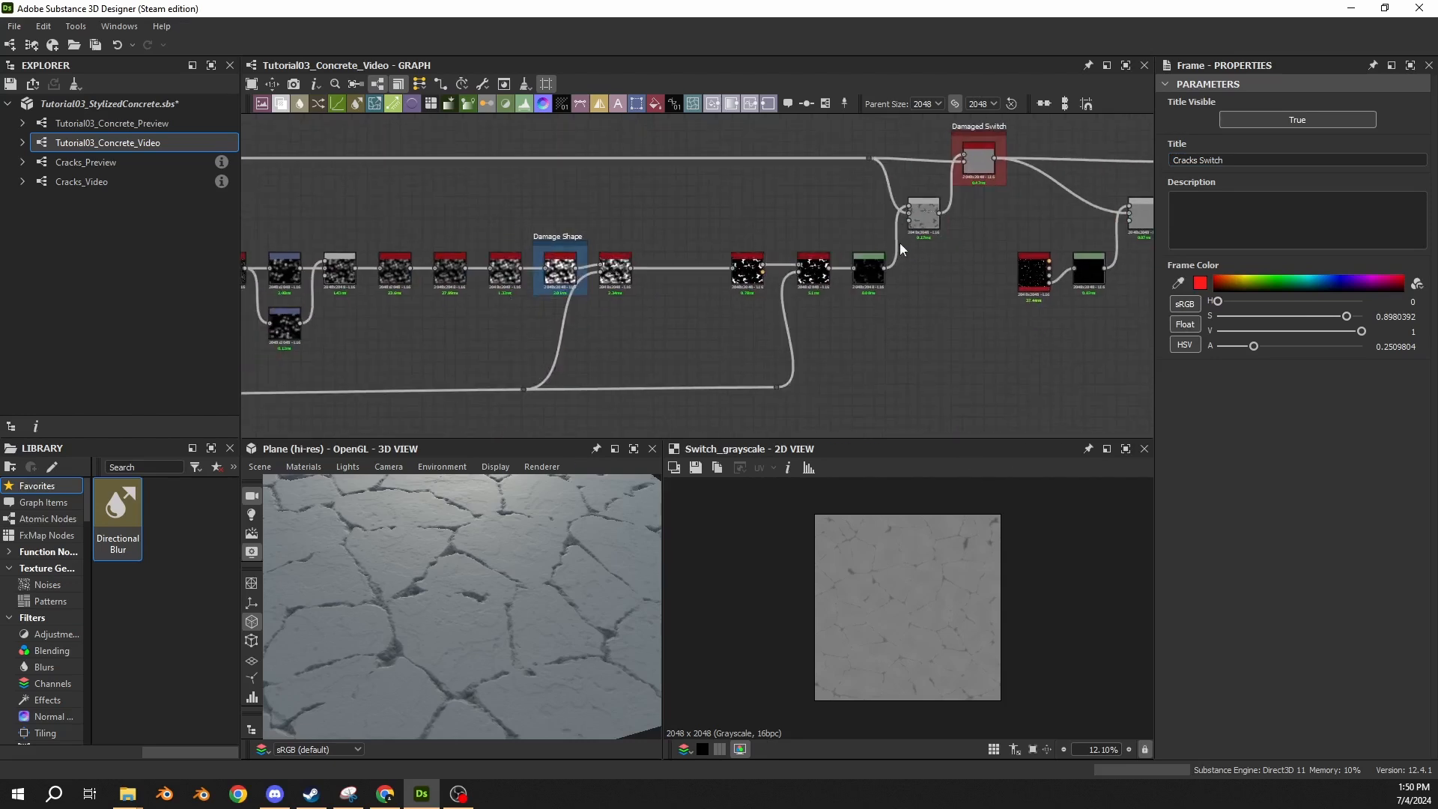
pyautogui.moveTo(1123, 184); pyautogui.dragTo(683, 243, button='middle')
pyautogui.moveTo(835, 333); pyautogui.dragTo(592, 280)
pyautogui.click(747, 221)
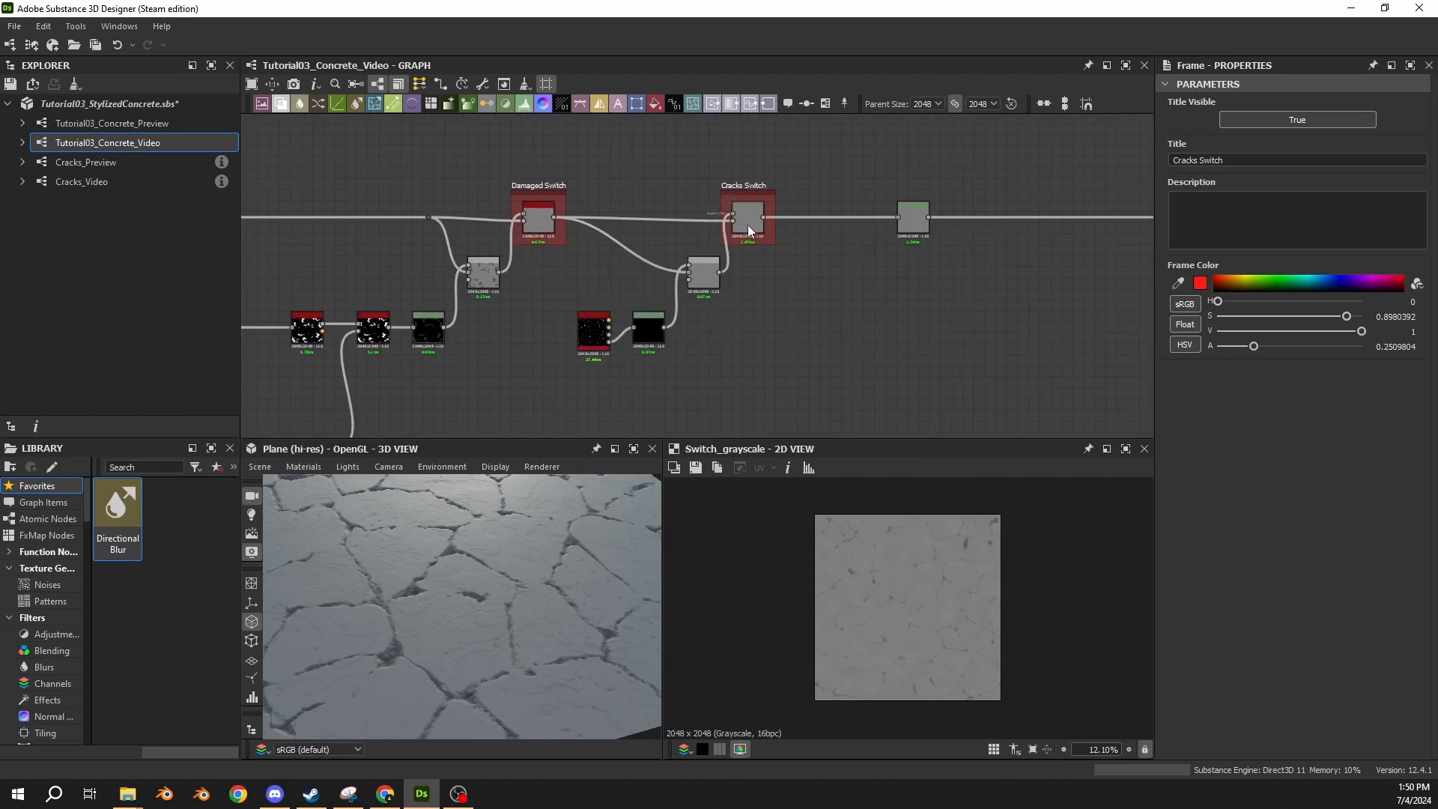
pyautogui.click(948, 346)
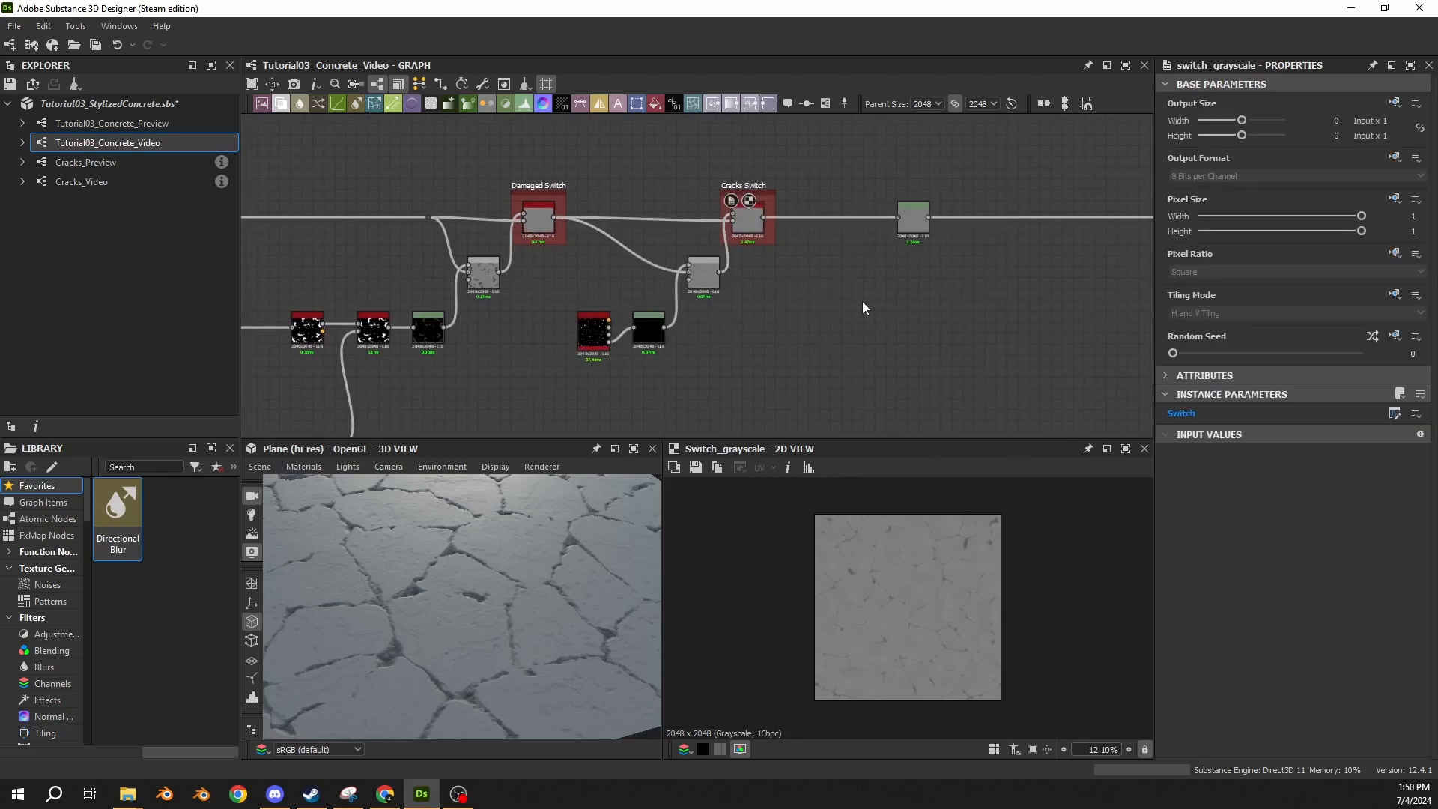
# Reorder the graph's input parameters to Cracks Depth, Cracked?, Damaged?
pyautogui.doubleClick(986, 309)
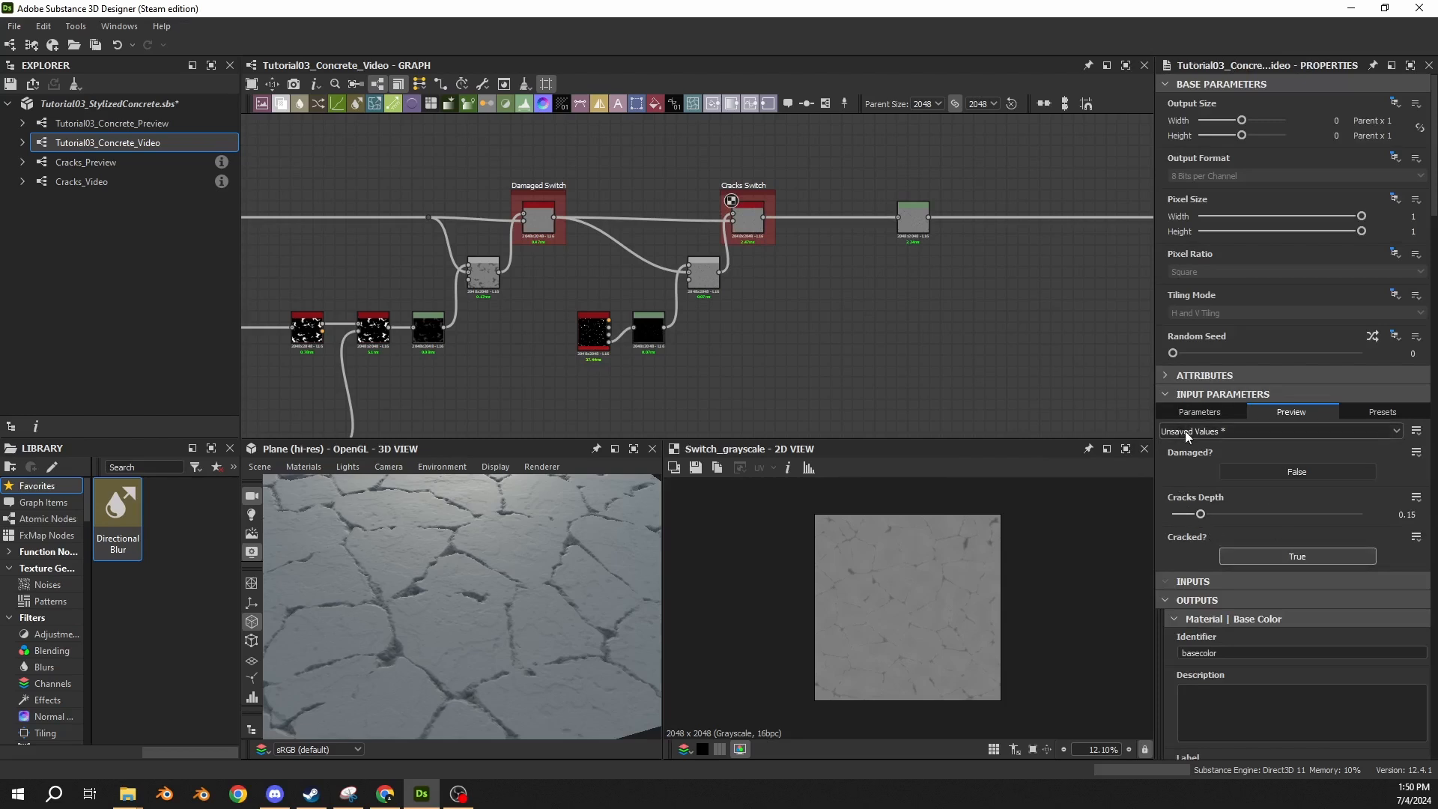
pyautogui.click(1199, 412)
pyautogui.click(1172, 411)
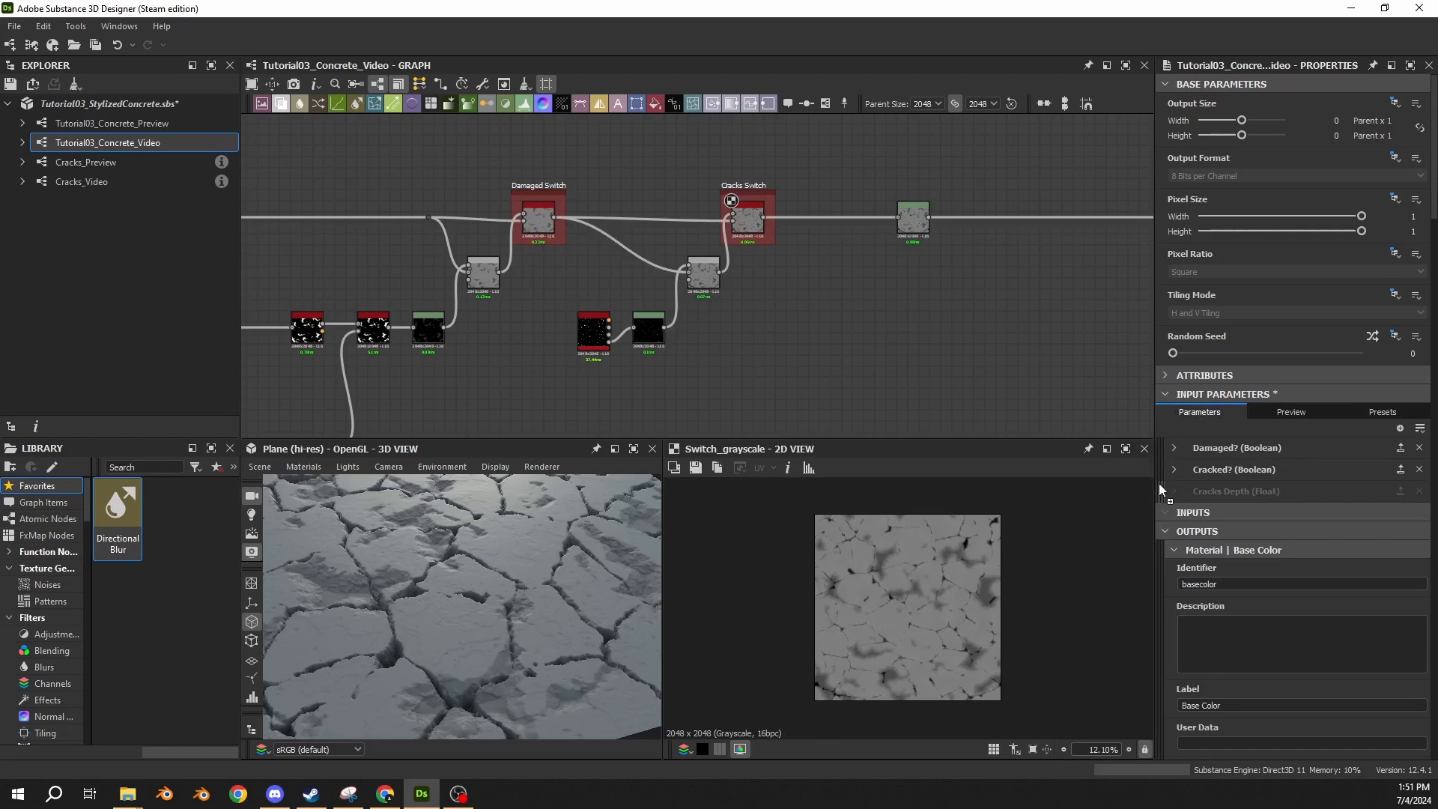
pyautogui.moveTo(1161, 448); pyautogui.dragTo(1163, 480)
pyautogui.moveTo(1161, 454); pyautogui.dragTo(1224, 501)
# Preview the graph's input parameters and toggle Cracked? off and on to compare the plane with and without cracks.
pyautogui.click(1306, 417)
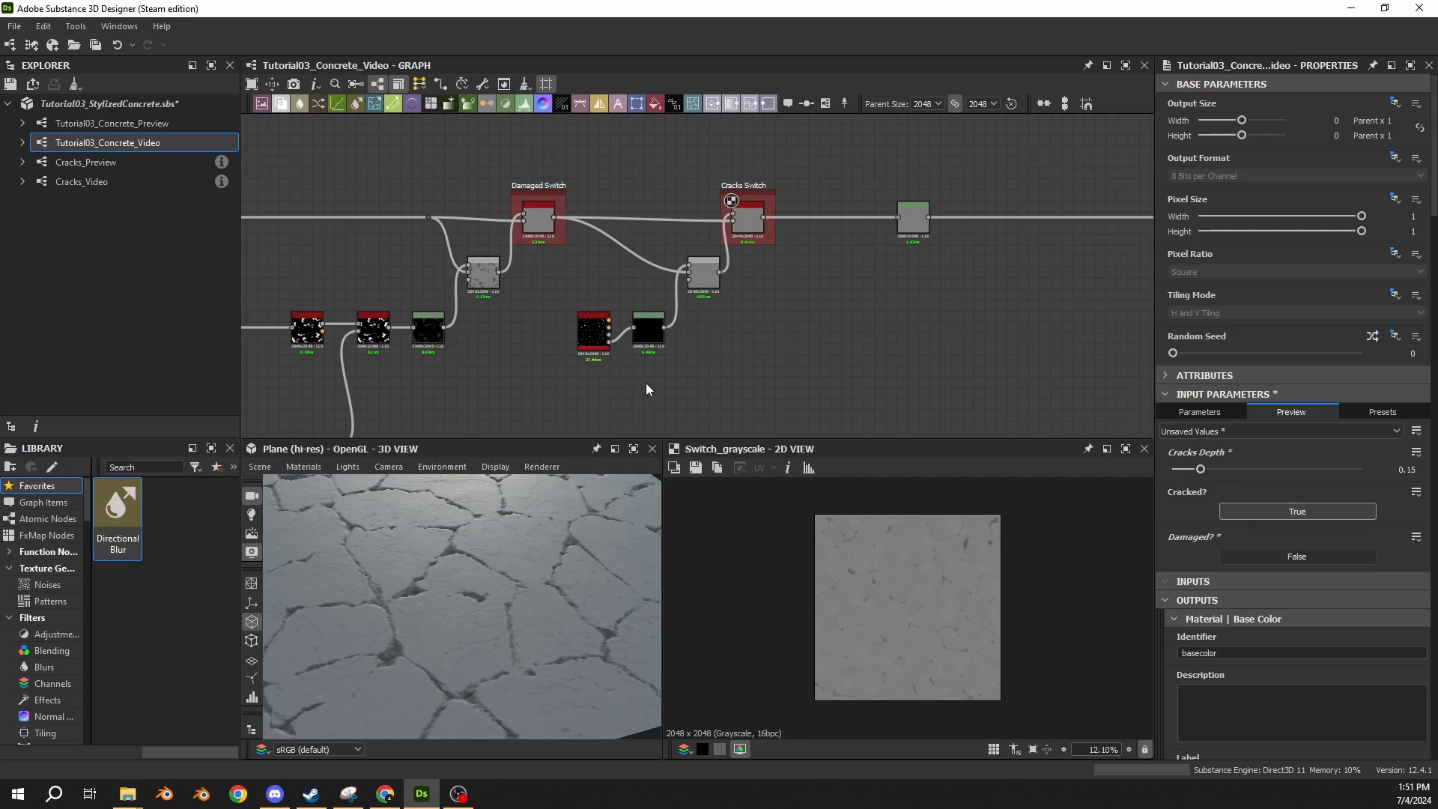
pyautogui.moveTo(645, 383); pyautogui.dragTo(767, 327, button='middle')
pyautogui.click(1263, 509)
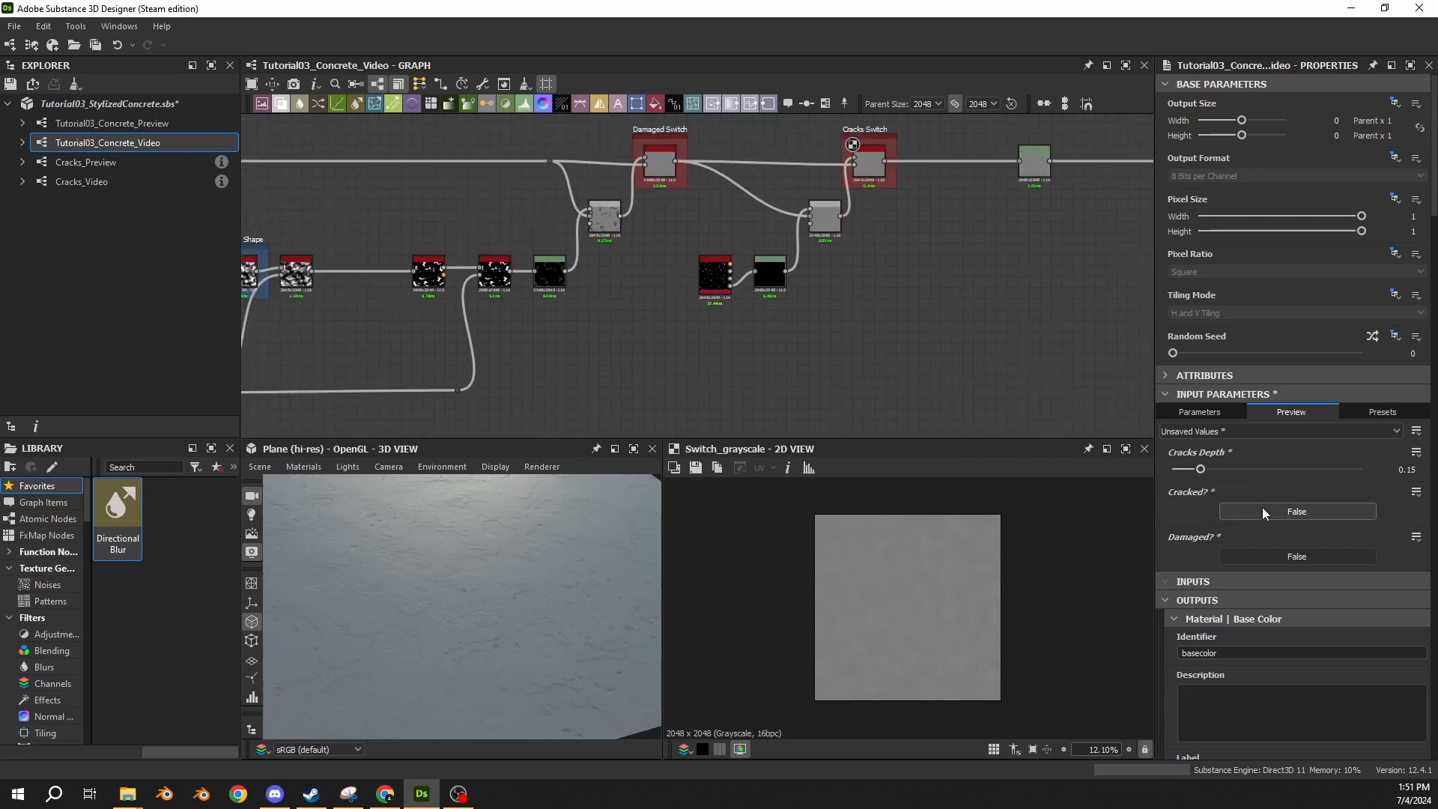
pyautogui.click(1263, 509)
pyautogui.click(1262, 509)
pyautogui.click(1262, 509)
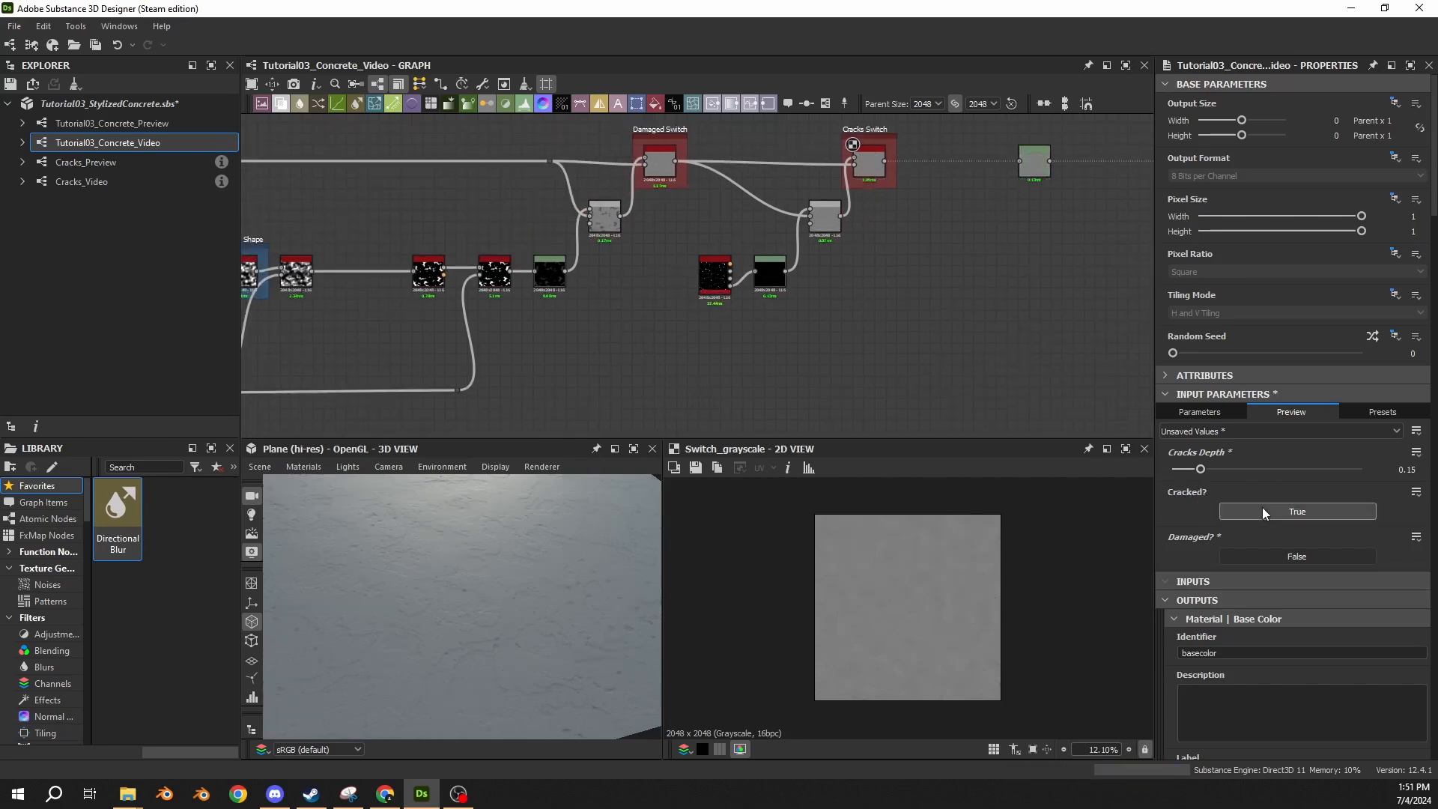
# Set Damaged? to True, toggle Cracked? off and back on, and inspect the damaged, cracked plane in the 3D view.
pyautogui.click(1275, 559)
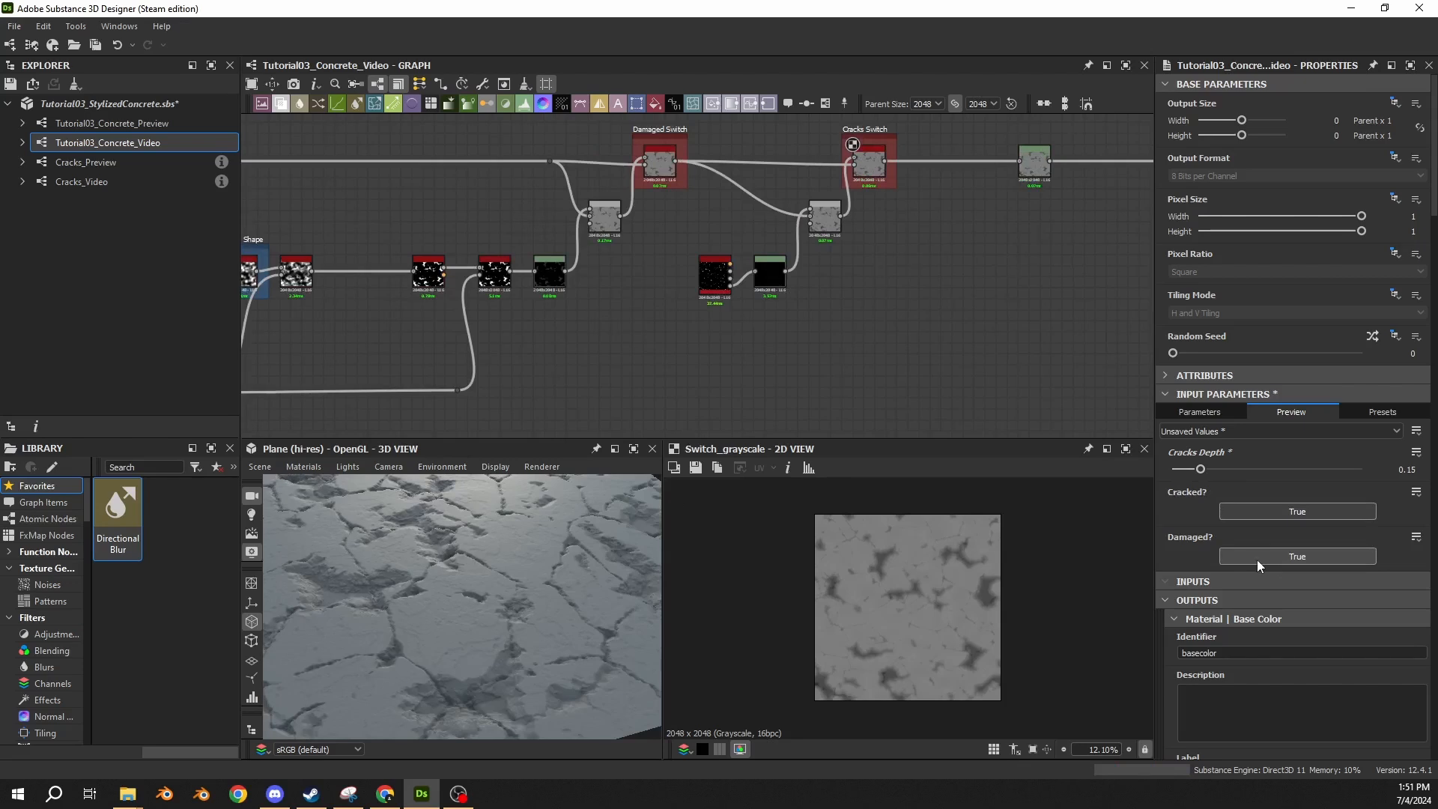
pyautogui.click(1265, 512)
pyautogui.click(1264, 512)
pyautogui.scroll(-5, 483, 605)
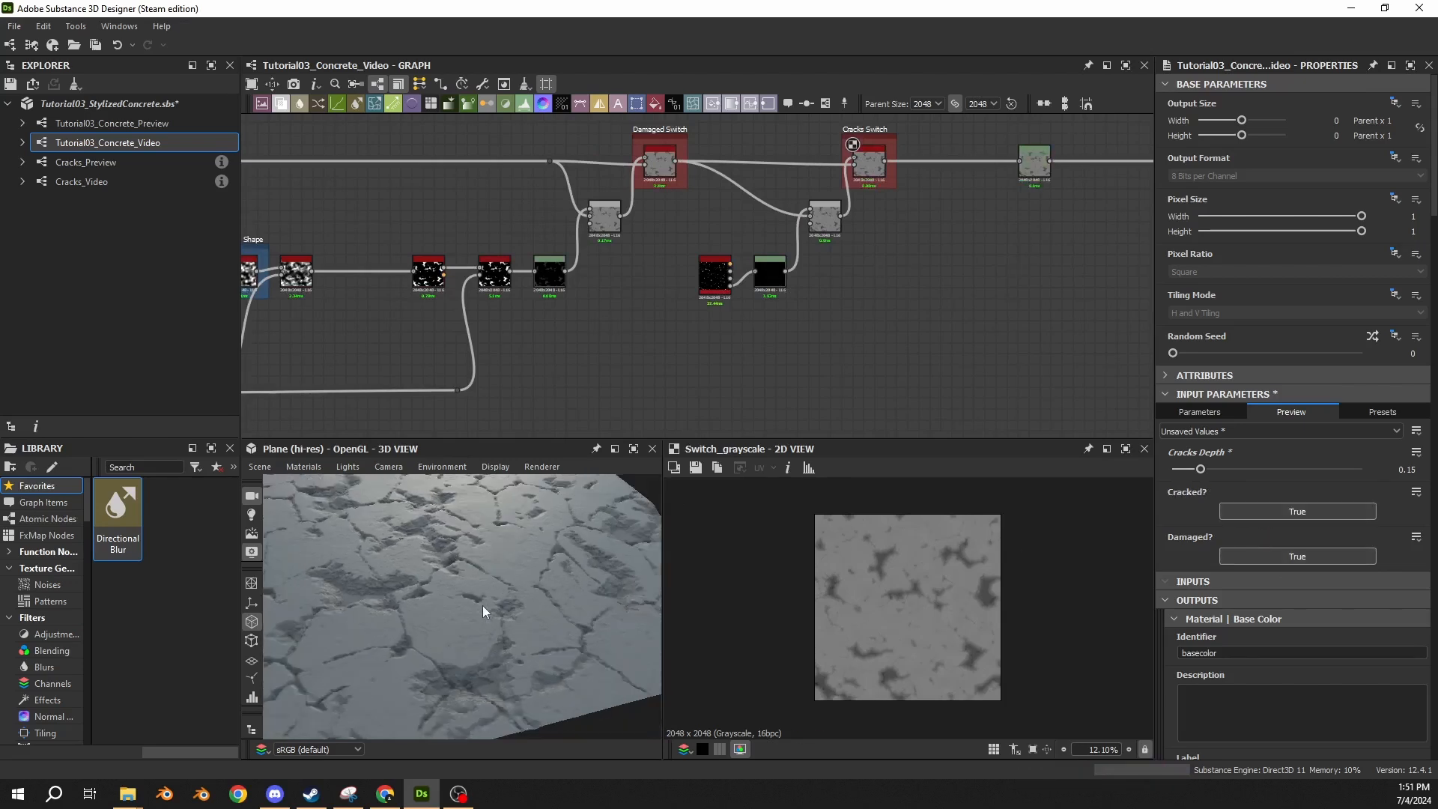
pyautogui.scroll(5, 442, 524)
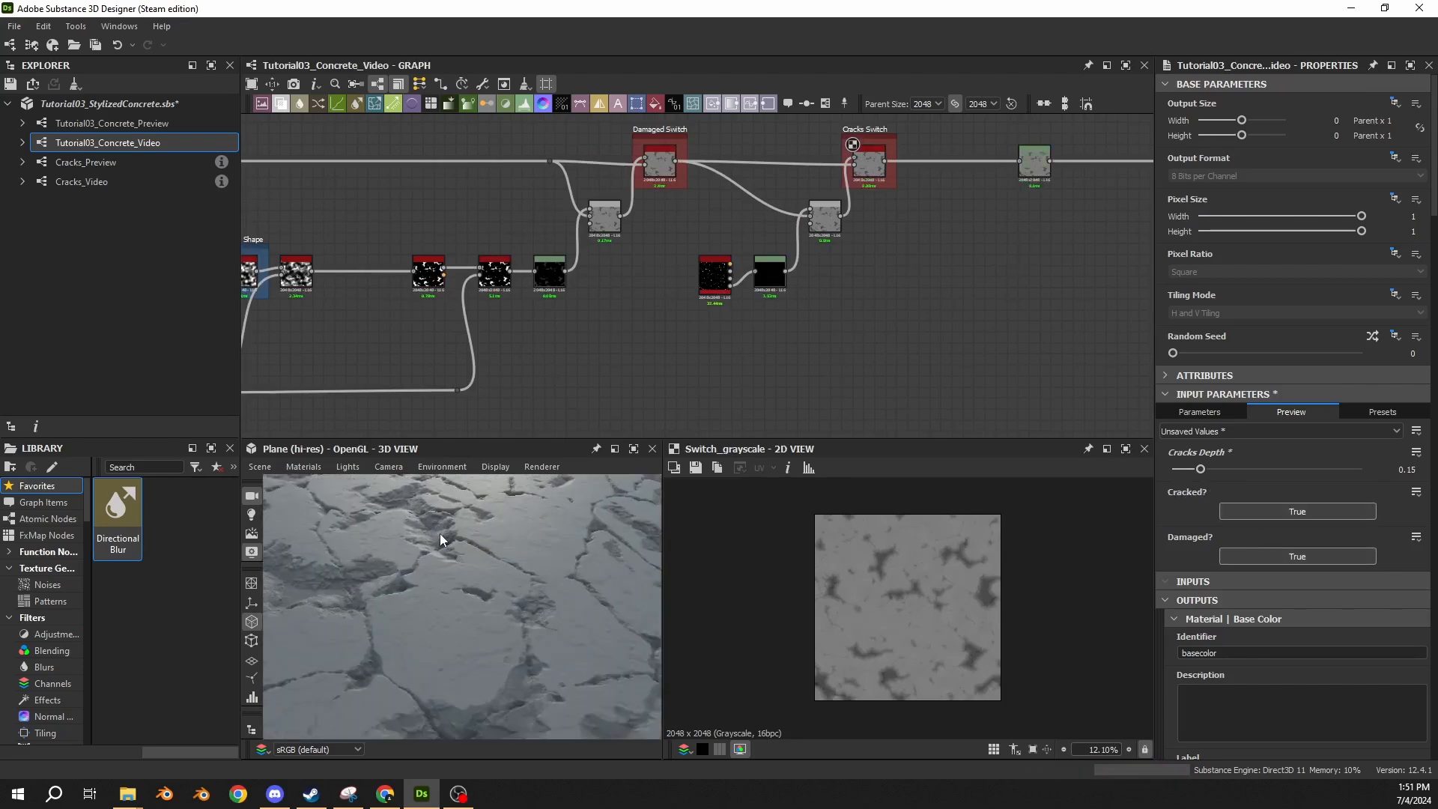
# Inspect the damaged and cracked areas of the concrete plane up close and from different angles in the 3D view.
pyautogui.moveTo(480, 614); pyautogui.dragTo(531, 684)
pyautogui.moveTo(532, 683); pyautogui.dragTo(479, 641, button='middle')
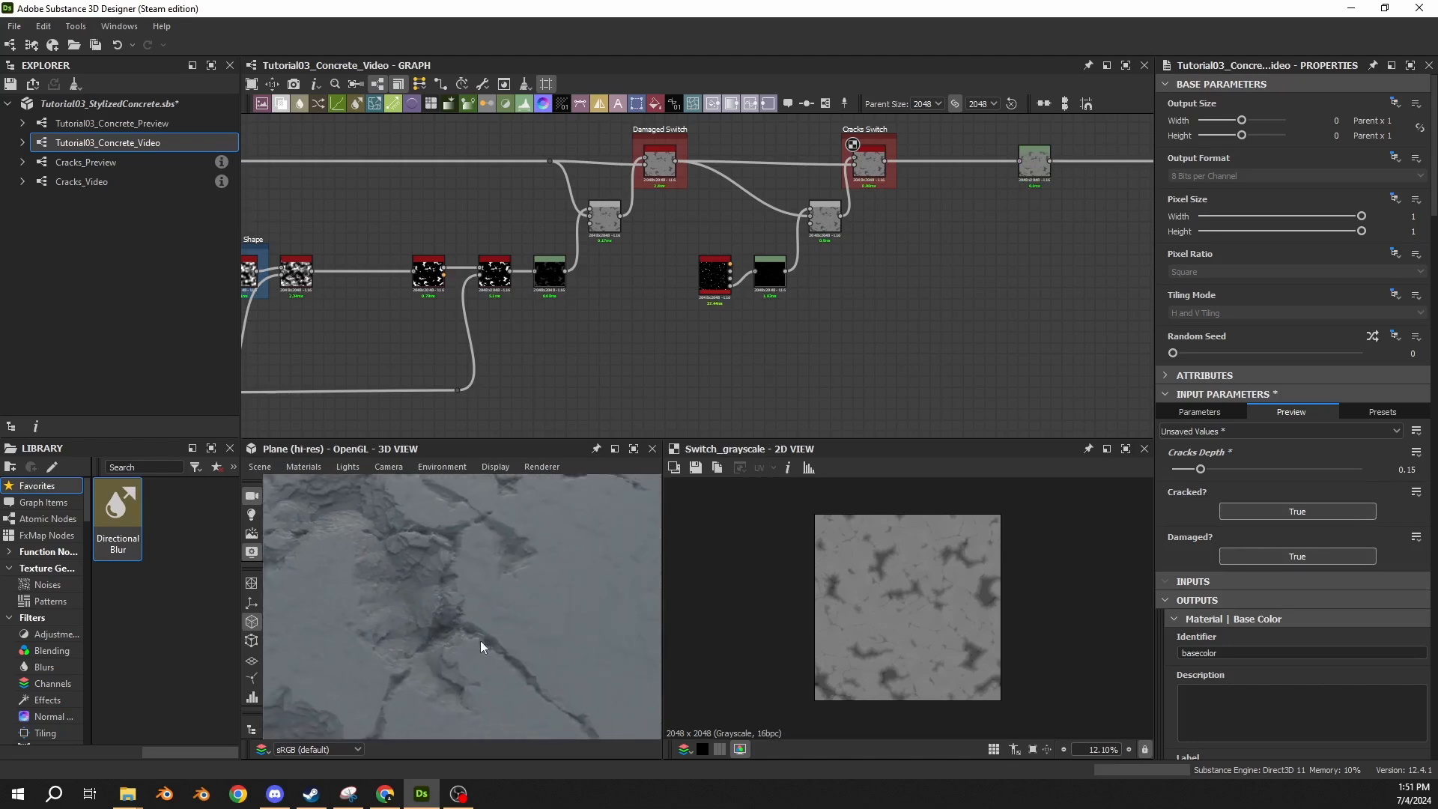
pyautogui.scroll(5, 461, 640)
pyautogui.moveTo(461, 640); pyautogui.dragTo(527, 581)
pyautogui.scroll(-4, 495, 621)
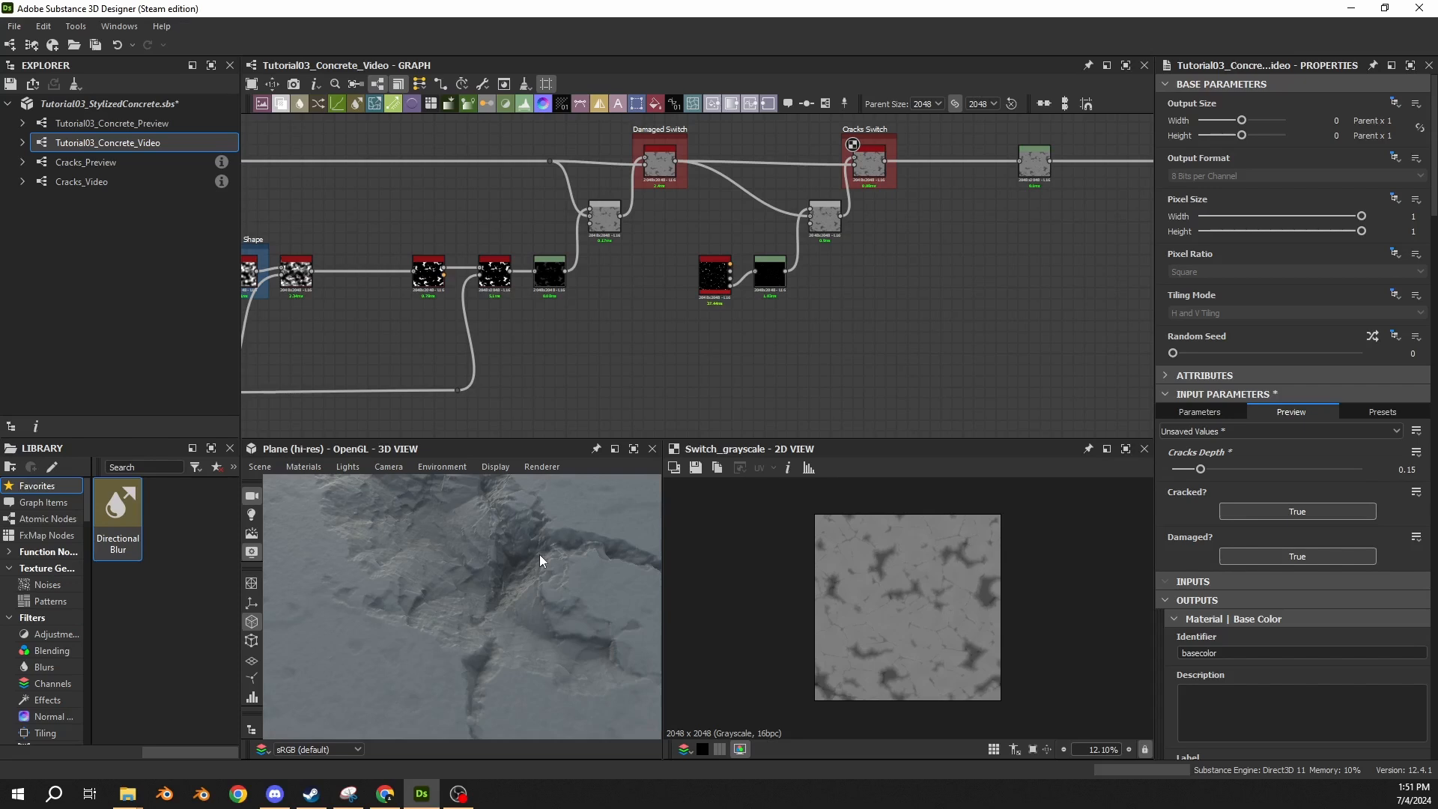
pyautogui.moveTo(536, 556); pyautogui.dragTo(550, 545)
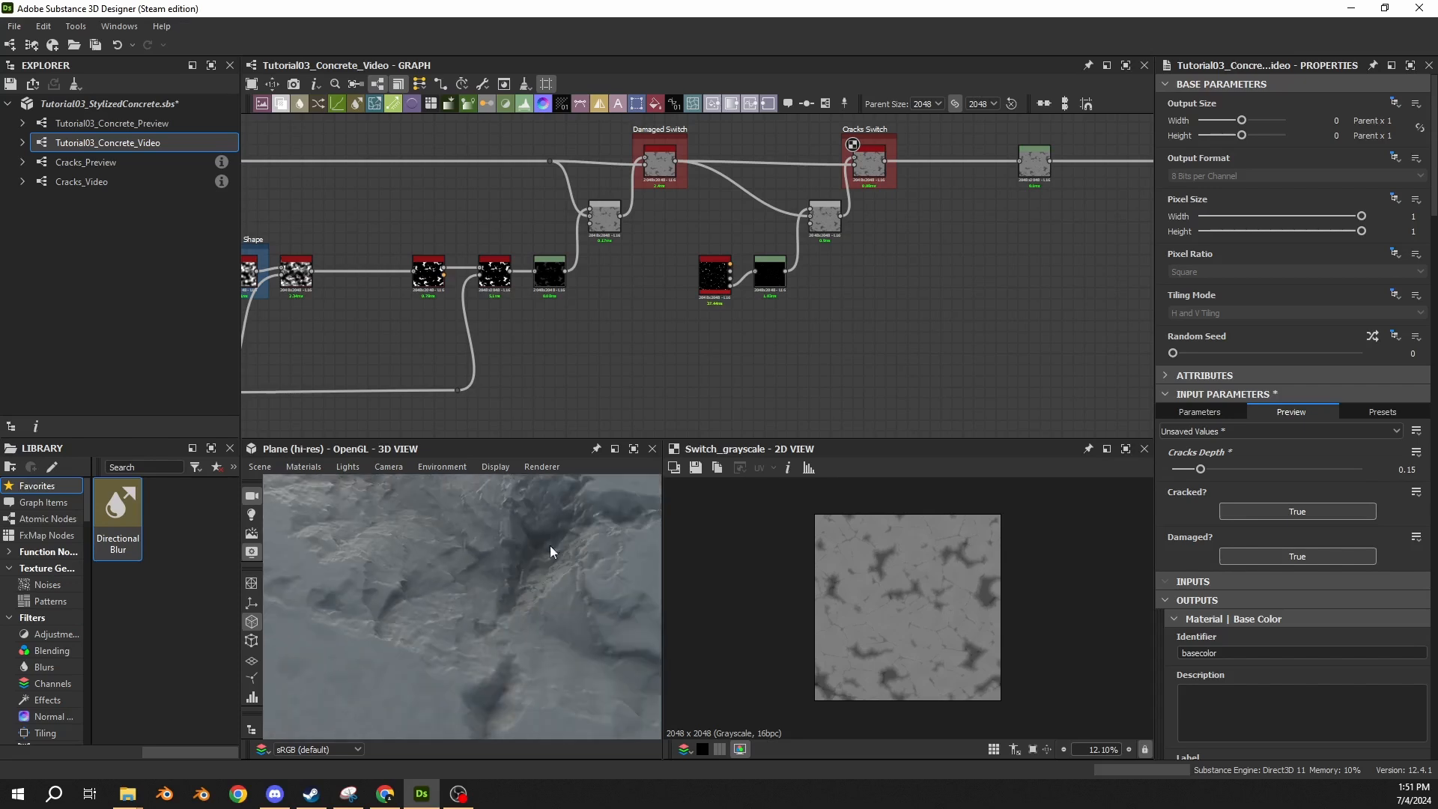
pyautogui.moveTo(626, 522); pyautogui.dragTo(414, 596)
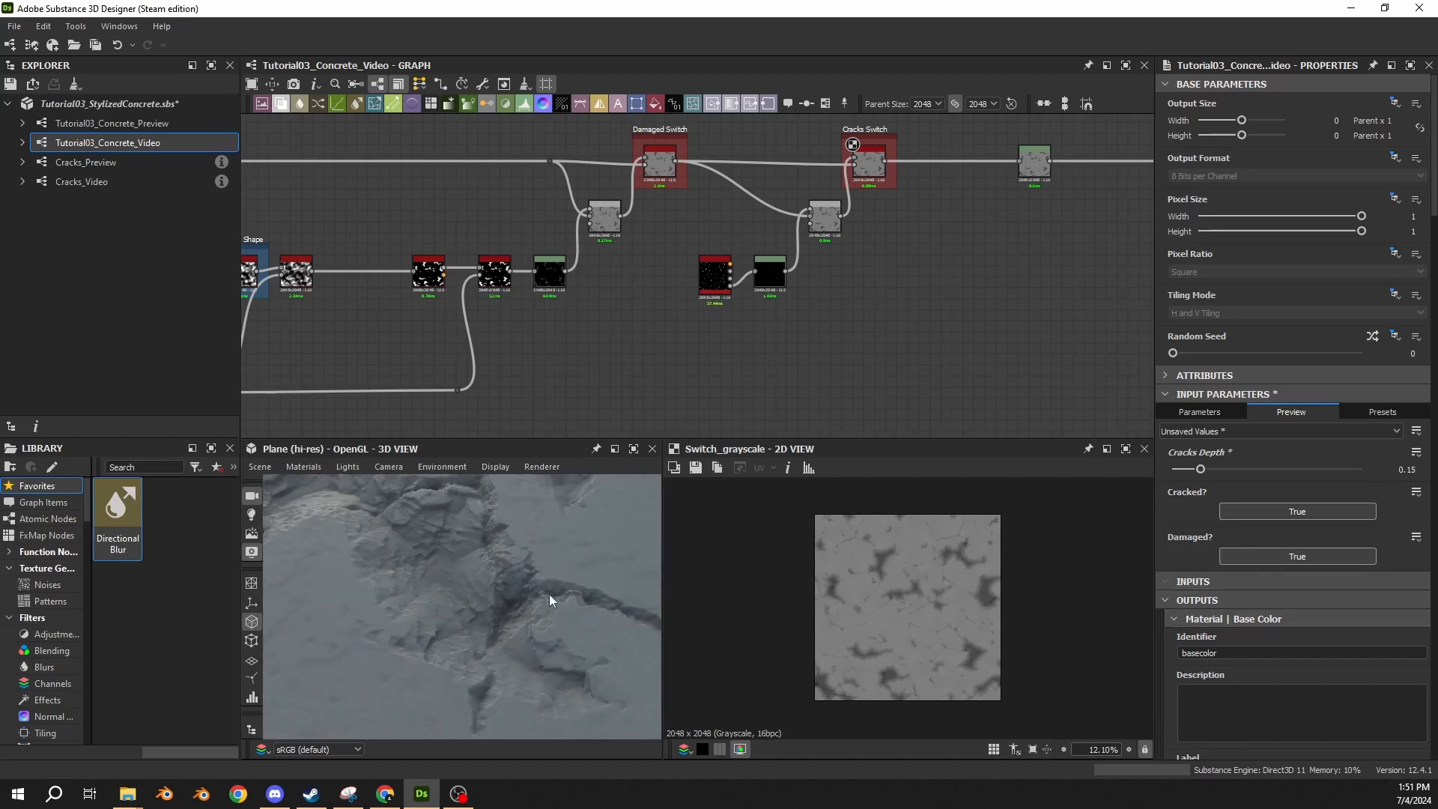
pyautogui.moveTo(549, 595); pyautogui.dragTo(475, 523)
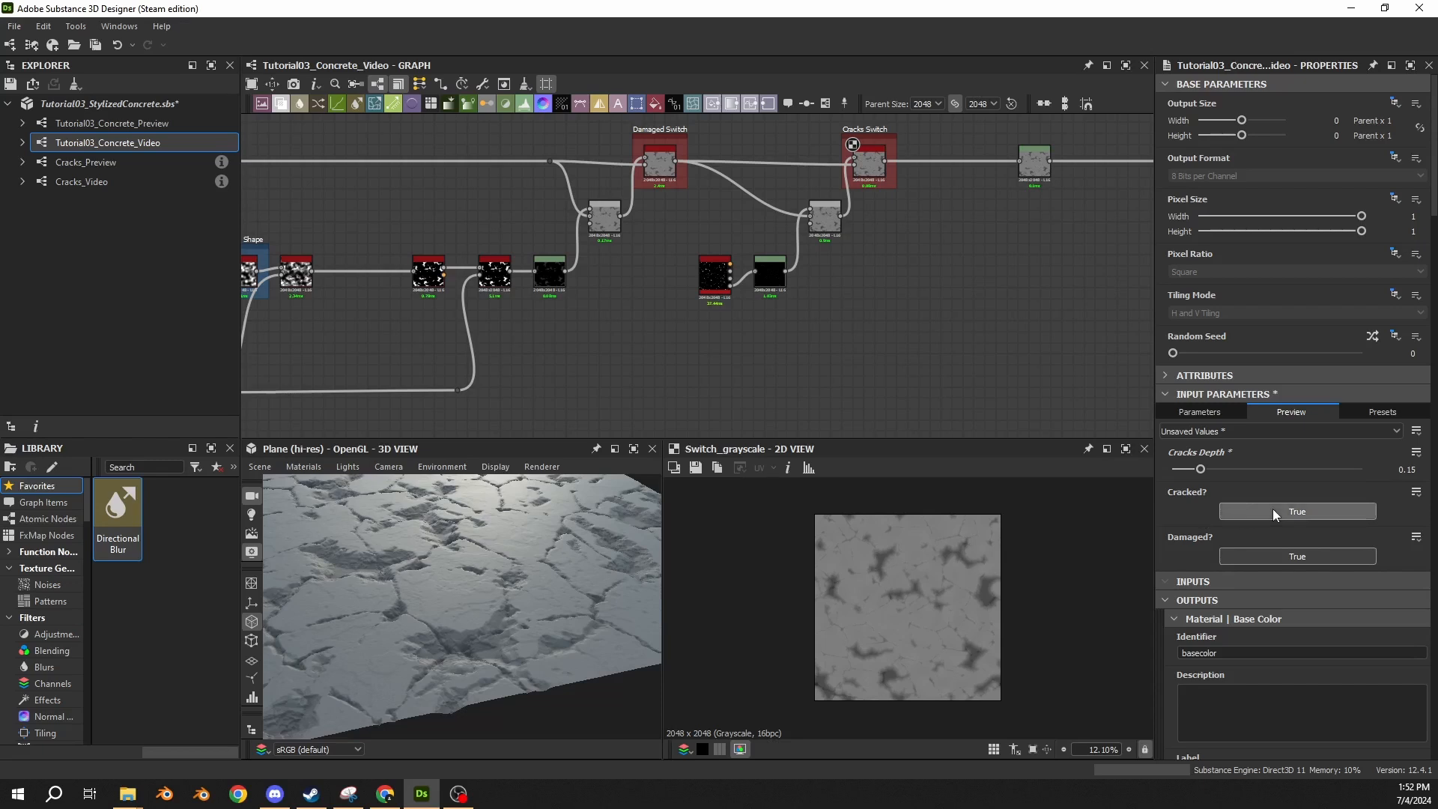
# Toggle Damaged? off and back on in the parameter preview, and set both Cracked? and Damaged? to False.
pyautogui.click(1264, 554)
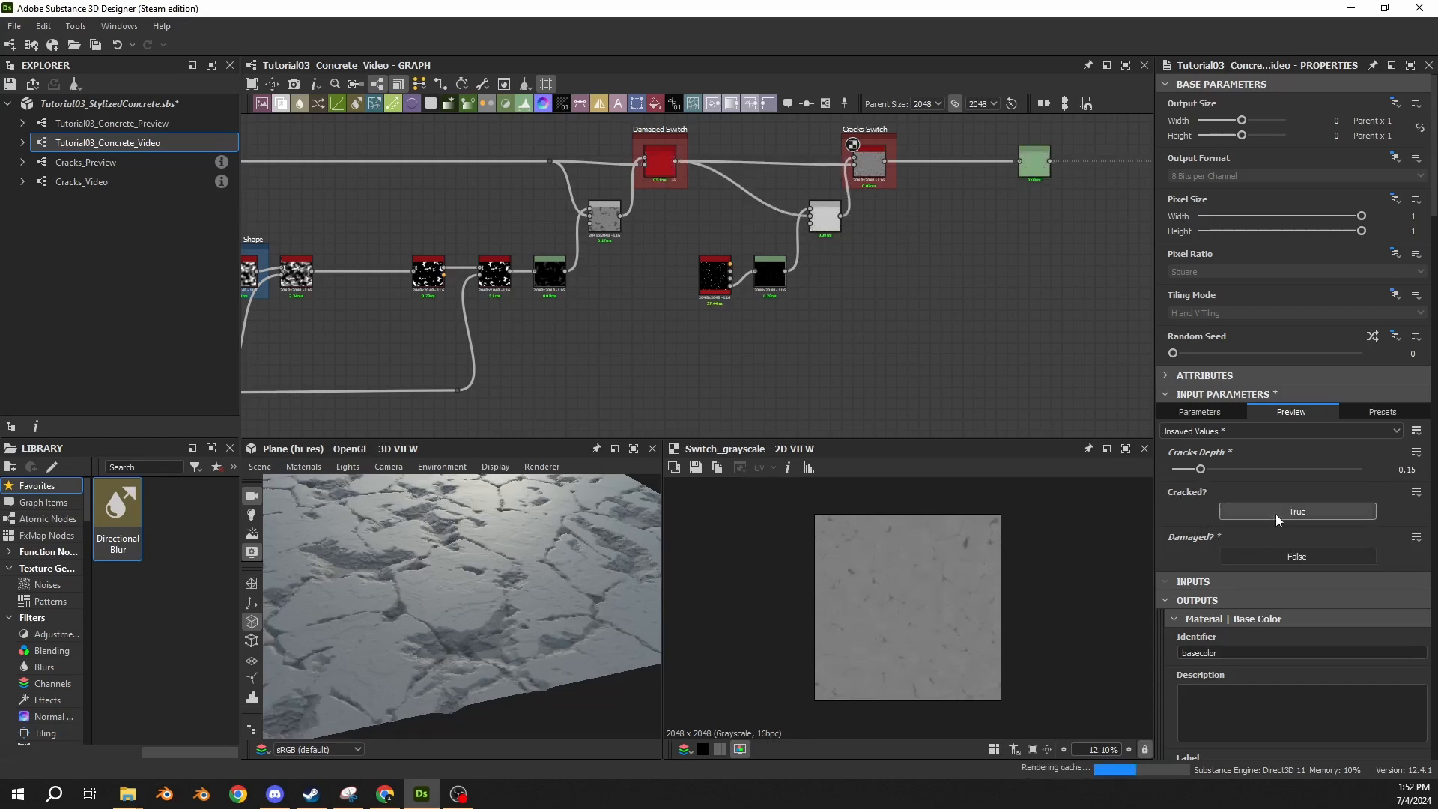
pyautogui.click(1299, 556)
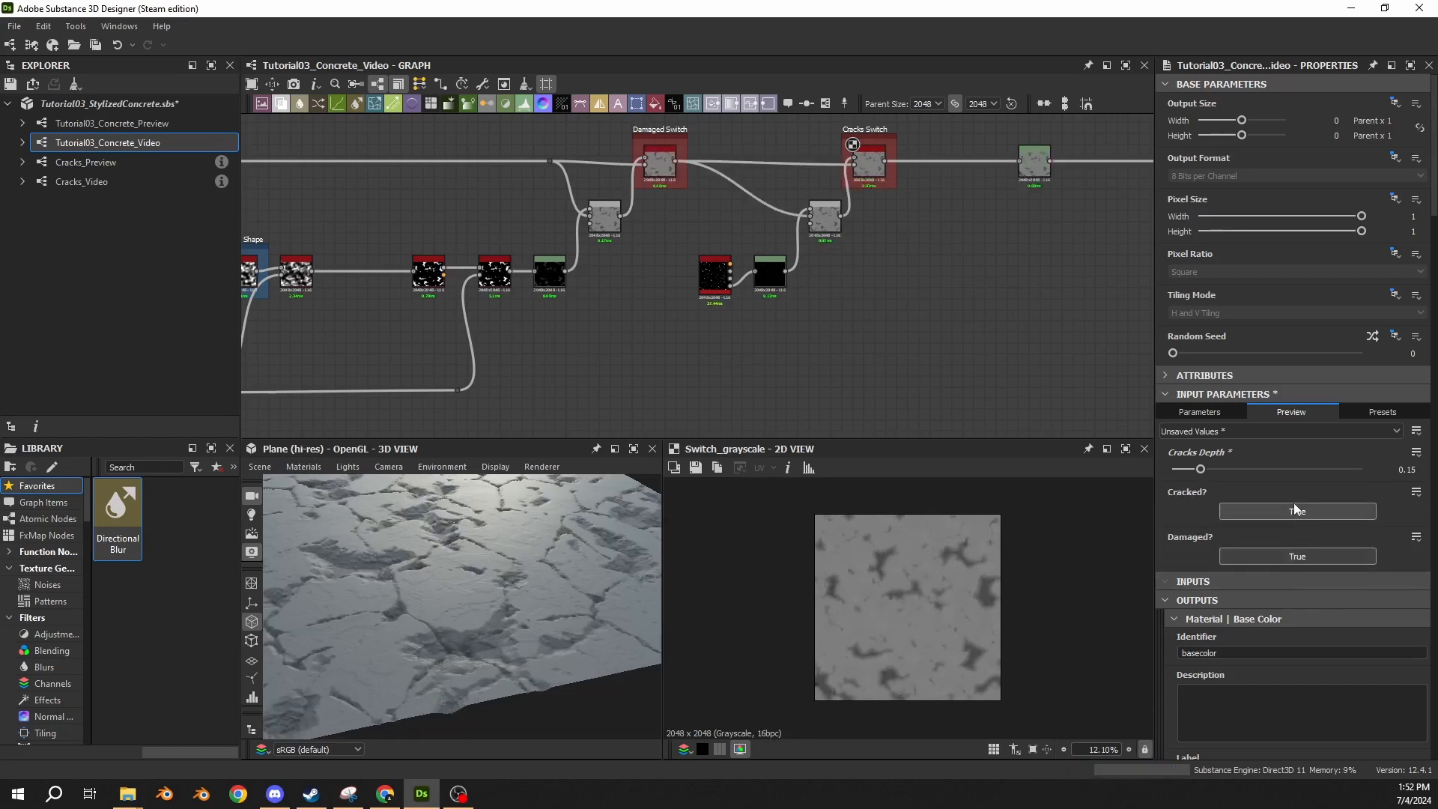
pyautogui.click(1296, 511)
pyautogui.click(1293, 554)
# Move the Levels node that follows the Cracks Switch farther downstream to open up space in the graph.
pyautogui.moveTo(869, 275); pyautogui.dragTo(829, 364, button='middle')
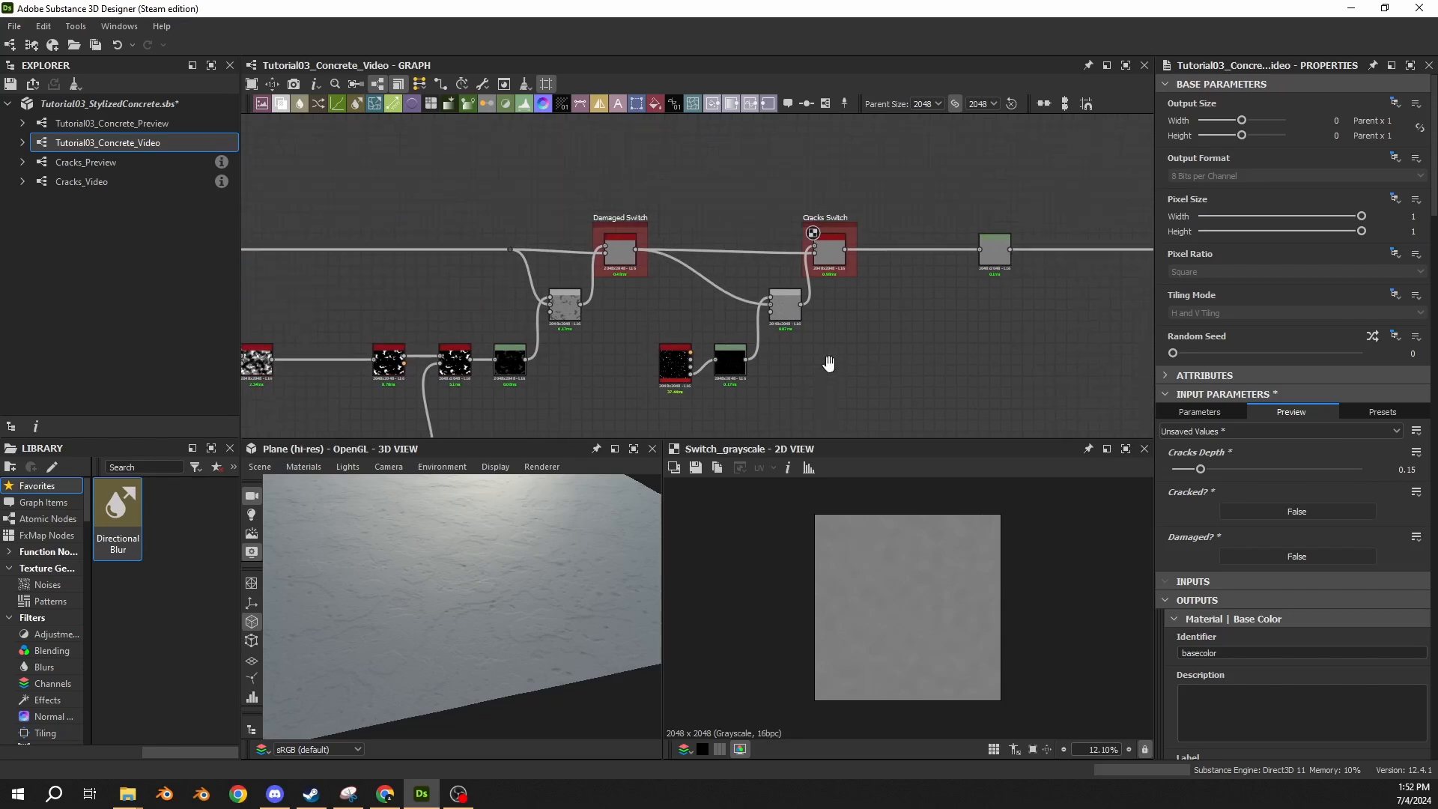
pyautogui.moveTo(983, 271); pyautogui.dragTo(1092, 271)
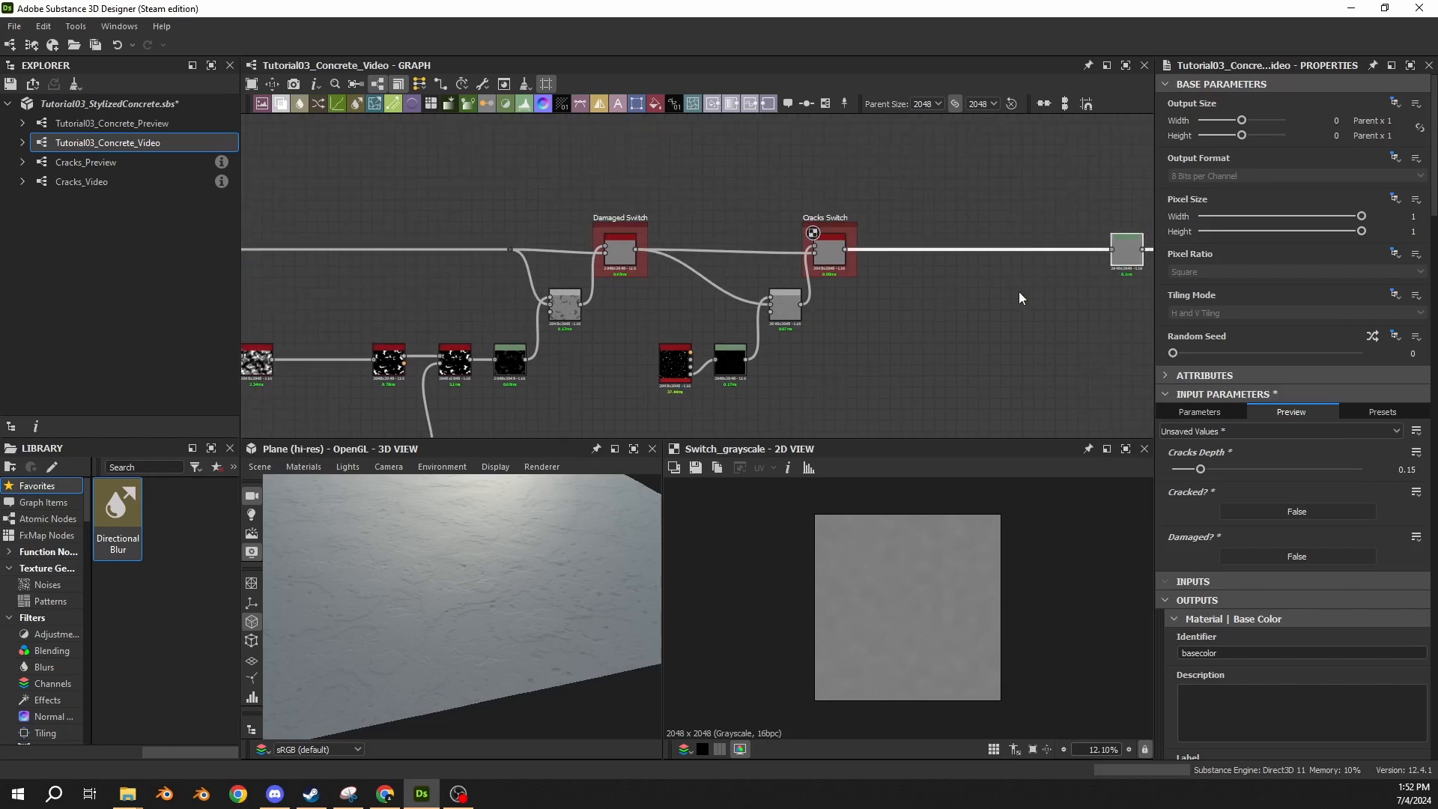
pyautogui.scroll(-6, 1003, 276)
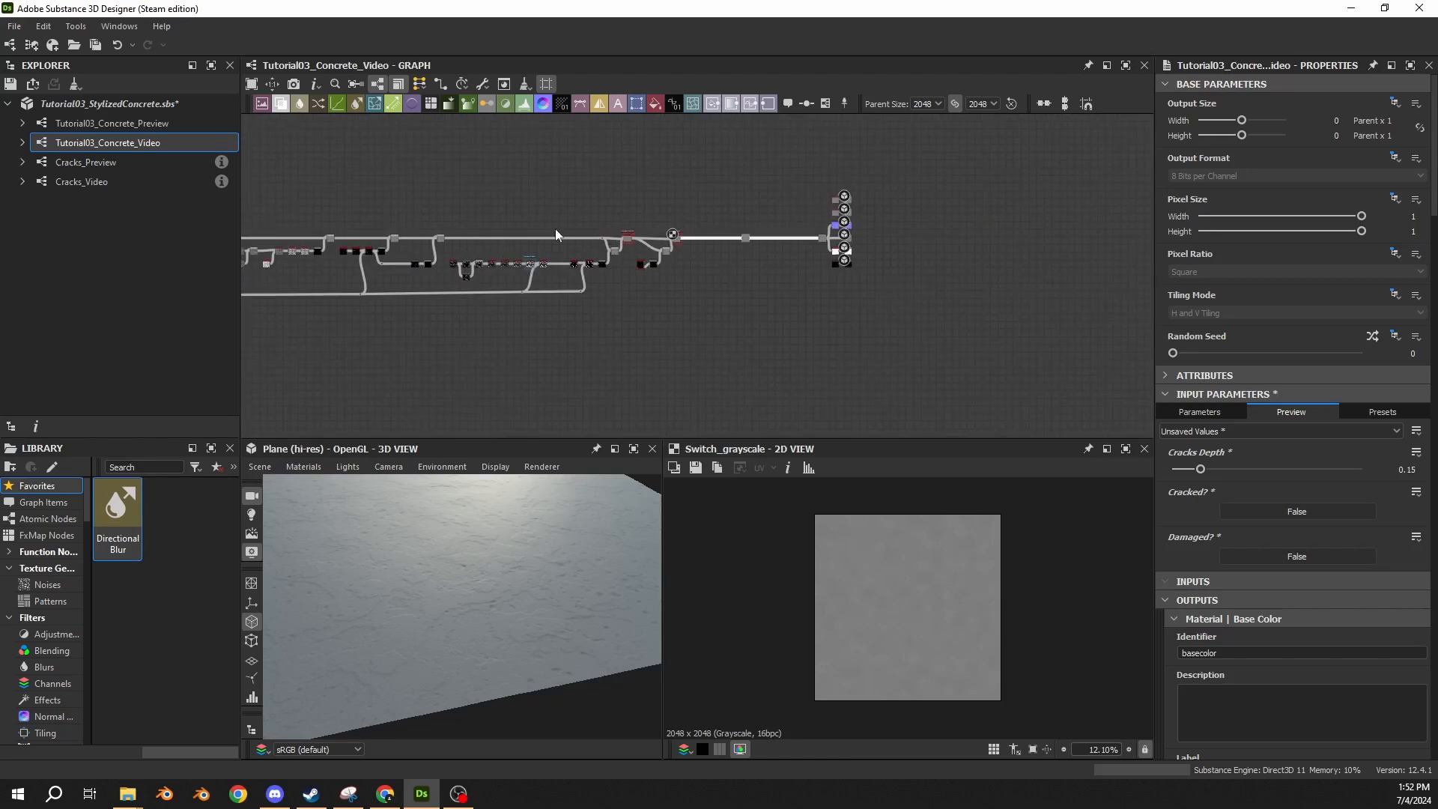
pyautogui.scroll(4, 517, 232)
pyautogui.moveTo(621, 301); pyautogui.dragTo(593, 272, button='middle')
pyautogui.scroll(2, 782, 256)
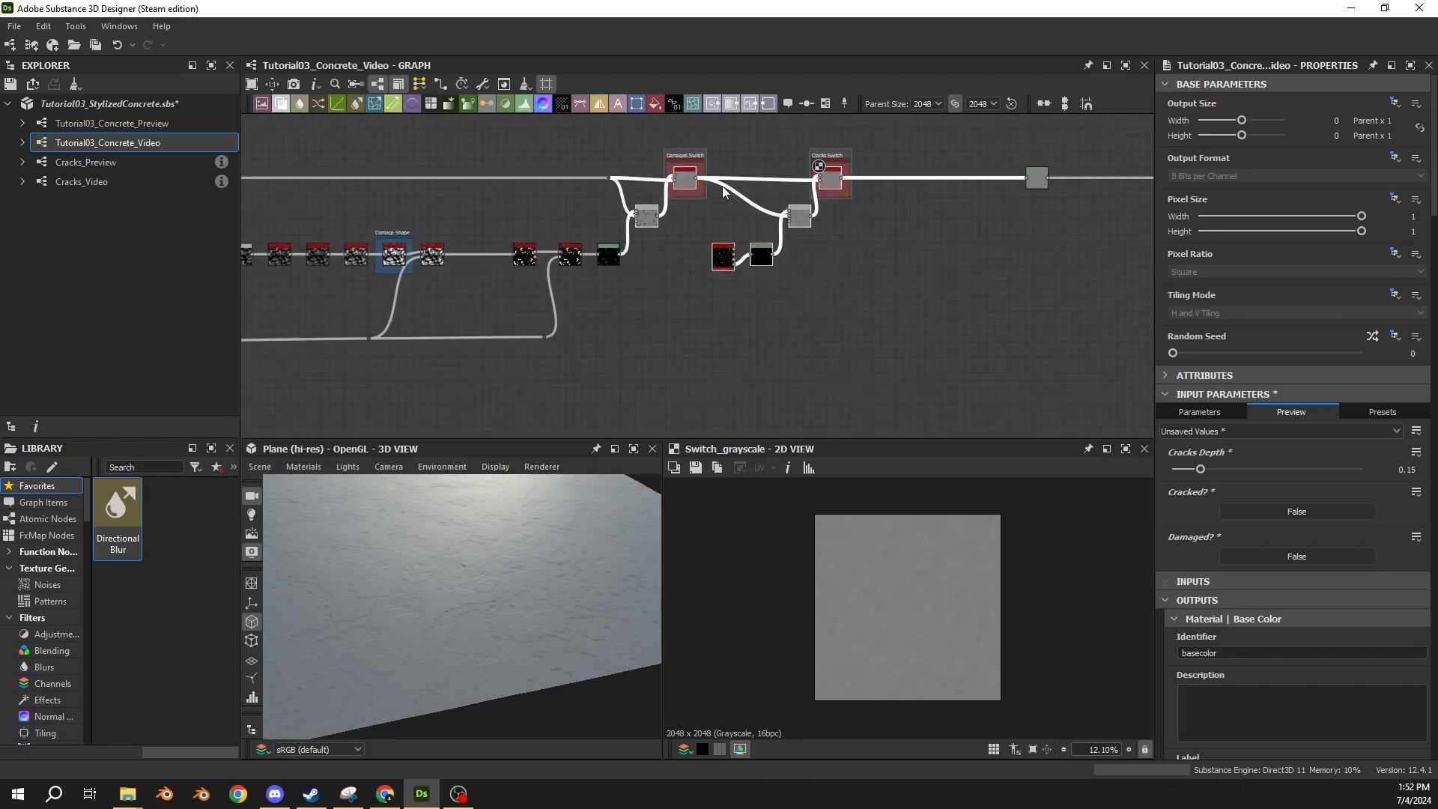
# Move the Cracks Switch and its Blend node together downstream, close to the following Levels node.
pyautogui.moveTo(720, 140); pyautogui.dragTo(866, 304)
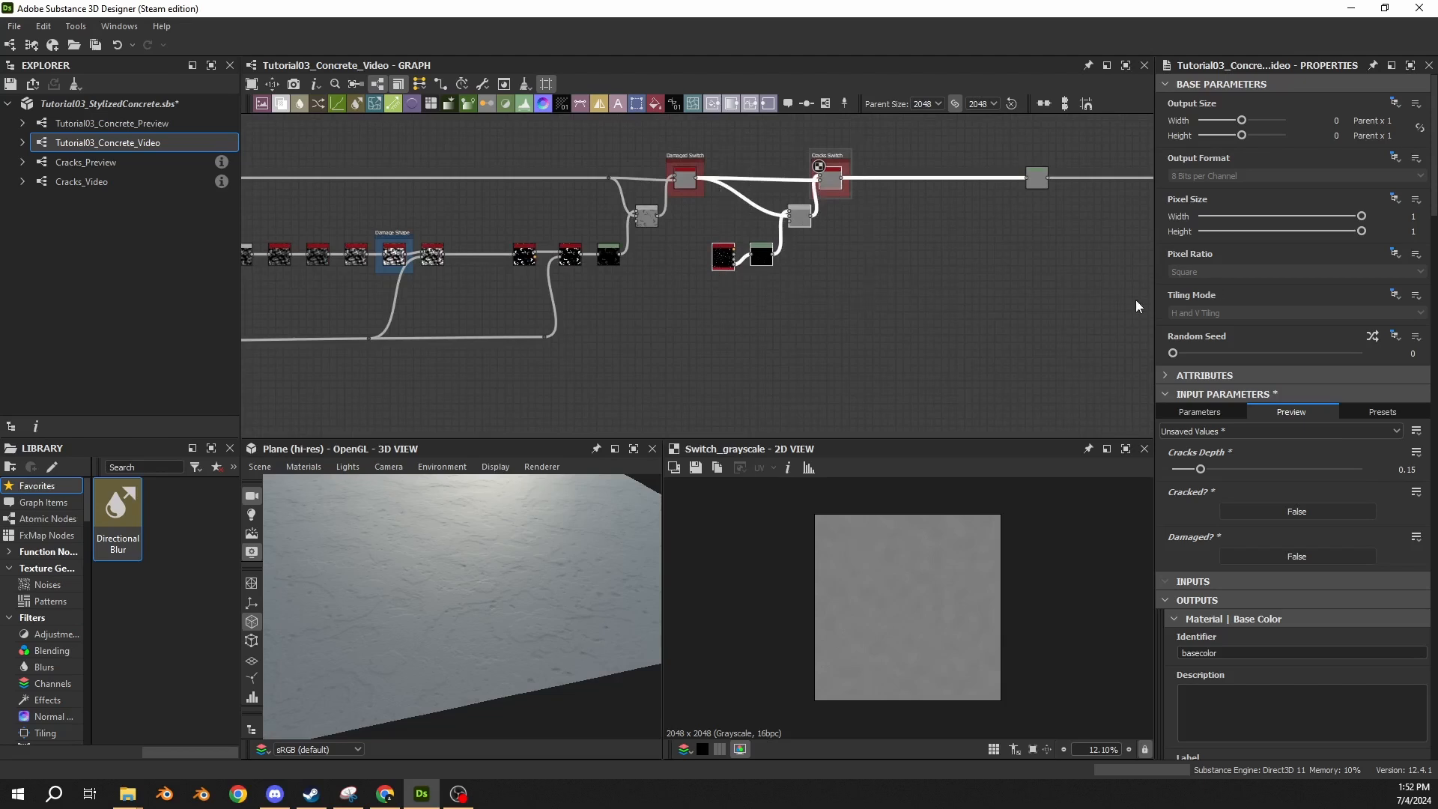
pyautogui.moveTo(910, 256); pyautogui.dragTo(742, 291, button='middle')
pyautogui.moveTo(634, 257); pyautogui.dragTo(791, 257)
pyautogui.click(713, 303)
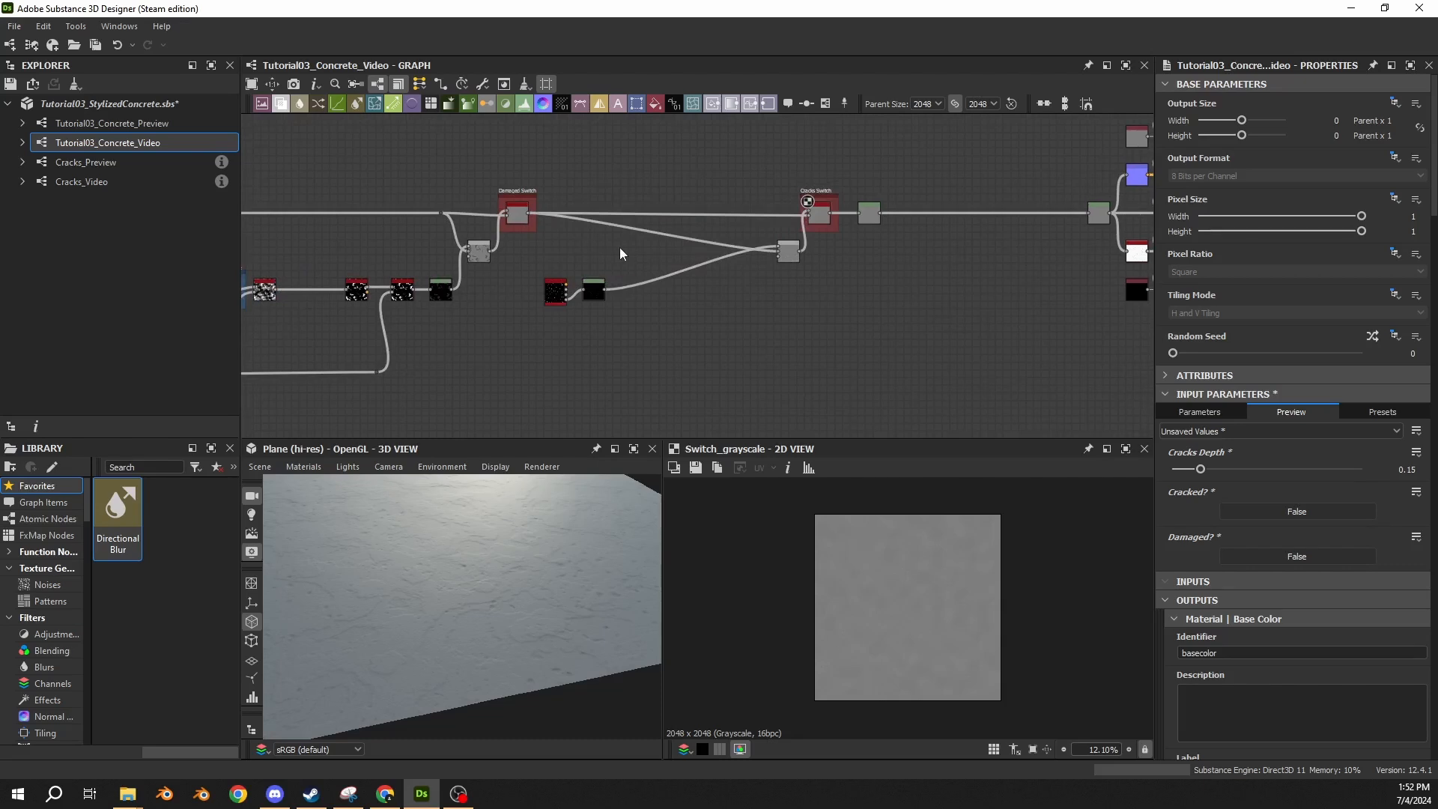
# Review the graph's branches from the cracks and damage sections back to the 01 Subtle Surface Noise frame.
pyautogui.scroll(-4, 625, 266)
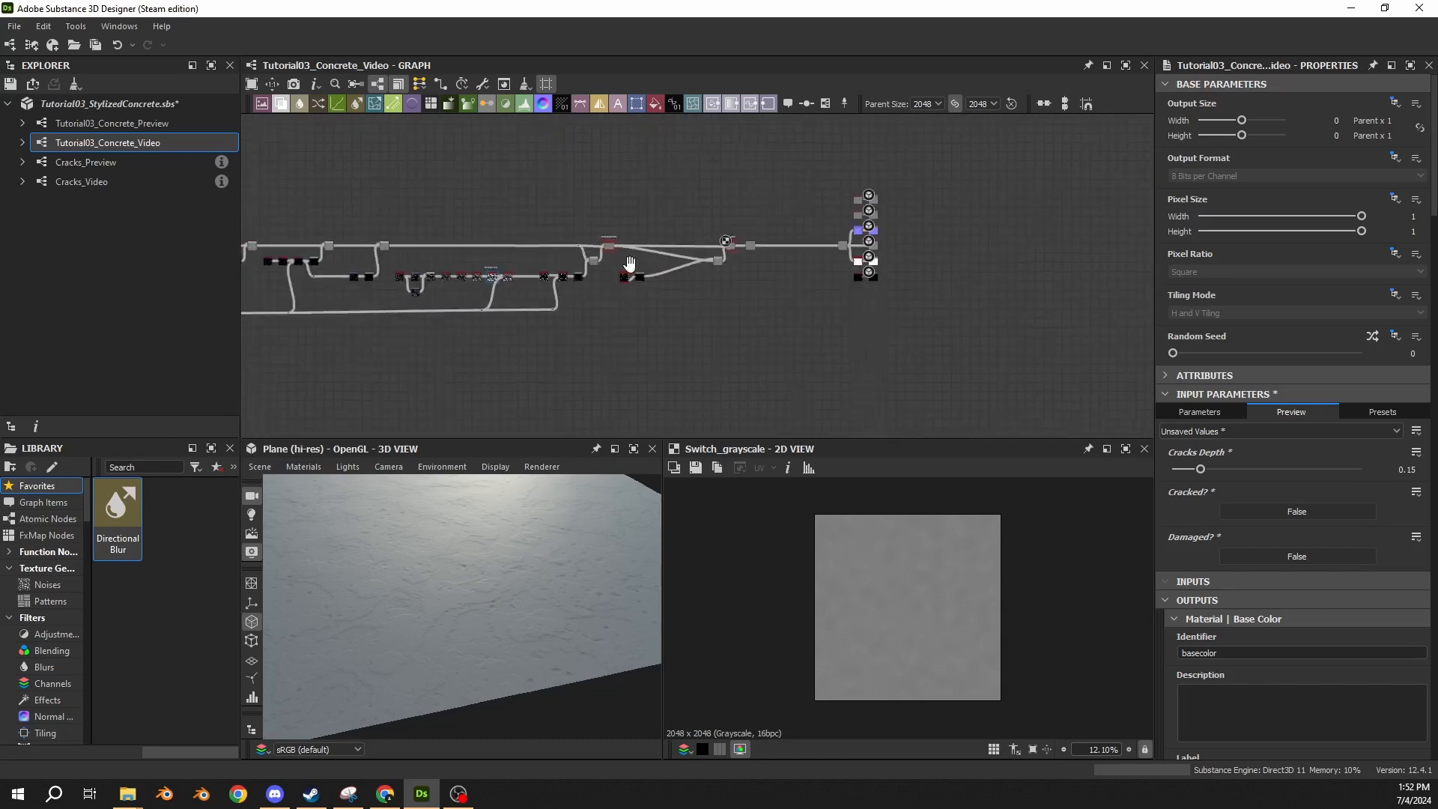
pyautogui.scroll(4, 730, 276)
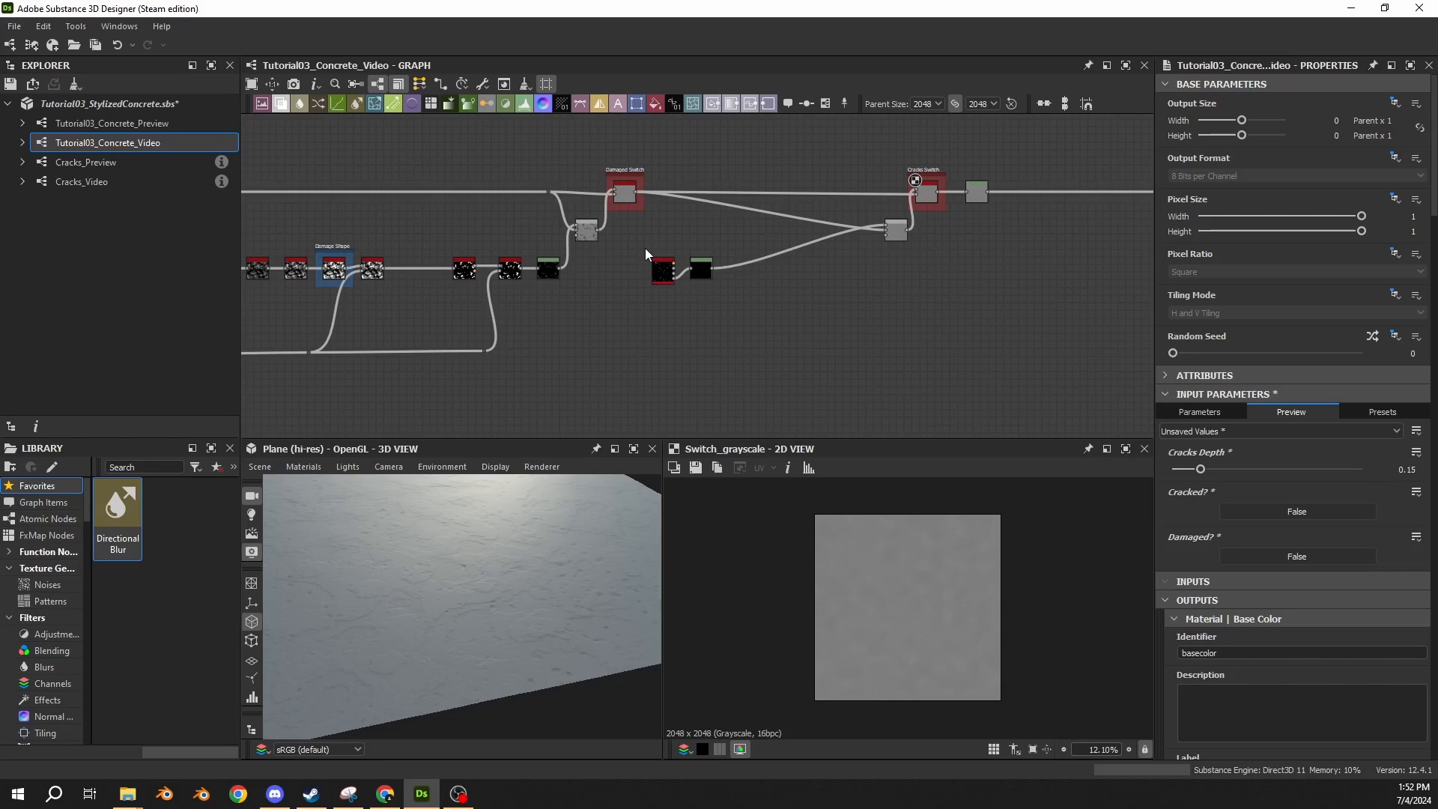
pyautogui.moveTo(382, 203); pyautogui.dragTo(906, 228, button='middle')
pyautogui.scroll(-4, 851, 227)
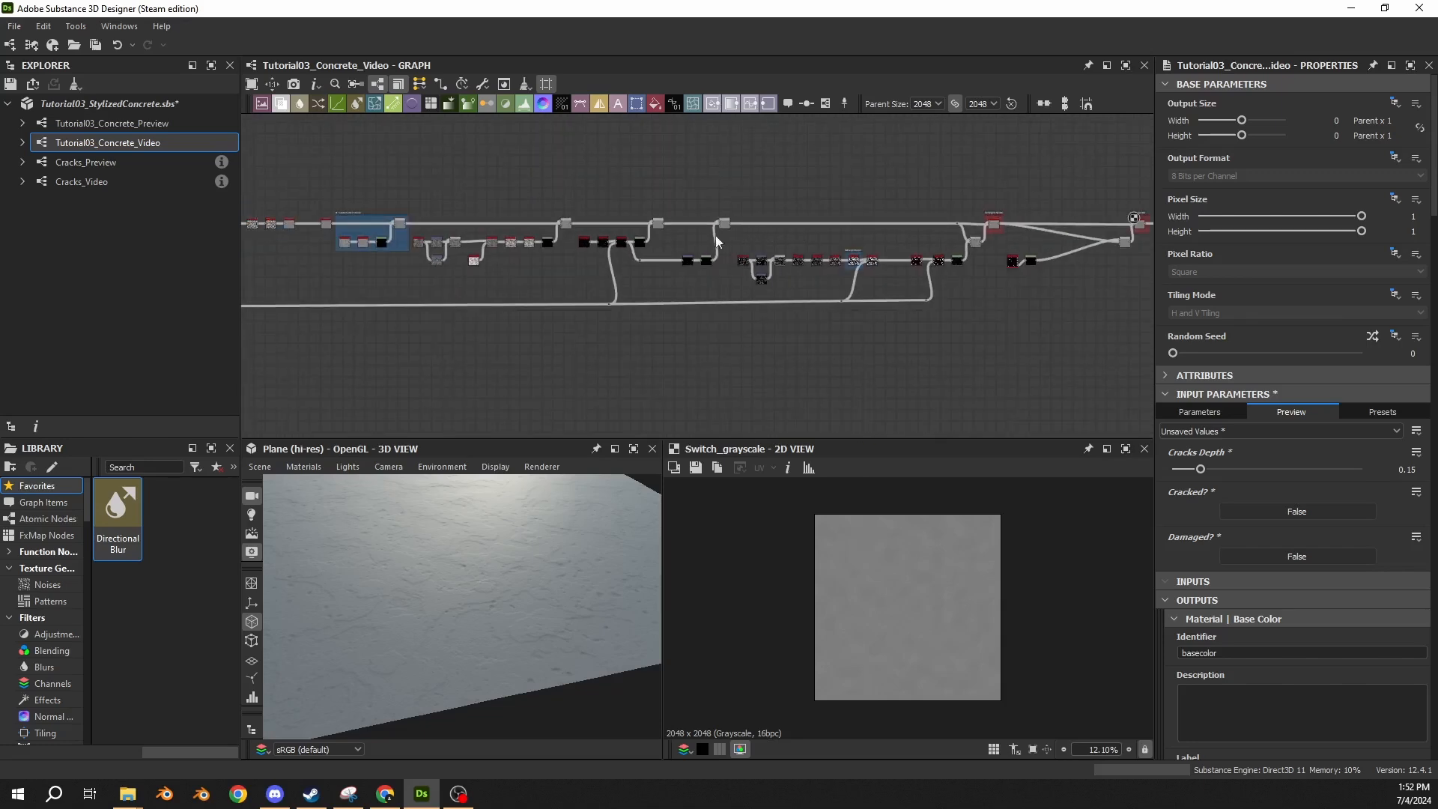
pyautogui.scroll(5, 717, 247)
pyautogui.scroll(-3, 720, 255)
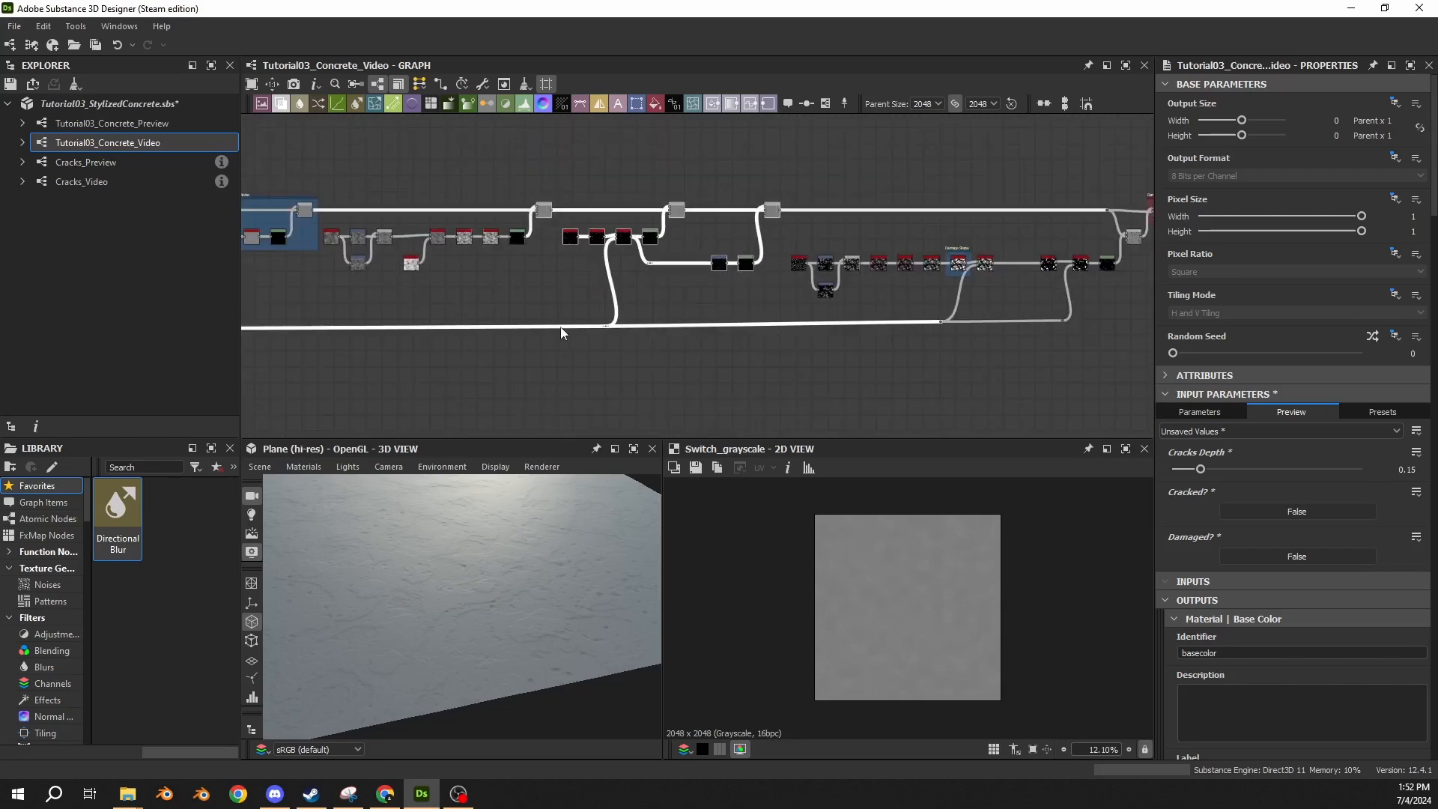
pyautogui.moveTo(767, 300); pyautogui.dragTo(499, 323, button='middle')
pyautogui.scroll(3, 654, 266)
pyautogui.click(627, 257)
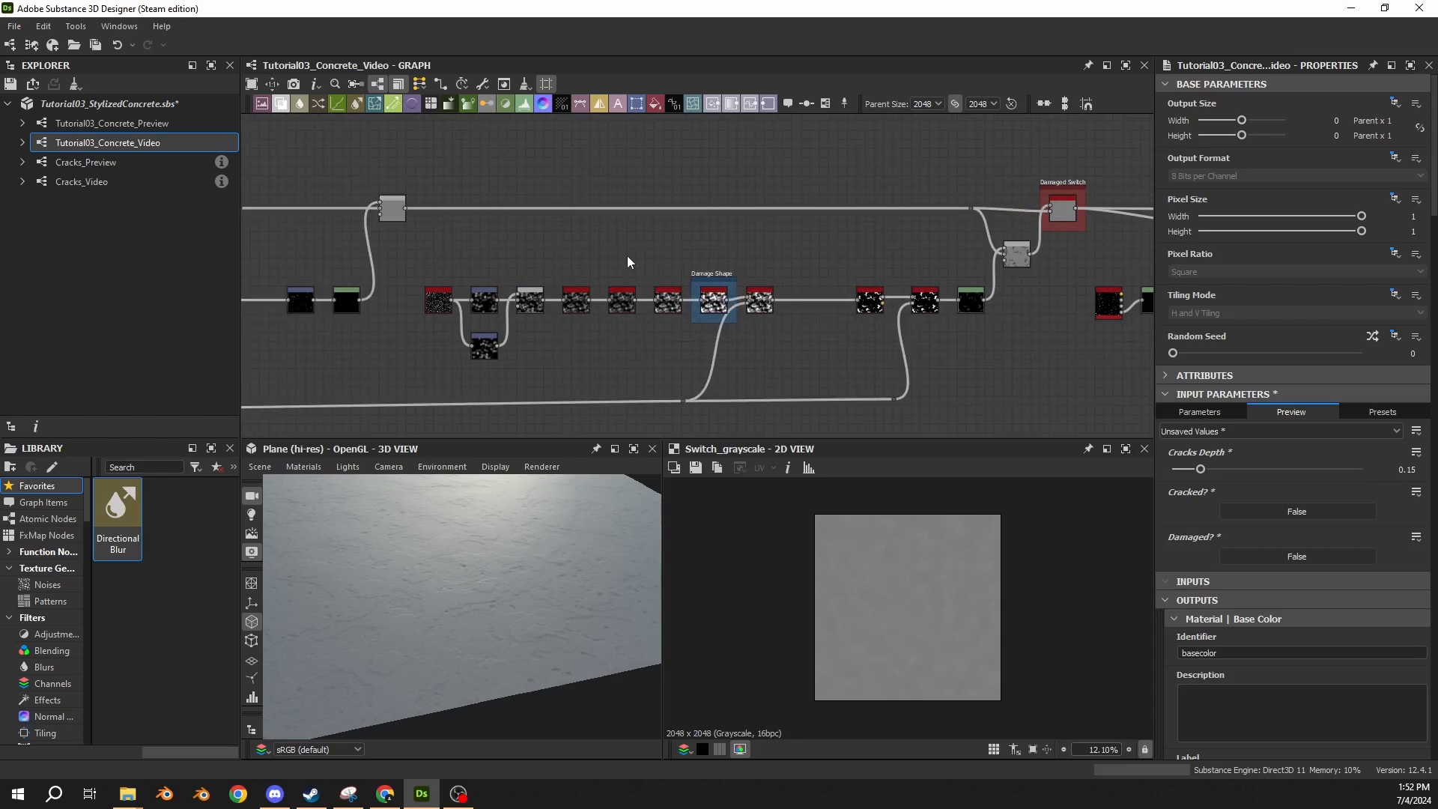
pyautogui.scroll(-2, 482, 250)
pyautogui.moveTo(482, 250); pyautogui.dragTo(804, 257, button='middle')
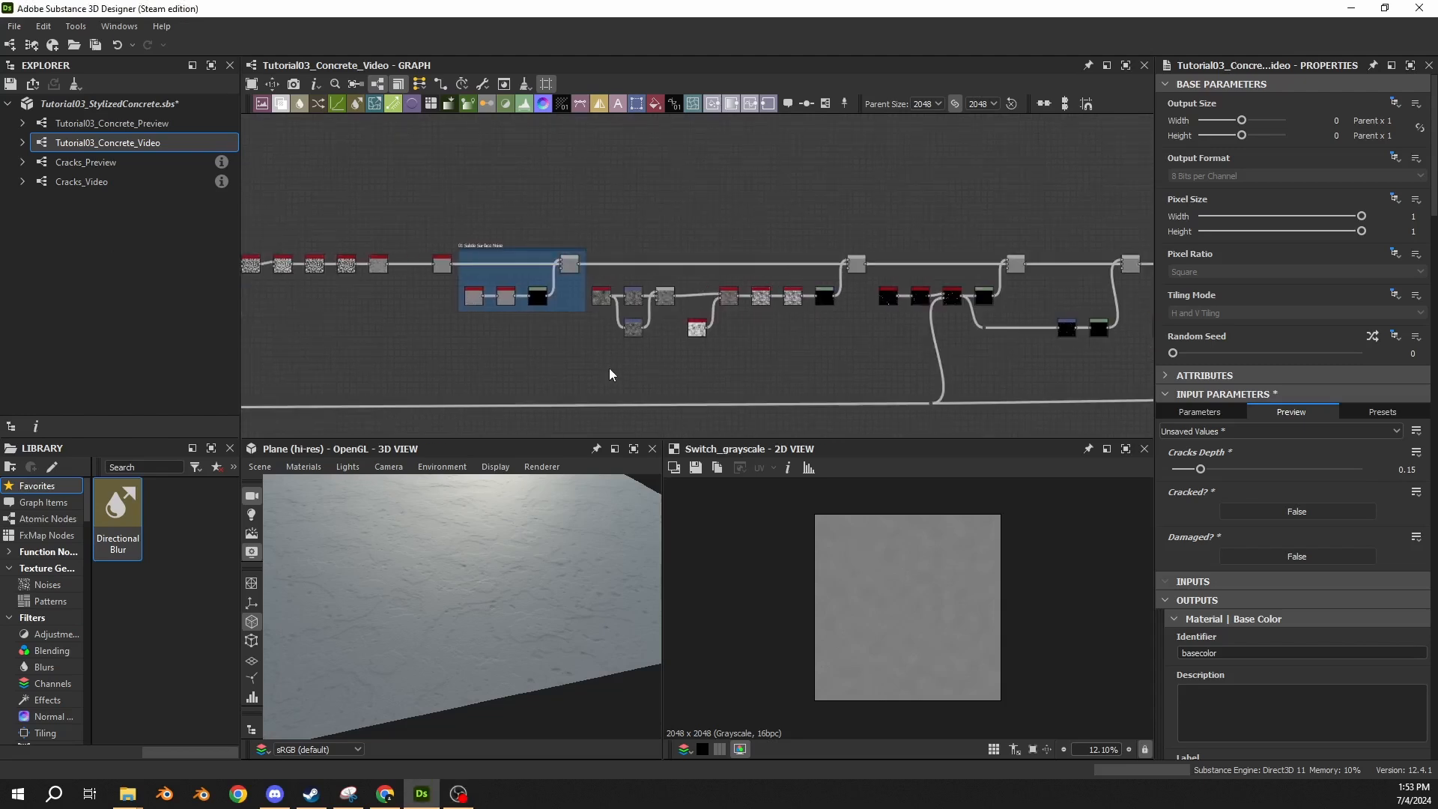
pyautogui.scroll(2, 528, 304)
# Add a frame around the Blend node following the 01 Subtle Surface Noise frame and title it "02 Surface Noise".
pyautogui.moveTo(806, 231); pyautogui.dragTo(673, 232, button='middle')
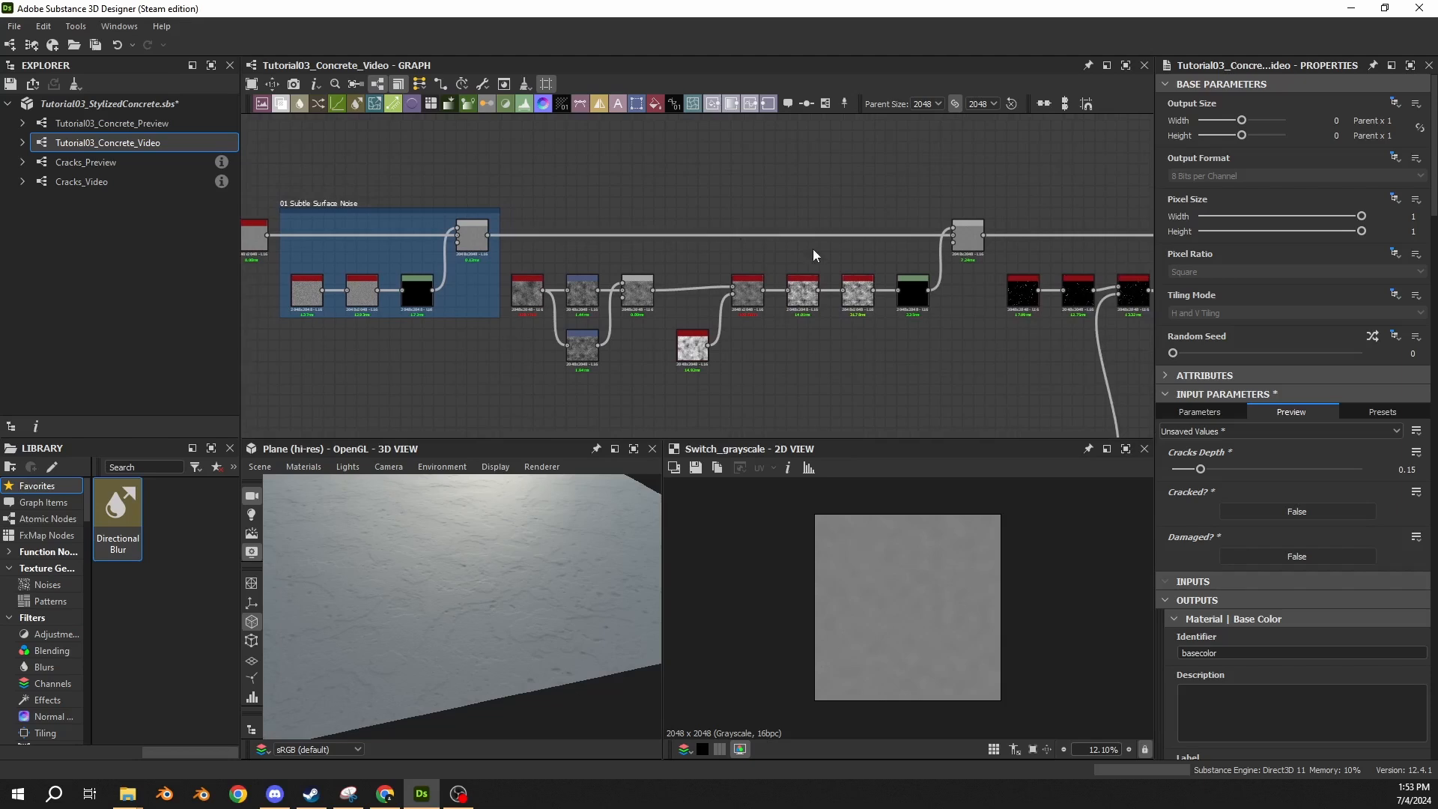
pyautogui.moveTo(961, 245); pyautogui.dragTo(688, 257, button='middle')
pyautogui.click(687, 256)
pyautogui.click(825, 103)
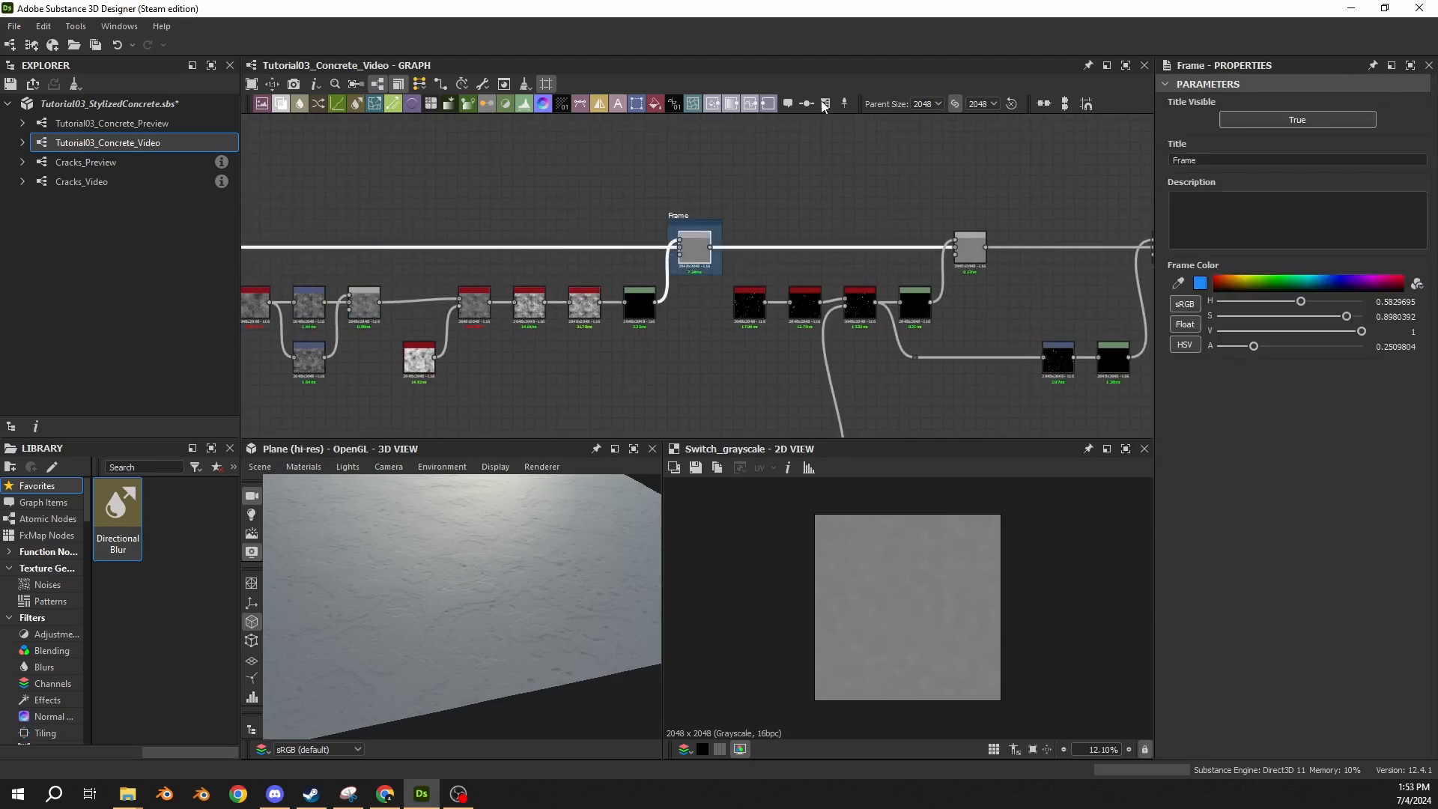
pyautogui.write('0')
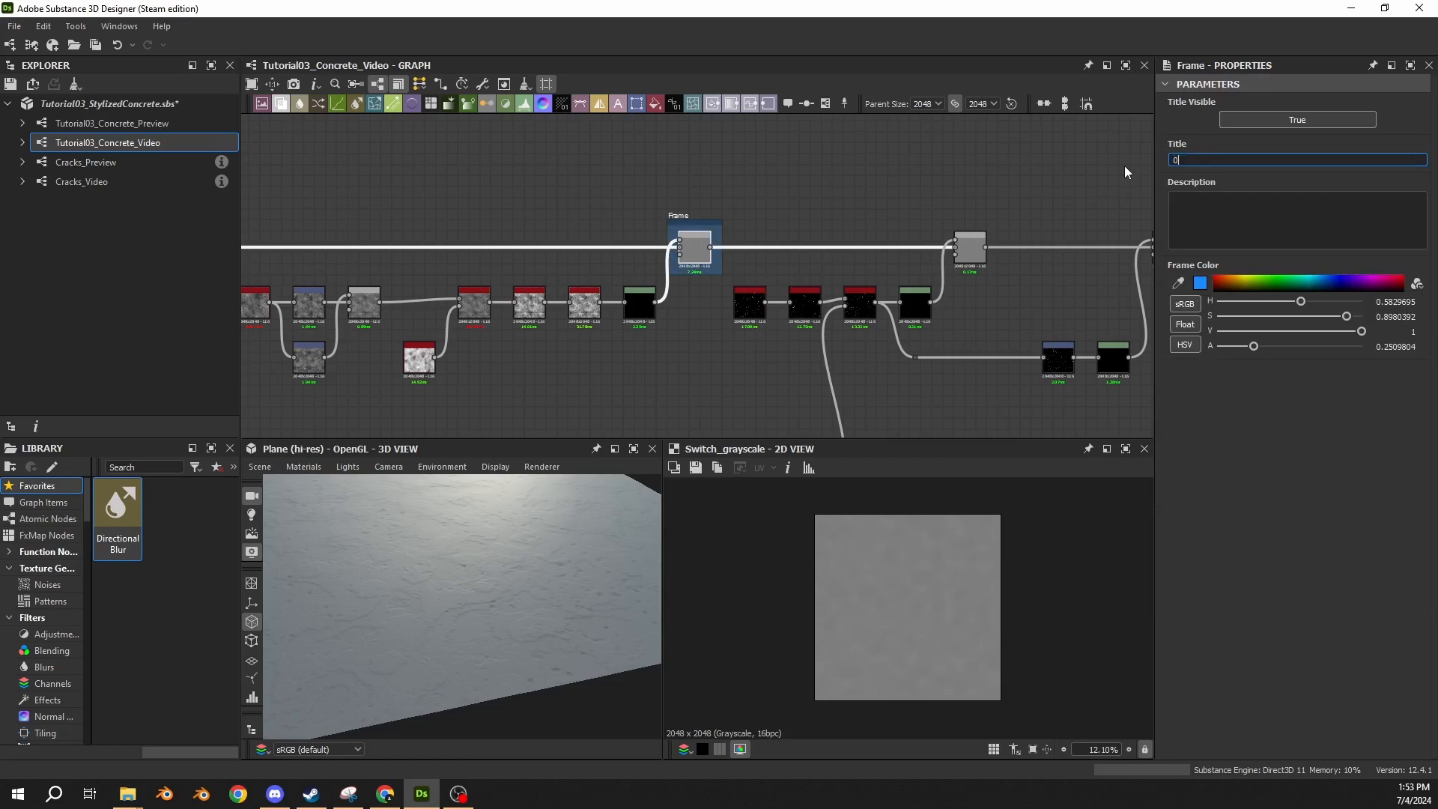
pyautogui.write('2 surface Noise')
pyautogui.press('Return')
# Add a frame around the first Blend node after the 02 Surface Noise frame and title it "03 Noise Spots".
pyautogui.scroll(-6, 746, 325)
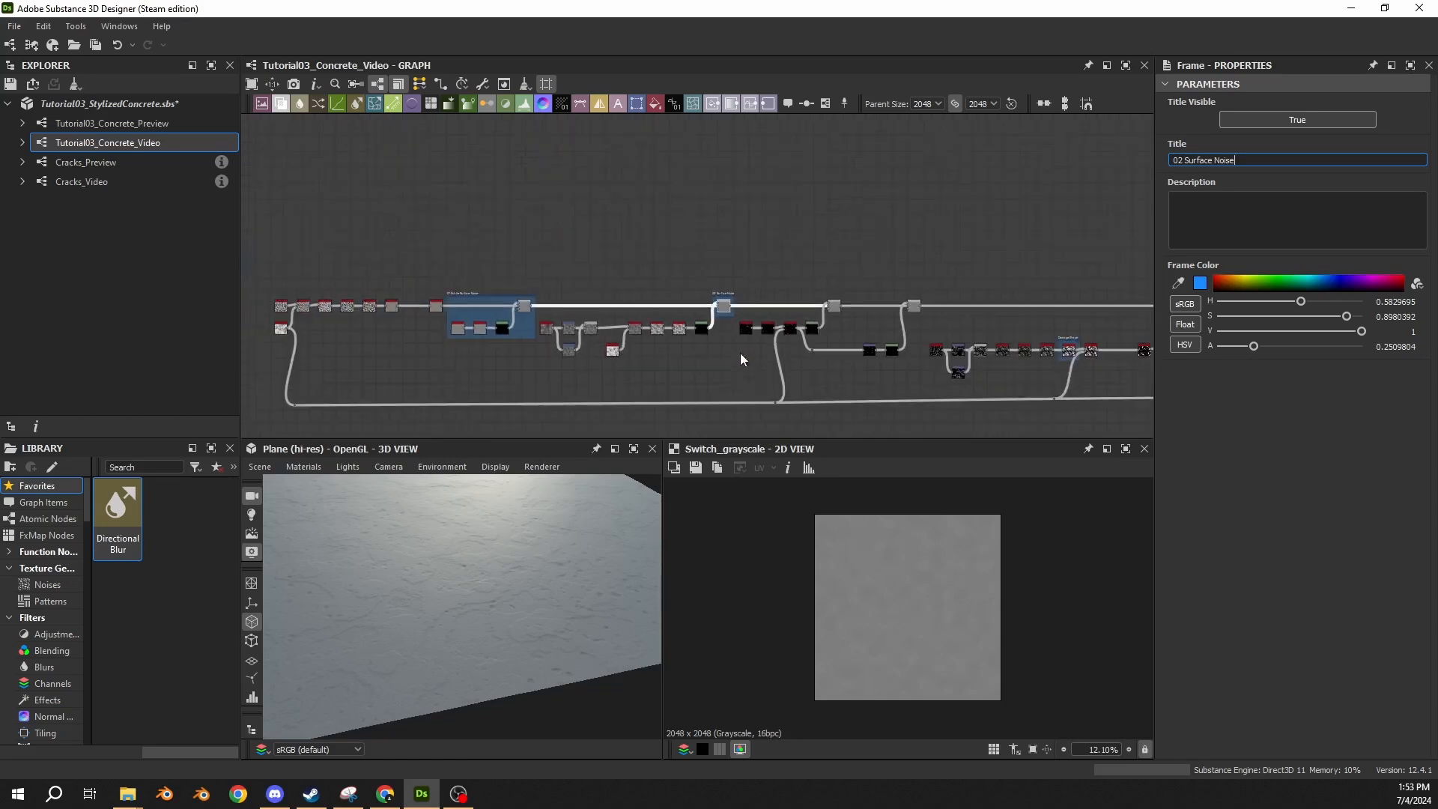
pyautogui.moveTo(741, 352); pyautogui.dragTo(615, 323, button='middle')
pyautogui.scroll(9, 663, 304)
pyautogui.scroll(-4, 649, 294)
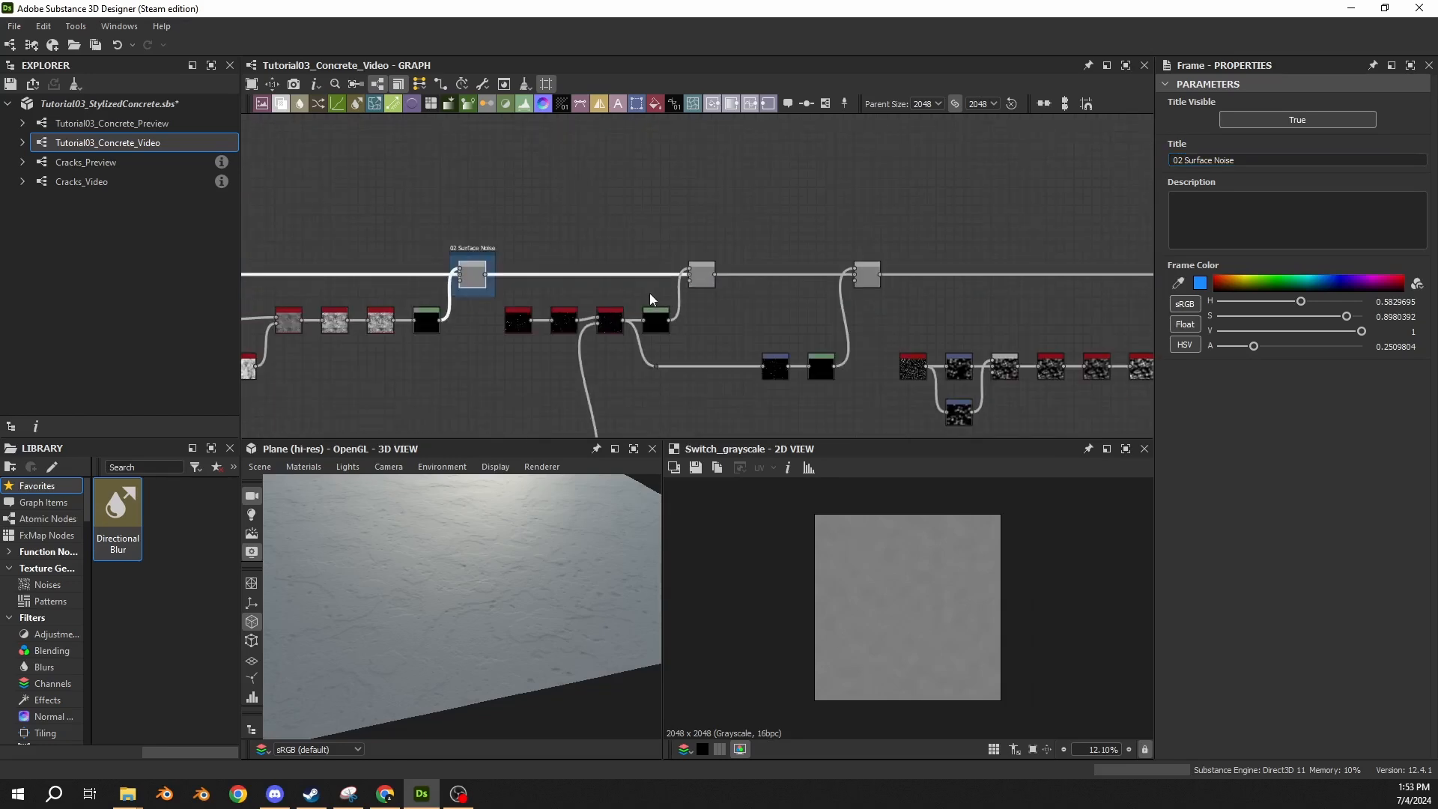
pyautogui.scroll(2, 562, 289)
pyautogui.moveTo(508, 290); pyautogui.dragTo(525, 258, button='middle')
pyautogui.moveTo(822, 280); pyautogui.dragTo(669, 321, button='middle')
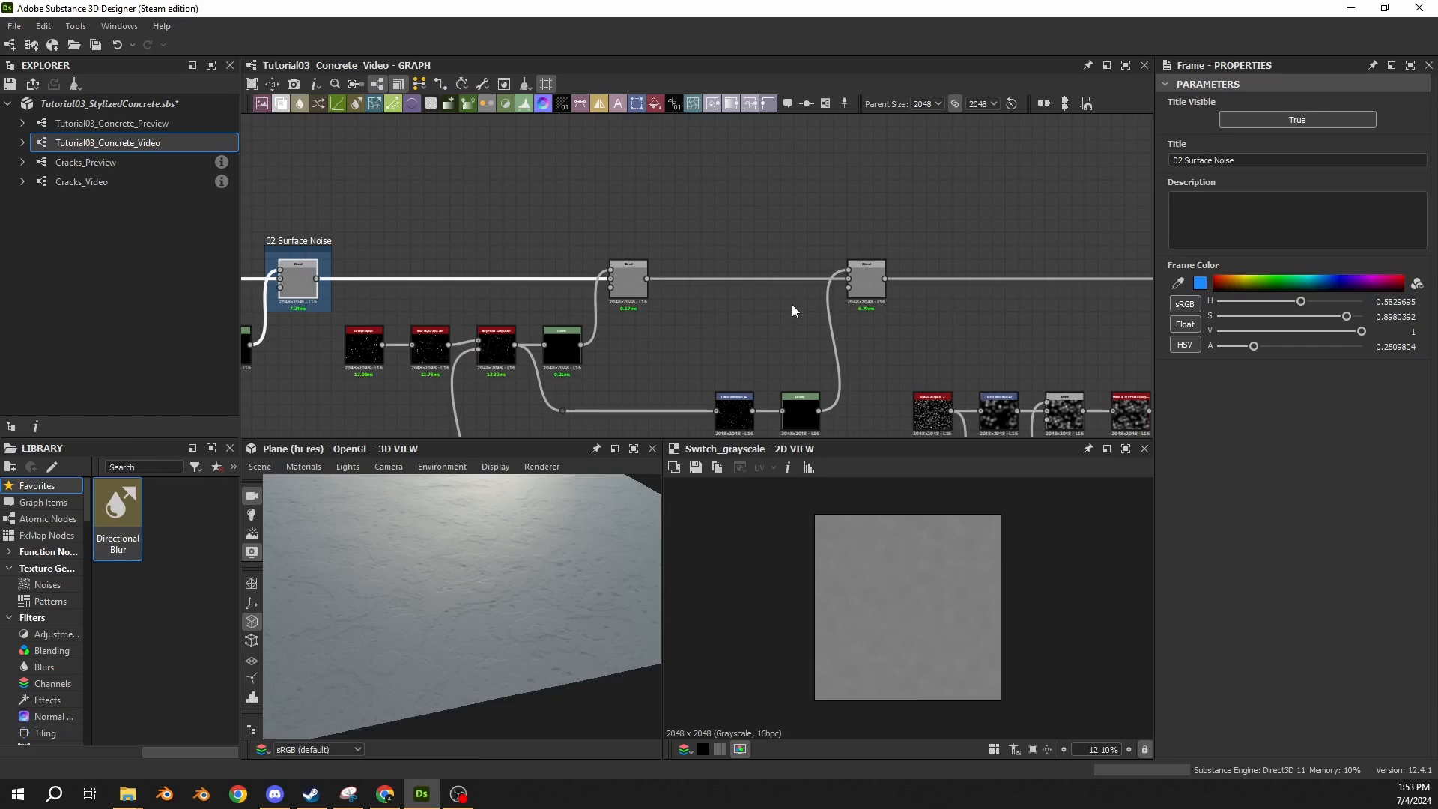
pyautogui.click(633, 283)
pyautogui.click(825, 103)
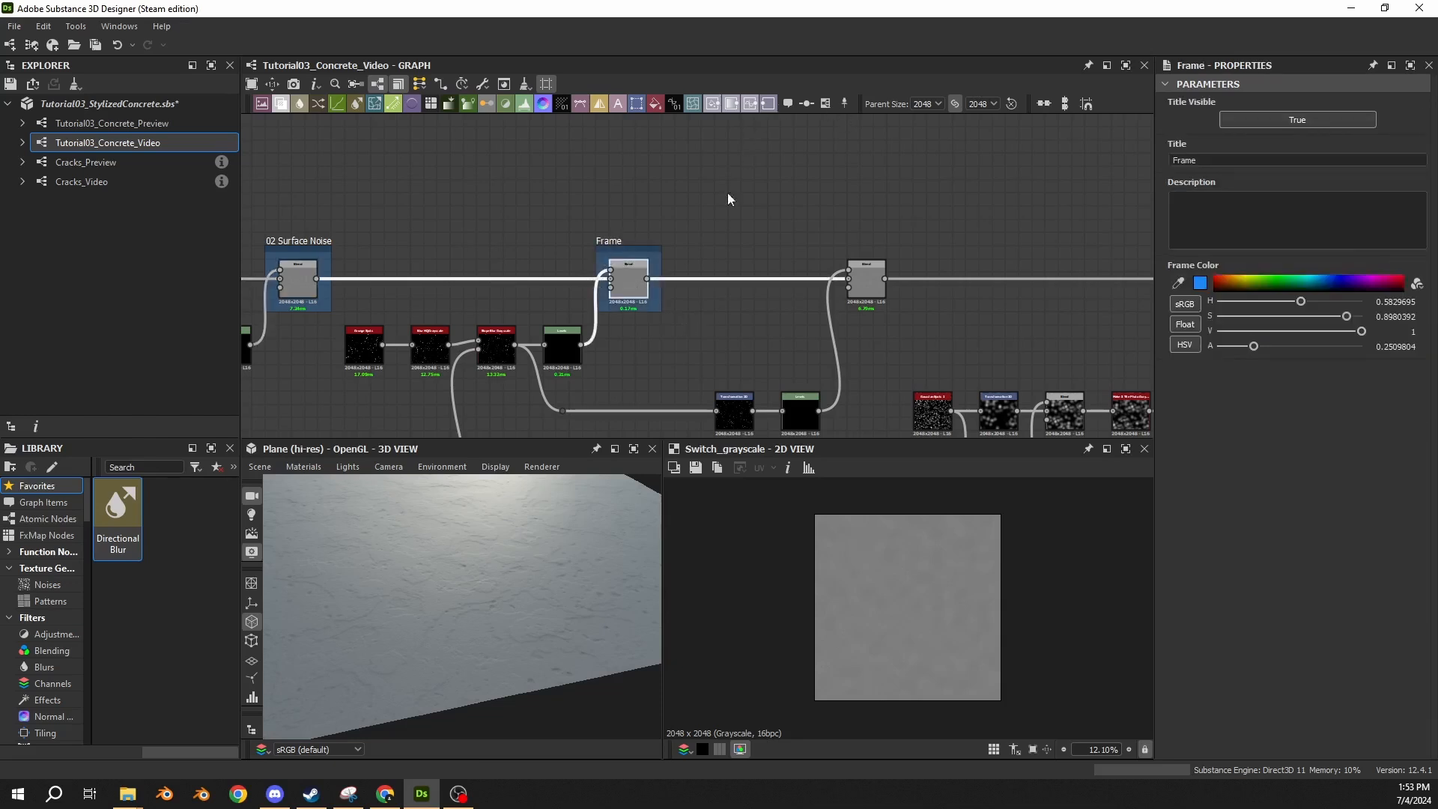
pyautogui.click(619, 239)
pyautogui.doubleClick(1192, 159)
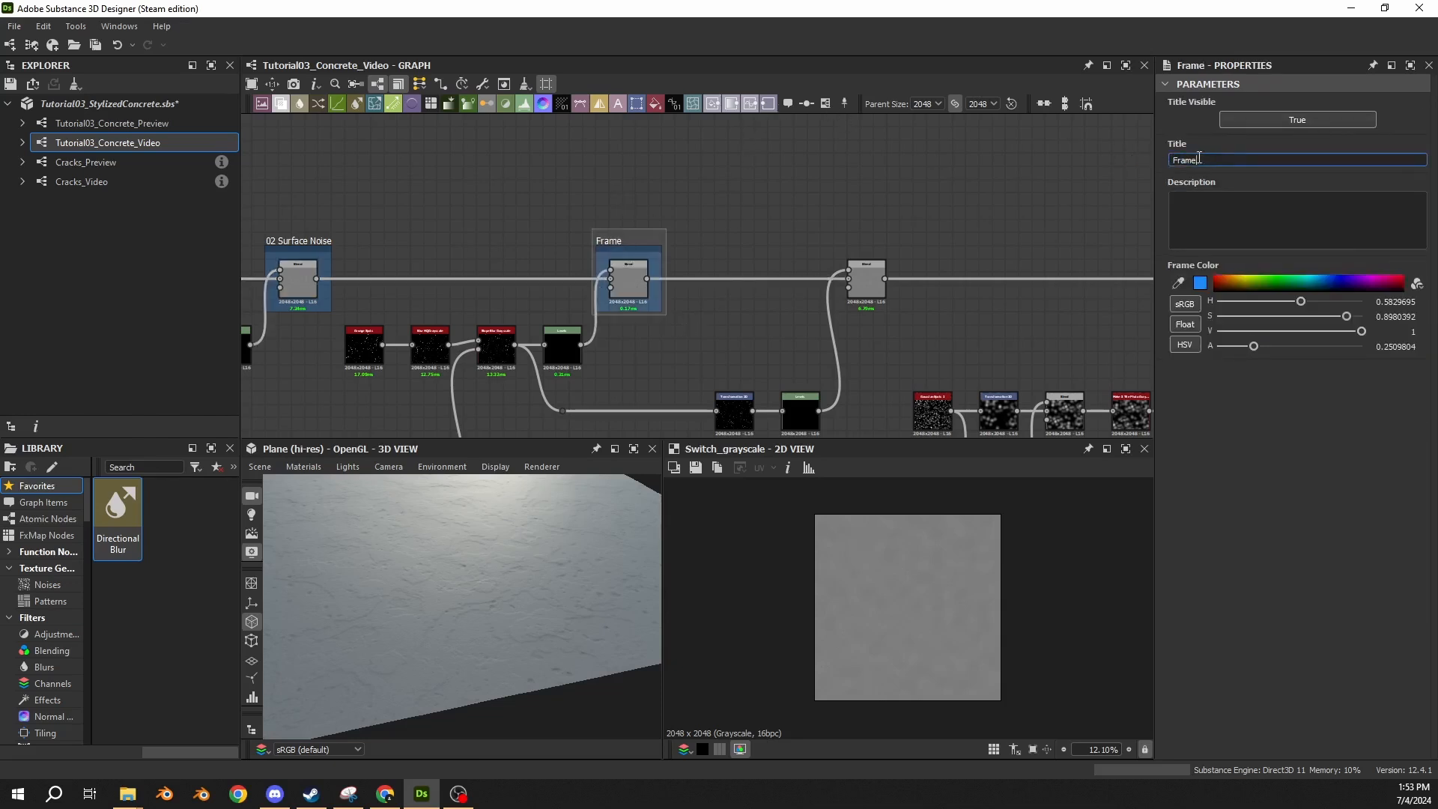
pyautogui.moveTo(1199, 159); pyautogui.dragTo(1062, 159)
pyautogui.write('03 Noise Spots')
pyautogui.press('Return')
# Add a frame around the Blend node after the 03 Noise Spots frame and title it "04 Noise Spots Small".
pyautogui.click(873, 283)
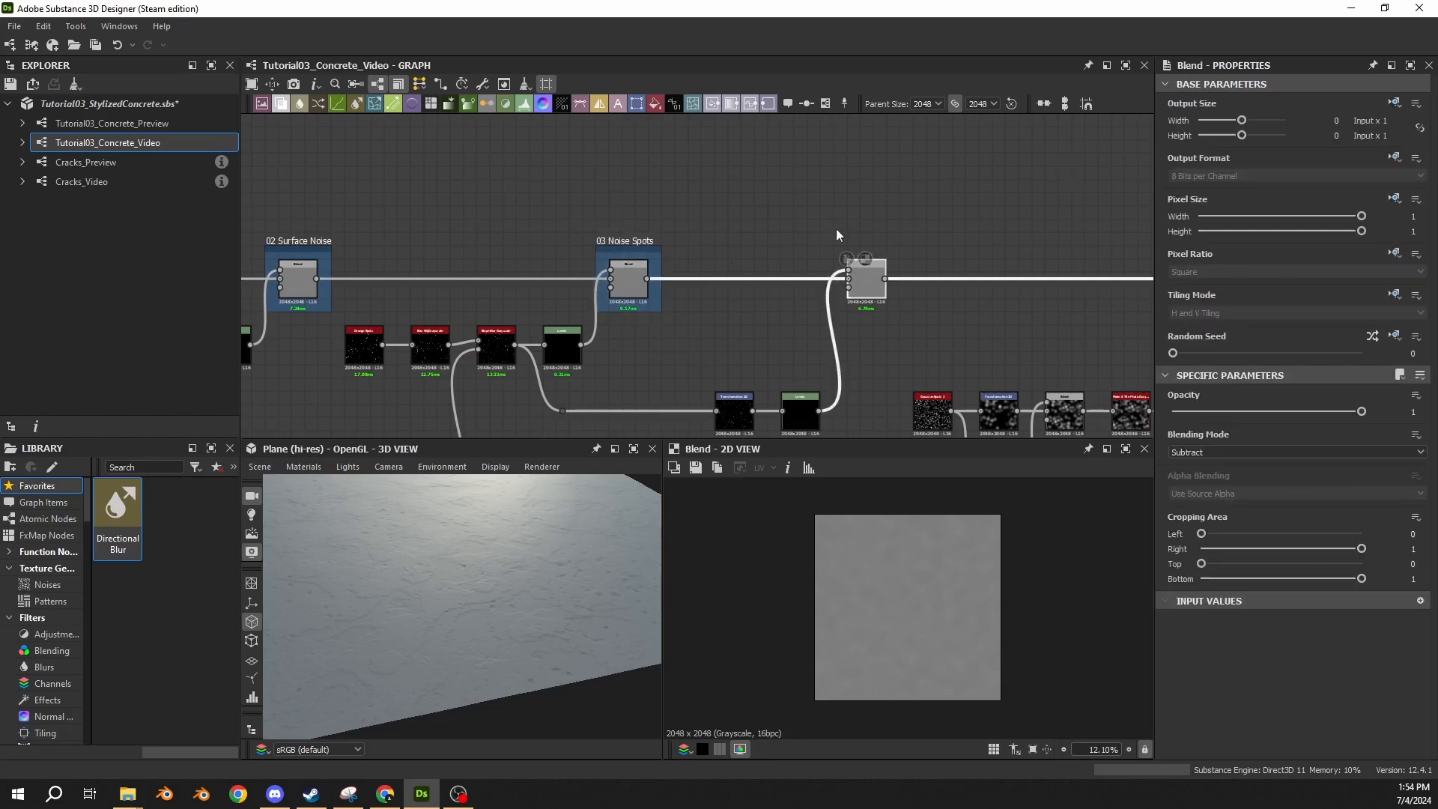
pyautogui.click(824, 105)
pyautogui.write('04')
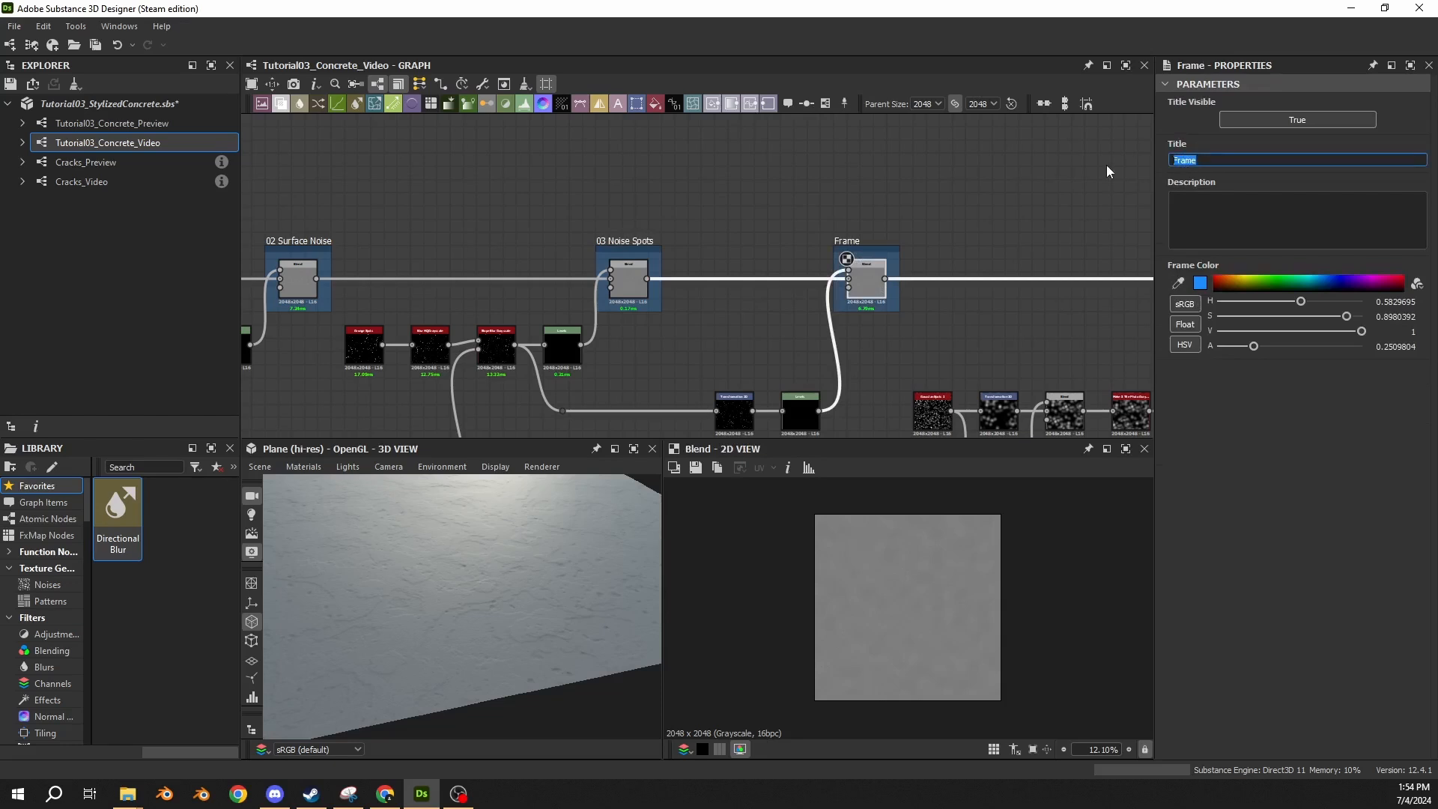
pyautogui.write(' Noise Spots Small')
pyautogui.press('Return')
# Add a frame around the Blend node feeding the Damaged Switch and title it "05 Damage Noise".
pyautogui.moveTo(905, 237); pyautogui.dragTo(544, 196, button='middle')
pyautogui.scroll(-2, 599, 195)
pyautogui.scroll(2, 873, 247)
pyautogui.click(794, 206)
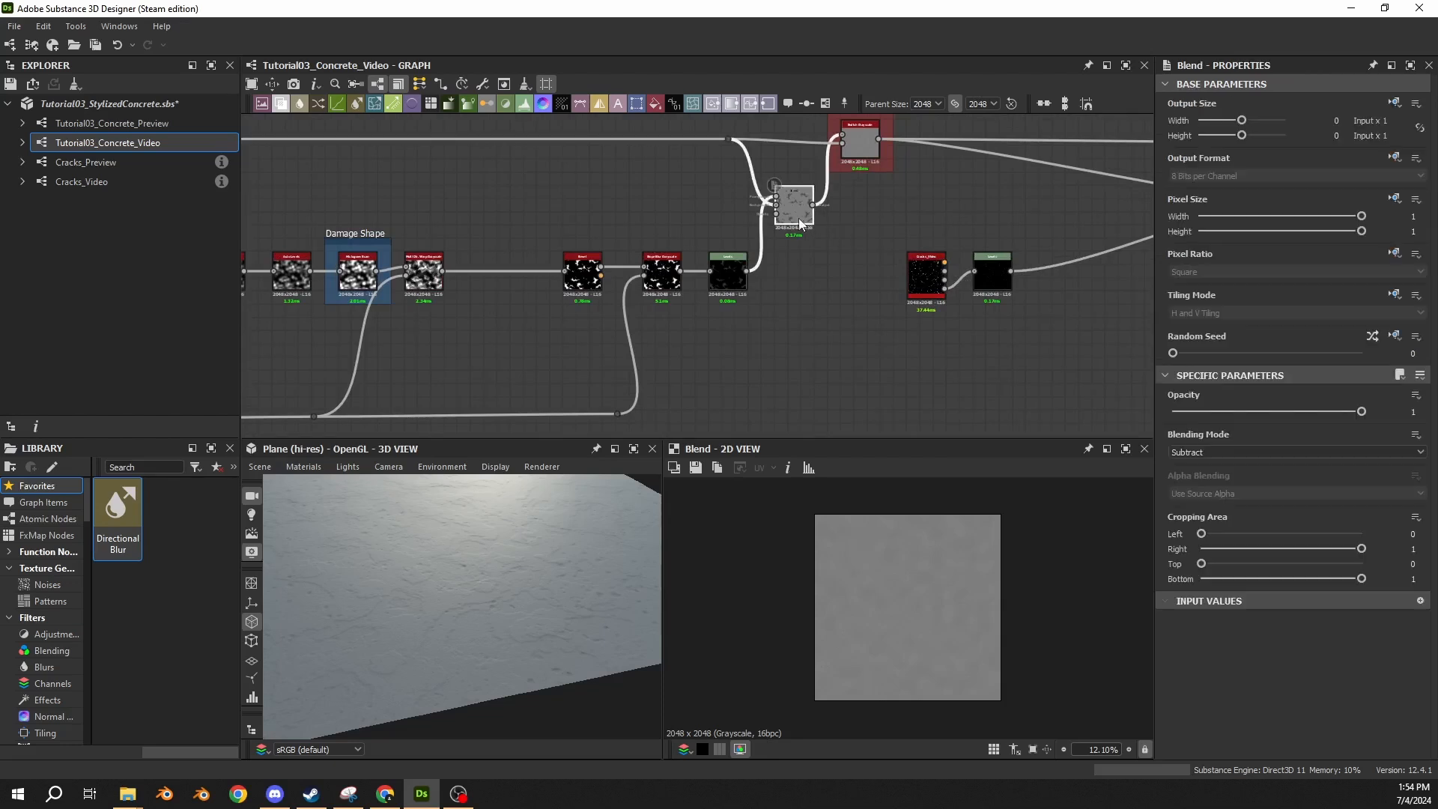
pyautogui.click(823, 107)
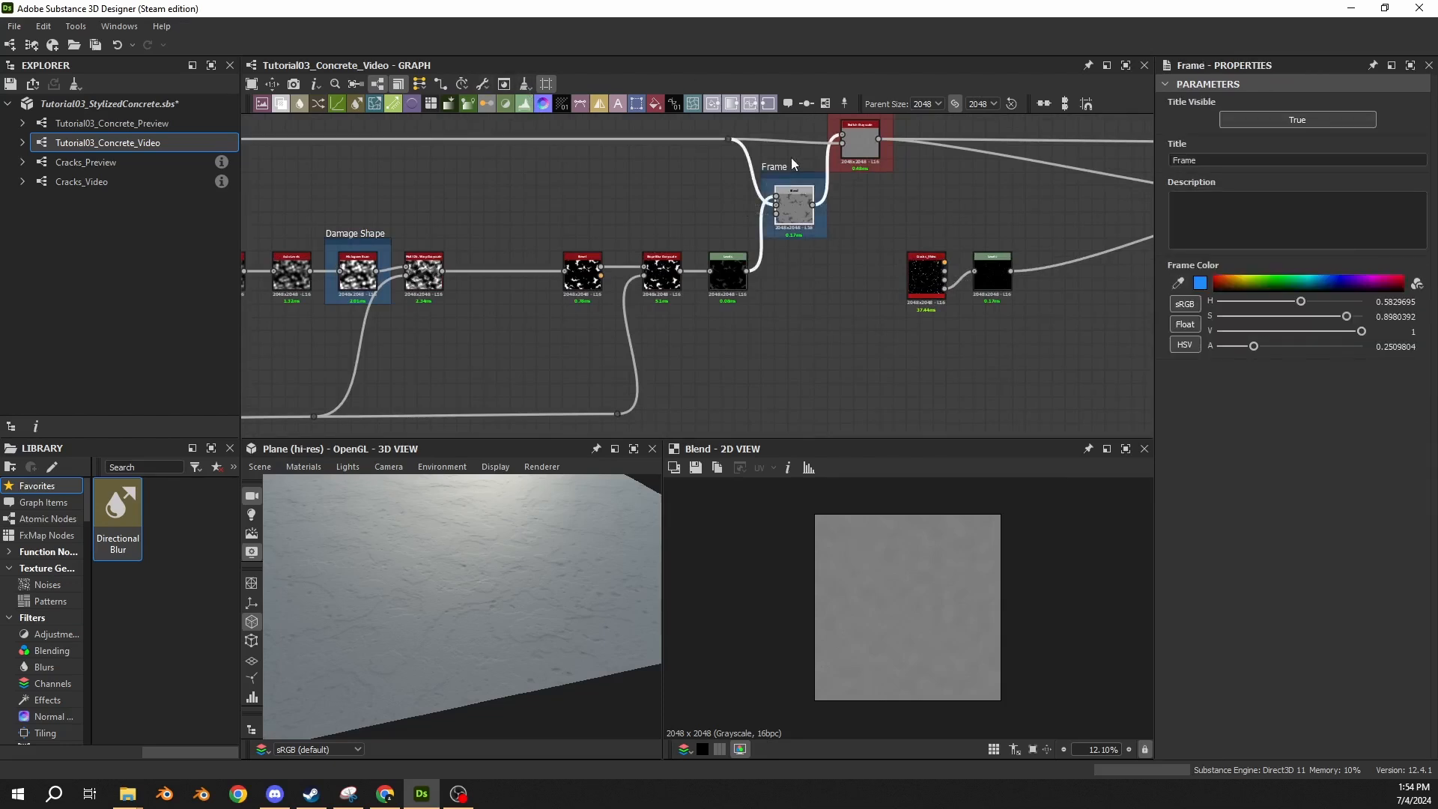
pyautogui.scroll(1, 791, 158)
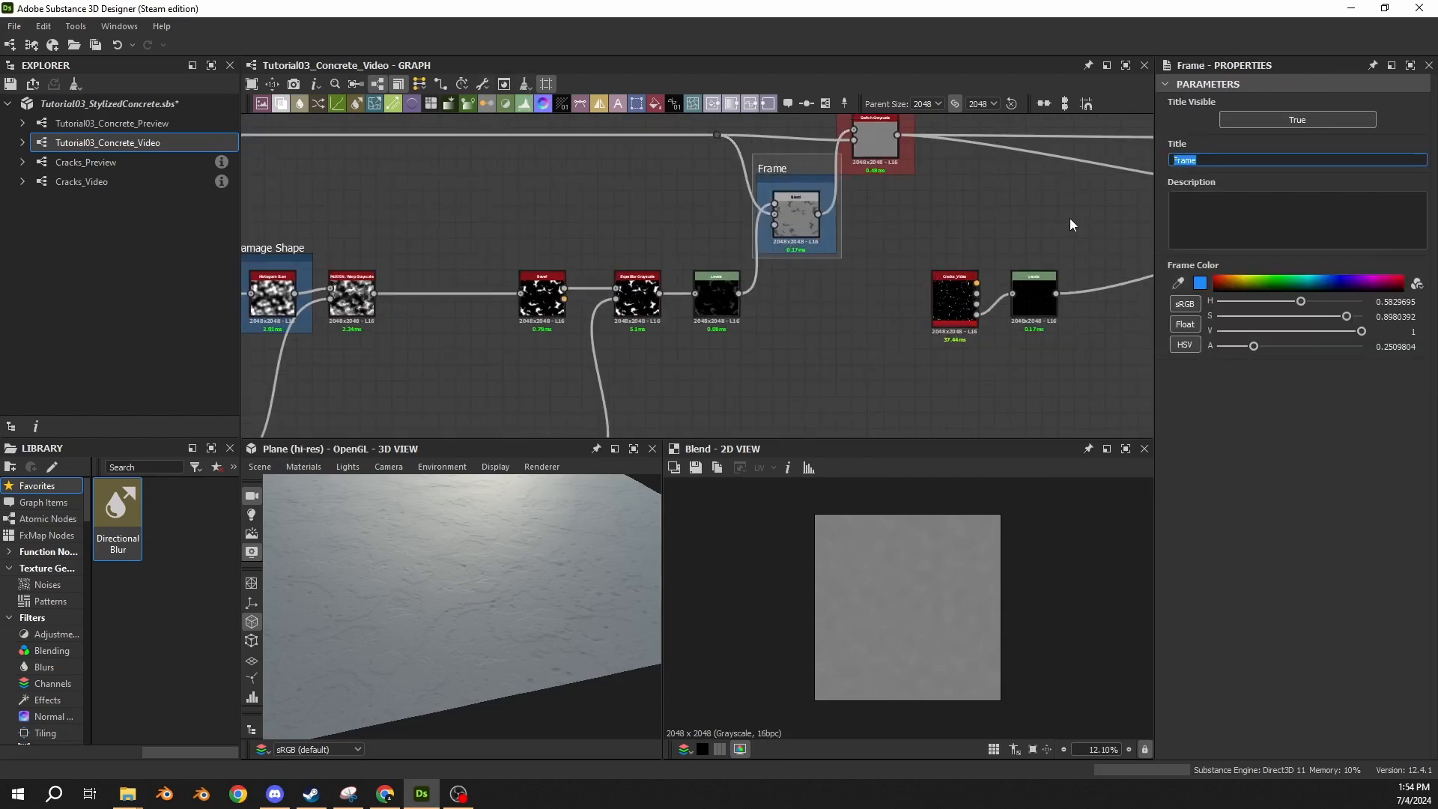
pyautogui.write('Damage Noise')
pyautogui.write('05')
pyautogui.press('Return')
# Add a frame around the Blend node feeding the Cracks Switch and title it "06 Cracks Noise".
pyautogui.moveTo(1024, 218); pyautogui.dragTo(671, 272, button='middle')
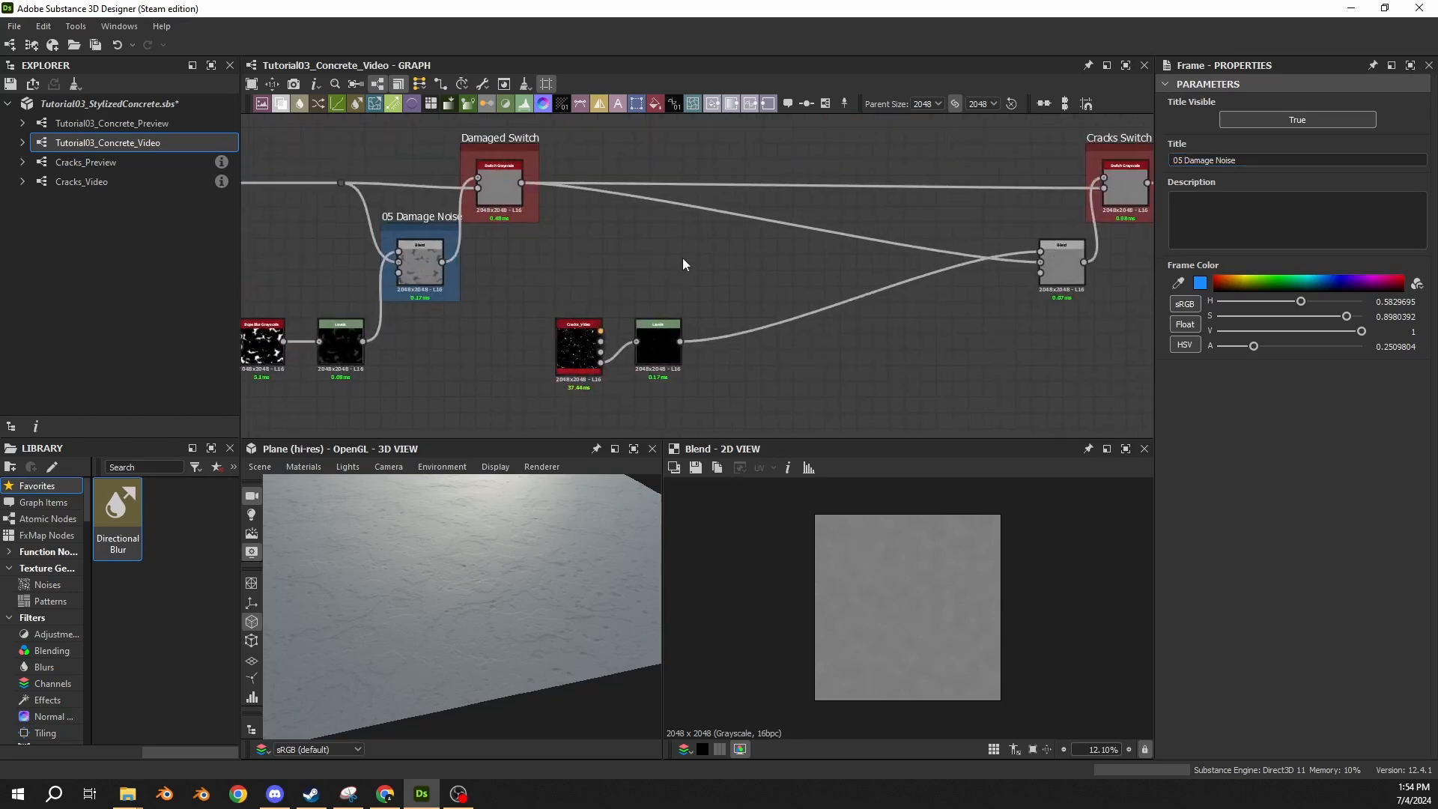
pyautogui.moveTo(1027, 255); pyautogui.dragTo(812, 257, button='middle')
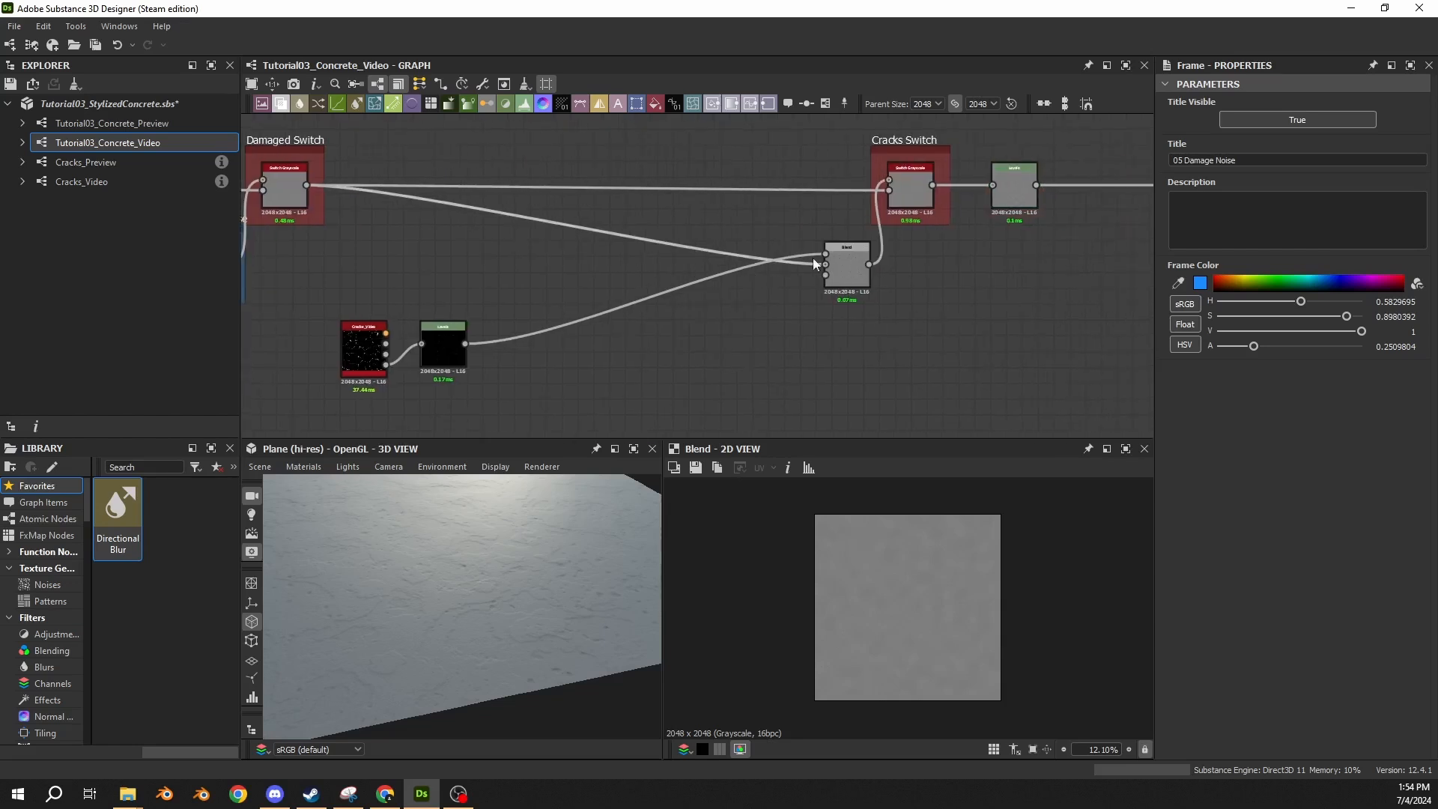
pyautogui.click(839, 262)
pyautogui.click(825, 104)
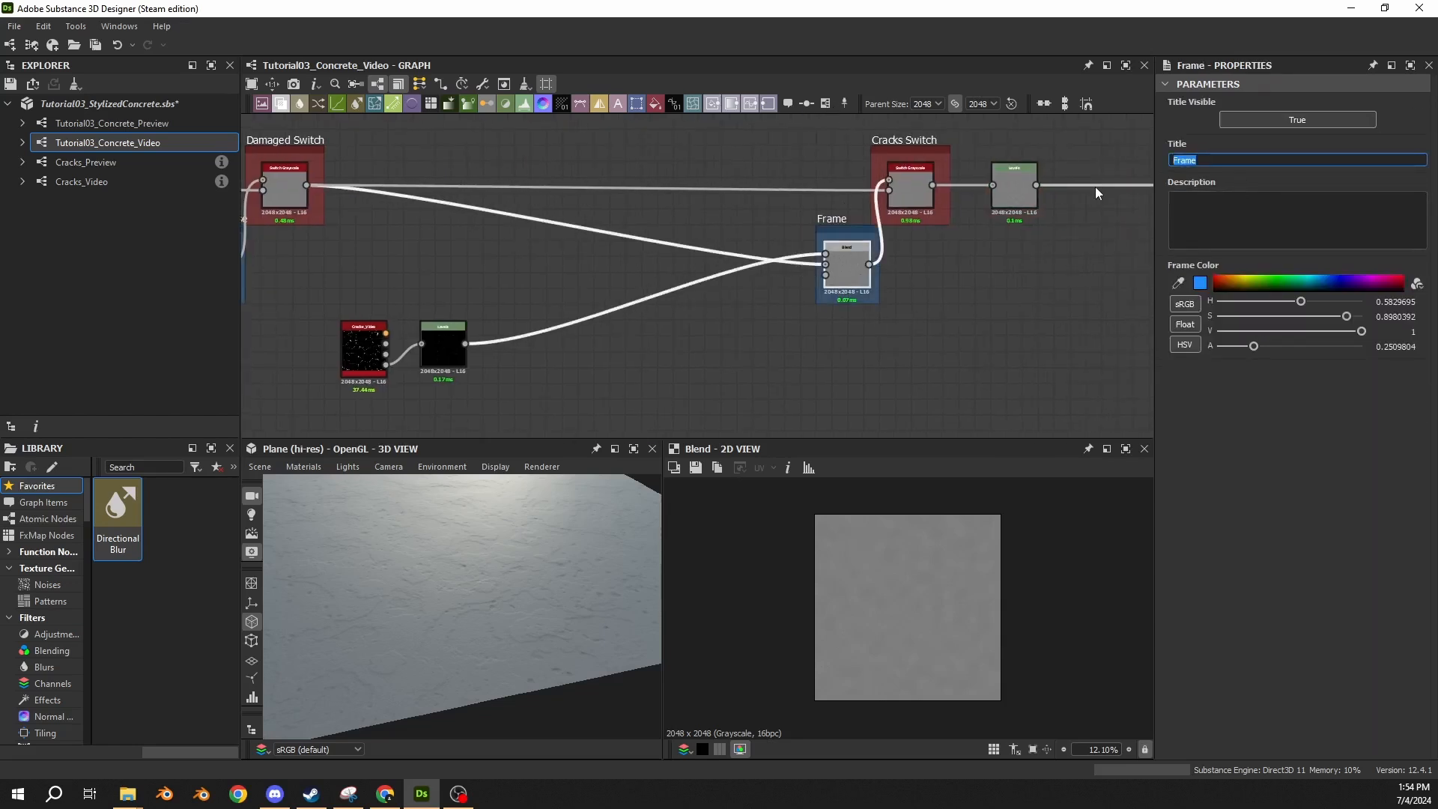
pyautogui.write('065')
pyautogui.press('BackSpace')
pyautogui.write('C')
pyautogui.press('BackSpace')
pyautogui.press('BackSpace')
pyautogui.press('BackSpace')
pyautogui.write('racks Noise')
pyautogui.press('Return')
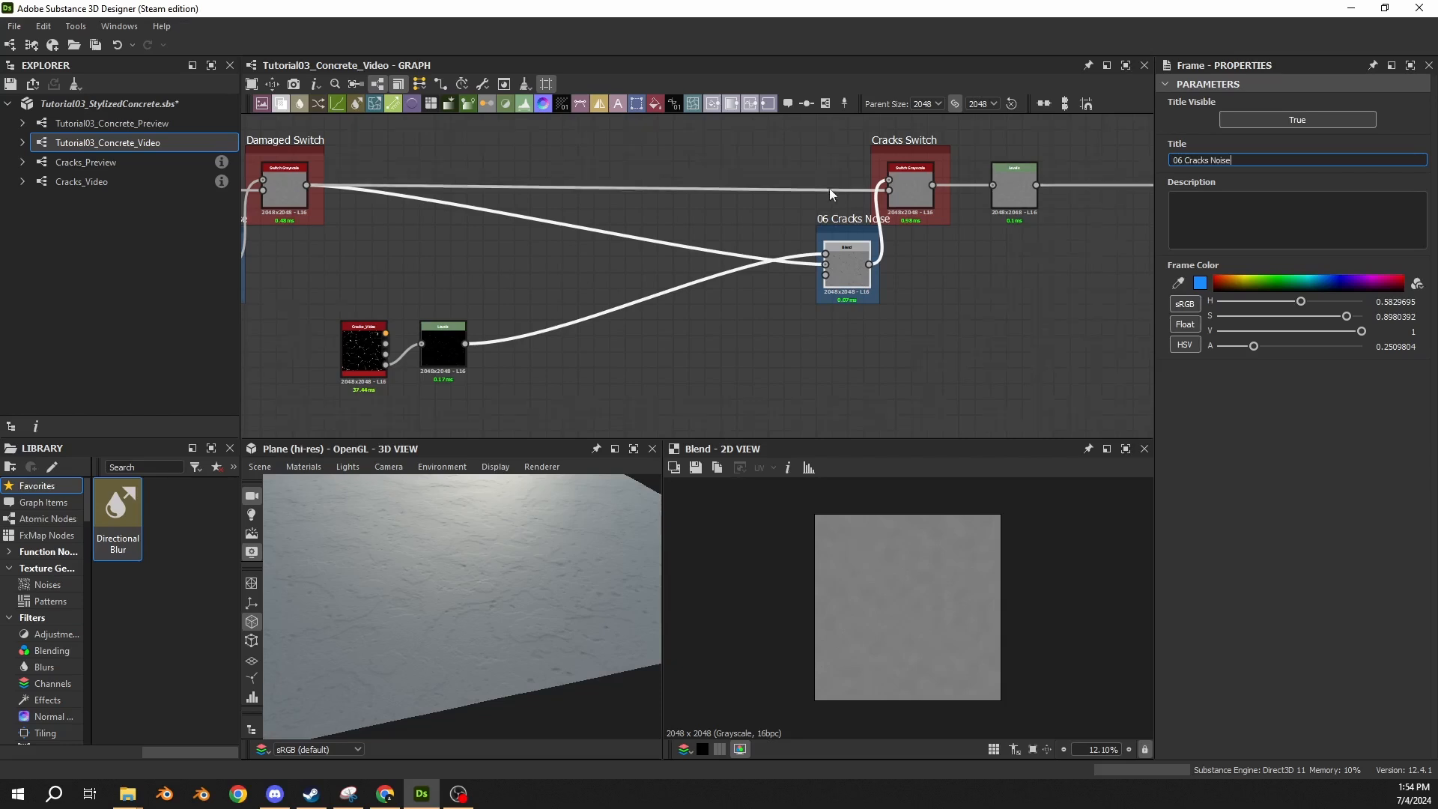
# Move all nodes through the 04 Noise Spots Small stage leftward to open a wide gap before the damage nodes.
pyautogui.scroll(-7, 726, 196)
pyautogui.moveTo(315, 225); pyautogui.dragTo(745, 240, button='middle')
pyautogui.scroll(2, 623, 240)
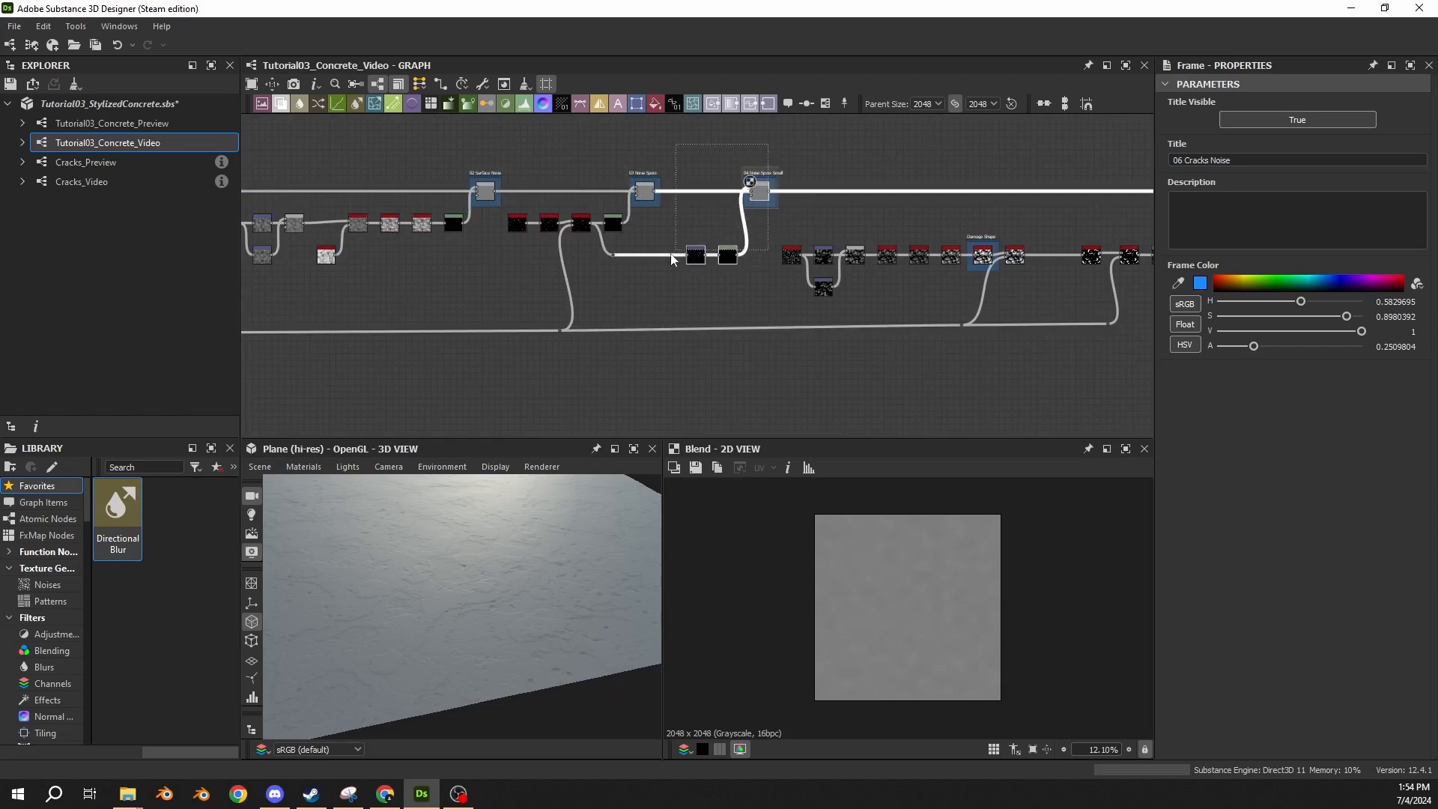
pyautogui.scroll(-3, 380, 371)
pyautogui.moveTo(380, 372); pyautogui.dragTo(784, 316, button='middle')
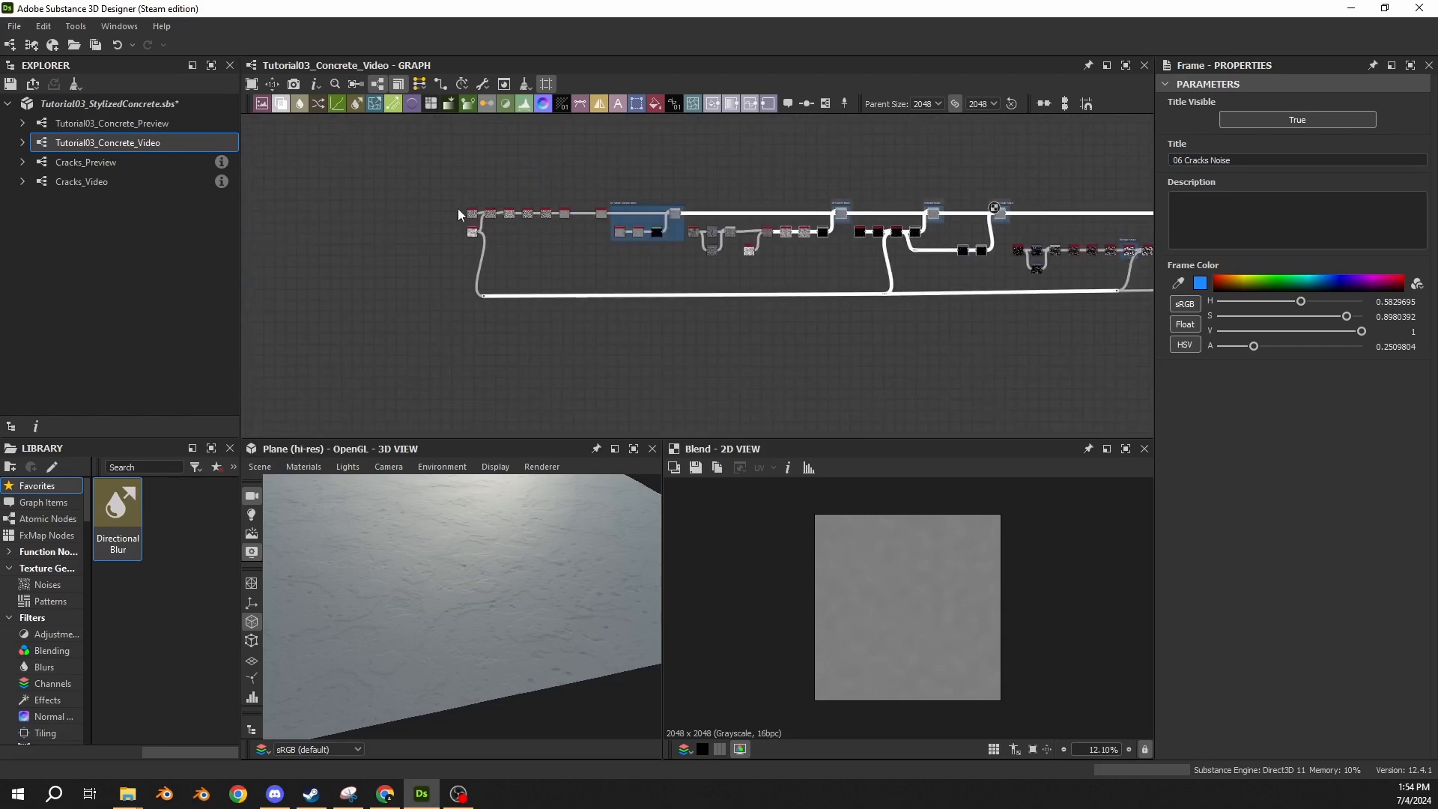
pyautogui.moveTo(945, 160); pyautogui.dragTo(370, 365)
pyautogui.scroll(5, 1000, 246)
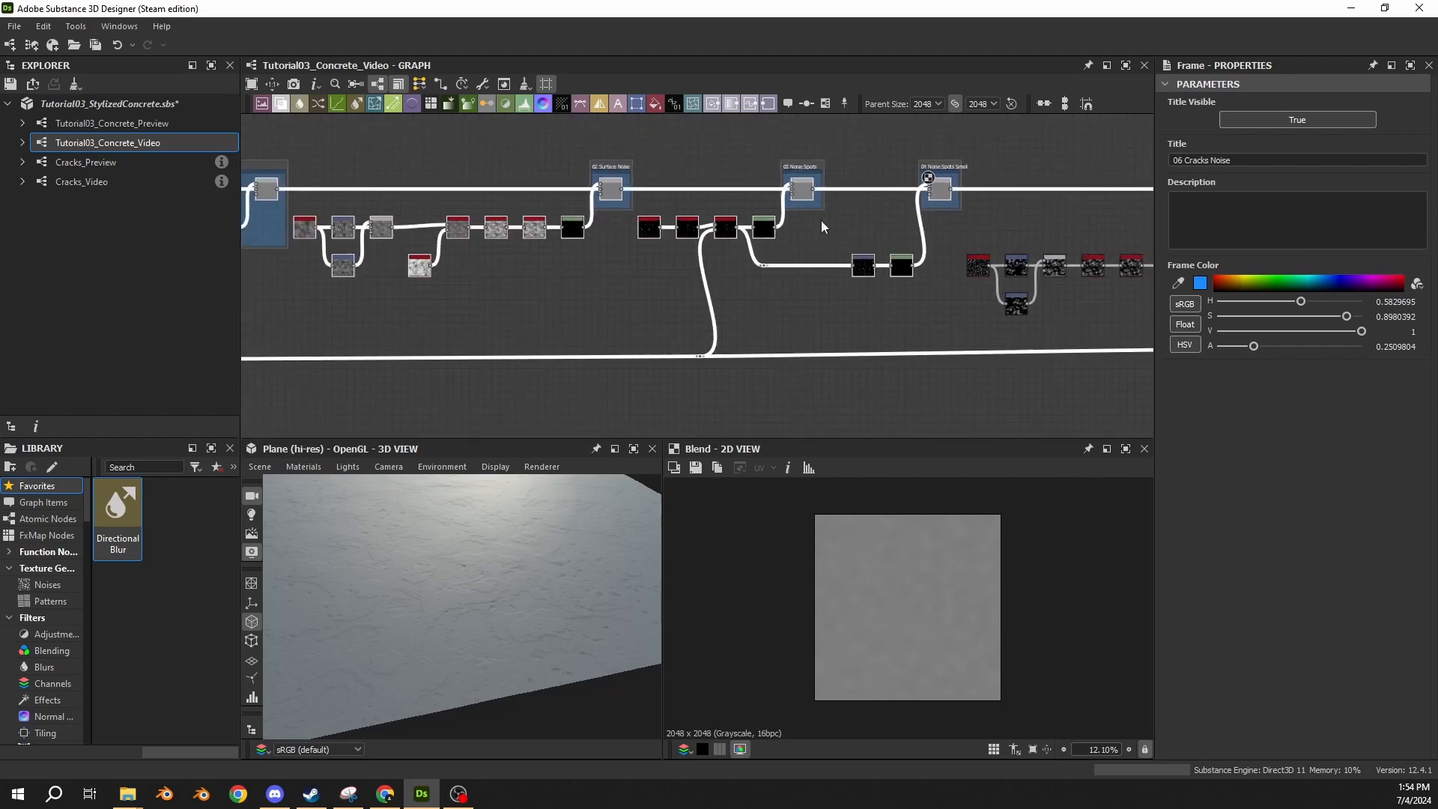
pyautogui.moveTo(1076, 224); pyautogui.dragTo(349, 200, button='middle')
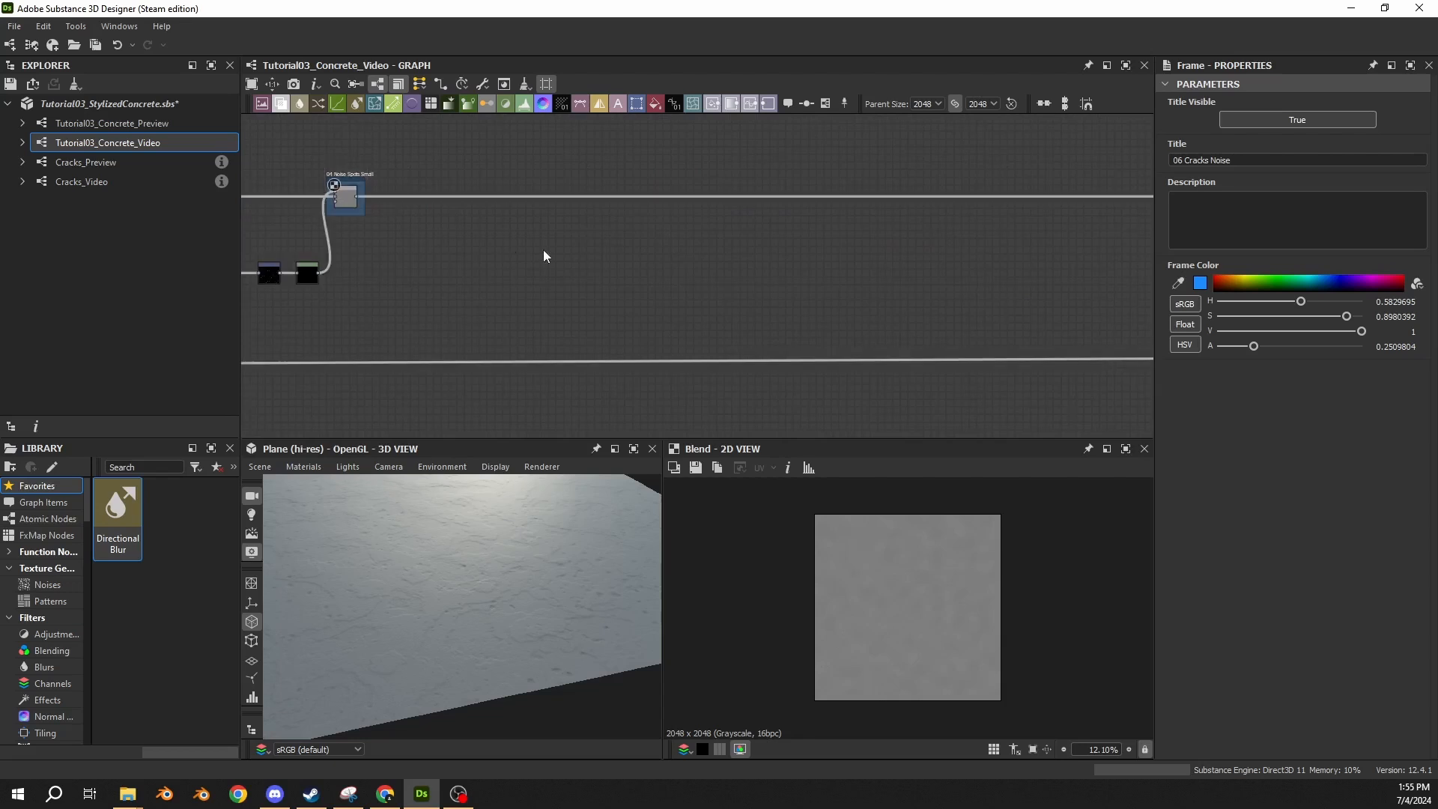
pyautogui.scroll(-5, 562, 266)
pyautogui.moveTo(682, 323); pyautogui.dragTo(582, 334, button='middle')
pyautogui.scroll(3, 574, 314)
pyautogui.moveTo(300, 301); pyautogui.dragTo(541, 304, button='middle')
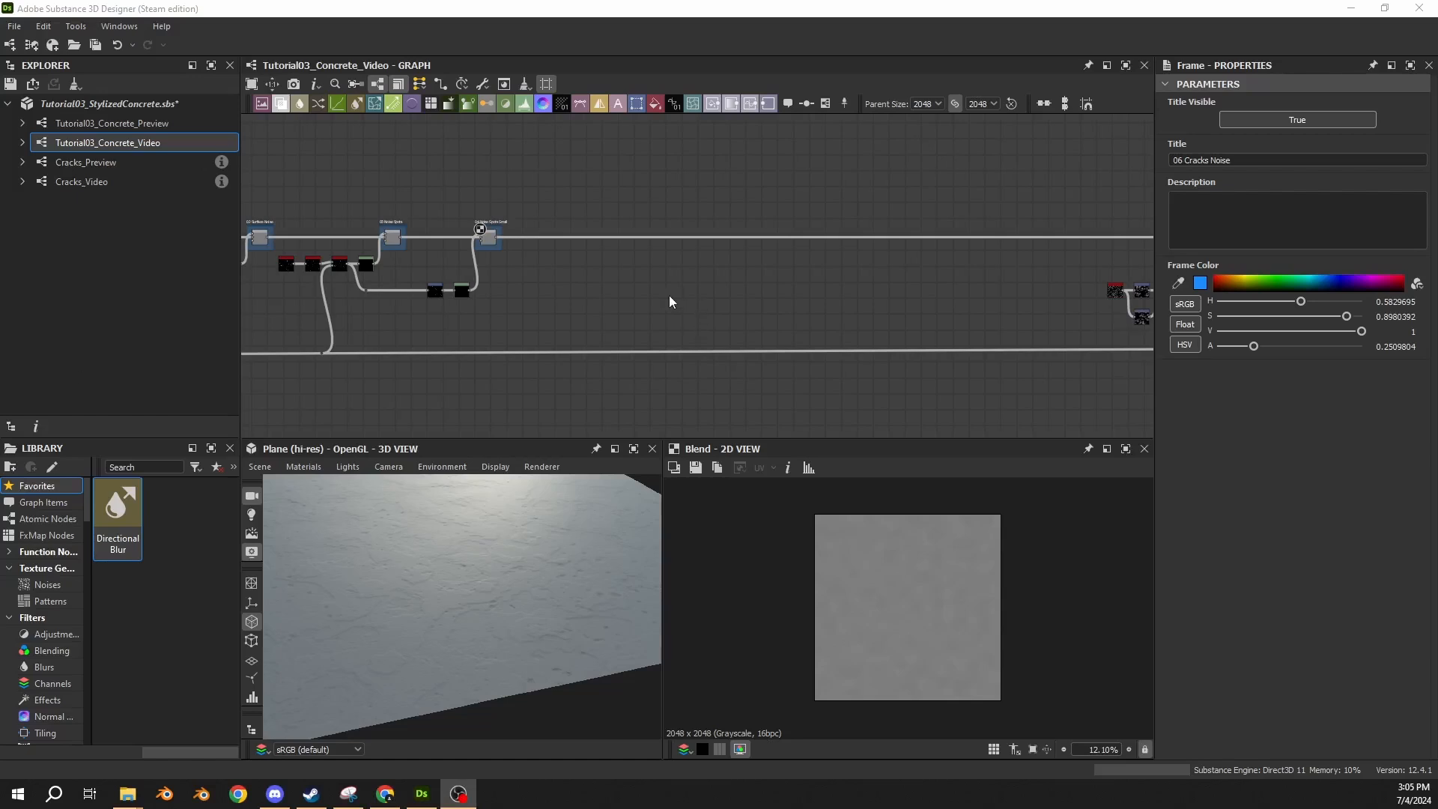
# Examine the damage node chain from the Gaussian Spots 1 node to the 05 Damage Noise frame.
pyautogui.moveTo(700, 292); pyautogui.dragTo(484, 262, button='middle')
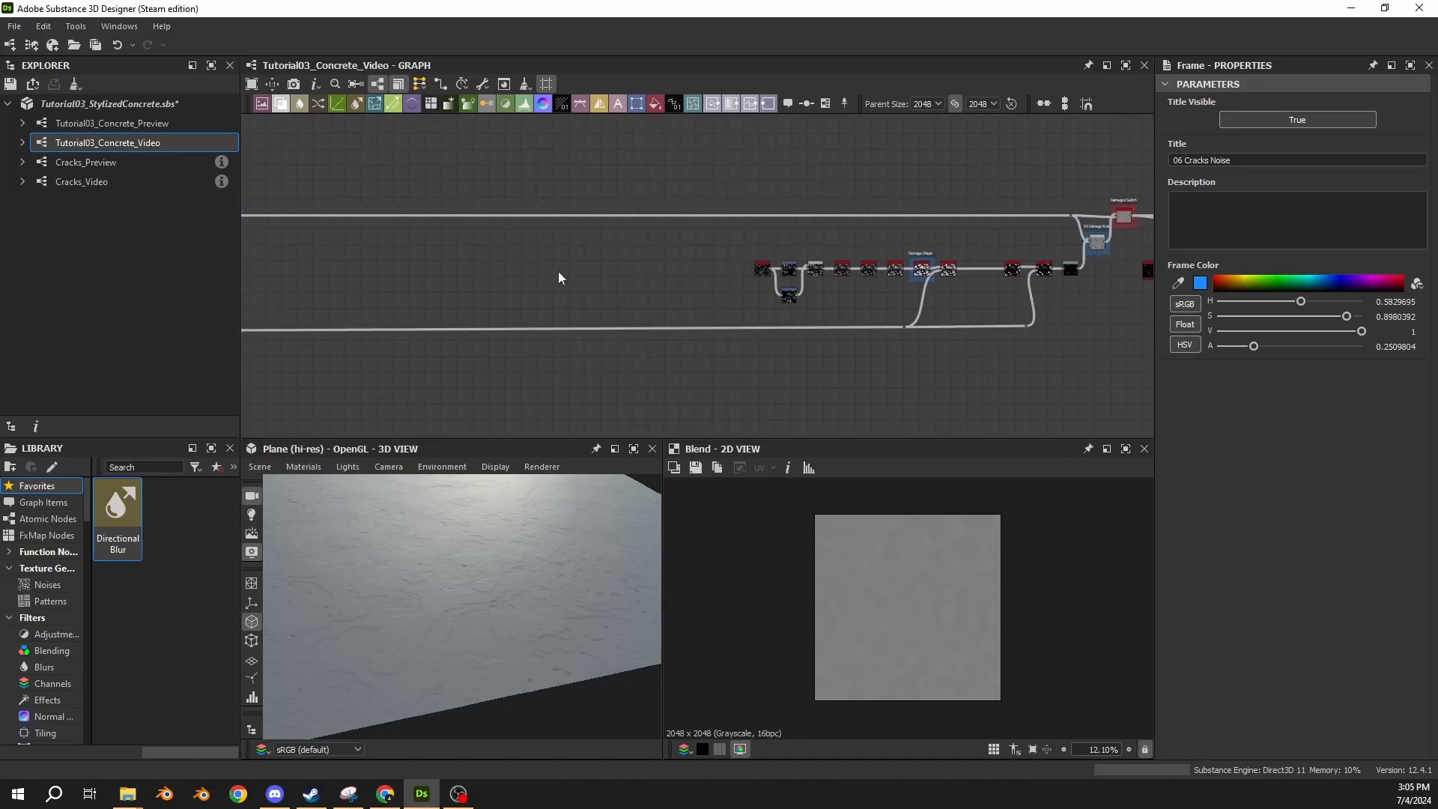
pyautogui.moveTo(672, 273); pyautogui.dragTo(604, 259, button='middle')
pyautogui.scroll(1, 609, 255)
pyautogui.moveTo(569, 230); pyautogui.dragTo(812, 317)
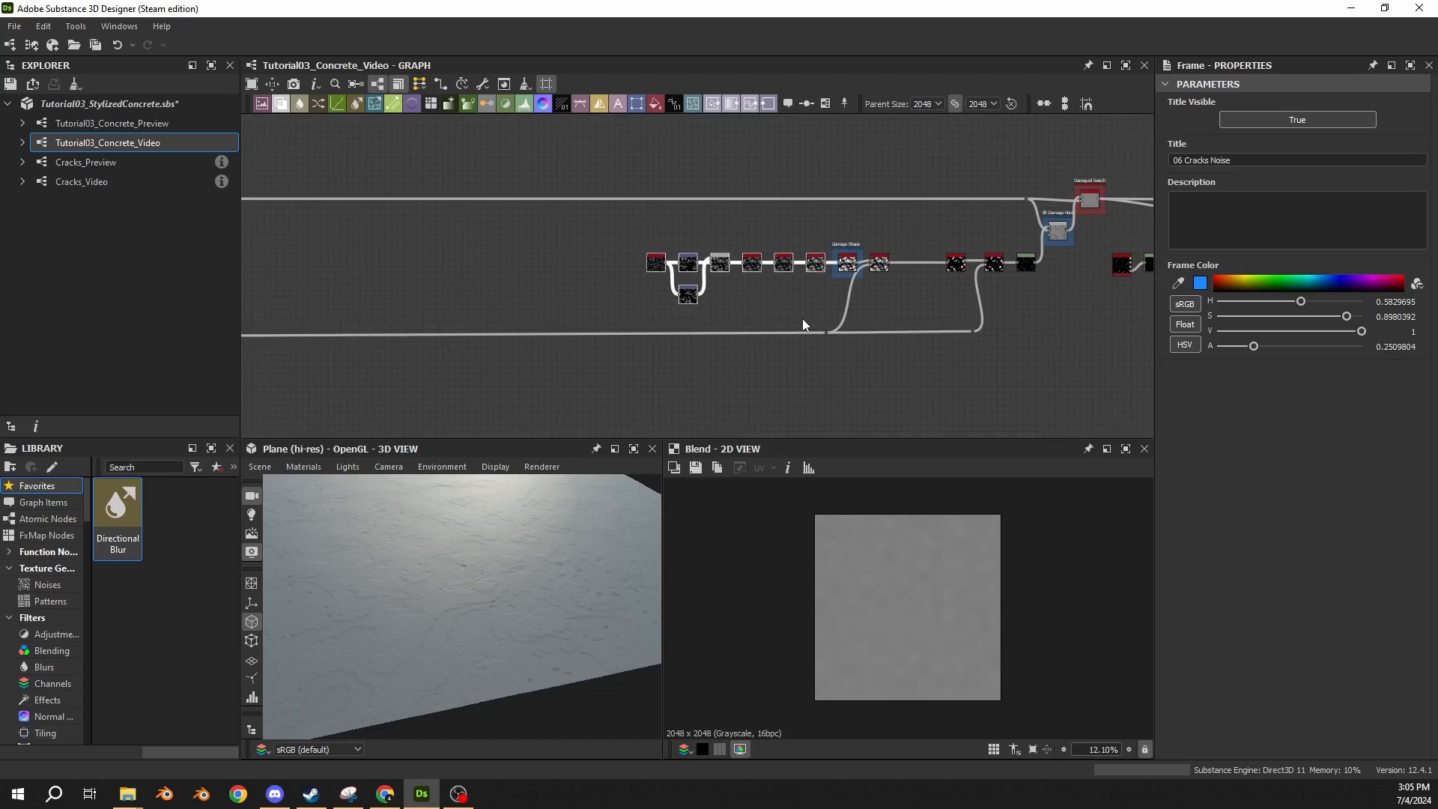
pyautogui.scroll(4, 891, 291)
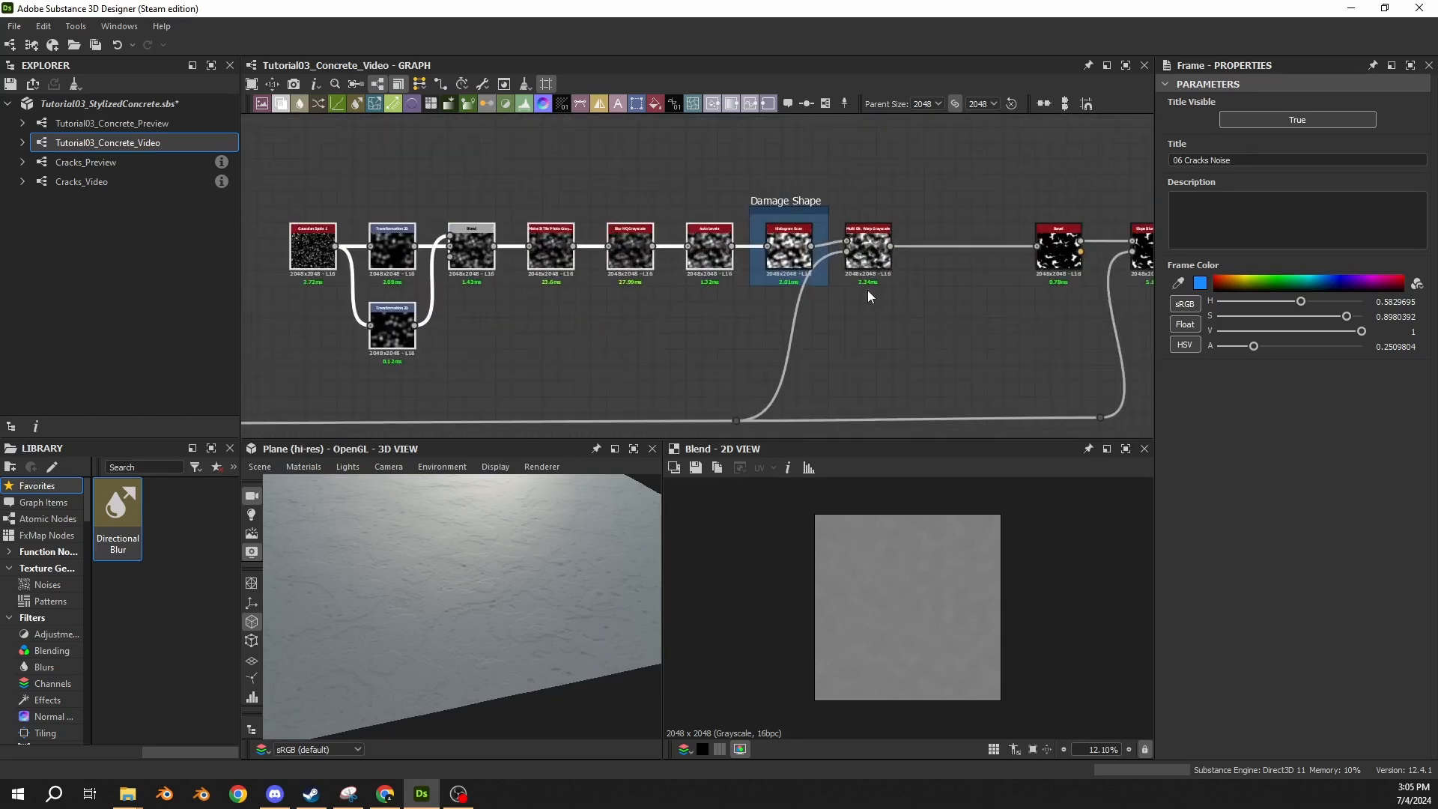
pyautogui.scroll(-3, 870, 303)
pyautogui.moveTo(871, 304); pyautogui.dragTo(842, 311, button='middle')
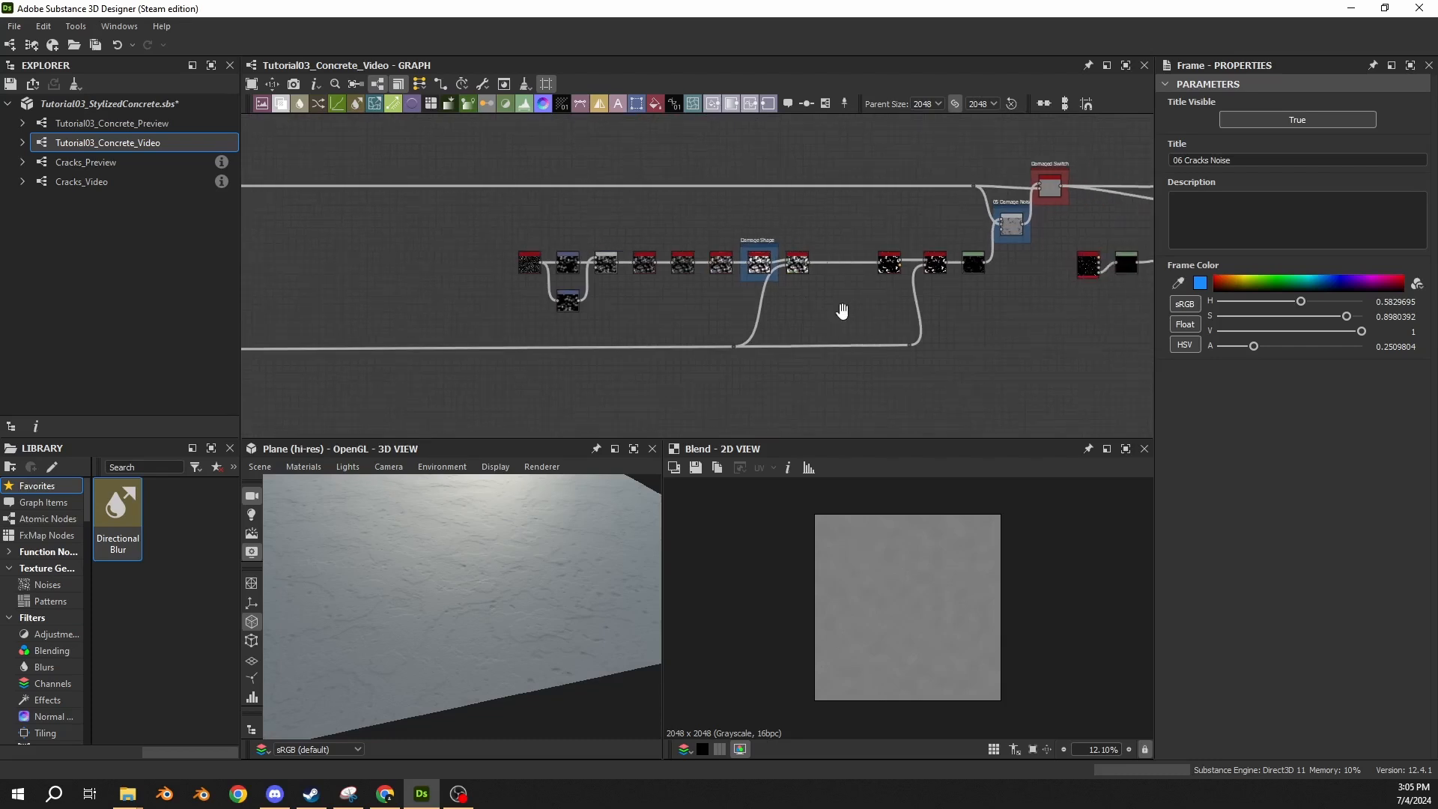
pyautogui.moveTo(950, 232); pyautogui.dragTo(509, 376)
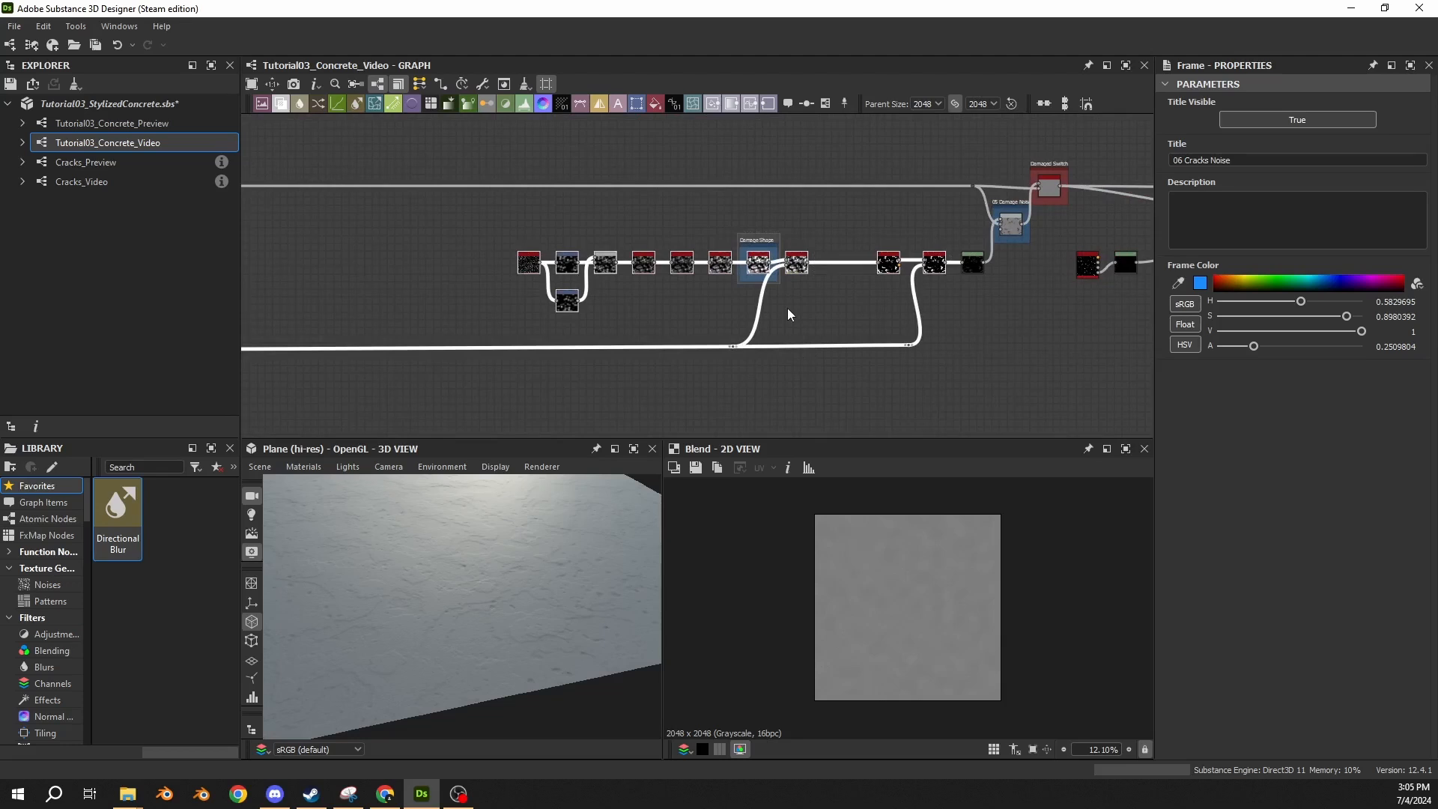
# Duplicate the Gaussian Spots 1 node at the start of the damage chain and place the copy below it.
pyautogui.scroll(3, 510, 292)
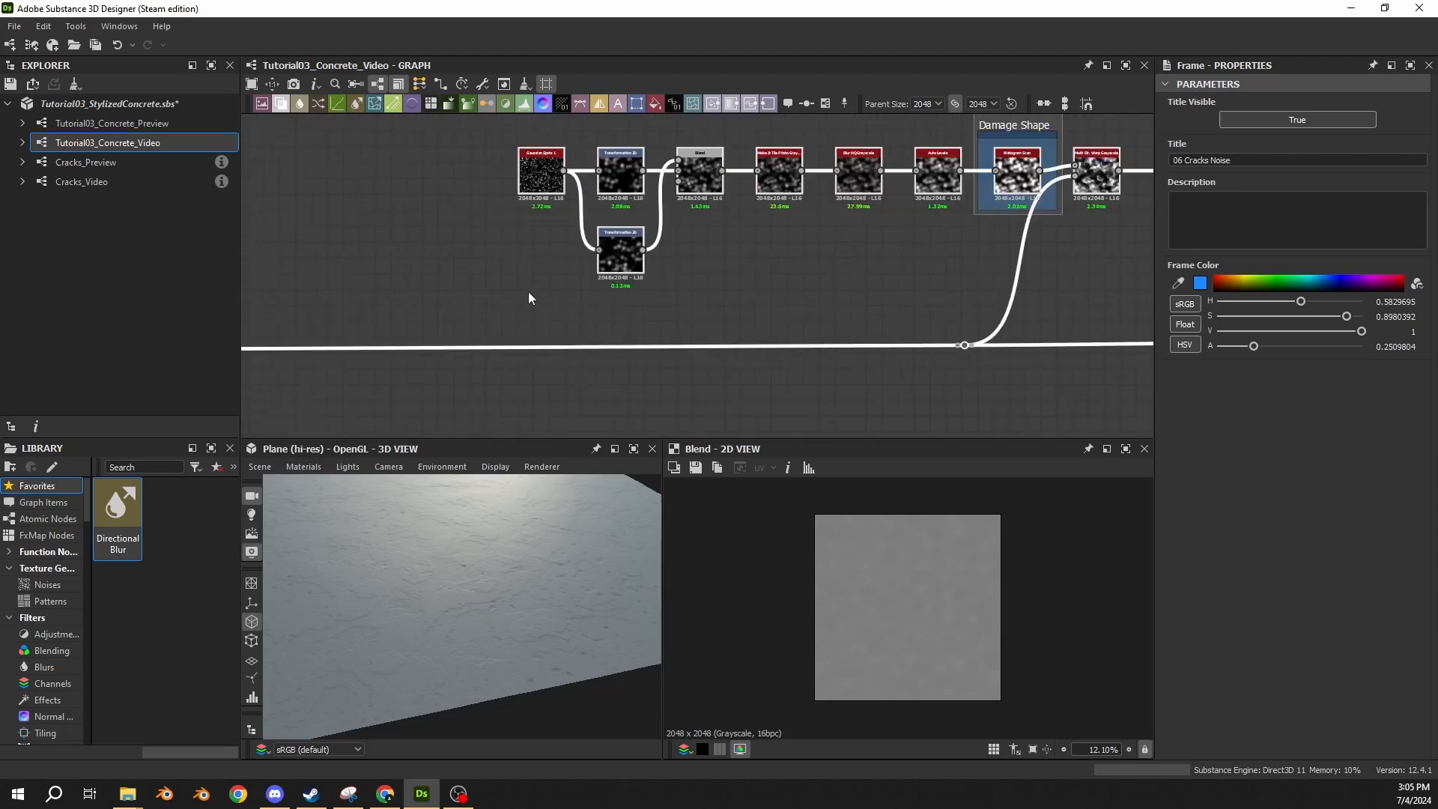
pyautogui.scroll(2, 534, 175)
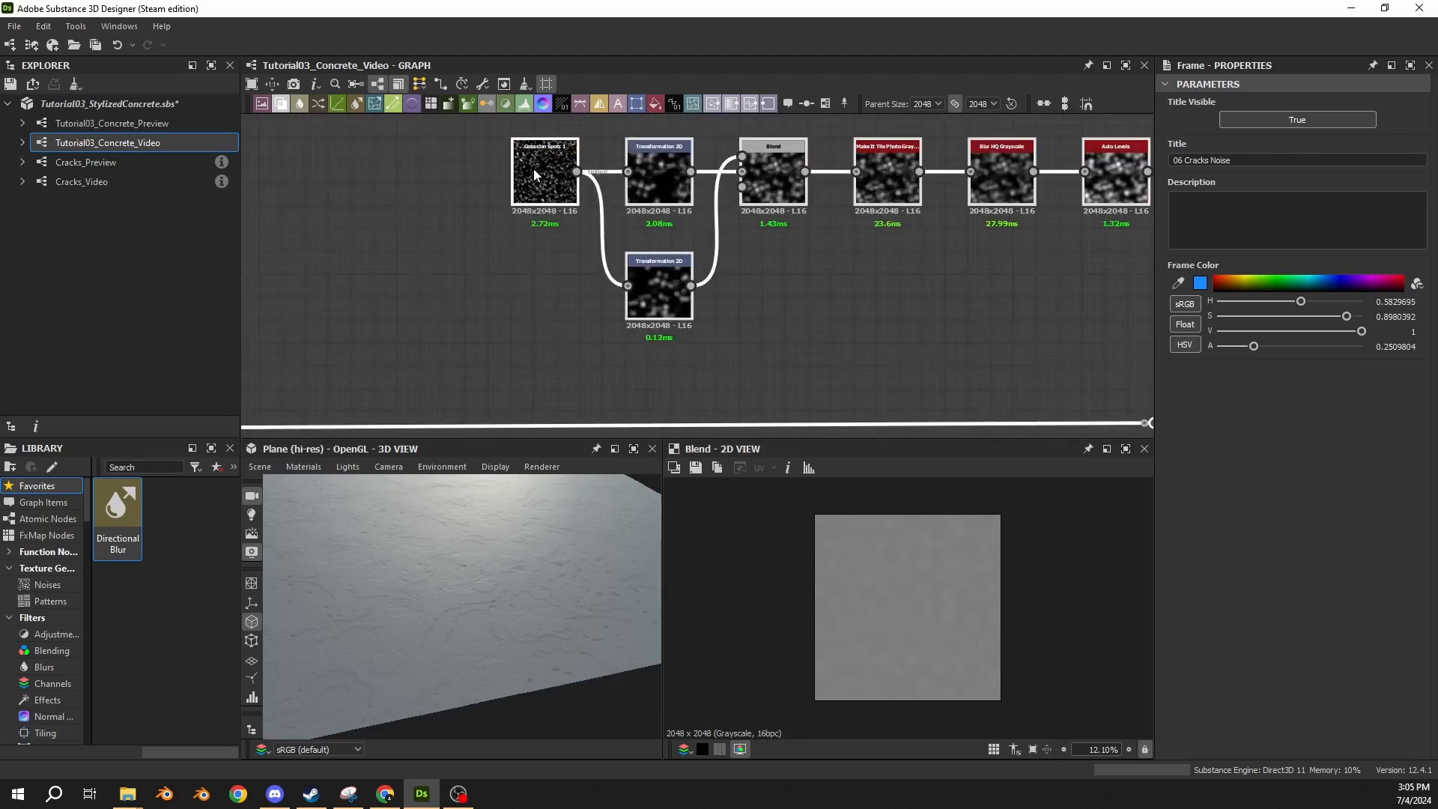
pyautogui.click(533, 196)
pyautogui.hotkey('ctrl', 'v')
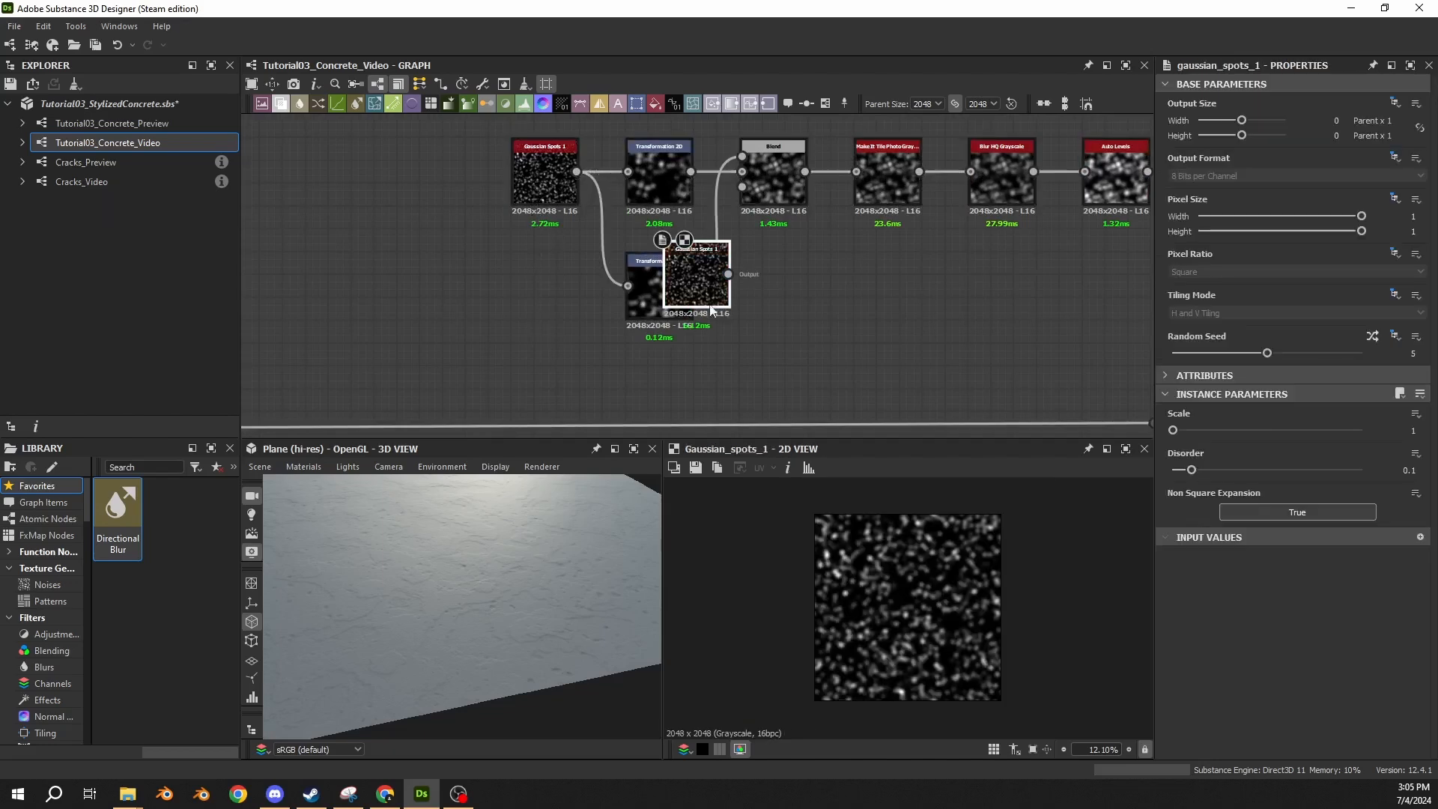
pyautogui.moveTo(709, 285); pyautogui.dragTo(561, 417)
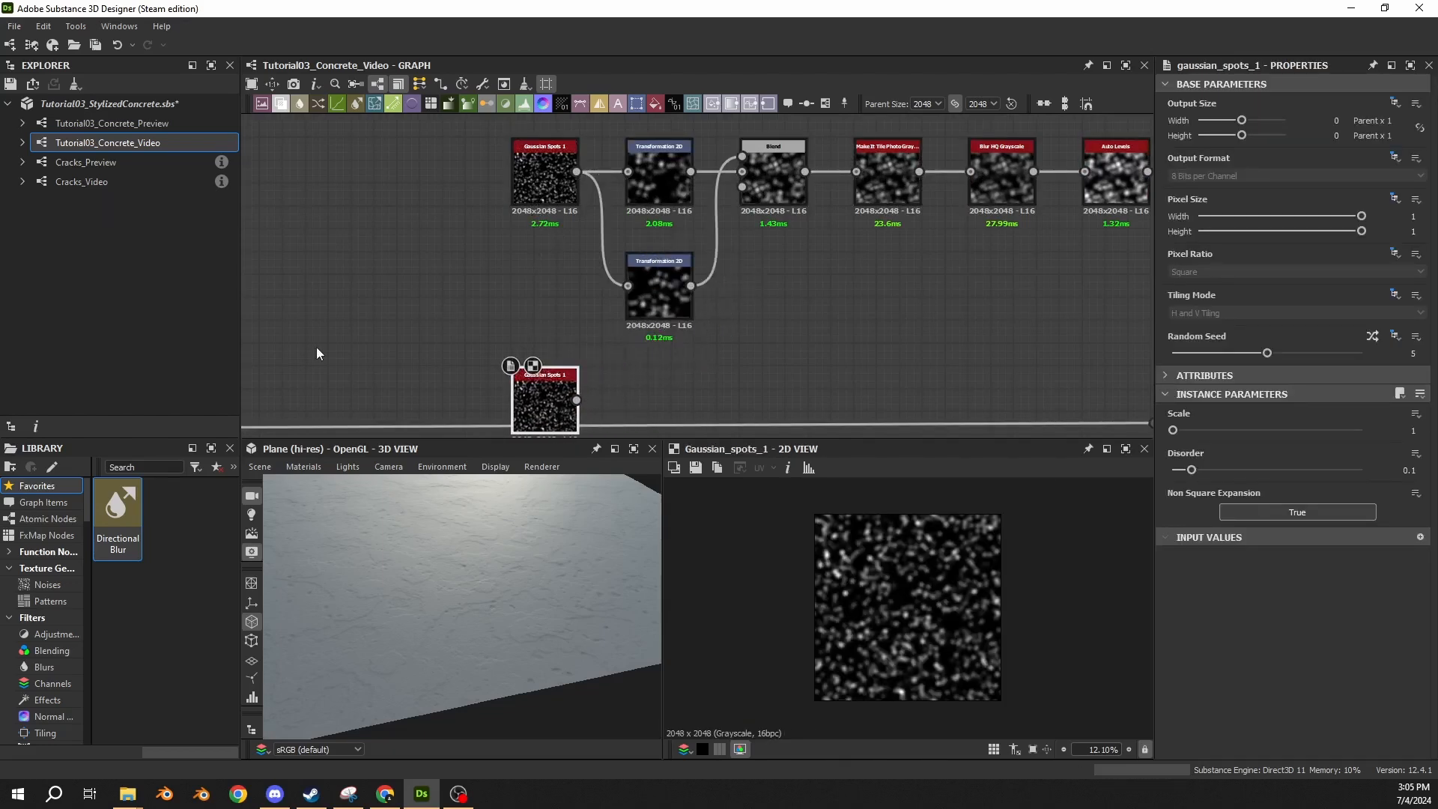
# Move the dot nodes of the long link beneath the damage chain downward to clear space around the Gaussian Spots 1 copy.
pyautogui.scroll(-3, 327, 338)
pyautogui.moveTo(704, 291); pyautogui.dragTo(698, 203, button='middle')
pyautogui.scroll(-1, 700, 204)
pyautogui.moveTo(753, 252); pyautogui.dragTo(1057, 323)
pyautogui.scroll(-3, 569, 337)
pyautogui.moveTo(569, 338); pyautogui.dragTo(999, 325, button='middle')
pyautogui.moveTo(480, 319); pyautogui.dragTo(838, 277, button='middle')
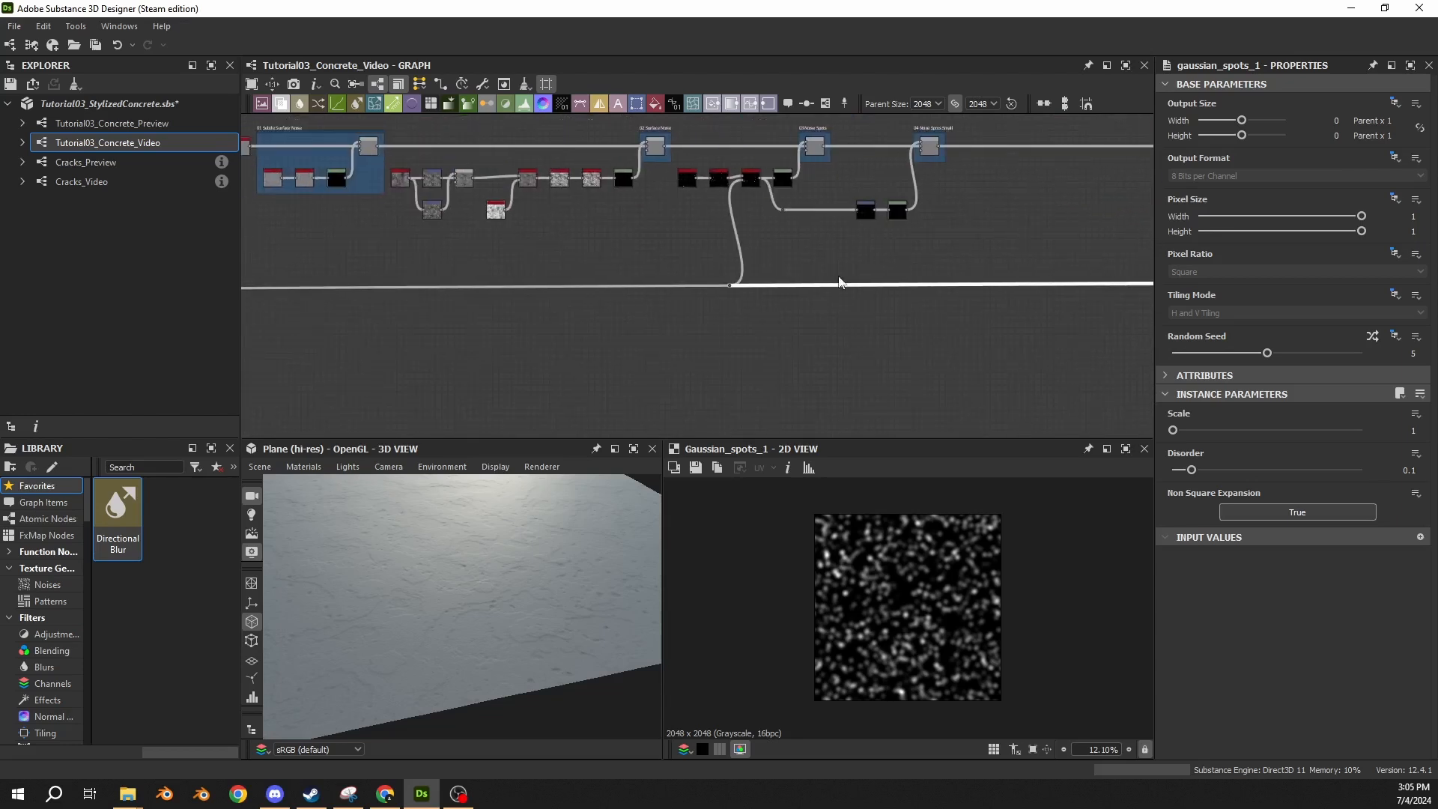
pyautogui.keyDown('shift'); pyautogui.moveTo(838, 277); pyautogui.dragTo(616, 336); pyautogui.keyUp('shift')
pyautogui.moveTo(639, 336); pyautogui.dragTo(1044, 363, button='middle')
pyautogui.scroll(-3, 950, 359)
pyautogui.keyDown('shift'); pyautogui.moveTo(781, 335); pyautogui.dragTo(686, 356); pyautogui.keyUp('shift')
pyautogui.moveTo(931, 373); pyautogui.dragTo(501, 373, button='middle')
pyautogui.scroll(3, 981, 368)
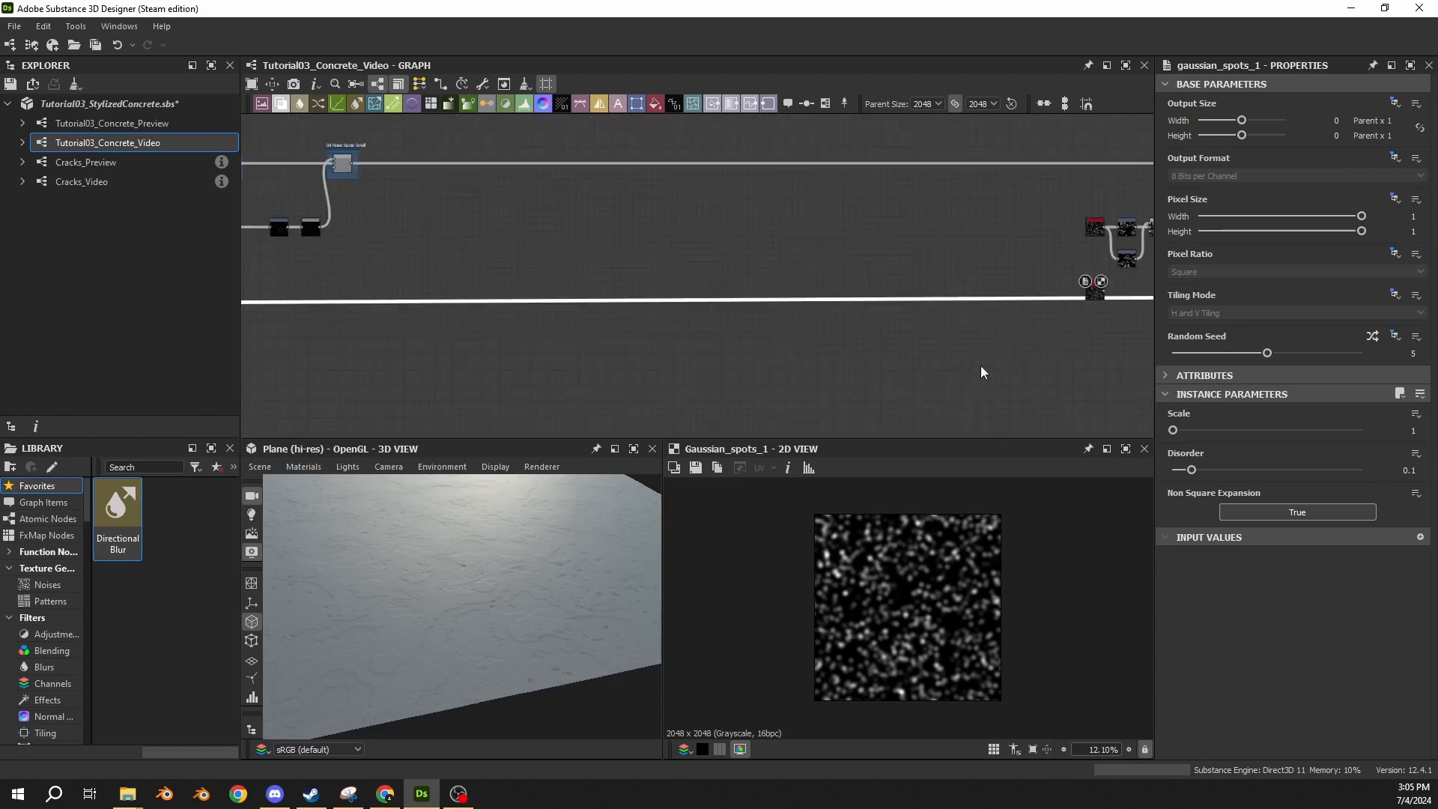
pyautogui.scroll(2, 966, 345)
pyautogui.scroll(2, 742, 254)
pyautogui.moveTo(688, 238); pyautogui.dragTo(680, 363, button='middle')
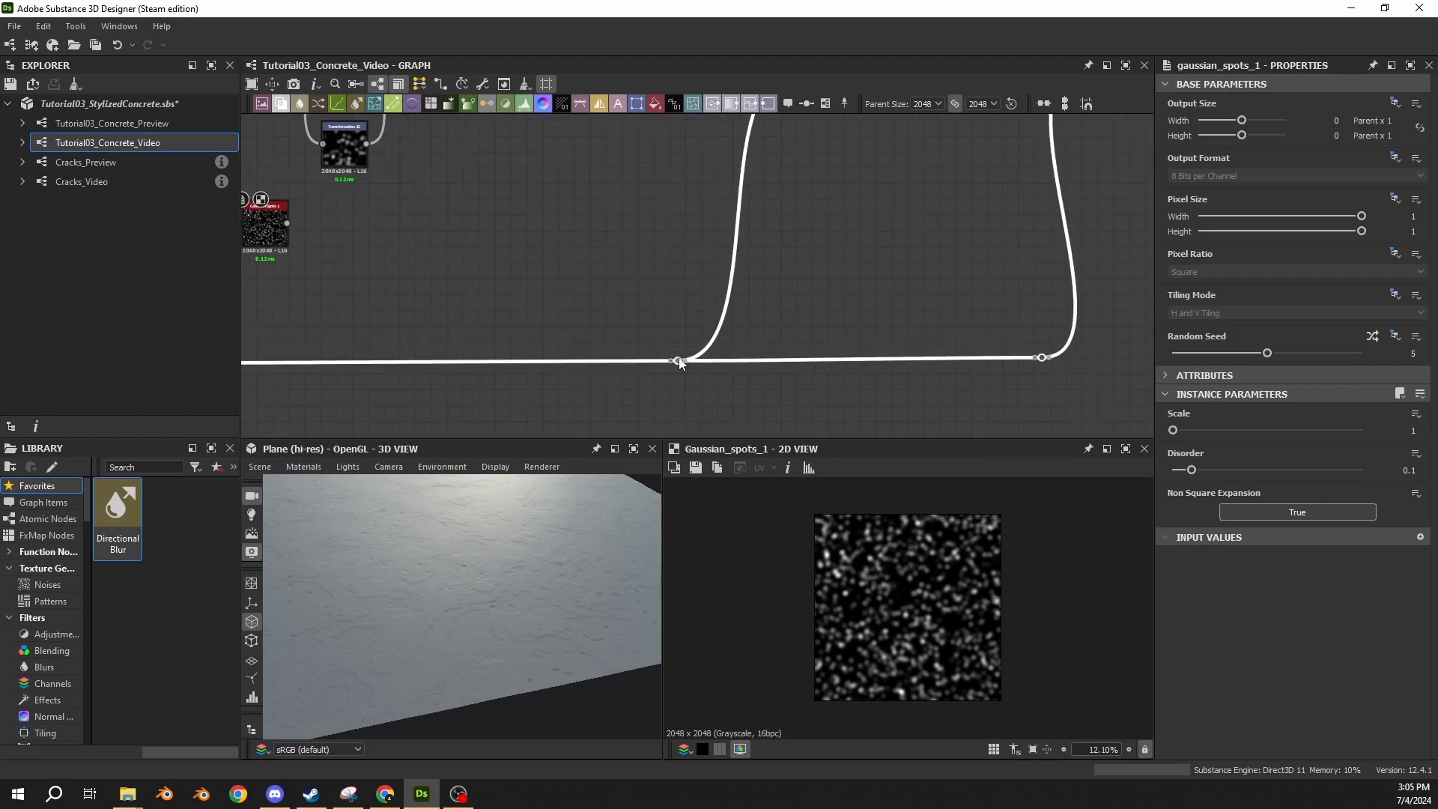
pyautogui.moveTo(540, 271); pyautogui.dragTo(767, 308, button='middle')
pyautogui.click(764, 307)
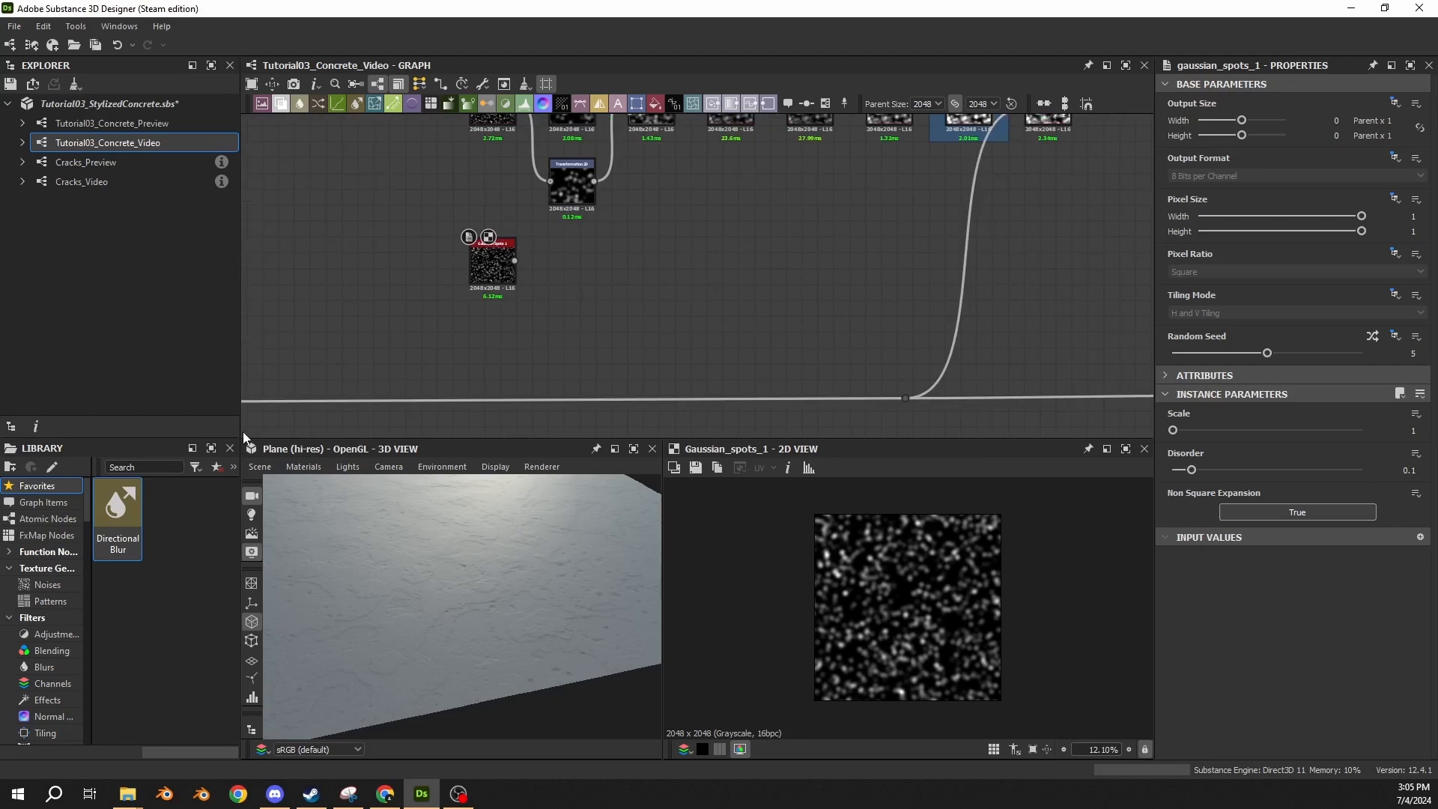
# Set the random seed of the copied Gaussian Spots 1 node to 0.
pyautogui.moveTo(506, 145); pyautogui.dragTo(488, 244, button='middle')
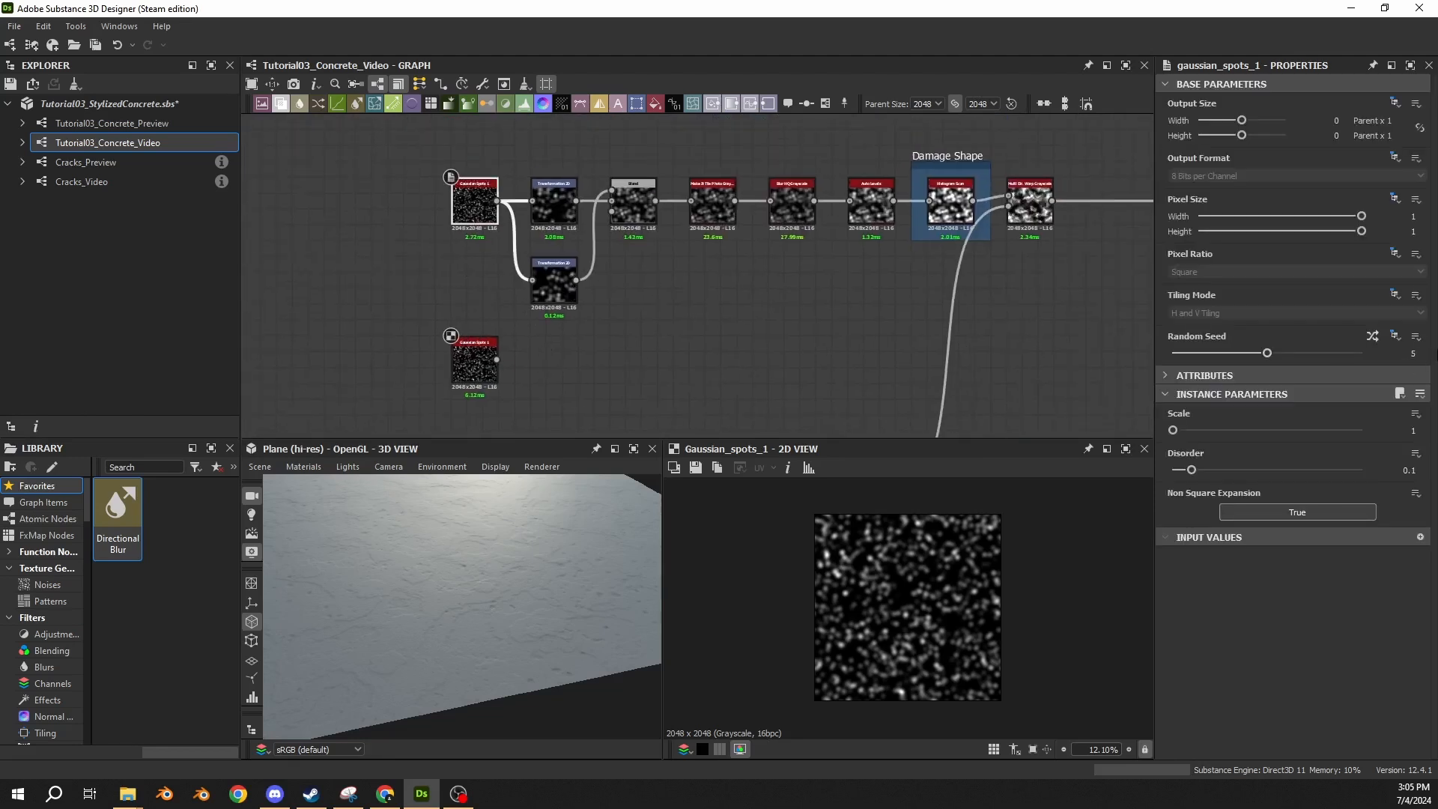
pyautogui.click(474, 361)
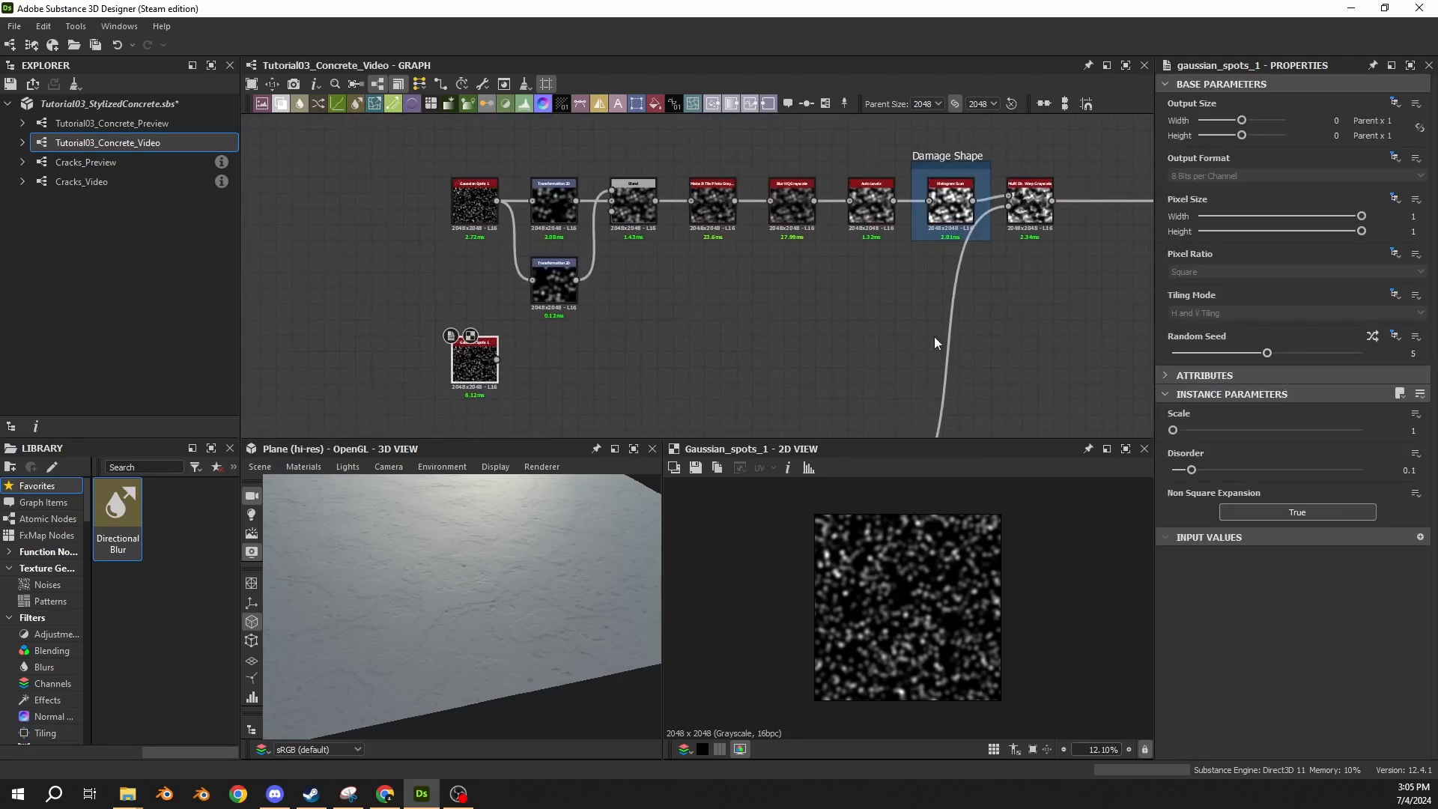
pyautogui.moveTo(1267, 352); pyautogui.dragTo(1162, 360)
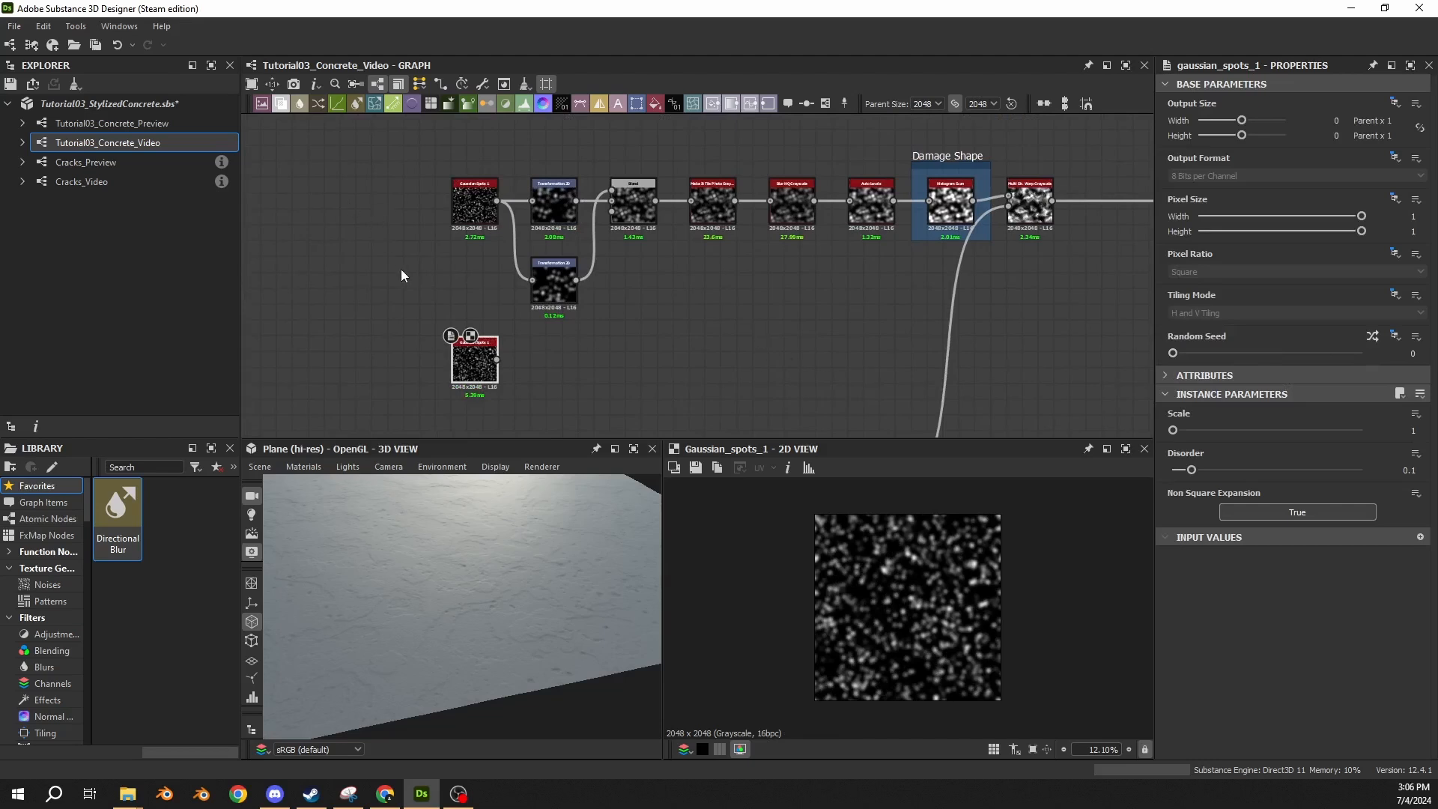
# Connect a new Histogram Scan node to the copied Gaussian Spots 1 node and place it below the Damage Shape frame.
pyautogui.moveTo(495, 362); pyautogui.dragTo(696, 352)
pyautogui.write('scan')
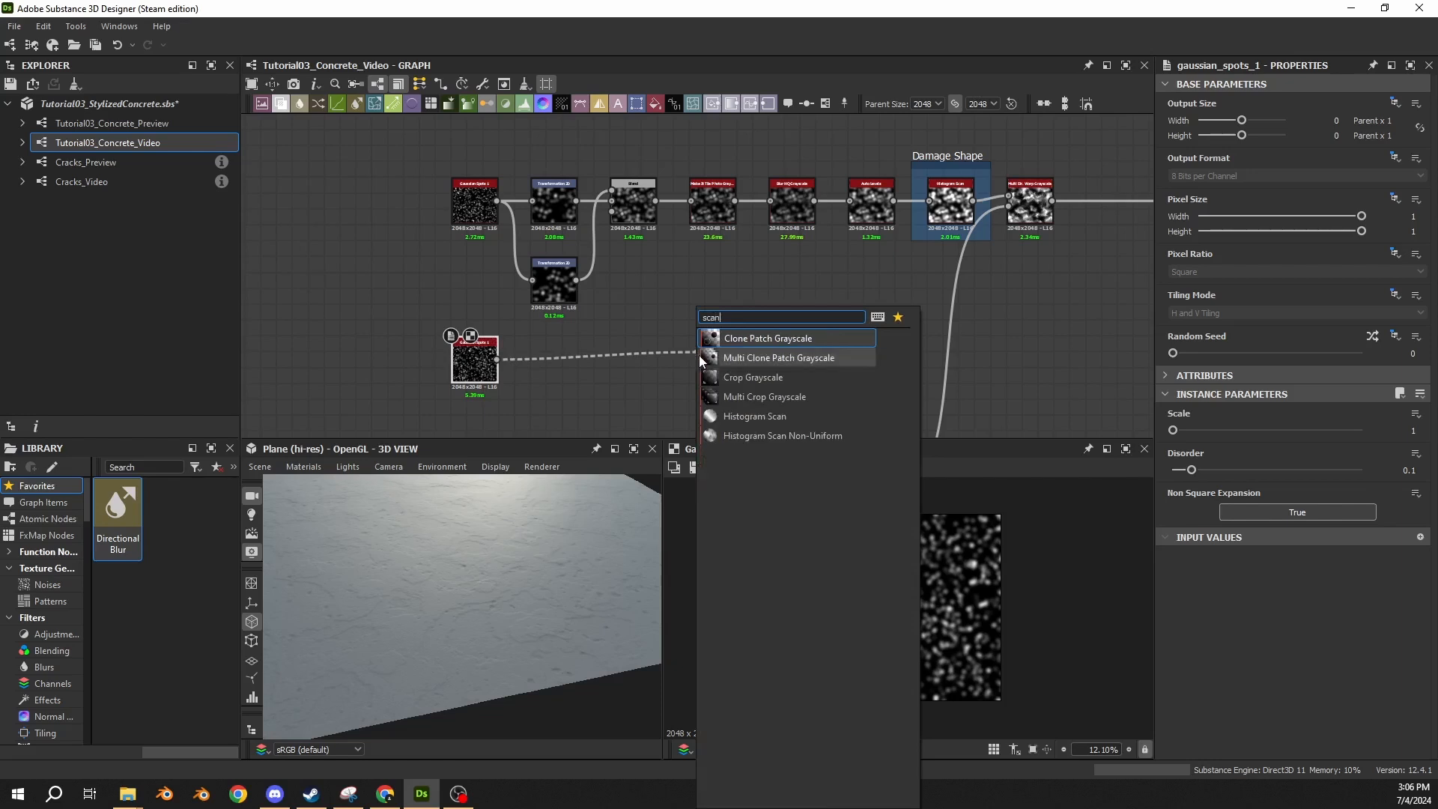
pyautogui.click(725, 415)
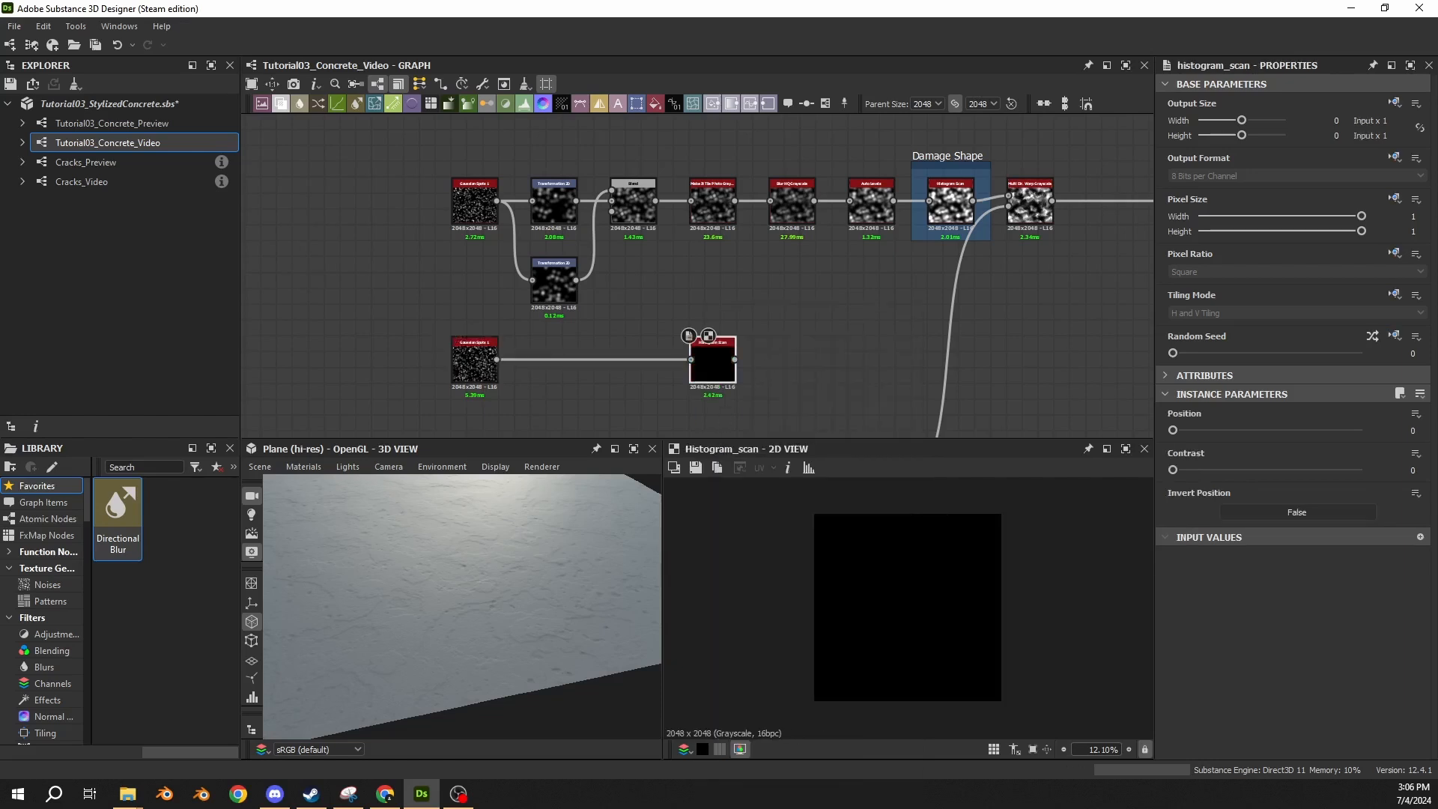
pyautogui.moveTo(816, 294); pyautogui.dragTo(593, 271, button='middle')
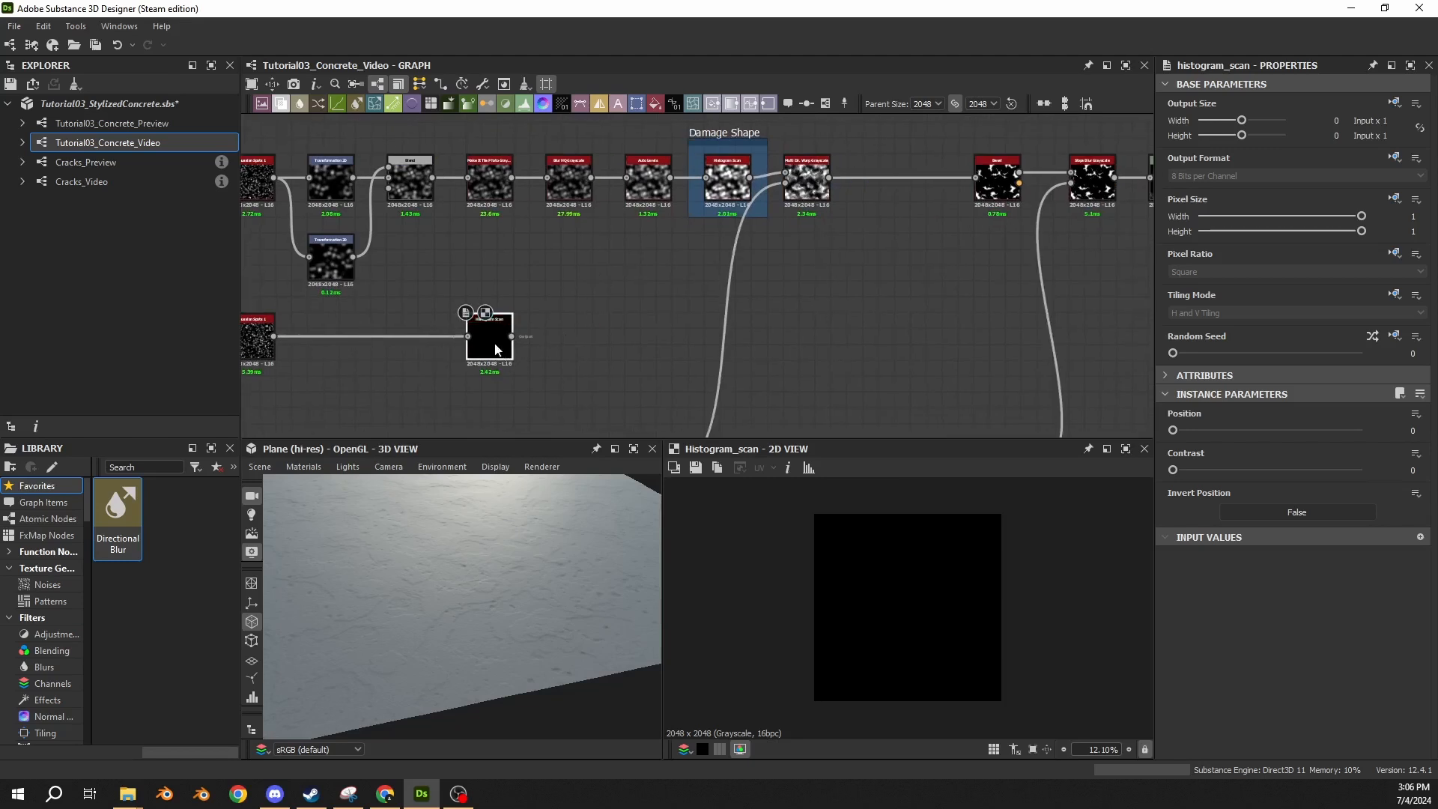
pyautogui.moveTo(496, 349); pyautogui.dragTo(733, 349)
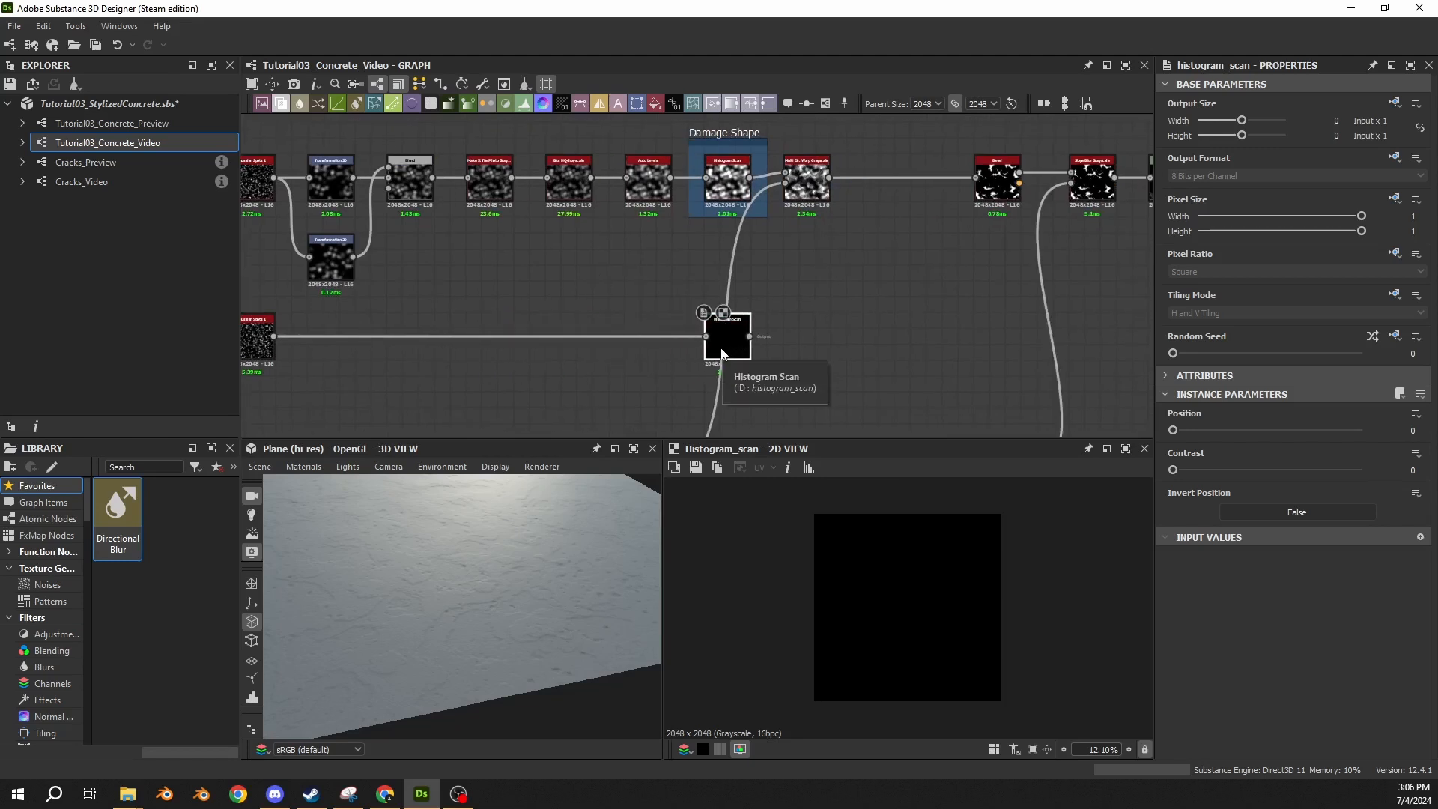
# Set the new Histogram Scan node's position to 0.6 and its contrast to 0.125.
pyautogui.click(1415, 430)
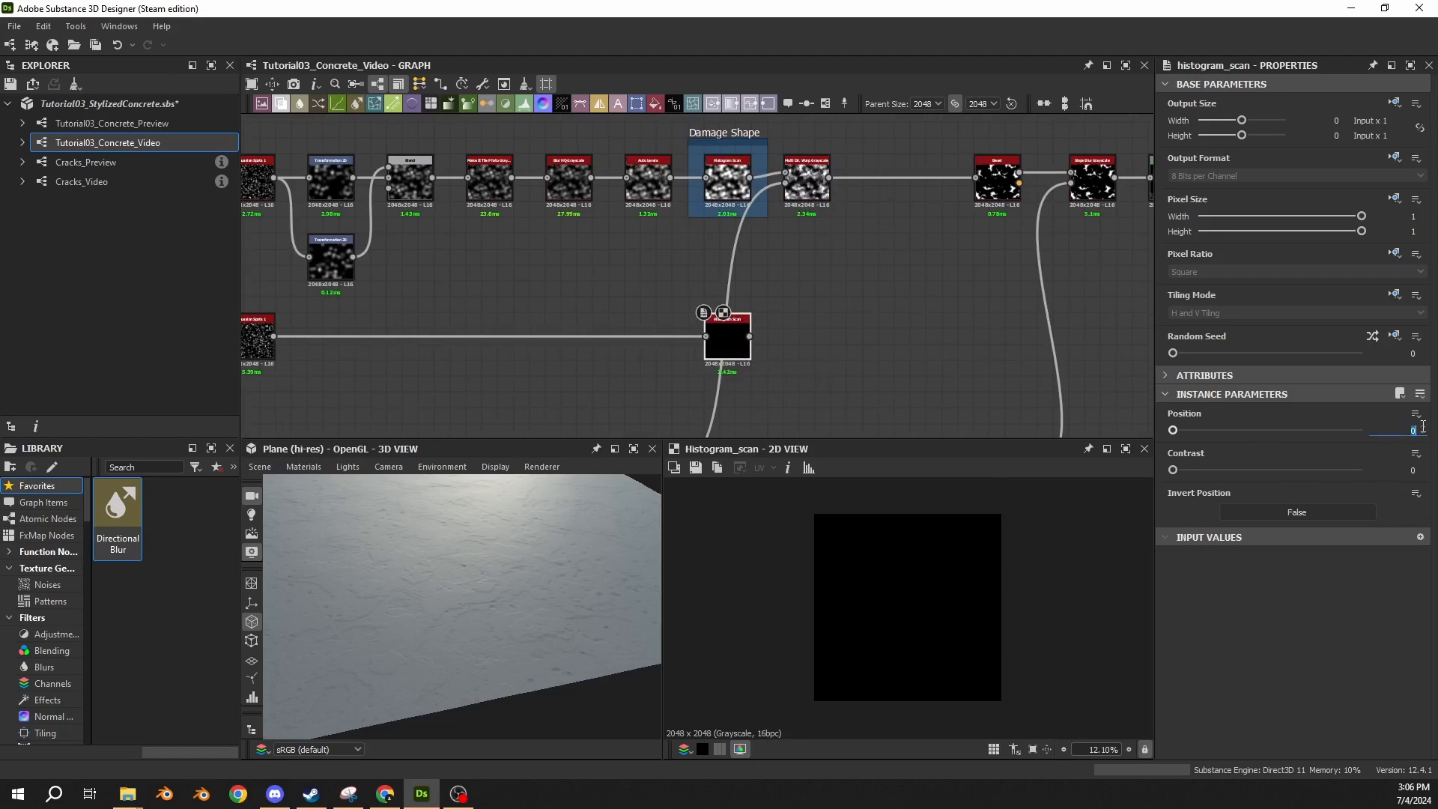
pyautogui.write('0.6')
pyautogui.press('Return')
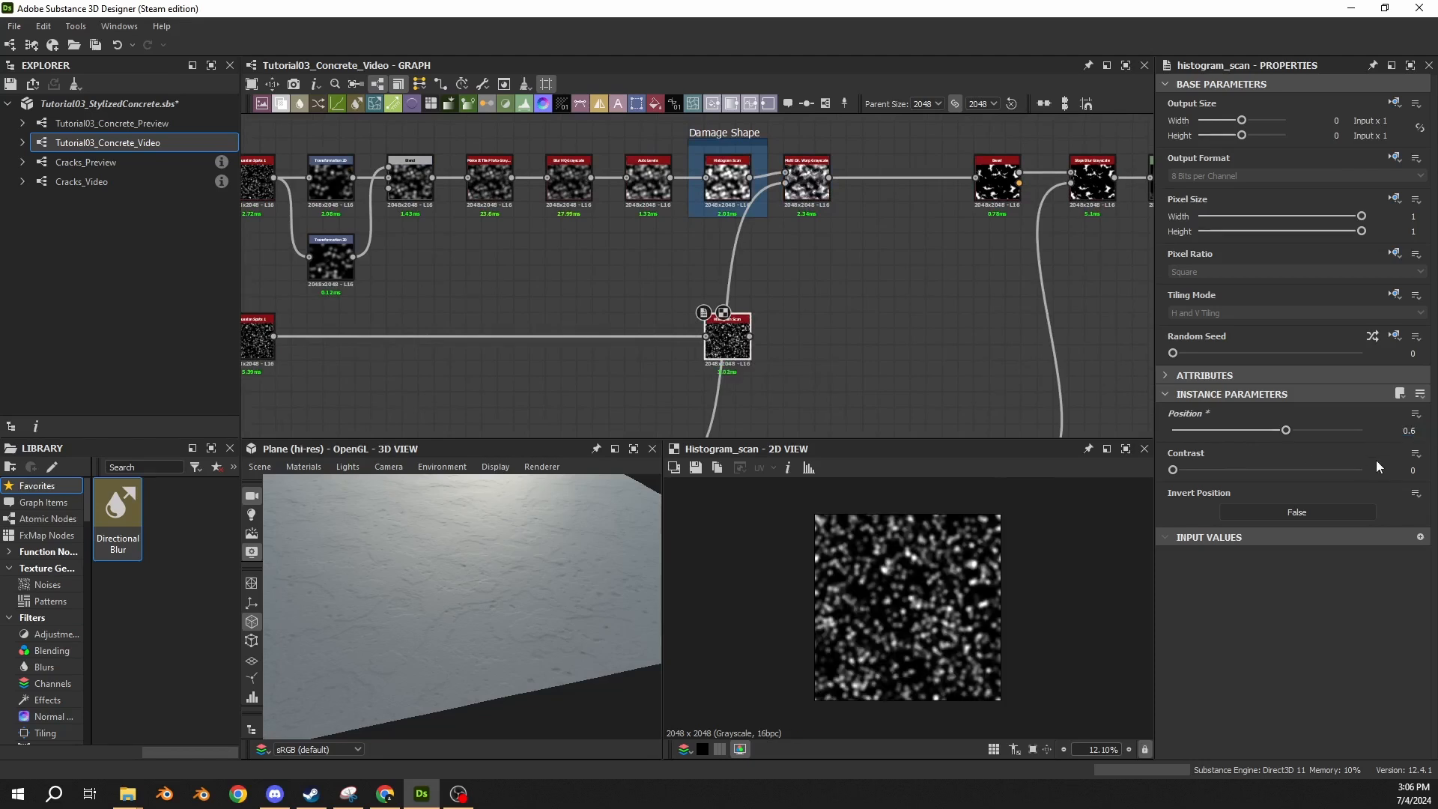
pyautogui.click(1387, 471)
pyautogui.write('.125')
pyautogui.press('Return')
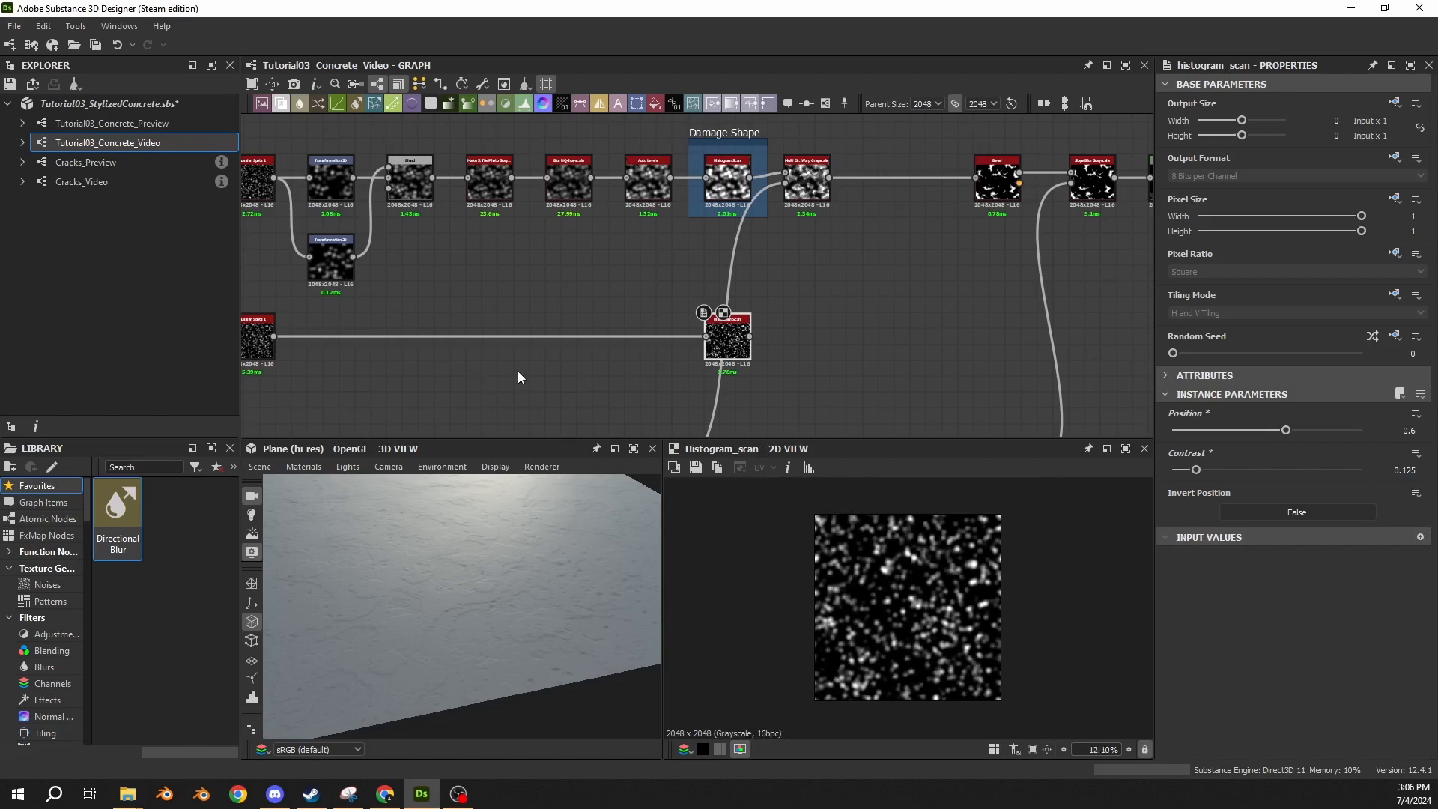
# Add a Multi Dir. Warp Grayscale node fed by the Histogram Scan node below the Damage Shape frame.
pyautogui.moveTo(518, 370); pyautogui.dragTo(408, 381, button='middle')
pyautogui.scroll(1, 636, 199)
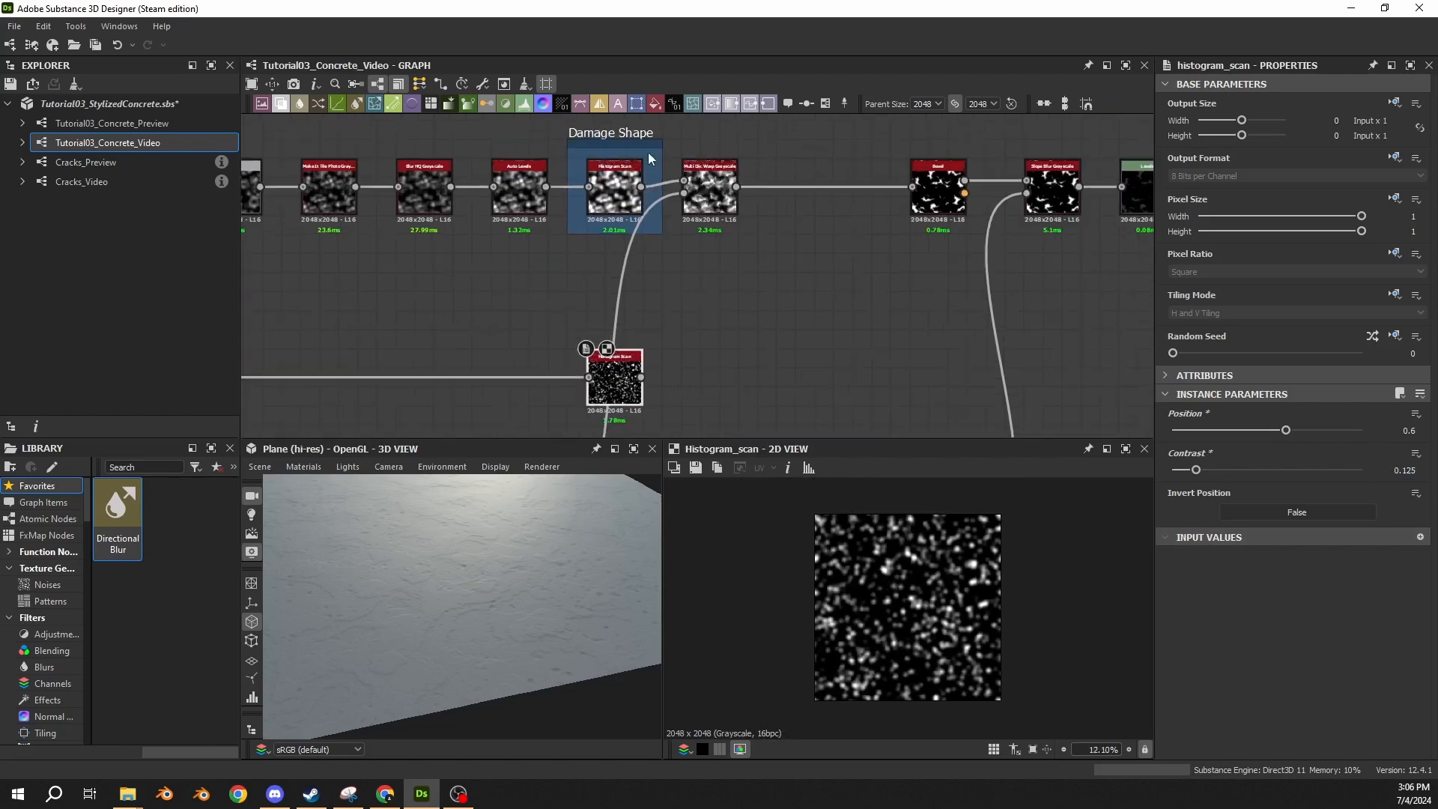
pyautogui.scroll(2, 698, 347)
pyautogui.moveTo(699, 348); pyautogui.dragTo(667, 274, button='middle')
pyautogui.moveTo(583, 317); pyautogui.dragTo(651, 313)
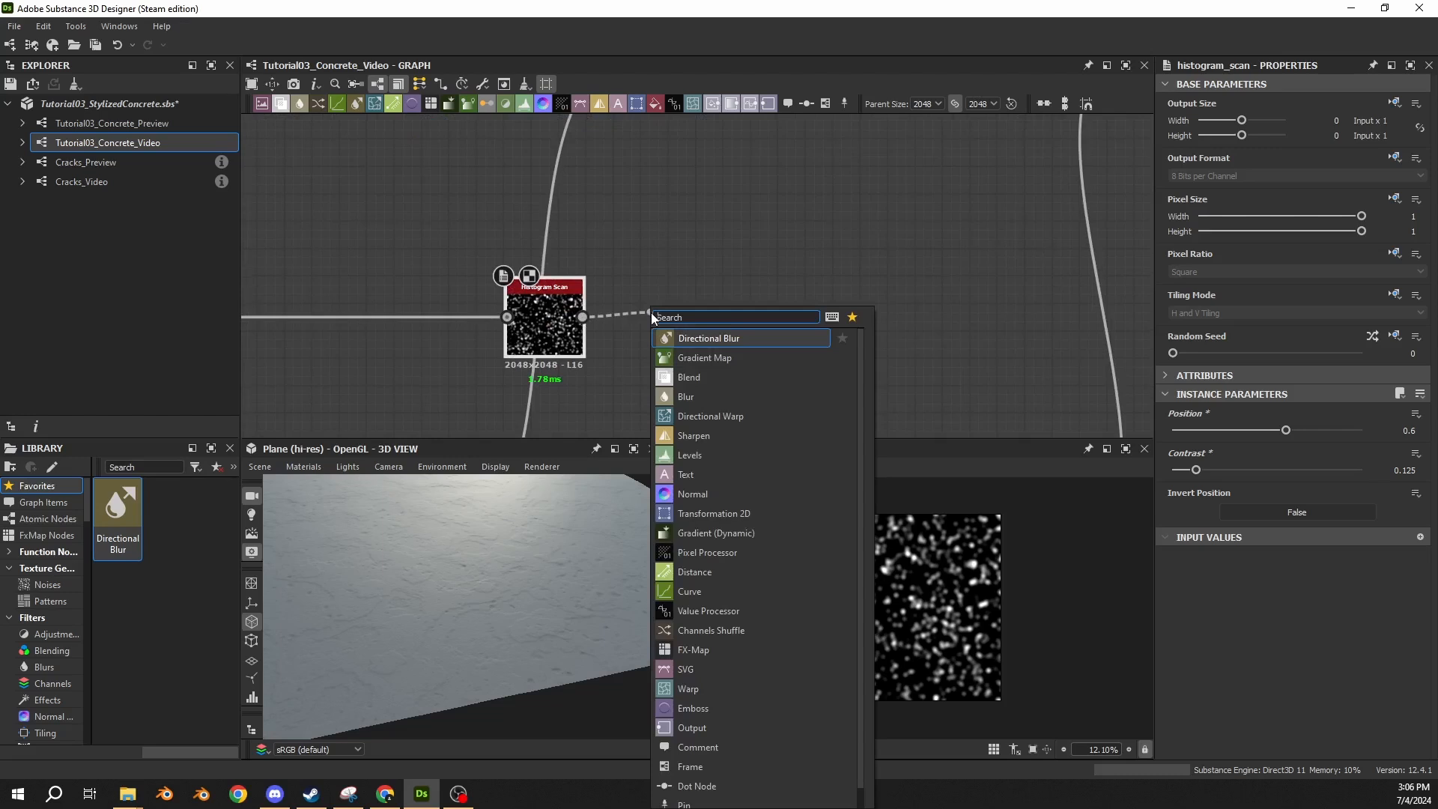
pyautogui.write('multi')
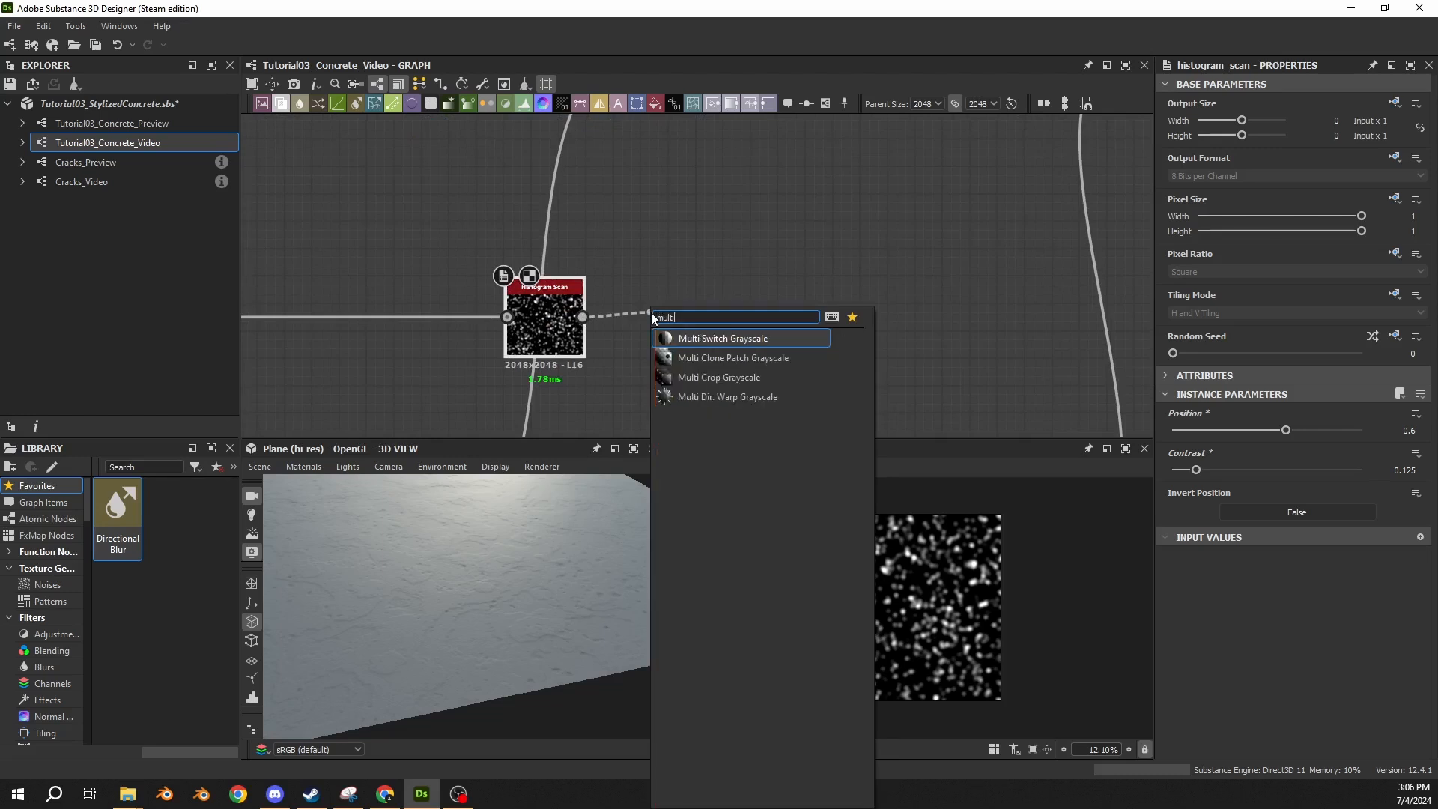
pyautogui.click(695, 397)
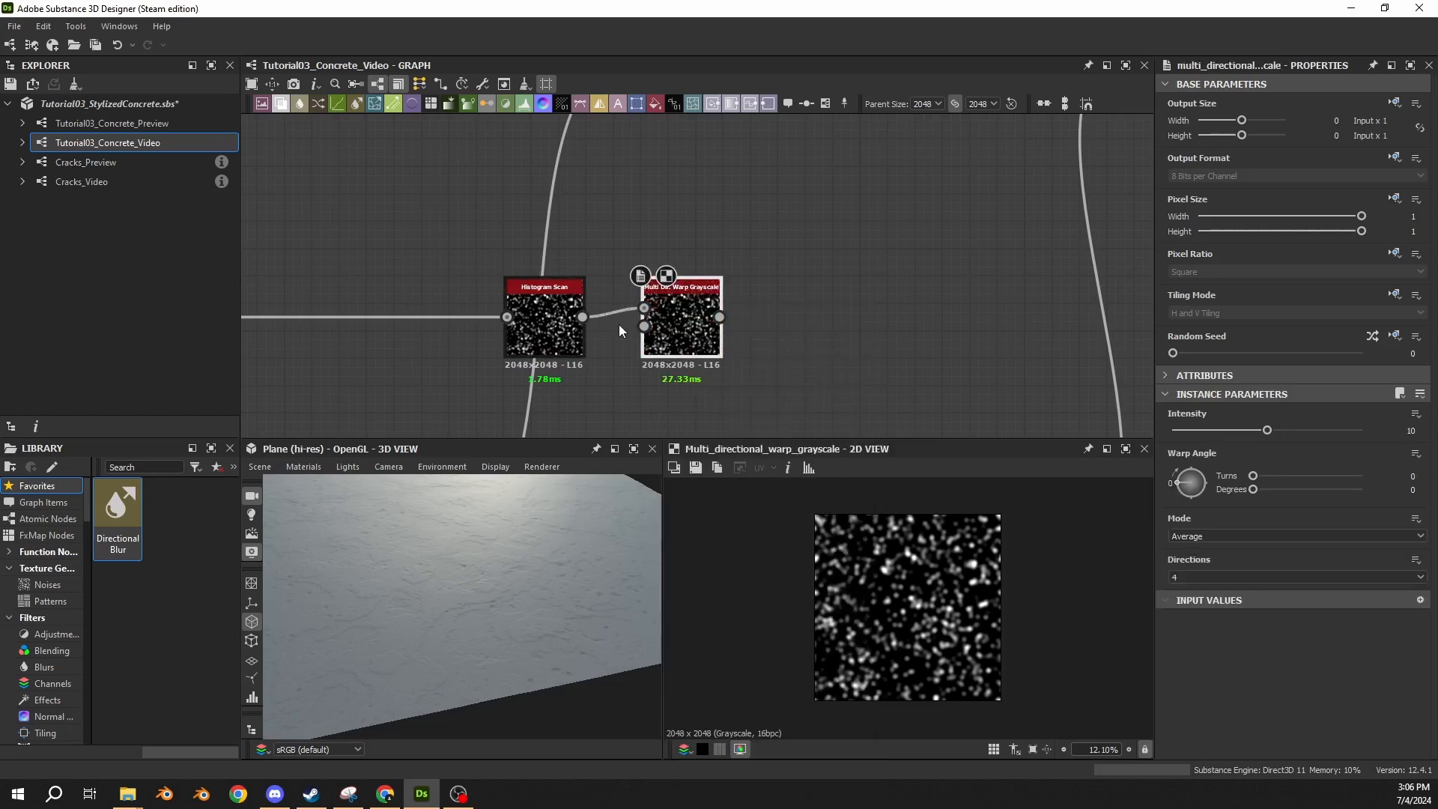
# Connect the dot node of the long link beneath the new Multi Dir. Warp Grayscale node to the warp's second input.
pyautogui.scroll(-3, 618, 330)
pyautogui.click(645, 178)
pyautogui.scroll(1, 645, 178)
pyautogui.moveTo(626, 277); pyautogui.dragTo(627, 189, button='middle')
pyautogui.moveTo(510, 379); pyautogui.dragTo(627, 248)
pyautogui.click(649, 254)
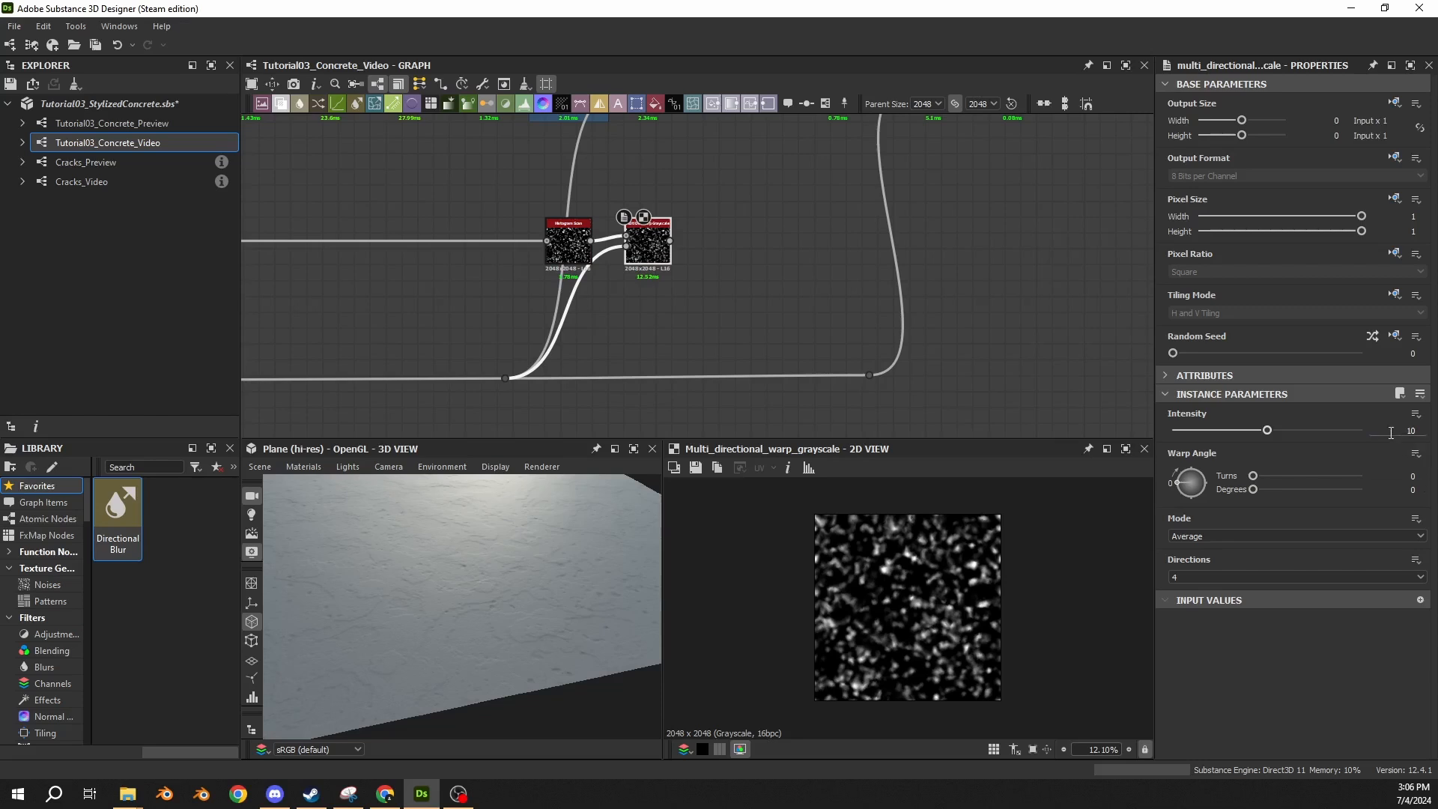
# Set the new Multi Dir. Warp Grayscale node's intensity to 20 and its mode to Min.
pyautogui.doubleClick(1415, 430)
pyautogui.write('20')
pyautogui.press('Return')
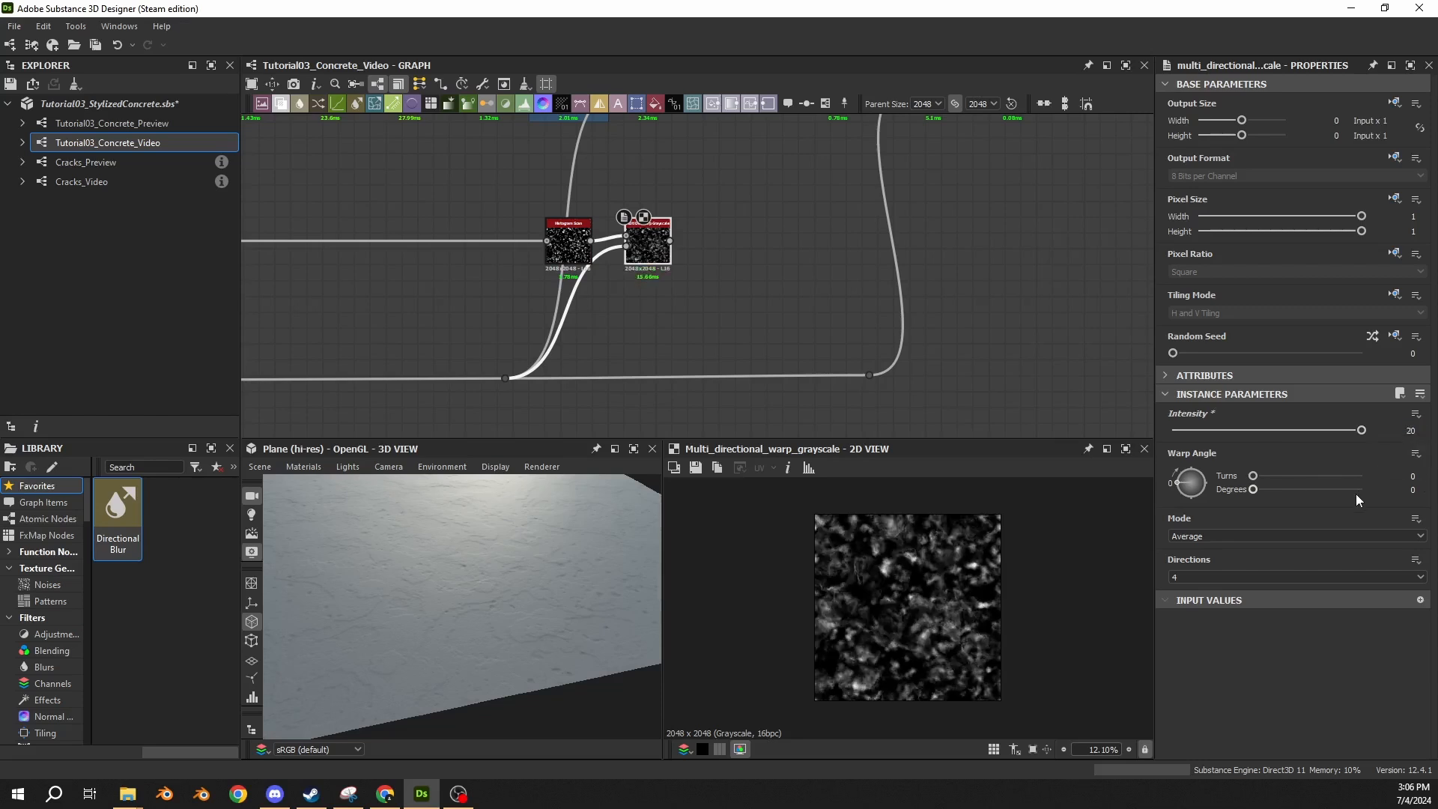
pyautogui.click(1197, 537)
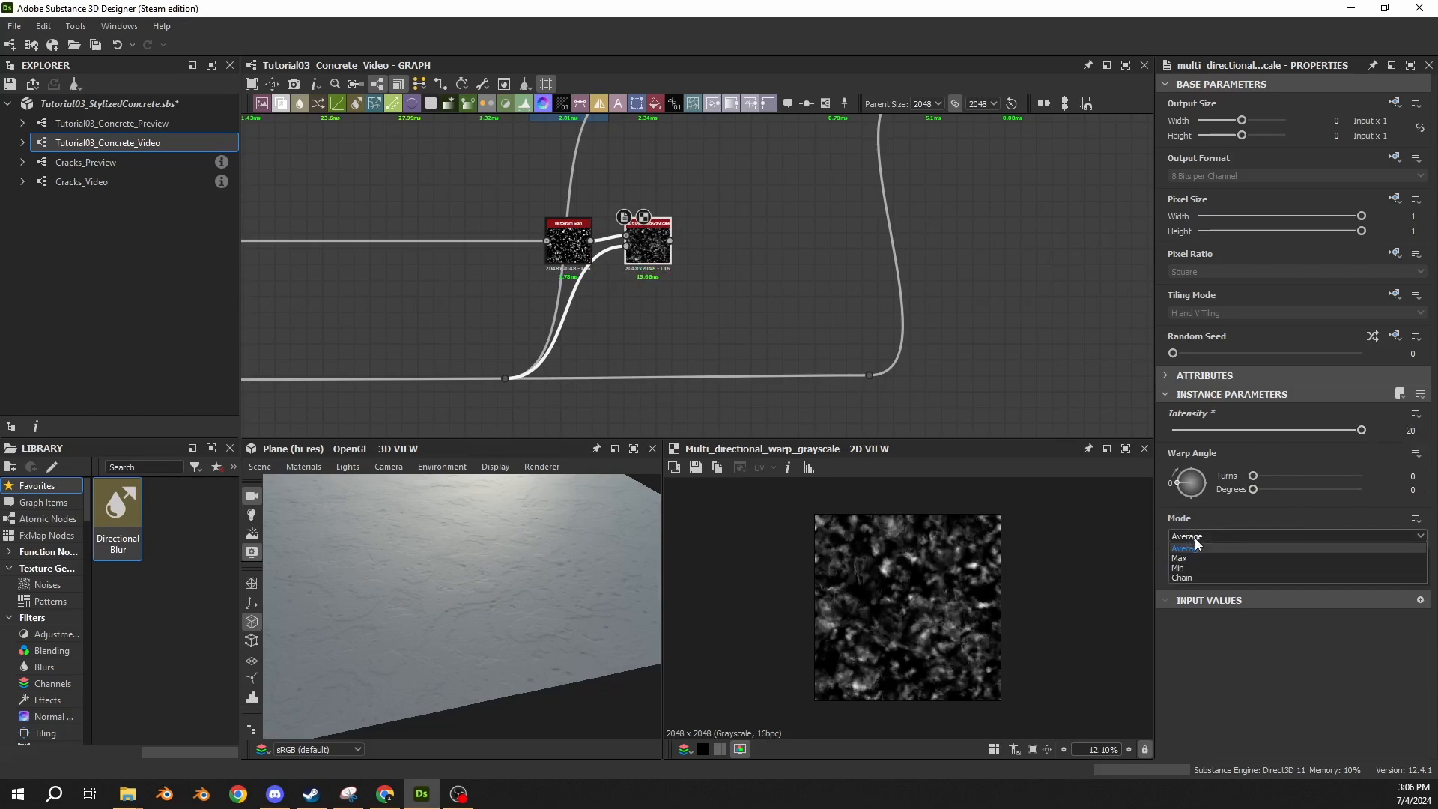
pyautogui.click(1180, 567)
# Connect a new Histogram Scan node to the lower Multi Dir. Warp Grayscale output and place it just beside the warp.
pyautogui.moveTo(644, 288); pyautogui.dragTo(597, 385, button='middle')
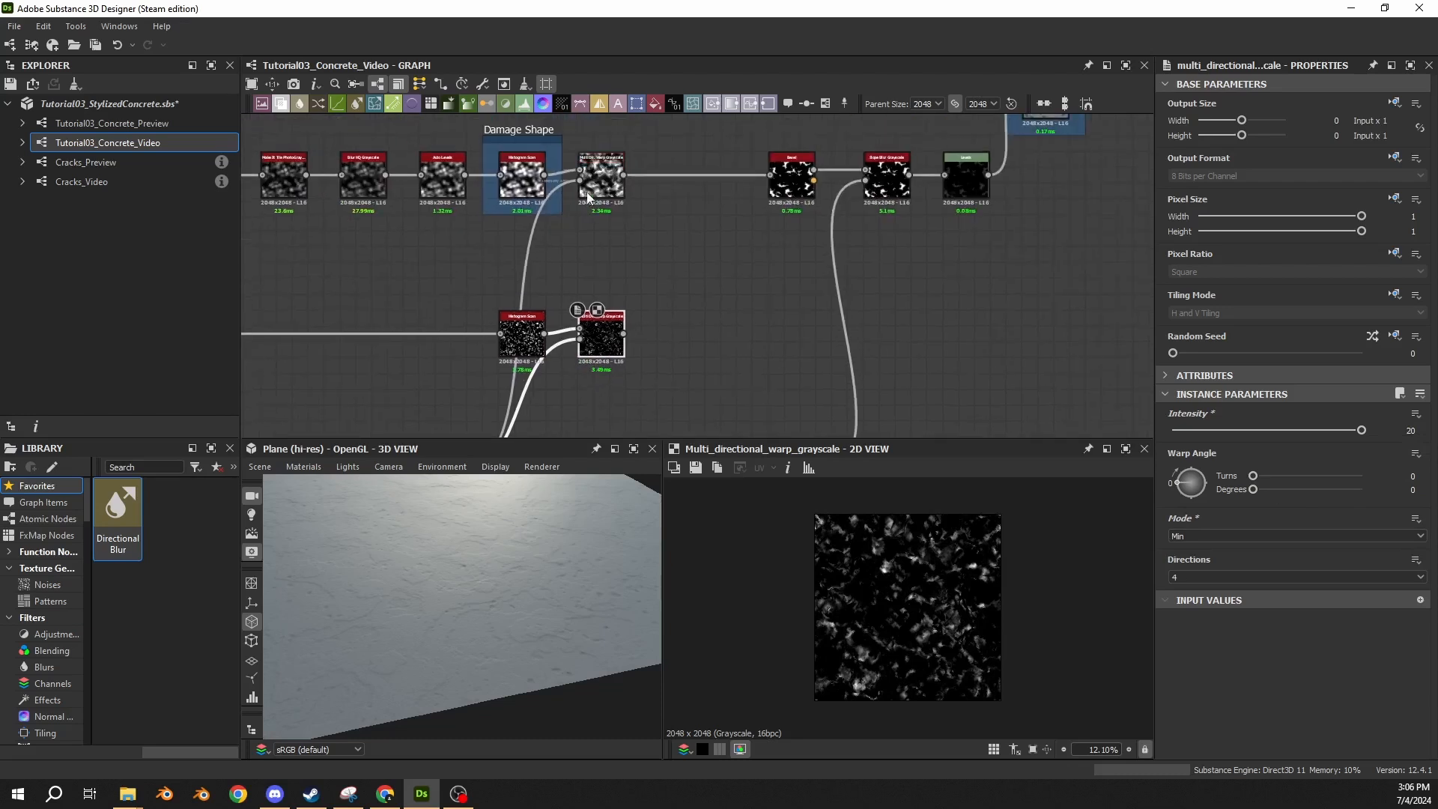
pyautogui.click(607, 193)
pyautogui.doubleClick(618, 337)
pyautogui.moveTo(621, 334); pyautogui.dragTo(767, 331)
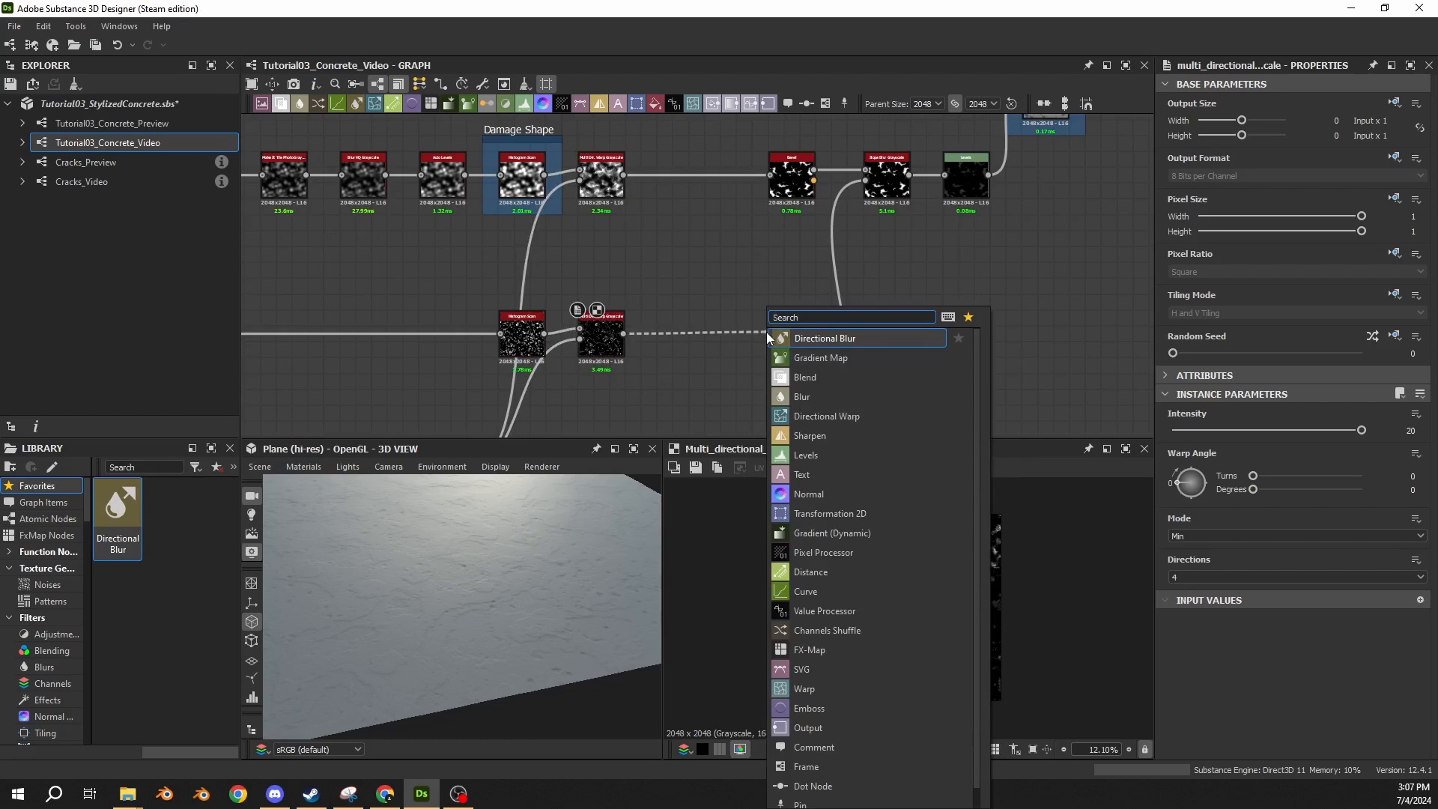
pyautogui.write('scan')
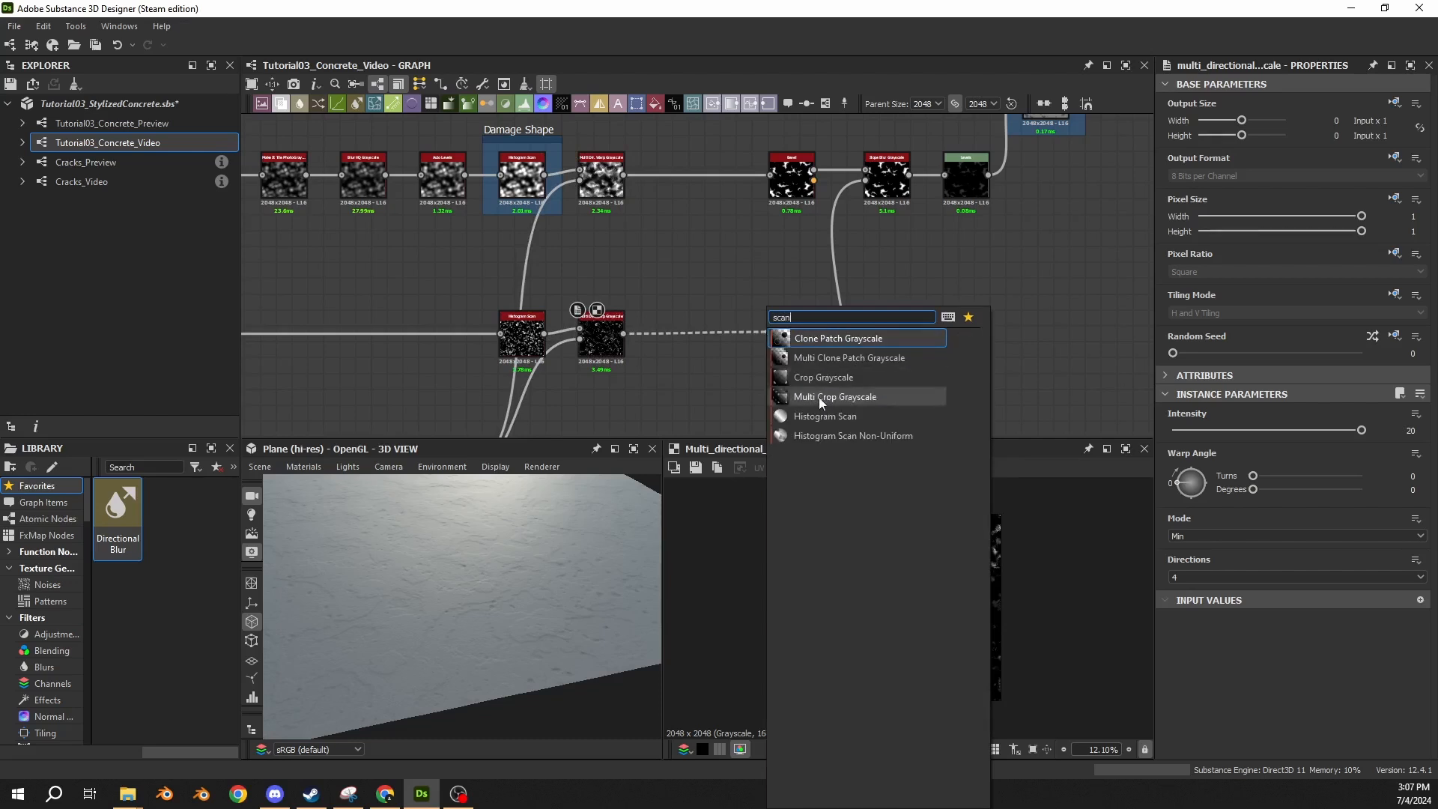
pyautogui.click(825, 416)
pyautogui.moveTo(787, 336); pyautogui.dragTo(680, 336)
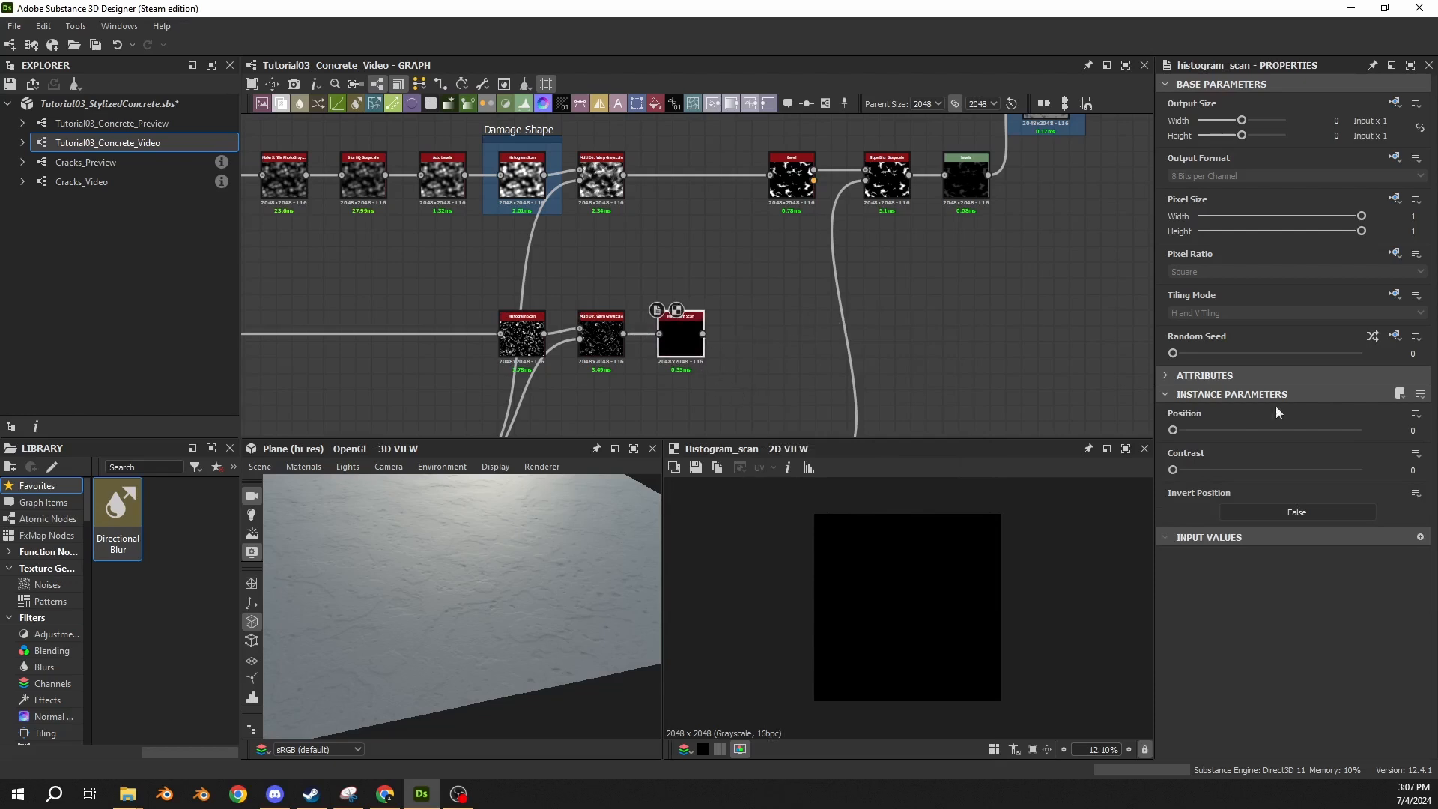
# Set the Histogram Scan node after the lower warp to position 0.79 and contrast 0.42.
pyautogui.moveTo(1408, 431); pyautogui.dragTo(1432, 433)
pyautogui.write('.79')
pyautogui.press('Return')
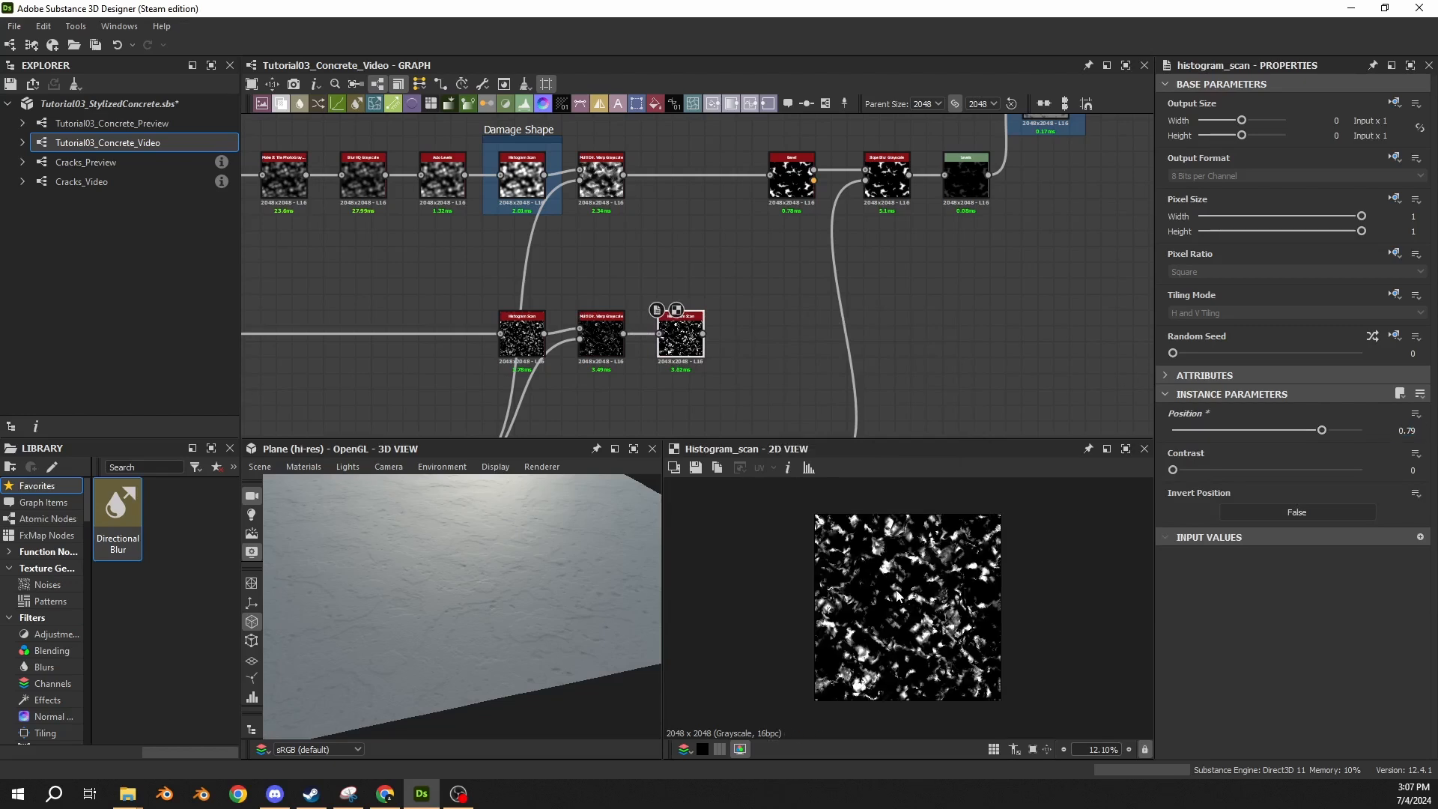
pyautogui.scroll(8, 904, 667)
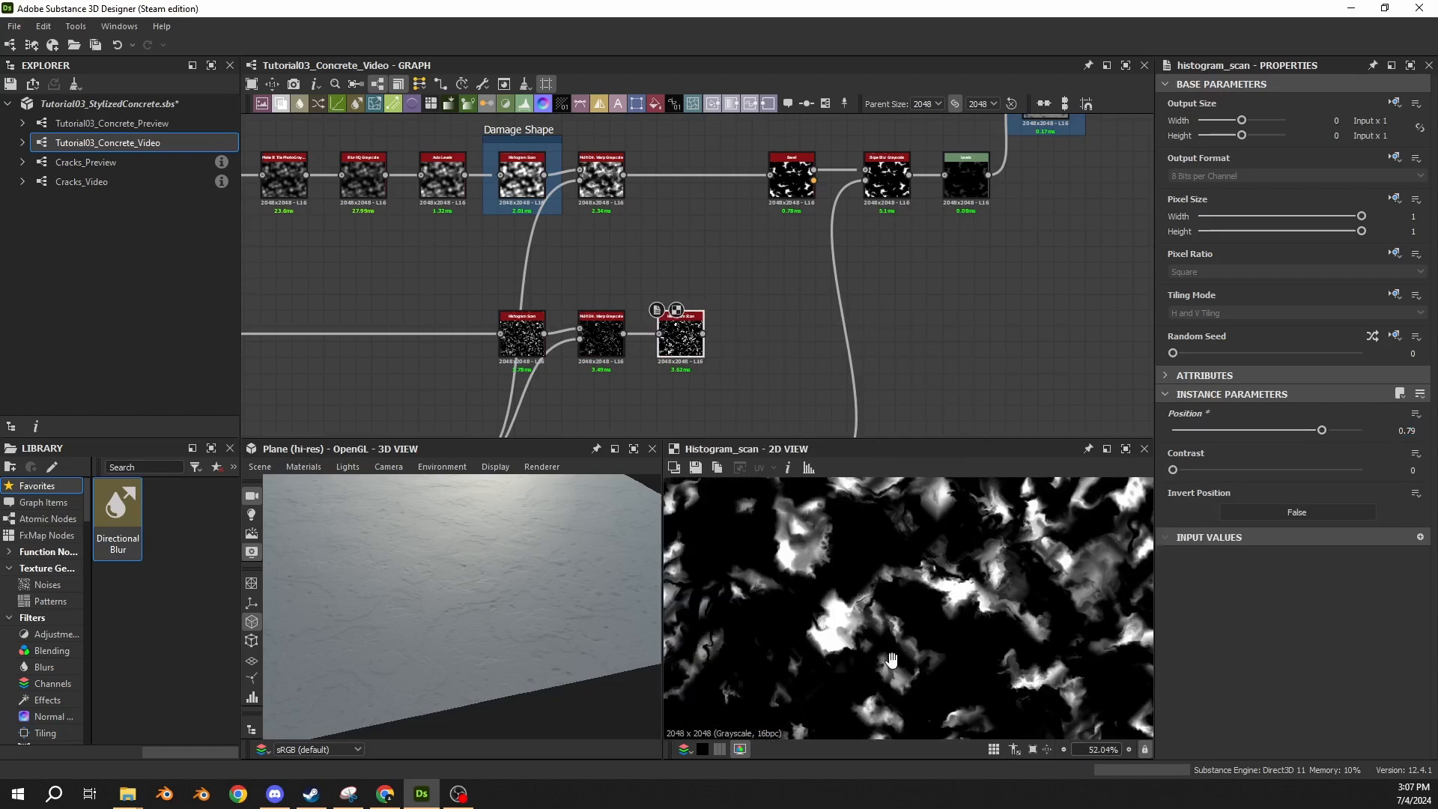
pyautogui.moveTo(1404, 471); pyautogui.dragTo(1424, 464)
pyautogui.write('0.42')
pyautogui.press('Return')
pyautogui.scroll(-3, 855, 622)
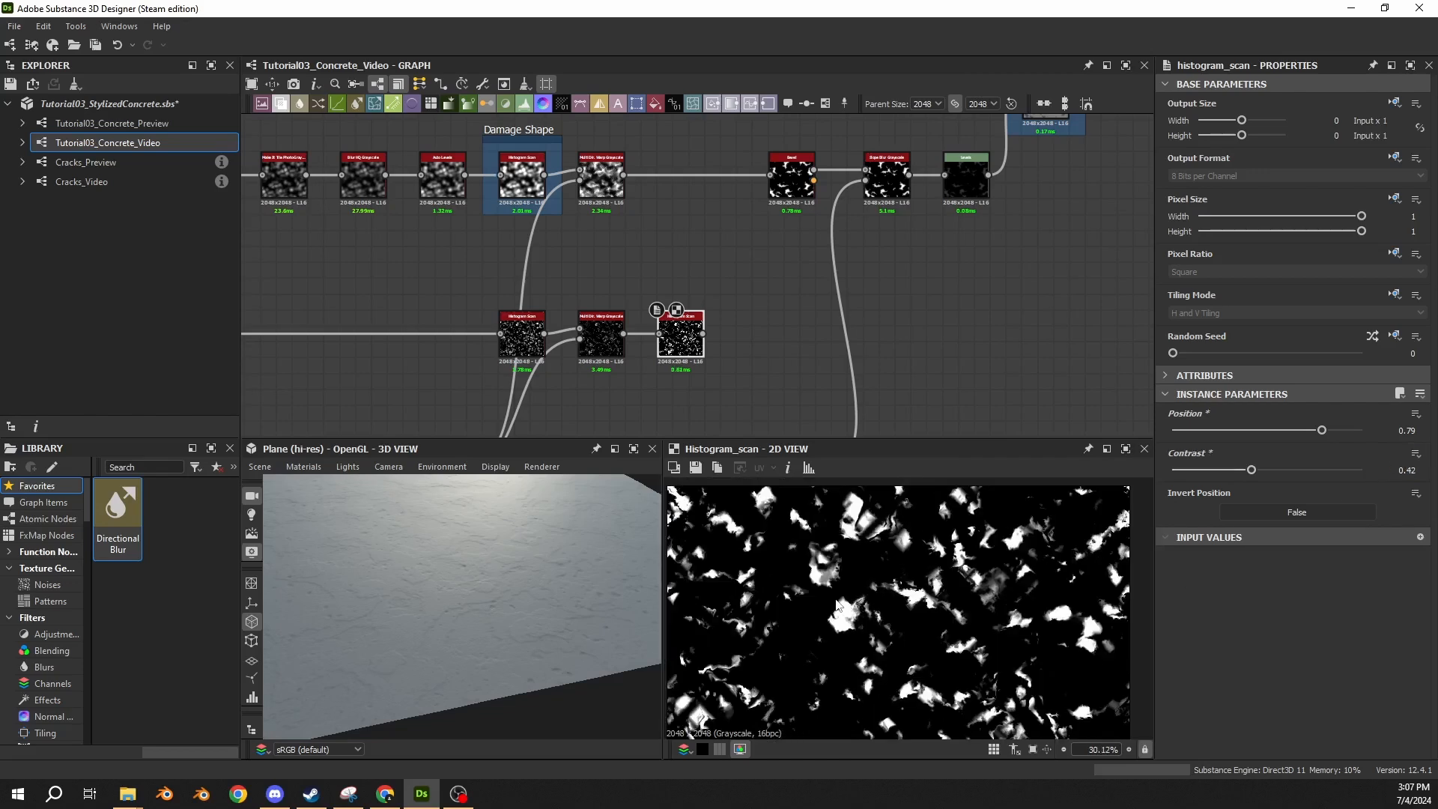
# Add a Bevel node after the last Histogram Scan of the lower chain and align it beneath the upper Bevel node.
pyautogui.moveTo(705, 333); pyautogui.dragTo(745, 332)
pyautogui.write('bevel')
pyautogui.press('Return')
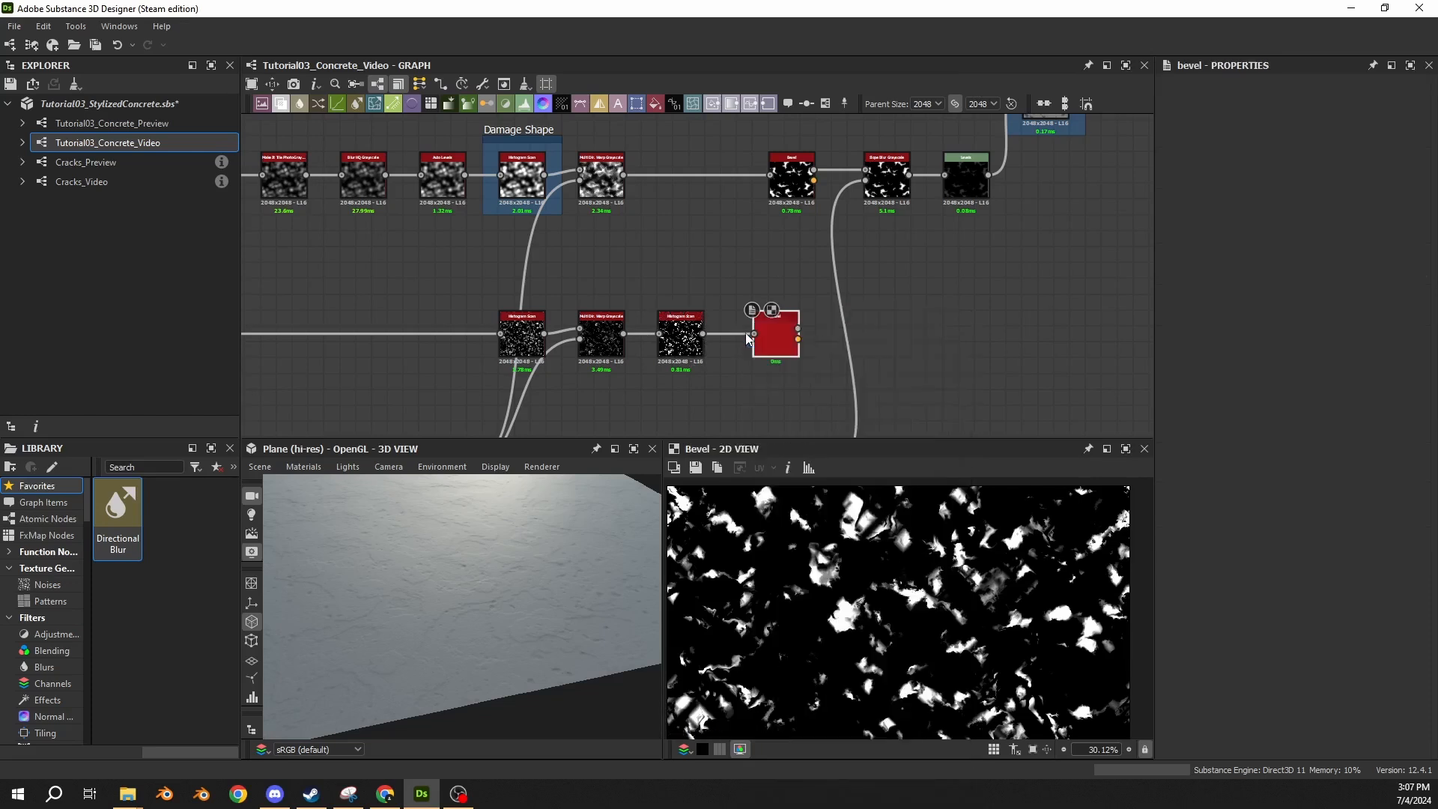
pyautogui.moveTo(767, 341); pyautogui.dragTo(781, 341)
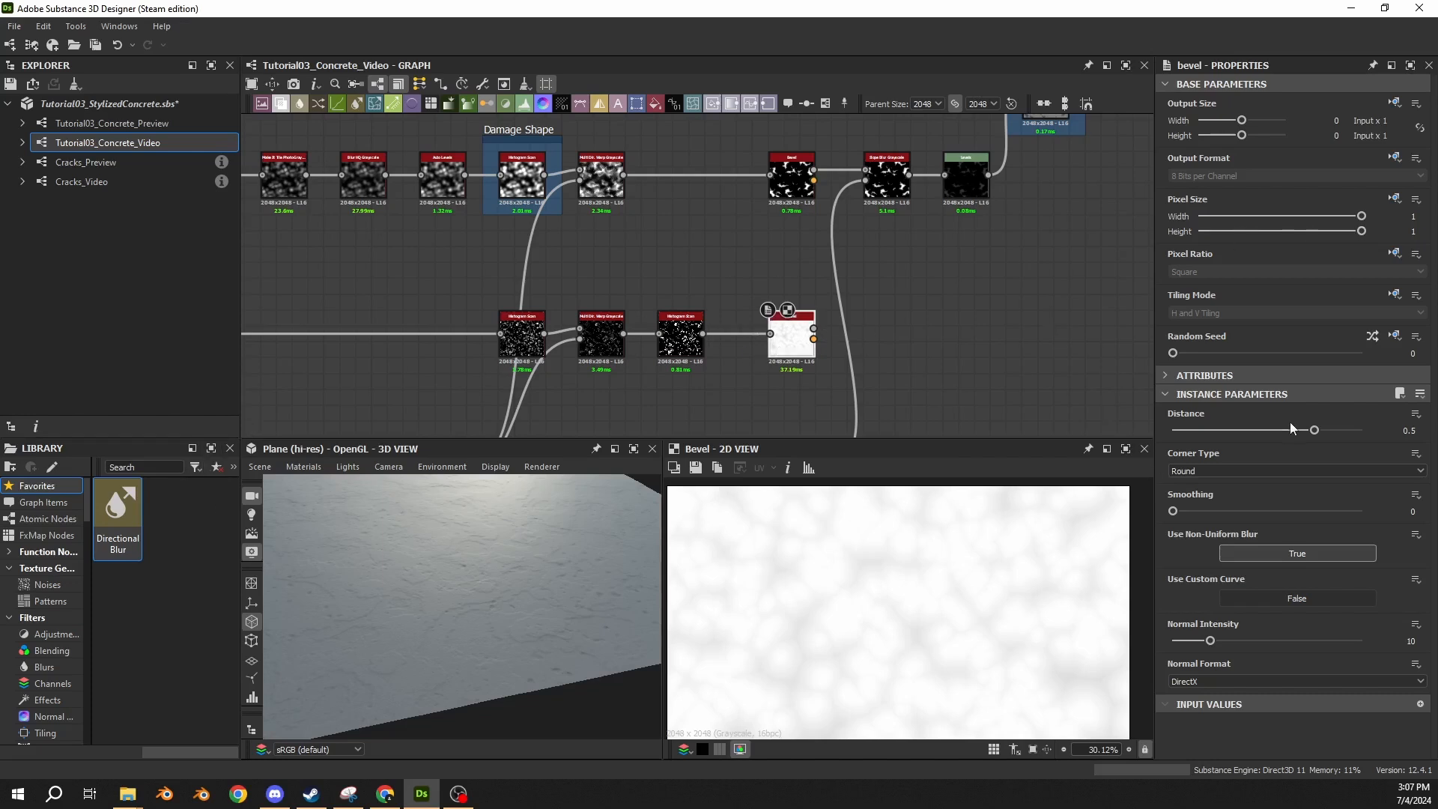
# Set the lower Bevel node's distance to -0.0225 and preview its height output up close.
pyautogui.doubleClick(1409, 431)
pyautogui.press('BackSpace')
pyautogui.write('-.002')
pyautogui.write('25')
pyautogui.press('Return')
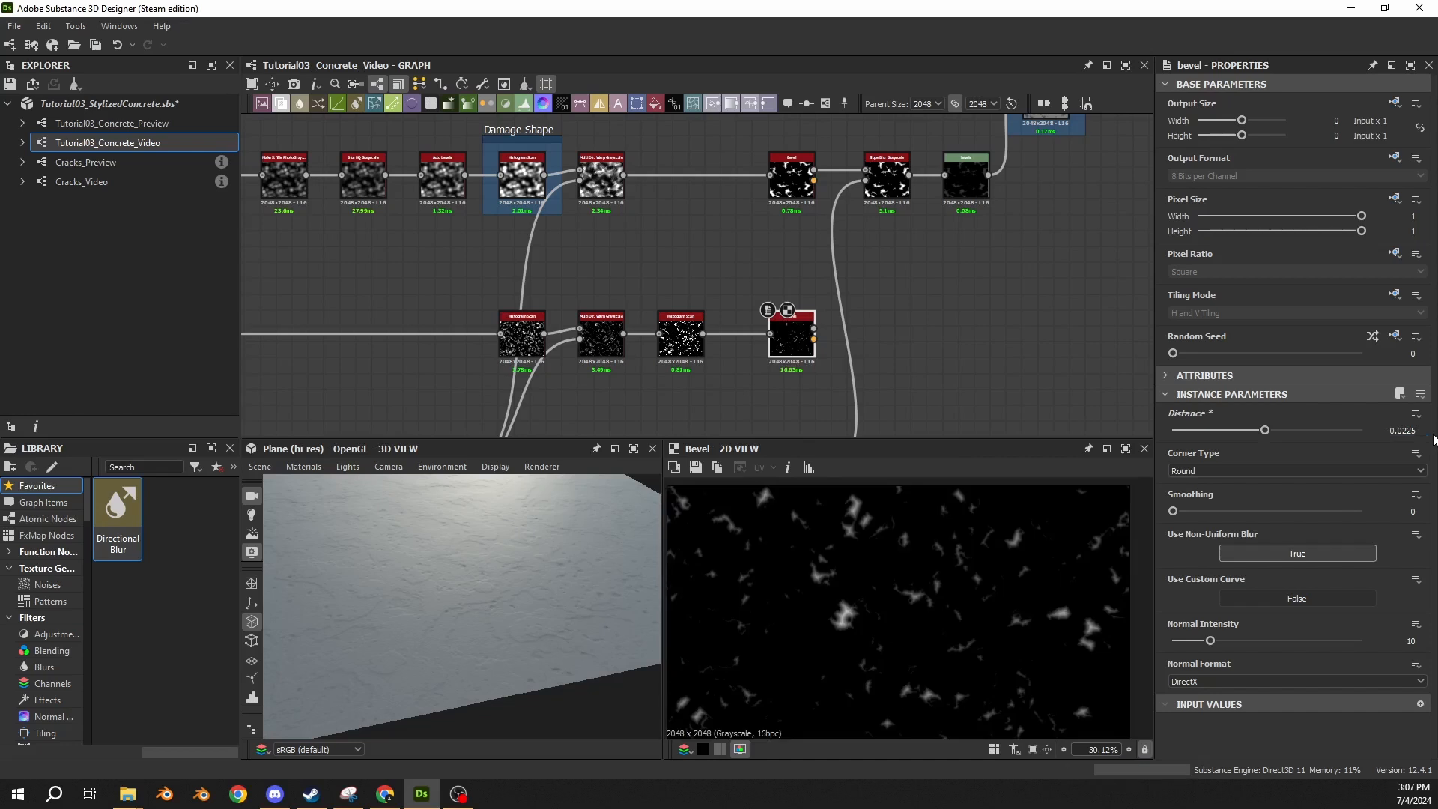
pyautogui.doubleClick(789, 346)
pyautogui.scroll(6, 846, 620)
pyautogui.scroll(2, 861, 573)
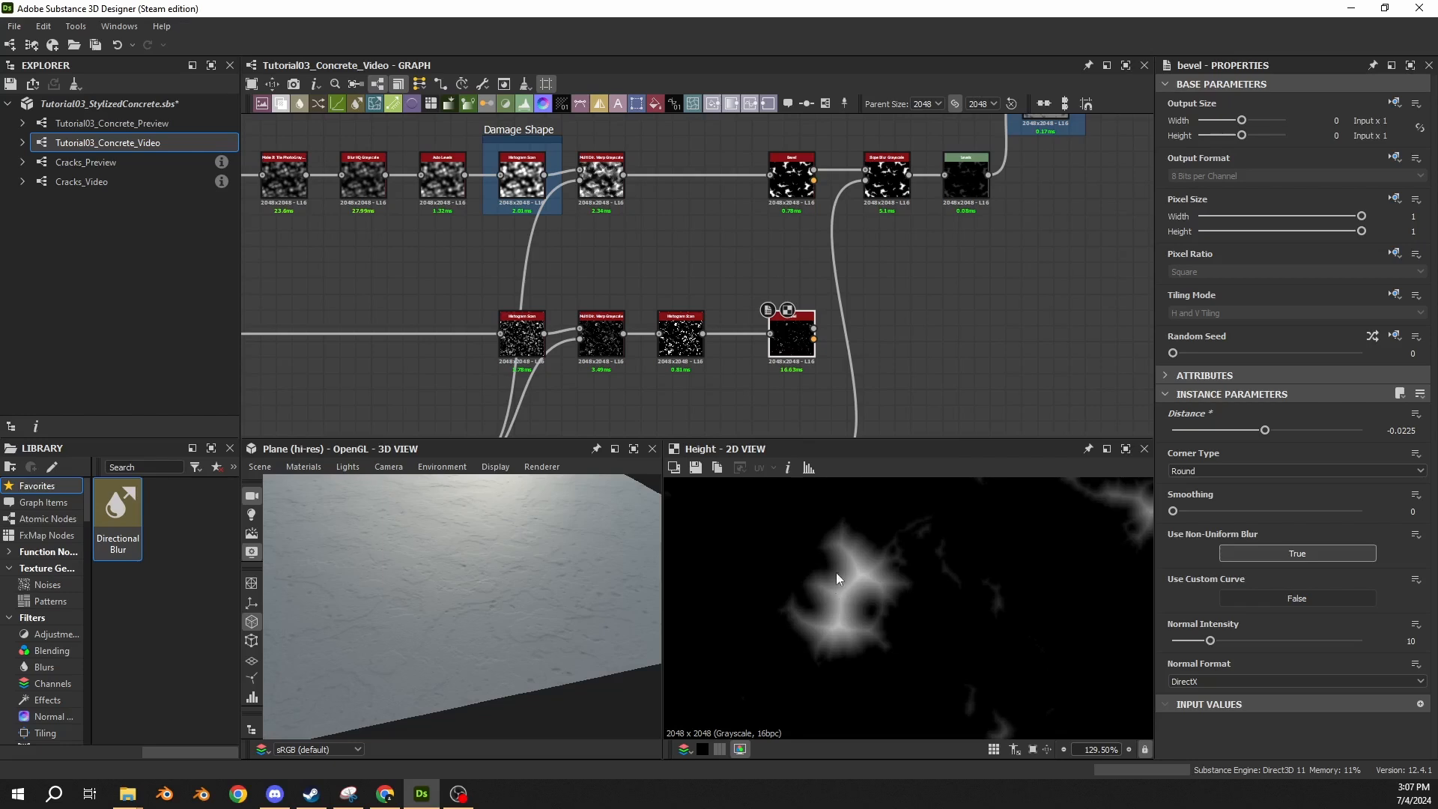
# Add a Slope Blur Grayscale node after the lower Bevel, feed its slope input from the shared noise line, and straighten that line's reroute points.
pyautogui.scroll(2, 706, 313)
pyautogui.moveTo(677, 327); pyautogui.dragTo(754, 339)
pyautogui.write('slope')
pyautogui.press('Return')
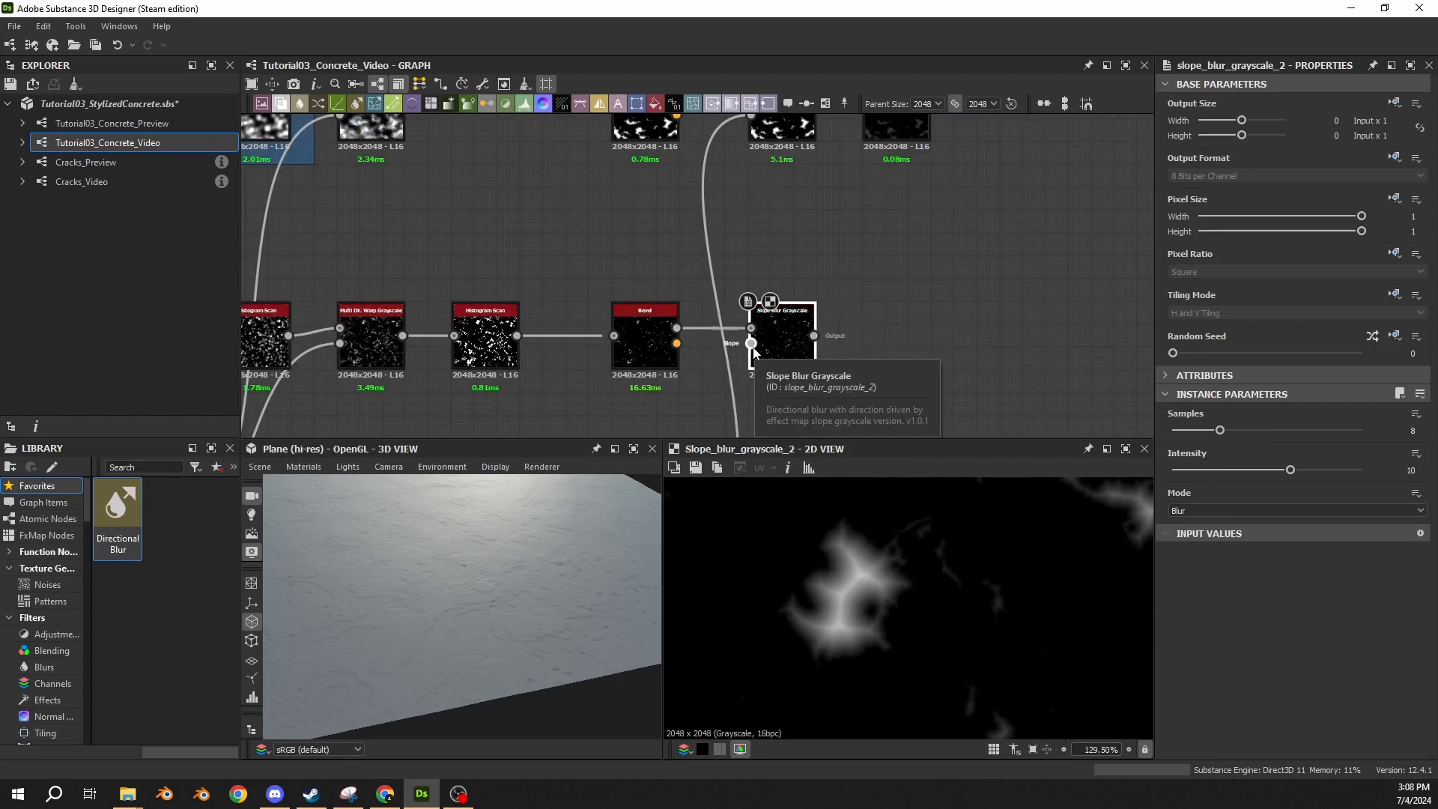
pyautogui.scroll(-3, 787, 262)
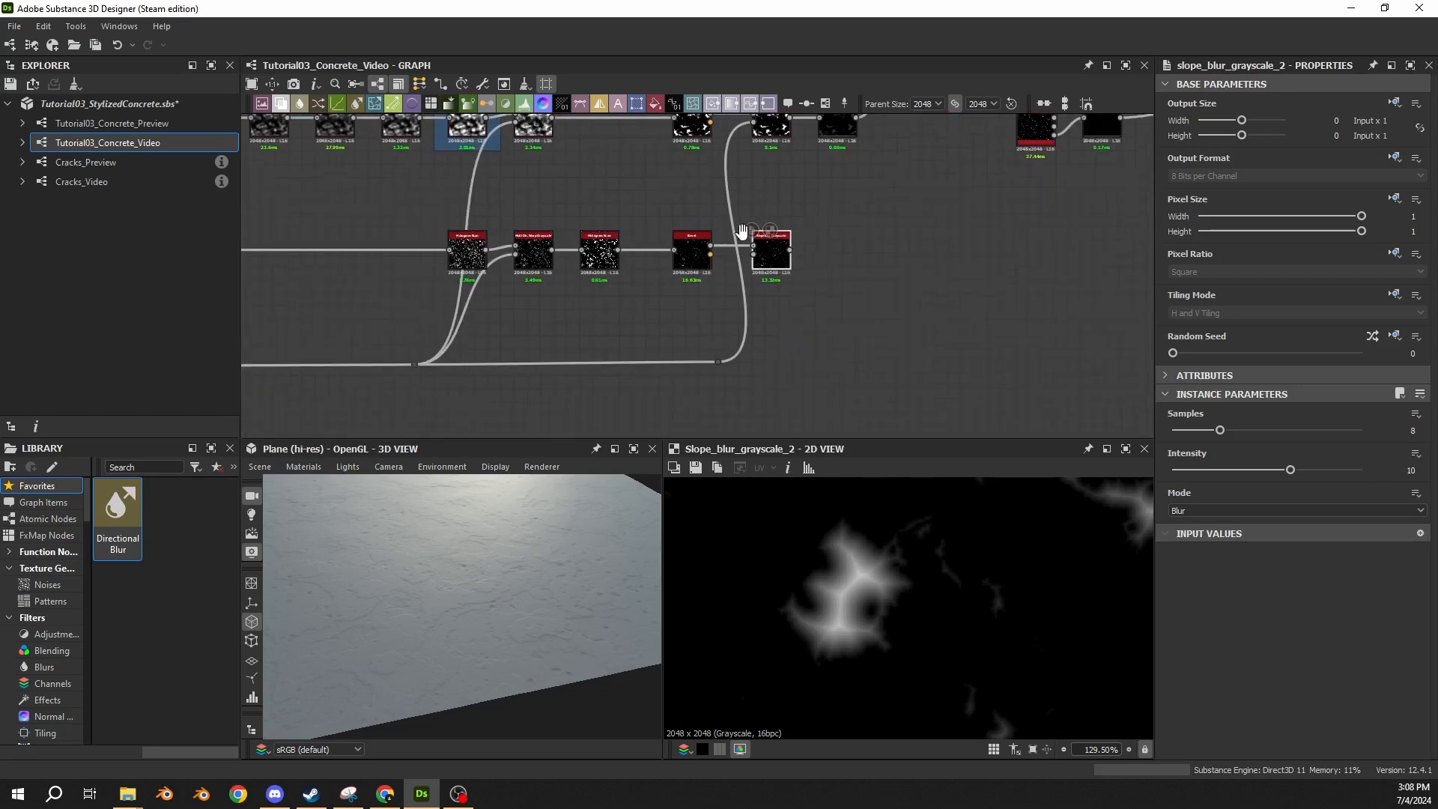
pyautogui.moveTo(724, 362); pyautogui.dragTo(754, 255)
pyautogui.moveTo(720, 363); pyautogui.dragTo(705, 369)
pyautogui.moveTo(416, 365); pyautogui.dragTo(417, 368)
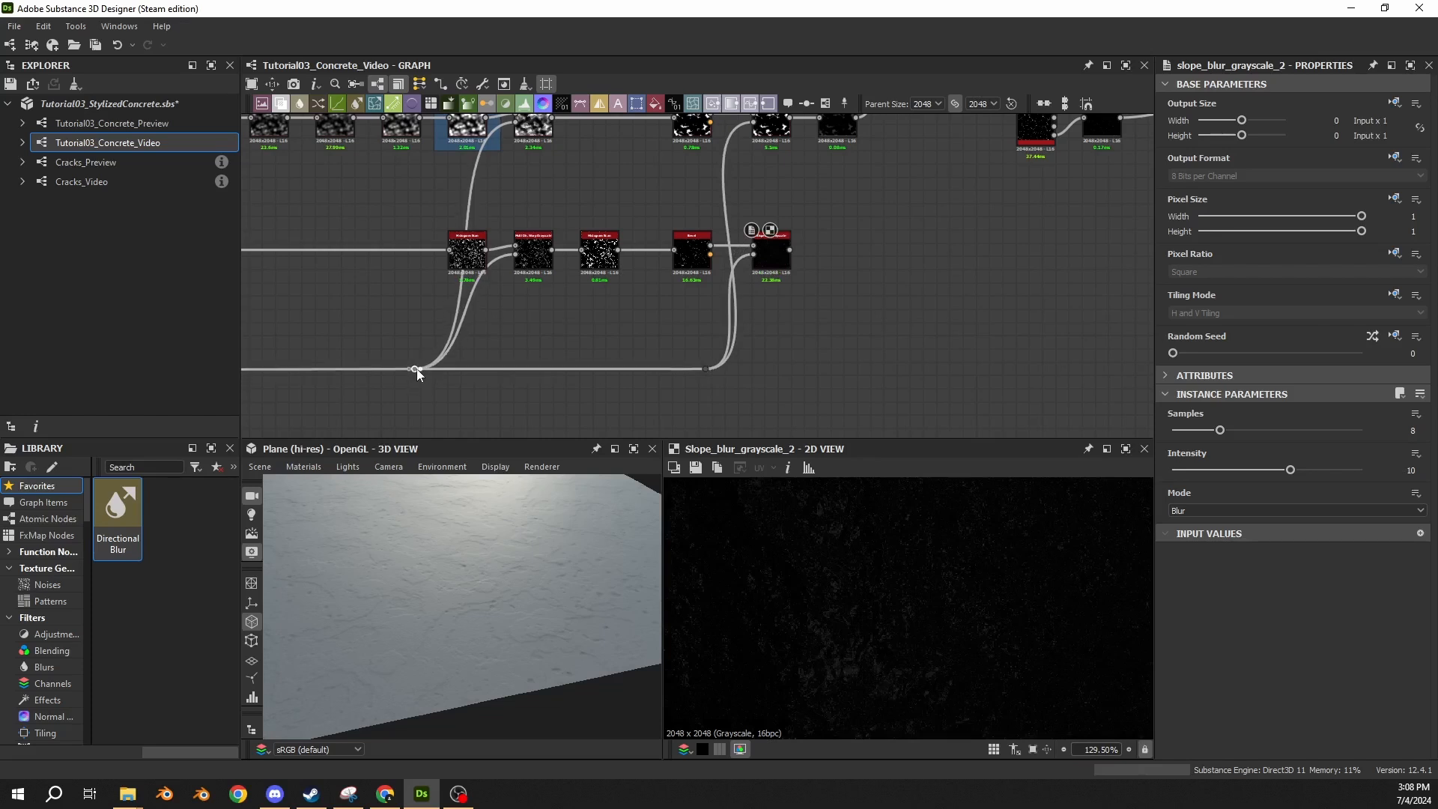
# Set the lower Slope Blur Grayscale node to 32 samples, intensity 0.15 and mode Min.
pyautogui.moveTo(693, 279); pyautogui.dragTo(648, 314, button='middle')
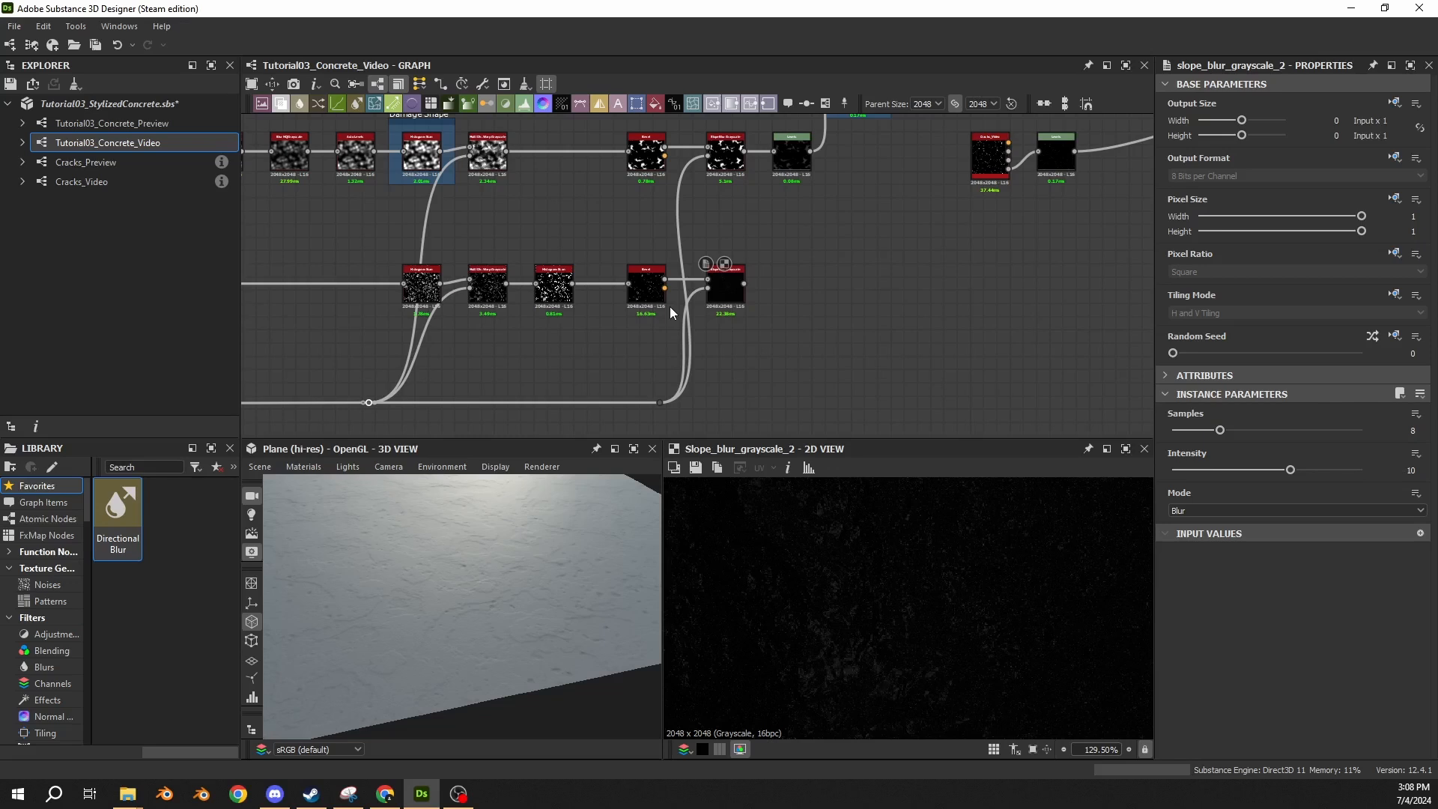
pyautogui.click(725, 289)
pyautogui.moveTo(1220, 429); pyautogui.dragTo(1371, 431)
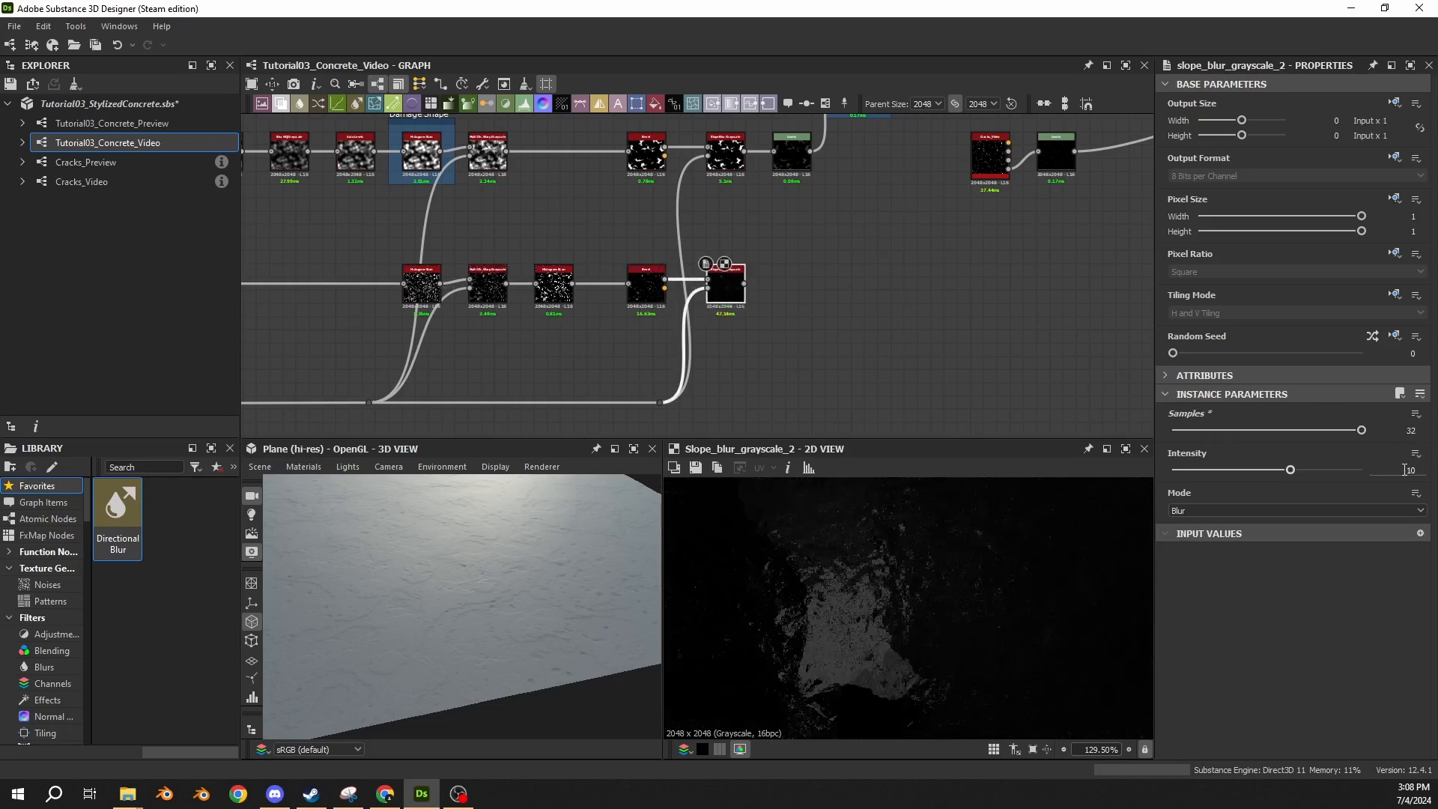
pyautogui.click(1404, 470)
pyautogui.write('0.15')
pyautogui.press('Return')
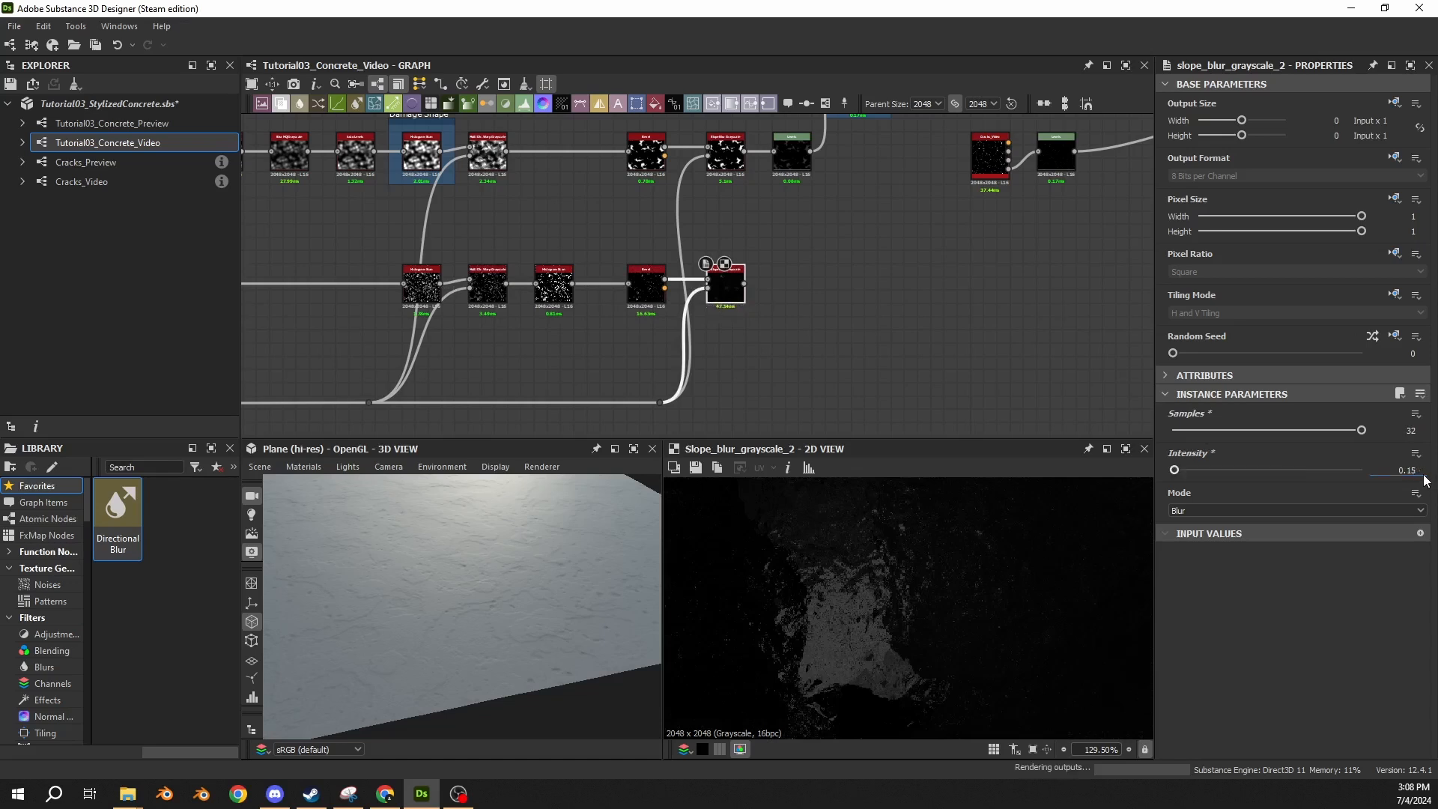
pyautogui.click(1251, 509)
pyautogui.click(1191, 535)
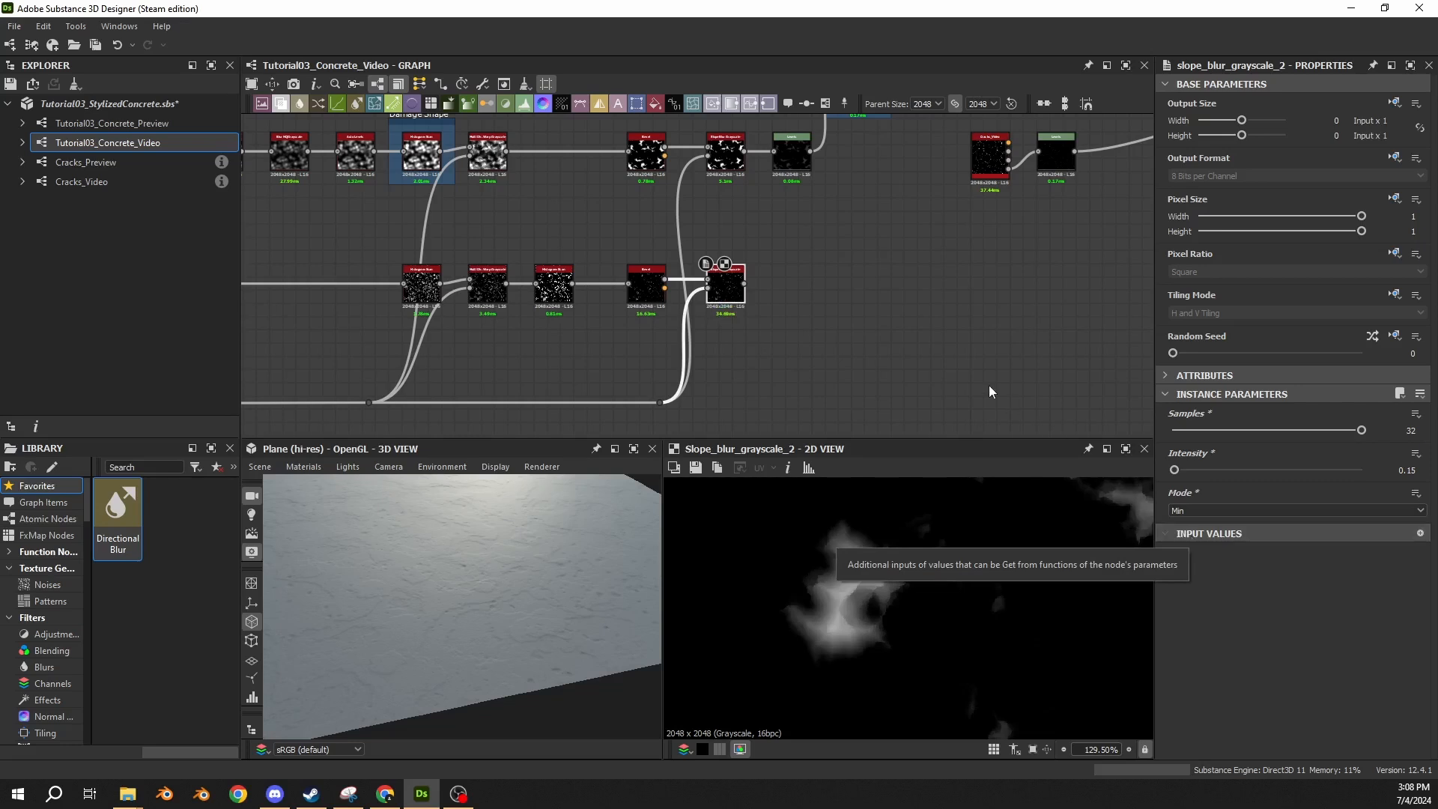
# Add a Blend node that combines the lower Slope Blur Grayscale output with the upper Levels output.
pyautogui.moveTo(782, 224); pyautogui.dragTo(835, 274, button='middle')
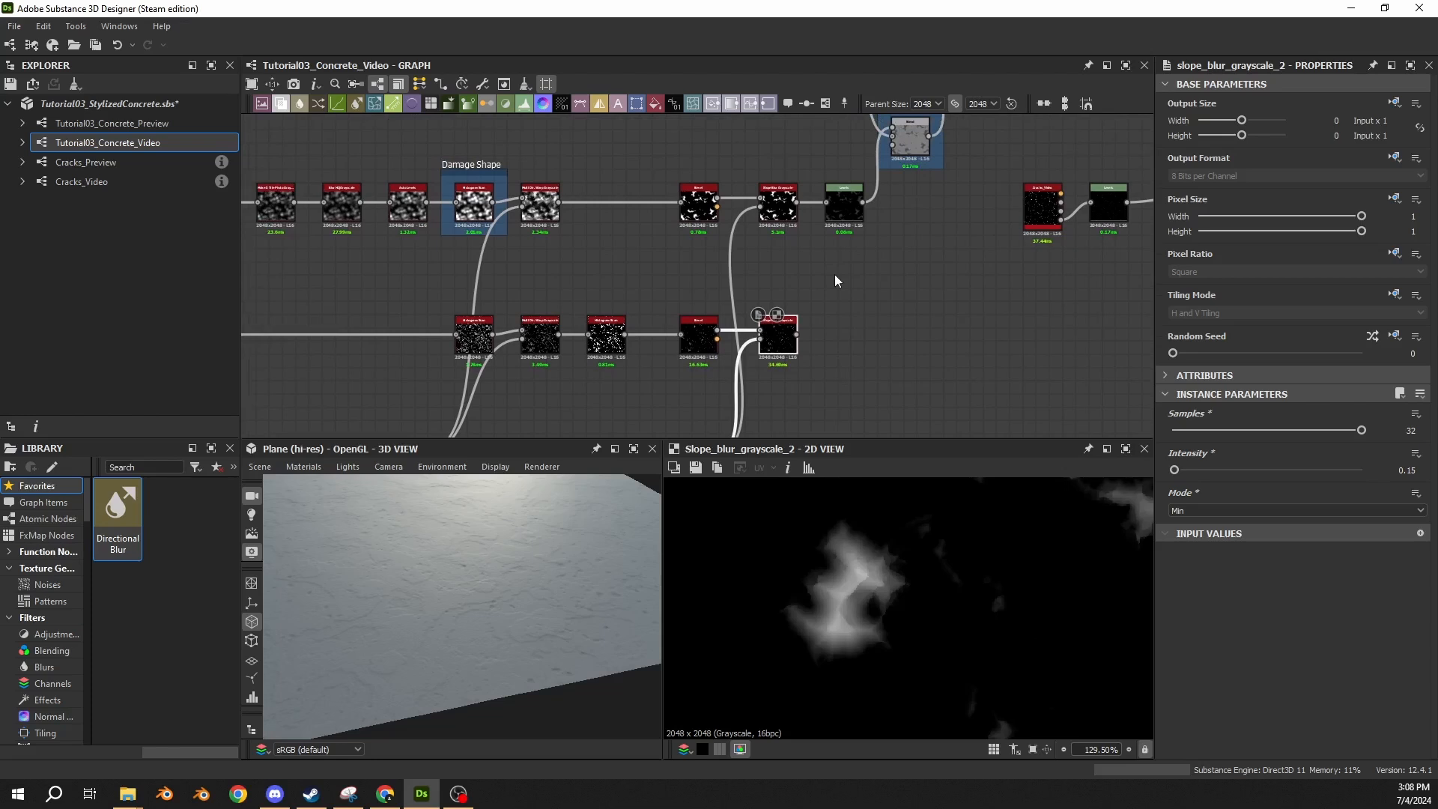
pyautogui.moveTo(797, 335); pyautogui.dragTo(888, 279)
pyautogui.write('blend')
pyautogui.press('Return')
pyautogui.scroll(1, 905, 250)
pyautogui.moveTo(905, 250); pyautogui.dragTo(871, 264, button='middle')
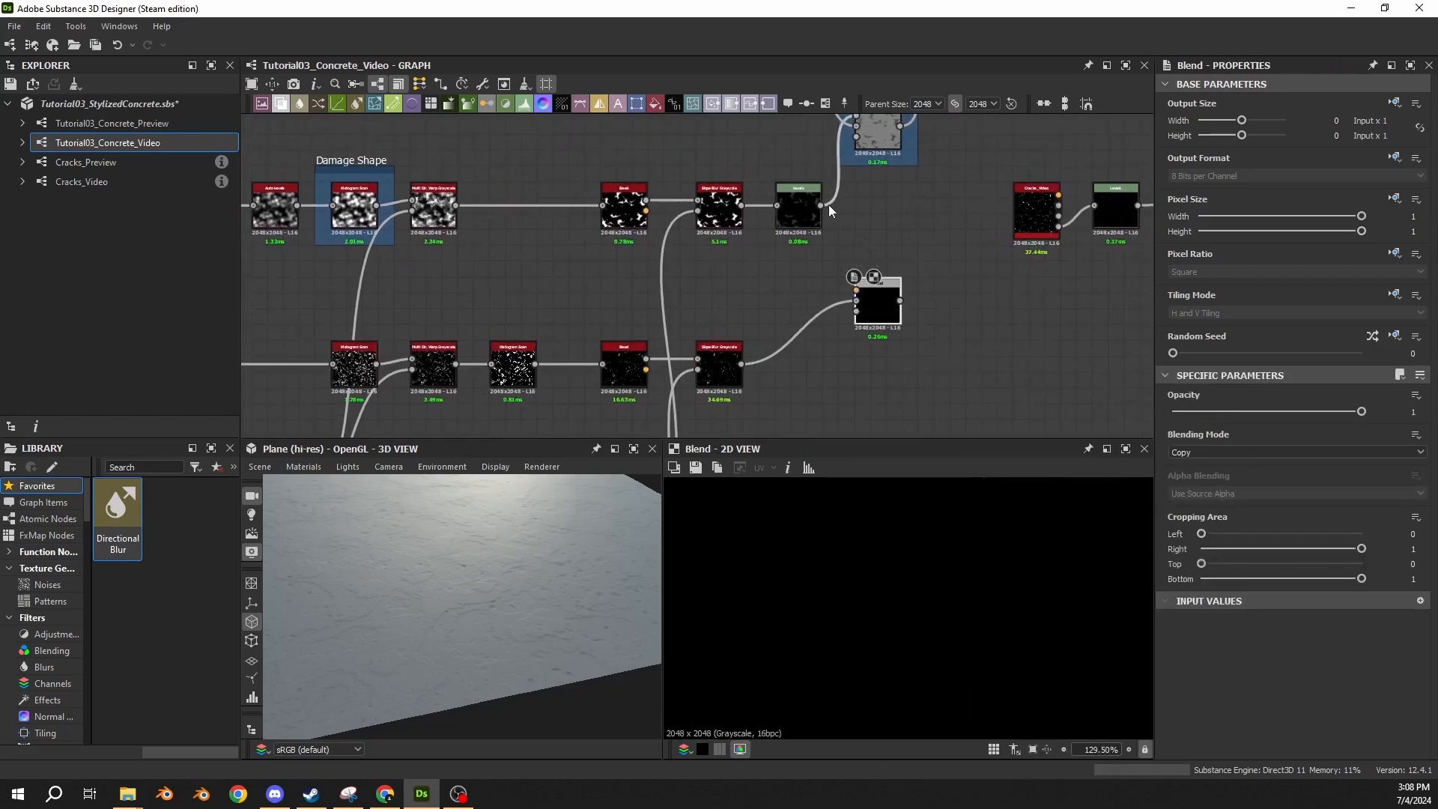
pyautogui.moveTo(827, 204); pyautogui.dragTo(856, 290)
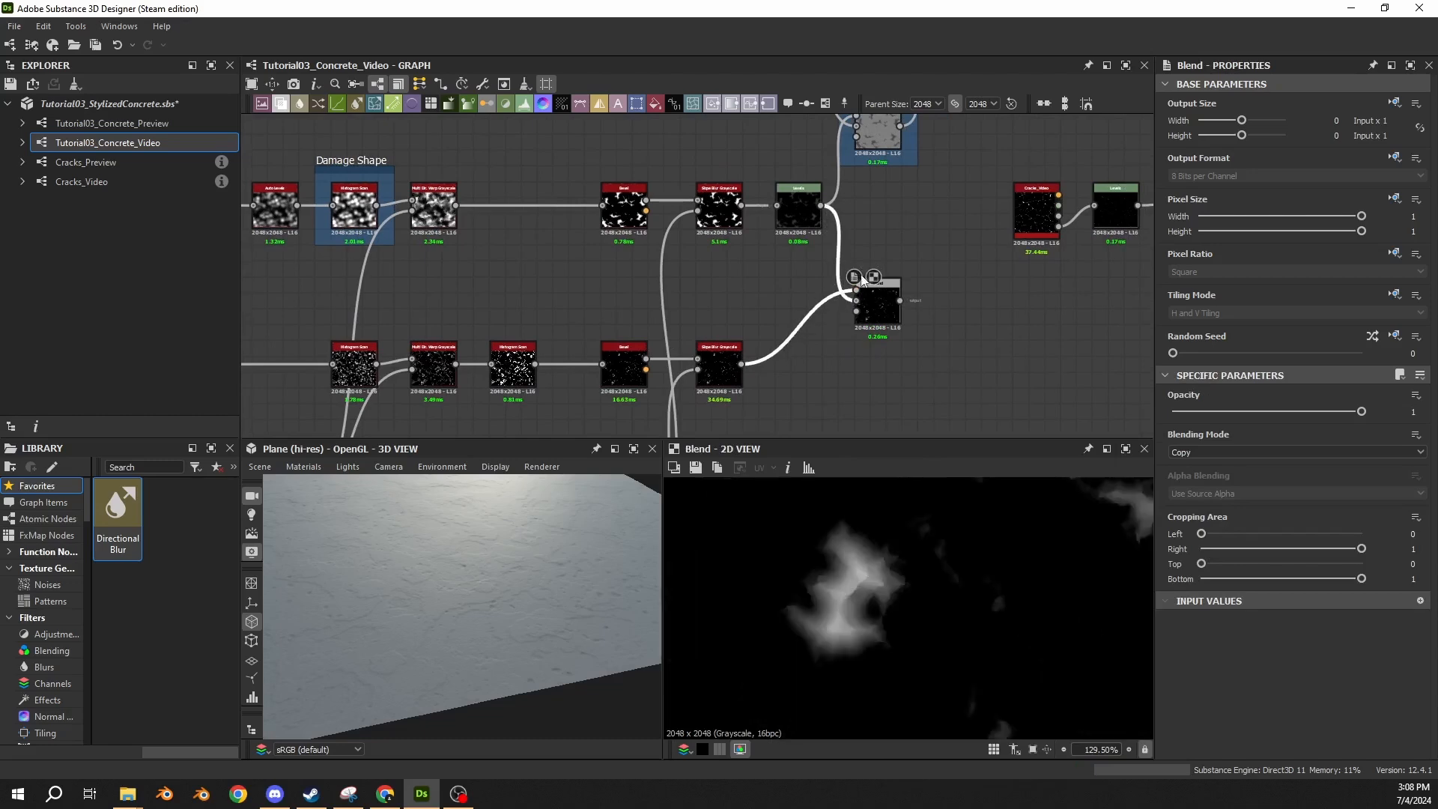
# Move both damage chains and their new Blend node away from the 05 Damage Noise frame to make room.
pyautogui.click(800, 212)
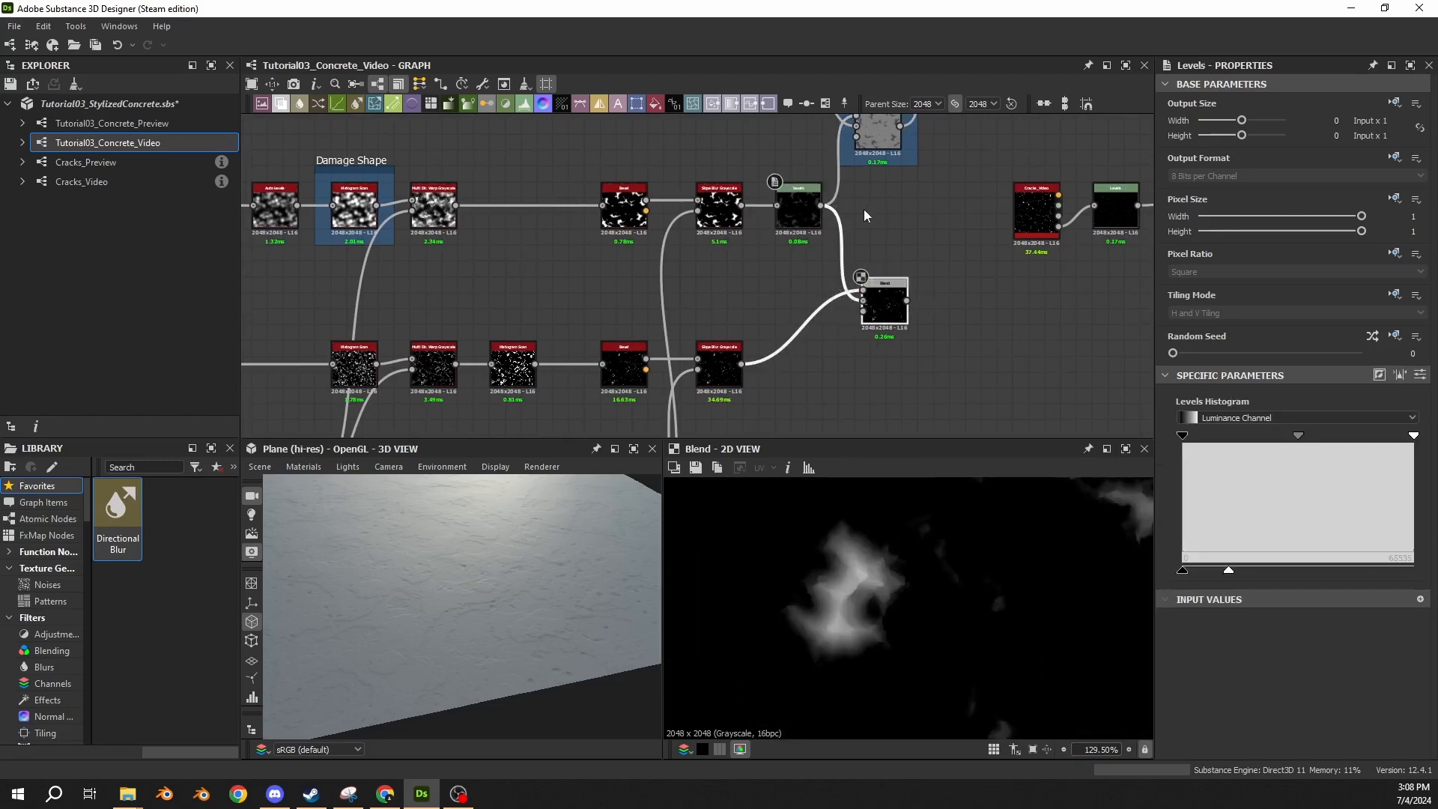
pyautogui.scroll(-3, 865, 209)
pyautogui.moveTo(842, 166); pyautogui.dragTo(336, 396)
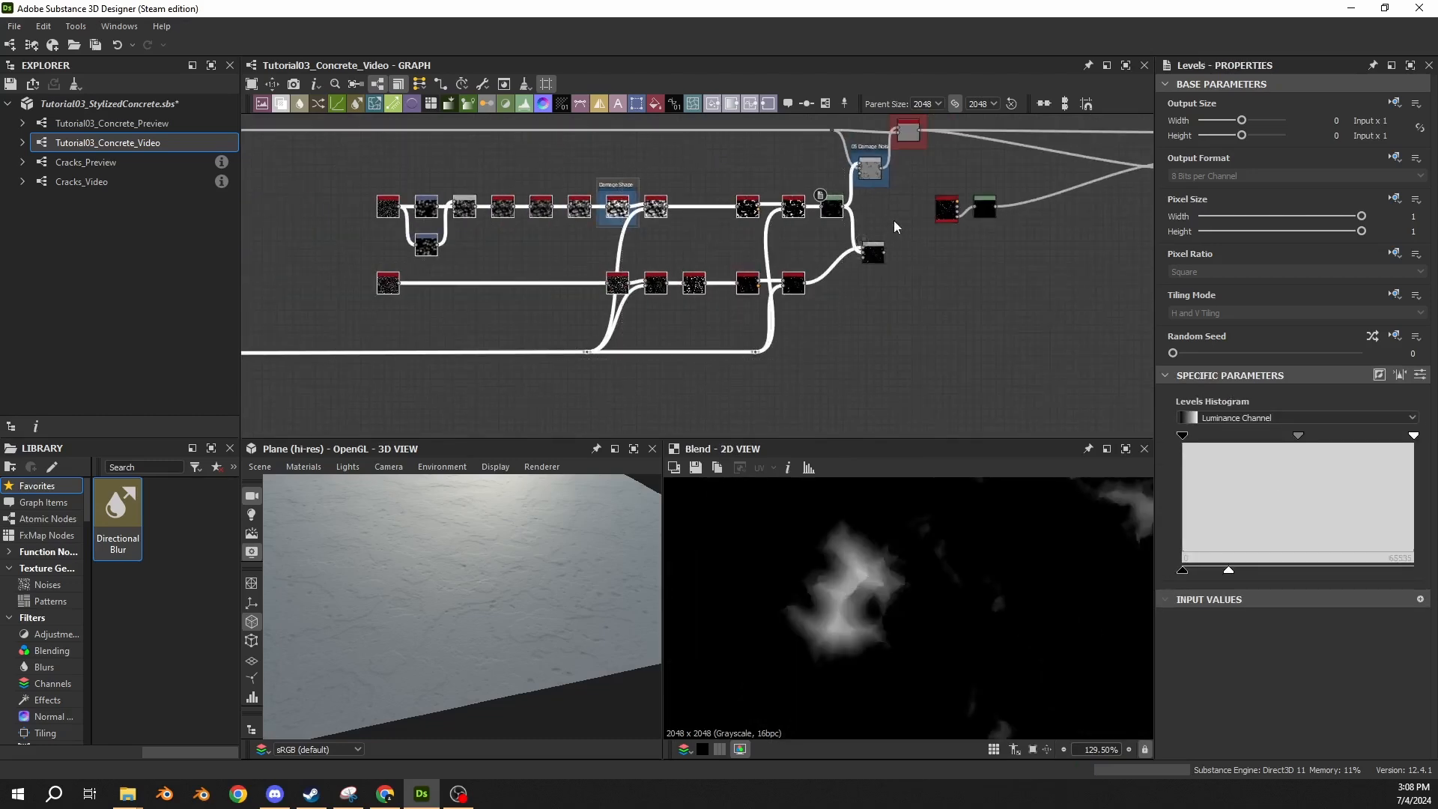
pyautogui.scroll(4, 850, 155)
pyautogui.moveTo(810, 283); pyautogui.dragTo(524, 285)
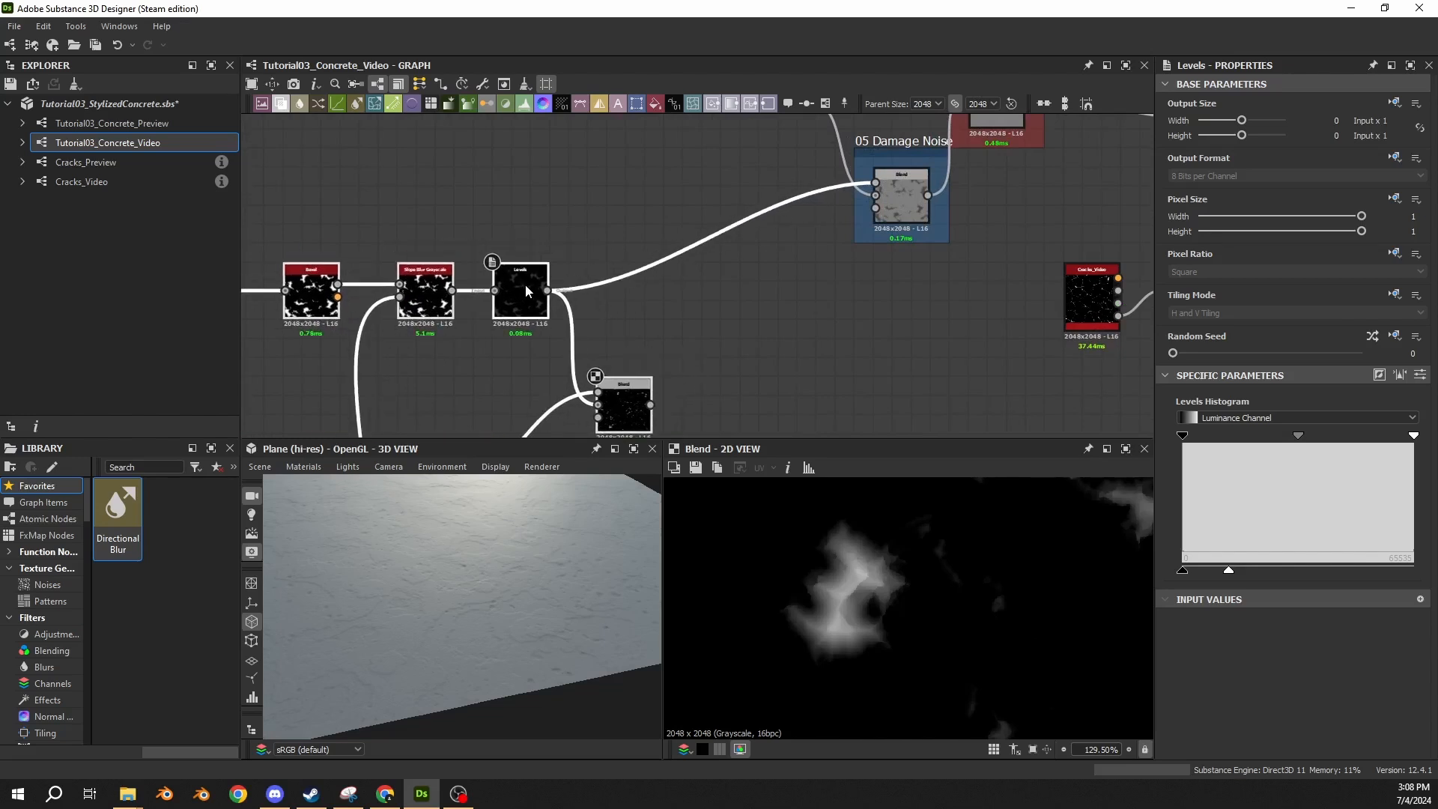
pyautogui.click(630, 316)
pyautogui.moveTo(672, 362); pyautogui.dragTo(787, 266, button='middle')
pyautogui.moveTo(728, 326)
pyautogui.mouseDown()
pyautogui.moveTo(746, 307)
pyautogui.moveTo(721, 238)
pyautogui.moveTo(719, 320)
pyautogui.mouseUp()
# Insert a Levels node between the lower Slope Blur Grayscale and the new Blend, aligned with the lower chain.
pyautogui.click(614, 360)
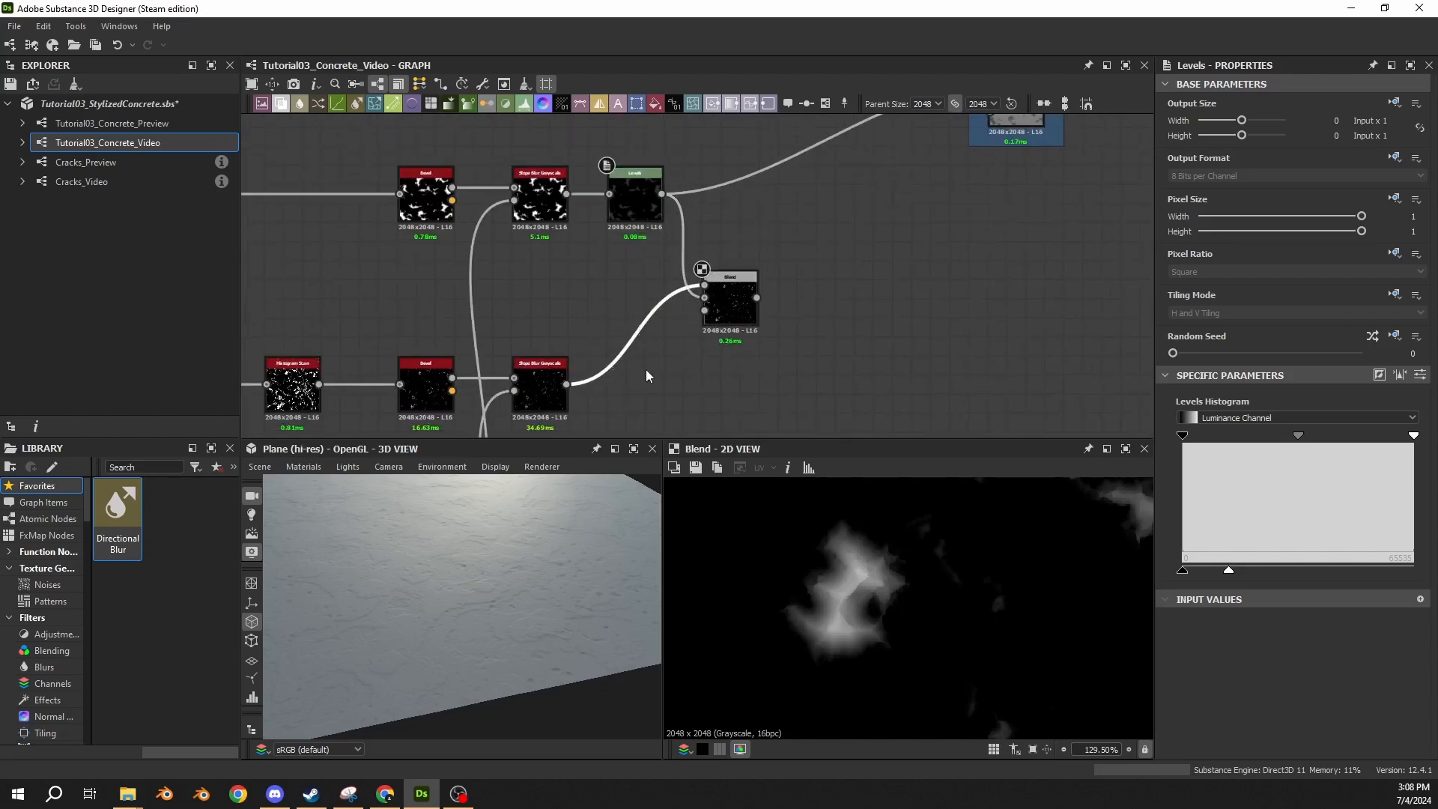
pyautogui.press('space')
pyautogui.write('level')
pyautogui.press('Return')
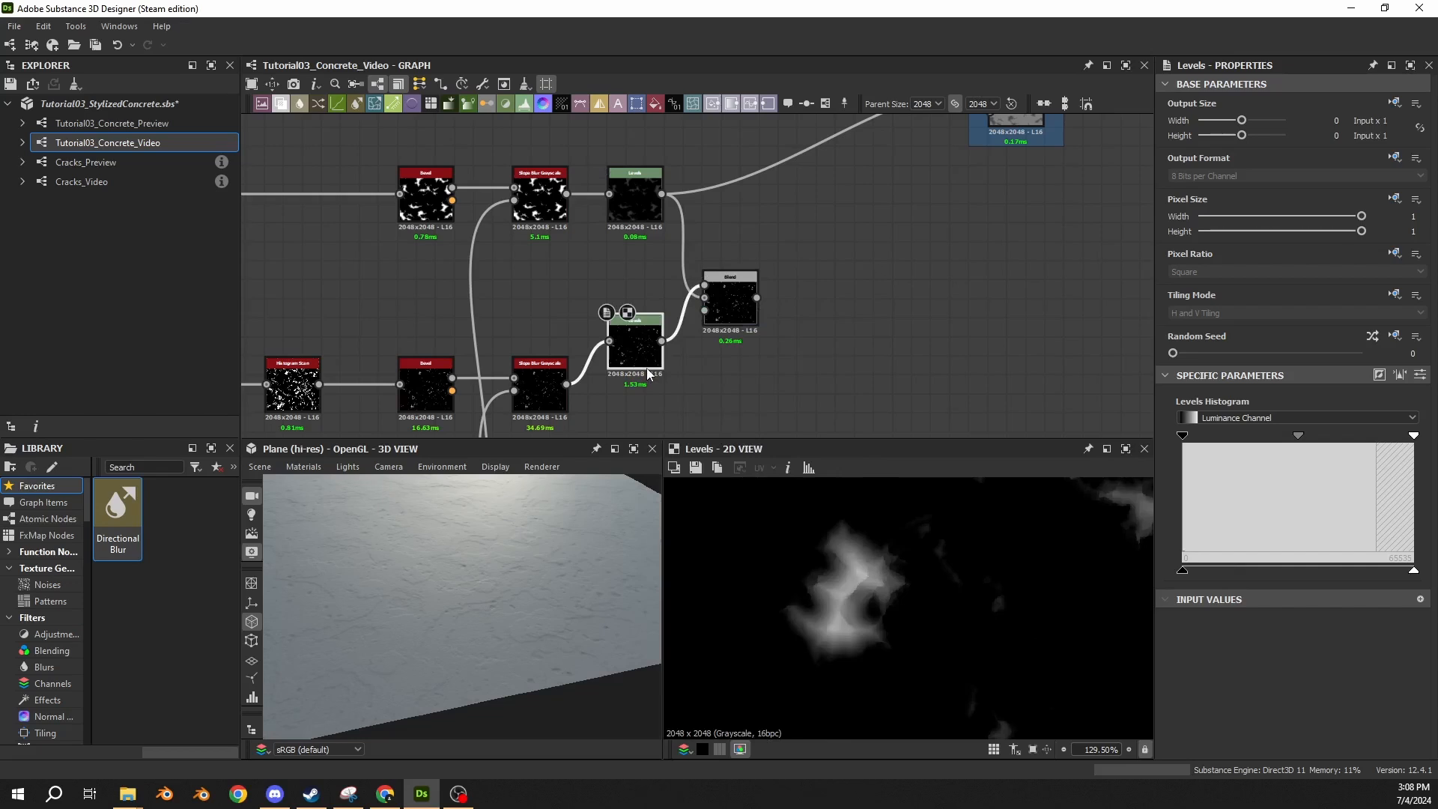
pyautogui.moveTo(646, 367); pyautogui.dragTo(646, 412)
# Feed the new Blend's output into the 05 Damage Noise Blend and set the graph's Damaged? preview parameter to True.
pyautogui.moveTo(765, 221); pyautogui.dragTo(676, 296, button='middle')
pyautogui.click(698, 321)
pyautogui.scroll(-2, 675, 297)
pyautogui.moveTo(638, 350); pyautogui.dragTo(800, 207)
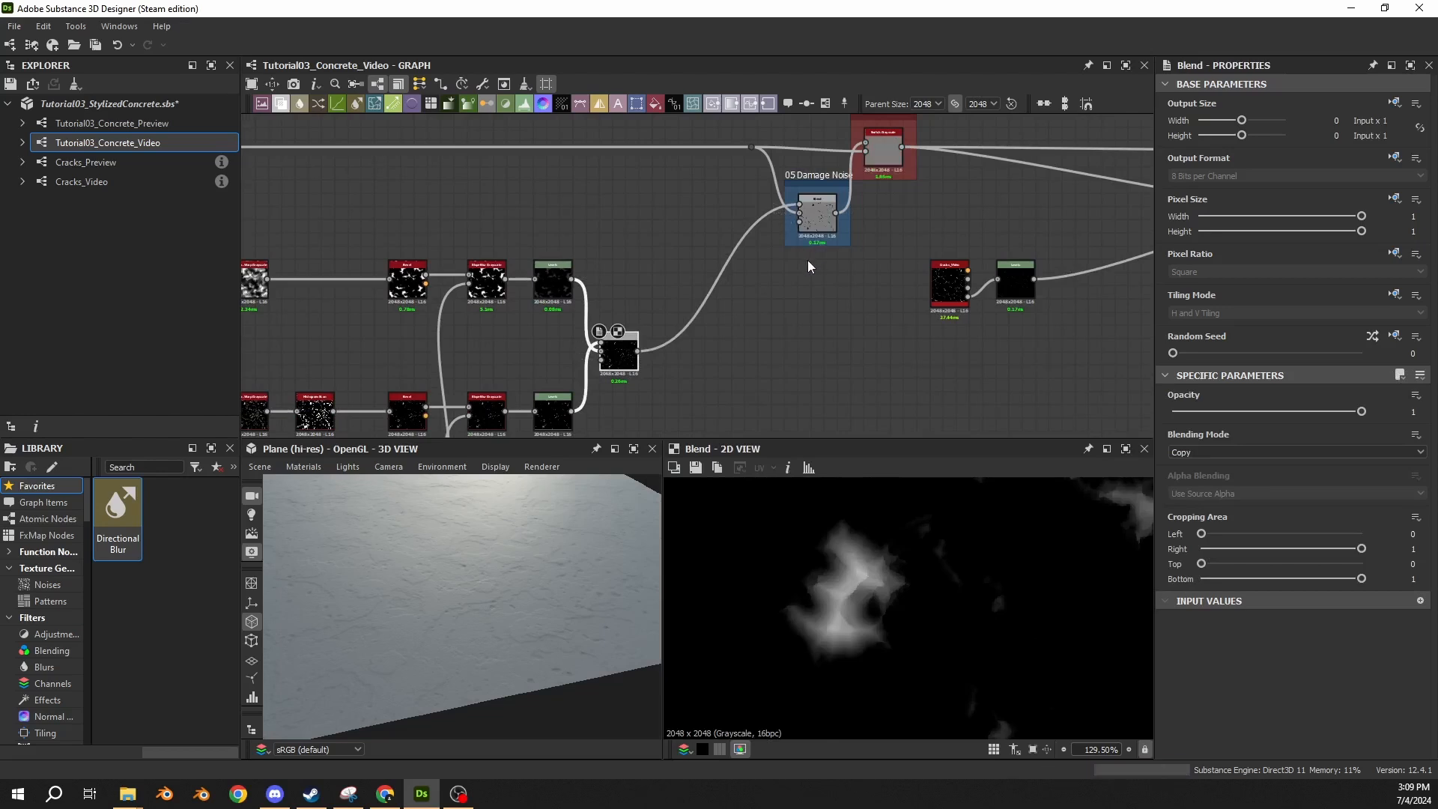
pyautogui.click(803, 328)
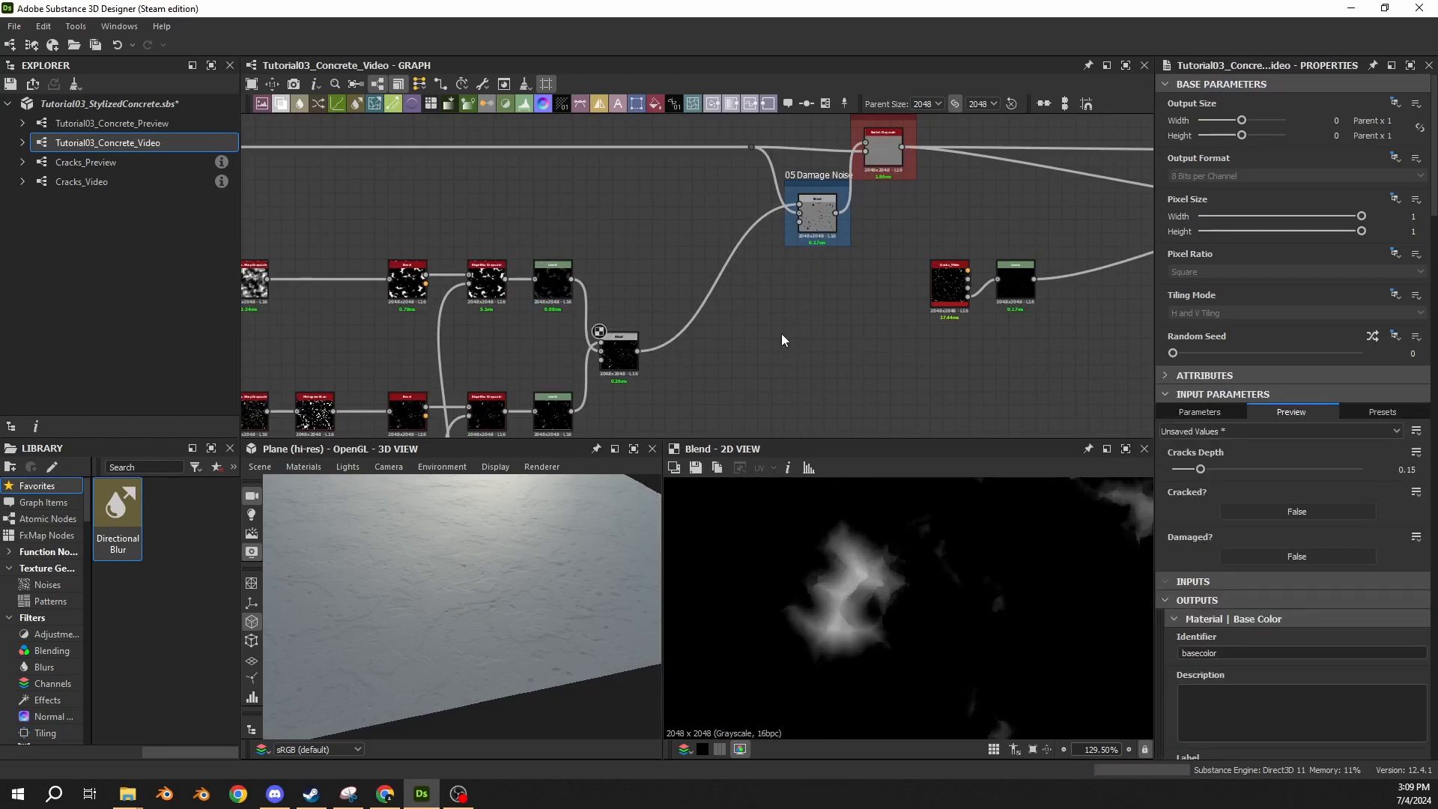
pyautogui.click(1265, 551)
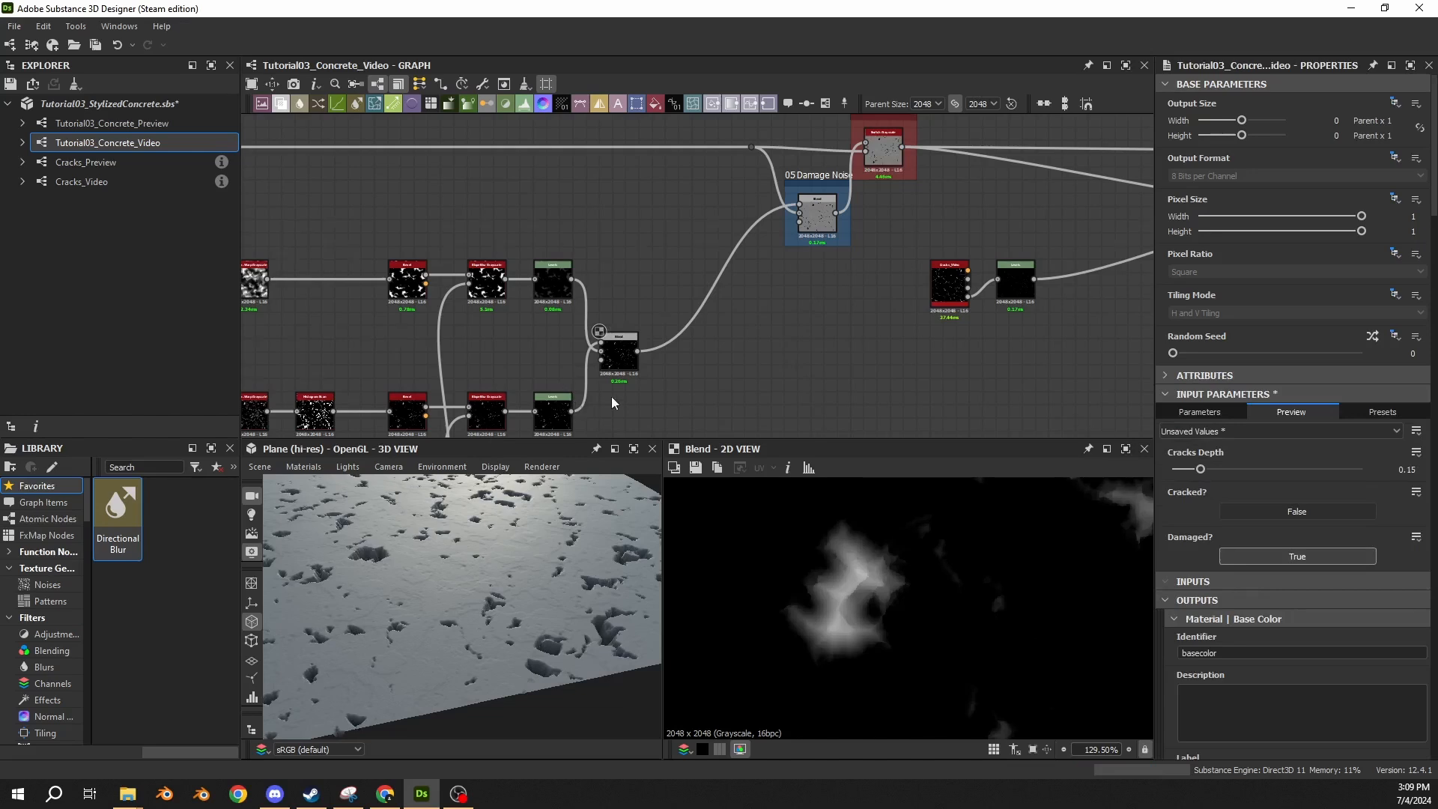
# Set the blending mode of the Blend combining the two damage chains to Max (Lighten).
pyautogui.moveTo(612, 397); pyautogui.dragTo(657, 368, button='middle')
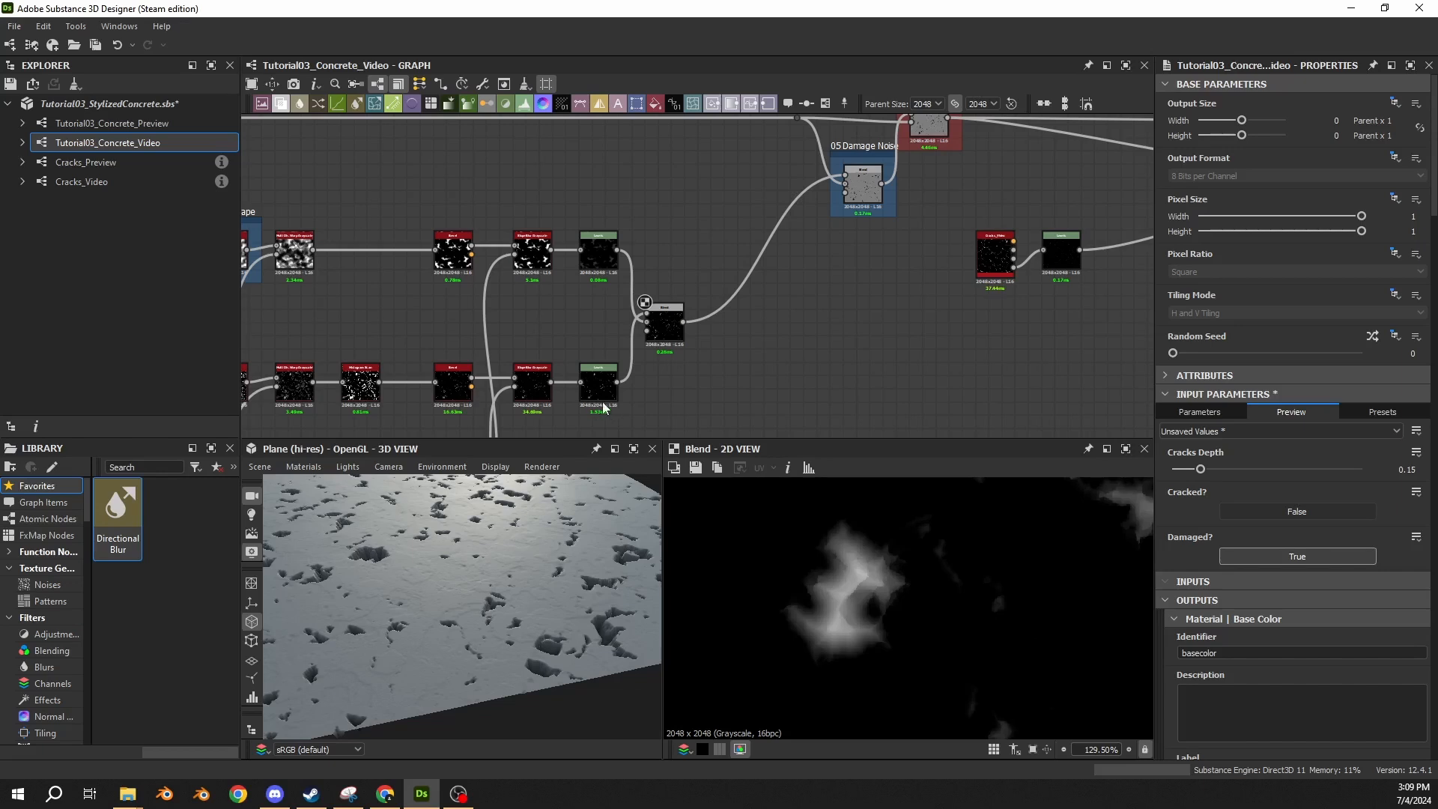
pyautogui.click(664, 324)
pyautogui.click(1187, 455)
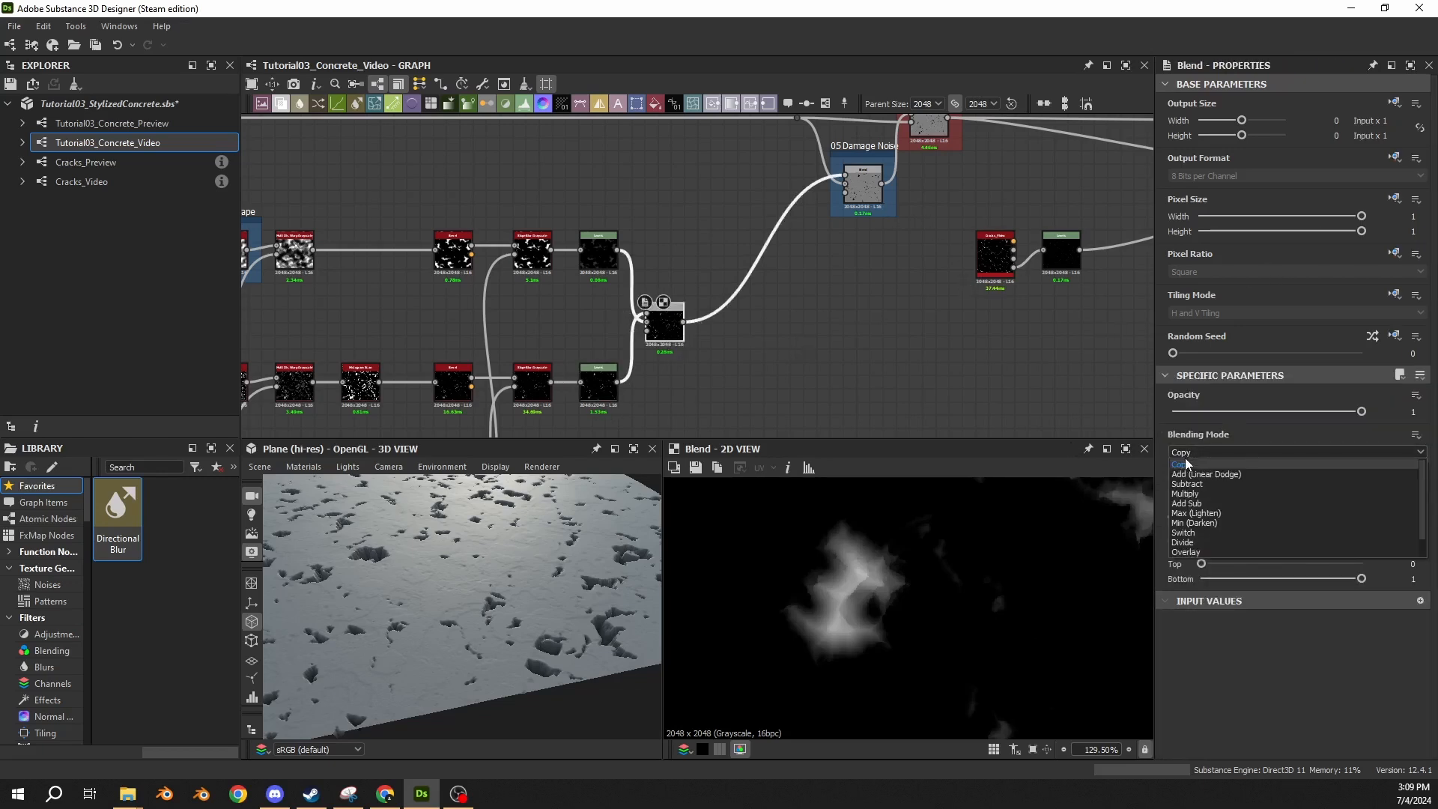
pyautogui.click(1193, 511)
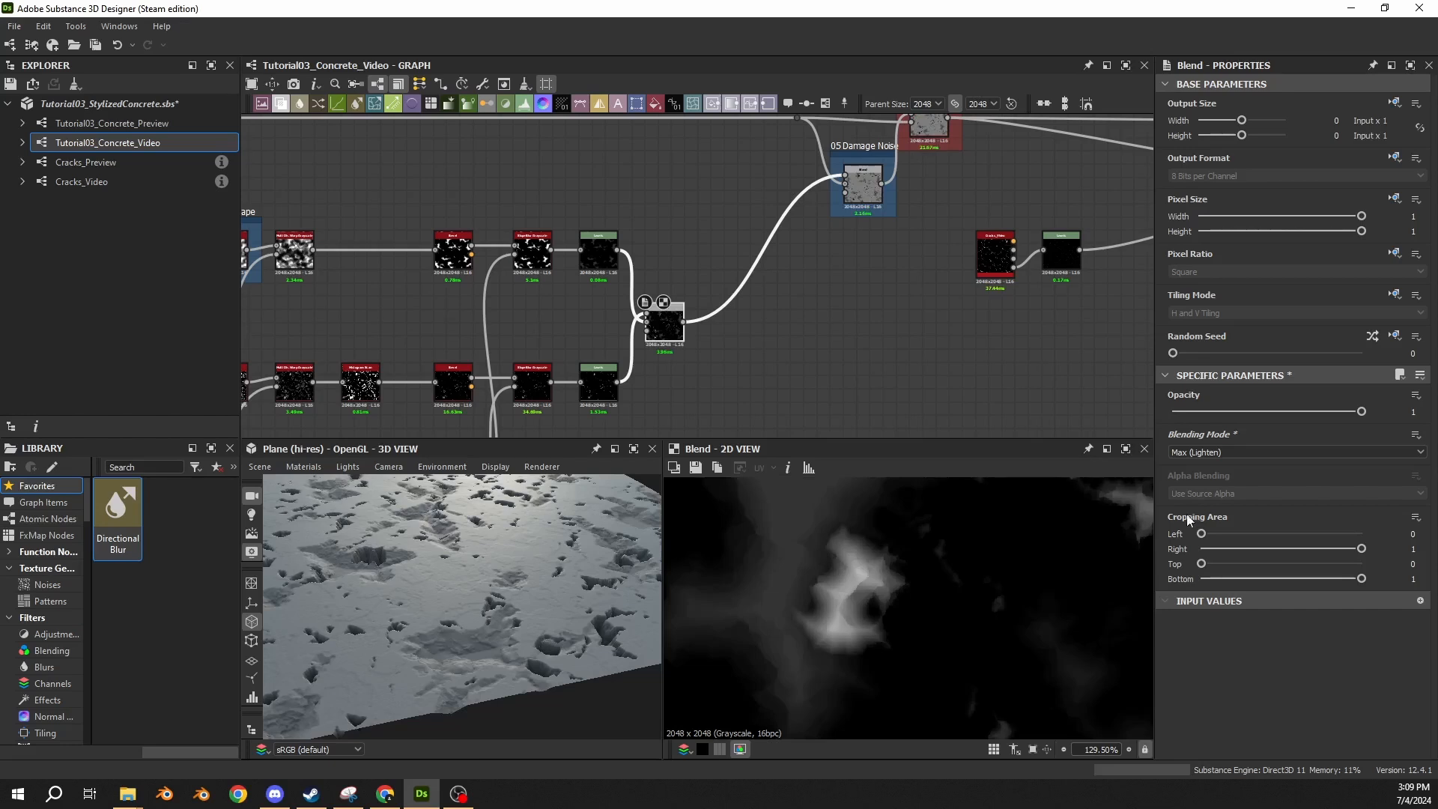
# Compare the previews of the upper and lower Levels nodes and show the upper Levels' settings as numeric sliders.
pyautogui.moveTo(642, 353); pyautogui.dragTo(724, 321, button='middle')
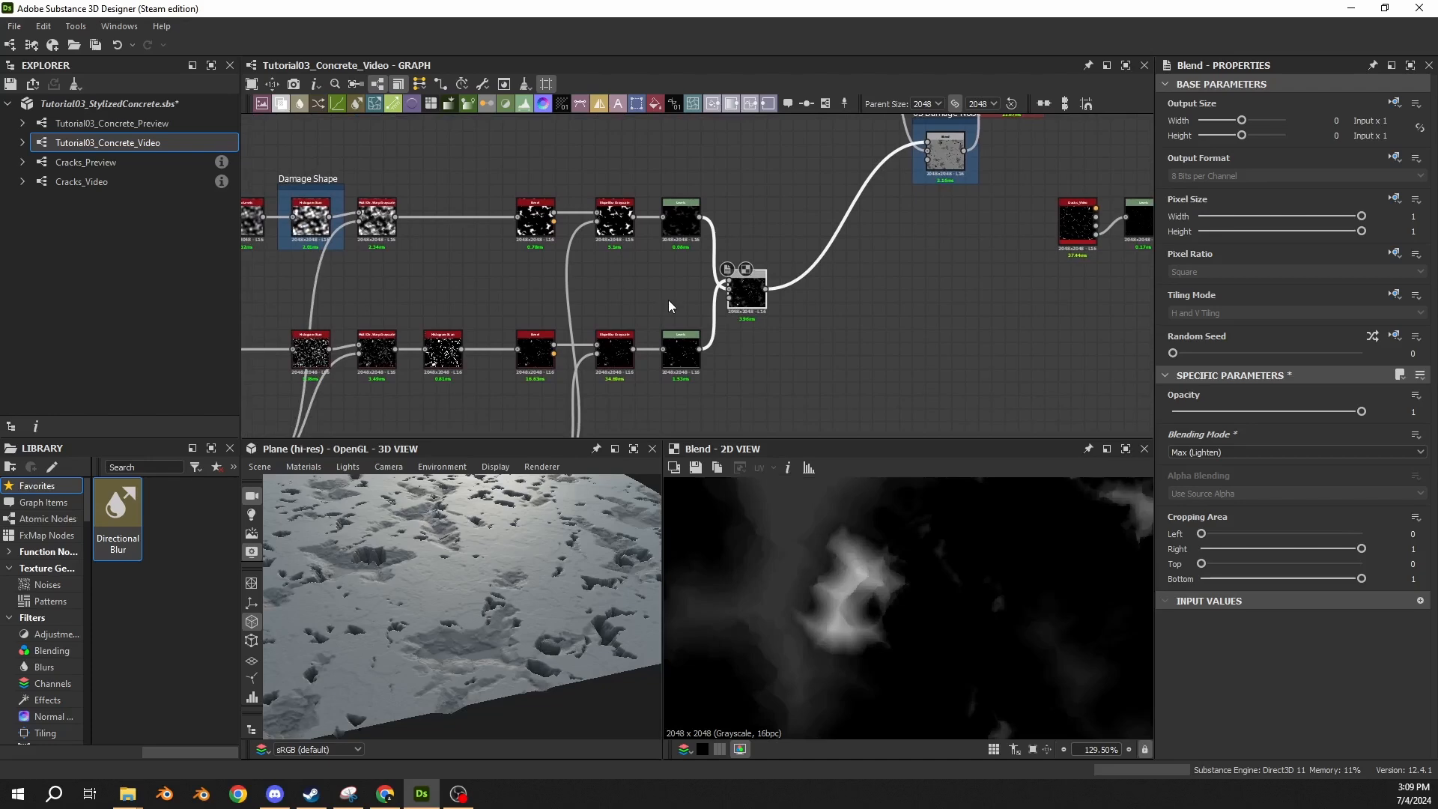
pyautogui.scroll(2, 714, 280)
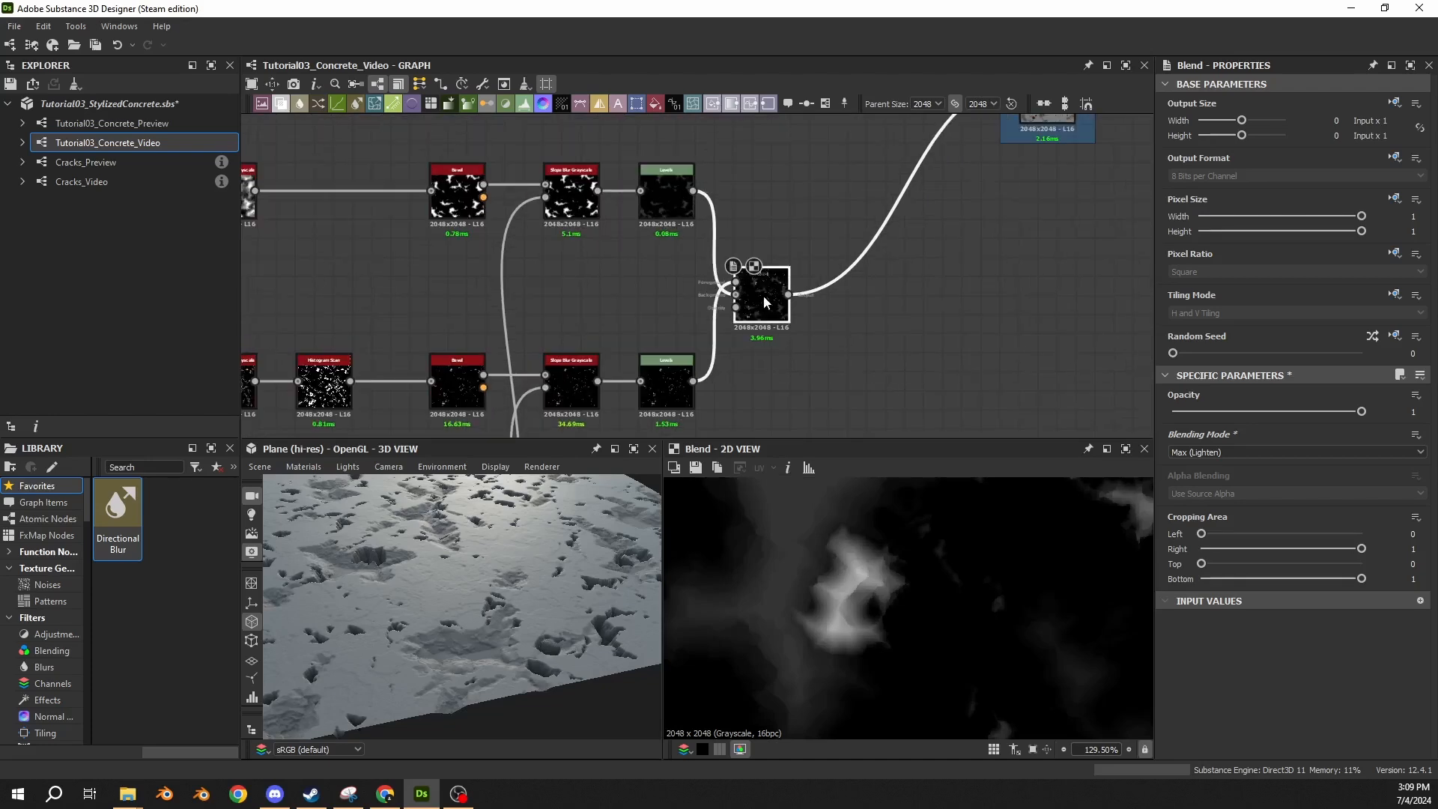
pyautogui.doubleClick(660, 210)
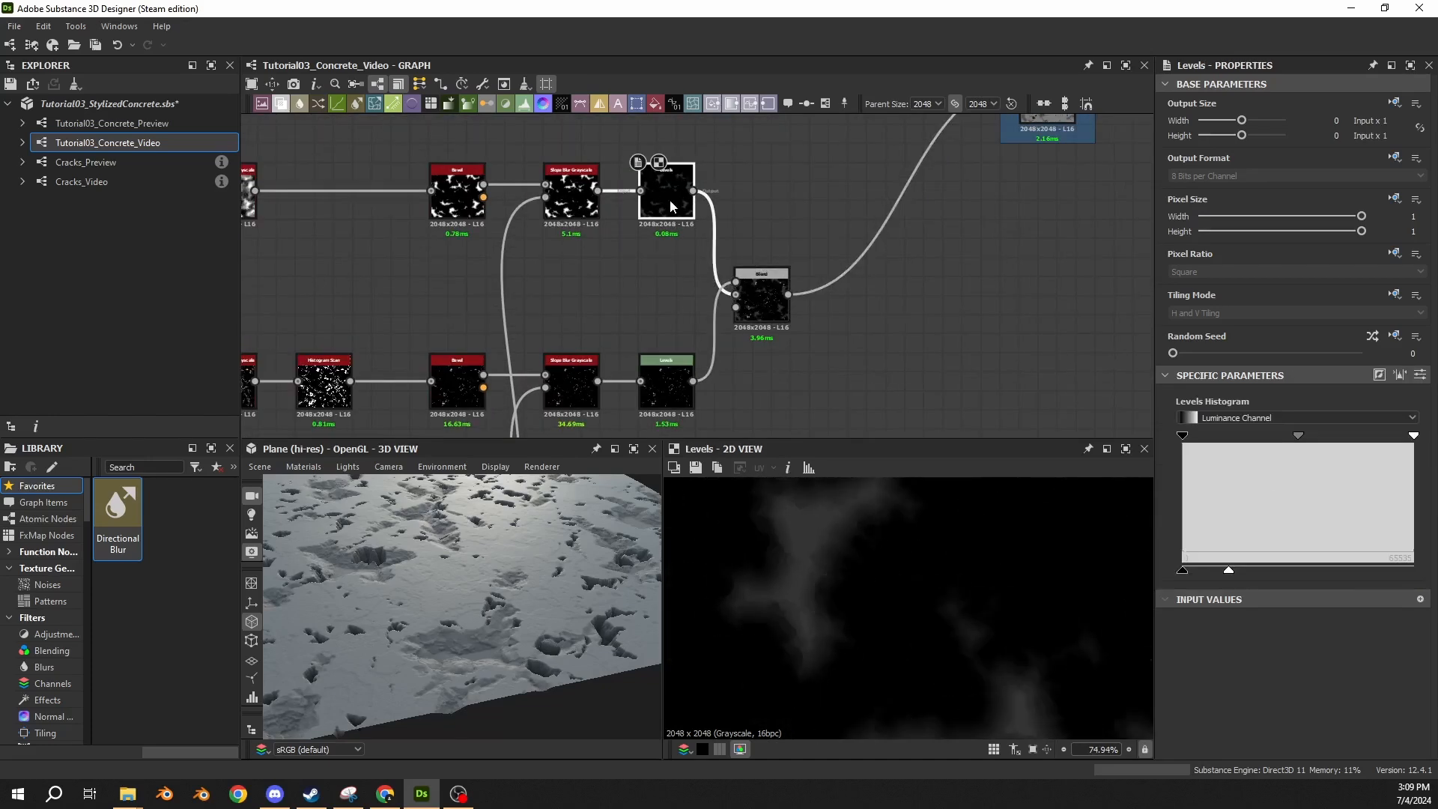
pyautogui.doubleClick(669, 378)
pyautogui.click(662, 205)
pyautogui.moveTo(824, 201); pyautogui.dragTo(680, 341, button='middle')
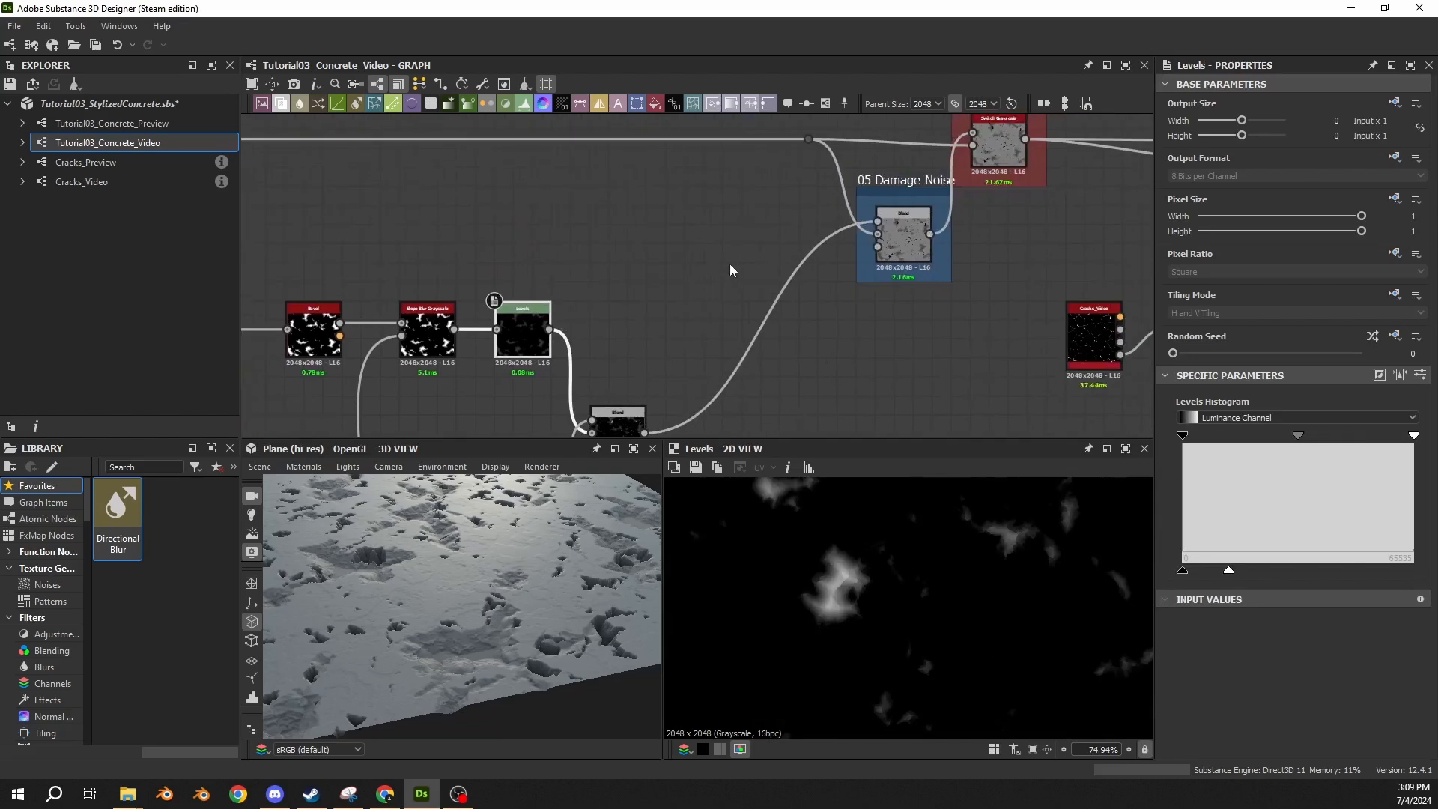
pyautogui.moveTo(728, 236); pyautogui.dragTo(785, 337)
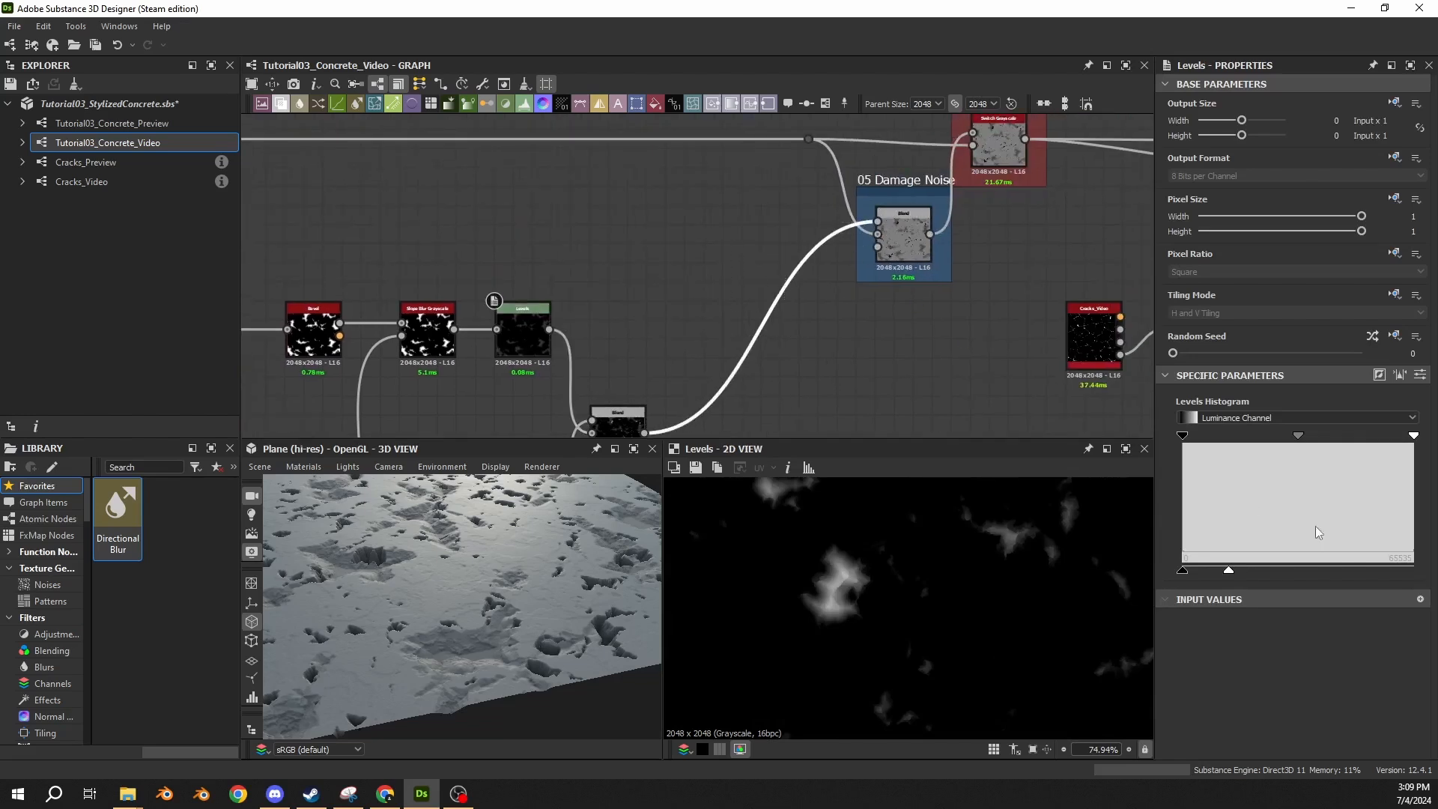
pyautogui.click(1420, 374)
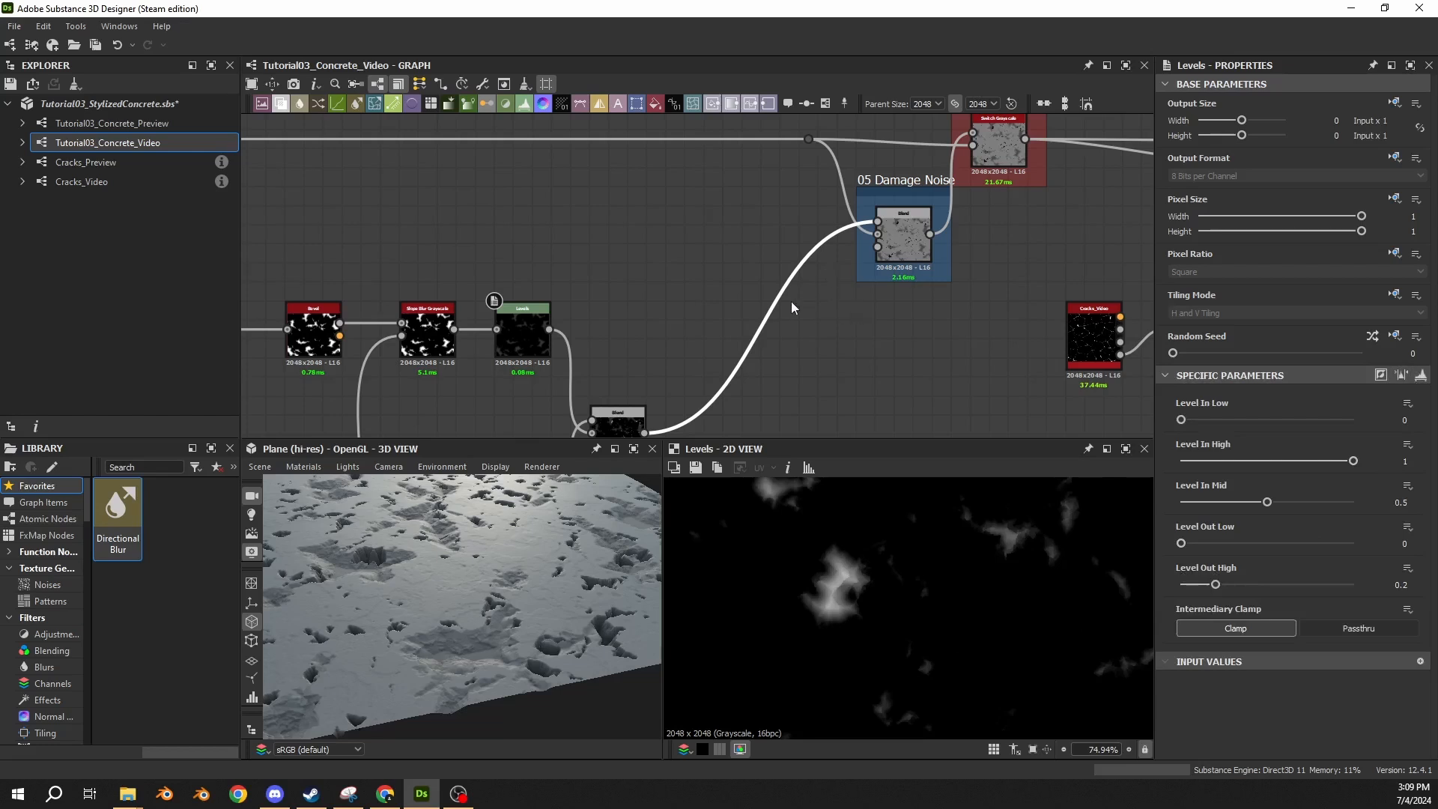
# Examine the outputs of the 05 Damage Noise Blend, the upper Levels, the upper Slope Blur Grayscale and the lower Levels.
pyautogui.doubleClick(903, 233)
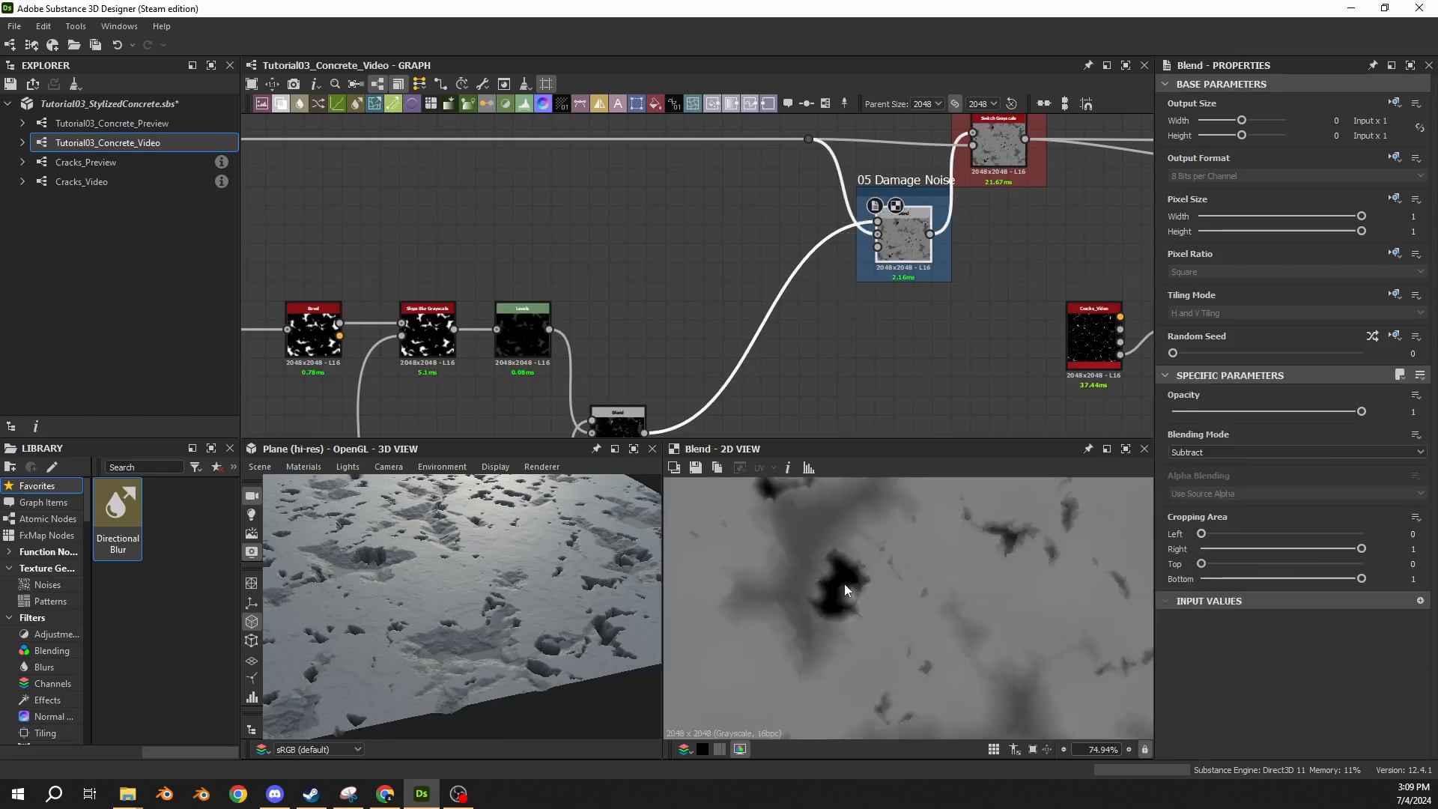
pyautogui.moveTo(685, 290); pyautogui.dragTo(799, 109, button='middle')
pyautogui.moveTo(654, 239); pyautogui.dragTo(654, 270, button='middle')
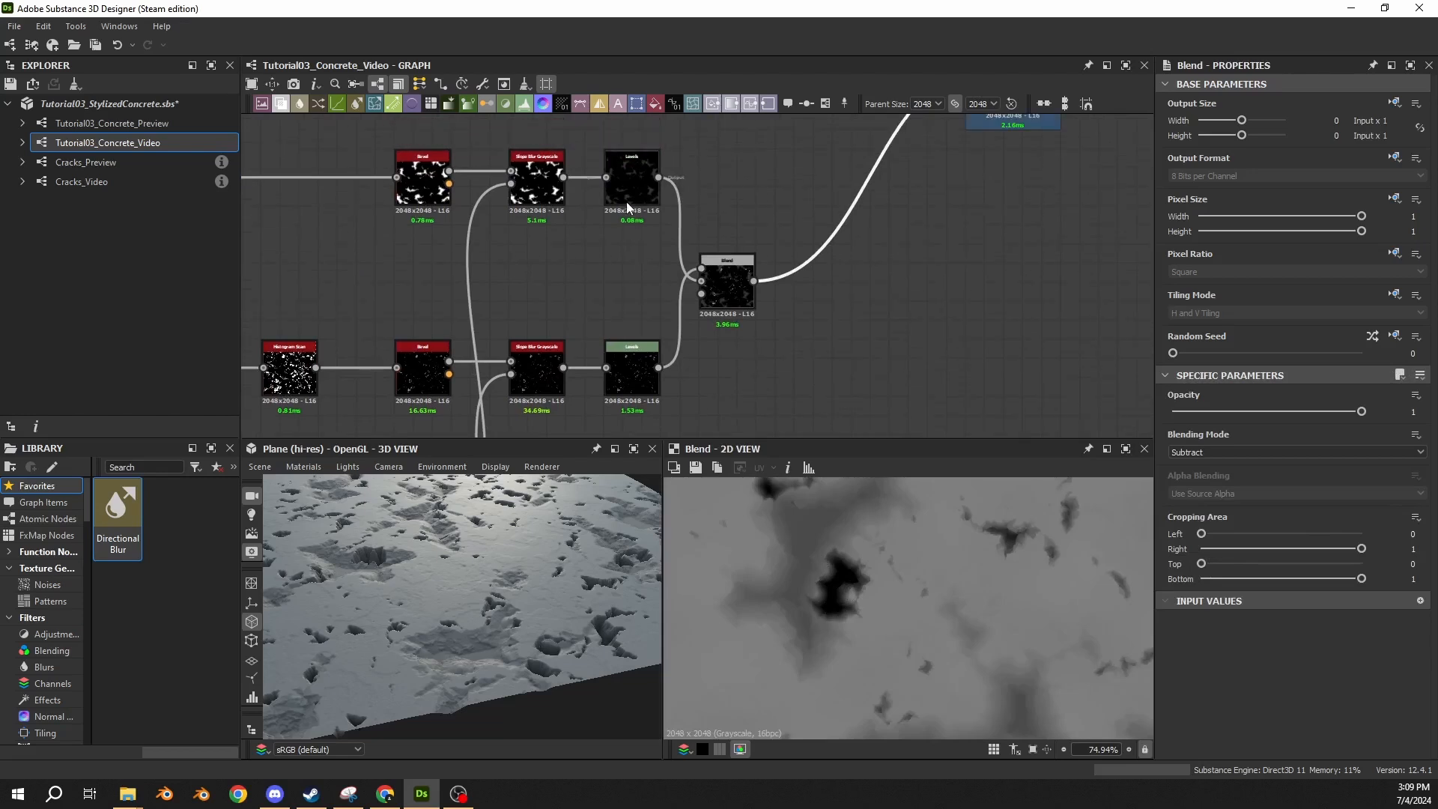
pyautogui.doubleClick(627, 201)
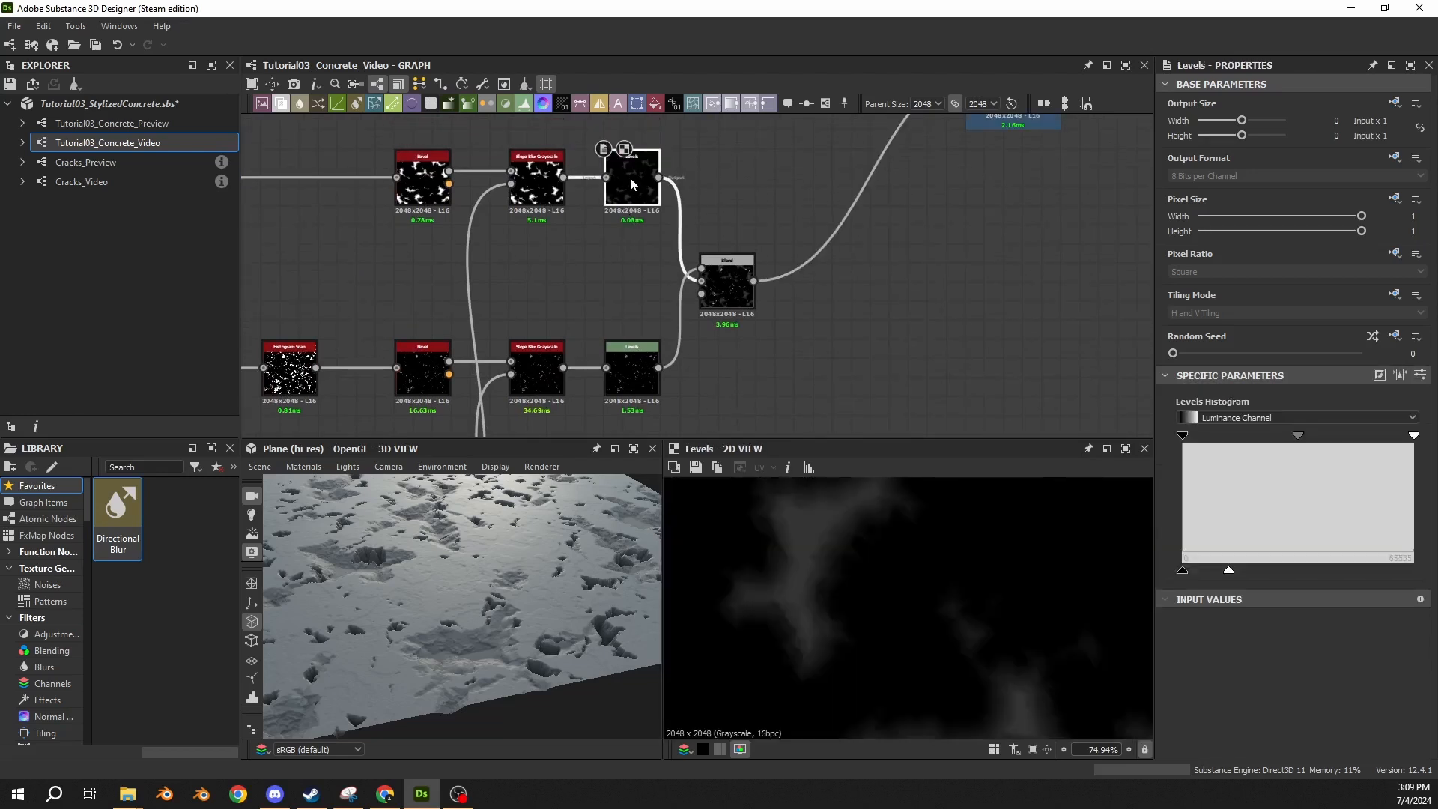
pyautogui.doubleClick(537, 180)
pyautogui.scroll(-5, 930, 588)
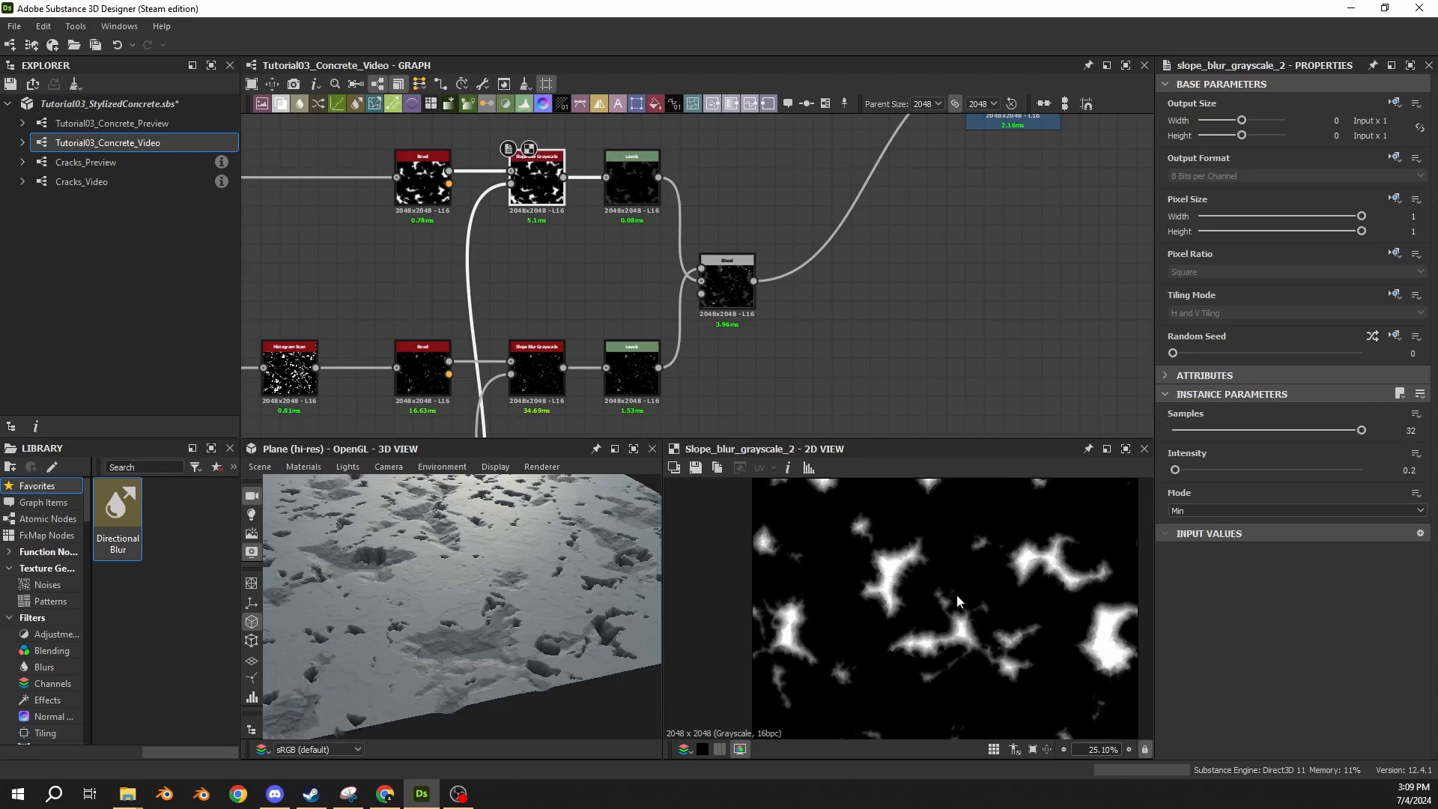
pyautogui.scroll(-2, 850, 486)
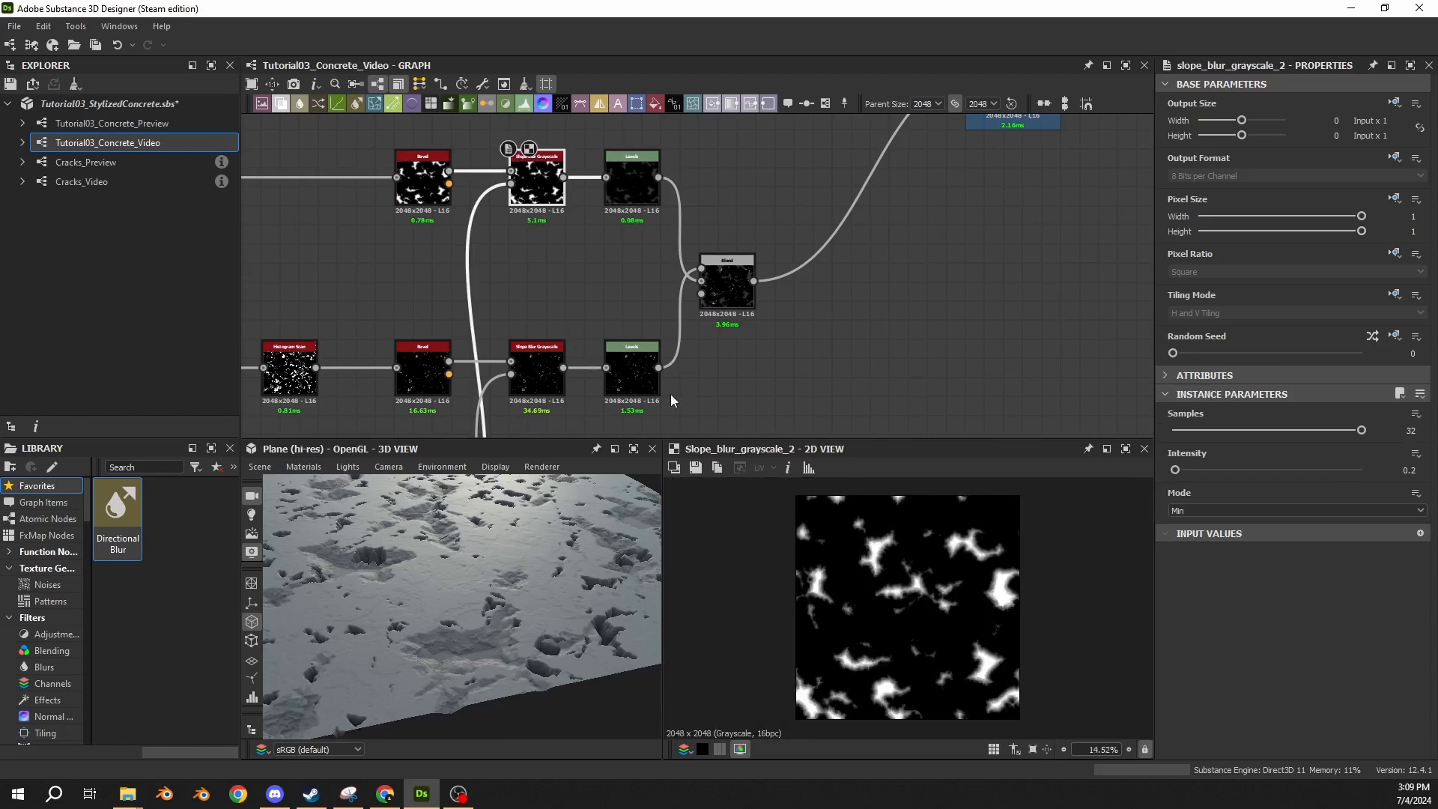
pyautogui.doubleClick(649, 383)
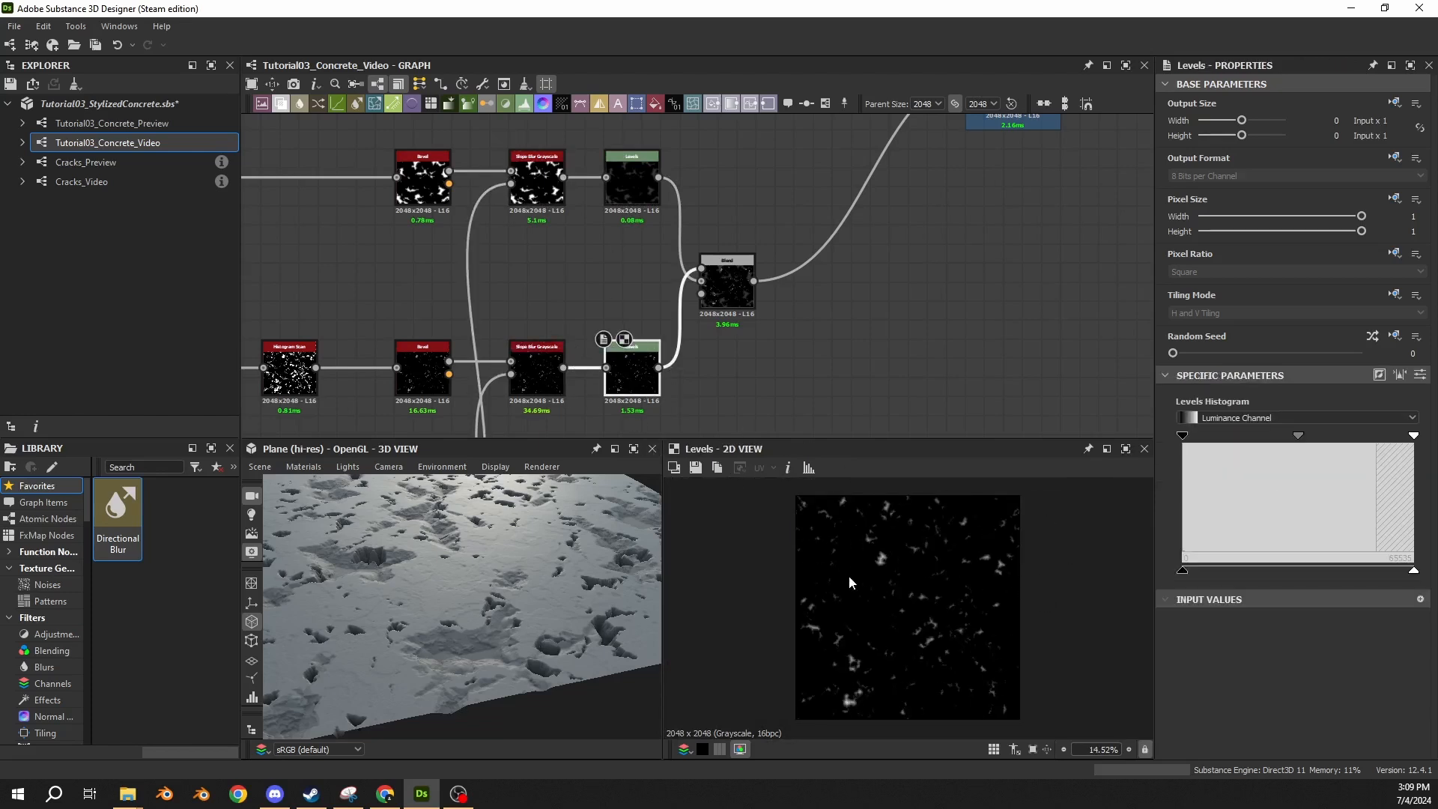
# Set the lower Levels node's Level Out High to 0.1 to soften the small damage layer.
pyautogui.scroll(2, 848, 575)
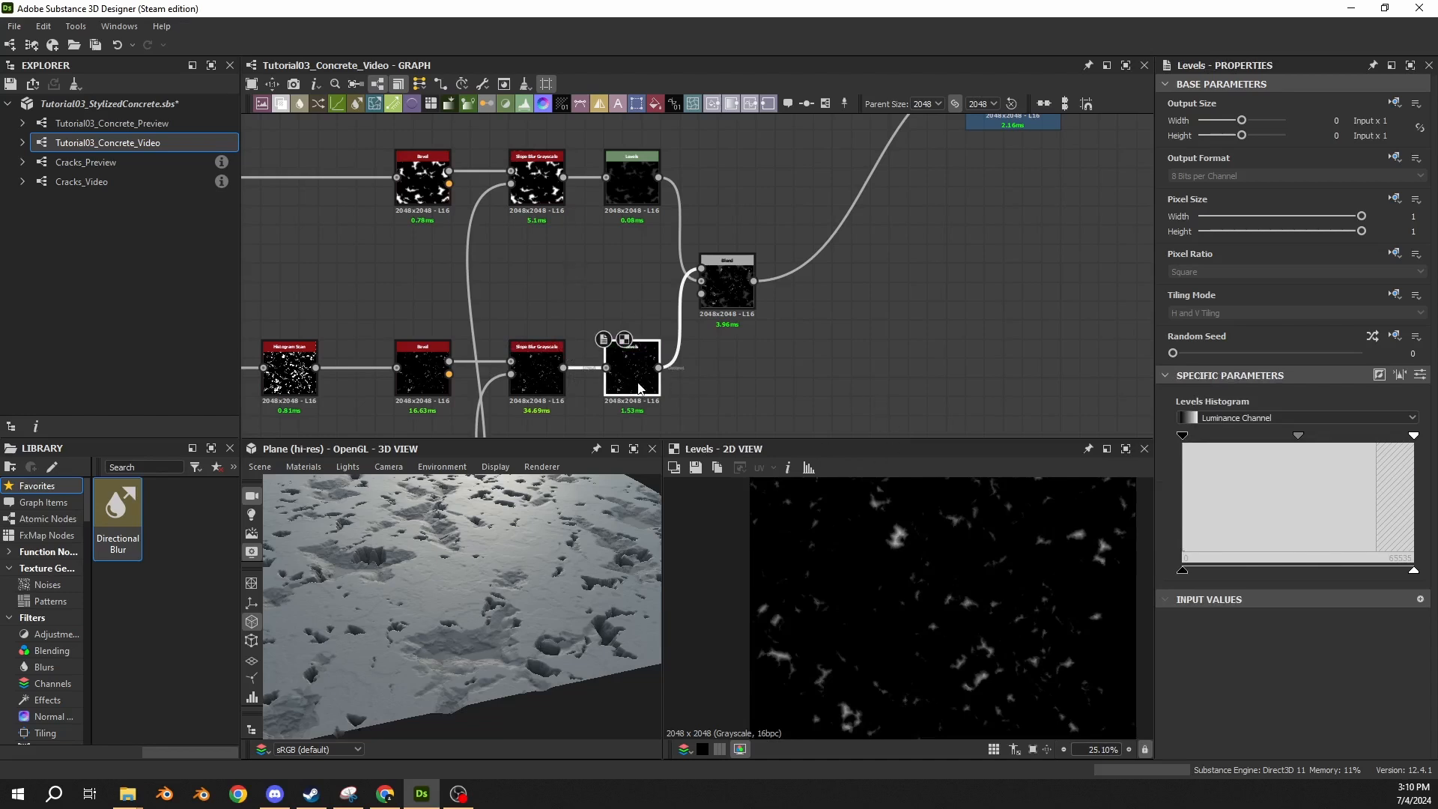
pyautogui.scroll(5, 469, 565)
pyautogui.moveTo(469, 564); pyautogui.dragTo(514, 541)
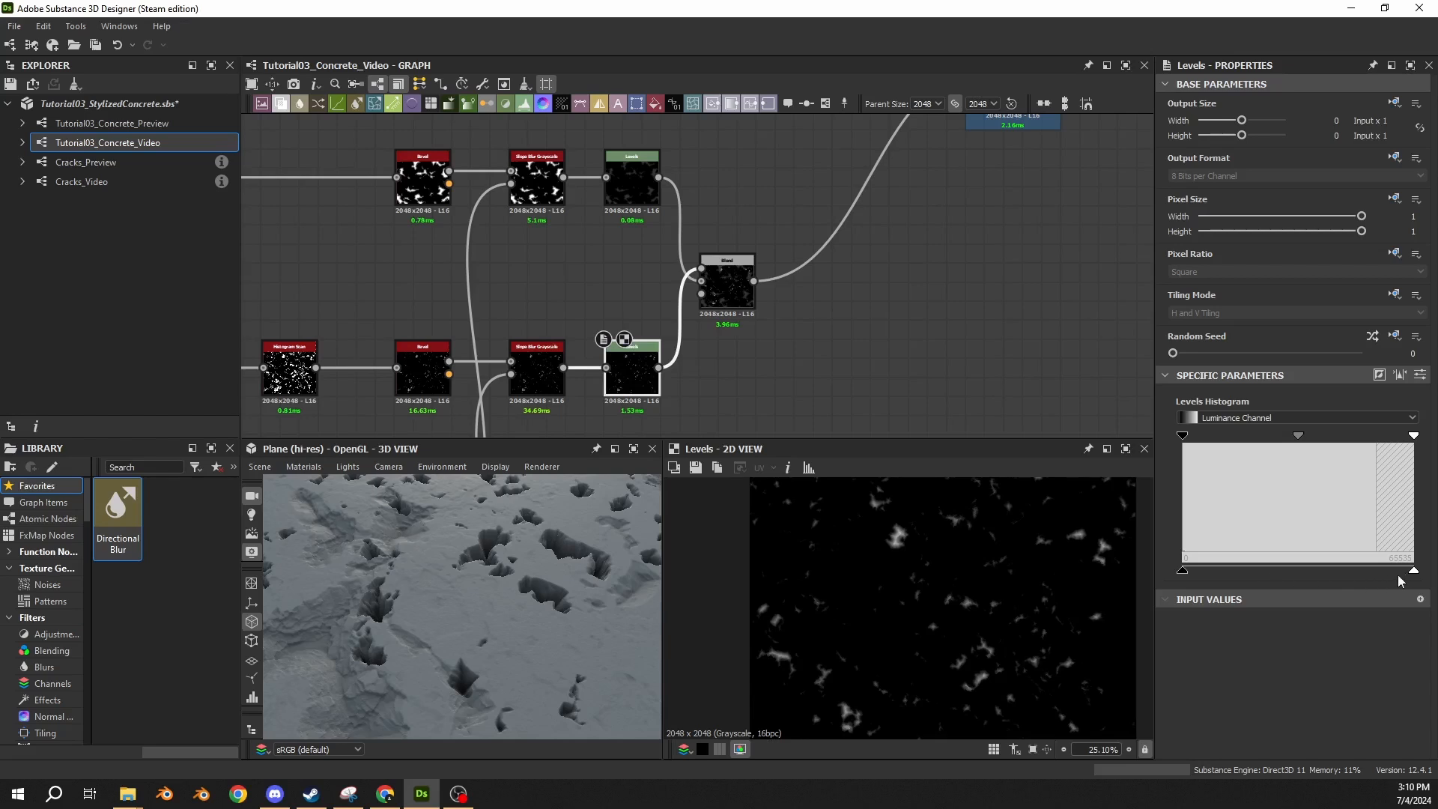
pyautogui.moveTo(1414, 571); pyautogui.dragTo(1212, 573)
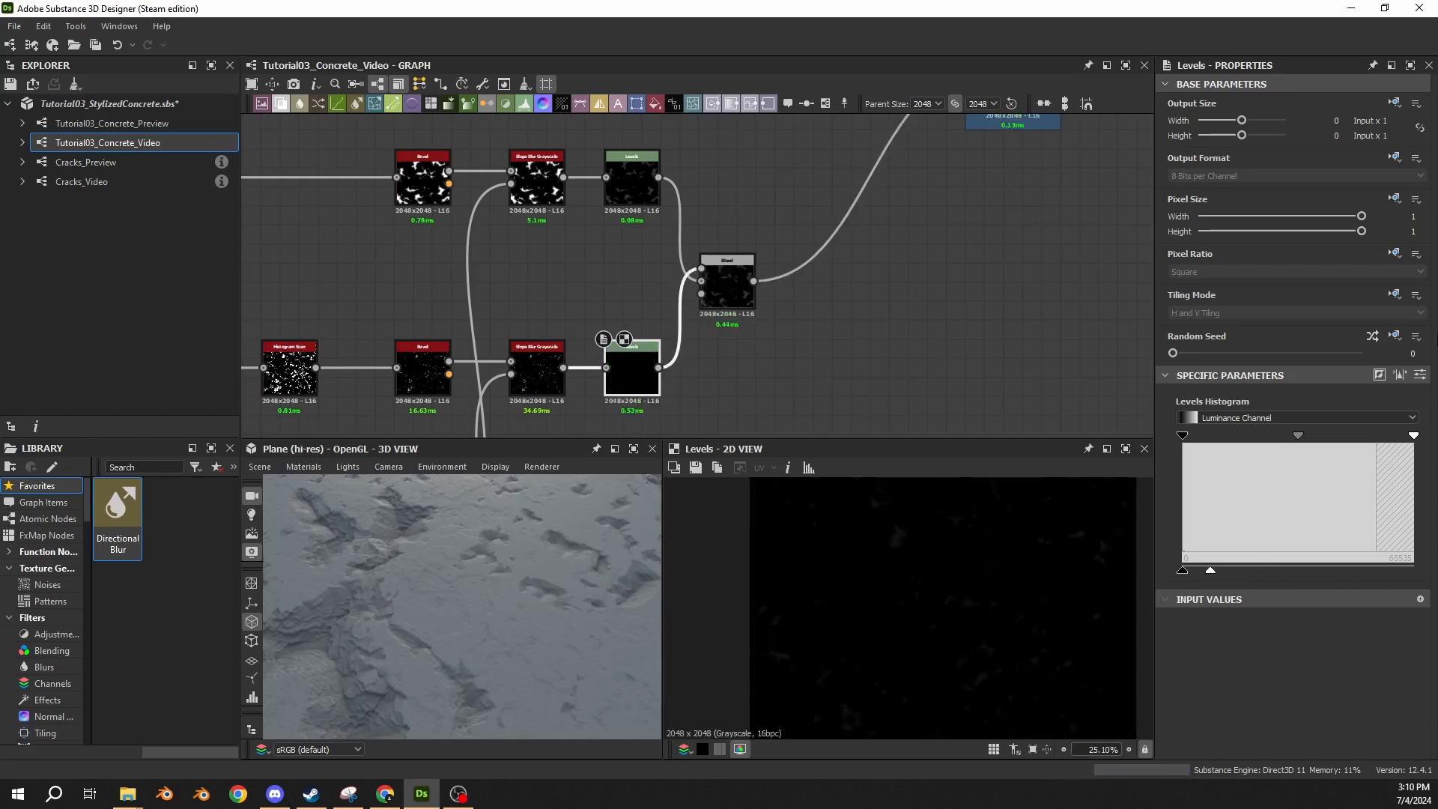
pyautogui.click(1420, 375)
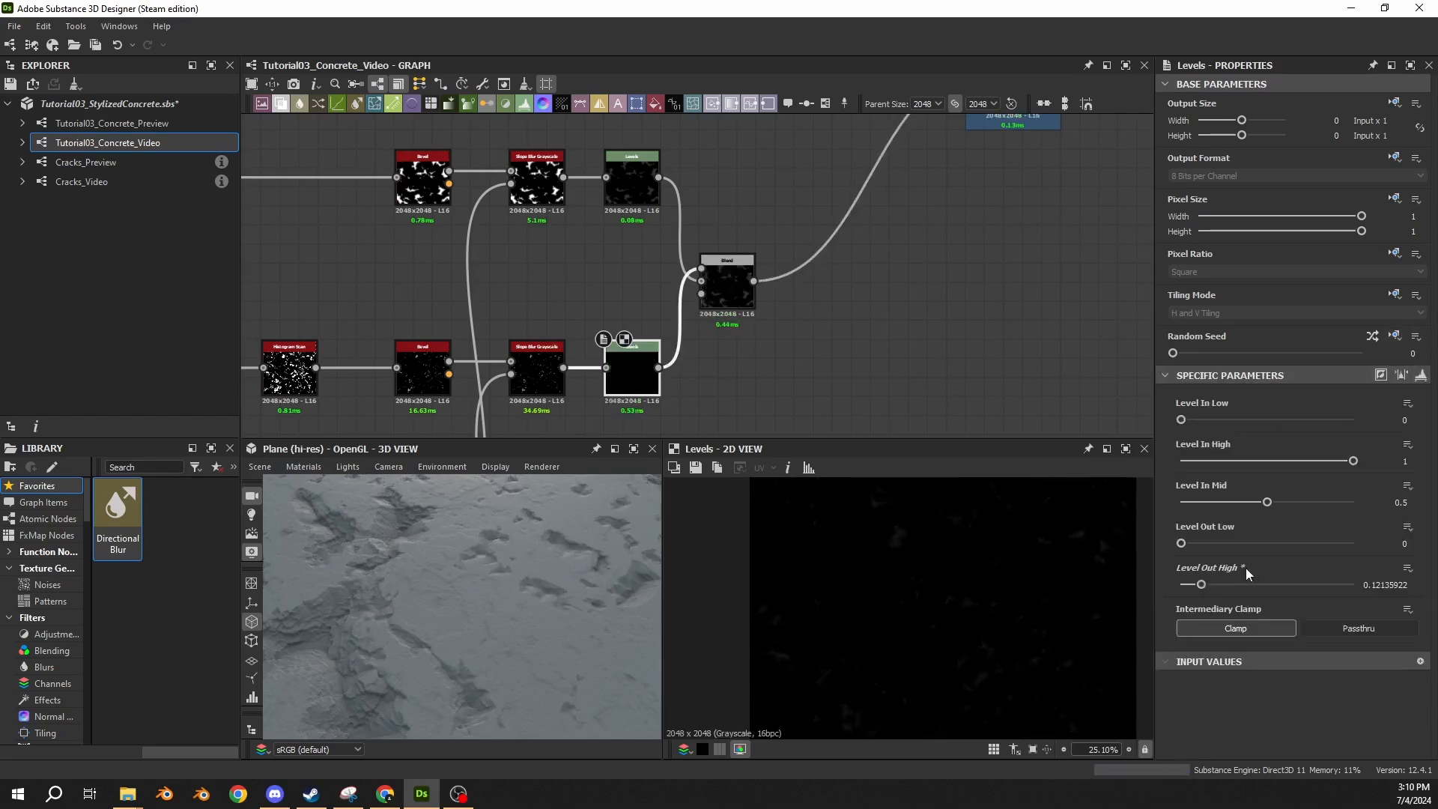
pyautogui.click(1420, 375)
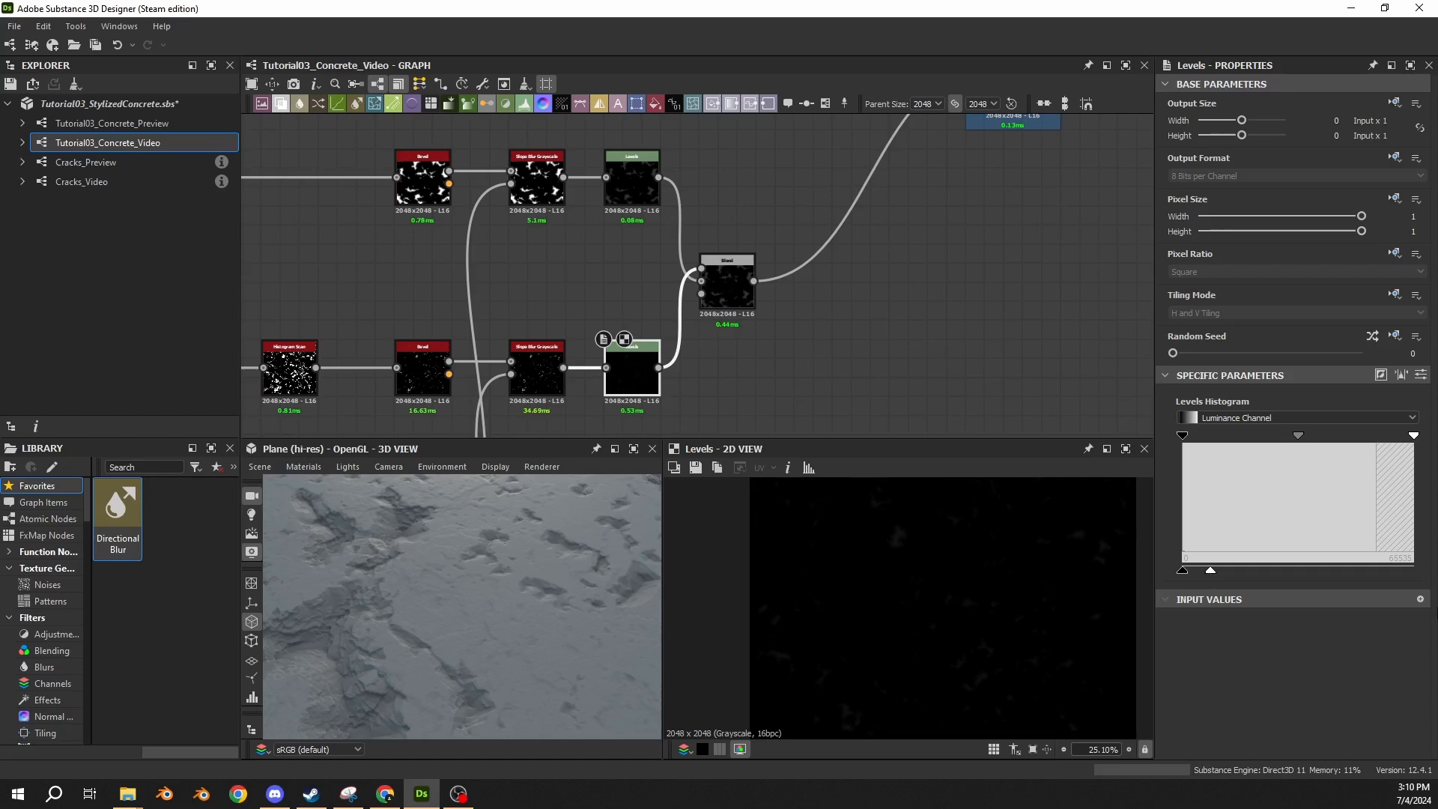
pyautogui.click(1420, 374)
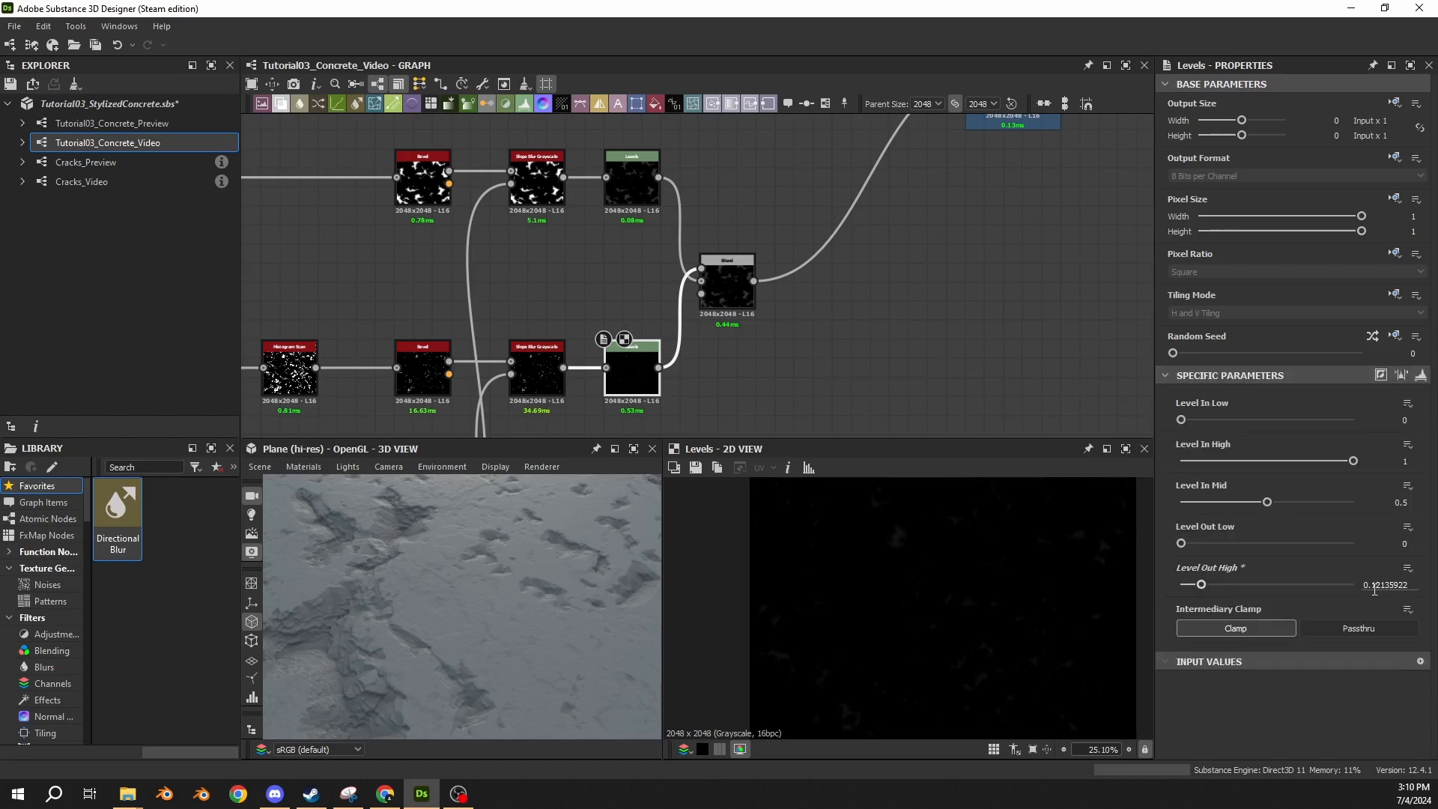
pyautogui.moveTo(1372, 585); pyautogui.dragTo(1413, 588)
pyautogui.write('1')
pyautogui.press('Return')
# Preview the upper Levels and the combining Blend, and examine the damage up close in the 3D view.
pyautogui.click(633, 182)
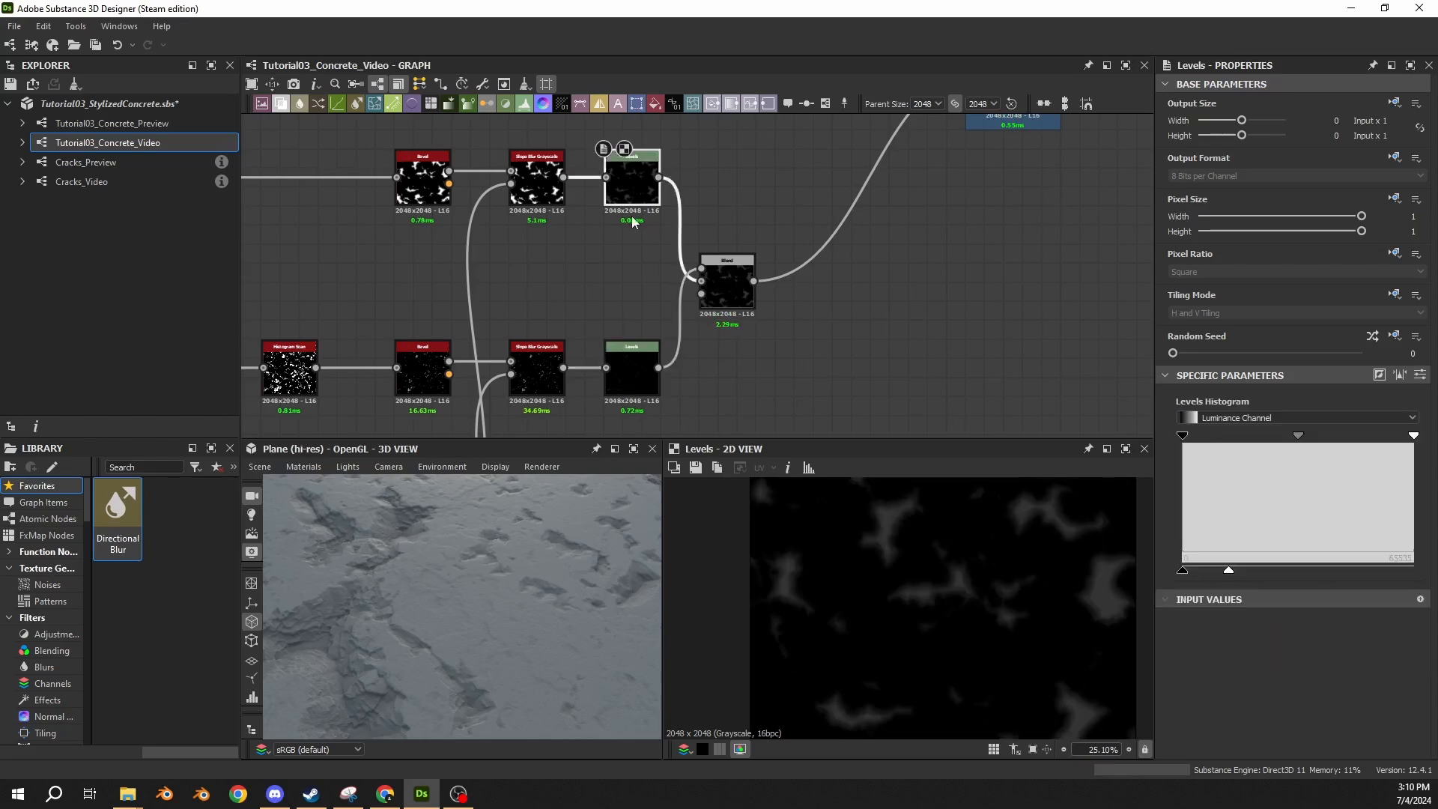
pyautogui.click(744, 303)
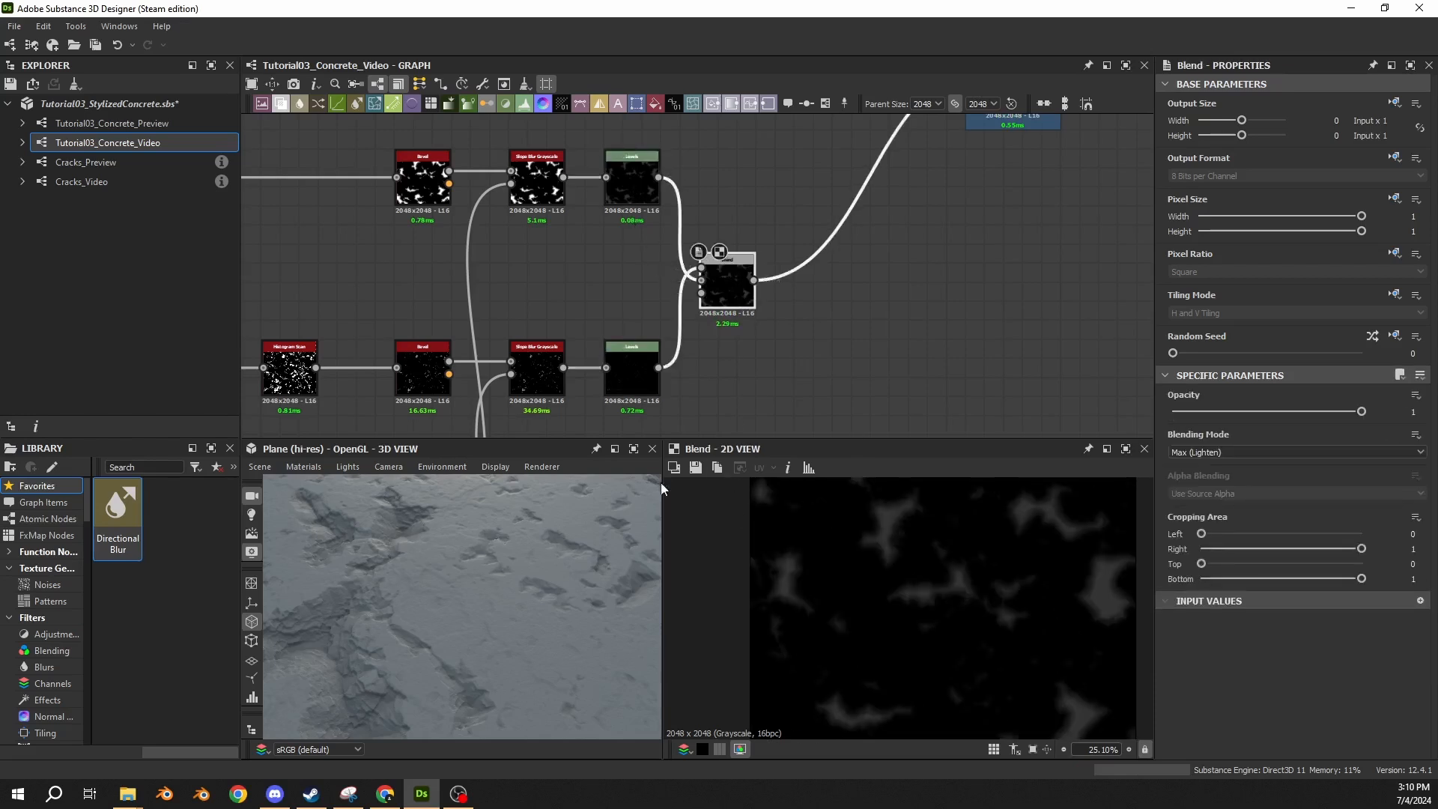
pyautogui.moveTo(450, 593); pyautogui.dragTo(499, 543)
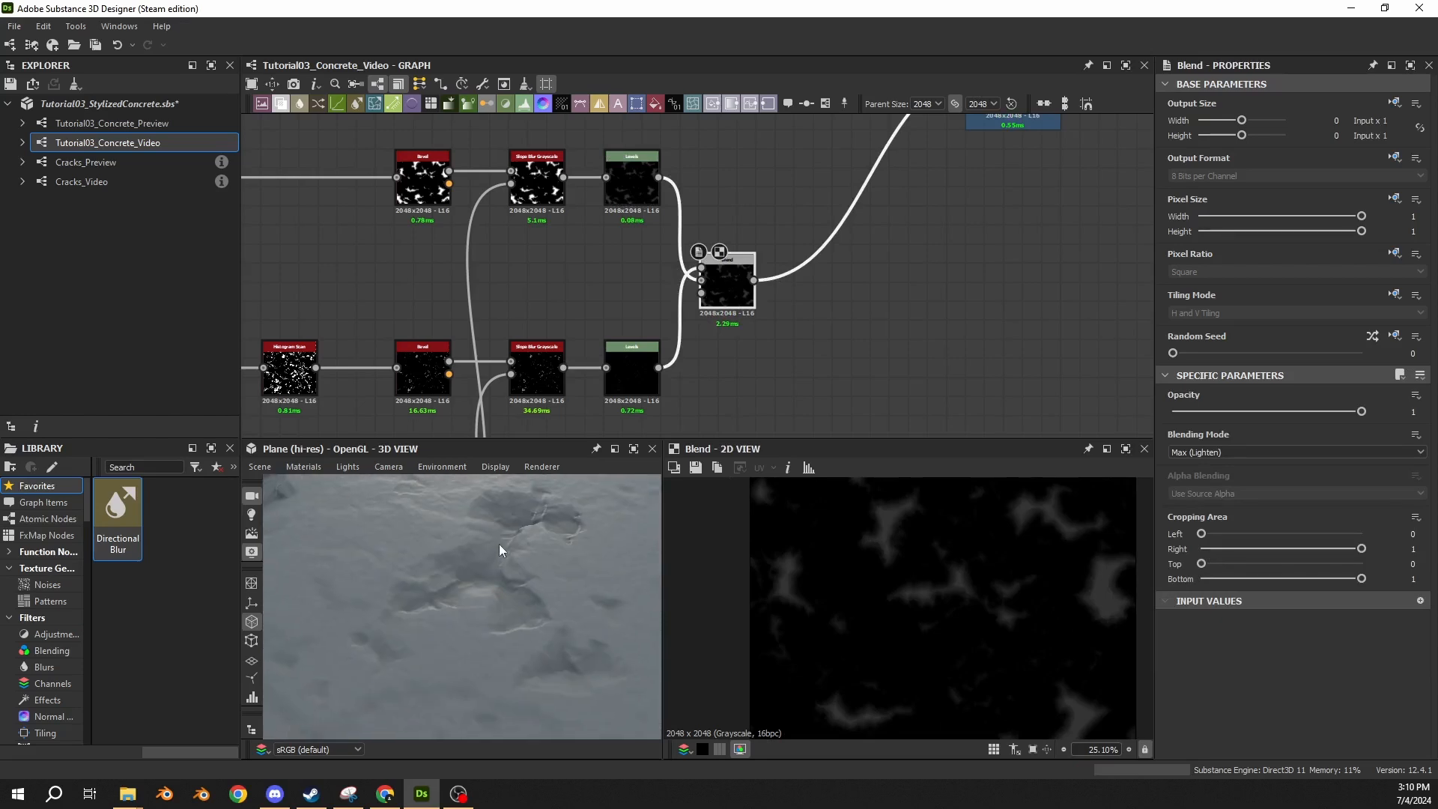
# Try a lower Level Out High on the lower Levels node, undo it, and examine the surface from further away.
pyautogui.click(633, 374)
pyautogui.moveTo(1191, 579)
pyautogui.mouseDown()
pyautogui.moveTo(1314, 574)
pyautogui.moveTo(1197, 577)
pyautogui.mouseUp()
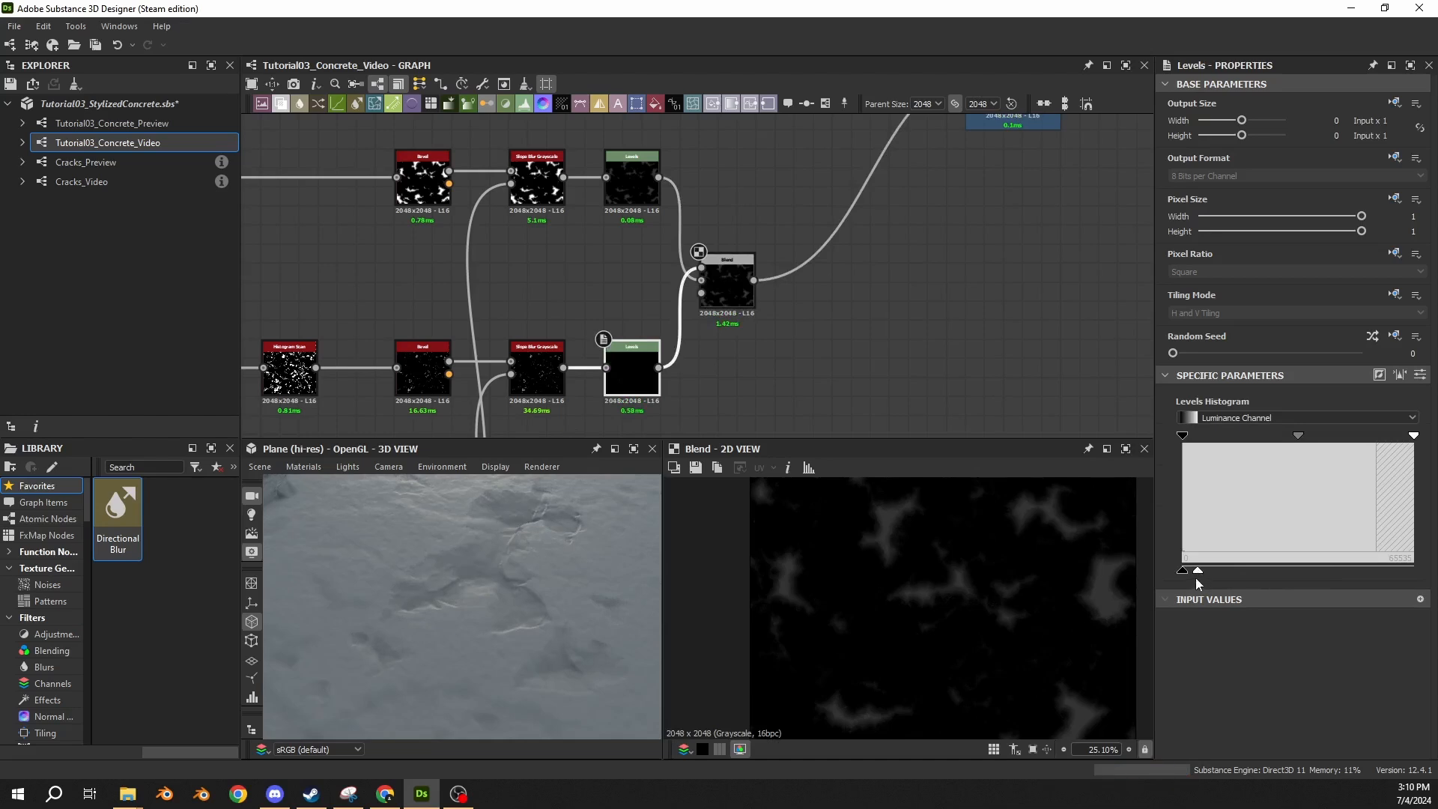
pyautogui.hotkey('ctrl', 'z')
pyautogui.moveTo(511, 598); pyautogui.dragTo(418, 552)
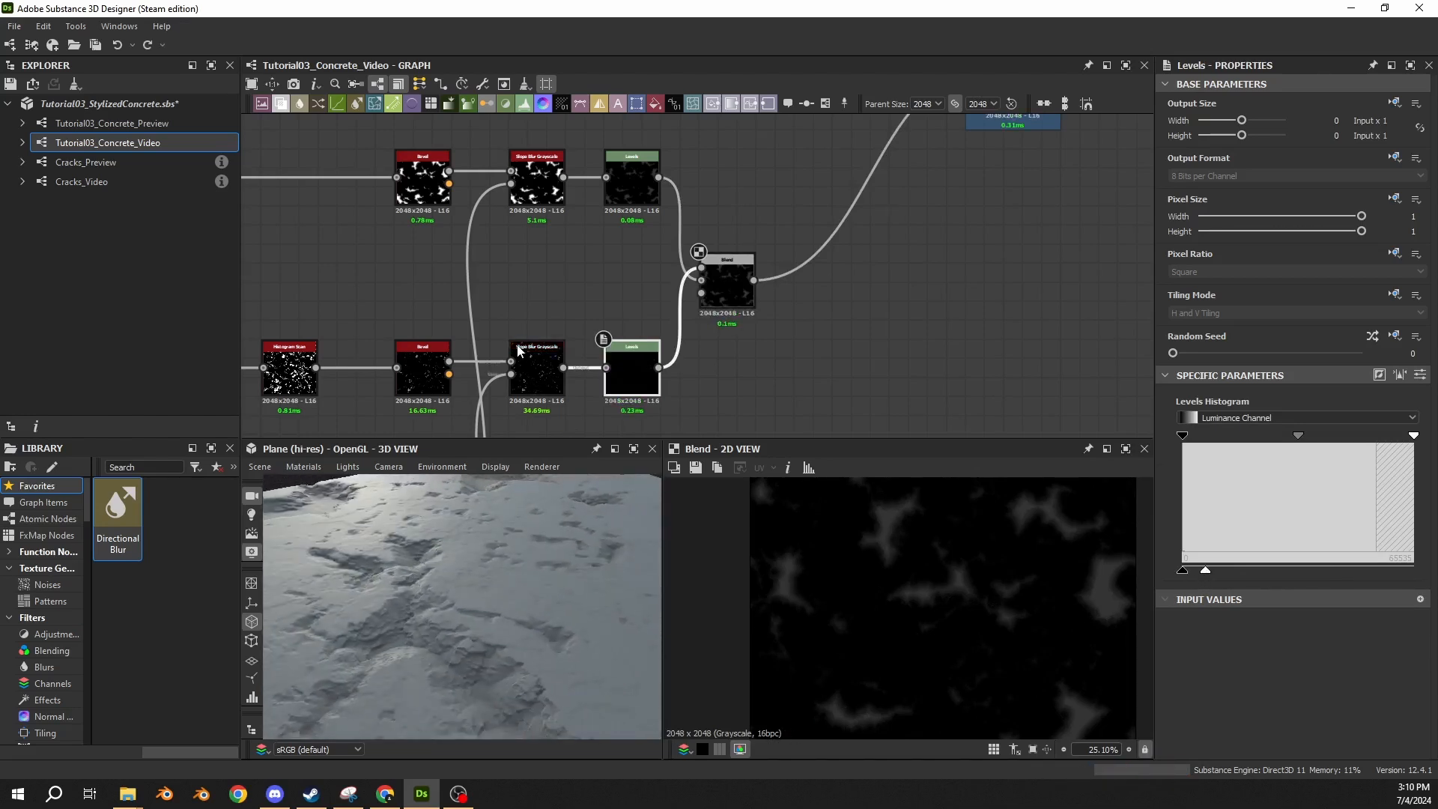
pyautogui.moveTo(418, 631); pyautogui.dragTo(476, 634)
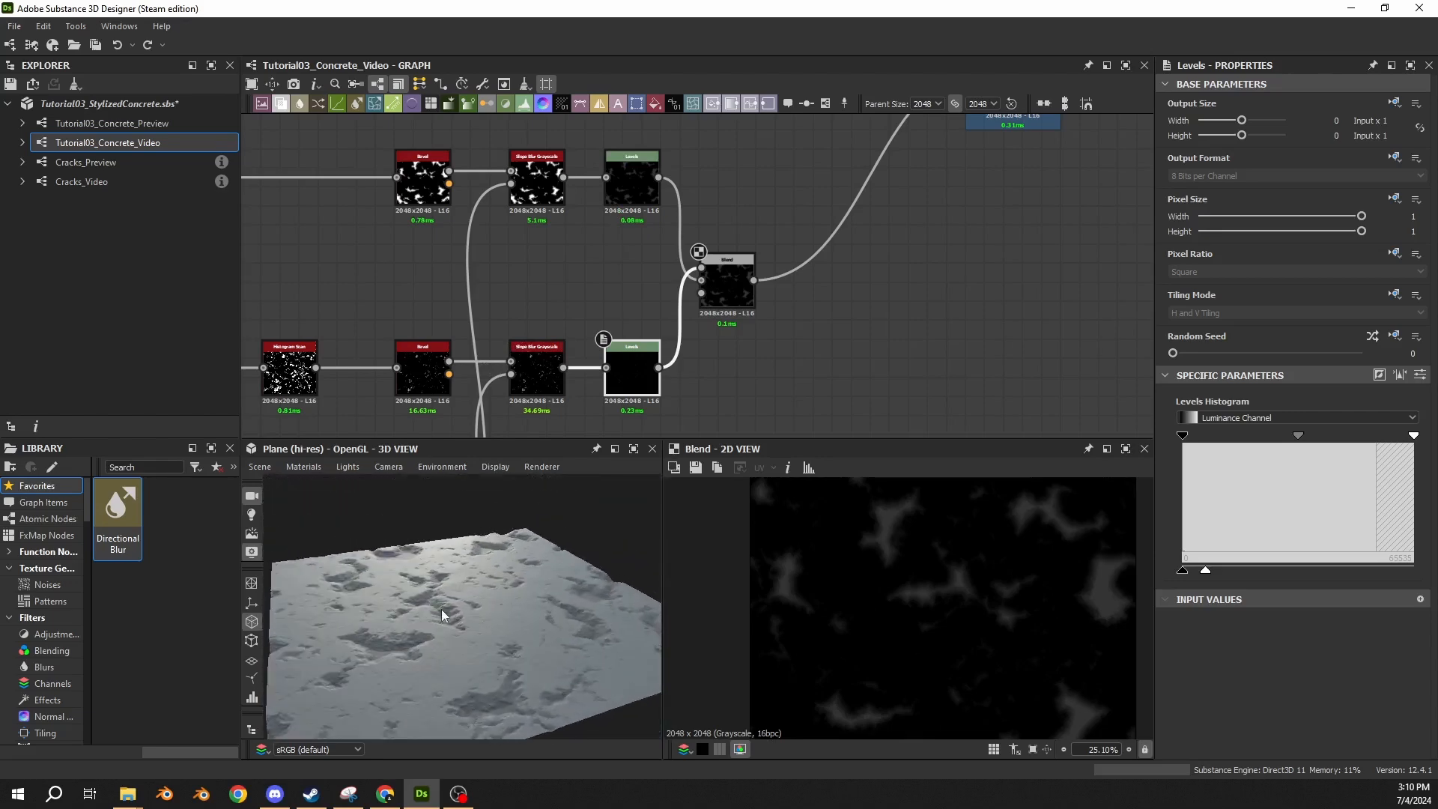
# Extend the Damage Shape frame downward so it also encloses the lower chain's first Histogram Scan.
pyautogui.moveTo(496, 304); pyautogui.dragTo(913, 252, button='middle')
pyautogui.moveTo(552, 230); pyautogui.dragTo(626, 287, button='middle')
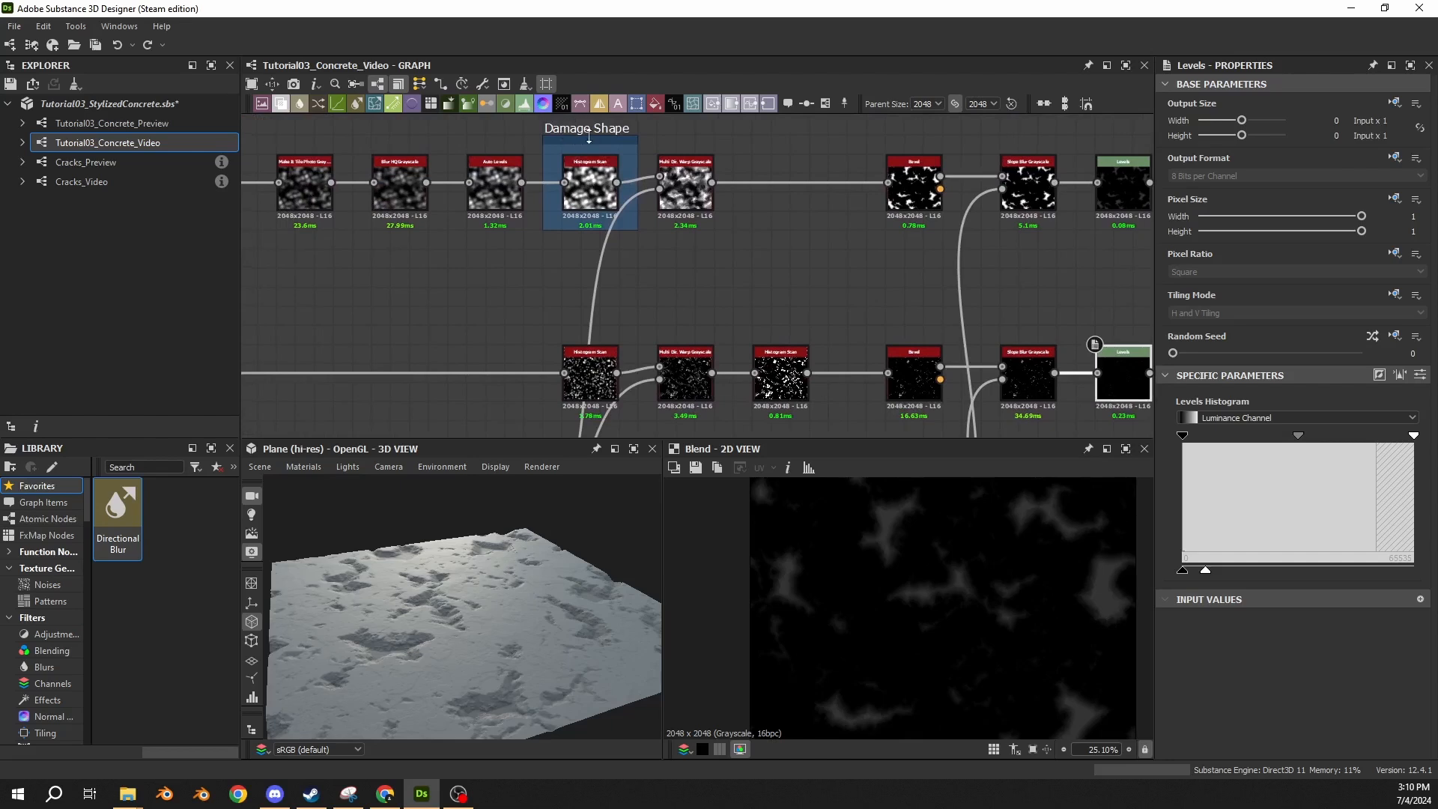
pyautogui.click(589, 135)
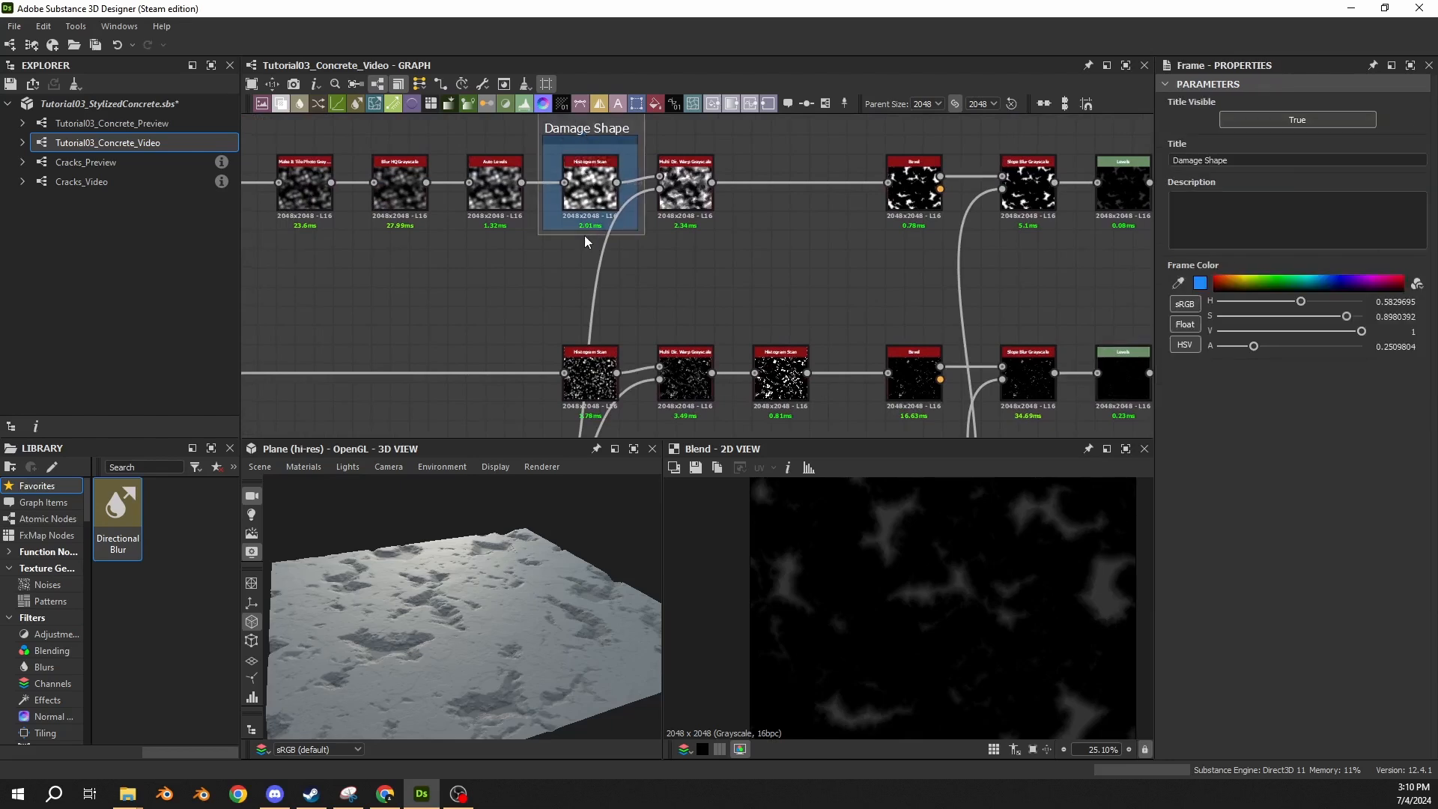
pyautogui.moveTo(585, 232); pyautogui.dragTo(584, 425)
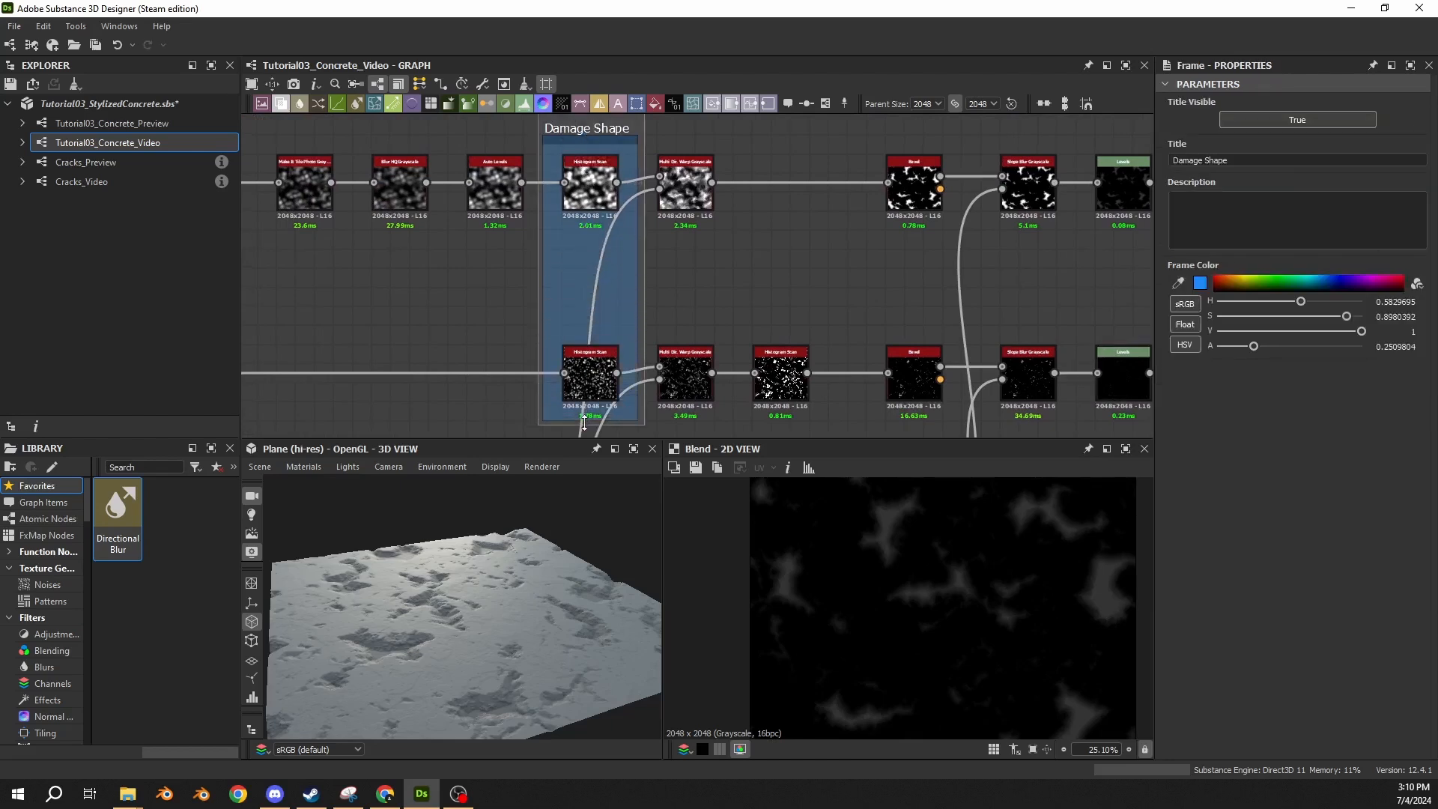
pyautogui.moveTo(580, 210); pyautogui.dragTo(627, 217, button='middle')
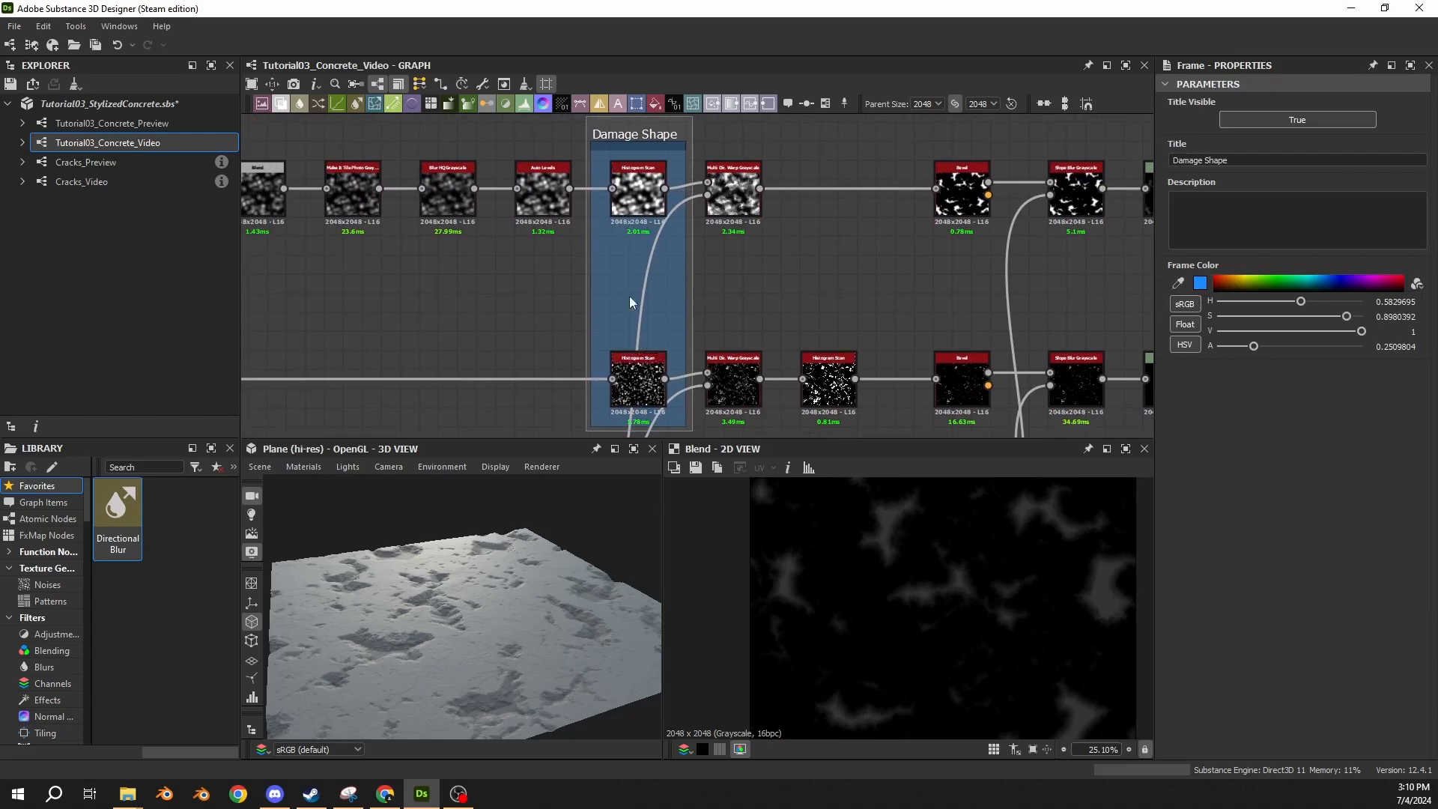
# Set the lower Damage Shape Histogram Scan to Position 0.83 and Contrast 0.125.
pyautogui.doubleClick(640, 381)
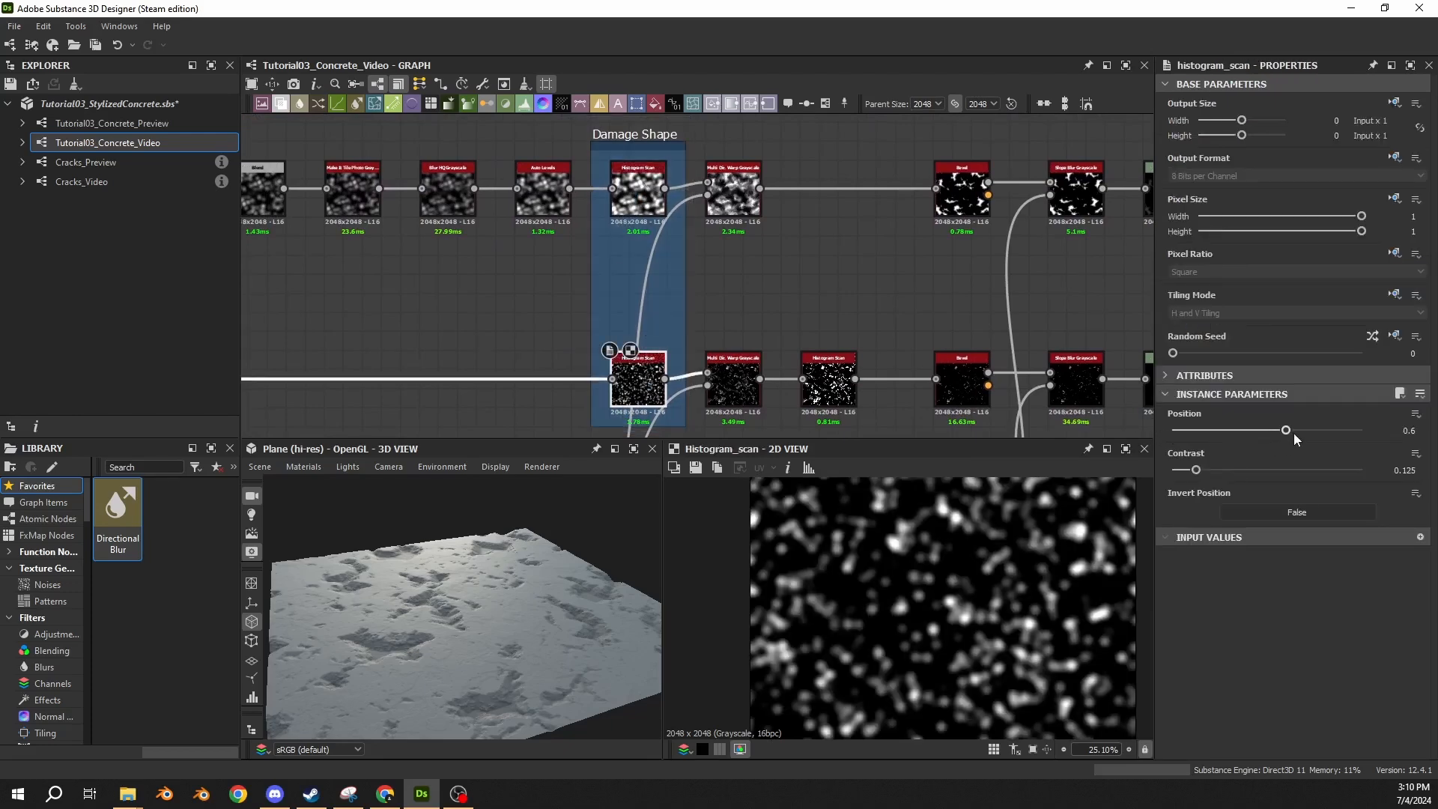
pyautogui.moveTo(1290, 431); pyautogui.dragTo(1310, 471)
pyautogui.hotkey('ctrl', 'z')
pyautogui.moveTo(1258, 476); pyautogui.dragTo(1197, 470)
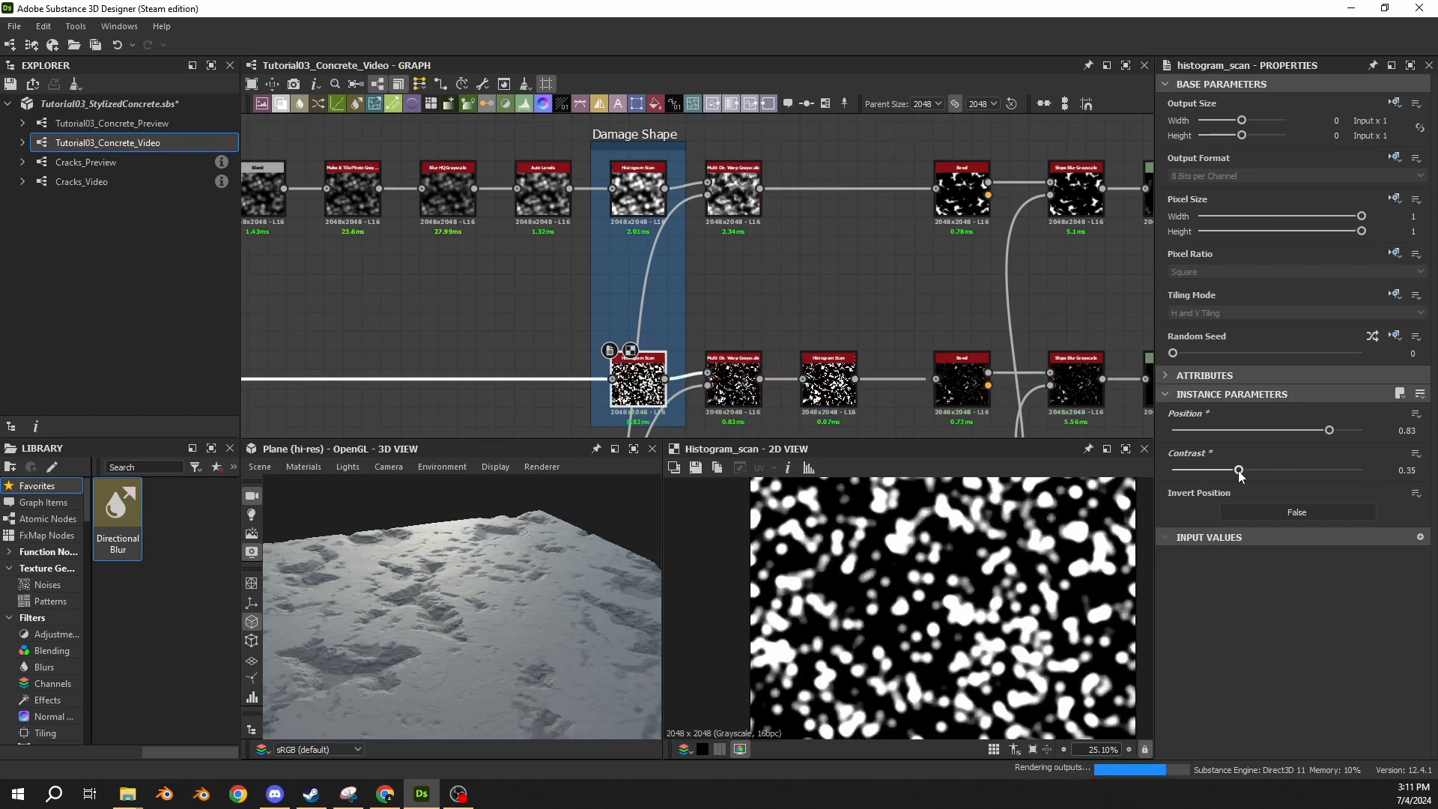
# Move the Blend combining both damage chains up into line with the upper Levels node and preview it.
pyautogui.moveTo(843, 296); pyautogui.dragTo(635, 272, button='middle')
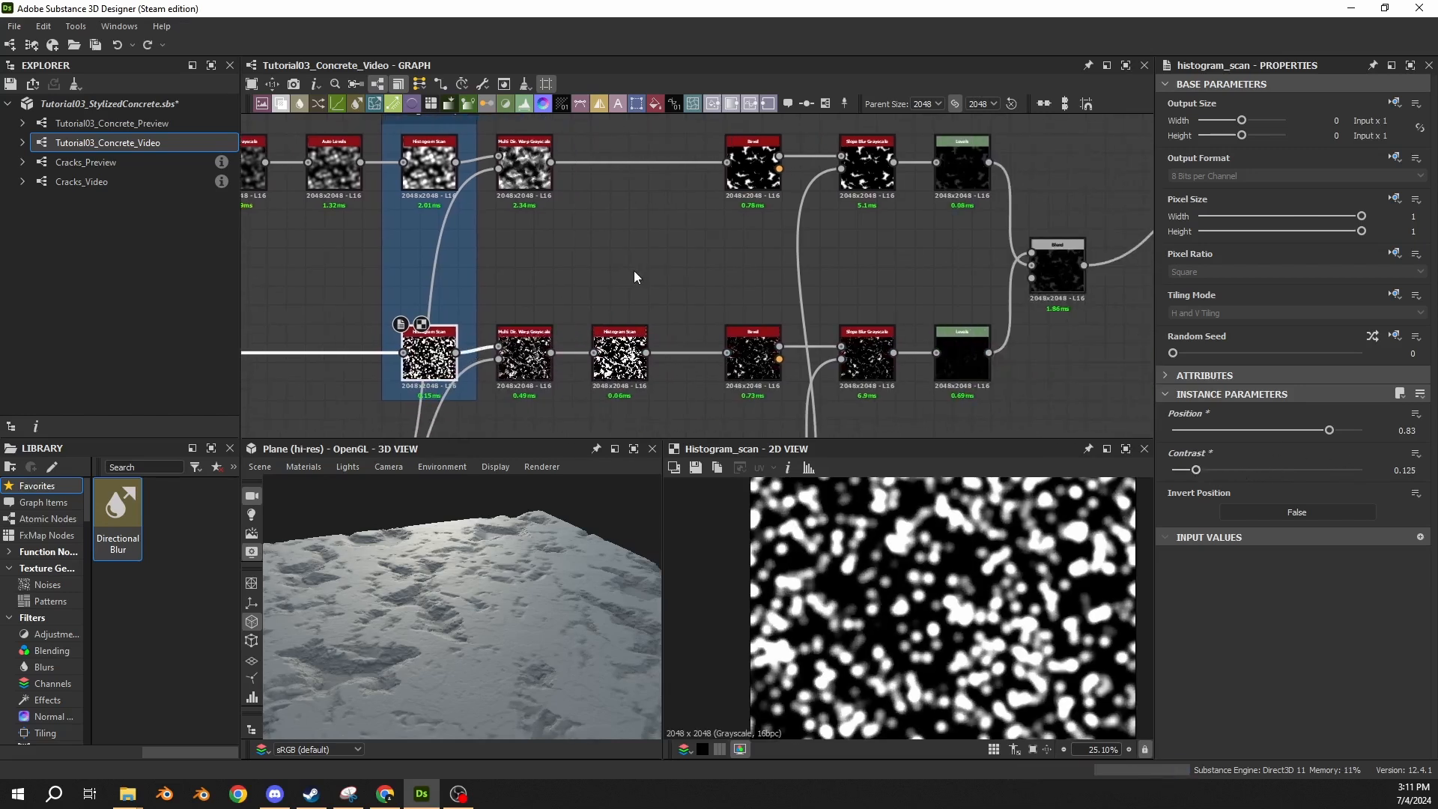
pyautogui.moveTo(947, 289); pyautogui.dragTo(661, 313, button='middle')
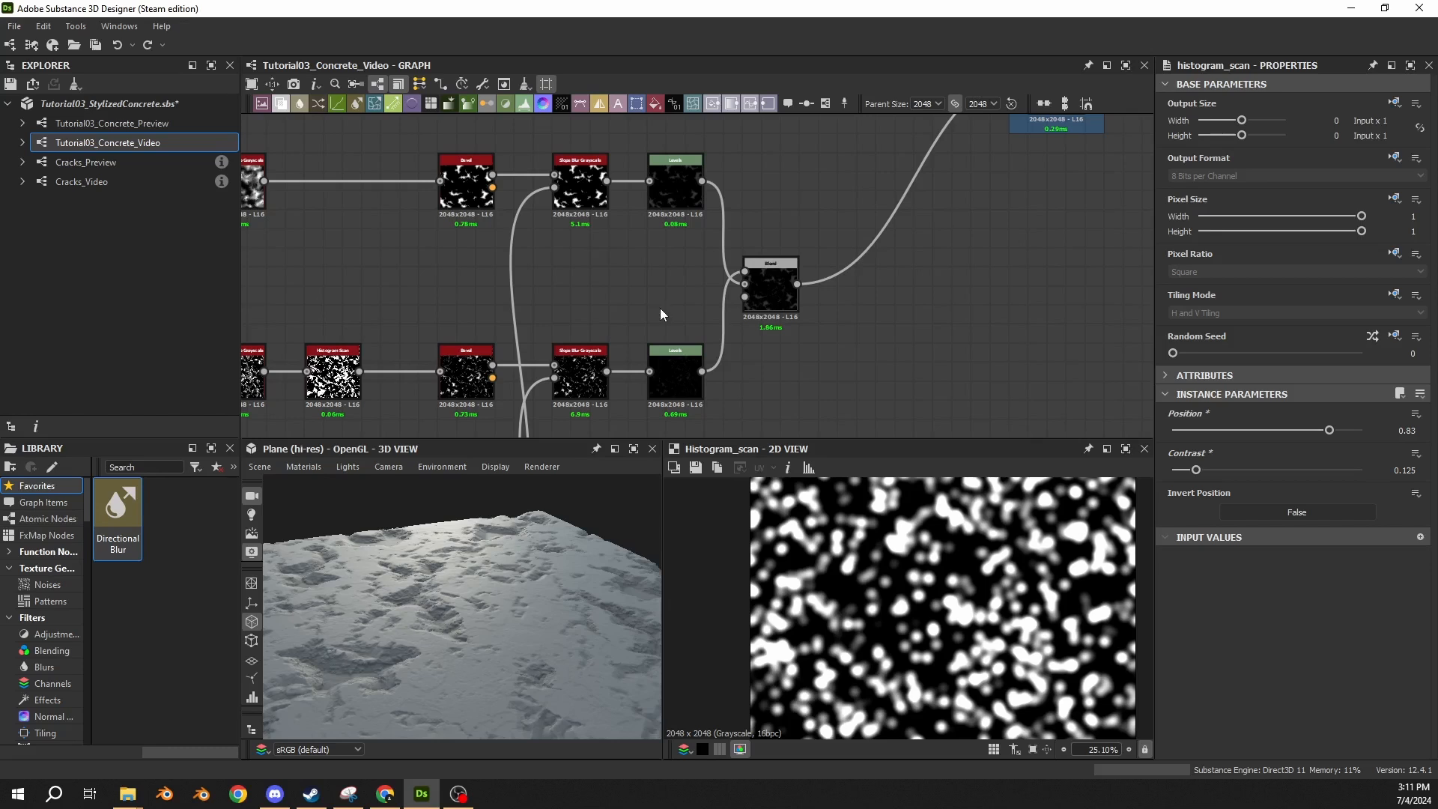
pyautogui.moveTo(910, 207); pyautogui.dragTo(650, 245, button='middle')
pyautogui.moveTo(639, 301); pyautogui.dragTo(639, 200)
pyautogui.doubleClick(638, 201)
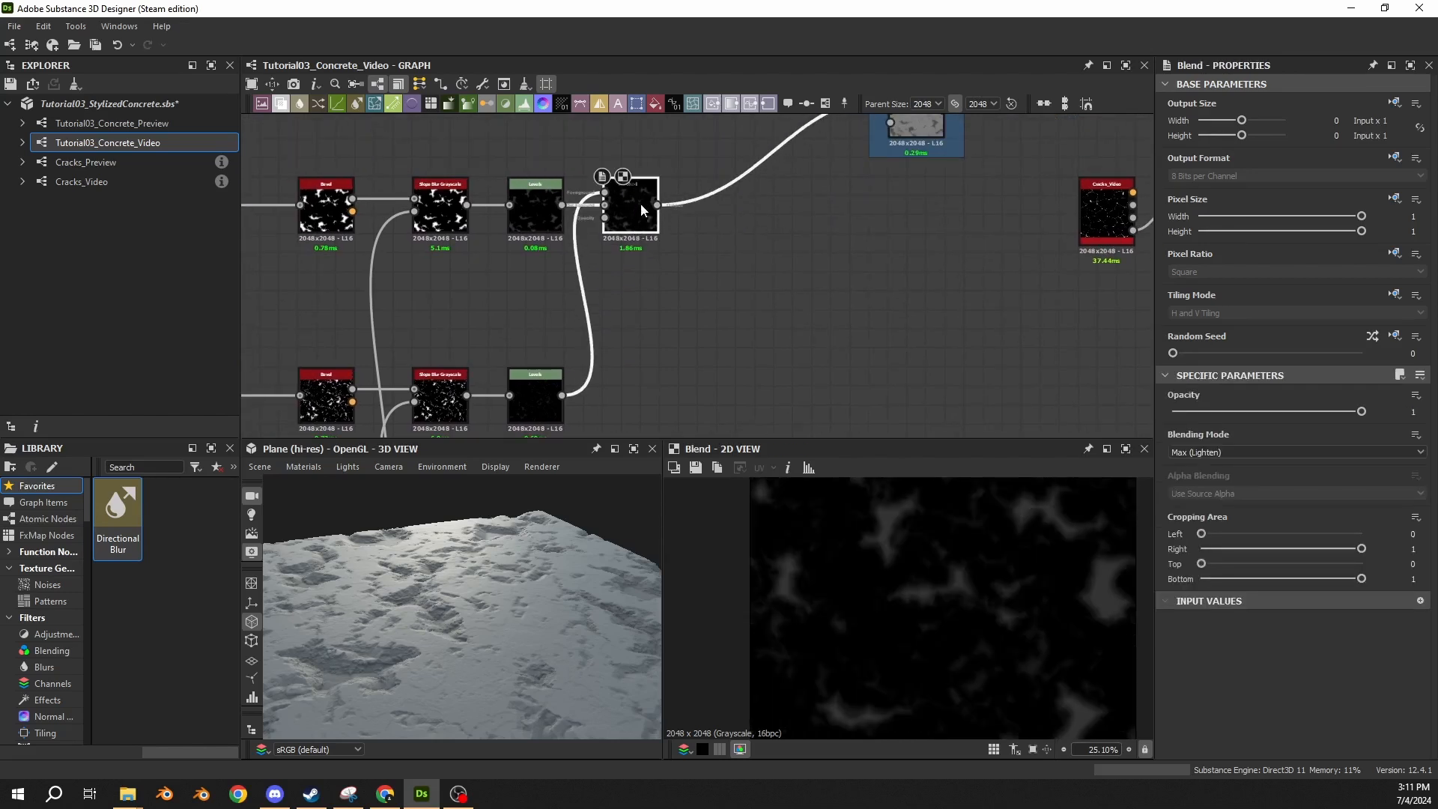
# Move the 05 Damage Noise frame with its Blend closer to the Blend that combines the damage chains.
pyautogui.moveTo(654, 253); pyautogui.dragTo(530, 317, button='middle')
pyautogui.scroll(-3, 696, 302)
pyautogui.click(758, 141)
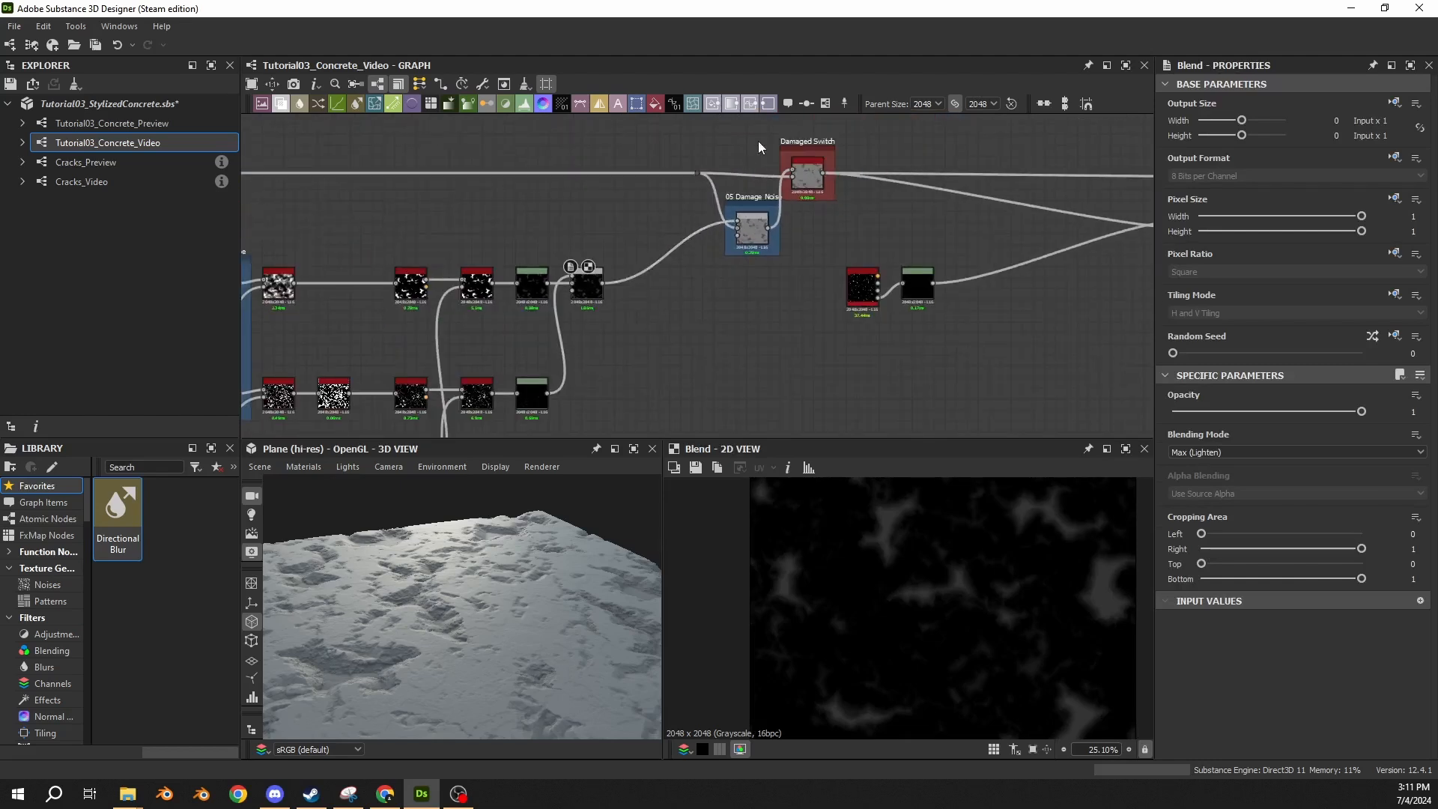
pyautogui.moveTo(763, 232); pyautogui.dragTo(652, 232)
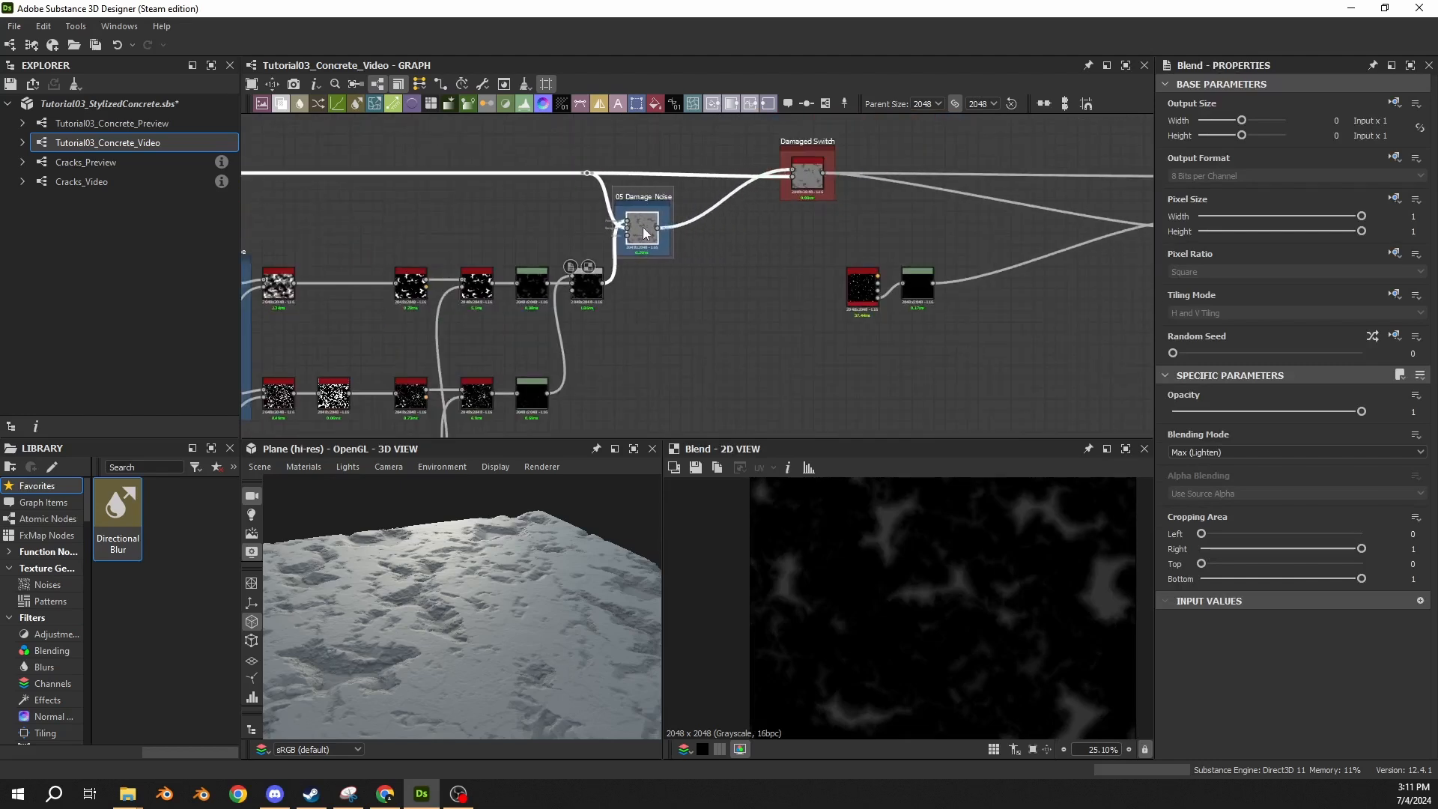
pyautogui.moveTo(723, 245); pyautogui.dragTo(702, 245, button='middle')
# Shift the Damaged Switch and all nodes downstream of it to the right, making room after 05 Damage Noise.
pyautogui.moveTo(793, 243); pyautogui.dragTo(502, 270, button='middle')
pyautogui.click(555, 318)
pyautogui.keyDown('ctrl'); pyautogui.click(605, 311); pyautogui.keyUp('ctrl')
pyautogui.moveTo(544, 225); pyautogui.dragTo(917, 172, button='middle')
pyautogui.scroll(-4, 916, 172)
pyautogui.moveTo(846, 140); pyautogui.dragTo(395, 392)
pyautogui.scroll(4, 786, 219)
pyautogui.moveTo(831, 160); pyautogui.dragTo(569, 162)
pyautogui.moveTo(653, 175); pyautogui.dragTo(653, 242, button='middle')
pyautogui.moveTo(572, 226); pyautogui.dragTo(573, 231)
pyautogui.click(704, 250)
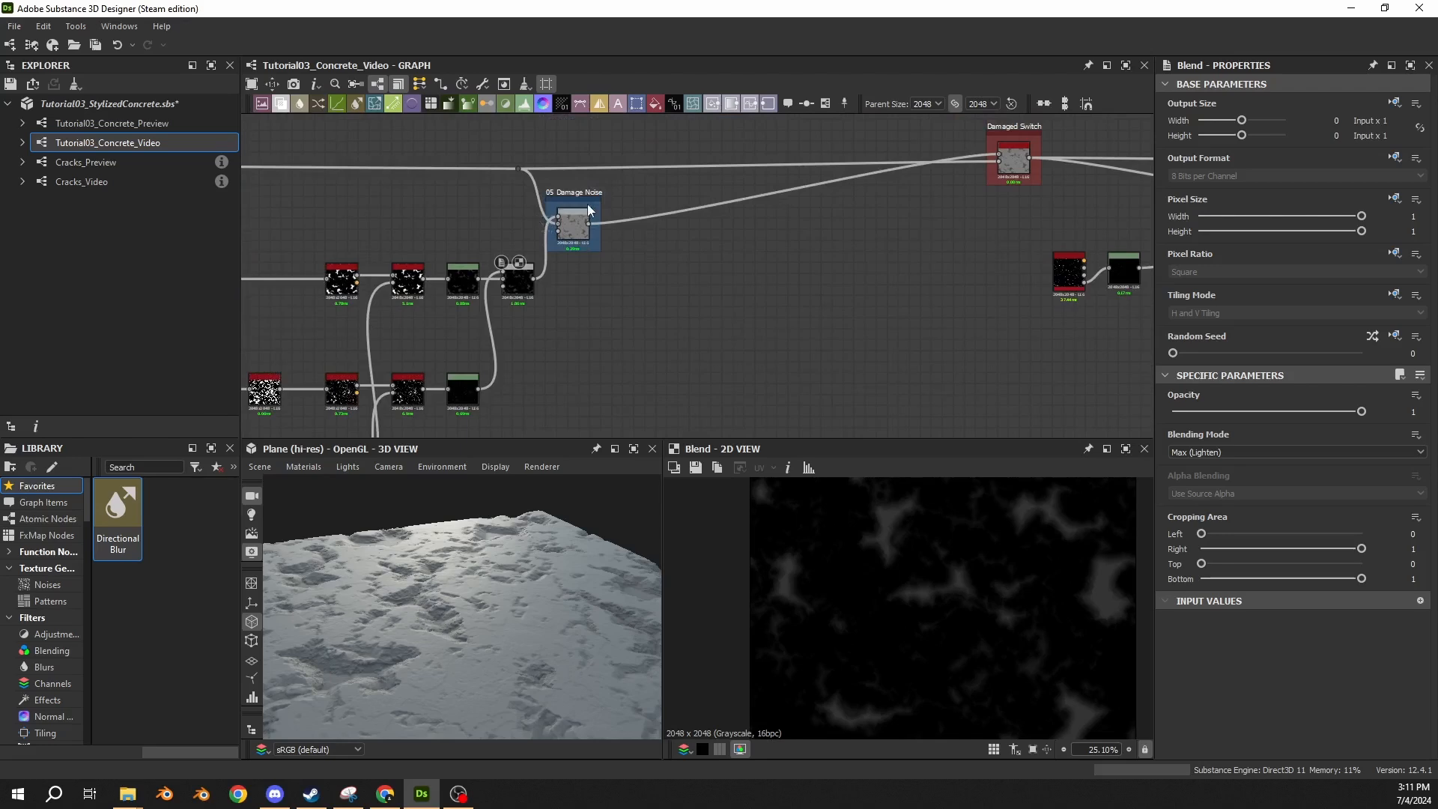
# Nudge all the nodes upstream of the Damaged Switch slightly upward to straighten the main connection line.
pyautogui.scroll(-2, 591, 196)
pyautogui.moveTo(650, 145); pyautogui.dragTo(382, 360)
pyautogui.moveTo(397, 361); pyautogui.dragTo(679, 327, button='middle')
pyautogui.scroll(-4, 679, 327)
pyautogui.moveTo(464, 196); pyautogui.dragTo(795, 384)
pyautogui.scroll(5, 763, 225)
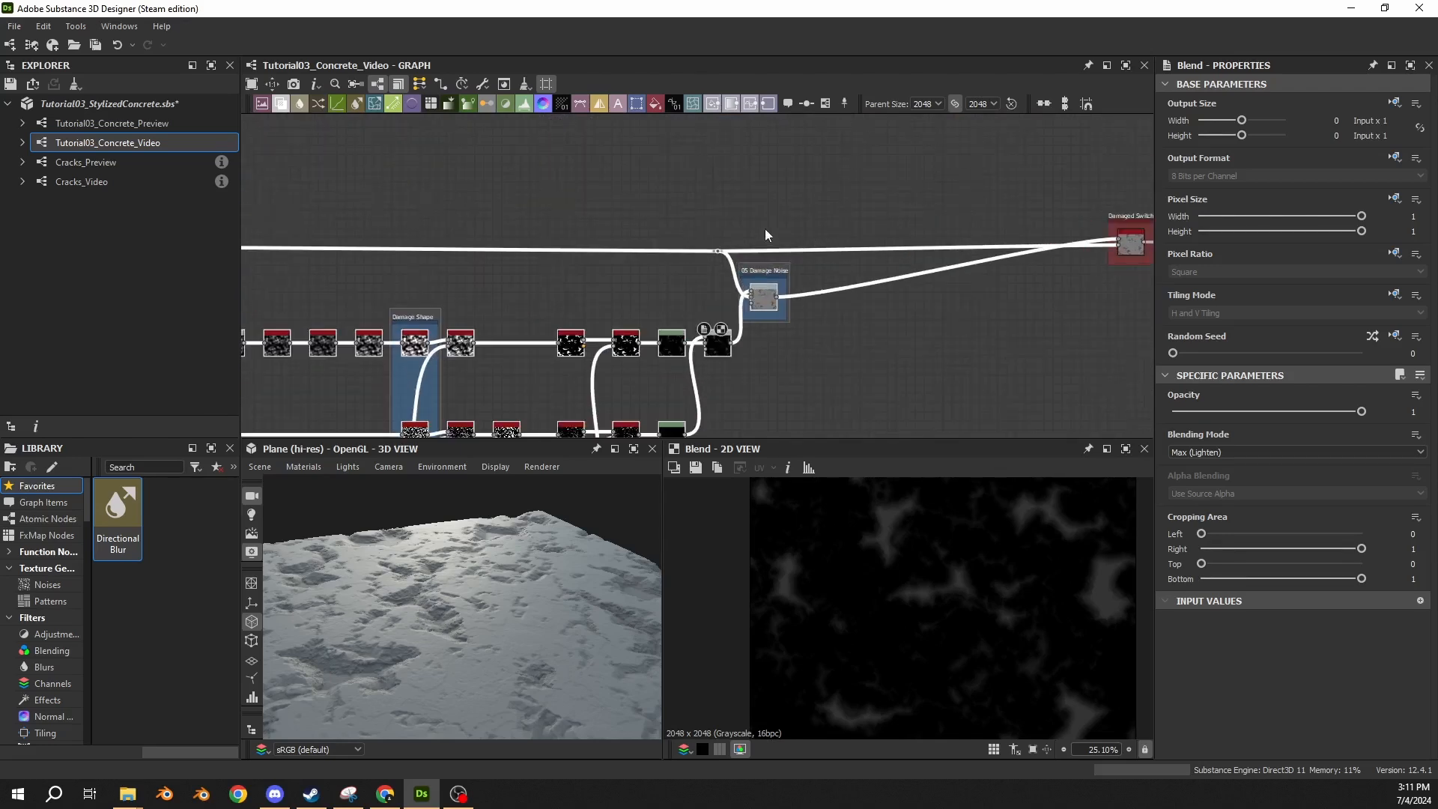
pyautogui.moveTo(764, 301); pyautogui.dragTo(764, 292)
pyautogui.scroll(-1, 937, 344)
pyautogui.moveTo(963, 350); pyautogui.dragTo(770, 291, button='middle')
pyautogui.click(741, 301)
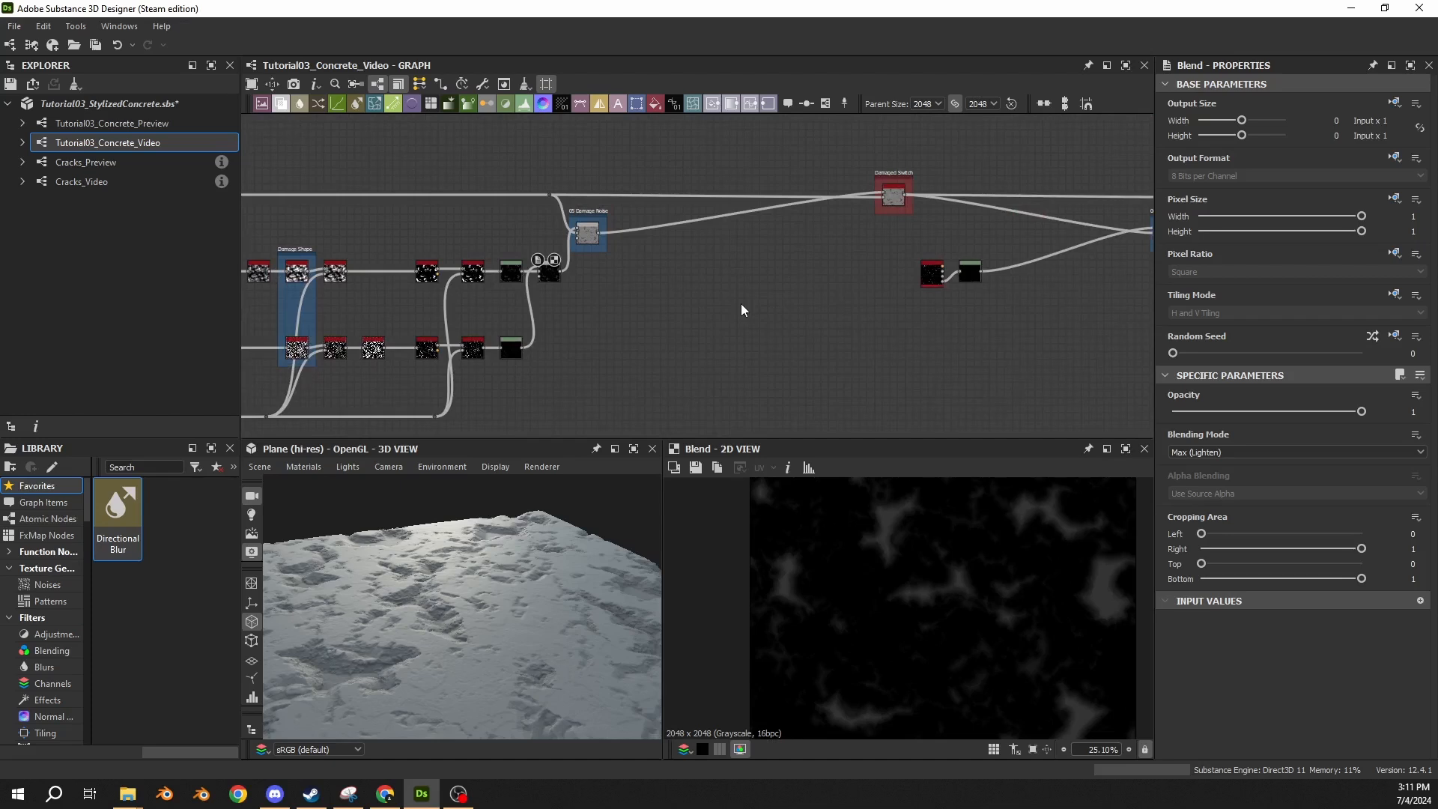
# Add a Blend fed by the 05 Damage Noise output through its background input, placed well to the right of that frame.
pyautogui.scroll(4, 673, 232)
pyautogui.click(495, 241)
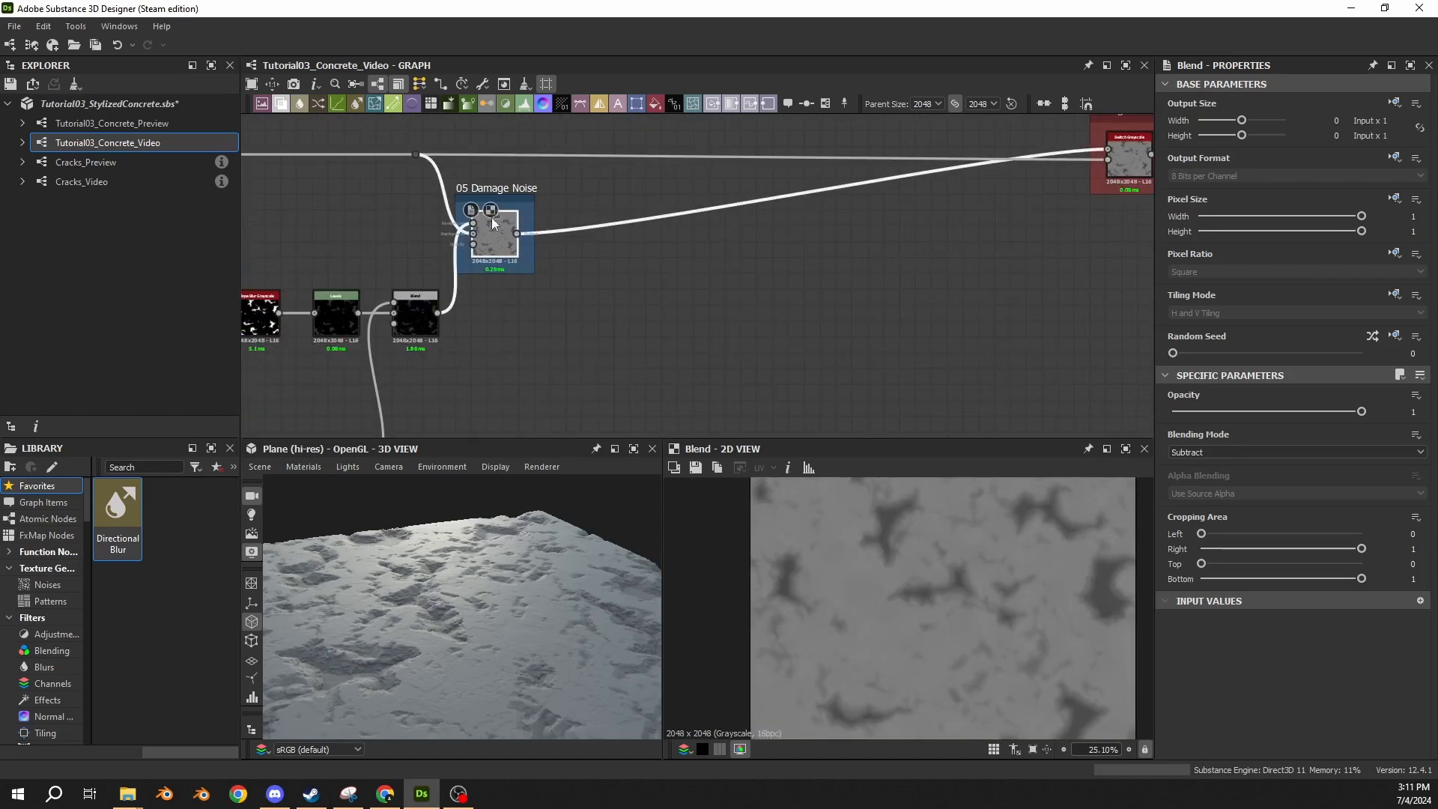
pyautogui.moveTo(517, 233); pyautogui.dragTo(811, 233)
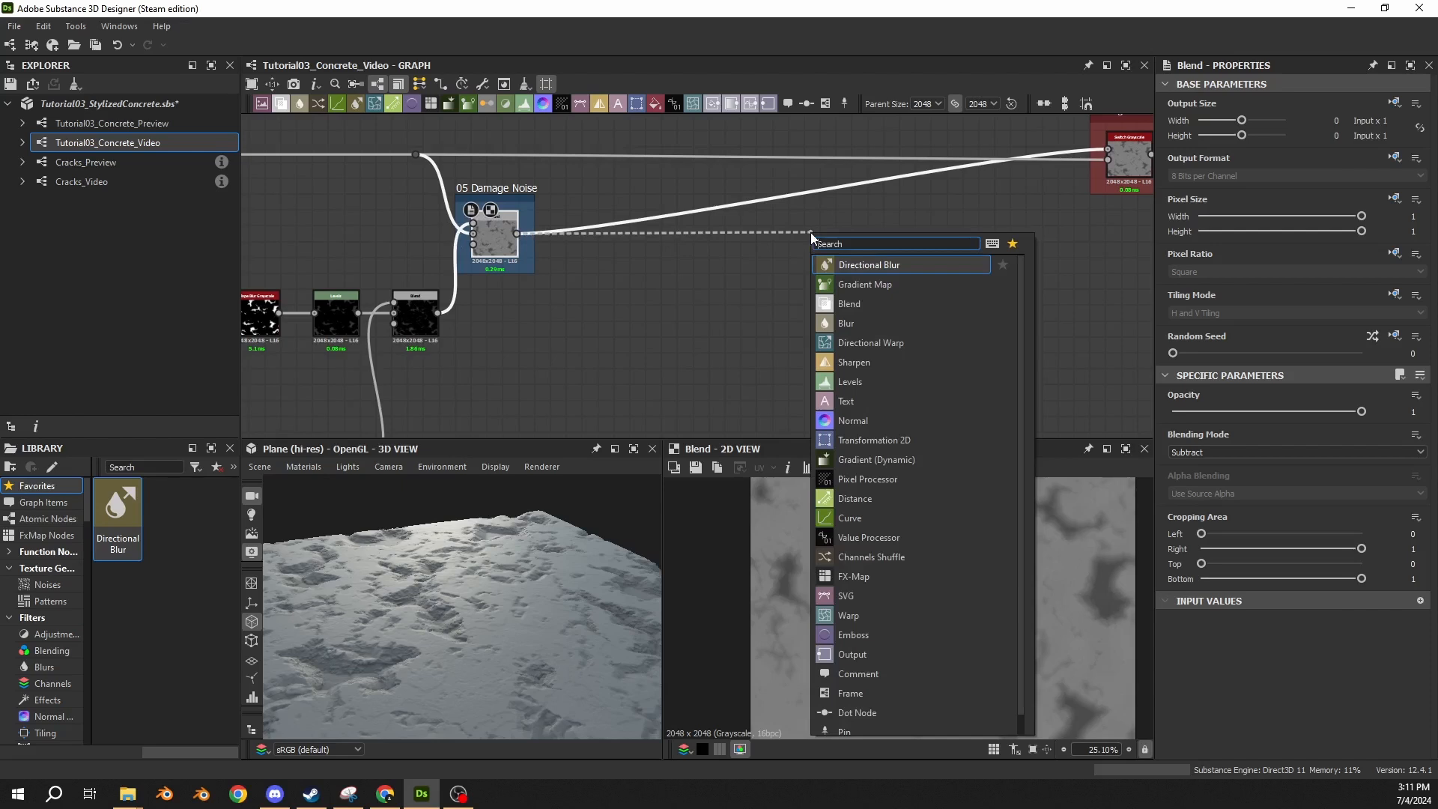
pyautogui.write('blend')
pyautogui.press('Return')
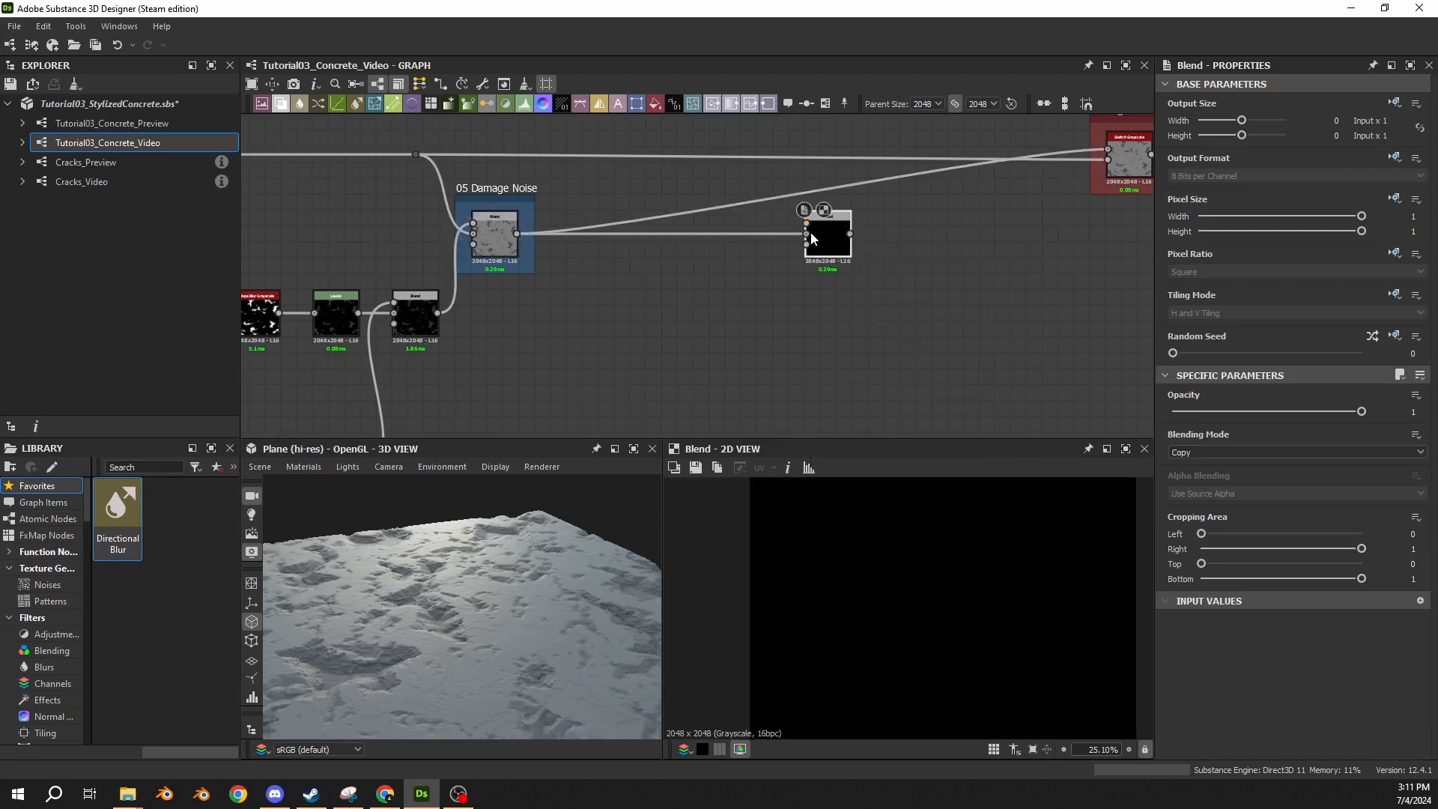
pyautogui.moveTo(705, 287); pyautogui.dragTo(805, 280, button='middle')
pyautogui.scroll(1, 695, 304)
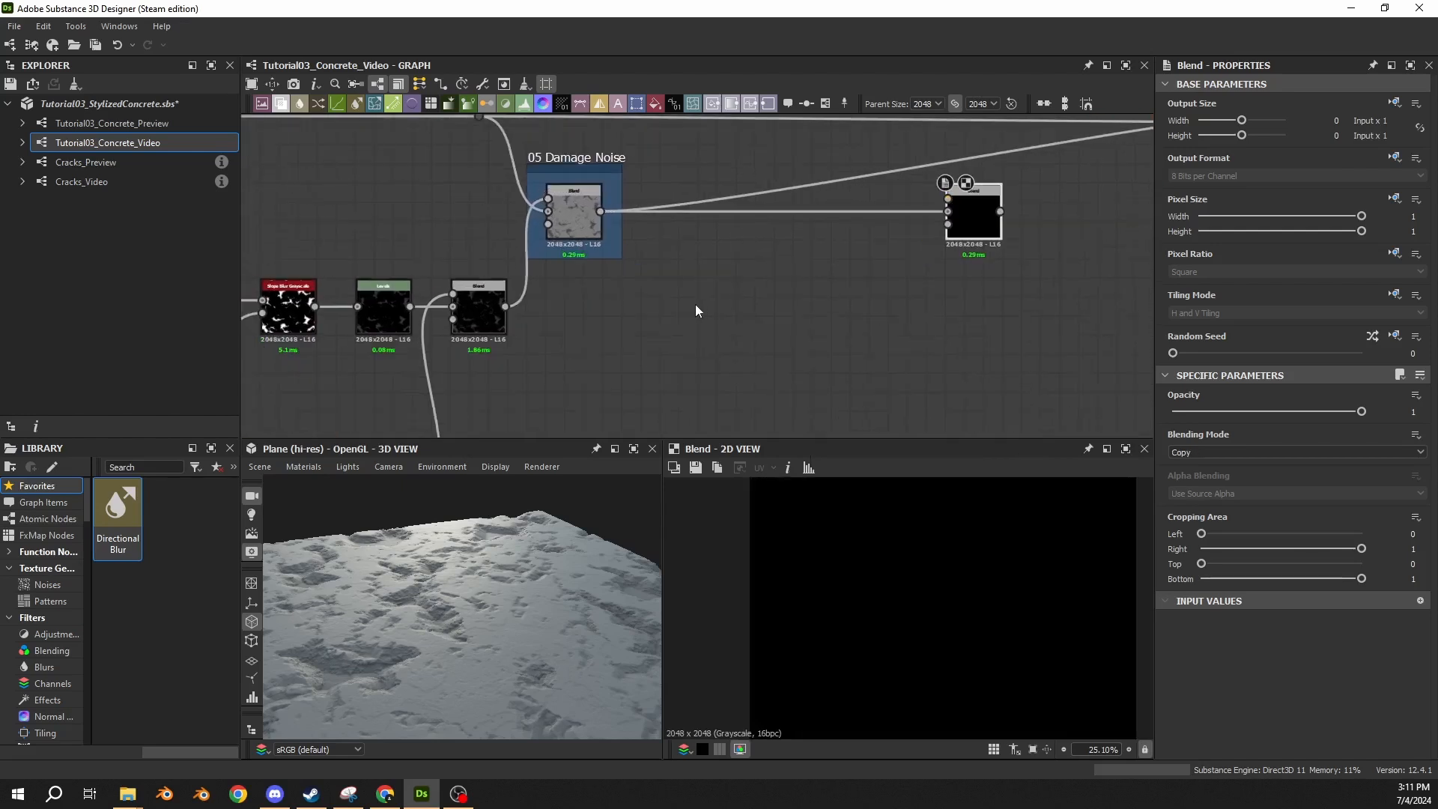
pyautogui.moveTo(962, 217); pyautogui.dragTo(1005, 219)
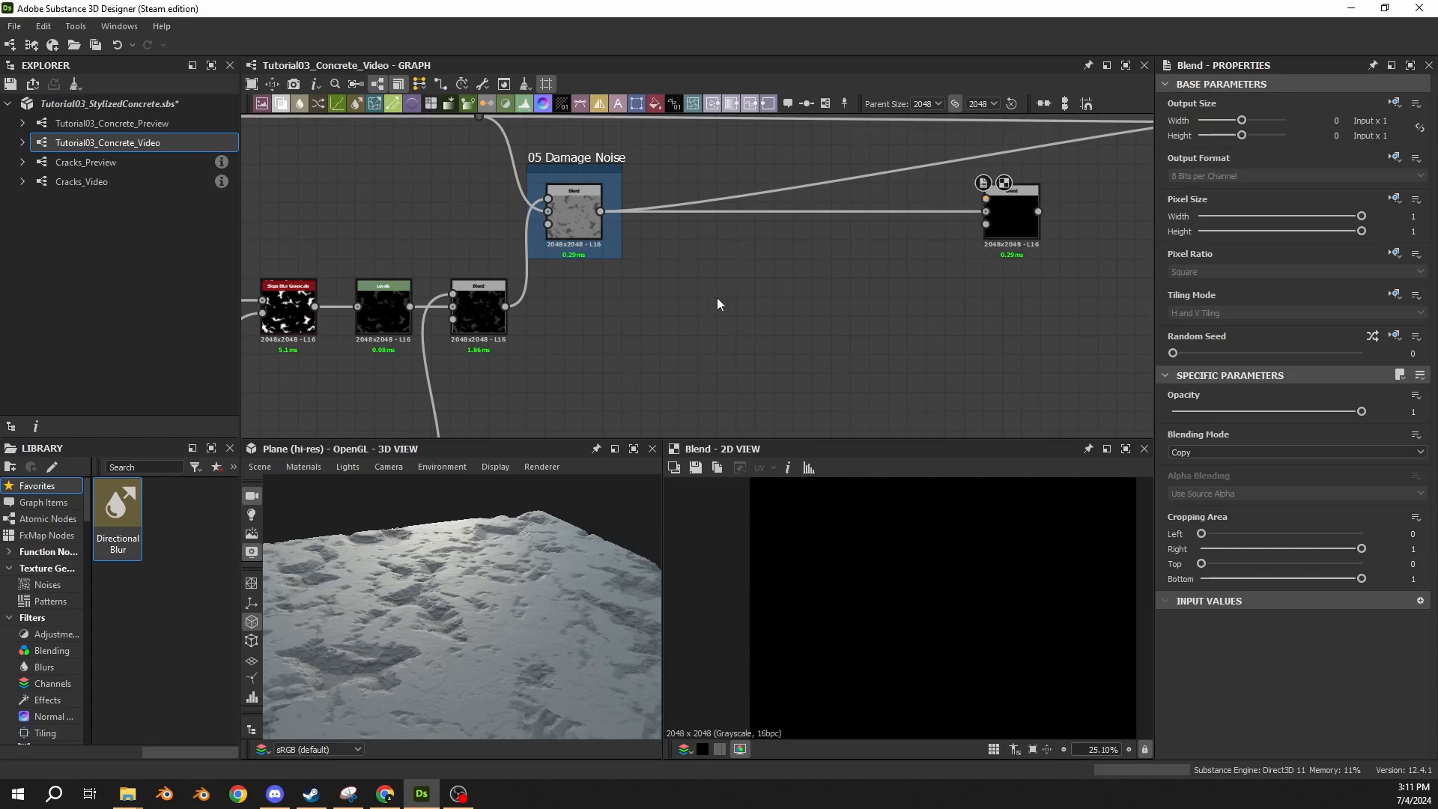
# Add a BnW Spots 2 noise below the new connection and feed it into a new Transformation 2D node.
pyautogui.press('space')
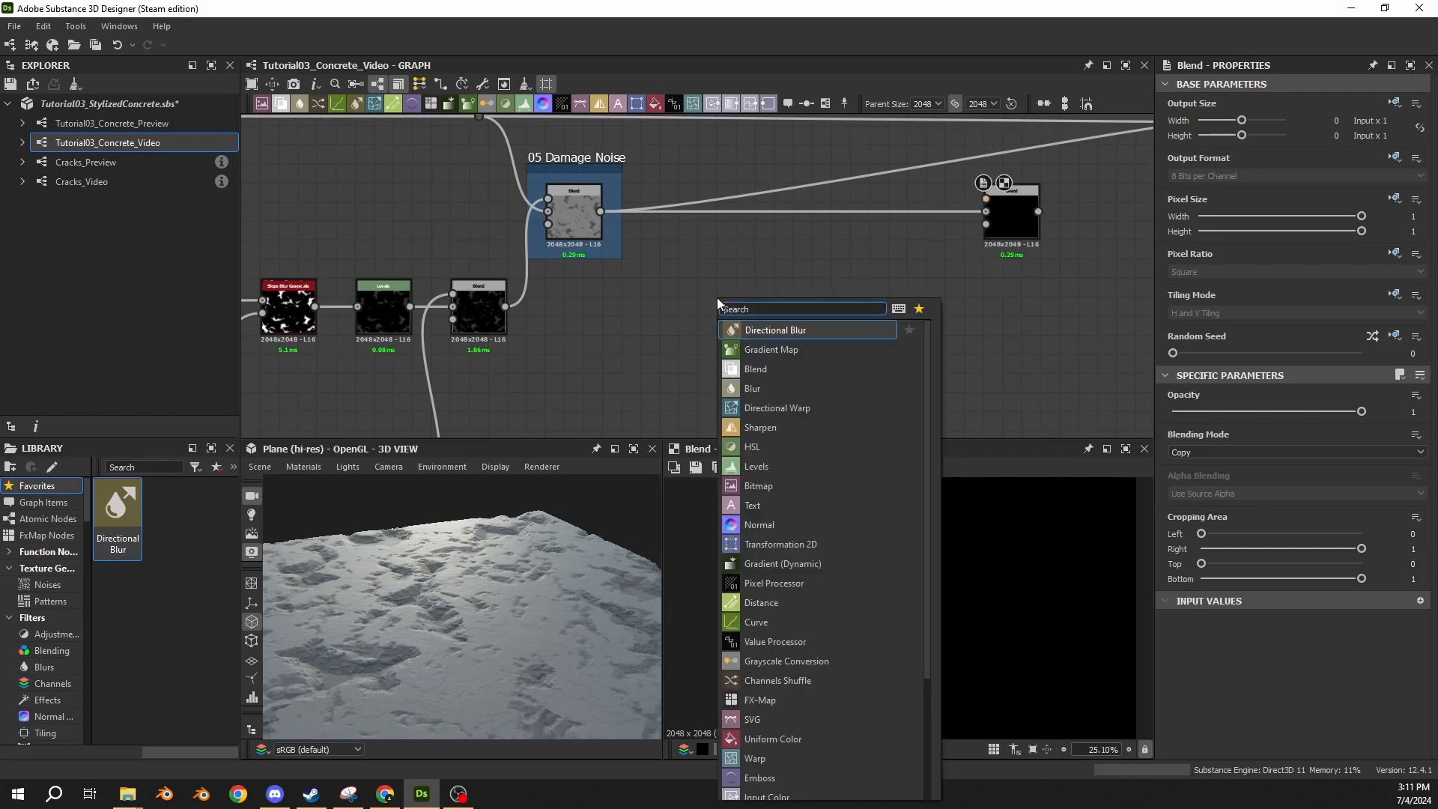
pyautogui.write('bnw')
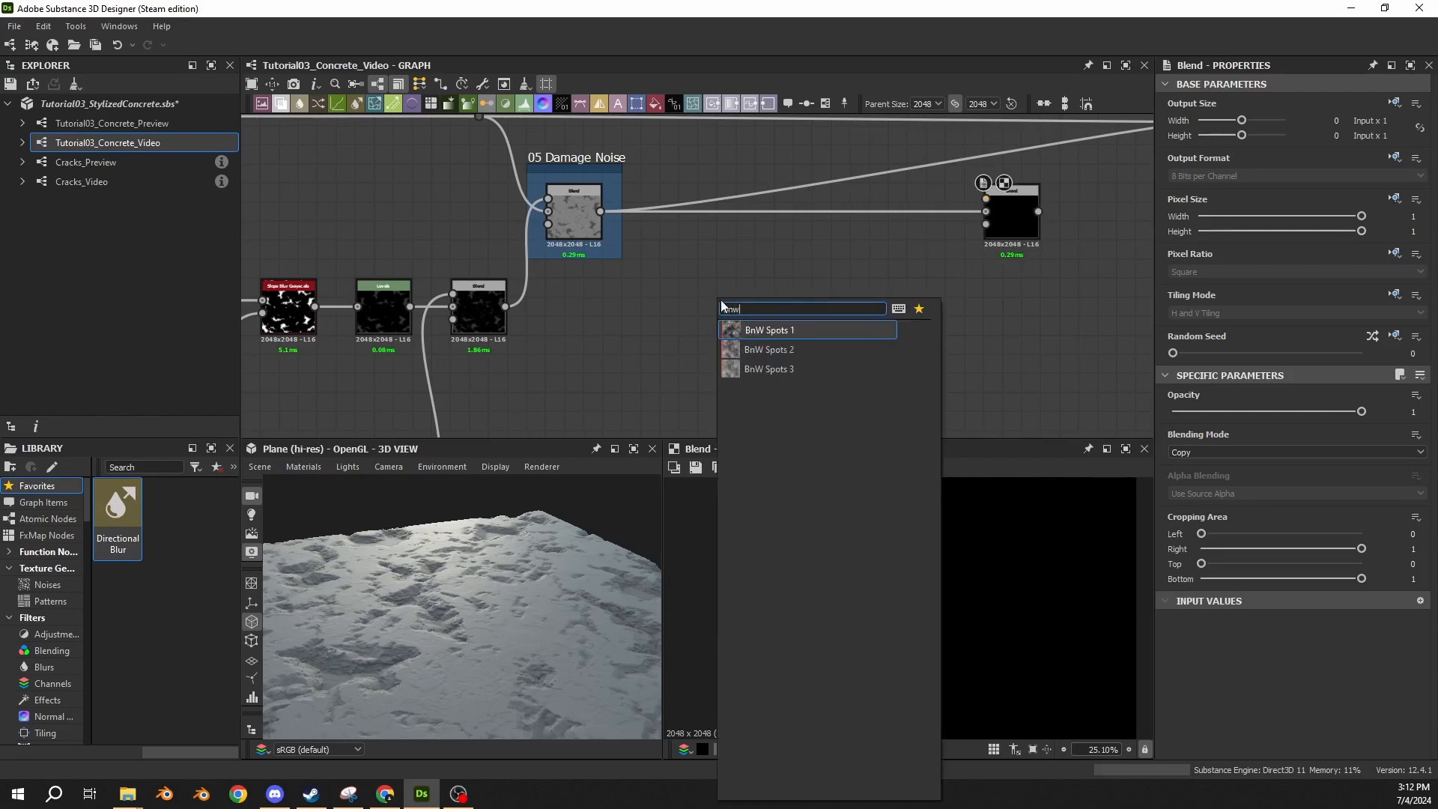
pyautogui.click(771, 349)
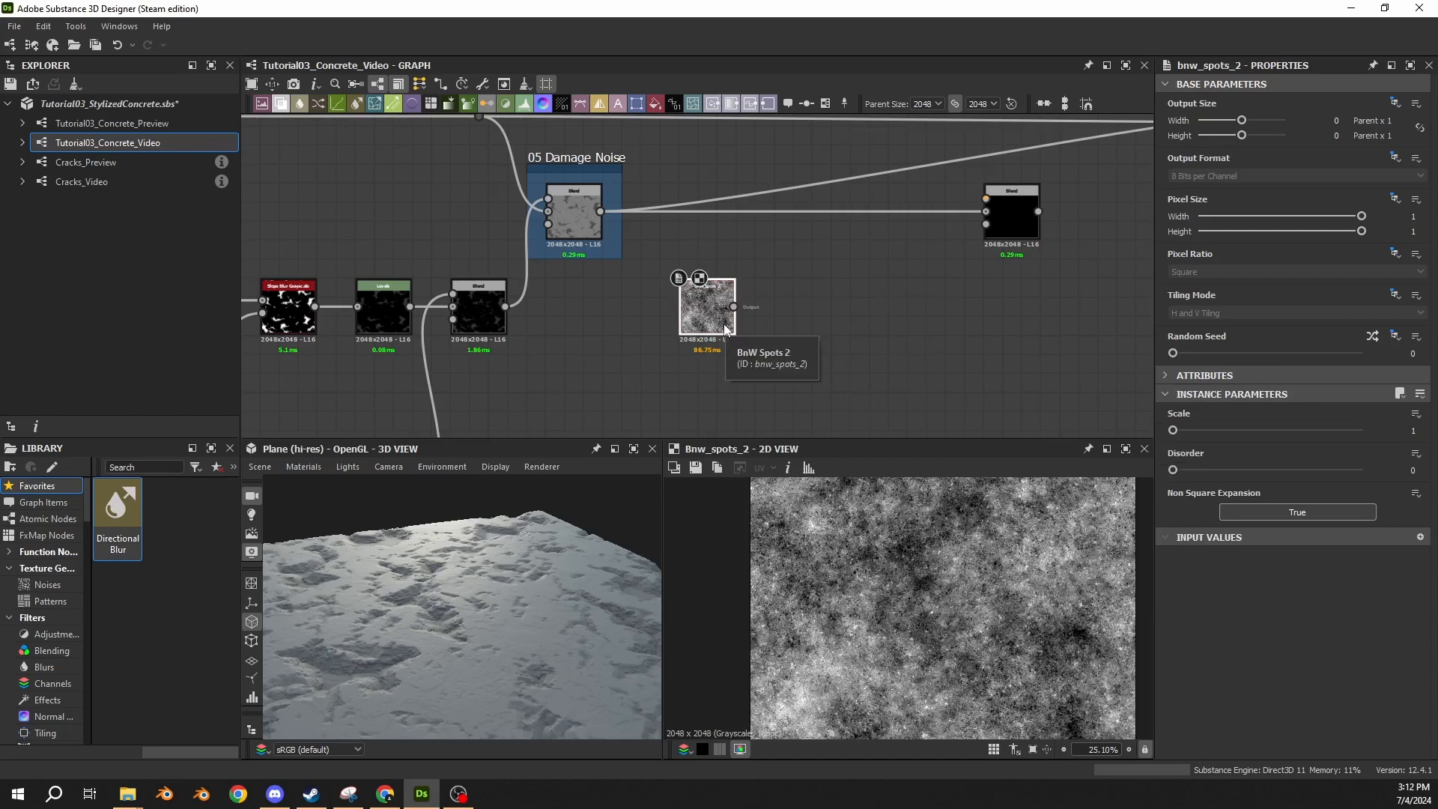
pyautogui.moveTo(733, 306); pyautogui.dragTo(794, 318)
pyautogui.write('transform')
pyautogui.click(815, 334)
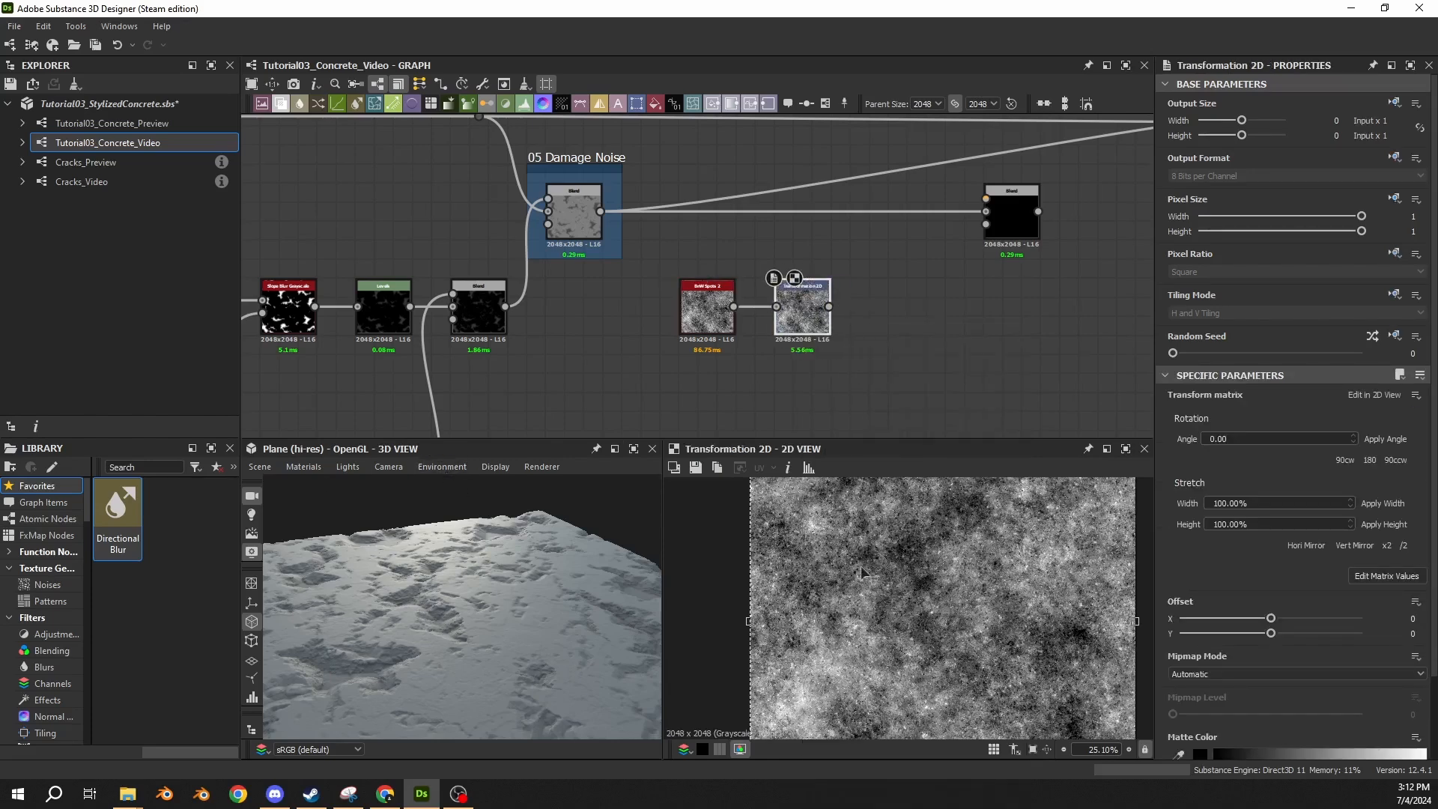
# Halve the Transformation 2D's stretch with the /2 option and add an Auto Levels node fed by its output.
pyautogui.click(1403, 545)
pyautogui.scroll(-3, 940, 614)
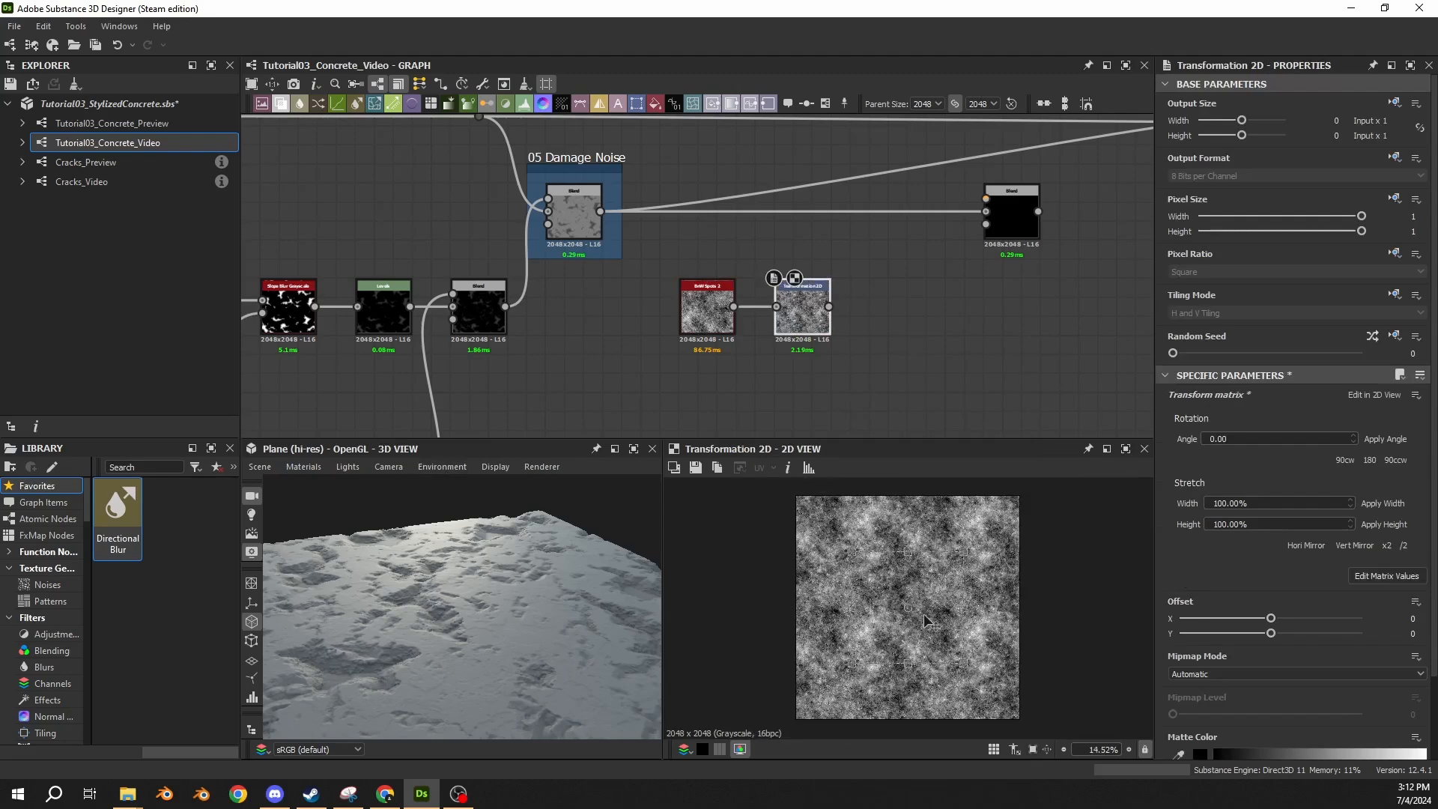
pyautogui.press('space')
pyautogui.press('space')
pyautogui.moveTo(828, 306); pyautogui.dragTo(913, 315)
pyautogui.write('auto')
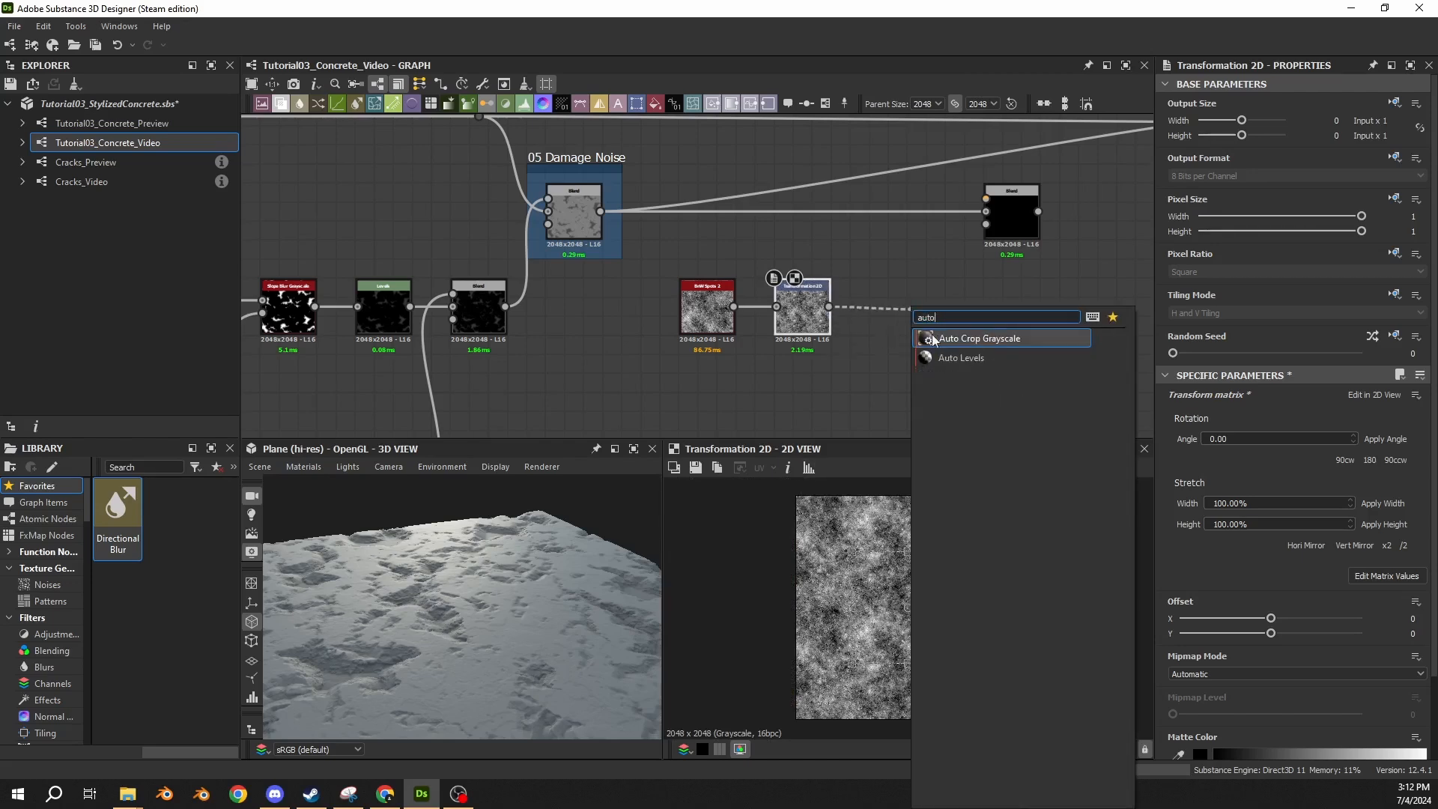
pyautogui.click(934, 356)
pyautogui.moveTo(915, 324); pyautogui.dragTo(877, 323)
pyautogui.click(820, 330)
pyautogui.click(891, 311)
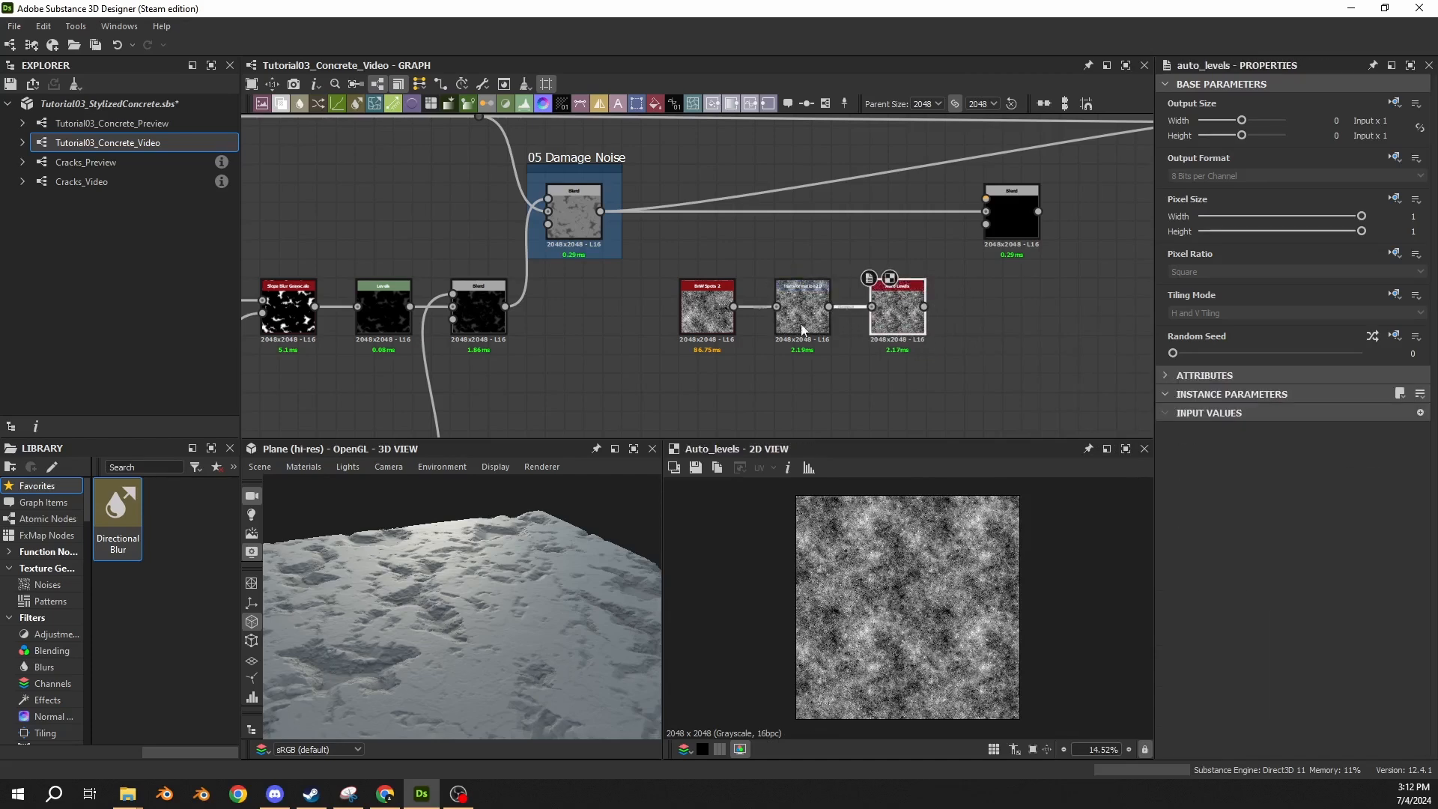
pyautogui.click(800, 313)
pyautogui.click(906, 333)
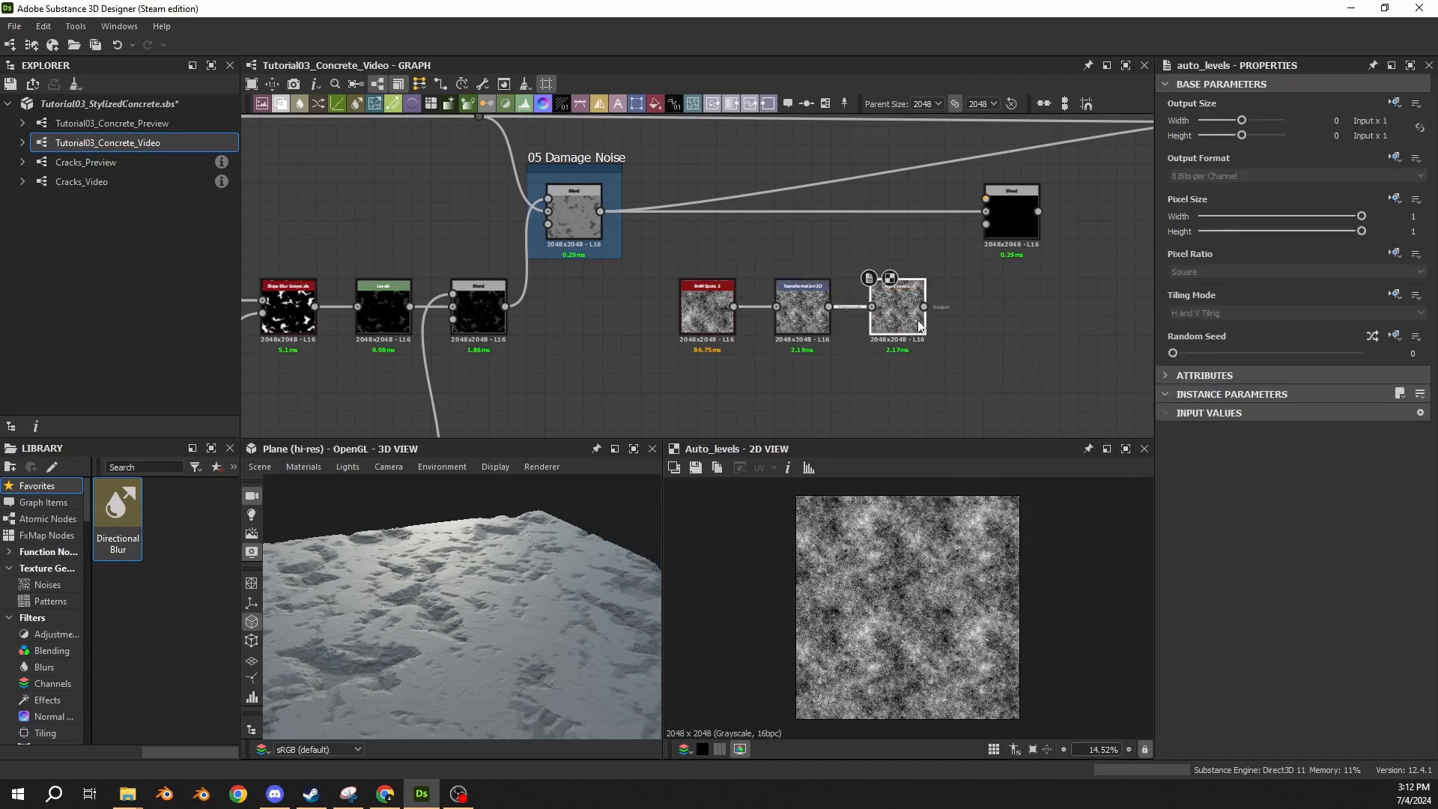
# Shift the empty Blend farther right and add a Histogram Scan node fed by the Auto Levels output.
pyautogui.moveTo(923, 336); pyautogui.dragTo(779, 335, button='middle')
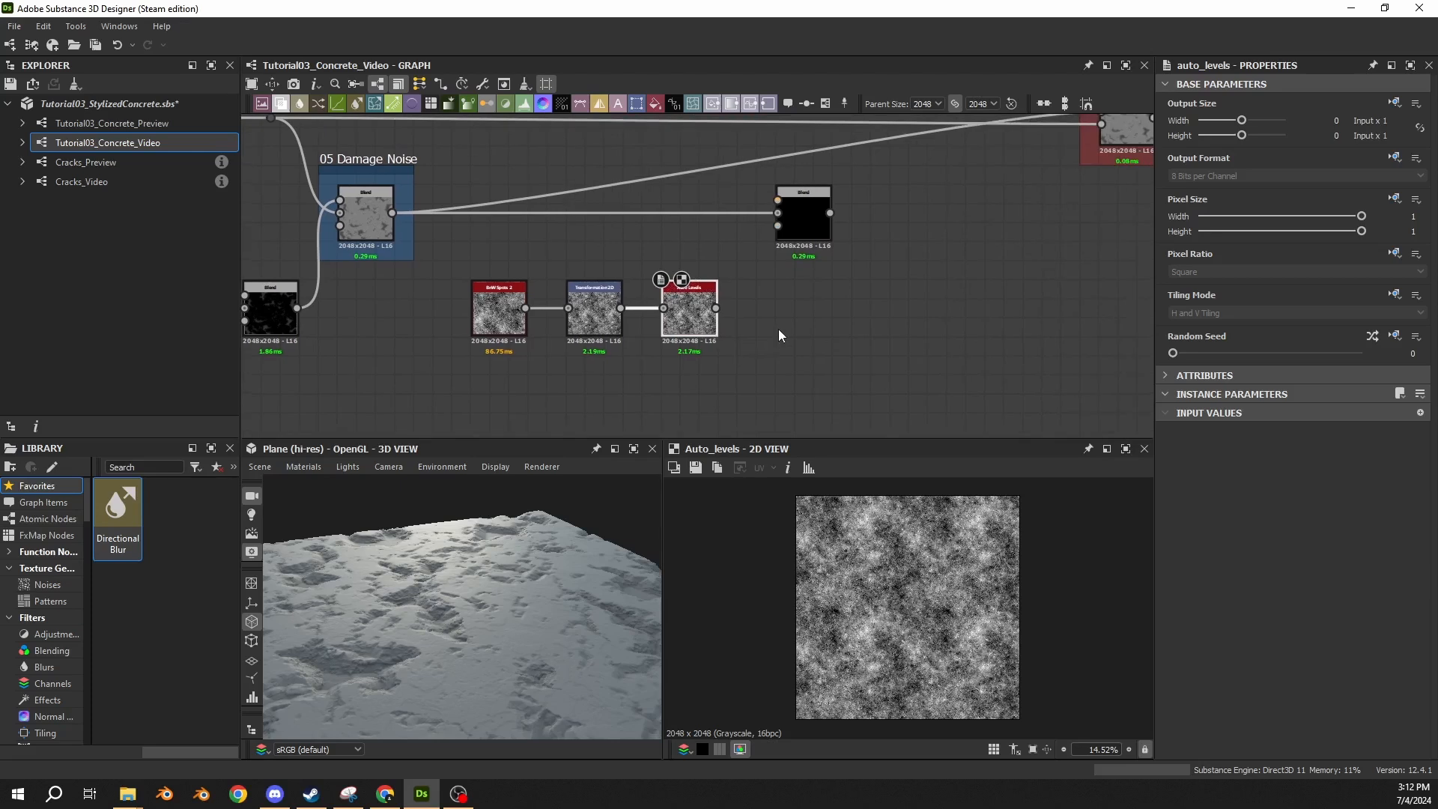
pyautogui.moveTo(759, 320); pyautogui.dragTo(615, 335, button='middle')
pyautogui.moveTo(638, 283); pyautogui.dragTo(771, 268)
pyautogui.moveTo(570, 324); pyautogui.dragTo(622, 320)
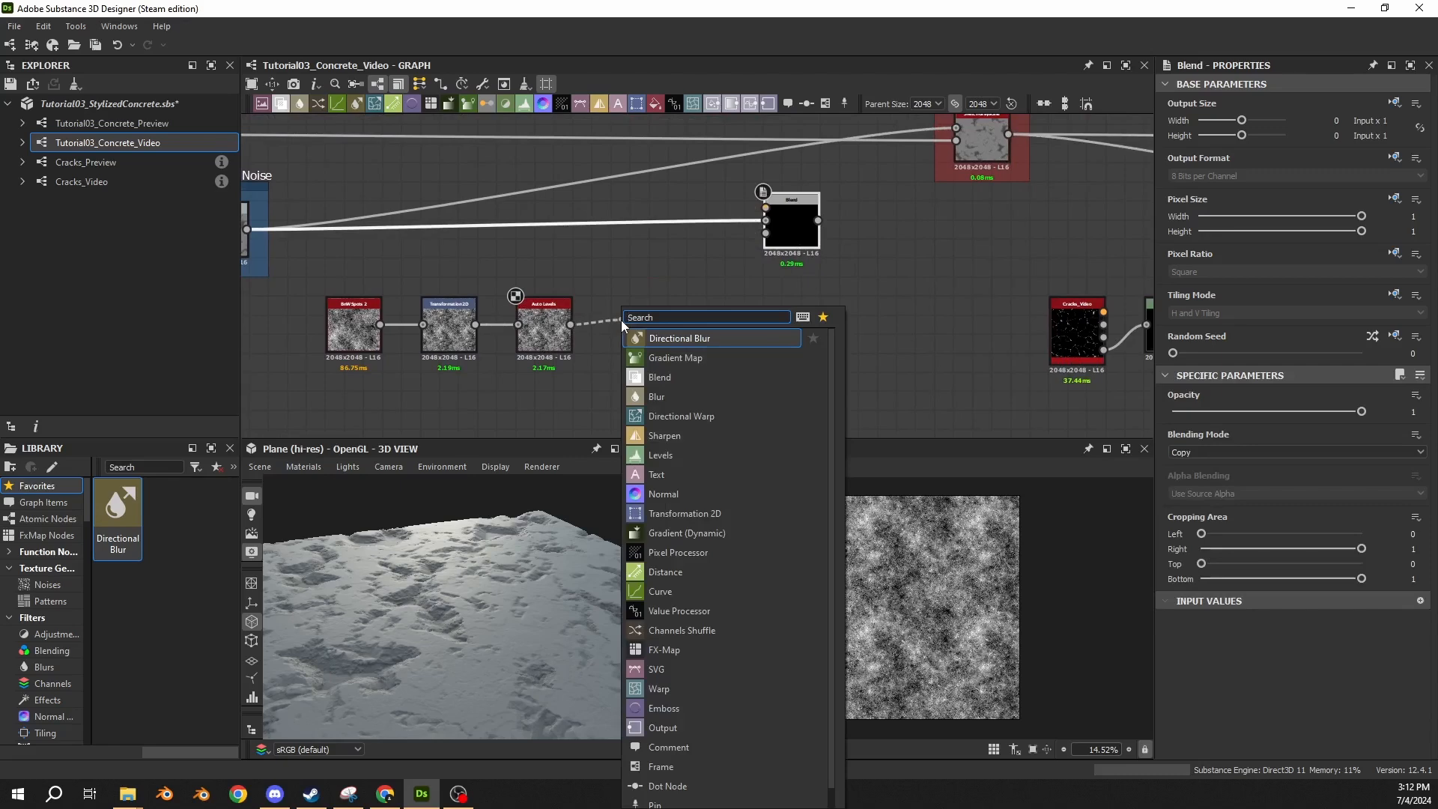
pyautogui.write('scan')
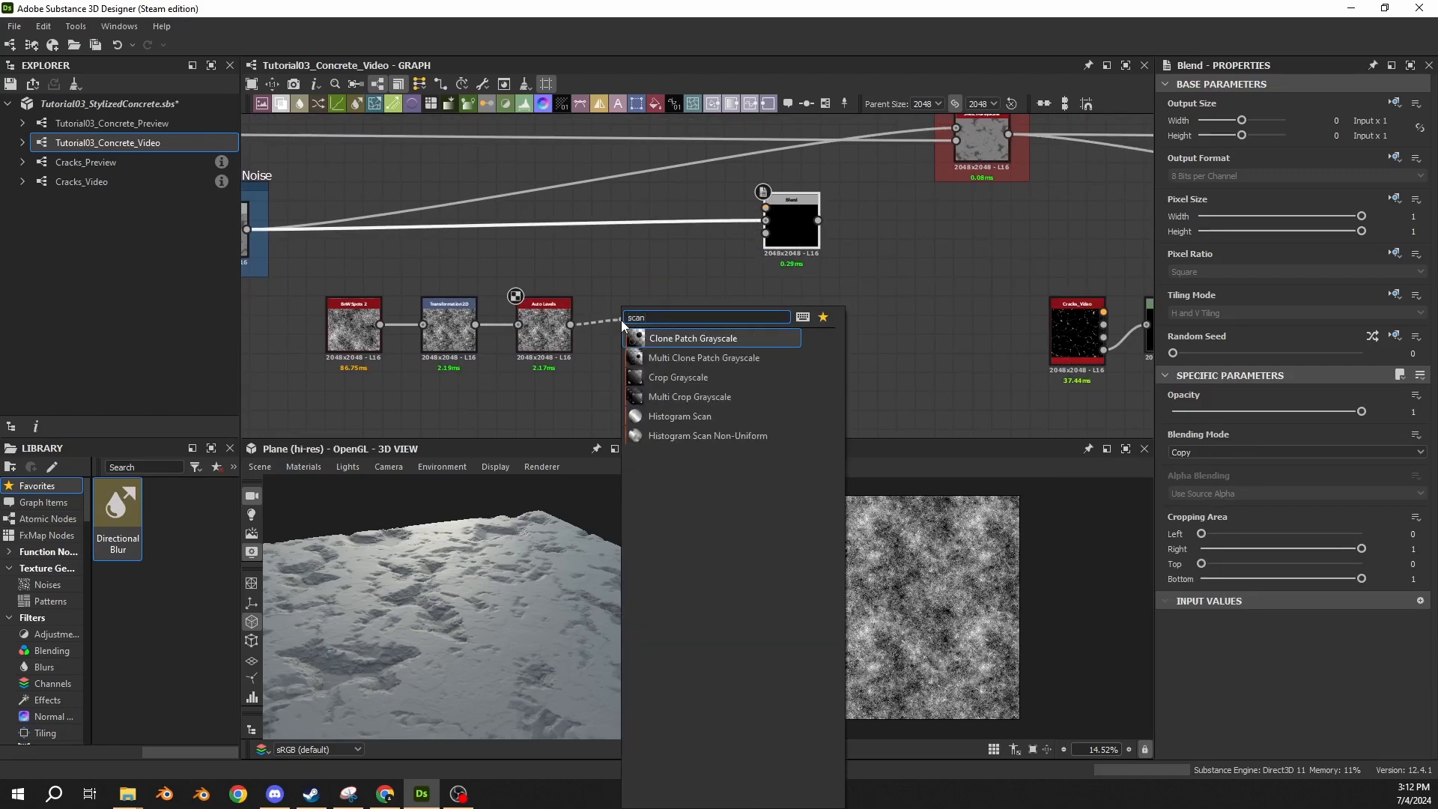
pyautogui.click(678, 417)
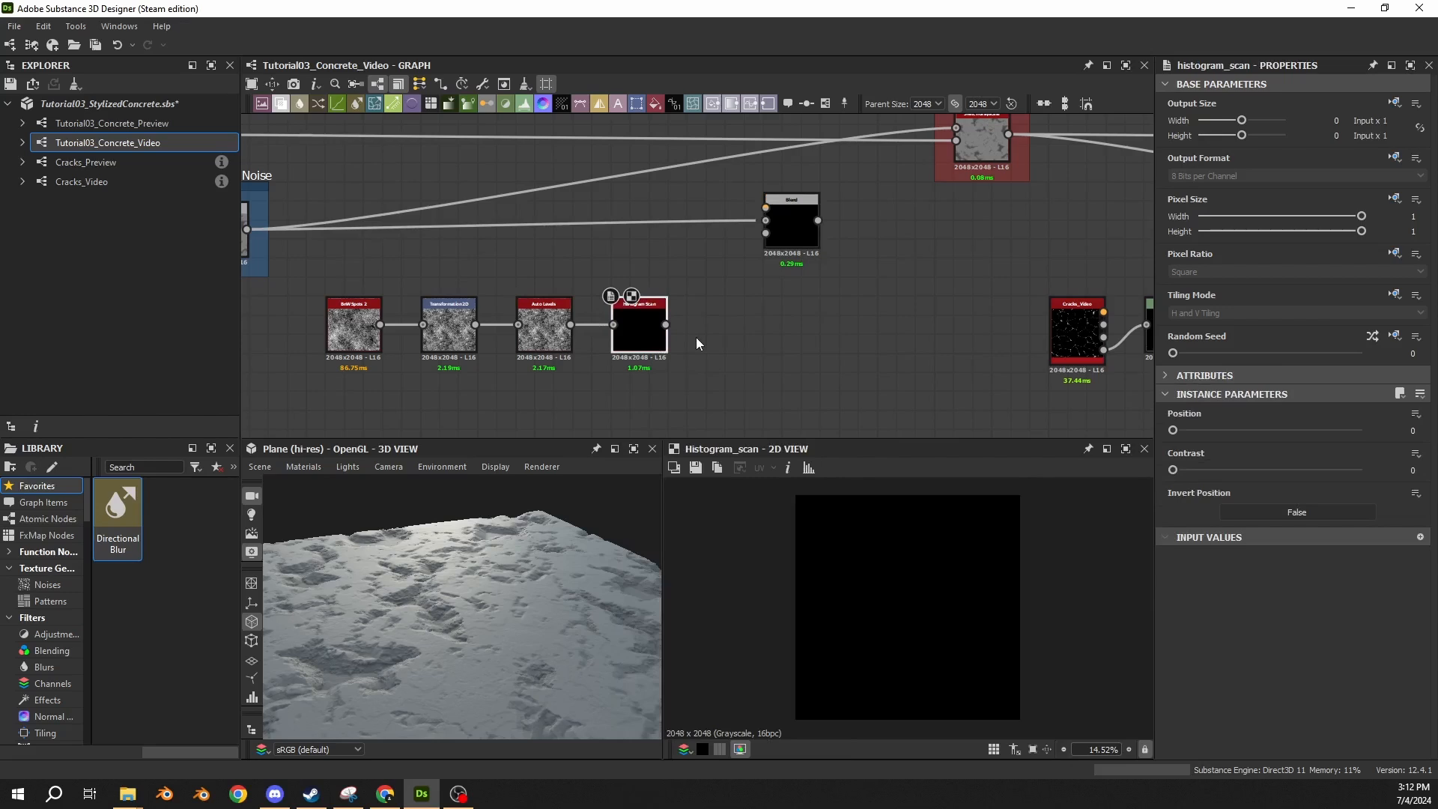
# Add a Levels node fed by the Histogram Scan output, at the end of the BnW Spots chain.
pyautogui.moveTo(665, 324); pyautogui.dragTo(715, 321)
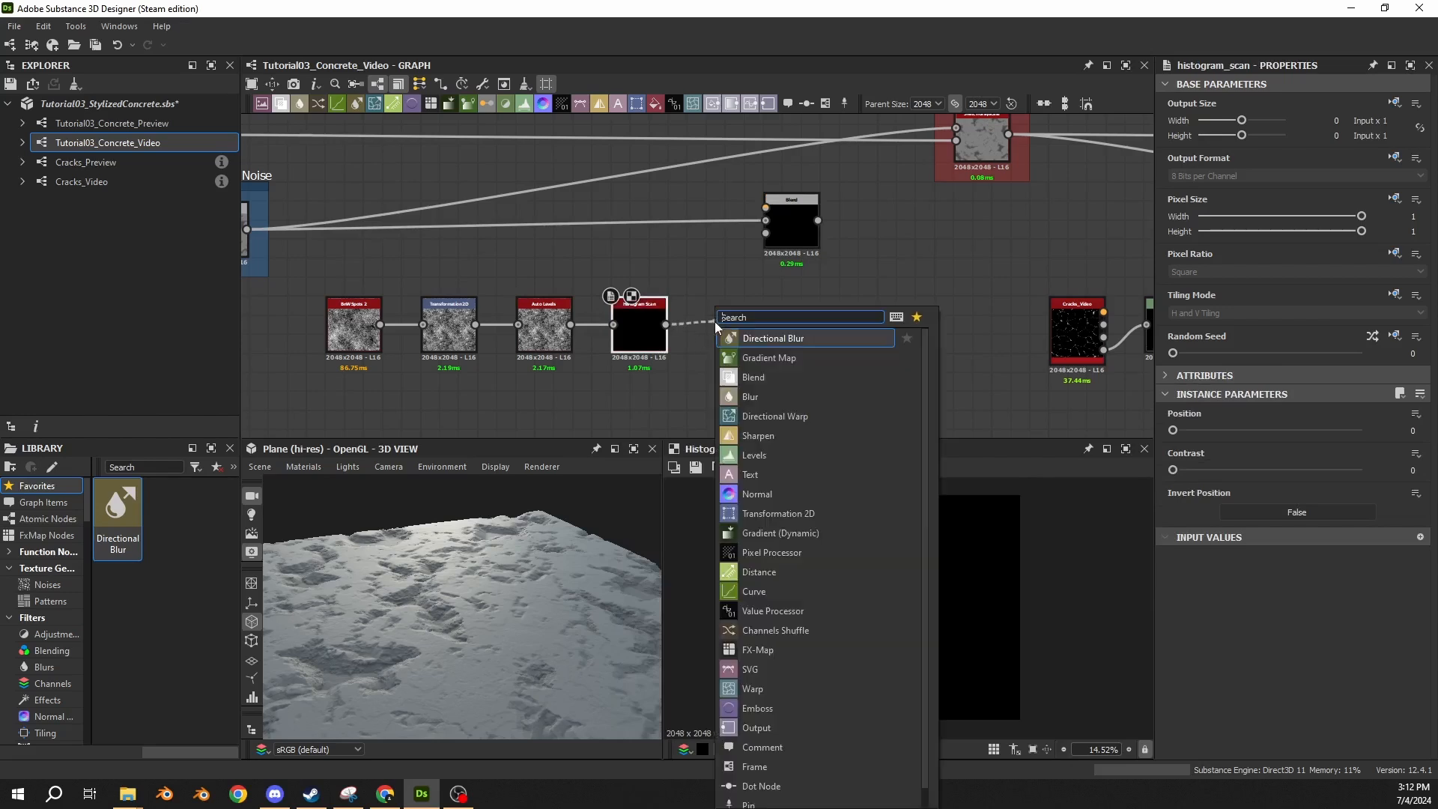
pyautogui.write('levels')
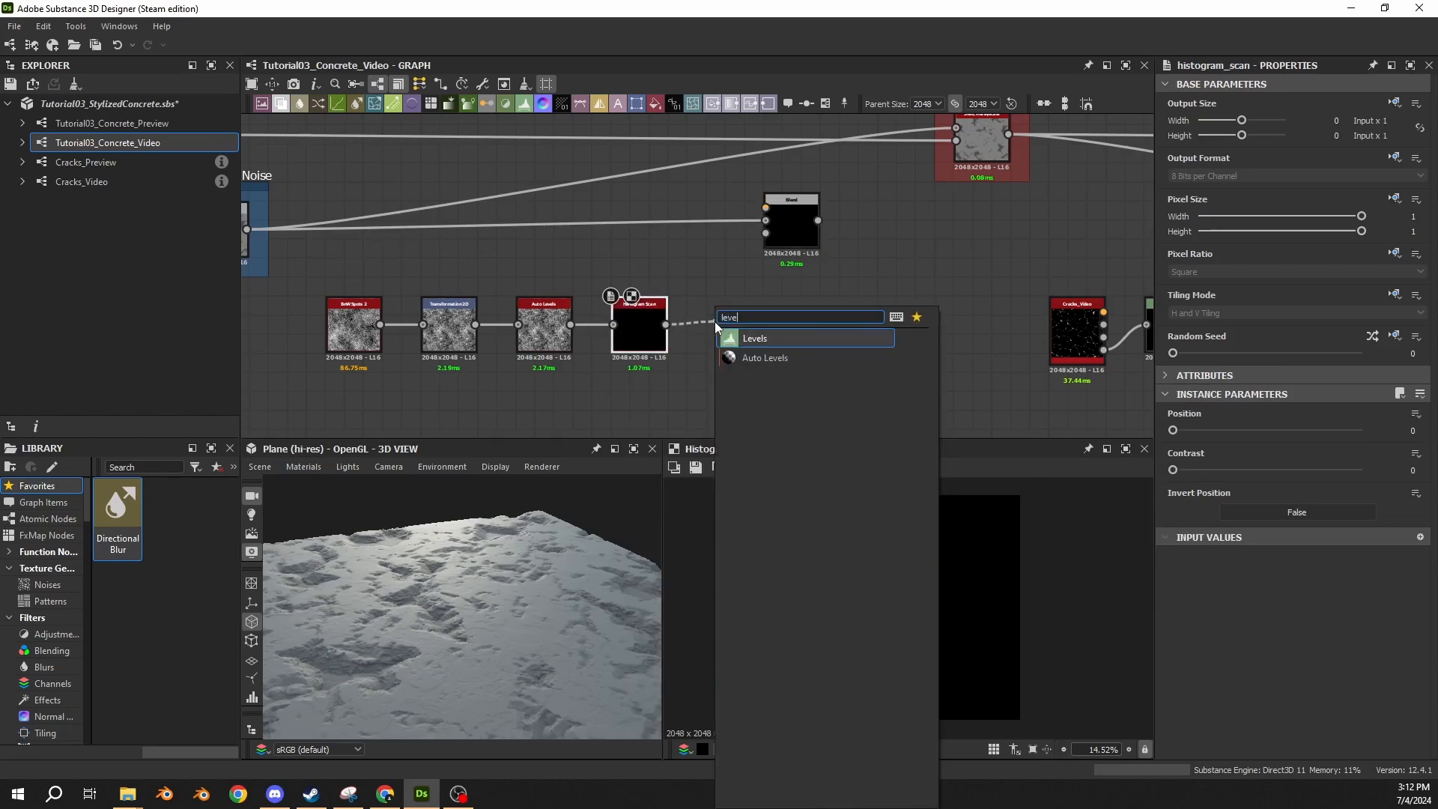
pyautogui.press('Return')
pyautogui.moveTo(724, 284); pyautogui.dragTo(661, 293, button='middle')
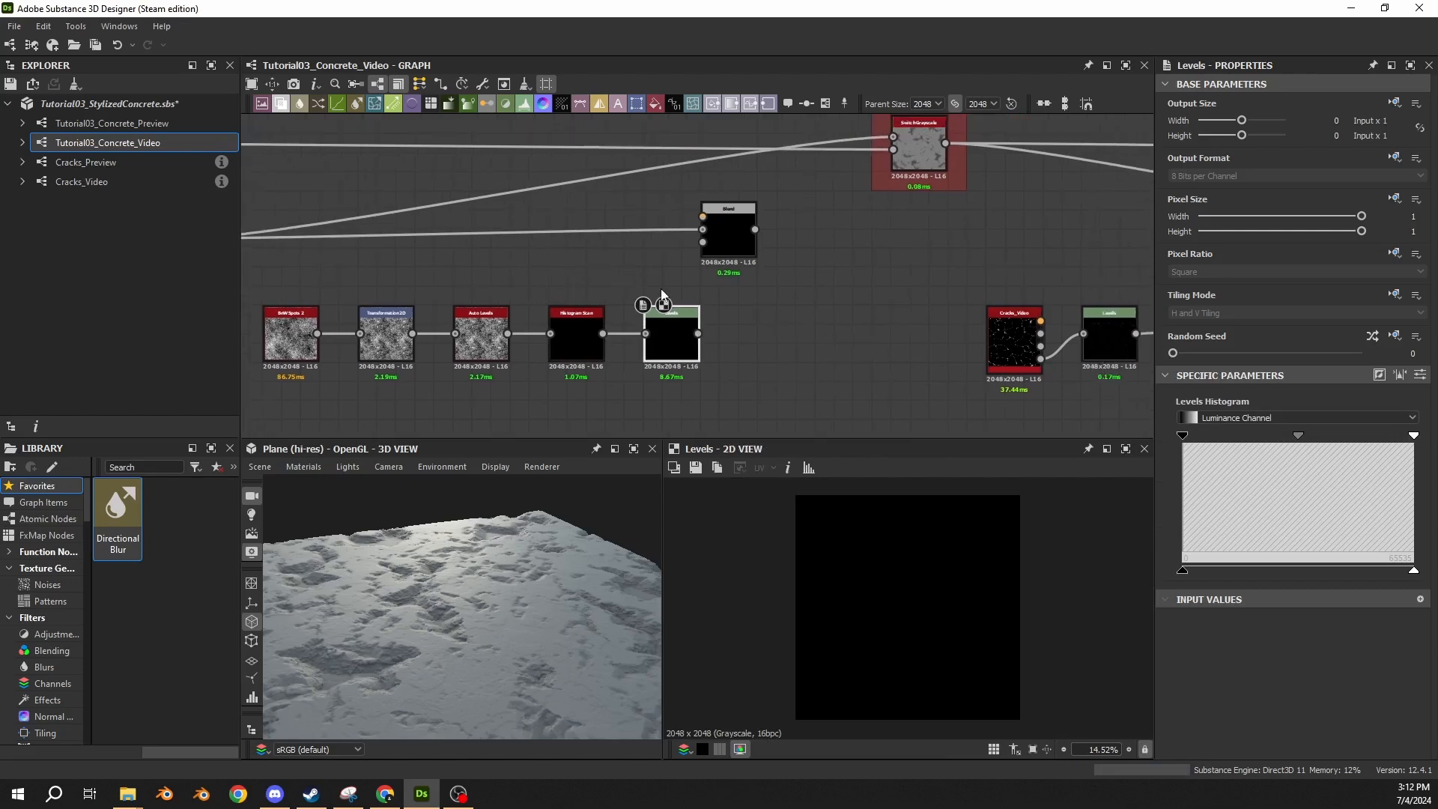
pyautogui.moveTo(747, 298); pyautogui.dragTo(913, 289, button='middle')
# Put a frame around the five nodes from BnW Spots 2 to Levels and set its colour hue to 0.25.
pyautogui.moveTo(913, 290); pyautogui.dragTo(435, 372)
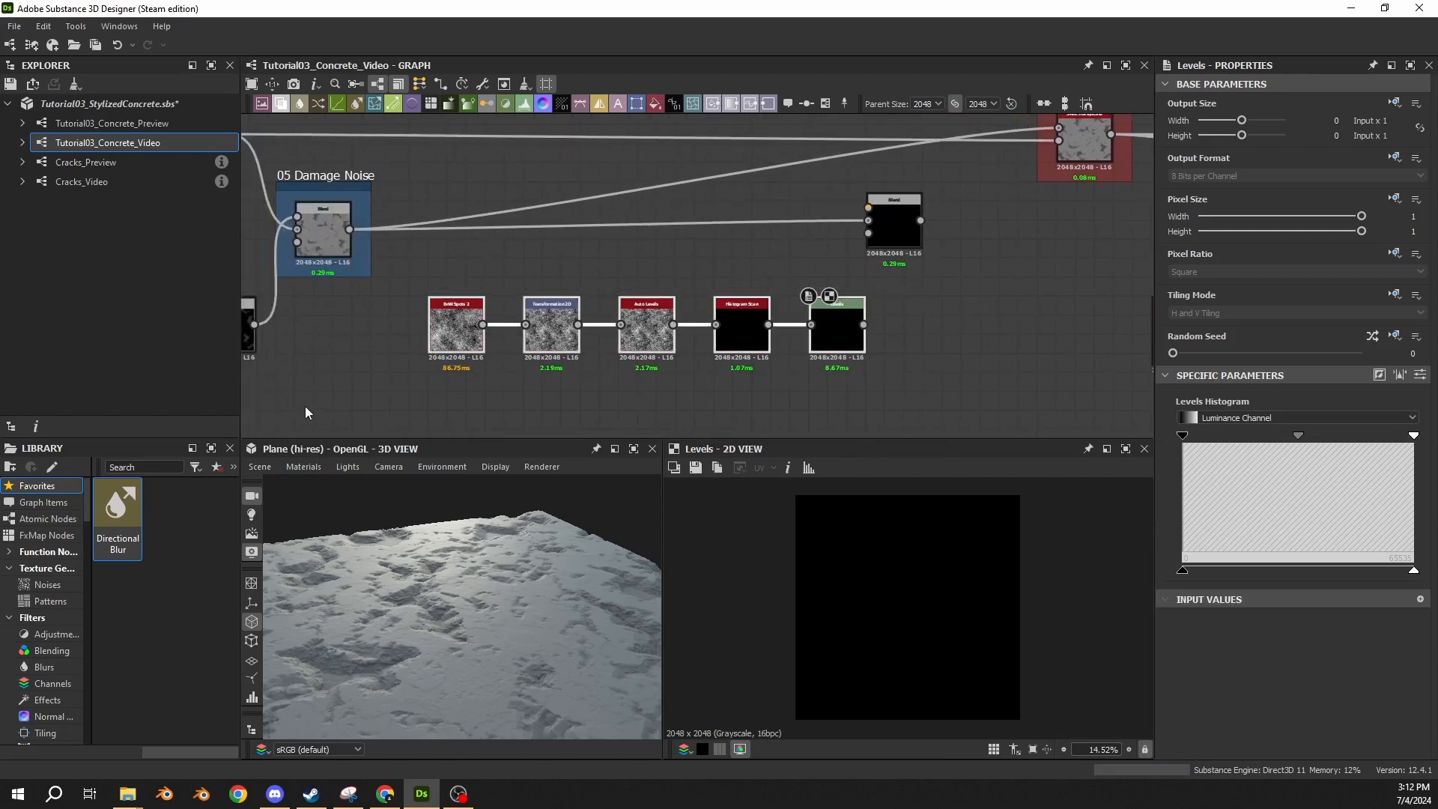
pyautogui.click(824, 105)
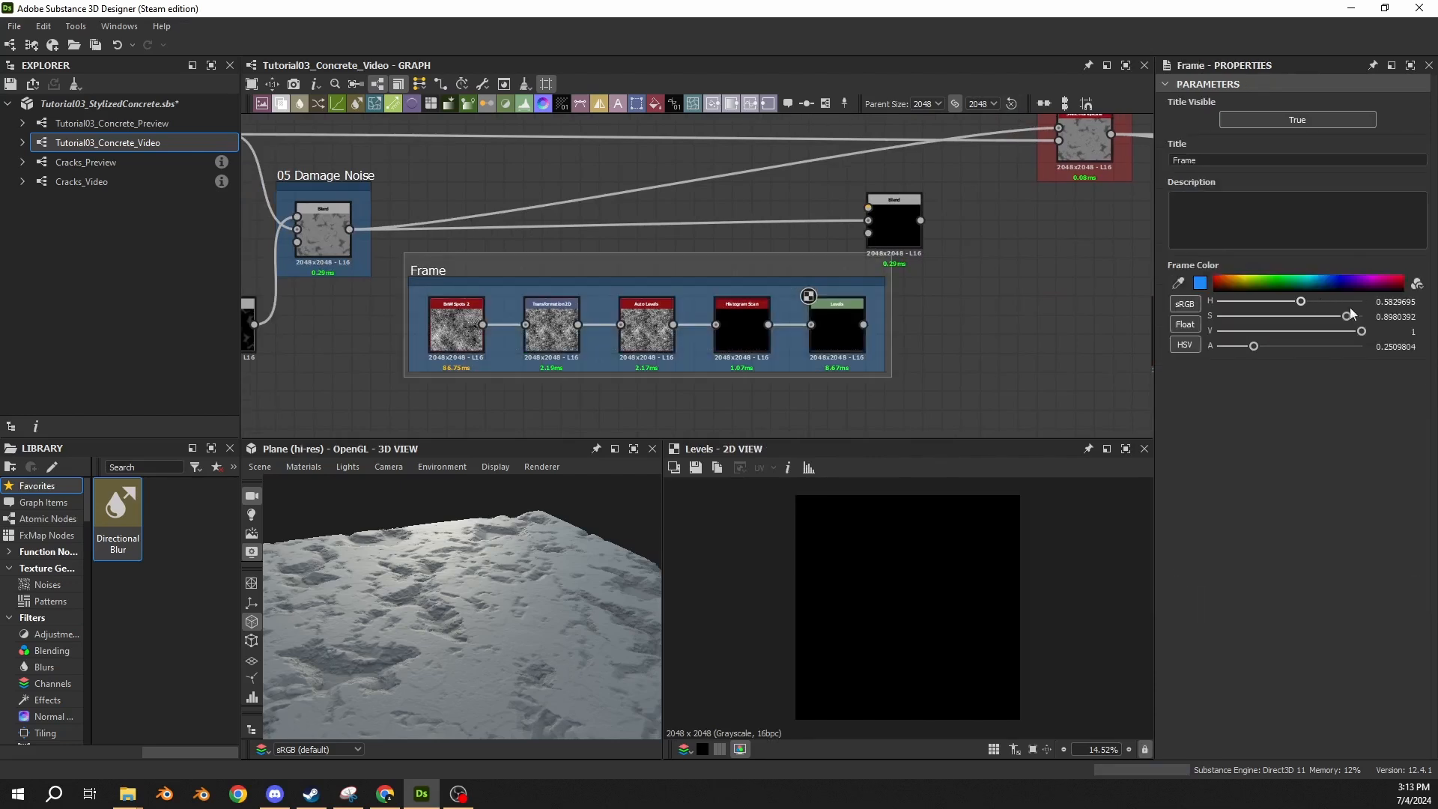
pyautogui.doubleClick(1386, 302)
pyautogui.write('25')
pyautogui.press('Return')
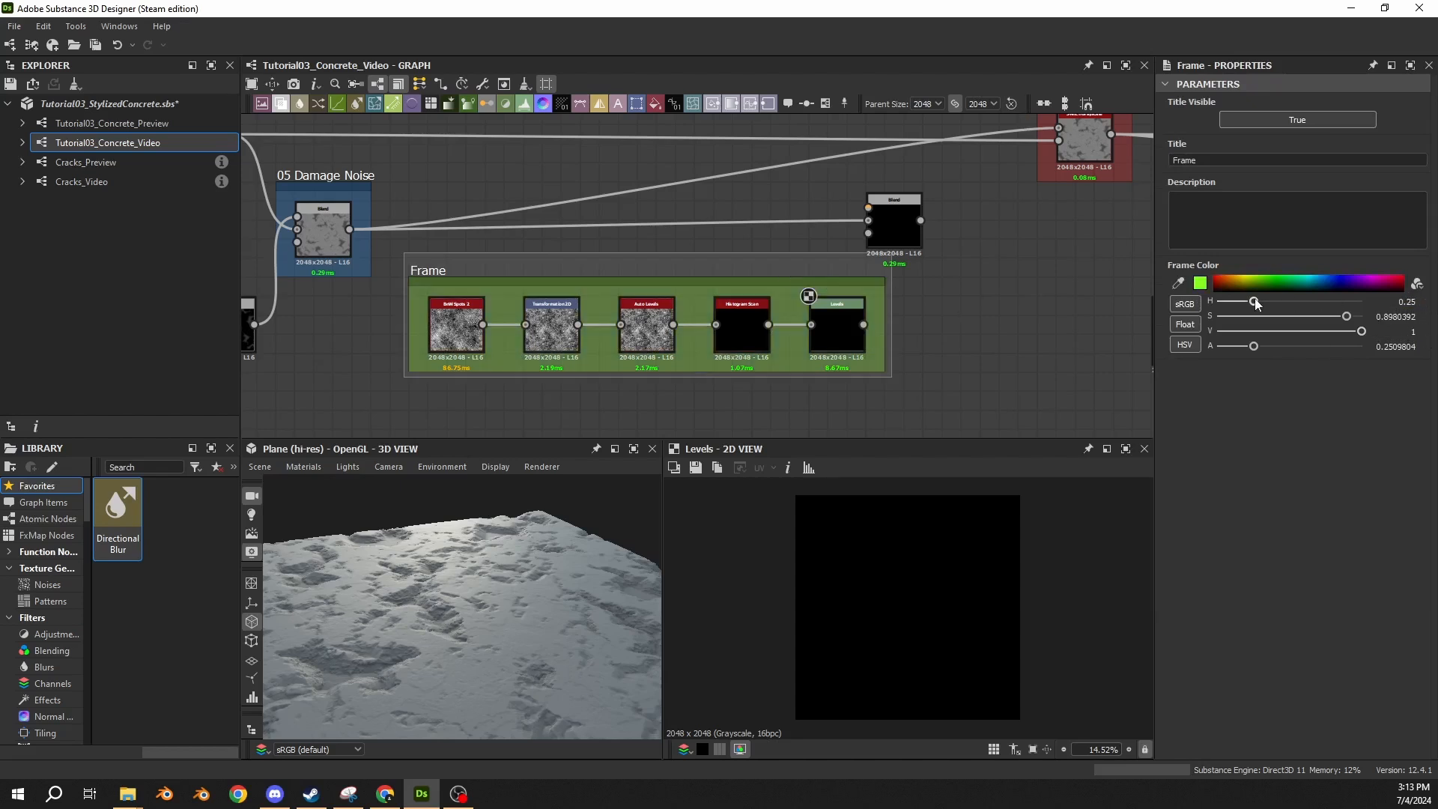
# Title the new green frame "Damaged/Cracked Noise".
pyautogui.moveTo(1215, 160); pyautogui.dragTo(1119, 164)
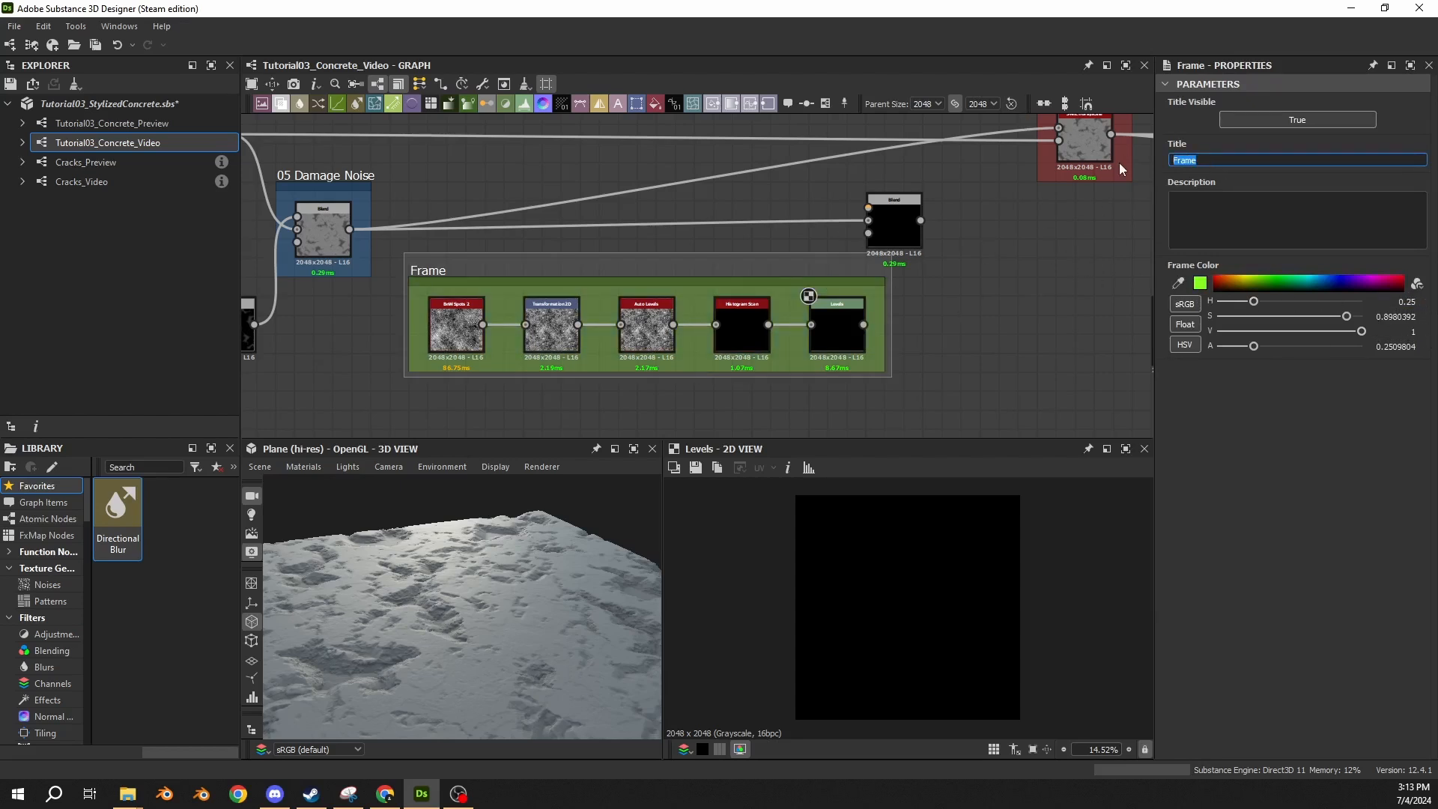
pyautogui.write('Damaged/Cracked Noise')
pyautogui.press('Return')
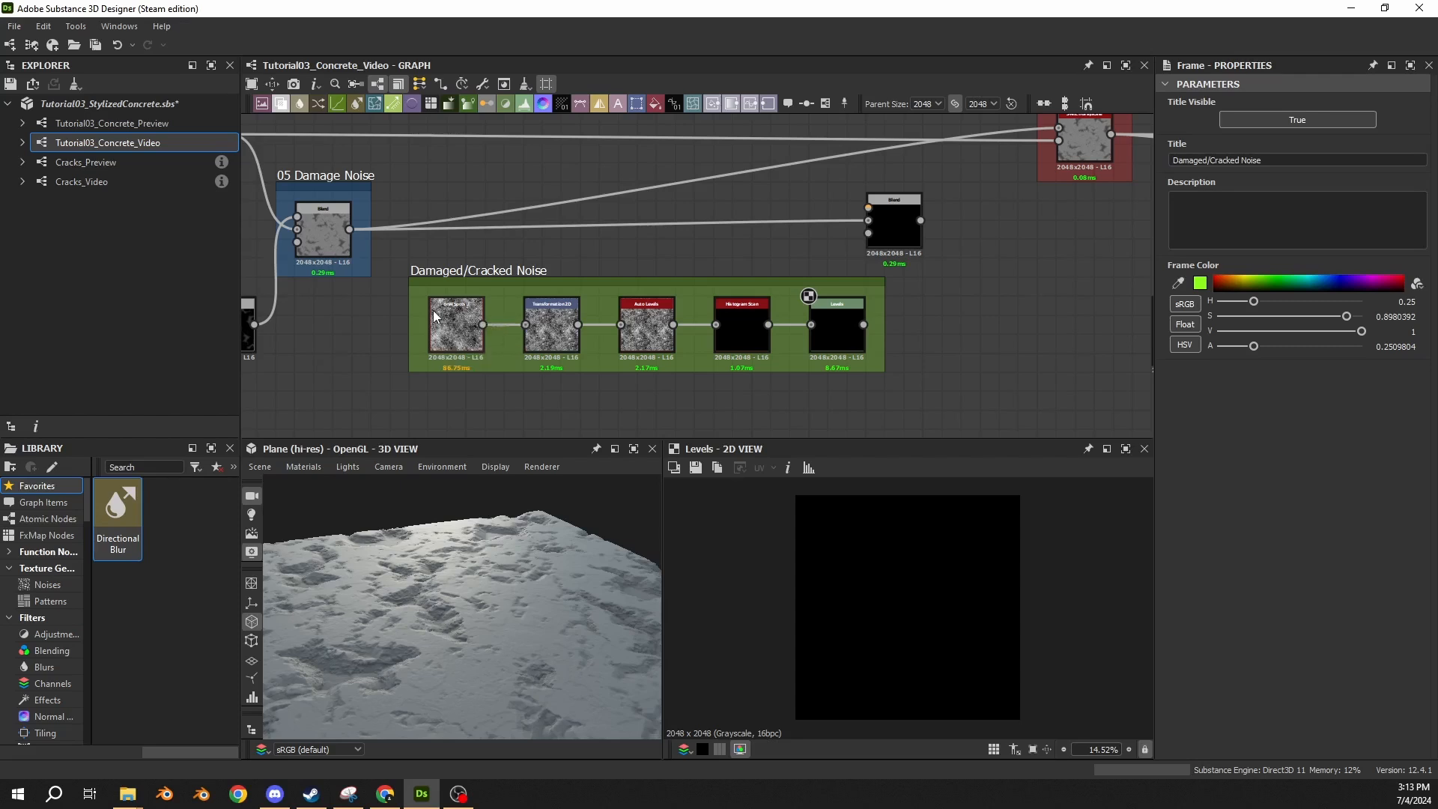
pyautogui.scroll(5, 443, 644)
pyautogui.moveTo(444, 644); pyautogui.dragTo(446, 600, button='middle')
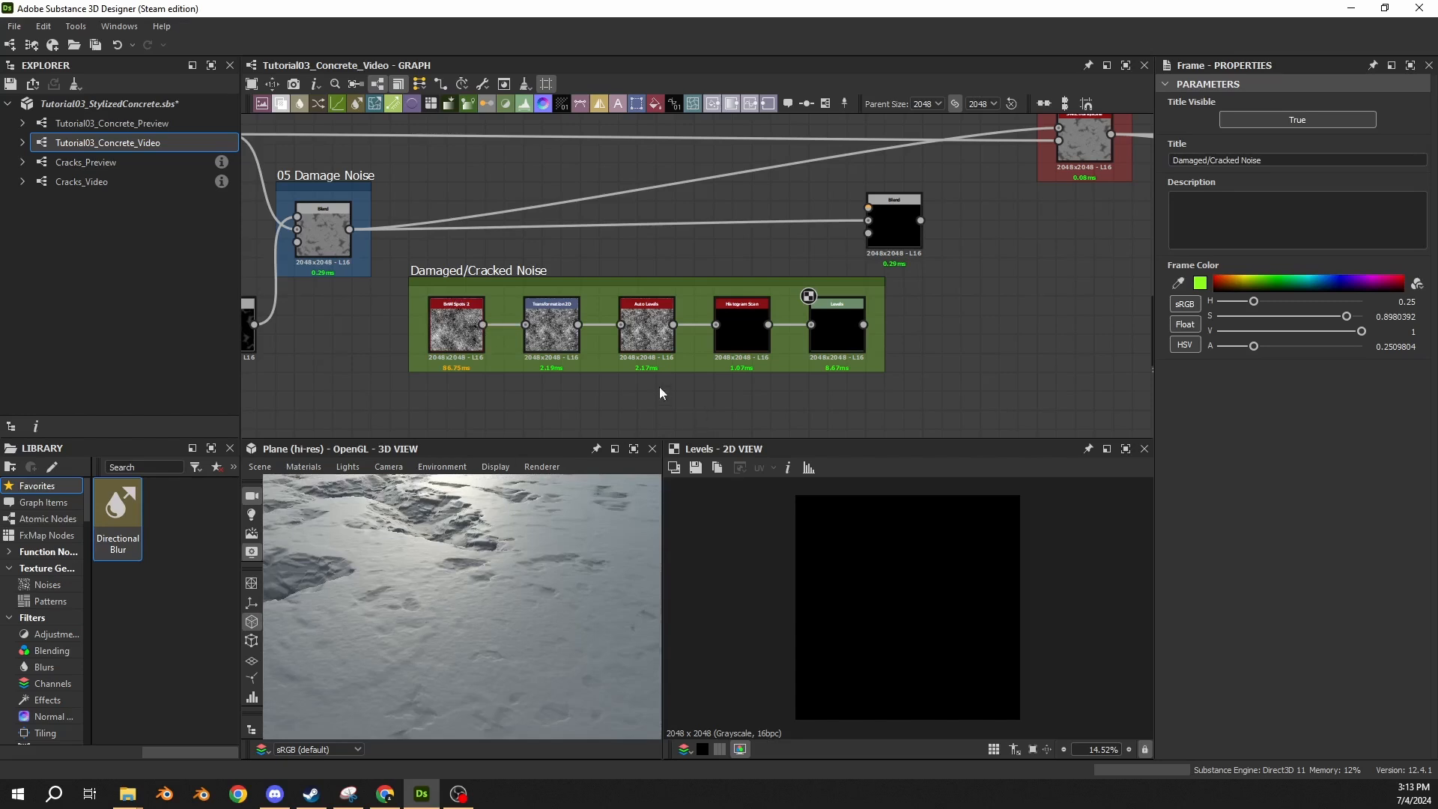
pyautogui.moveTo(438, 525); pyautogui.dragTo(385, 573)
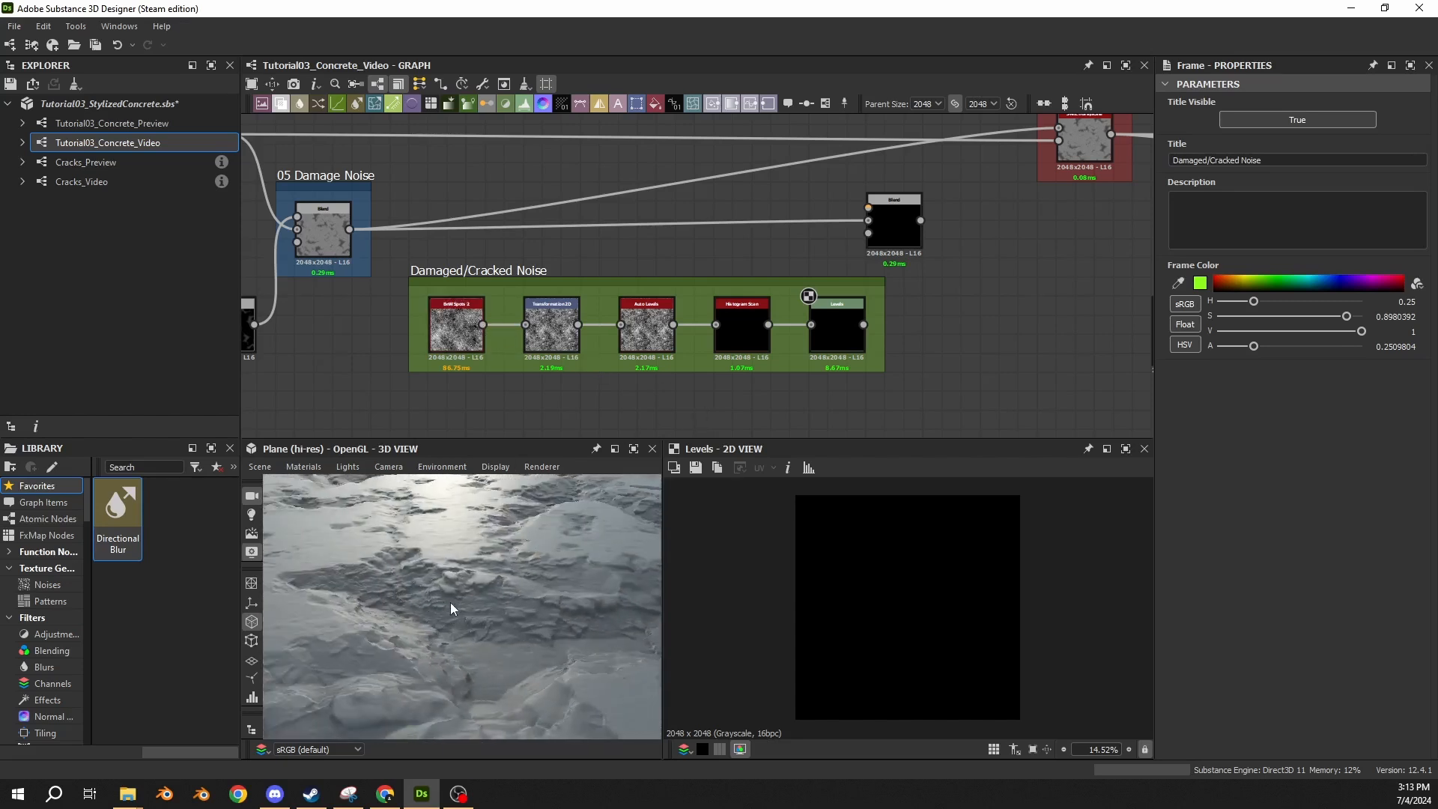
pyautogui.moveTo(466, 596); pyautogui.dragTo(464, 555)
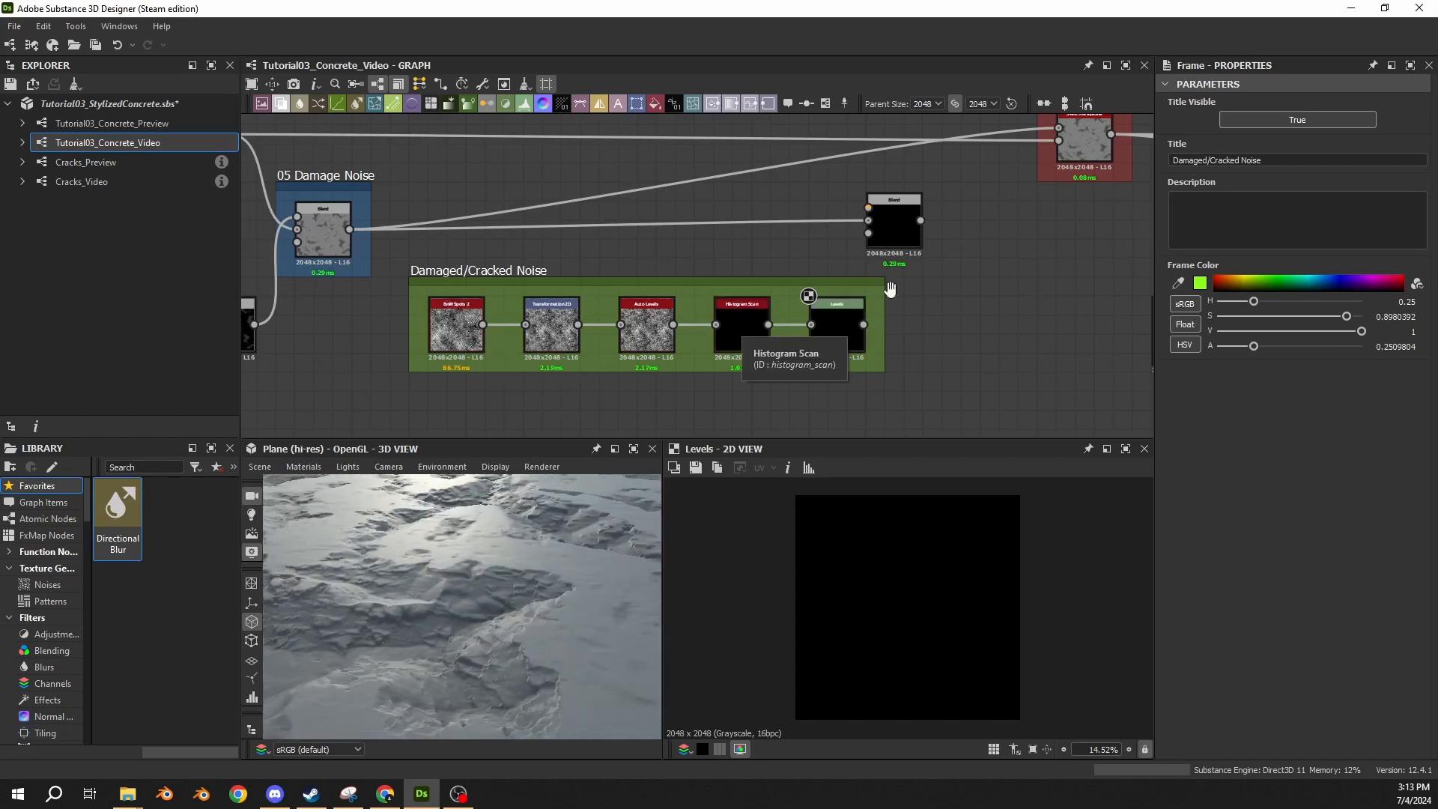
# Connect the framed Levels output to the Blend's foreground input and set that Blend's mode to Subtract.
pyautogui.moveTo(889, 283); pyautogui.dragTo(745, 275, button='middle')
pyautogui.click(745, 270)
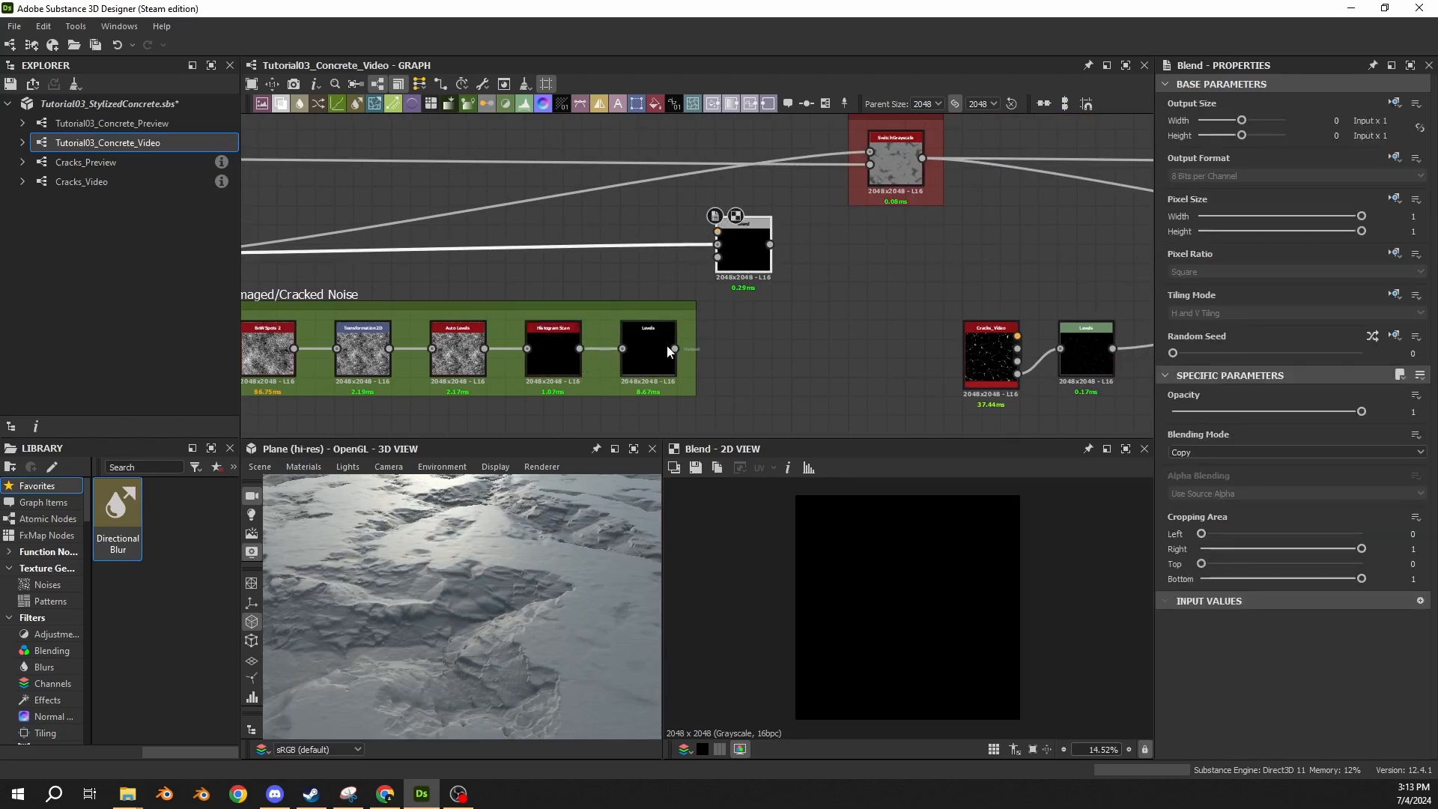
pyautogui.moveTo(675, 348); pyautogui.dragTo(708, 227)
pyautogui.click(688, 282)
pyautogui.moveTo(675, 348); pyautogui.dragTo(718, 233)
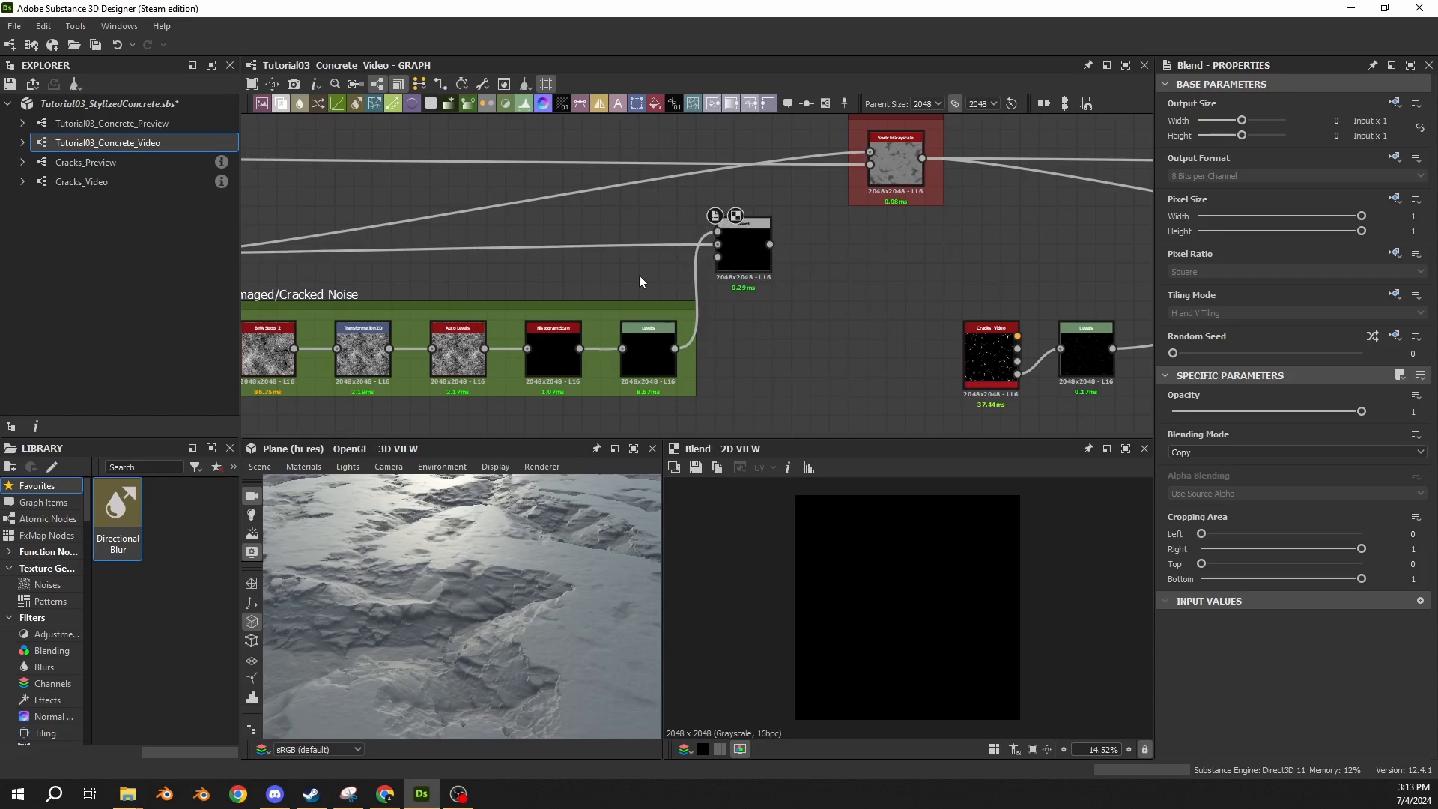
pyautogui.click(732, 258)
pyautogui.click(1247, 451)
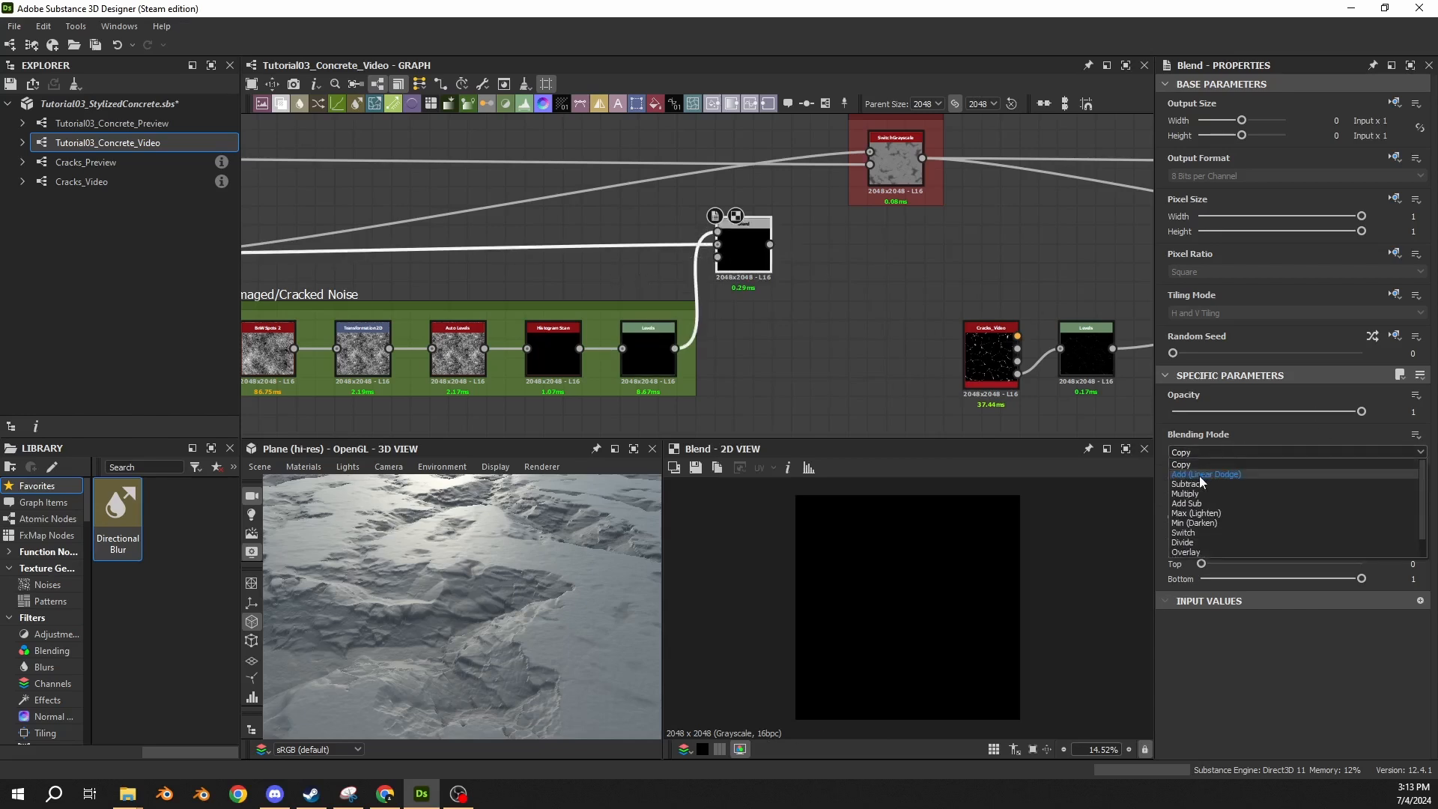
pyautogui.click(1198, 481)
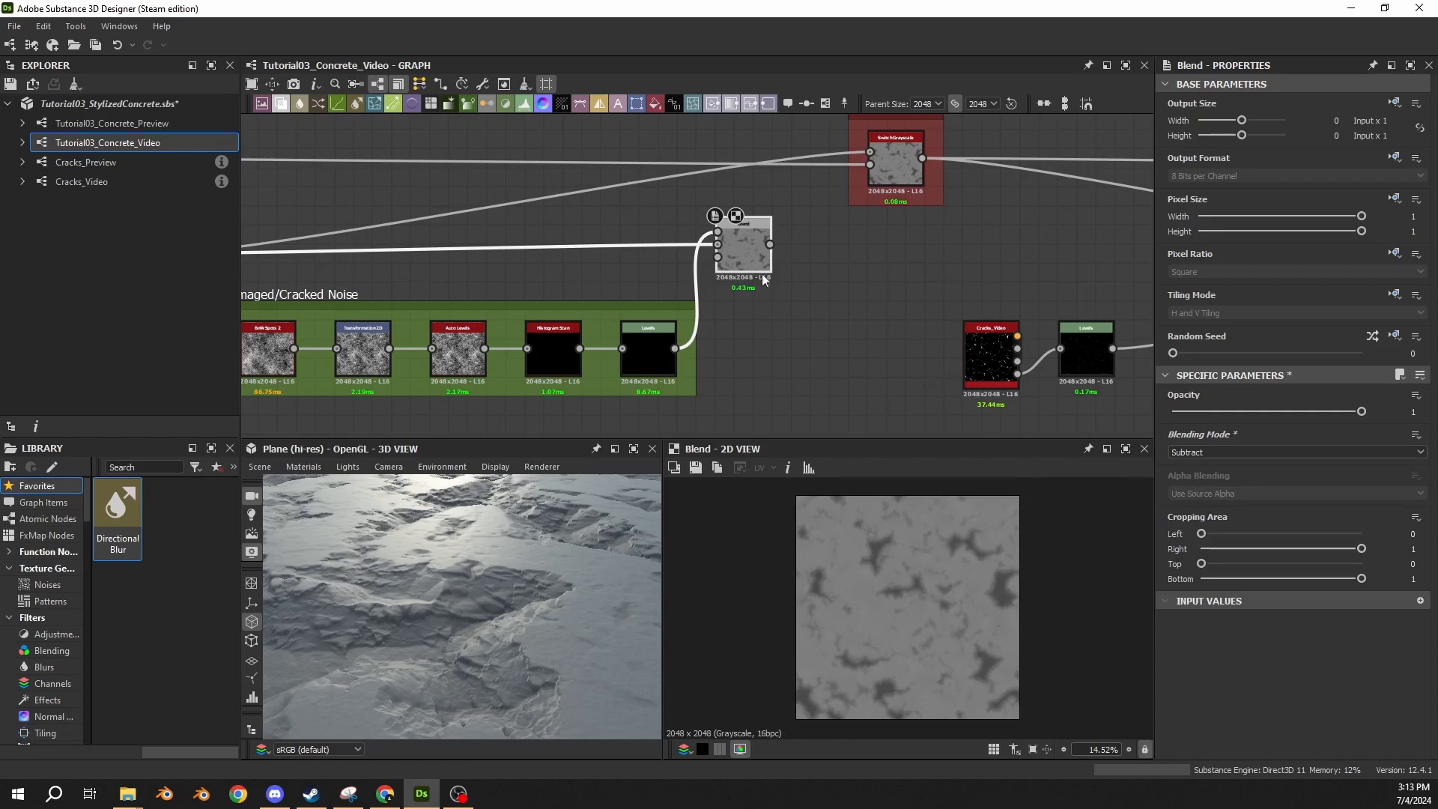
# Set the Histogram Scan's Position to 0.64 and Contrast to 0.5.
pyautogui.click(654, 358)
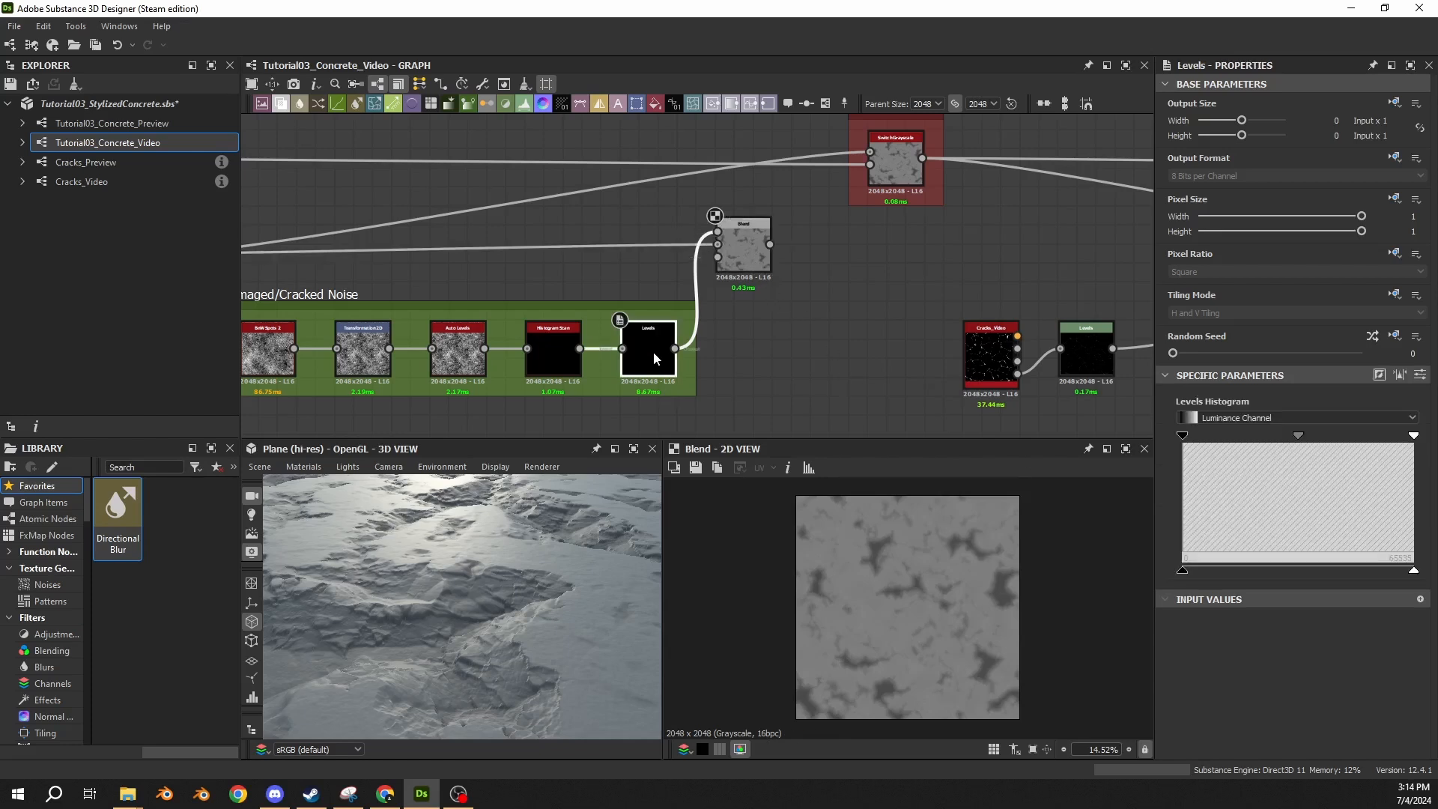
pyautogui.click(544, 355)
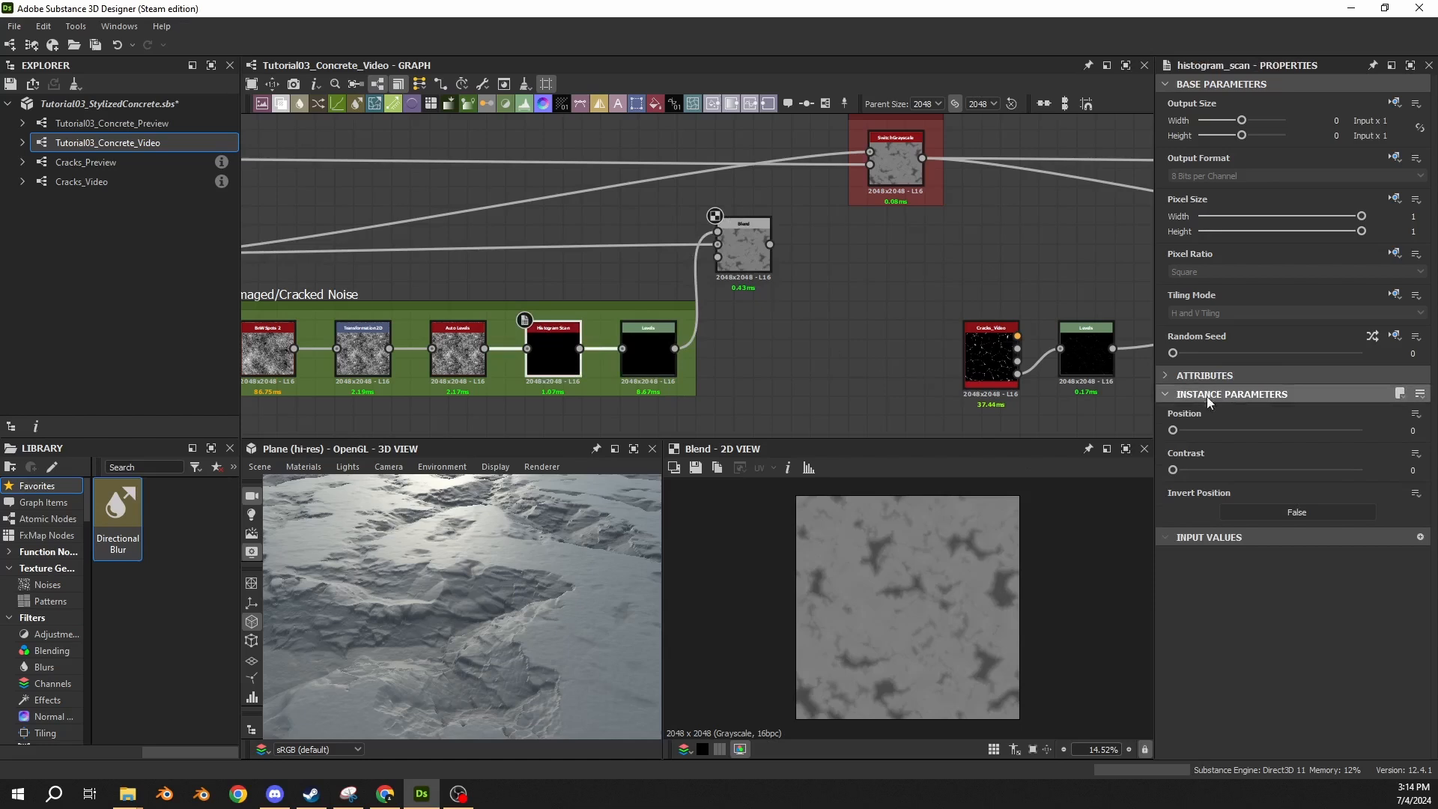
pyautogui.click(1413, 432)
pyautogui.write('0.64')
pyautogui.press('Return')
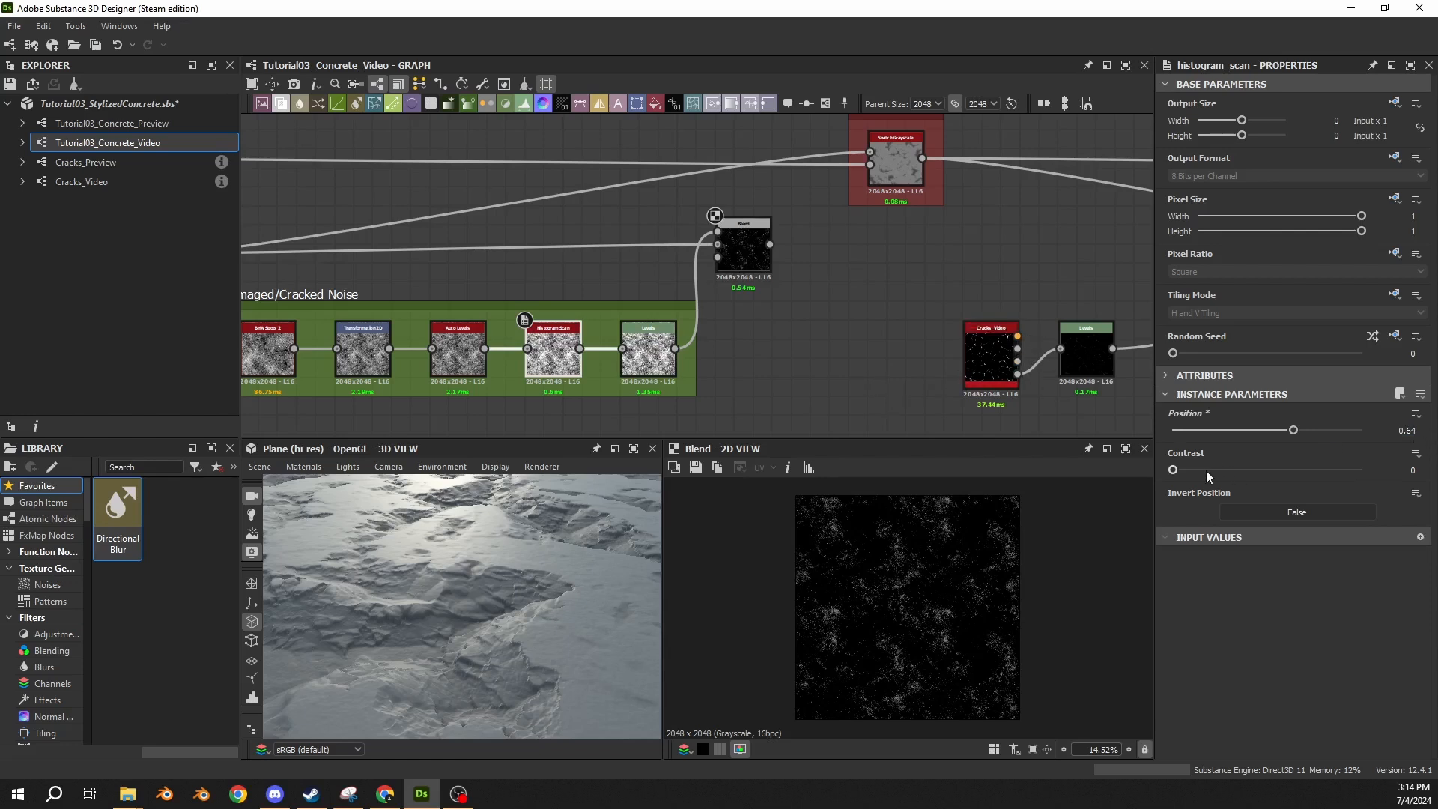
pyautogui.click(1413, 470)
pyautogui.write('0.5')
pyautogui.press('Return')
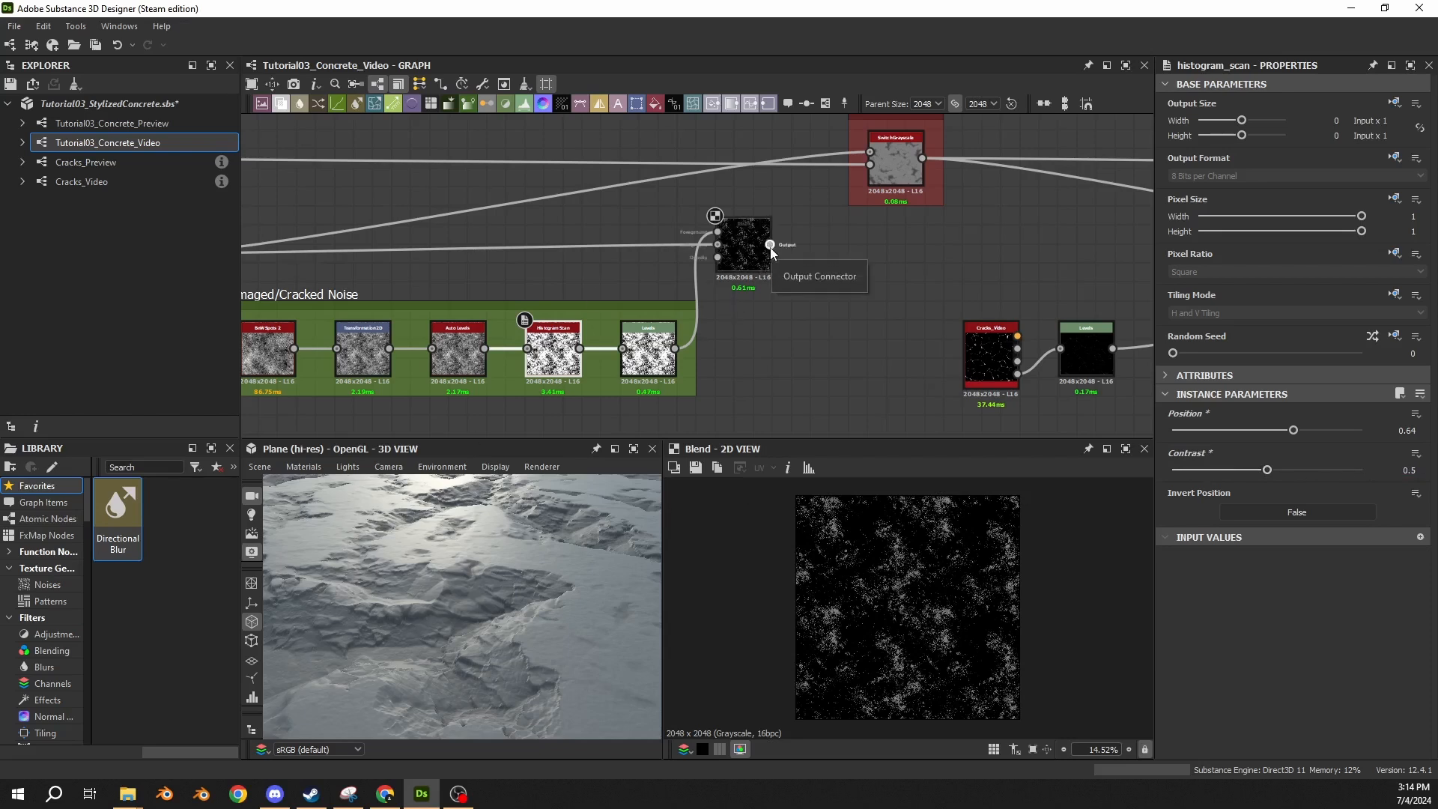
# Connect the Subtract Blend's output to the first input of the Damaged Switch, replacing the direct 05 Damage Noise link.
pyautogui.scroll(-3, 779, 245)
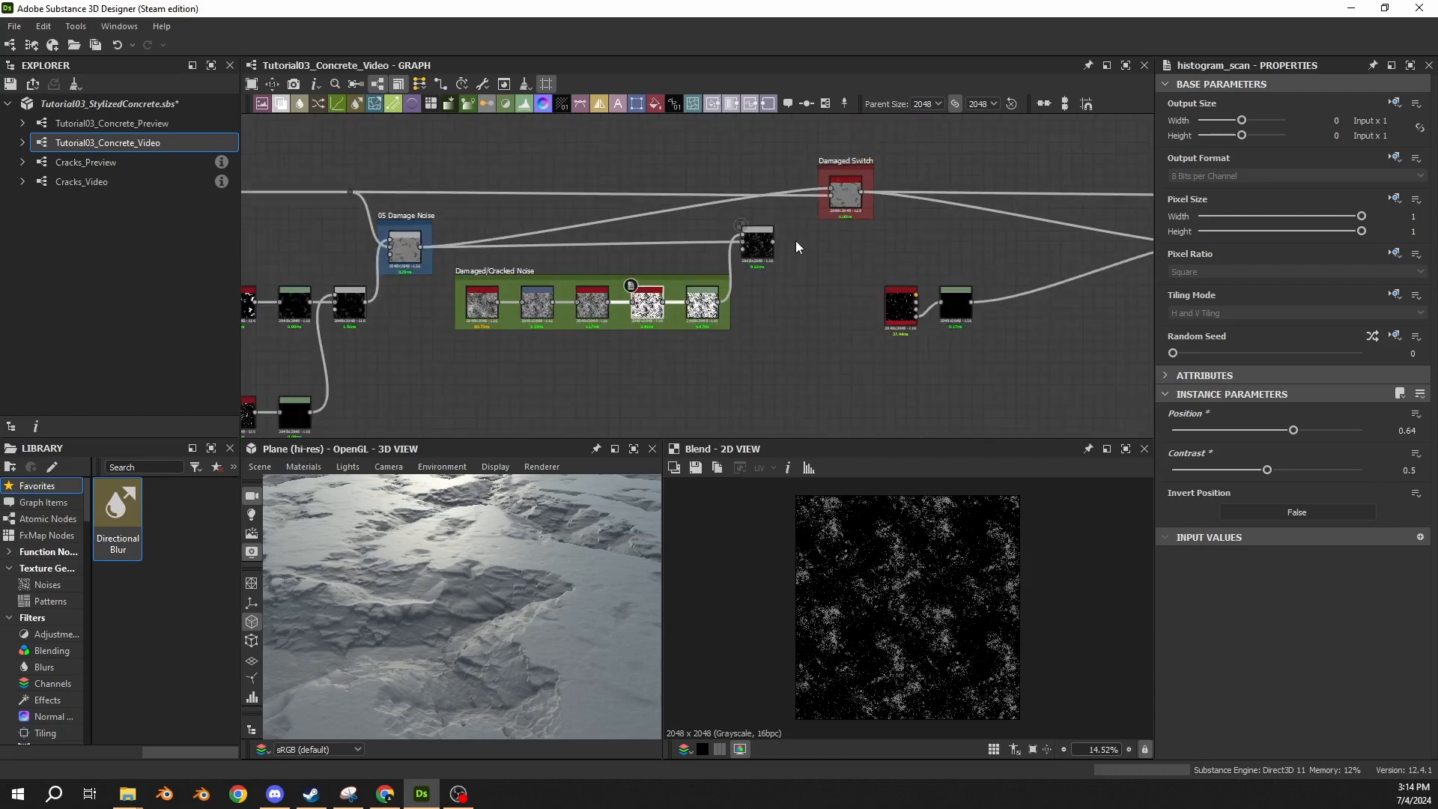
pyautogui.scroll(3, 741, 237)
pyautogui.moveTo(584, 224); pyautogui.dragTo(1014, 208, button='middle')
pyautogui.moveTo(1013, 208); pyautogui.dragTo(459, 202, button='middle')
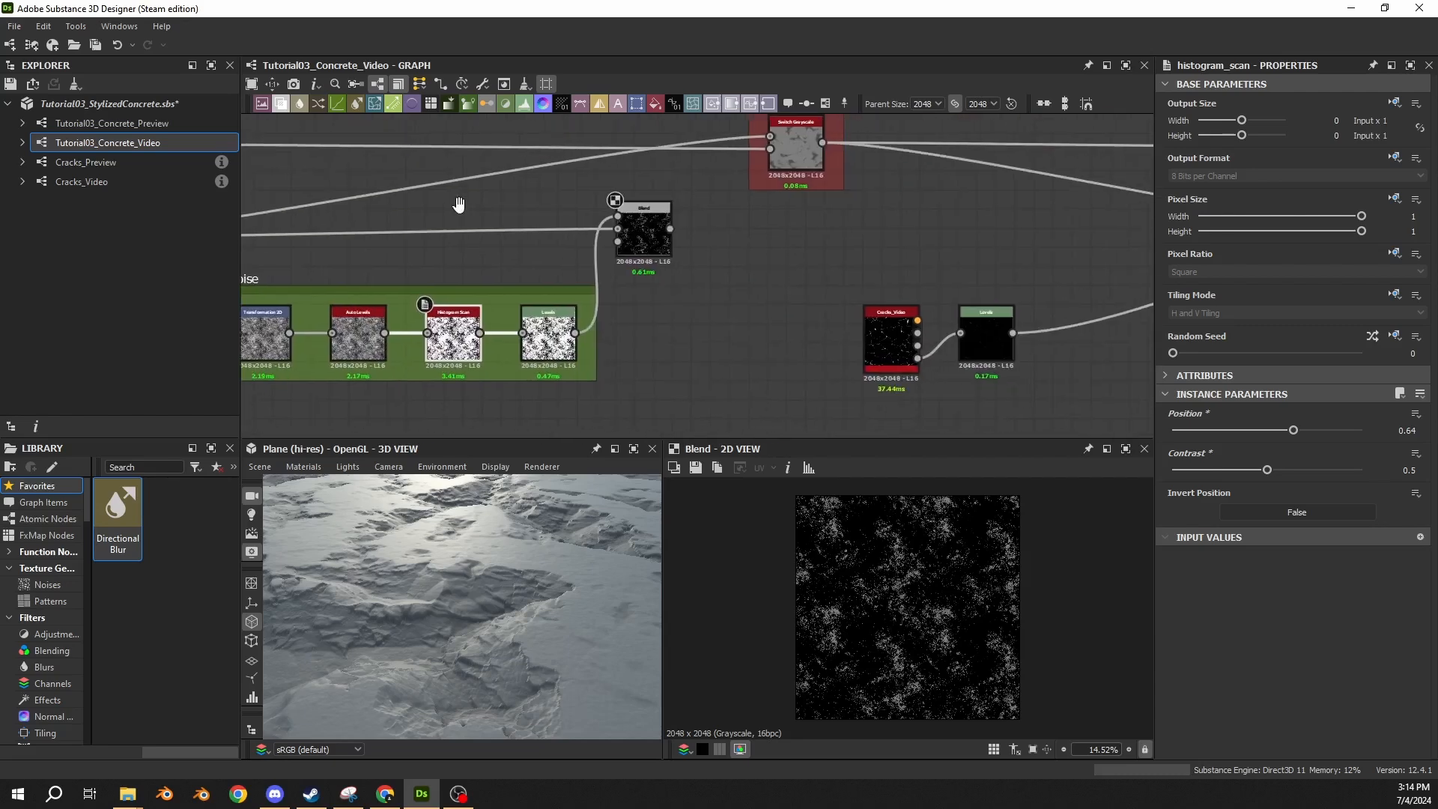
pyautogui.click(641, 229)
pyautogui.moveTo(671, 232); pyautogui.dragTo(732, 224, button='middle')
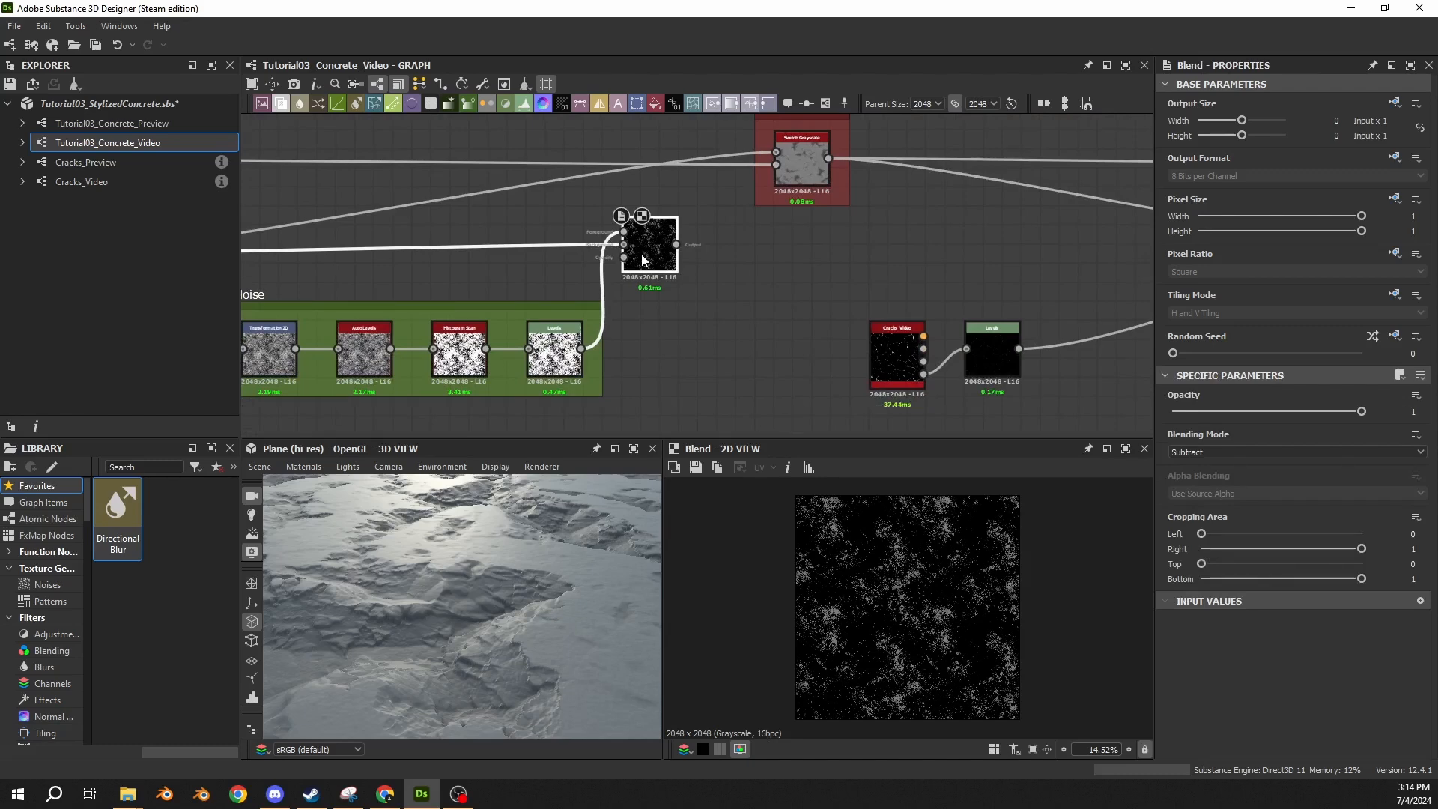
pyautogui.scroll(-2, 719, 225)
pyautogui.moveTo(749, 203); pyautogui.dragTo(731, 245, button='middle')
pyautogui.scroll(-2, 740, 392)
pyautogui.scroll(3, 714, 294)
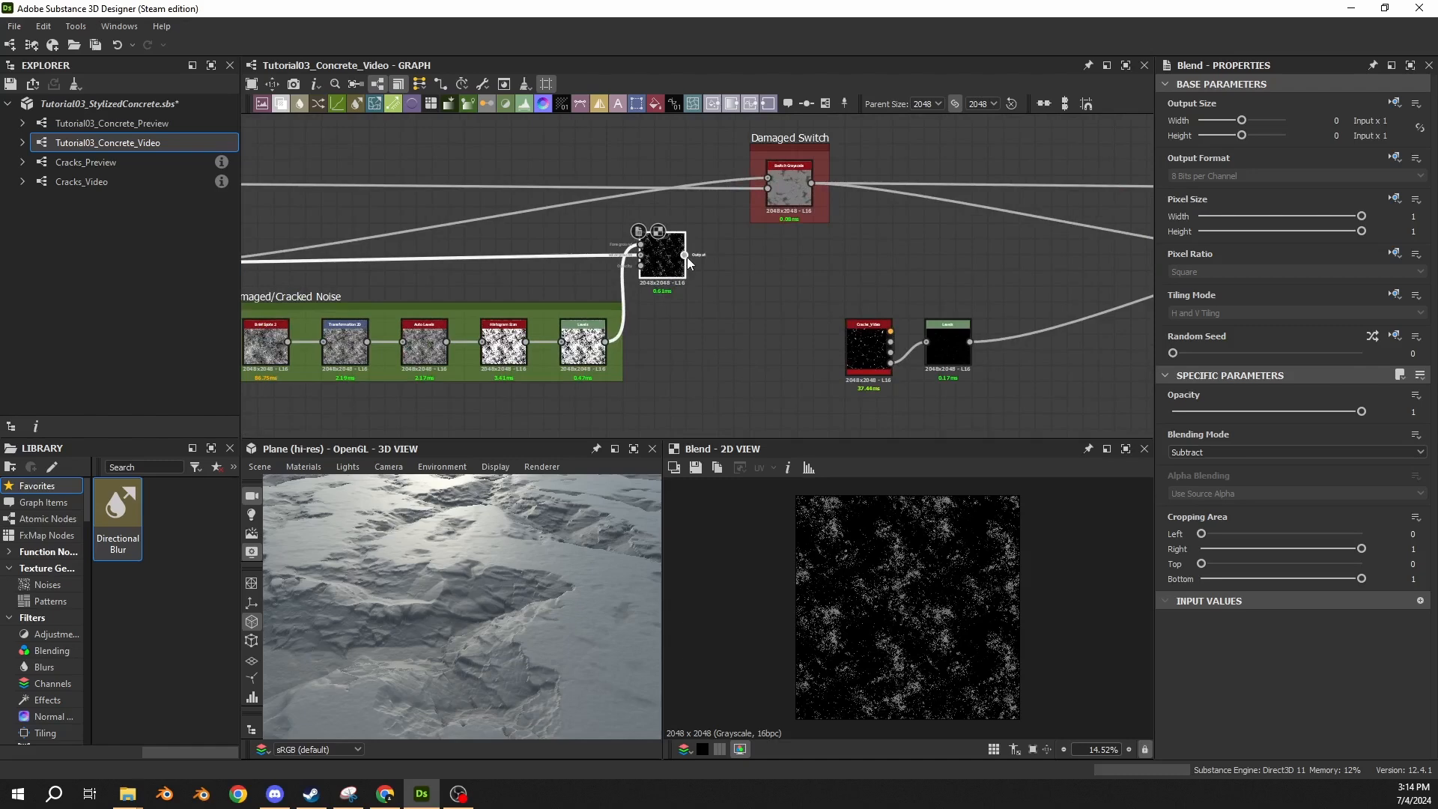
pyautogui.moveTo(685, 256); pyautogui.dragTo(774, 172)
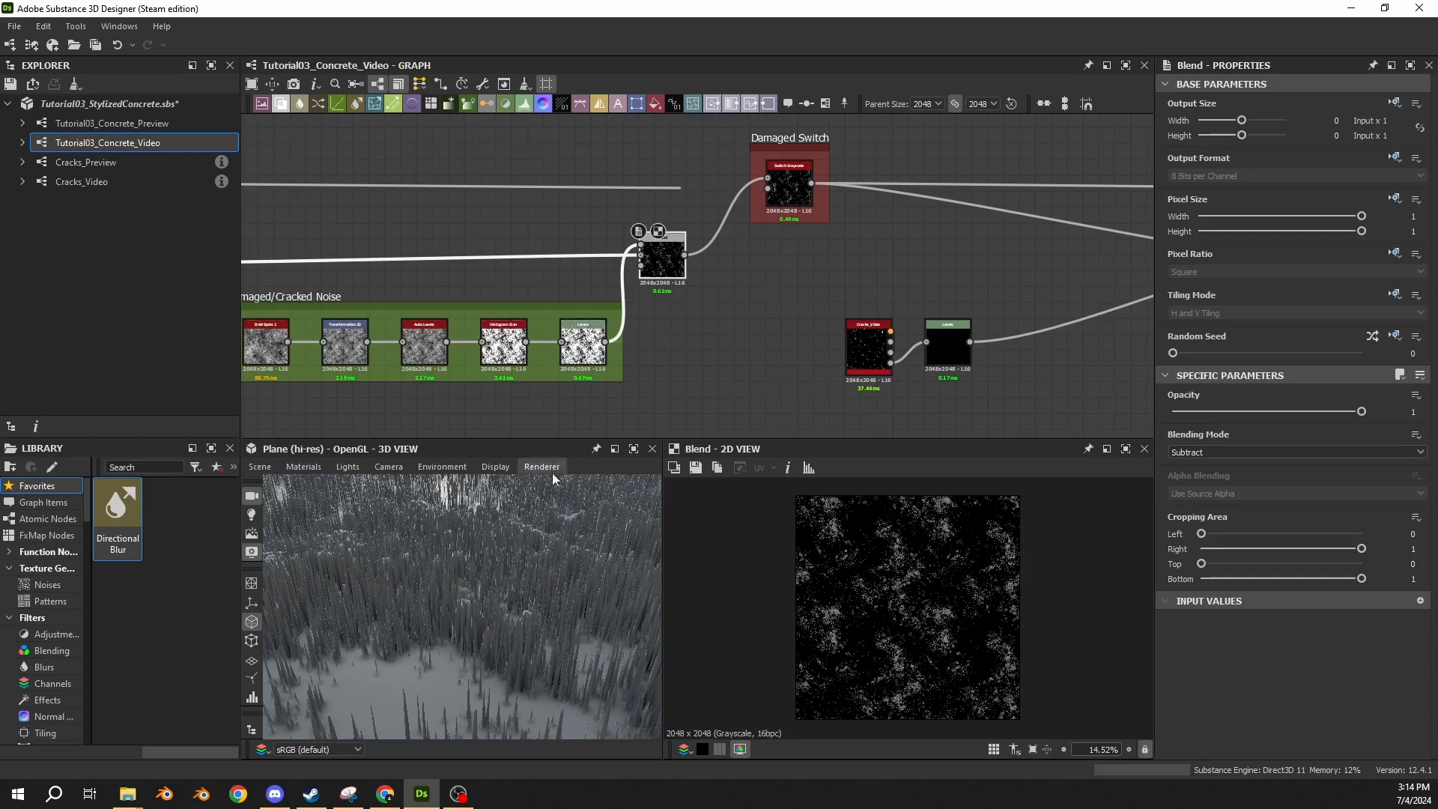
# Set Level Out High to 0.005 on the final Levels node of the Damaged/Cracked Noise frame.
pyautogui.click(595, 340)
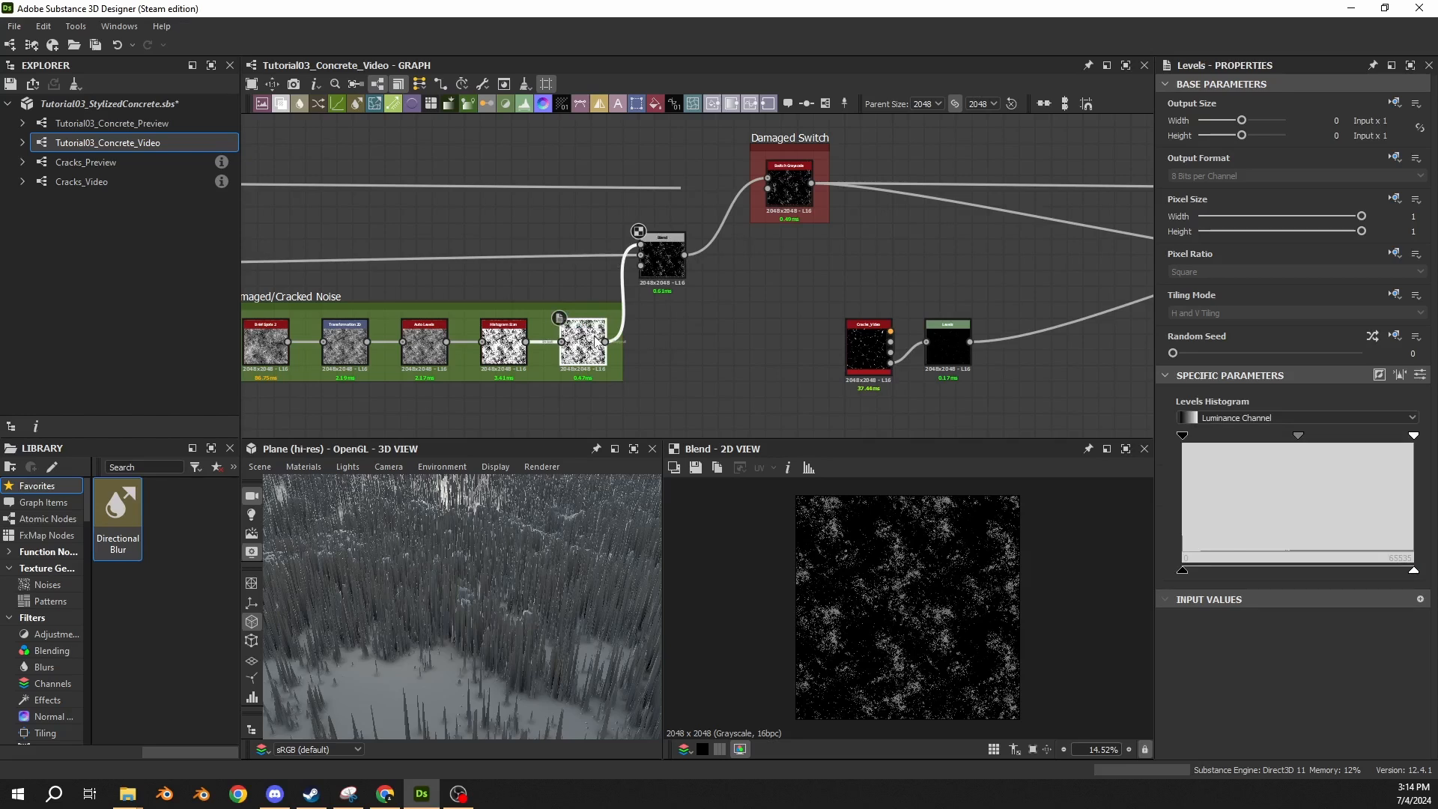
pyautogui.click(661, 255)
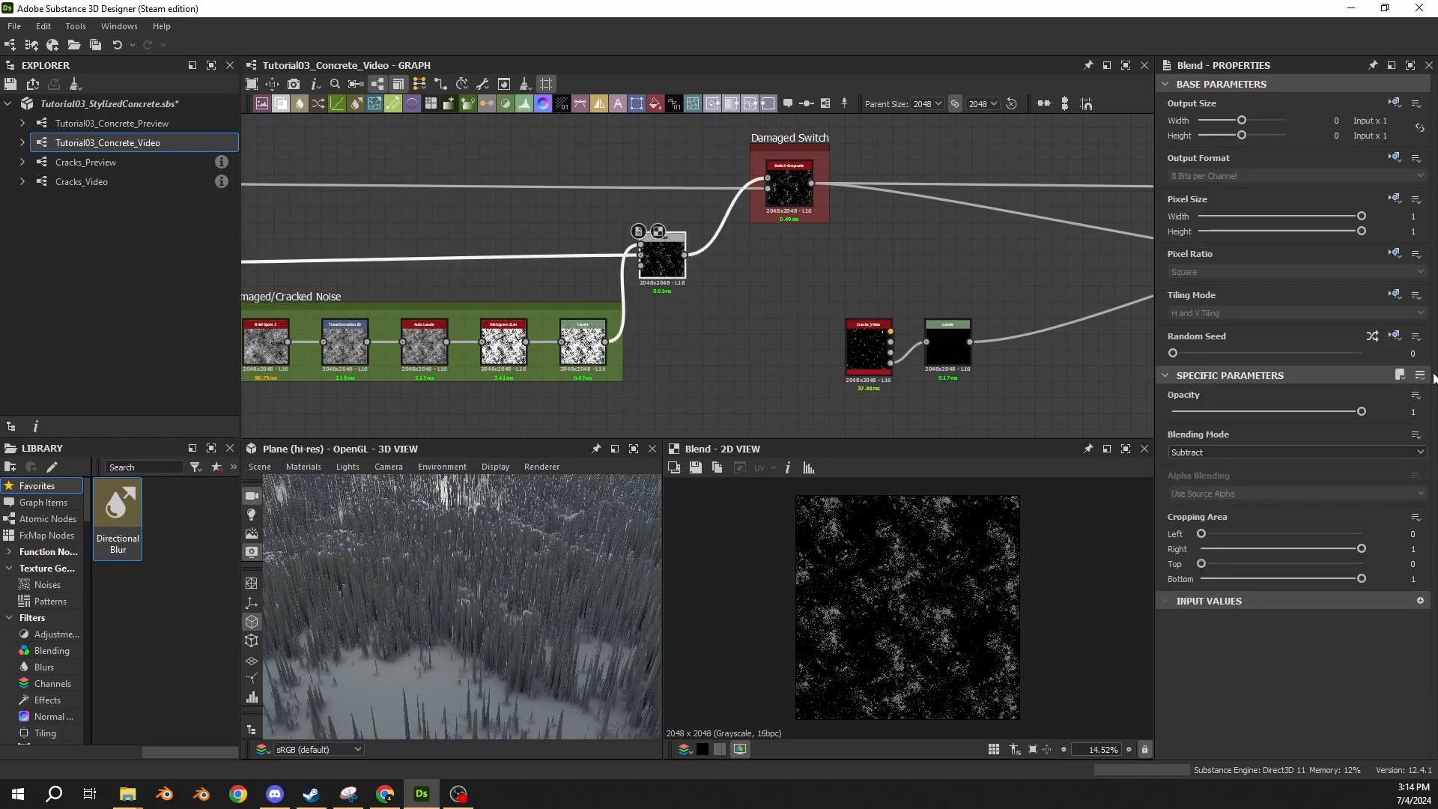
pyautogui.click(589, 346)
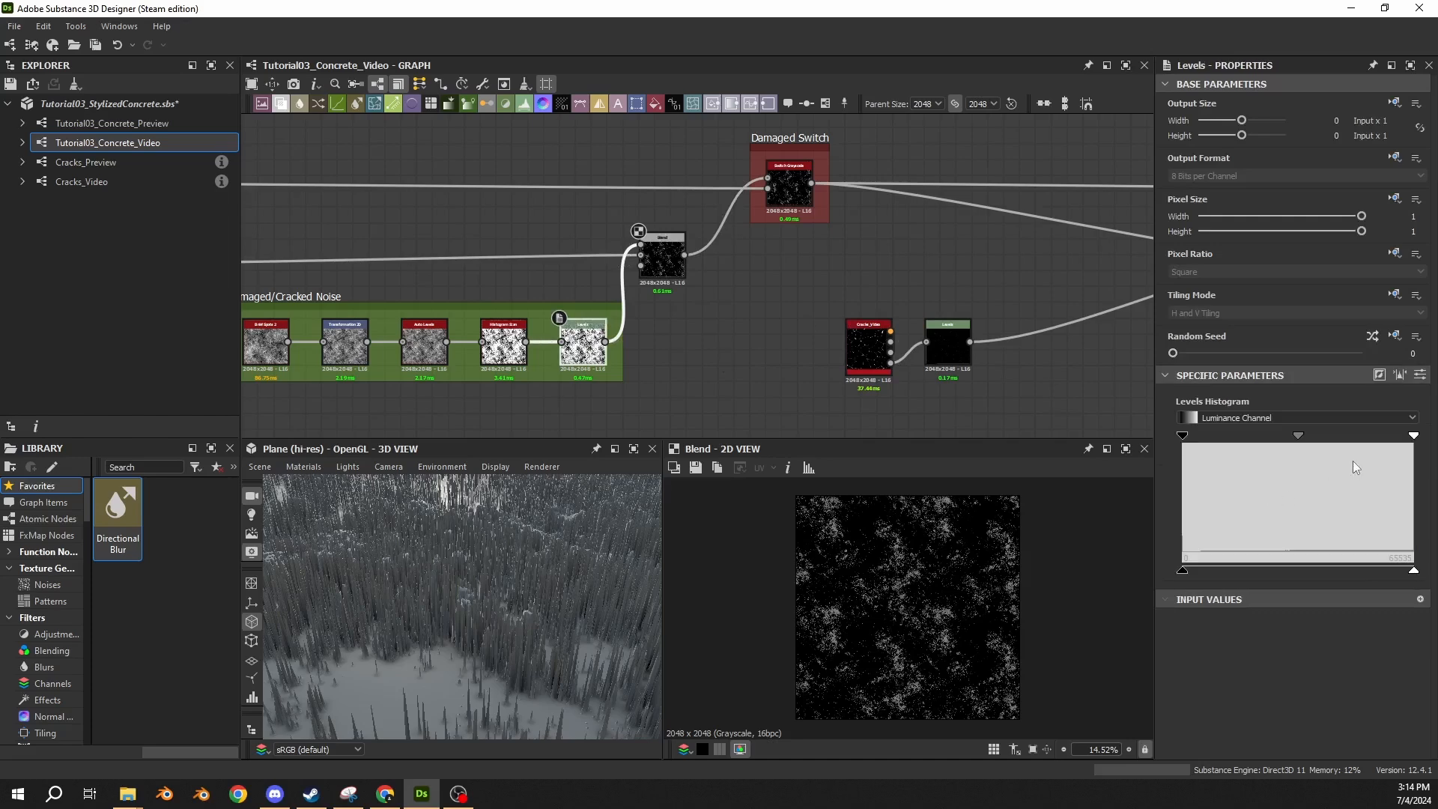
pyautogui.click(1420, 374)
pyautogui.click(1405, 584)
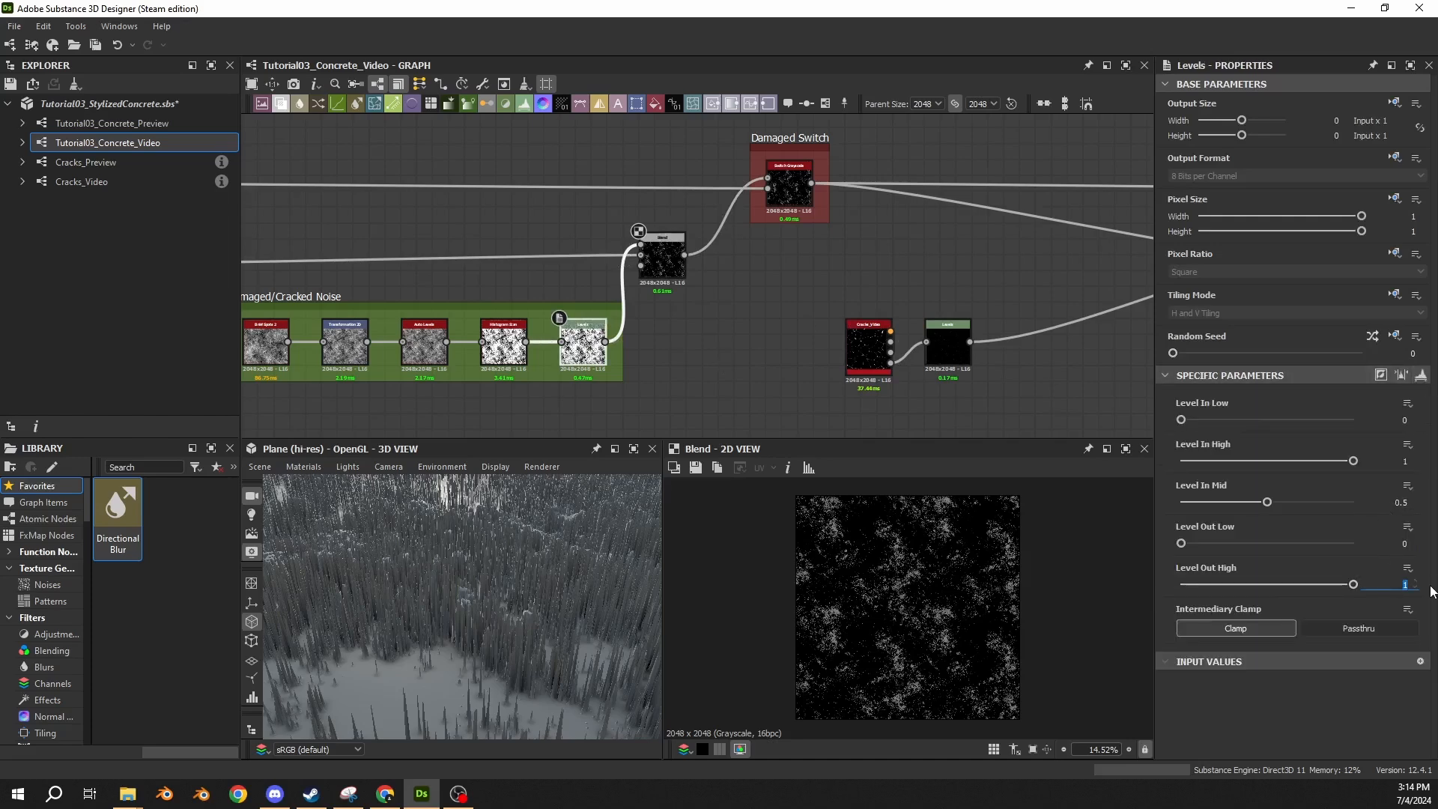
pyautogui.write('0.005')
pyautogui.press('Return')
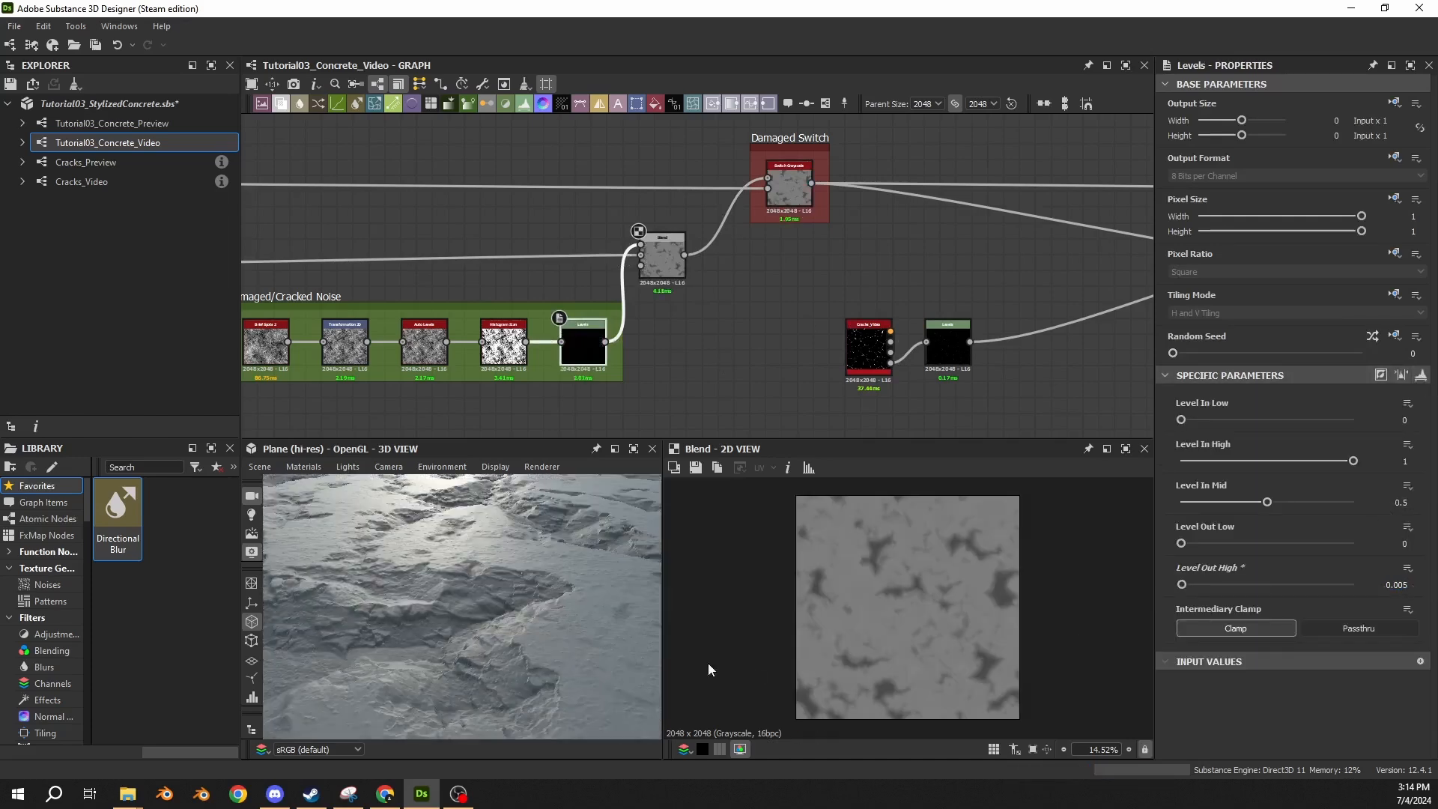
# Examine the surface noise in the 3D view, disabling the Subtract Blend to compare the surface without it.
pyautogui.scroll(5, 460, 607)
pyautogui.scroll(-3, 460, 606)
pyautogui.moveTo(460, 607); pyautogui.dragTo(470, 595)
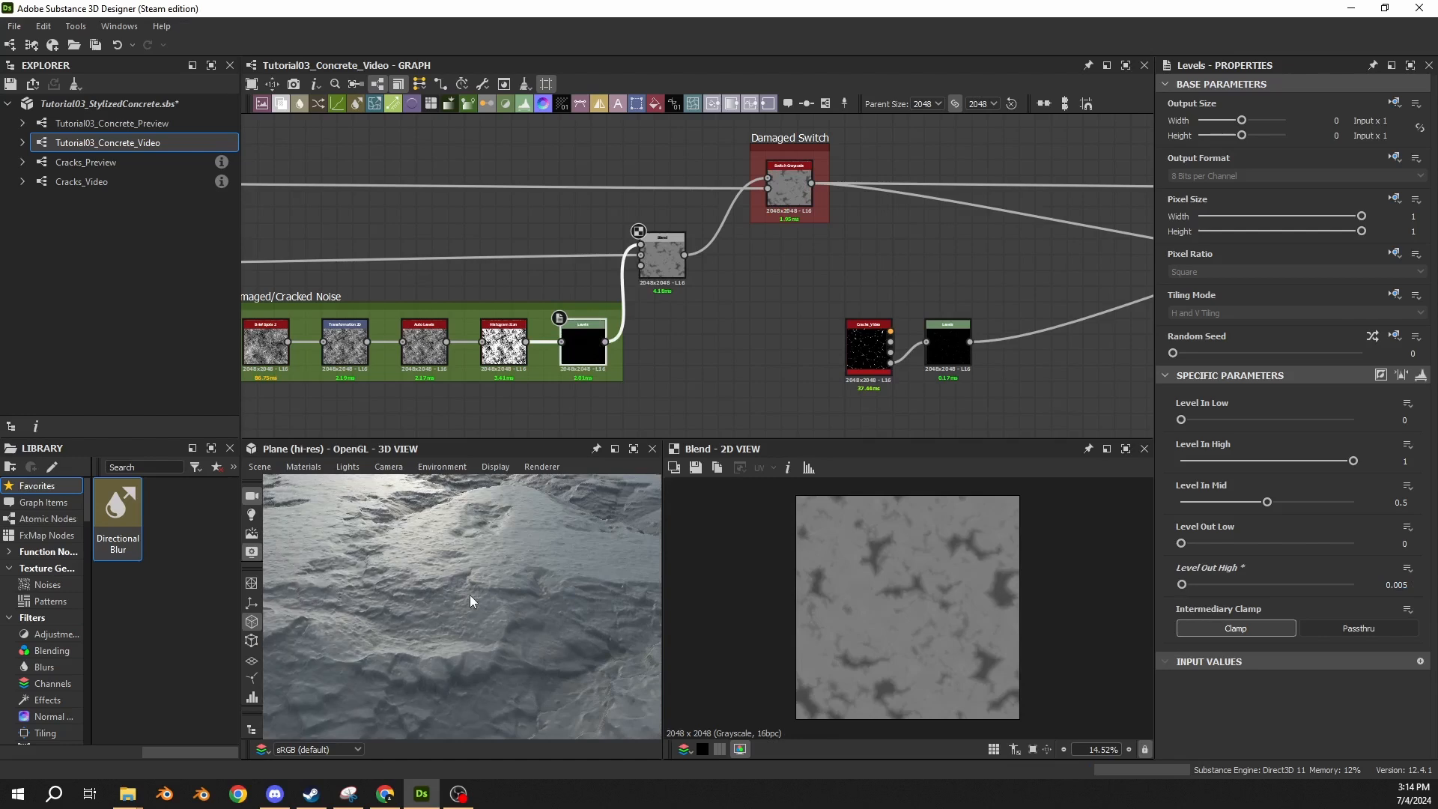
pyautogui.click(667, 270)
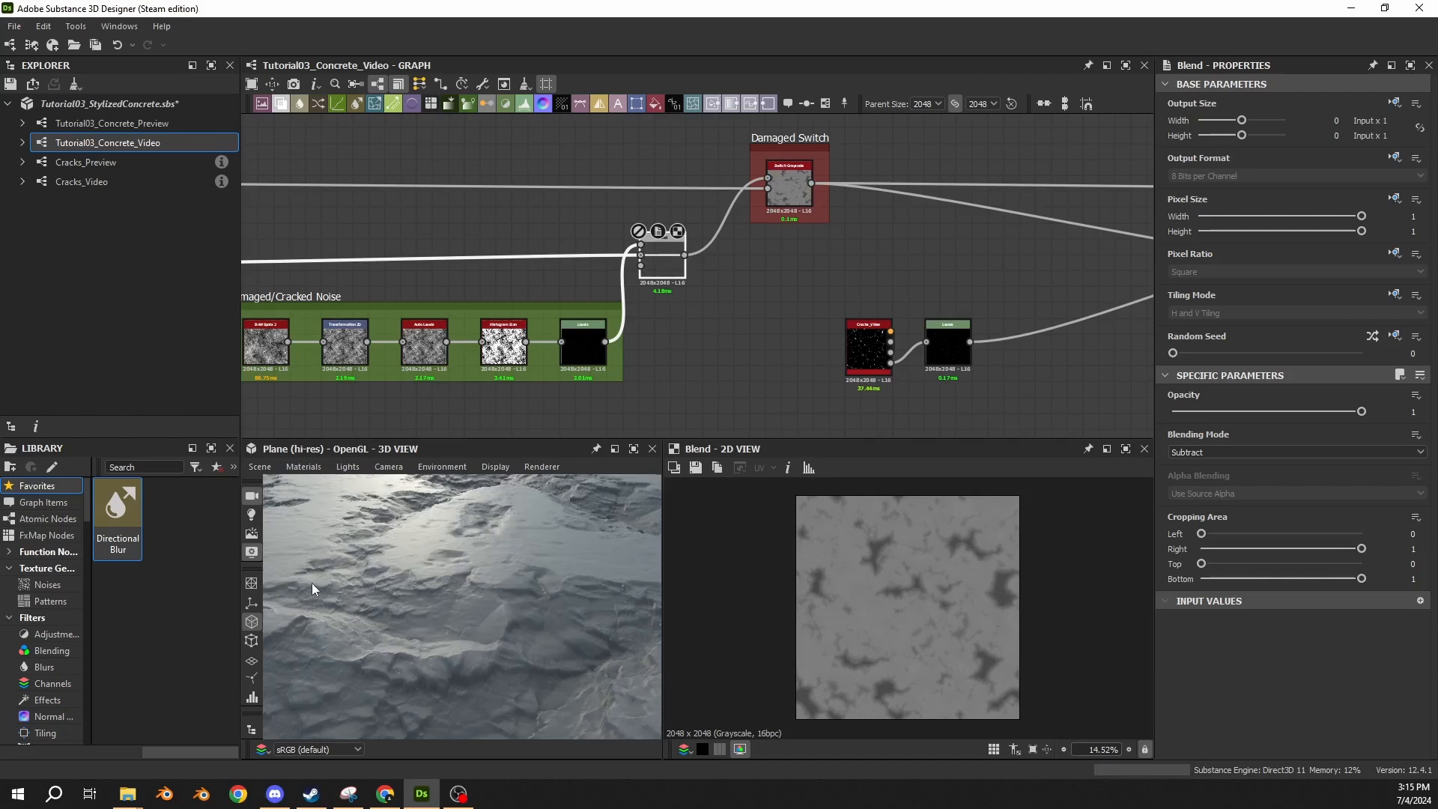
pyautogui.moveTo(279, 584); pyautogui.dragTo(484, 557)
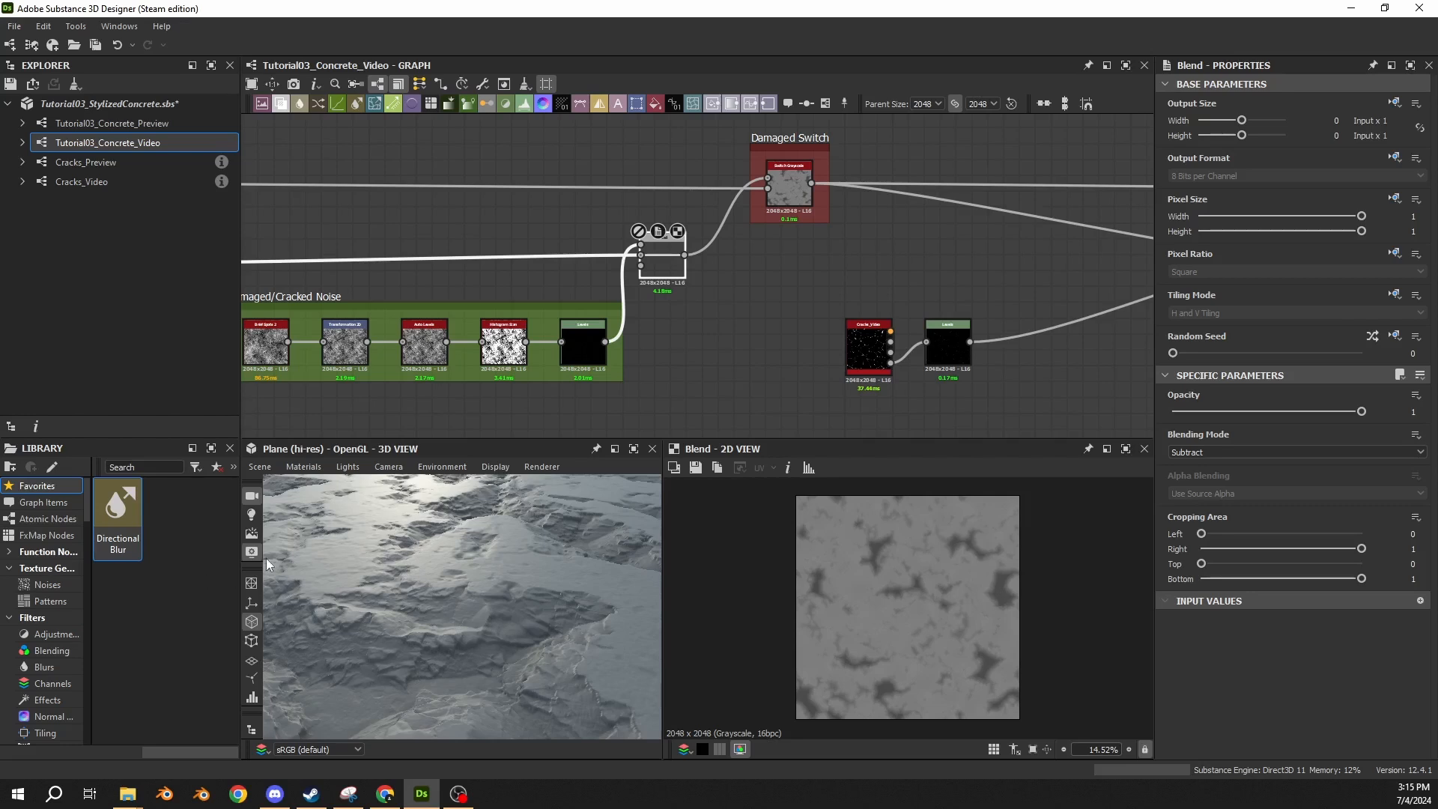
# Enclose all the damage nodes leading into 05 Damage Noise, including the Damage Shape frame, in a new frame.
pyautogui.scroll(-4, 522, 348)
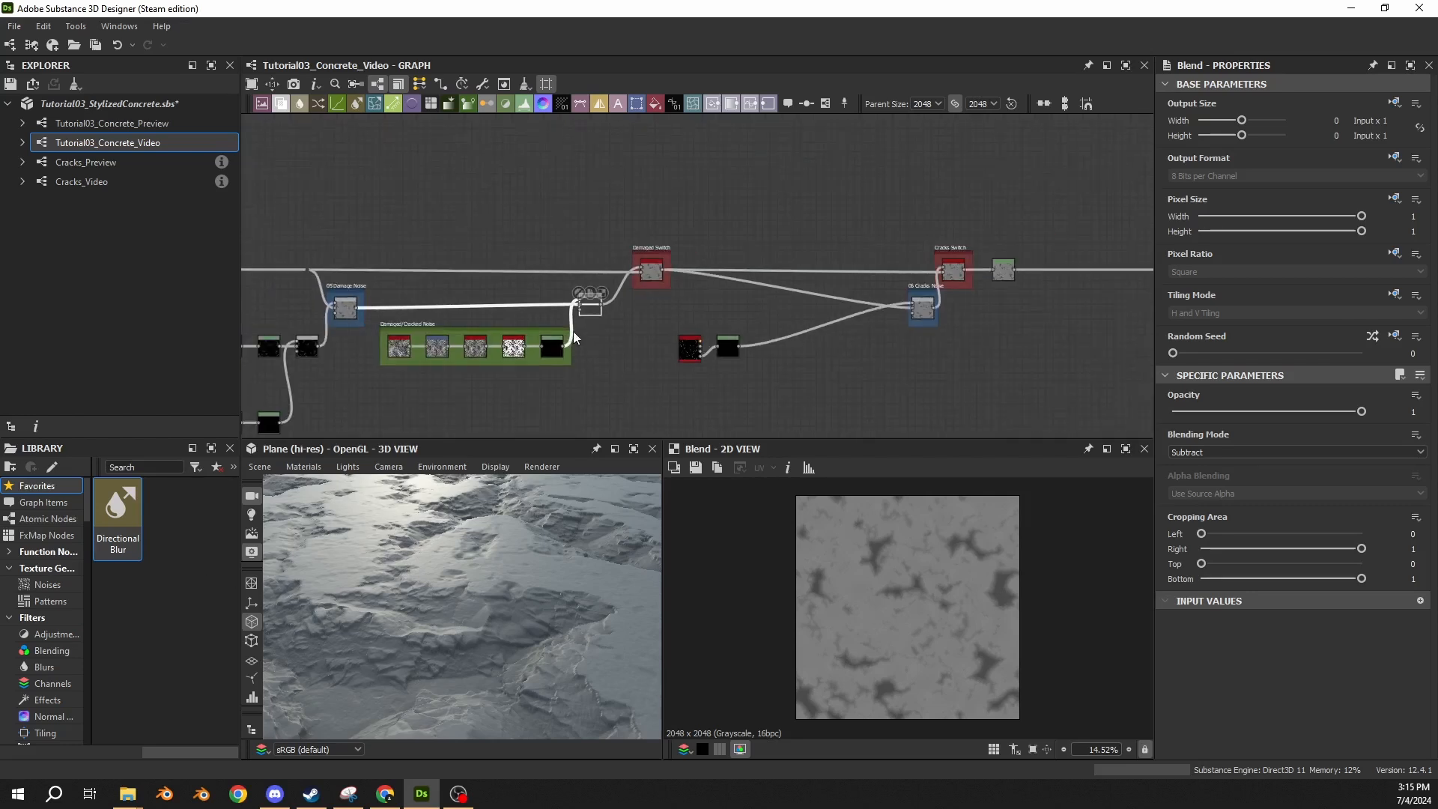
pyautogui.moveTo(479, 305); pyautogui.dragTo(900, 251, button='middle')
pyautogui.scroll(-2, 857, 278)
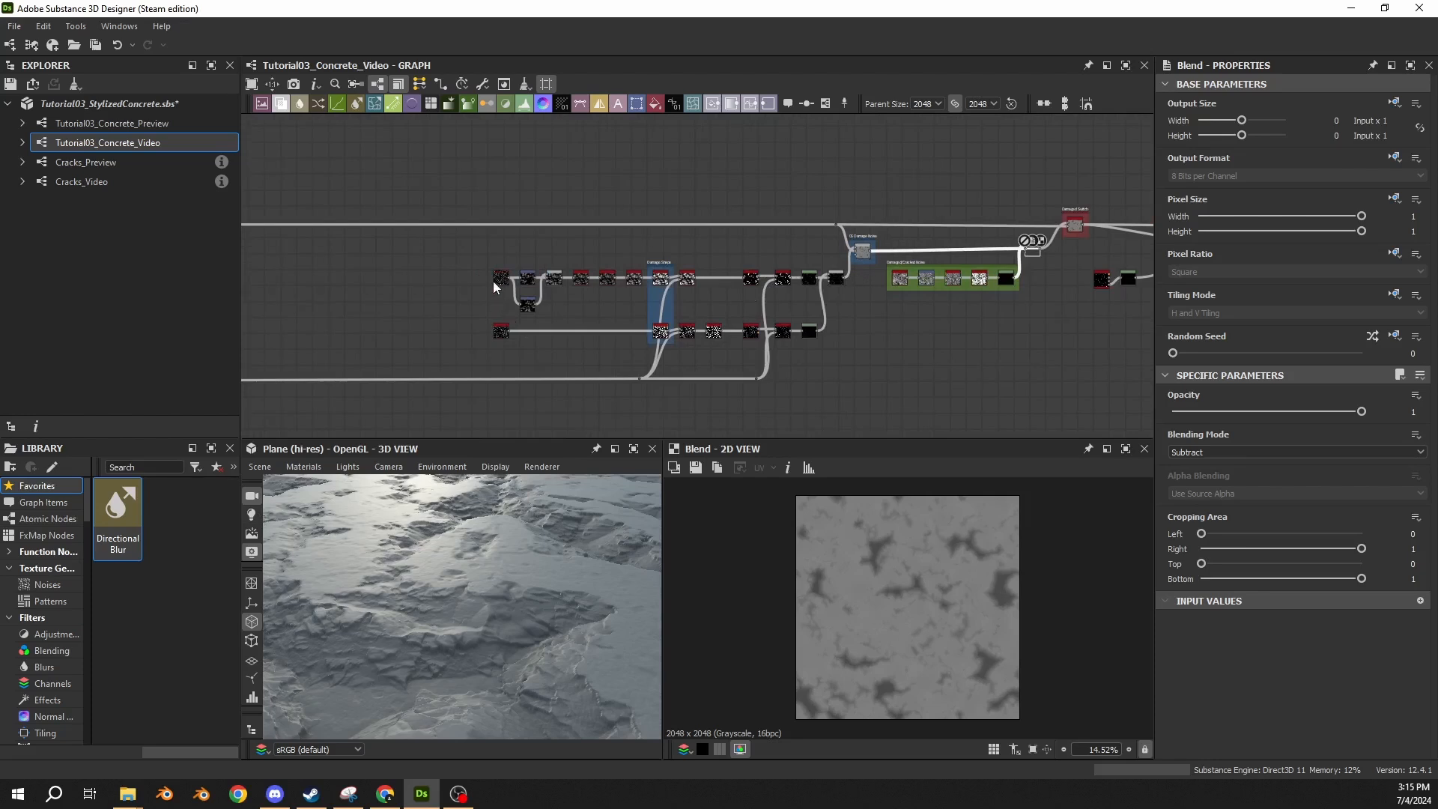
pyautogui.moveTo(488, 263); pyautogui.dragTo(834, 357)
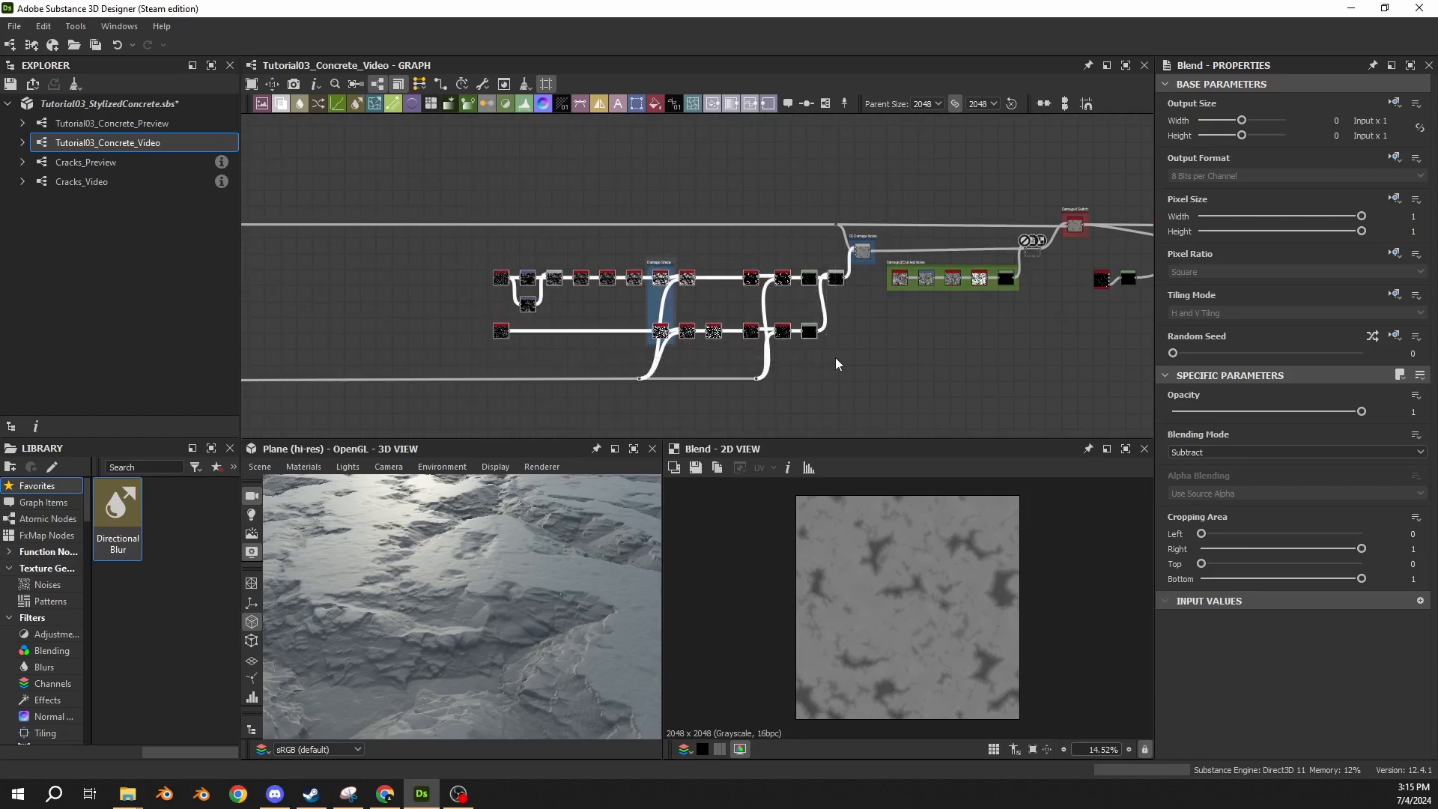
pyautogui.scroll(4, 831, 255)
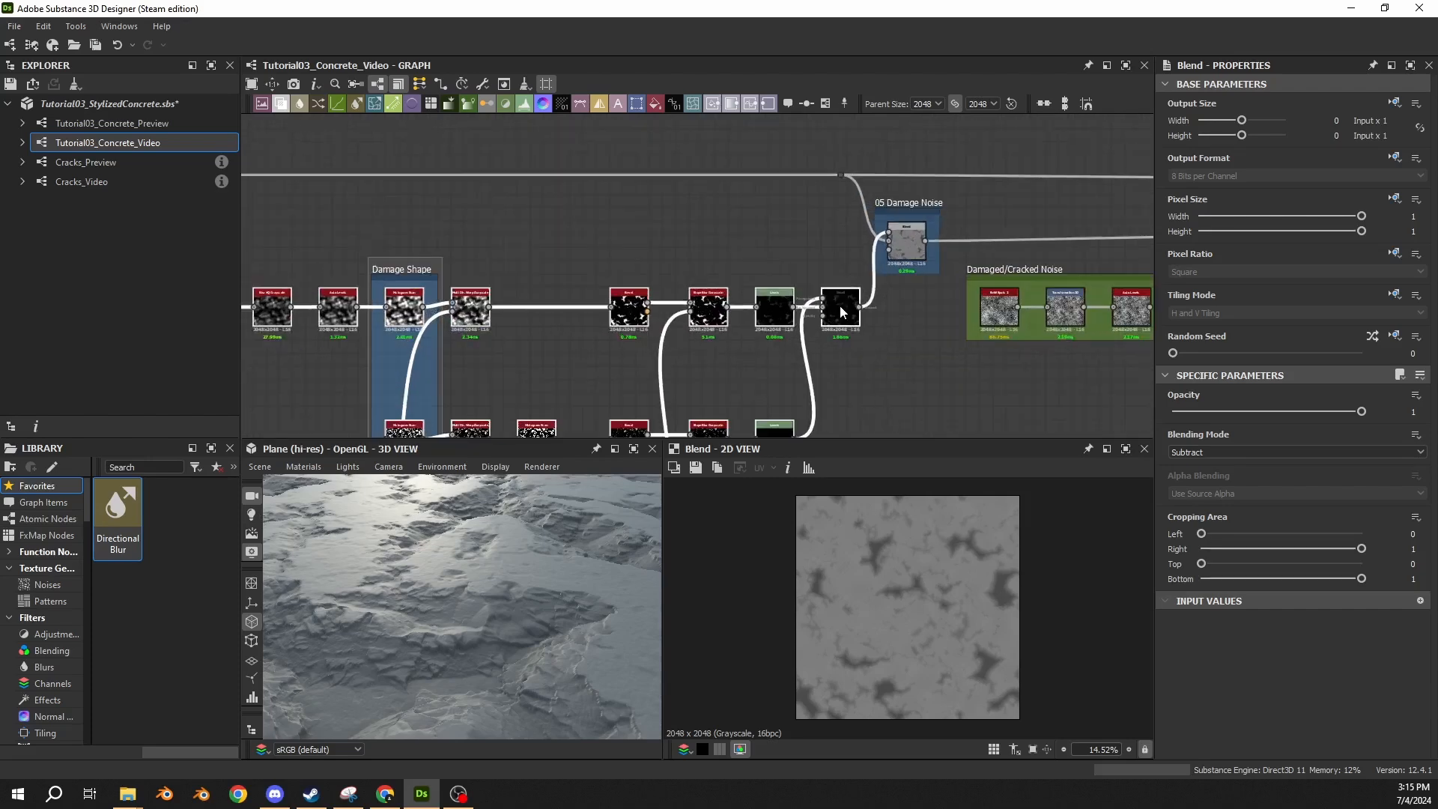
pyautogui.scroll(3, 838, 300)
pyautogui.scroll(-5, 830, 351)
pyautogui.moveTo(828, 351); pyautogui.dragTo(974, 235, button='middle')
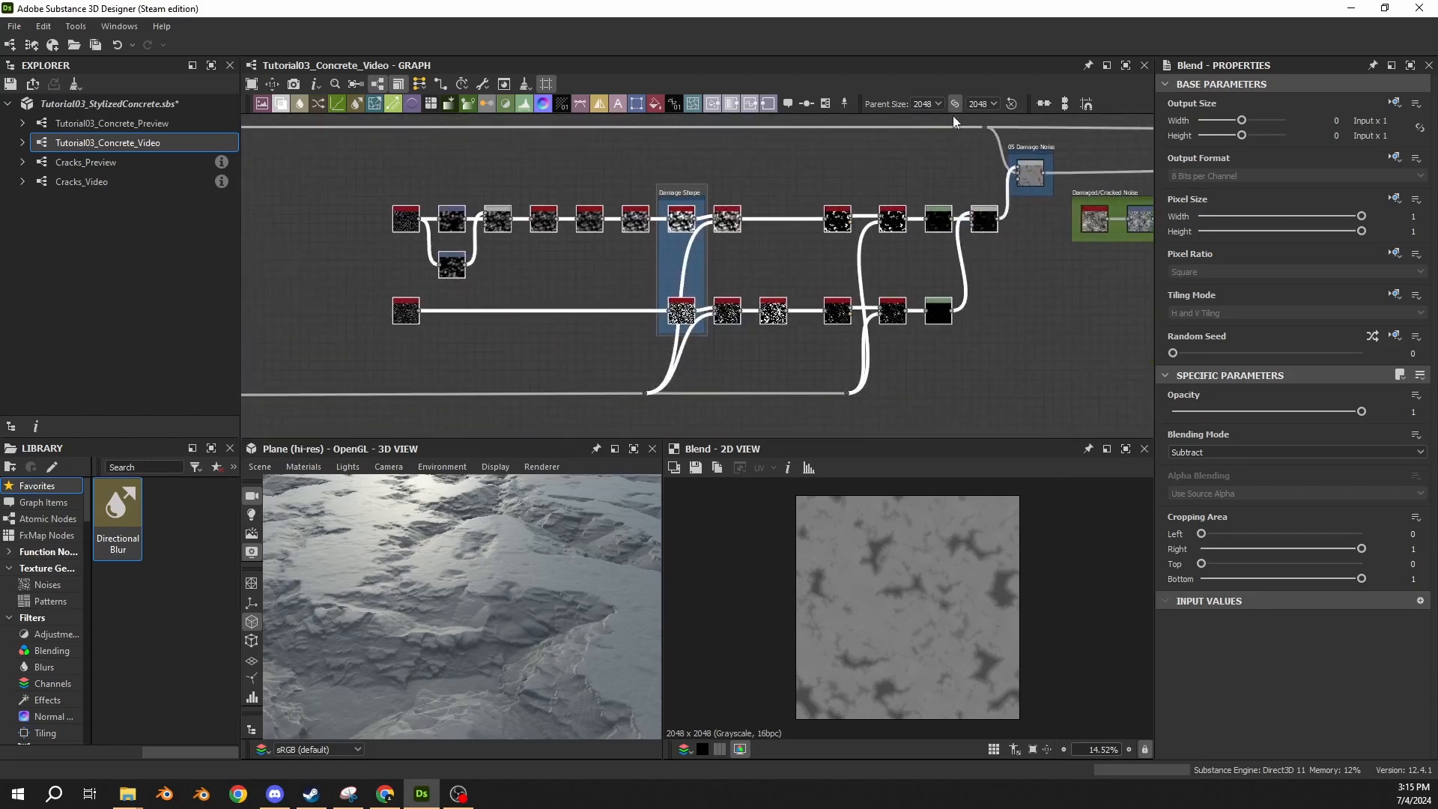
pyautogui.click(825, 103)
# Color the new frame around the damage nodes green by setting its hue to 0.25.
pyautogui.click(410, 195)
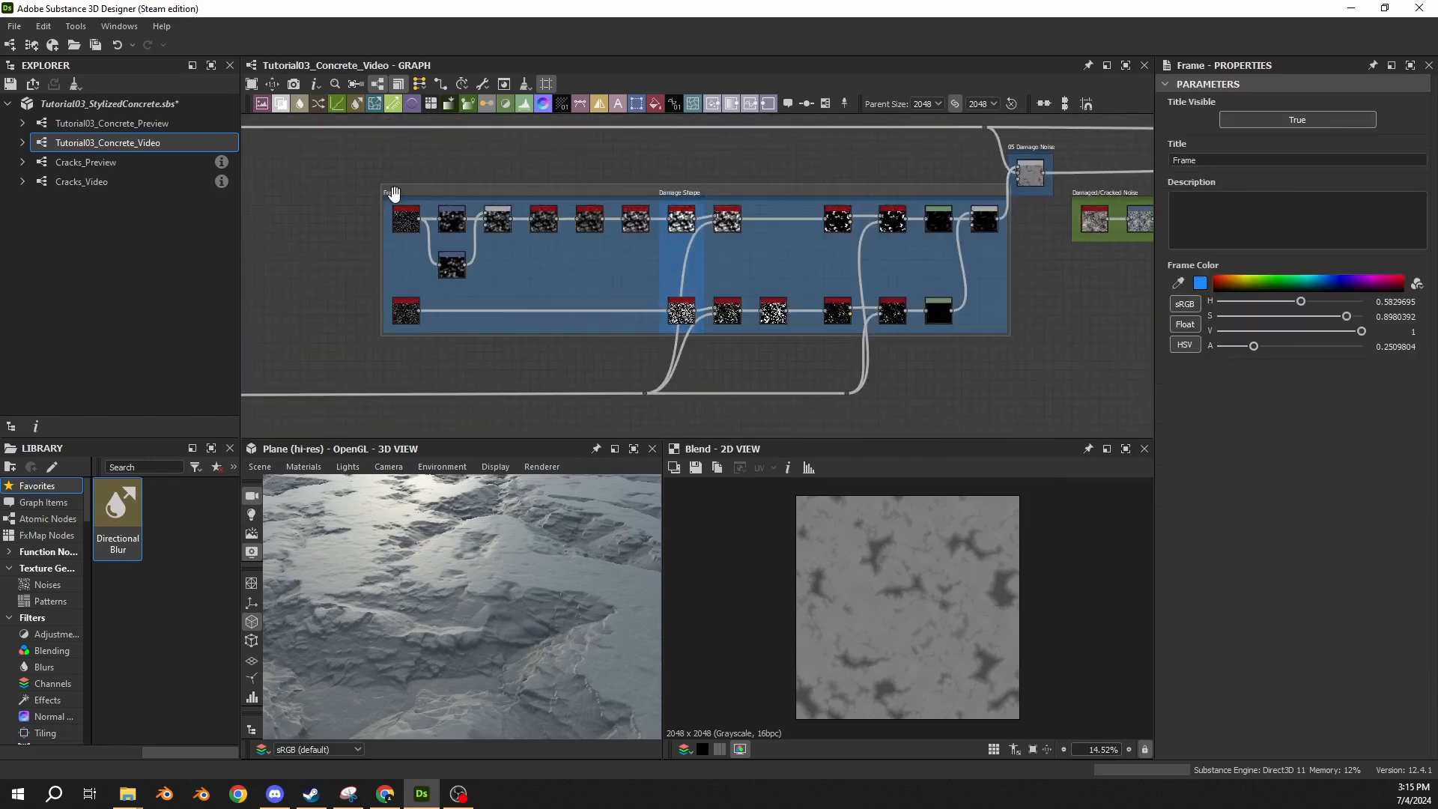
pyautogui.click(1411, 301)
pyautogui.press('BackSpace')
pyautogui.write('.25')
pyautogui.press('Return')
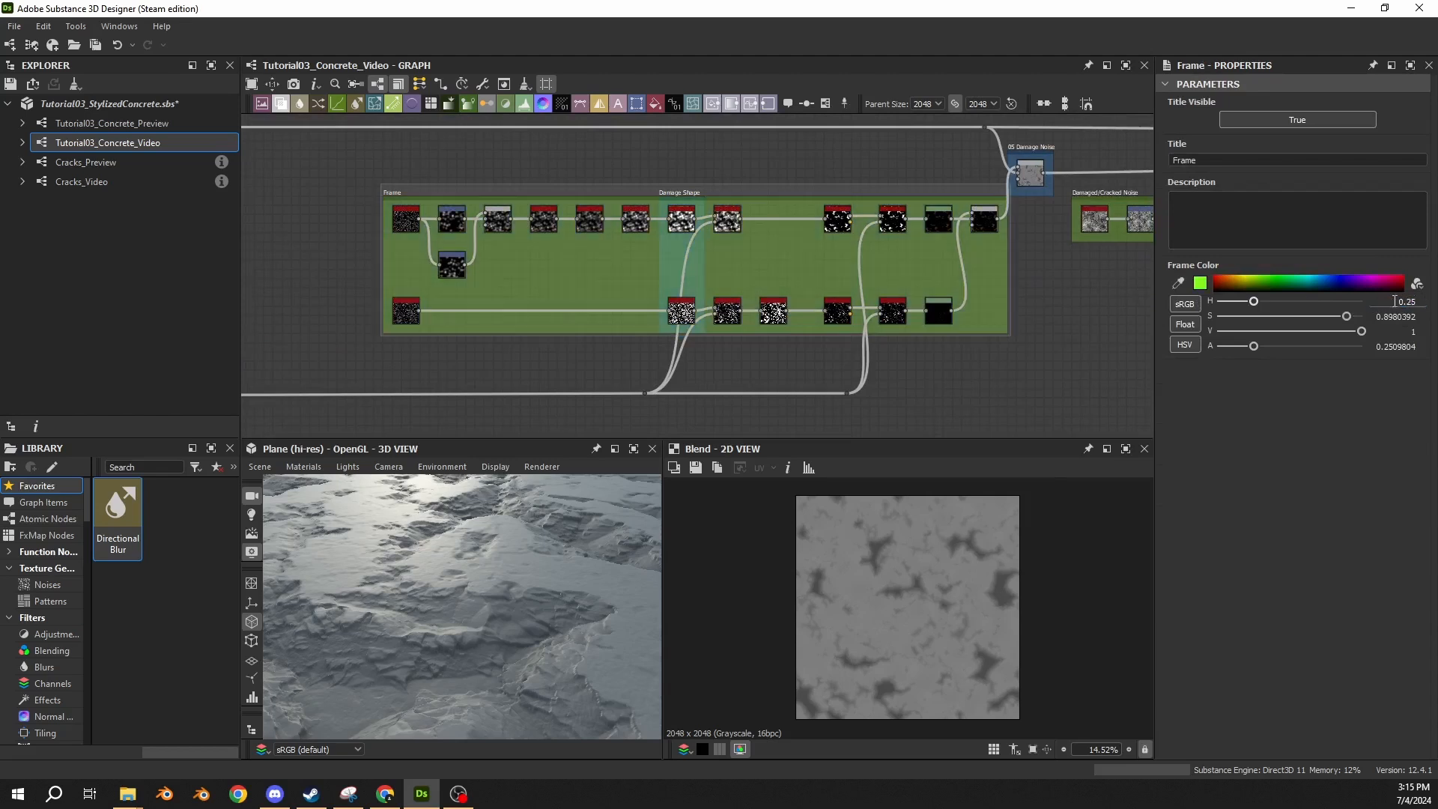
# Title the new green frame "Damage".
pyautogui.click(1207, 161)
pyautogui.doubleClick(1207, 162)
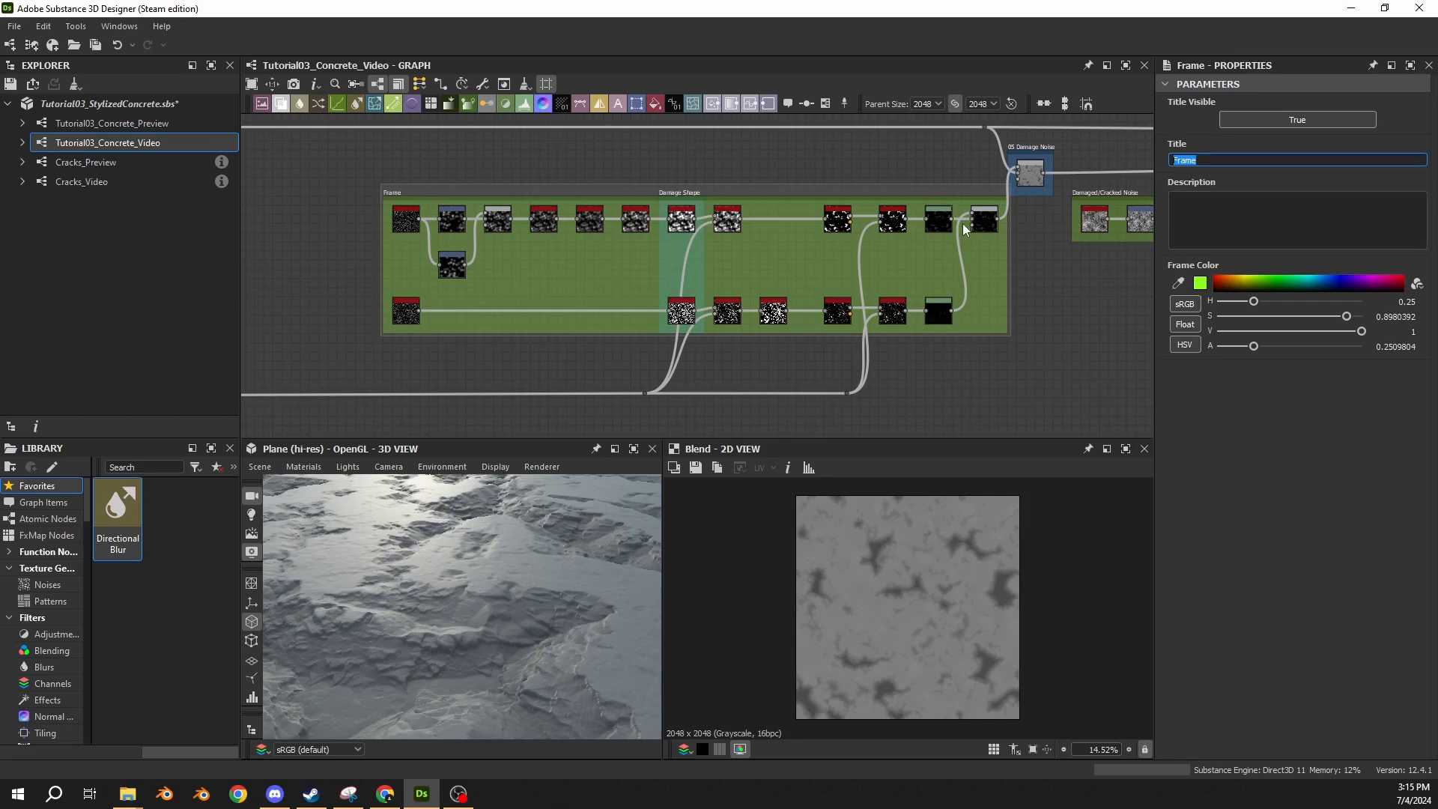
pyautogui.write('Concrete ')
pyautogui.write('Damage')
pyautogui.press('BackSpace')
pyautogui.press('BackSpace')
pyautogui.press('BackSpace')
pyautogui.press('BackSpace')
pyautogui.press('BackSpace')
pyautogui.press('BackSpace')
pyautogui.press('BackSpace')
pyautogui.press('BackSpace')
pyautogui.press('BackSpace')
pyautogui.press('BackSpace')
pyautogui.press('BackSpace')
pyautogui.press('BackSpace')
pyautogui.press('BackSpace')
pyautogui.press('BackSpace')
pyautogui.write('Damage')
pyautogui.click(1034, 315)
# Branch the output of the Damage frame's Max (Lighten) Blend through a Dot node below the Damaged/Cracked Noise frame.
pyautogui.moveTo(865, 264); pyautogui.dragTo(565, 276, button='middle')
pyautogui.moveTo(880, 304); pyautogui.dragTo(696, 307, button='middle')
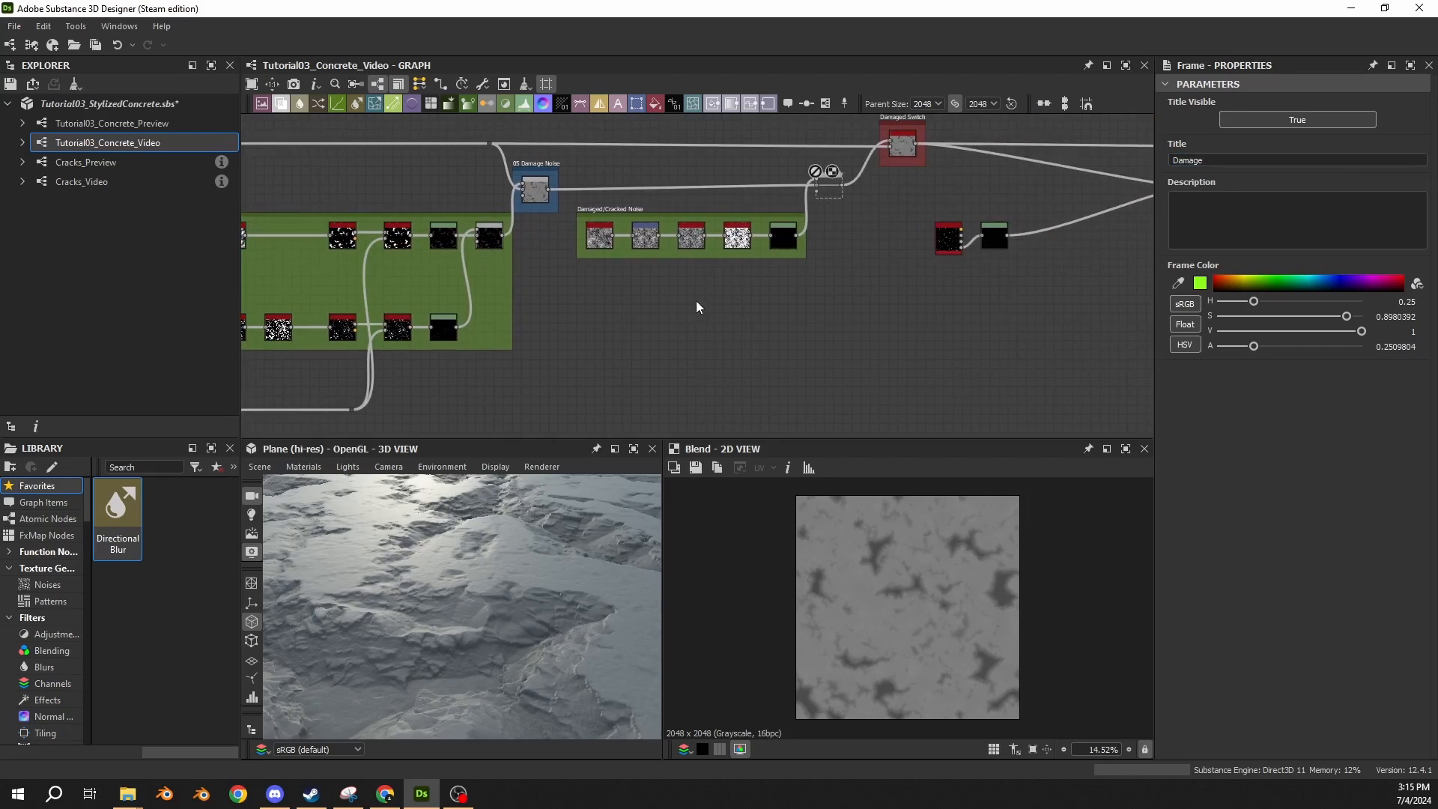
pyautogui.scroll(3, 537, 226)
pyautogui.click(583, 222)
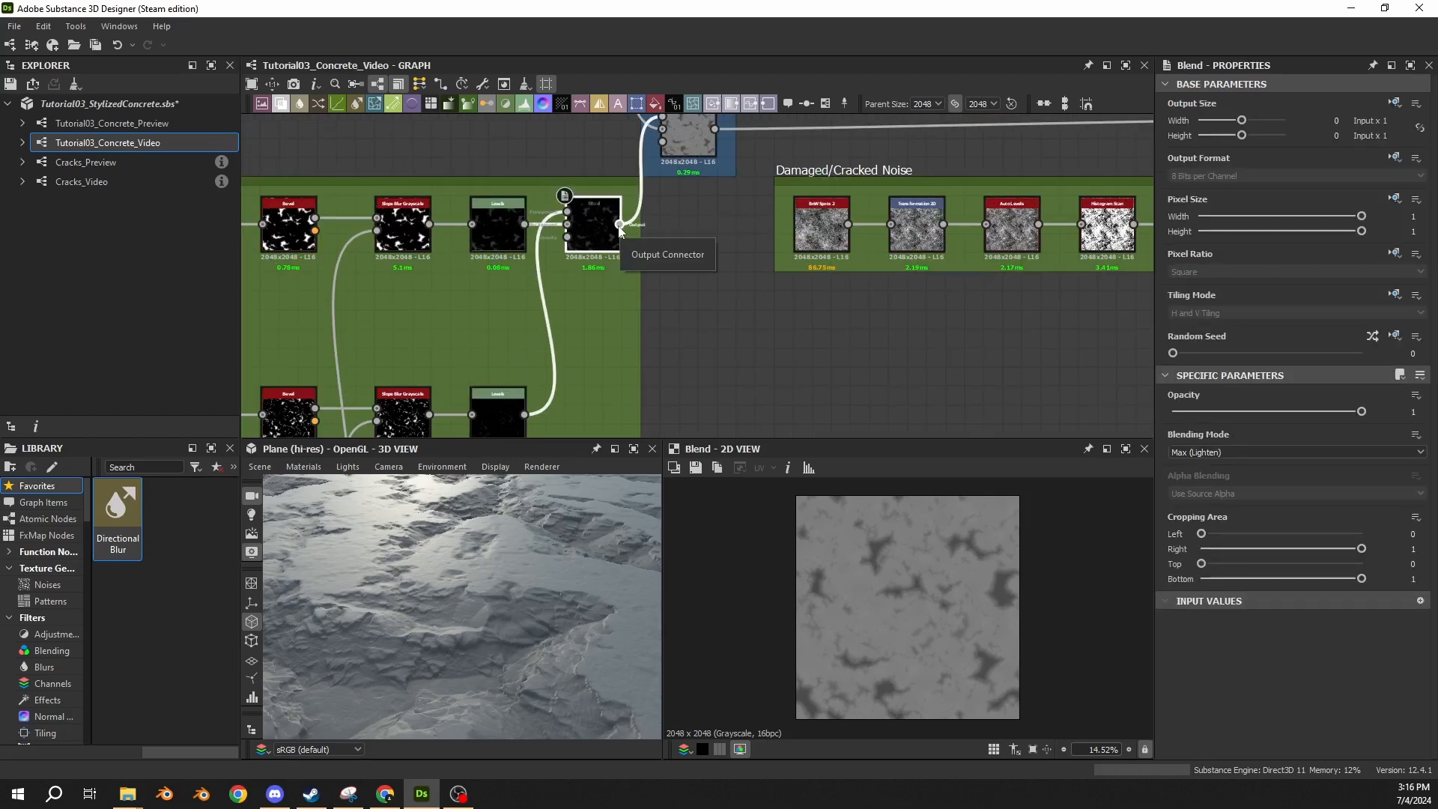
pyautogui.moveTo(620, 224); pyautogui.dragTo(796, 358)
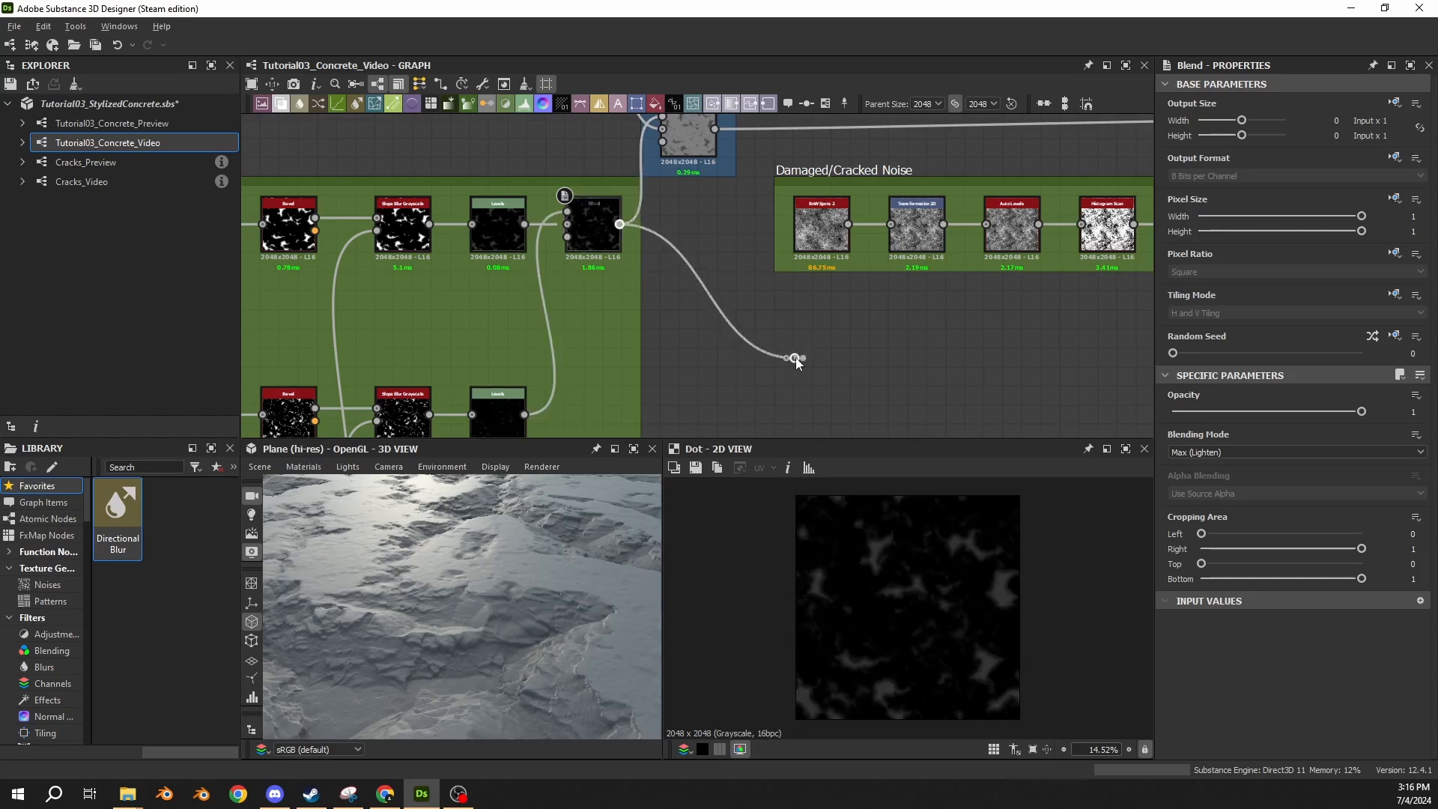
pyautogui.moveTo(860, 352); pyautogui.dragTo(521, 325, button='middle')
pyautogui.keyDown('alt'); pyautogui.moveTo(479, 320); pyautogui.dragTo(1040, 320); pyautogui.keyUp('alt')
pyautogui.moveTo(912, 283); pyautogui.dragTo(831, 289, button='middle')
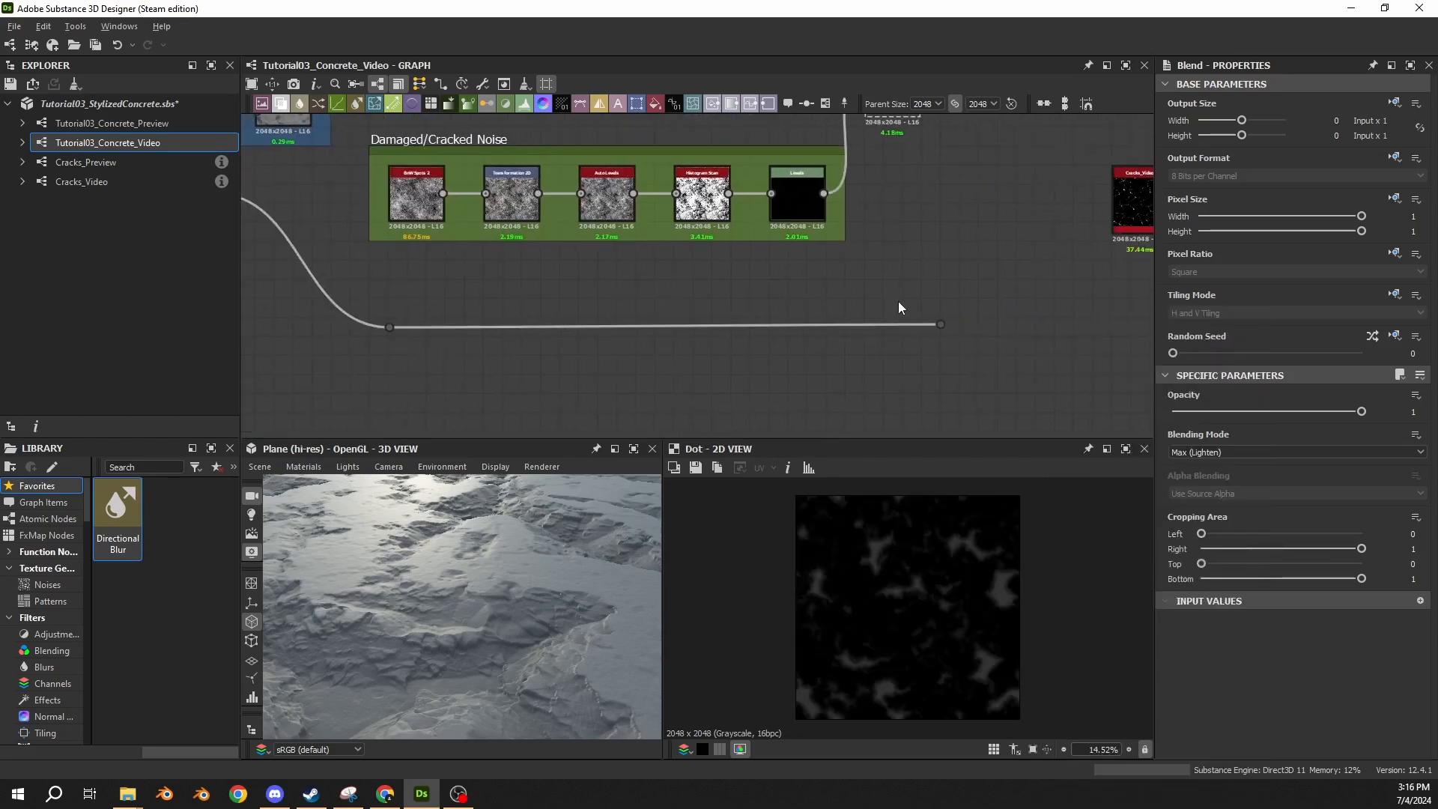
# Add a Histogram Scan fed by the Dot and align it beneath the Levels node of the Damaged/Cracked Noise frame.
pyautogui.press('space')
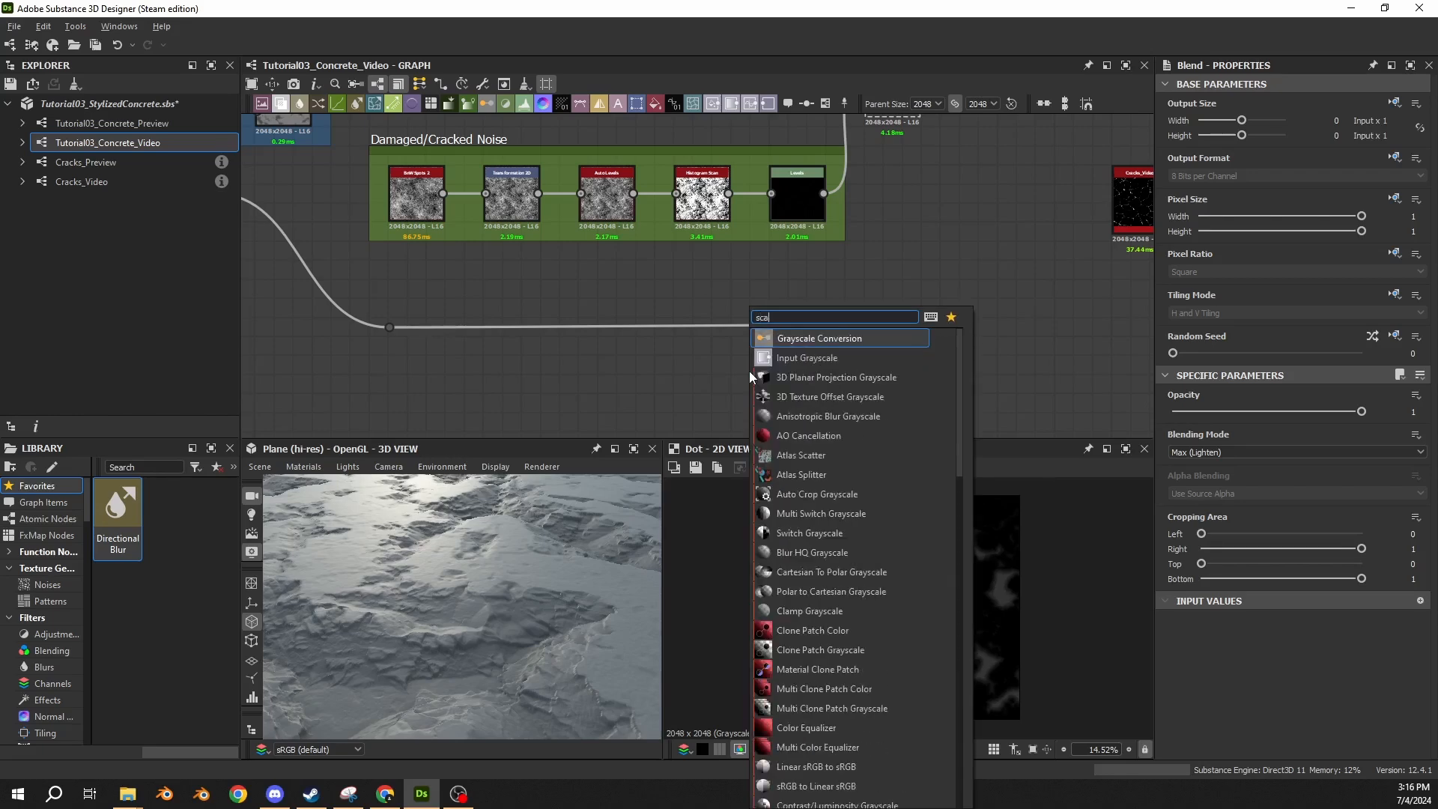
pyautogui.write('scan')
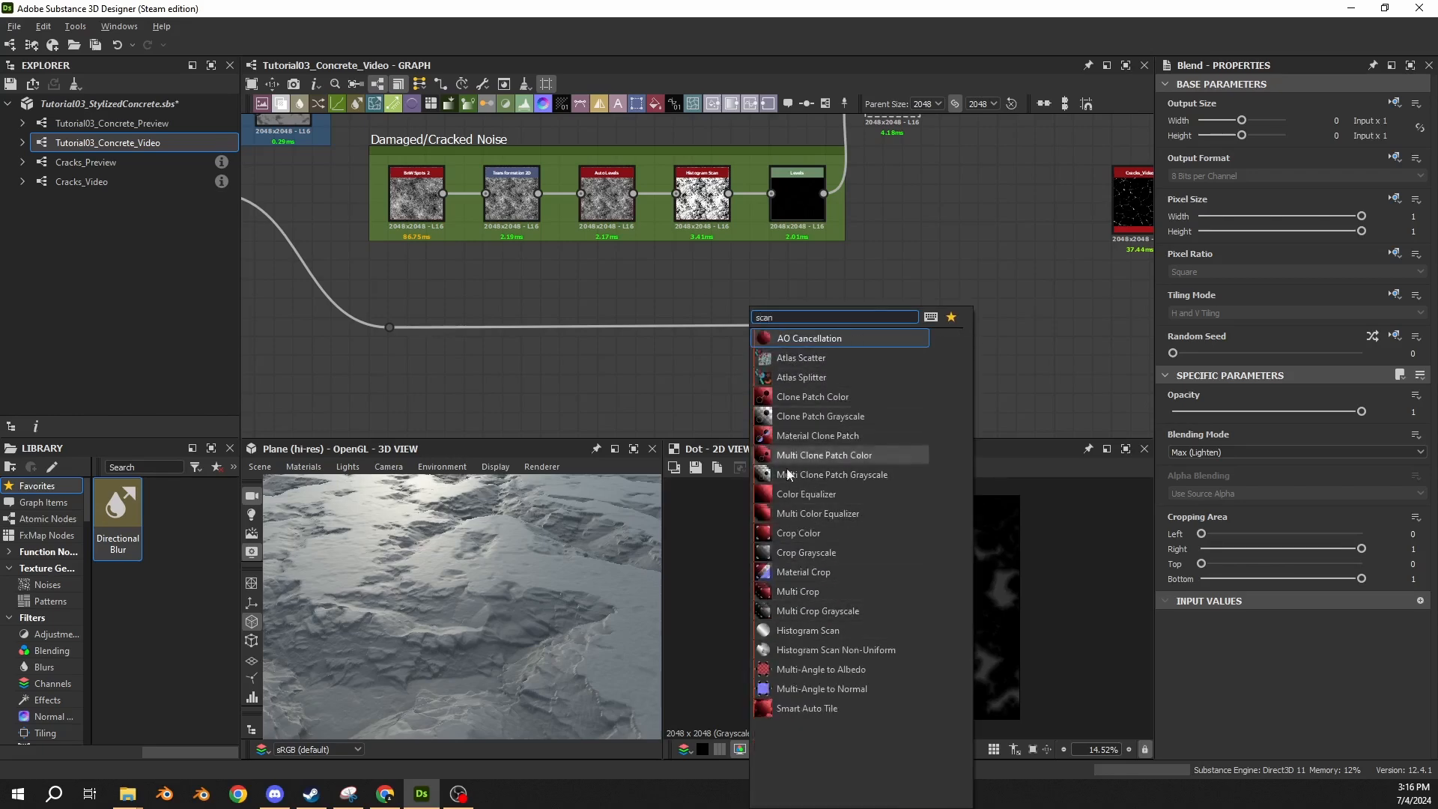
pyautogui.click(807, 632)
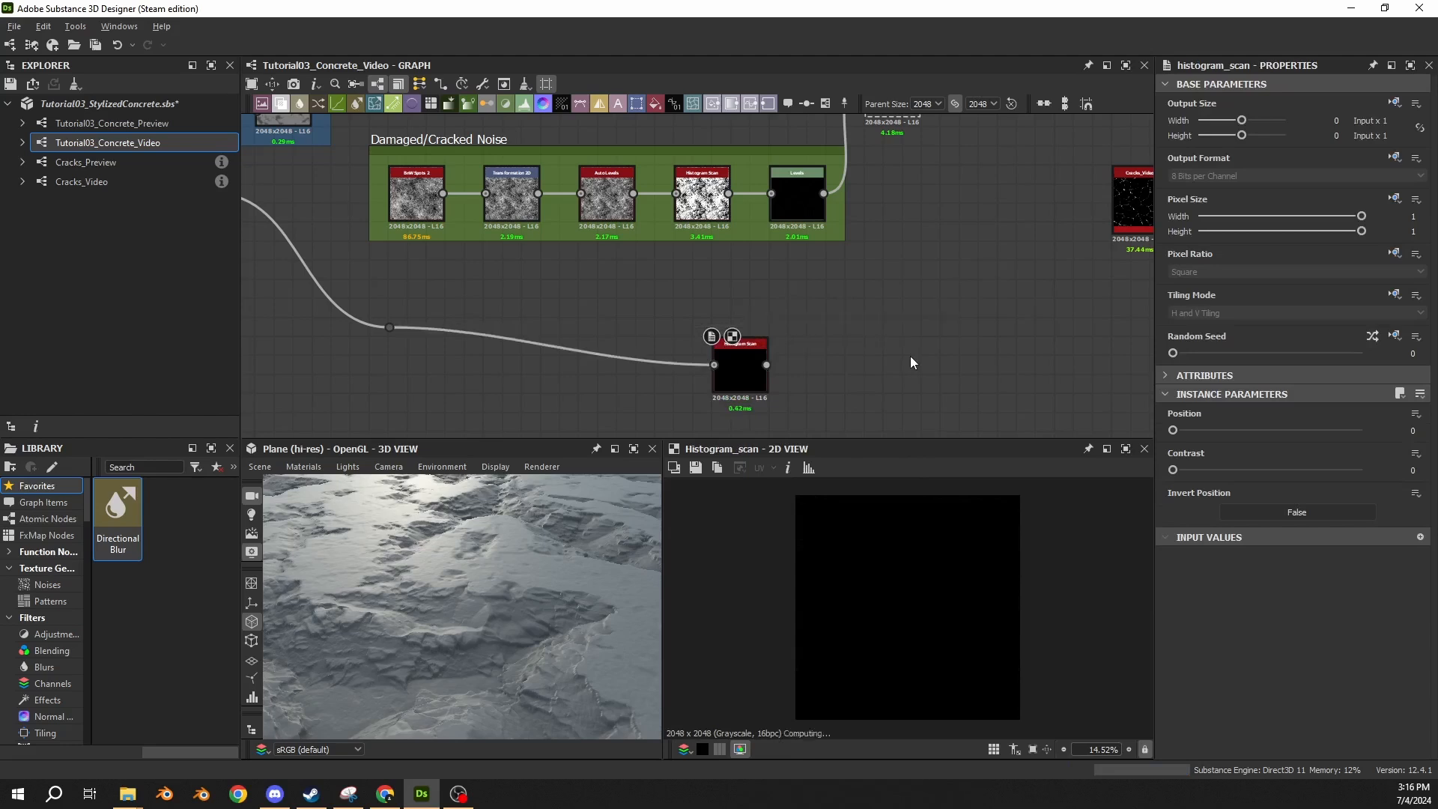
pyautogui.moveTo(759, 386); pyautogui.dragTo(816, 348)
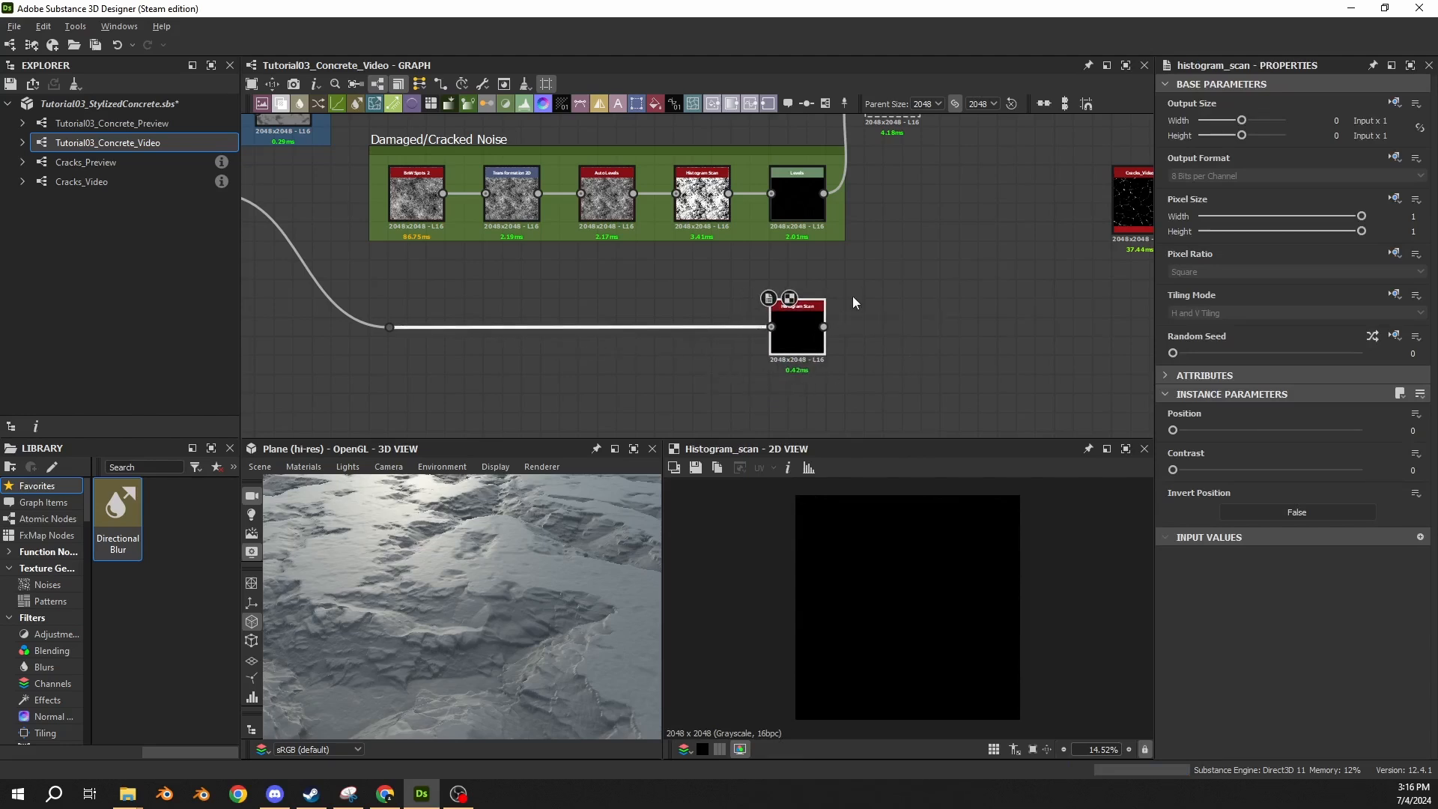
# Try a Position of 0.9 on the new Histogram Scan, and settle on 0.5.
pyautogui.moveTo(797, 337); pyautogui.dragTo(642, 361, button='middle')
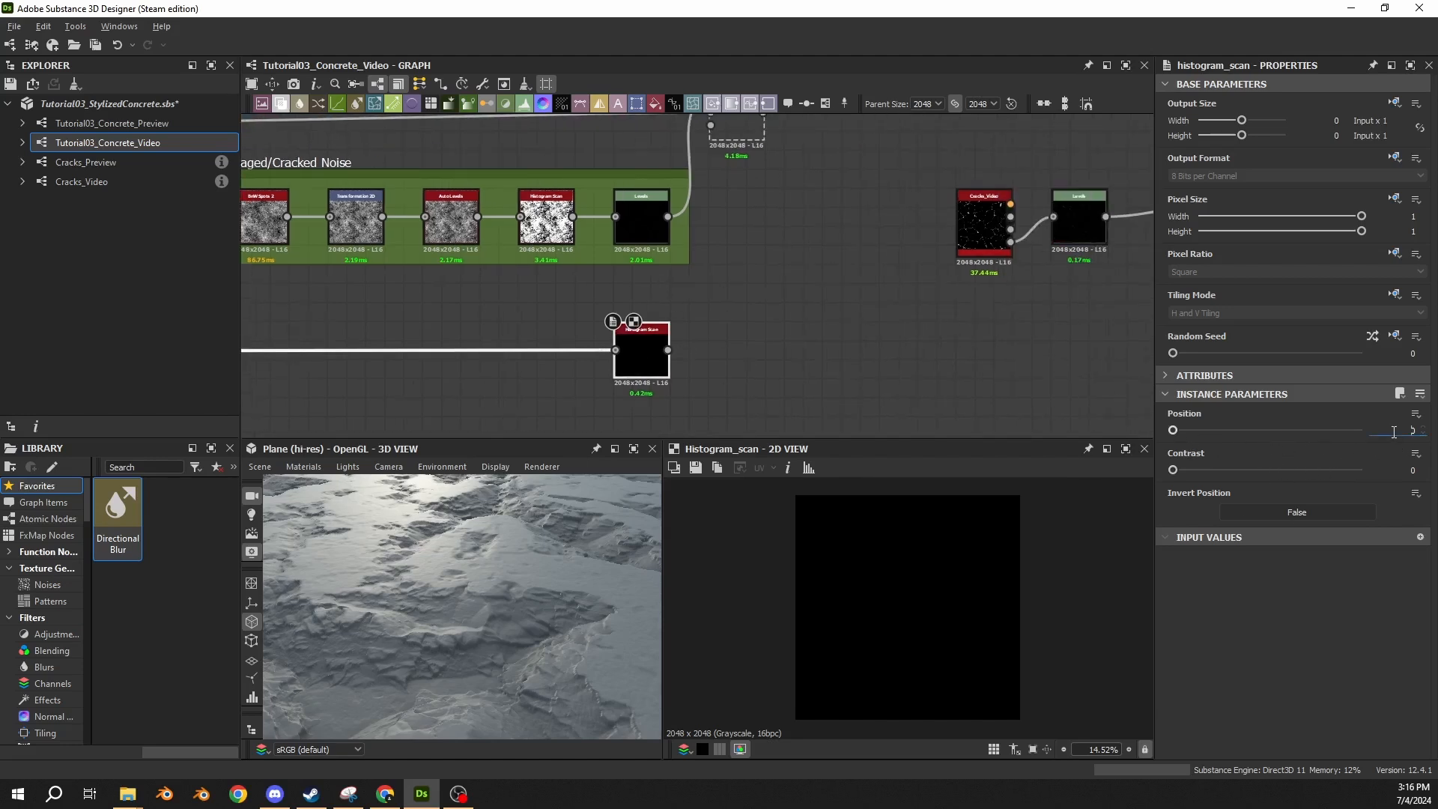
pyautogui.write('0.9')
pyautogui.press('Return')
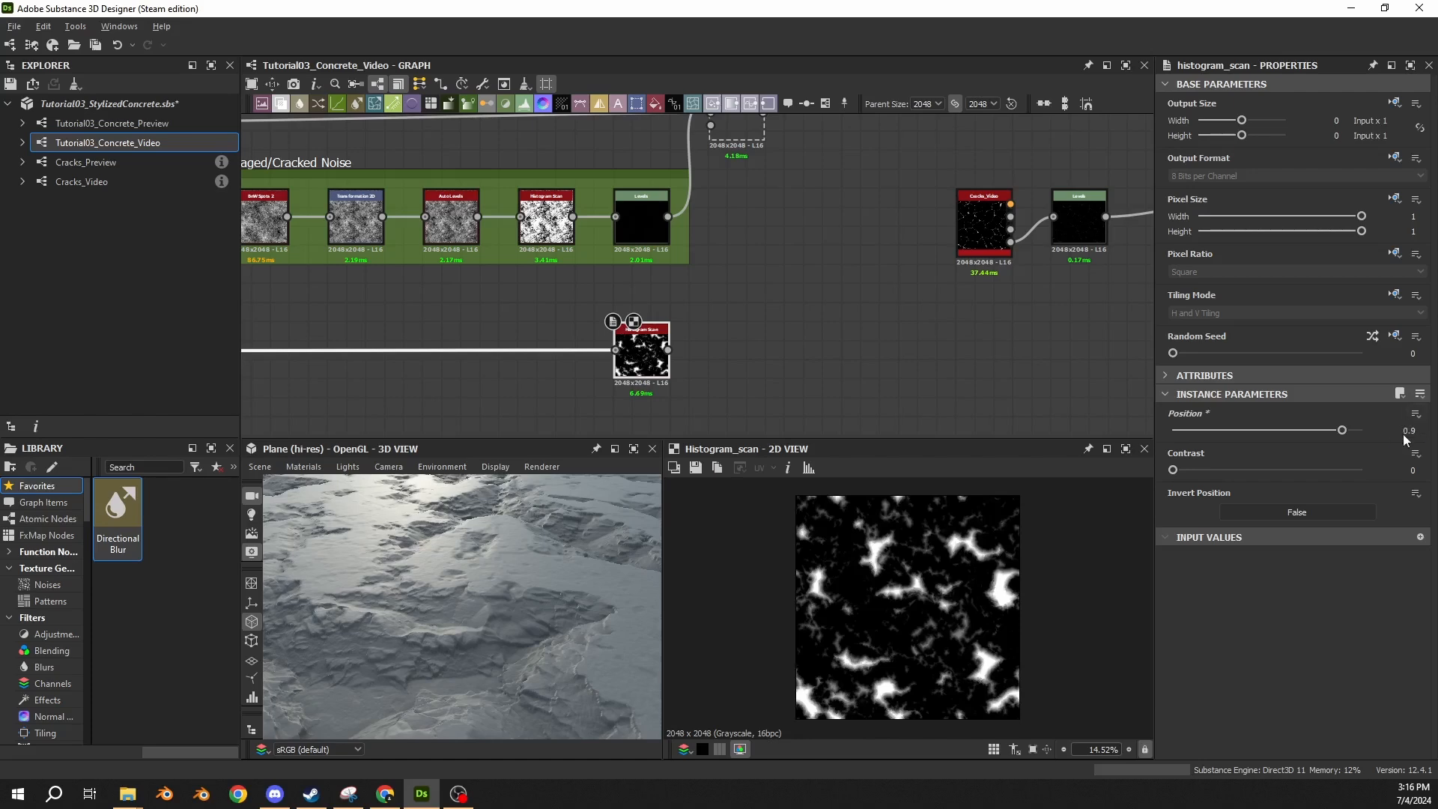
pyautogui.moveTo(1401, 431); pyautogui.dragTo(1434, 433)
pyautogui.write('0.5')
pyautogui.press('Return')
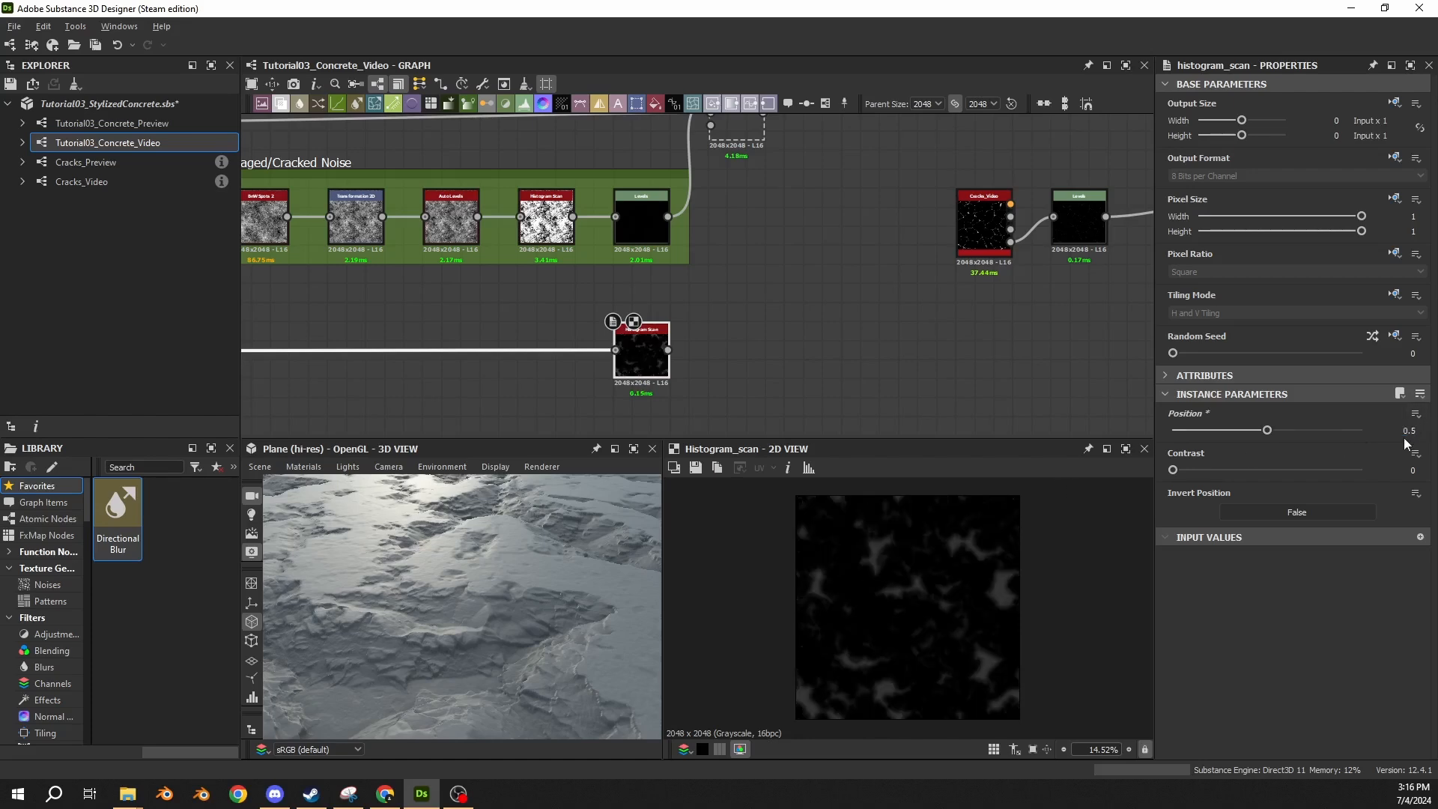
# Connect the new Histogram Scan's output to the Subtract Blend's opacity input and re-enable that Blend.
pyautogui.moveTo(563, 345); pyautogui.dragTo(880, 304, button='middle')
pyautogui.scroll(-3, 879, 304)
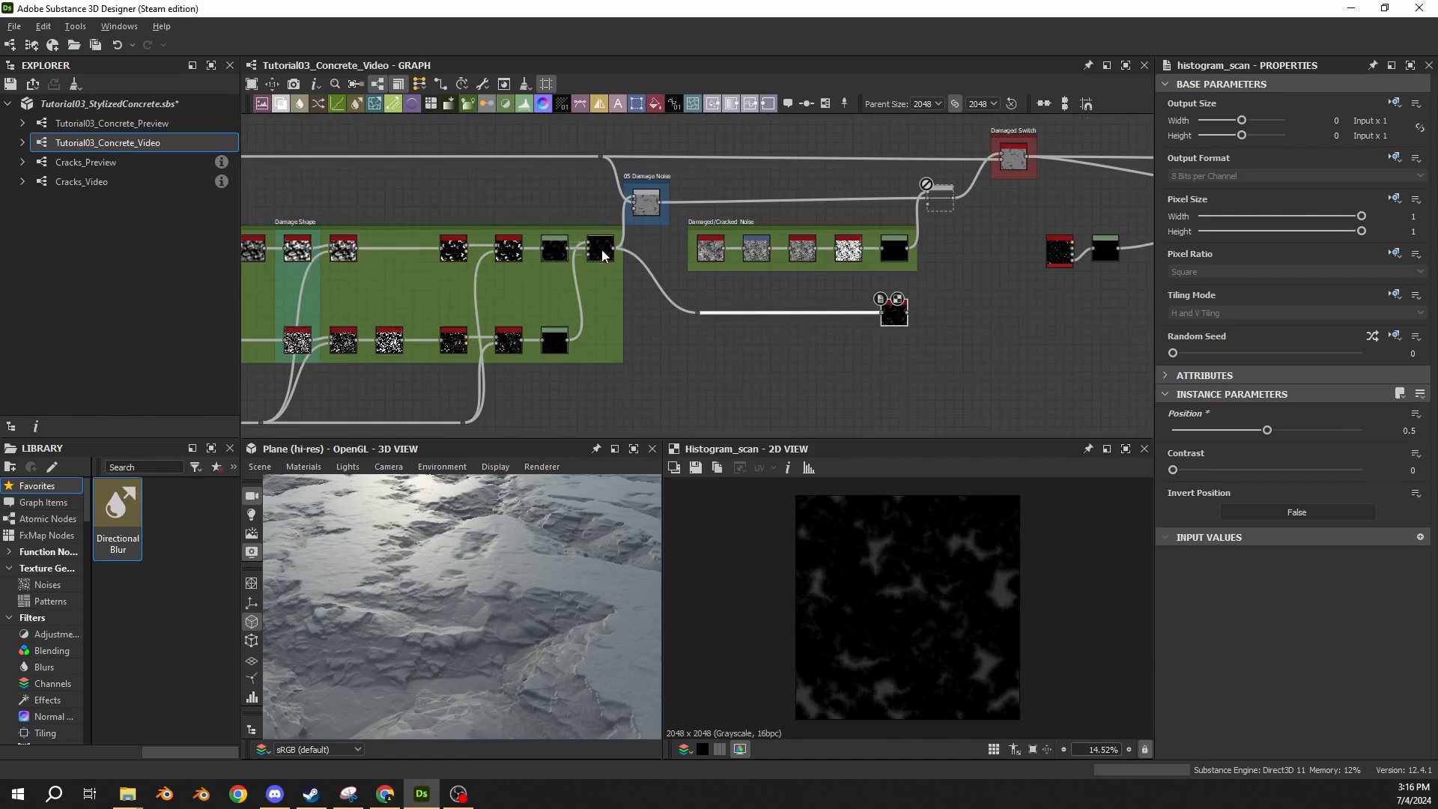
pyautogui.moveTo(732, 276); pyautogui.dragTo(623, 316, button='middle')
pyautogui.scroll(4, 704, 291)
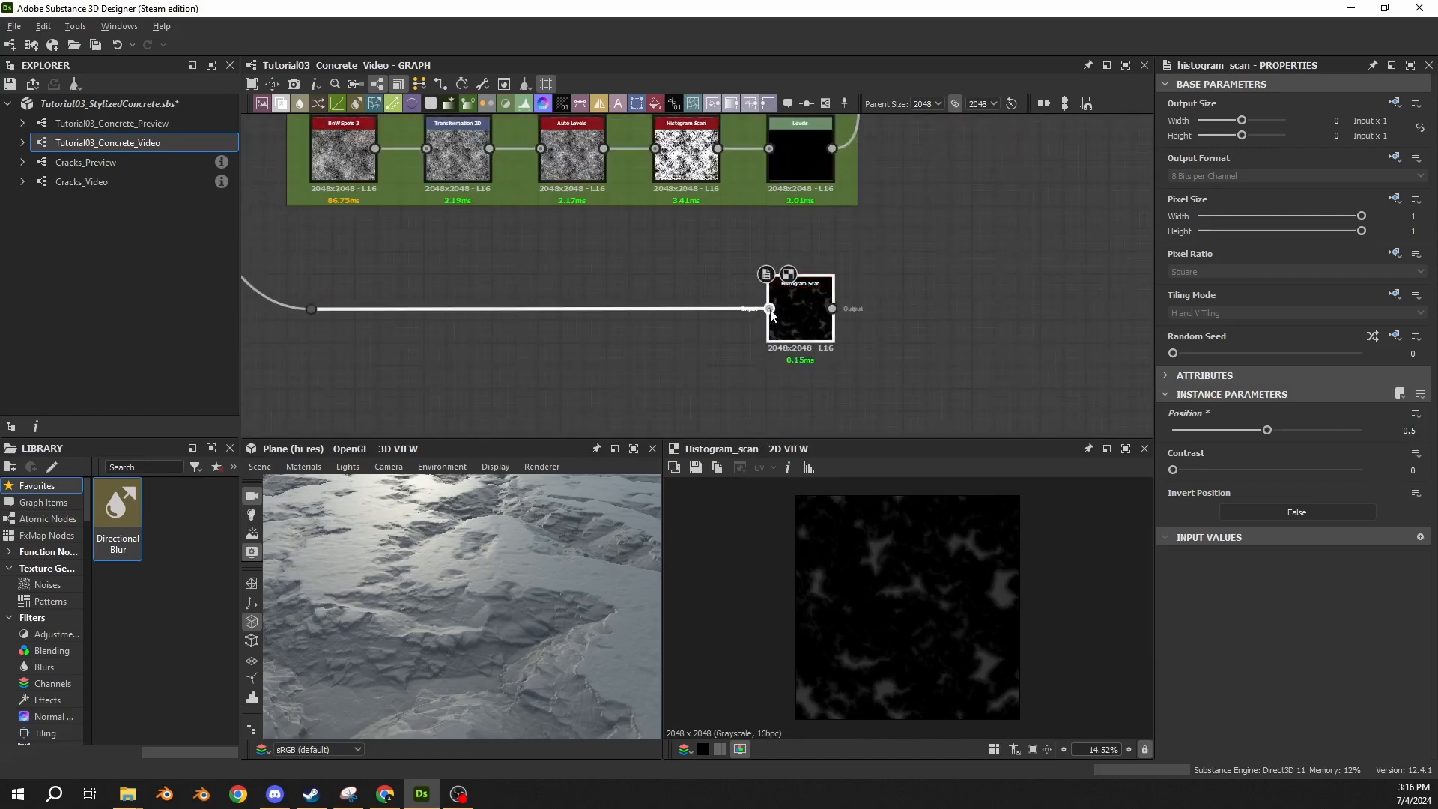
pyautogui.moveTo(772, 313); pyautogui.dragTo(684, 311, button='middle')
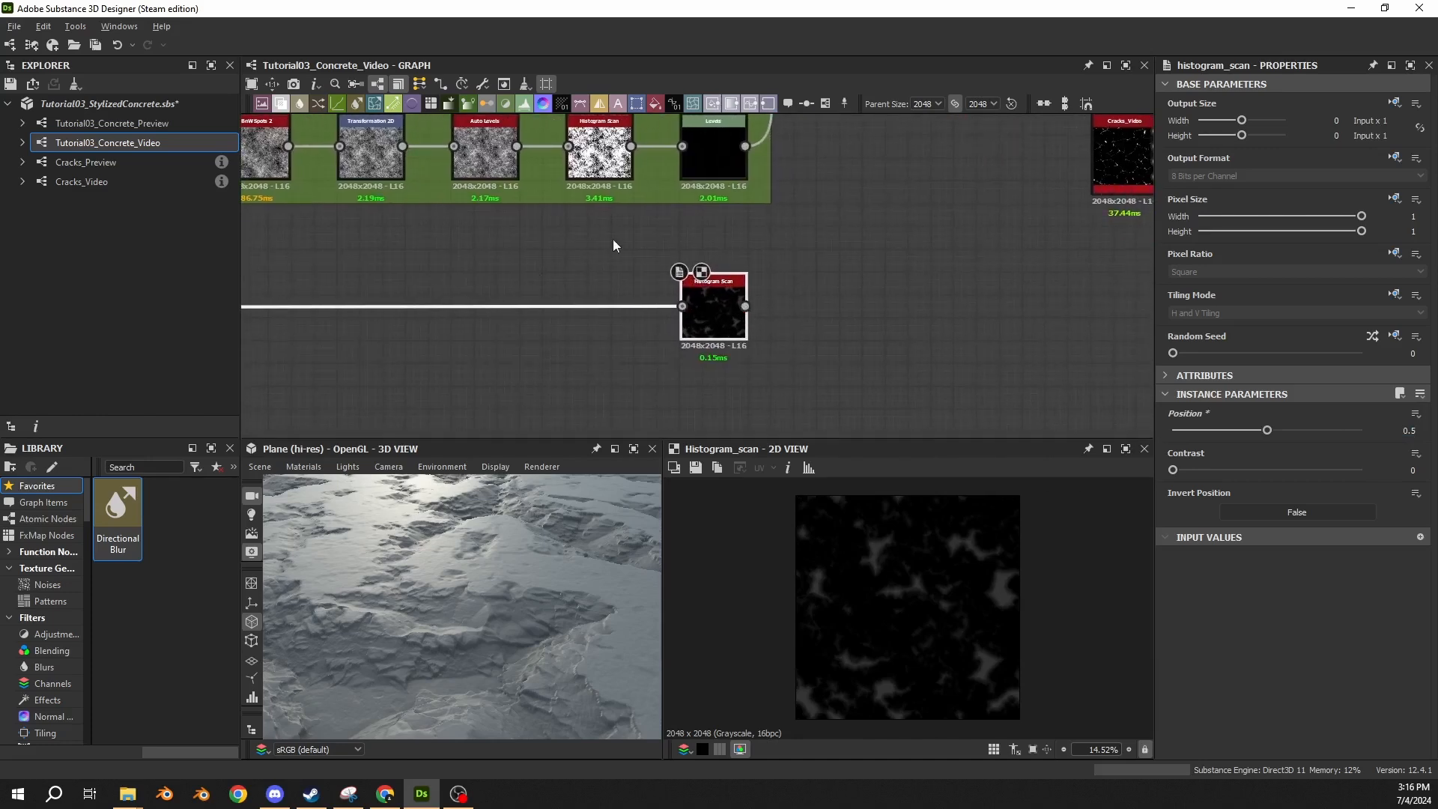
pyautogui.scroll(6, 959, 549)
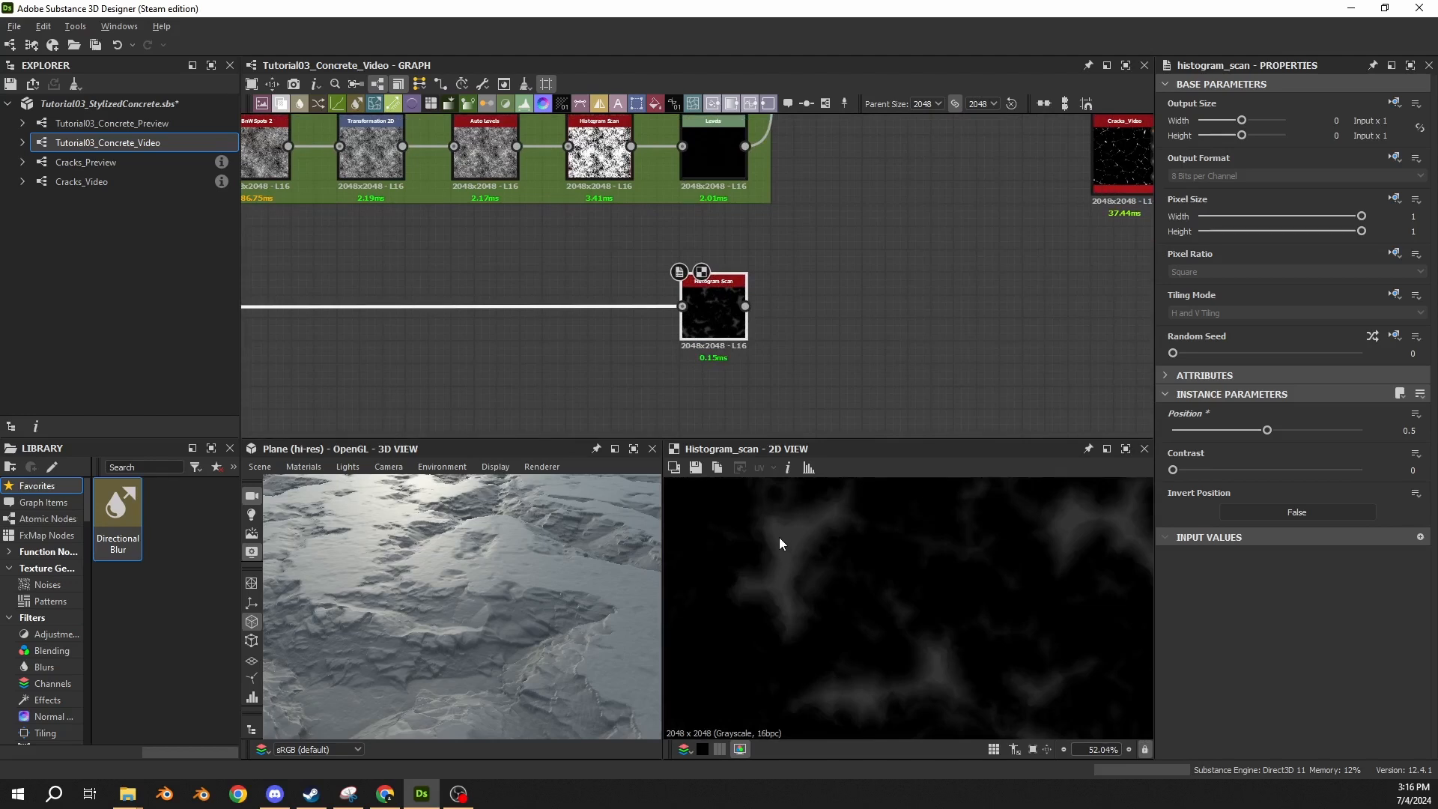
pyautogui.moveTo(785, 243); pyautogui.dragTo(756, 350, button='middle')
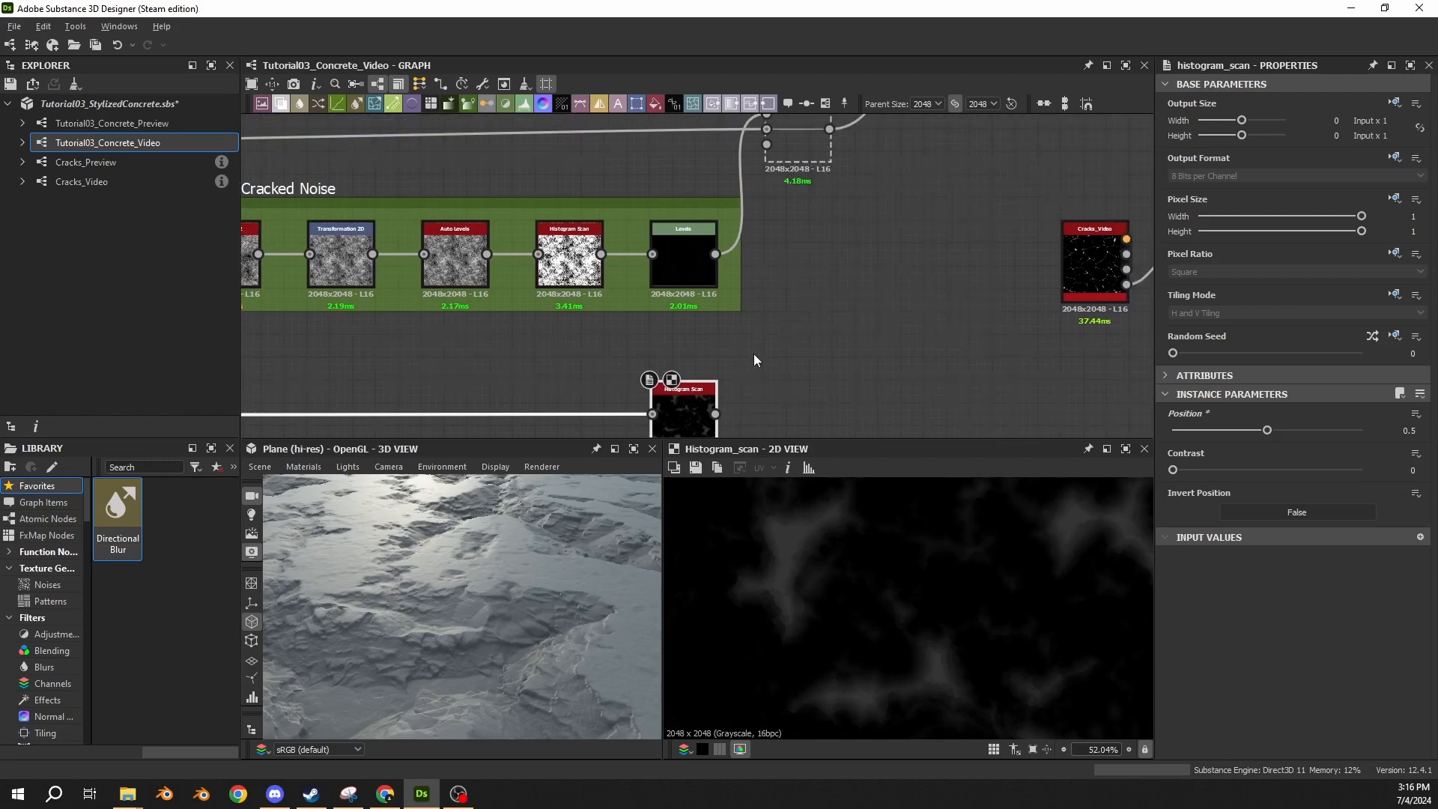
pyautogui.scroll(-2, 750, 357)
pyautogui.moveTo(726, 397); pyautogui.dragTo(764, 210)
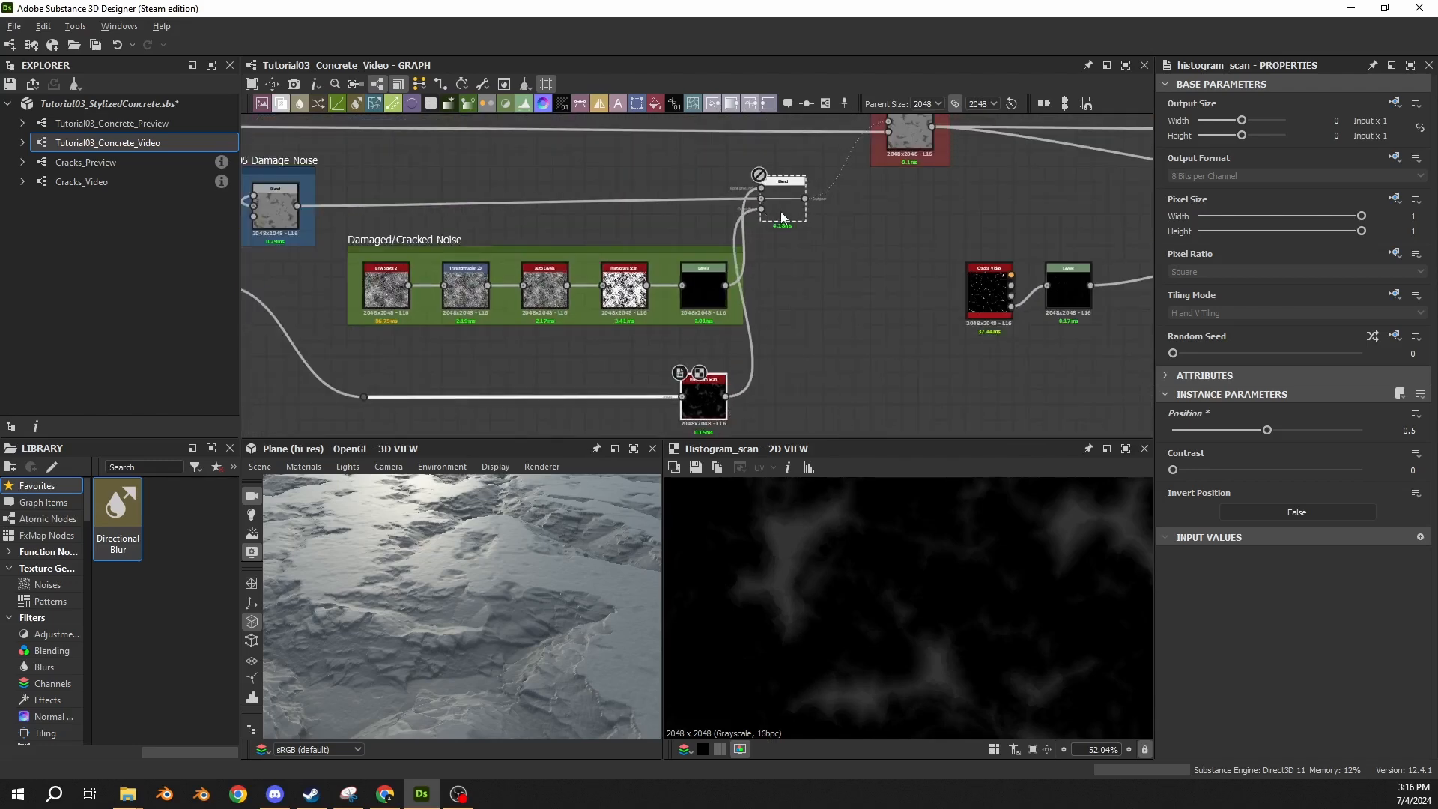
pyautogui.click(780, 213)
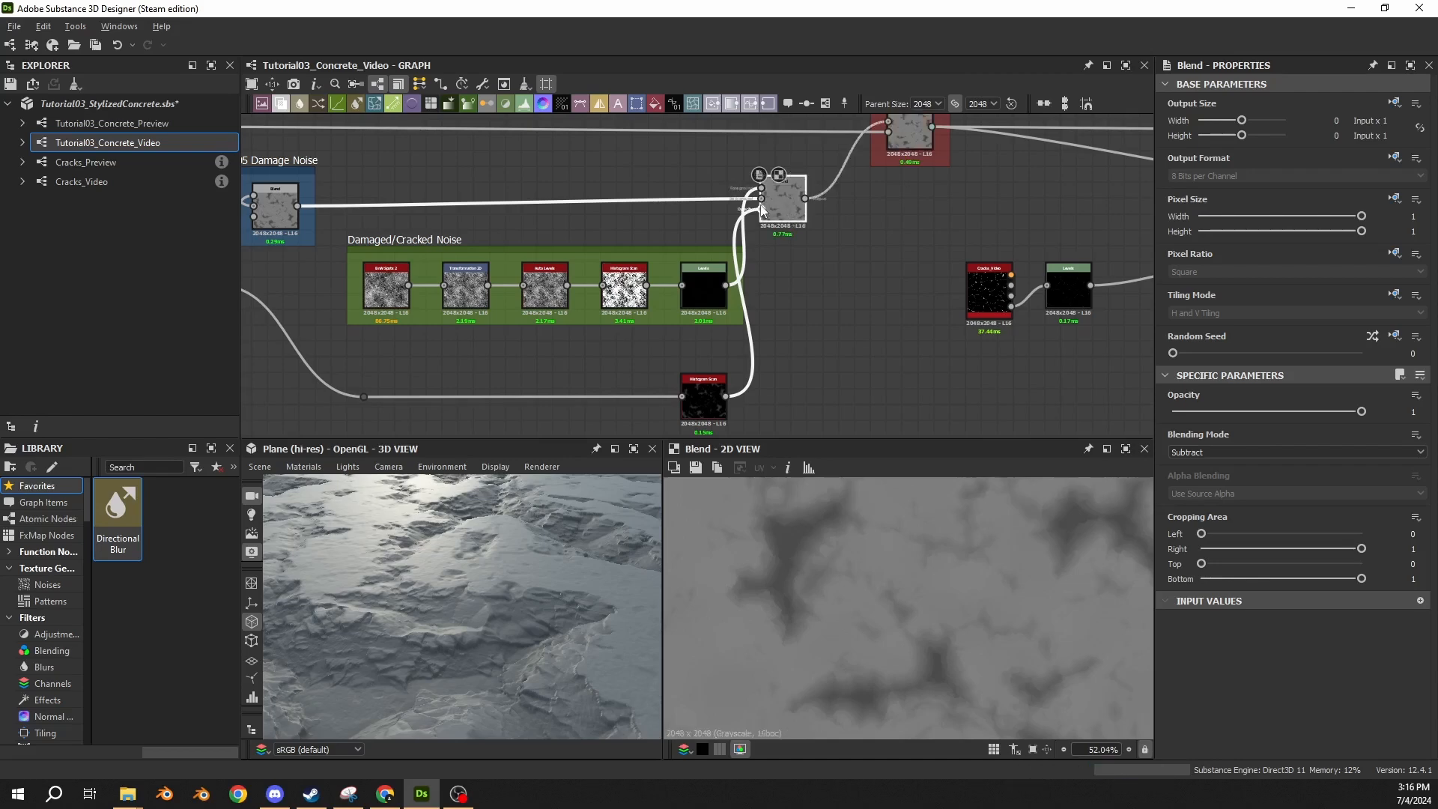
# Disconnect the Histogram Scan from the Subtract Blend's opacity input and inspect the surface in 3D.
pyautogui.doubleClick(762, 213)
pyautogui.click(778, 299)
pyautogui.moveTo(457, 566); pyautogui.dragTo(491, 560)
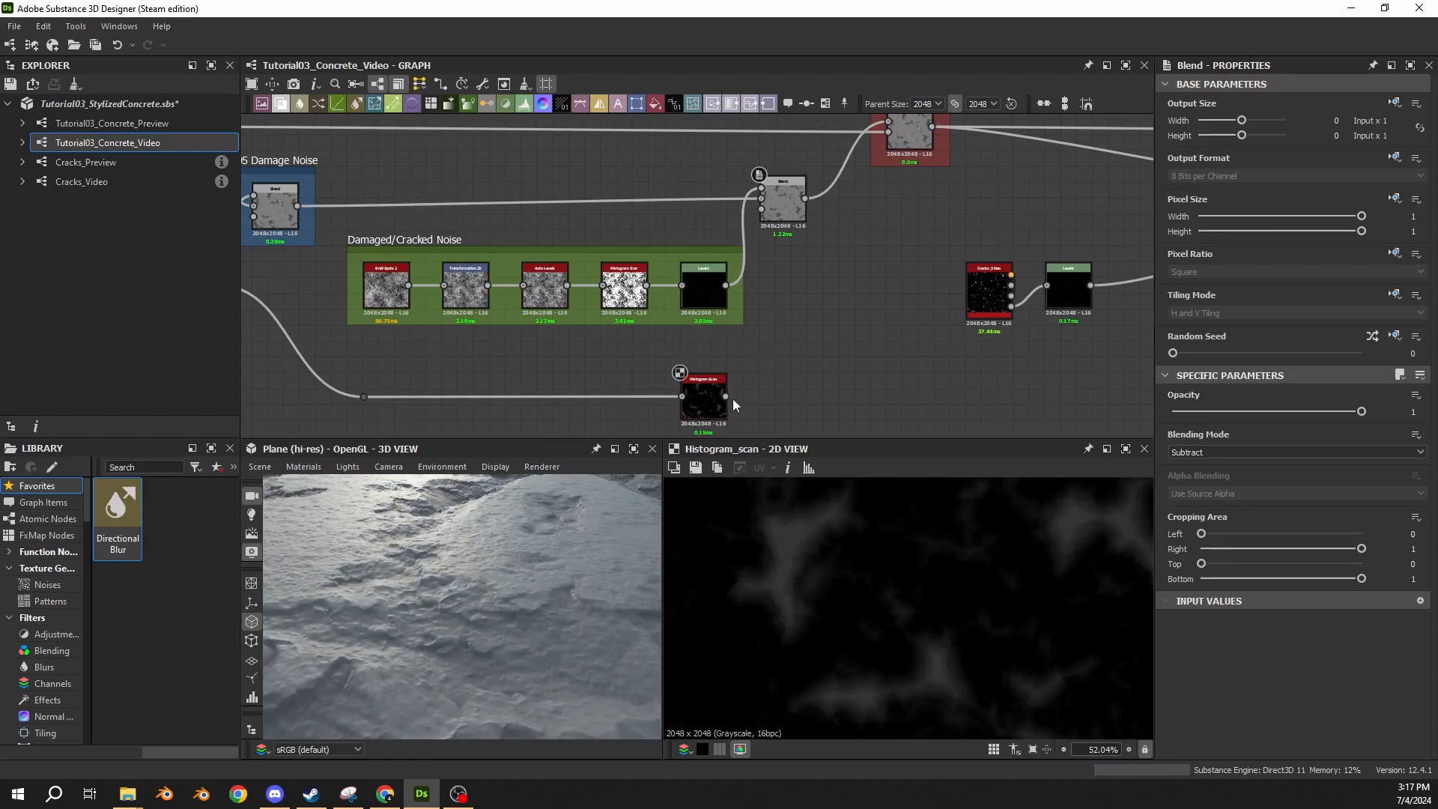
# Reconnect the new Histogram Scan's output to the Subtract Blend's opacity input.
pyautogui.moveTo(726, 397); pyautogui.dragTo(761, 209)
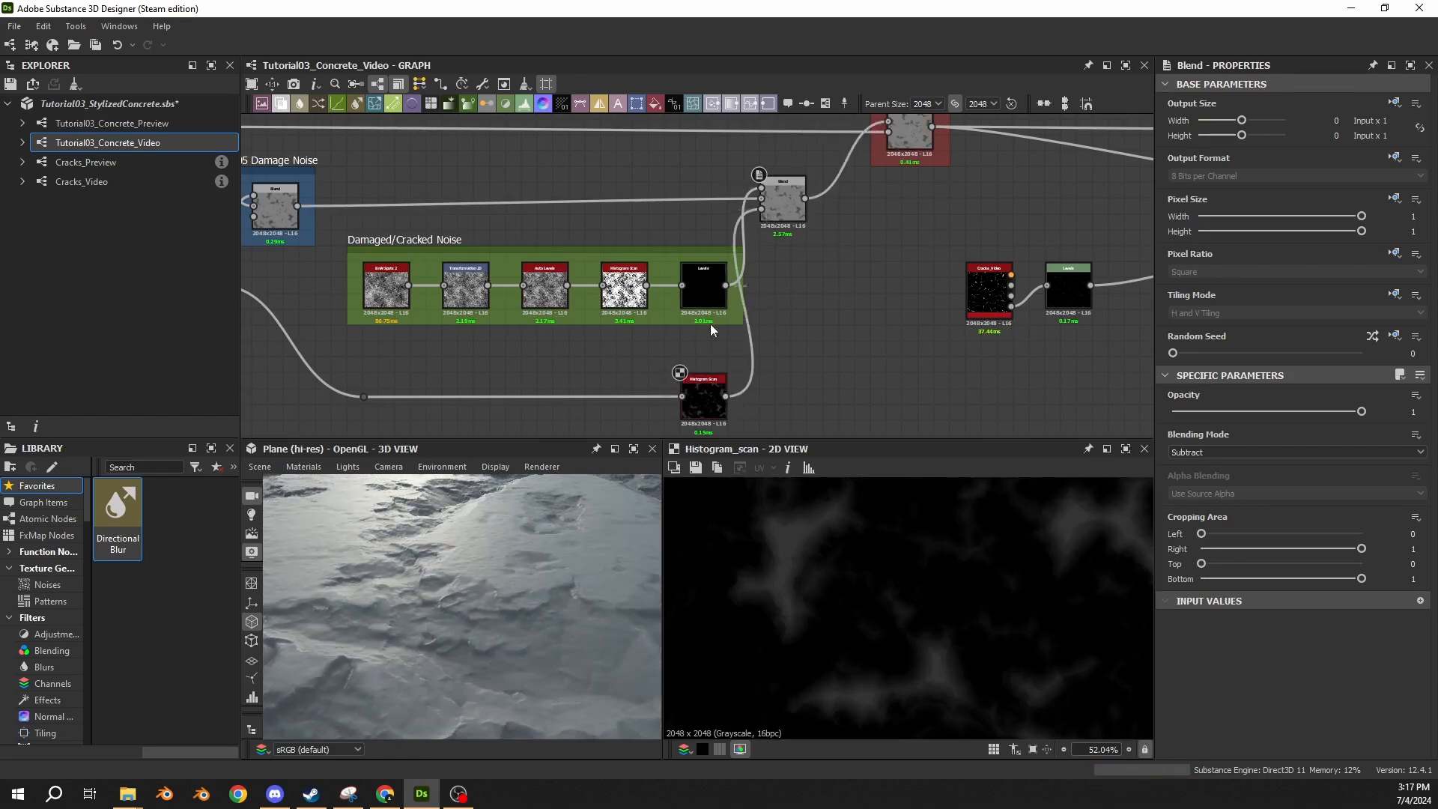
pyautogui.click(775, 204)
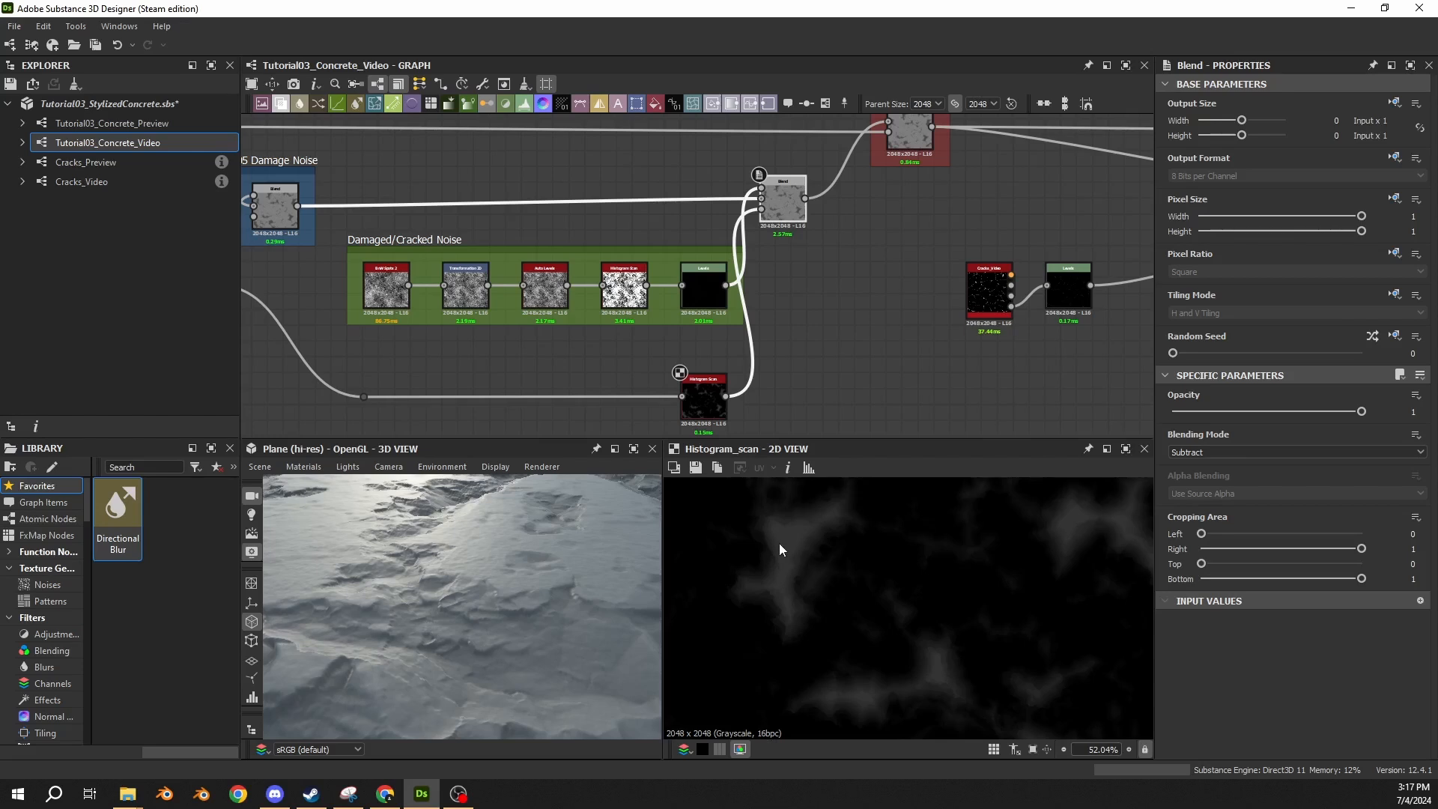
pyautogui.moveTo(703, 397); pyautogui.dragTo(694, 358, button='middle')
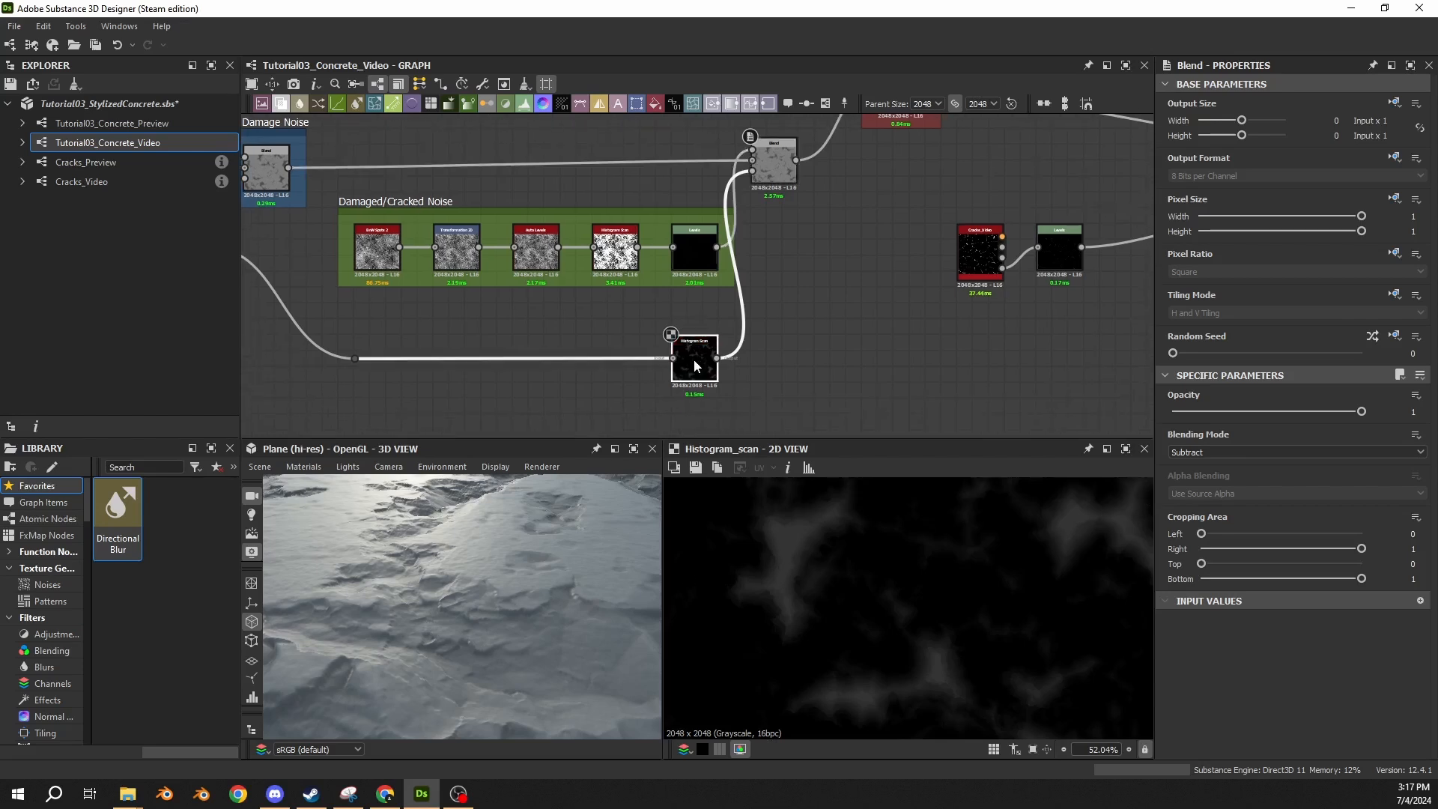
# Set the mask Histogram Scan's Position to 0.9.
pyautogui.click(693, 358)
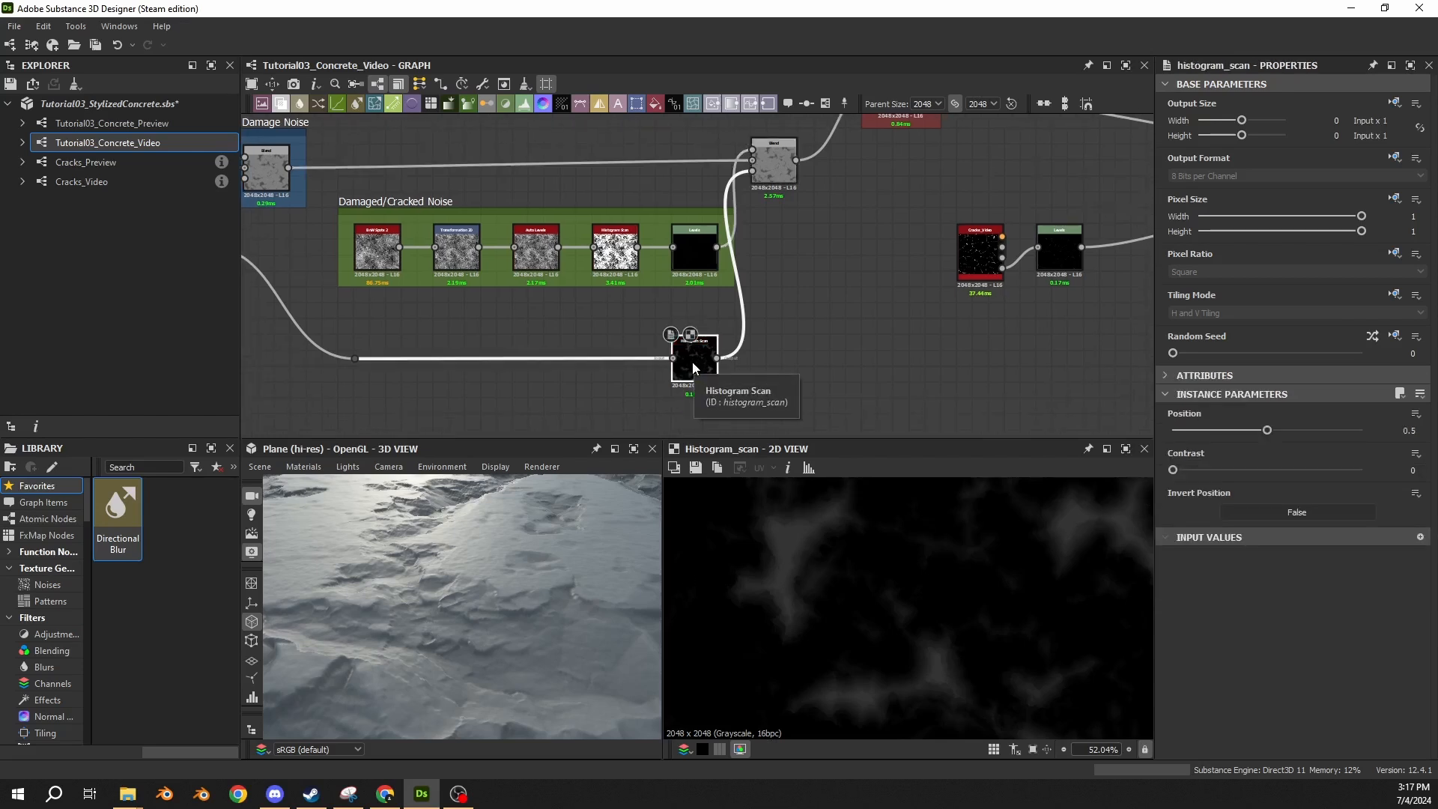
pyautogui.click(1409, 430)
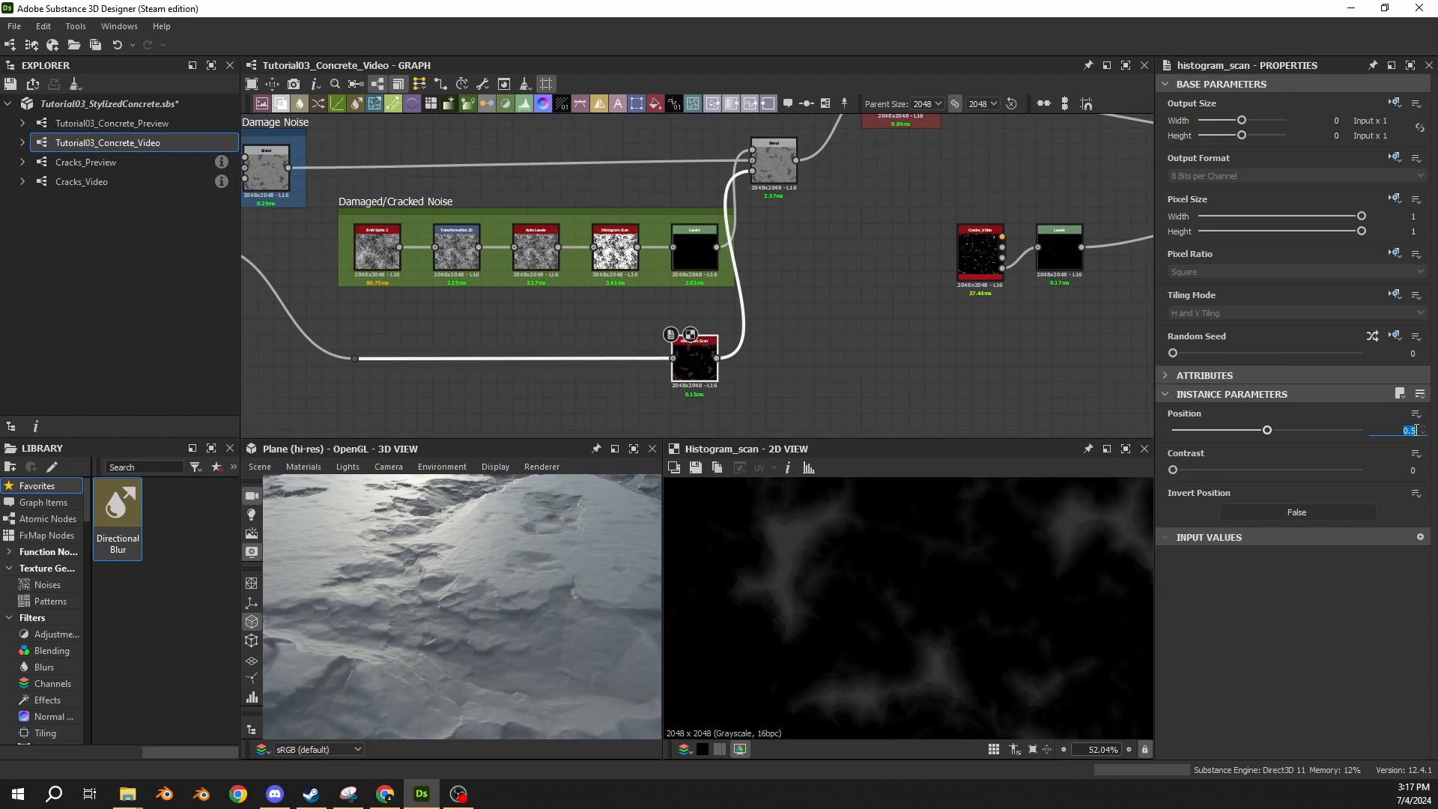
pyautogui.scroll(6, 802, 542)
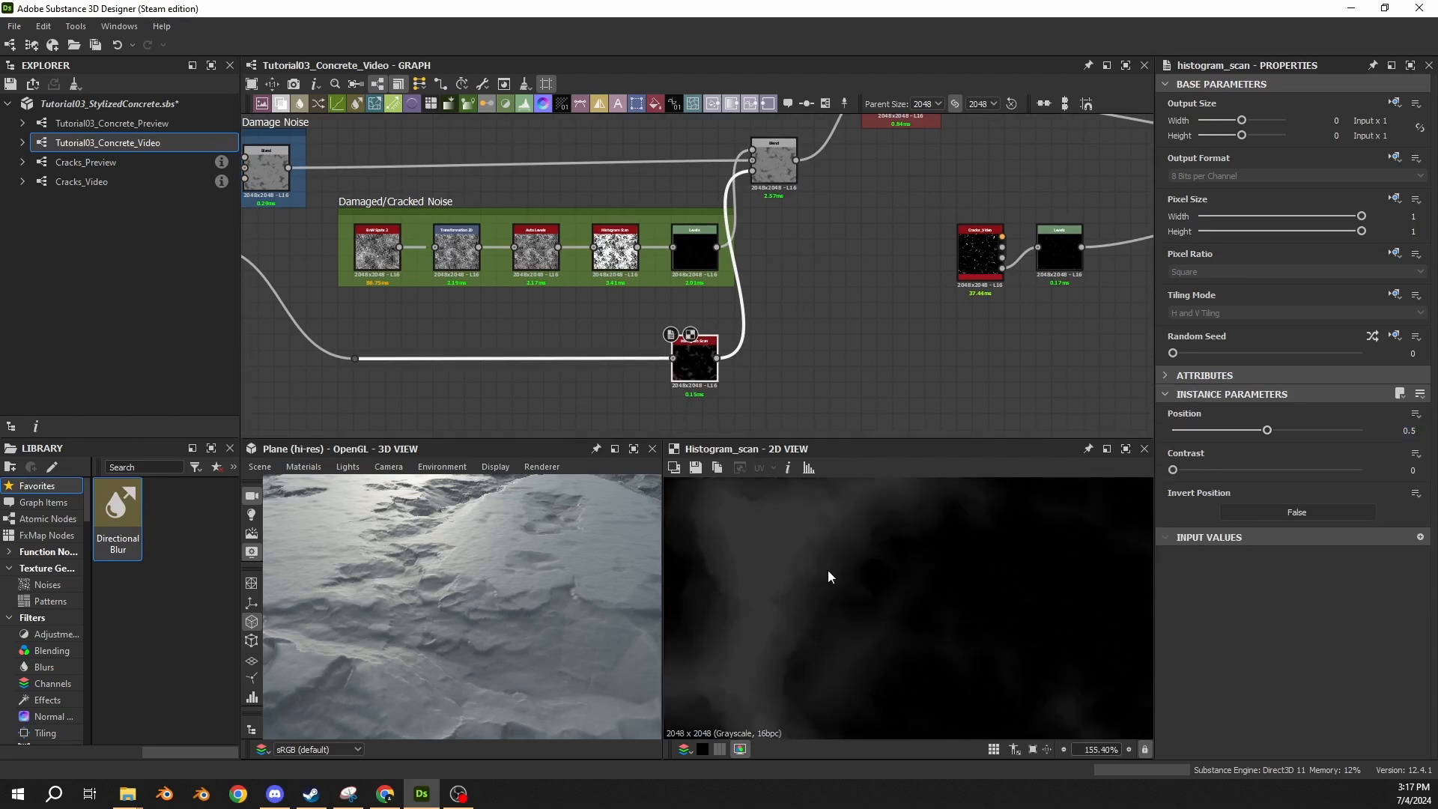
pyautogui.moveTo(456, 560); pyautogui.dragTo(487, 588)
pyautogui.scroll(-2, 827, 605)
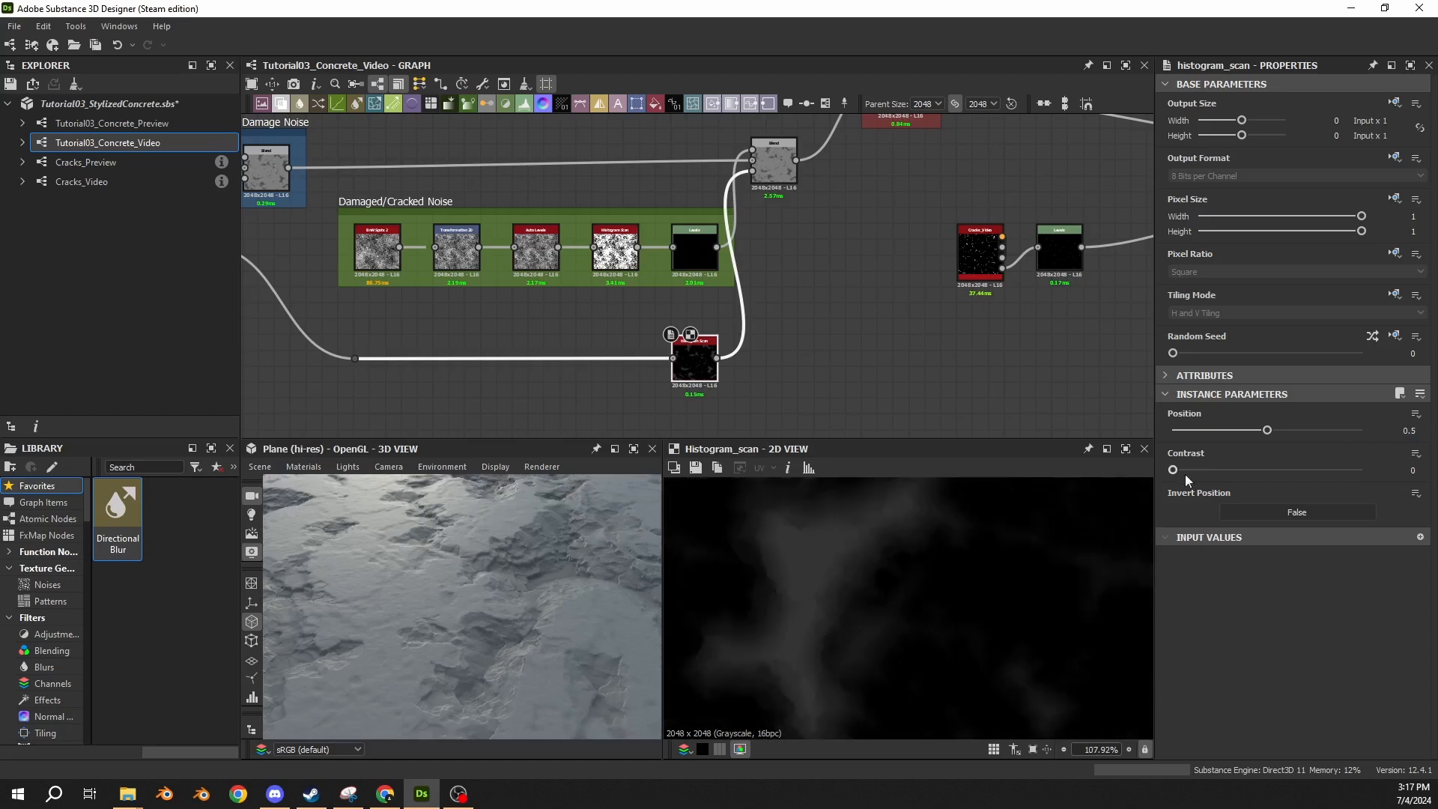
pyautogui.click(1409, 430)
pyautogui.write('0.9')
pyautogui.press('Return')
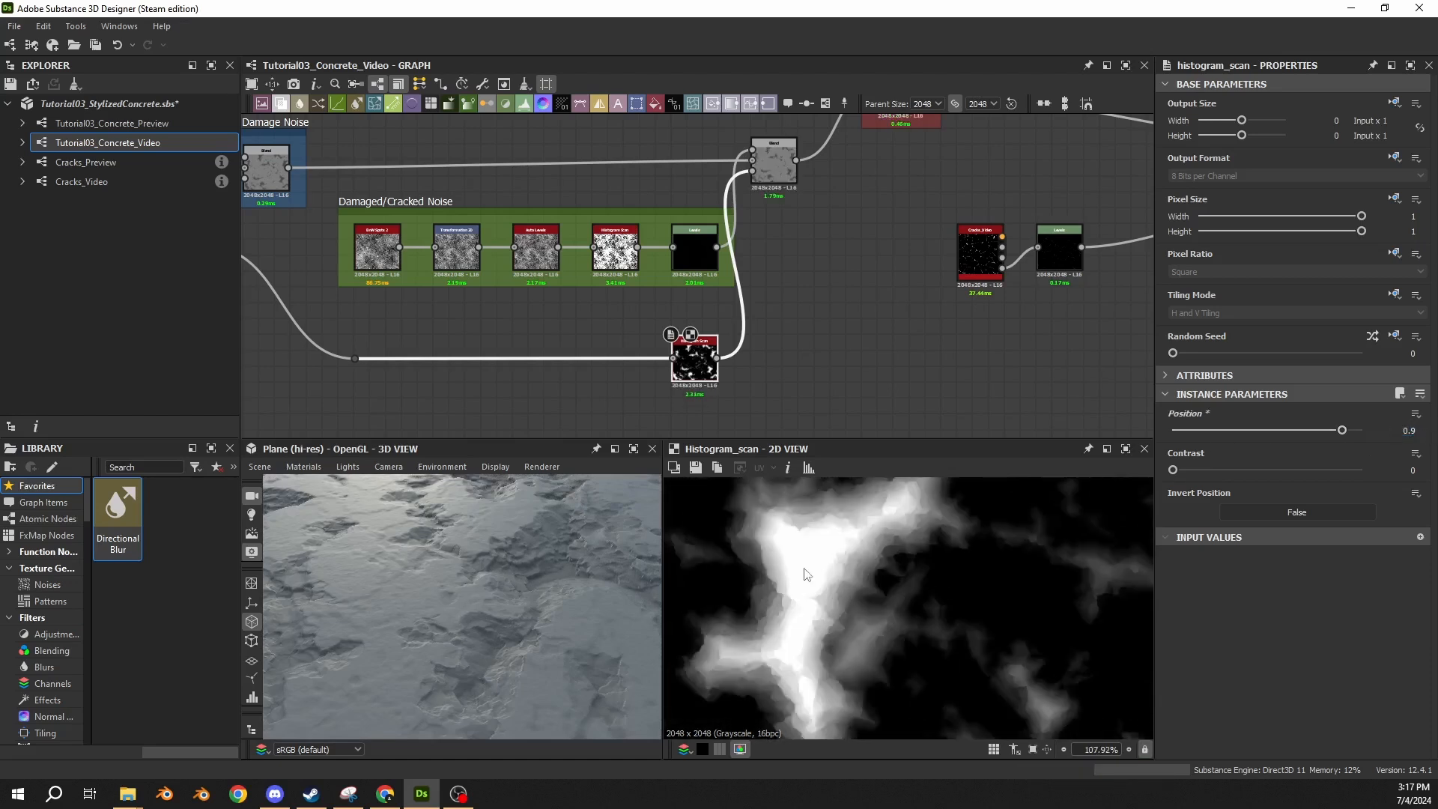
# Compare the 3D surface before and after the Position change by undoing and redoing it.
pyautogui.moveTo(522, 597); pyautogui.dragTo(479, 575)
pyautogui.hotkey('ctrl', 'z')
pyautogui.hotkey('ctrl', 'y')
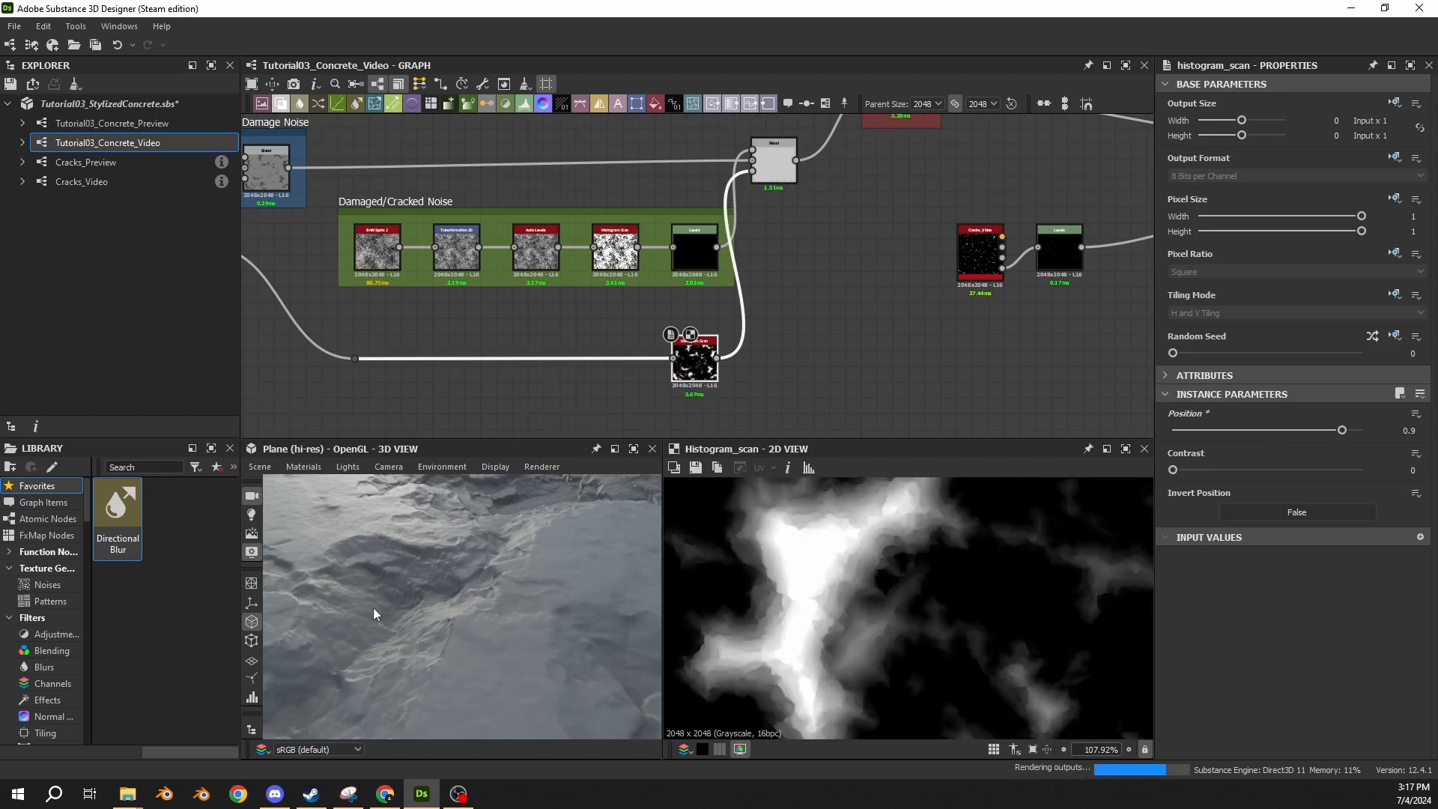
pyautogui.hotkey('ctrl', 'z')
pyautogui.hotkey('ctrl', 'y')
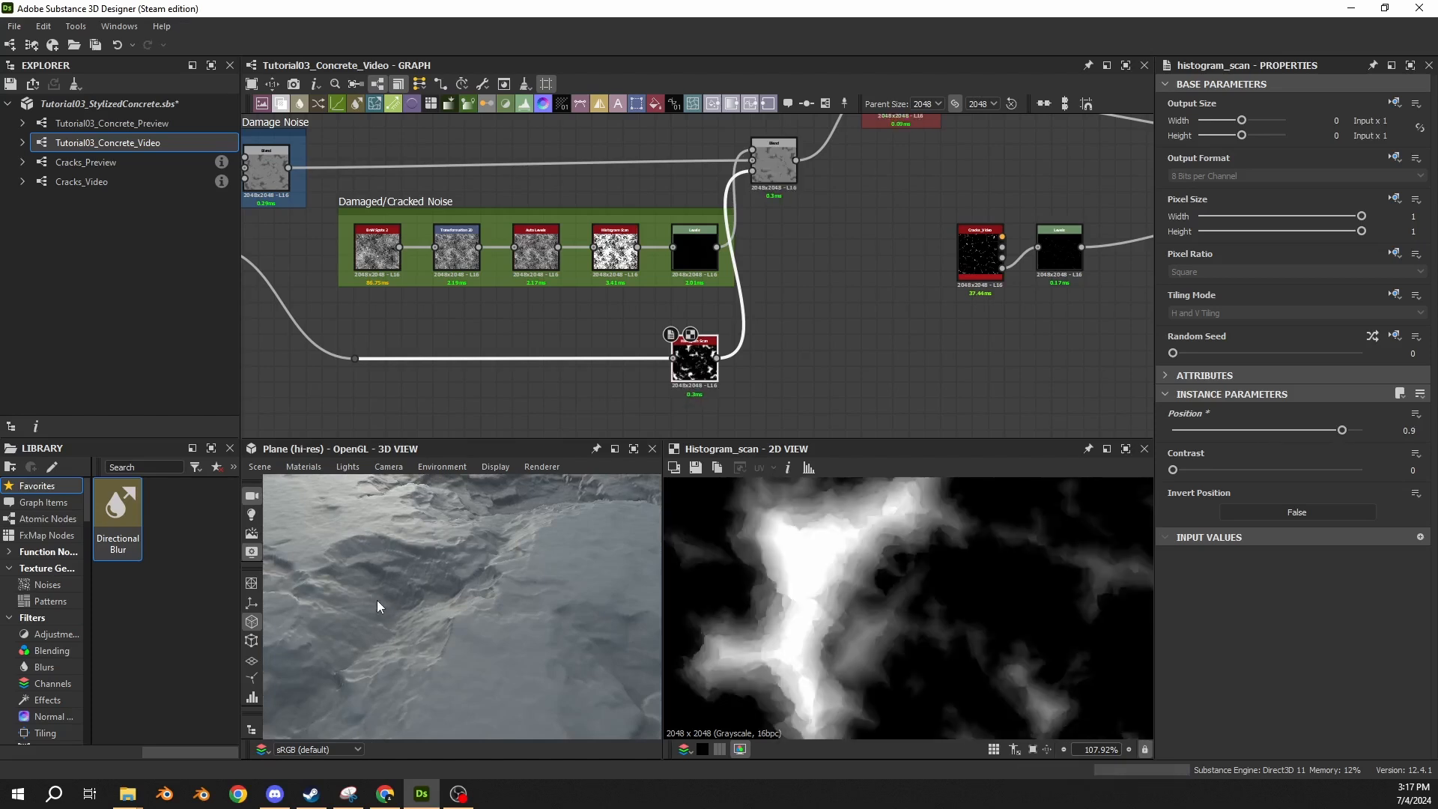
# Try Contrast values of 0.36 and 0.69 on the Histogram Scan, and compare the surface with its opacity link removed.
pyautogui.moveTo(1173, 470); pyautogui.dragTo(1241, 471)
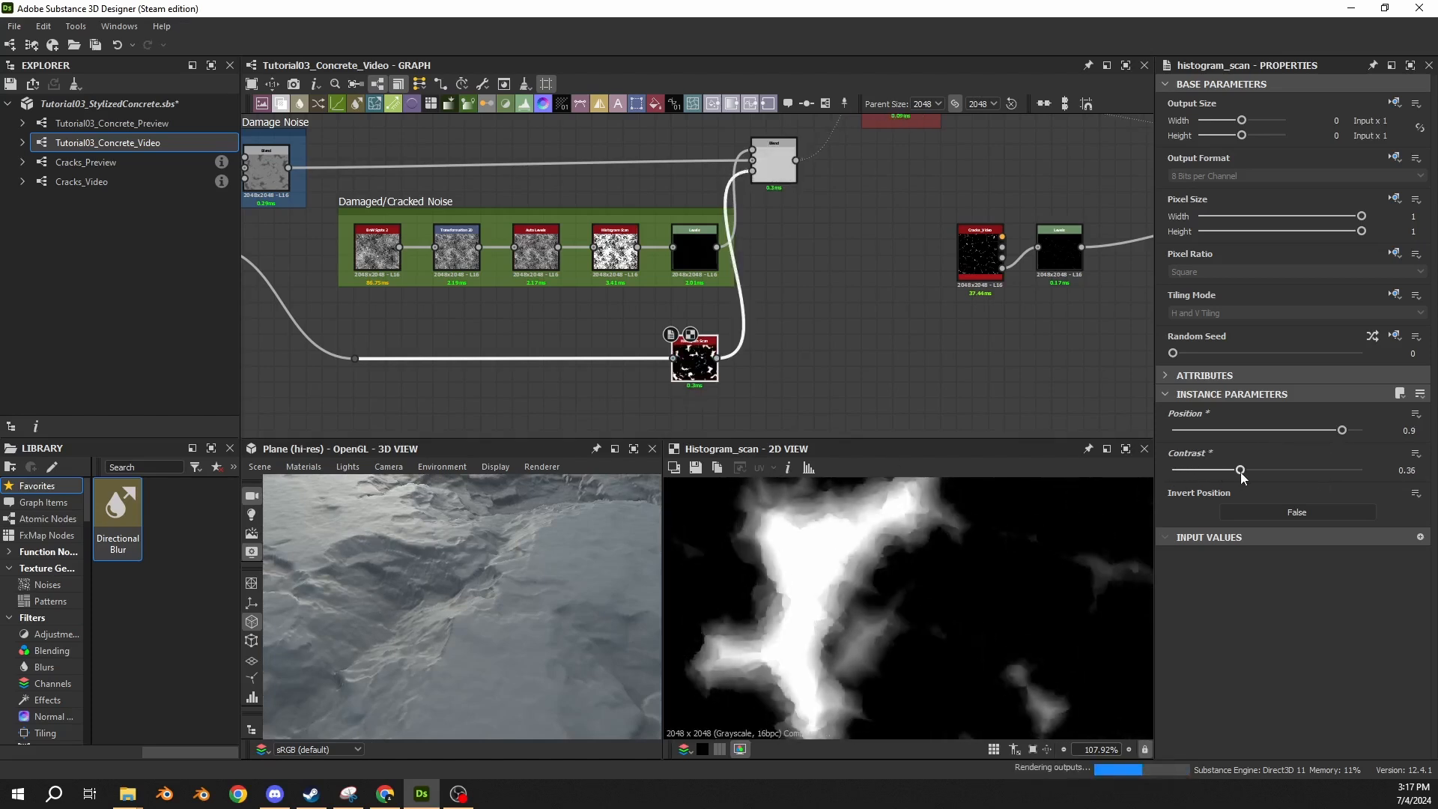
pyautogui.scroll(2, 757, 536)
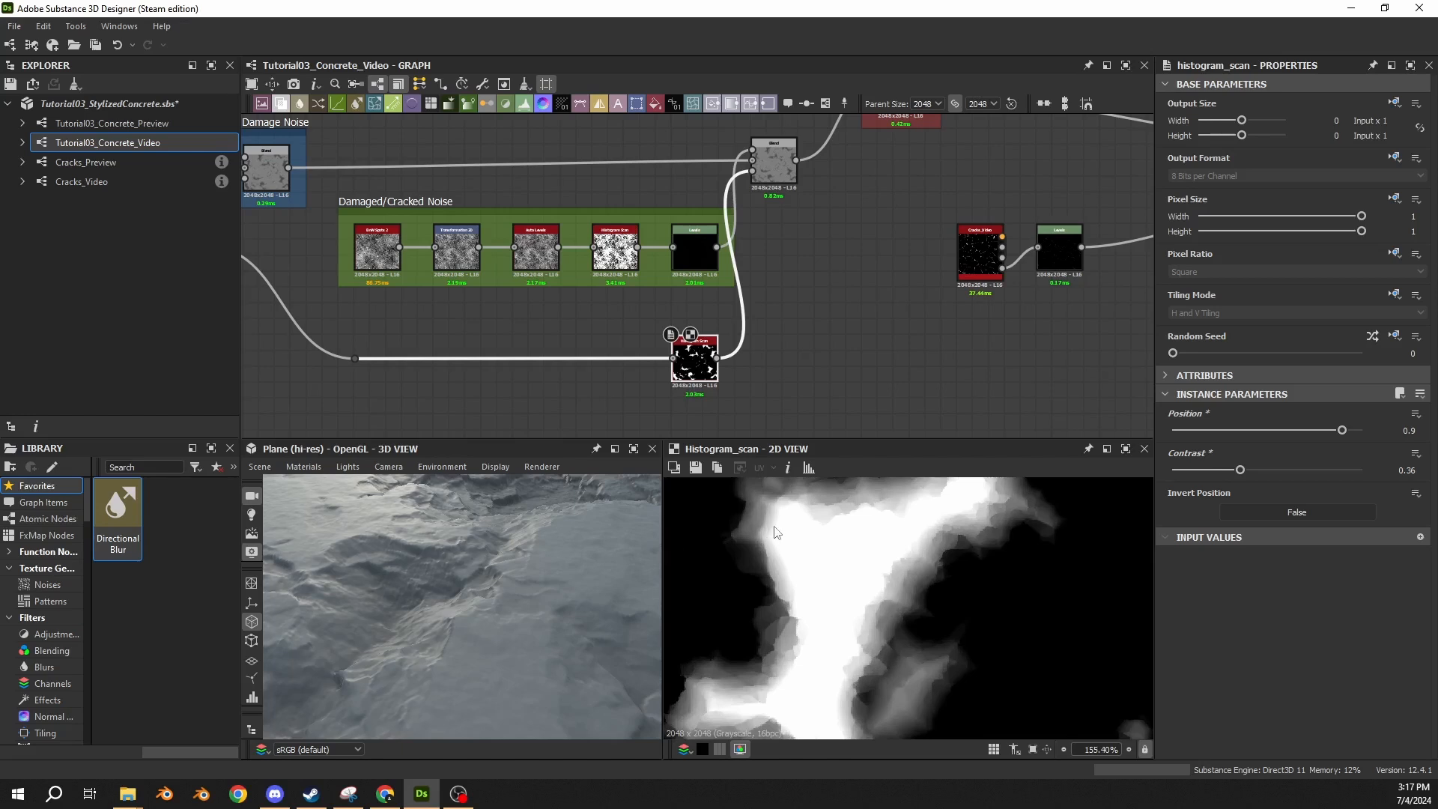
pyautogui.scroll(-1, 776, 533)
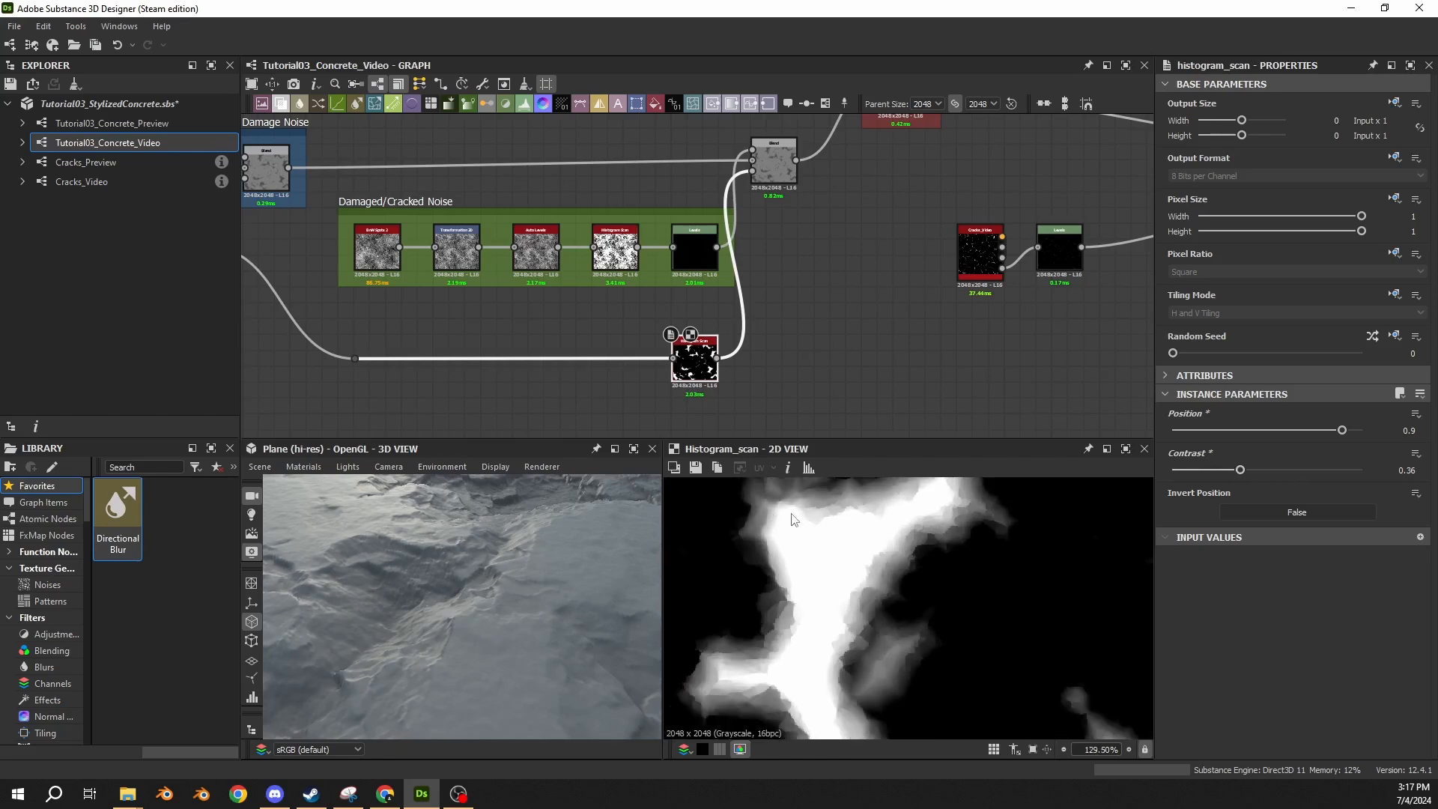
pyautogui.moveTo(1241, 470); pyautogui.dragTo(1302, 474)
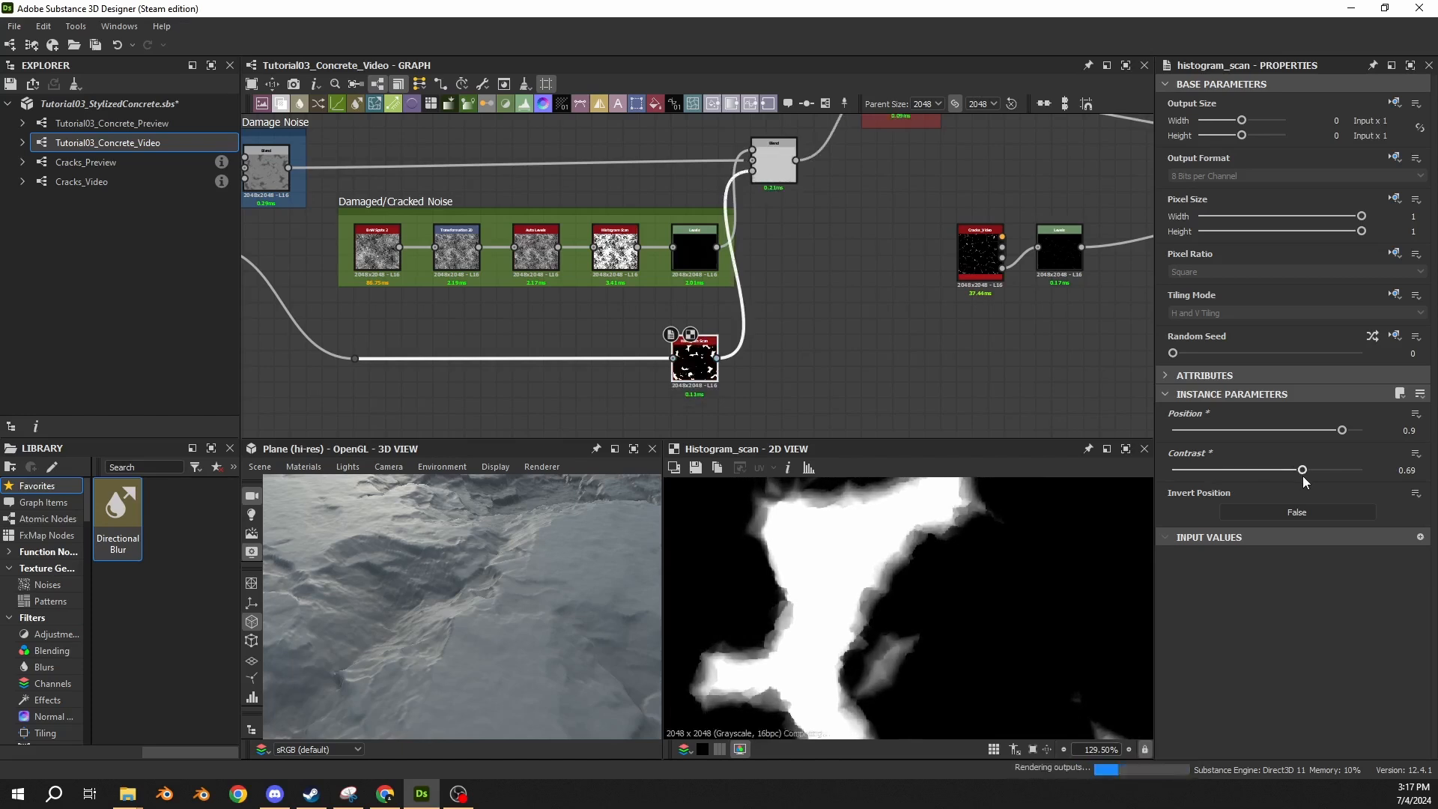
pyautogui.click(770, 173)
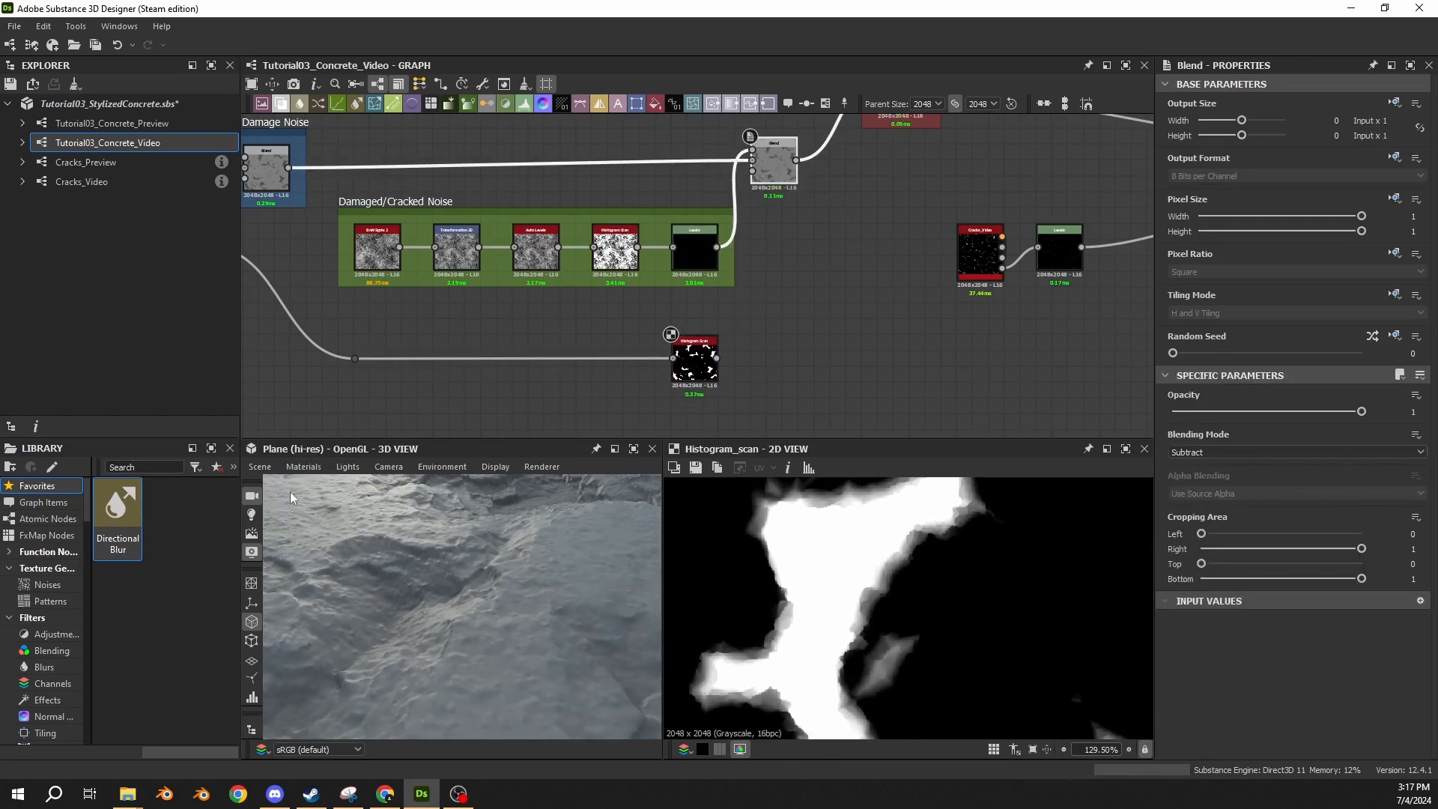
pyautogui.hotkey('ctrl', 'z')
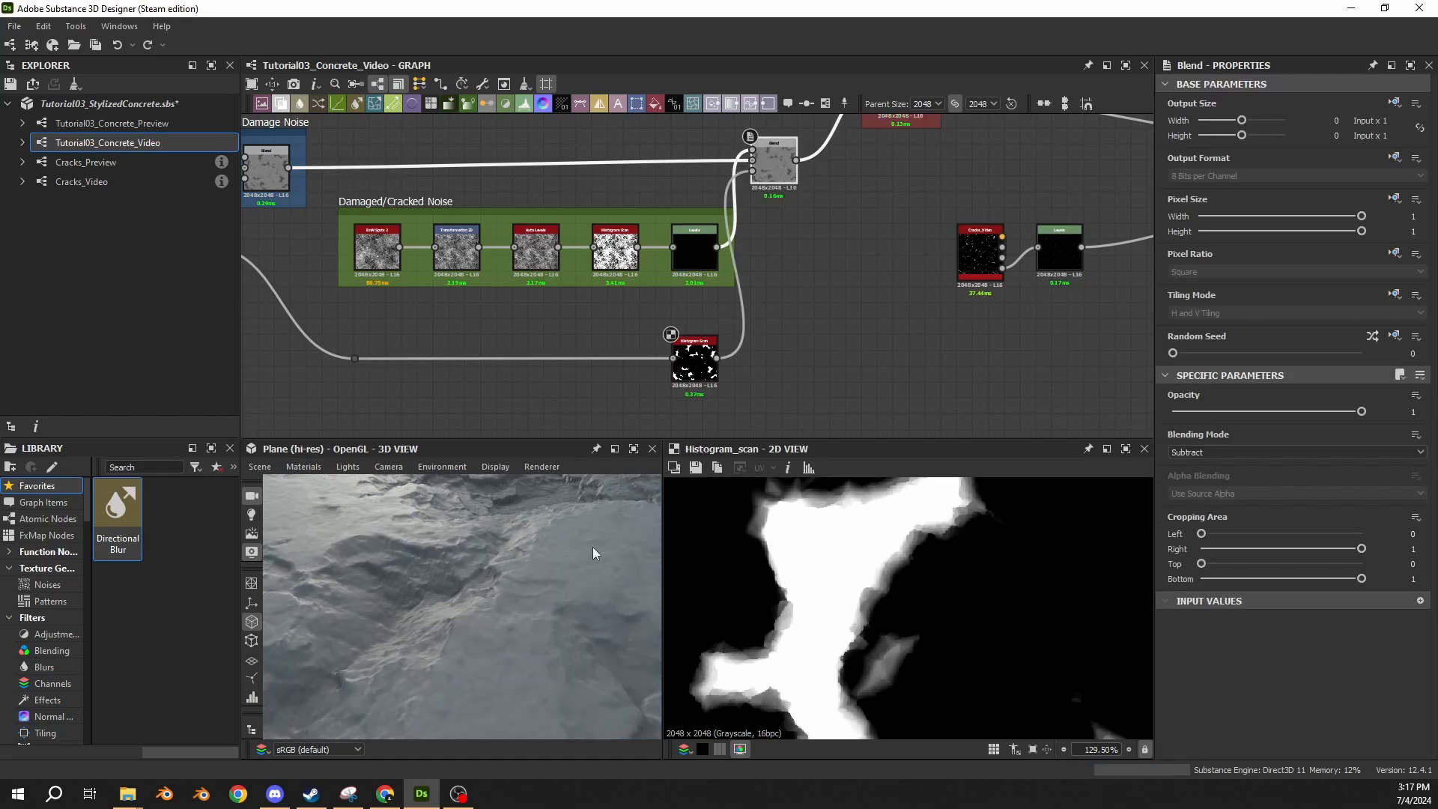
# Set the mask Histogram Scan's Contrast to 0.5.
pyautogui.click(695, 364)
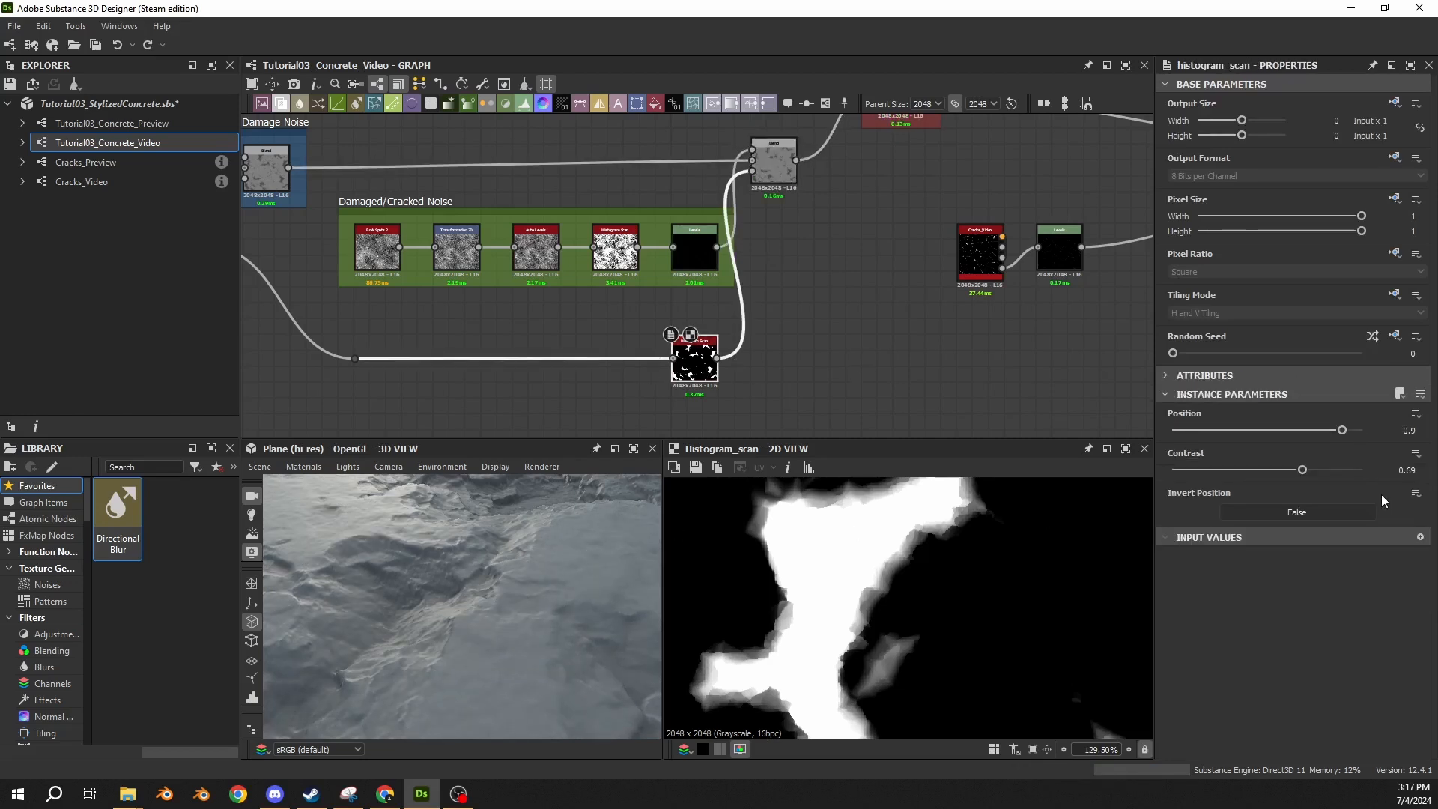
pyautogui.click(1406, 471)
pyautogui.write('0.5')
pyautogui.press('Return')
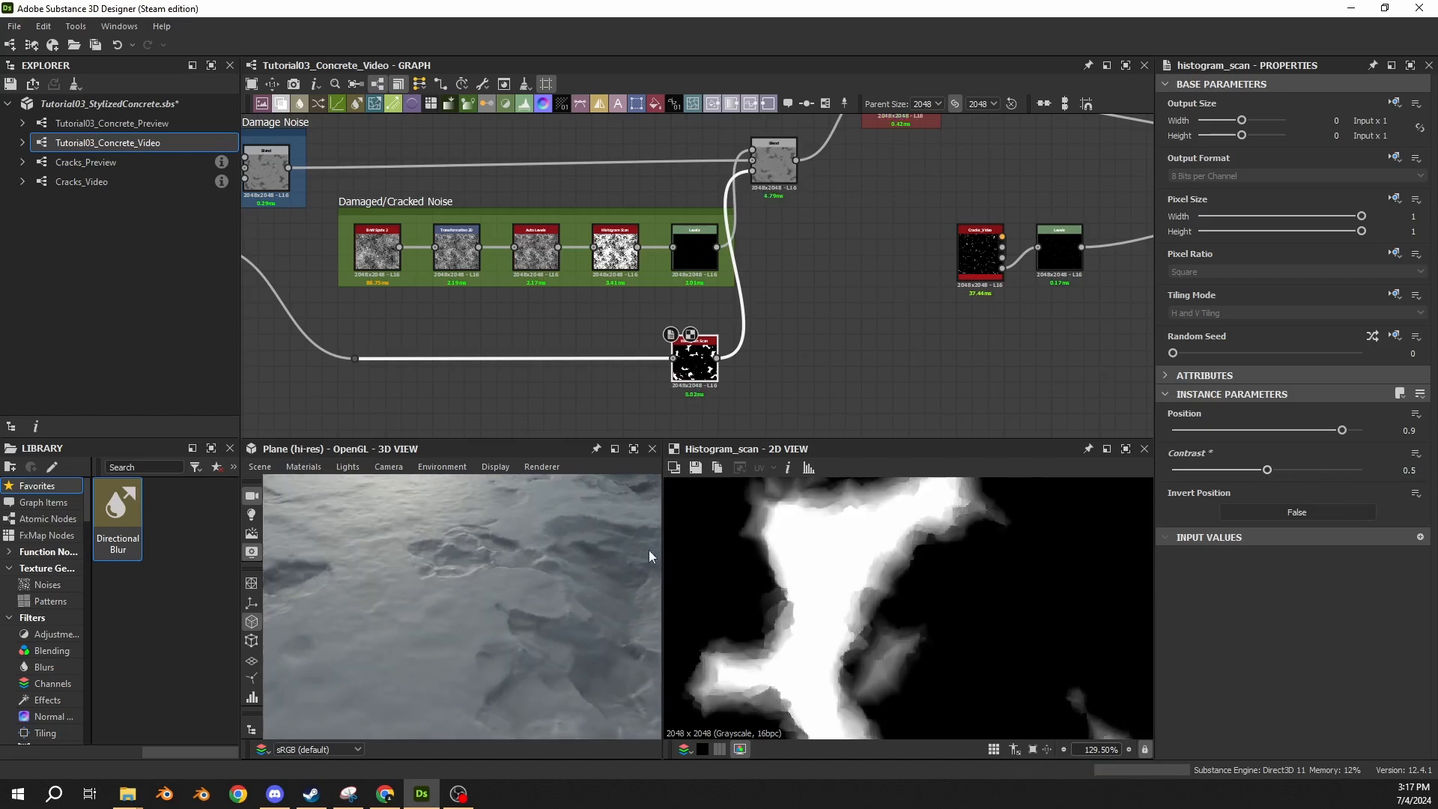
# Try a Position of 1 on the mask Histogram Scan, and settle on 0.925.
pyautogui.moveTo(1343, 431); pyautogui.dragTo(1373, 439)
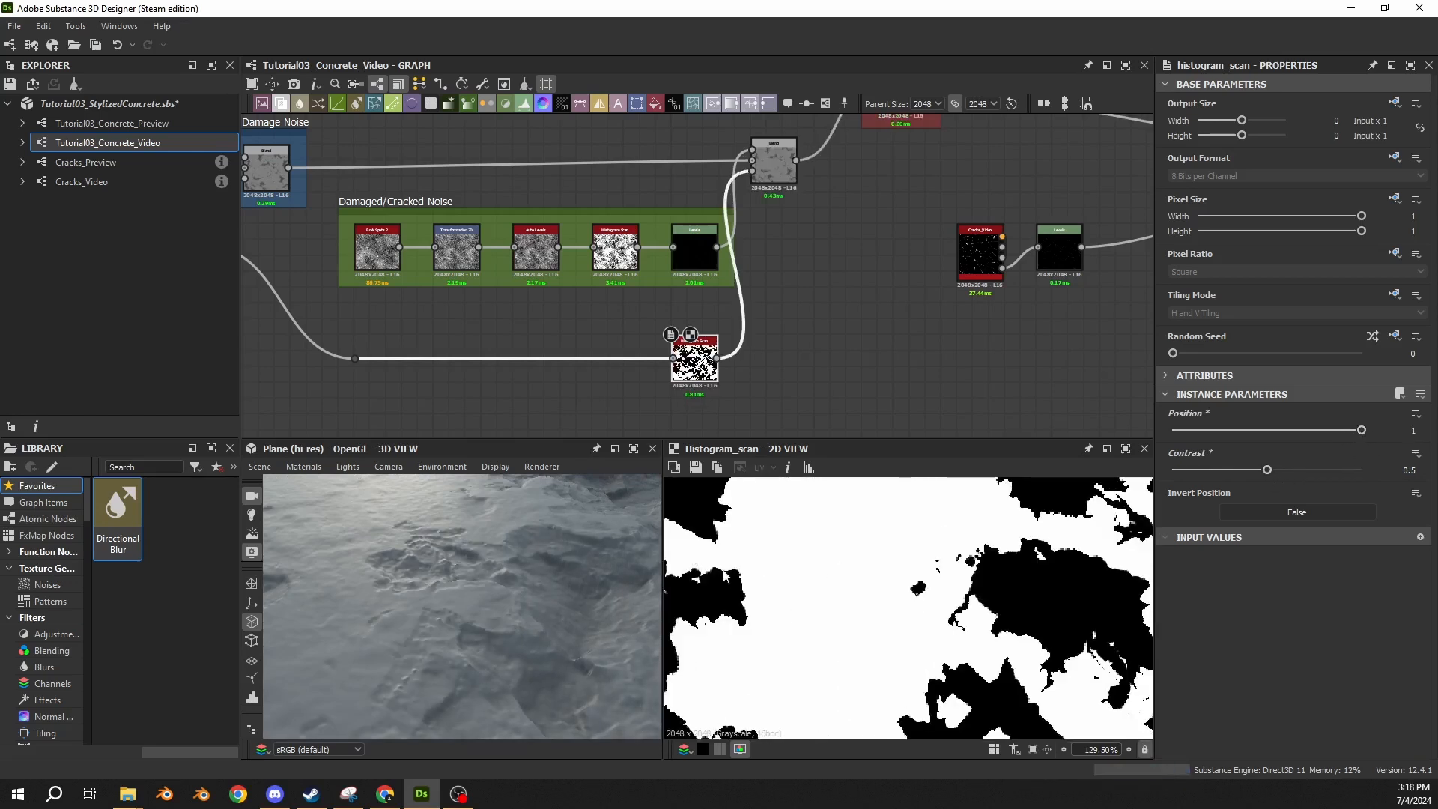
pyautogui.moveTo(429, 549); pyautogui.dragTo(424, 624)
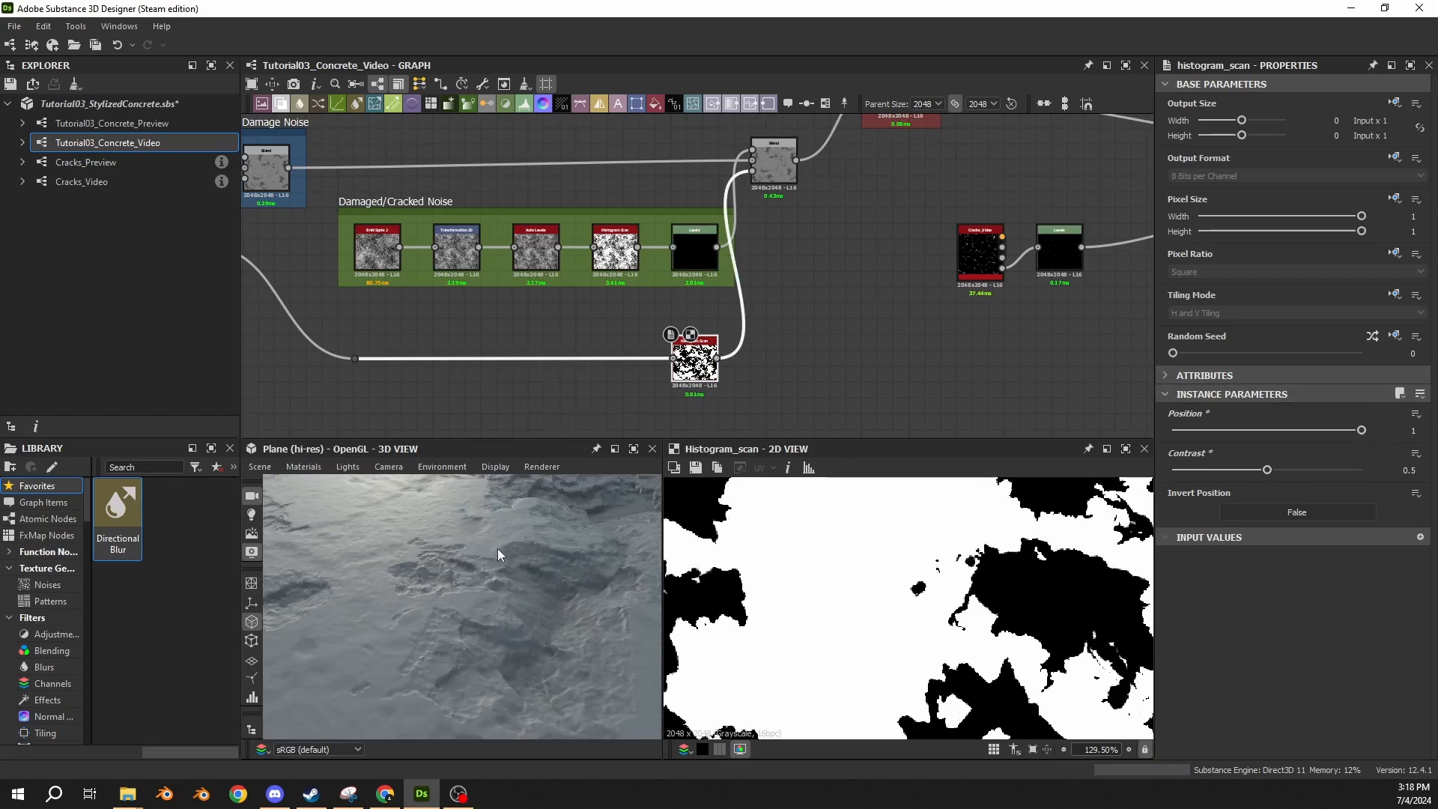
pyautogui.doubleClick(1414, 431)
pyautogui.write('0.925')
pyautogui.press('Return')
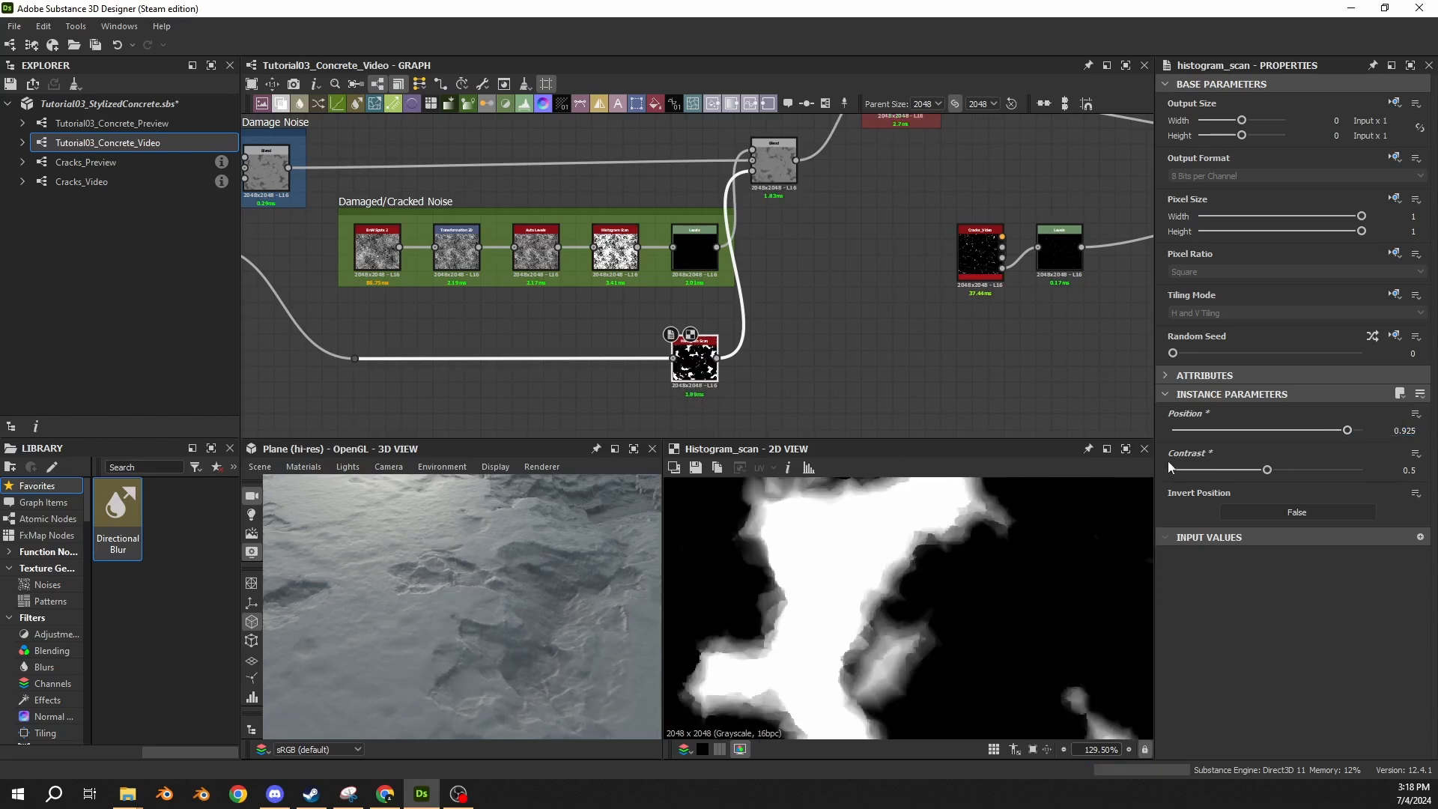
pyautogui.moveTo(511, 573); pyautogui.dragTo(475, 573)
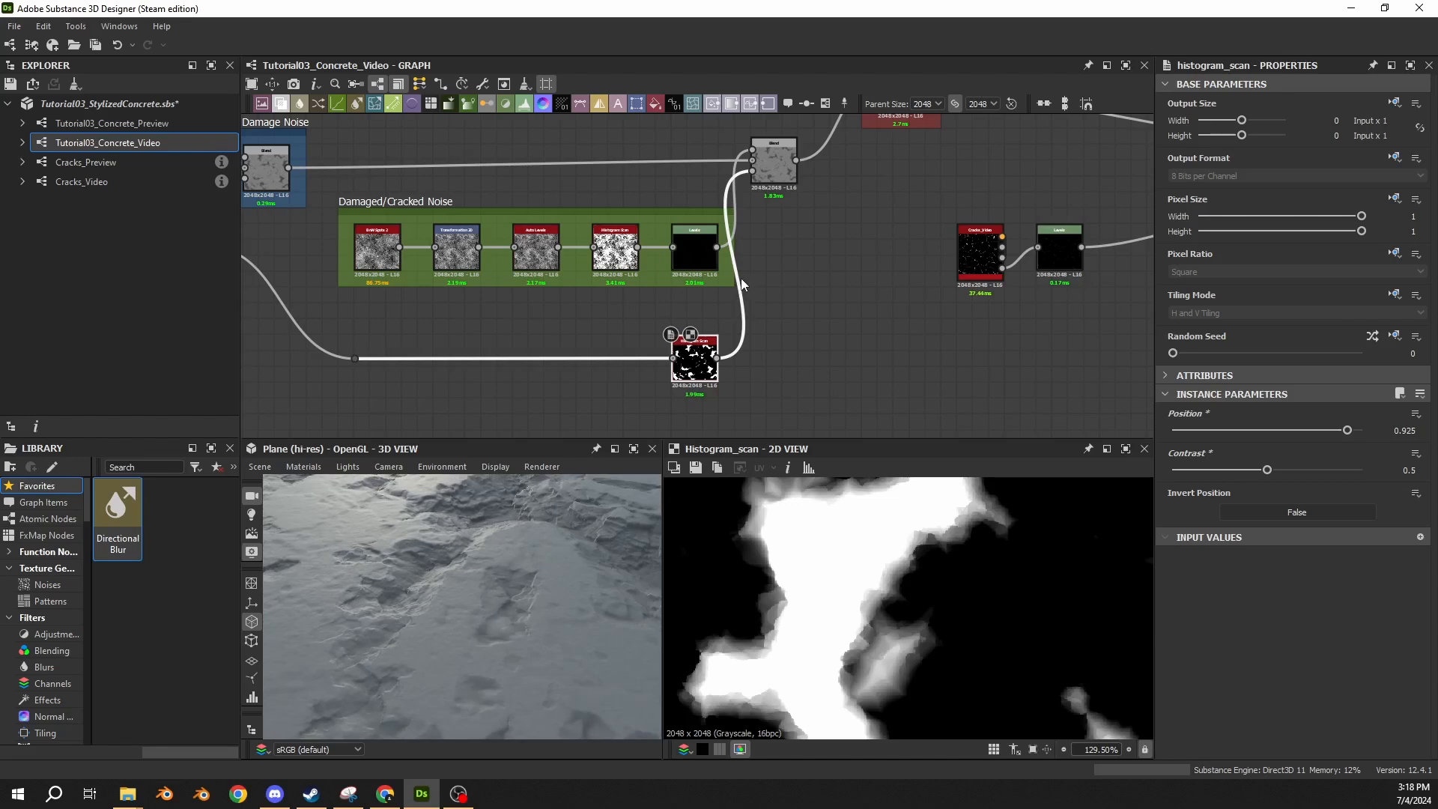
# Preview the Subtract Blend and toggle it off and on to compare the damage noise on the 3D surface.
pyautogui.moveTo(795, 235); pyautogui.dragTo(673, 298, button='middle')
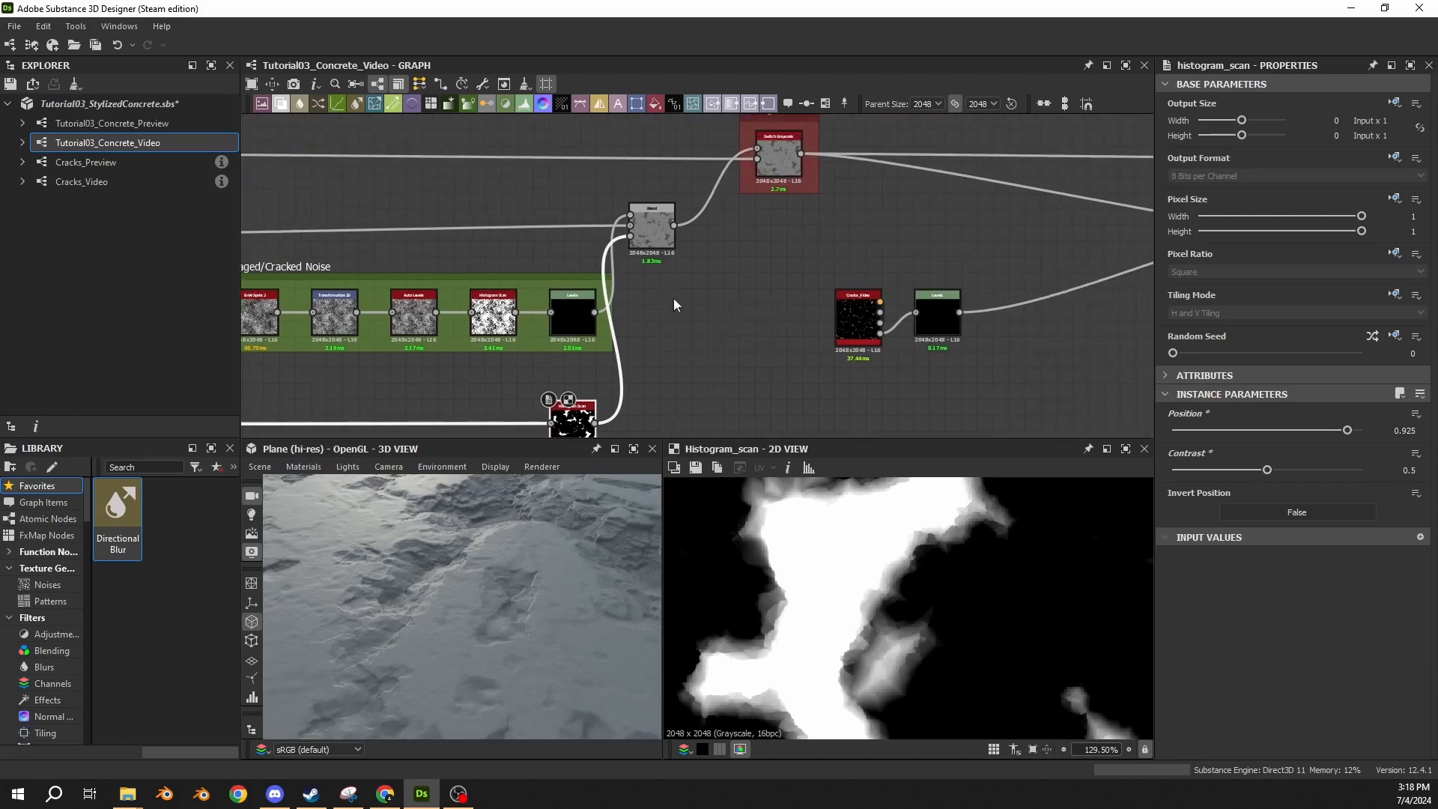
pyautogui.click(653, 223)
pyautogui.moveTo(515, 555); pyautogui.dragTo(469, 567)
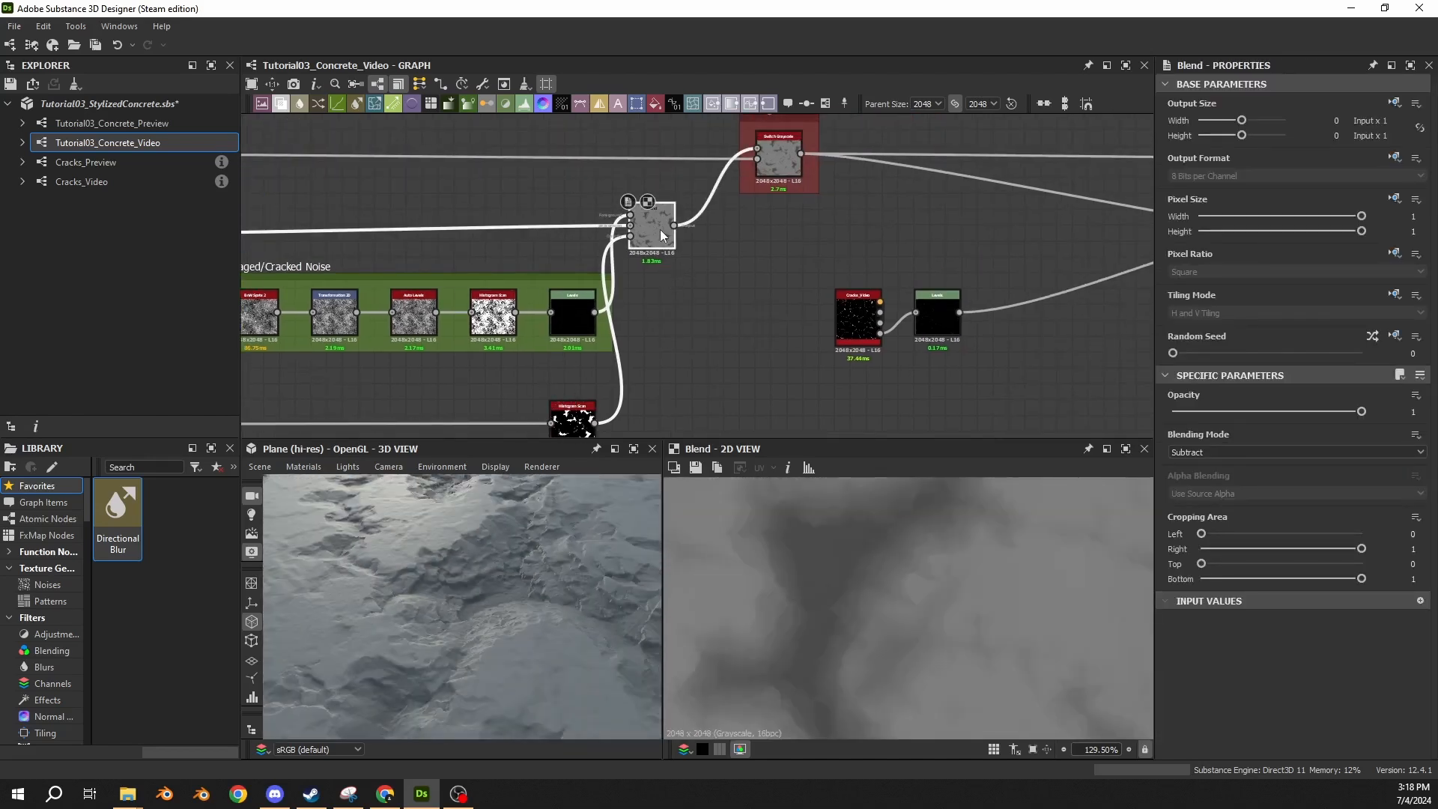
pyautogui.hotkey('shift', 'd')
pyautogui.moveTo(516, 553); pyautogui.dragTo(480, 558)
pyautogui.hotkey('shift', 'd')
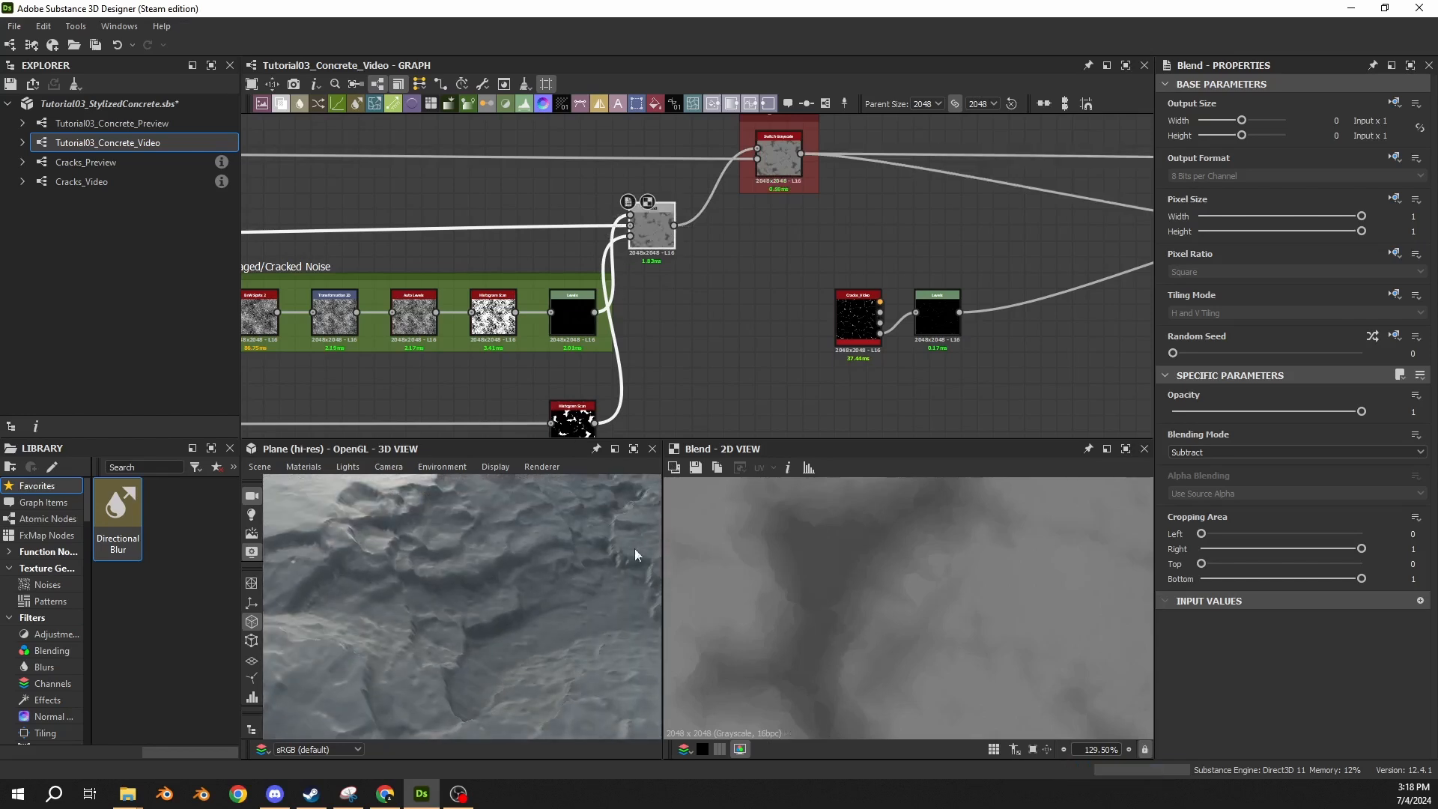
pyautogui.hotkey('shift', 'd')
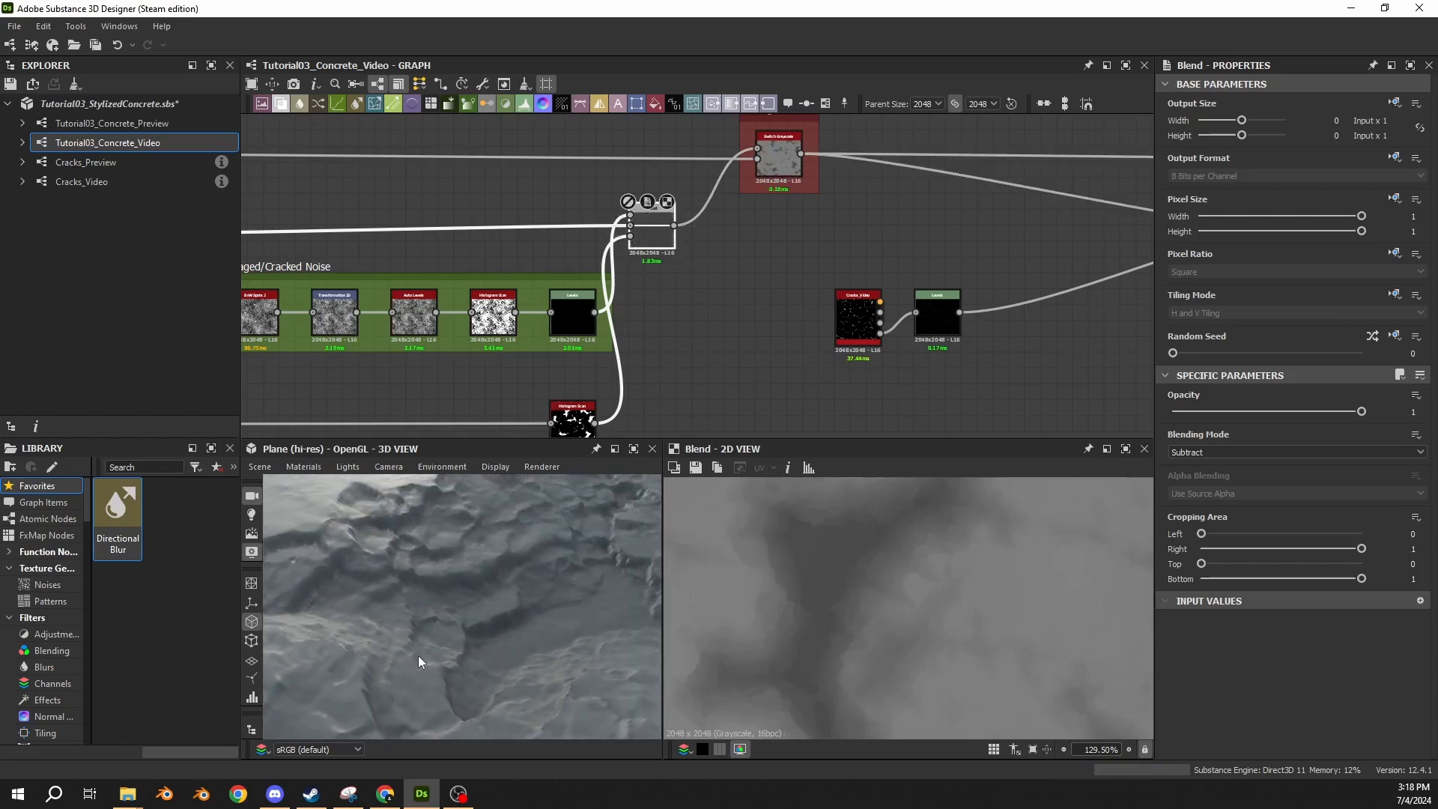
pyautogui.hotkey('shift', 'd')
pyautogui.hotkey('shift', 'd')
pyautogui.hotkey('shift', 'd')
pyautogui.hotkey('shift', 'd')
pyautogui.hotkey('shift', 'd')
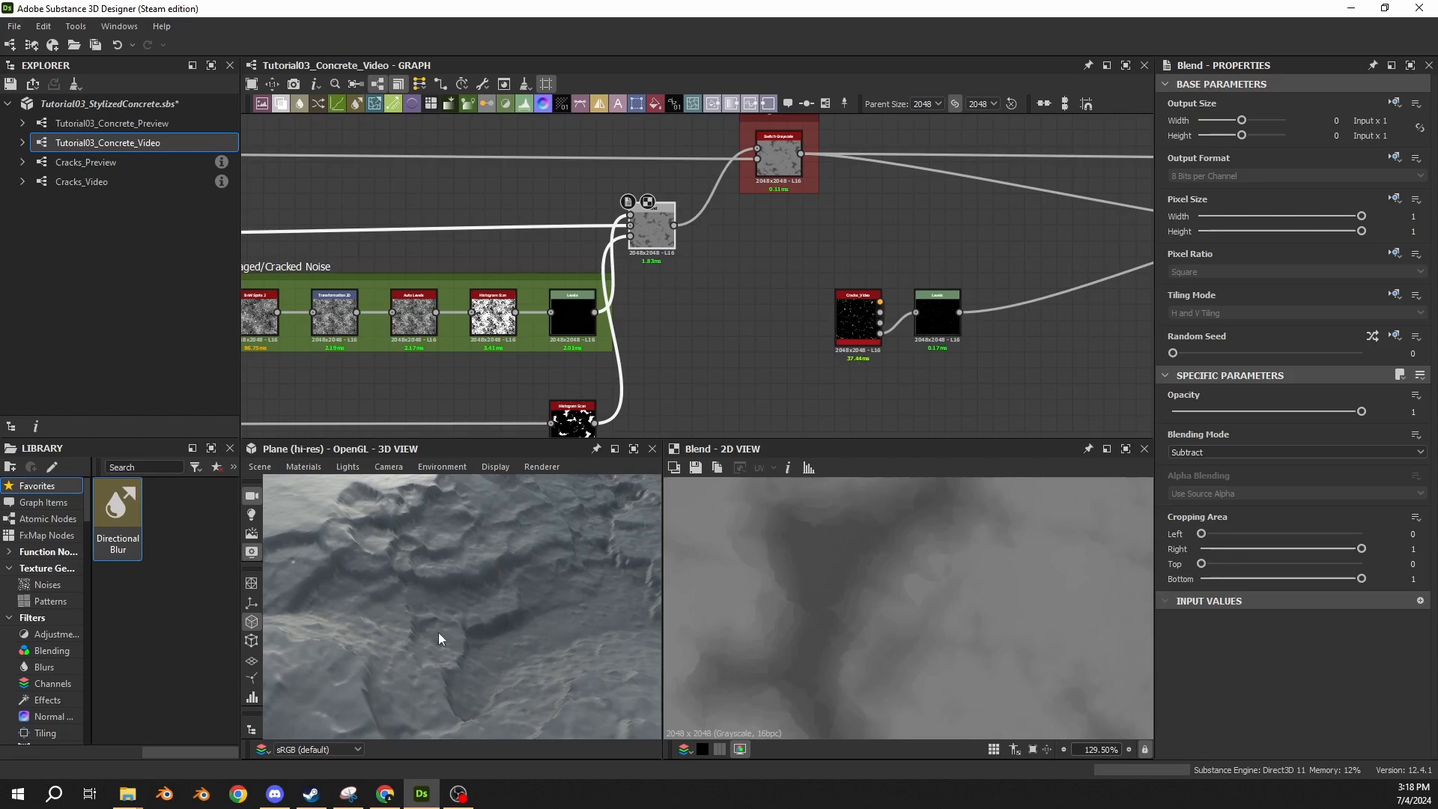
pyautogui.moveTo(794, 398); pyautogui.dragTo(797, 360, button='middle')
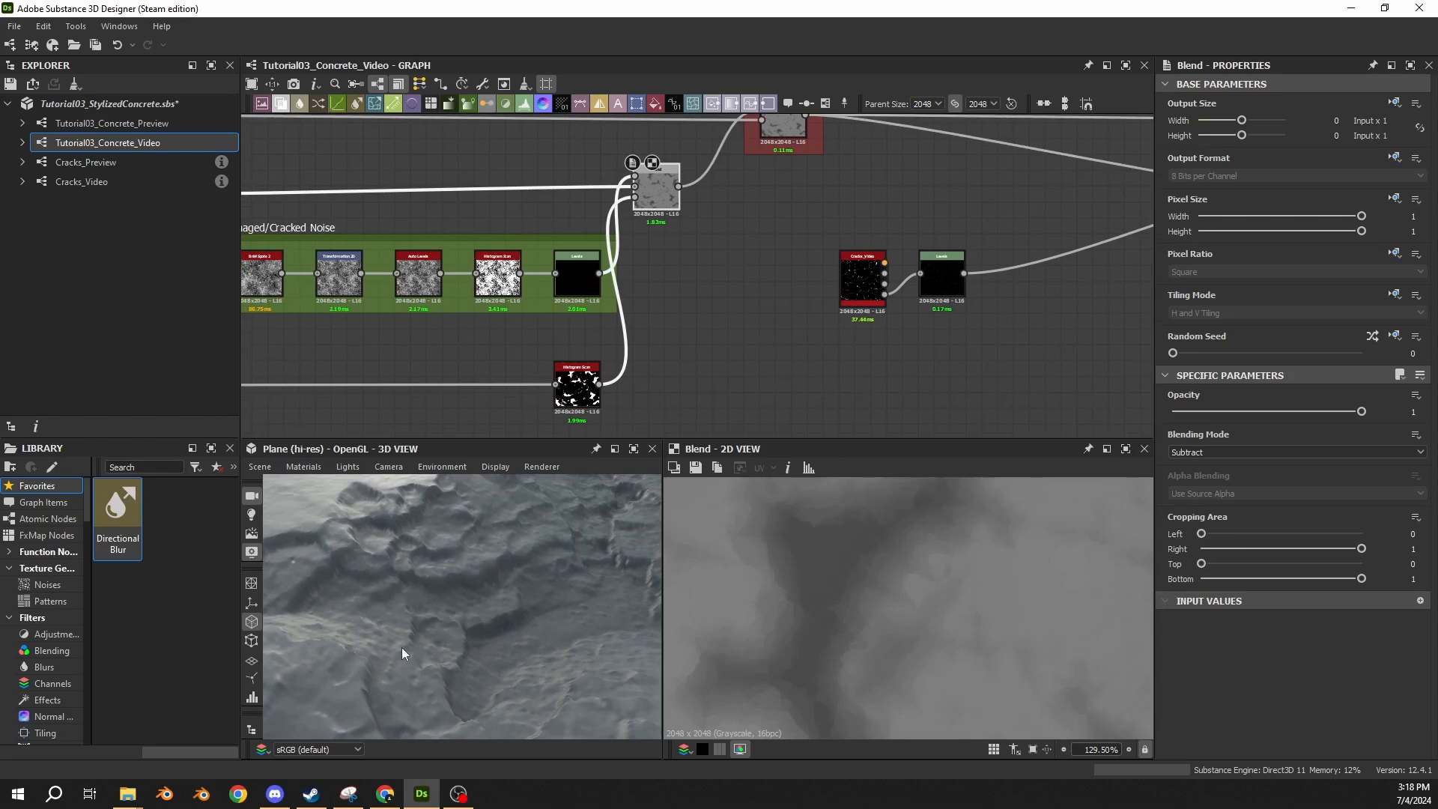
# Set the graph's preview parameters to Cracked? True and Damaged? False, inspecting the cracked surface in 3D.
pyautogui.click(754, 299)
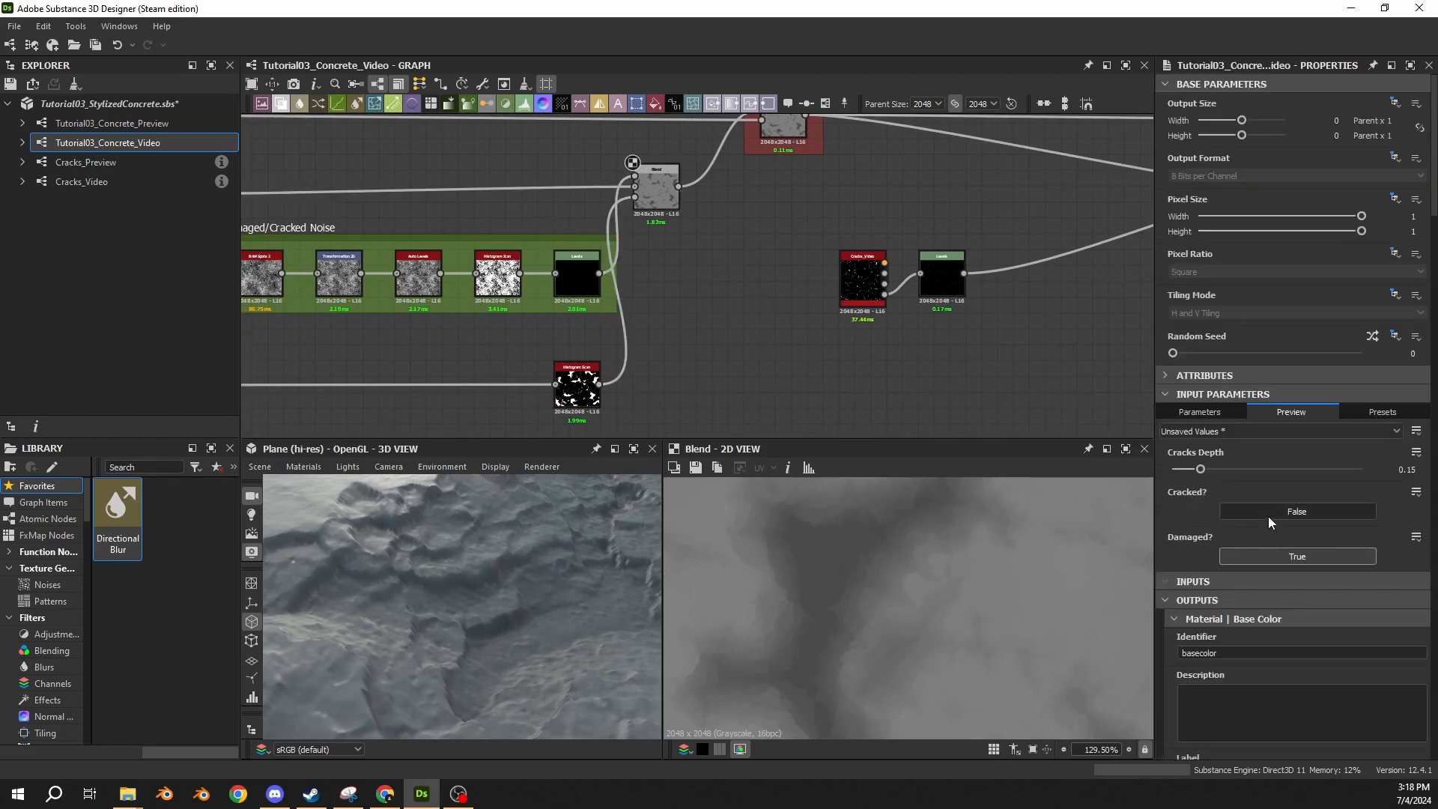
pyautogui.click(1274, 517)
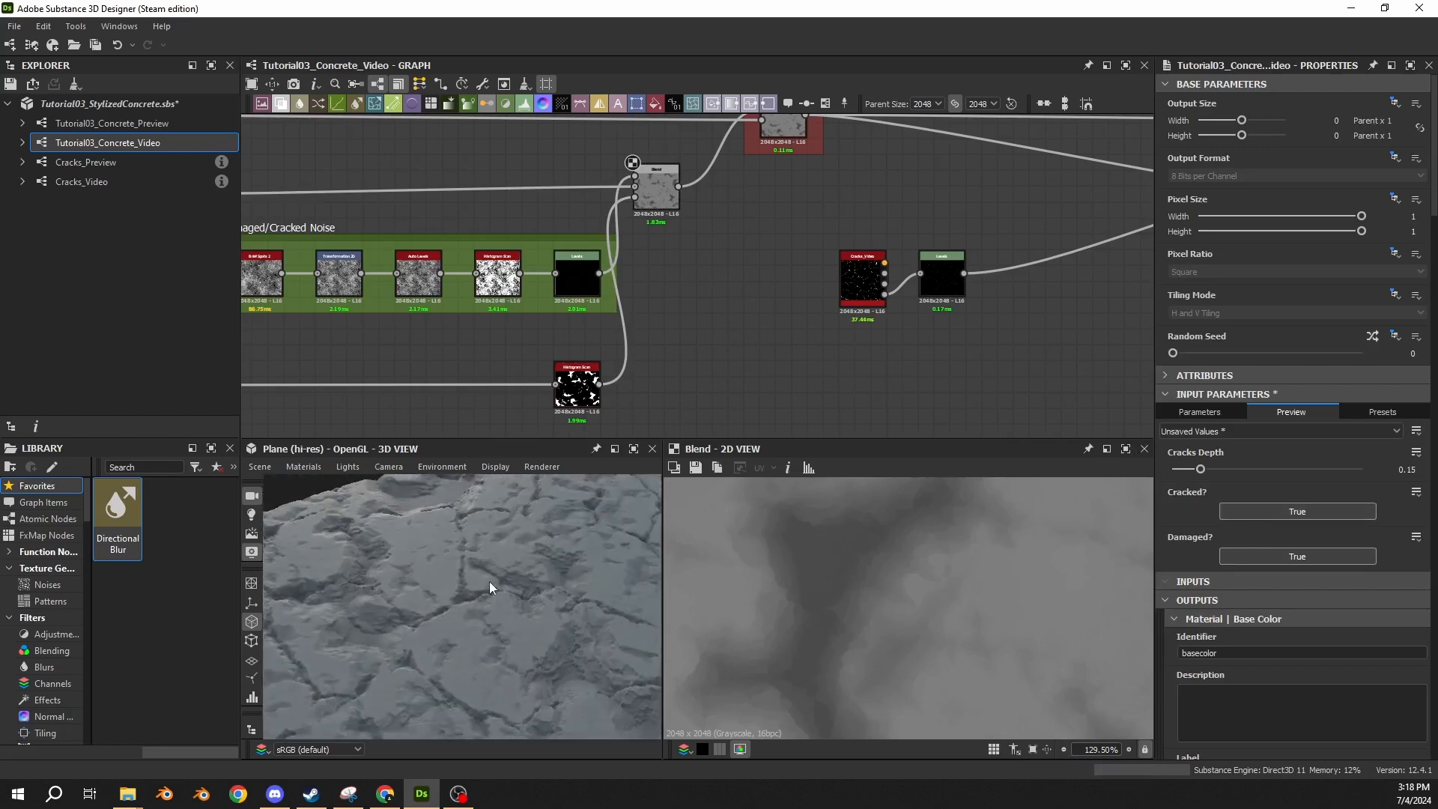
pyautogui.moveTo(489, 581)
pyautogui.mouseDown()
pyautogui.moveTo(491, 620)
pyautogui.moveTo(496, 583)
pyautogui.moveTo(514, 594)
pyautogui.moveTo(505, 565)
pyautogui.mouseUp()
pyautogui.scroll(4, 492, 619)
pyautogui.click(1265, 555)
# Examine the 06 Cracks Noise Blend's opacity input and its connections relative to the damage noise mask.
pyautogui.moveTo(765, 258); pyautogui.dragTo(664, 307, button='middle')
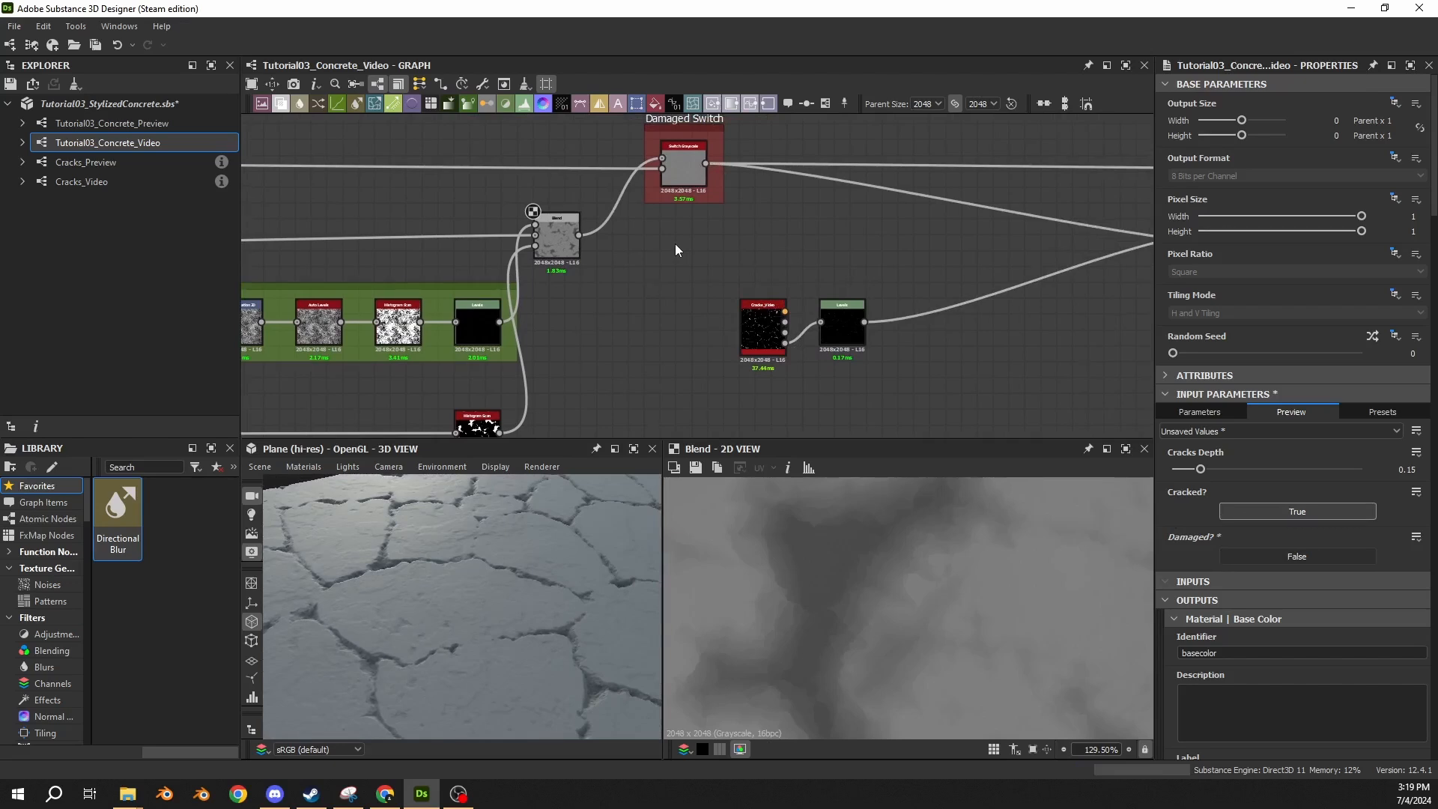
pyautogui.moveTo(713, 241); pyautogui.dragTo(577, 273, button='middle')
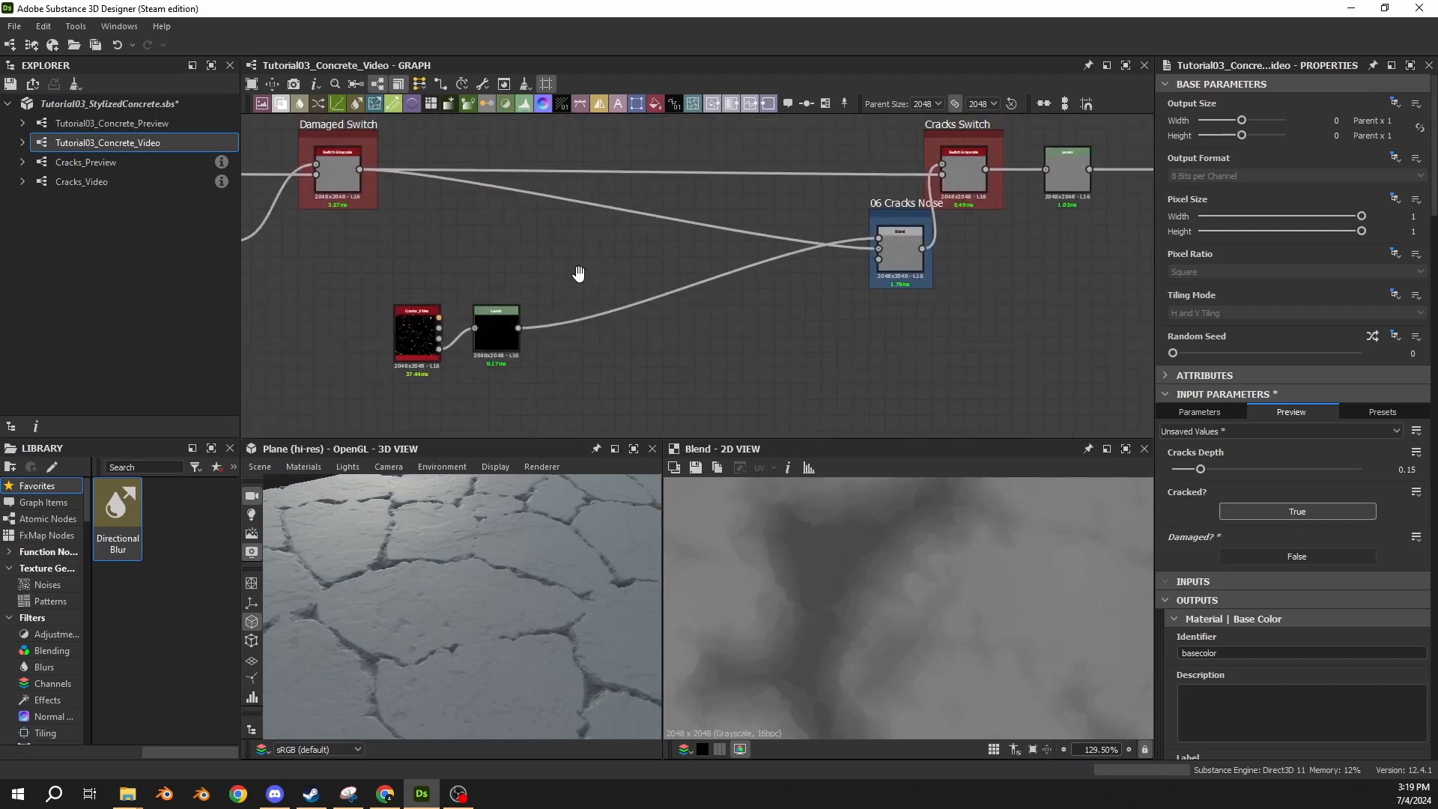
pyautogui.click(911, 251)
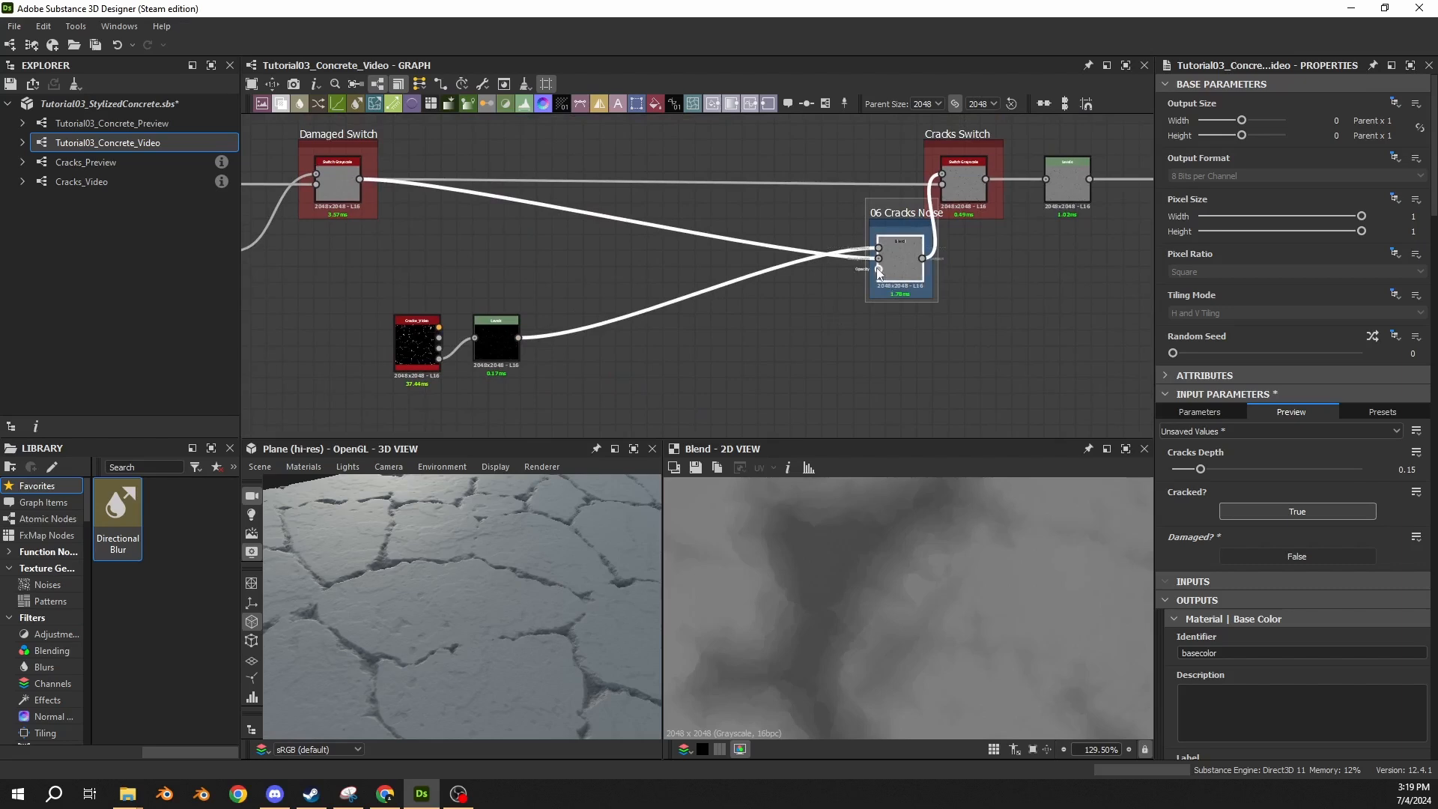
pyautogui.moveTo(606, 292); pyautogui.dragTo(811, 254, button='middle')
pyautogui.scroll(-2, 811, 255)
pyautogui.moveTo(602, 363); pyautogui.dragTo(618, 337, button='middle')
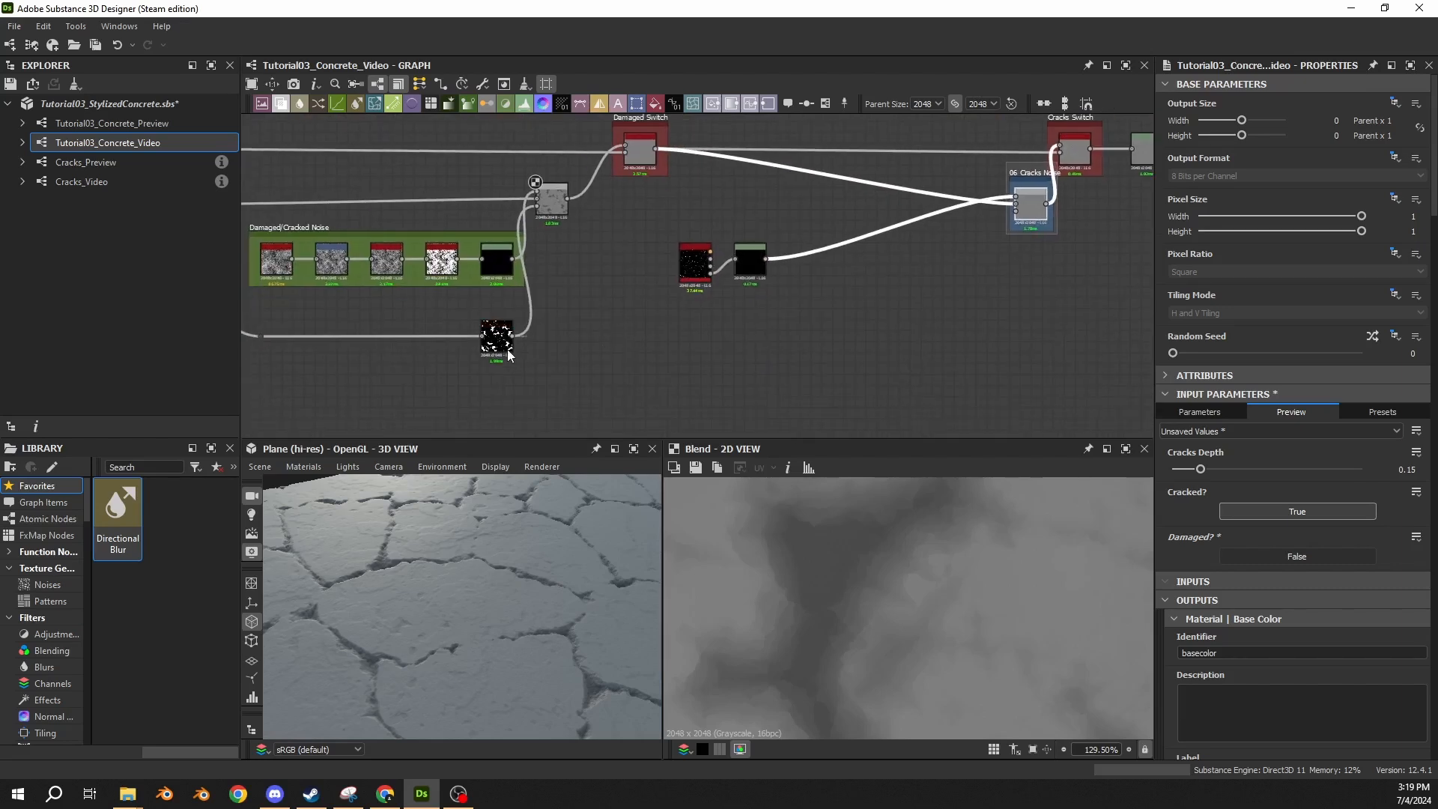
pyautogui.click(927, 276)
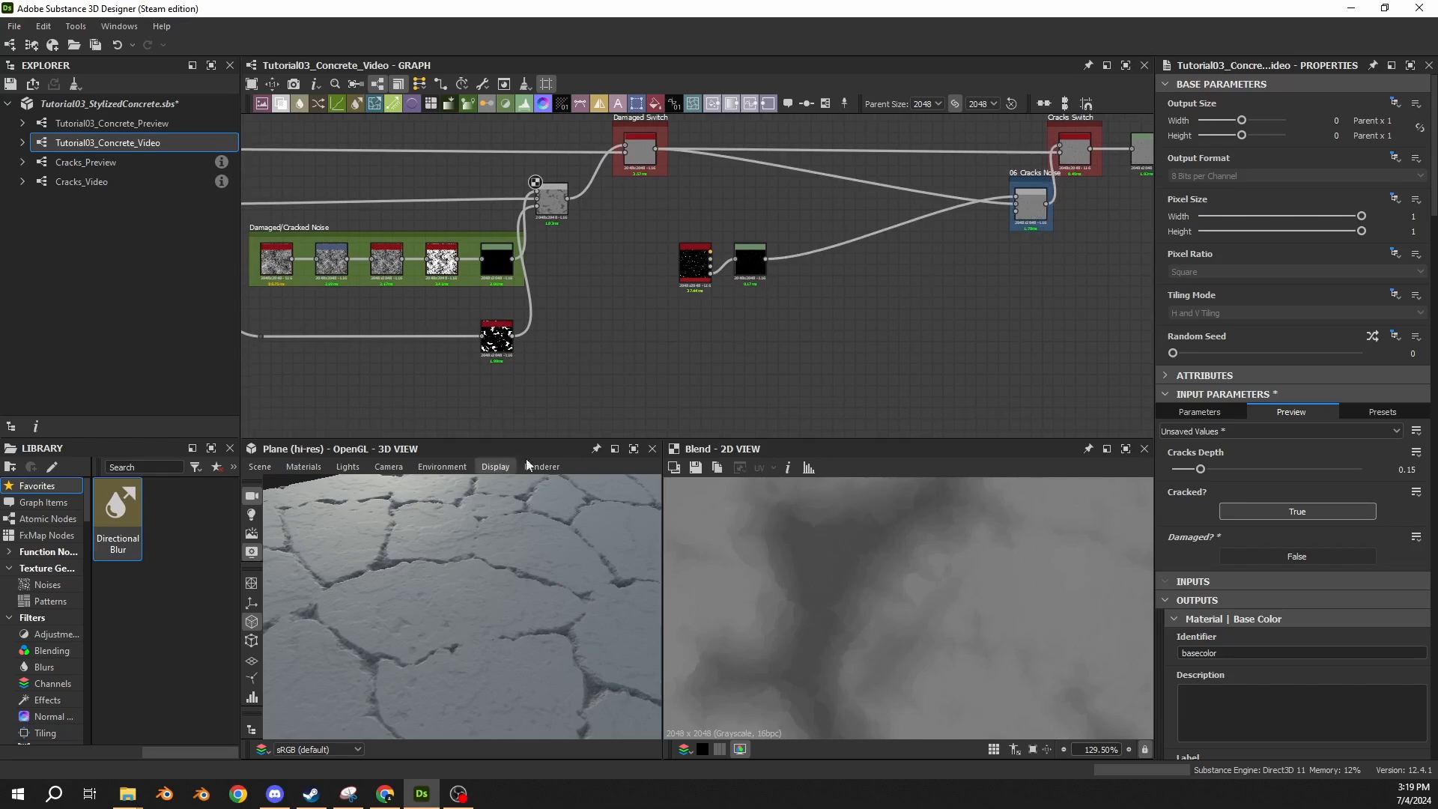
# Preview the 06 Cracks Noise Blend, set the Damaged? preview parameter to True, and inspect the damaged, cracked surface in 3D.
pyautogui.moveTo(897, 276); pyautogui.dragTo(746, 296, button='middle')
pyautogui.doubleClick(885, 231)
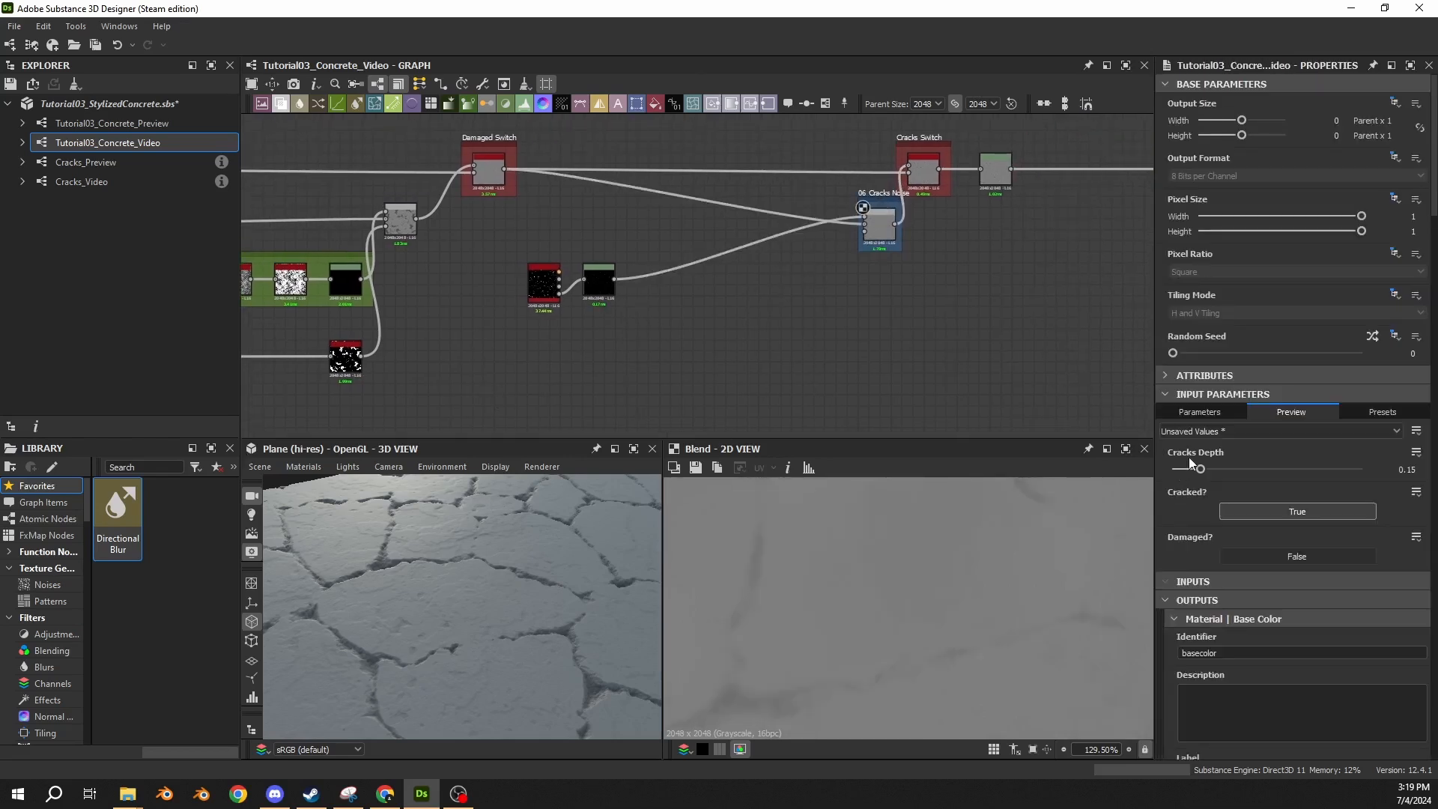
pyautogui.click(1251, 555)
pyautogui.moveTo(490, 514); pyautogui.dragTo(549, 663)
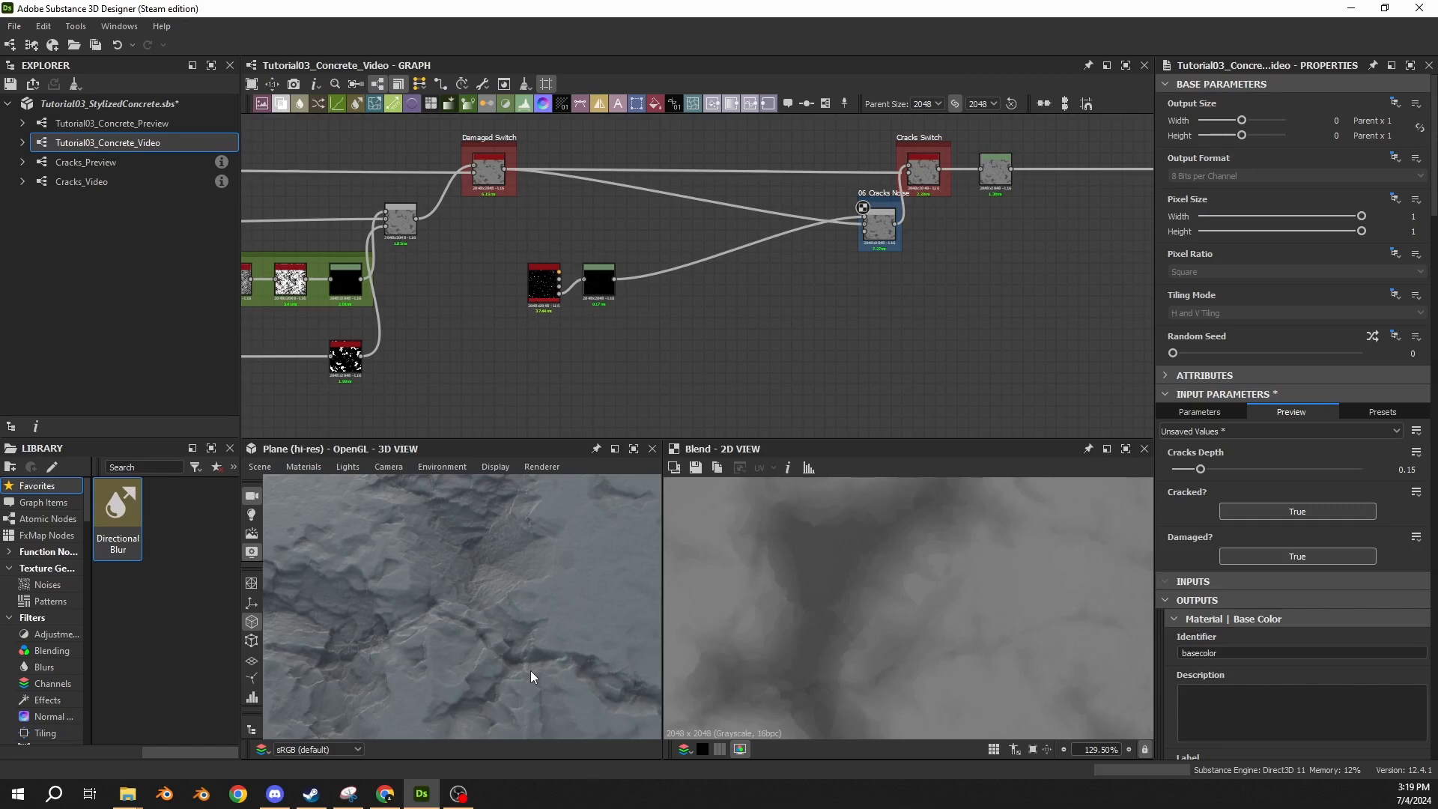
# Insert a dot node on the link feeding the damage noise mask's Histogram Scan.
pyautogui.scroll(3, 343, 352)
pyautogui.moveTo(334, 366); pyautogui.dragTo(561, 302, button='middle')
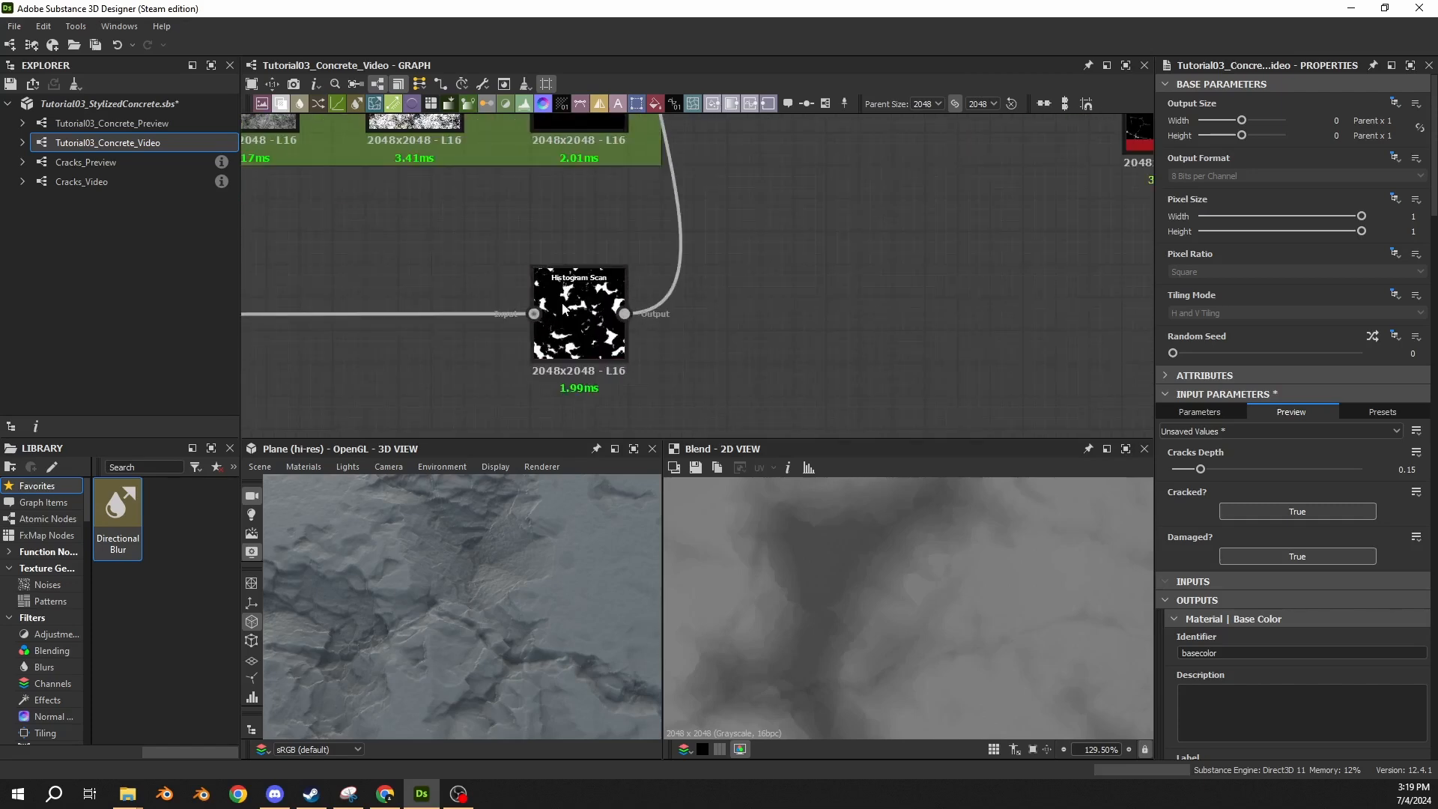
pyautogui.click(587, 307)
pyautogui.scroll(-4, 587, 305)
pyautogui.scroll(3, 423, 214)
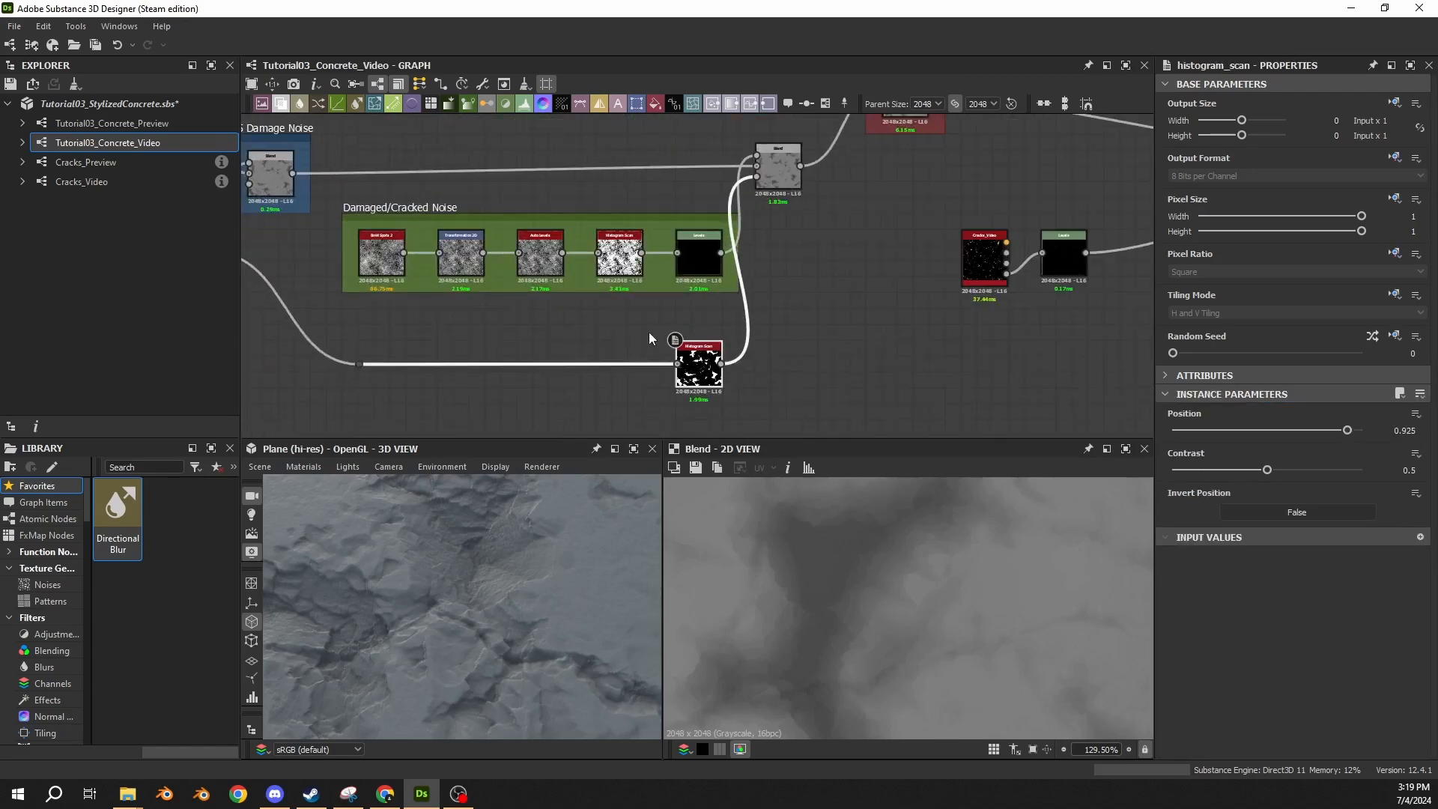
pyautogui.moveTo(640, 341); pyautogui.dragTo(630, 302, button='middle')
pyautogui.scroll(2, 629, 302)
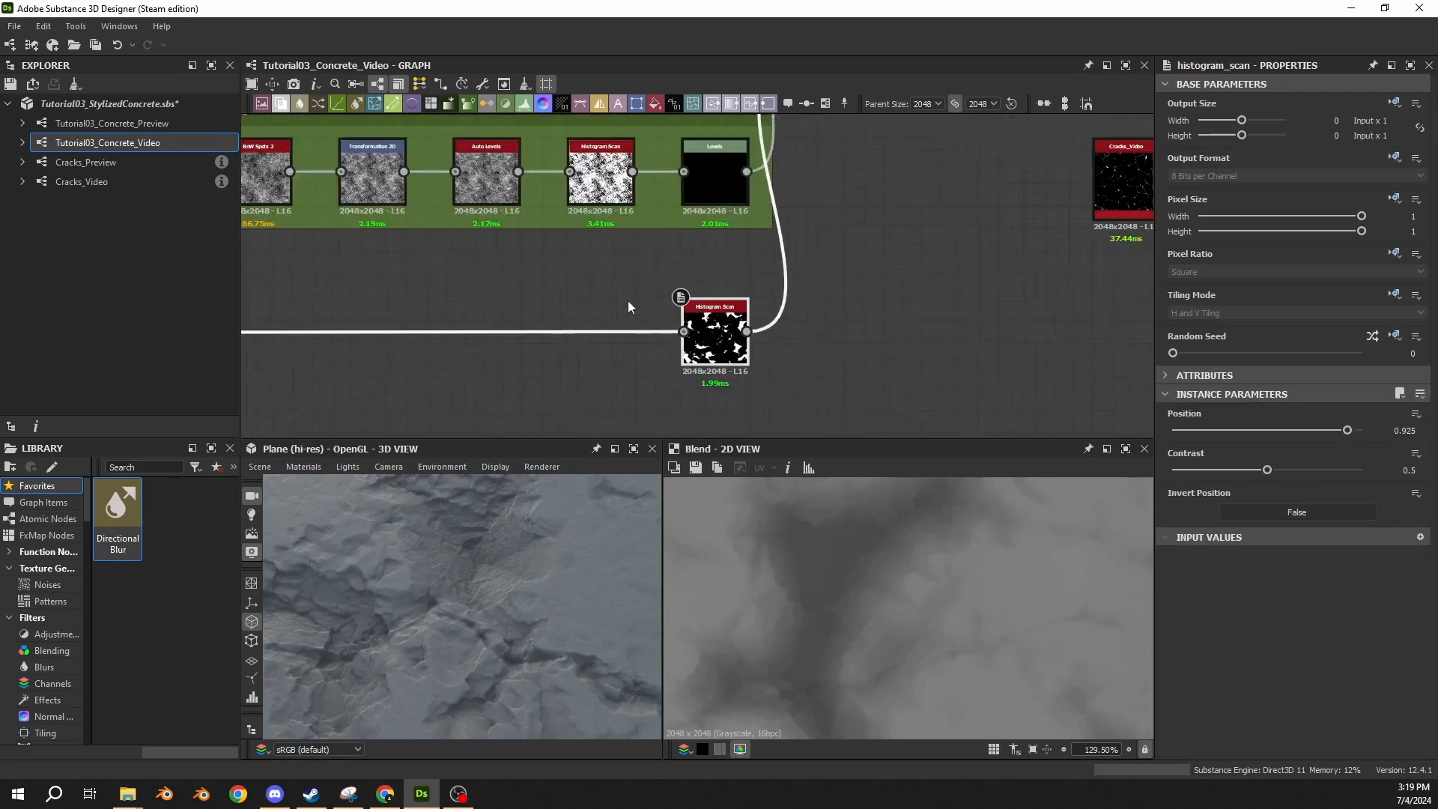
pyautogui.doubleClick(598, 332)
# Branch an Invert Grayscale node from the new dot node and place it directly below the mask Histogram Scan.
pyautogui.moveTo(611, 334); pyautogui.dragTo(632, 421)
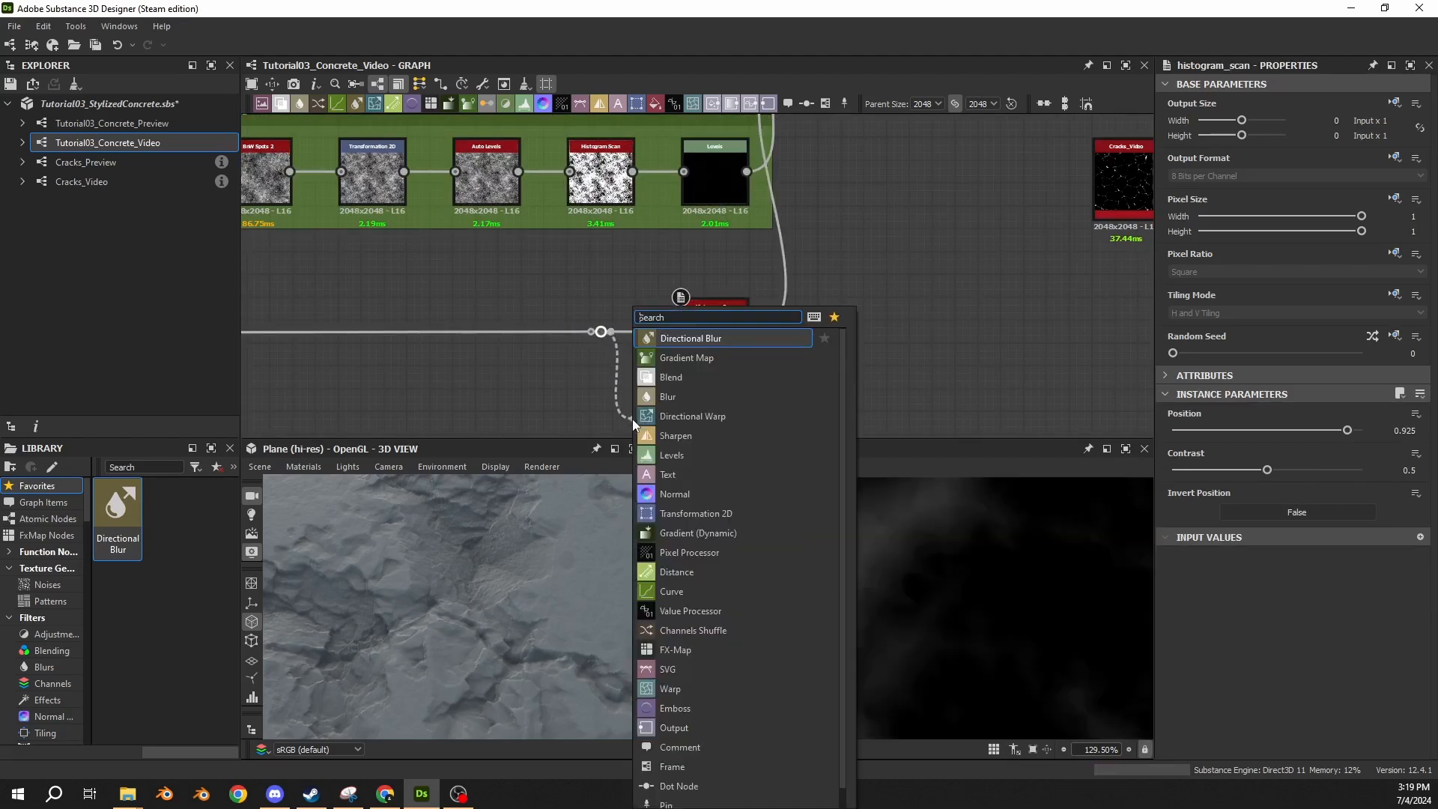
pyautogui.write('invert')
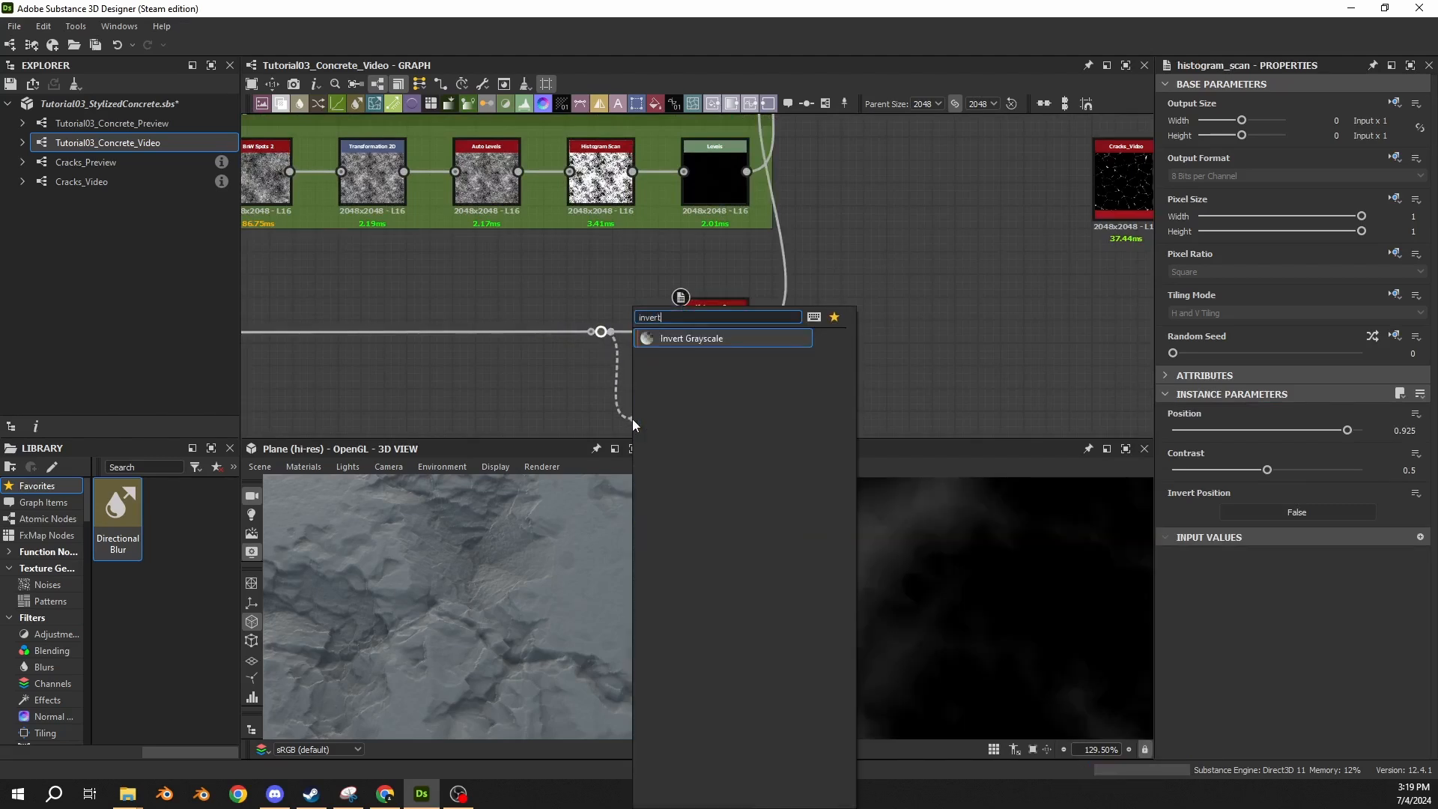
pyautogui.press('Return')
pyautogui.scroll(-1, 651, 396)
pyautogui.moveTo(653, 398); pyautogui.dragTo(631, 322, button='middle')
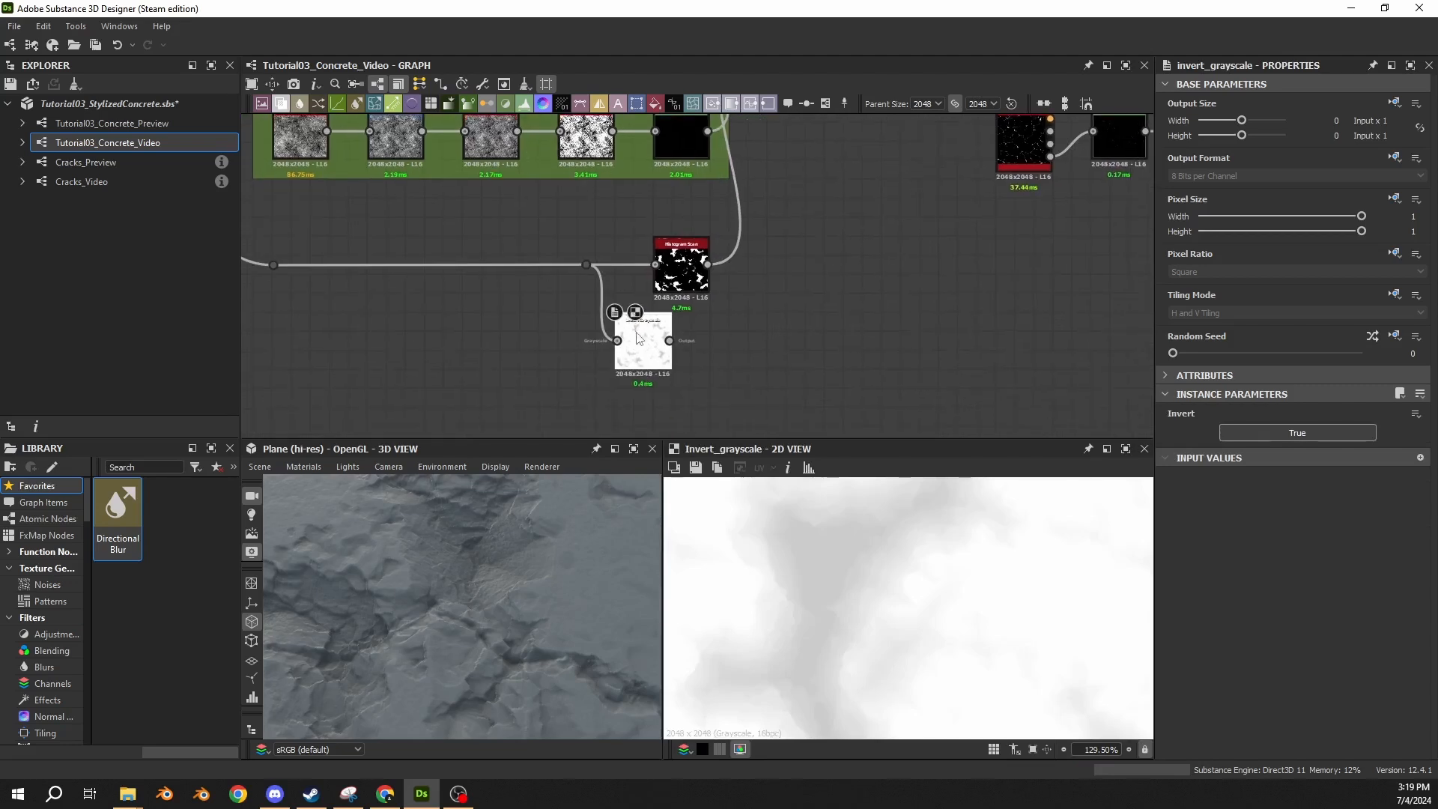
pyautogui.moveTo(648, 342); pyautogui.dragTo(686, 355)
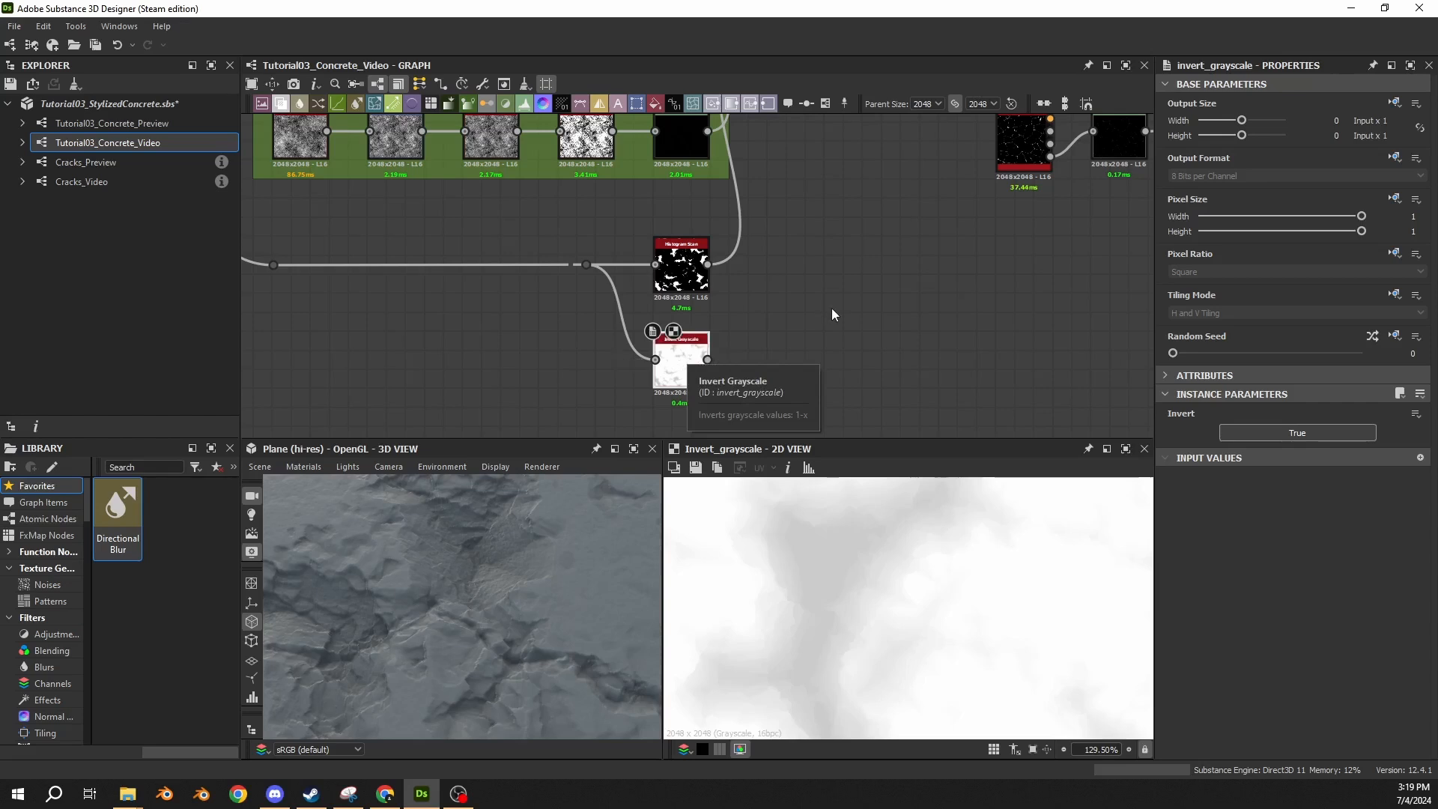
# Add a Histogram Scan node fed by the Invert Grayscale output, below the Cracks_Video node.
pyautogui.moveTo(831, 308); pyautogui.dragTo(648, 253, button='middle')
pyautogui.moveTo(509, 306); pyautogui.dragTo(788, 306)
pyautogui.write('hist')
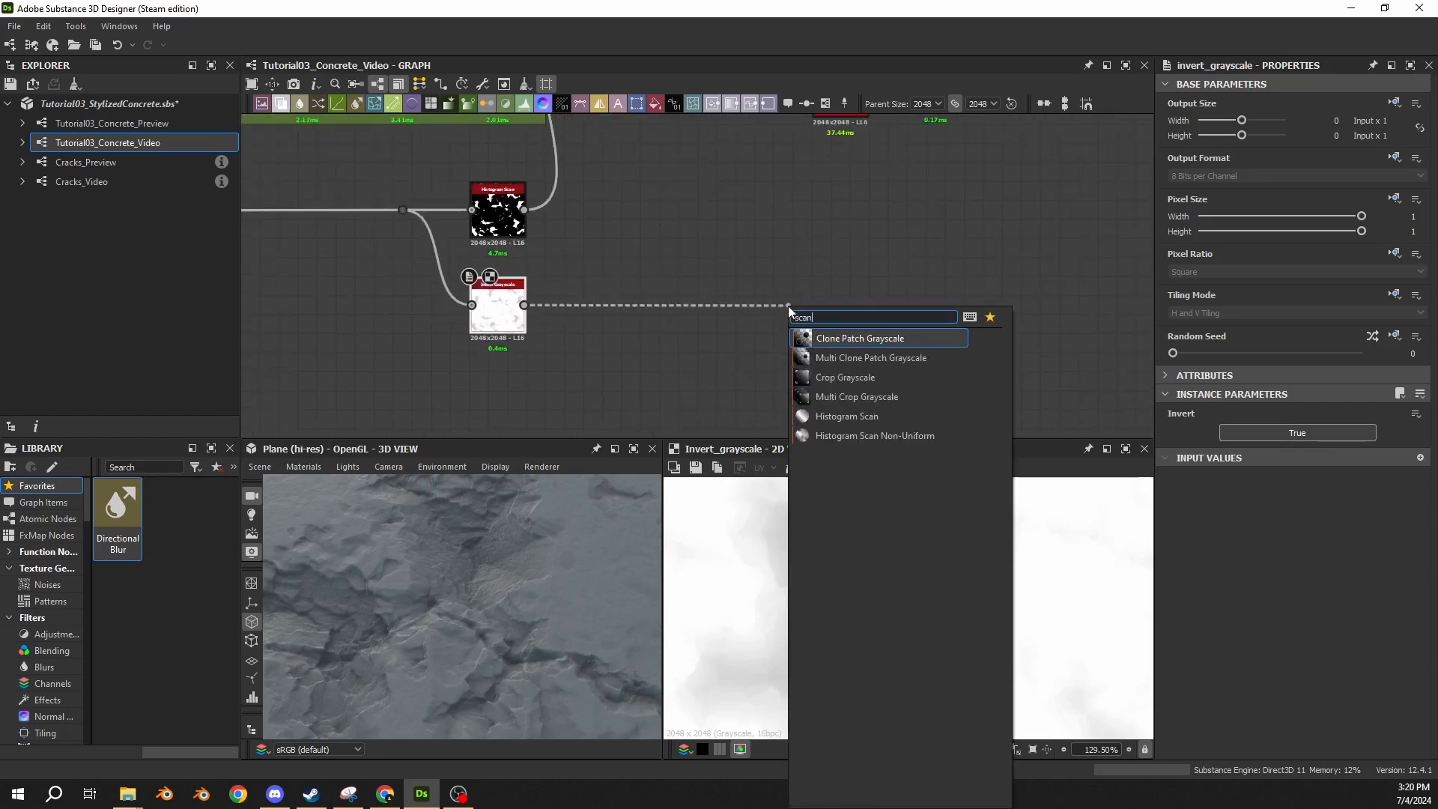
pyautogui.click(864, 416)
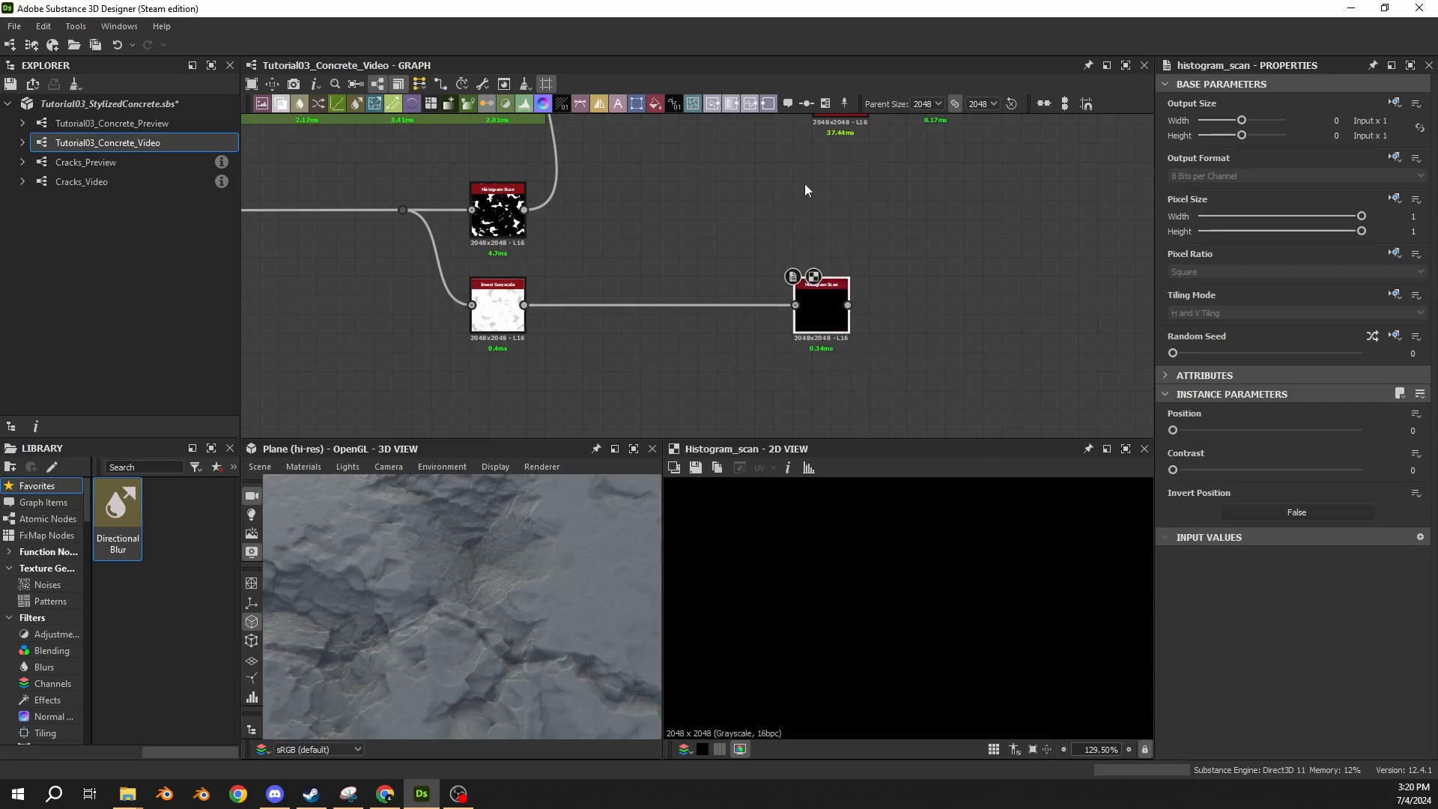
pyautogui.scroll(-2, 810, 184)
pyautogui.moveTo(818, 184); pyautogui.dragTo(720, 308, button='middle')
pyautogui.moveTo(709, 387); pyautogui.dragTo(723, 387)
# Move the 06 Cracks Noise frame with its Blend closer to the cracks Levels node.
pyautogui.moveTo(852, 328); pyautogui.dragTo(708, 375, button='middle')
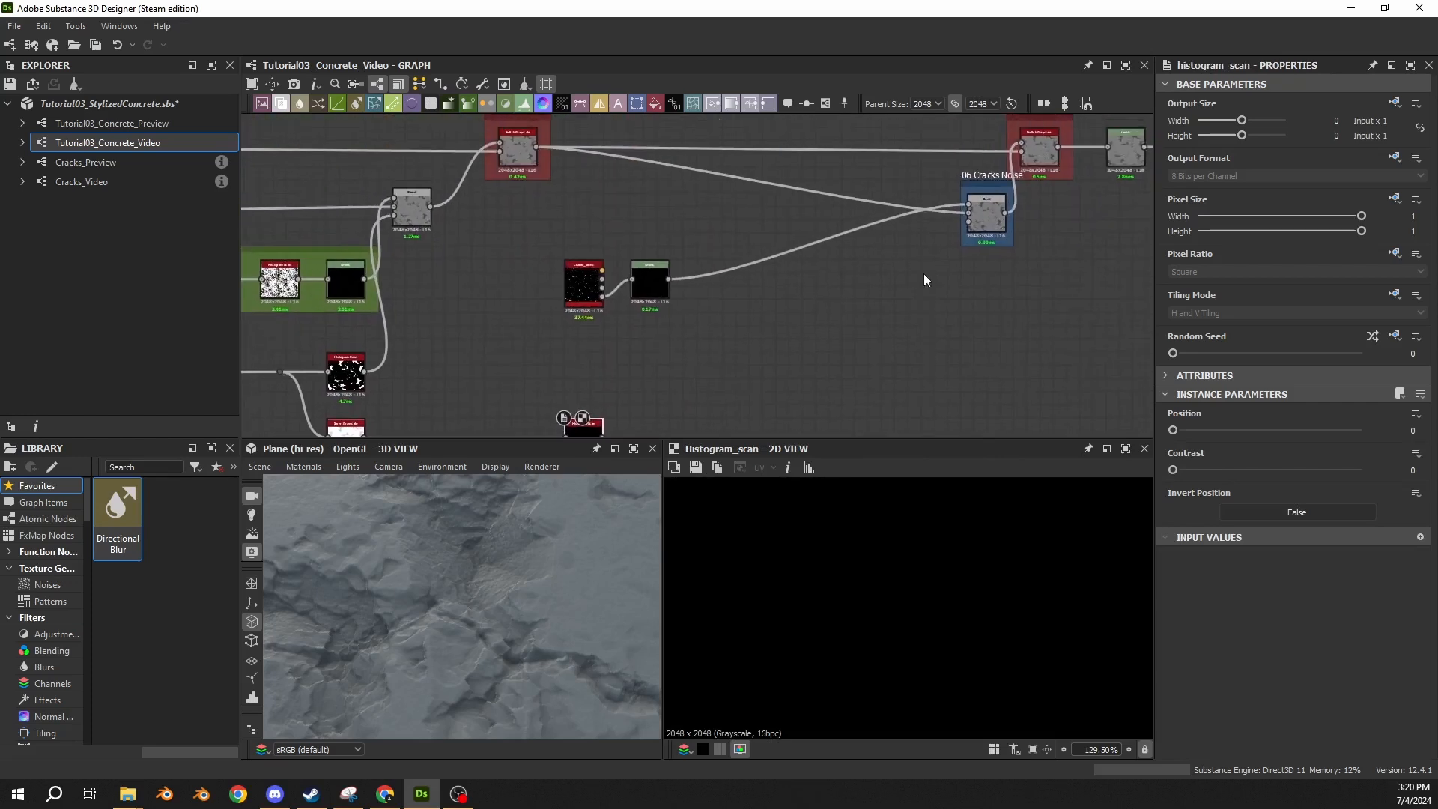
pyautogui.moveTo(976, 211); pyautogui.dragTo(715, 214)
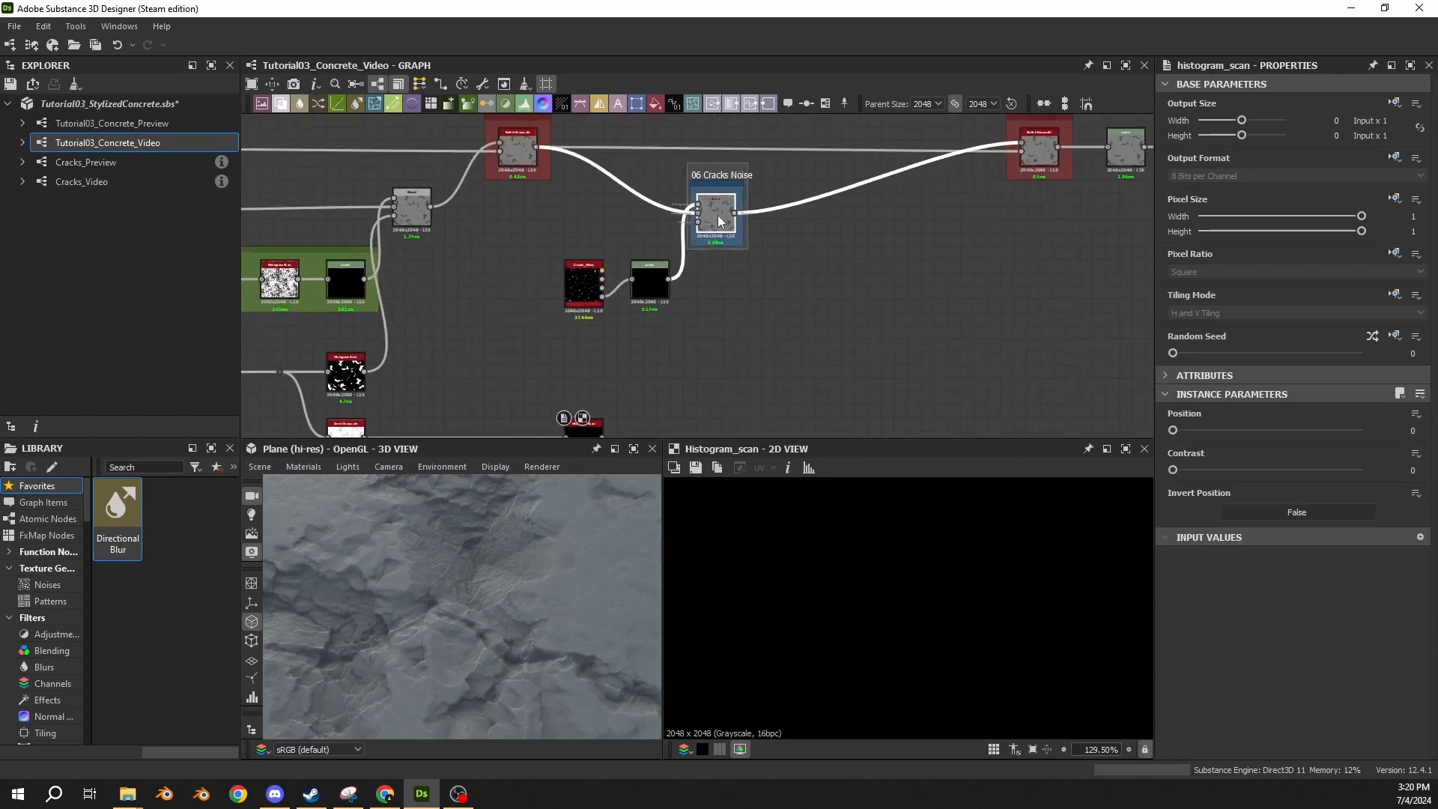
pyautogui.moveTo(740, 328); pyautogui.dragTo(800, 292, button='middle')
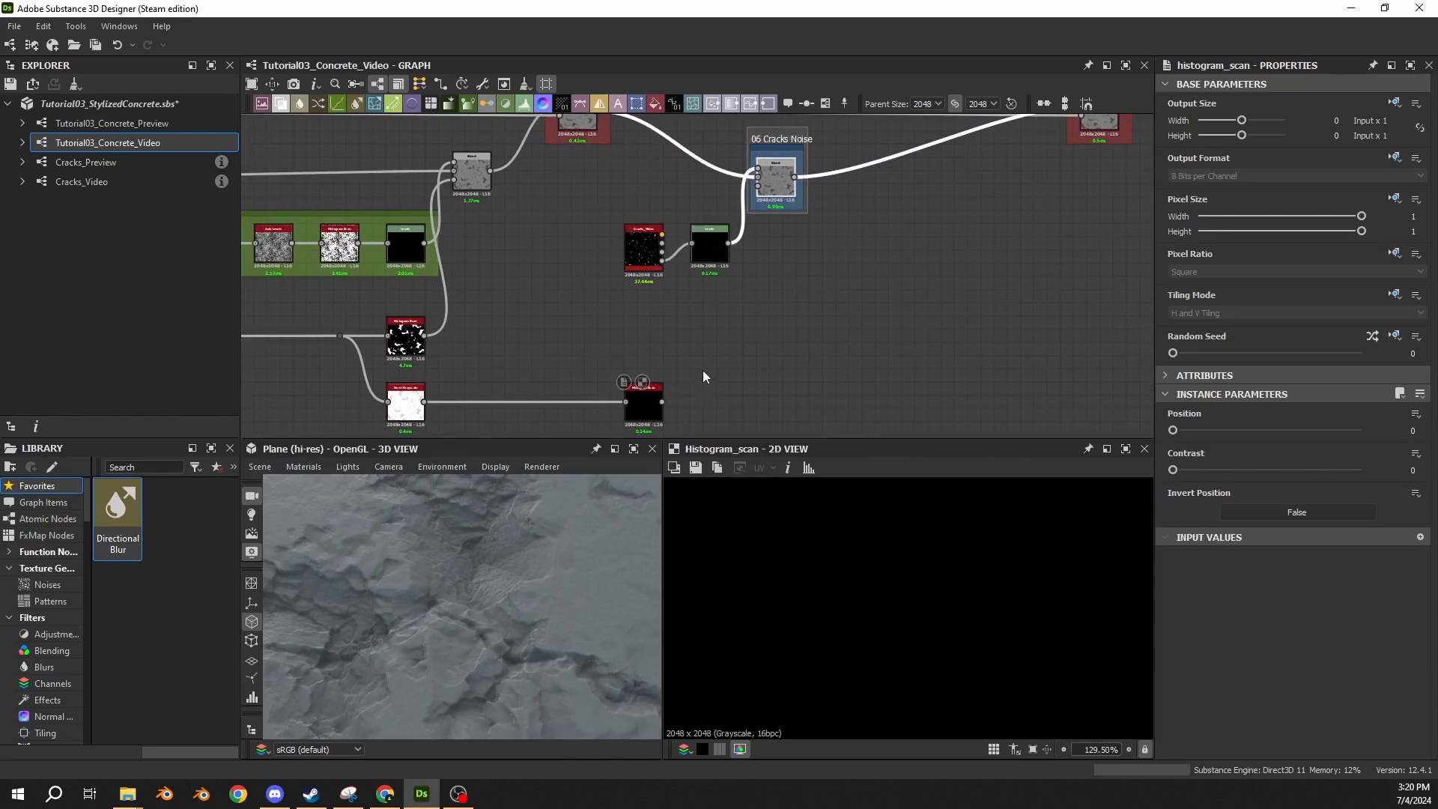
# Connect the new Histogram Scan to the opacity input of the 06 Cracks Noise Blend and preview the Blend.
pyautogui.scroll(-3, 697, 326)
pyautogui.moveTo(697, 326); pyautogui.dragTo(883, 301, button='middle')
pyautogui.moveTo(986, 291); pyautogui.dragTo(533, 400)
pyautogui.scroll(4, 639, 322)
pyautogui.moveTo(803, 295); pyautogui.dragTo(803, 262)
pyautogui.click(1050, 239)
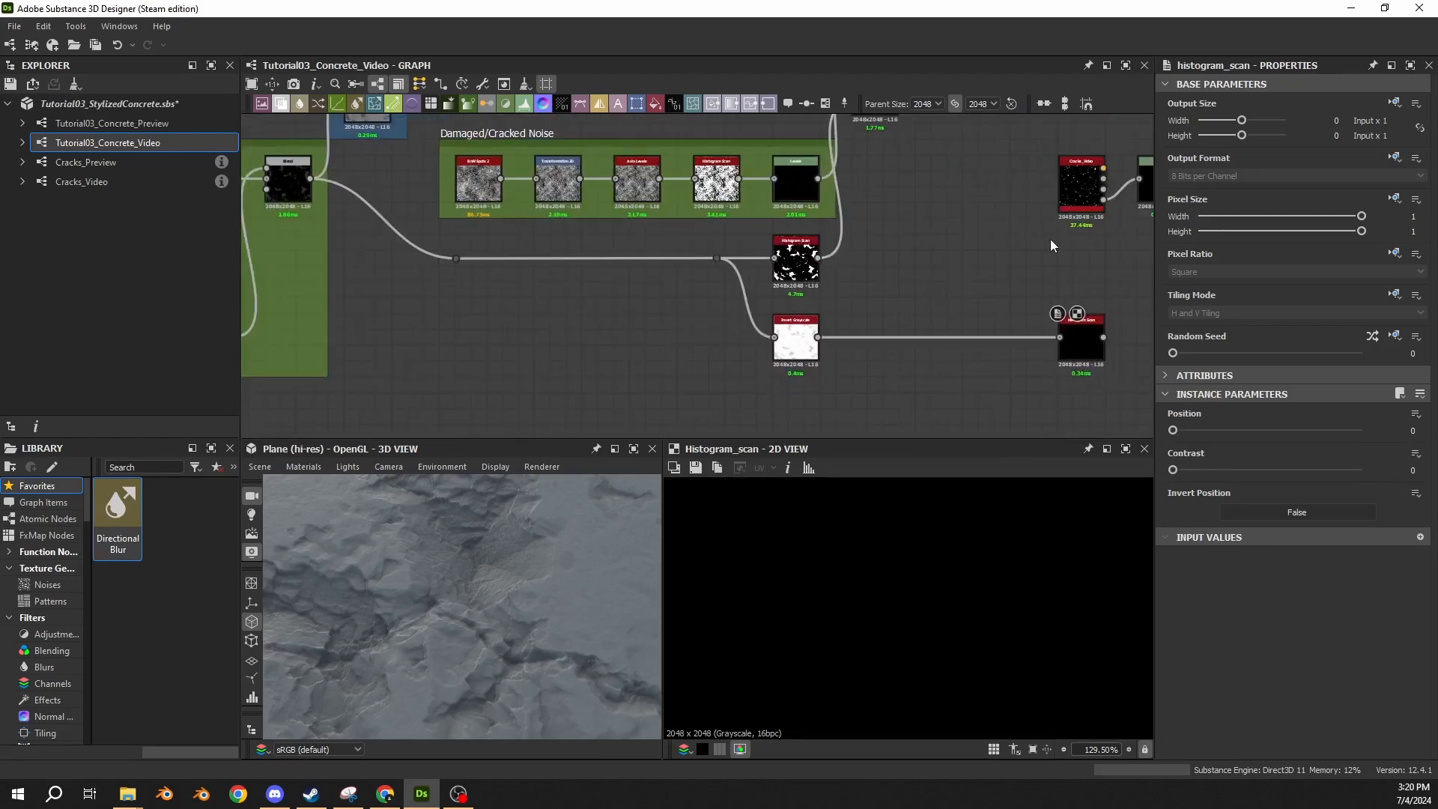
pyautogui.moveTo(1051, 241); pyautogui.dragTo(680, 295, button='middle')
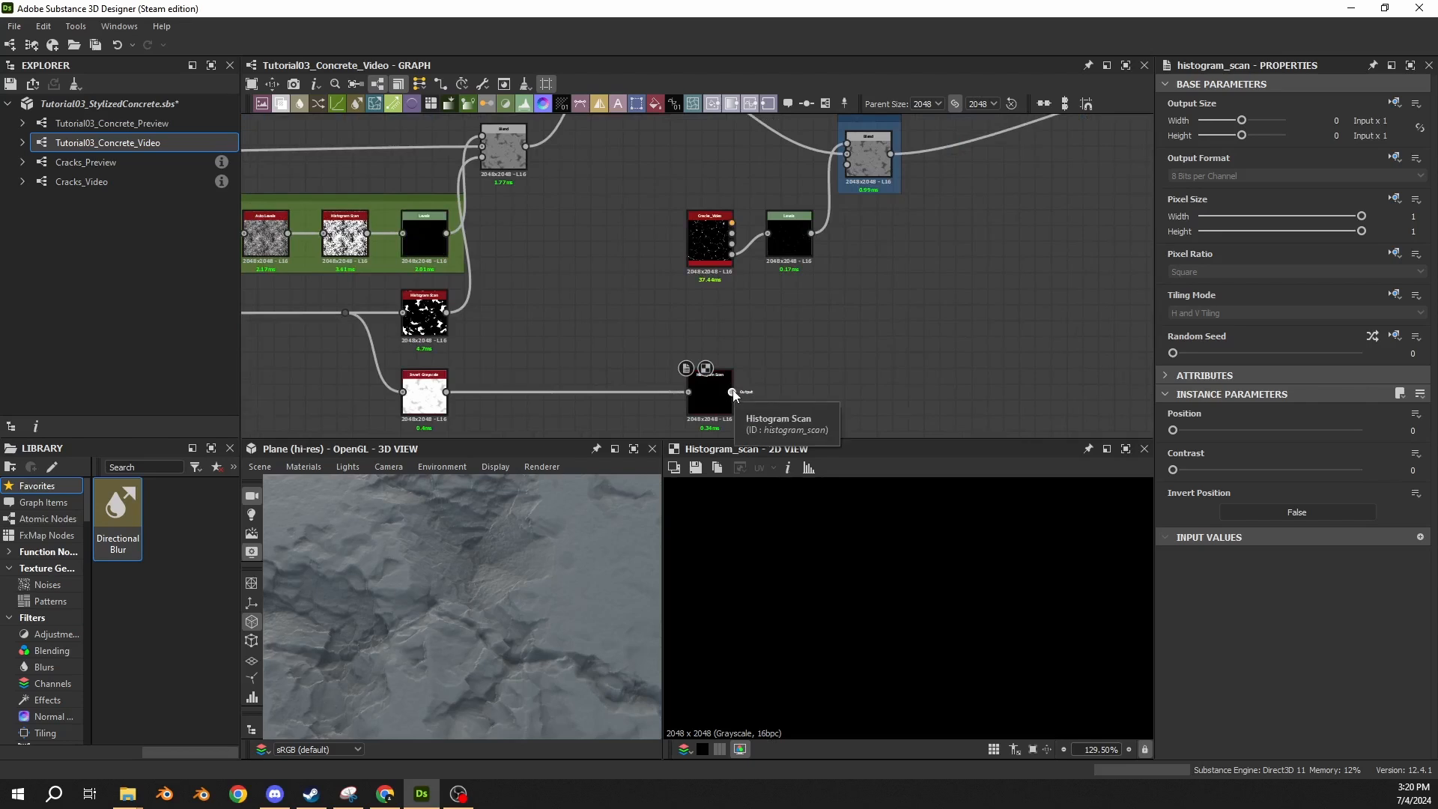
pyautogui.click(866, 153)
pyautogui.moveTo(866, 153); pyautogui.dragTo(861, 192, button='middle')
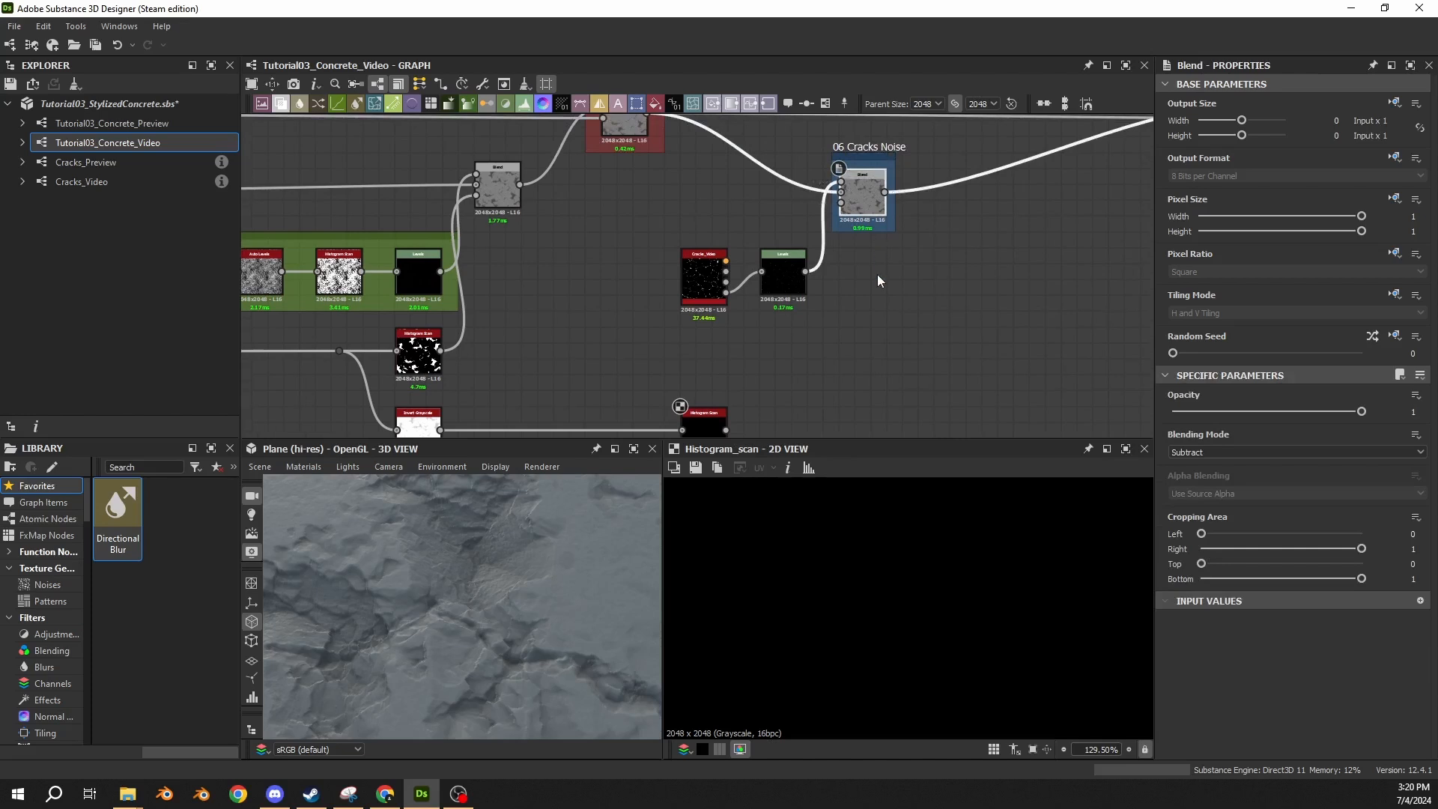
pyautogui.moveTo(878, 276); pyautogui.dragTo(831, 230, button='middle')
pyautogui.moveTo(680, 385); pyautogui.dragTo(795, 158)
pyautogui.moveTo(864, 209); pyautogui.dragTo(862, 281, button='middle')
pyautogui.click(860, 282)
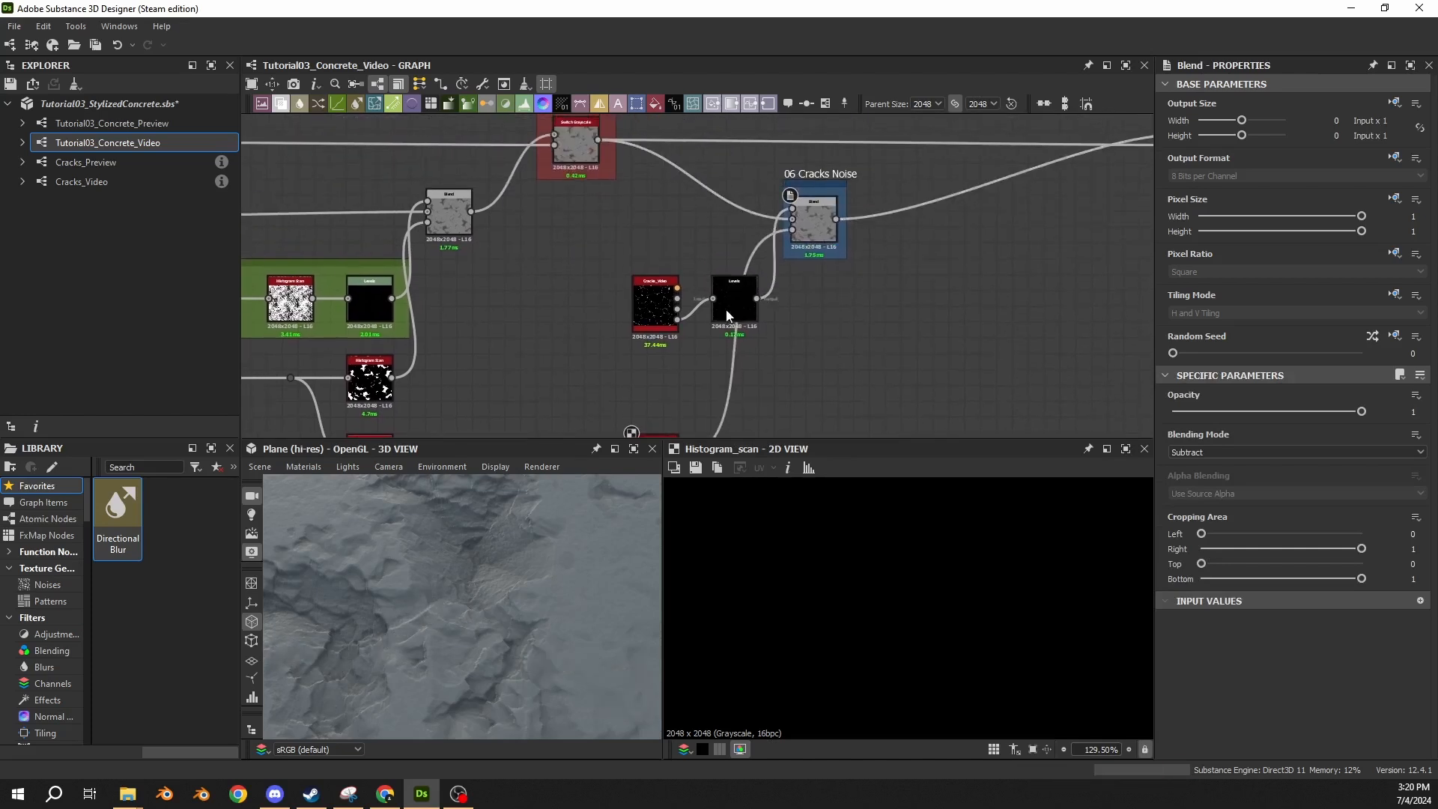
pyautogui.doubleClick(820, 235)
# Set the new Histogram Scan's Position to 0.075 and preview its mask.
pyautogui.moveTo(786, 338); pyautogui.dragTo(783, 120, button='middle')
pyautogui.click(669, 257)
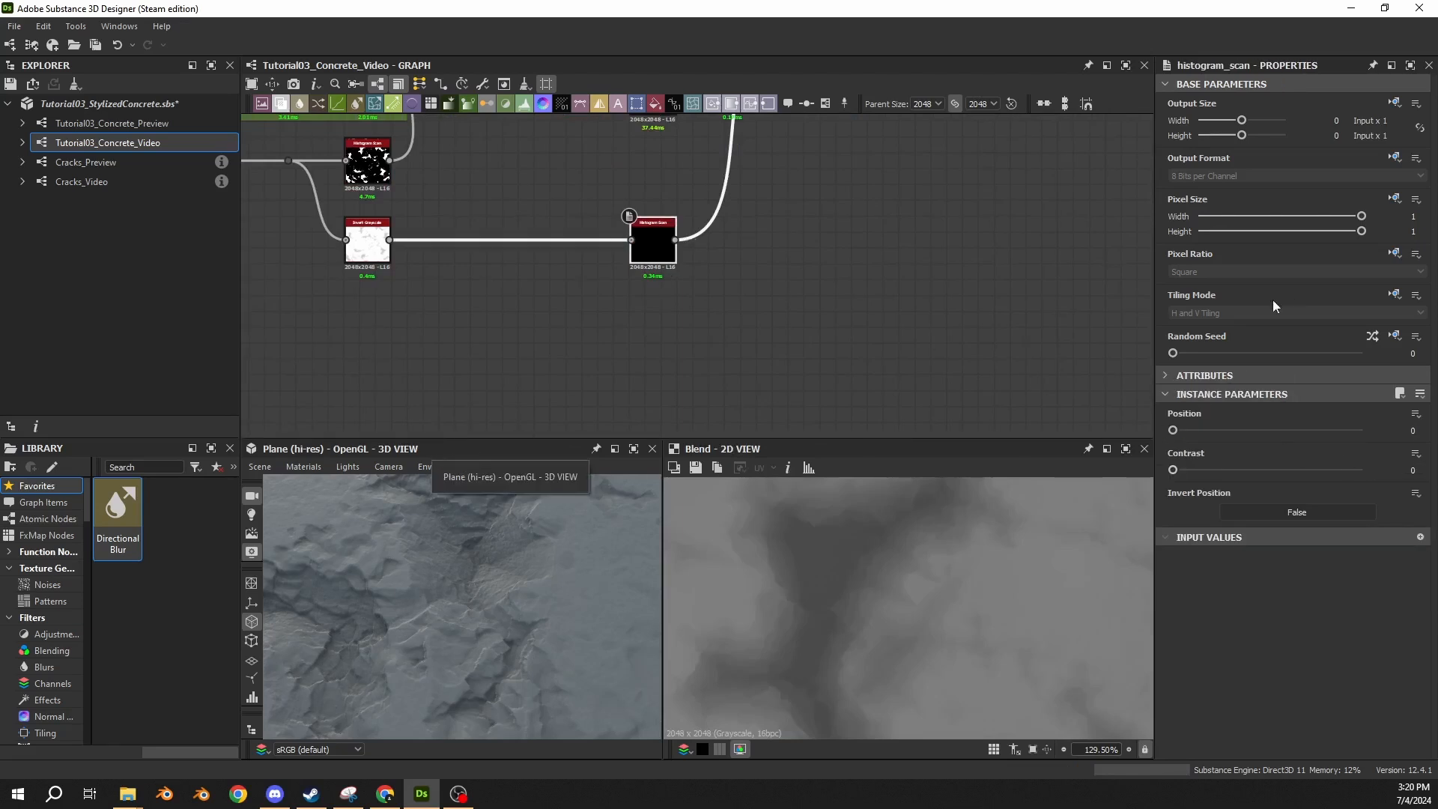
pyautogui.click(1413, 429)
pyautogui.write('0.075')
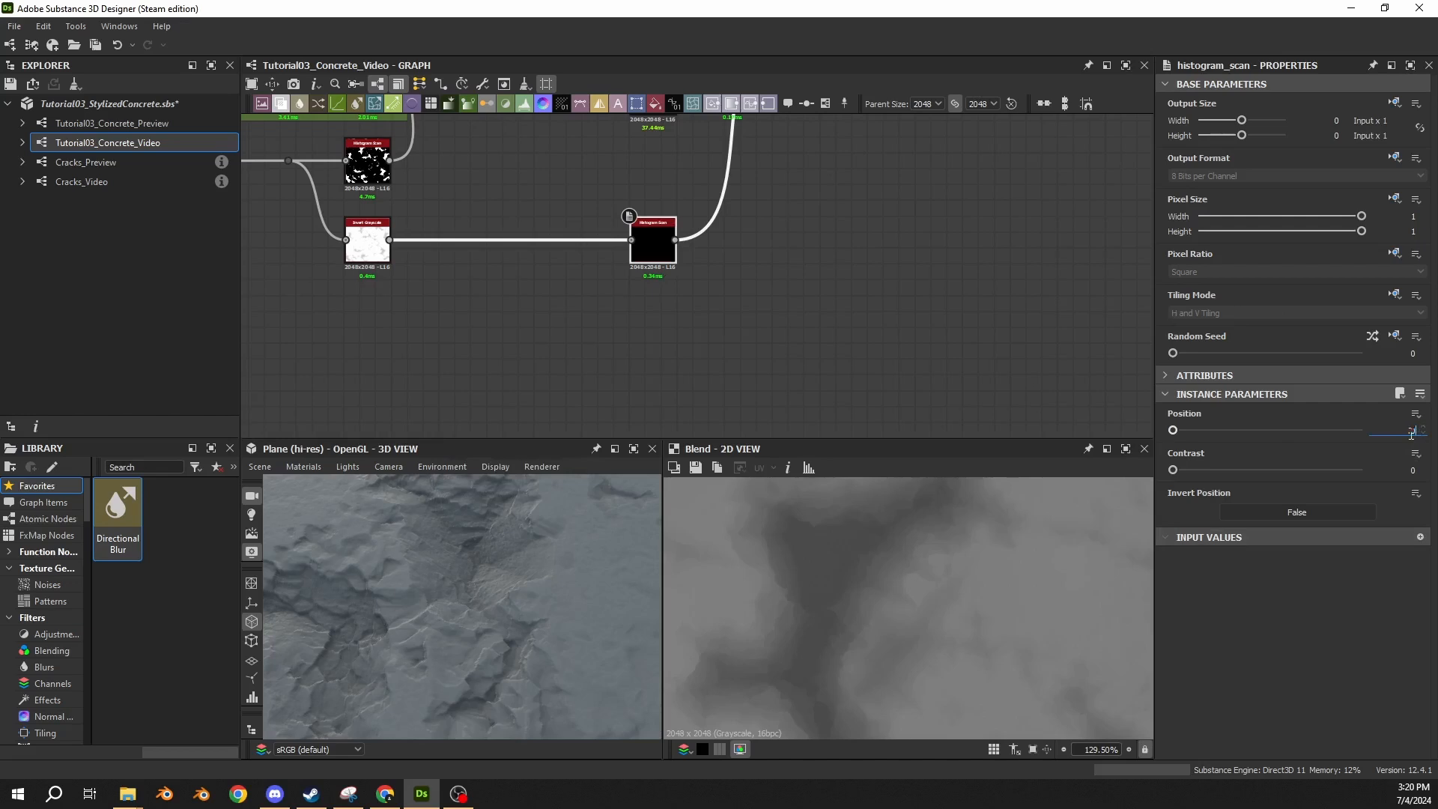
pyautogui.press('Return')
pyautogui.doubleClick(670, 258)
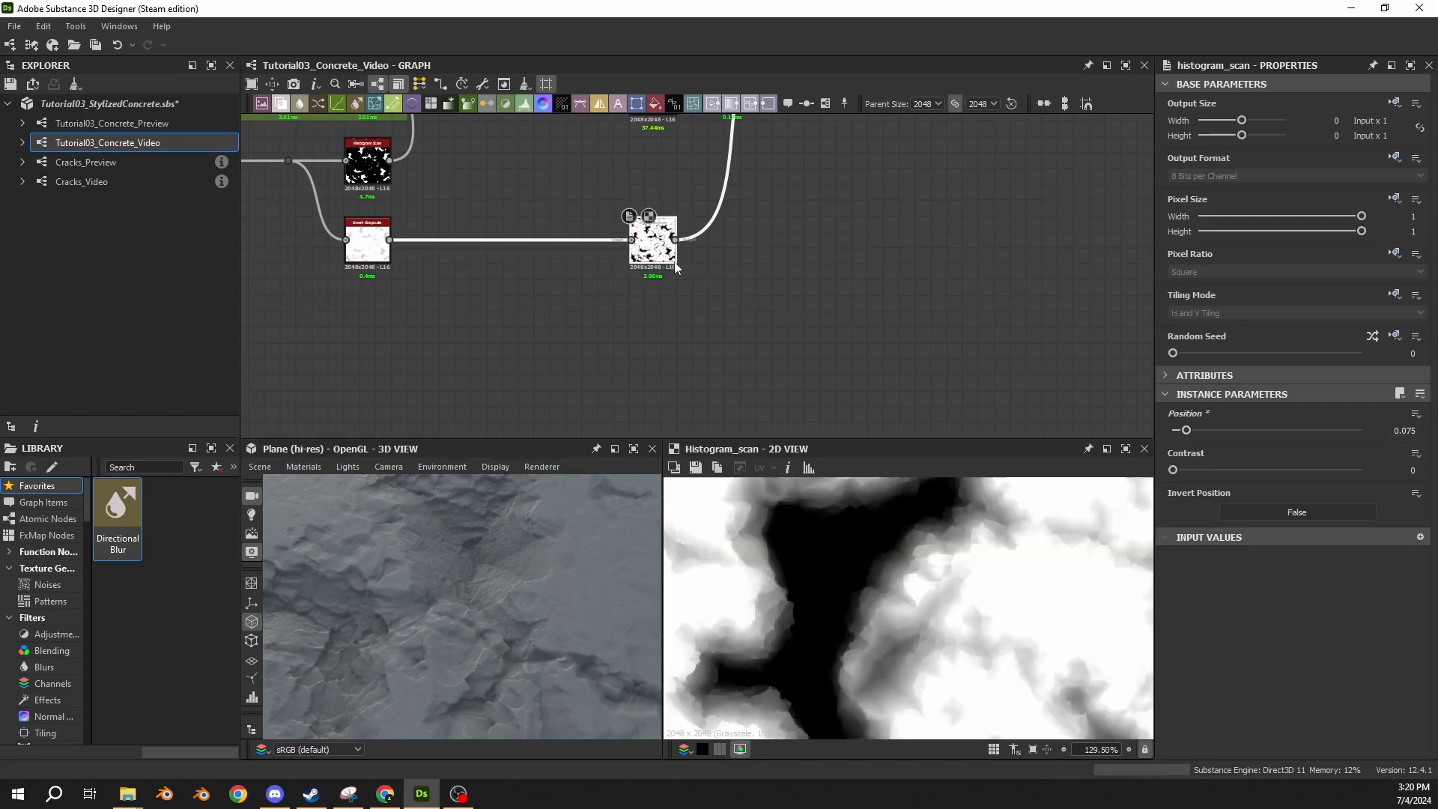
# Select the 06 Cracks Noise Blend and examine how the masked cracks meet the damaged areas on the 3D surface.
pyautogui.scroll(-3, 797, 251)
pyautogui.moveTo(797, 252); pyautogui.dragTo(794, 328, button='middle')
pyautogui.click(799, 193)
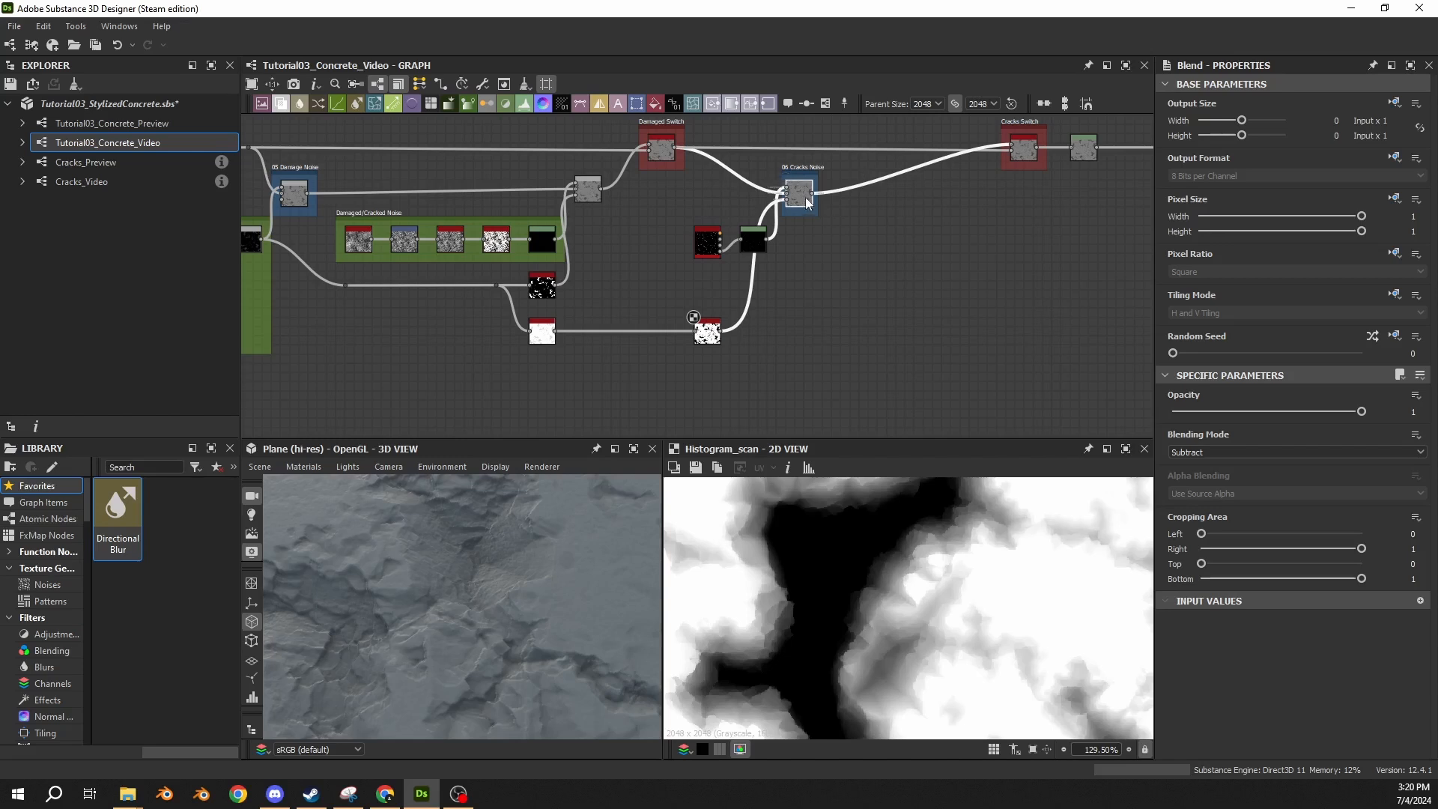
pyautogui.scroll(-2, 514, 593)
pyautogui.scroll(-3, 512, 590)
pyautogui.scroll(3, 504, 587)
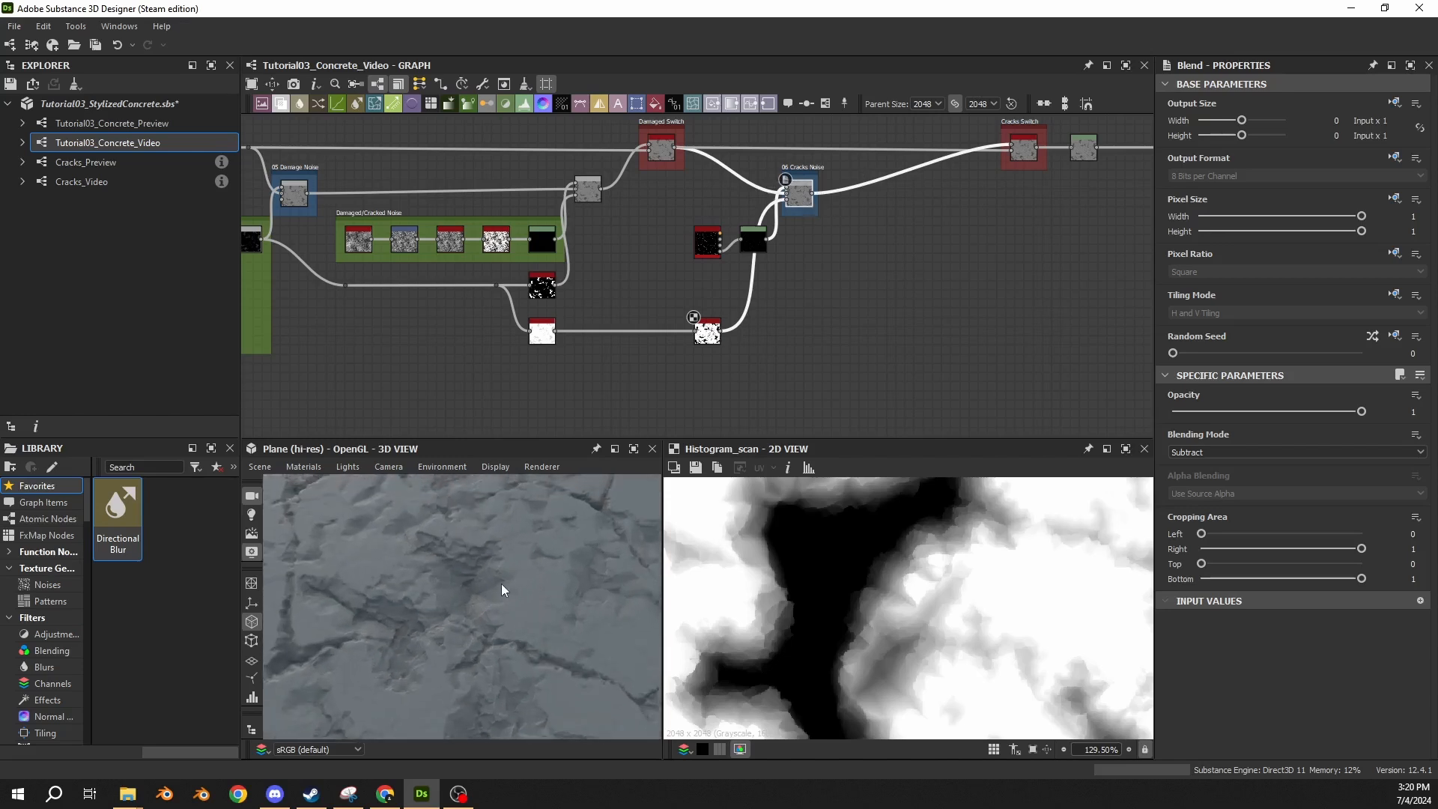
pyautogui.scroll(-2, 503, 599)
pyautogui.scroll(2, 504, 607)
pyautogui.moveTo(504, 607); pyautogui.dragTo(379, 639, button='middle')
pyautogui.scroll(1, 427, 565)
pyautogui.scroll(-3, 427, 565)
pyautogui.scroll(3, 428, 615)
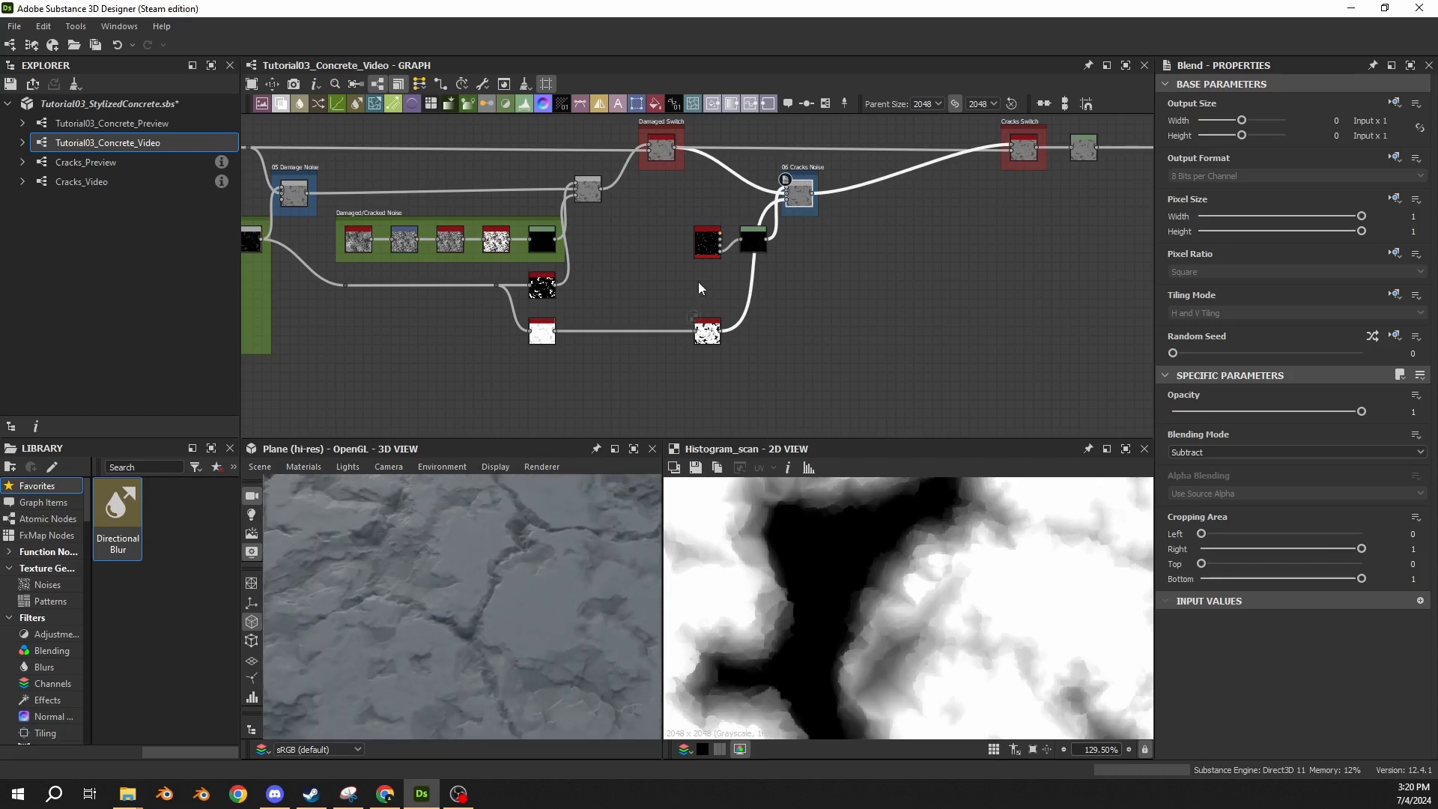
# Disconnect and restore the Histogram Scan mask on the 06 Cracks Noise Blend to compare the 3D surface with and without it.
pyautogui.moveTo(787, 199); pyautogui.dragTo(821, 222)
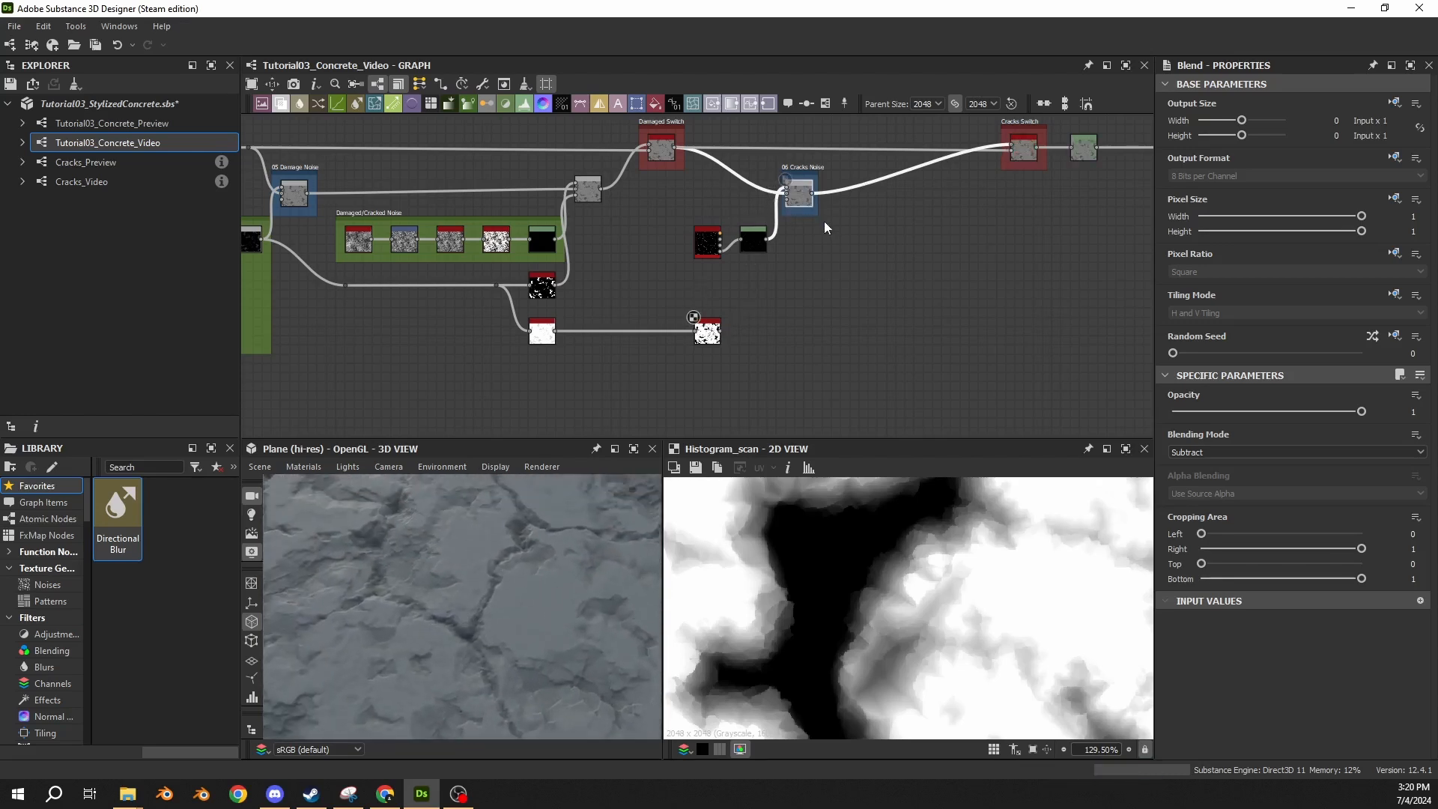
pyautogui.hotkey('ctrl', 'z')
pyautogui.moveTo(373, 583); pyautogui.dragTo(452, 599)
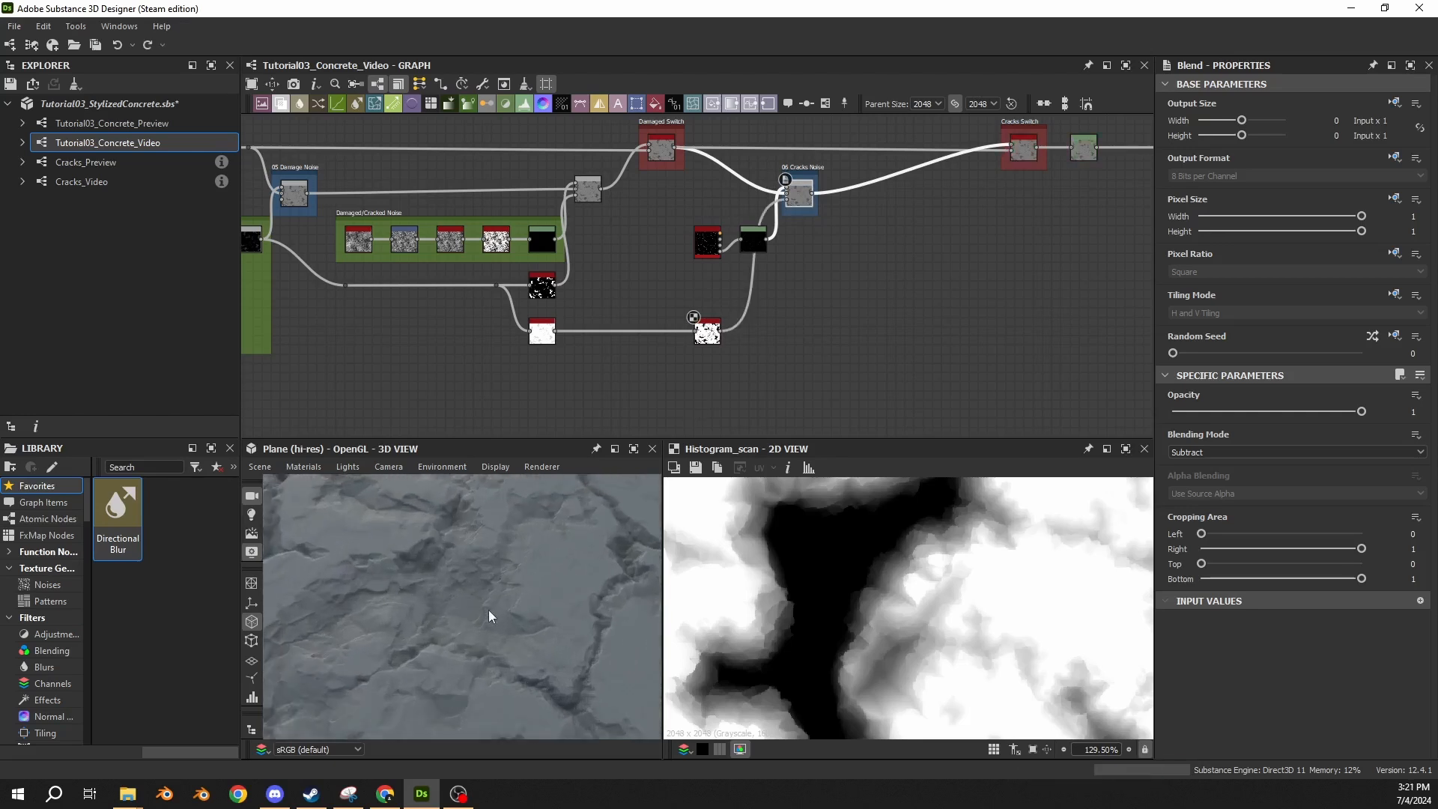
pyautogui.hotkey('ctrl', 'z')
pyautogui.hotkey('ctrl', 'y')
pyautogui.hotkey('ctrl', 'y')
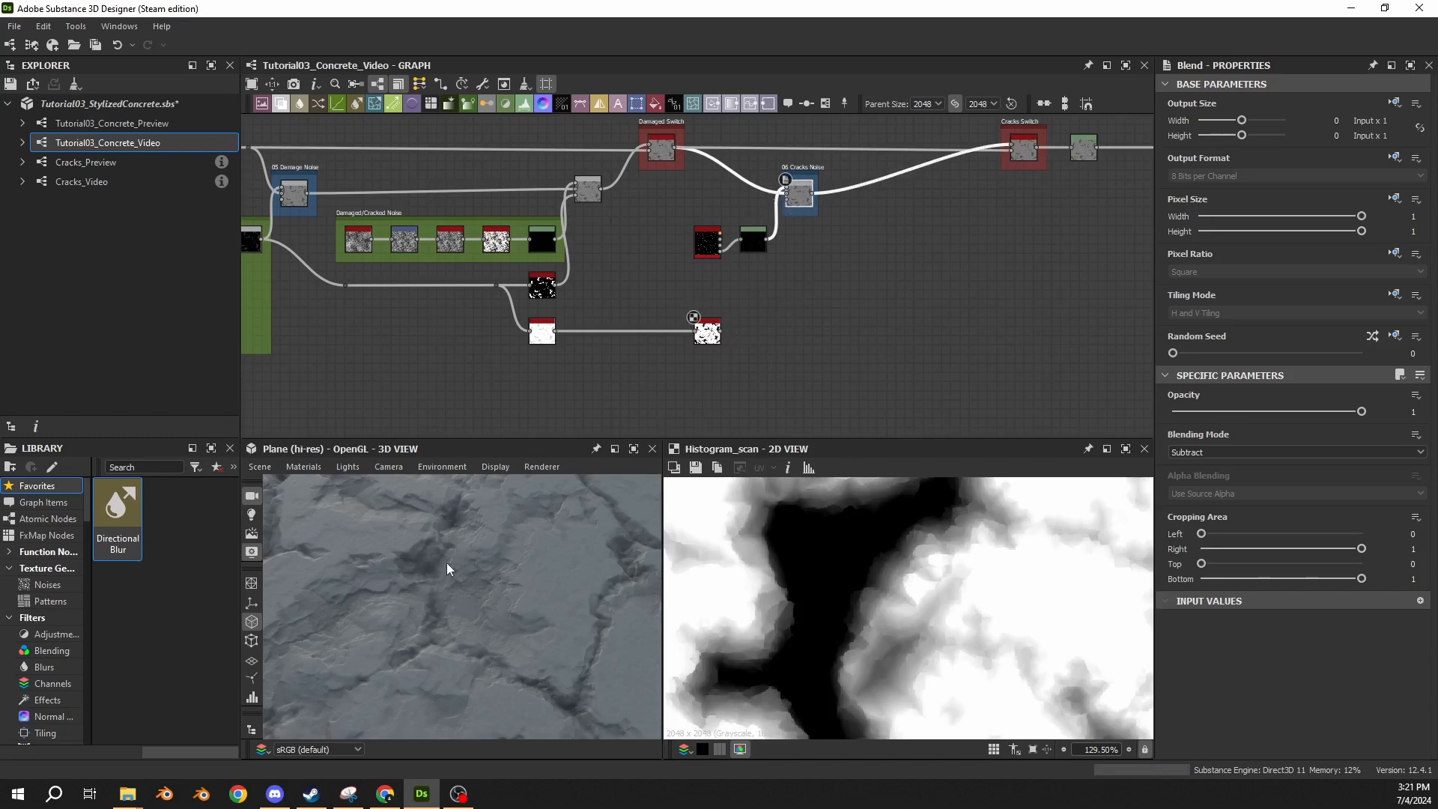
pyautogui.moveTo(720, 330); pyautogui.dragTo(791, 212)
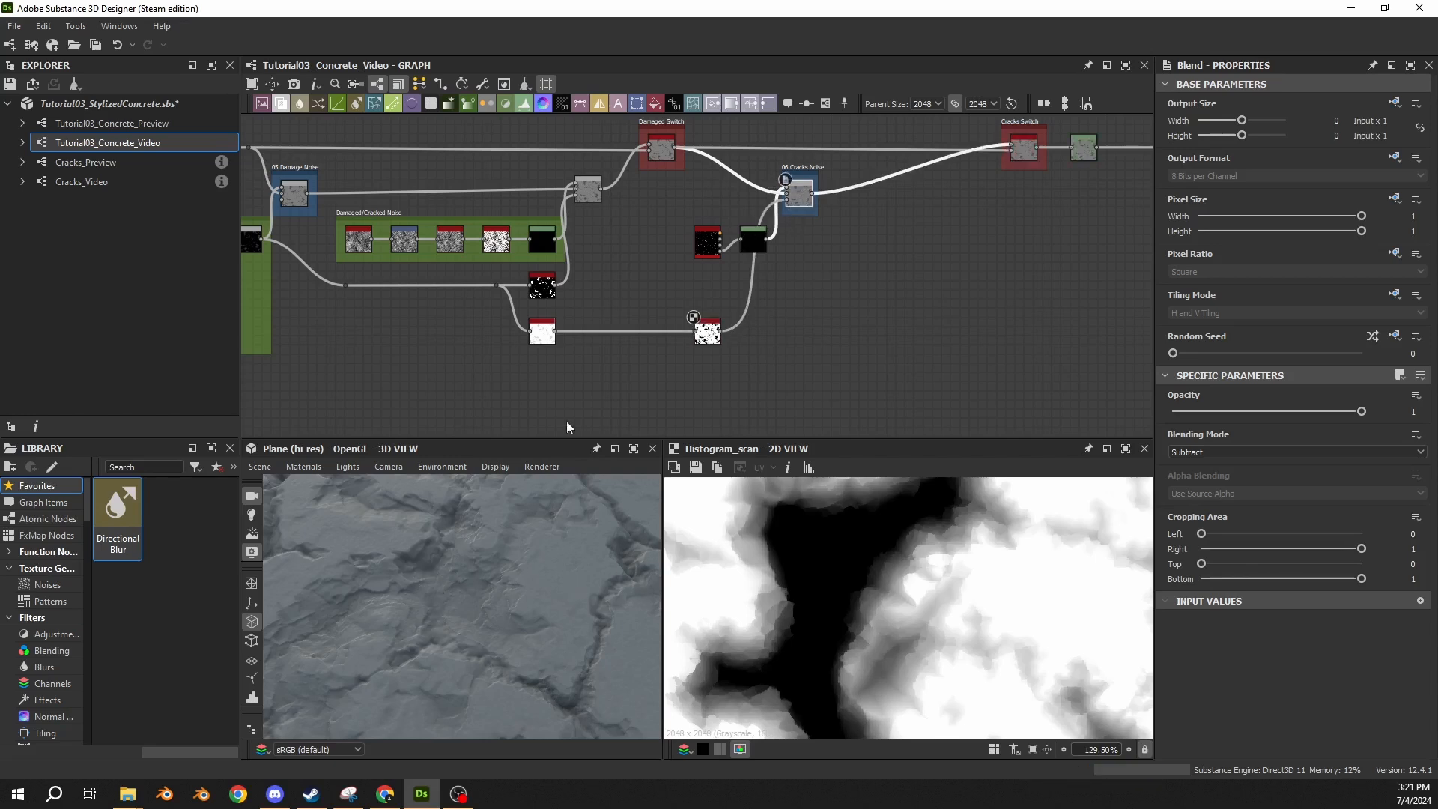
pyautogui.moveTo(481, 582); pyautogui.dragTo(508, 530)
pyautogui.click(711, 334)
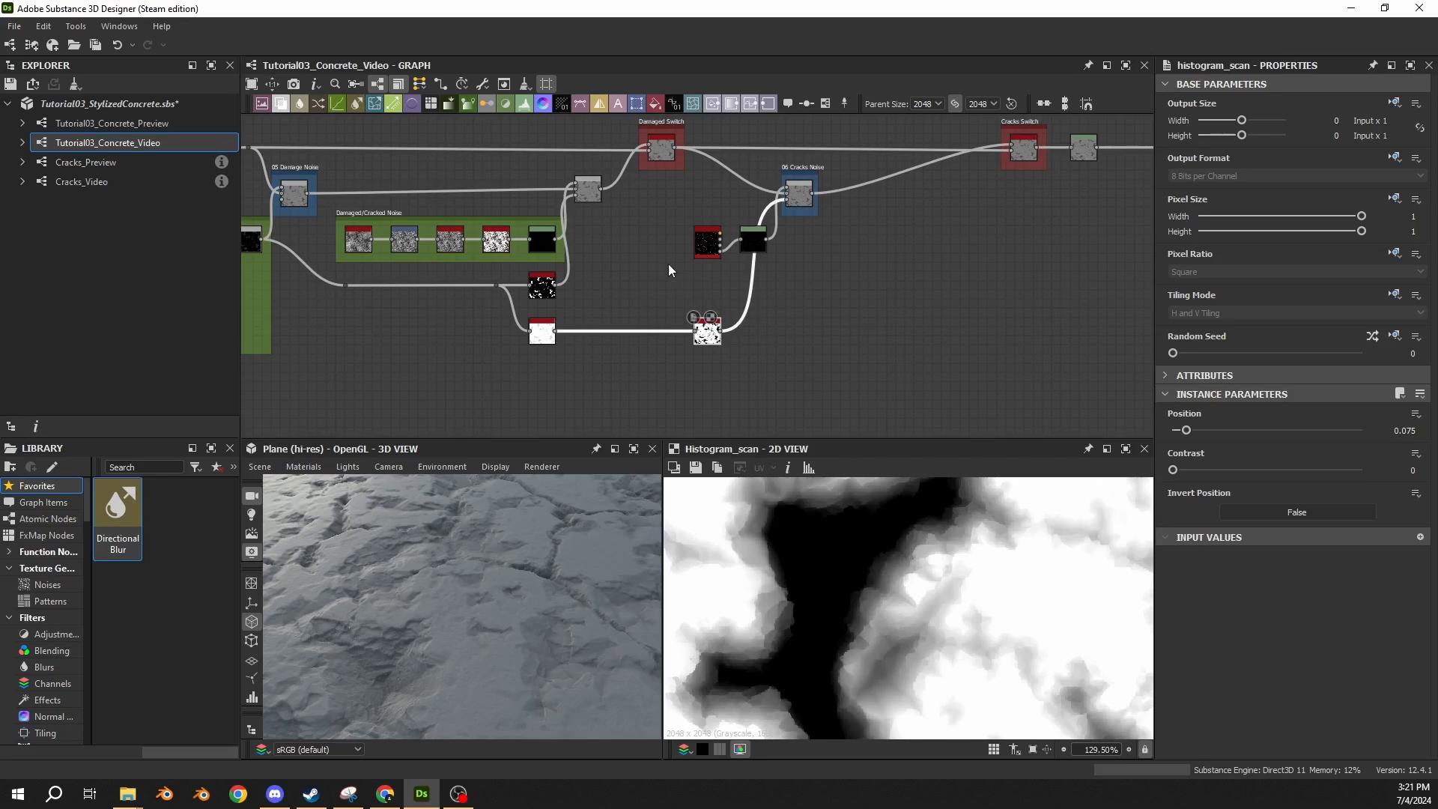
# Frame the Cracks_Video node, setting the frame's hue to 0.25 and its title to "Cracks".
pyautogui.scroll(4, 669, 264)
pyautogui.click(600, 280)
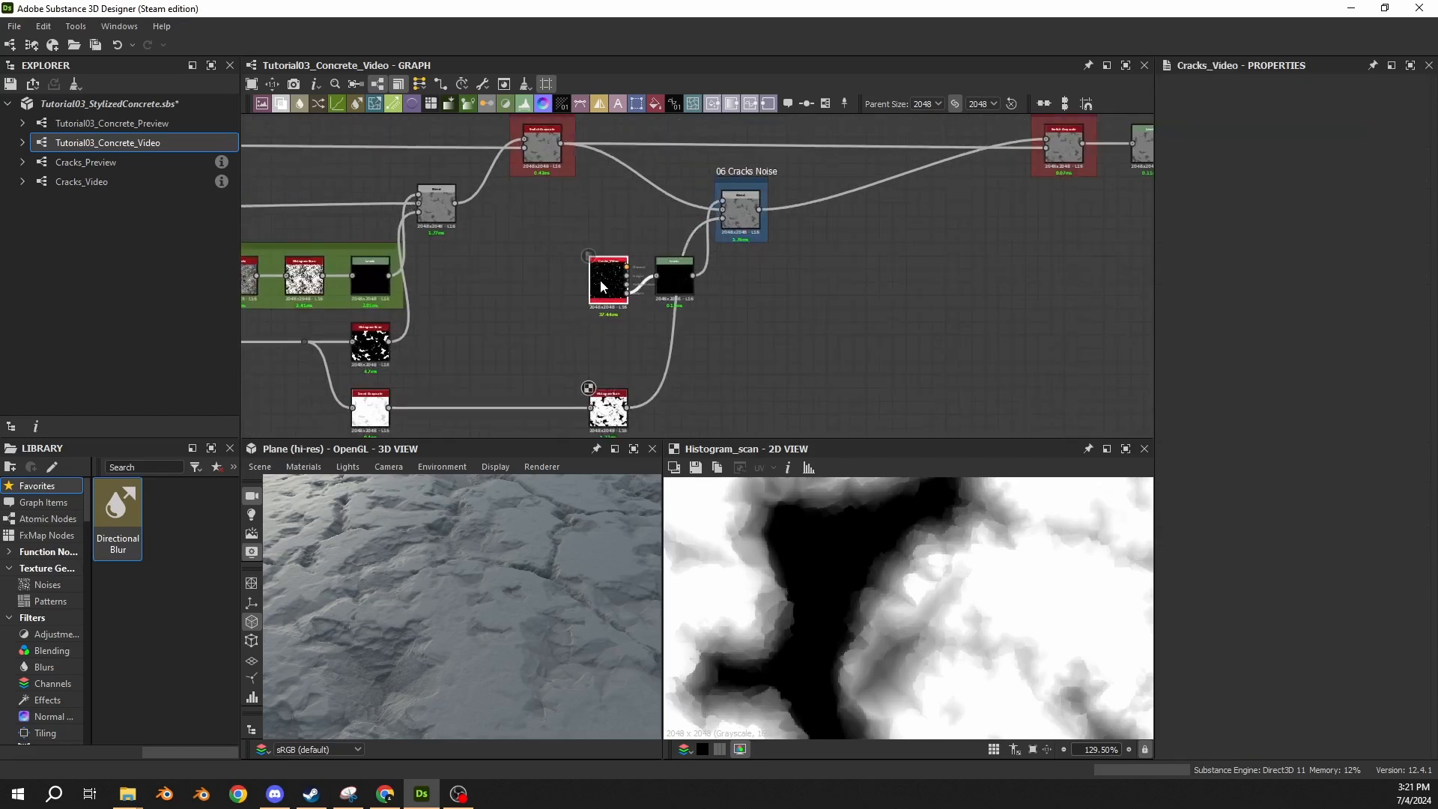
pyautogui.click(789, 108)
pyautogui.click(1423, 302)
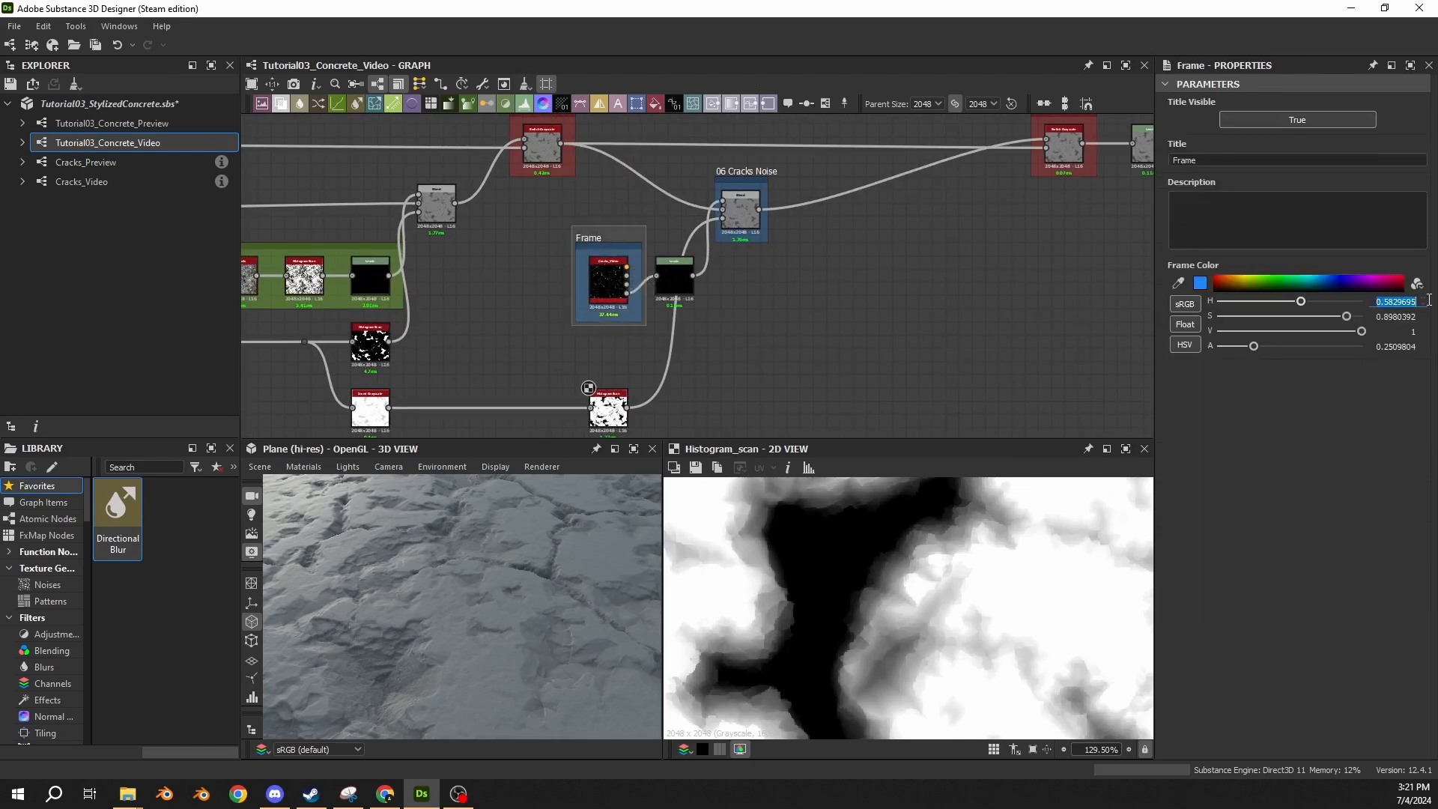
pyautogui.write('0.25')
pyautogui.press('Return')
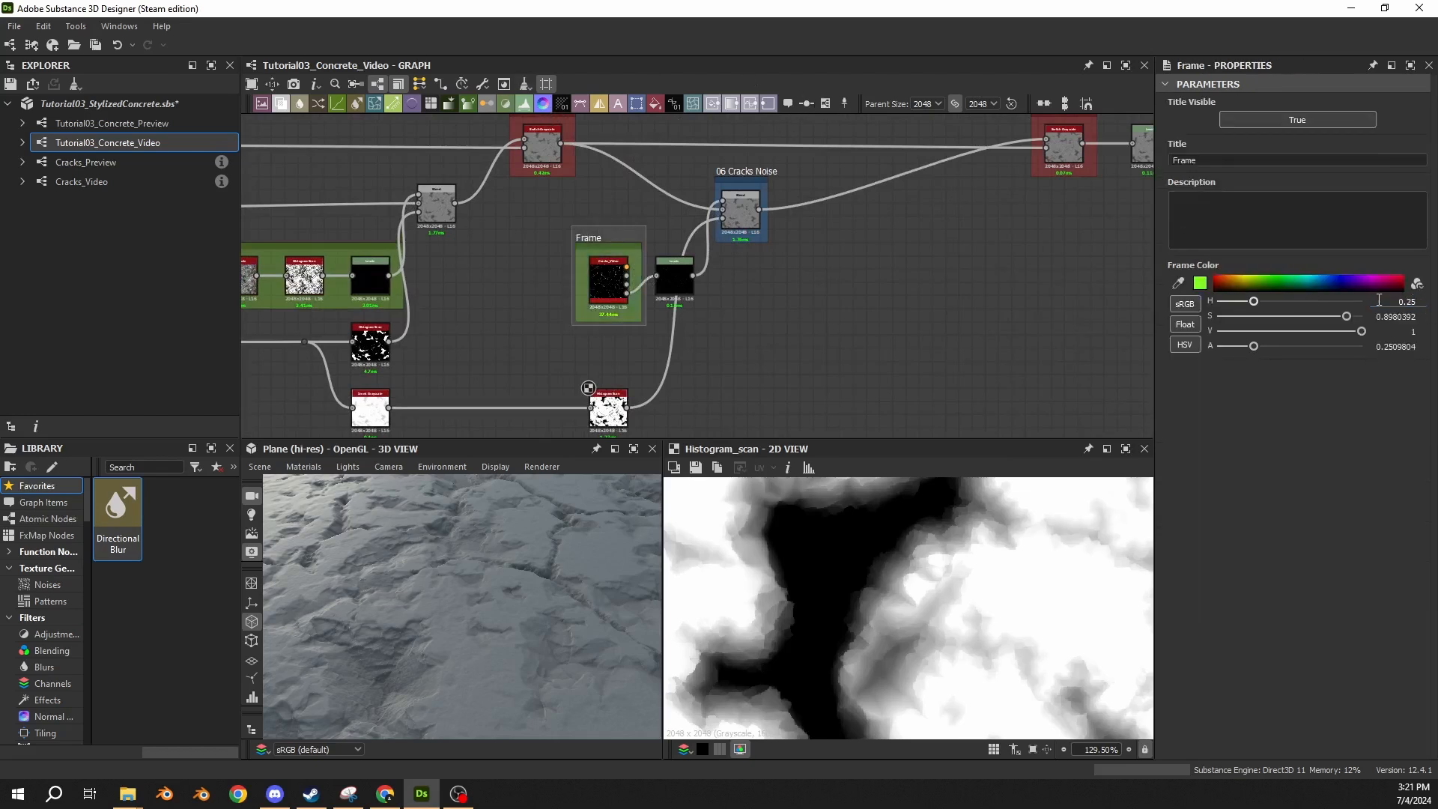
pyautogui.doubleClick(1204, 160)
pyautogui.write('Cracks')
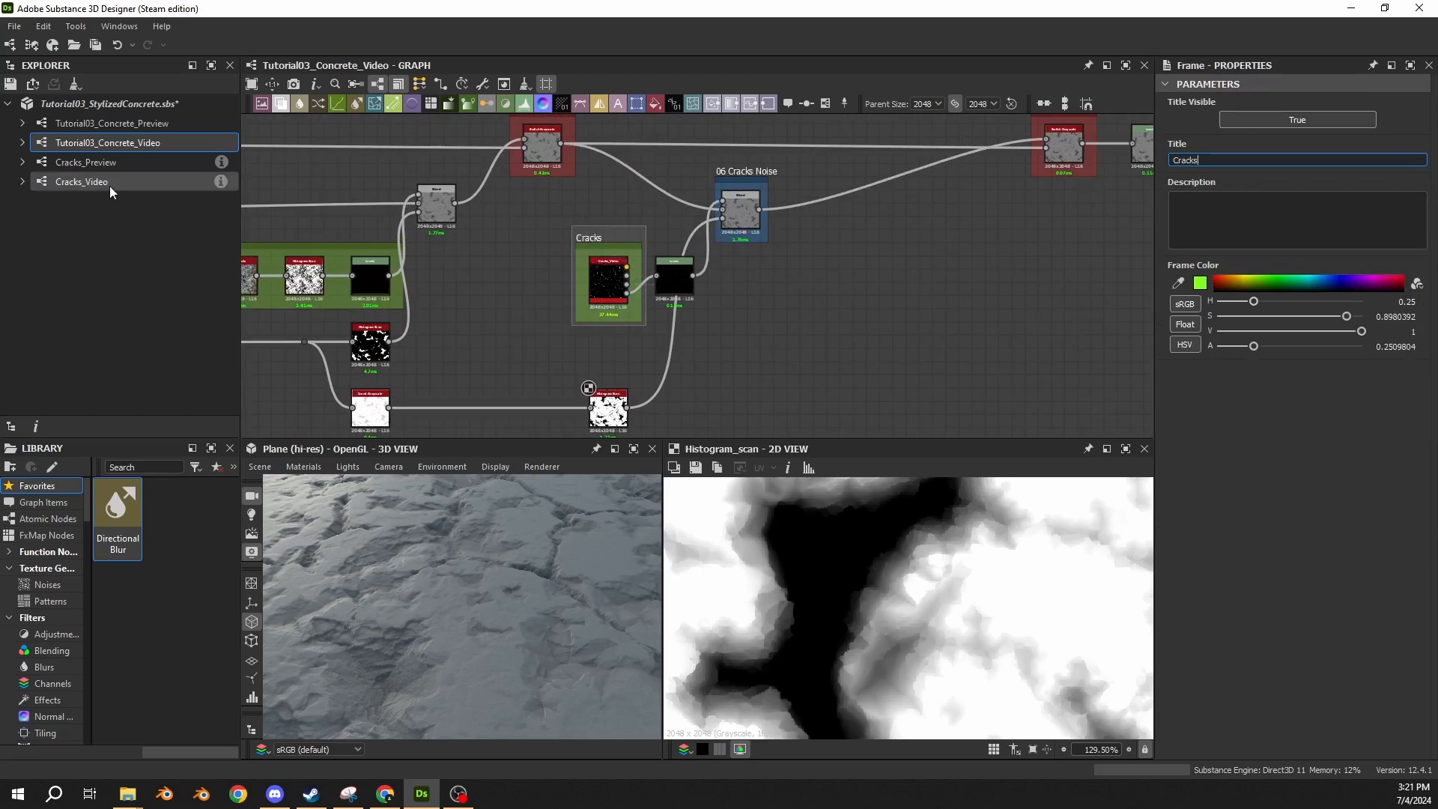
# Rename the "06 Cracks Noise" frame to "Cracks Added" and select the Blend node inside it.
pyautogui.click(109, 183)
pyautogui.moveTo(802, 257); pyautogui.dragTo(714, 300, button='middle')
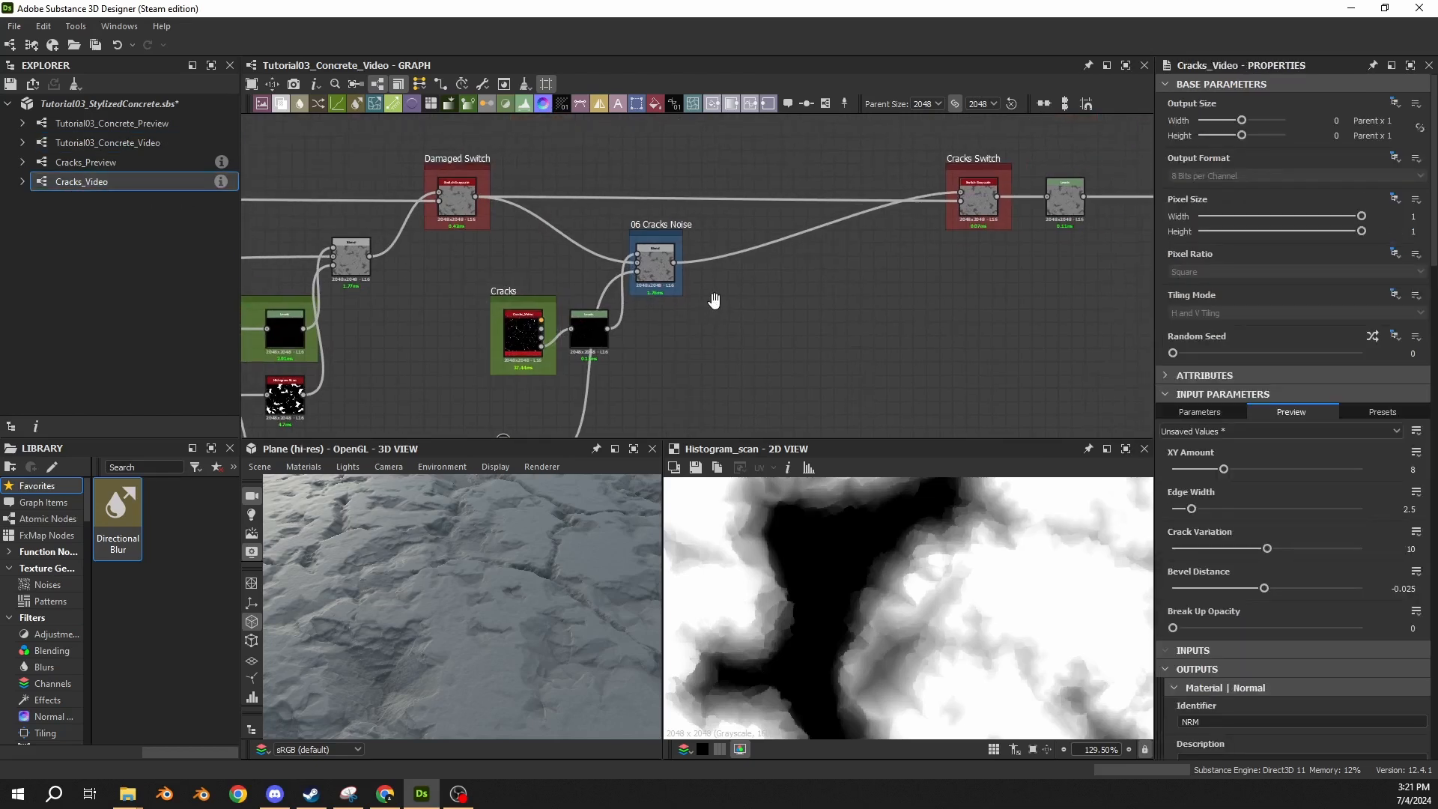
pyautogui.click(666, 227)
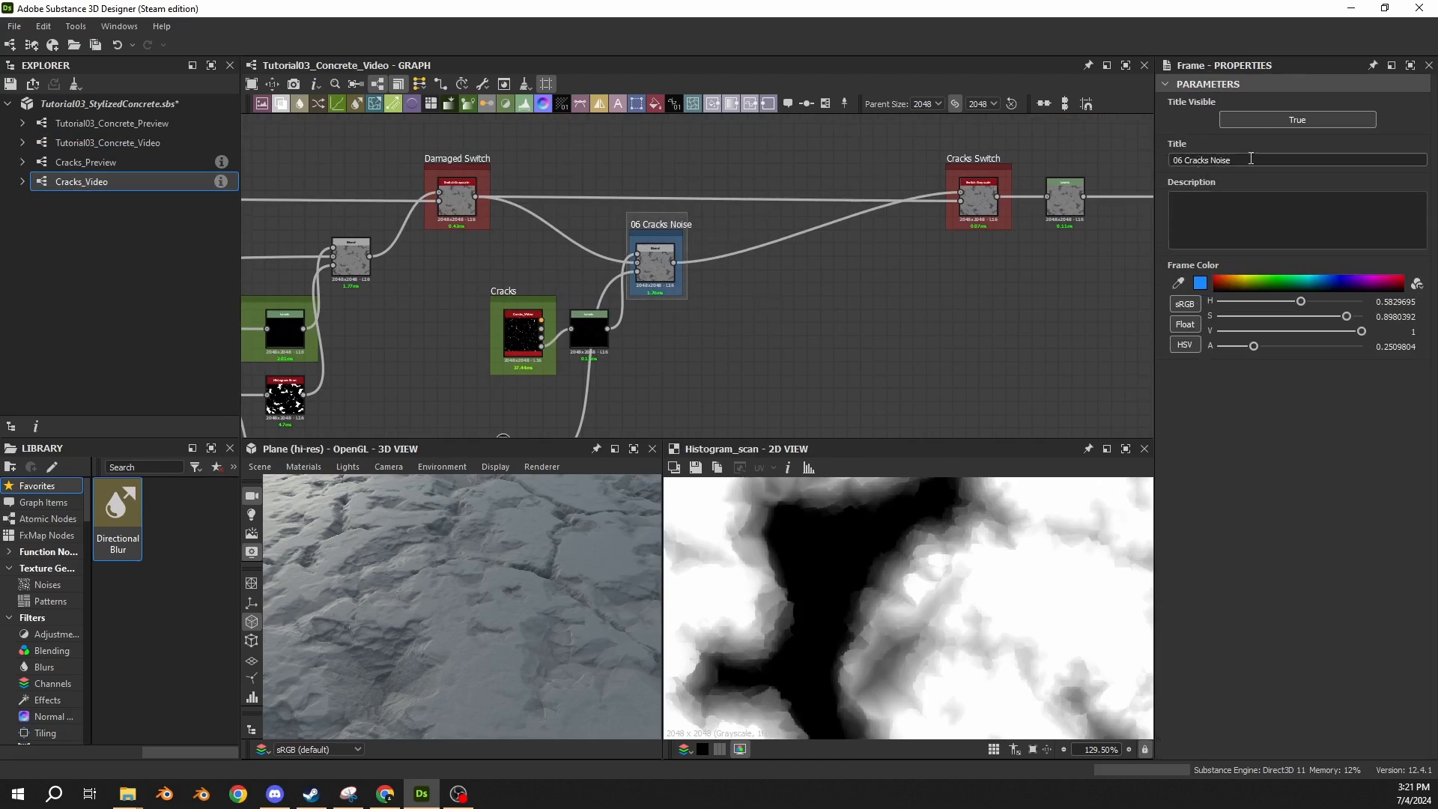
pyautogui.moveTo(1251, 160); pyautogui.dragTo(1168, 162)
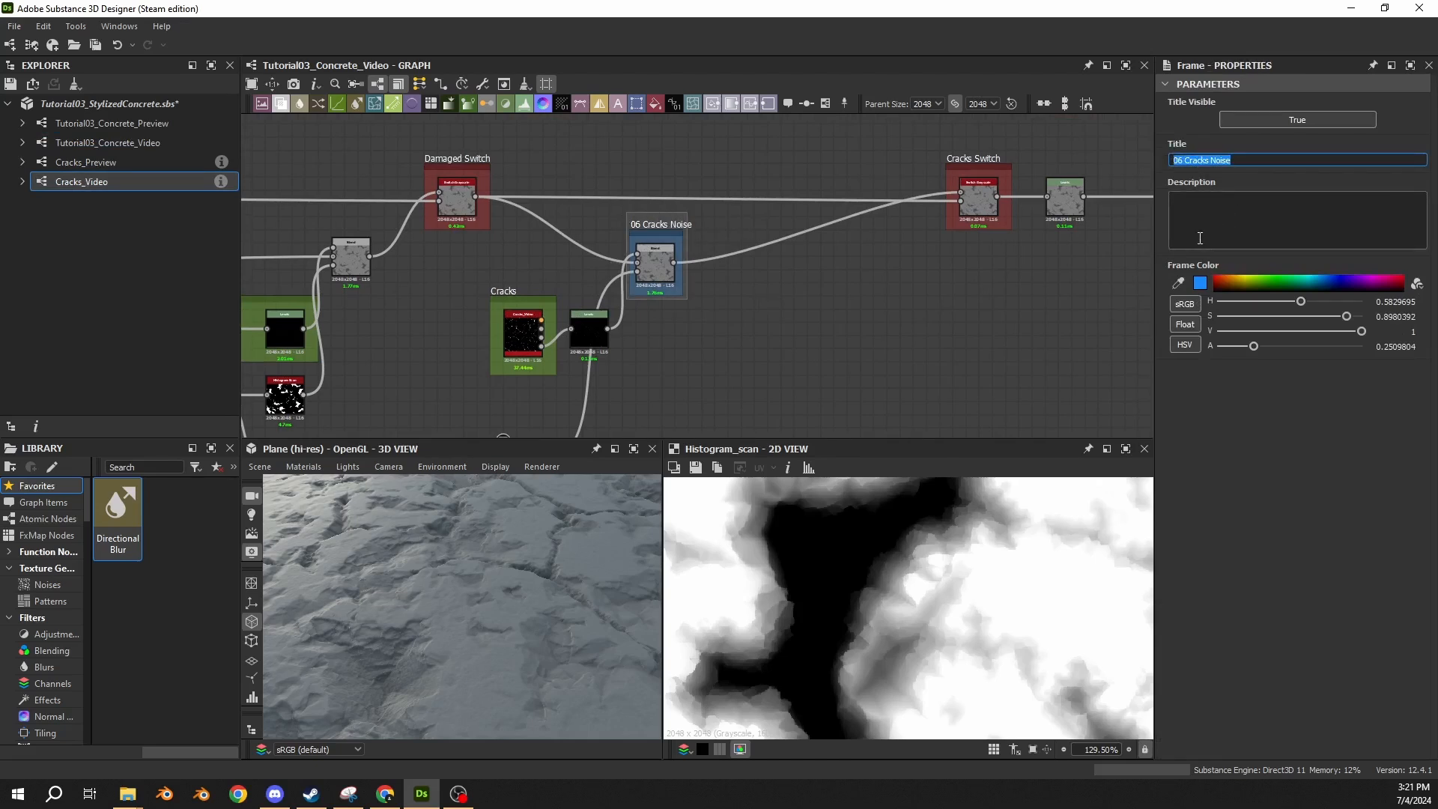
pyautogui.write('Cracks Added')
pyautogui.press('BackSpace')
pyautogui.press('BackSpace')
pyautogui.press('BackSpace')
pyautogui.press('BackSpace')
pyautogui.write('Added')
pyautogui.click(660, 282)
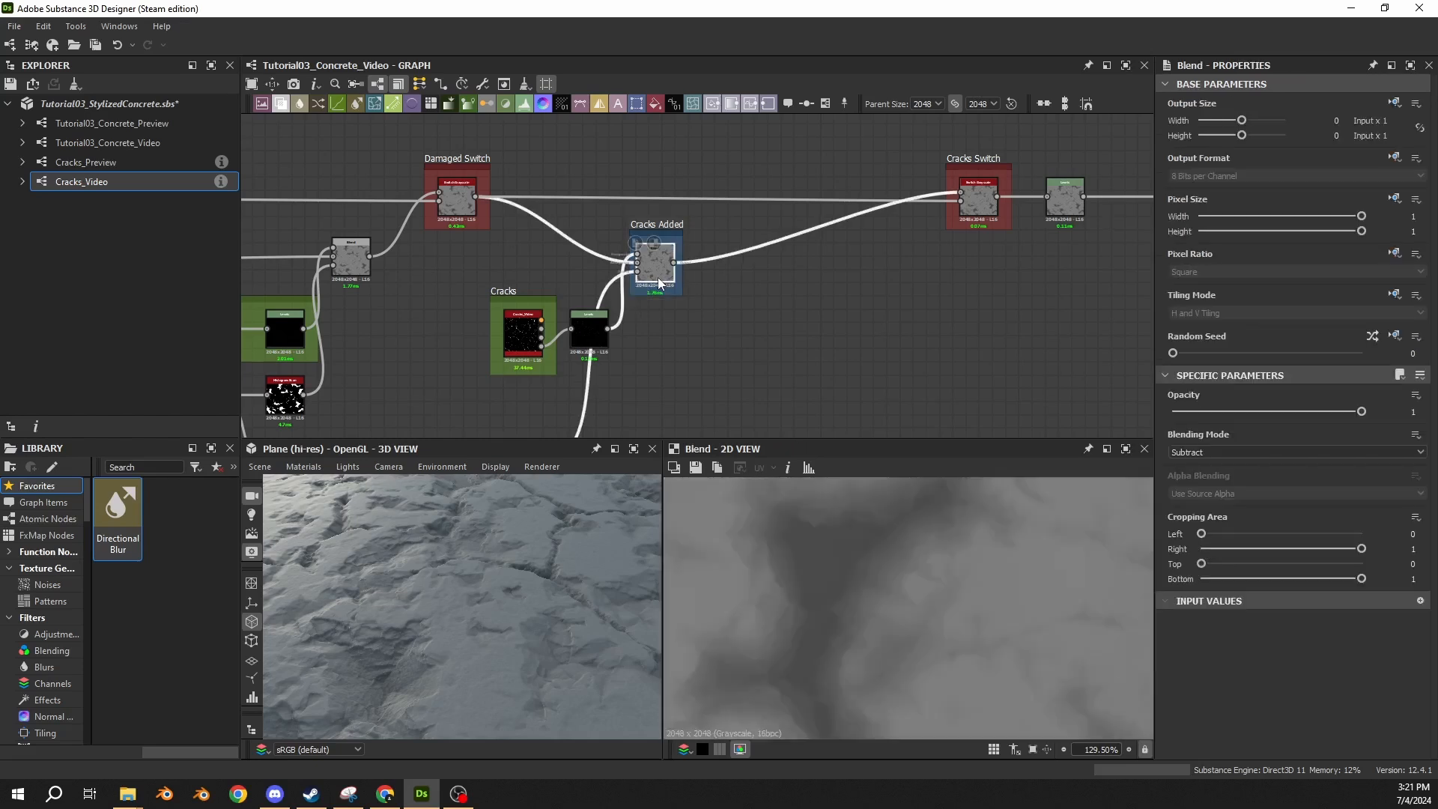
# Add a Blend node fed by the Cracks Added Blend and set its blending mode to Subtract.
pyautogui.moveTo(788, 254); pyautogui.dragTo(674, 320, button='middle')
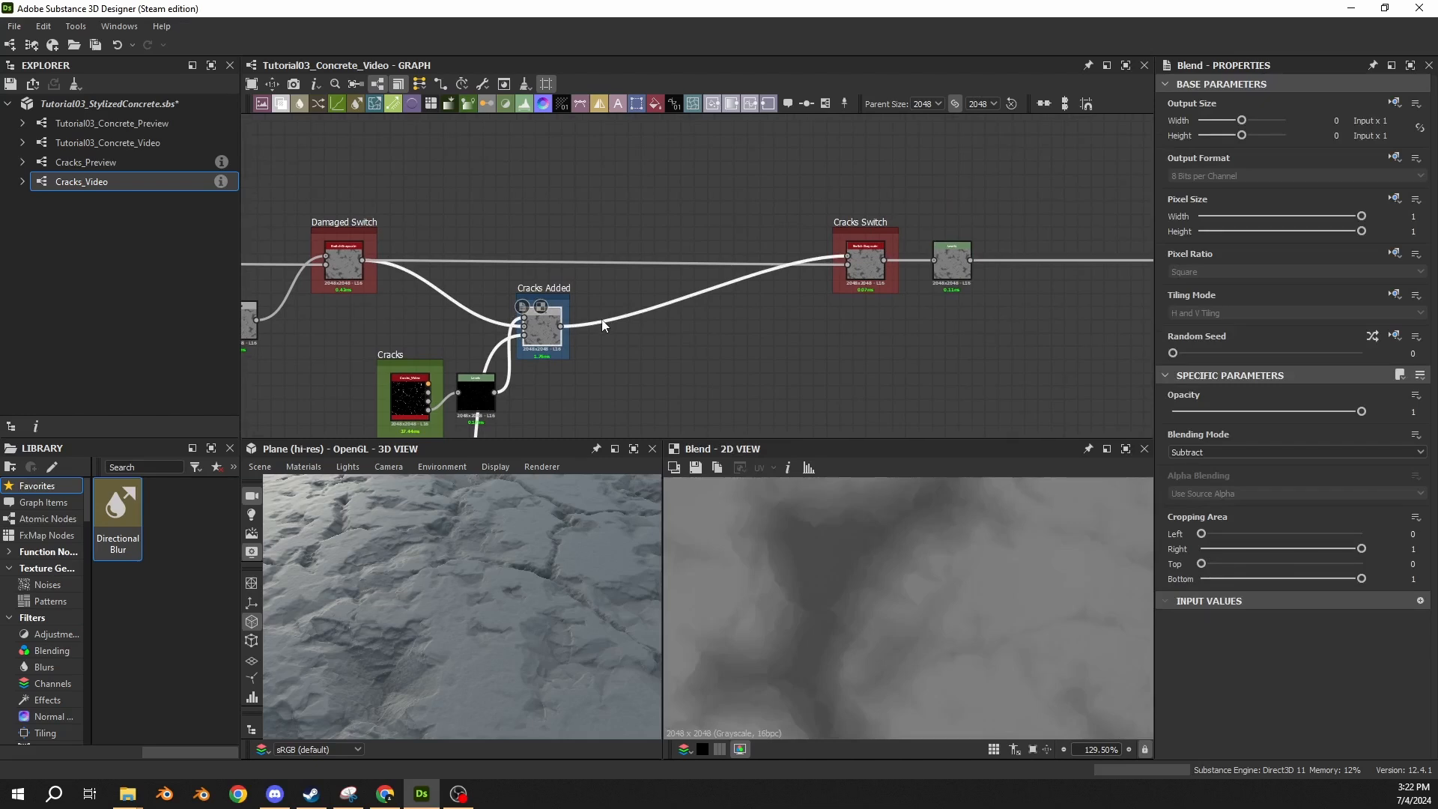
pyautogui.moveTo(561, 327); pyautogui.dragTo(703, 327)
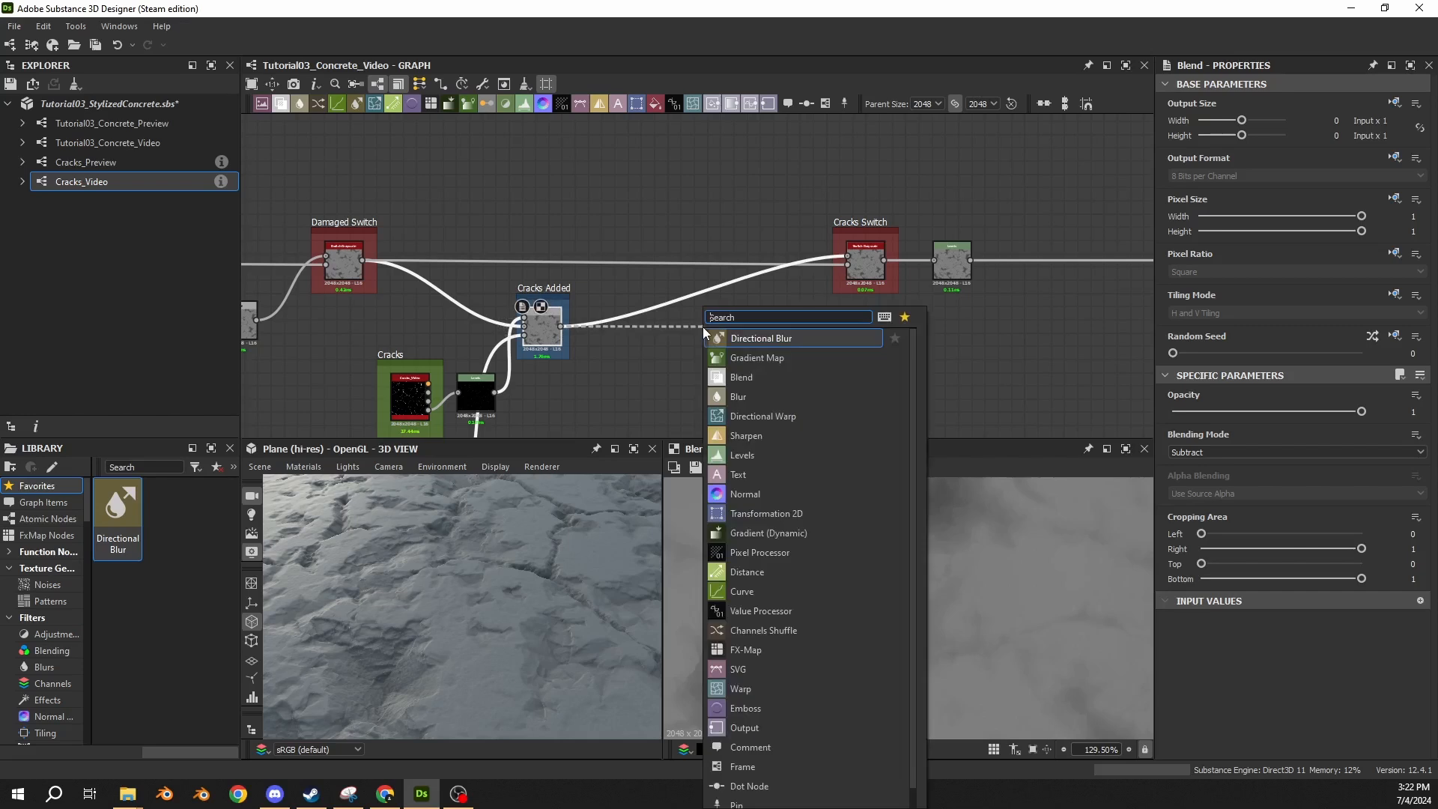
pyautogui.write('blend')
pyautogui.press('Return')
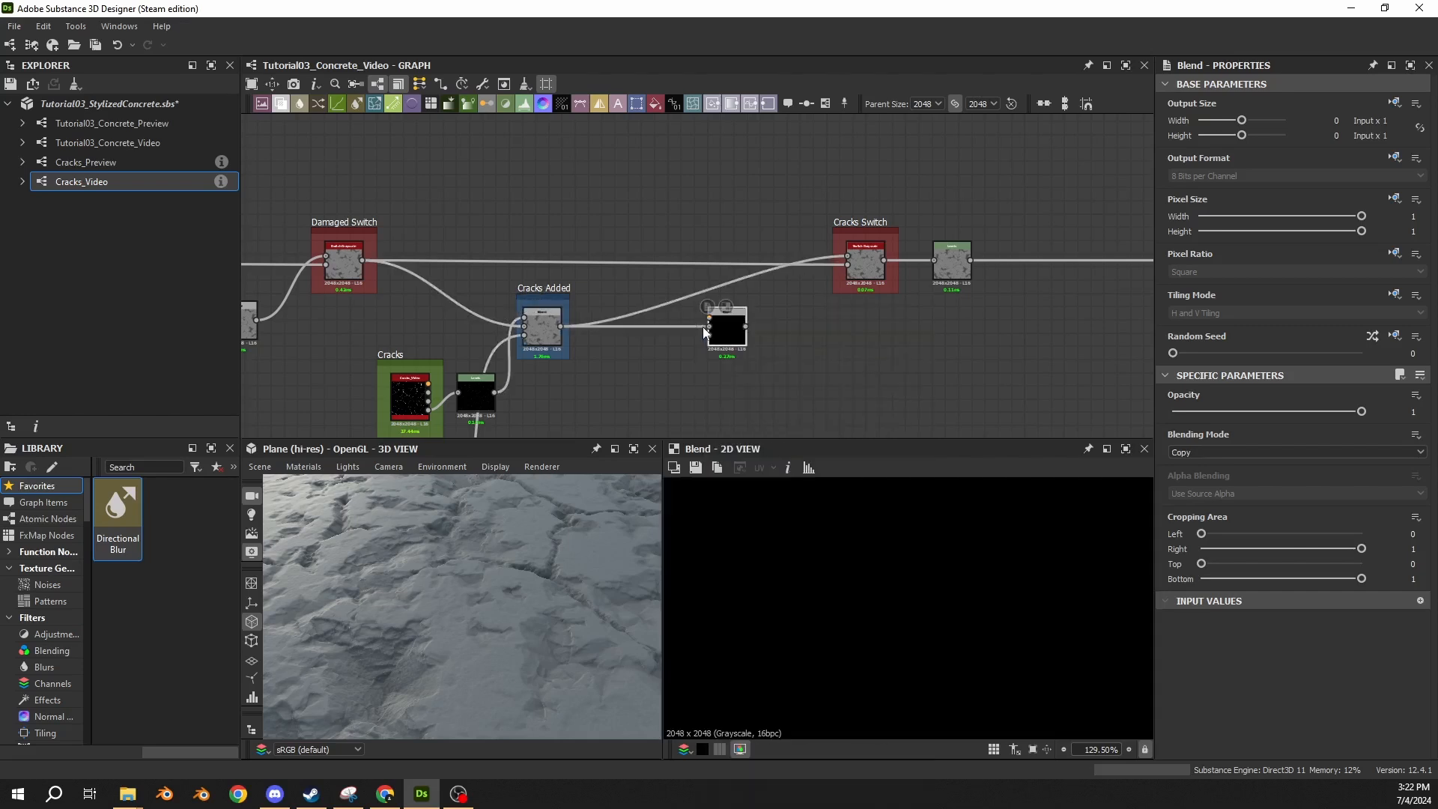
pyautogui.click(1273, 452)
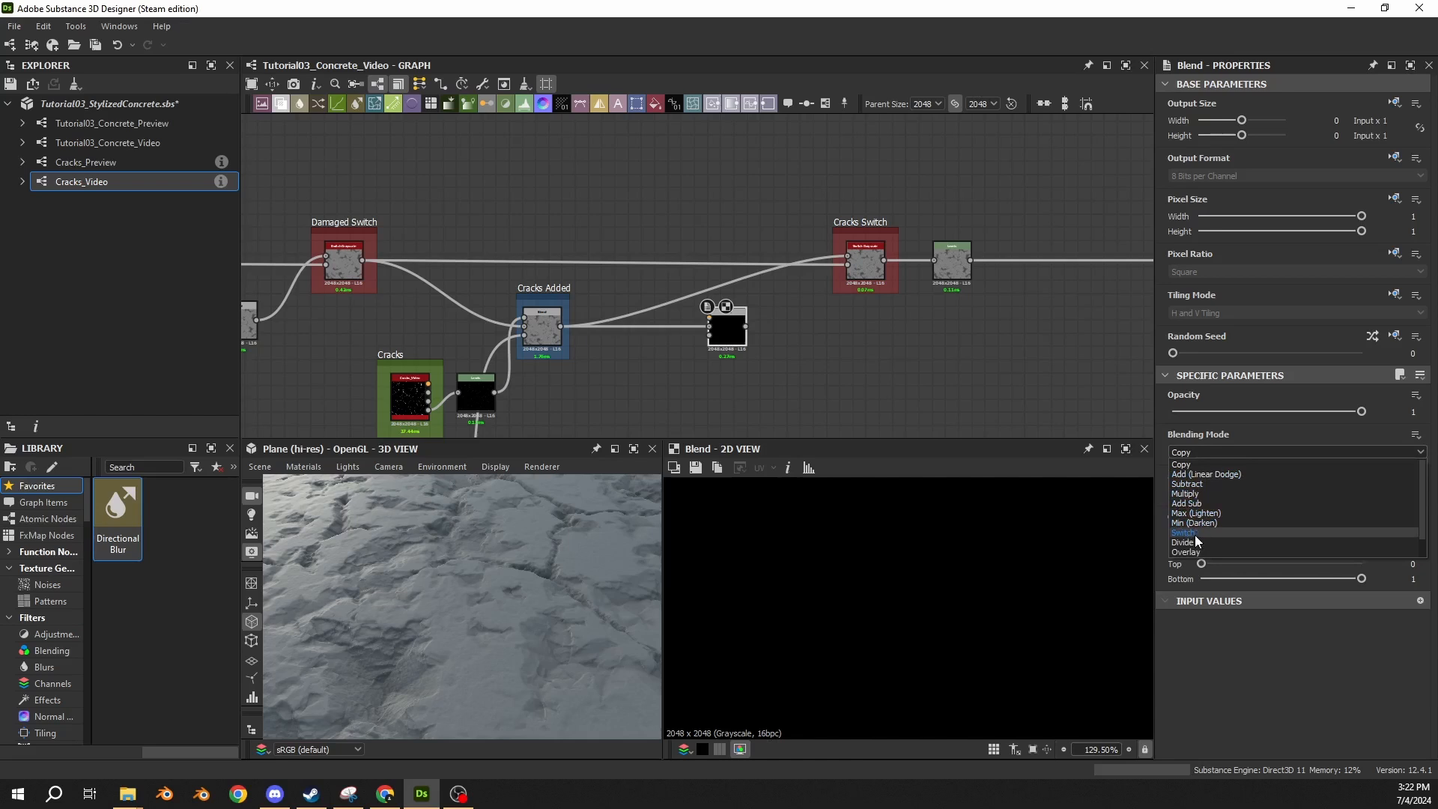
pyautogui.click(1187, 484)
# Add a Histogram Scan node fed by the Cracks_Video node's "output" port and place it below the new Subtract Blend.
pyautogui.moveTo(863, 388); pyautogui.dragTo(967, 278, button='middle')
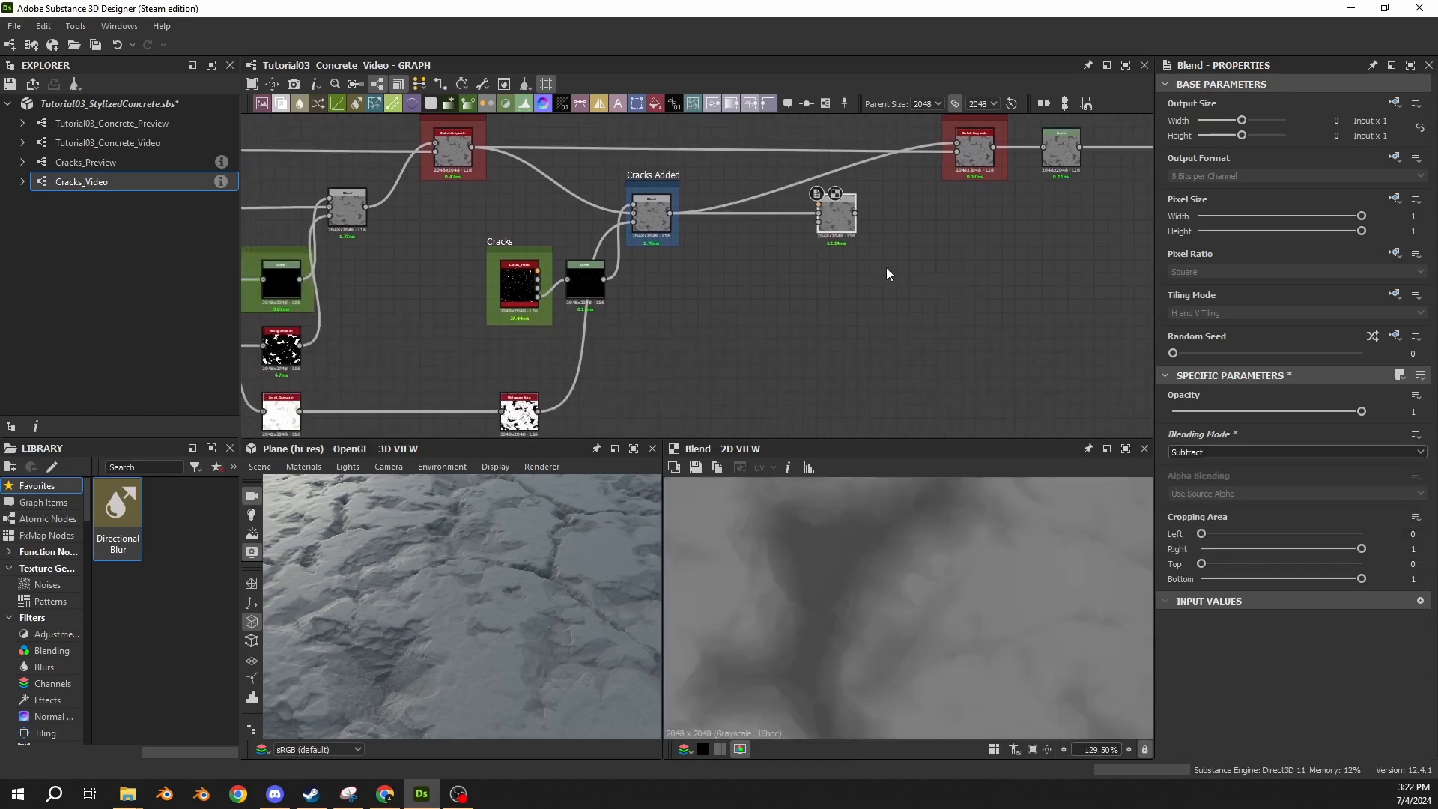
pyautogui.scroll(3, 520, 288)
pyautogui.scroll(3, 548, 325)
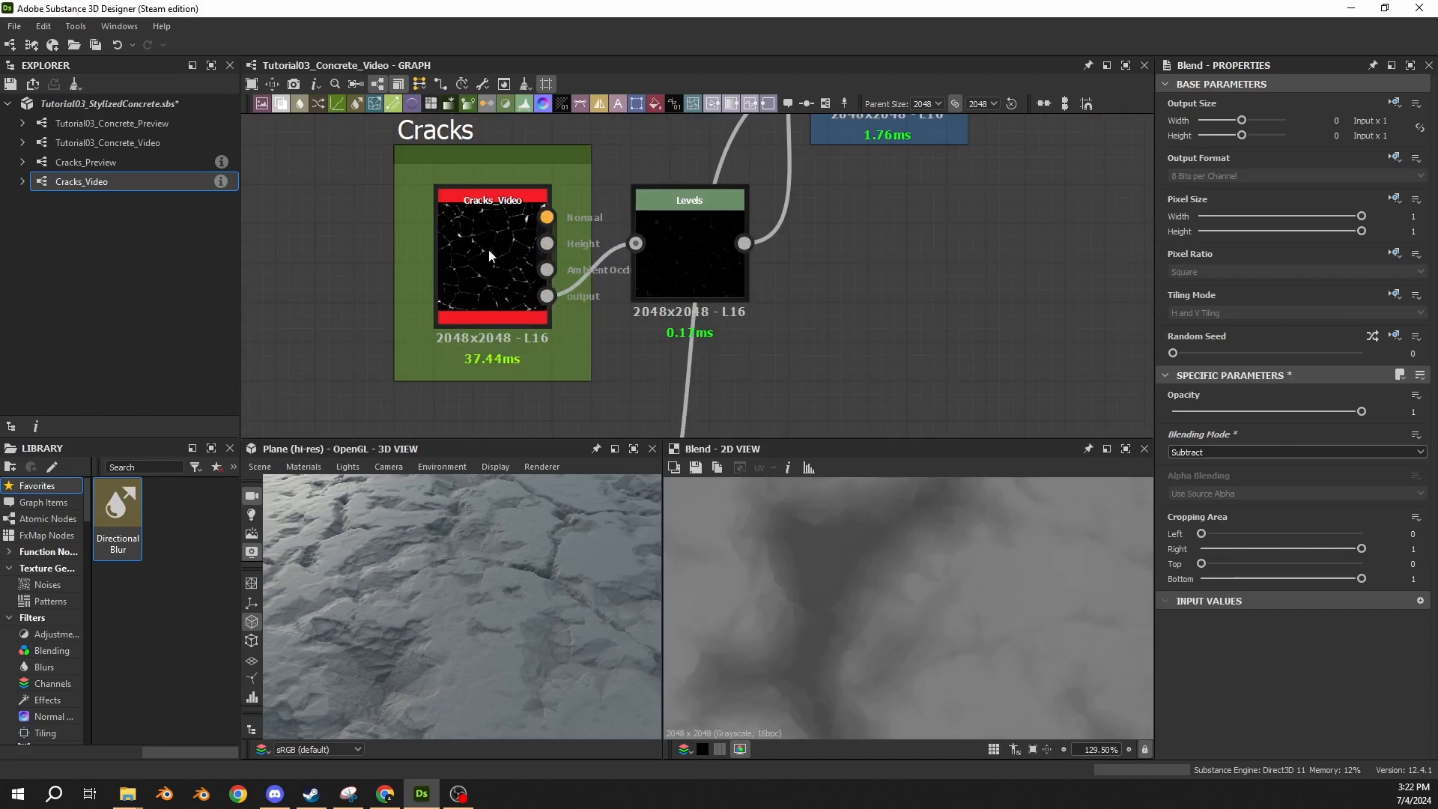
pyautogui.scroll(-4, 552, 303)
pyautogui.moveTo(548, 243); pyautogui.dragTo(640, 300)
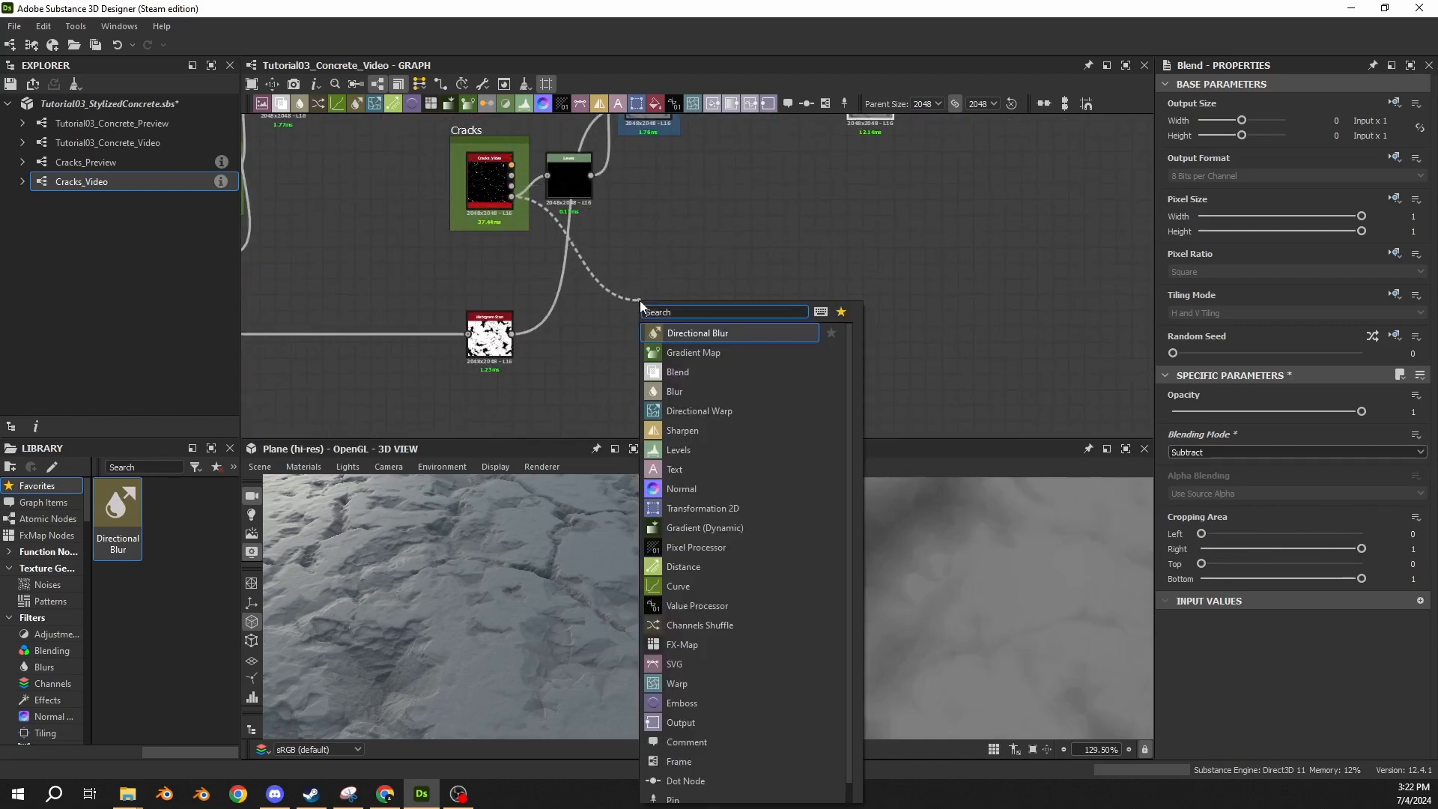
pyautogui.write('histogram')
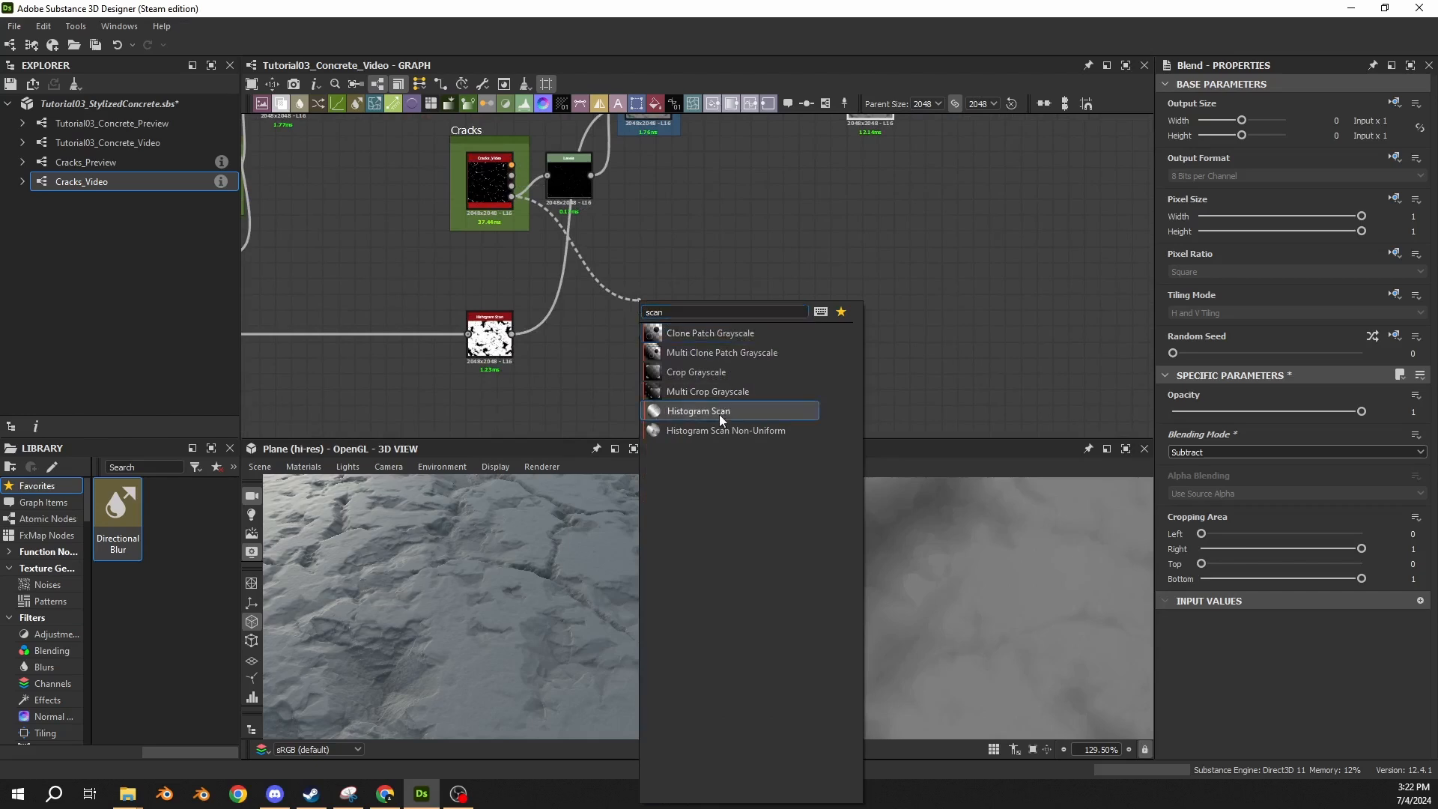
pyautogui.click(719, 415)
pyautogui.moveTo(707, 323); pyautogui.dragTo(692, 388, button='middle')
pyautogui.moveTo(648, 388); pyautogui.dragTo(744, 343)
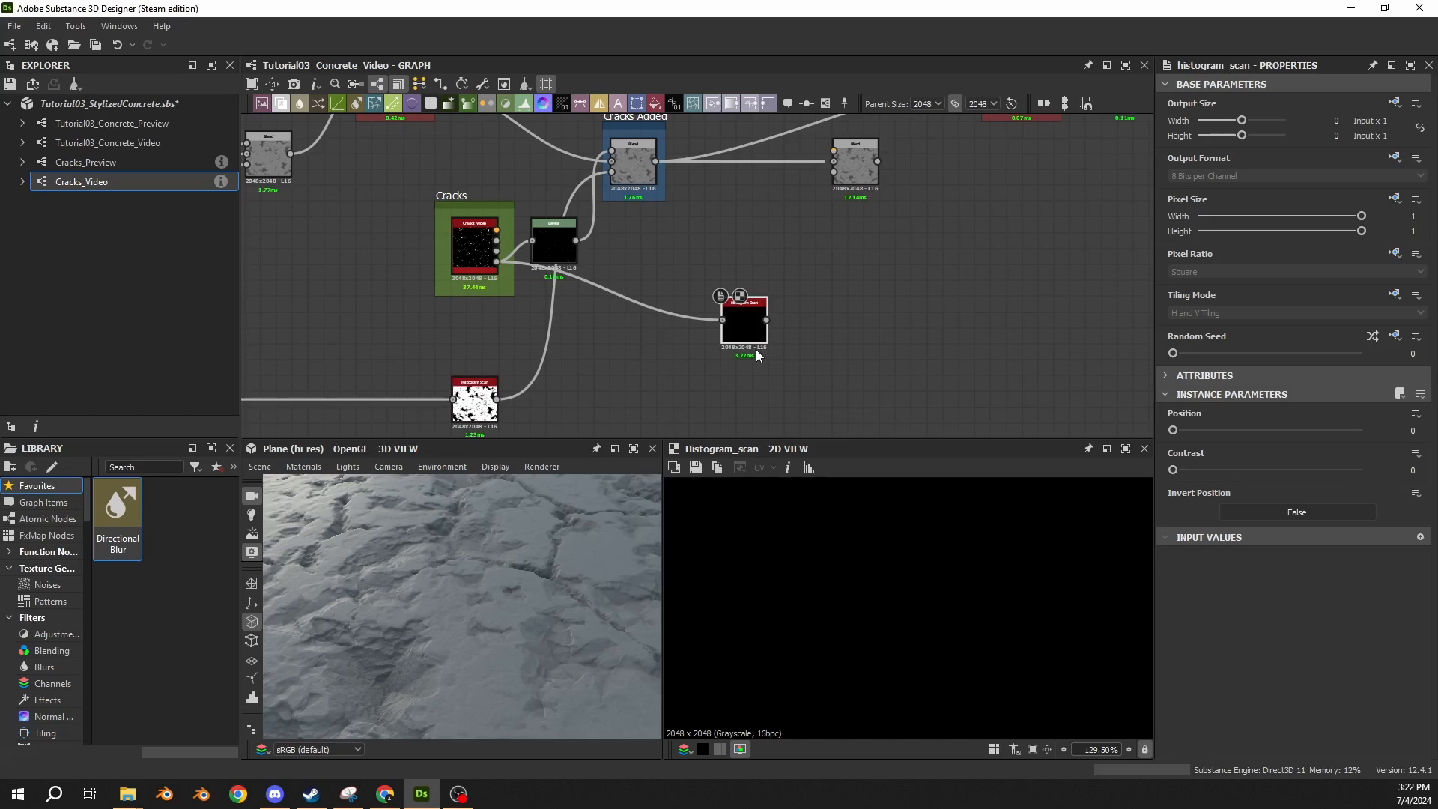
# Set the crack Histogram Scan's Position to 0.9 and Contrast to 0.5, and view more of its mask.
pyautogui.click(1413, 430)
pyautogui.write('0.9')
pyautogui.press('Return')
pyautogui.write('0.5')
pyautogui.press('Return')
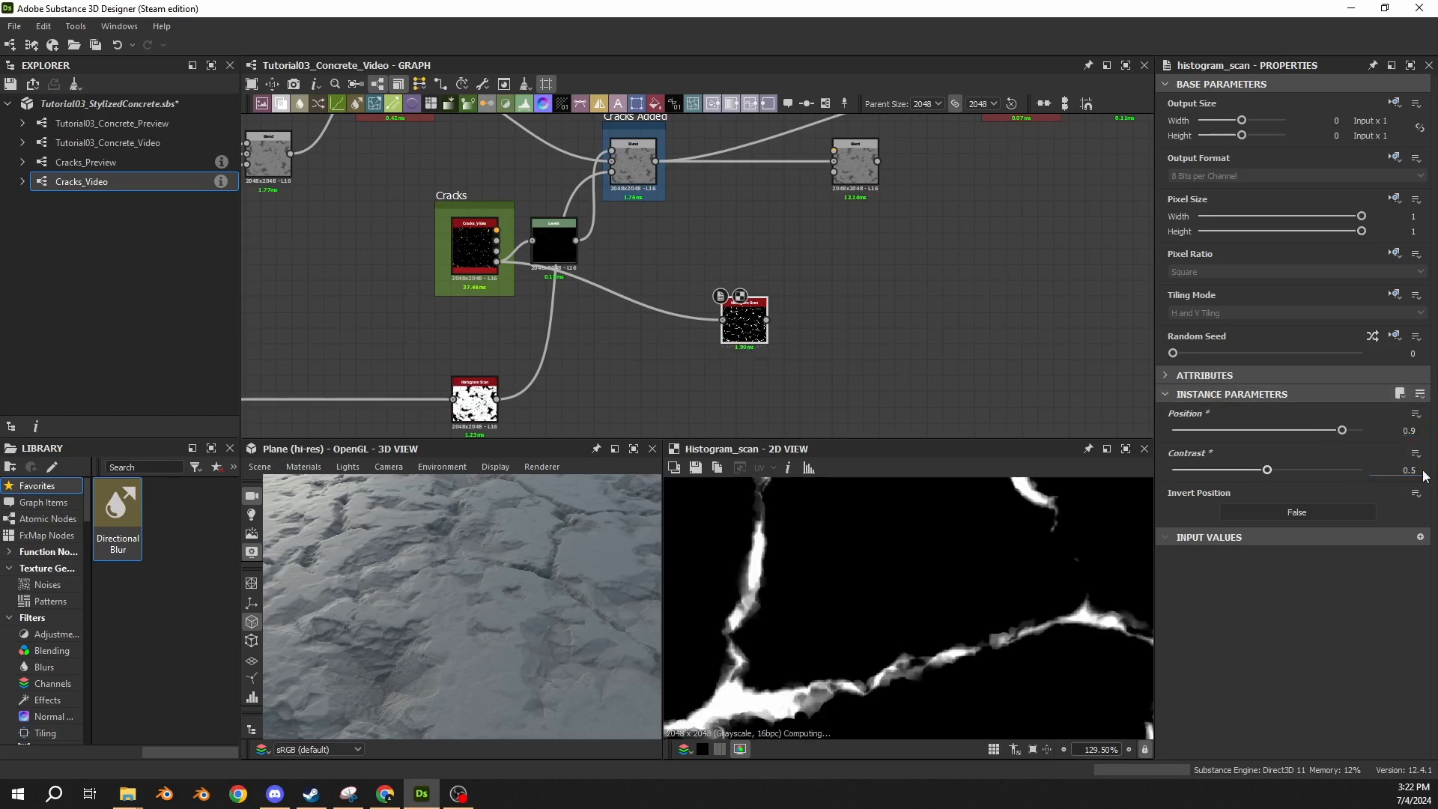
pyautogui.scroll(-5, 881, 613)
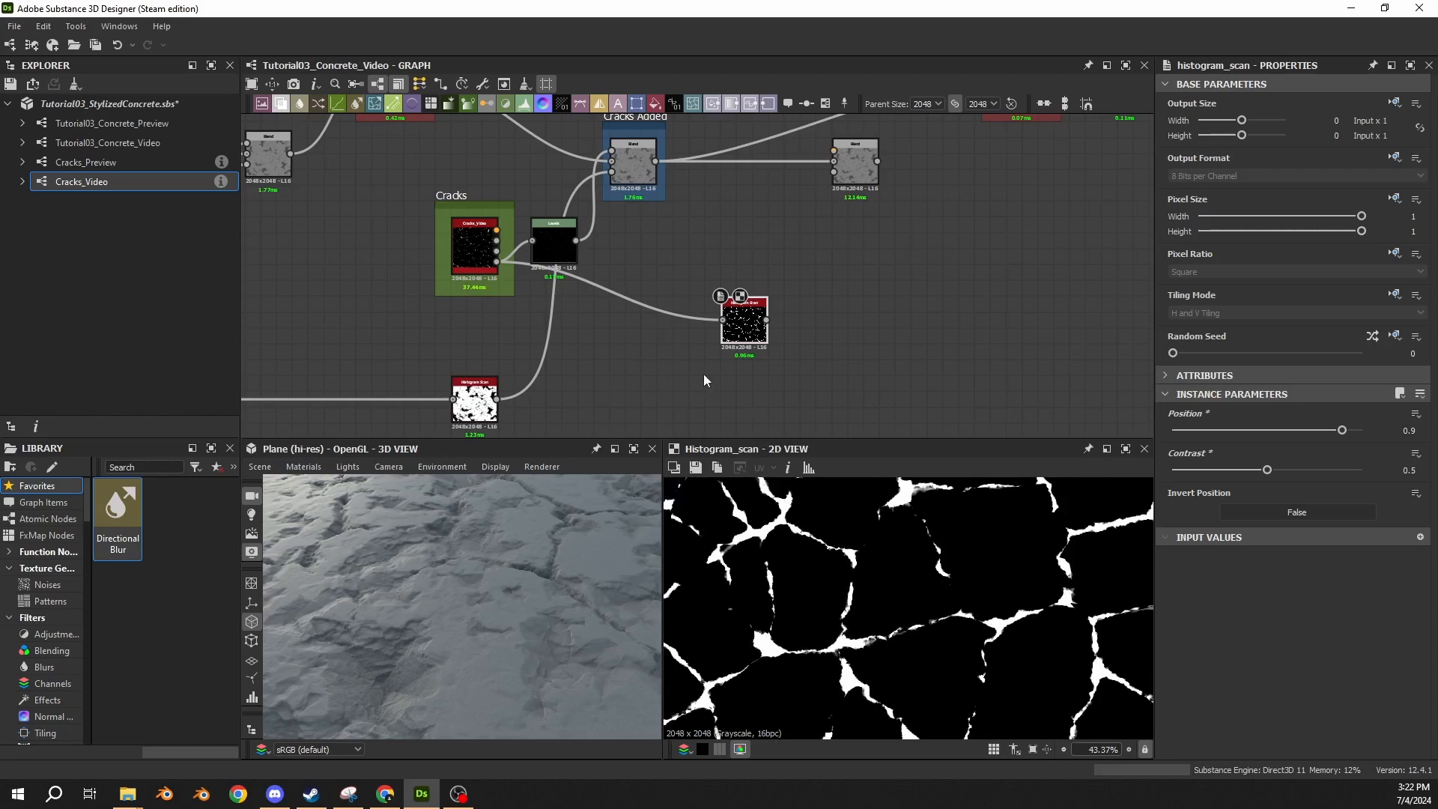
# Move the crack Histogram Scan closer to the Cracks frame and add a Blend node fed by the damaged-area Histogram Scan.
pyautogui.click(474, 404)
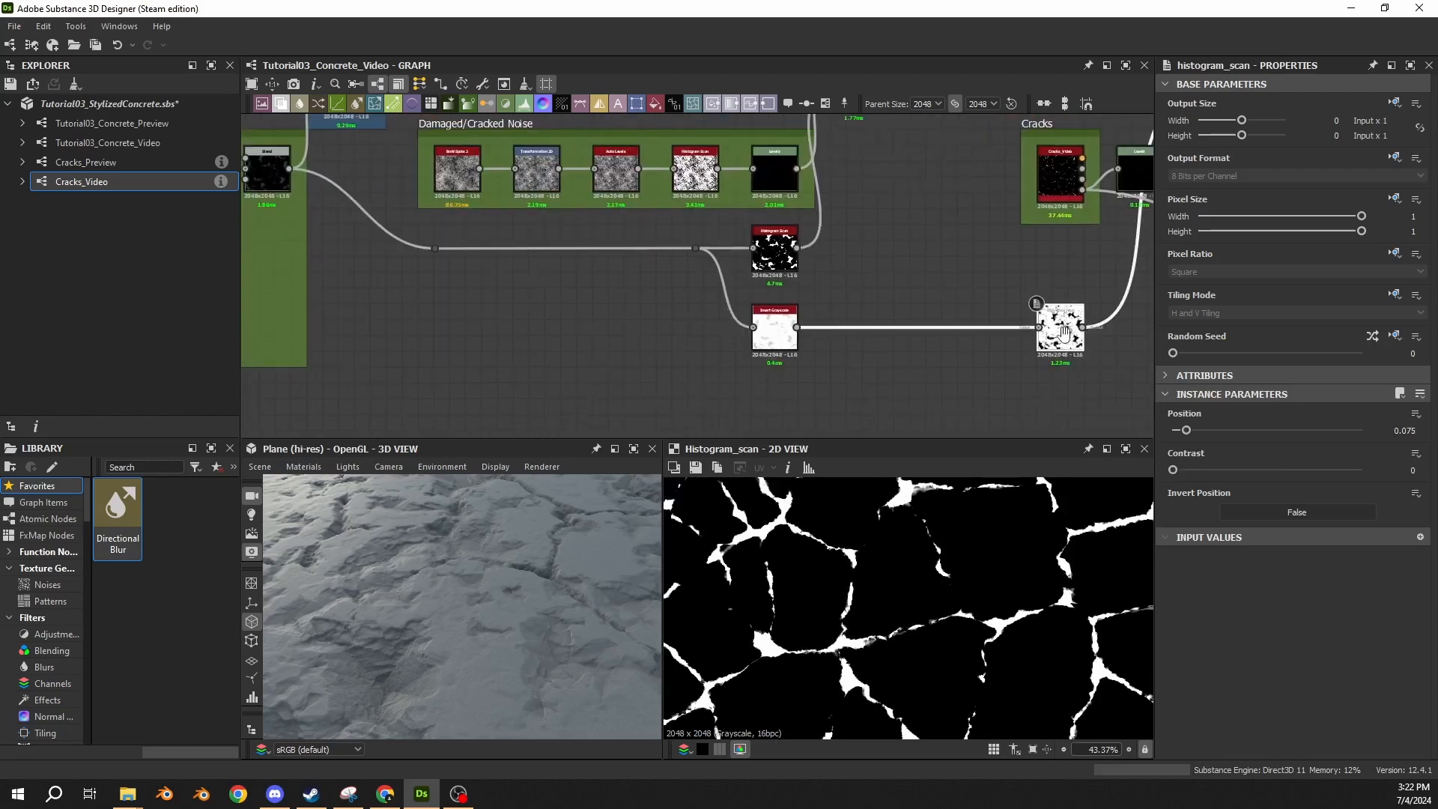
pyautogui.click(773, 323)
pyautogui.click(763, 251)
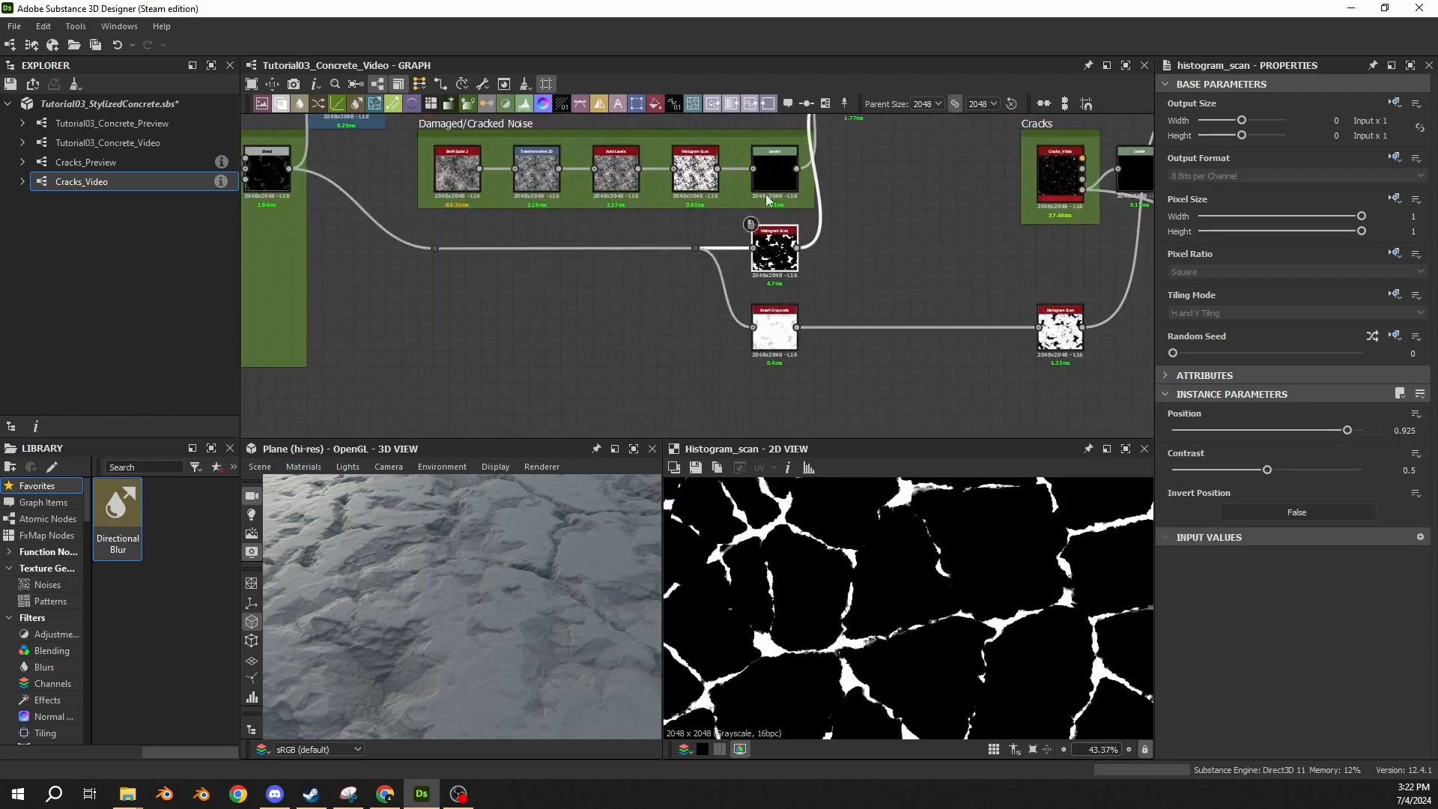
pyautogui.moveTo(864, 230); pyautogui.dragTo(379, 275, button='middle')
pyautogui.click(844, 301)
pyautogui.moveTo(926, 307); pyautogui.dragTo(815, 325, button='middle')
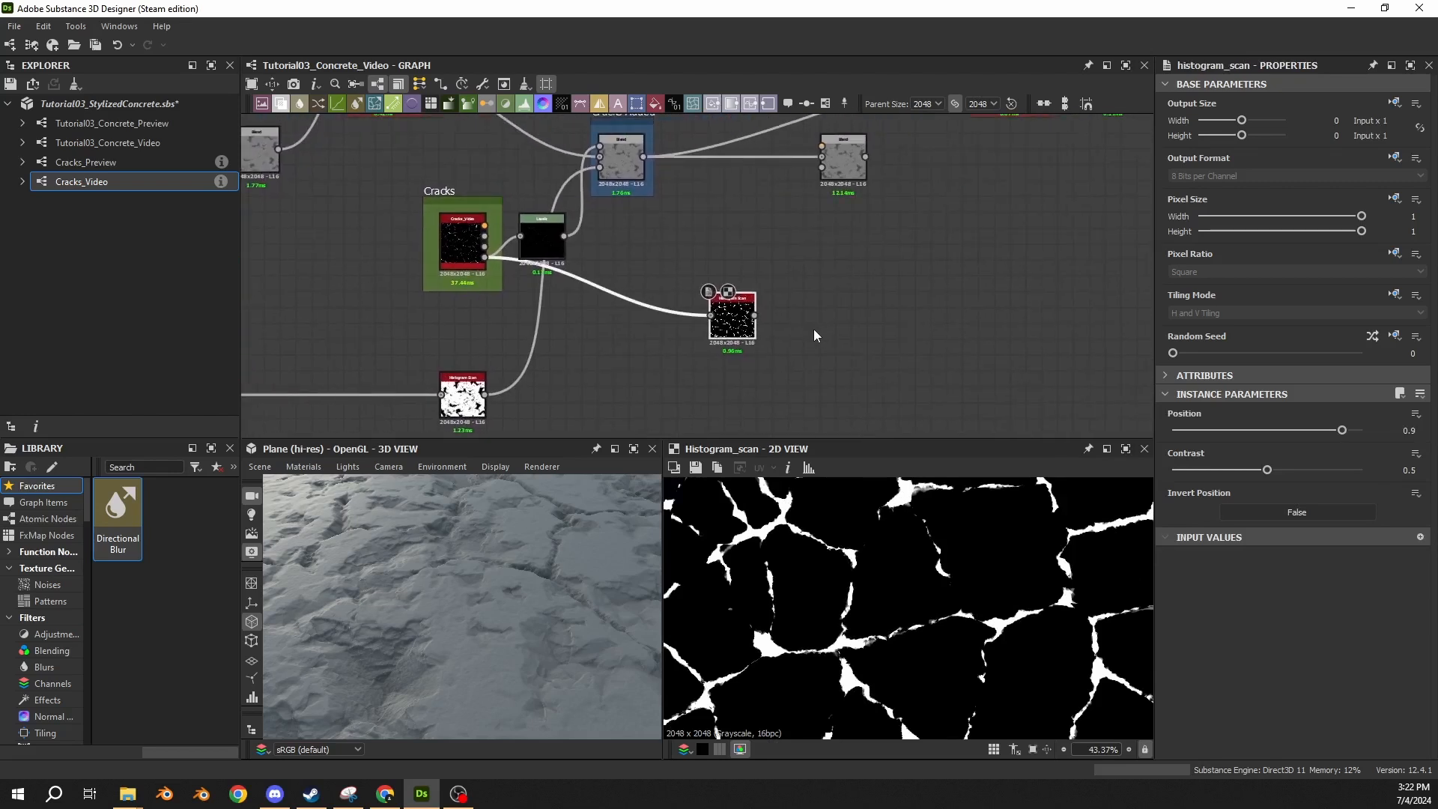
pyautogui.moveTo(337, 329); pyautogui.dragTo(560, 285, button='middle')
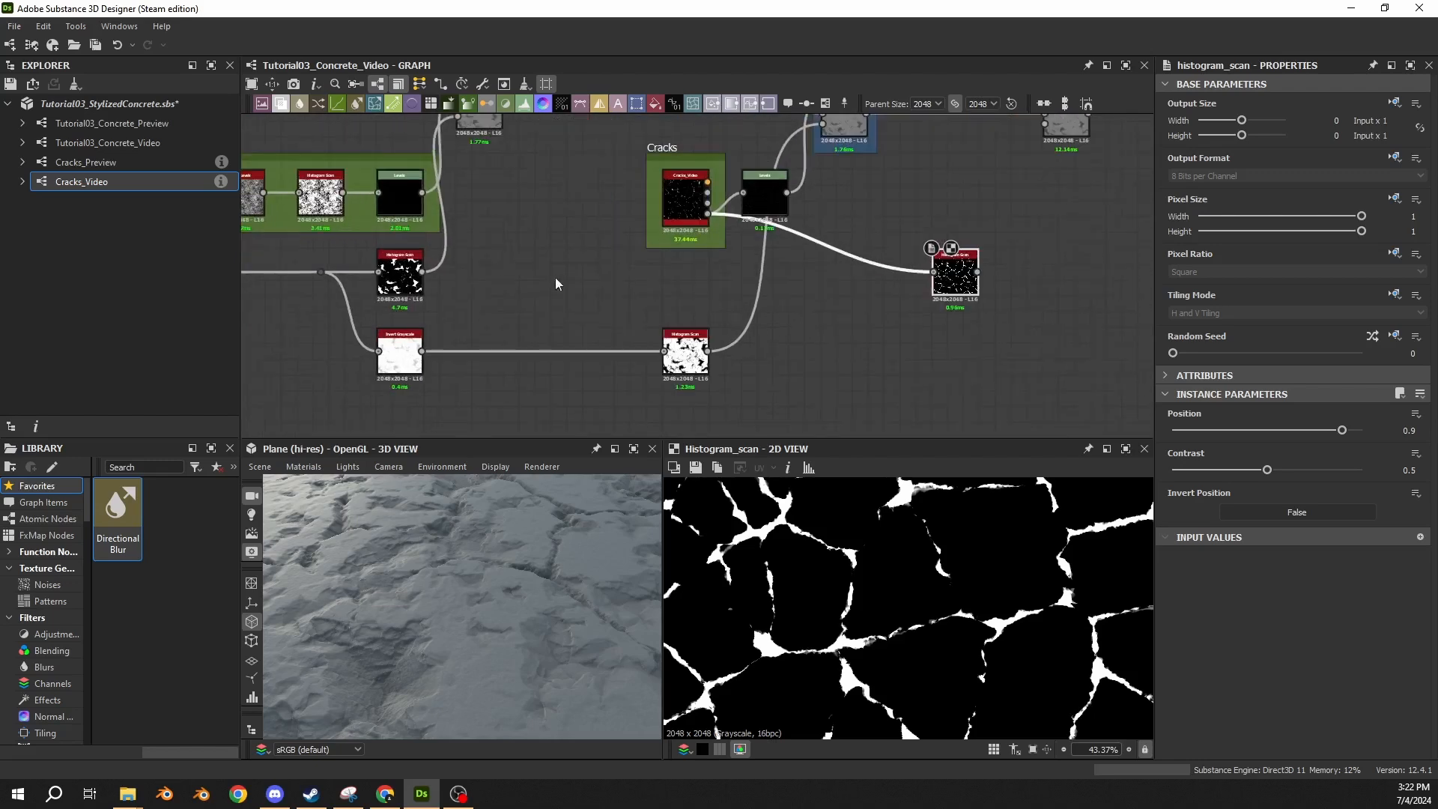
pyautogui.moveTo(929, 285); pyautogui.dragTo(834, 238)
pyautogui.doubleClick(418, 277)
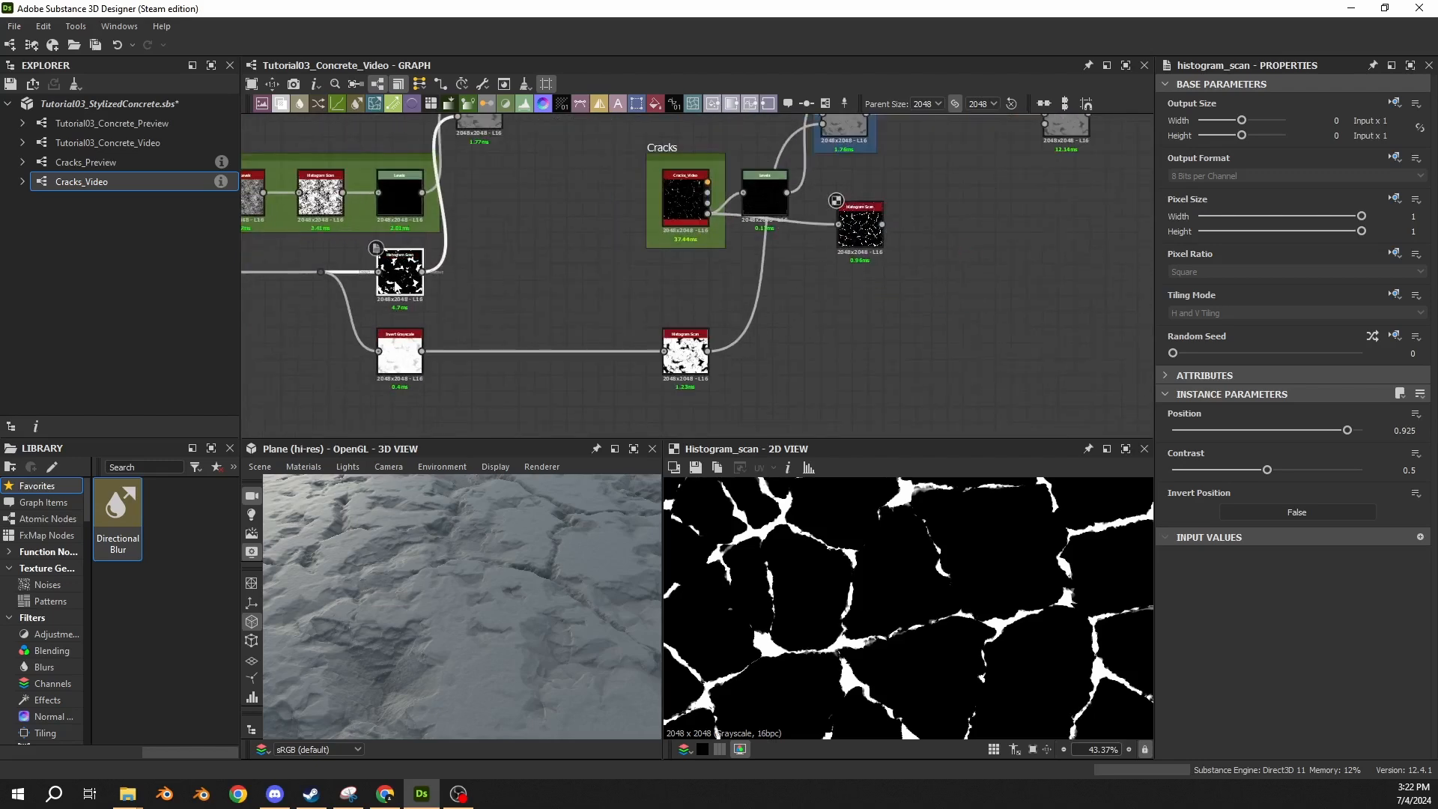
pyautogui.moveTo(424, 271); pyautogui.dragTo(935, 269)
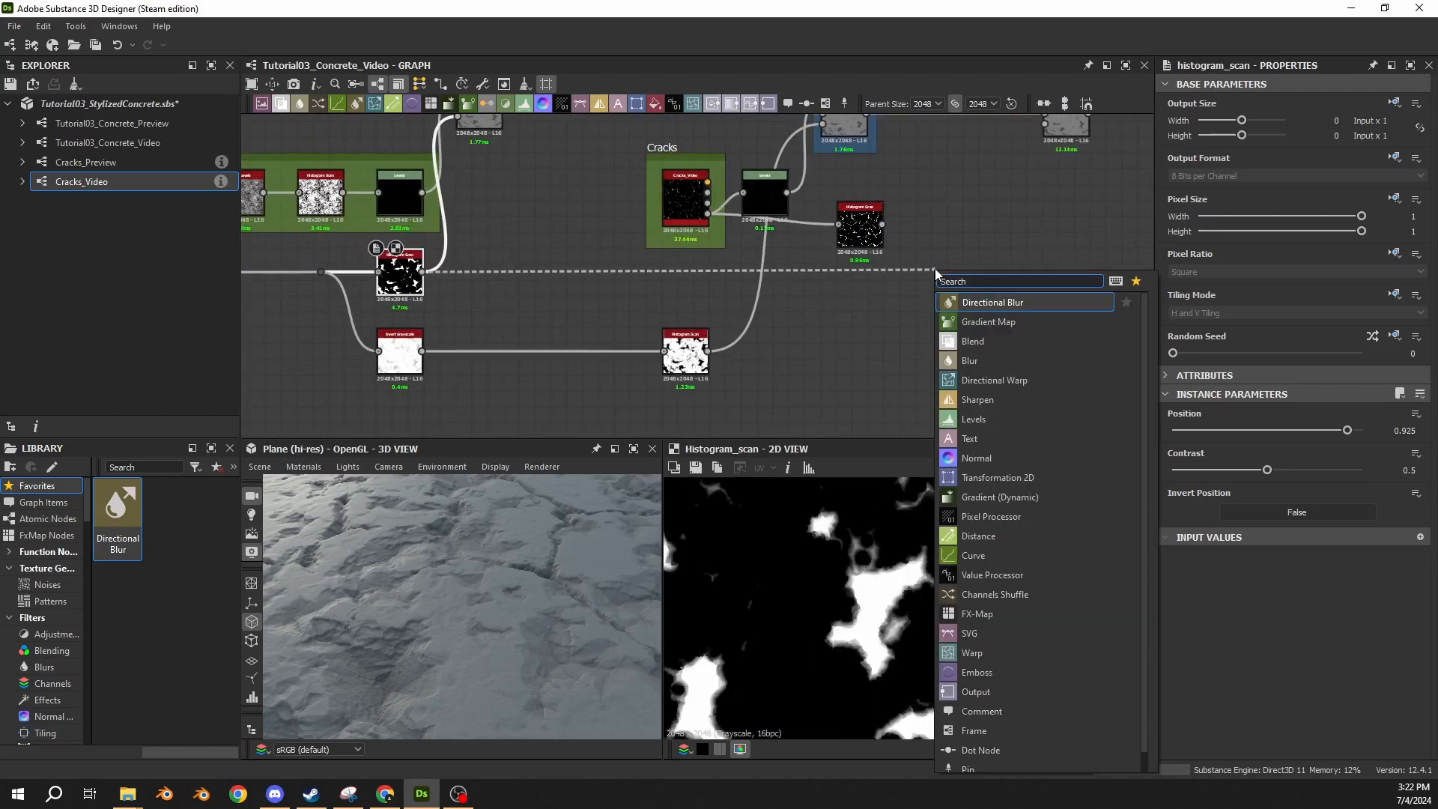
pyautogui.write('blend')
pyautogui.press('Return')
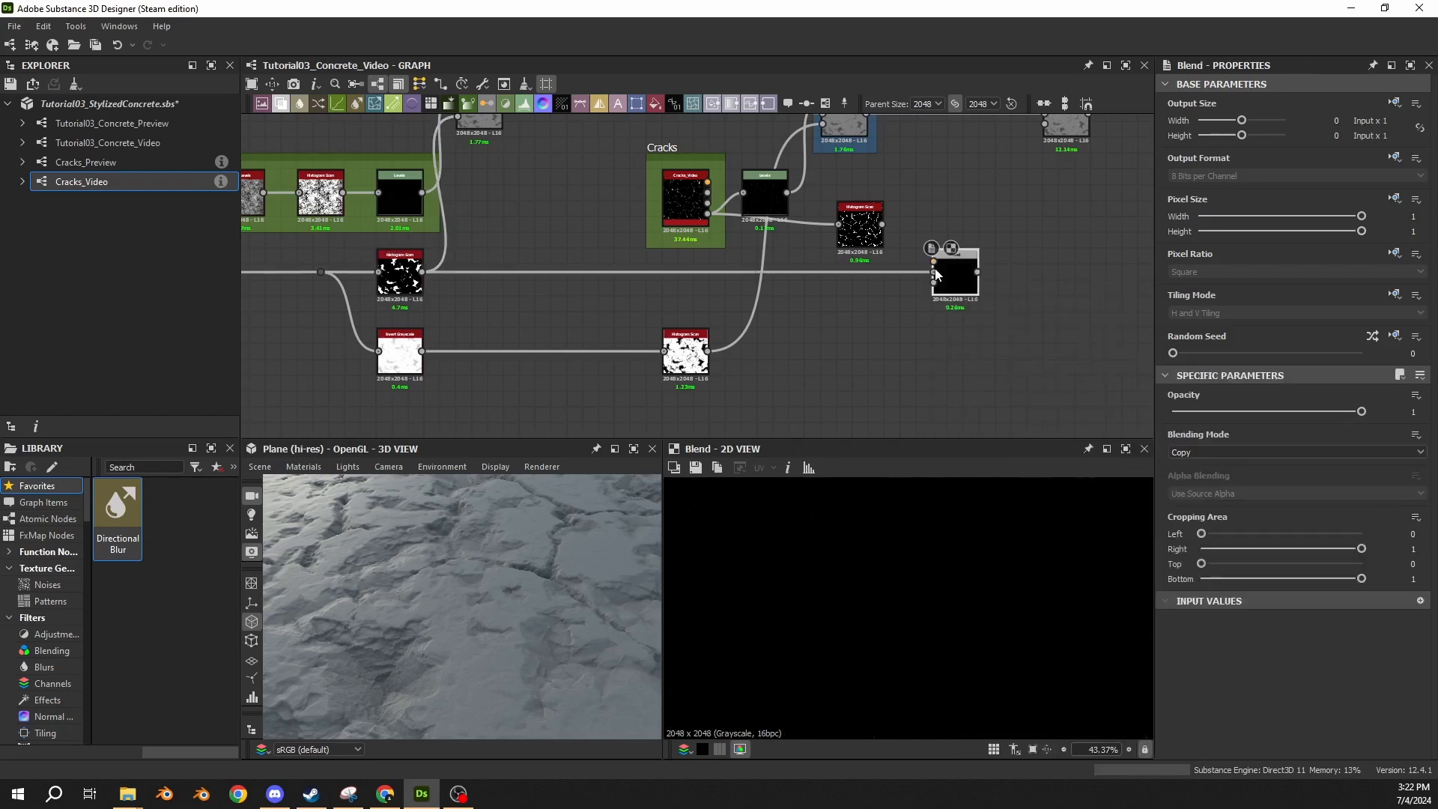
# Connect the crack Histogram Scan as the new Blend's foreground, set the mode to Max (Lighten), and examine the combined mask.
pyautogui.moveTo(883, 224); pyautogui.dragTo(934, 261)
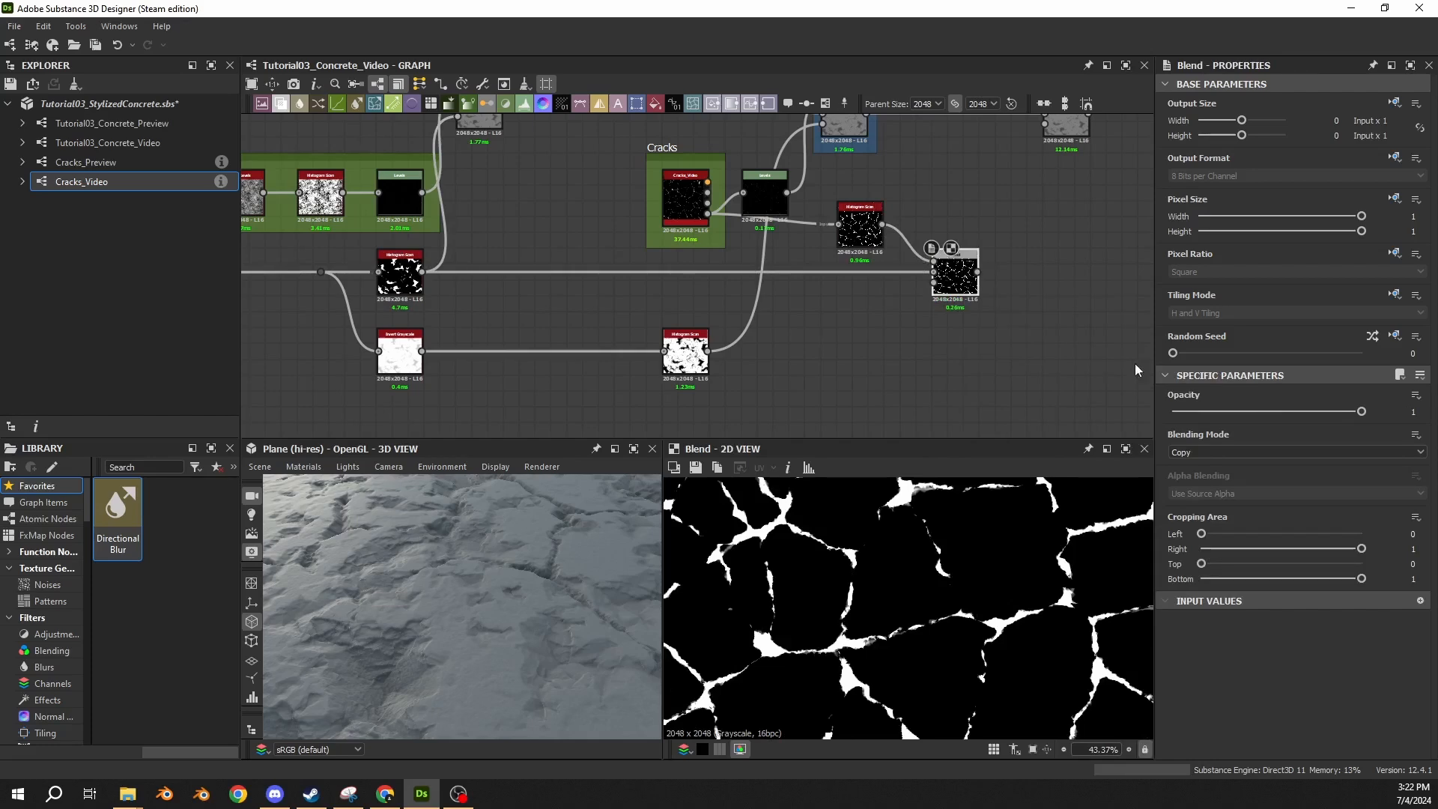
pyautogui.click(1195, 452)
pyautogui.click(1191, 513)
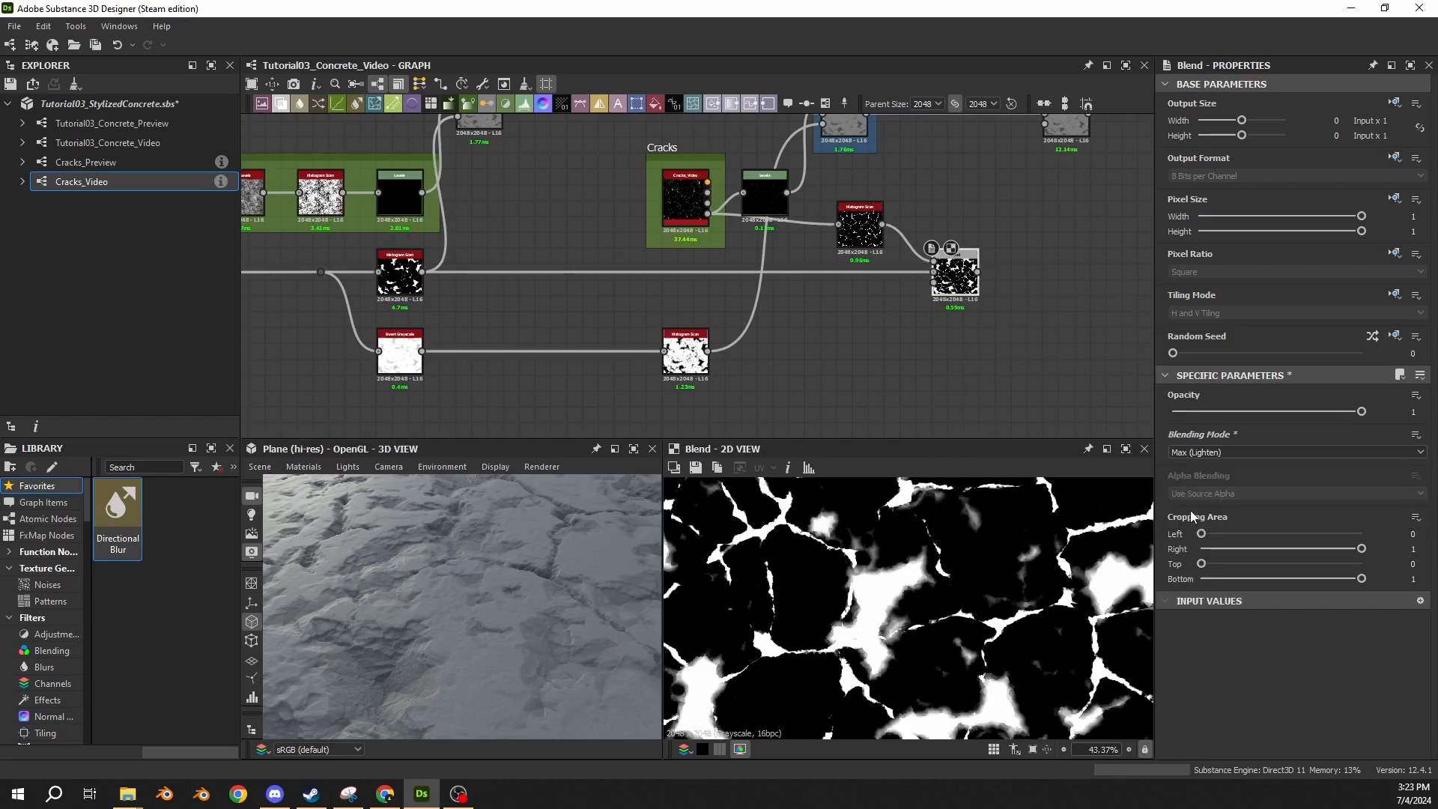
pyautogui.scroll(2, 855, 575)
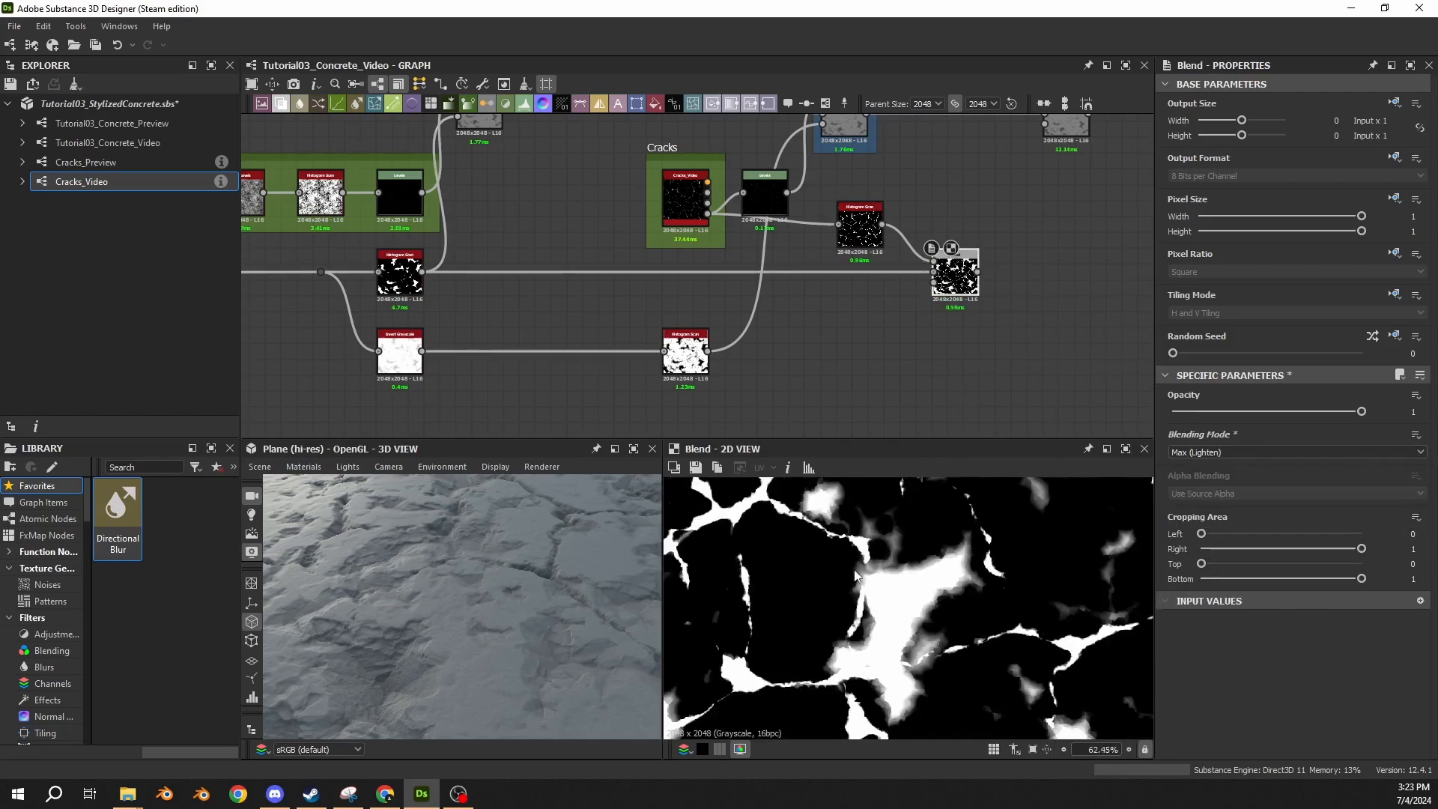
pyautogui.scroll(4, 903, 594)
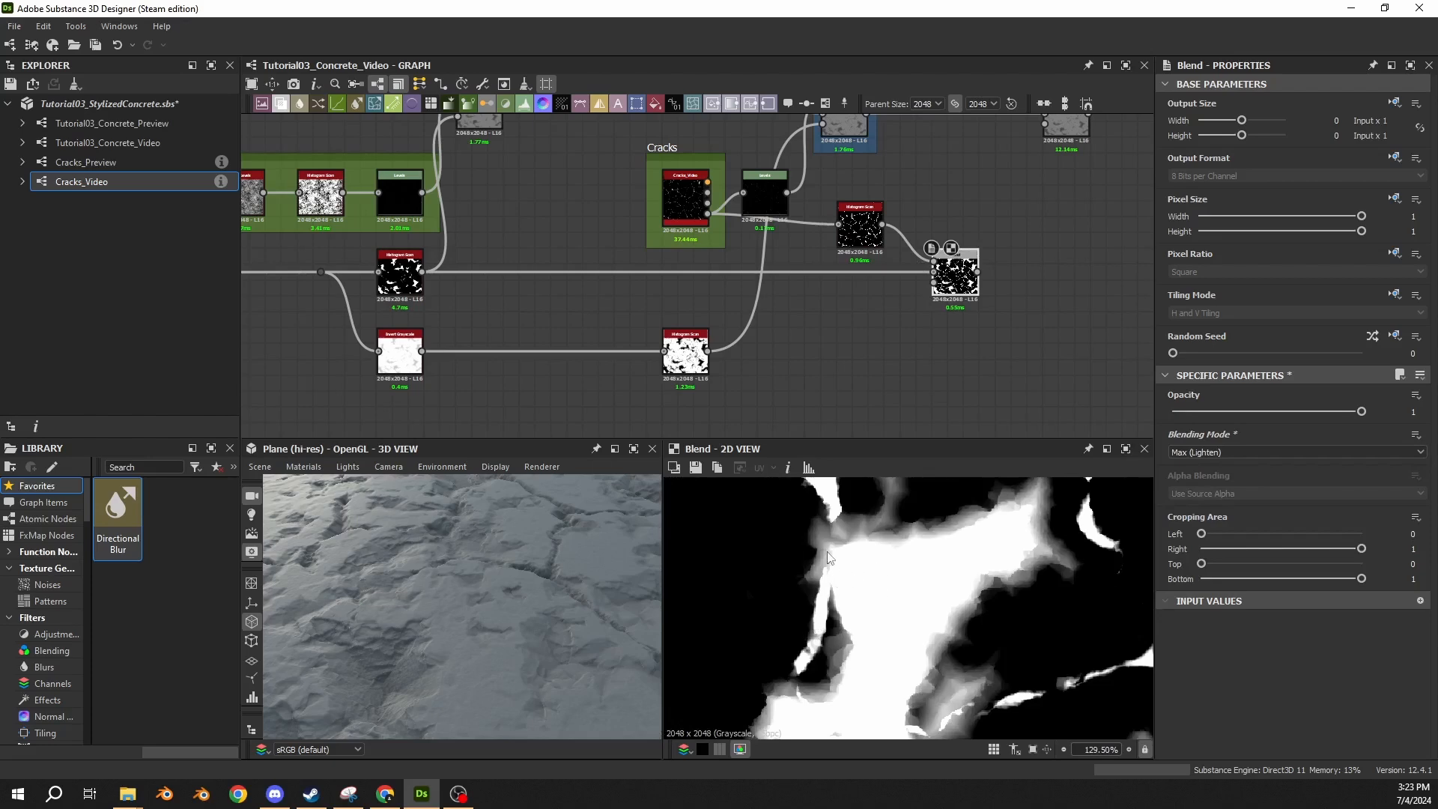
pyautogui.scroll(-6, 875, 579)
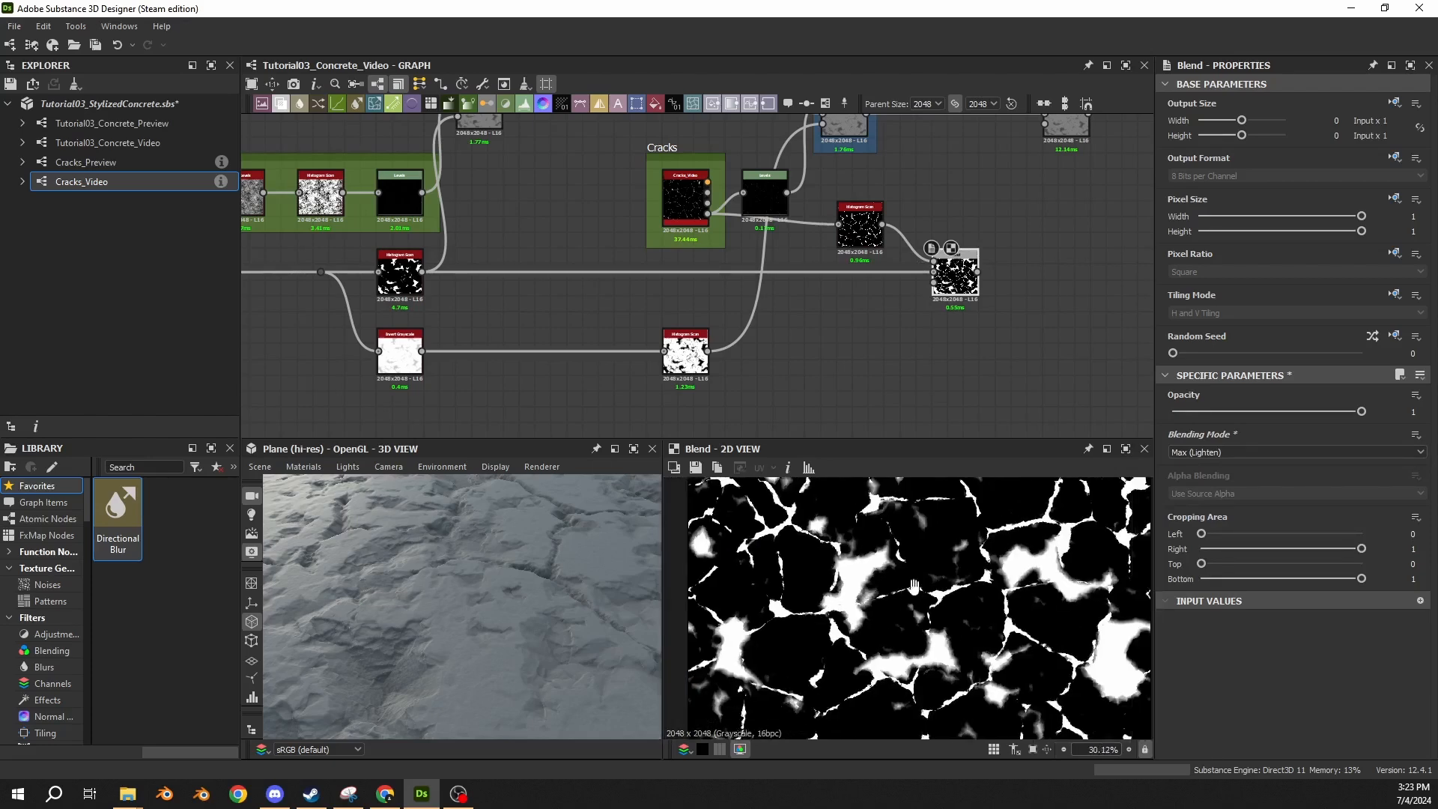
pyautogui.scroll(3, 897, 586)
pyautogui.scroll(2, 897, 585)
# Connect the combined crack and damage mask to the Subtract Blend's opacity input and preview that Blend.
pyautogui.moveTo(890, 315); pyautogui.dragTo(745, 388, button='middle')
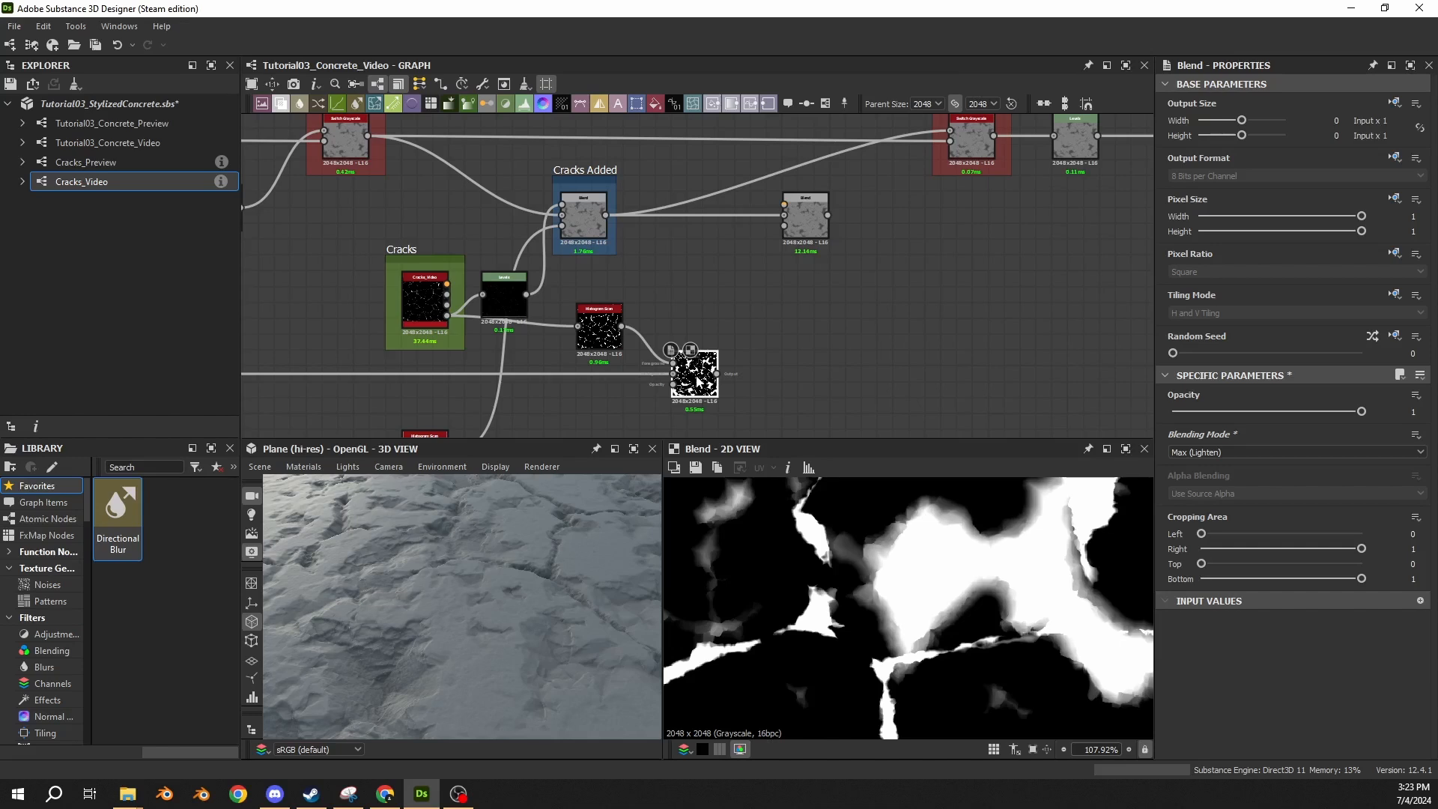
pyautogui.doubleClick(802, 222)
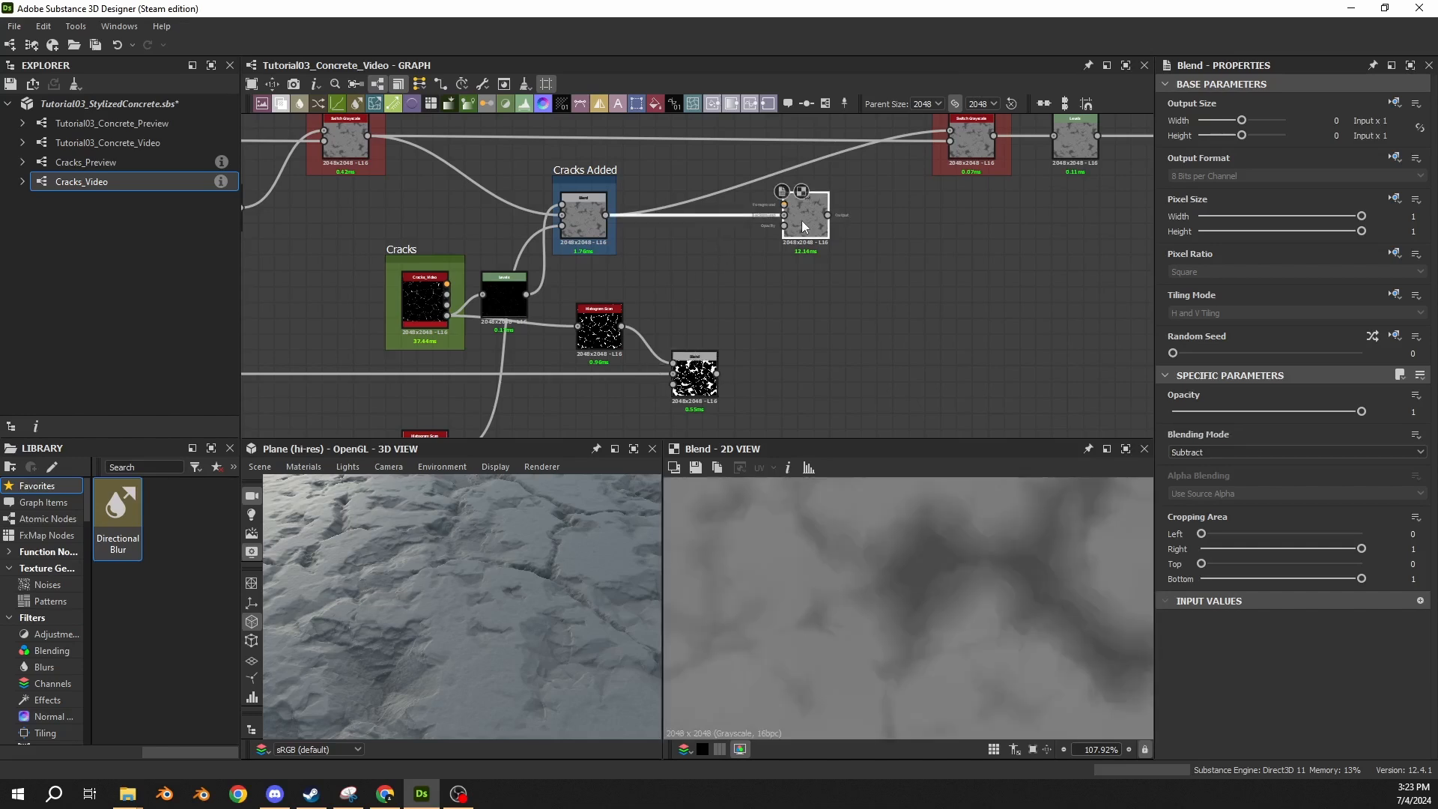
pyautogui.moveTo(767, 325); pyautogui.dragTo(740, 271, button='middle')
pyautogui.doubleClick(669, 319)
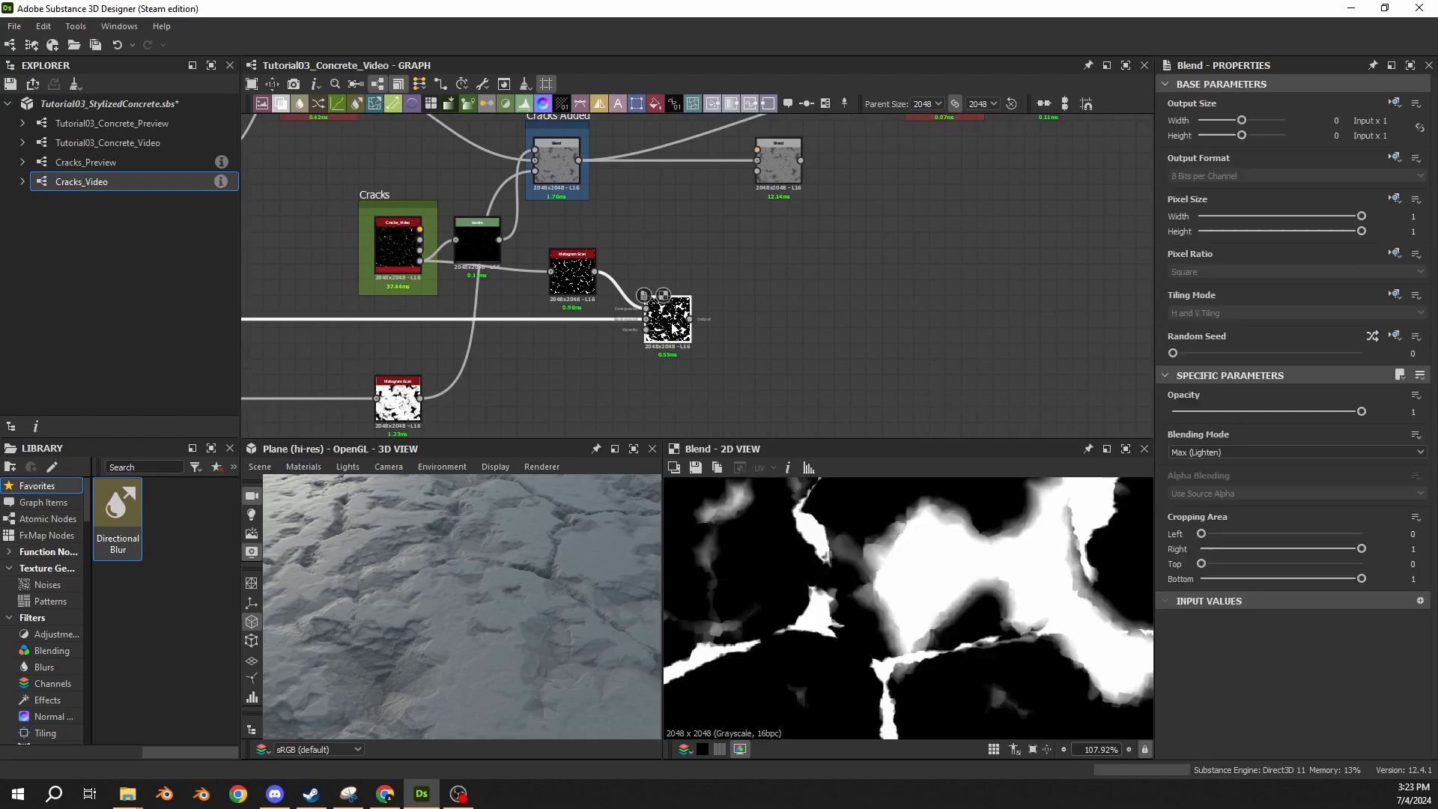
pyautogui.moveTo(689, 319); pyautogui.dragTo(758, 171)
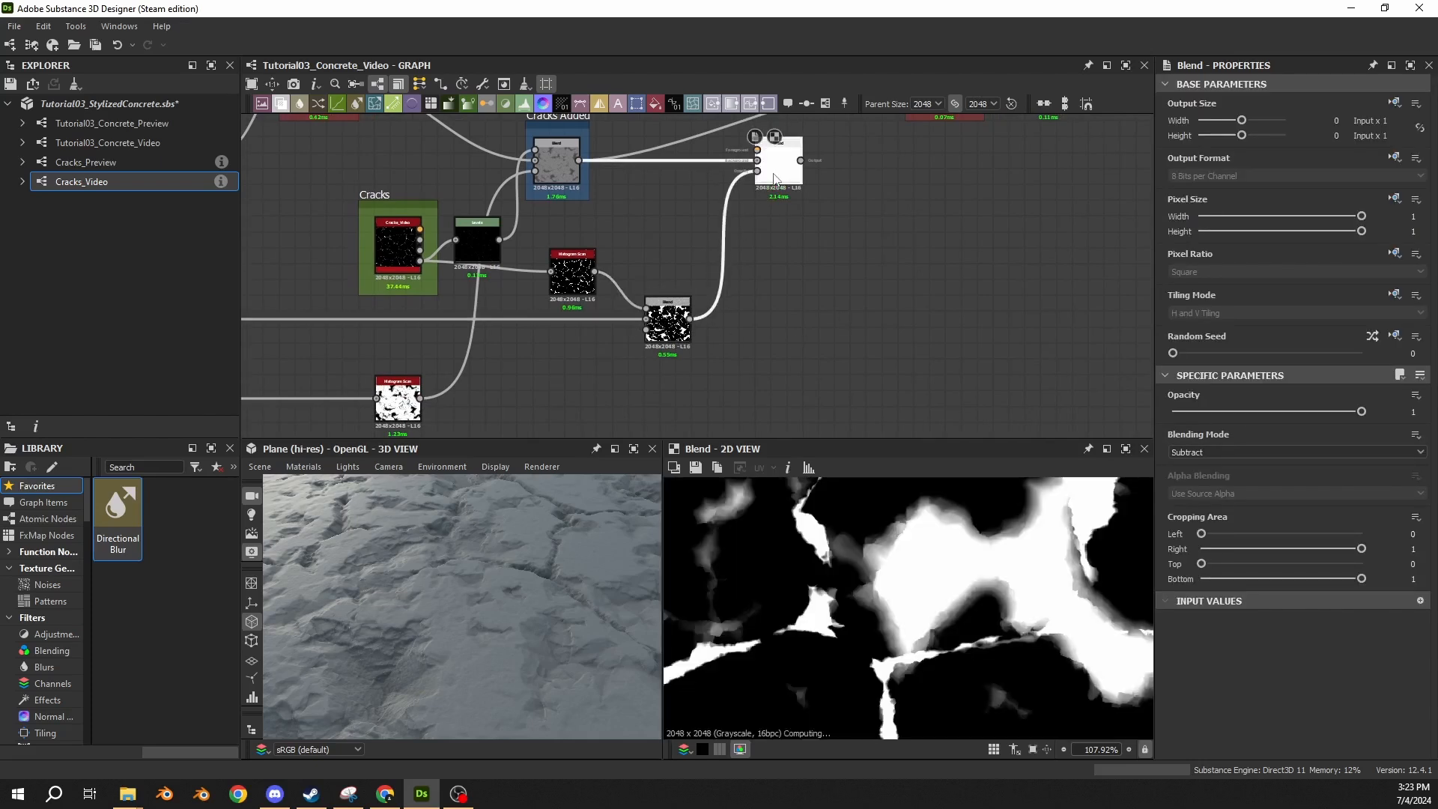
pyautogui.doubleClick(775, 178)
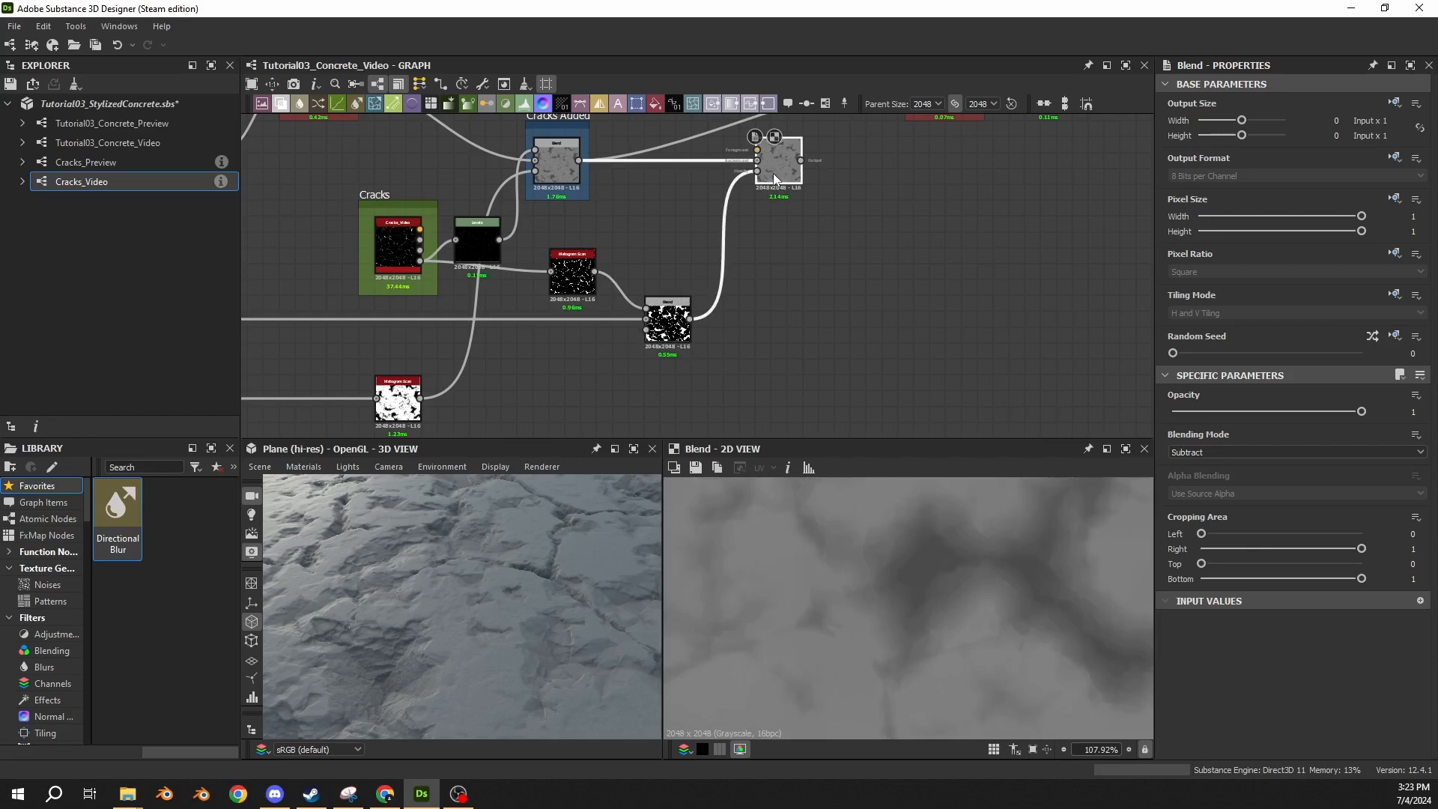
# Connect the Levels node of the Damaged/Cracked Noise frame to the Subtract Blend's foreground input.
pyautogui.moveTo(328, 247); pyautogui.dragTo(584, 295, button='middle')
pyautogui.moveTo(363, 286); pyautogui.dragTo(502, 265, button='middle')
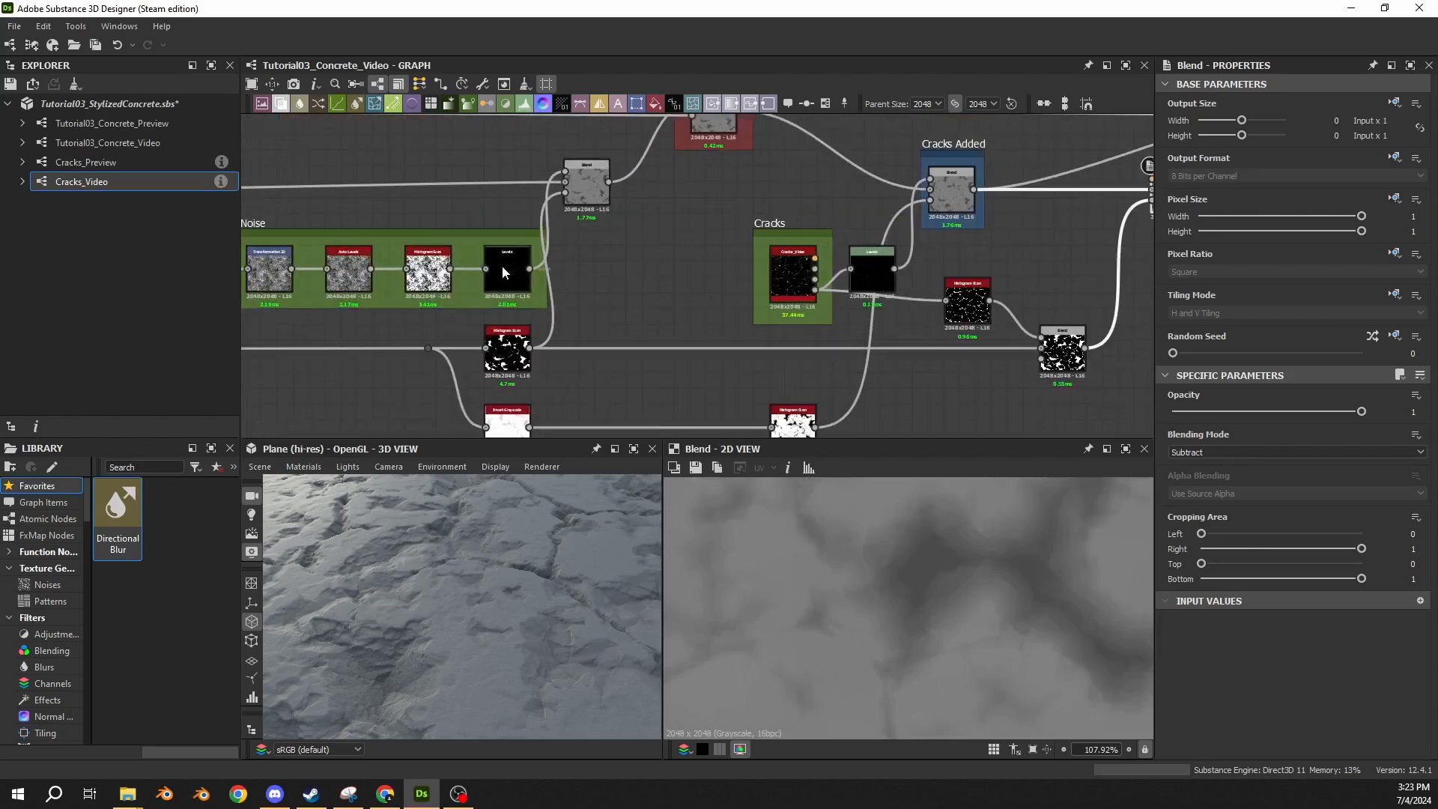
pyautogui.doubleClick(511, 268)
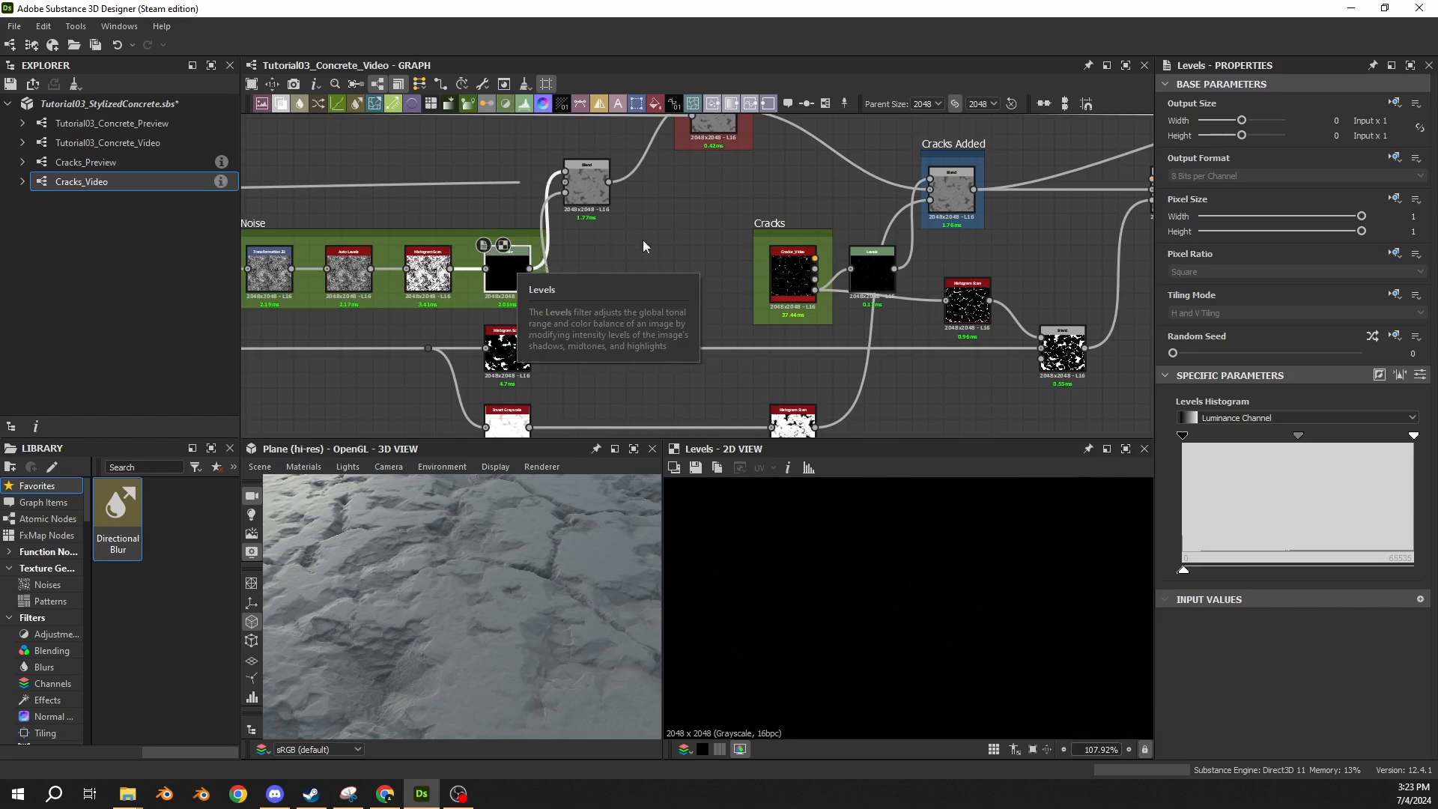
pyautogui.moveTo(642, 240); pyautogui.dragTo(428, 252, button='middle')
pyautogui.moveTo(315, 281); pyautogui.dragTo(939, 193)
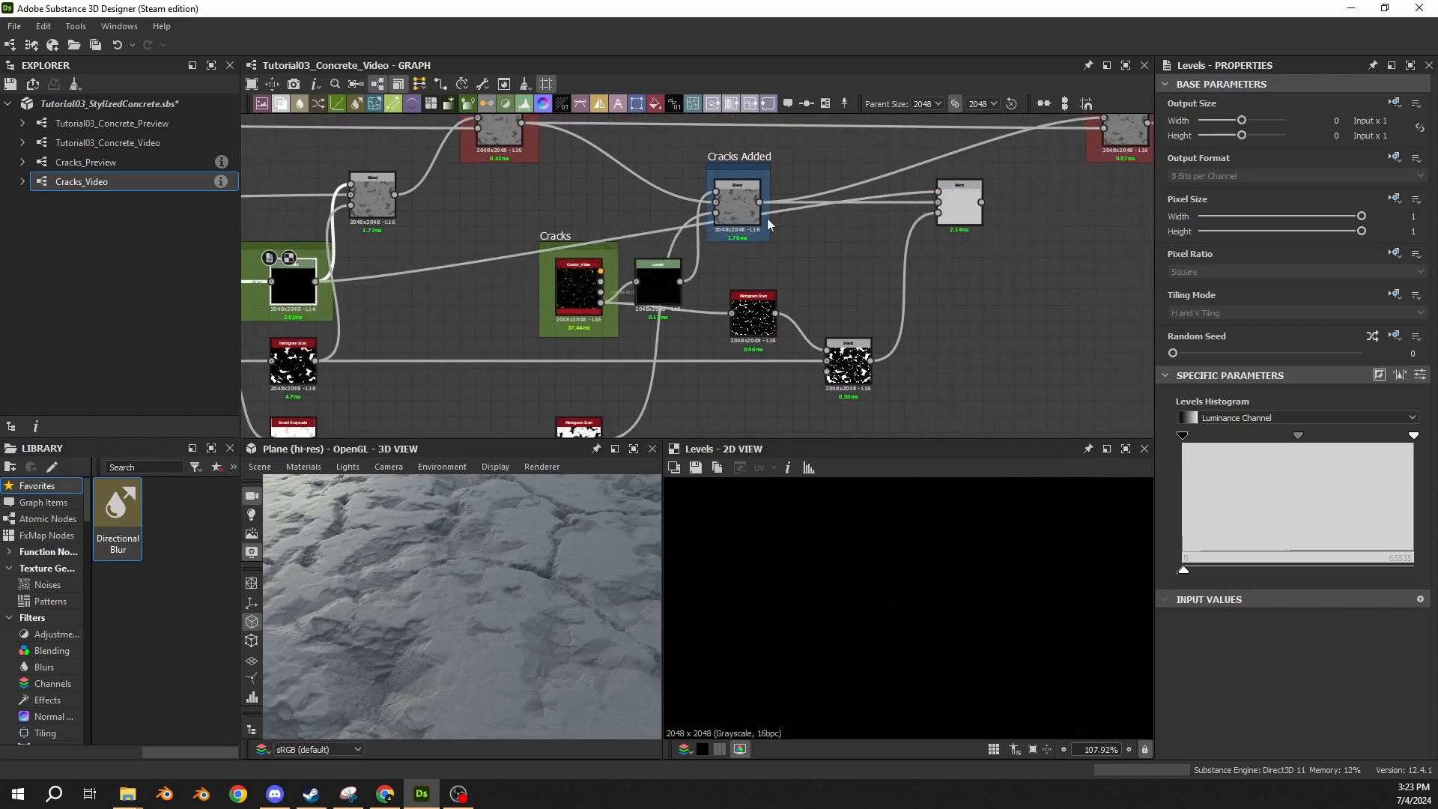
# Reroute the noise Levels link through two level dot nodes passing above the Cracks frame, and preview the Subtract Blend it feeds.
pyautogui.keyDown('alt'); pyautogui.moveTo(670, 229); pyautogui.dragTo(839, 235); pyautogui.keyUp('alt')
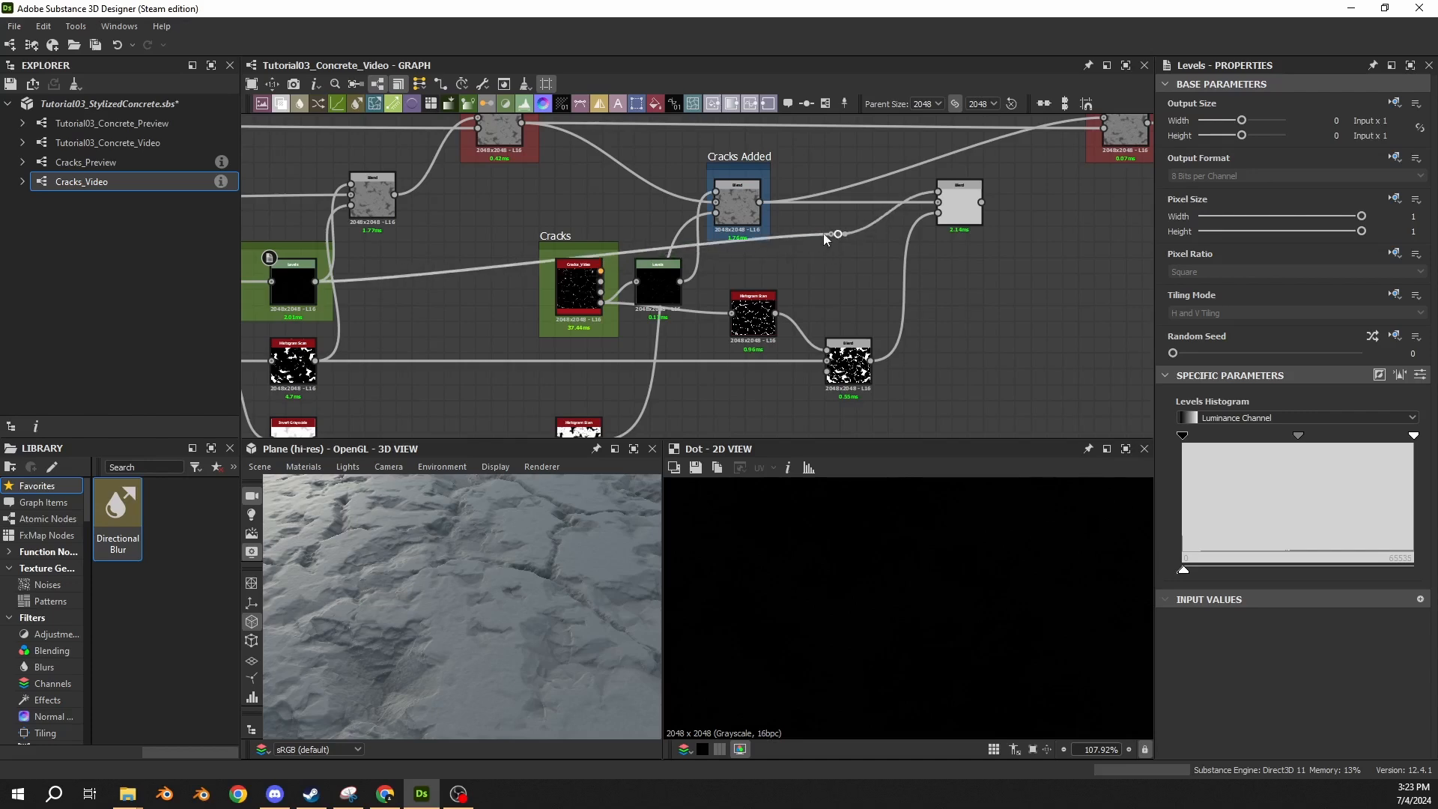
pyautogui.keyDown('alt'); pyautogui.moveTo(467, 269); pyautogui.dragTo(453, 250); pyautogui.keyUp('alt')
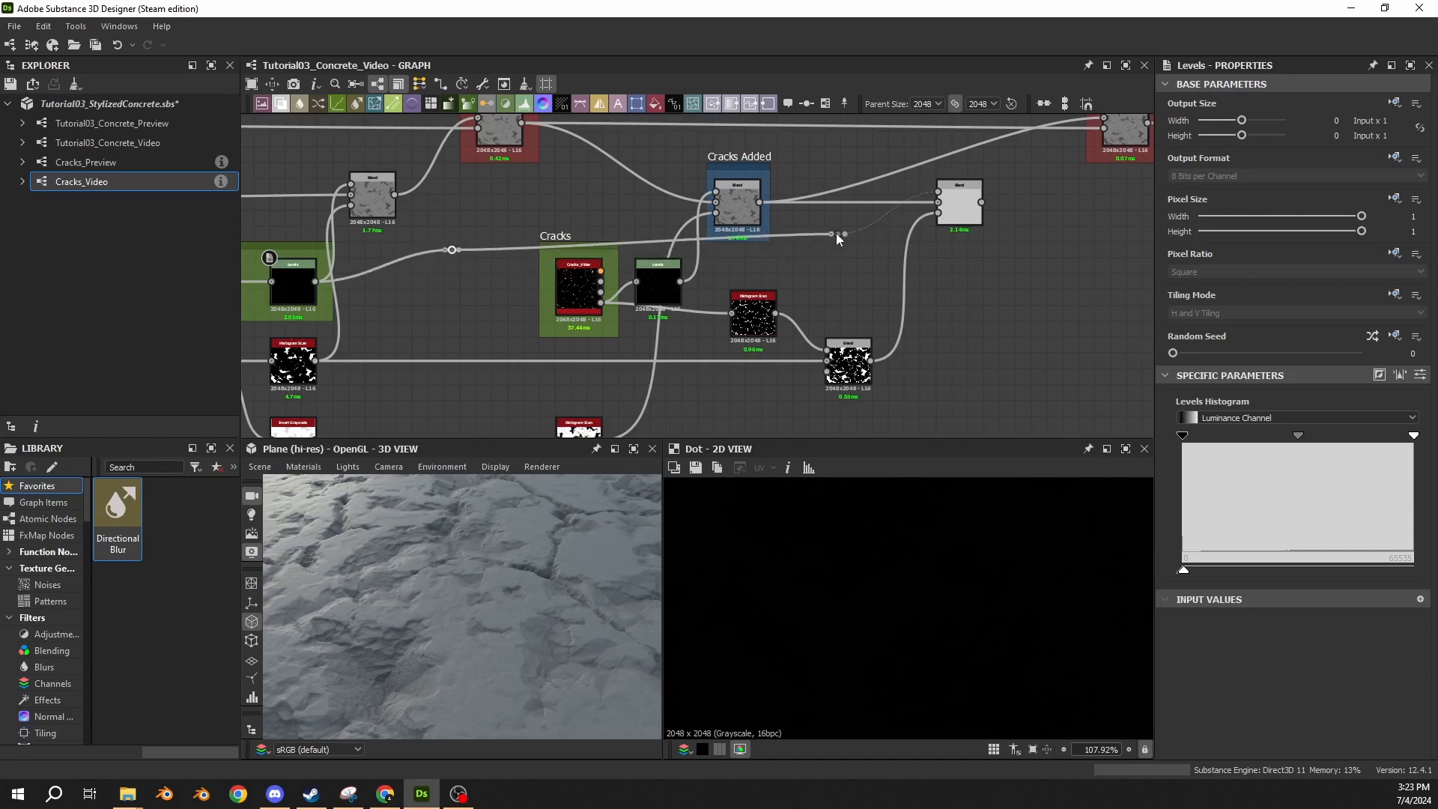
pyautogui.moveTo(837, 234); pyautogui.dragTo(835, 252)
pyautogui.doubleClick(948, 211)
pyautogui.scroll(-3, 888, 293)
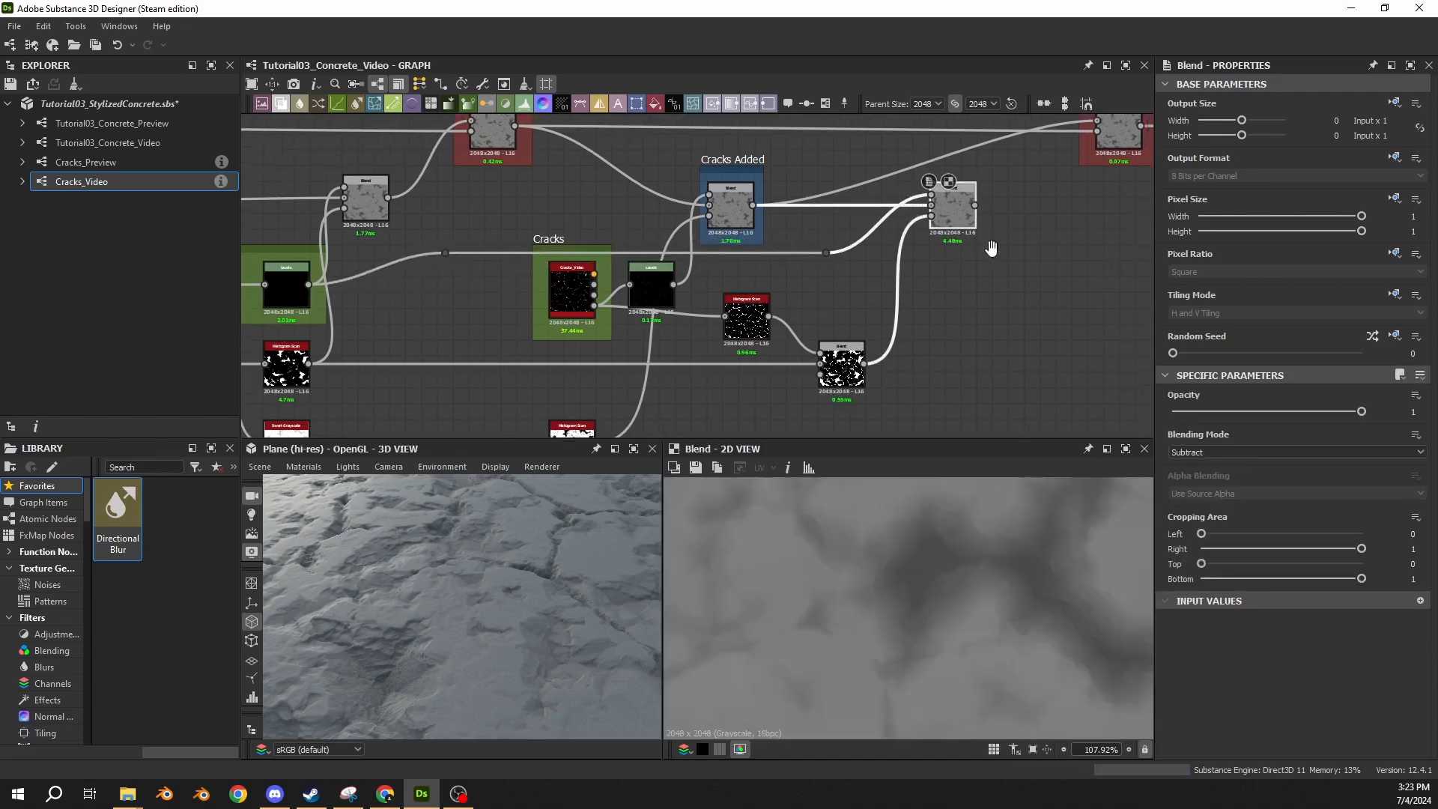
# Compare the Cracks Added Blend with the new noise Subtract Blend in the 2D view.
pyautogui.click(728, 238)
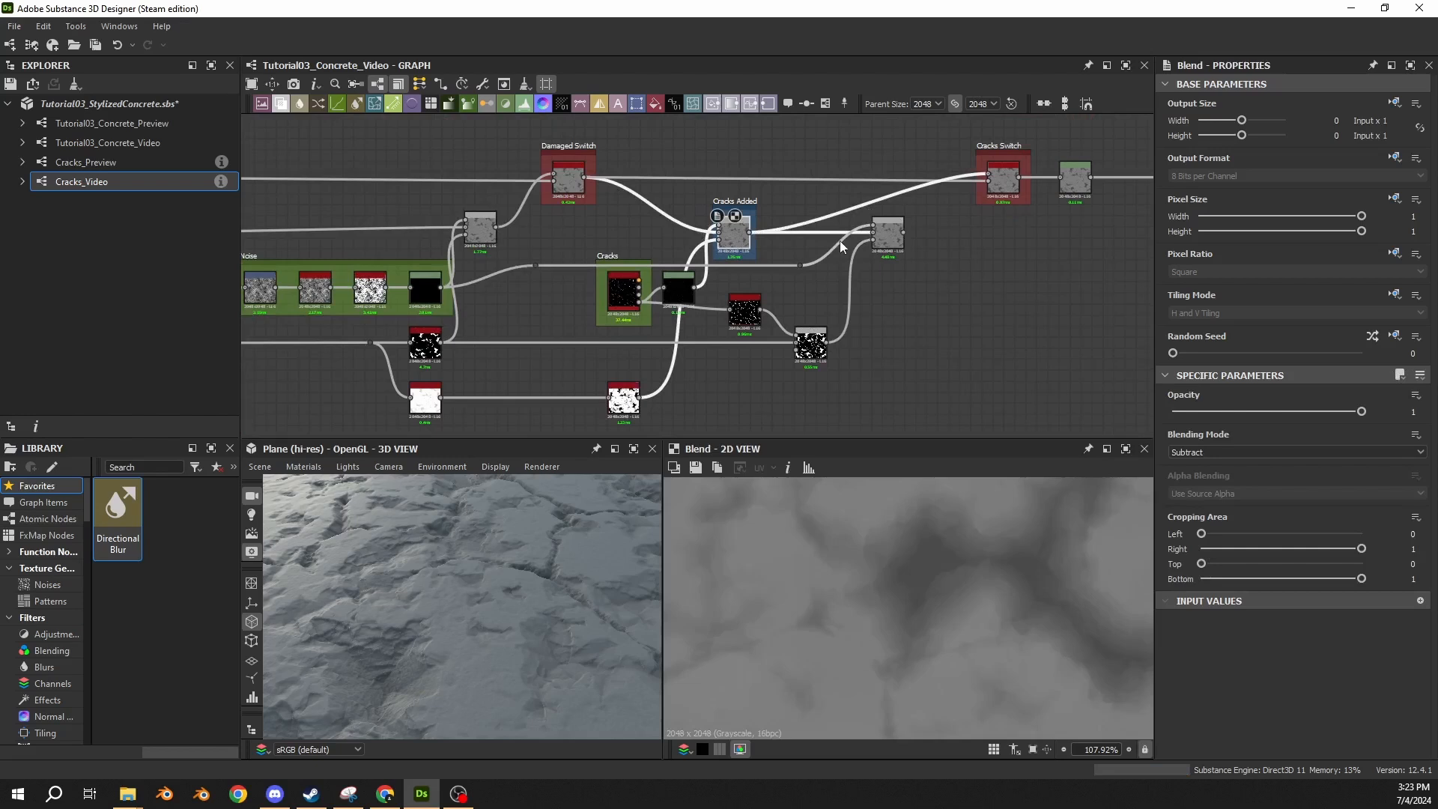
pyautogui.click(894, 236)
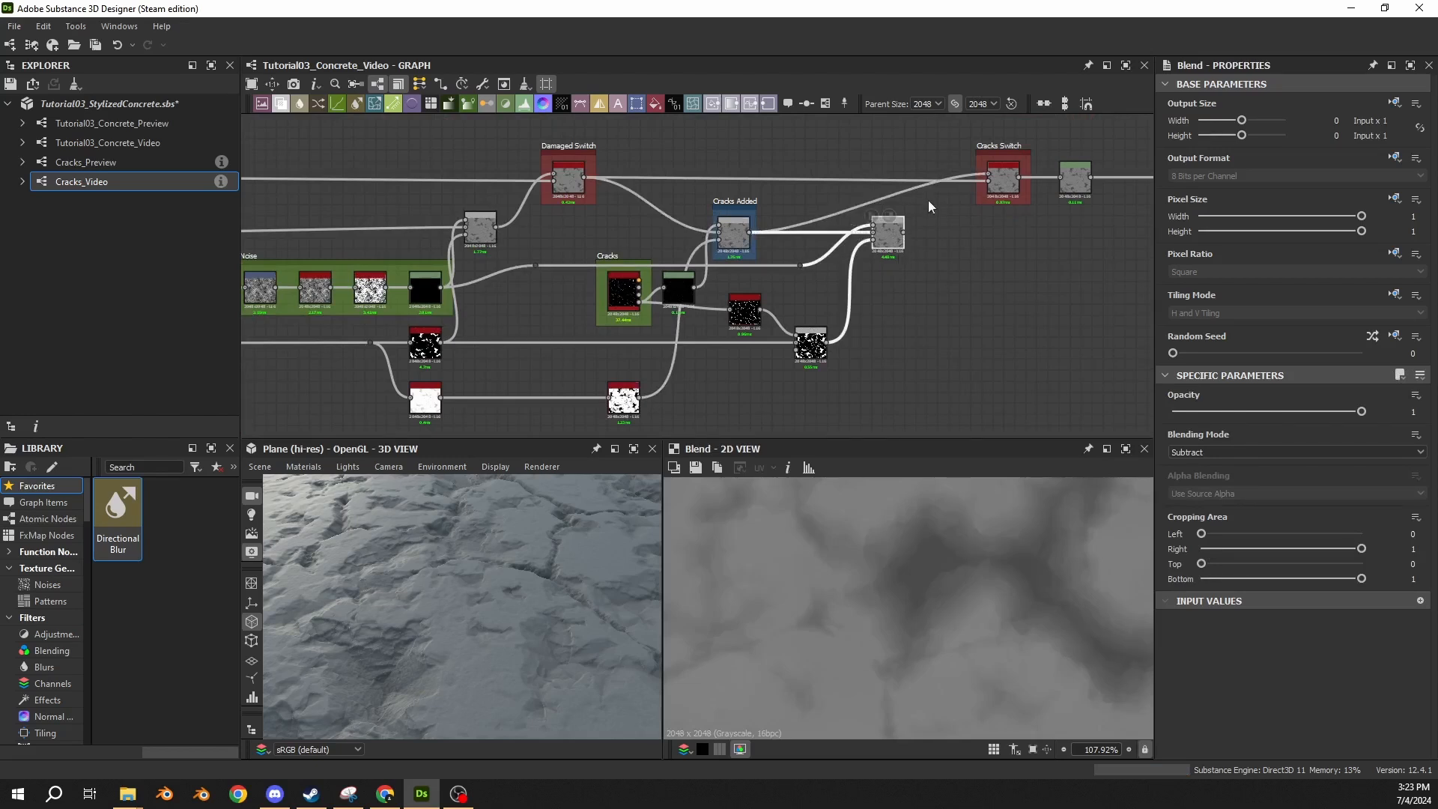
pyautogui.moveTo(928, 200); pyautogui.dragTo(812, 248, button='middle')
pyautogui.scroll(3, 854, 255)
pyautogui.doubleClick(451, 343)
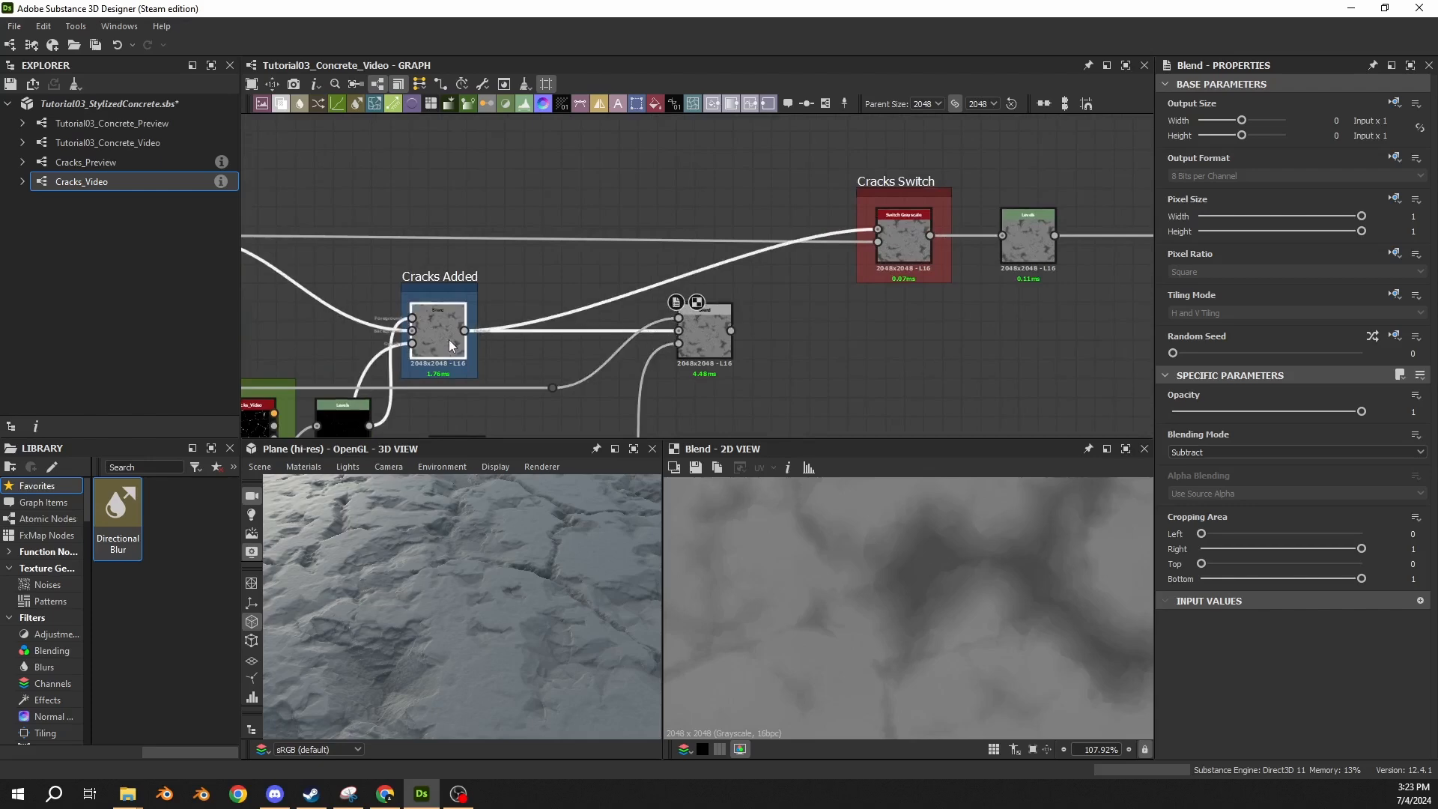
pyautogui.doubleClick(698, 331)
pyautogui.moveTo(797, 428); pyautogui.dragTo(736, 365, button='middle')
pyautogui.scroll(-3, 737, 366)
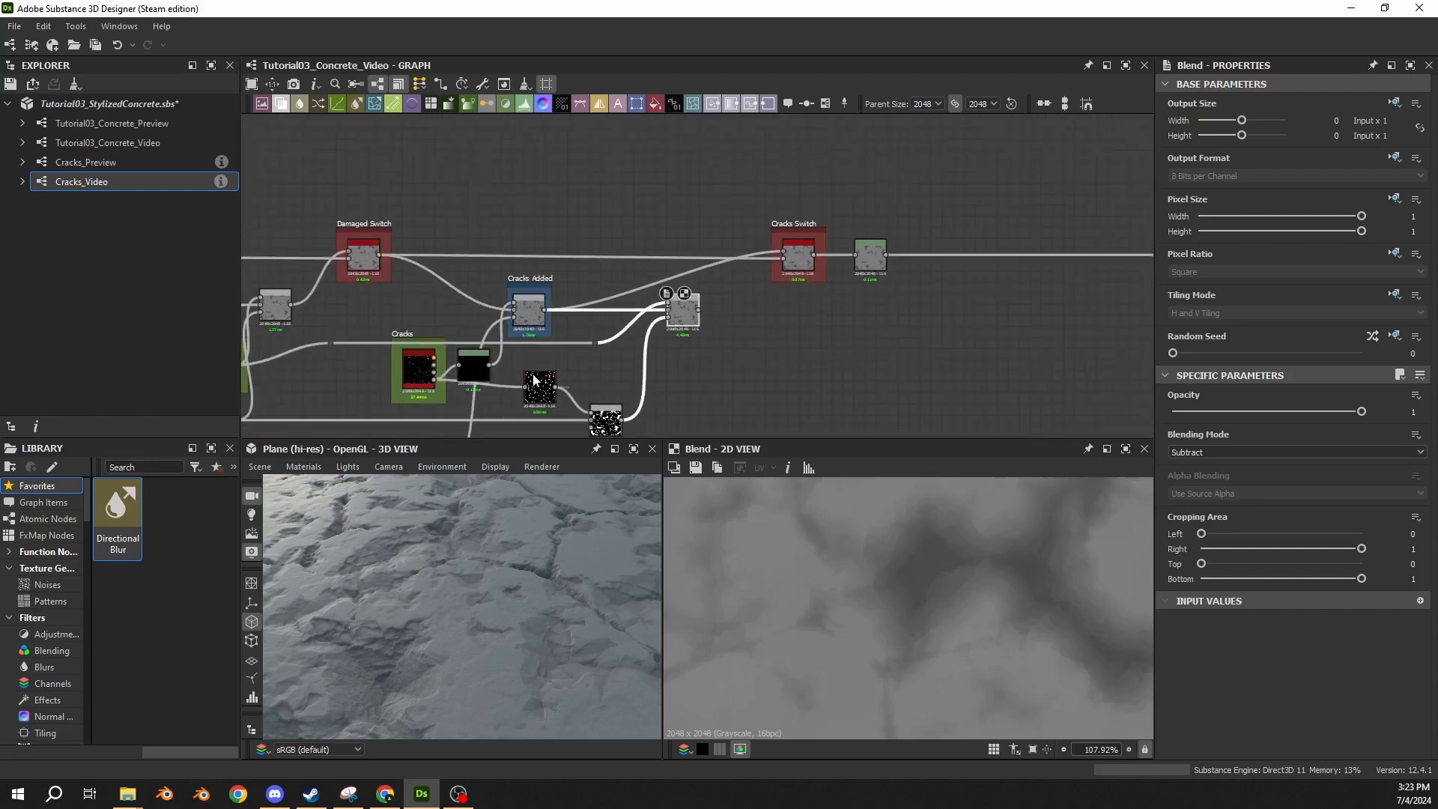
pyautogui.doubleClick(539, 313)
pyautogui.doubleClick(684, 312)
# Connect the noise Subtract Blend's output to the Cracks Switch's upper input, replacing the Cracks Added link, and inspect the surface in 3D.
pyautogui.moveTo(698, 309); pyautogui.dragTo(815, 260)
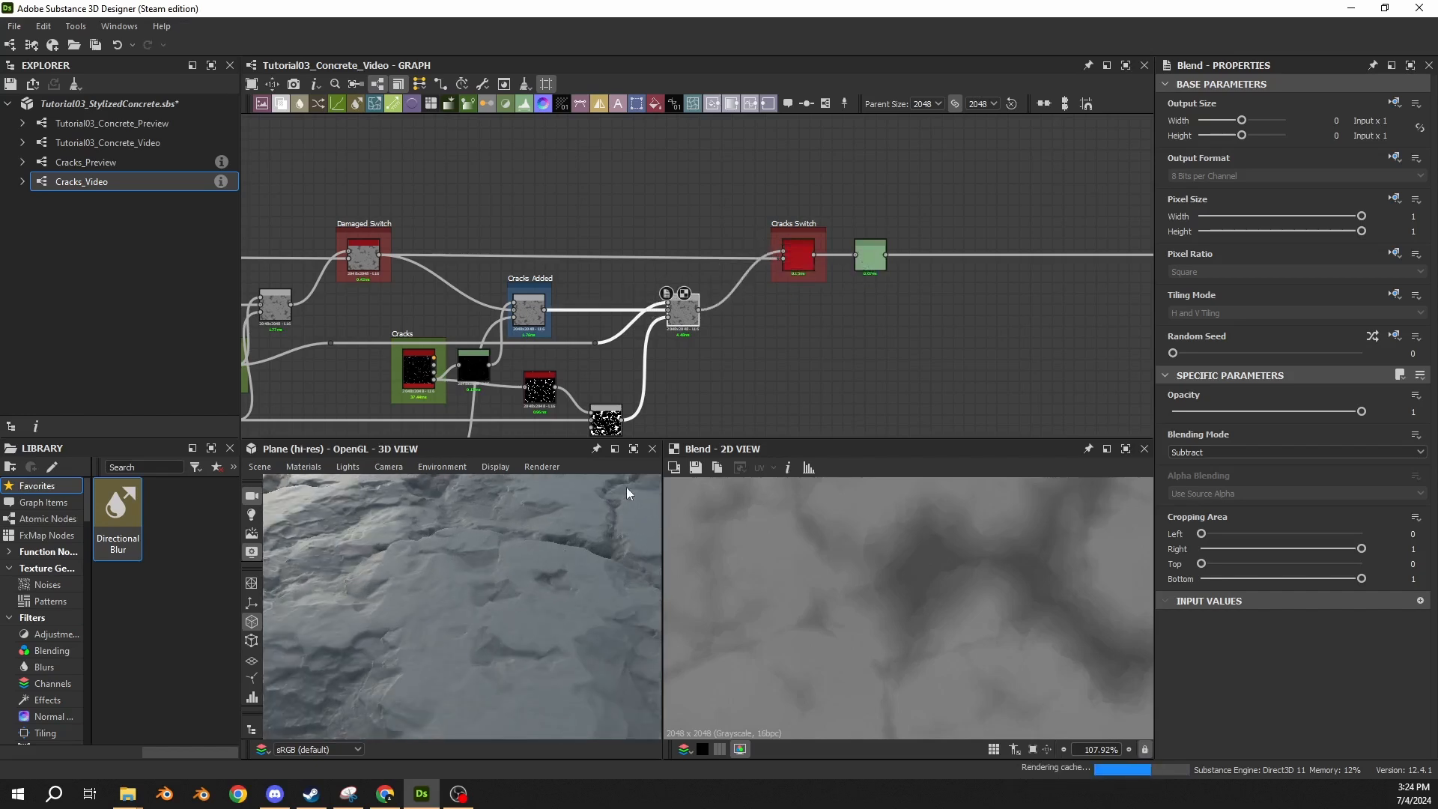
pyautogui.moveTo(511, 541); pyautogui.dragTo(514, 581)
pyautogui.hotkey('ctrl', 'y')
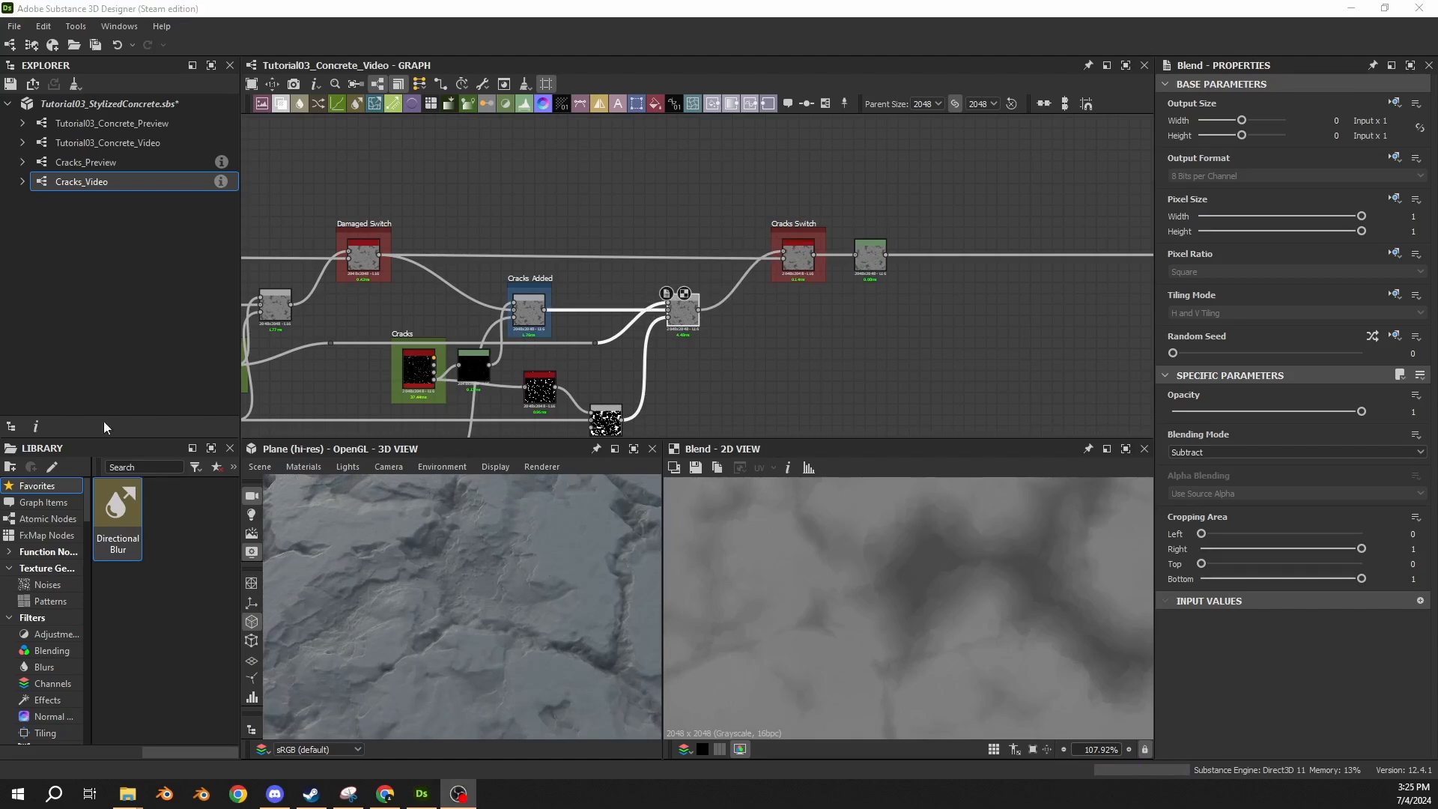
pyautogui.scroll(2, 678, 365)
pyautogui.click(696, 277)
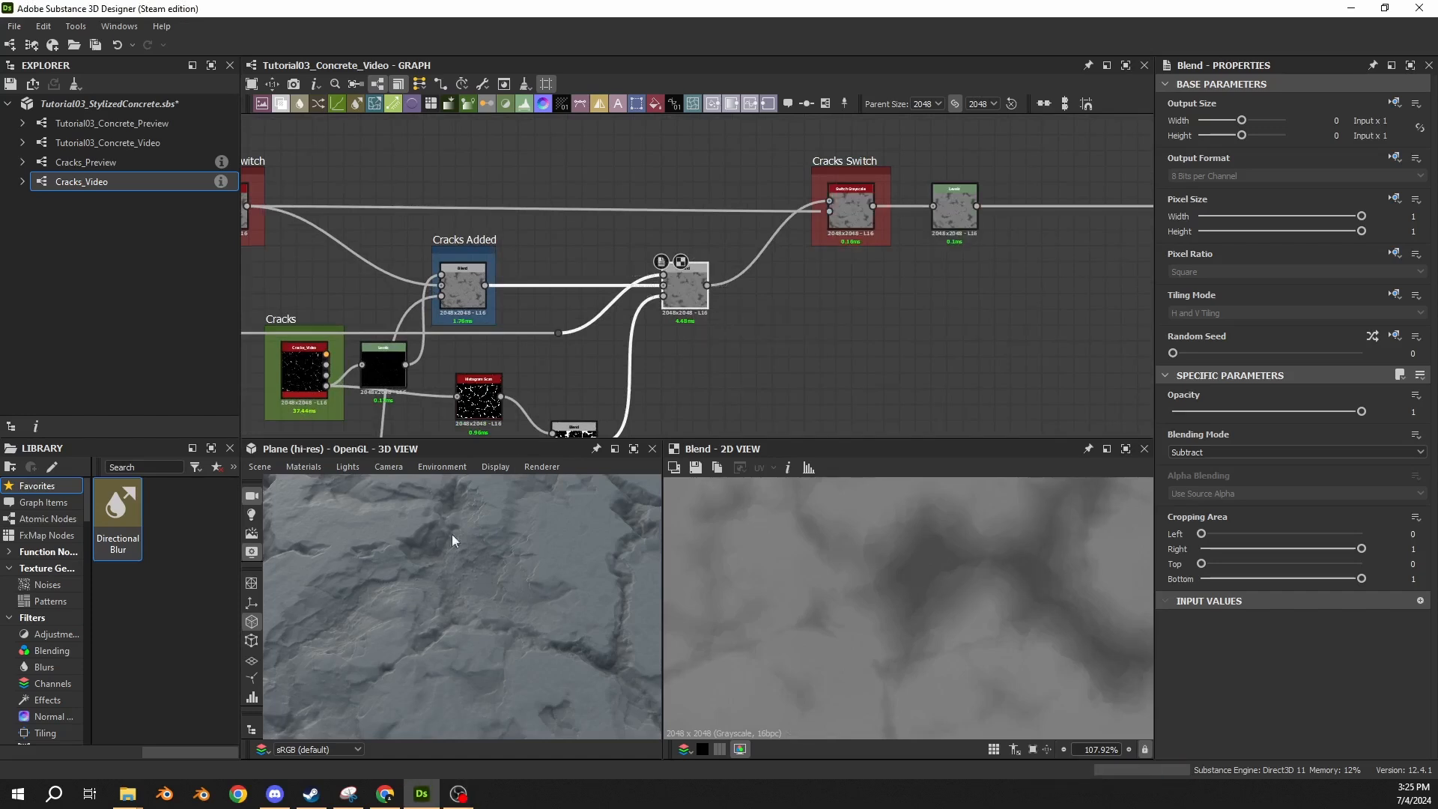
# Review the Damaged/Cracked Noise nodes, the Cracks Added Blend and the final noise Subtract Blend in the 2D view.
pyautogui.moveTo(577, 276); pyautogui.dragTo(956, 230, button='middle')
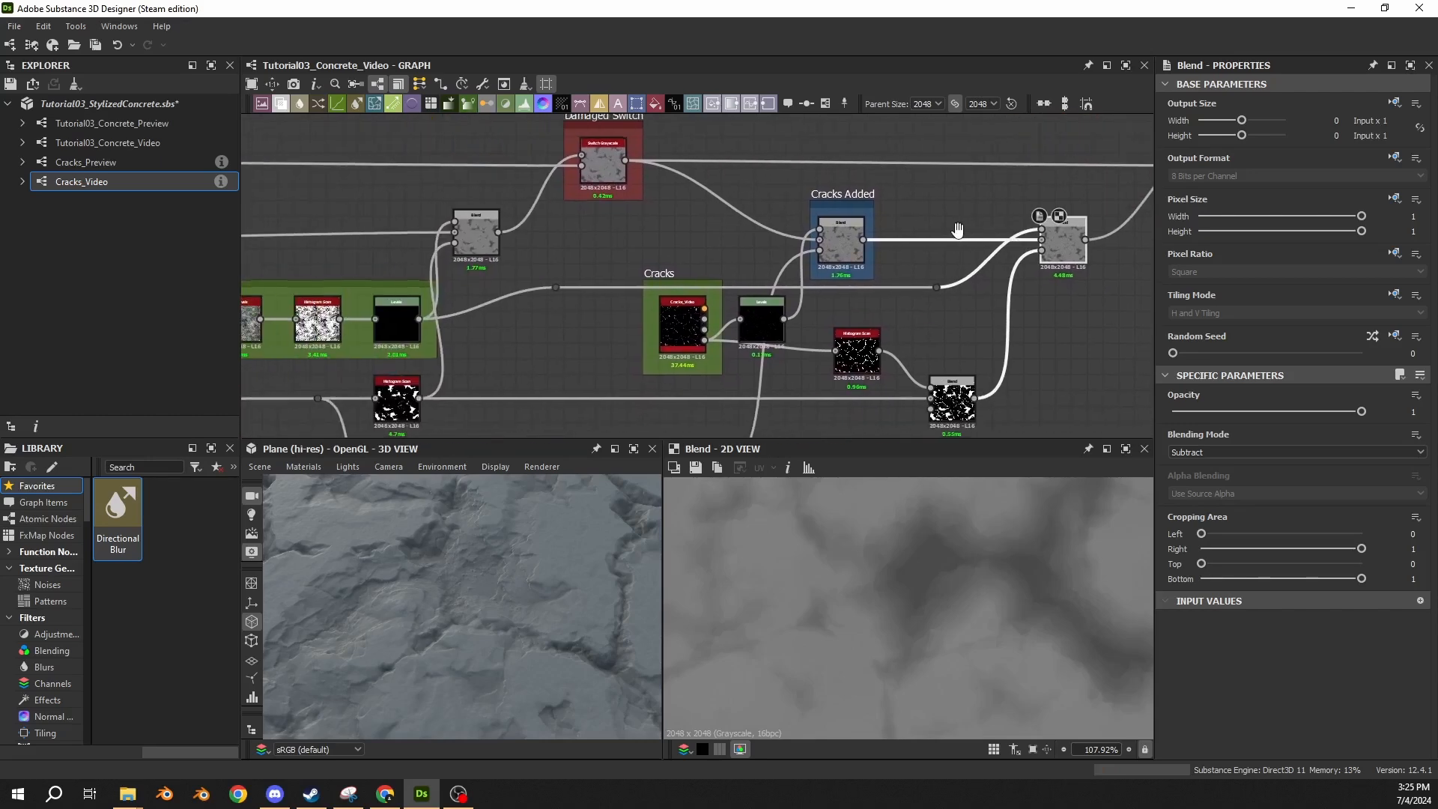
pyautogui.doubleClick(317, 318)
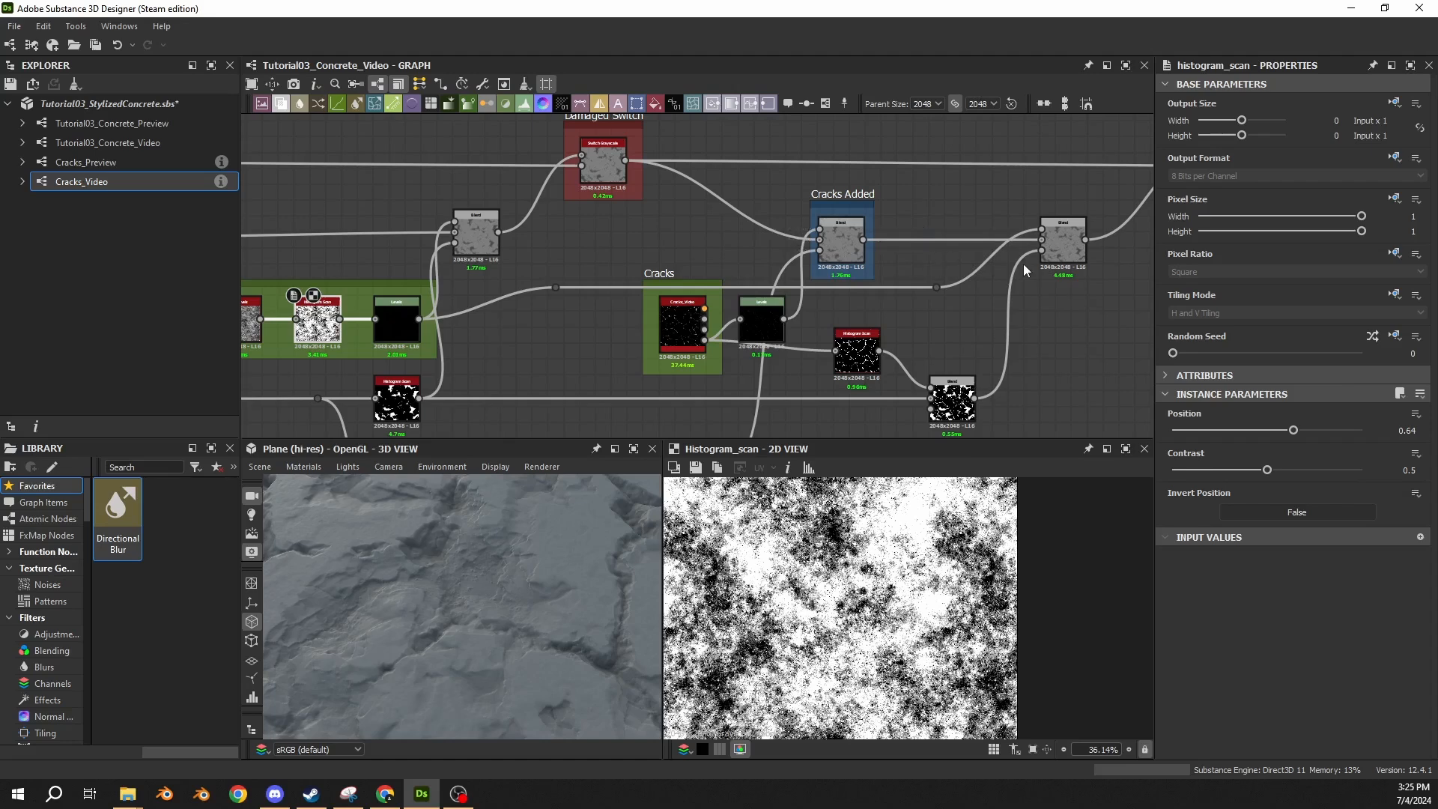
pyautogui.doubleClick(857, 257)
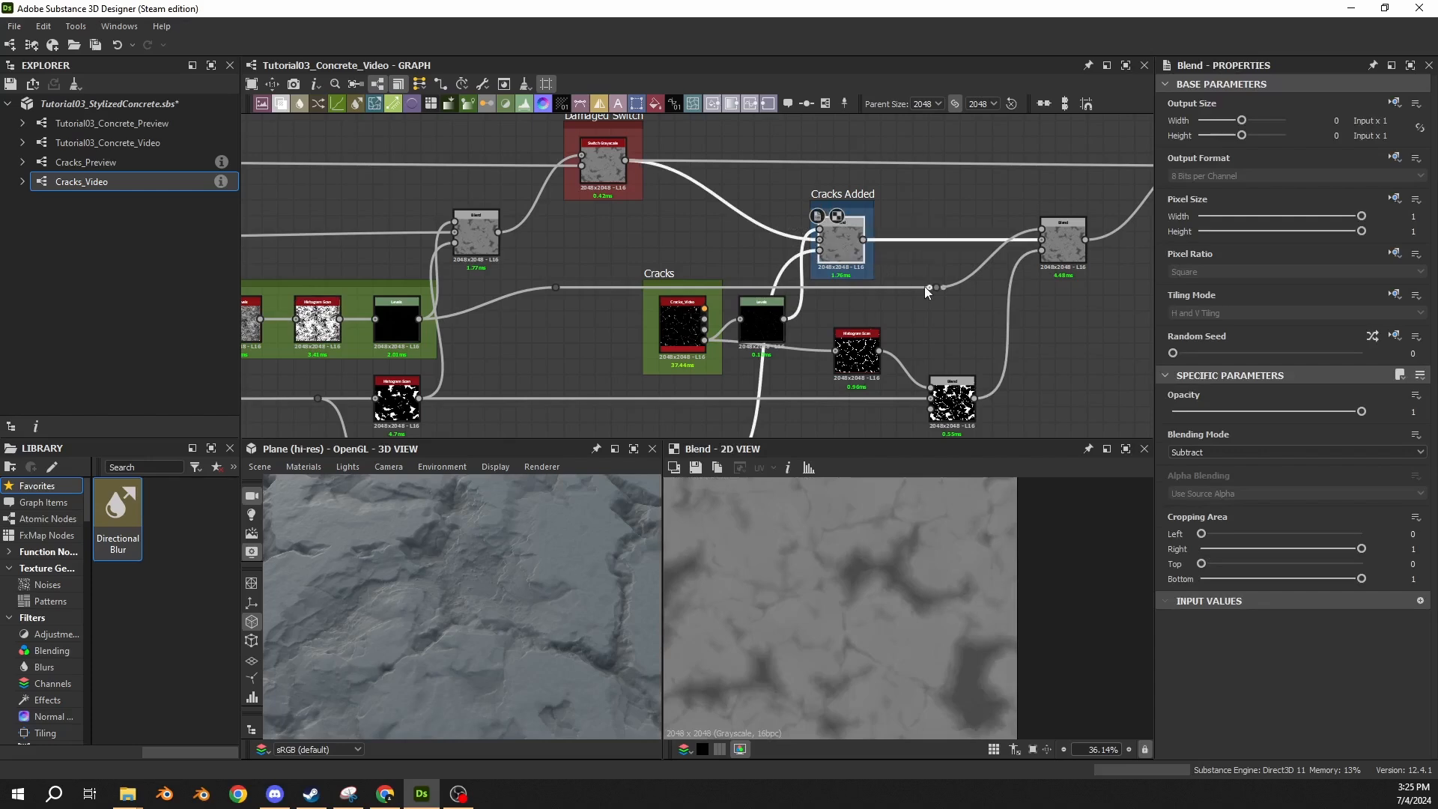
pyautogui.moveTo(628, 245); pyautogui.dragTo(1050, 248, button='middle')
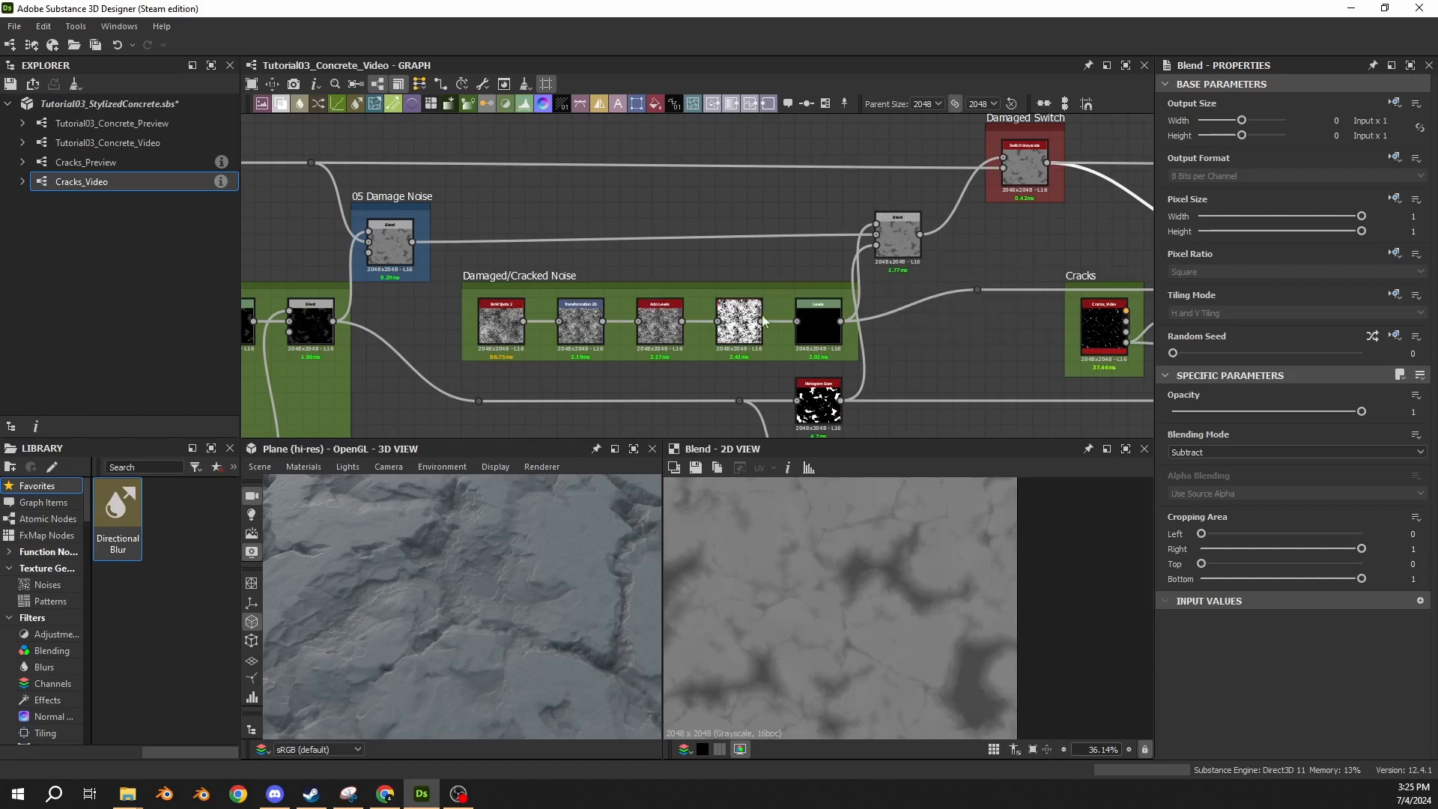
pyautogui.moveTo(841, 291); pyautogui.dragTo(511, 260, button='middle')
pyautogui.moveTo(393, 304); pyautogui.dragTo(720, 307, button='middle')
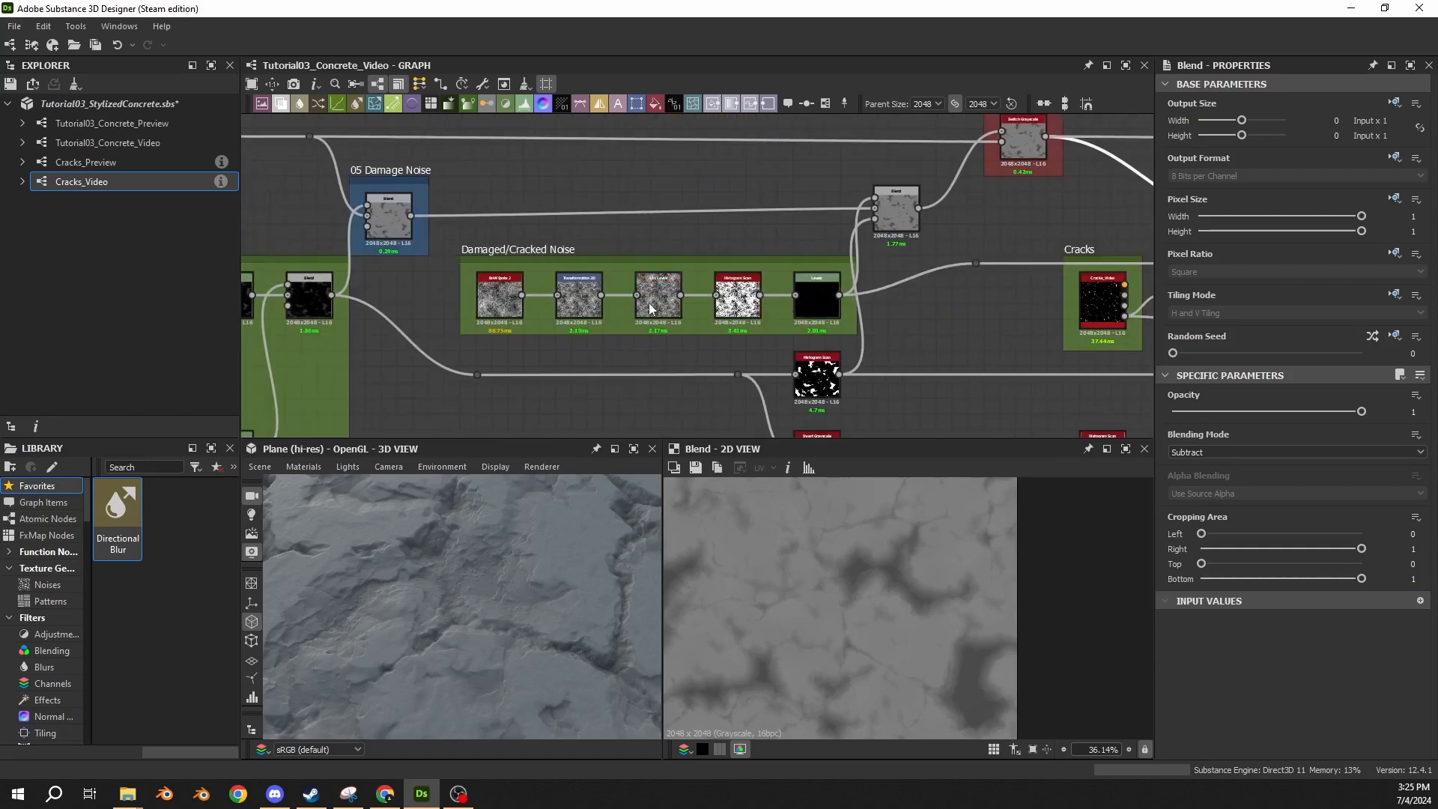
pyautogui.doubleClick(499, 299)
pyautogui.doubleClick(816, 315)
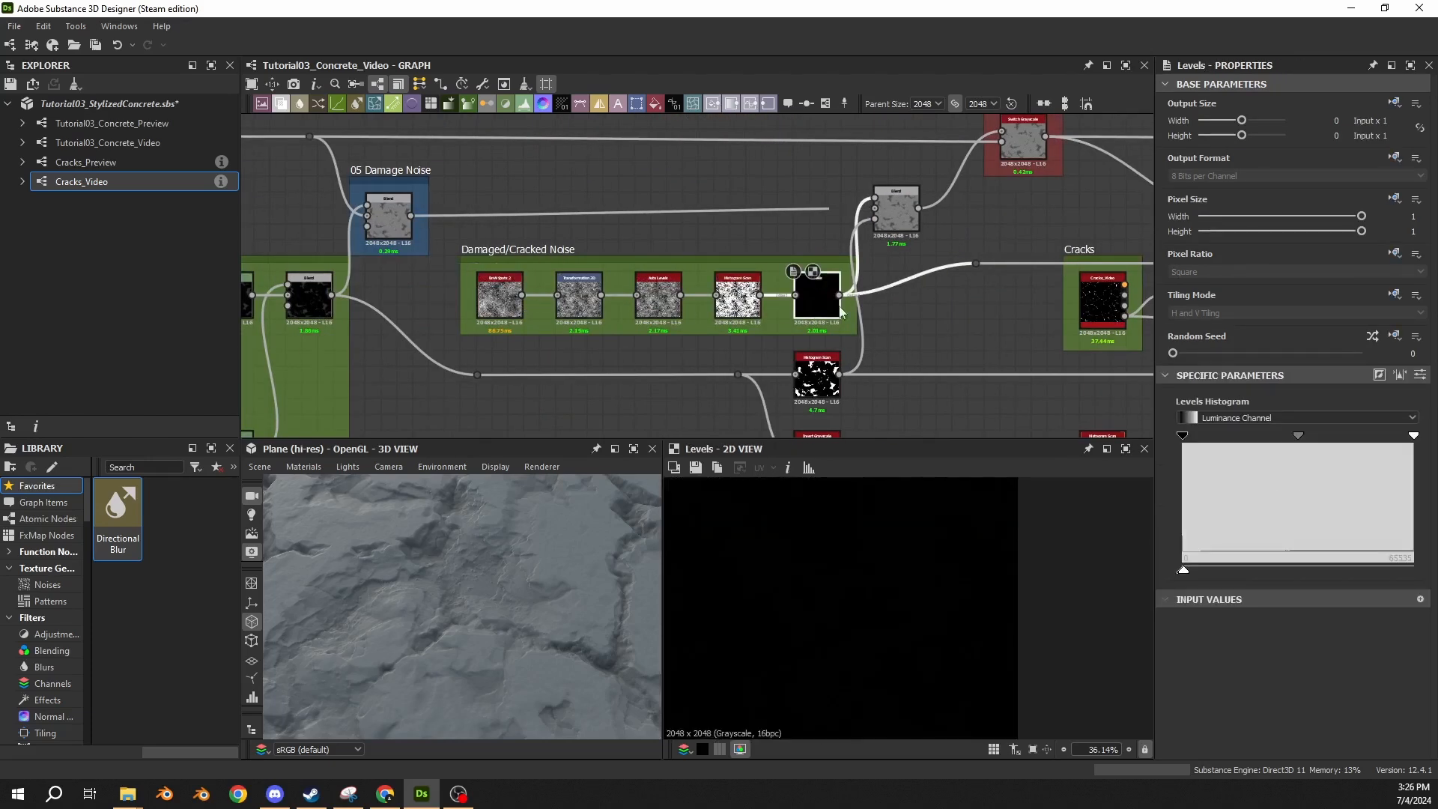
pyautogui.doubleClick(749, 317)
pyautogui.scroll(-2, 829, 623)
pyautogui.moveTo(1016, 344); pyautogui.dragTo(539, 351, button='middle')
pyautogui.moveTo(866, 327); pyautogui.dragTo(665, 329, button='middle')
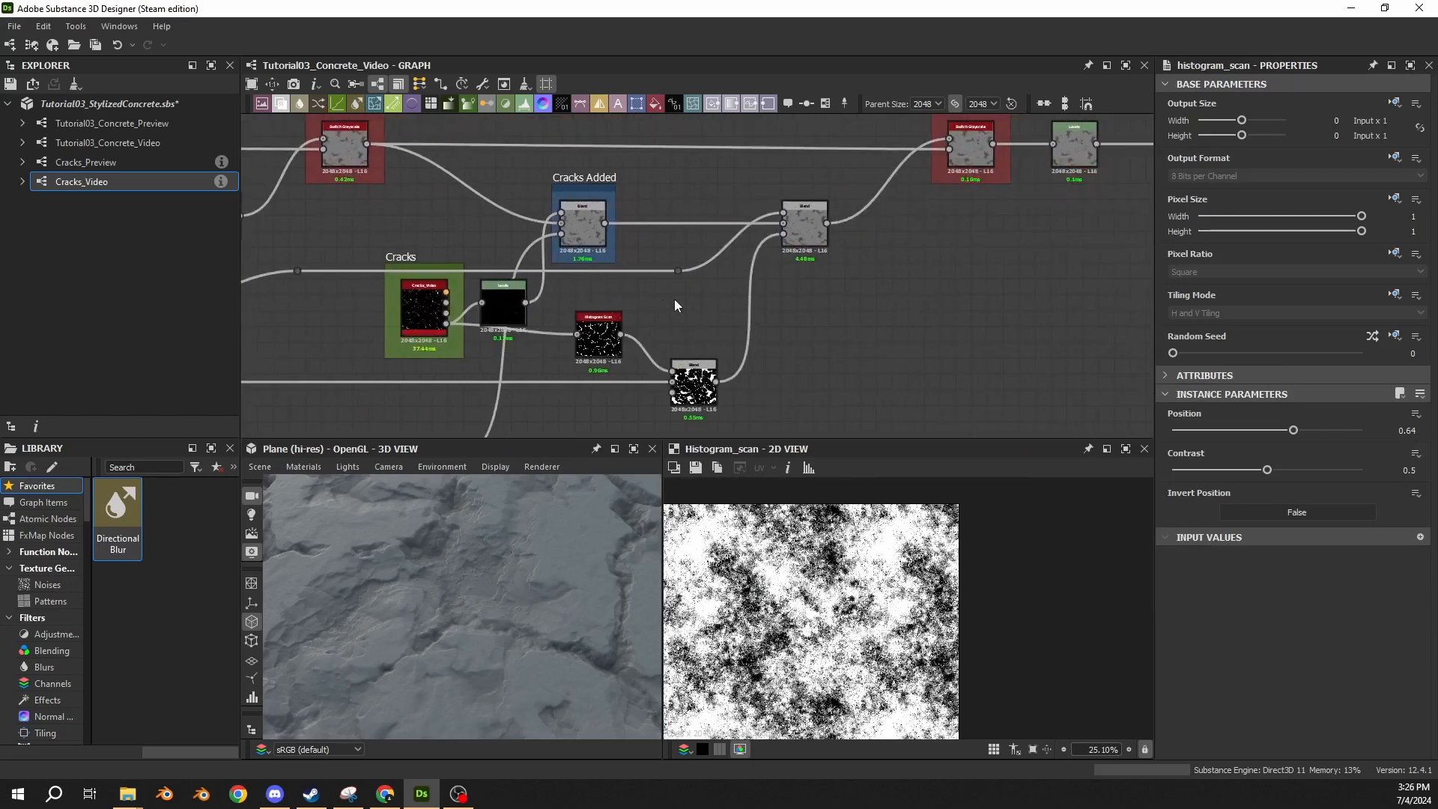
pyautogui.scroll(-5, 589, 235)
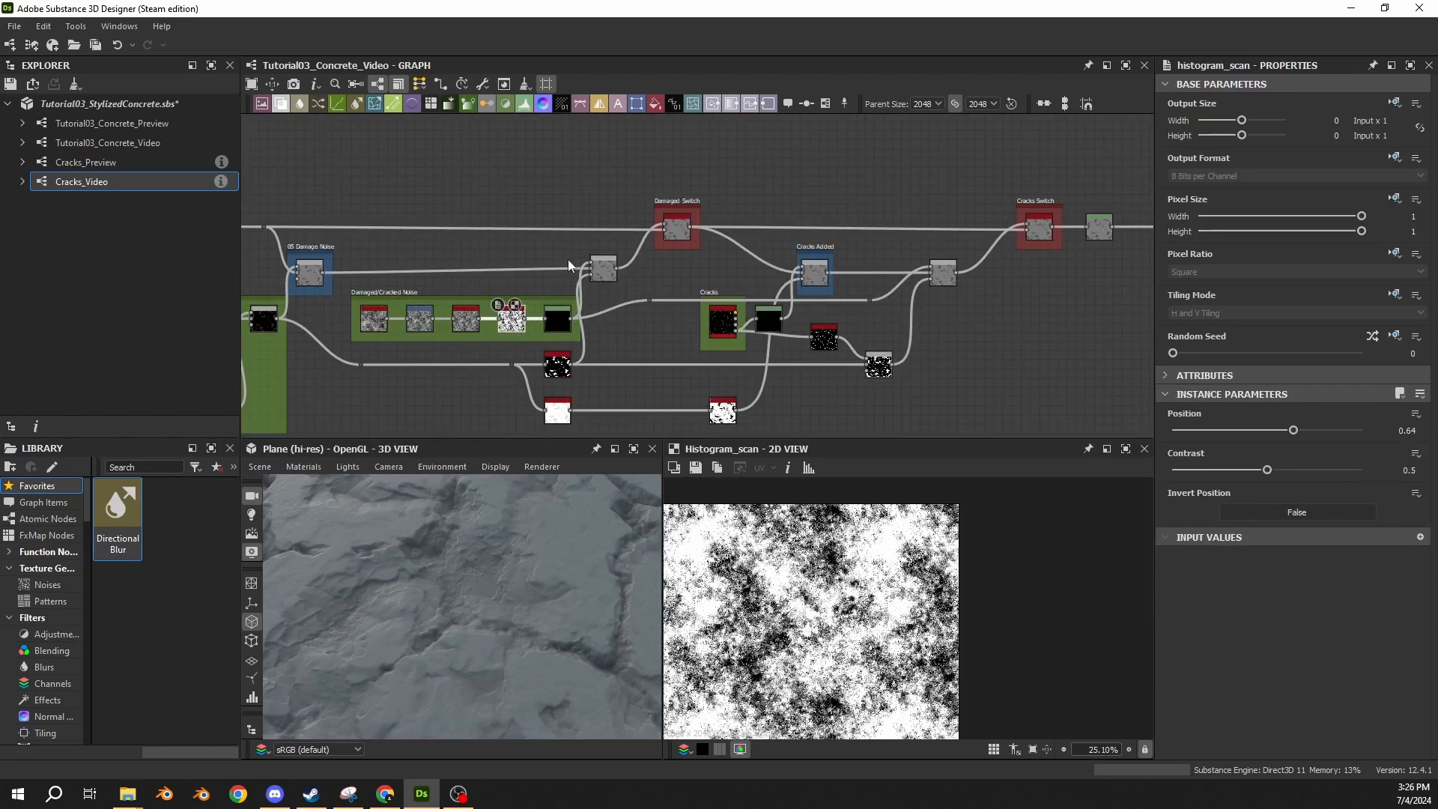
pyautogui.doubleClick(946, 274)
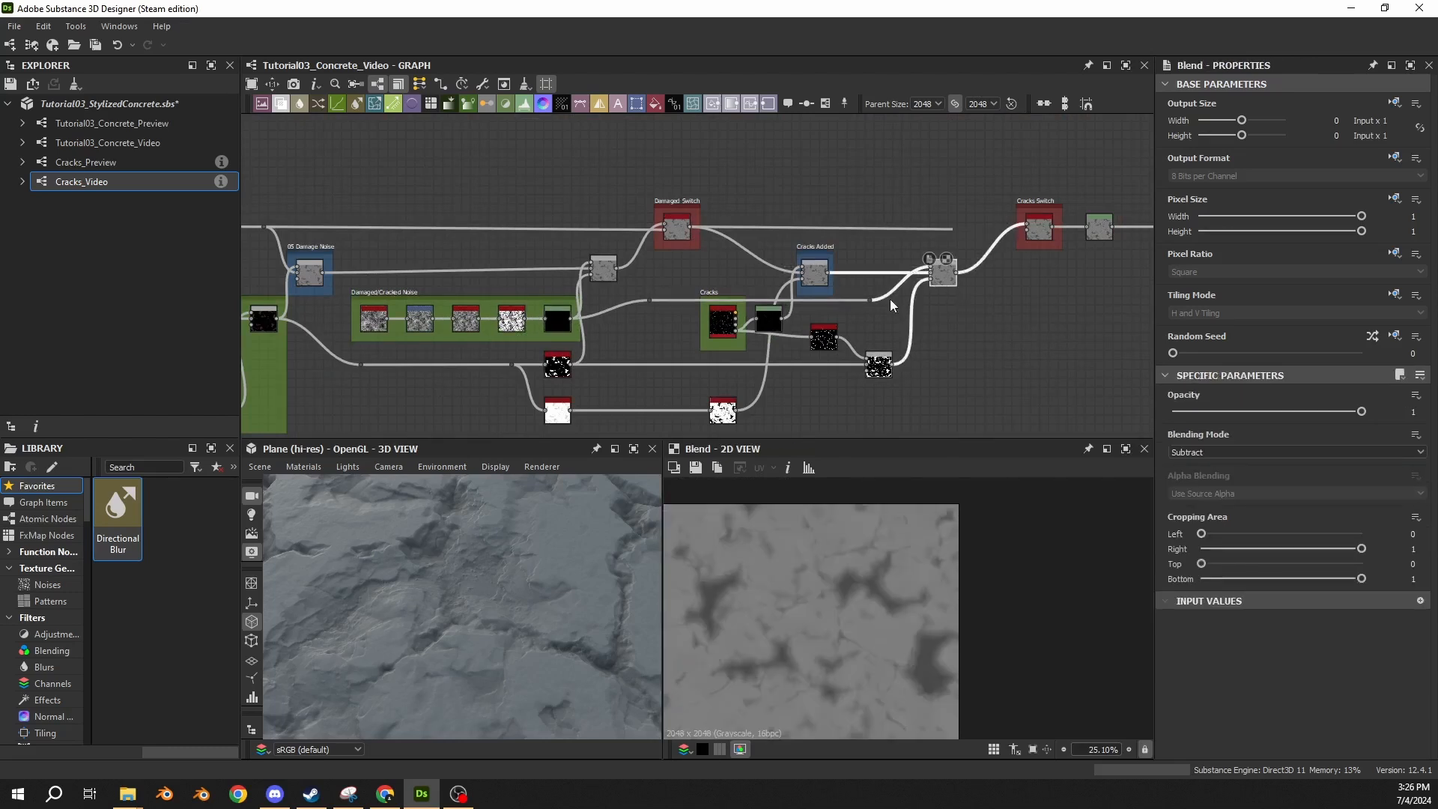
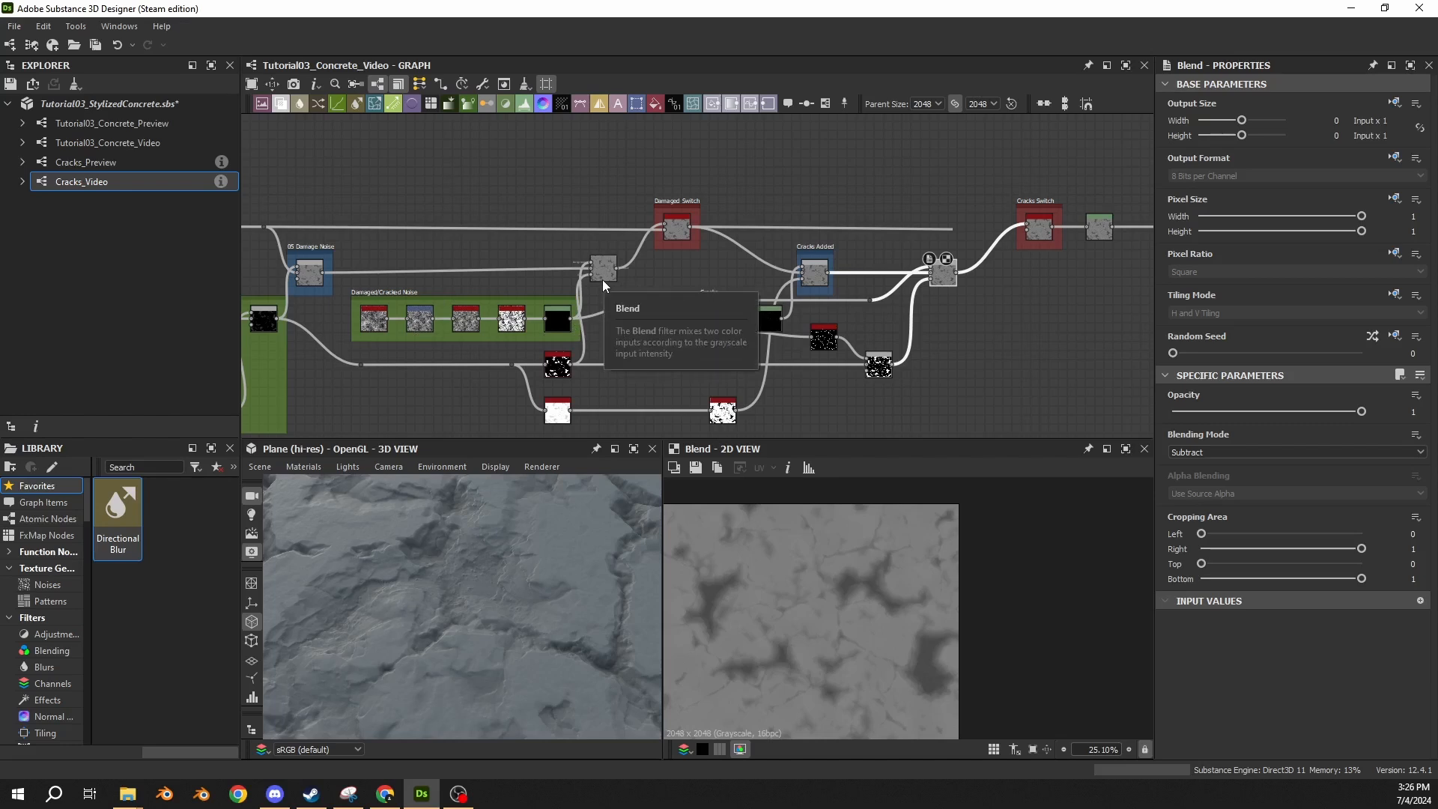
# Review the concrete graph's node chain, from the Cracks Switch back through the damage and surface noise groups and over to the outputs.
pyautogui.moveTo(1004, 303); pyautogui.dragTo(857, 321, button='middle')
pyautogui.scroll(3, 745, 223)
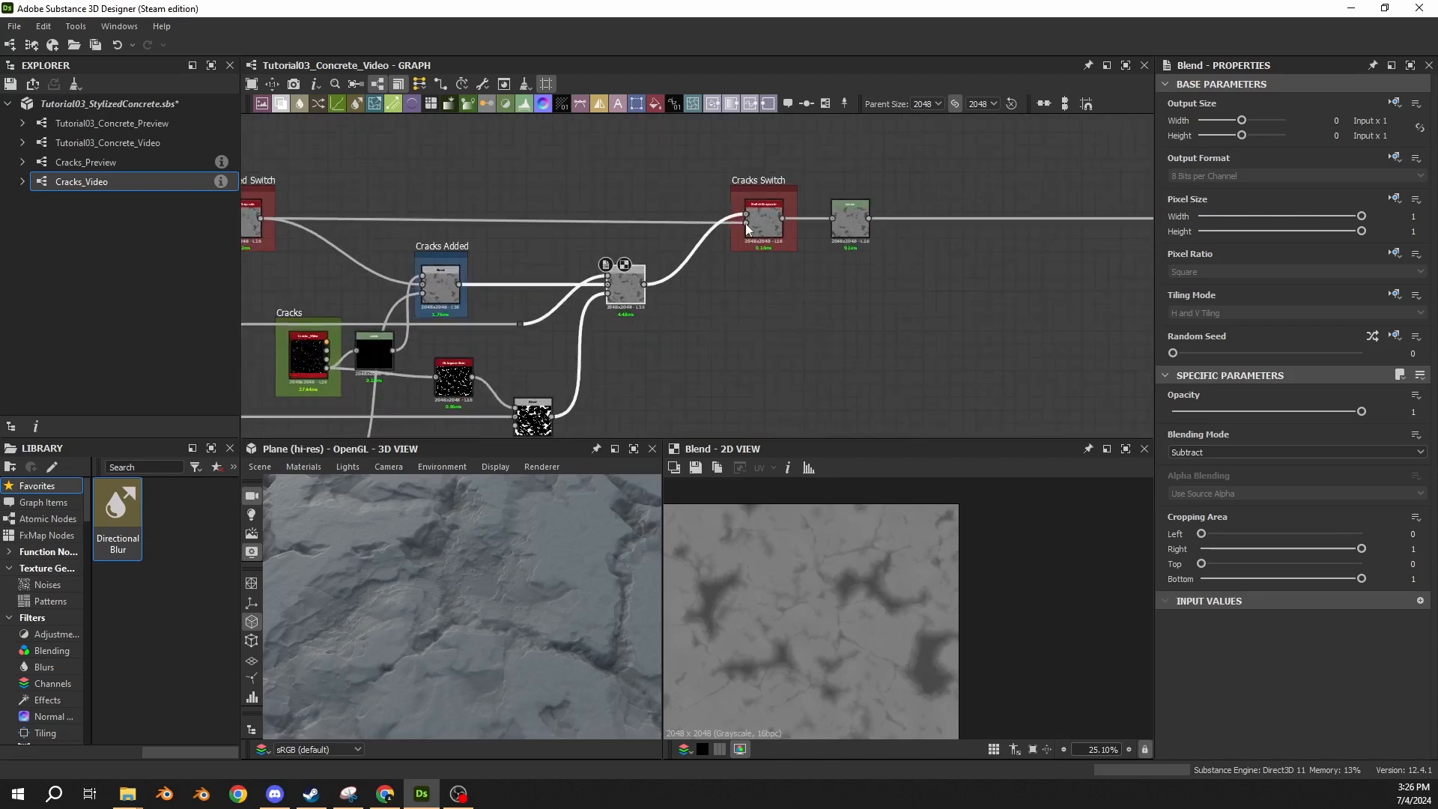
pyautogui.moveTo(745, 223); pyautogui.dragTo(636, 262)
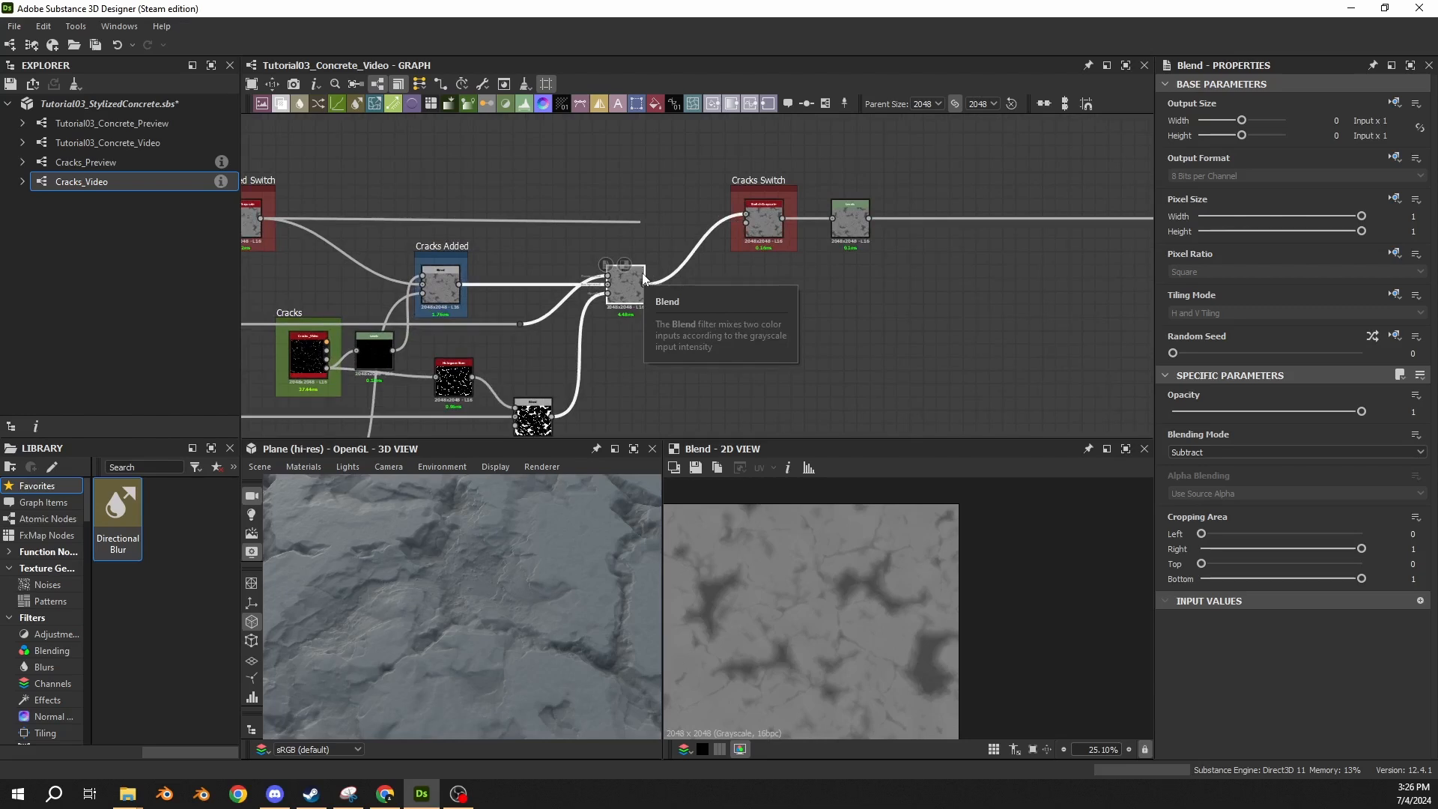
pyautogui.scroll(-4, 941, 141)
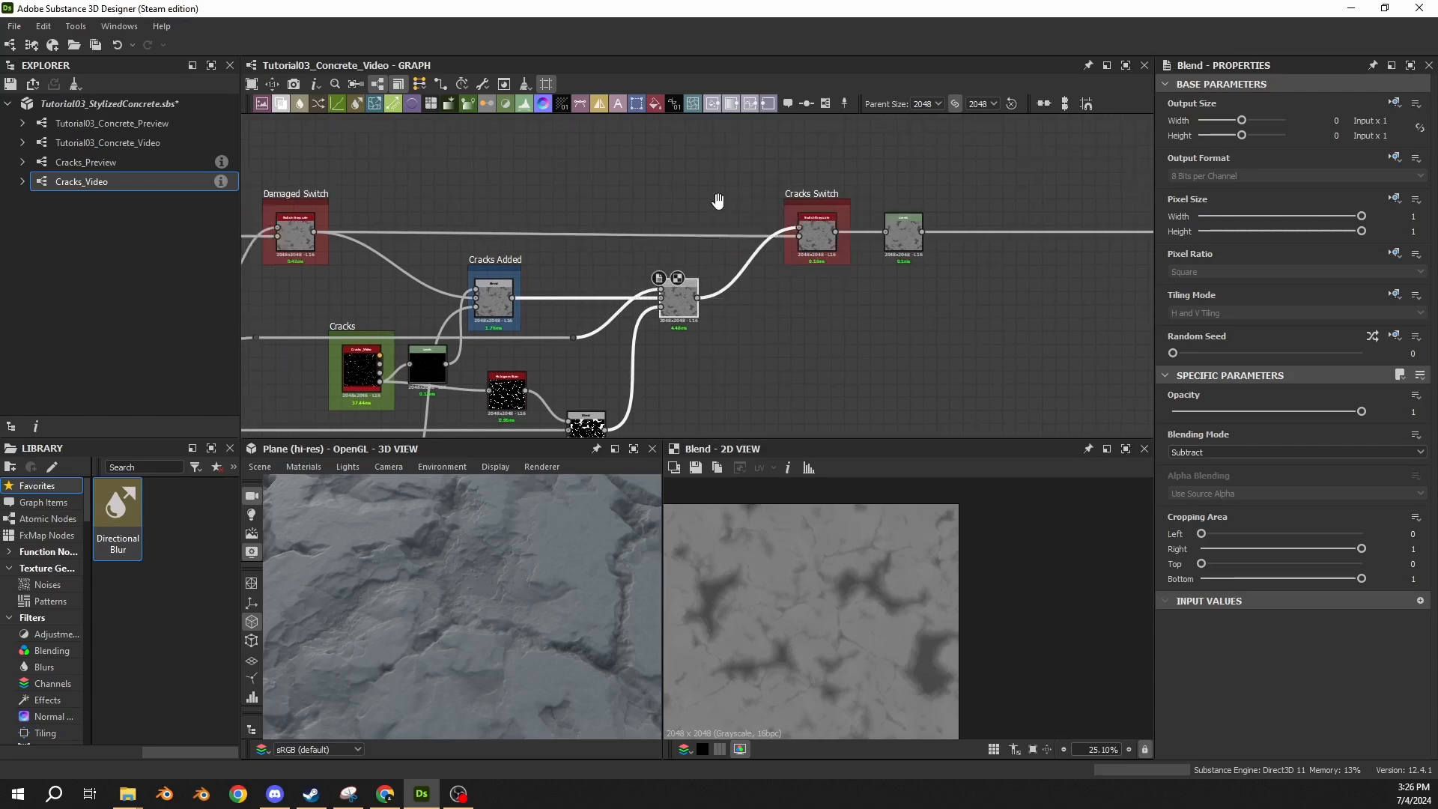
pyautogui.moveTo(482, 184); pyautogui.dragTo(1062, 189, button='middle')
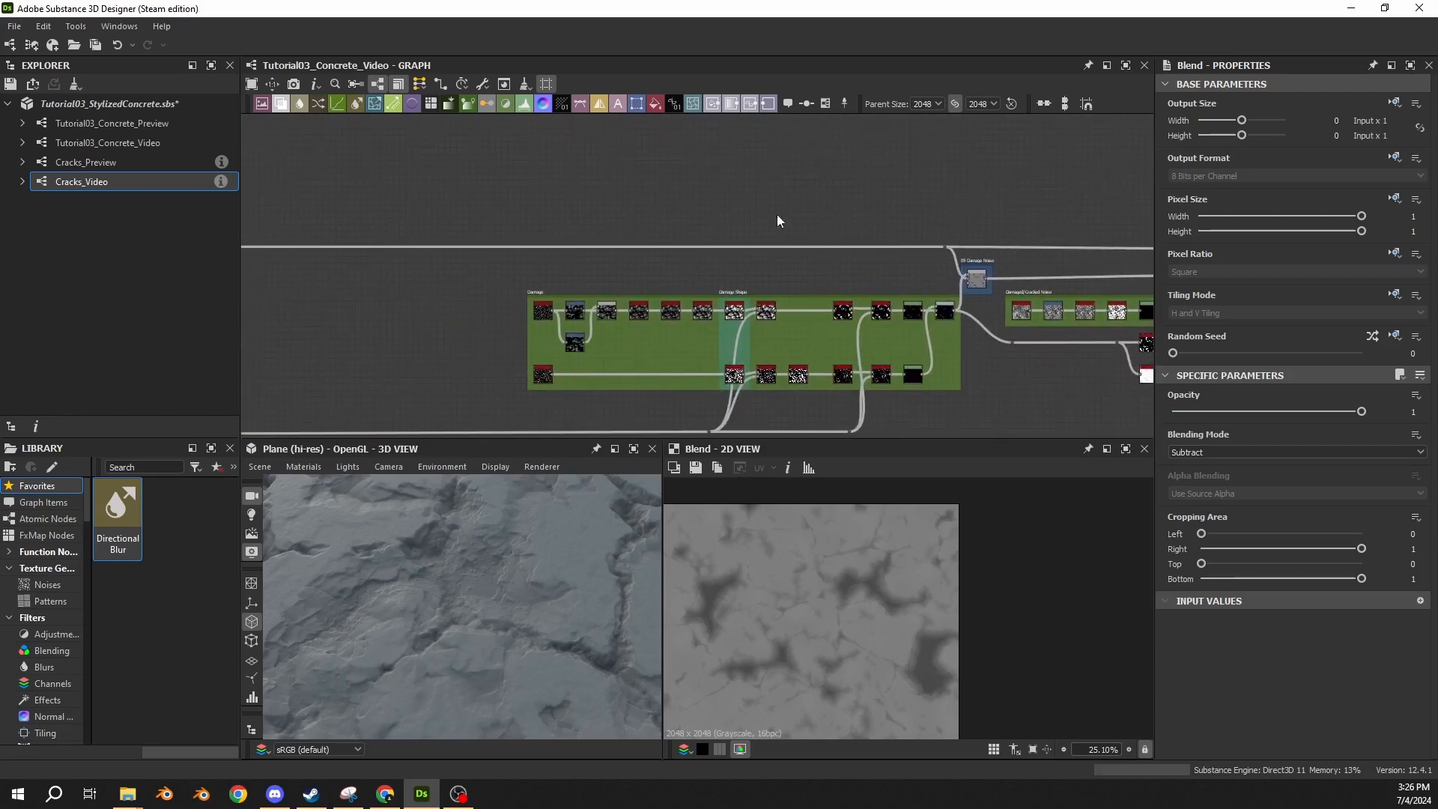
pyautogui.moveTo(776, 214); pyautogui.dragTo(1049, 196, button='middle')
pyautogui.moveTo(481, 233); pyautogui.dragTo(705, 198, button='middle')
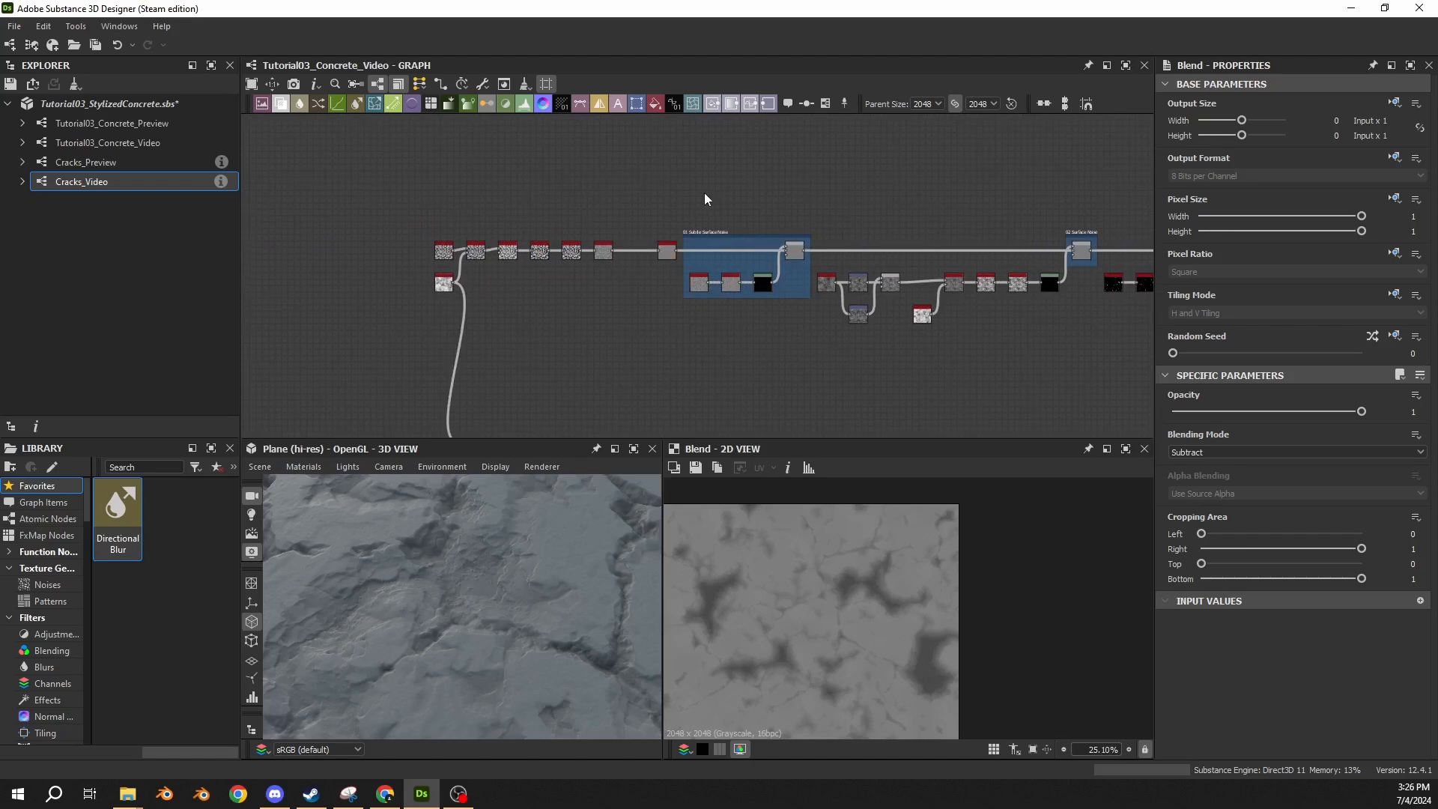
pyautogui.scroll(-5, 862, 204)
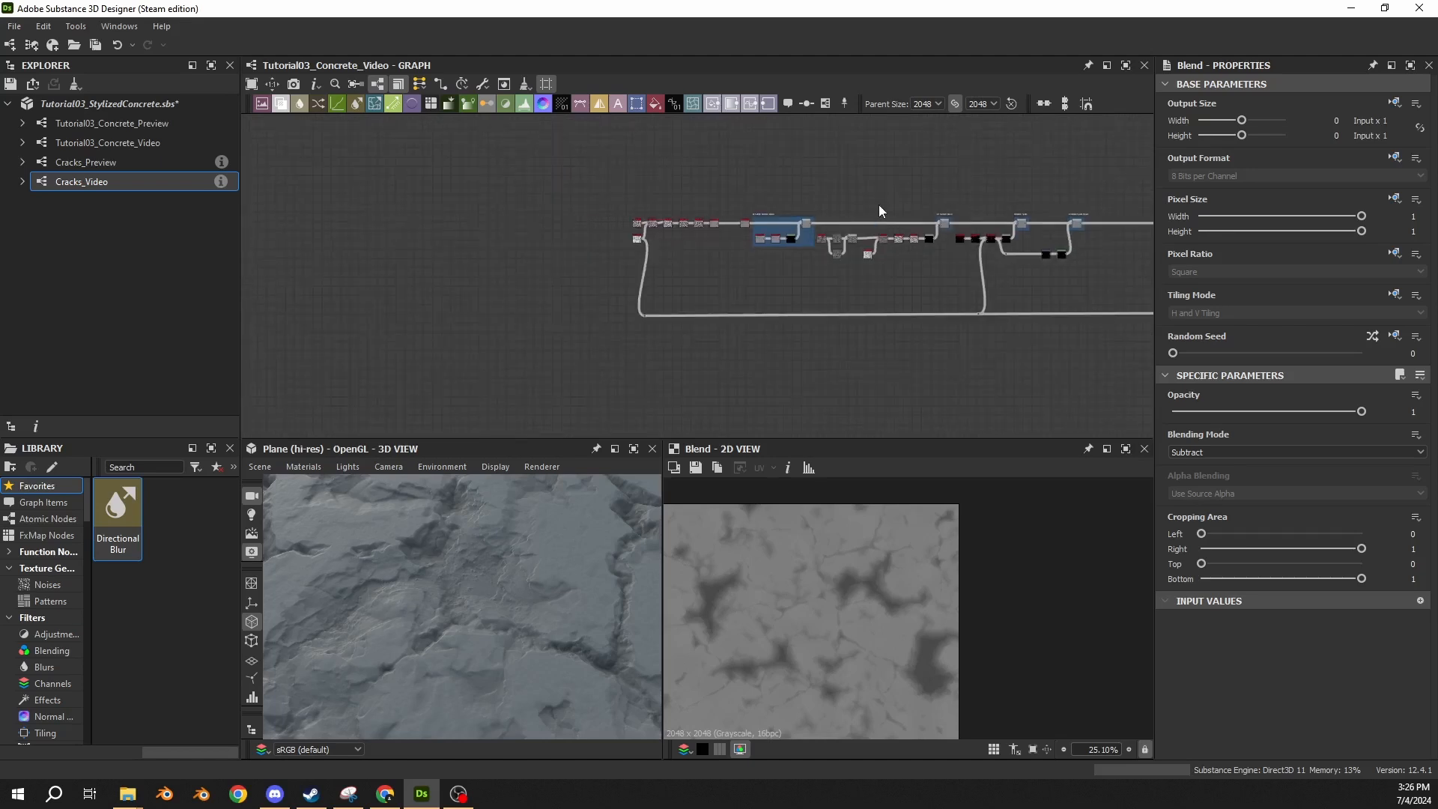
pyautogui.moveTo(1049, 183); pyautogui.dragTo(555, 292, button='middle')
pyautogui.scroll(4, 556, 292)
pyautogui.scroll(3, 557, 298)
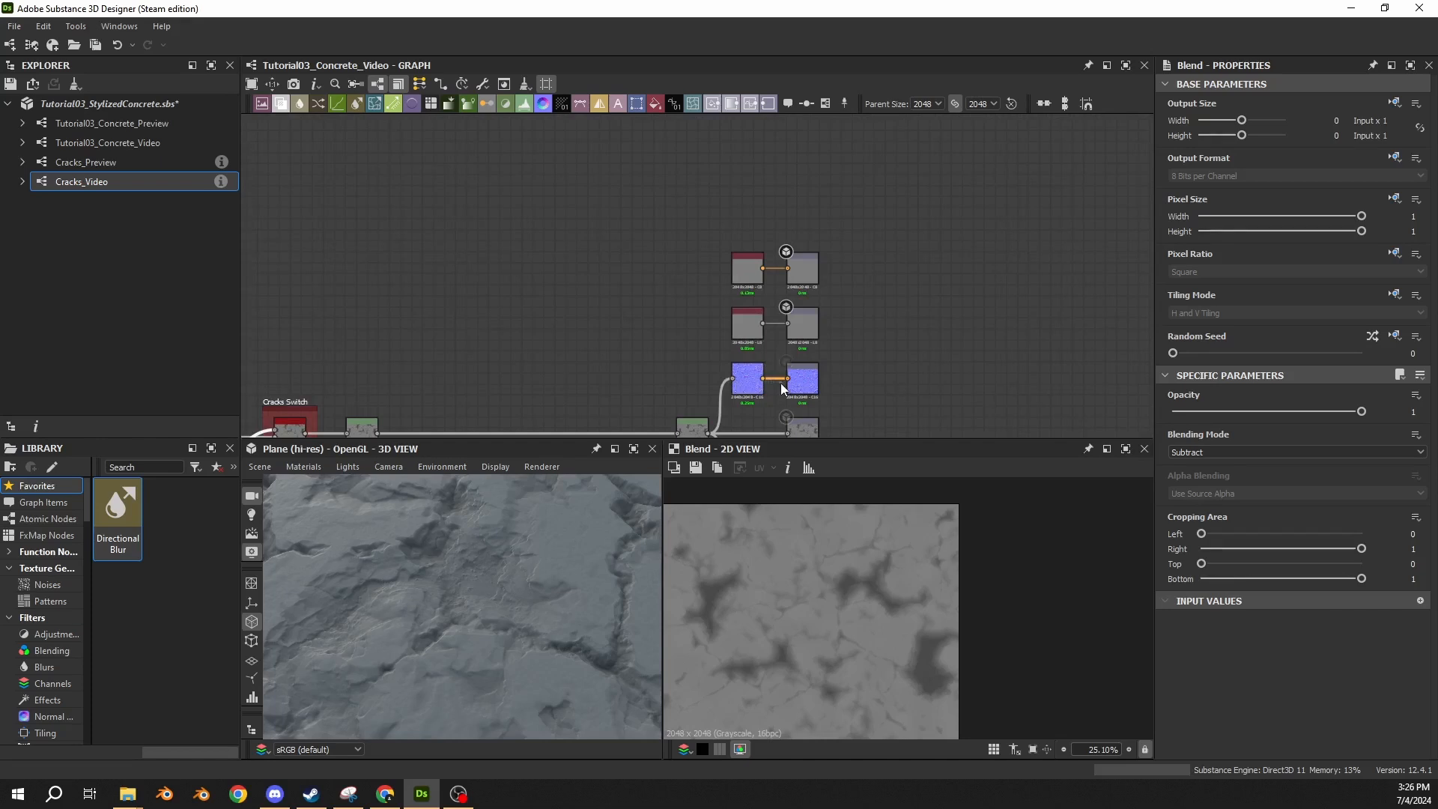
# Show the final Levels node before the outputs in the 2D view and inspect the whole surface in the 3D preview.
pyautogui.click(750, 393)
pyautogui.moveTo(644, 376); pyautogui.dragTo(776, 209, button='middle')
pyautogui.doubleClick(832, 271)
pyautogui.scroll(-2, 777, 671)
pyautogui.moveTo(777, 671); pyautogui.dragTo(803, 589, button='middle')
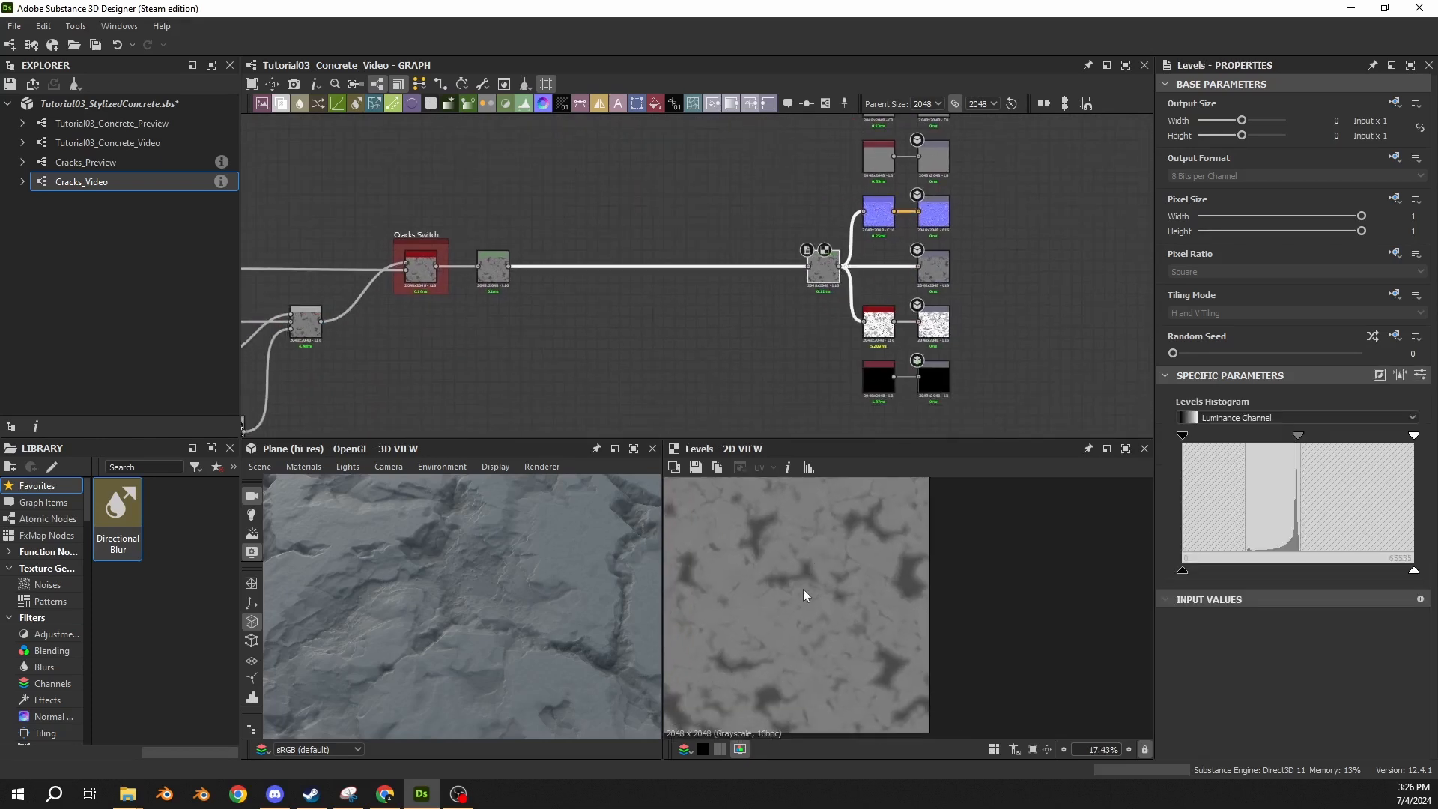
pyautogui.scroll(2, 803, 588)
pyautogui.moveTo(475, 625); pyautogui.dragTo(549, 575, button='middle')
pyautogui.moveTo(548, 573); pyautogui.dragTo(487, 581)
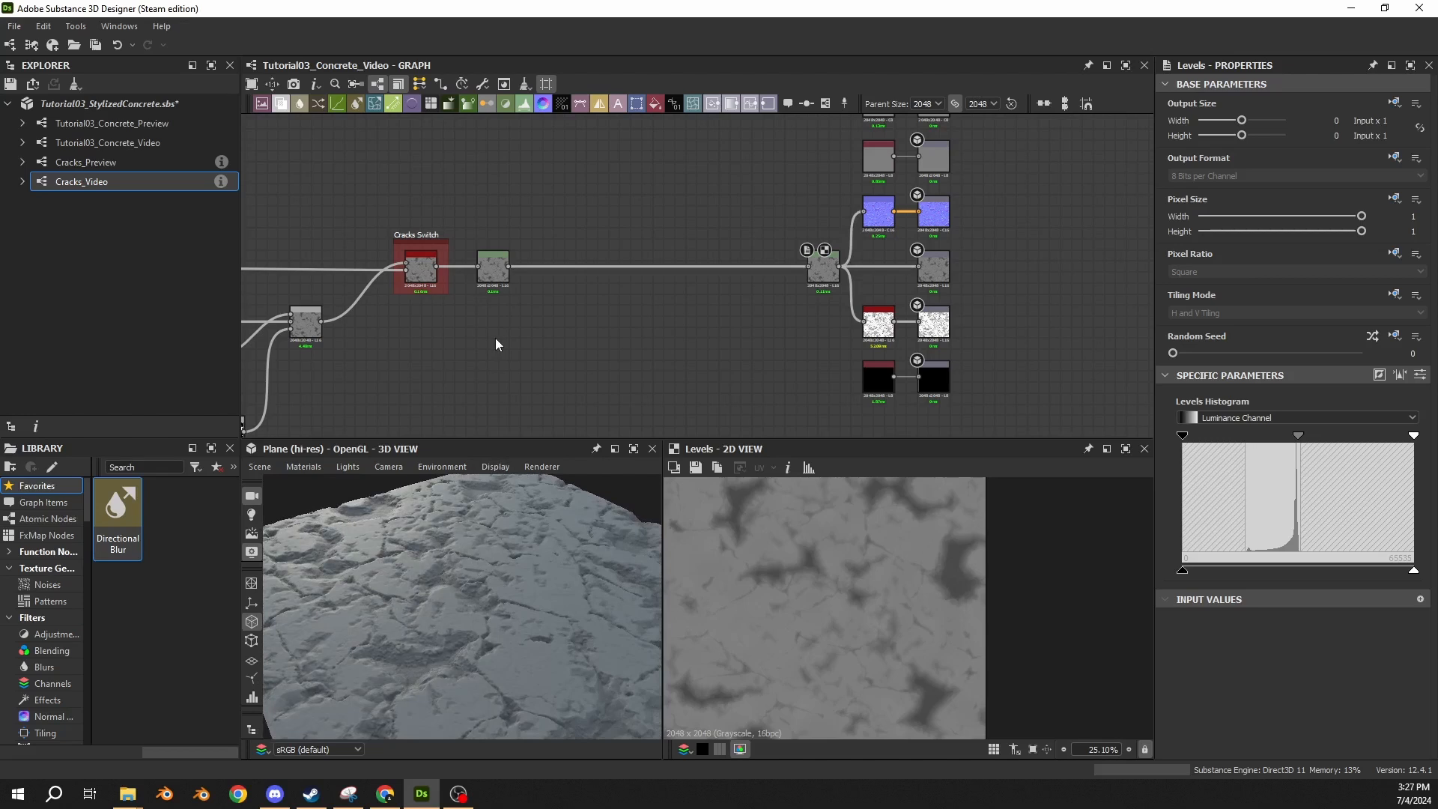
# Show the graph's input parameters and set both Cracked? and Damaged? to False.
pyautogui.click(1094, 345)
pyautogui.click(1260, 510)
pyautogui.click(1265, 554)
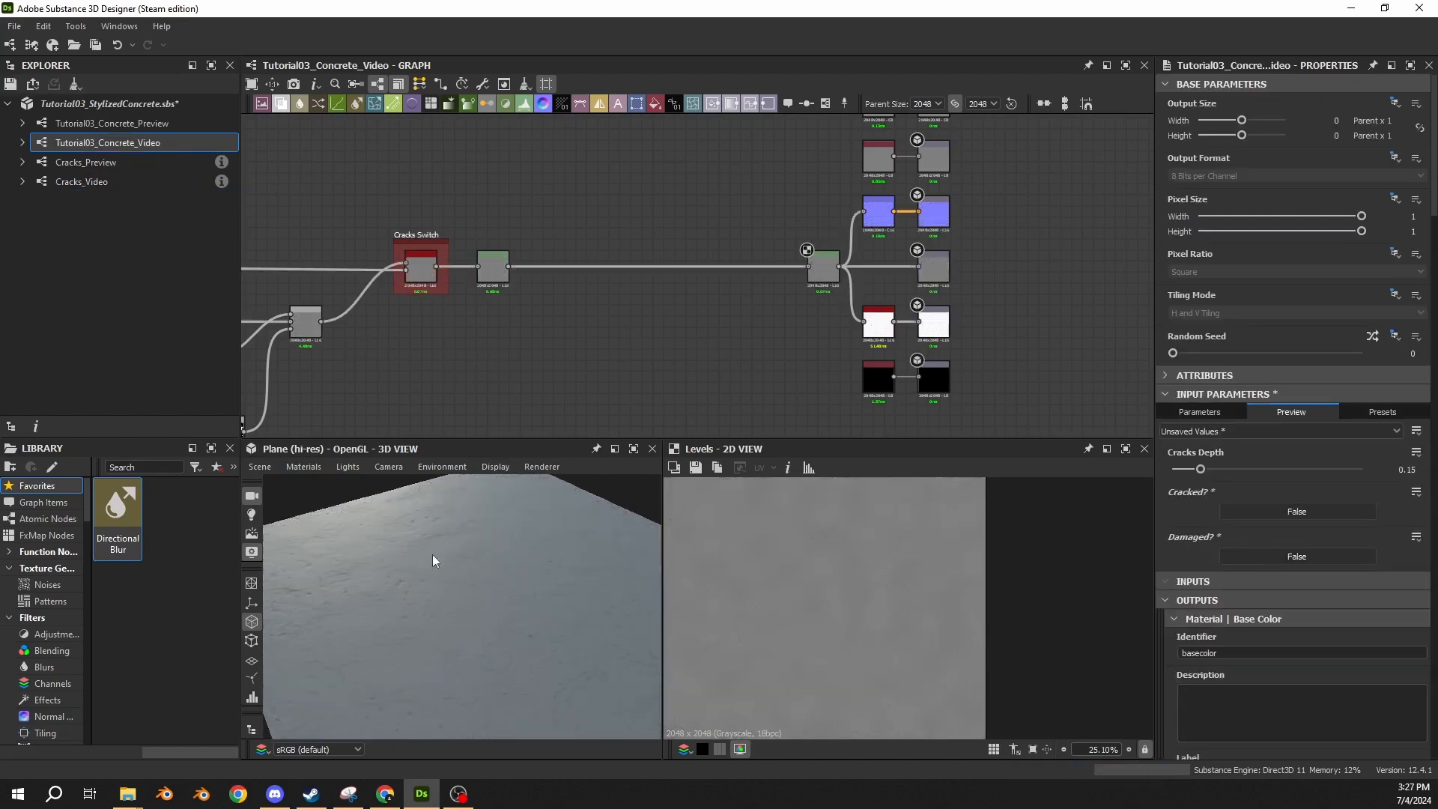
# Compare the preview with only Cracked? set to True against the preview with only Damaged? set to True.
pyautogui.click(1315, 513)
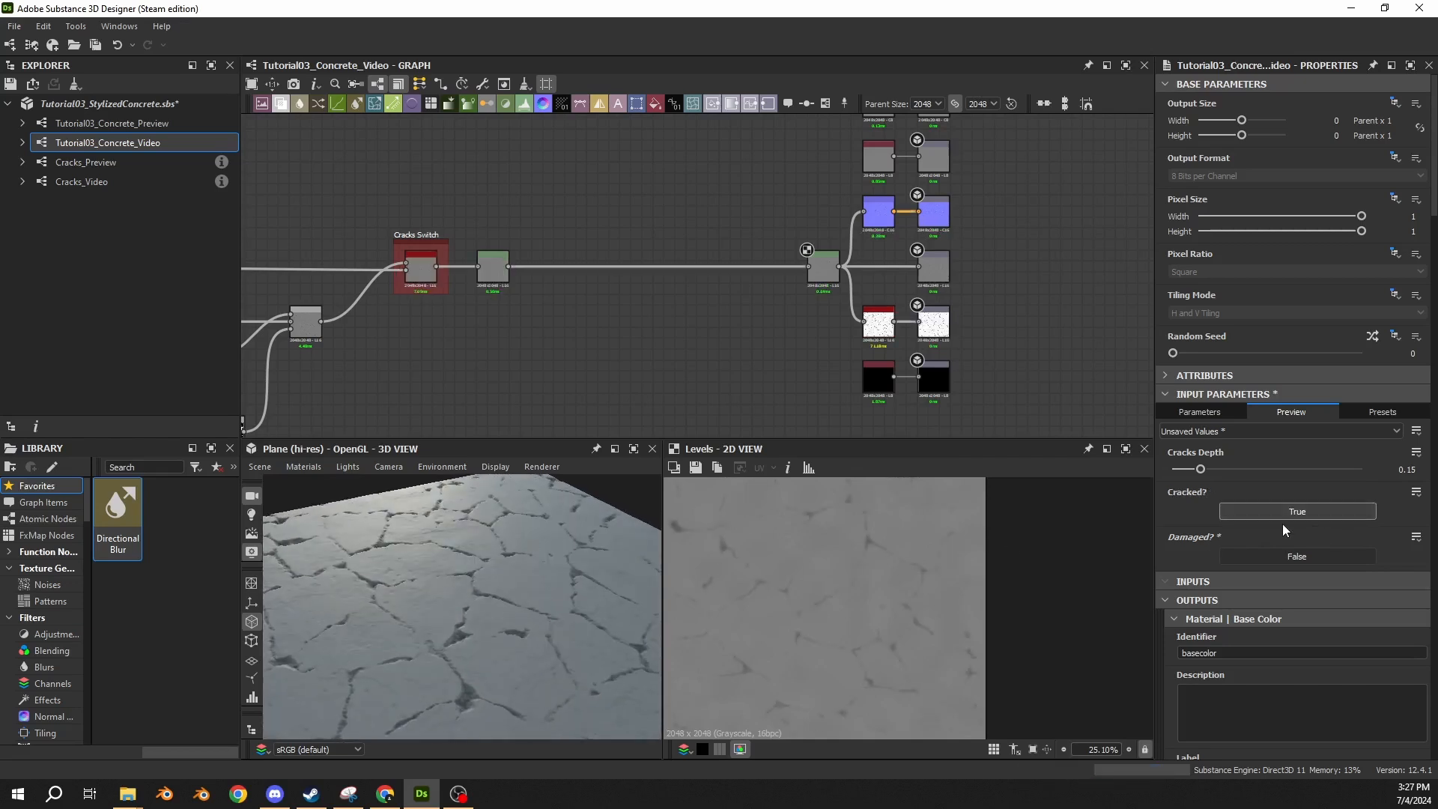
pyautogui.click(1283, 518)
pyautogui.click(1293, 561)
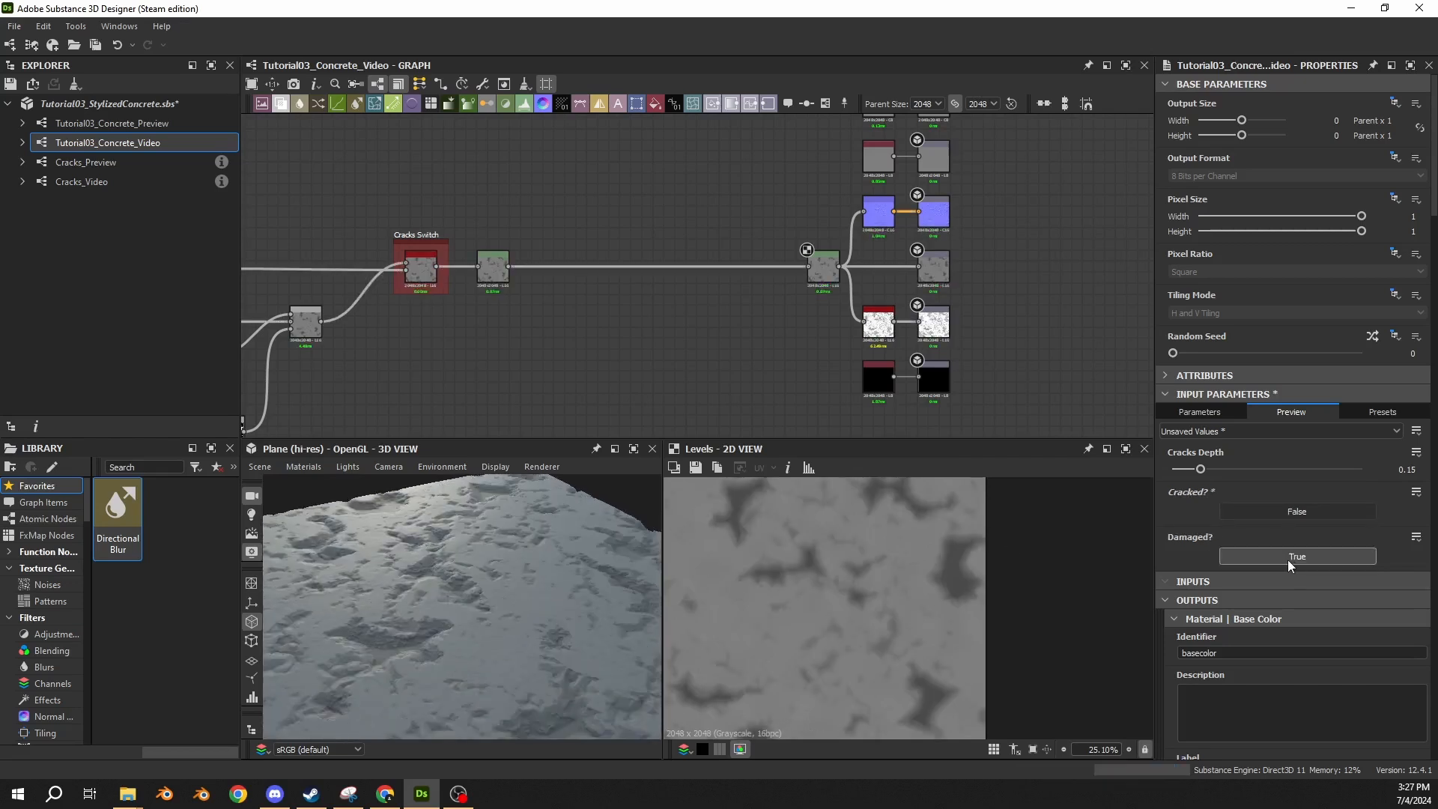
# Inspect the 3D preview with Cracked? and Damaged? both True, and set both back to False.
pyautogui.click(1256, 510)
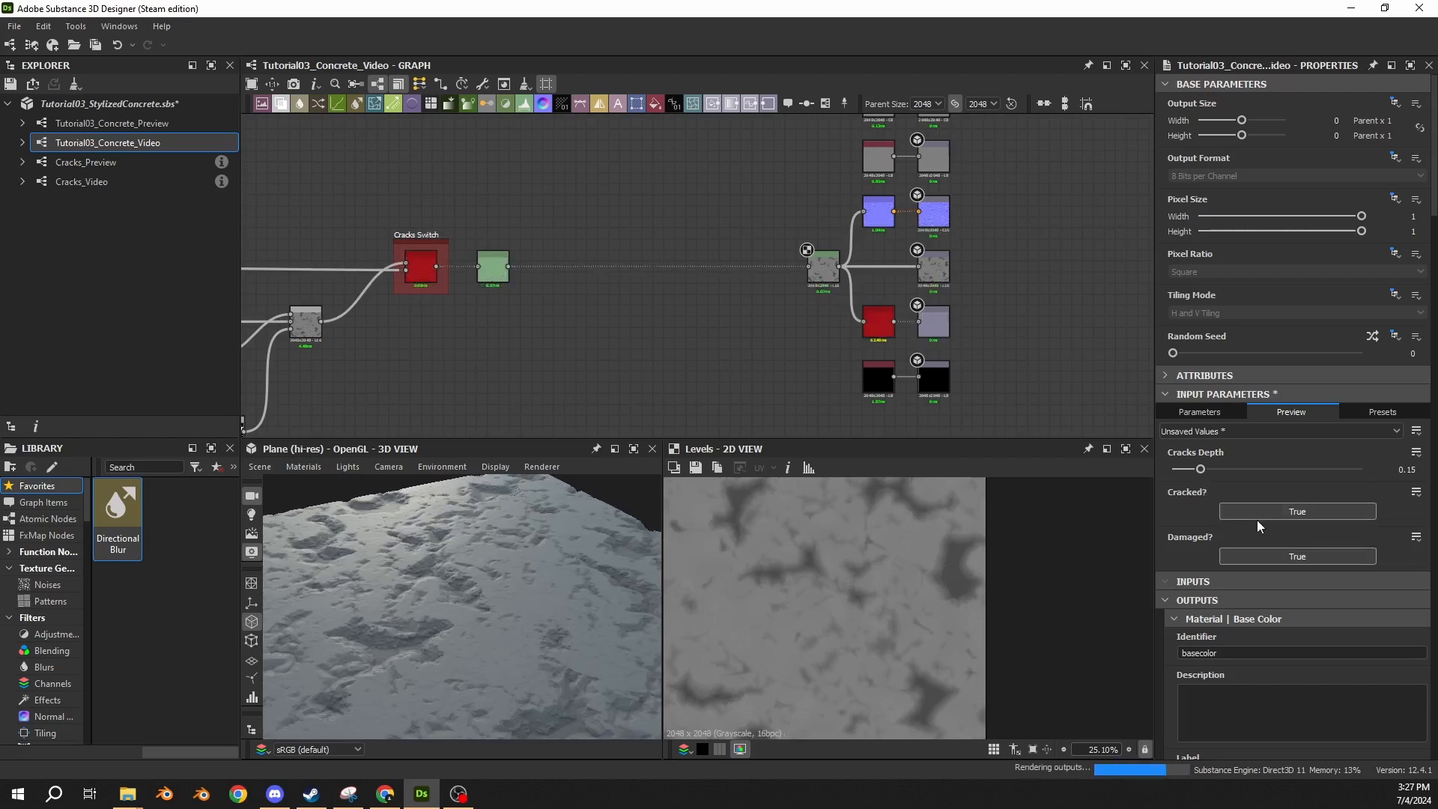
pyautogui.moveTo(497, 587)
pyautogui.mouseDown()
pyautogui.moveTo(494, 601)
pyautogui.moveTo(514, 569)
pyautogui.mouseUp()
pyautogui.scroll(-3, 495, 601)
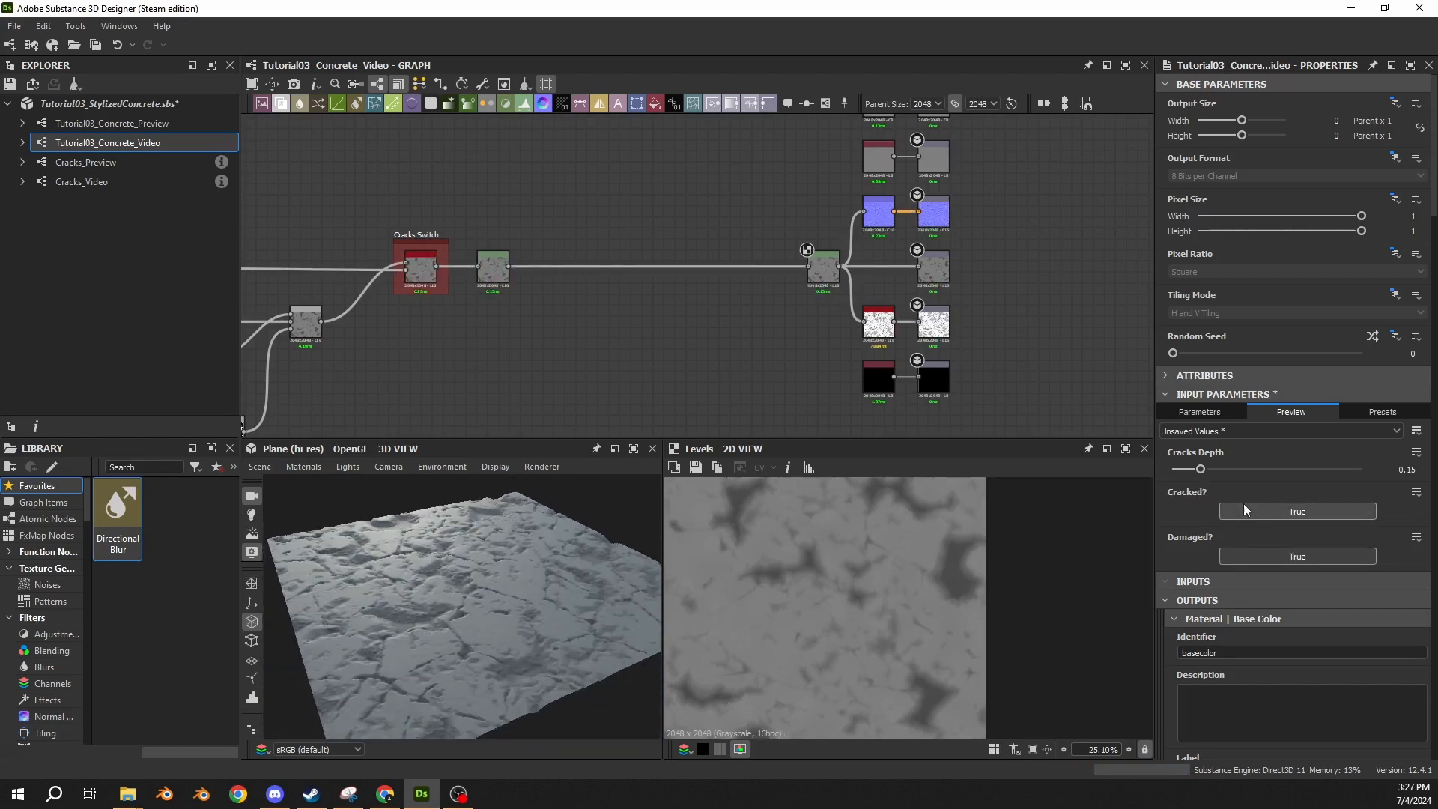
pyautogui.click(1248, 509)
pyautogui.click(1257, 555)
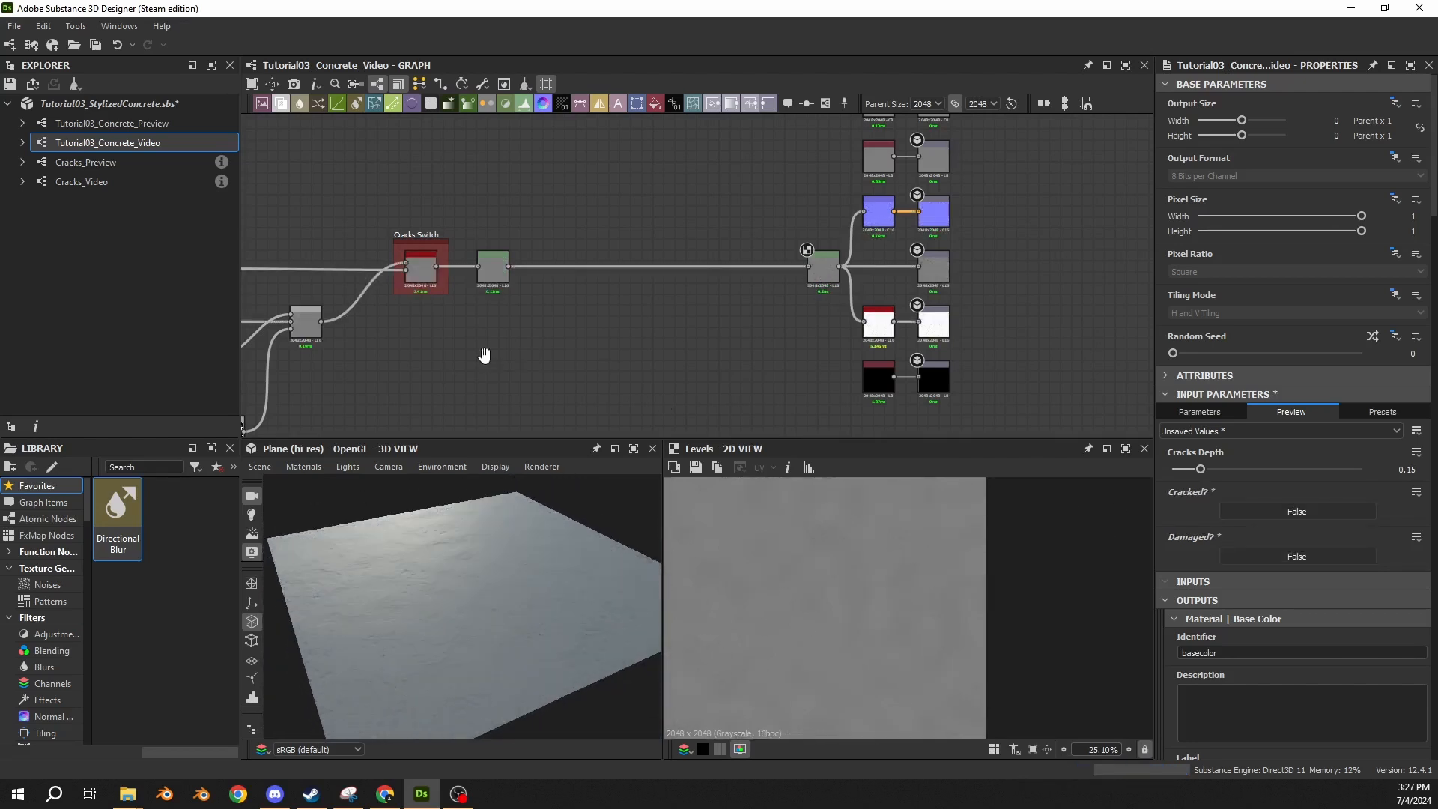
pyautogui.moveTo(485, 354); pyautogui.dragTo(779, 365, button='middle')
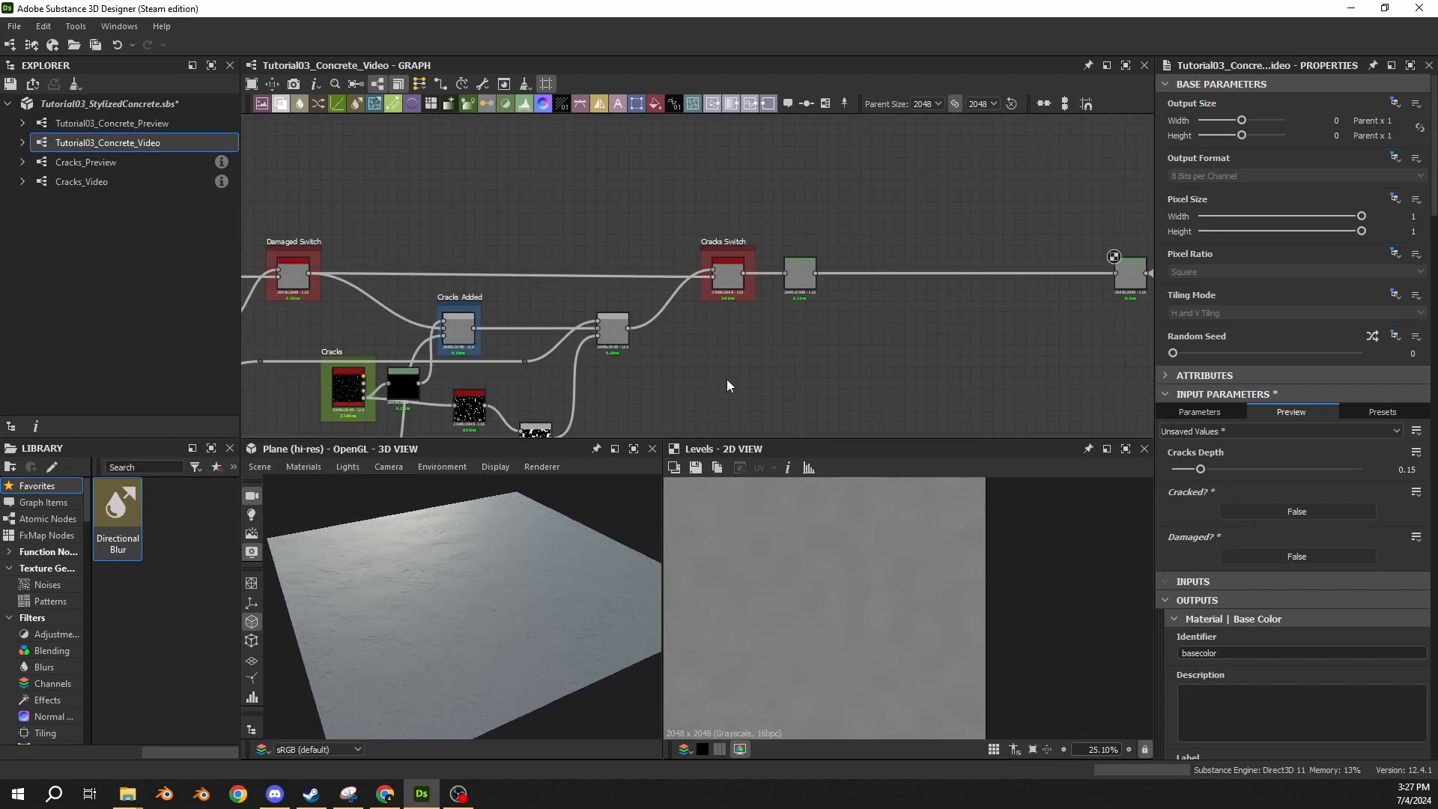
pyautogui.moveTo(487, 244); pyautogui.dragTo(822, 248, button='middle')
pyautogui.moveTo(512, 207); pyautogui.dragTo(759, 208, button='middle')
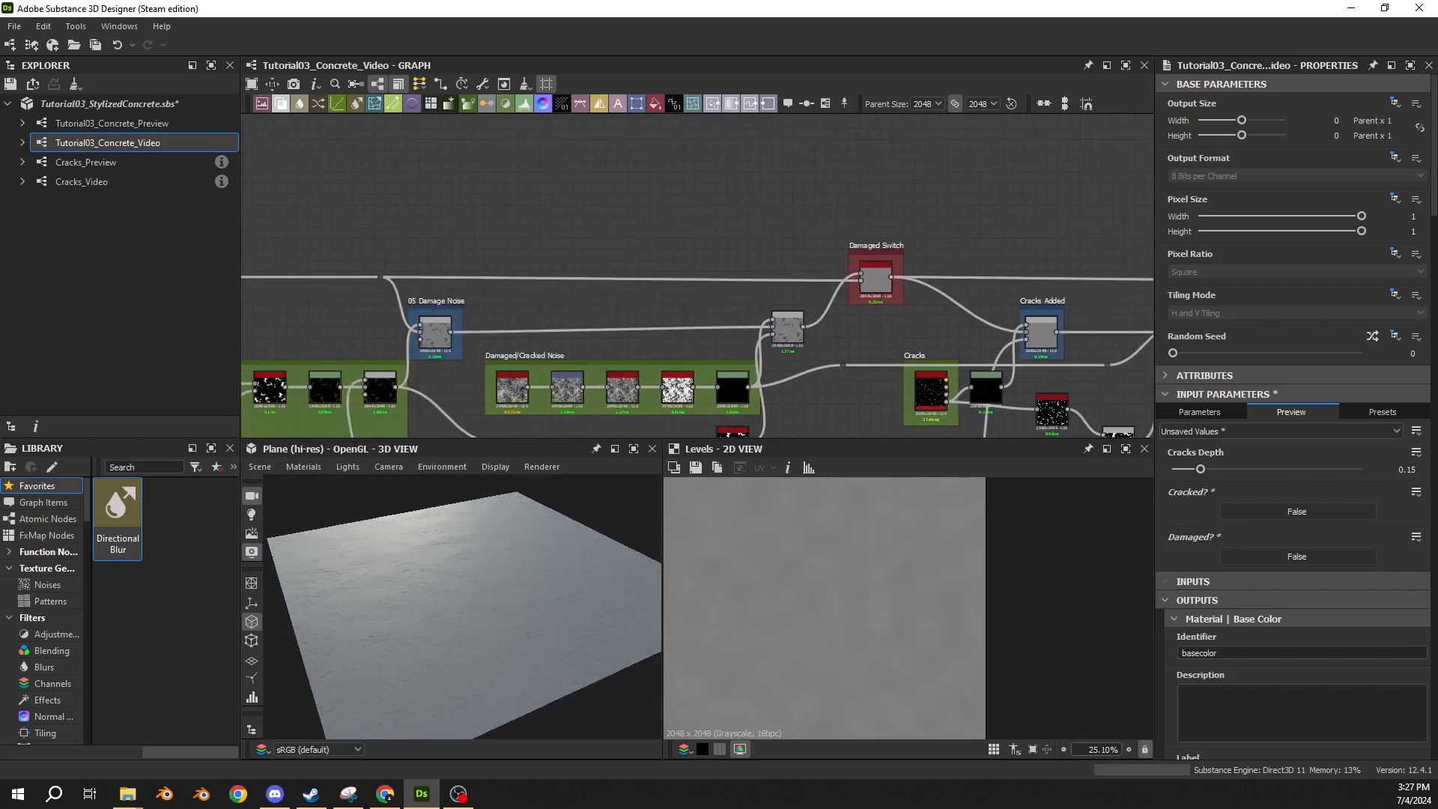